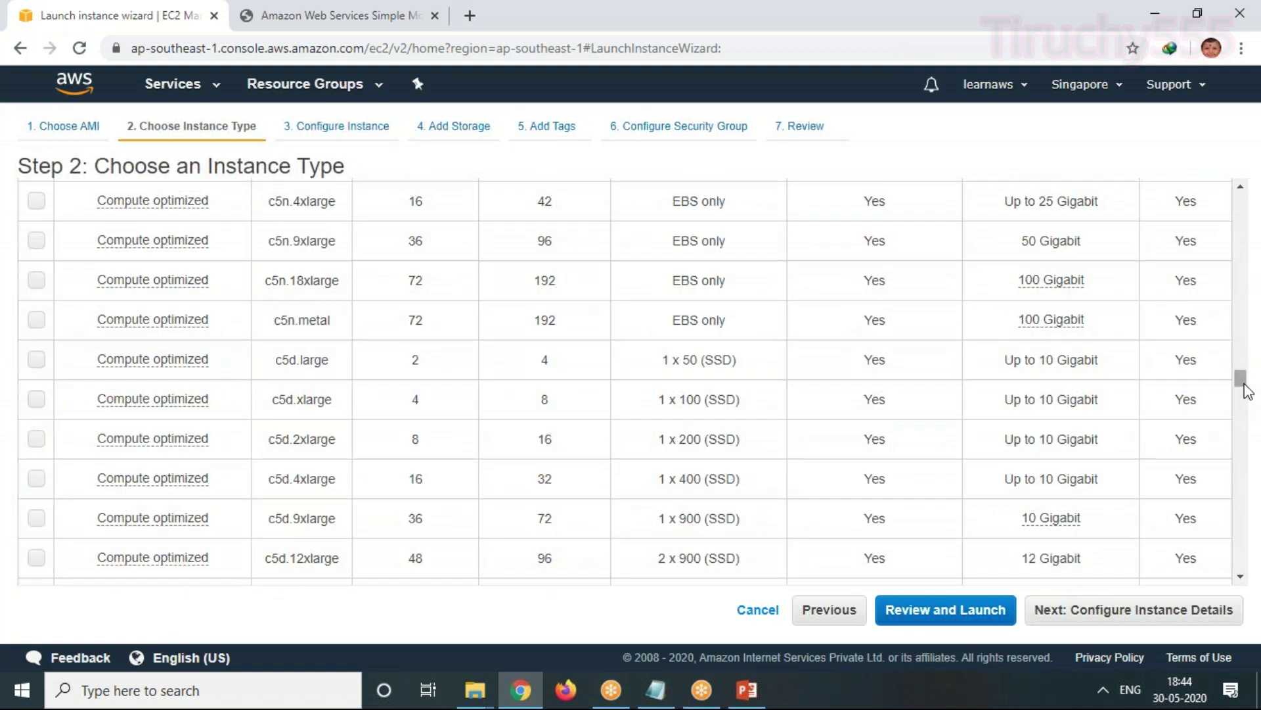
Scroll the instance type table back up to the t2 rows, with t2.micro still selected
{"action": "left_click_drag", "start_coordinate": [1241, 377], "coordinate": [1242, 160]}
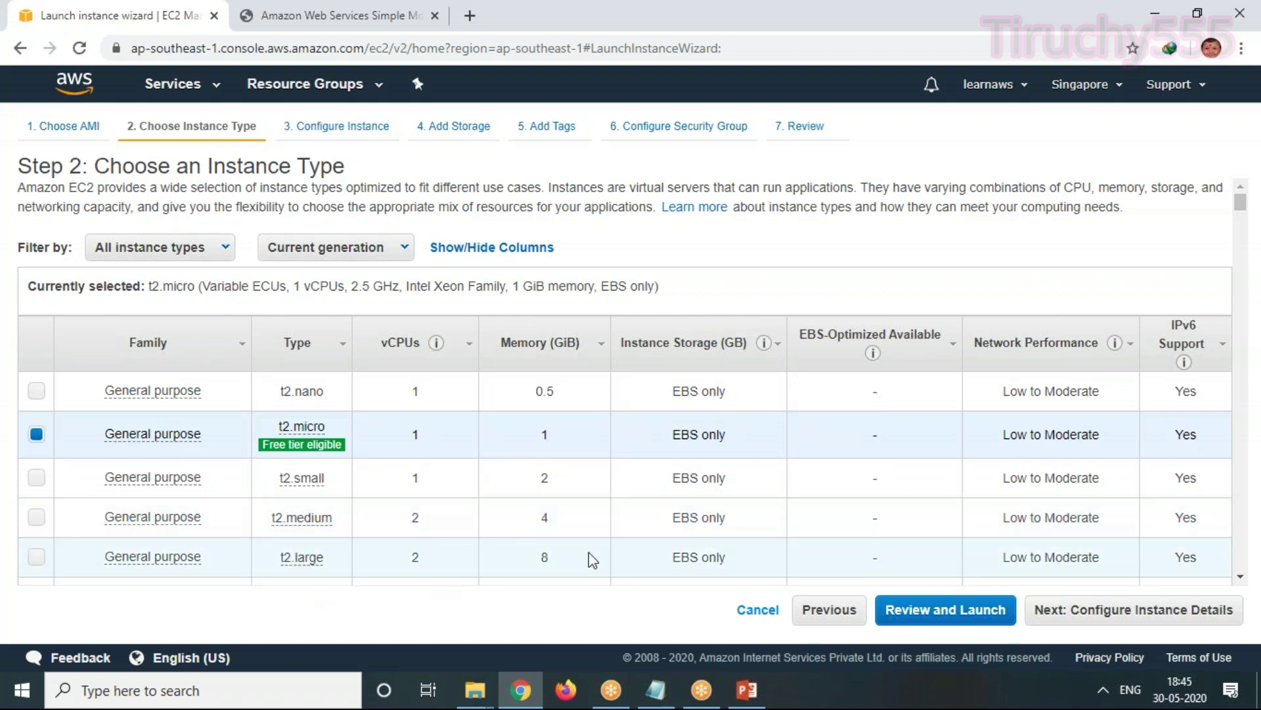
{"action": "scroll", "coordinate": [591, 555], "scroll_direction": "down", "scroll_amount": 3}
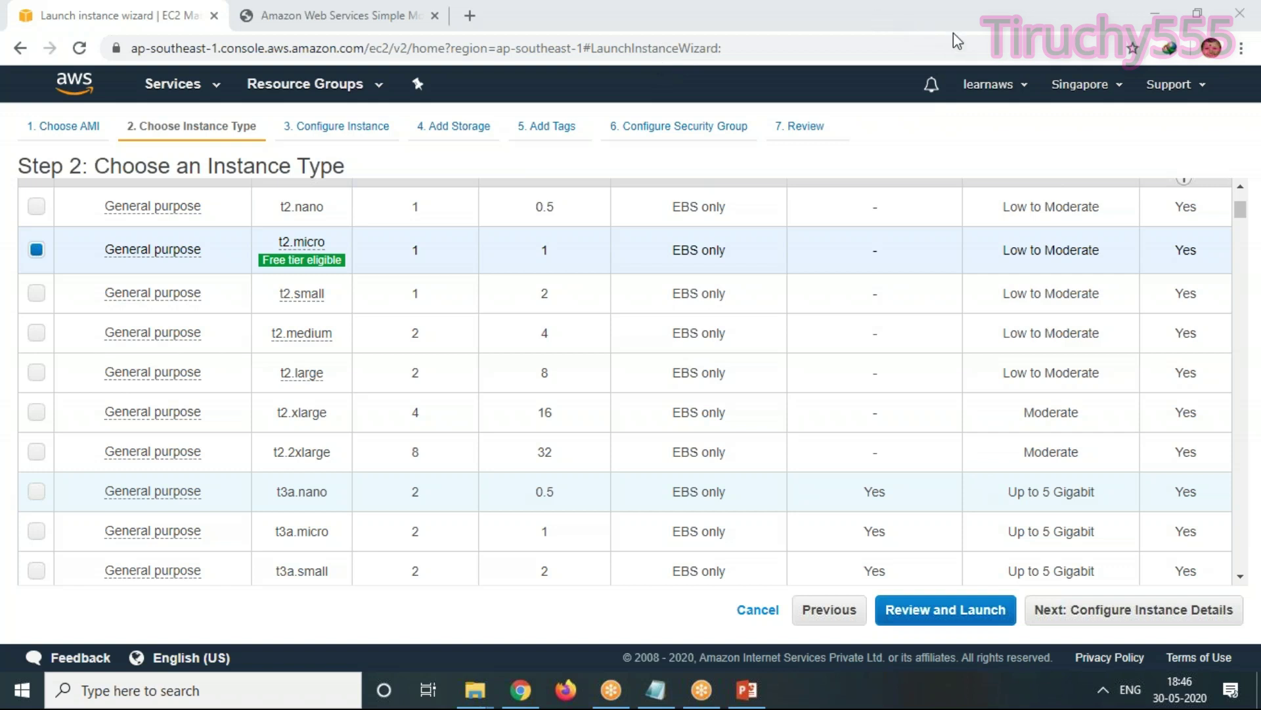
{"action": "mouse_move", "coordinate": [303, 260]}
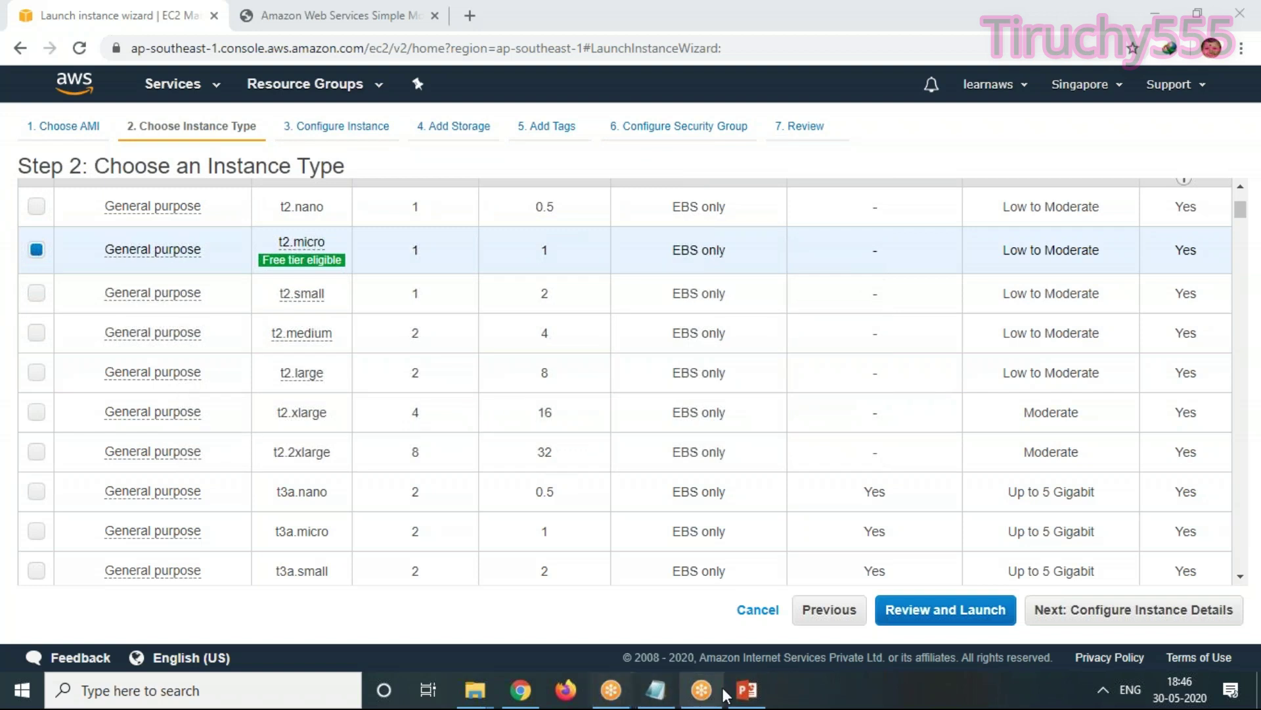
{"action": "mouse_move", "coordinate": [657, 691]}
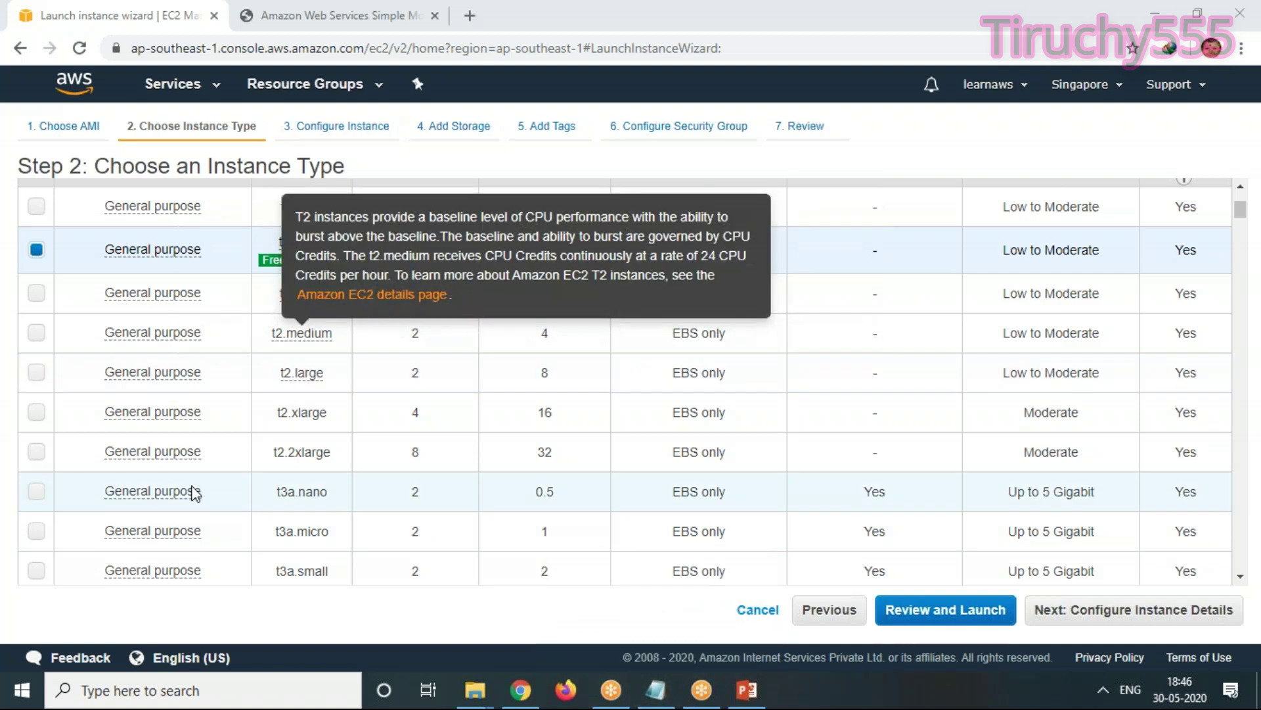
{"action": "scroll", "coordinate": [591, 361], "scroll_direction": "down", "scroll_amount": 3}
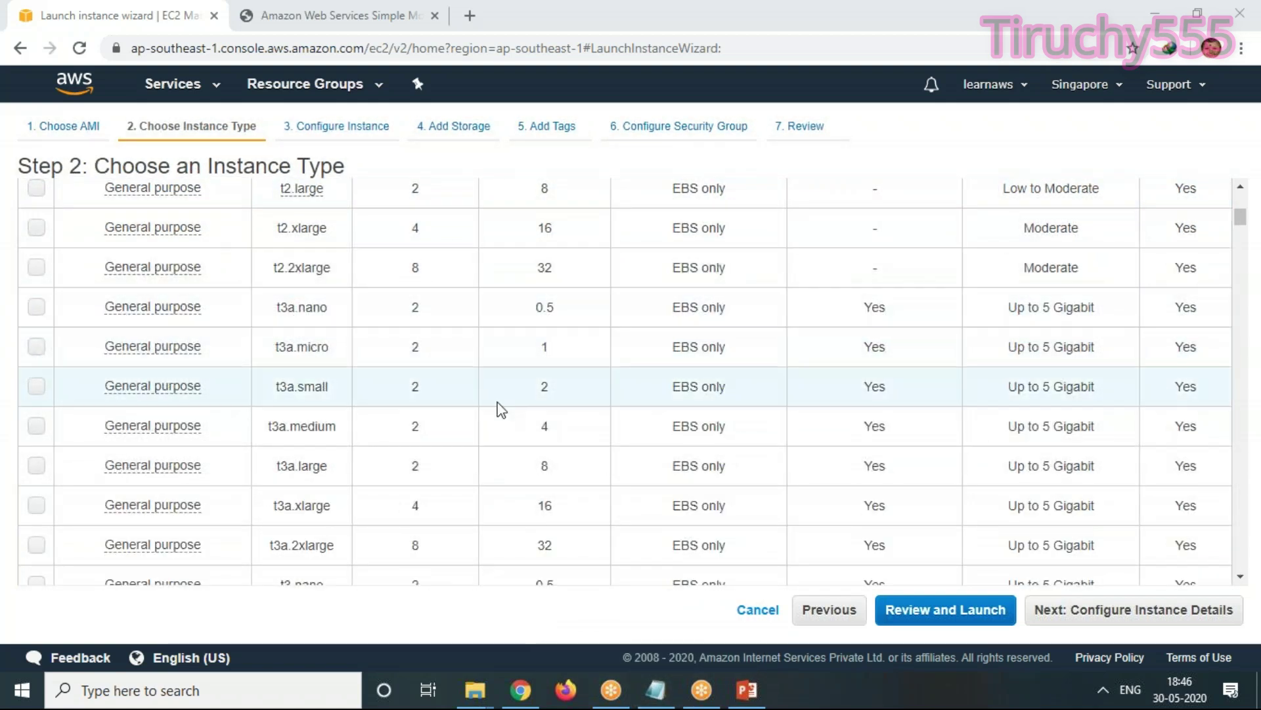
{"action": "scroll", "coordinate": [342, 368], "scroll_direction": "up", "scroll_amount": 5}
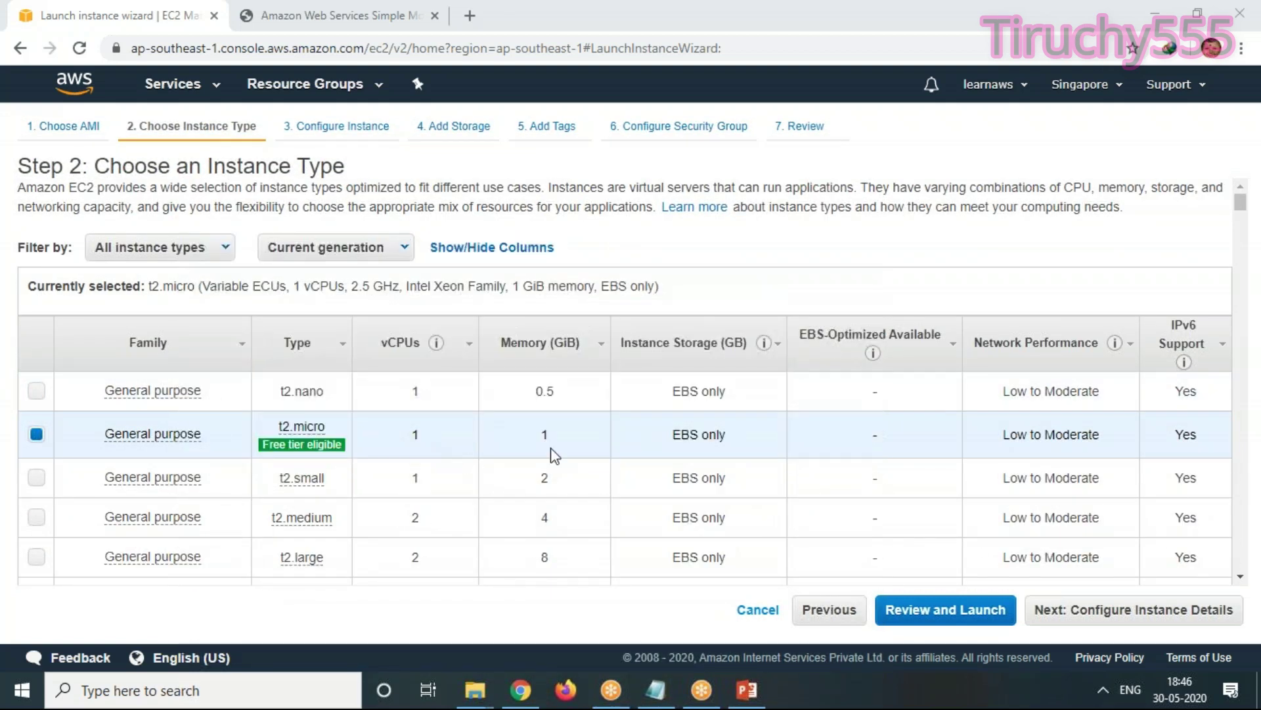
{"action": "scroll", "coordinate": [608, 440], "scroll_direction": "down", "scroll_amount": 3}
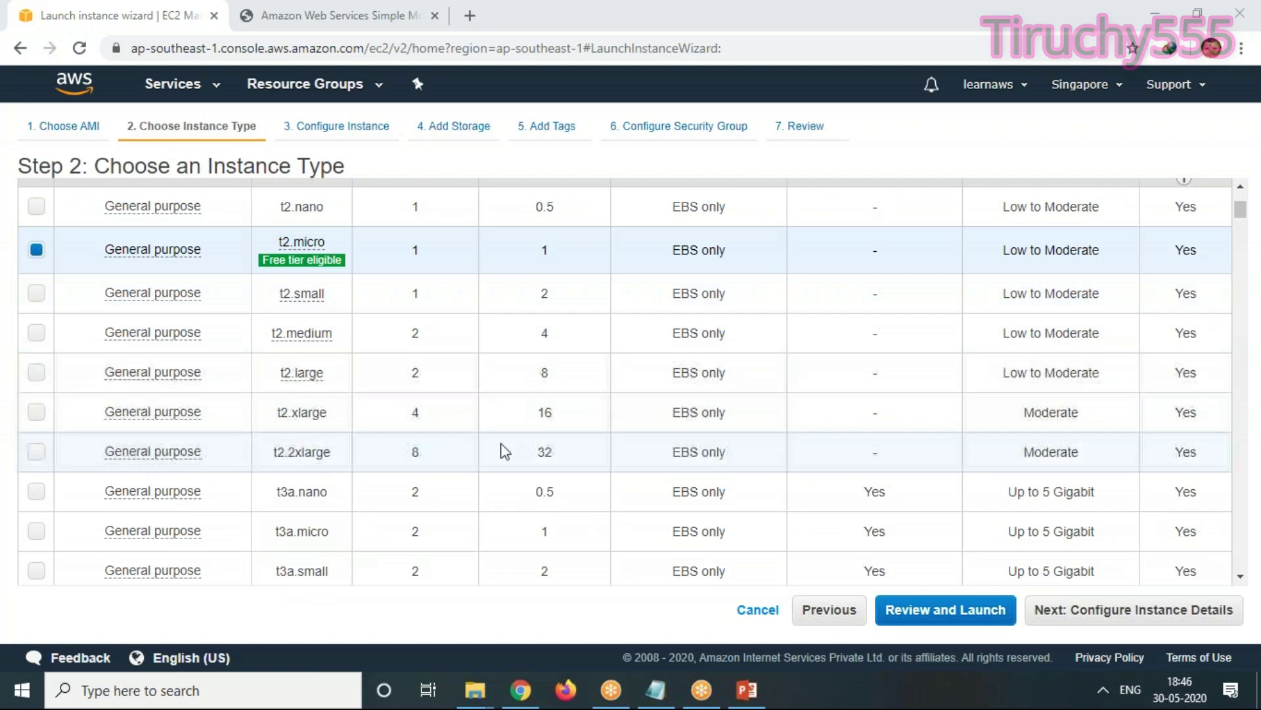
{"action": "scroll", "coordinate": [496, 450], "scroll_direction": "down", "scroll_amount": 2}
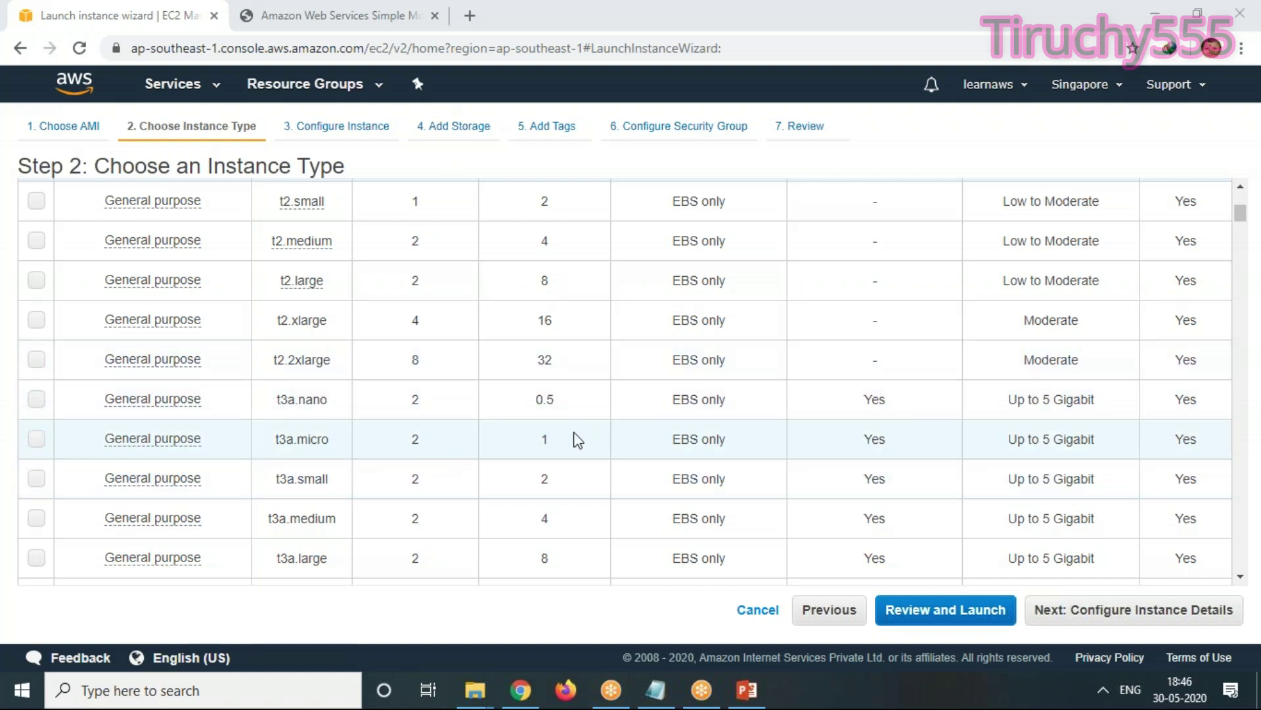
{"action": "left_click_drag", "start_coordinate": [1091, 439], "coordinate": [982, 431]}
Pick t3a.micro and compare network performance values such as t2.nano's Low to Moderate
{"action": "left_click", "coordinate": [981, 432]}
{"action": "scroll", "coordinate": [1069, 394], "scroll_direction": "up", "scroll_amount": 5}
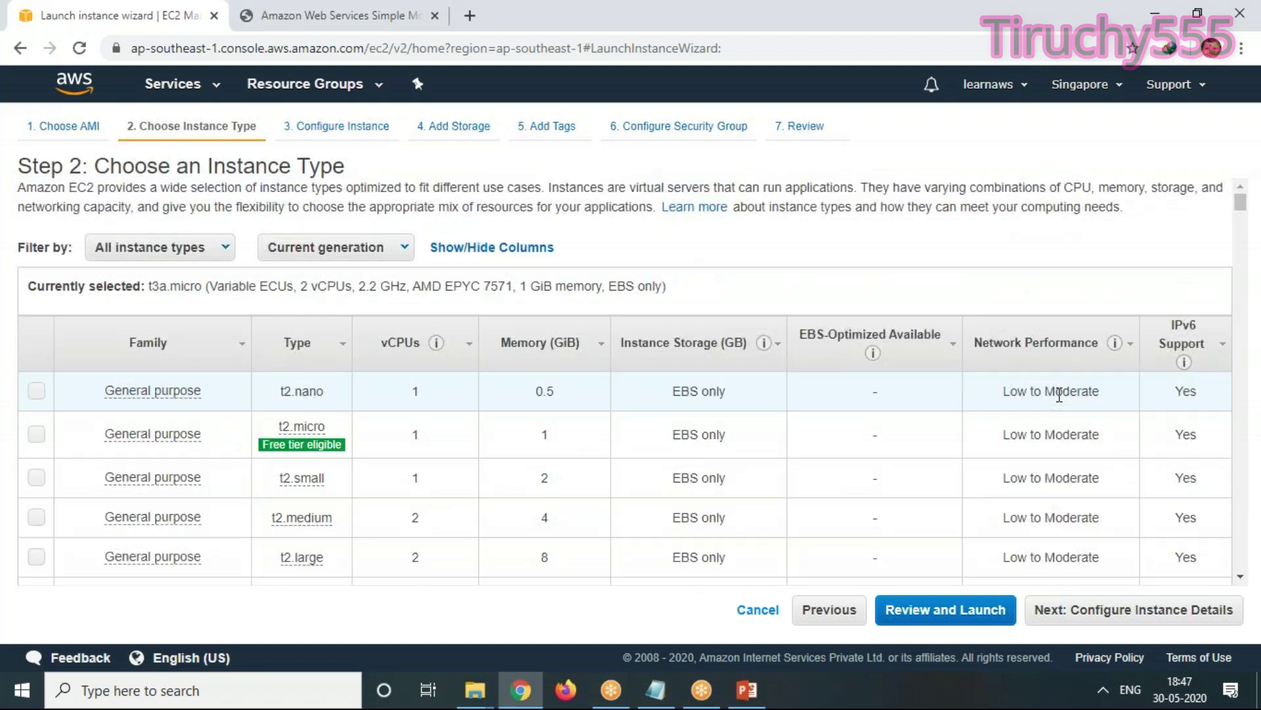
{"action": "mouse_move", "coordinate": [1011, 394]}
{"action": "left_mouse_down"}
{"action": "mouse_move", "coordinate": [1125, 393]}
{"action": "mouse_move", "coordinate": [1007, 384]}
{"action": "left_mouse_up"}
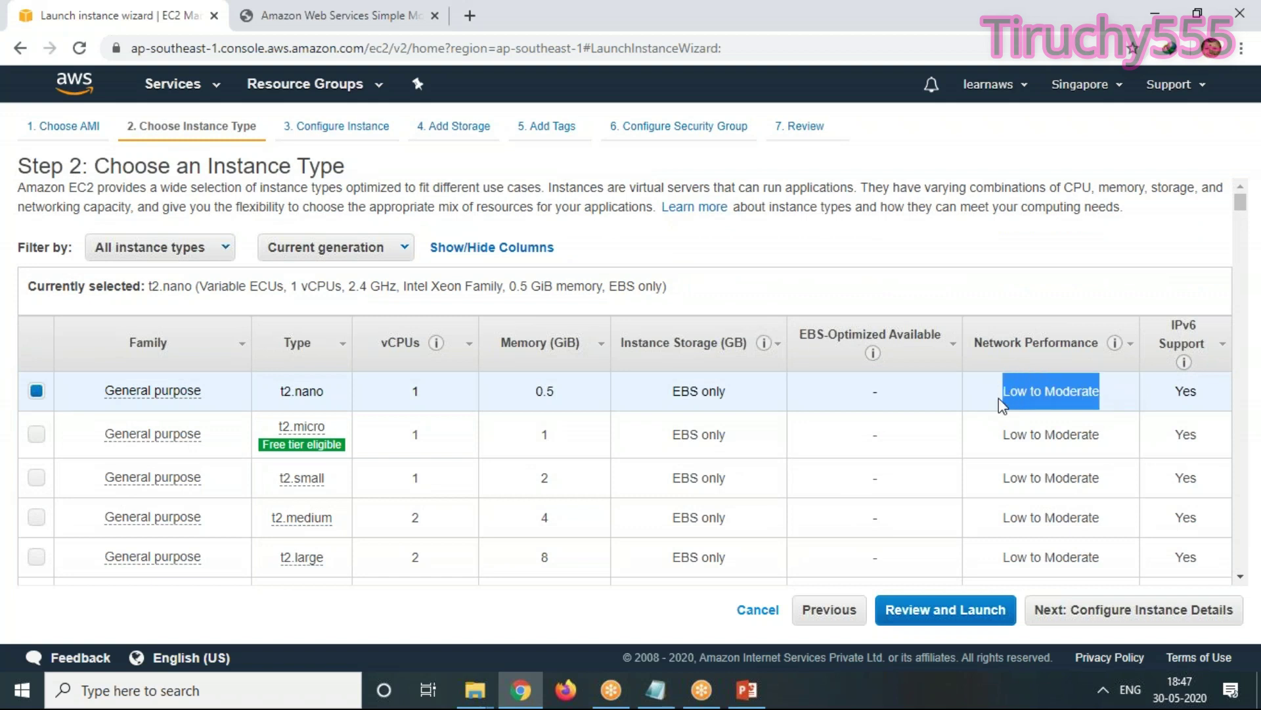
{"action": "left_click_drag", "start_coordinate": [1120, 437], "coordinate": [949, 428]}
{"action": "scroll", "coordinate": [1056, 349], "scroll_direction": "down", "scroll_amount": 4}
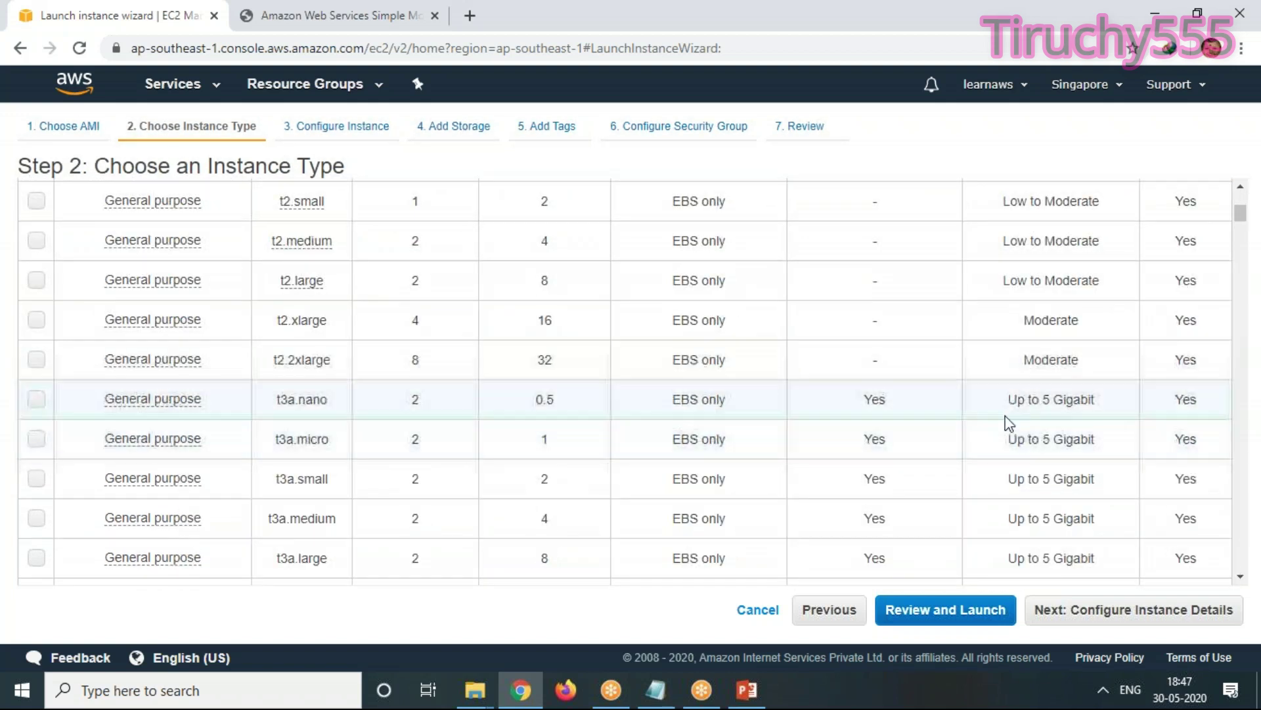
{"action": "left_click_drag", "start_coordinate": [1010, 399], "coordinate": [1122, 414]}
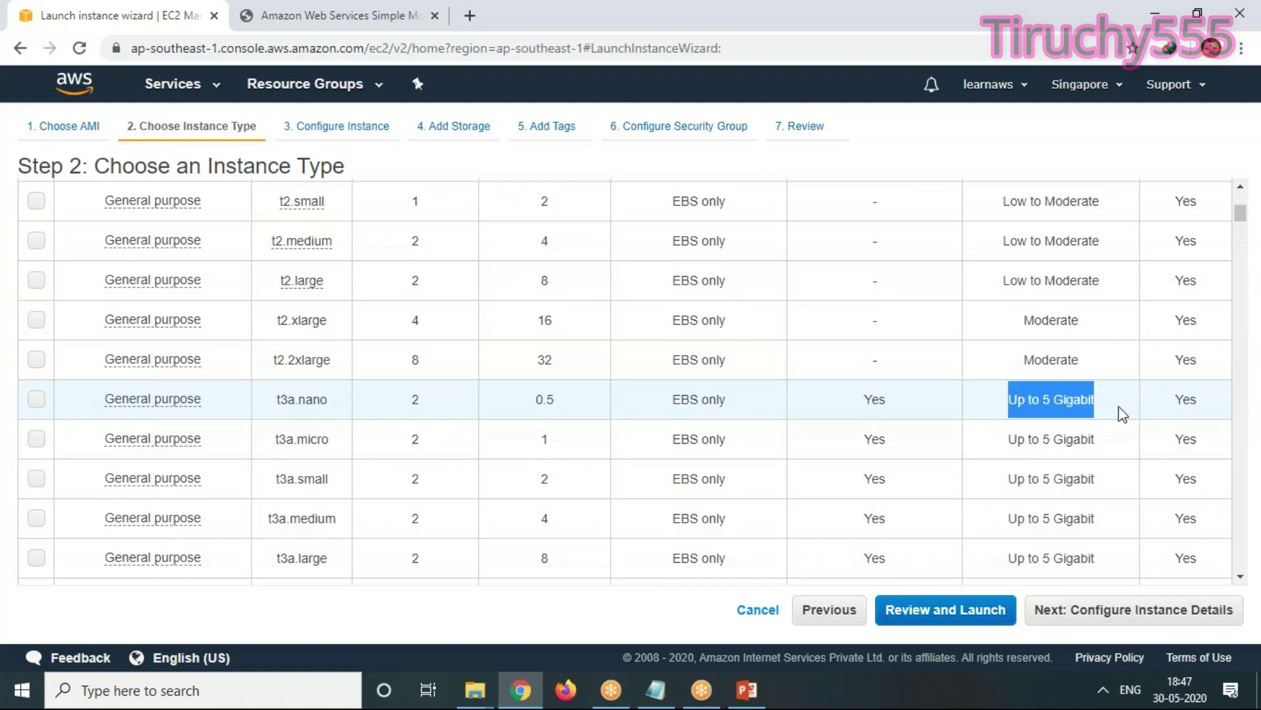
Choose t3a.nano instead, noting its Up to 5 Gigabit network performance
{"action": "left_click", "coordinate": [1122, 413]}
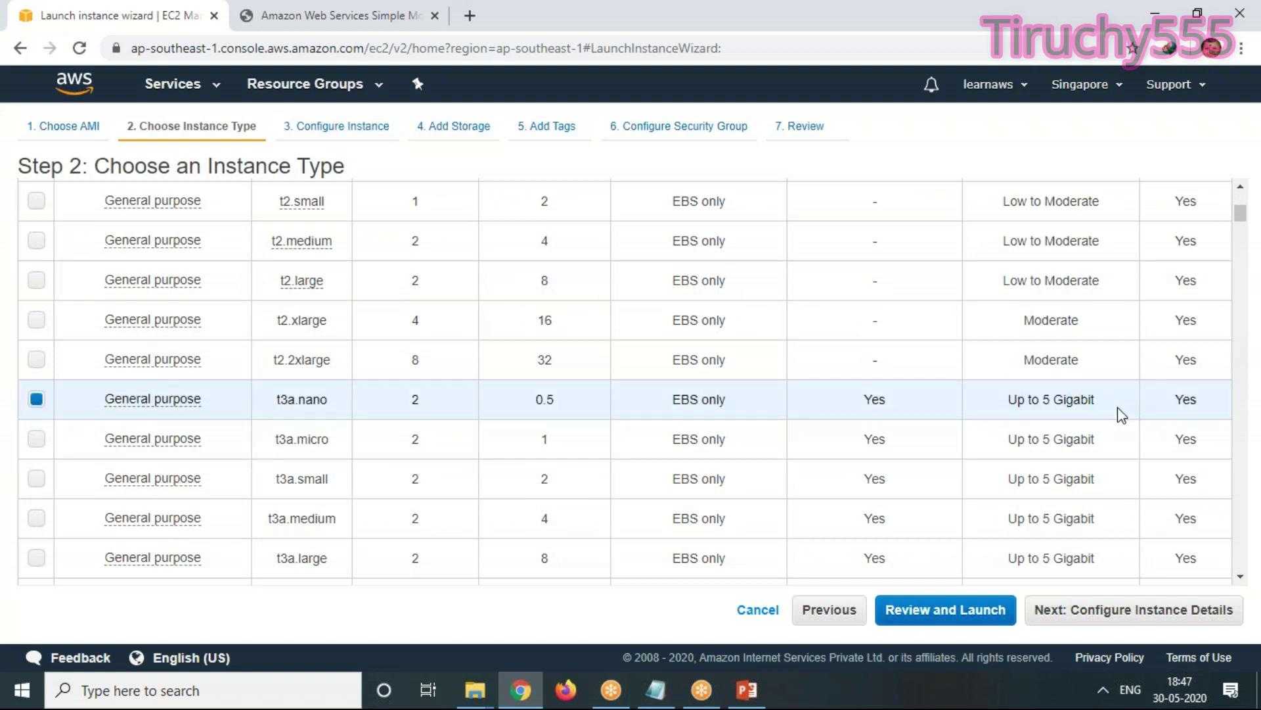
{"action": "left_click_drag", "start_coordinate": [1116, 410], "coordinate": [993, 402]}
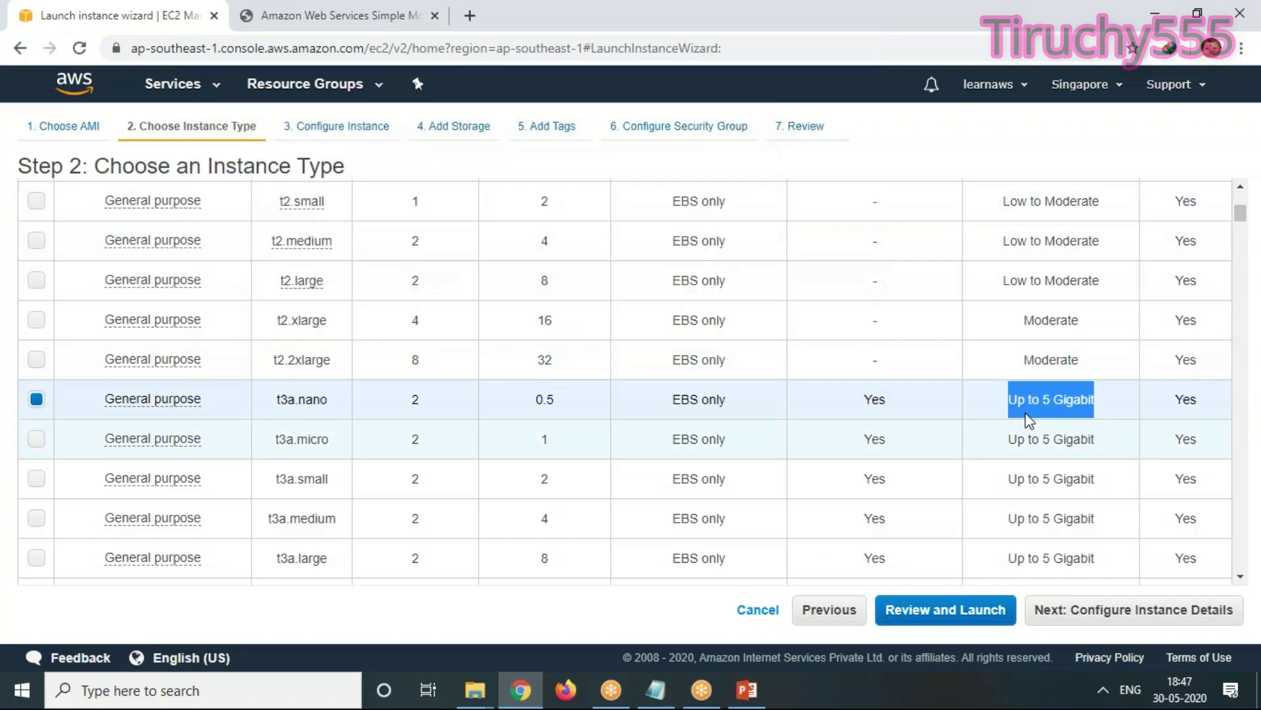
{"action": "scroll", "coordinate": [321, 416], "scroll_direction": "down", "scroll_amount": 10}
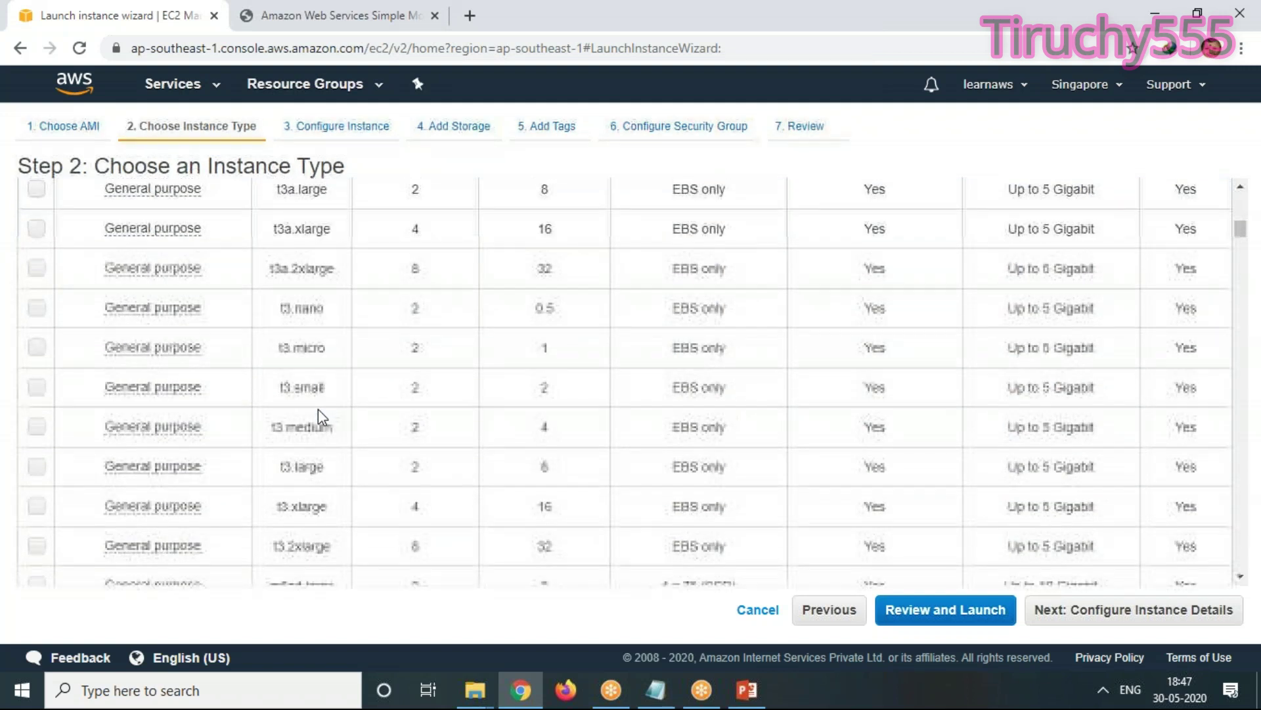
{"action": "scroll", "coordinate": [320, 415], "scroll_direction": "up", "scroll_amount": 4}
{"action": "scroll", "coordinate": [321, 415], "scroll_direction": "down", "scroll_amount": 5}
{"action": "scroll", "coordinate": [320, 410], "scroll_direction": "down", "scroll_amount": 6}
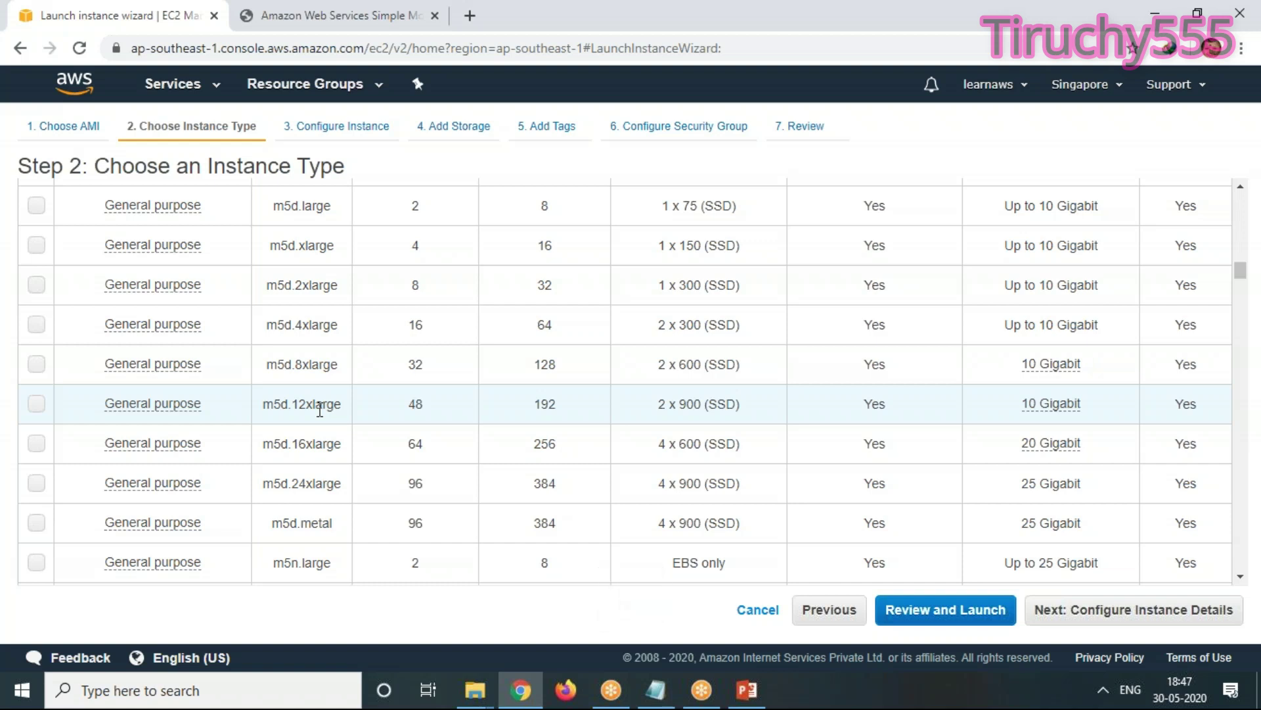
{"action": "scroll", "coordinate": [394, 371], "scroll_direction": "up", "scroll_amount": 6}
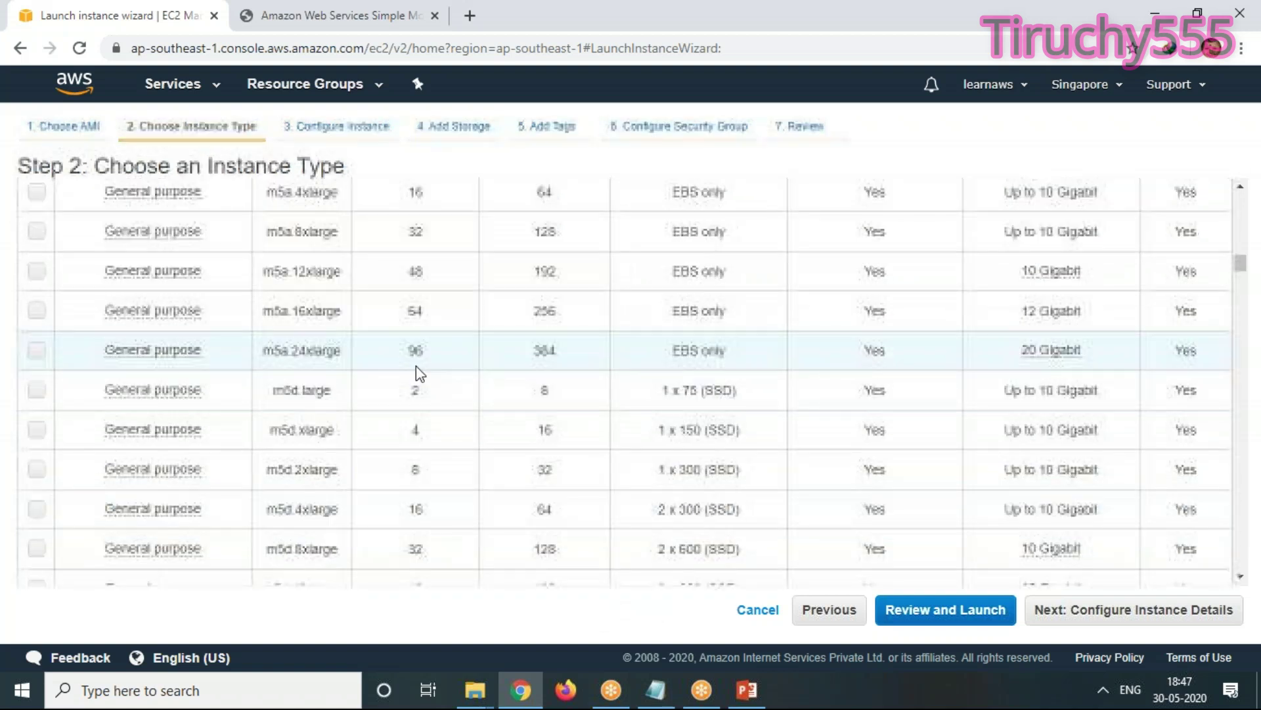
{"action": "scroll", "coordinate": [609, 401], "scroll_direction": "up", "scroll_amount": 4}
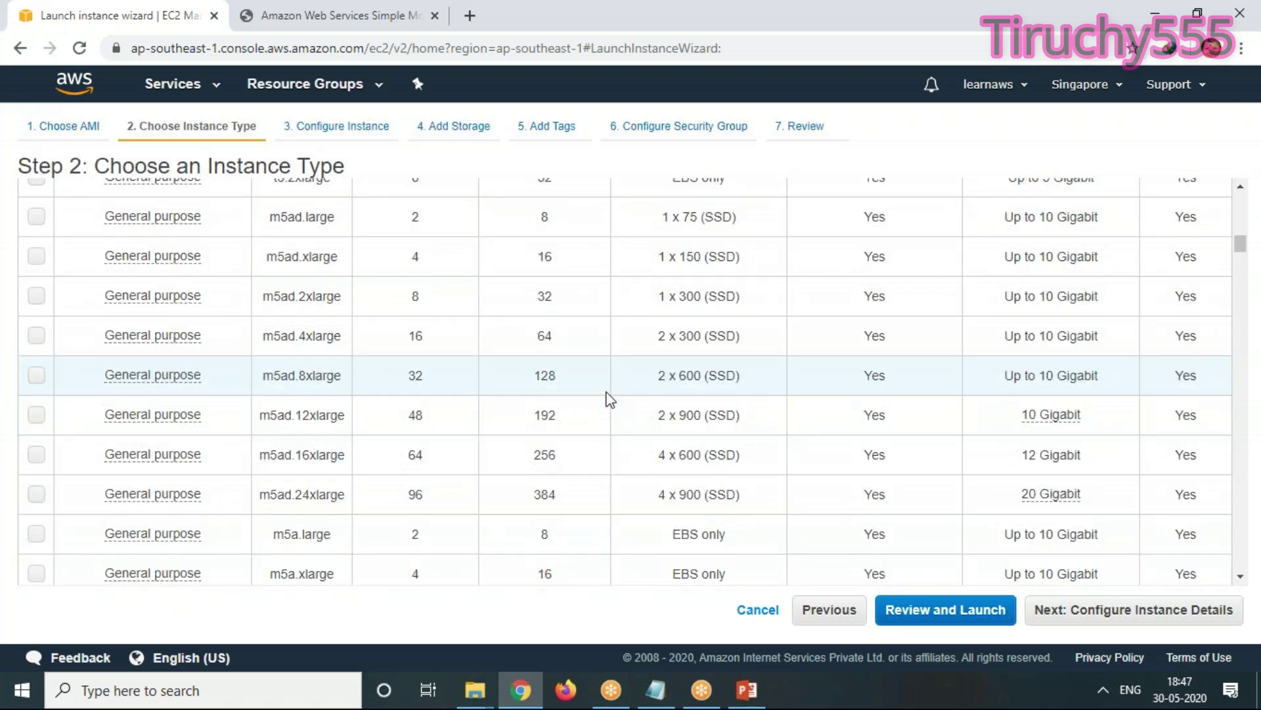
{"action": "scroll", "coordinate": [609, 401], "scroll_direction": "up", "scroll_amount": 2}
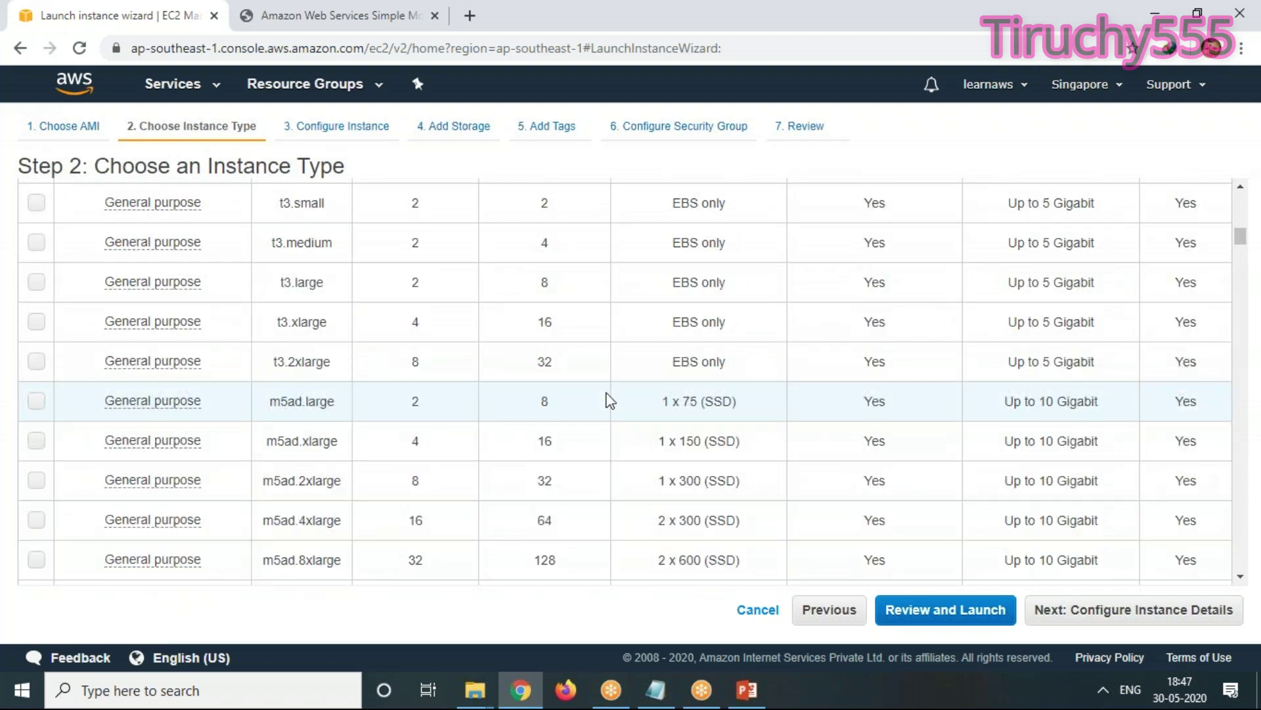
{"action": "scroll", "coordinate": [628, 365], "scroll_direction": "up", "scroll_amount": 10}
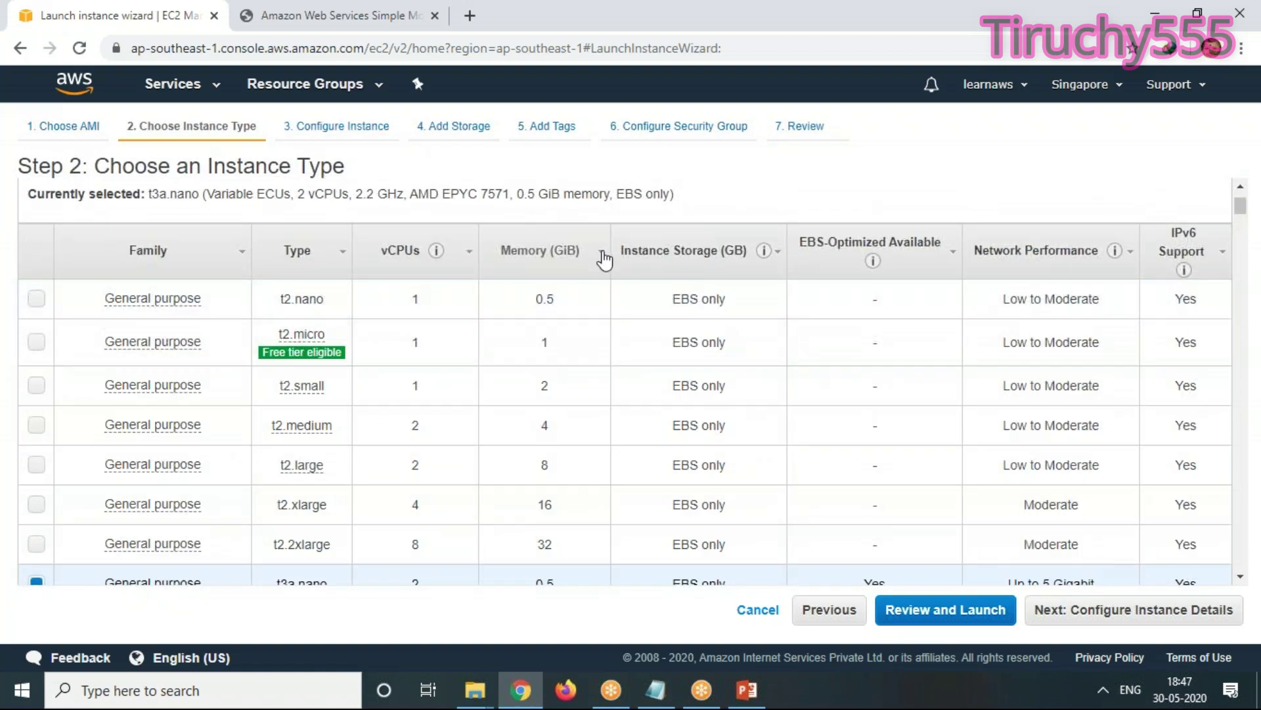
Sort instance types by Memory (GiB) descending, with x1e.32xlarge on top, then switch to the Calculator
{"action": "left_click", "coordinate": [594, 262]}
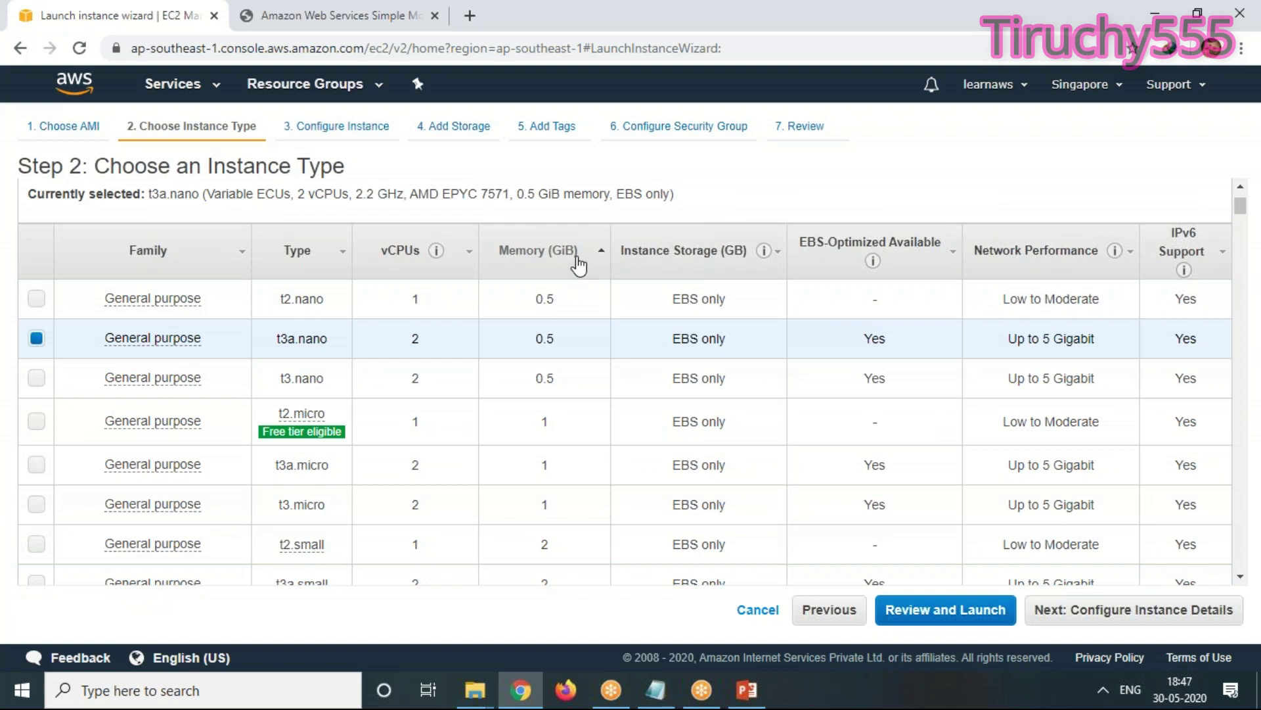
{"action": "left_click", "coordinate": [579, 265]}
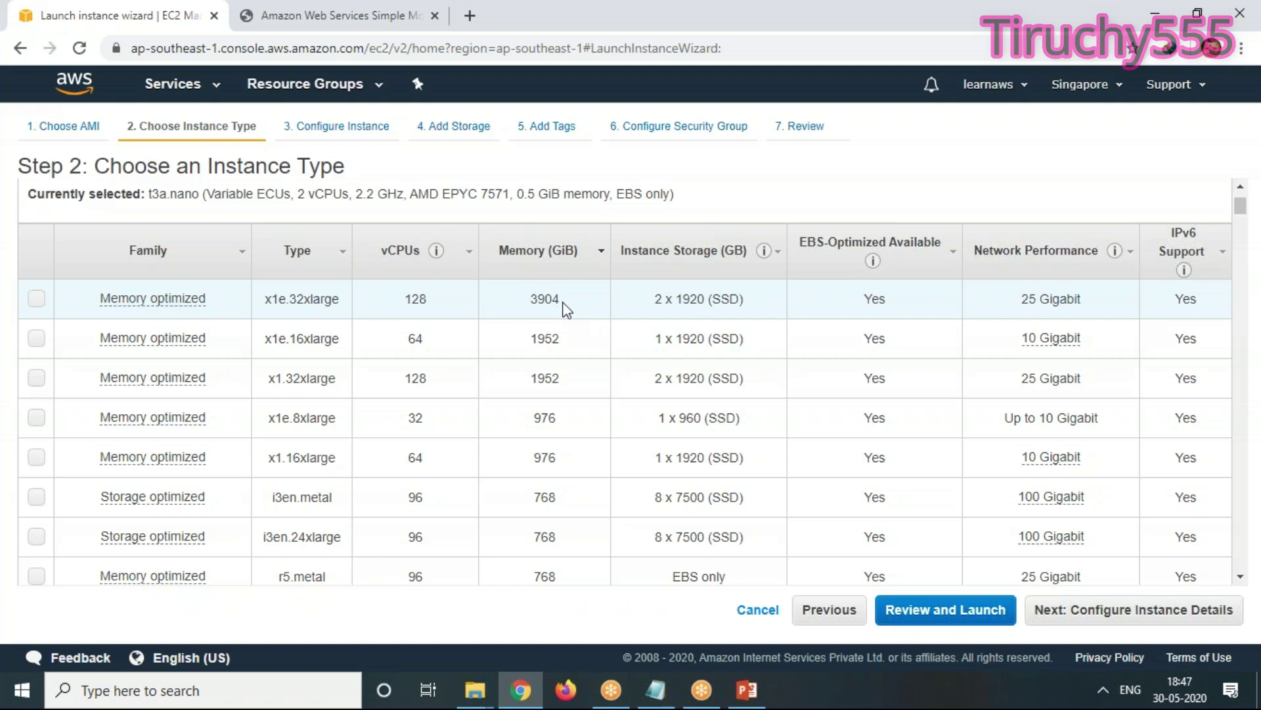
{"action": "left_click_drag", "start_coordinate": [564, 302], "coordinate": [227, 313]}
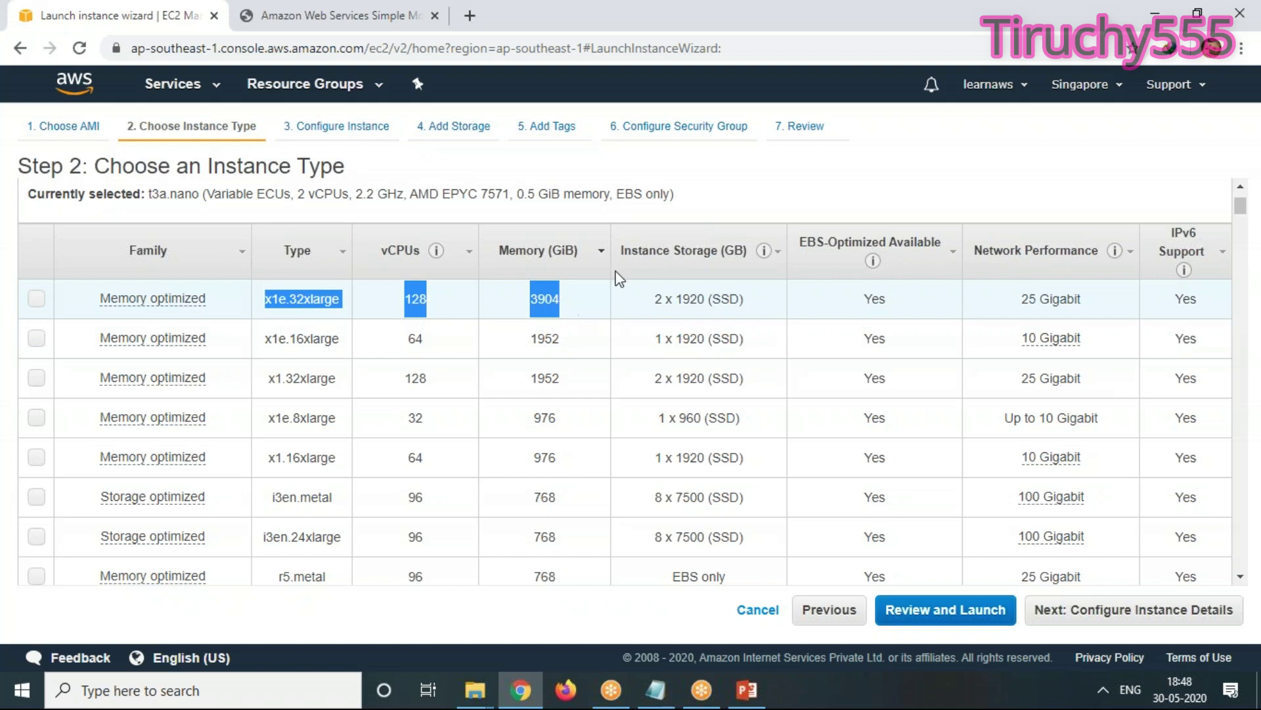
{"action": "left_click", "coordinate": [364, 16]}
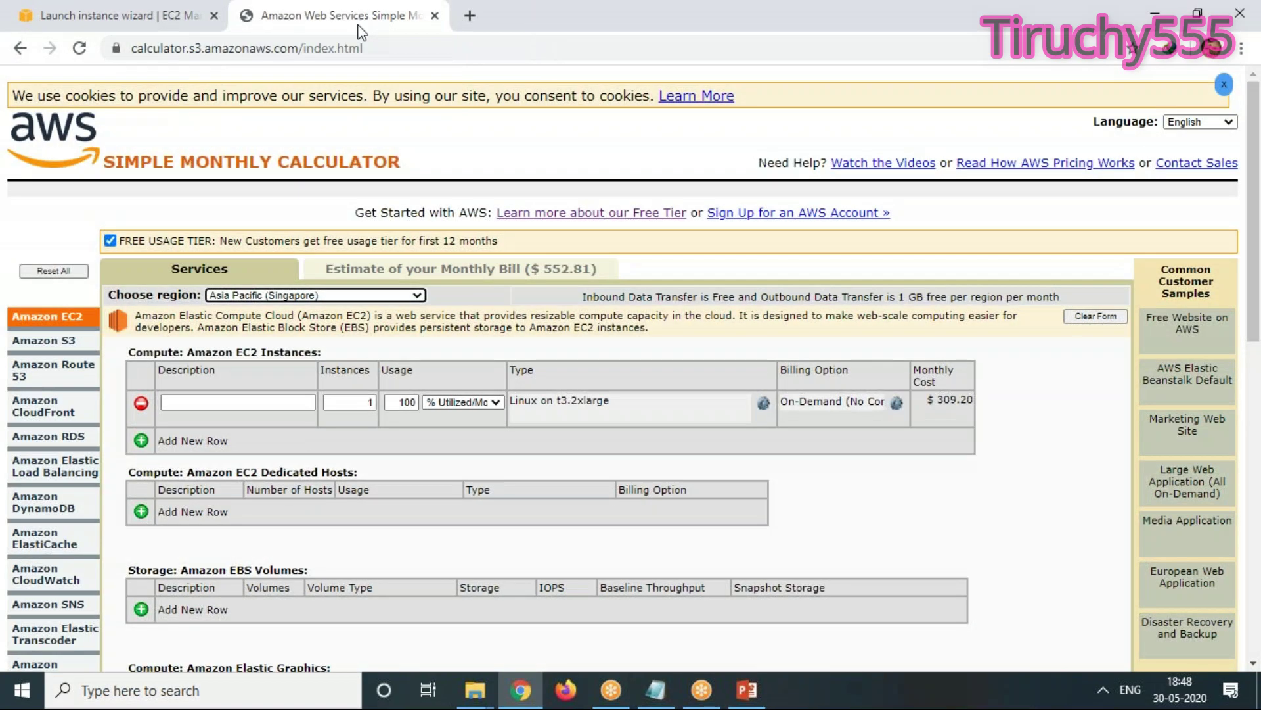
Change the calculator's EC2 row to Linux on x1e.32xlarge, making it $28319.62 monthly
{"action": "left_click", "coordinate": [107, 12]}
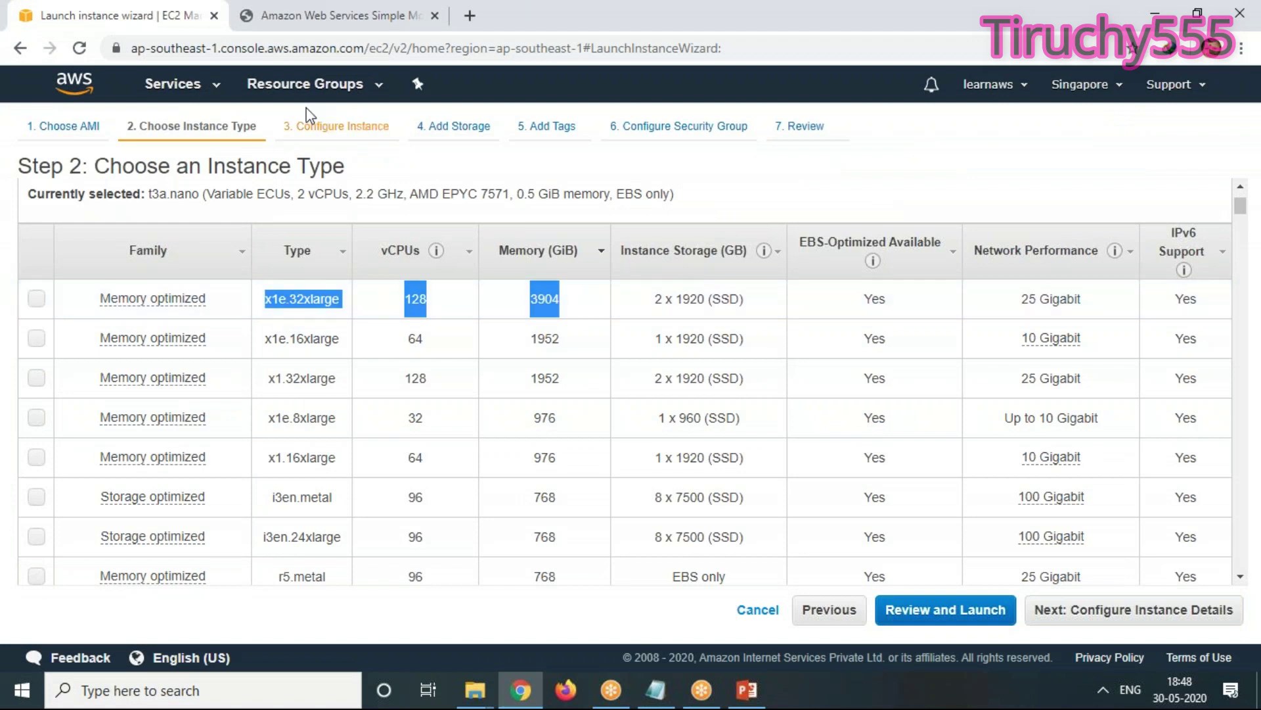
{"action": "left_click", "coordinate": [341, 19]}
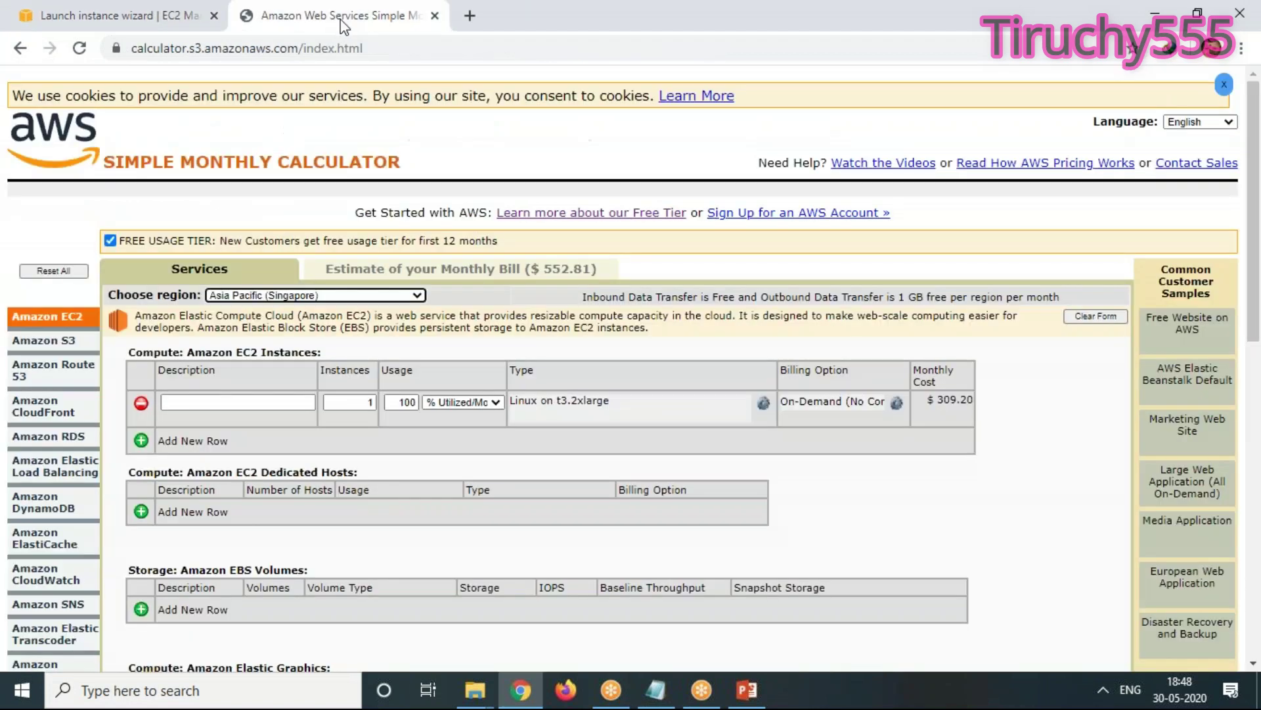
{"action": "left_click", "coordinate": [605, 413]}
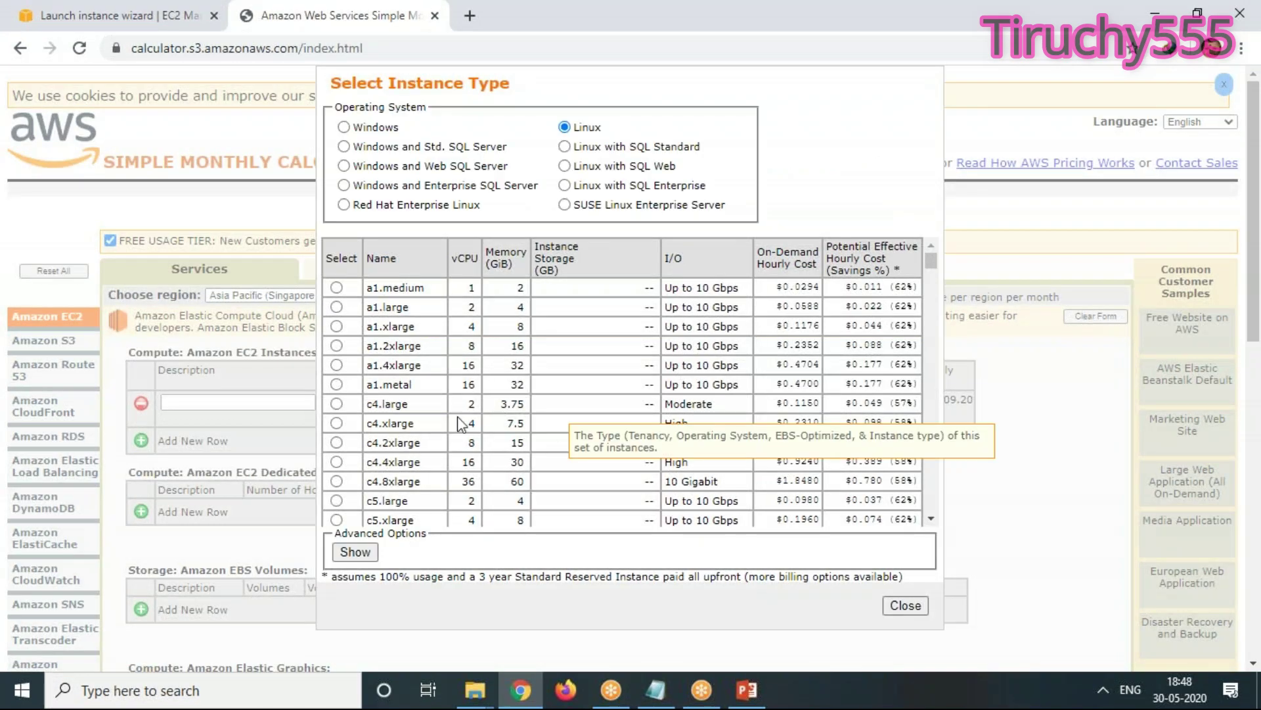
{"action": "scroll", "coordinate": [462, 424], "scroll_direction": "down", "scroll_amount": 15}
{"action": "scroll", "coordinate": [462, 424], "scroll_direction": "down", "scroll_amount": 15}
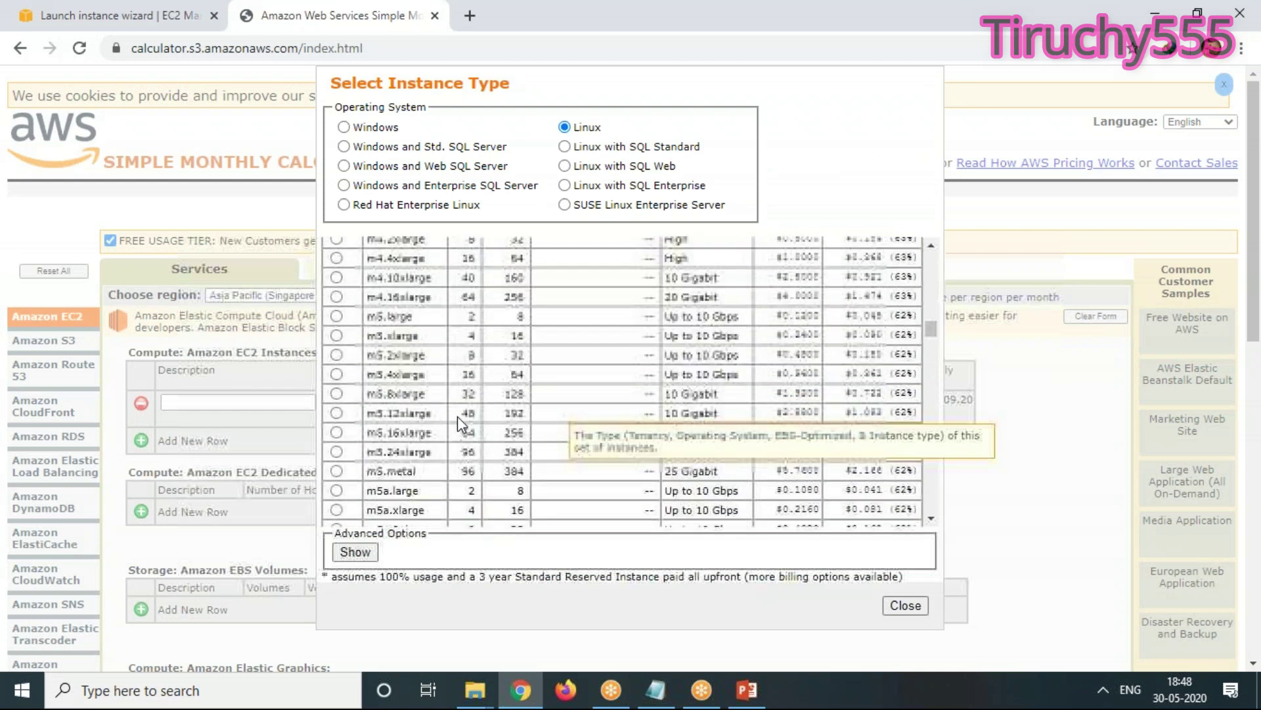
{"action": "scroll", "coordinate": [460, 424], "scroll_direction": "down", "scroll_amount": 15}
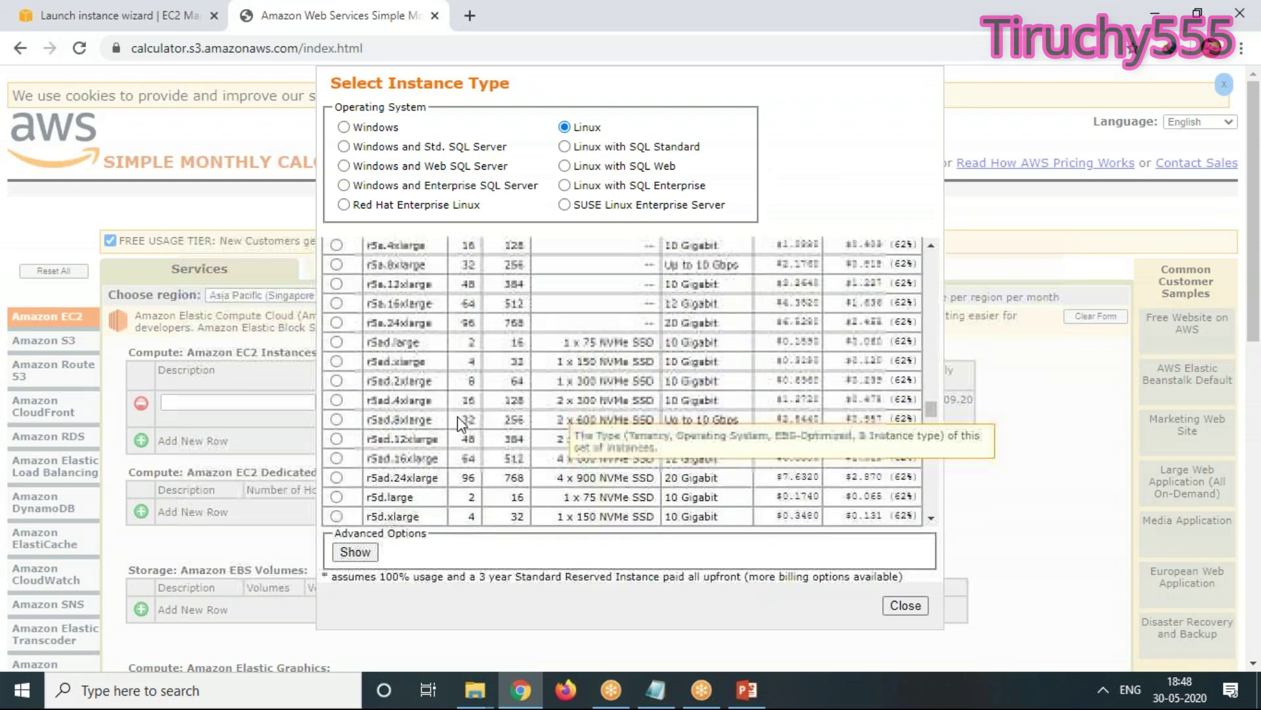
{"action": "scroll", "coordinate": [460, 424], "scroll_direction": "down", "scroll_amount": 10}
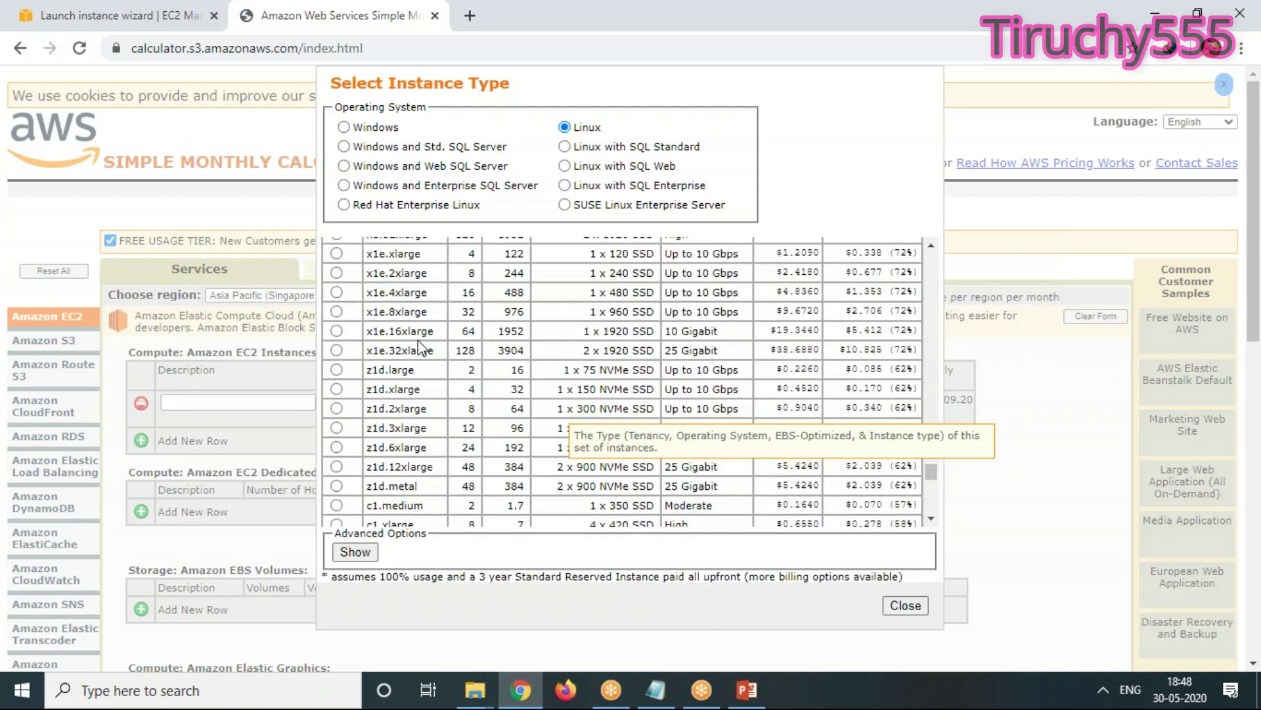
{"action": "left_click", "coordinate": [337, 351]}
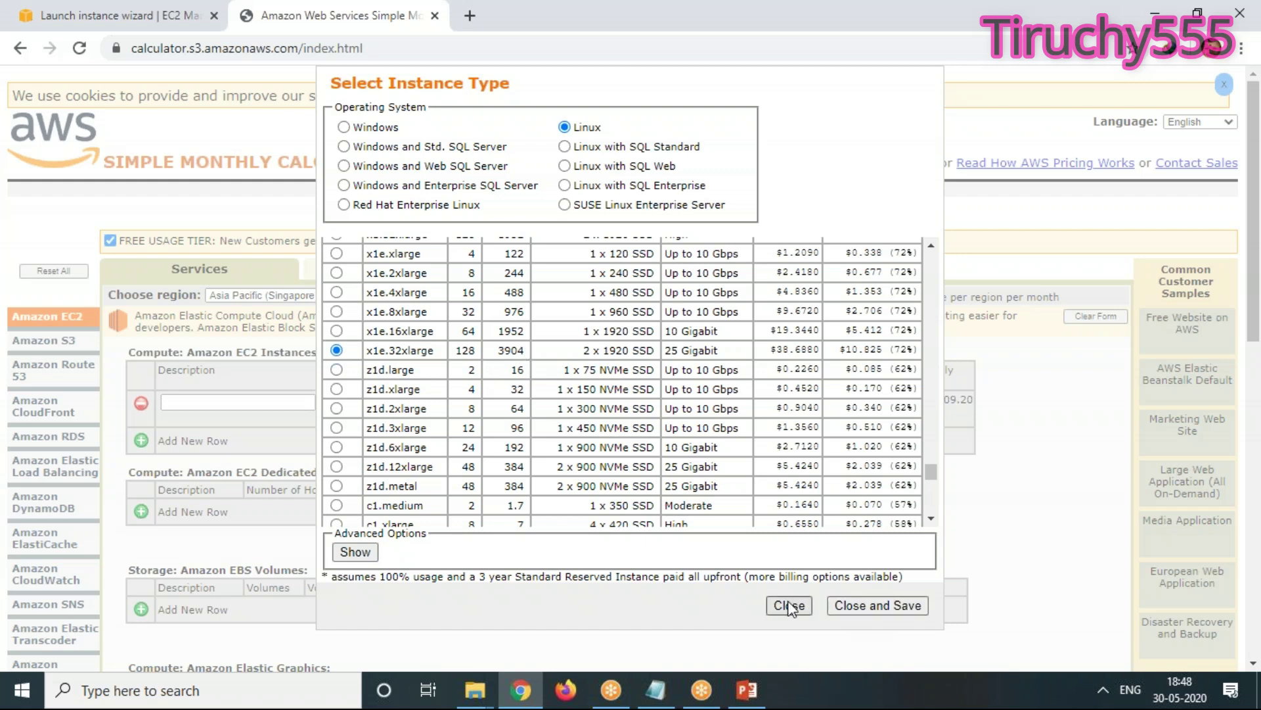
{"action": "left_click", "coordinate": [355, 553]}
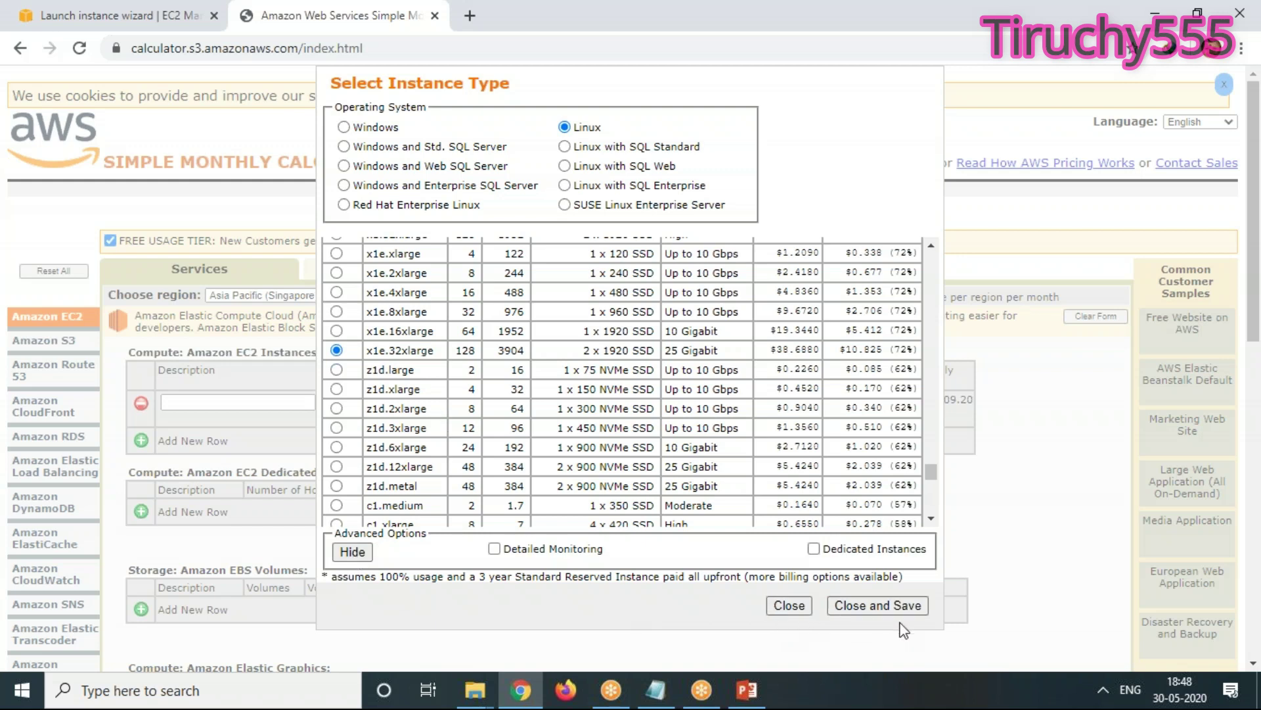
{"action": "left_click", "coordinate": [881, 606]}
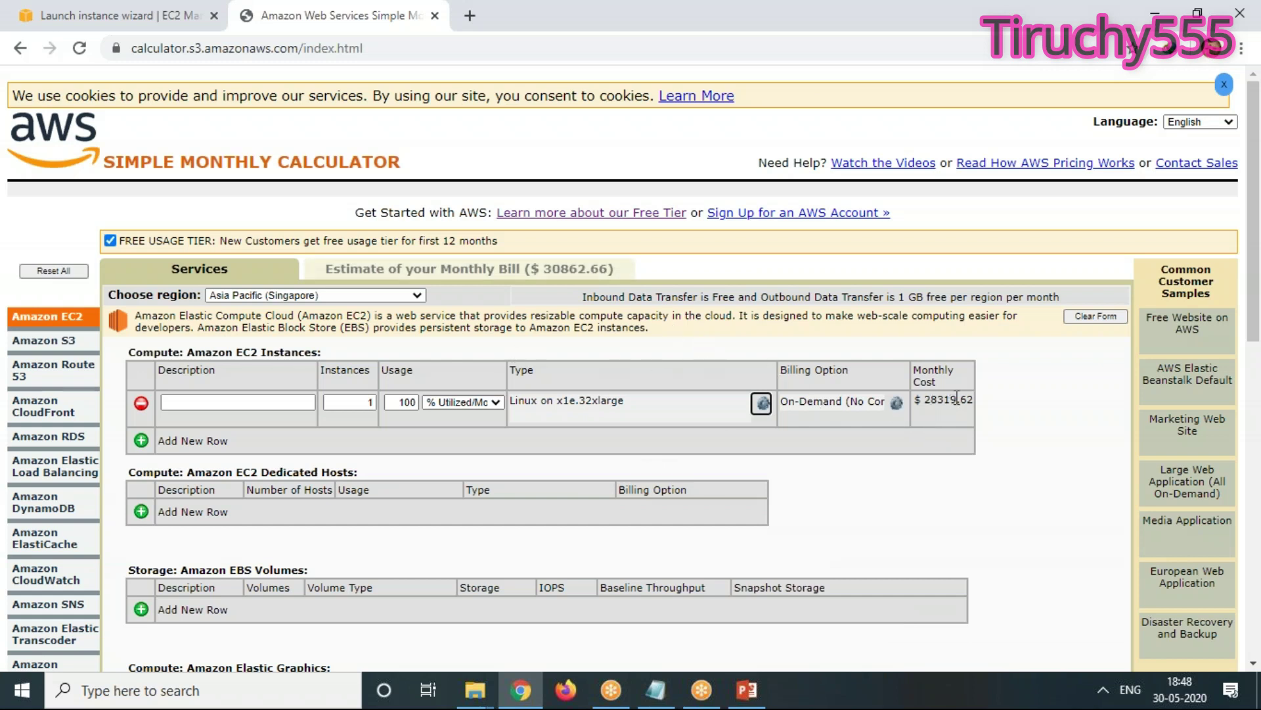
Highlight the EC2 row's $28319.62 monthly cost and reopen its Select Instance Type chooser
{"action": "left_click_drag", "start_coordinate": [926, 400], "coordinate": [967, 396]}
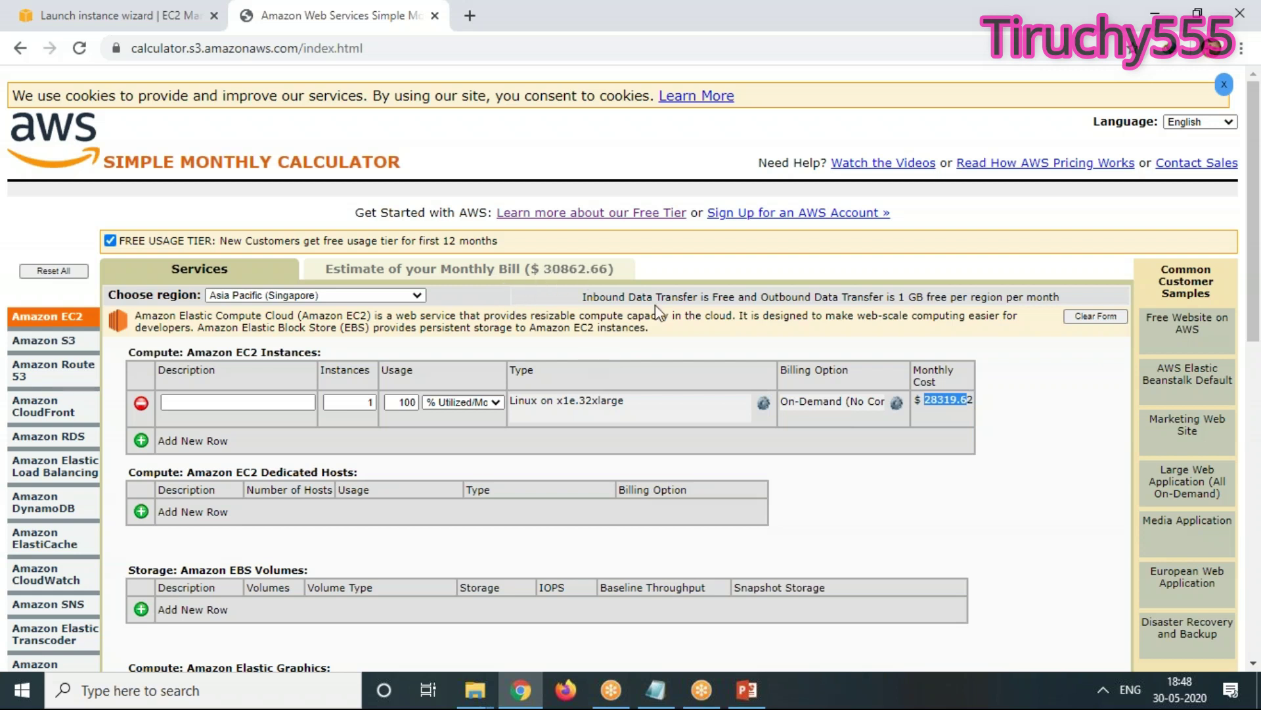
{"action": "left_click_drag", "start_coordinate": [994, 424], "coordinate": [973, 399]}
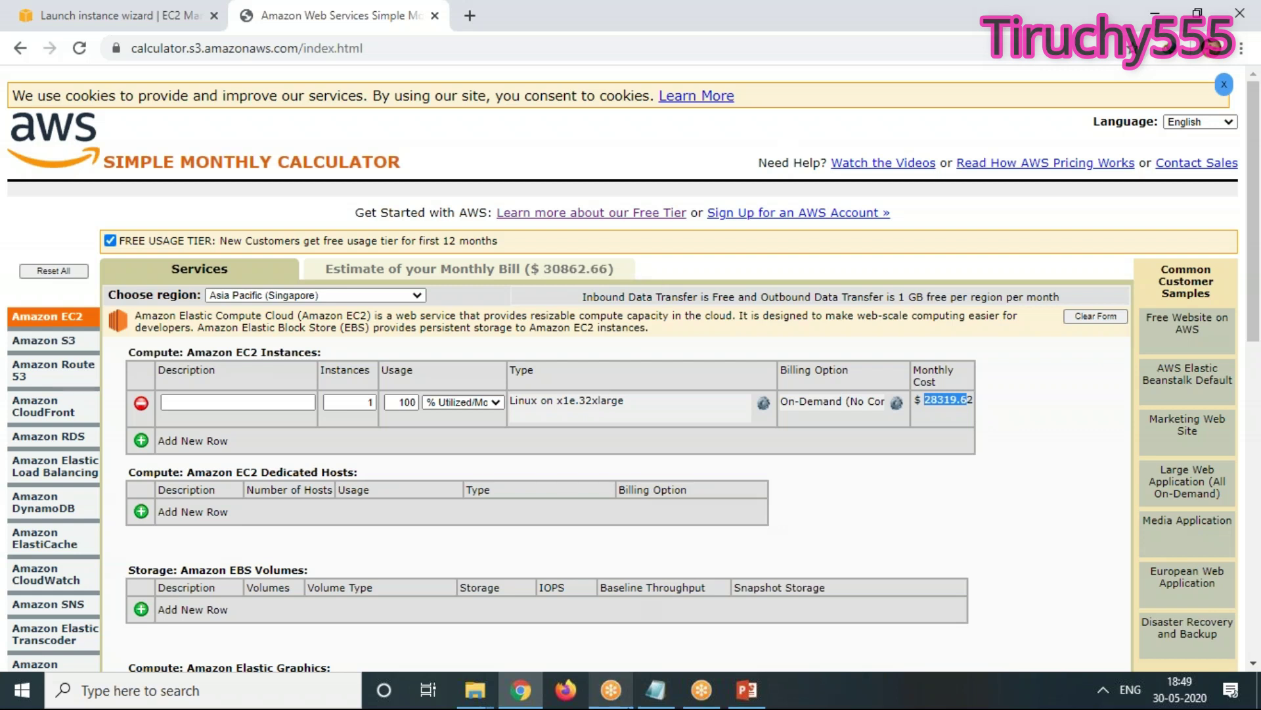
{"action": "mouse_move", "coordinate": [611, 690]}
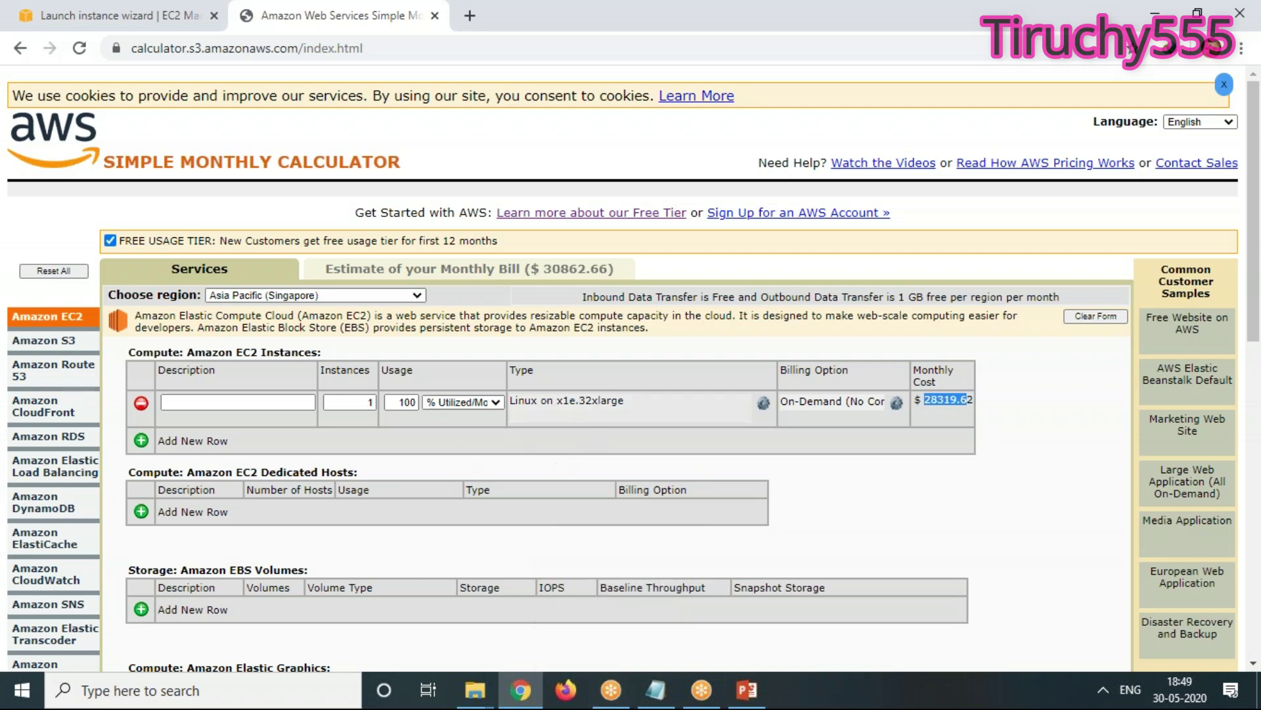
{"action": "left_click", "coordinate": [618, 403]}
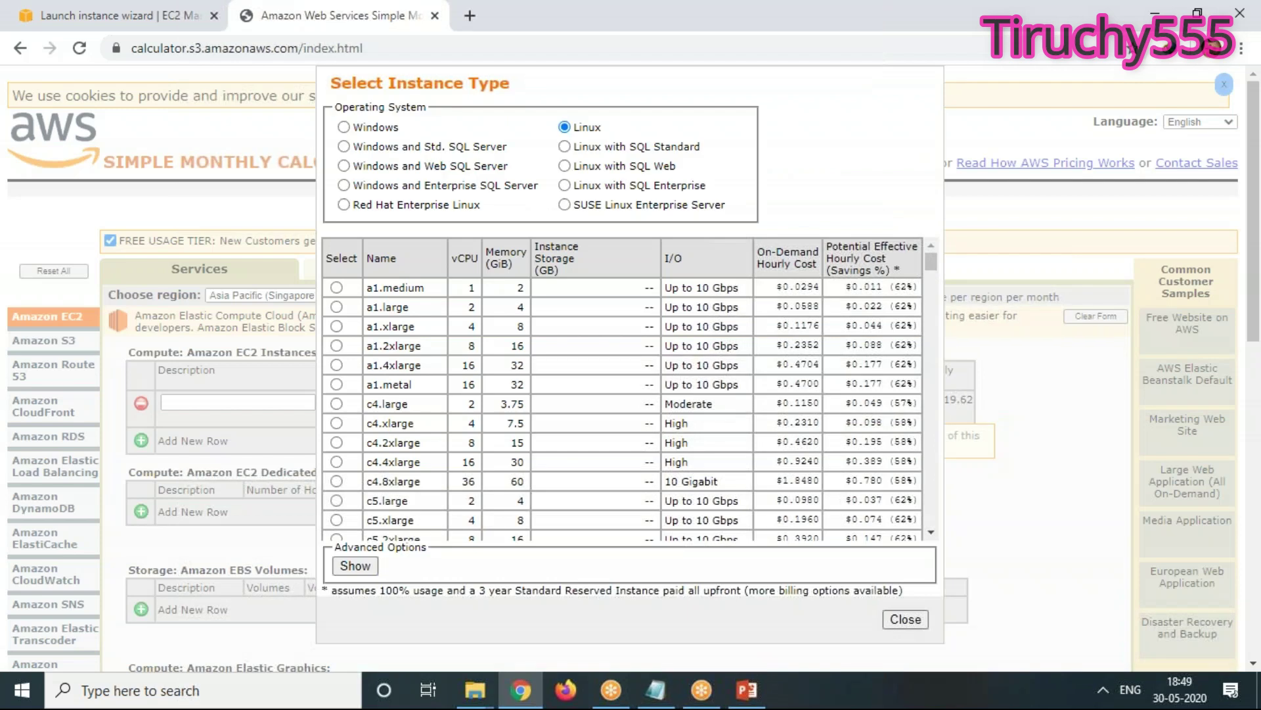
Browse the instance type list and close the chooser unchanged, keeping x1e.32xlarge
{"action": "scroll", "coordinate": [423, 537], "scroll_direction": "down", "scroll_amount": 15}
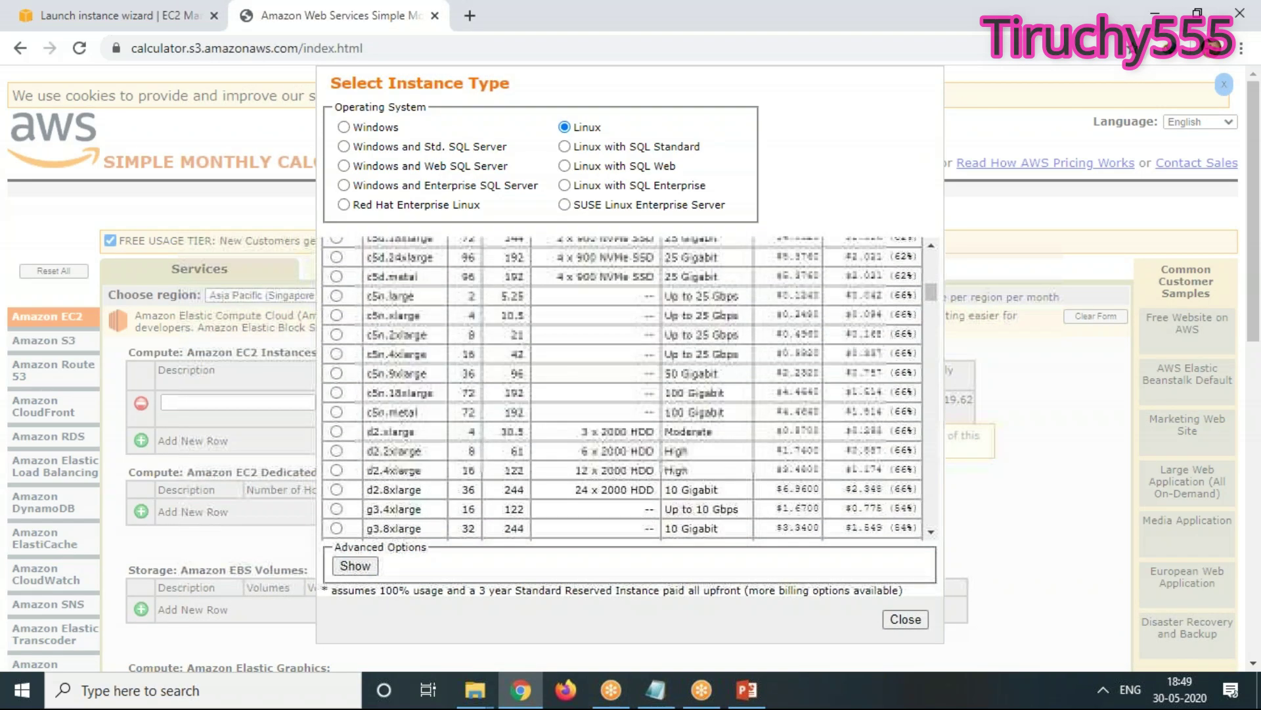
{"action": "scroll", "coordinate": [622, 387], "scroll_direction": "down", "scroll_amount": 20}
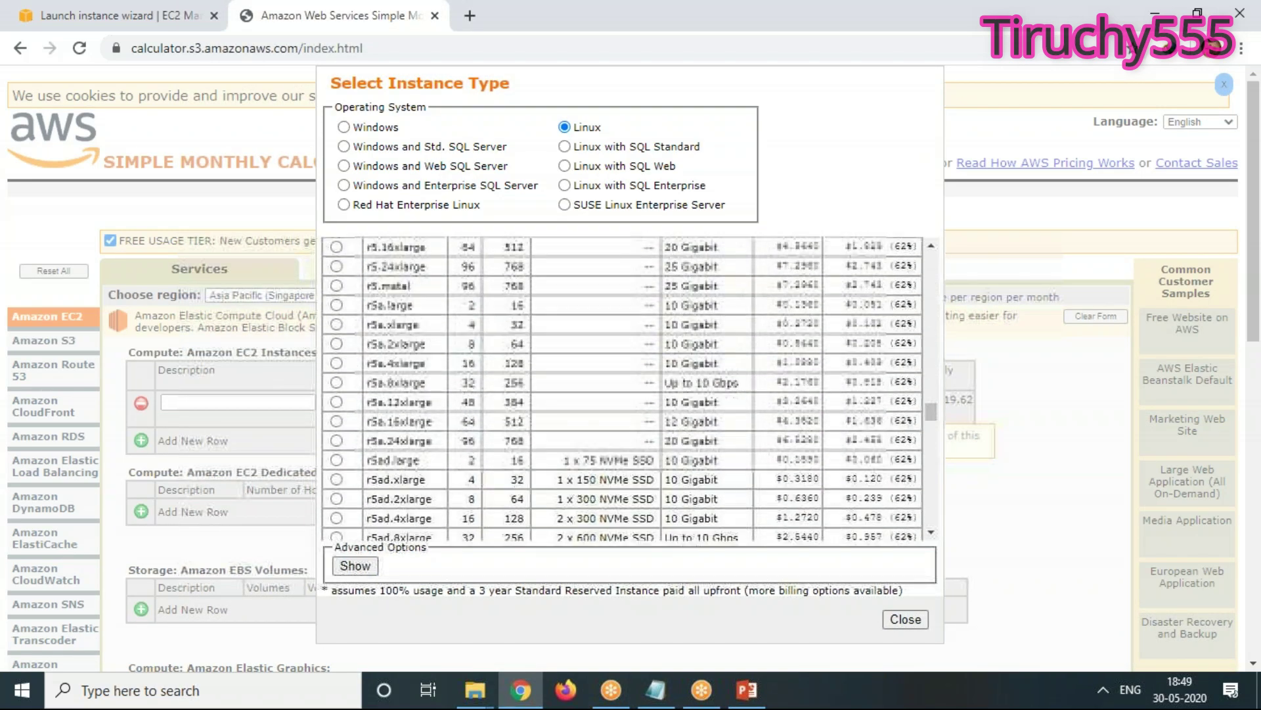
{"action": "scroll", "coordinate": [790, 420], "scroll_direction": "down", "scroll_amount": 20}
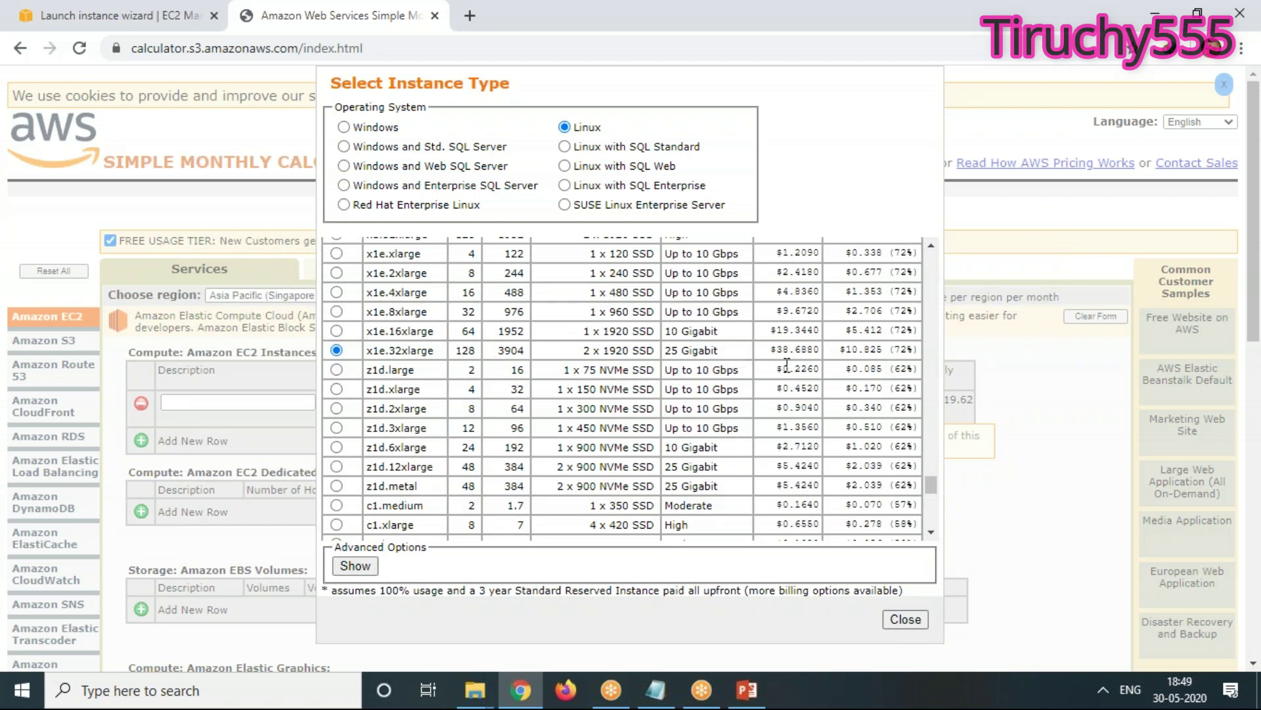
{"action": "scroll", "coordinate": [808, 464], "scroll_direction": "up", "scroll_amount": 10}
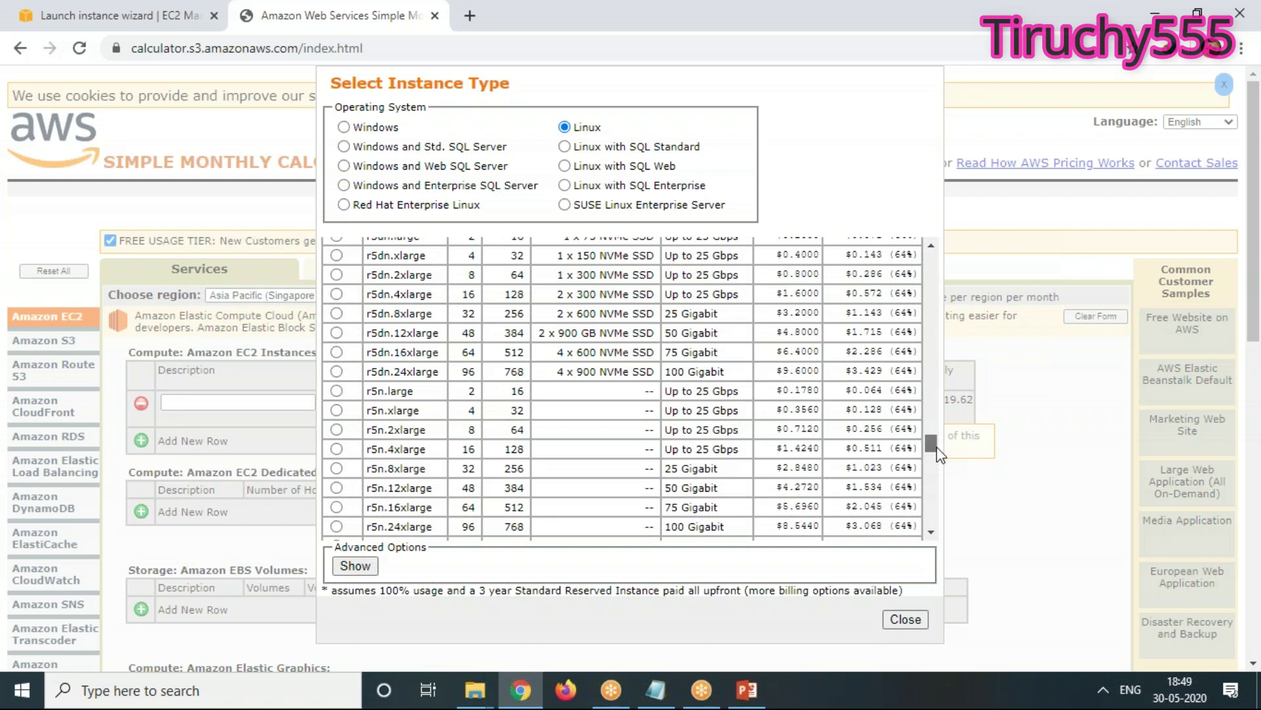
{"action": "left_click_drag", "start_coordinate": [931, 442], "coordinate": [938, 234]}
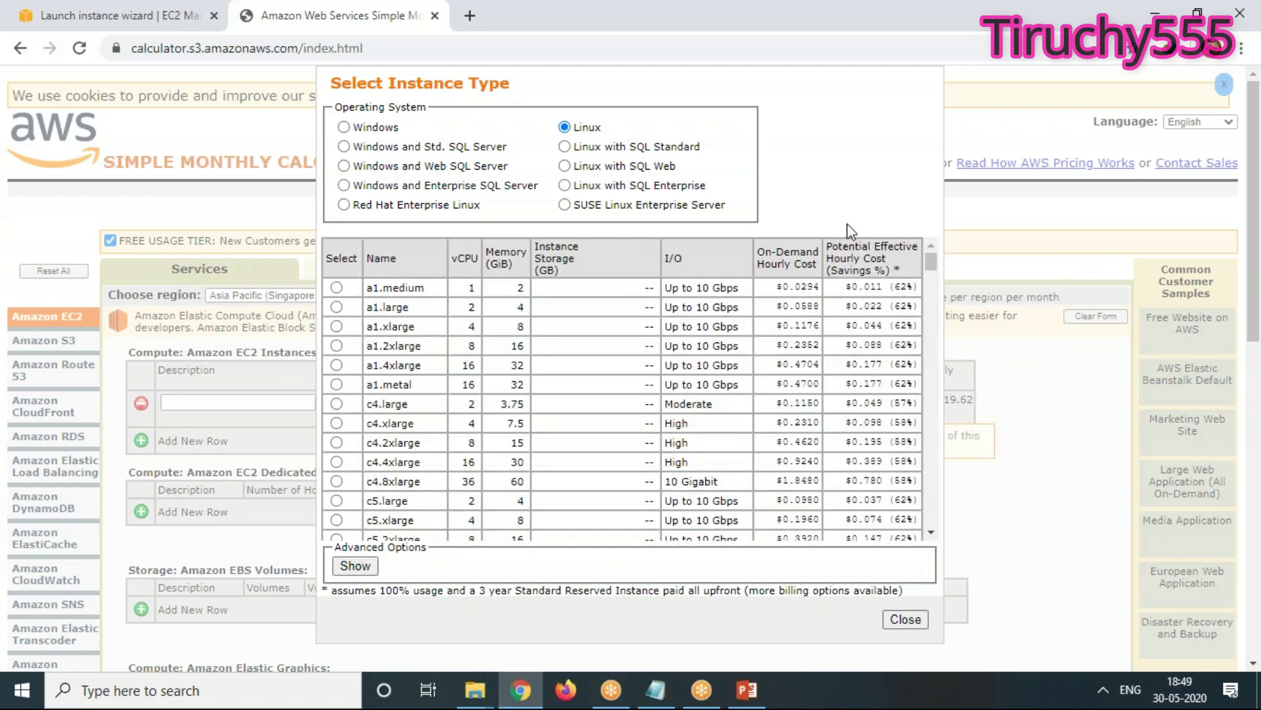
{"action": "left_click", "coordinate": [905, 619]}
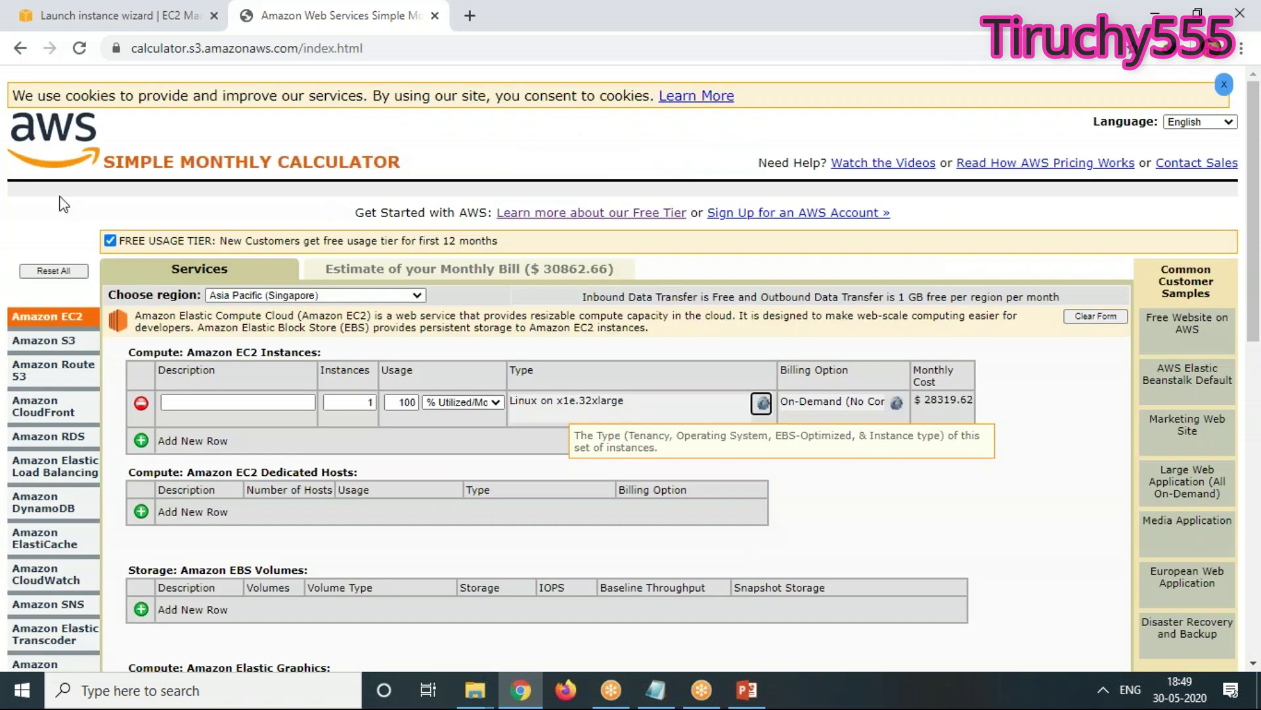
Set the region to US East (N. Virginia) and browse the EC2 row's instance type list
{"action": "left_click", "coordinate": [291, 296]}
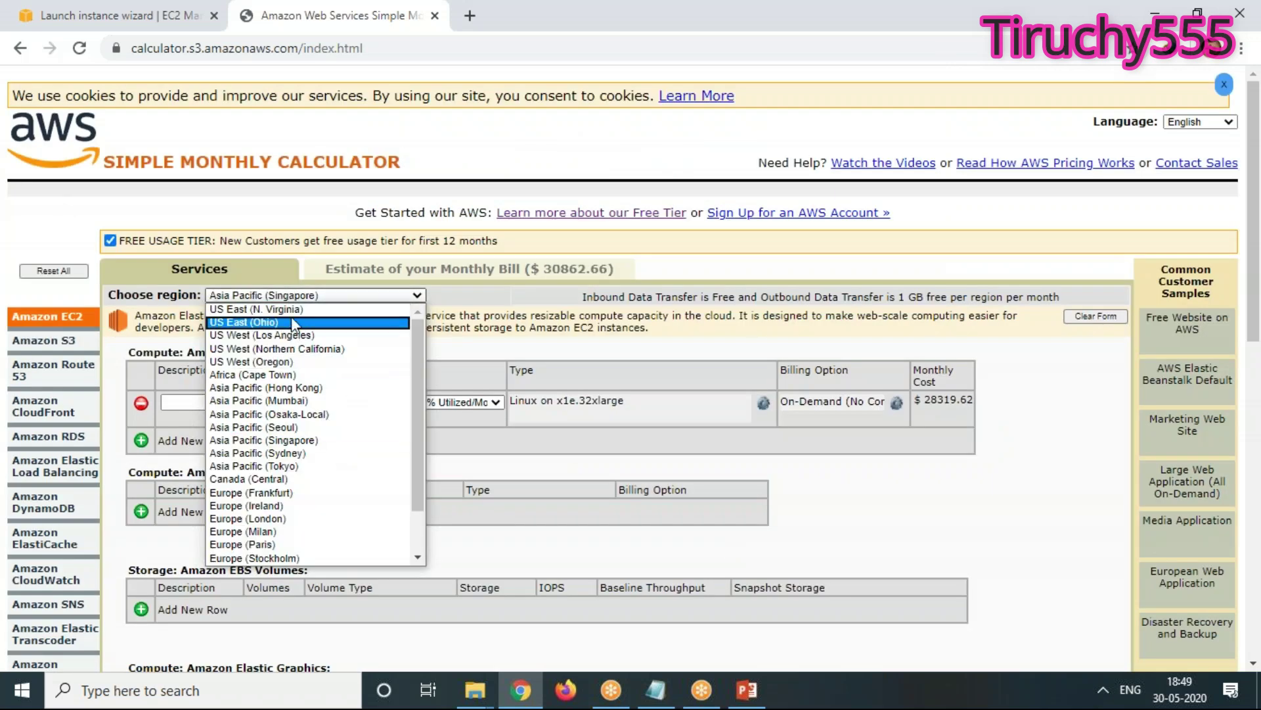
{"action": "left_click", "coordinate": [291, 310]}
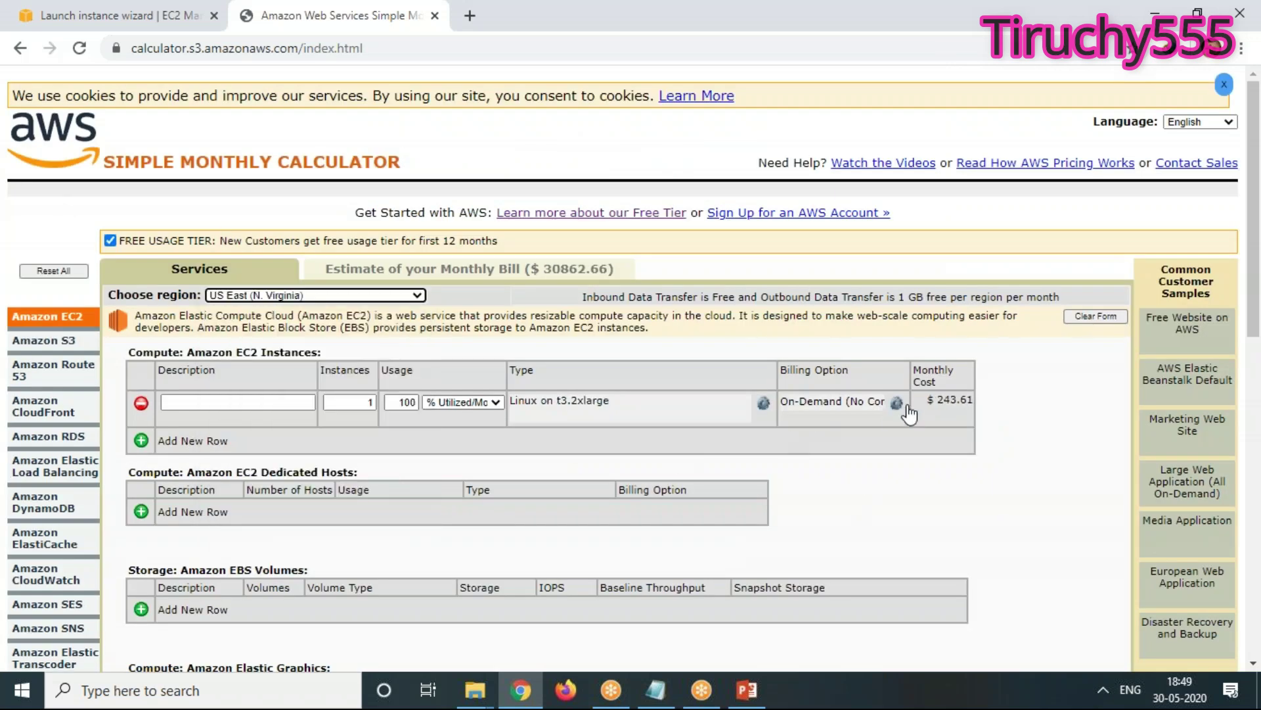
{"action": "left_click", "coordinate": [763, 403]}
{"action": "scroll", "coordinate": [720, 465], "scroll_direction": "down", "scroll_amount": 15}
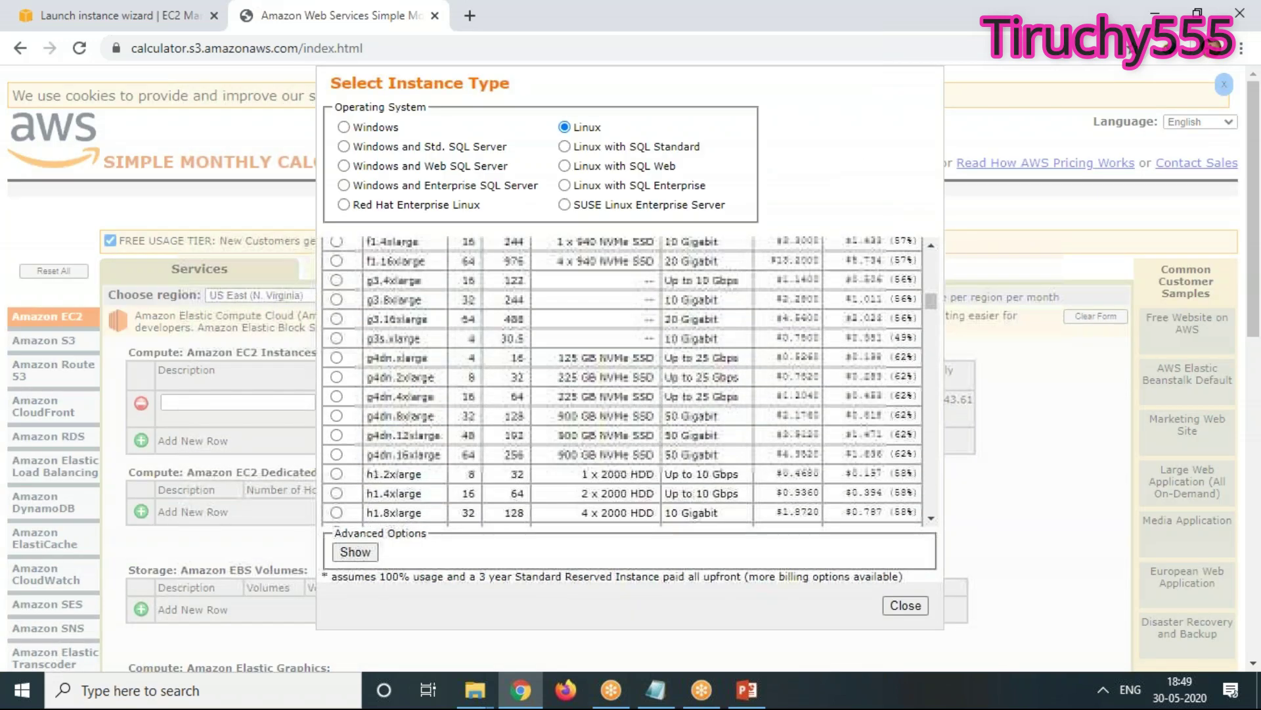
{"action": "scroll", "coordinate": [510, 410], "scroll_direction": "down", "scroll_amount": 15}
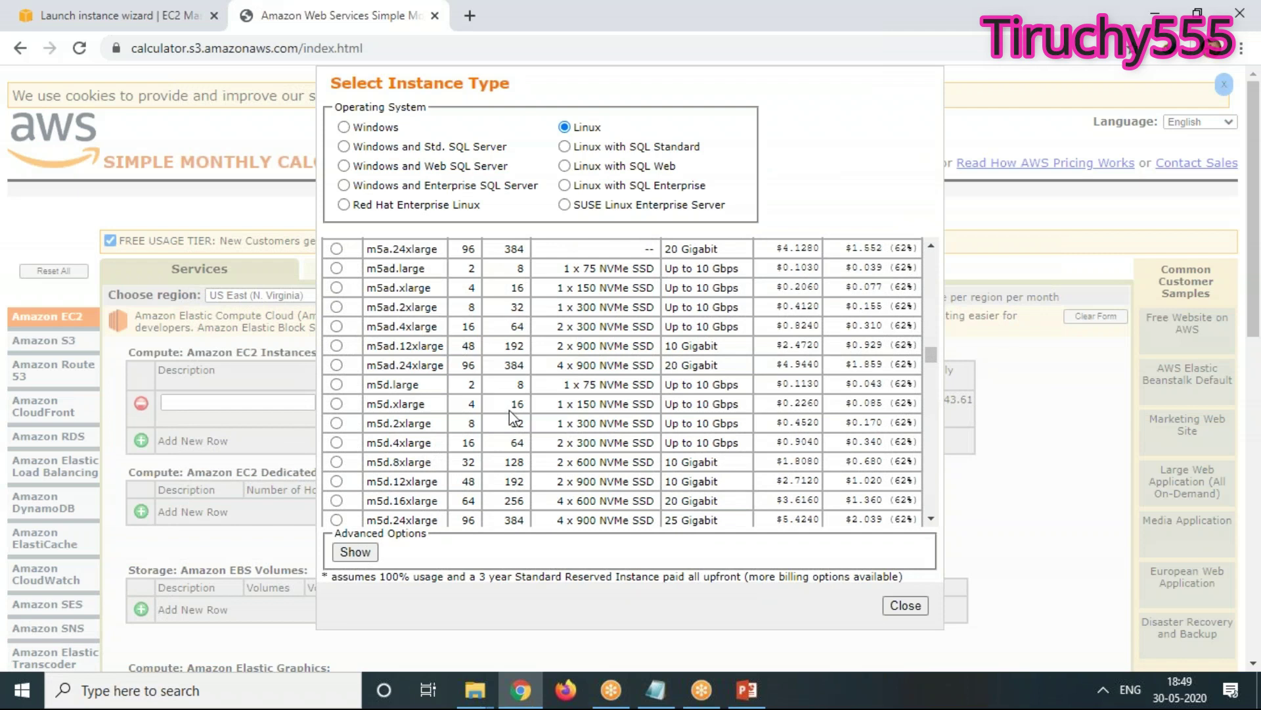
{"action": "scroll", "coordinate": [510, 408], "scroll_direction": "down", "scroll_amount": 15}
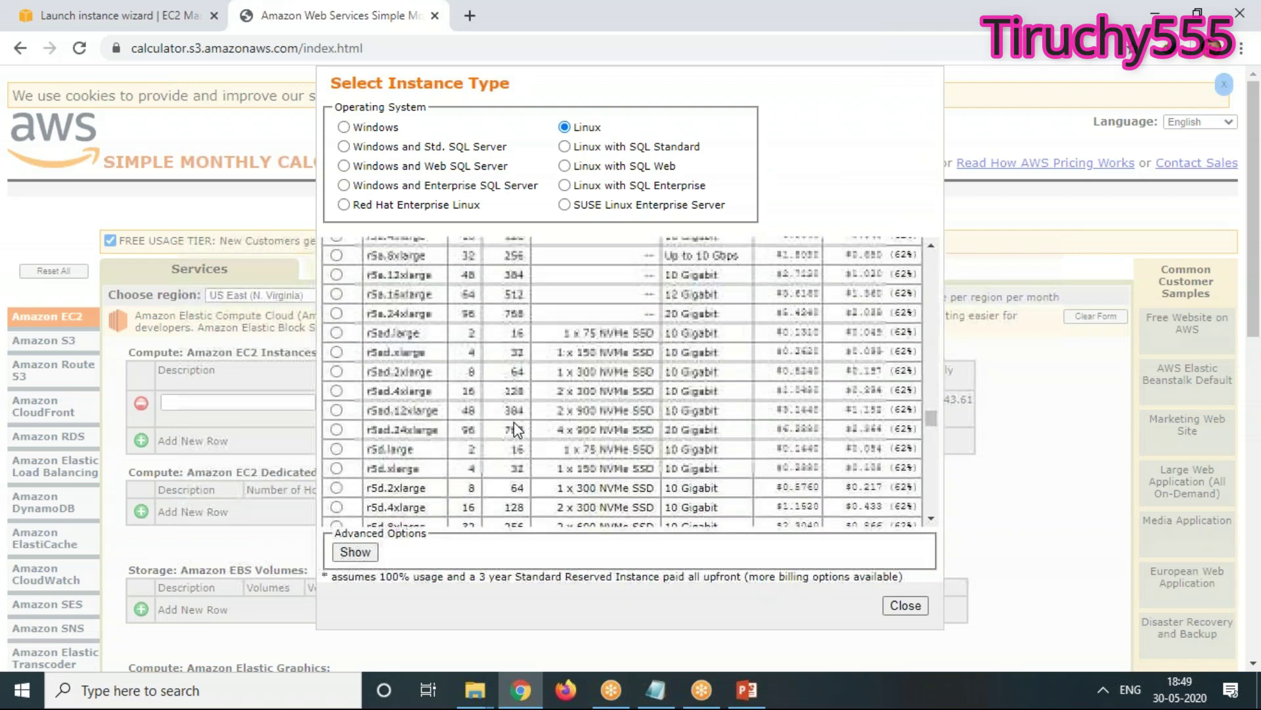
{"action": "scroll", "coordinate": [516, 427], "scroll_direction": "down", "scroll_amount": 15}
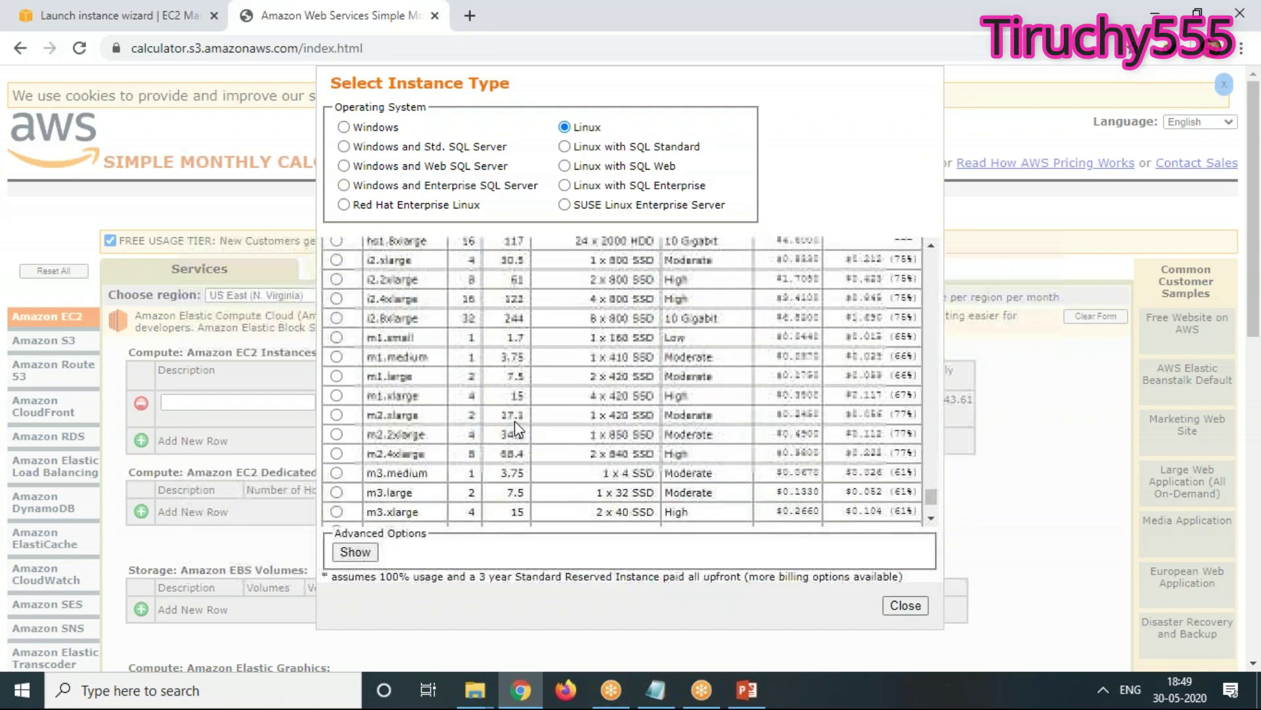
{"action": "scroll", "coordinate": [515, 427], "scroll_direction": "up", "scroll_amount": 10}
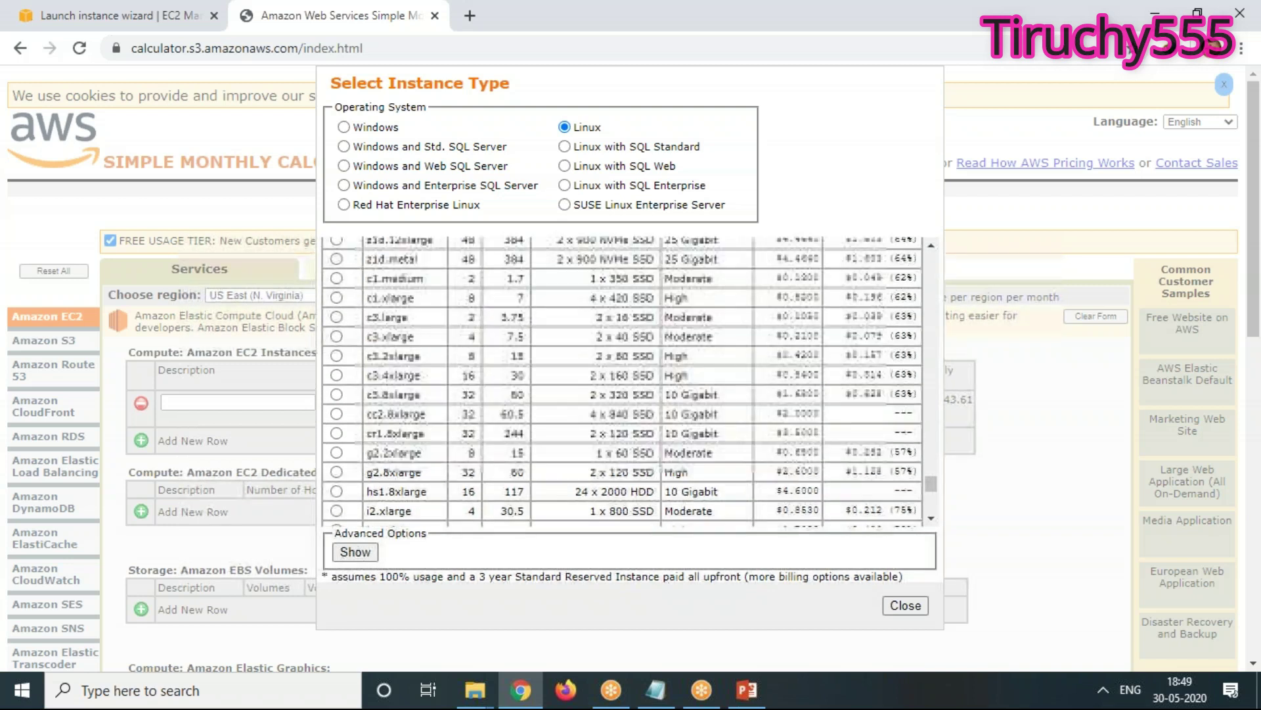
{"action": "mouse_move", "coordinate": [938, 485]}
{"action": "left_mouse_down"}
{"action": "mouse_move", "coordinate": [936, 516]}
{"action": "mouse_move", "coordinate": [938, 479]}
{"action": "left_mouse_up"}
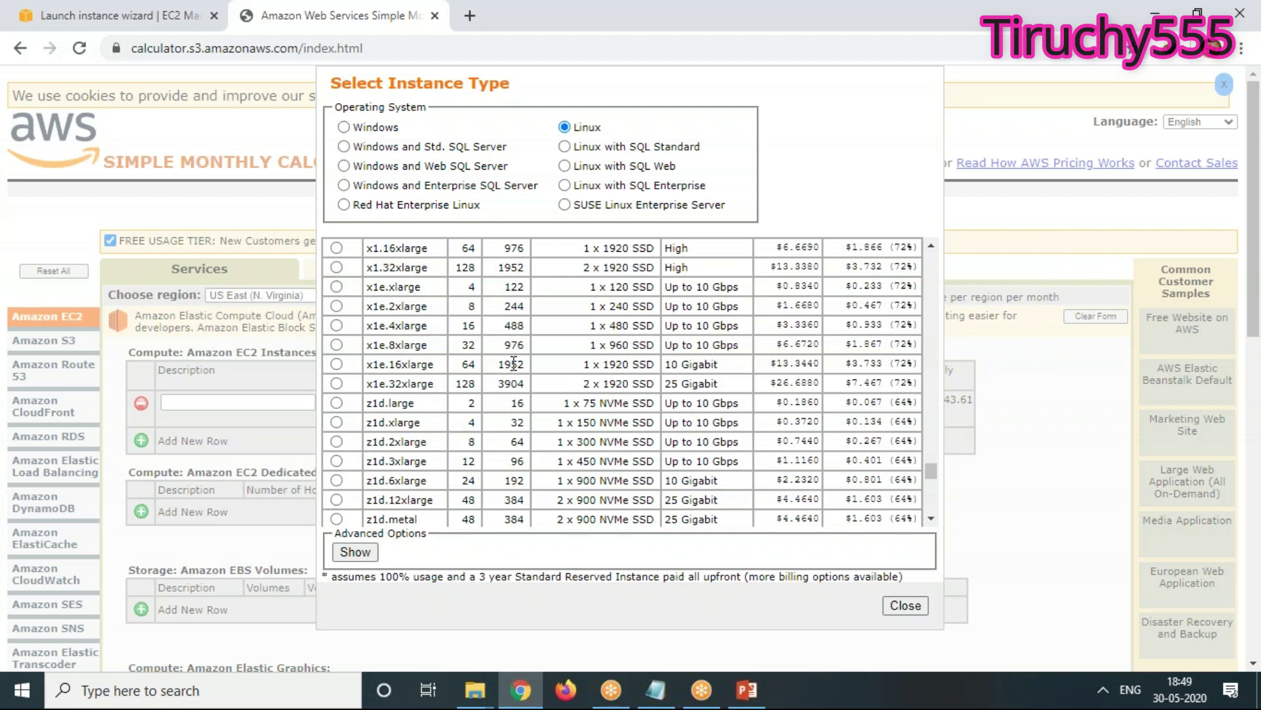
Select x1e.32xlarge, note its $26.6880 on-demand hourly cost, and close without saving
{"action": "left_click", "coordinate": [336, 383]}
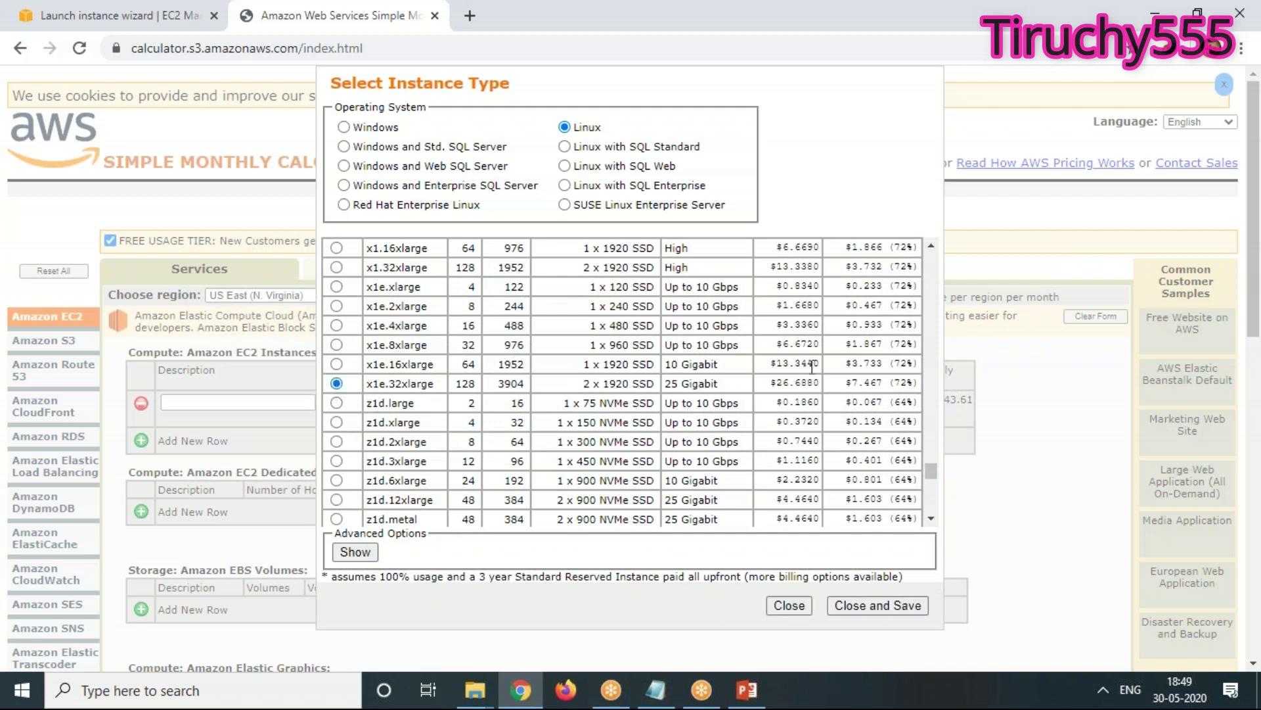
{"action": "left_click_drag", "start_coordinate": [775, 383], "coordinate": [819, 379]}
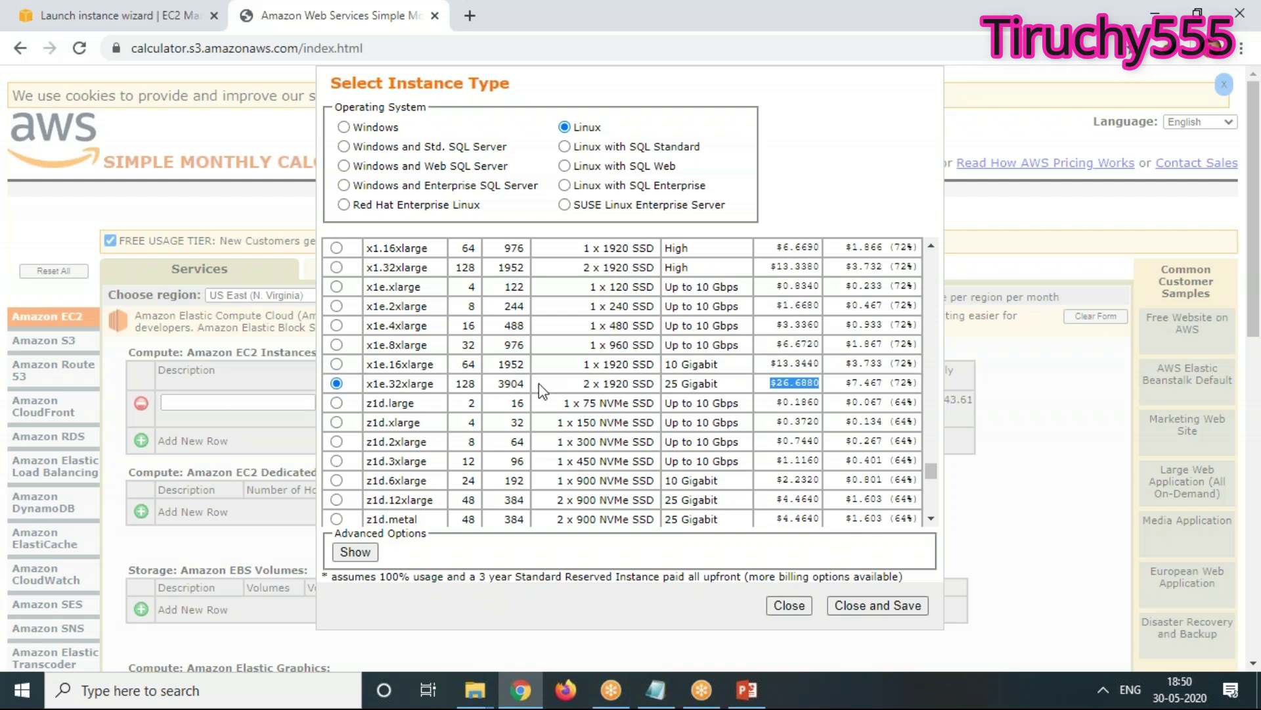
{"action": "left_click_drag", "start_coordinate": [932, 477], "coordinate": [957, 248]}
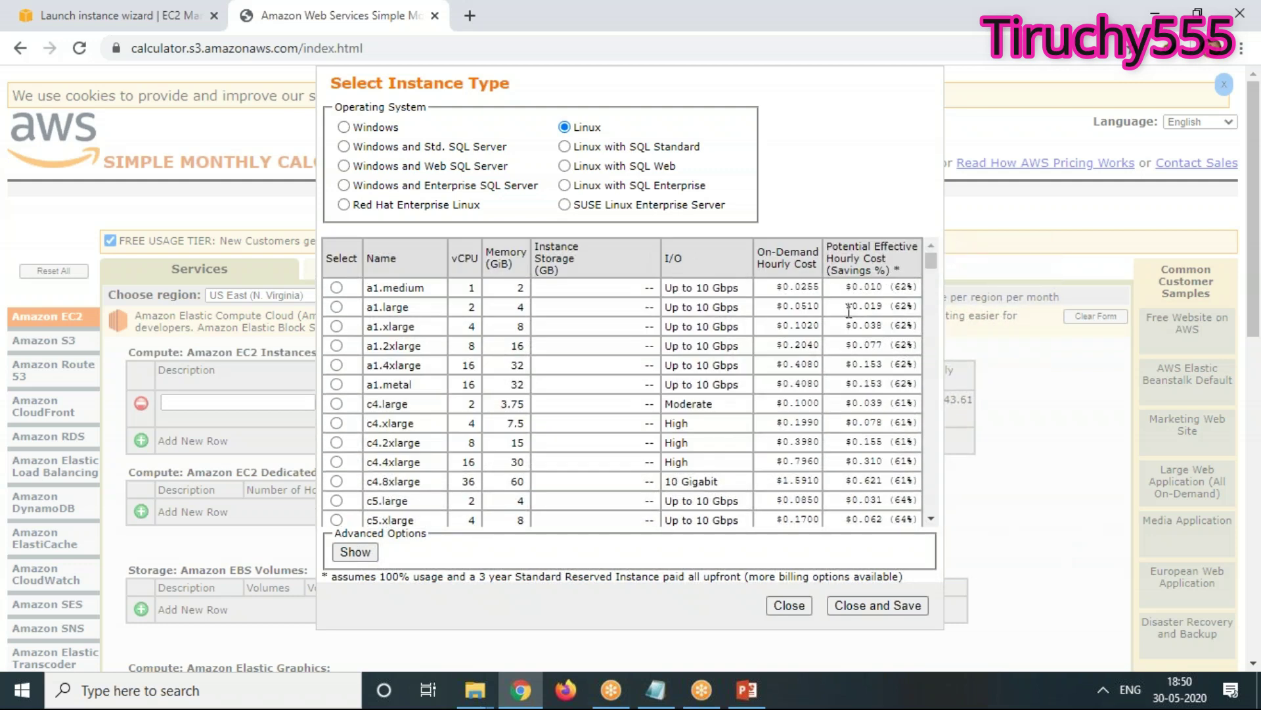
{"action": "left_click", "coordinate": [788, 605]}
Start a new instance launch from the Instances page using the Amazon Linux 2 AMI
{"action": "left_click", "coordinate": [98, 16]}
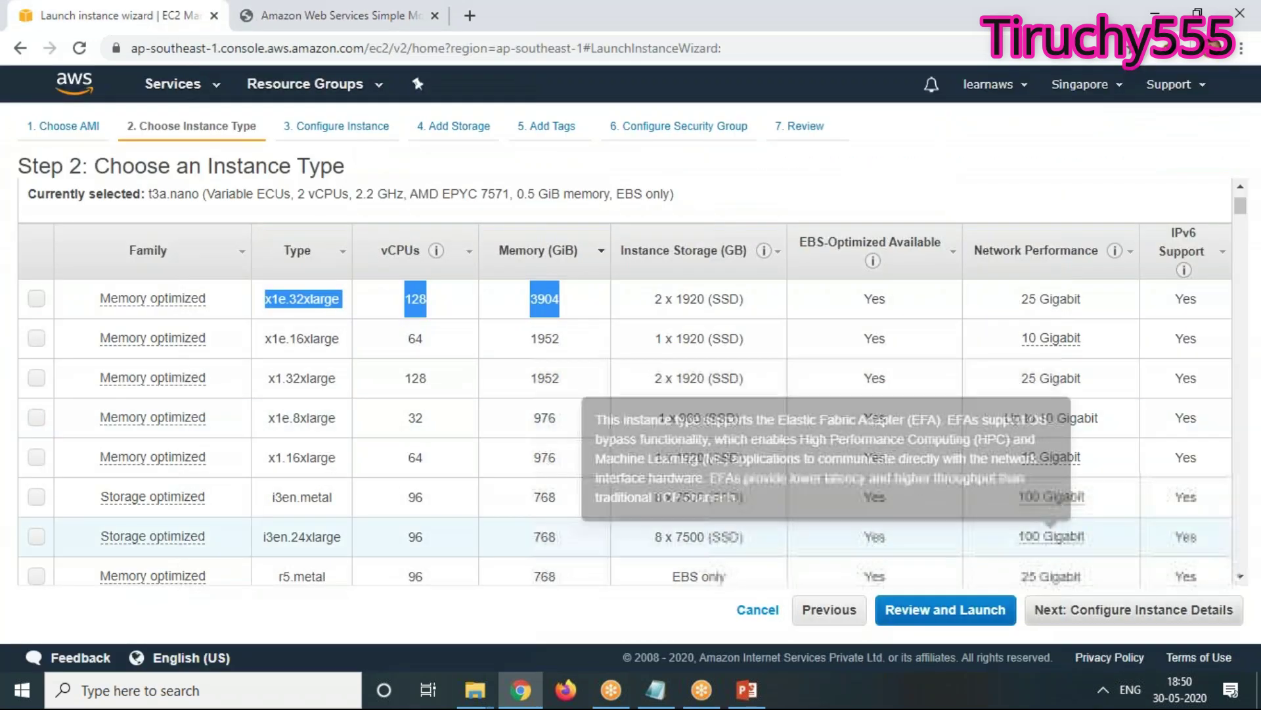
{"action": "scroll", "coordinate": [605, 539], "scroll_direction": "up", "scroll_amount": 2}
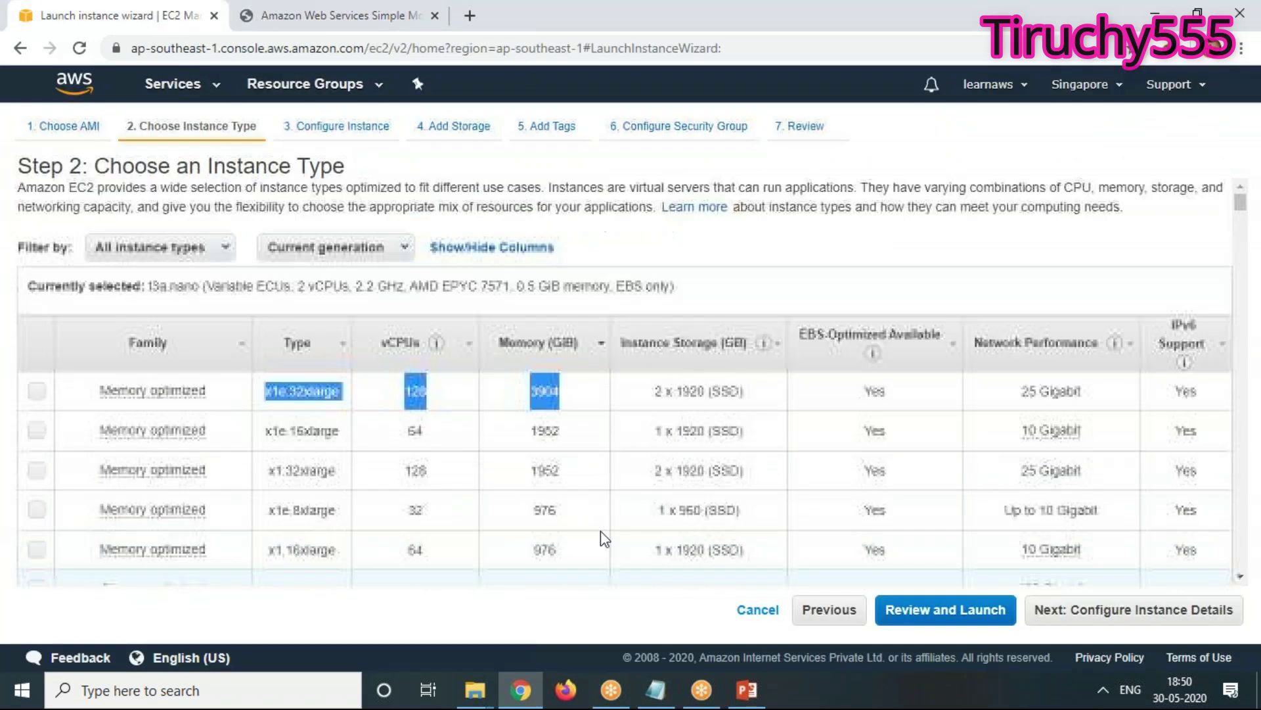
{"action": "left_click", "coordinate": [19, 48]}
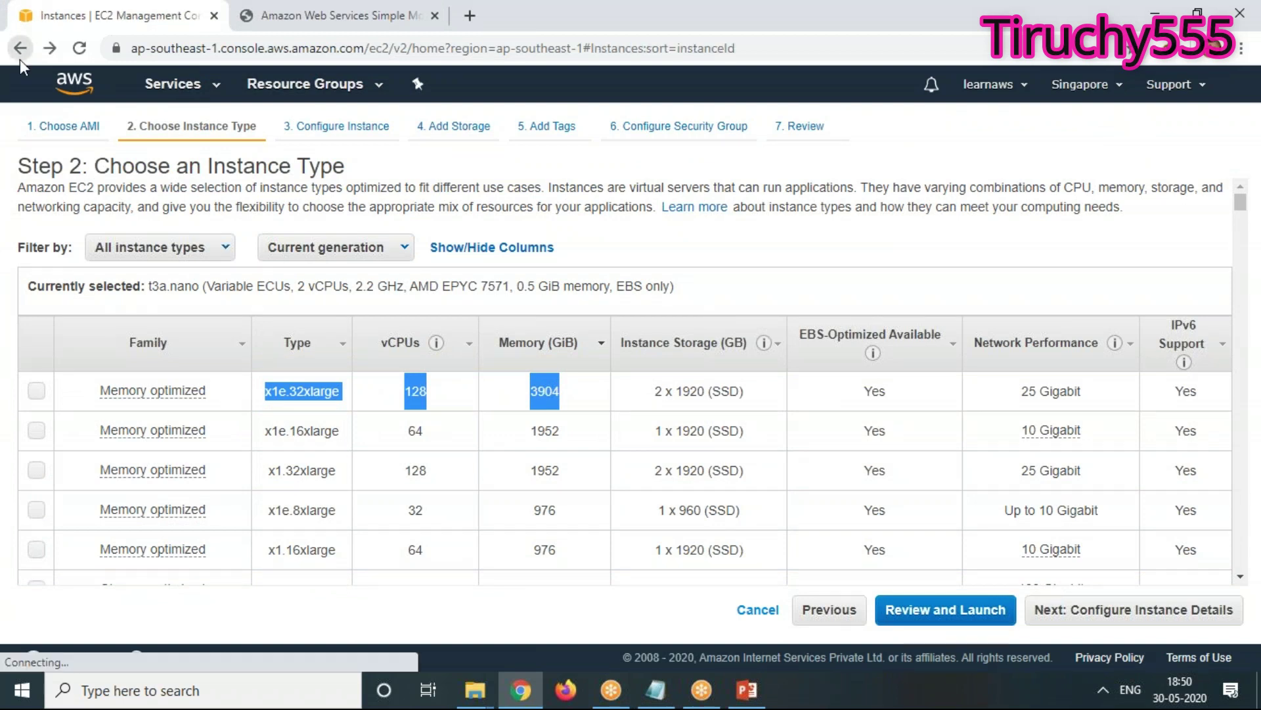
{"action": "left_click", "coordinate": [735, 318]}
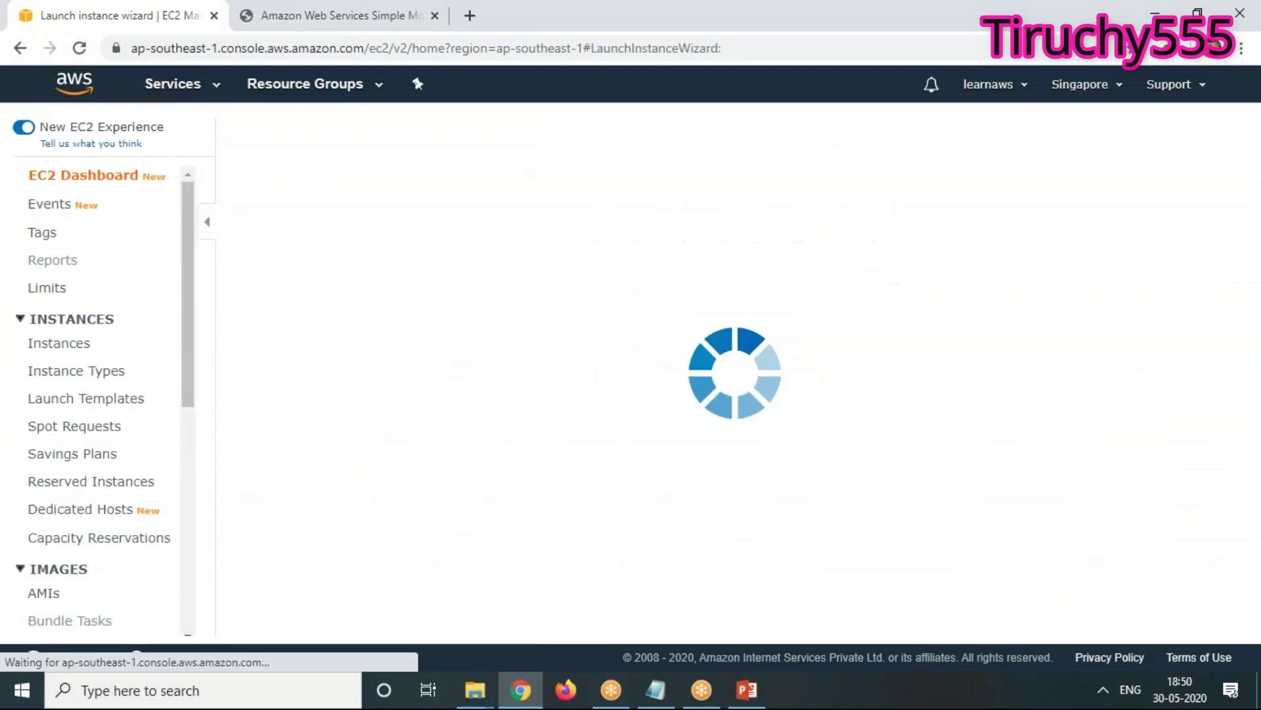
{"action": "left_click", "coordinate": [1144, 355]}
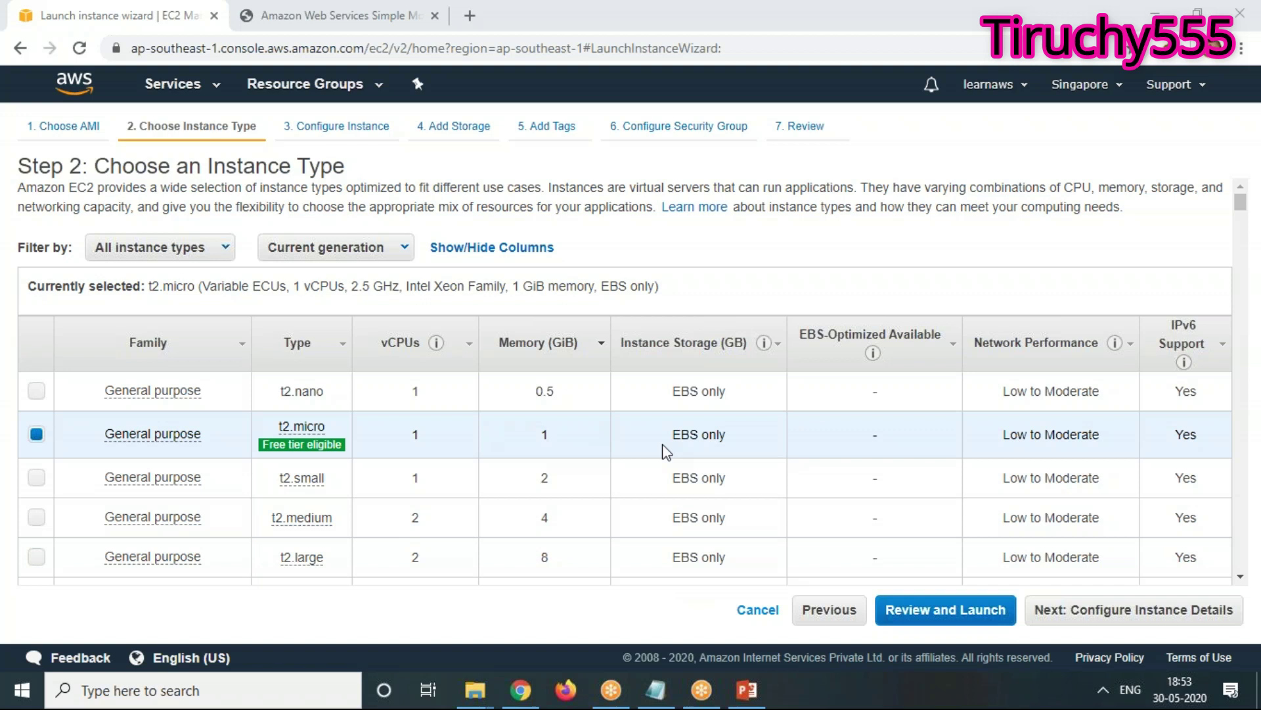
Sort instance types by memory descending and choose x1e.32xlarge (128 vCPUs, 3904 GiB)
{"action": "left_click", "coordinate": [336, 15]}
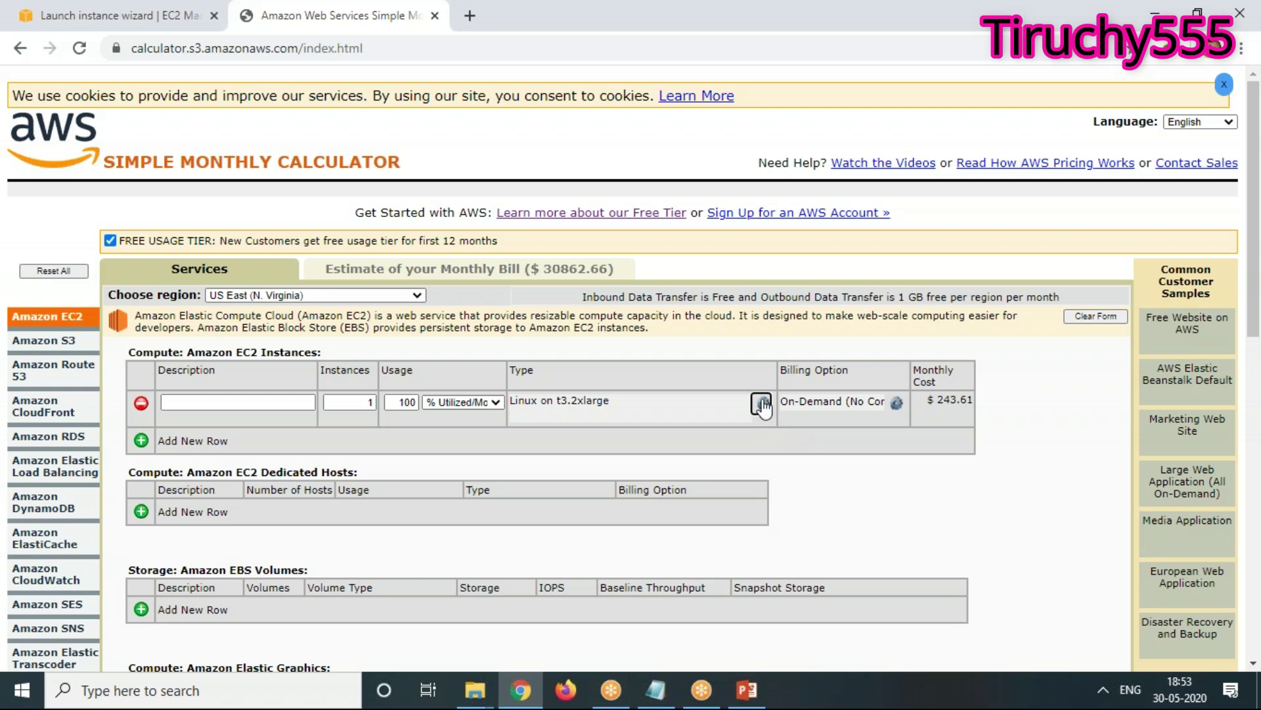
{"action": "left_click", "coordinate": [68, 16]}
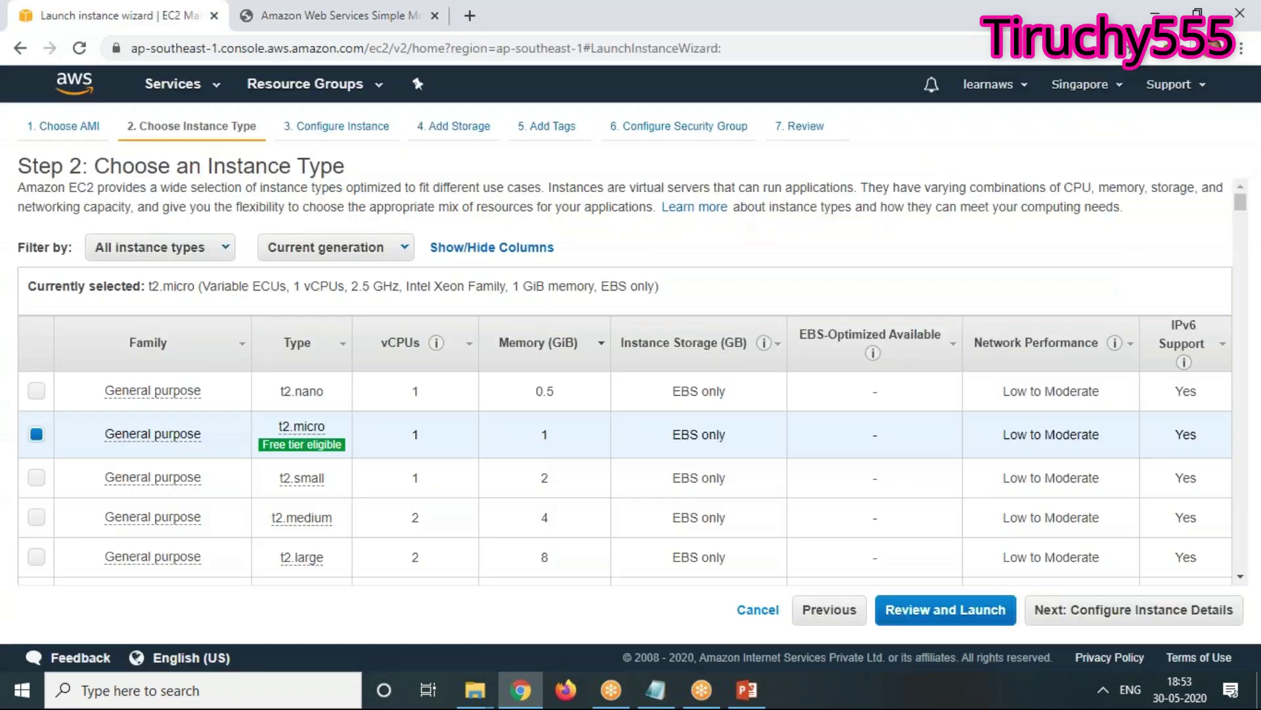
{"action": "left_click", "coordinate": [588, 351]}
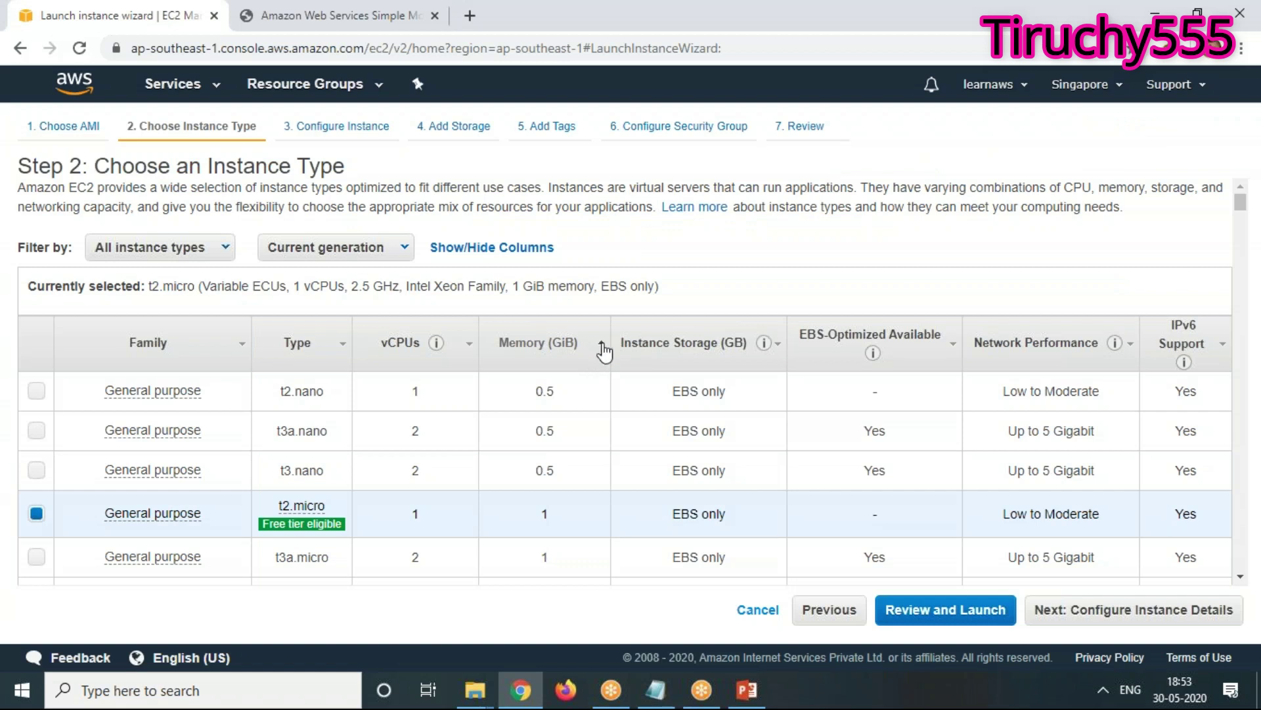
{"action": "left_click", "coordinate": [603, 349]}
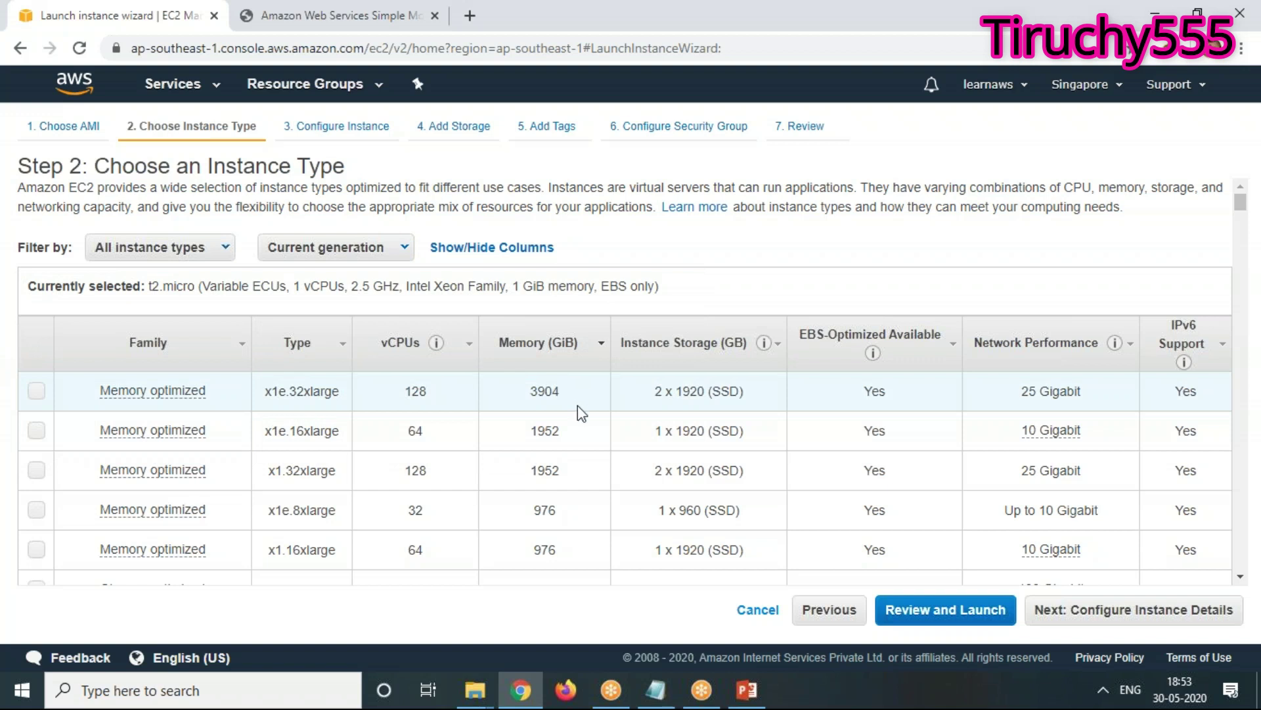
{"action": "left_click_drag", "start_coordinate": [580, 394], "coordinate": [62, 397]}
{"action": "left_click", "coordinate": [850, 266]}
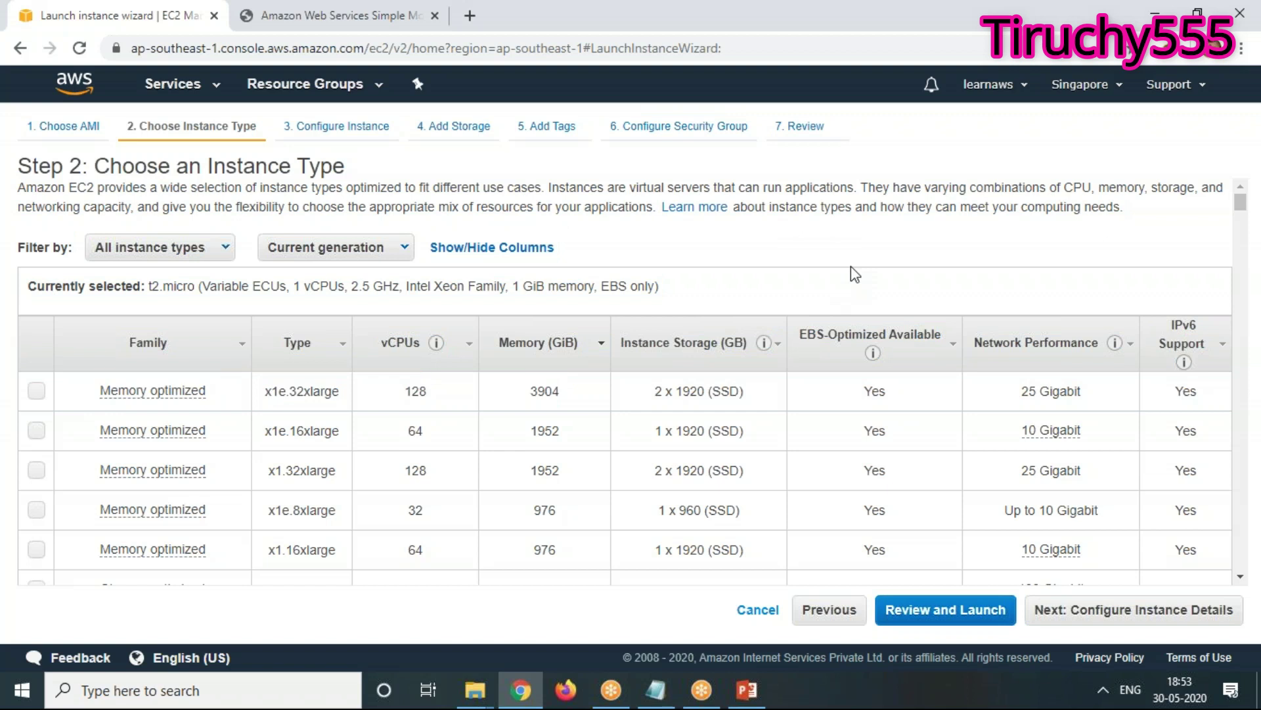
{"action": "left_click", "coordinate": [36, 391]}
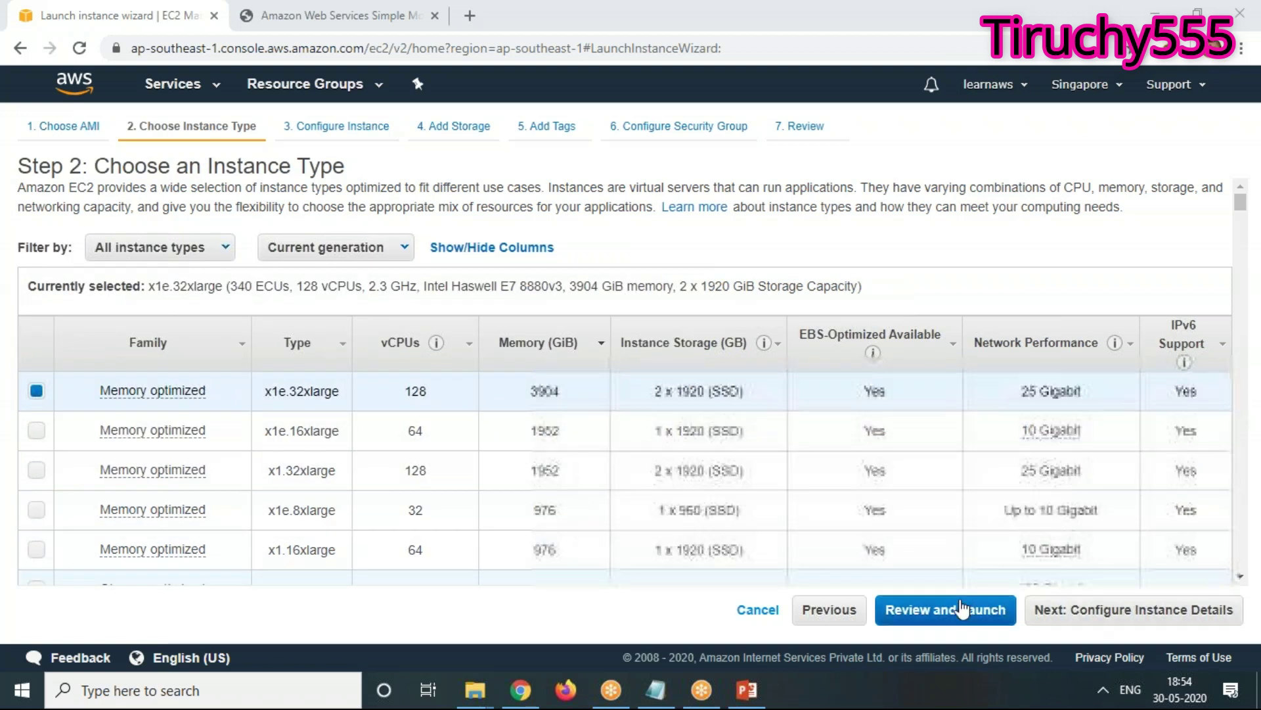
Reselect the Amazon Linux 2 AMI and free-tier t2.micro, then continue to Configure Instance Details
{"action": "left_click", "coordinate": [62, 132]}
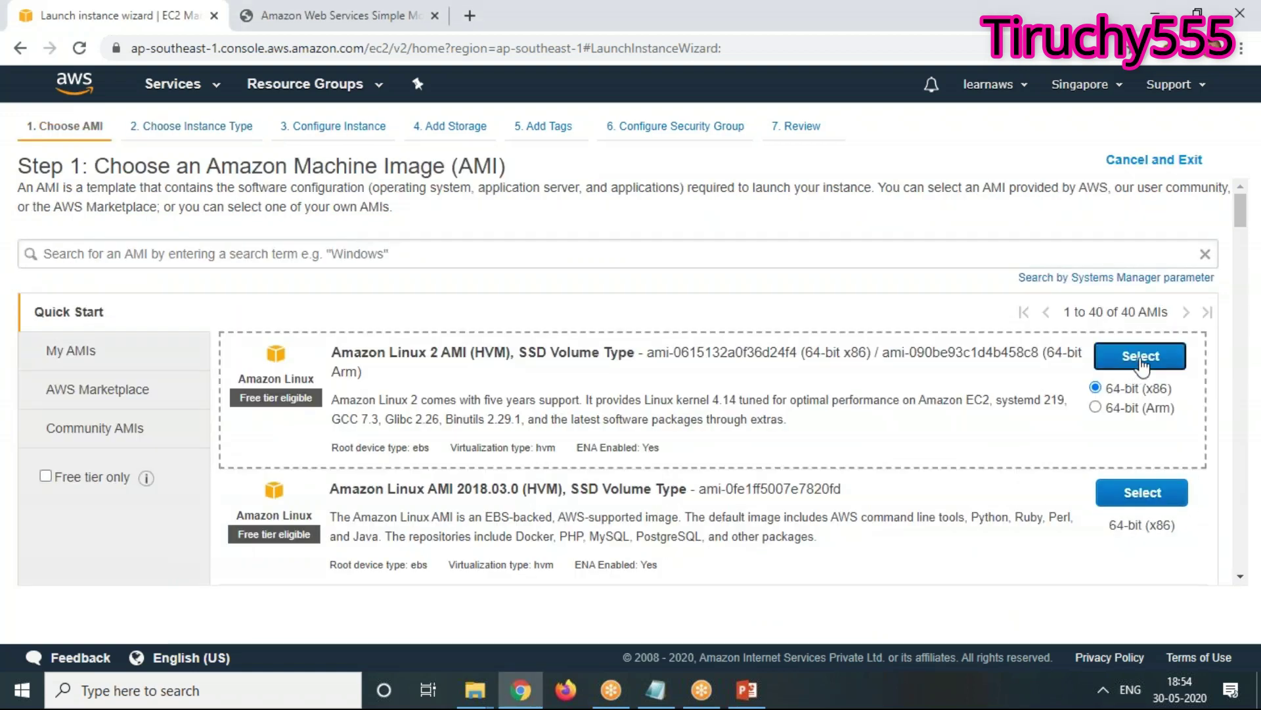
{"action": "left_click", "coordinate": [1141, 358]}
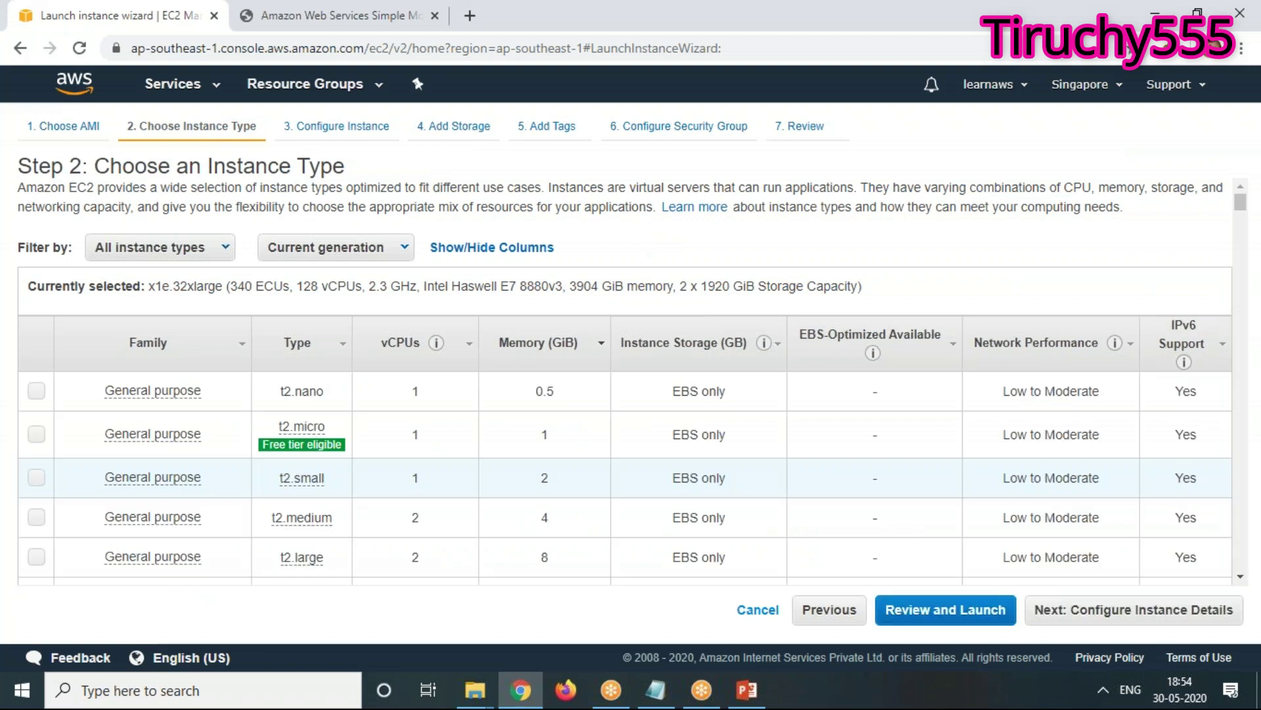
{"action": "left_click", "coordinate": [36, 434]}
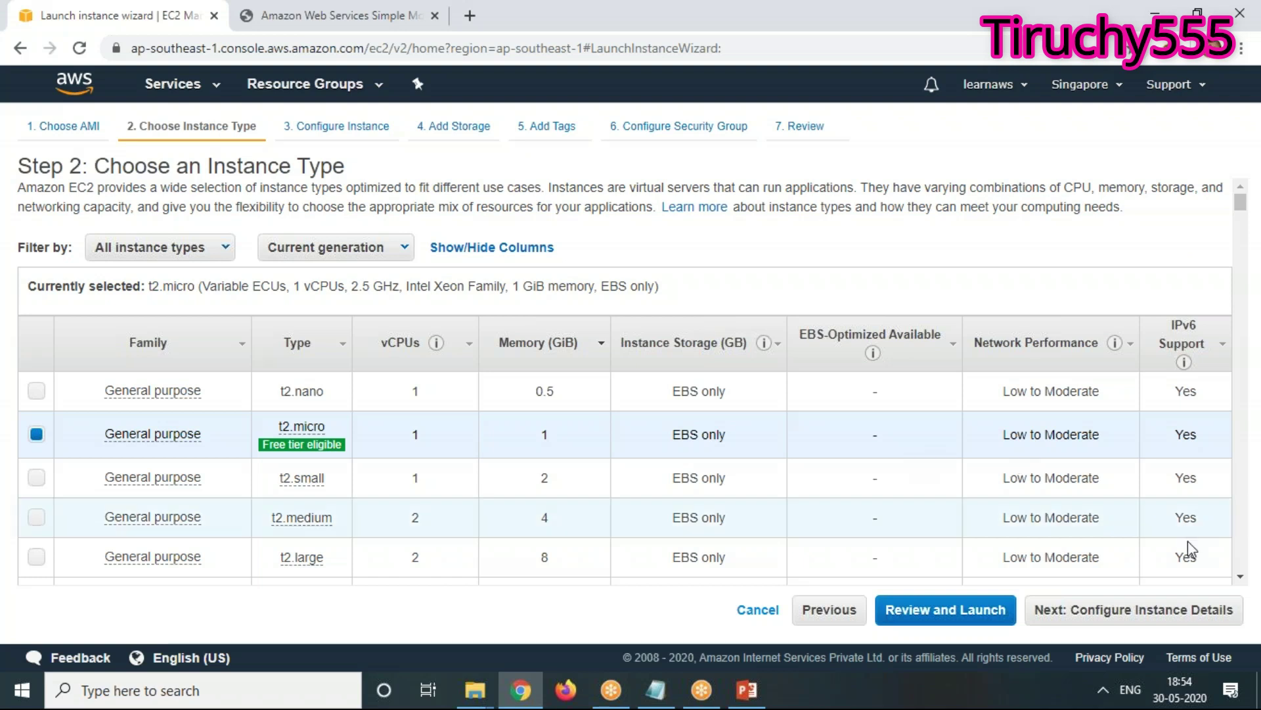
{"action": "left_click", "coordinate": [1204, 611]}
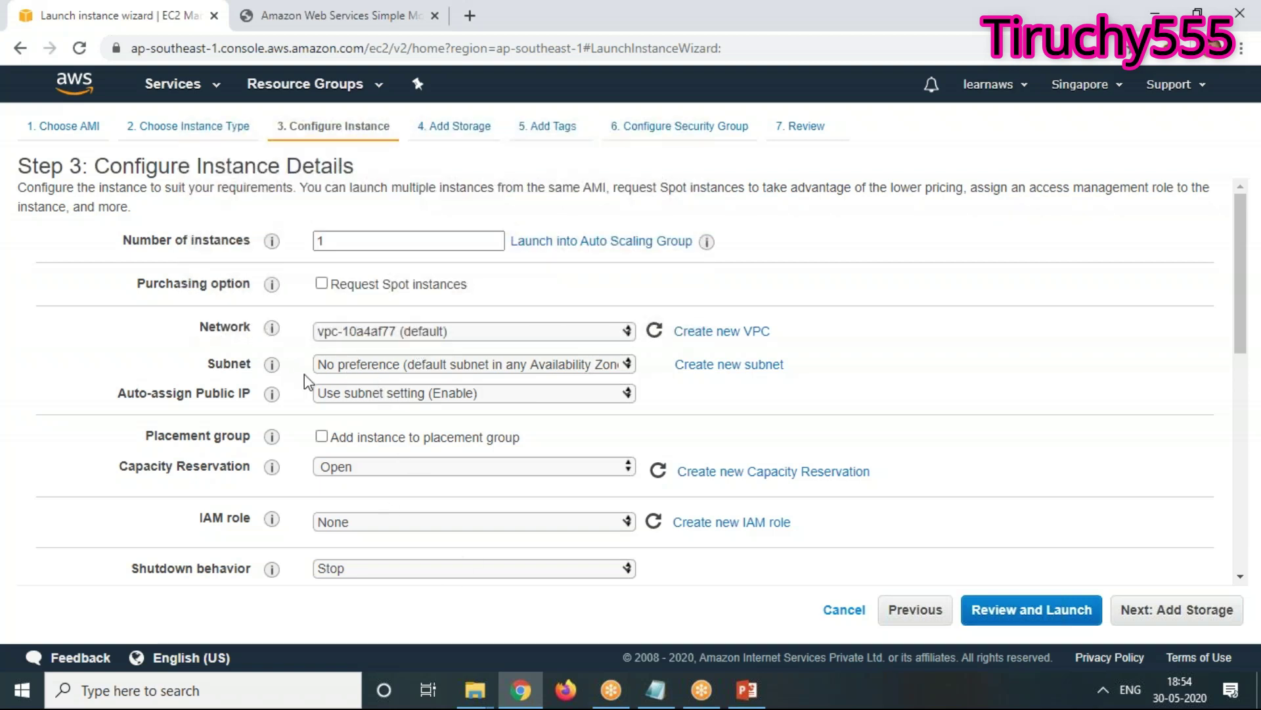
{"action": "left_click", "coordinate": [393, 365]}
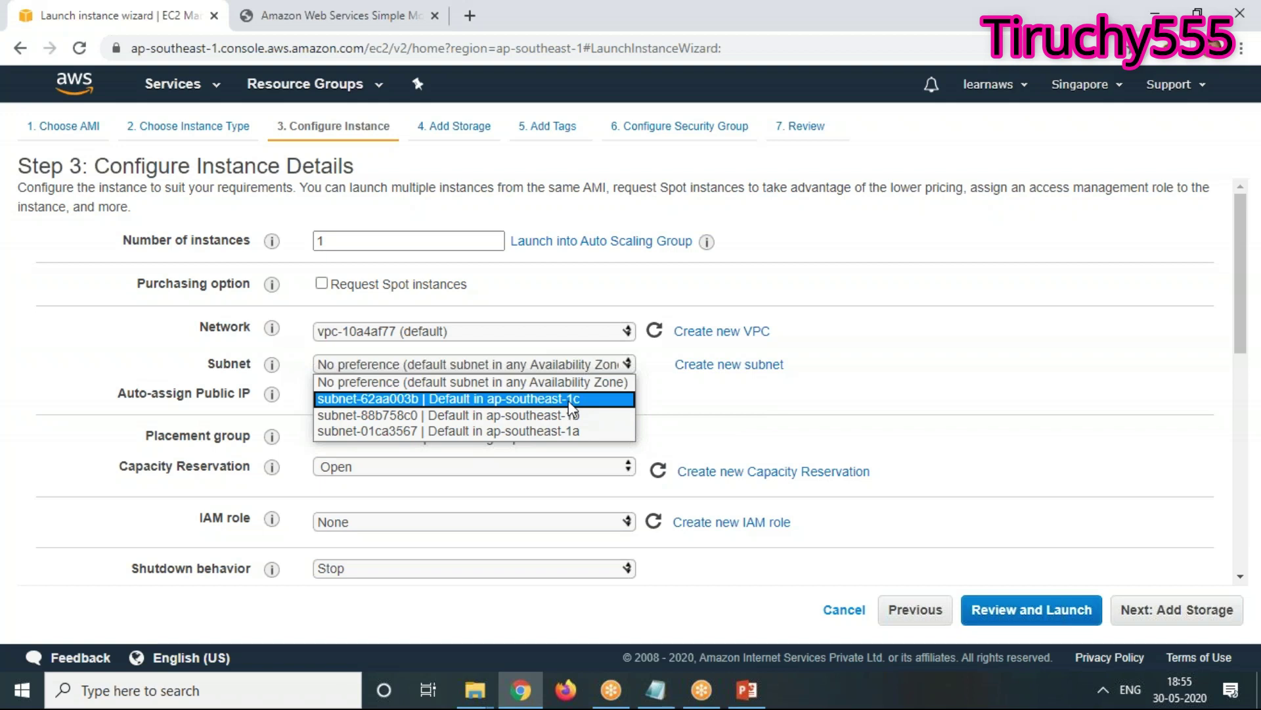
{"action": "left_click", "coordinate": [822, 379]}
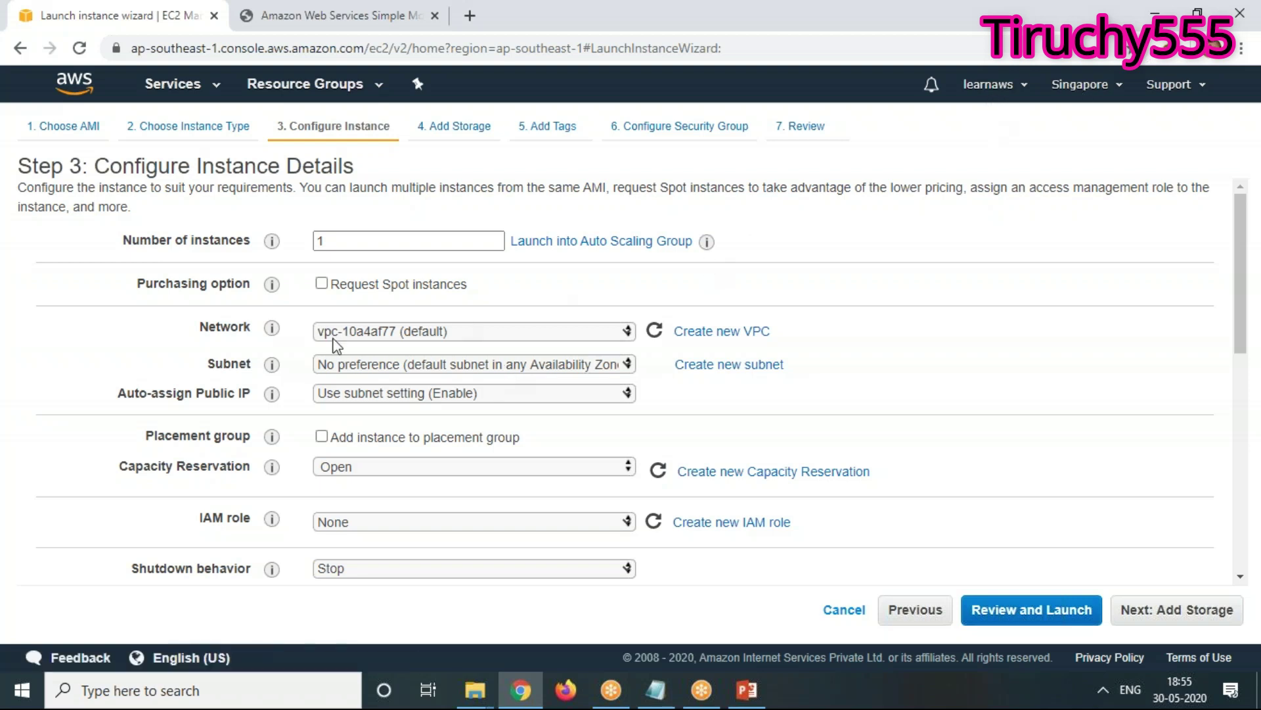
{"action": "left_click", "coordinate": [409, 364]}
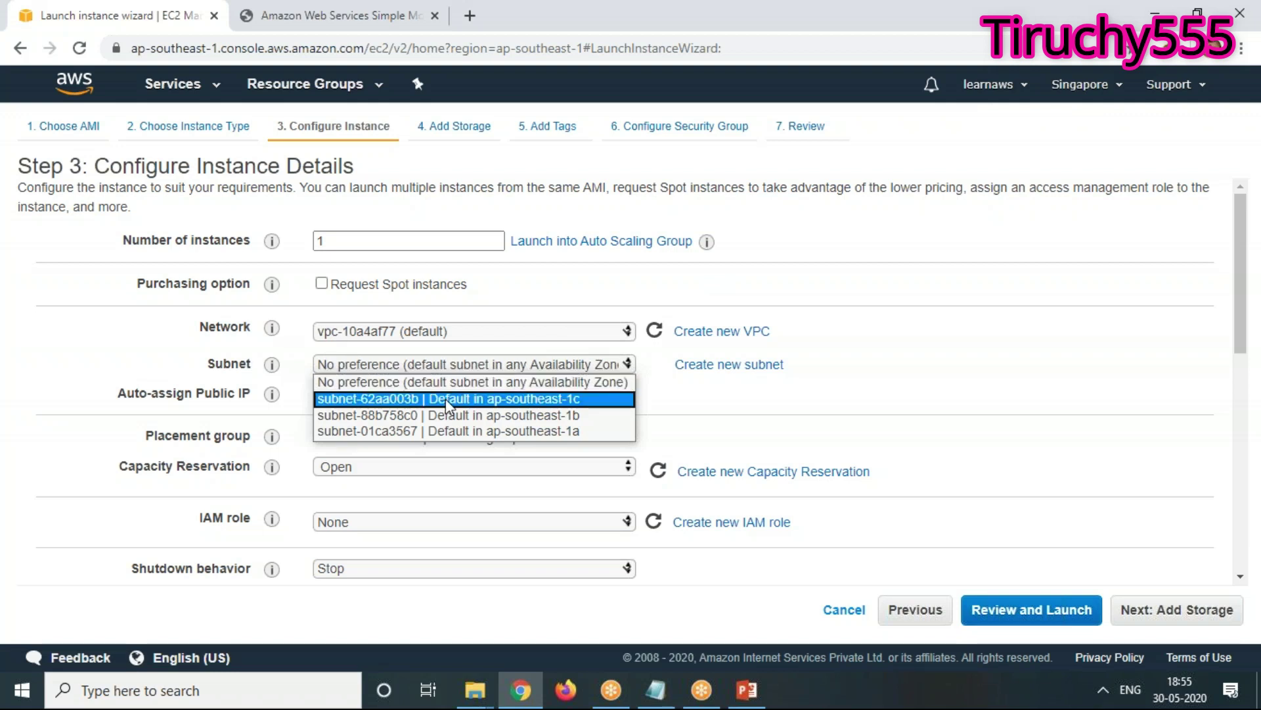
{"action": "left_click", "coordinate": [705, 393]}
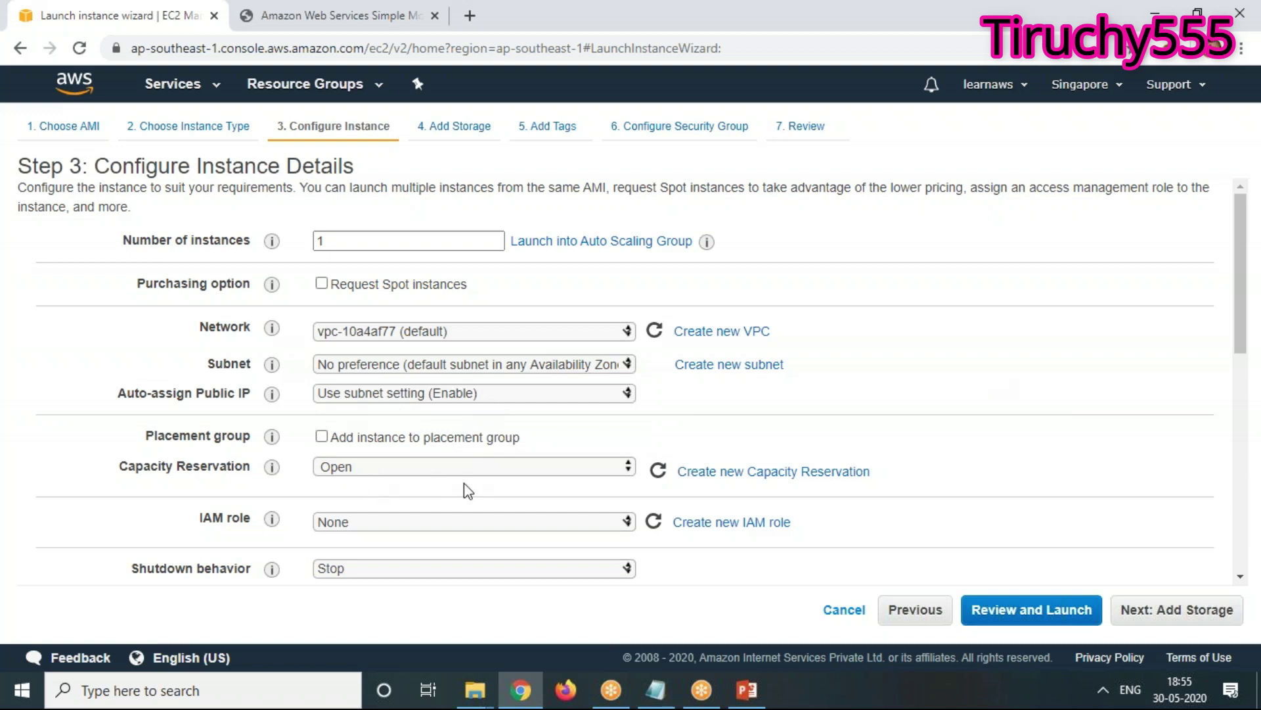
{"action": "scroll", "coordinate": [472, 493], "scroll_direction": "down", "scroll_amount": 1}
{"action": "scroll", "coordinate": [472, 492], "scroll_direction": "down", "scroll_amount": 3}
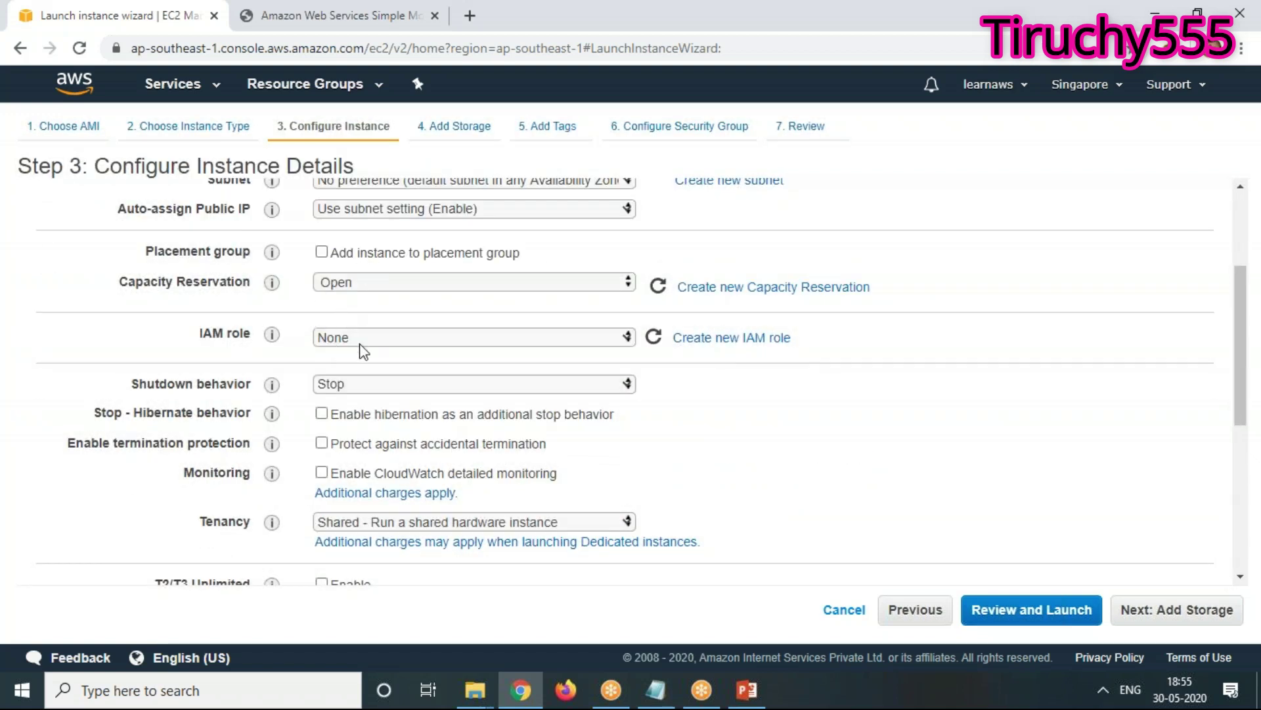
{"action": "mouse_move", "coordinate": [272, 384]}
{"action": "scroll", "coordinate": [539, 417], "scroll_direction": "up", "scroll_amount": 3}
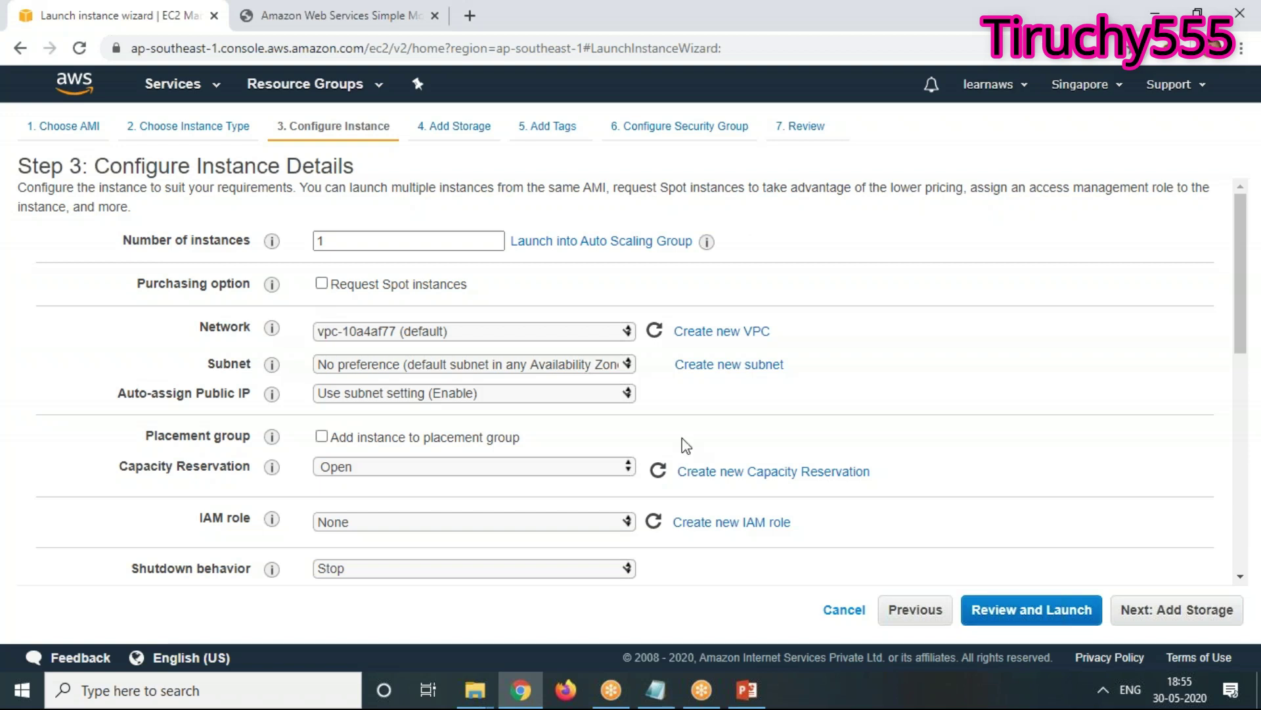
{"action": "scroll", "coordinate": [682, 442], "scroll_direction": "down", "scroll_amount": 5}
{"action": "scroll", "coordinate": [376, 501], "scroll_direction": "up", "scroll_amount": 2}
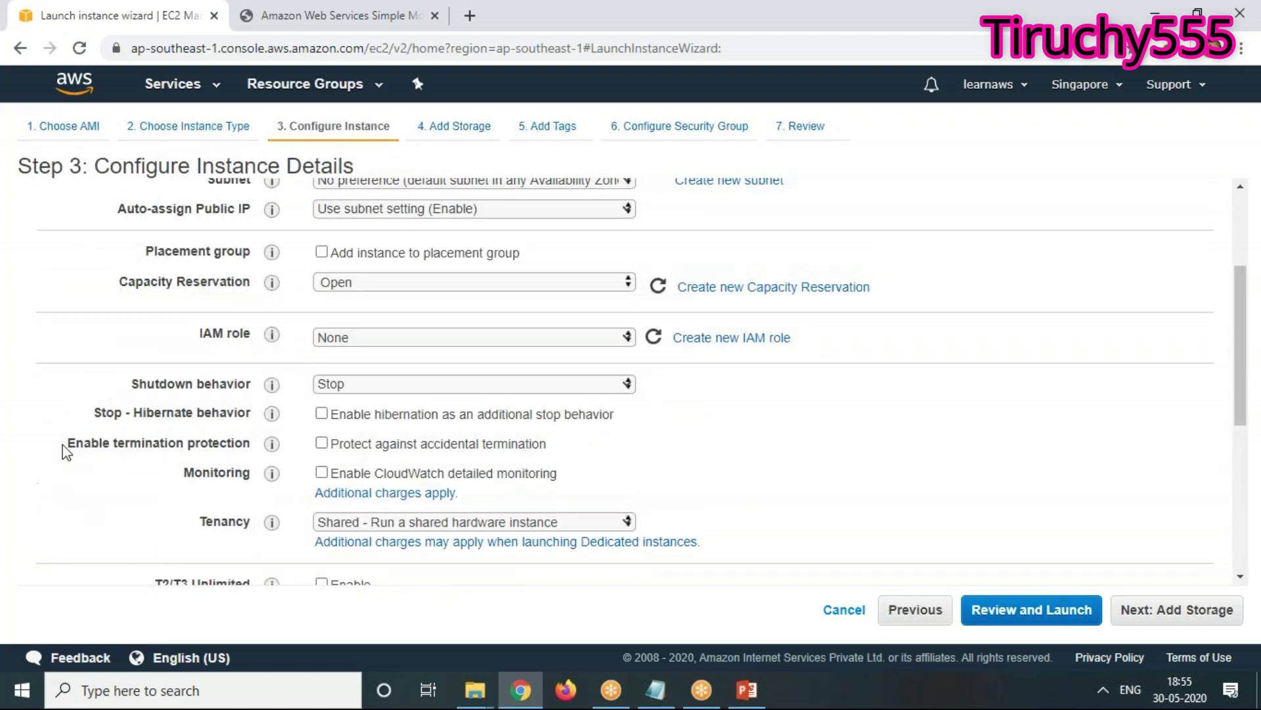
{"action": "left_click", "coordinate": [371, 394]}
{"action": "left_click", "coordinate": [972, 490]}
Leave tenancy on Shared hardware and enable T2/T3 Unlimited for the instance
{"action": "scroll", "coordinate": [801, 454], "scroll_direction": "down", "scroll_amount": 3}
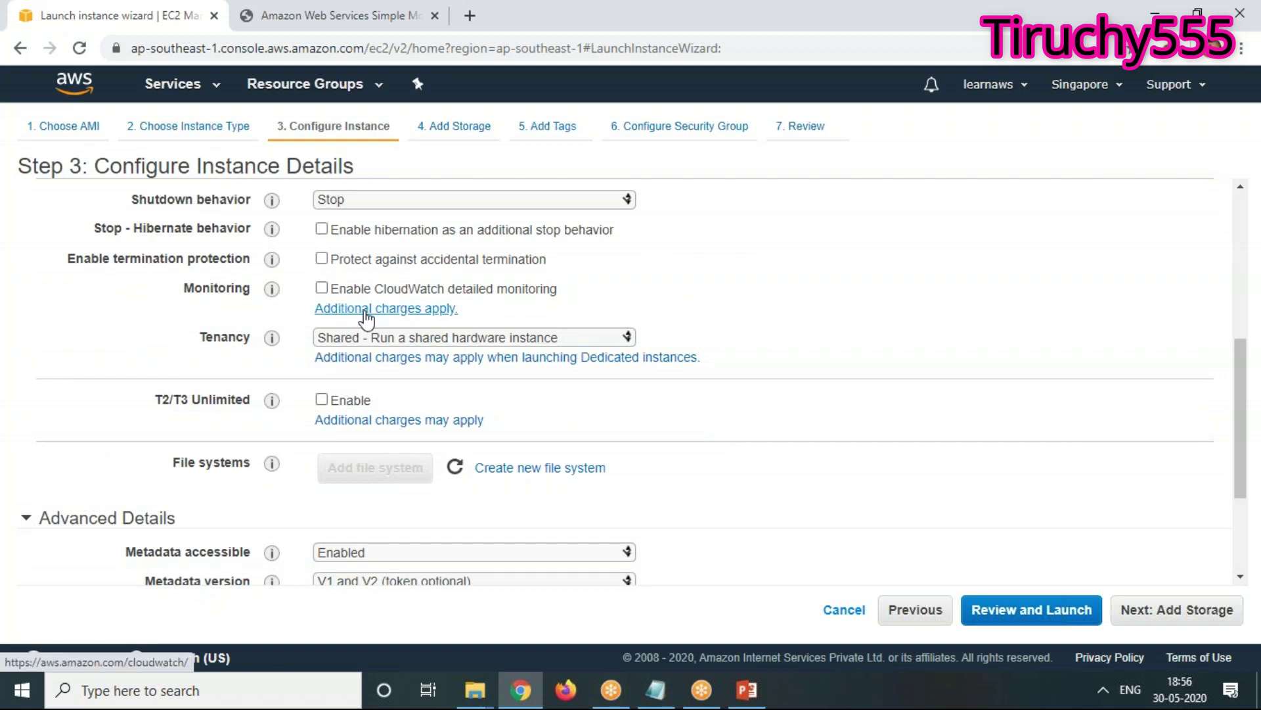
{"action": "left_click", "coordinate": [427, 337]}
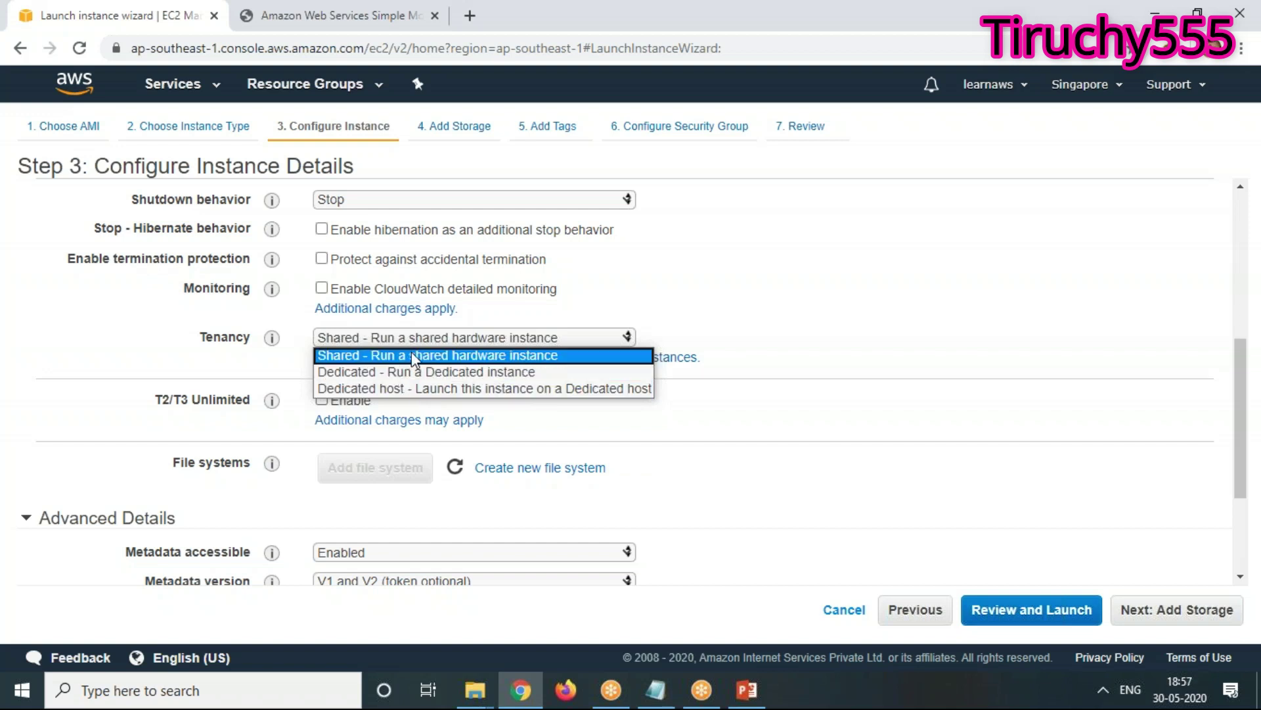
{"action": "left_click", "coordinate": [821, 283]}
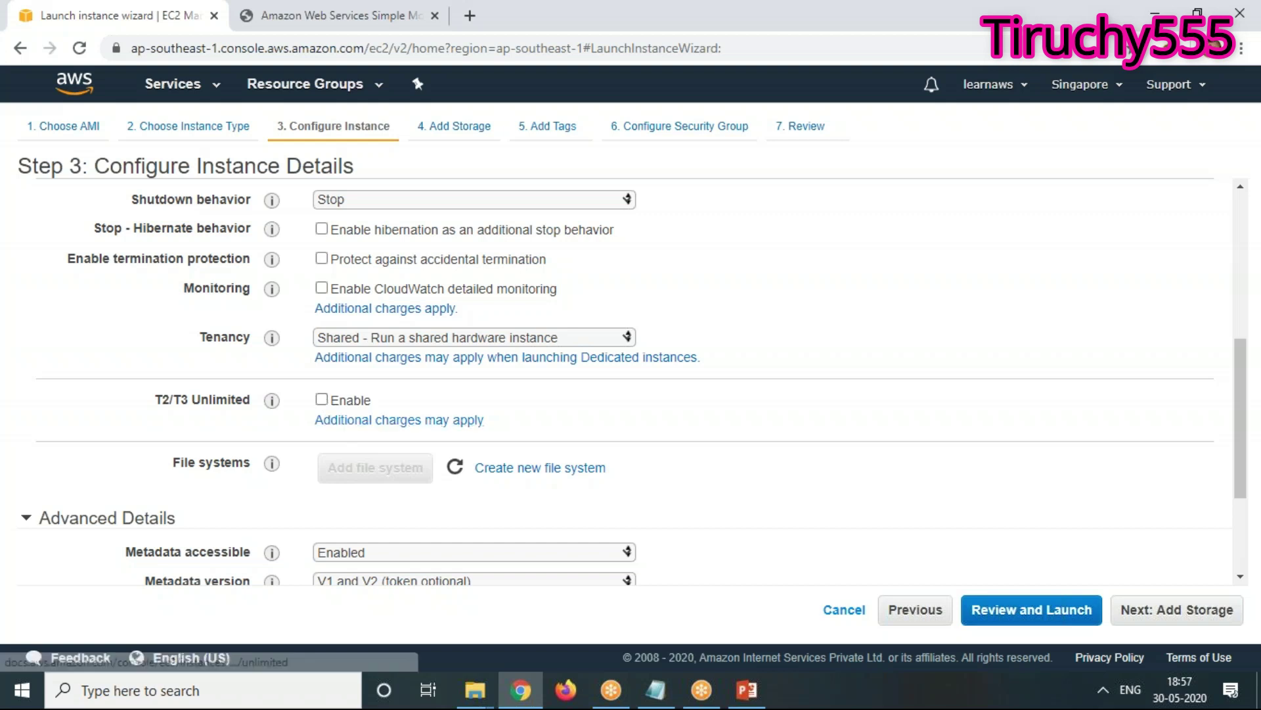
{"action": "mouse_move", "coordinate": [275, 404]}
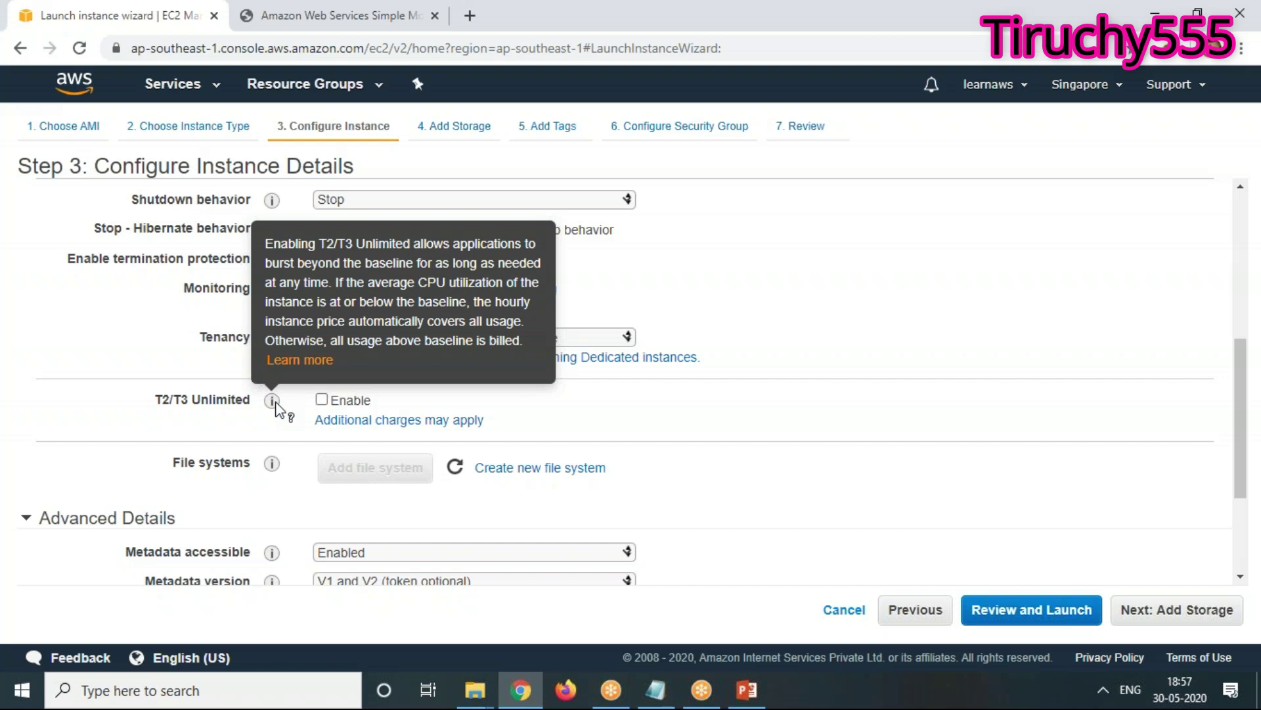
{"action": "left_click", "coordinate": [322, 401]}
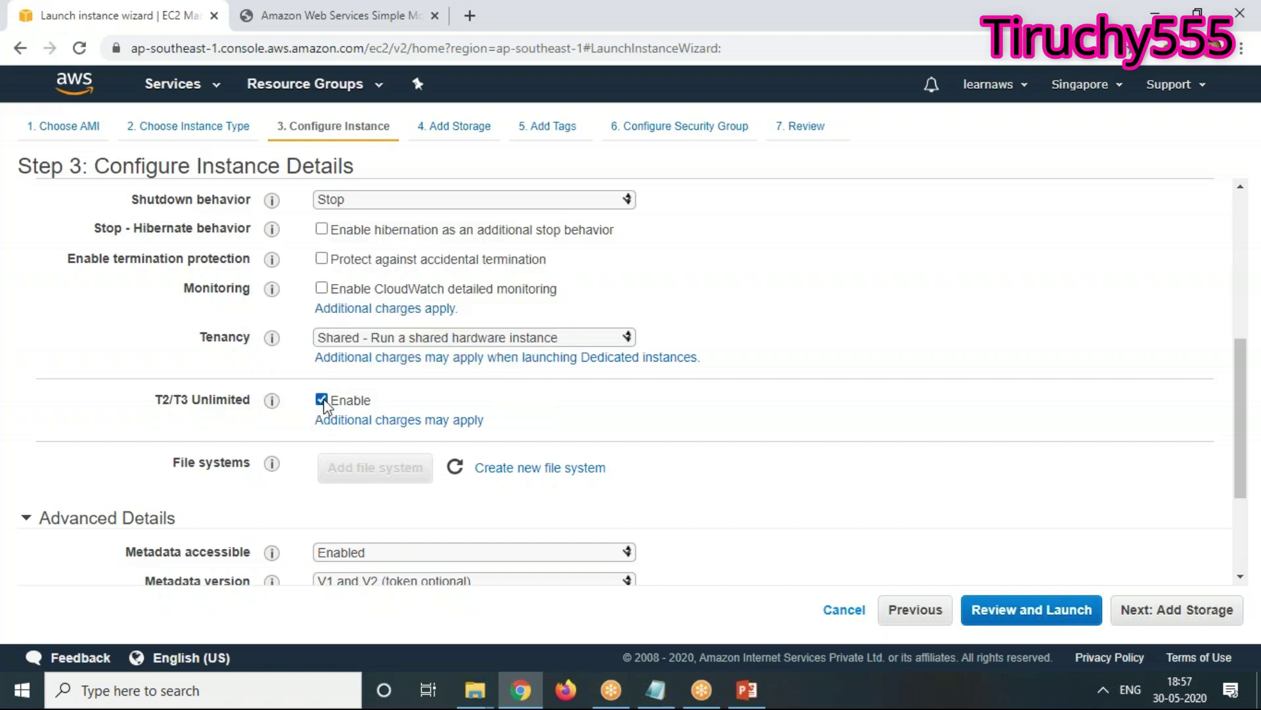
Add the line 'T2/T3 Unlimited - 1CPU -1GB RAM' to the Notepad session notes
{"action": "left_click", "coordinate": [654, 693]}
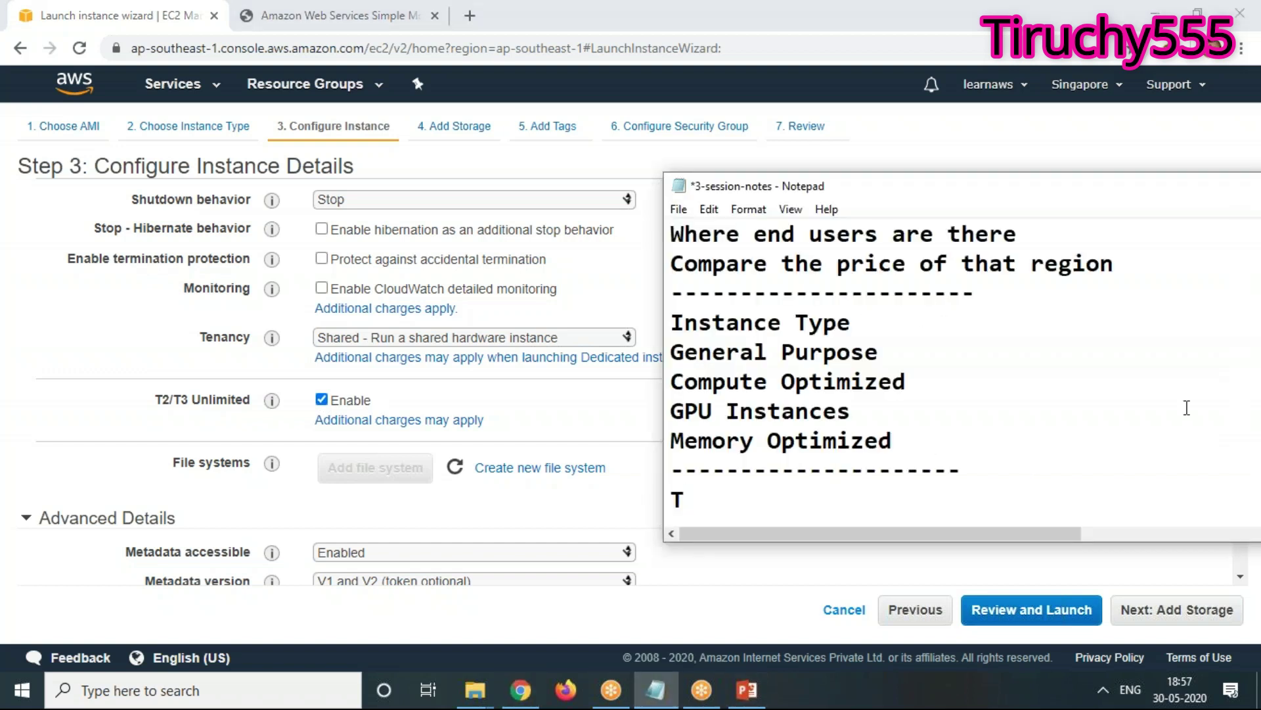
{"action": "type", "text": "2/T3 Unl"}
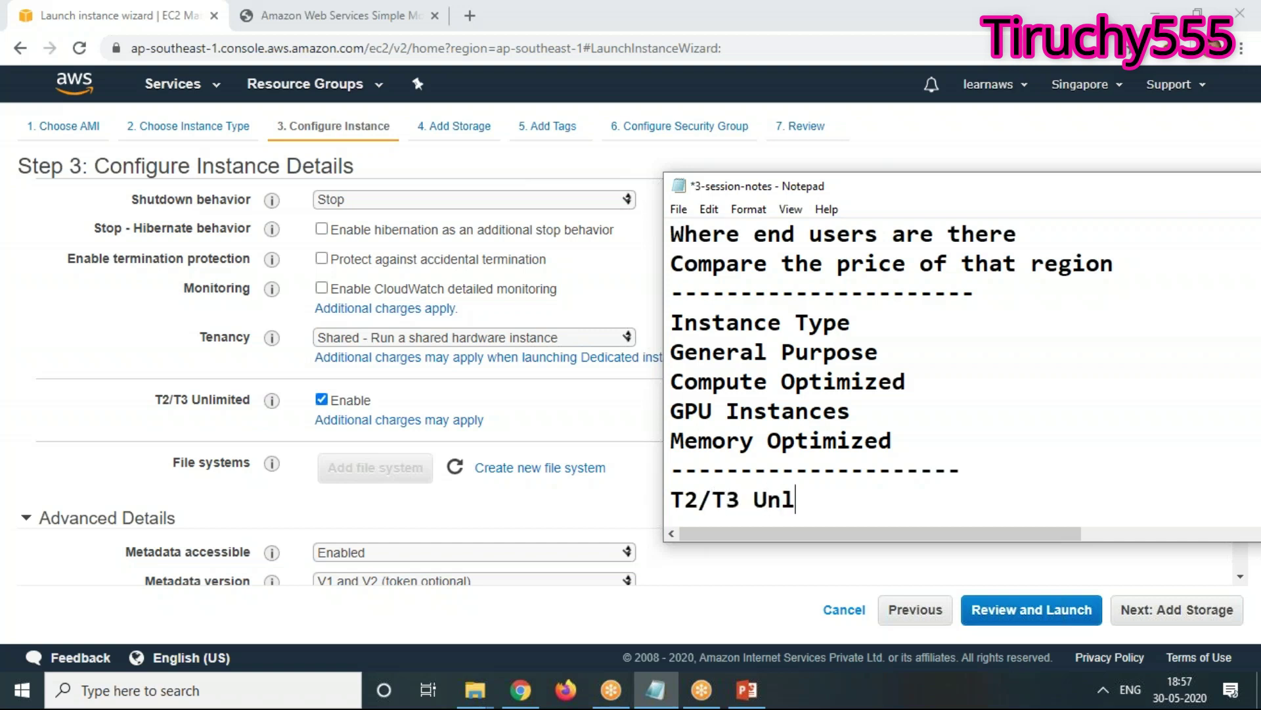
{"action": "type", "text": "imited - "}
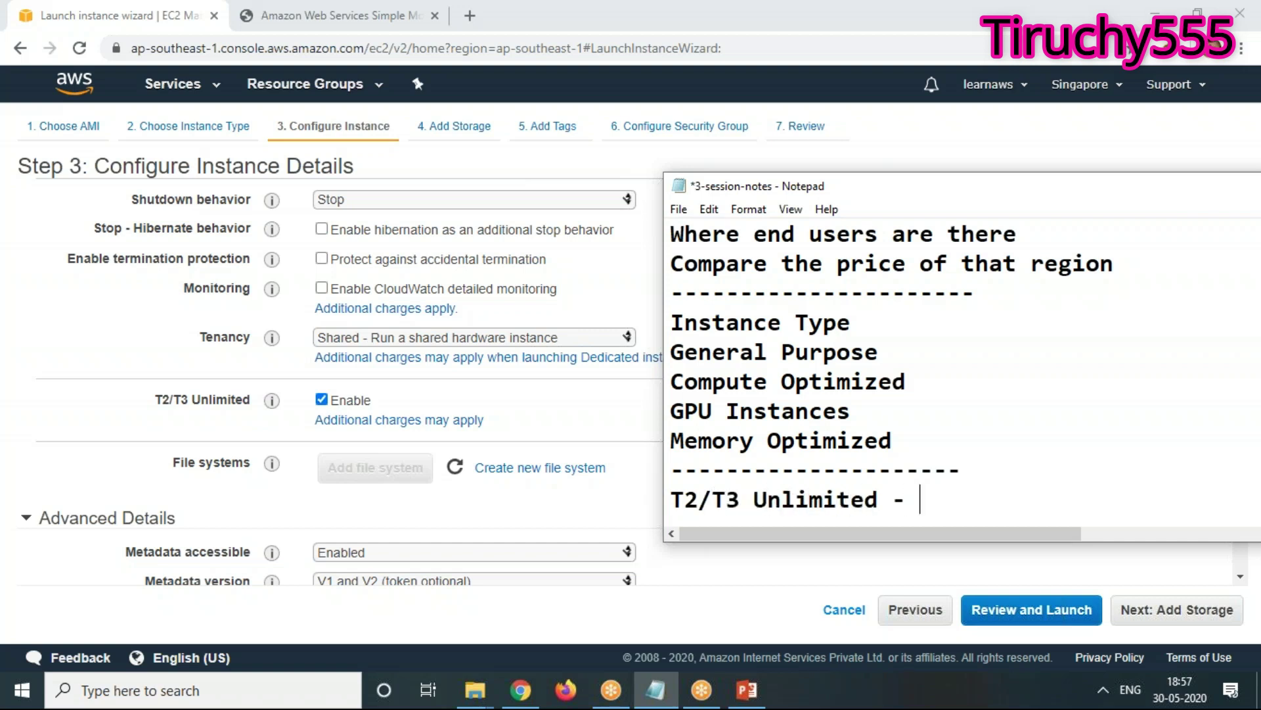
{"action": "type", "text": "1"}
{"action": "type", "text": "co"}
{"action": "key", "text": "BackSpace"}
{"action": "key", "text": "BackSpace"}
{"action": "type", "text": "CPU "}
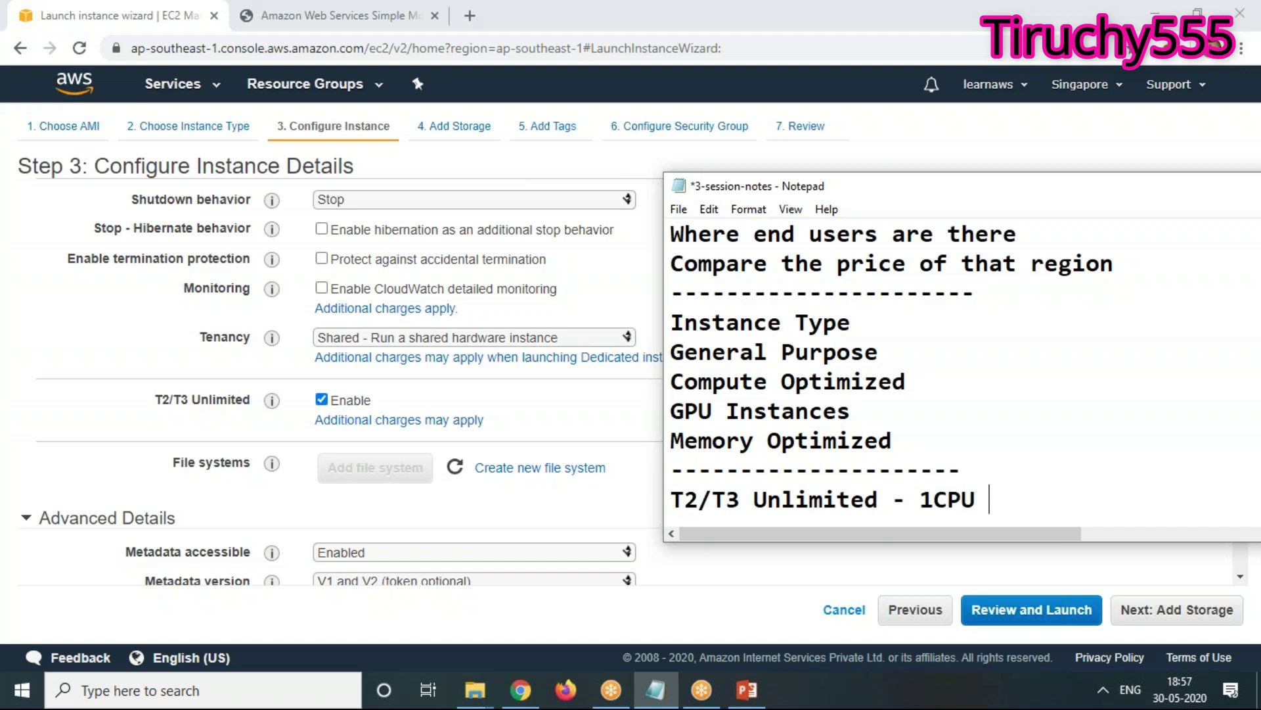
{"action": "type", "text": "-1GB RAM"}
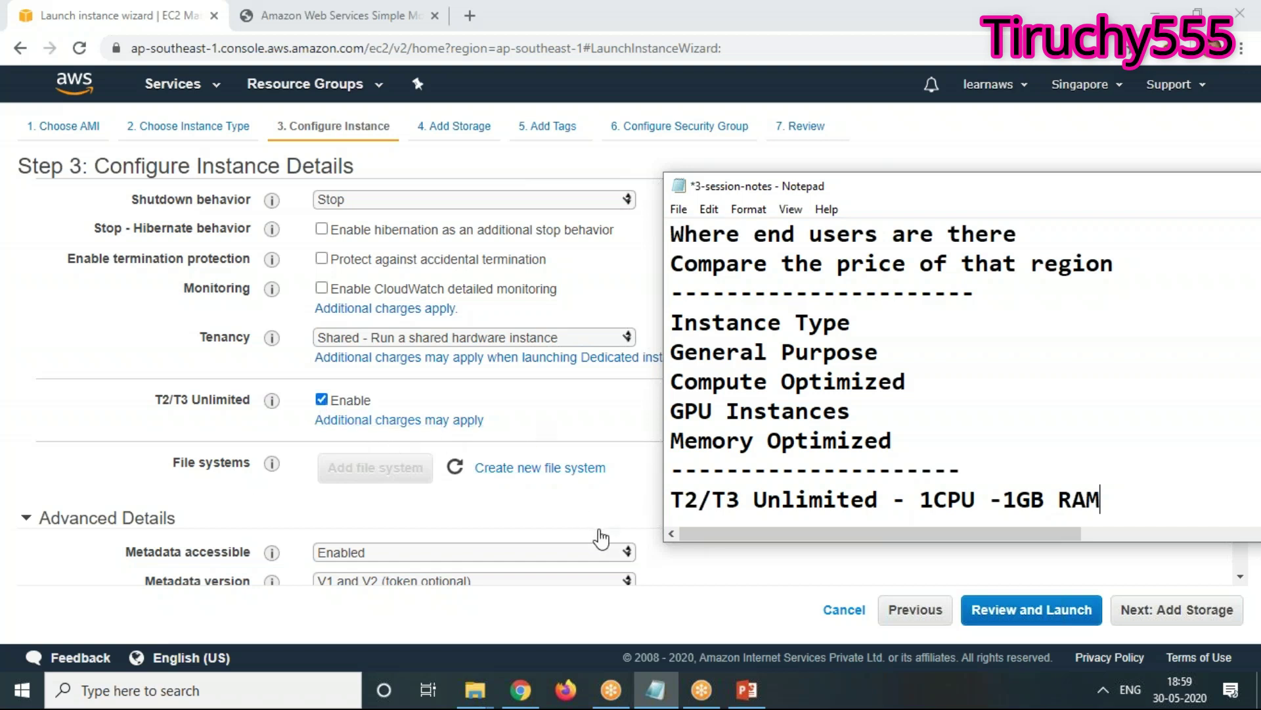
Advance the launch wizard past the 8 GiB gp2 storage step to Step 5, Add Tags
{"action": "scroll", "coordinate": [598, 534], "scroll_direction": "down", "scroll_amount": 3}
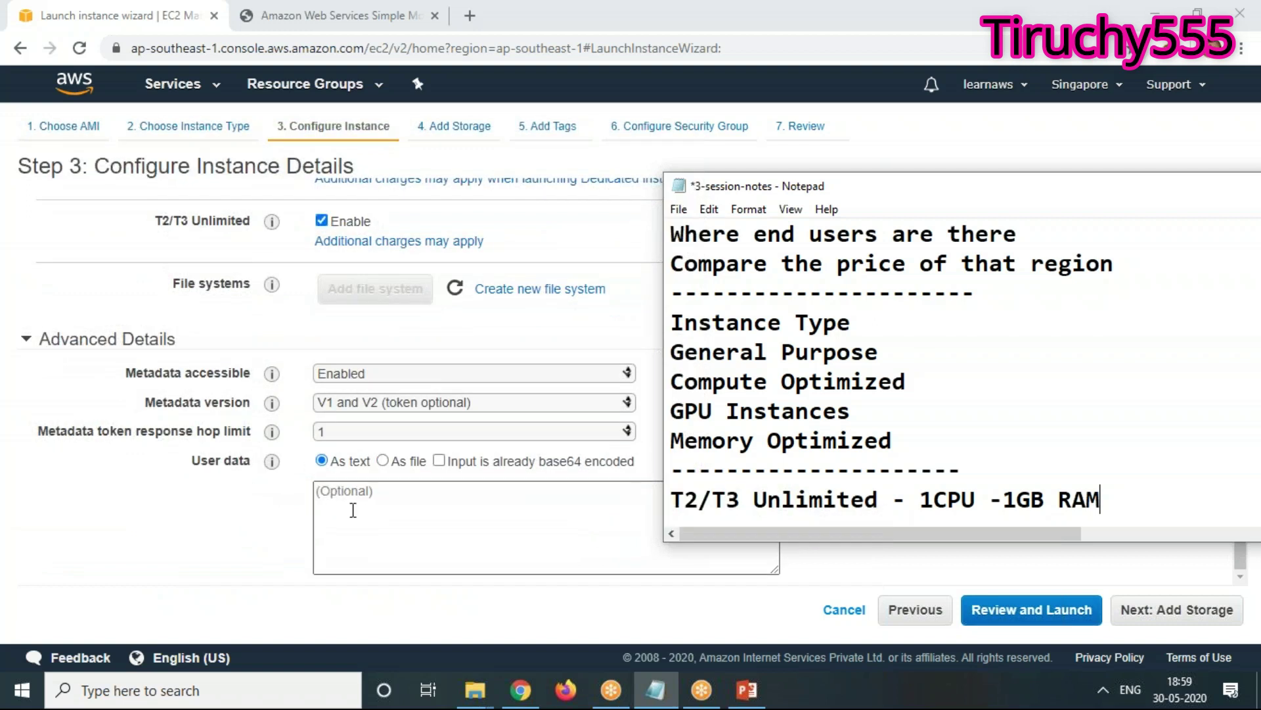
{"action": "left_click", "coordinate": [1195, 615]}
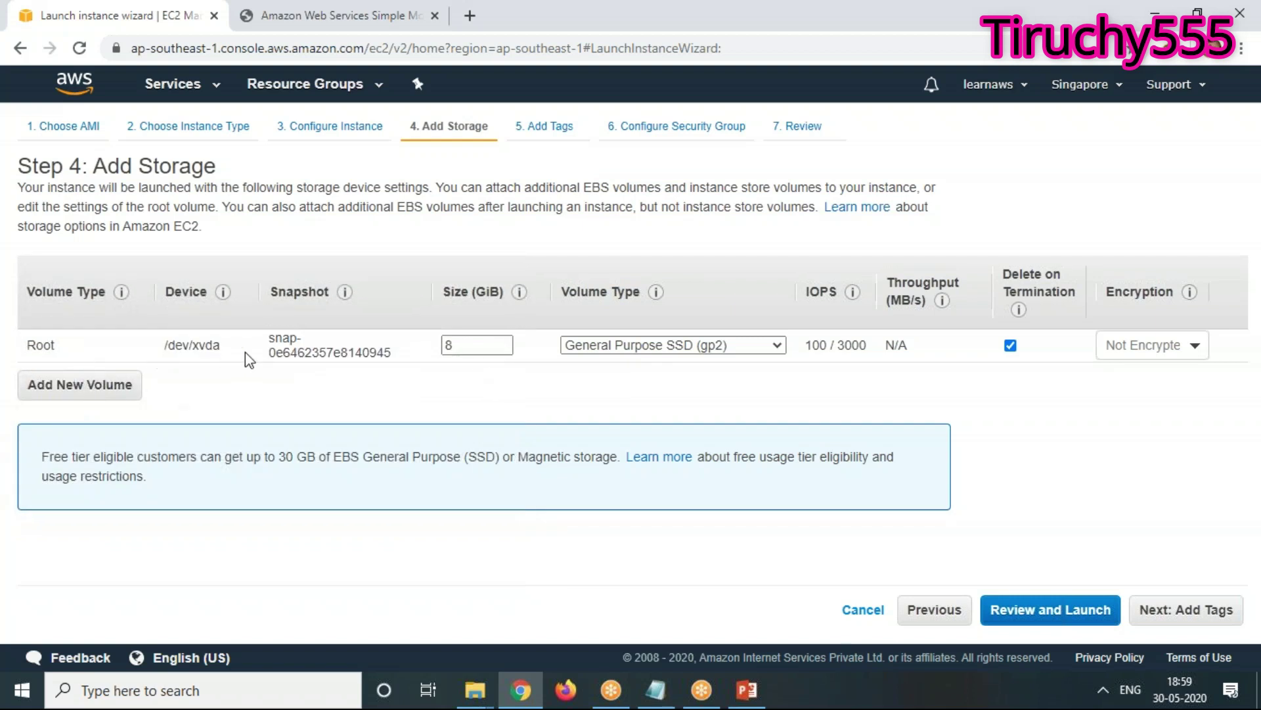
{"action": "left_click", "coordinate": [1200, 612]}
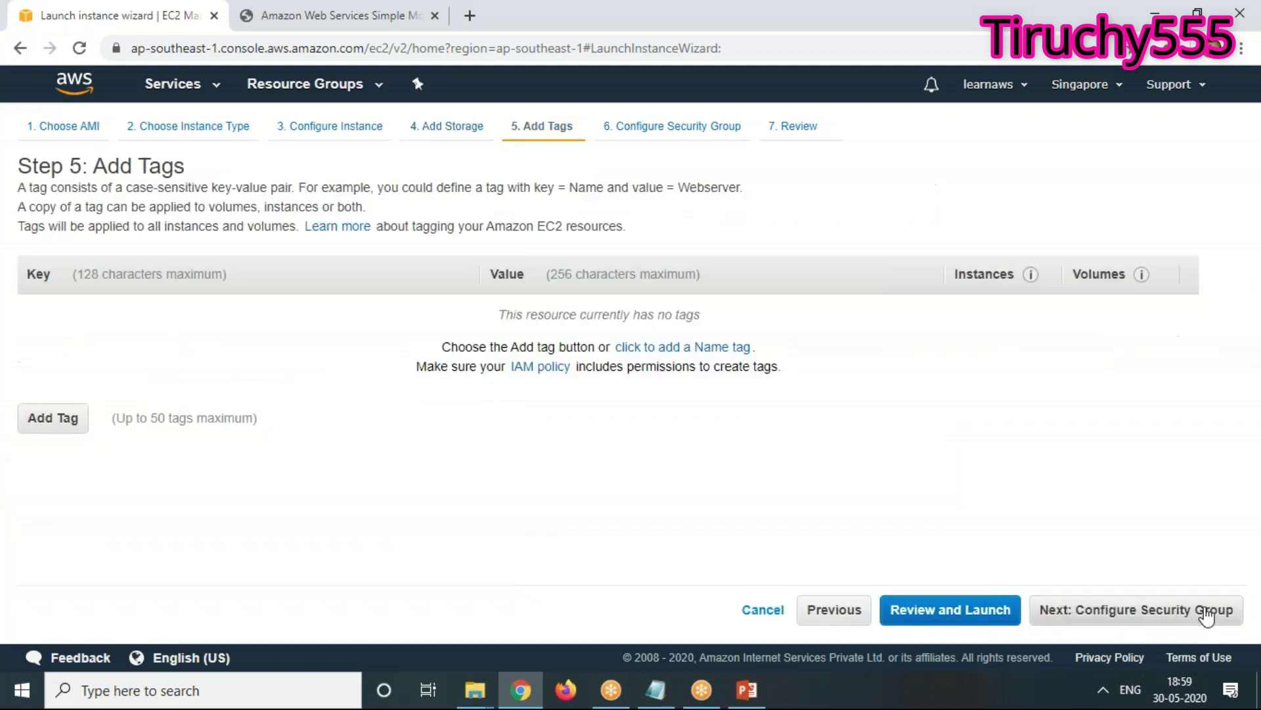
Add a tag with key Name and value ABCDProjectWebServer, then go on to Step 6
{"action": "left_click", "coordinate": [51, 418]}
{"action": "type", "text": "Name"}
{"action": "key", "text": "Tab"}
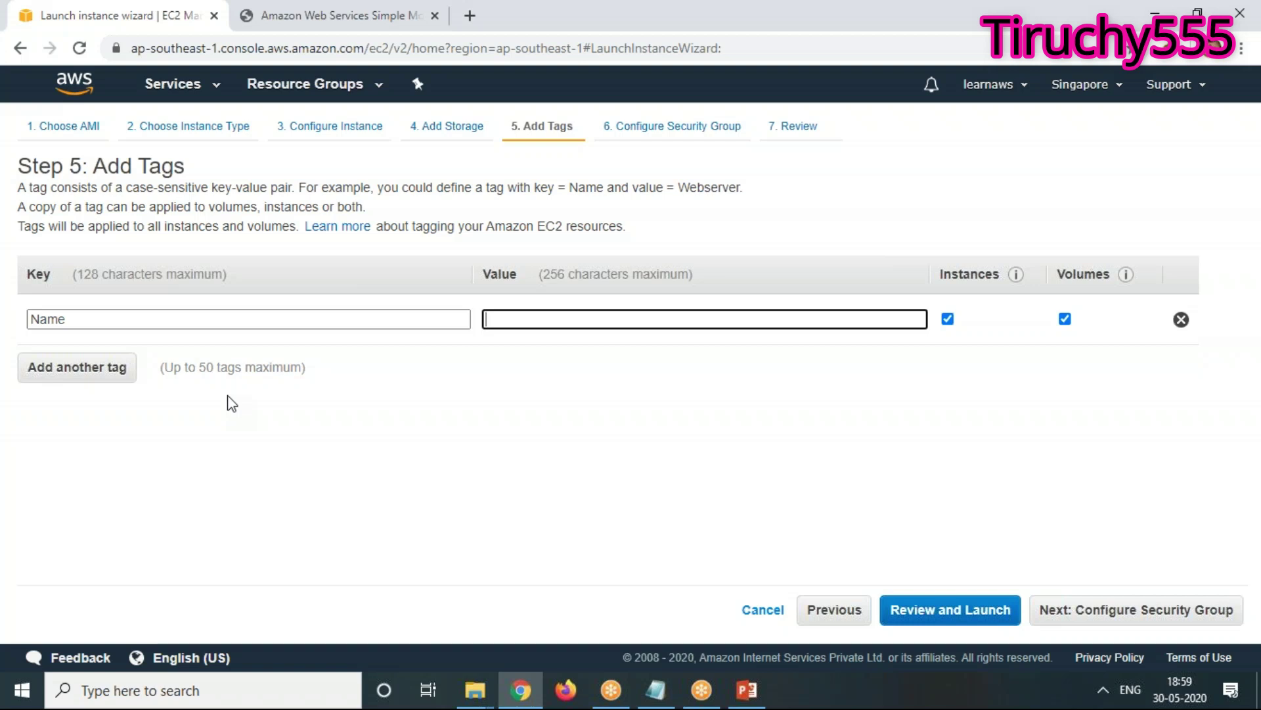
{"action": "type", "text": "ABCDProjectWebServer"}
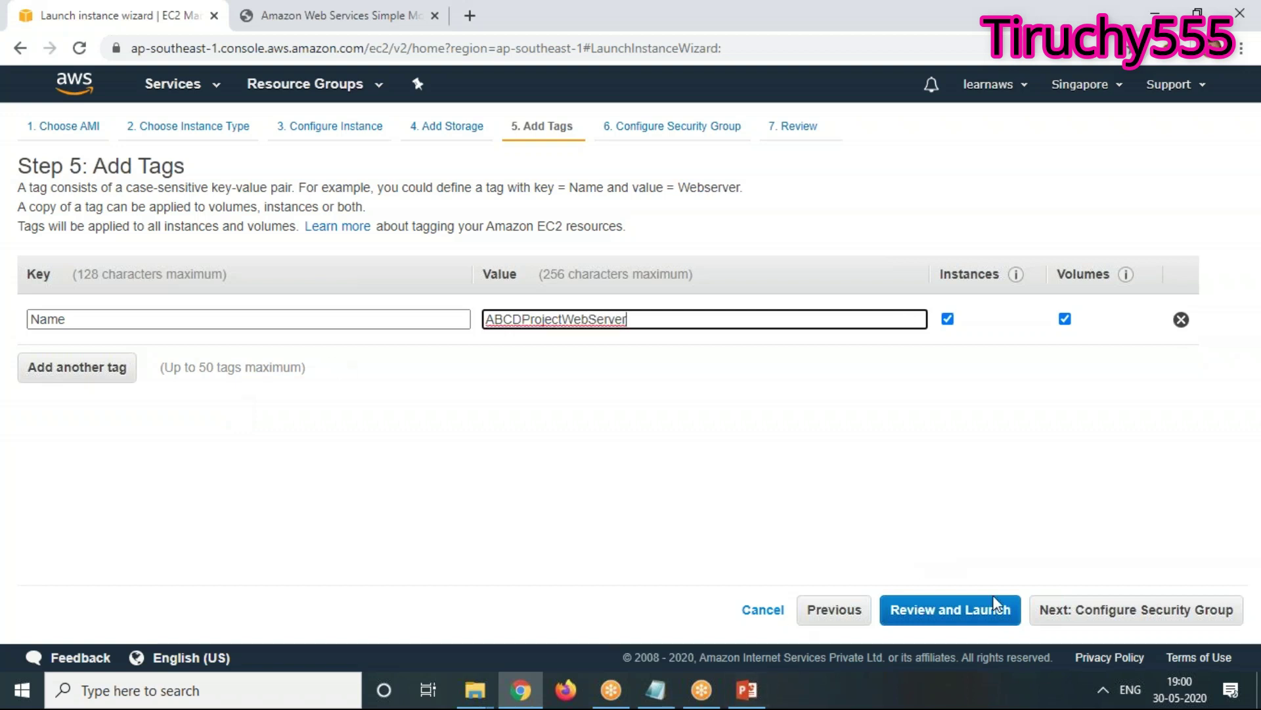
{"action": "left_click", "coordinate": [1200, 626]}
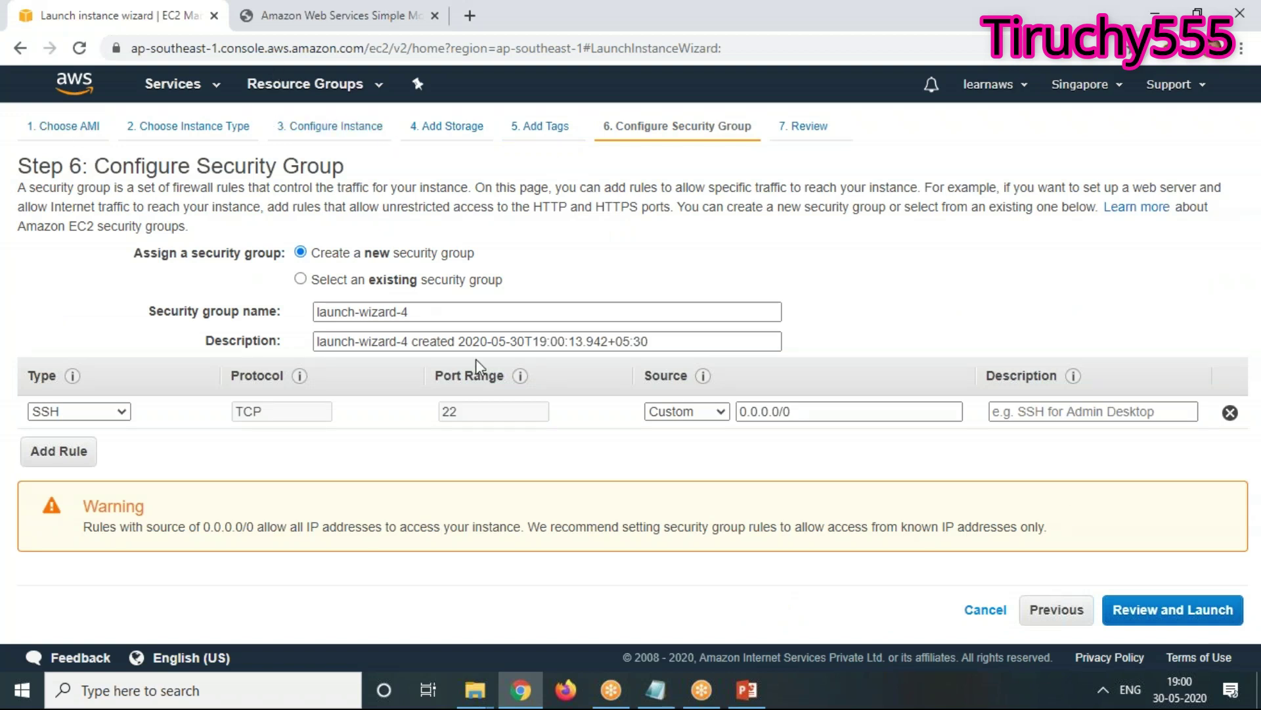
Open the EC2 console in a new tab, check running instances, then return to the wizard
{"action": "right_click", "coordinate": [164, 85]}
{"action": "left_click", "coordinate": [196, 99]}
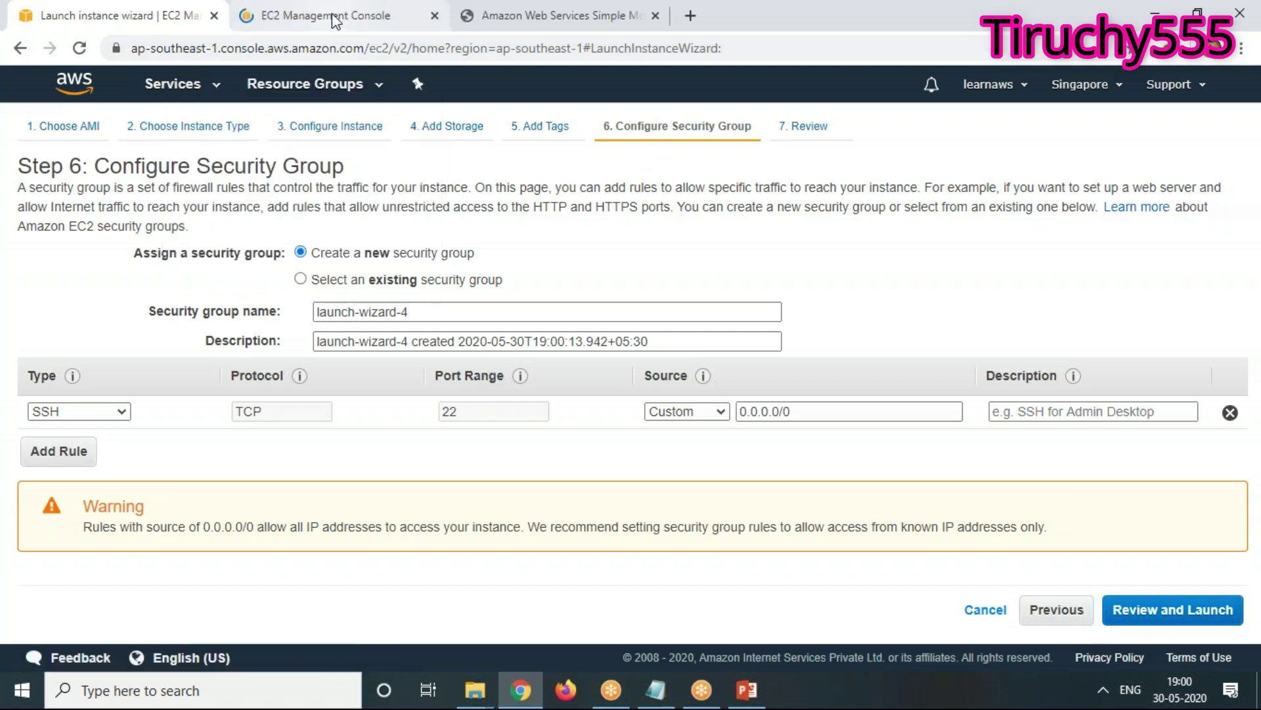
{"action": "left_click", "coordinate": [334, 16]}
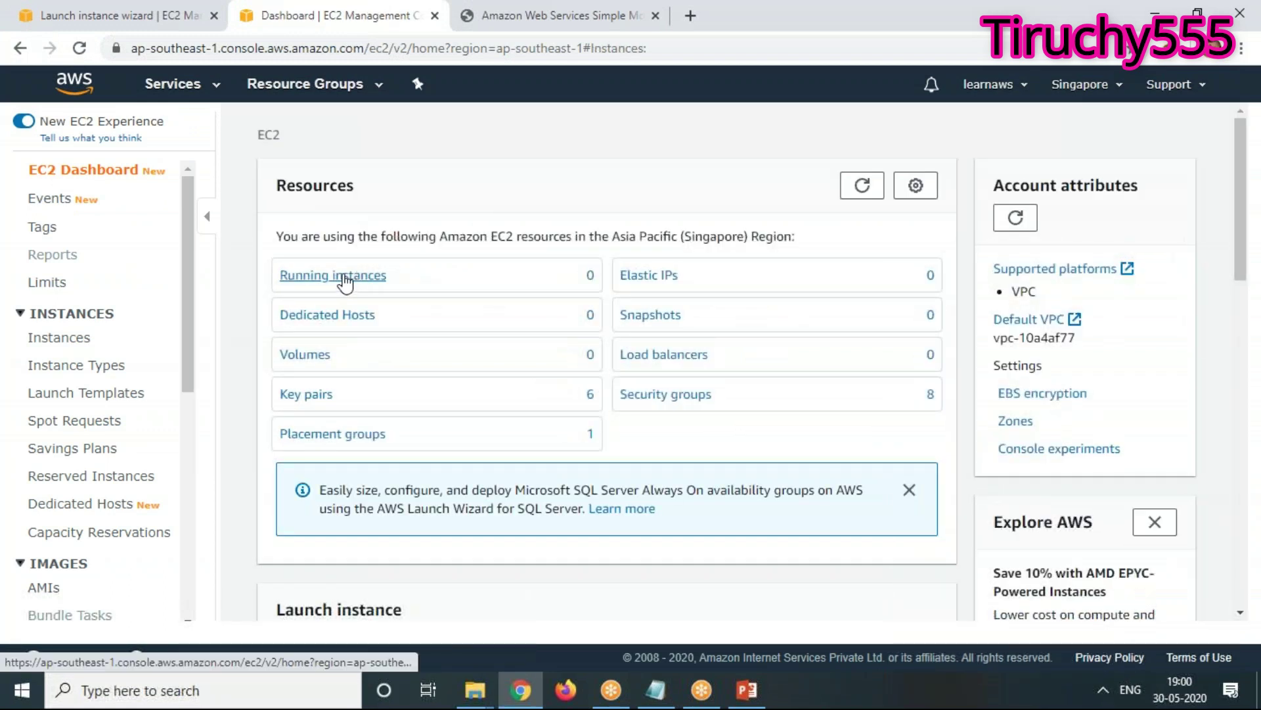
{"action": "left_click", "coordinate": [341, 276]}
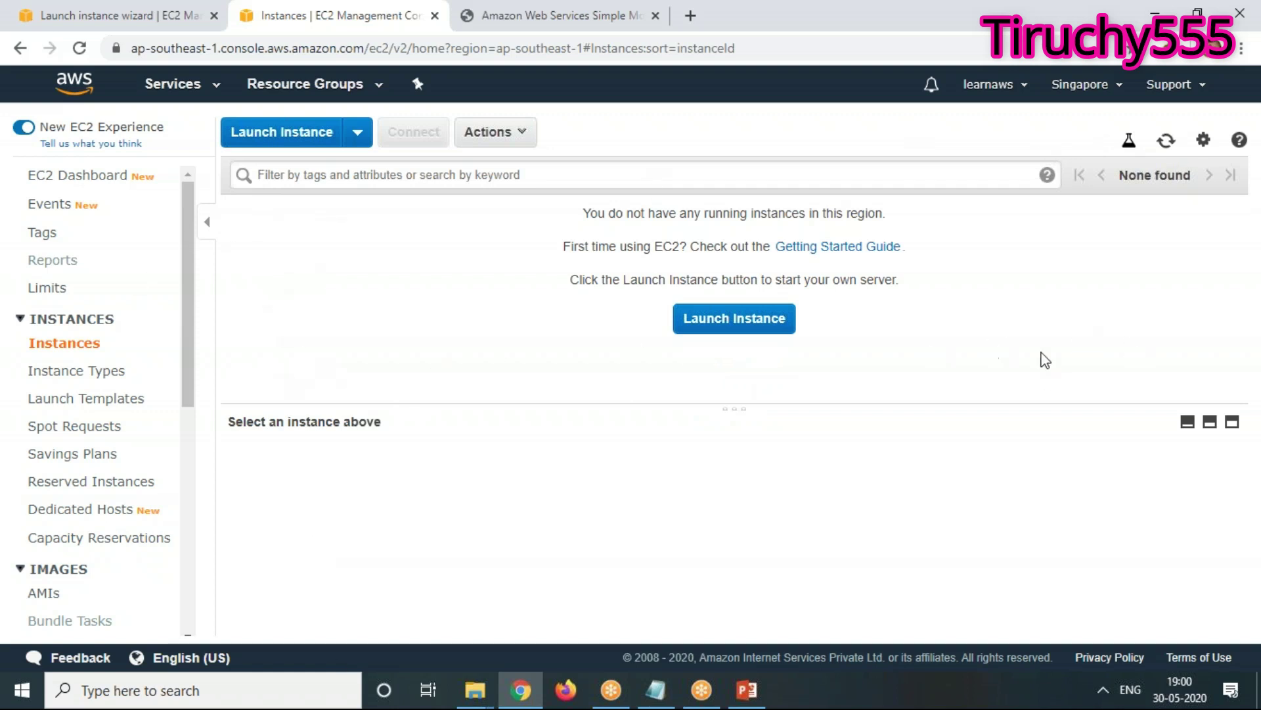
{"action": "left_click", "coordinate": [105, 18]}
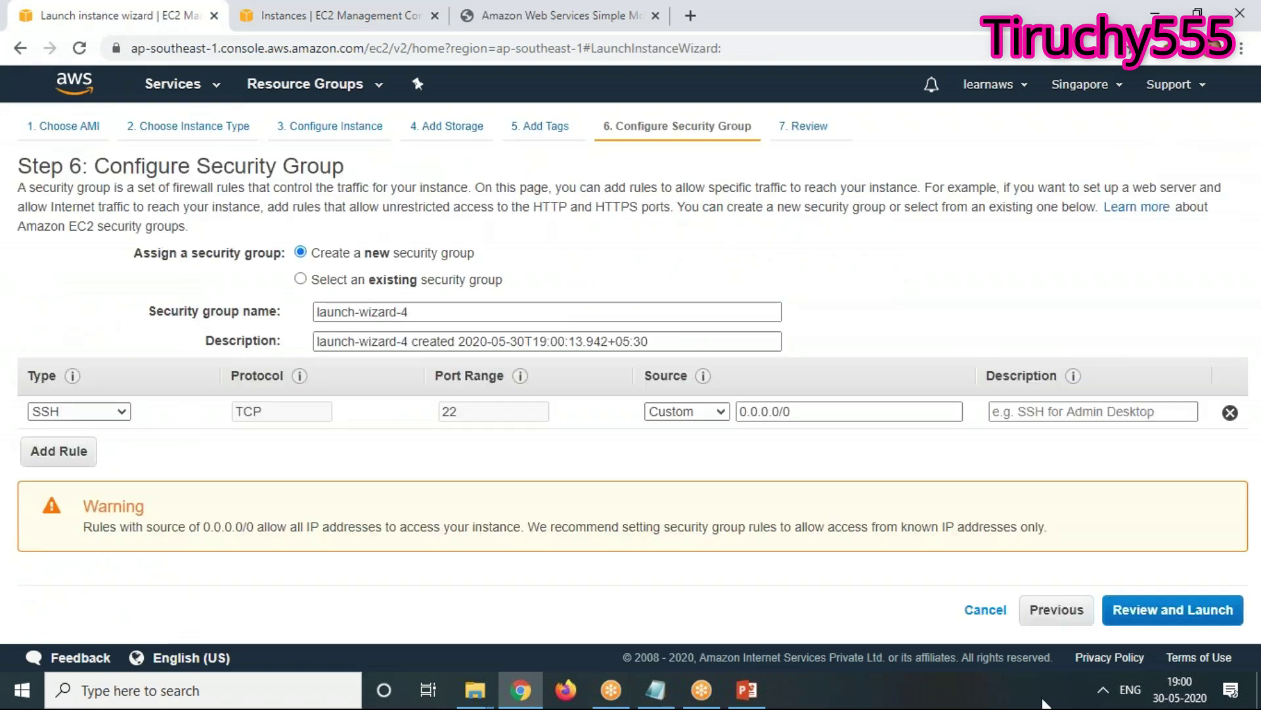
Go back to Add Tags, paste ABCDProjectWebServer into the instance filter, then clear it
{"action": "left_click", "coordinate": [1051, 611]}
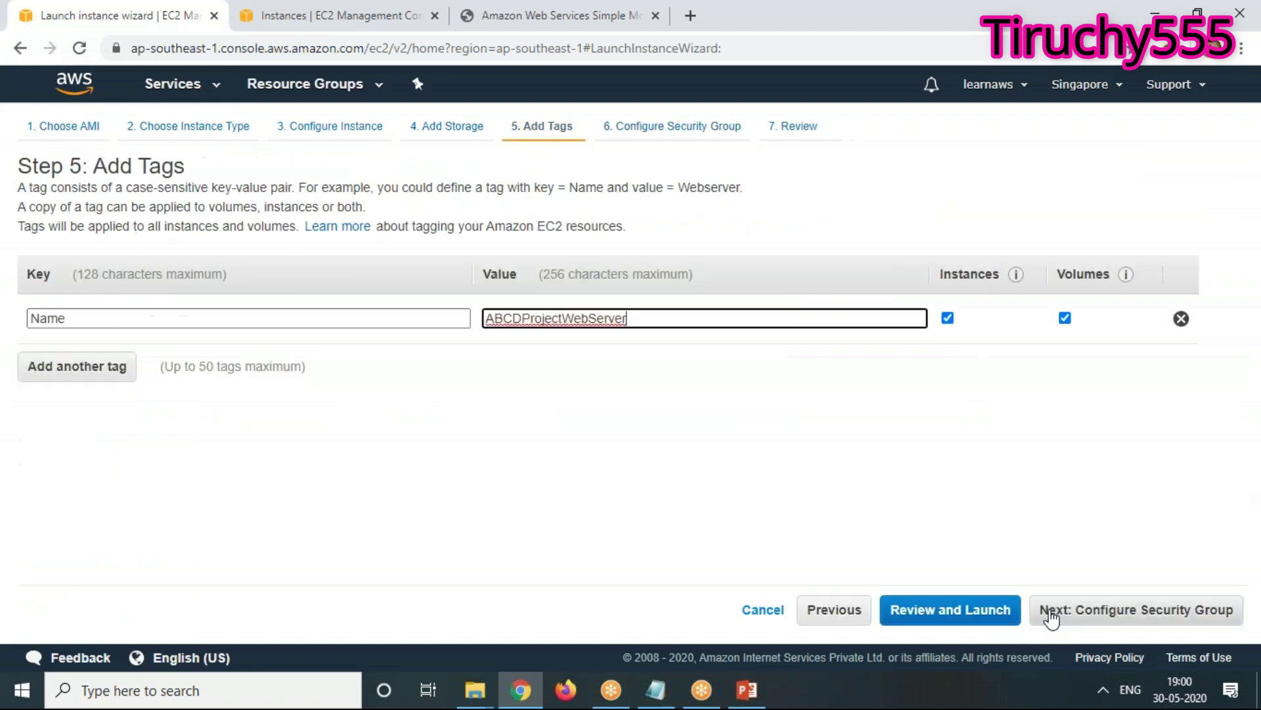
{"action": "double_click", "coordinate": [645, 317]}
{"action": "key", "text": "ctrl+c"}
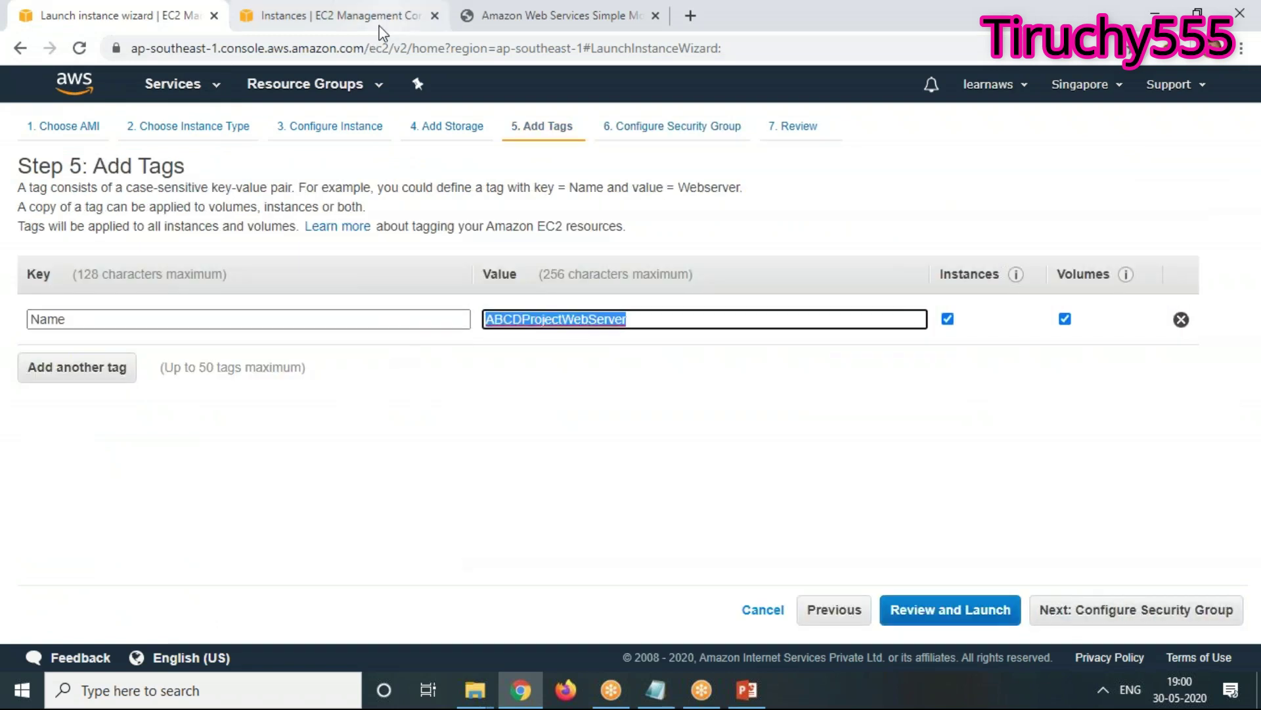
{"action": "left_click", "coordinate": [377, 21]}
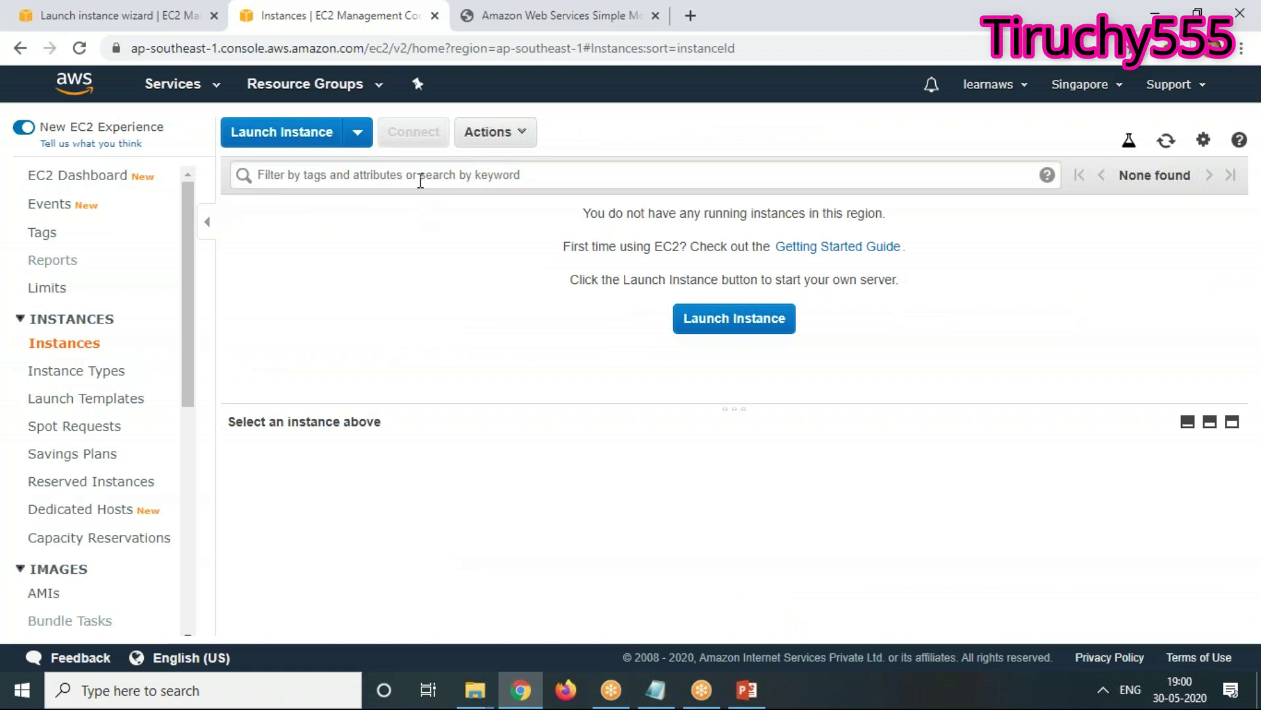
{"action": "left_click", "coordinate": [420, 178]}
{"action": "key", "text": "ctrl+v"}
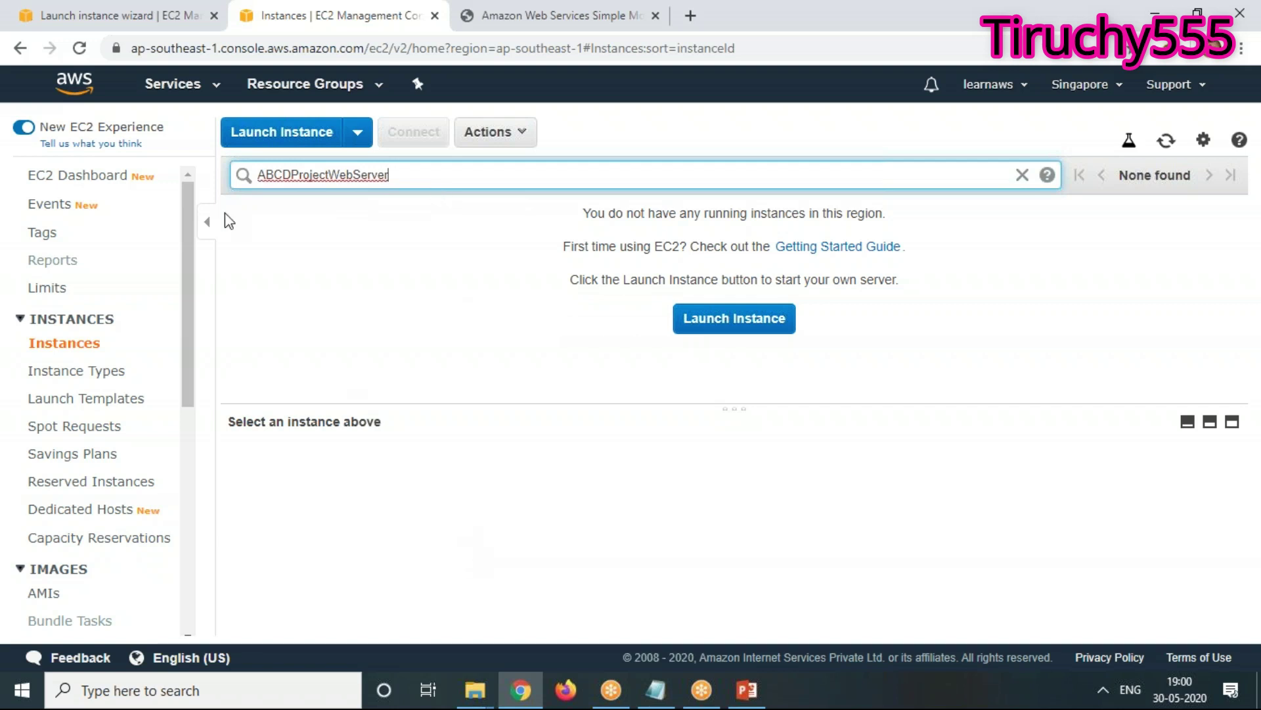
{"action": "left_click_drag", "start_coordinate": [388, 175], "coordinate": [256, 176]}
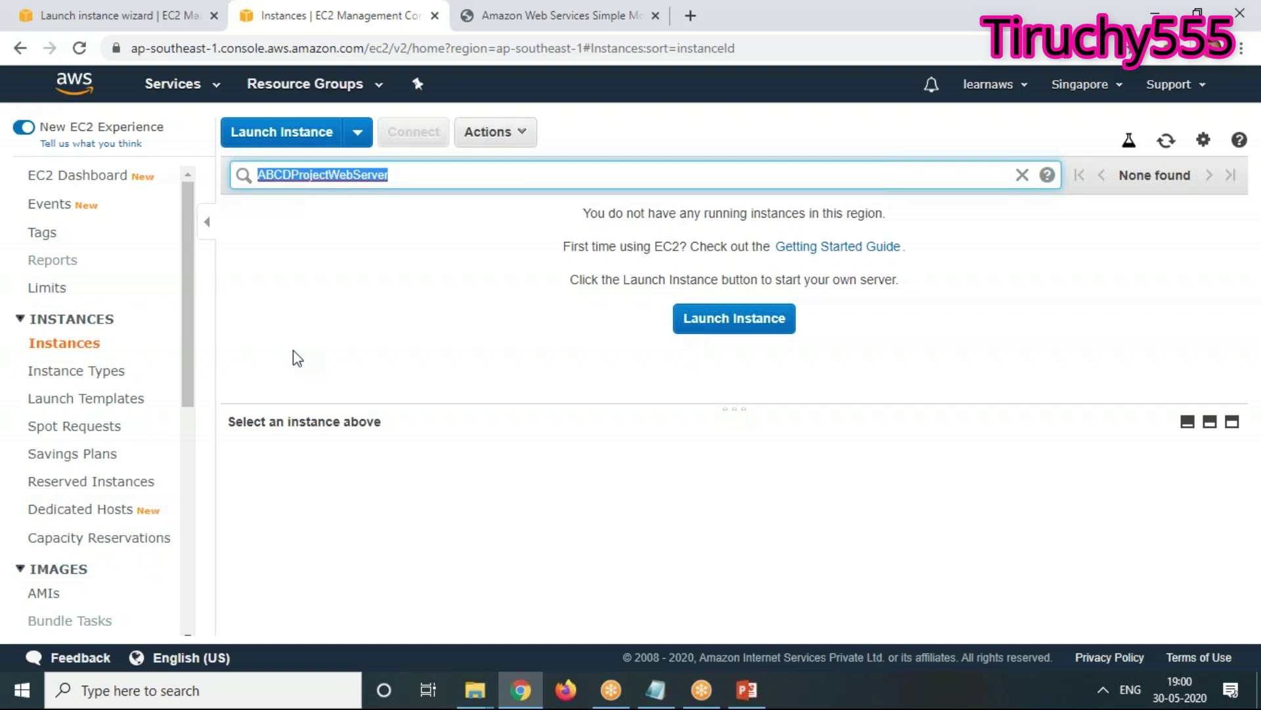
{"action": "key", "text": "BackSpace"}
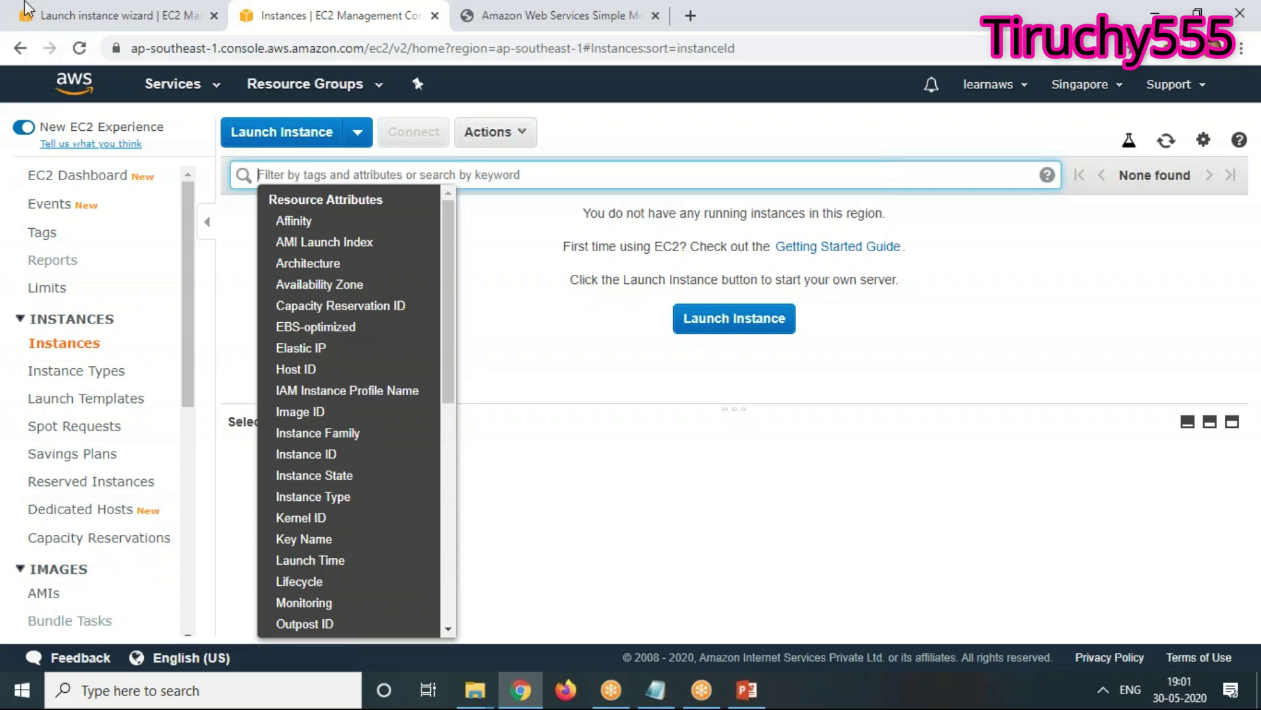
{"action": "left_click", "coordinate": [125, 15]}
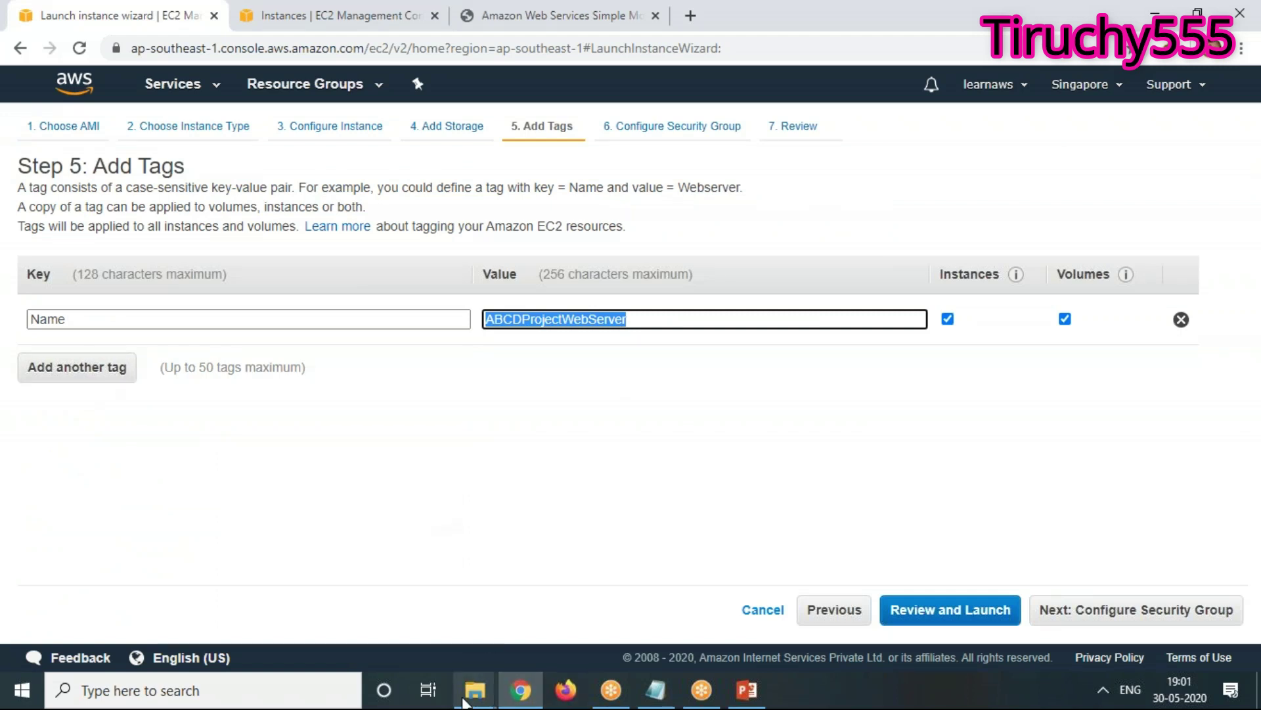
Add a dashed divider and a 'Real Time -' line in Notepad, then add a second tag row
{"action": "left_click", "coordinate": [655, 700]}
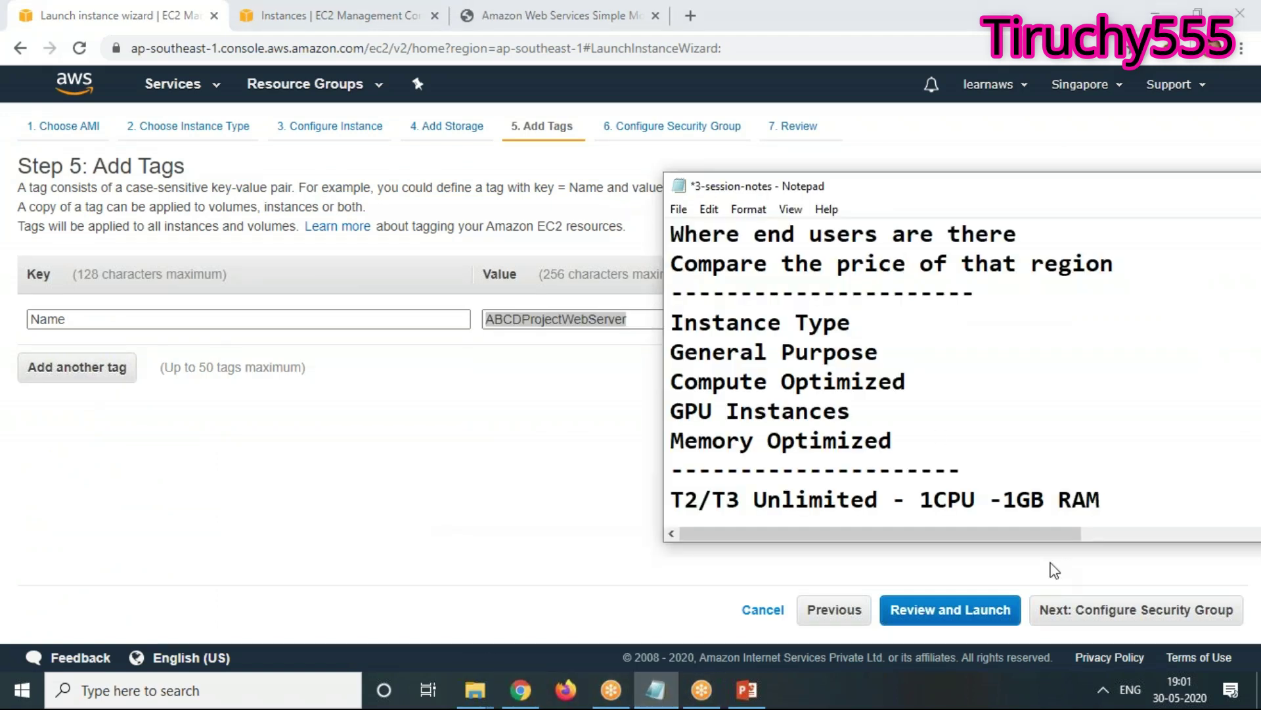
{"action": "scroll", "coordinate": [1147, 481], "scroll_direction": "down", "scroll_amount": 1}
{"action": "key", "text": "Return"}
{"action": "type", "text": "------------------------"}
{"action": "key", "text": "BackSpace"}
{"action": "key", "text": "BackSpace"}
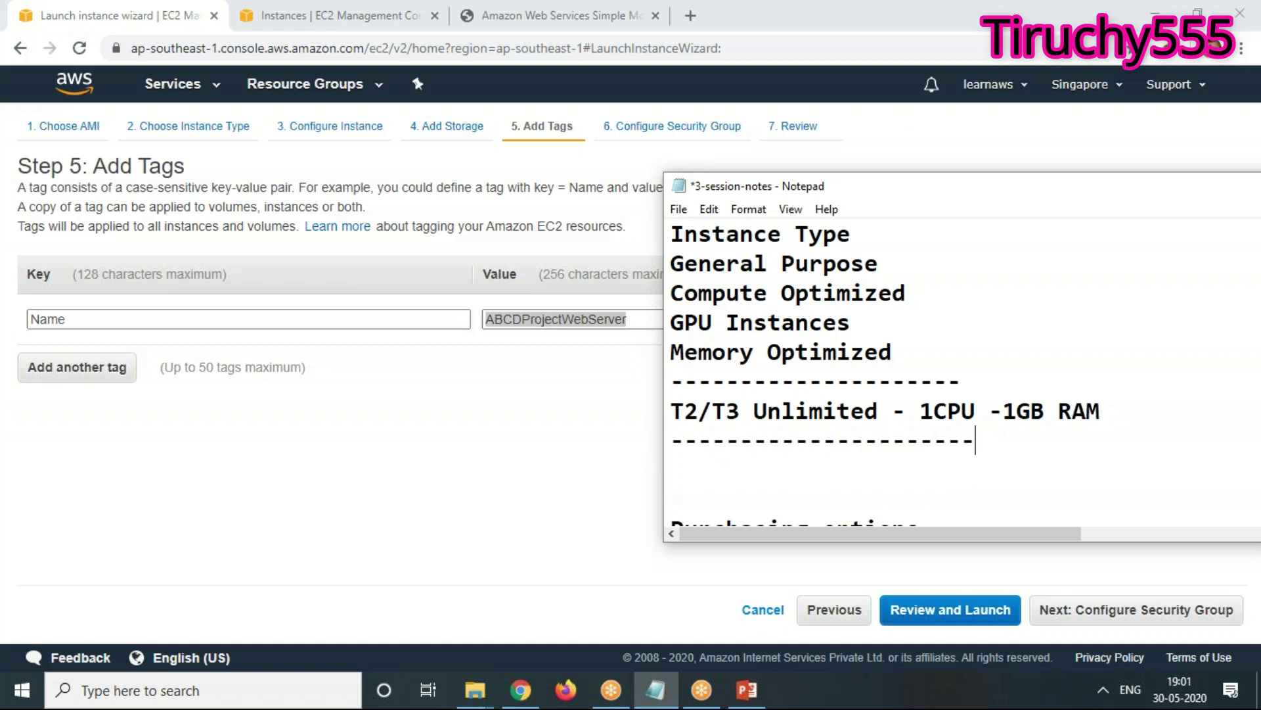
{"action": "key", "text": "Return"}
{"action": "type", "text": "Ral time -"}
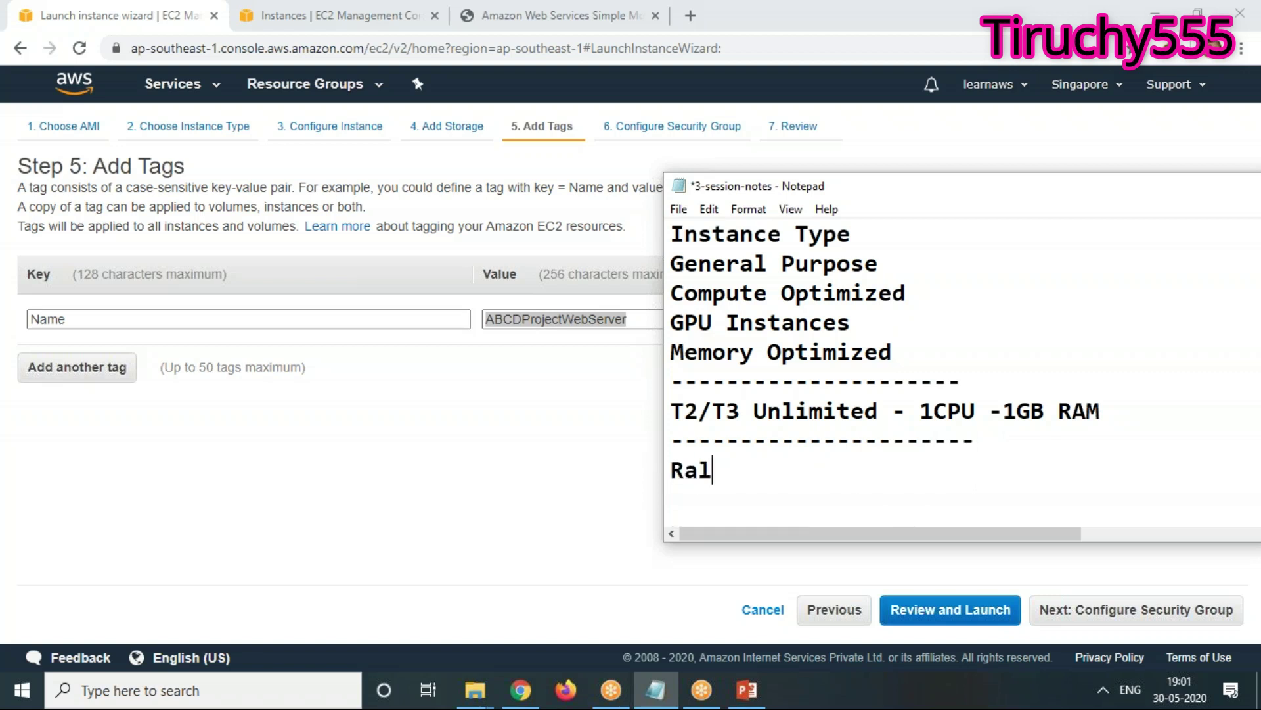
{"action": "key", "text": "BackSpace"}
{"action": "key", "text": "BackSpace"}
{"action": "key", "text": "BackSpace"}
{"action": "key", "text": "BackSpace"}
{"action": "key", "text": "BackSpace"}
{"action": "key", "text": "BackSpace"}
{"action": "key", "text": "BackSpace"}
{"action": "key", "text": "BackSpace"}
{"action": "key", "text": "BackSpace"}
{"action": "type", "text": "eal Time -"}
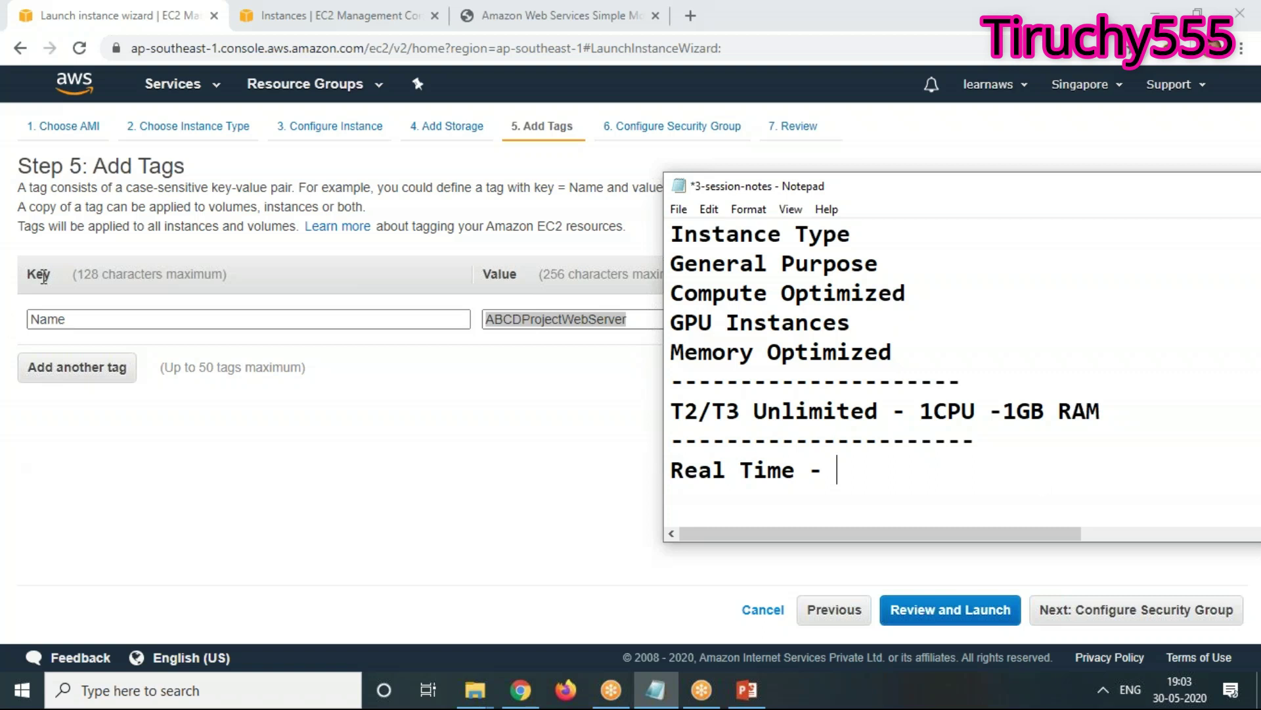
{"action": "left_click", "coordinate": [125, 370]}
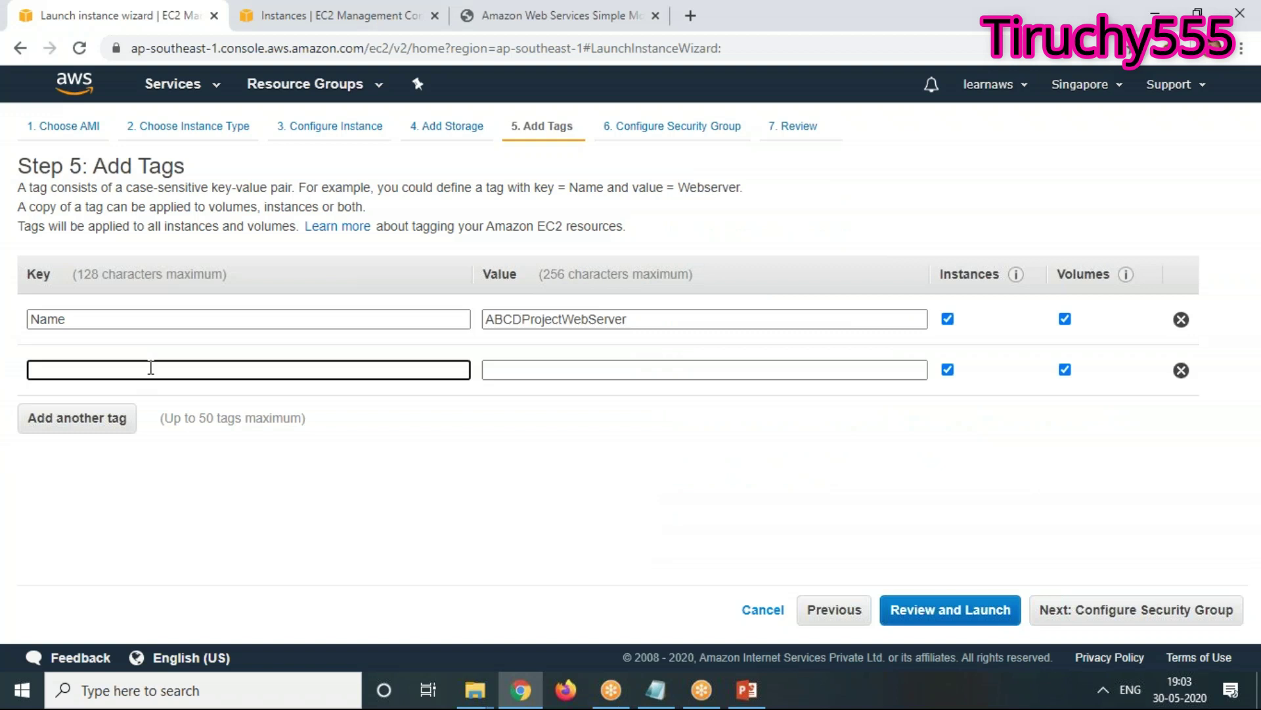
Enter a second tag with key Project-id and value ABCD12
{"action": "type", "text": "Project"}
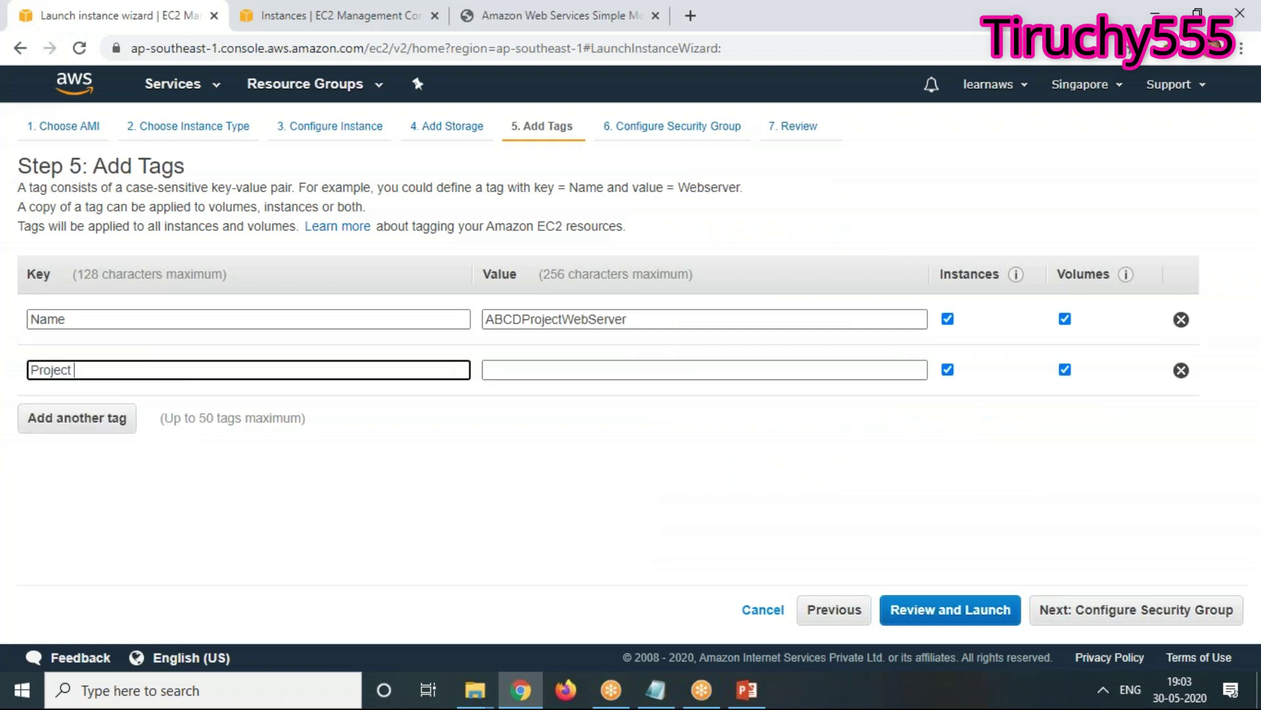
{"action": "key", "text": "BackSpace"}
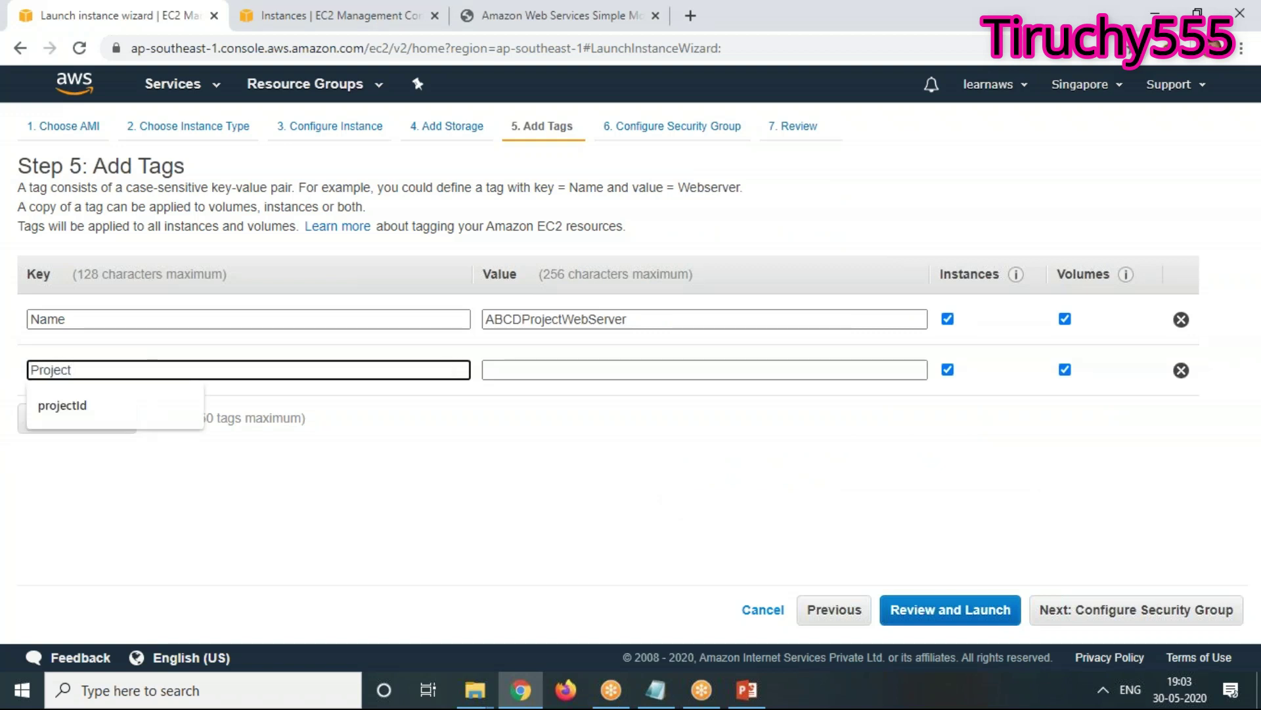
{"action": "type", "text": "-id"}
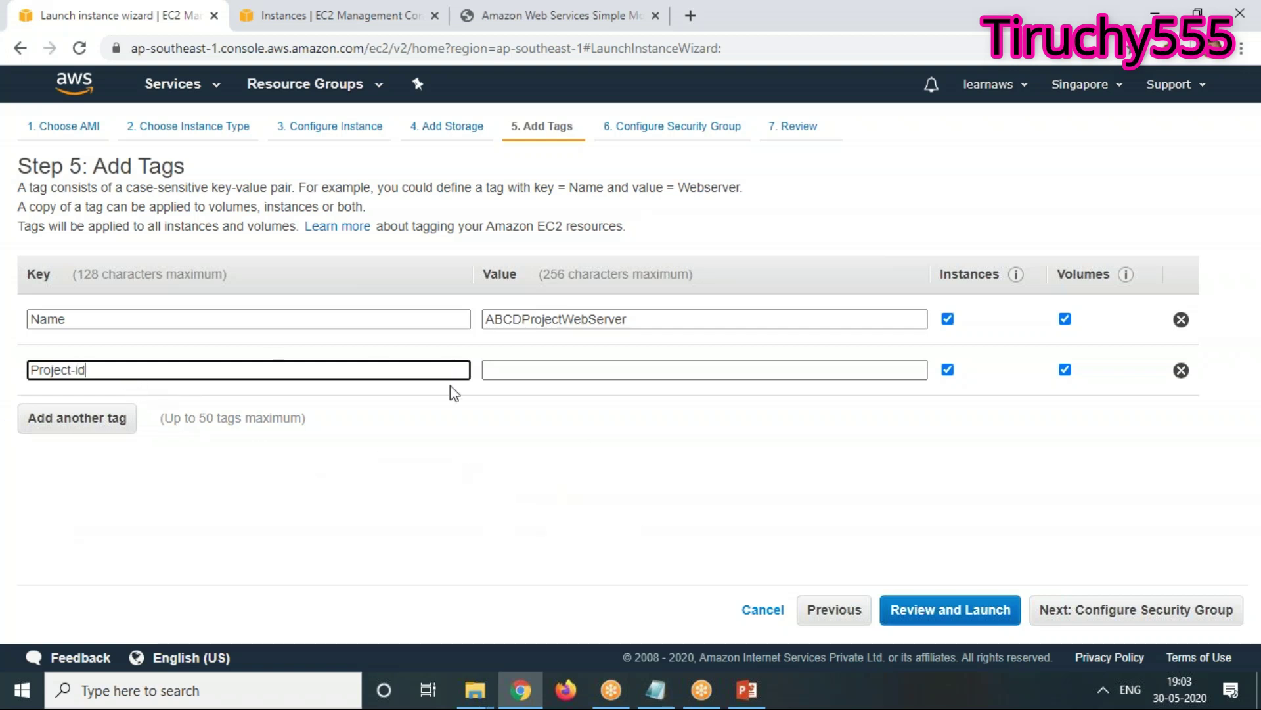
{"action": "left_click", "coordinate": [586, 365]}
{"action": "type", "text": "K345345"}
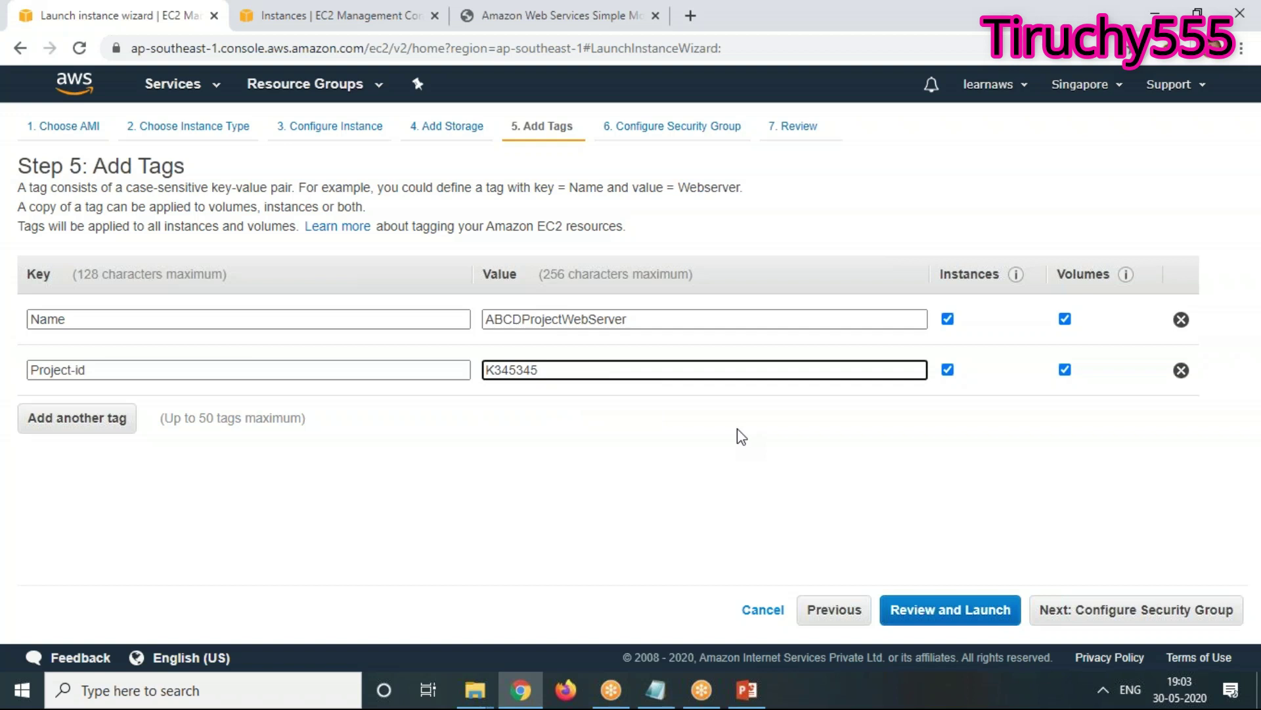
{"action": "key", "text": "BackSpace"}
{"action": "key", "text": "BackSpace"}
{"action": "key", "text": "BackSpace"}
{"action": "key", "text": "BackSpace"}
{"action": "key", "text": "BackSpace"}
{"action": "key", "text": "BackSpace"}
{"action": "key", "text": "BackSpace"}
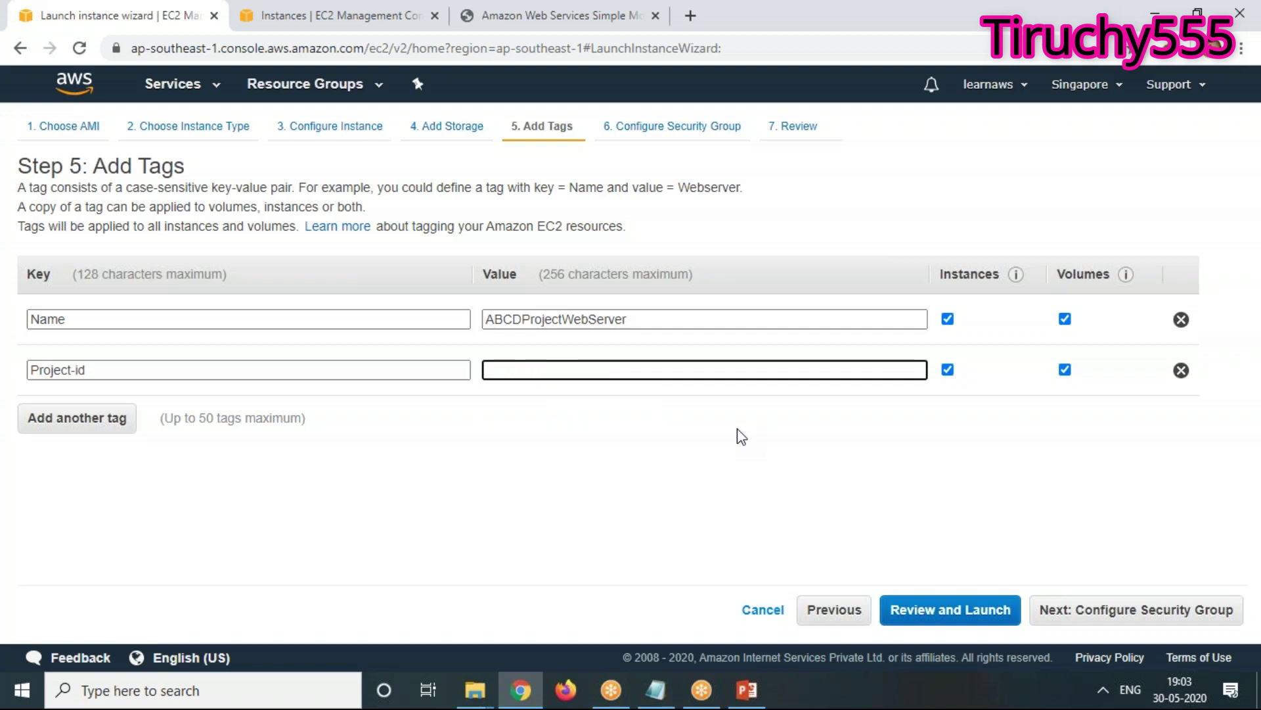
{"action": "type", "text": "ABCD12"}
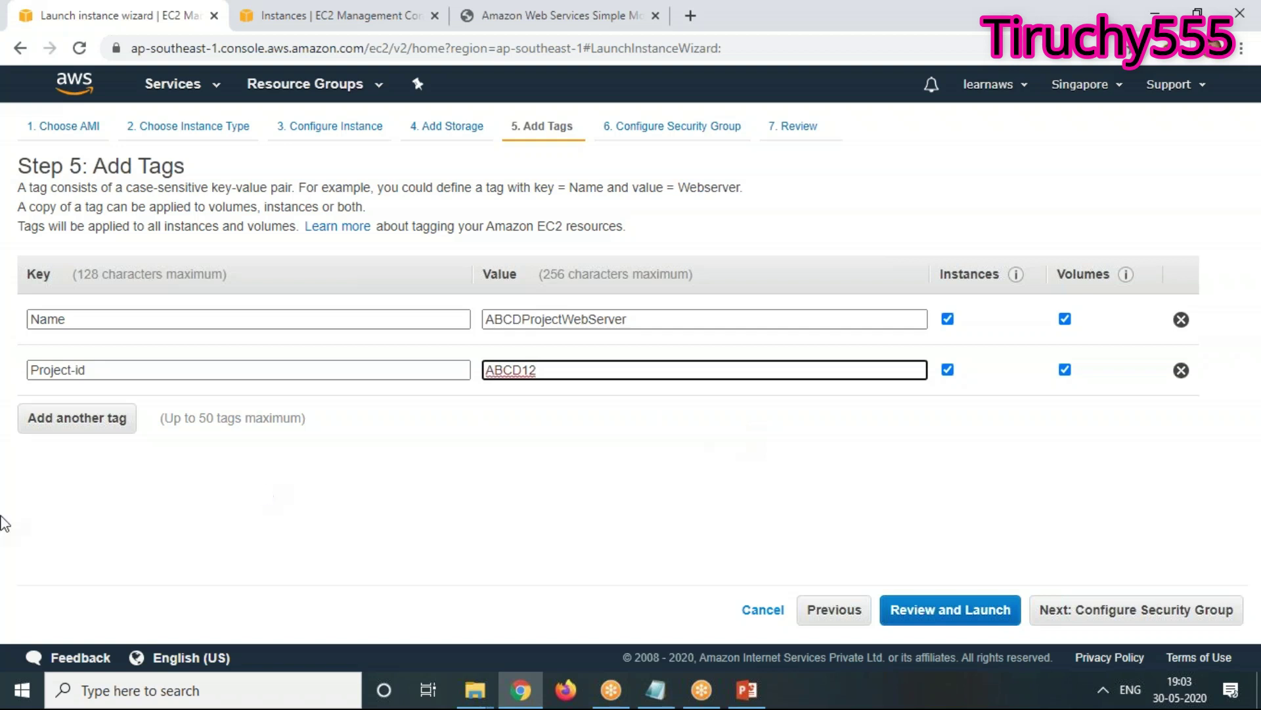
Add a third tag keyed ProjectCode and shorten the second tag's key to Project
{"action": "left_click", "coordinate": [68, 421]}
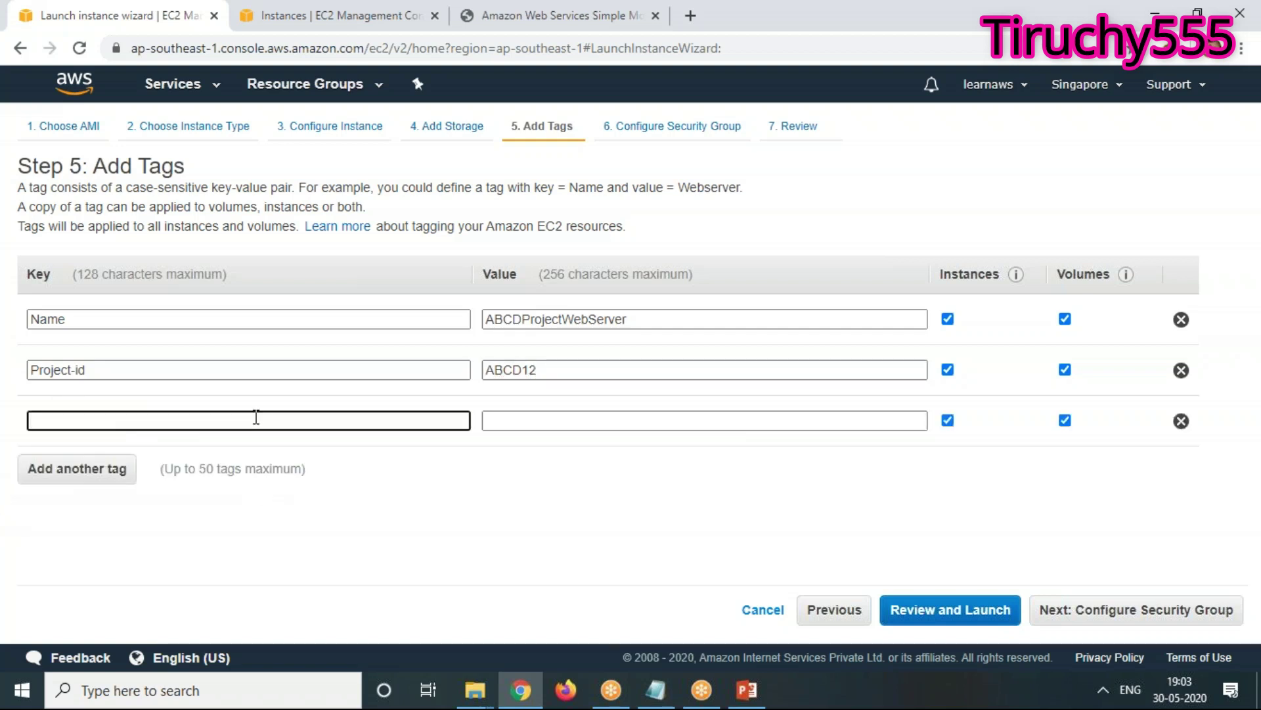
{"action": "type", "text": "Proj"}
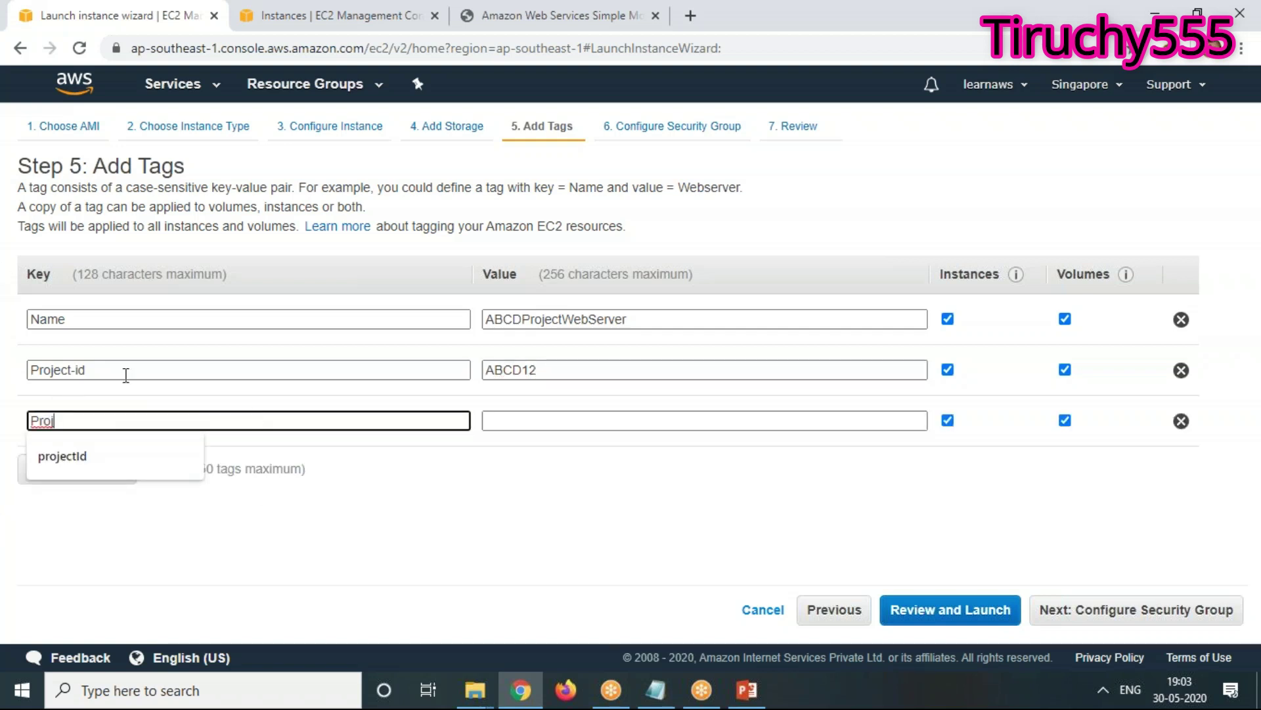
{"action": "left_click", "coordinate": [108, 373]}
{"action": "key", "text": "BackSpace"}
{"action": "key", "text": "BackSpace"}
{"action": "key", "text": "BackSpace"}
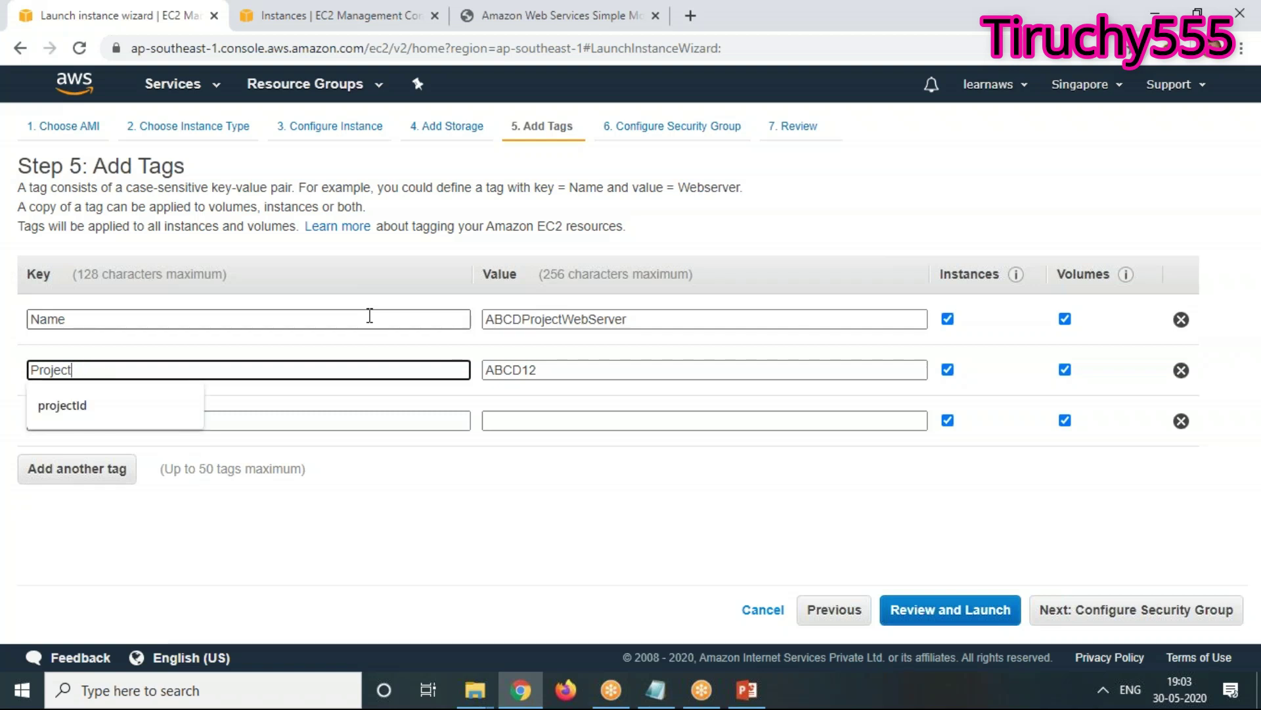
{"action": "left_click", "coordinate": [282, 441]}
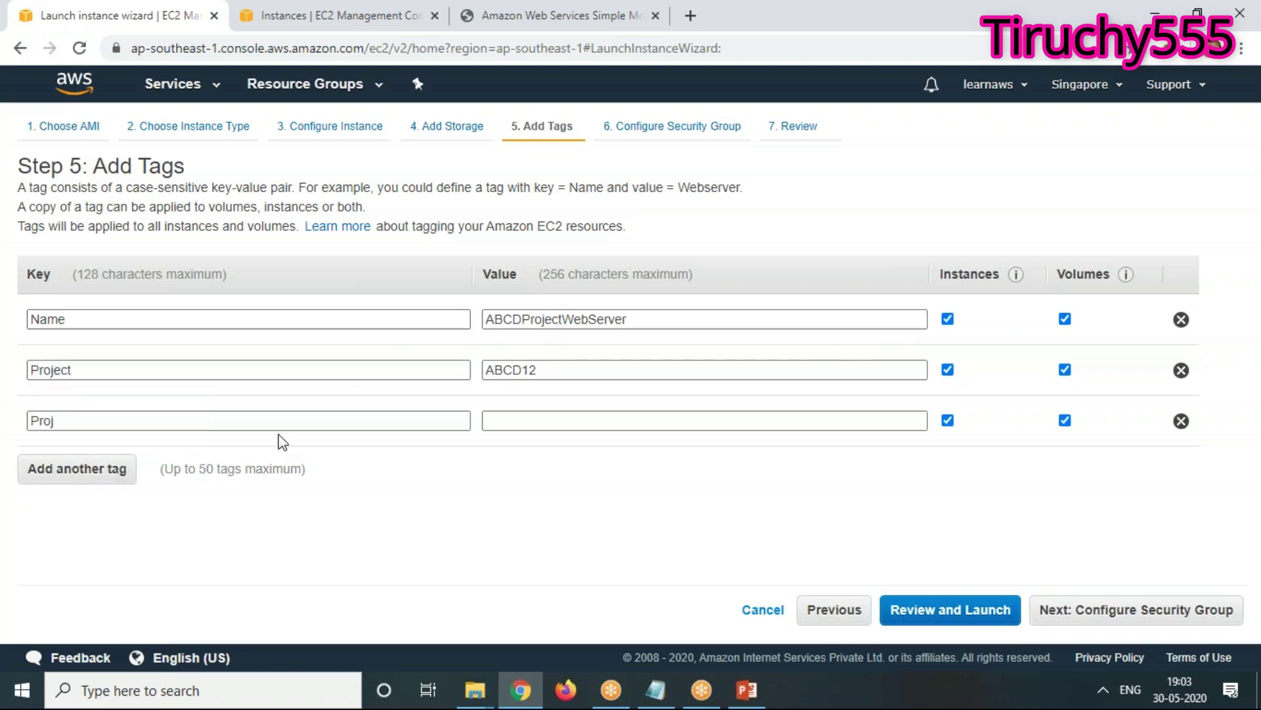
{"action": "left_click", "coordinate": [232, 426]}
{"action": "type", "text": "ect"}
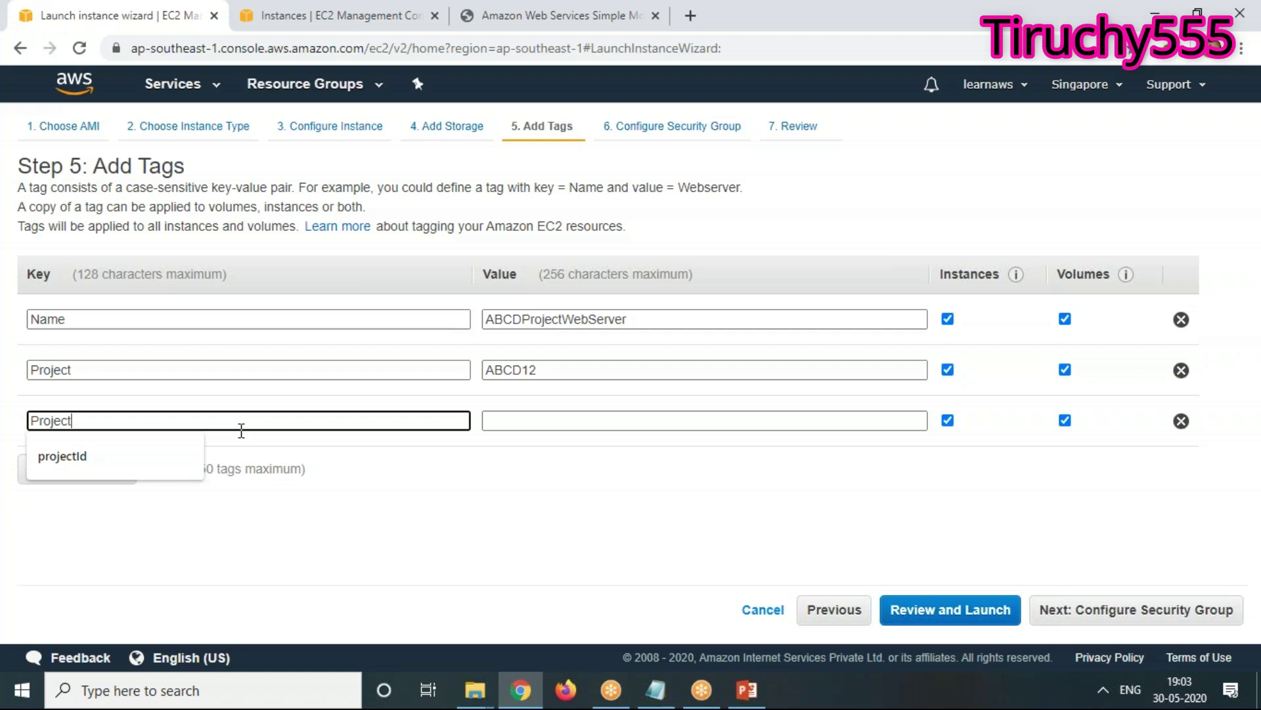
{"action": "type", "text": "Code"}
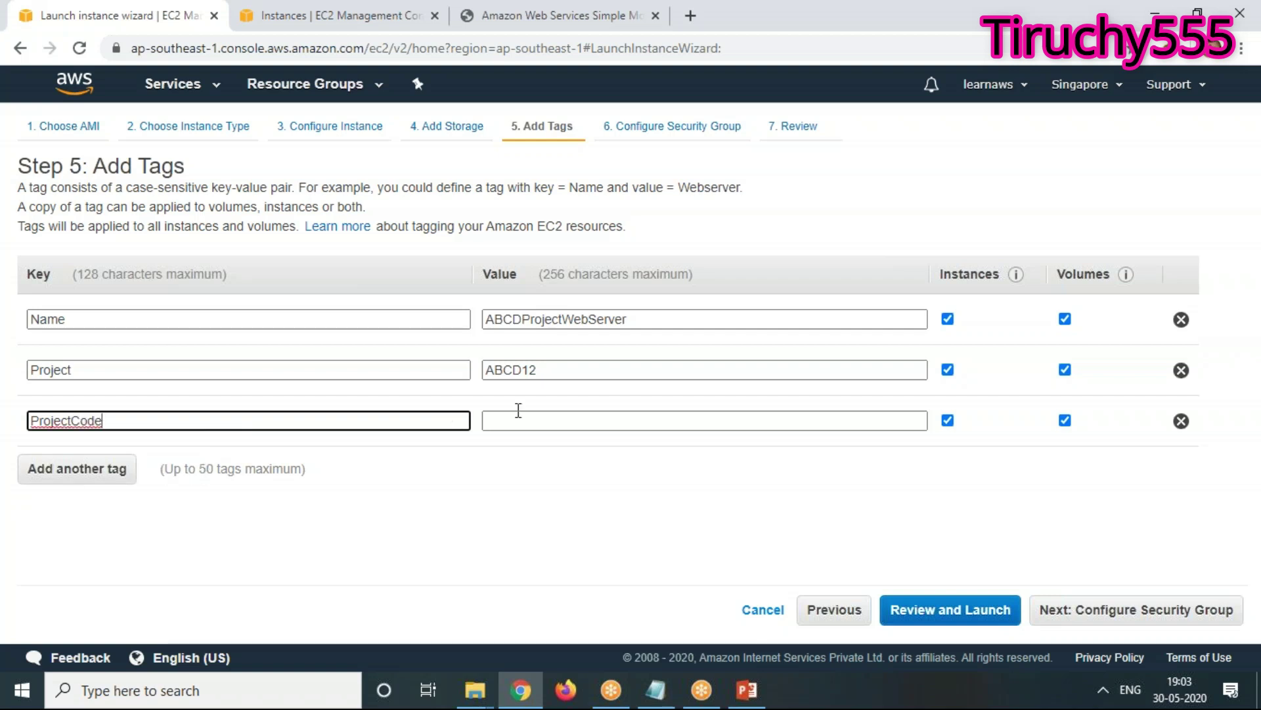
Leave the ProjectCode tag's value empty and continue to Configure Security Group
{"action": "left_click", "coordinate": [533, 423]}
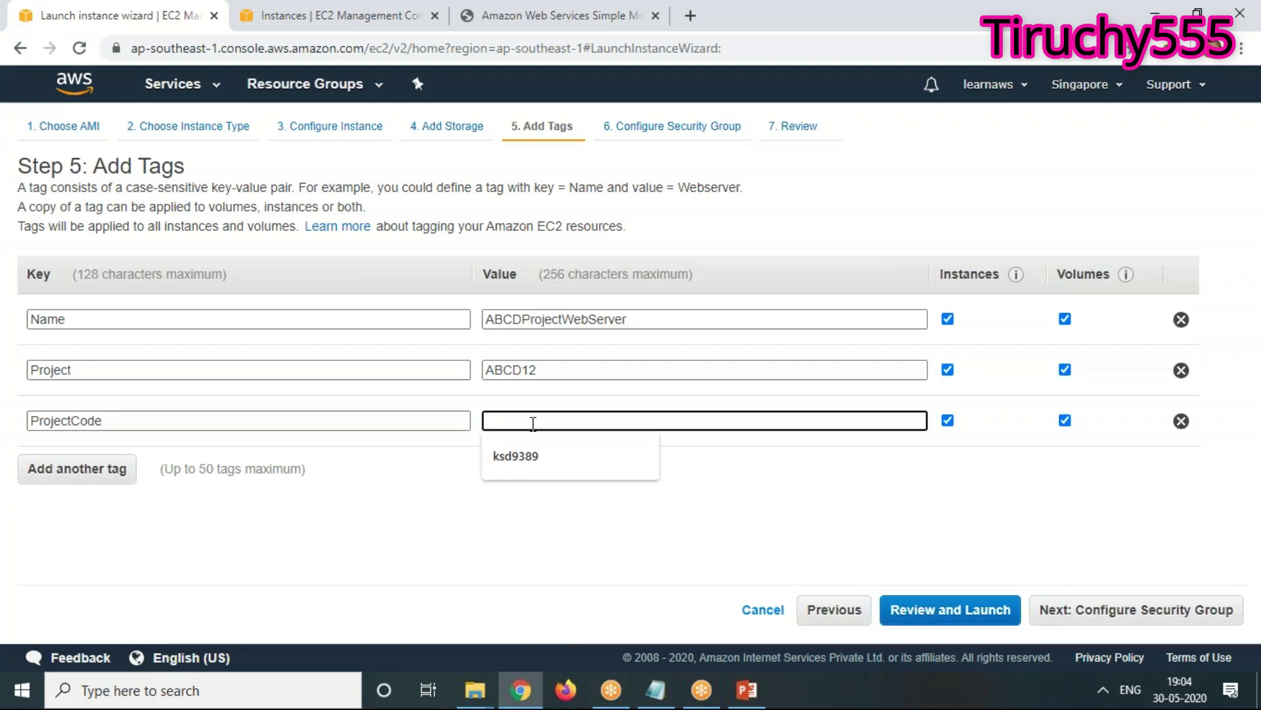
{"action": "type", "text": "XU"}
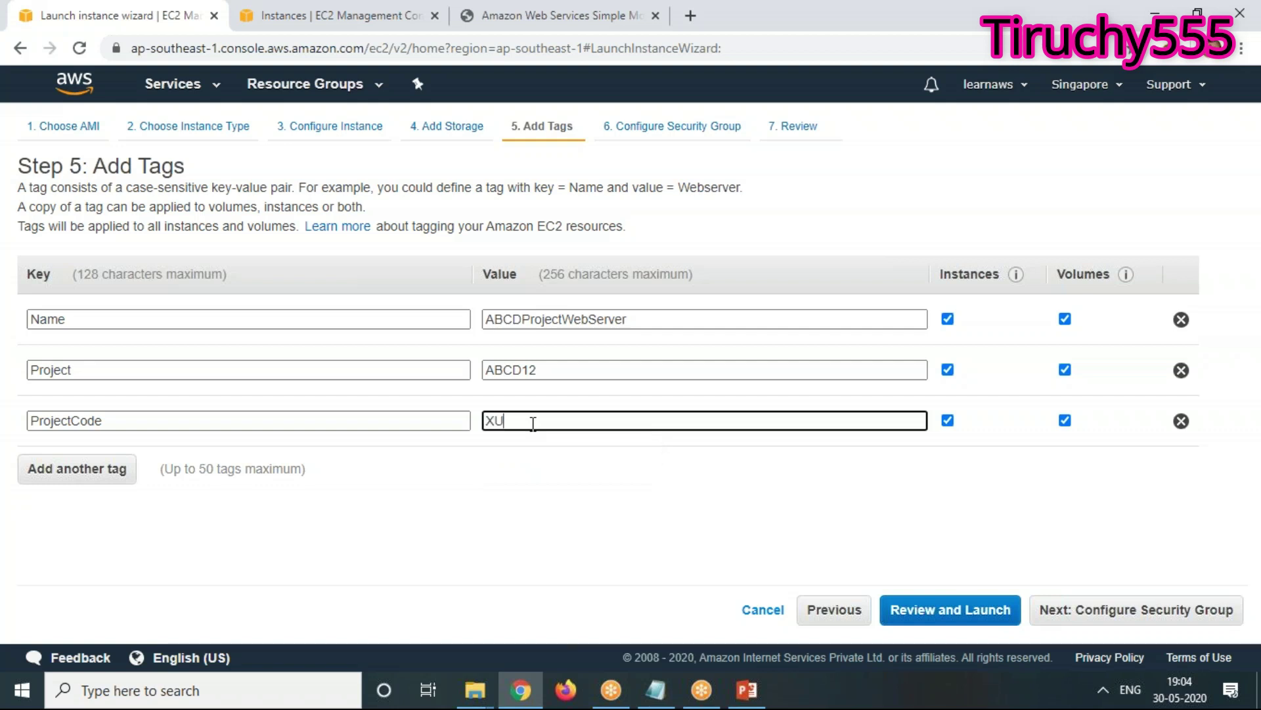
{"action": "type", "text": "DY123X"}
{"action": "left_click_drag", "start_coordinate": [552, 421], "coordinate": [463, 421]}
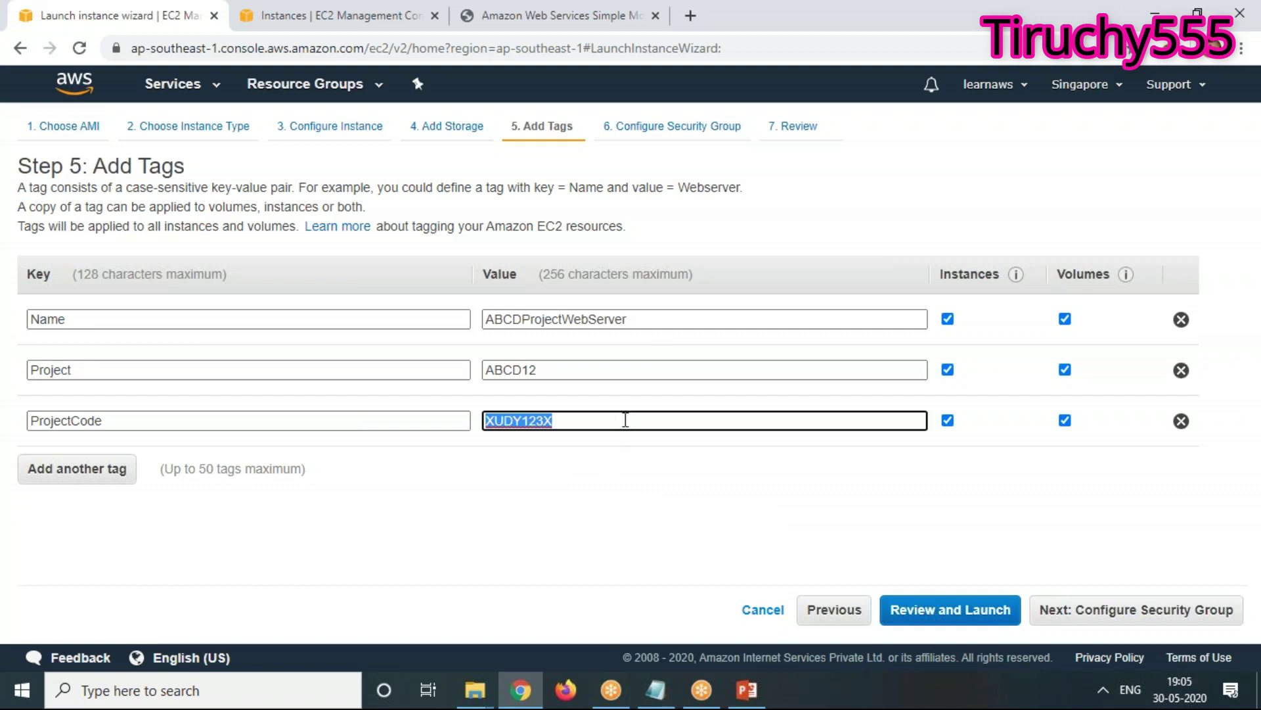
{"action": "left_click_drag", "start_coordinate": [526, 421], "coordinate": [470, 467]}
{"action": "key", "text": "BackSpace"}
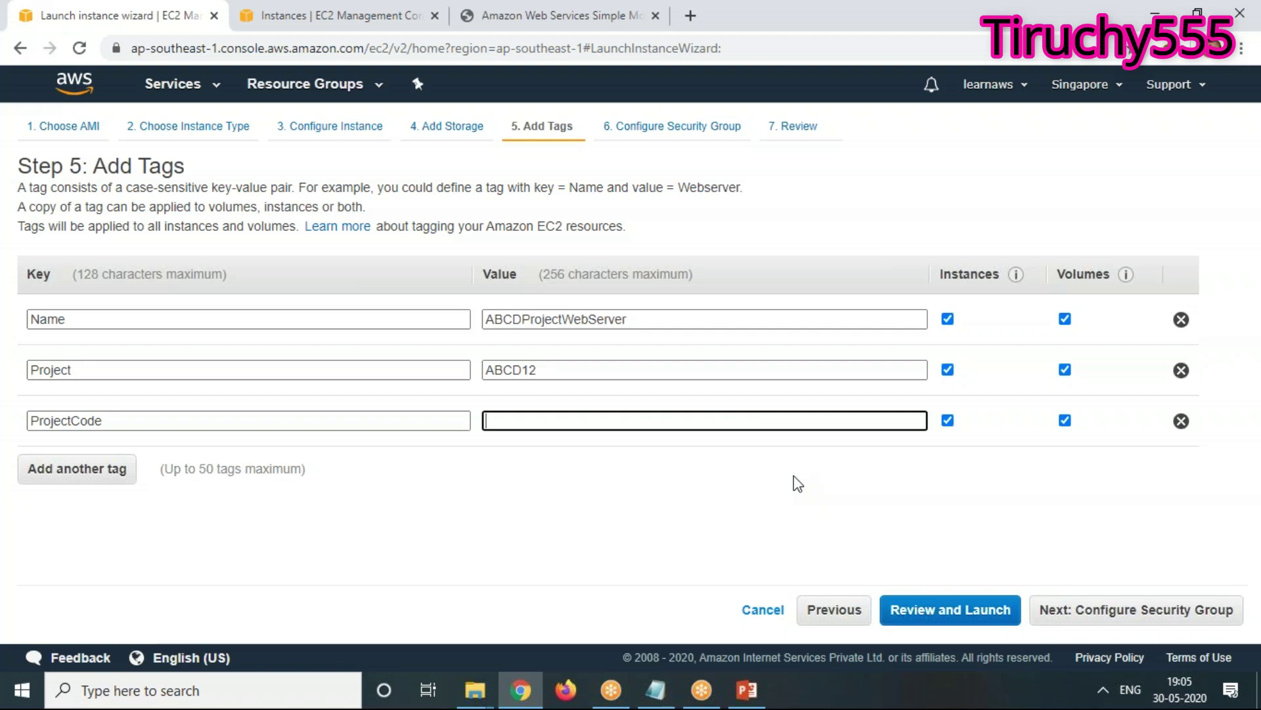
{"action": "left_click", "coordinate": [1173, 617]}
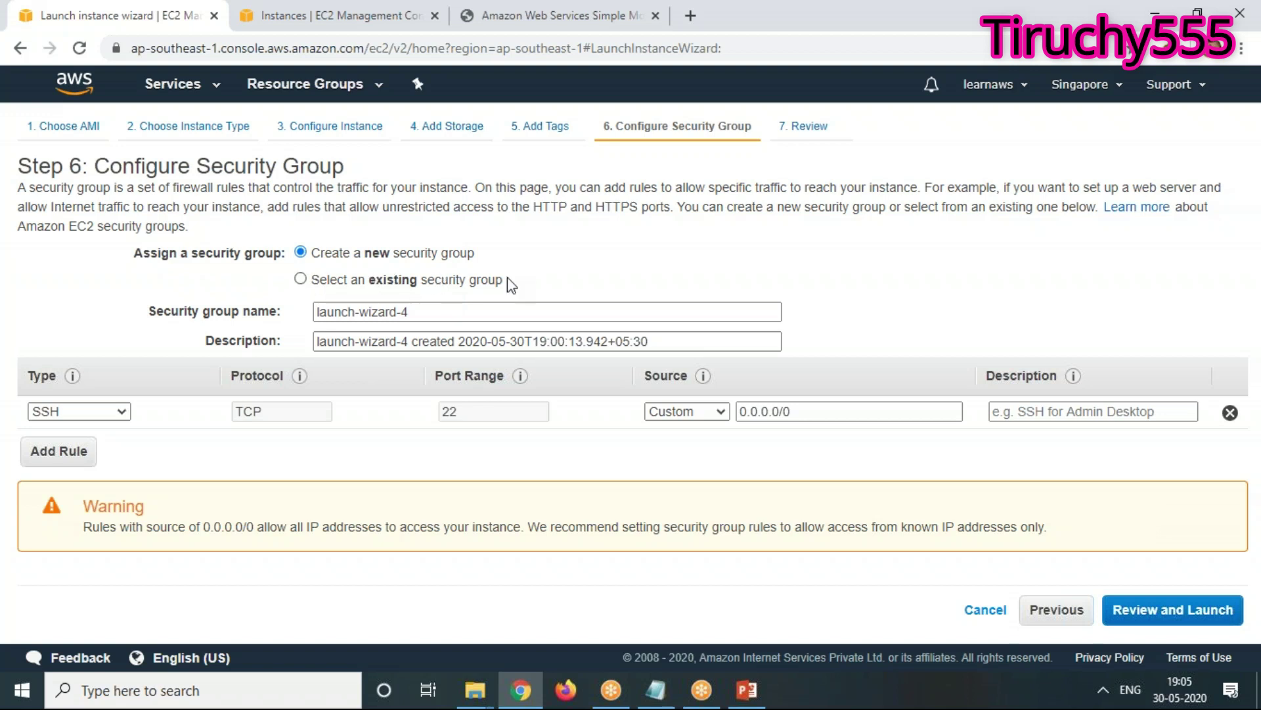
{"action": "left_click", "coordinate": [227, 691]}
Launch Paint and maximize its window
{"action": "type", "text": "paint"}
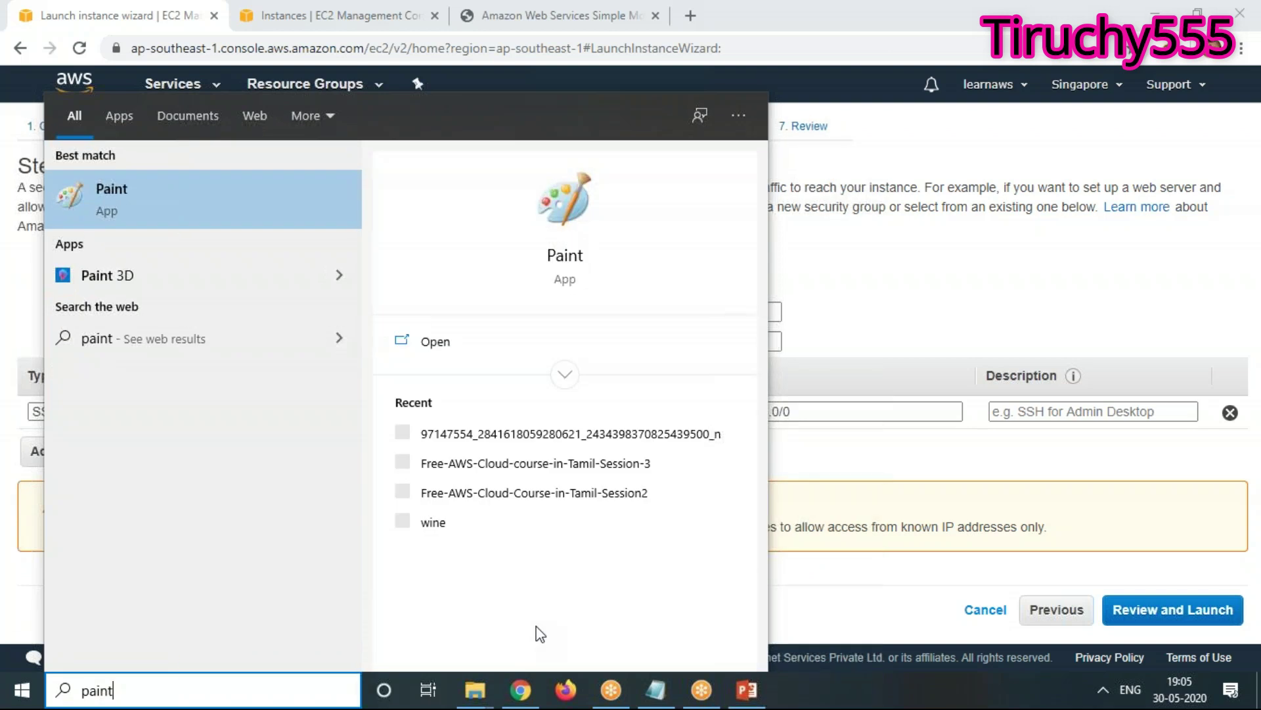
{"action": "key", "text": "Return"}
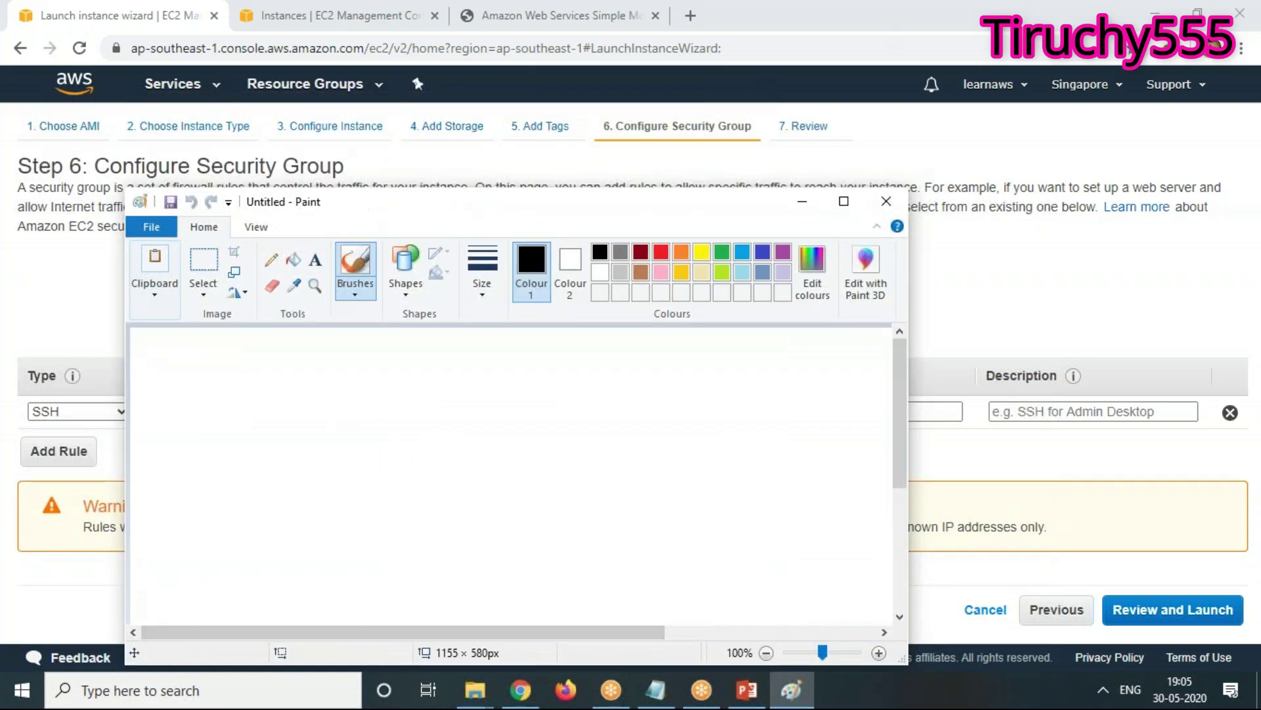
{"action": "left_click_drag", "start_coordinate": [540, 189], "coordinate": [539, 90]}
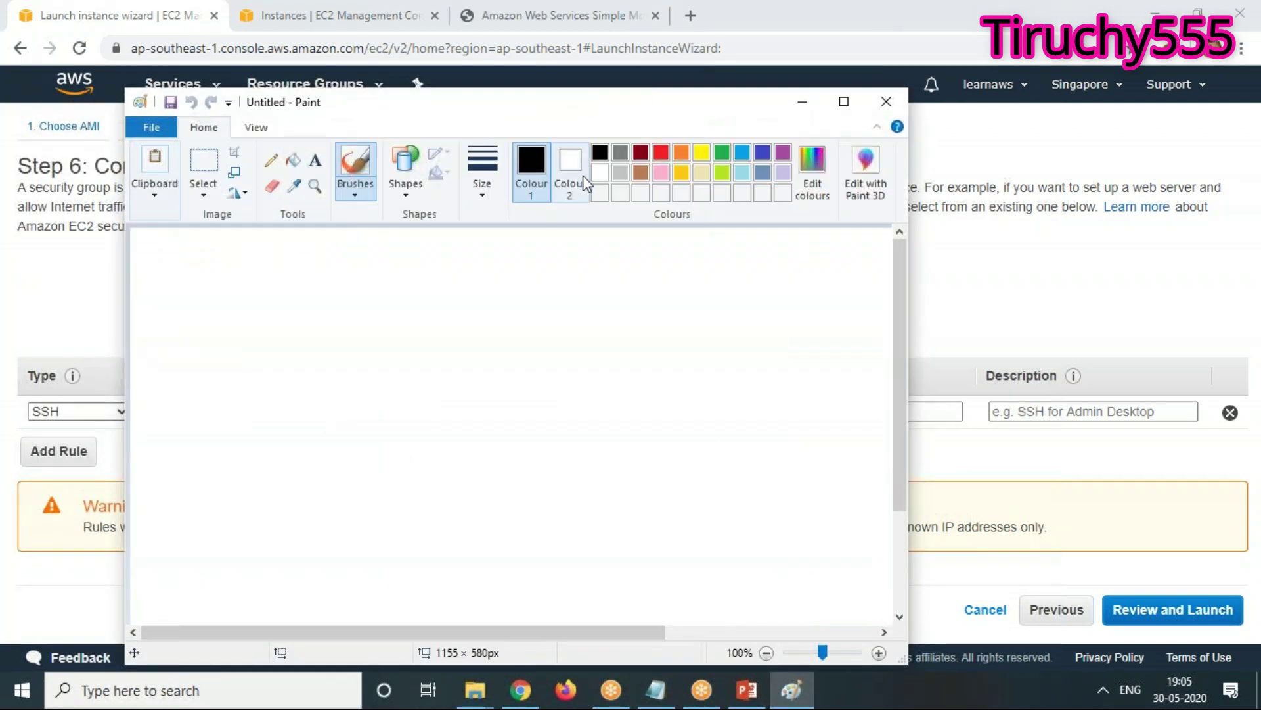
{"action": "left_click", "coordinate": [570, 170]}
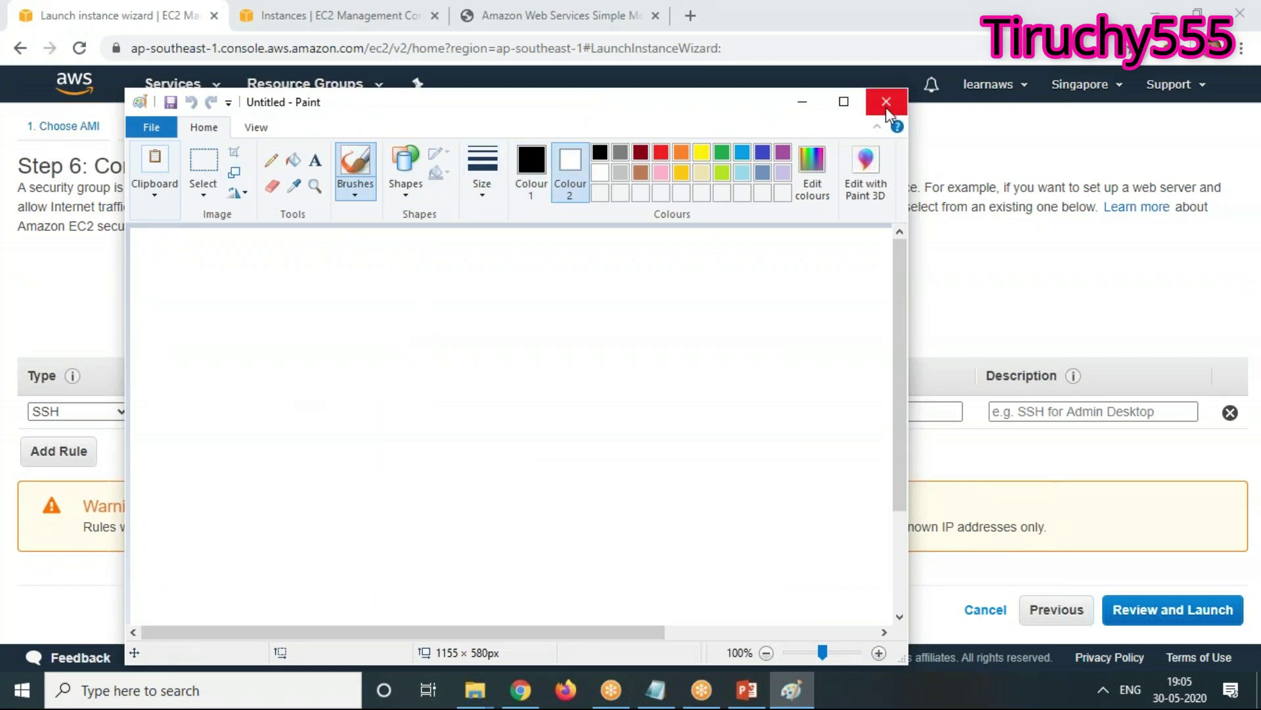
{"action": "left_click", "coordinate": [844, 102]}
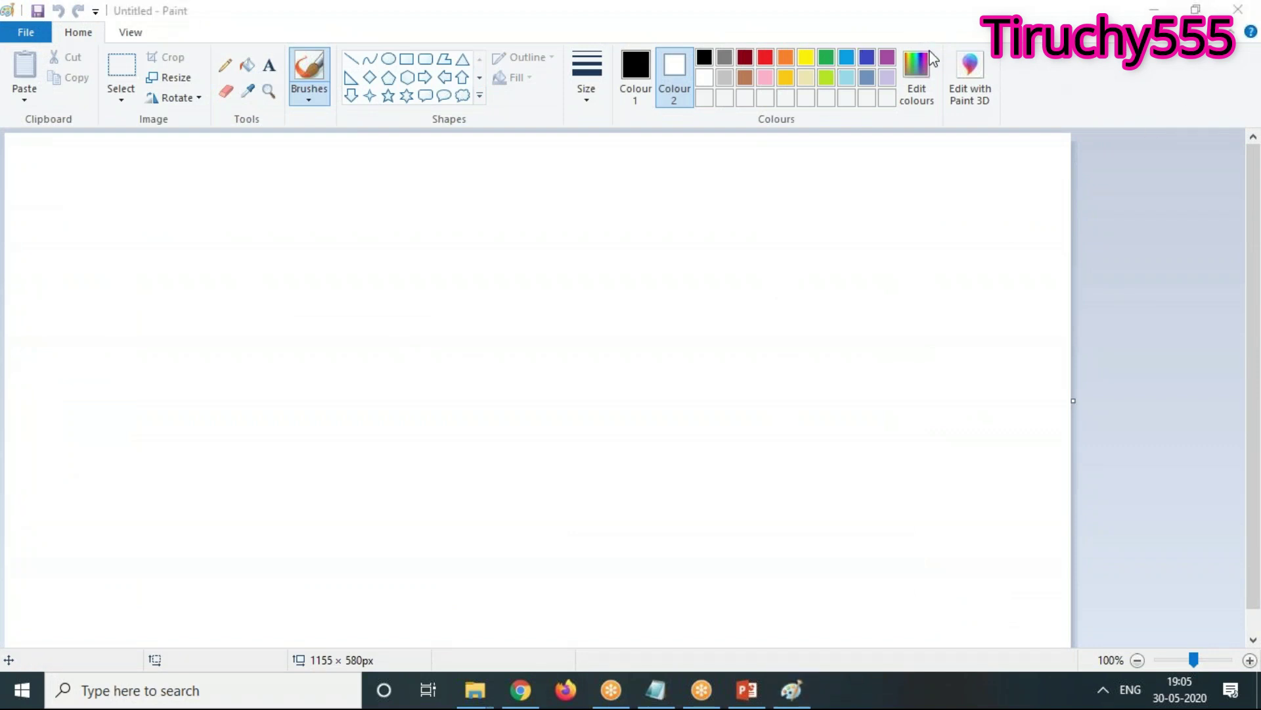
Draw a rectangle and type 'Linux Server' in a text box inside it
{"action": "left_click", "coordinate": [407, 58]}
{"action": "left_click_drag", "start_coordinate": [341, 258], "coordinate": [710, 521]}
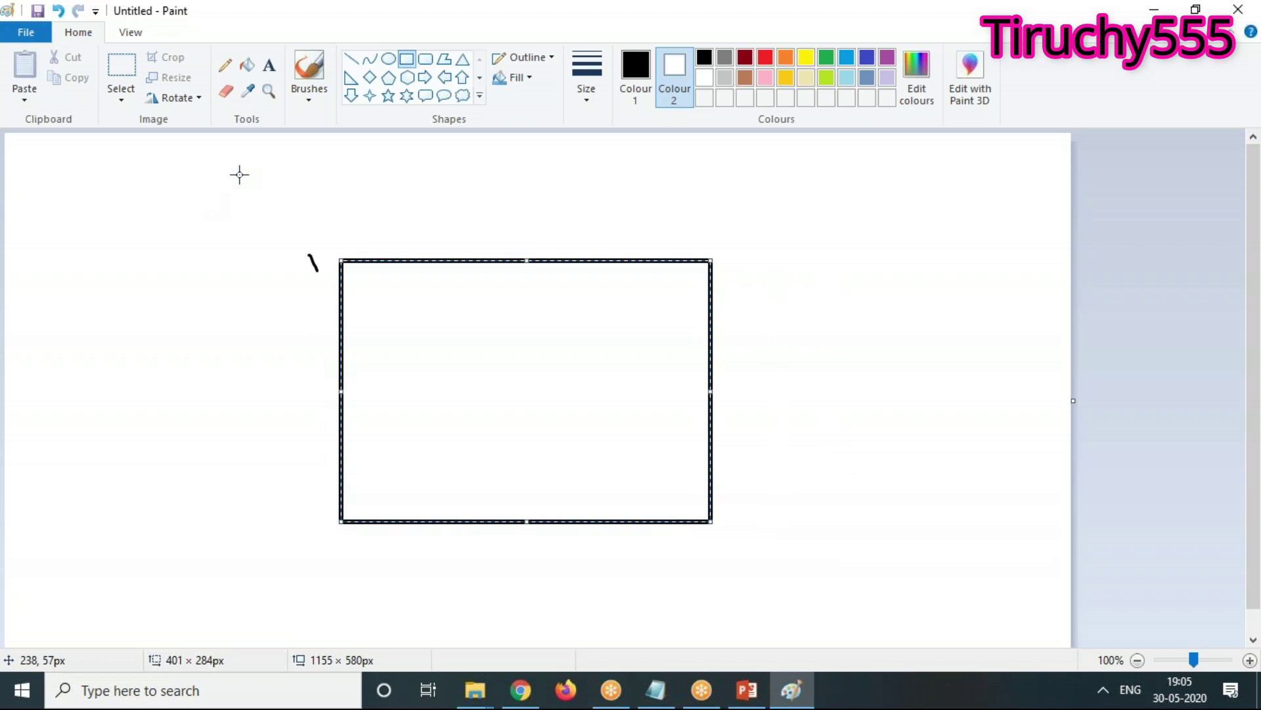
{"action": "left_click", "coordinate": [269, 65]}
{"action": "left_click_drag", "start_coordinate": [451, 269], "coordinate": [621, 295]}
{"action": "type", "text": "Linux "}
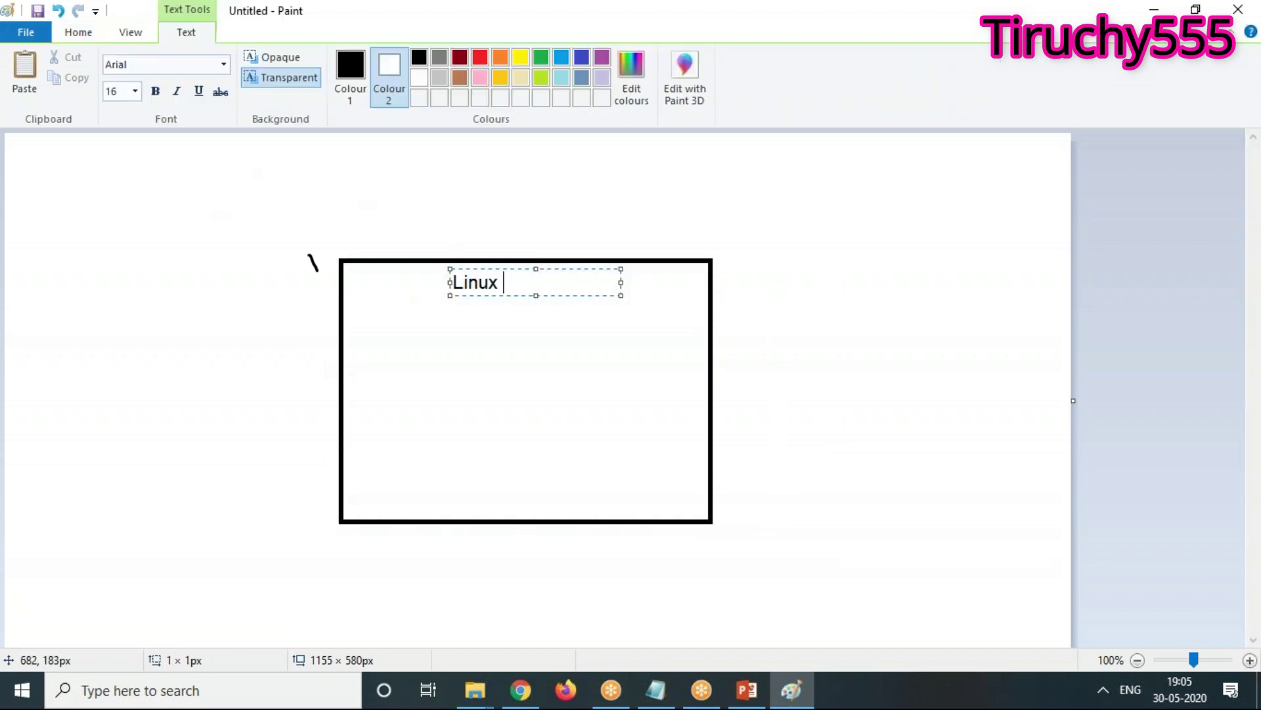
{"action": "type", "text": "Server"}
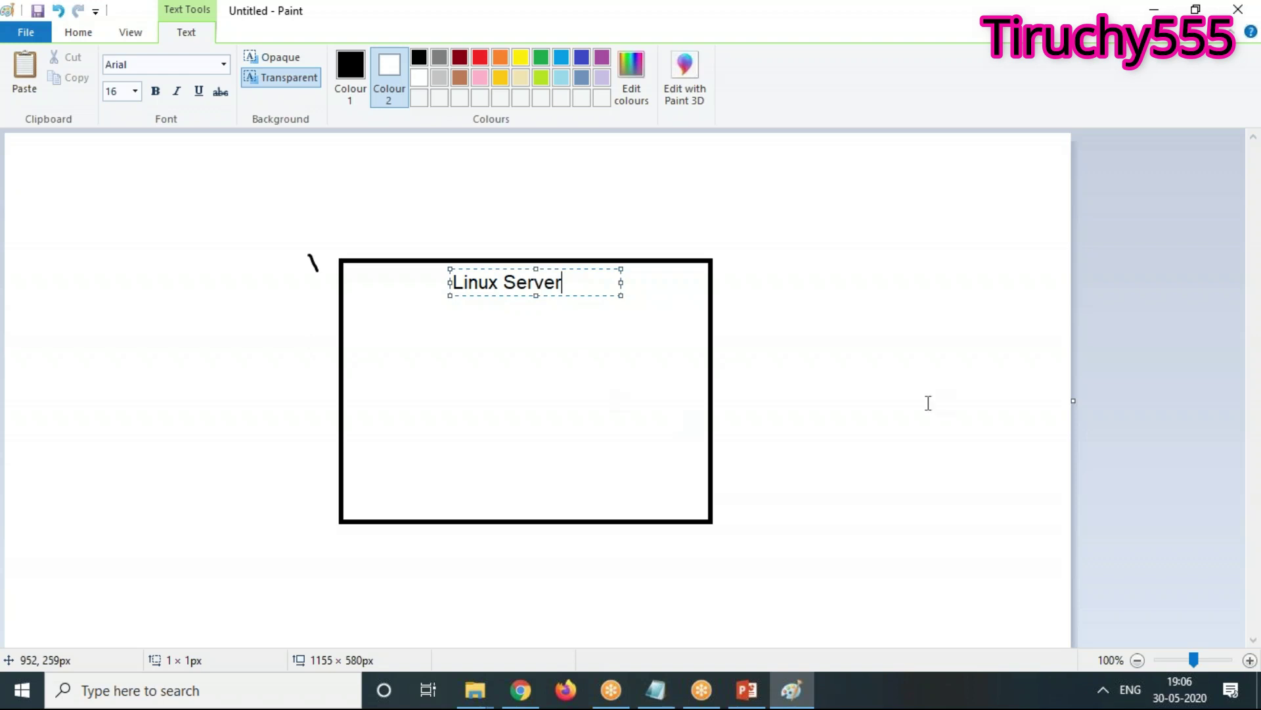
Add 'Tag', a dashed divider and 'Security Group - Inbound/Outbound Access' to the notes
{"action": "left_click", "coordinate": [657, 691]}
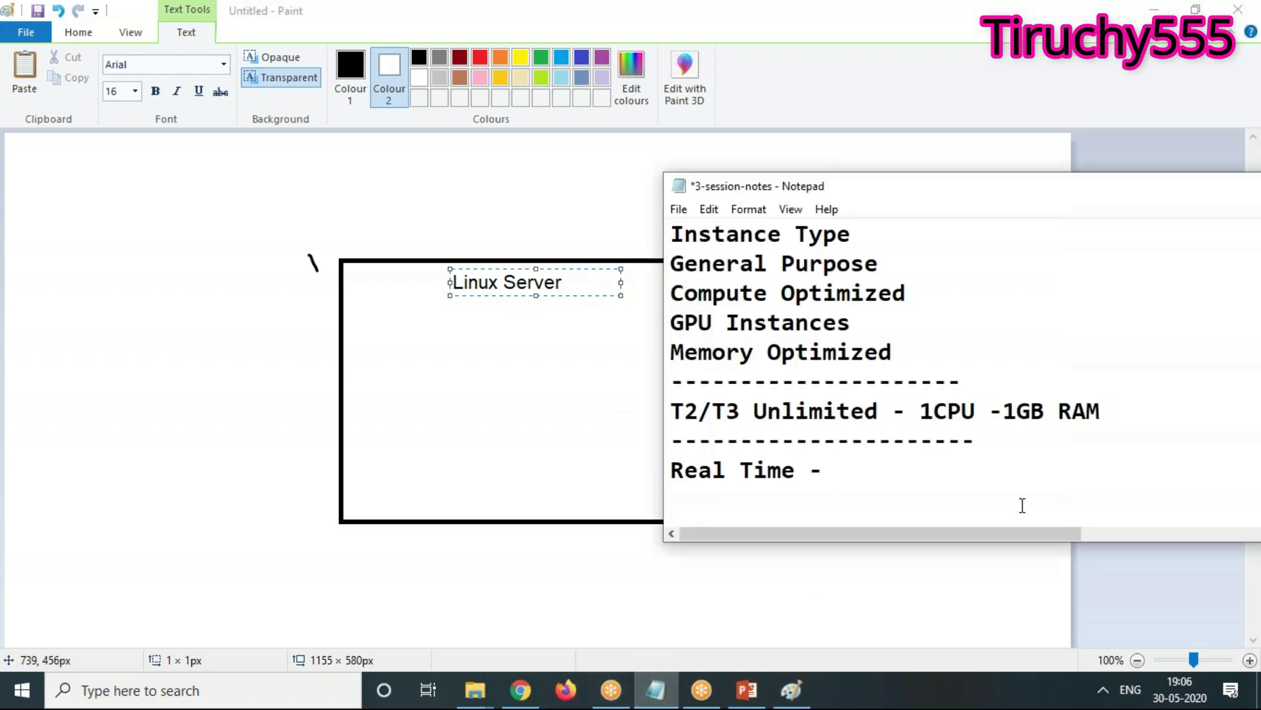
{"action": "type", "text": "Tag"}
{"action": "key", "text": "Return"}
{"action": "type", "text": "-"}
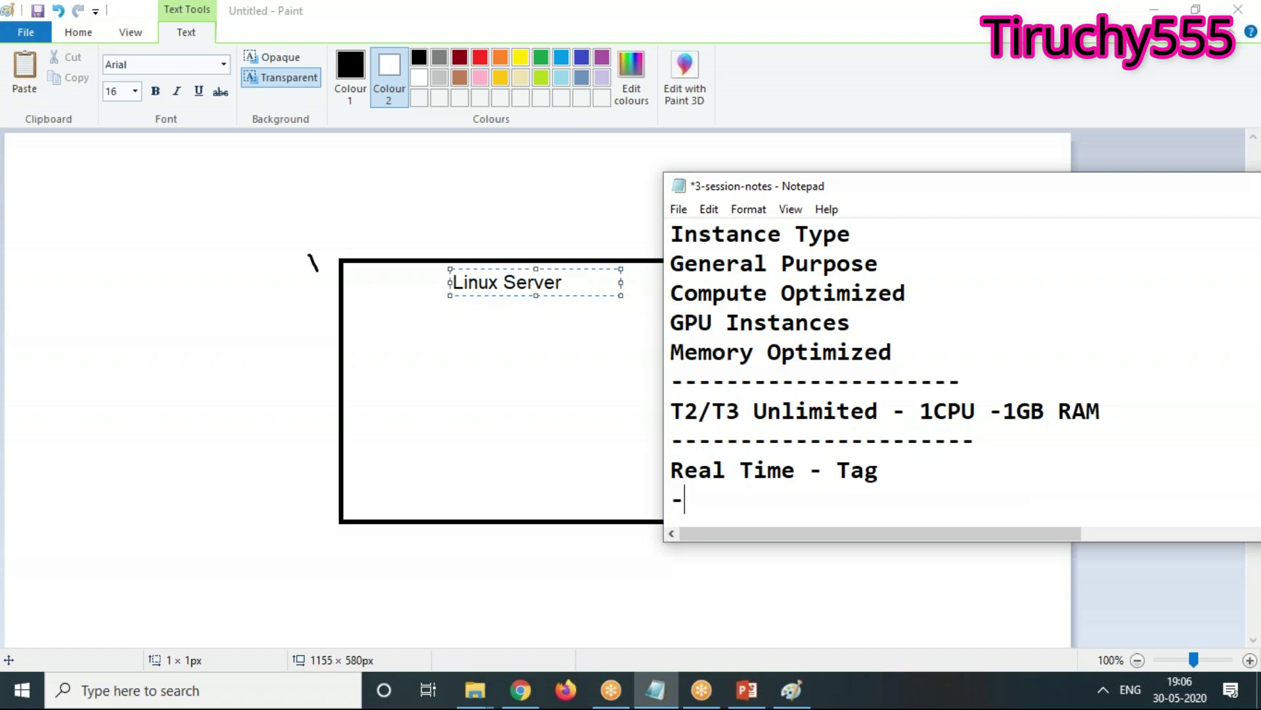
{"action": "type", "text": "---------------------"}
{"action": "key", "text": "Return"}
{"action": "type", "text": "Security "}
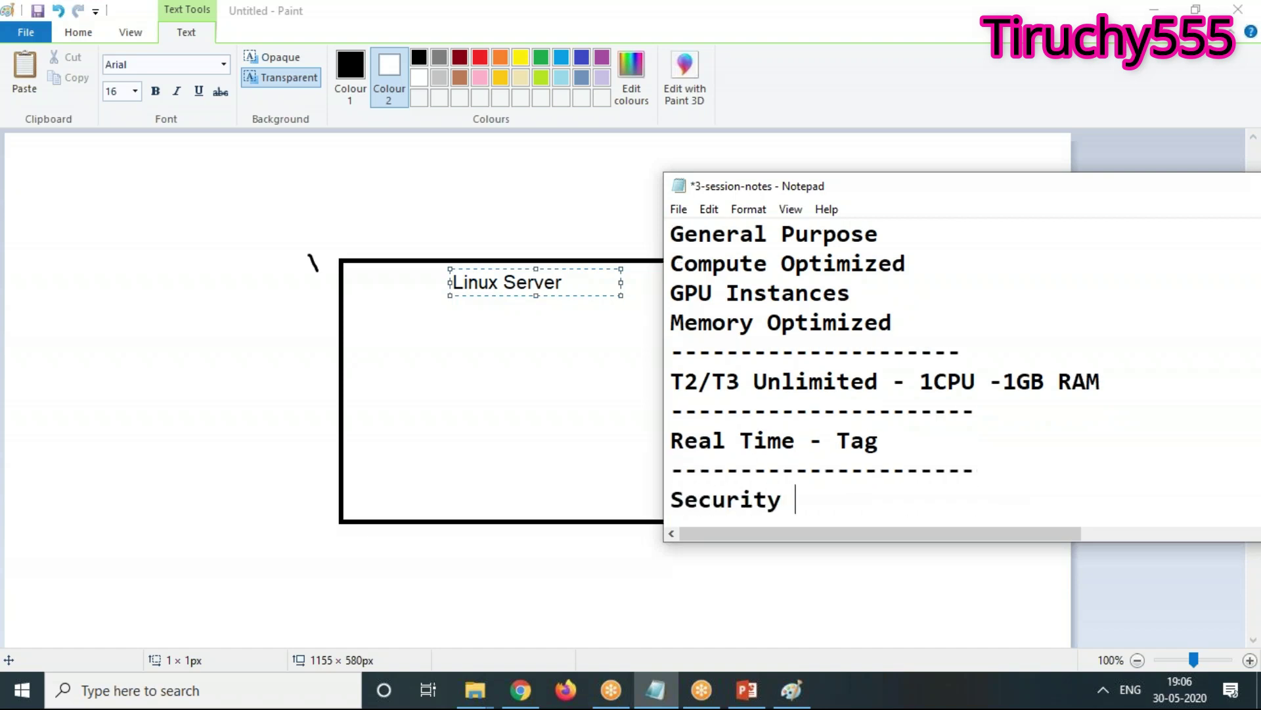
{"action": "type", "text": "Group - "}
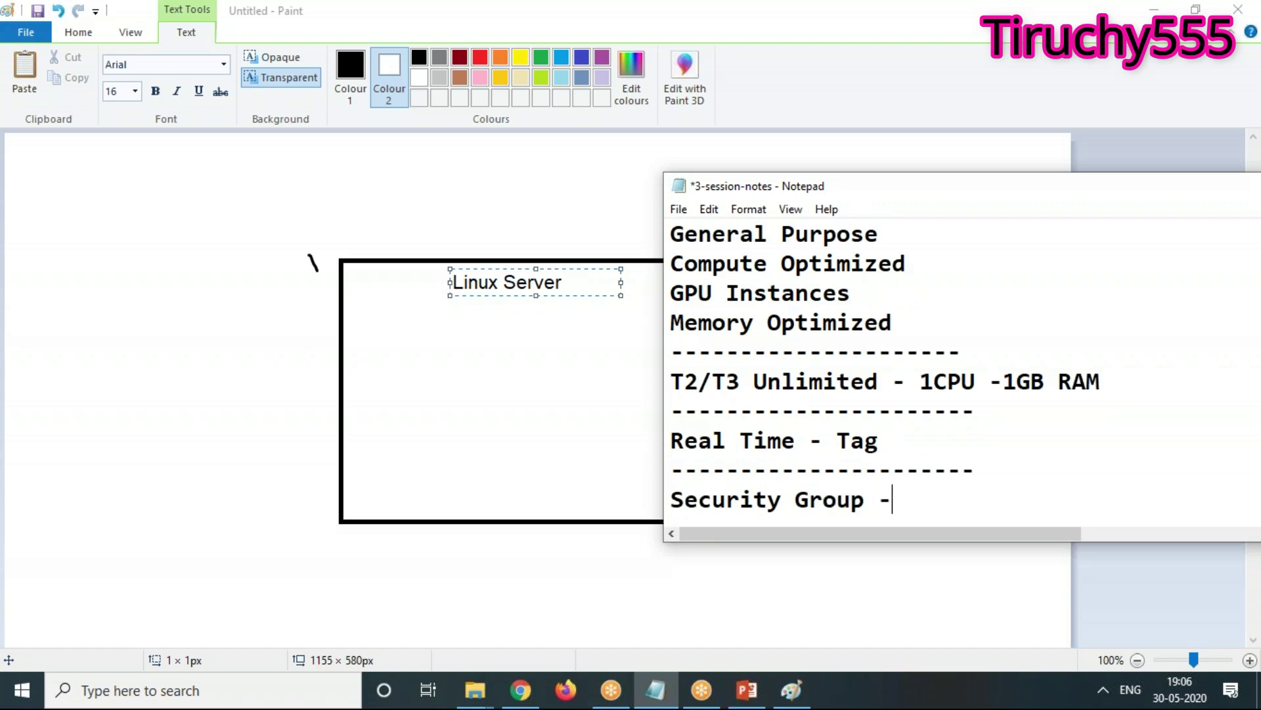
{"action": "type", "text": "Ib"}
{"action": "key", "text": "BackSpace"}
{"action": "type", "text": "nbout"}
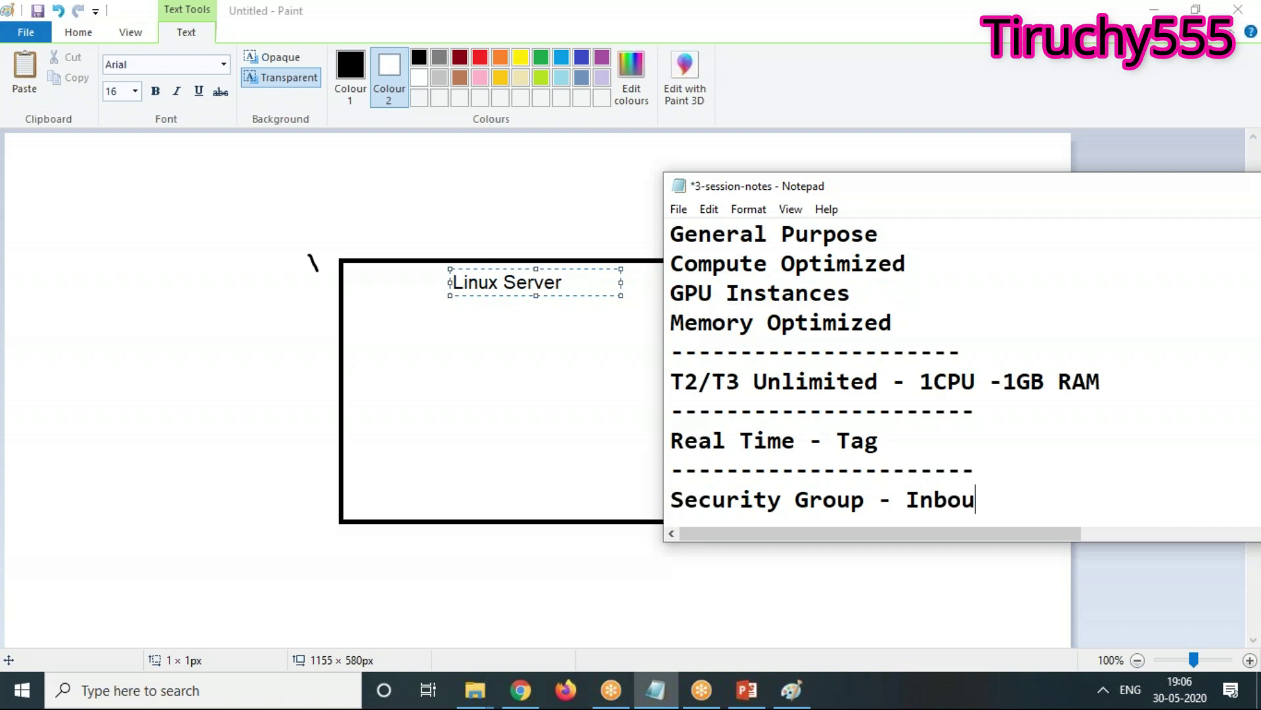
{"action": "key", "text": "BackSpace"}
{"action": "key", "text": "BackSpace"}
{"action": "type", "text": "nd"}
{"action": "key", "text": "BackSpace"}
{"action": "type", "text": "/Outbou"}
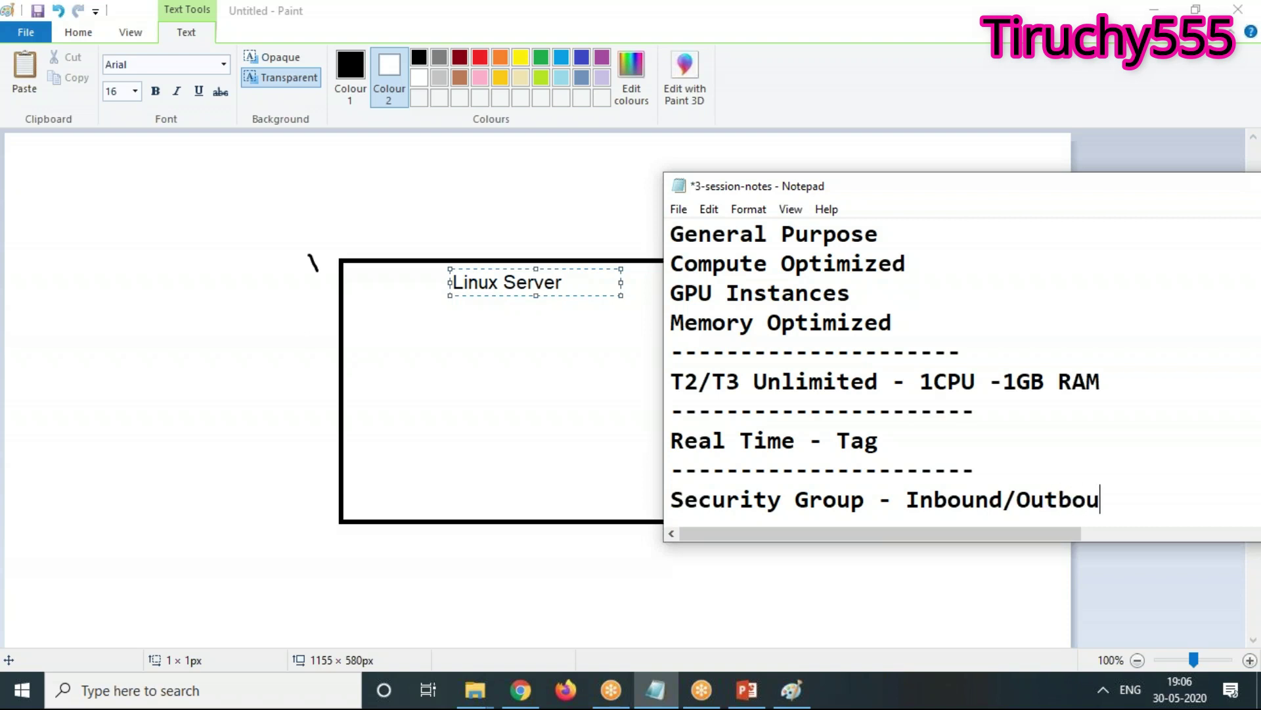
{"action": "type", "text": "nd Access"}
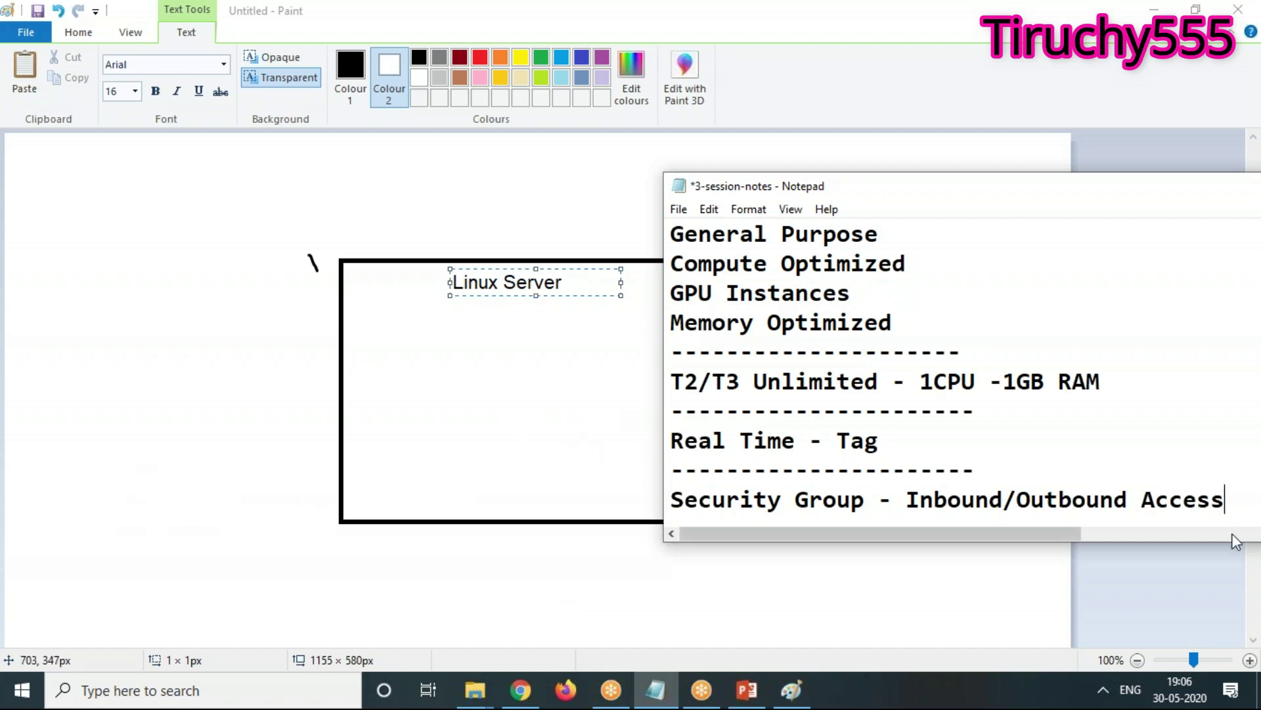
Highlight 'Inbound/Outbound' in the notes, move Notepad aside, and return to the EC2 security group page
{"action": "left_click_drag", "start_coordinate": [909, 499], "coordinate": [1017, 500]}
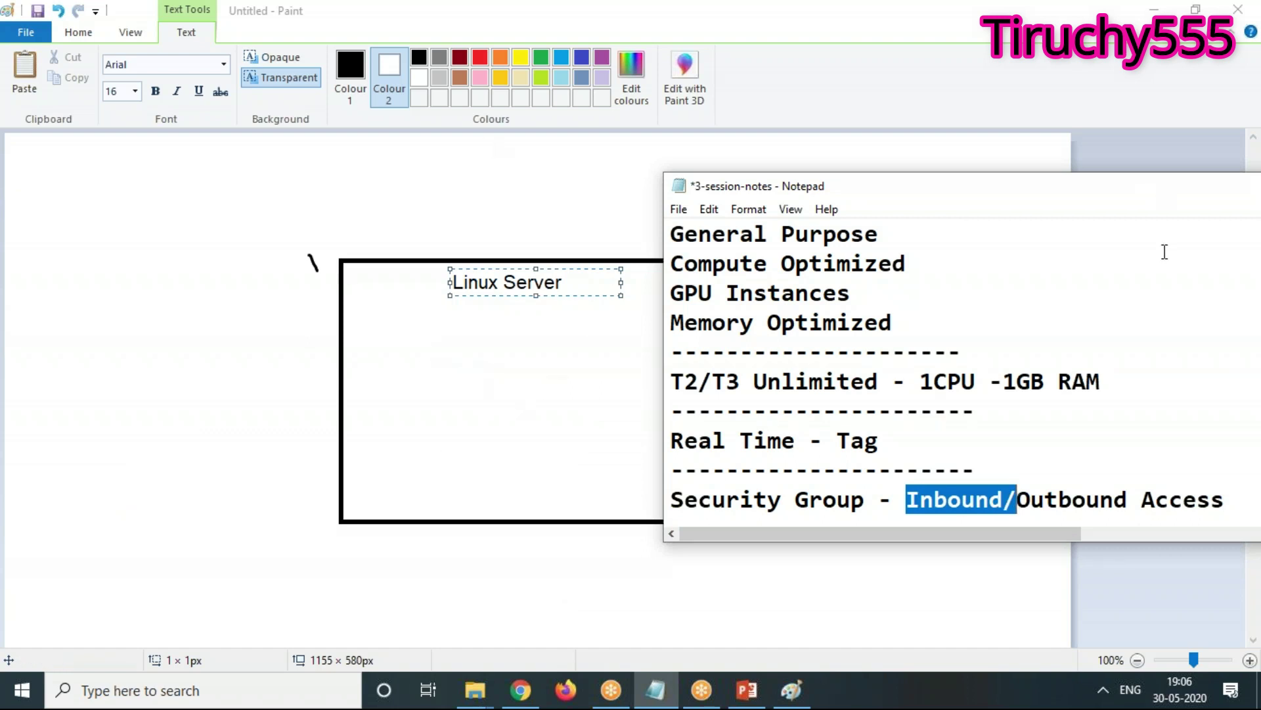
{"action": "left_click_drag", "start_coordinate": [1017, 499], "coordinate": [1129, 499]}
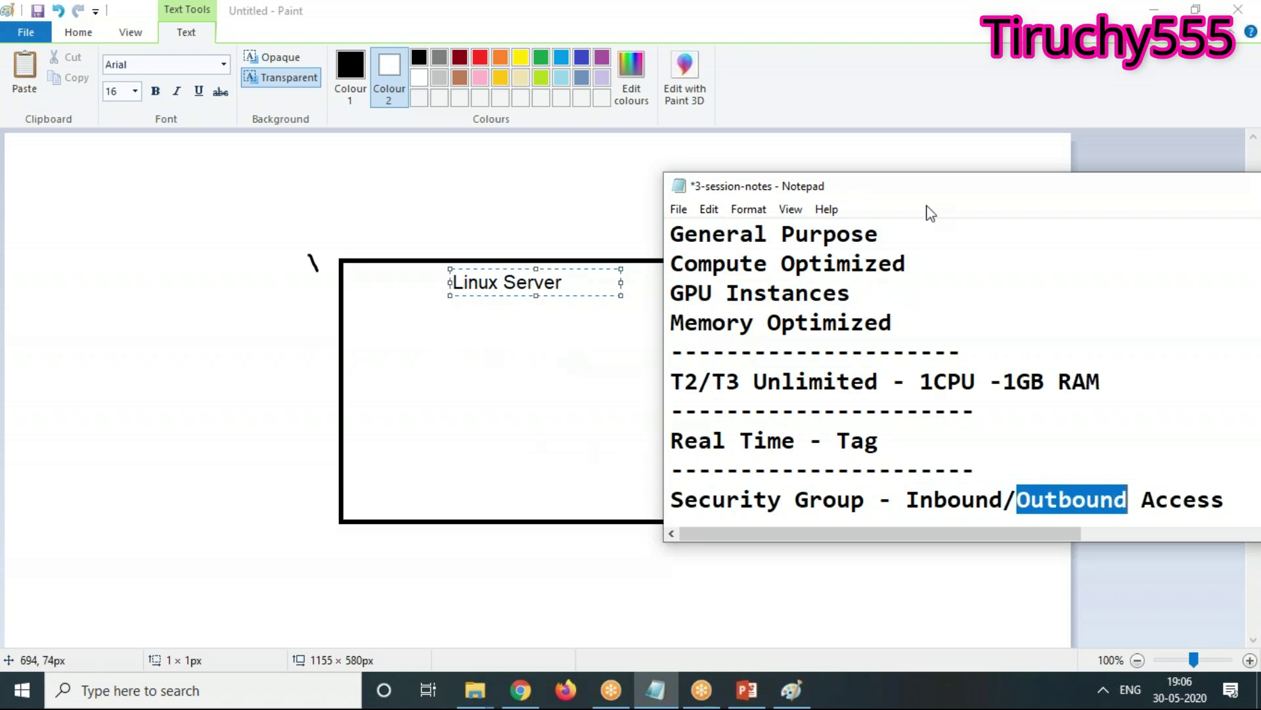
{"action": "left_click_drag", "start_coordinate": [974, 191], "coordinate": [1110, 316]}
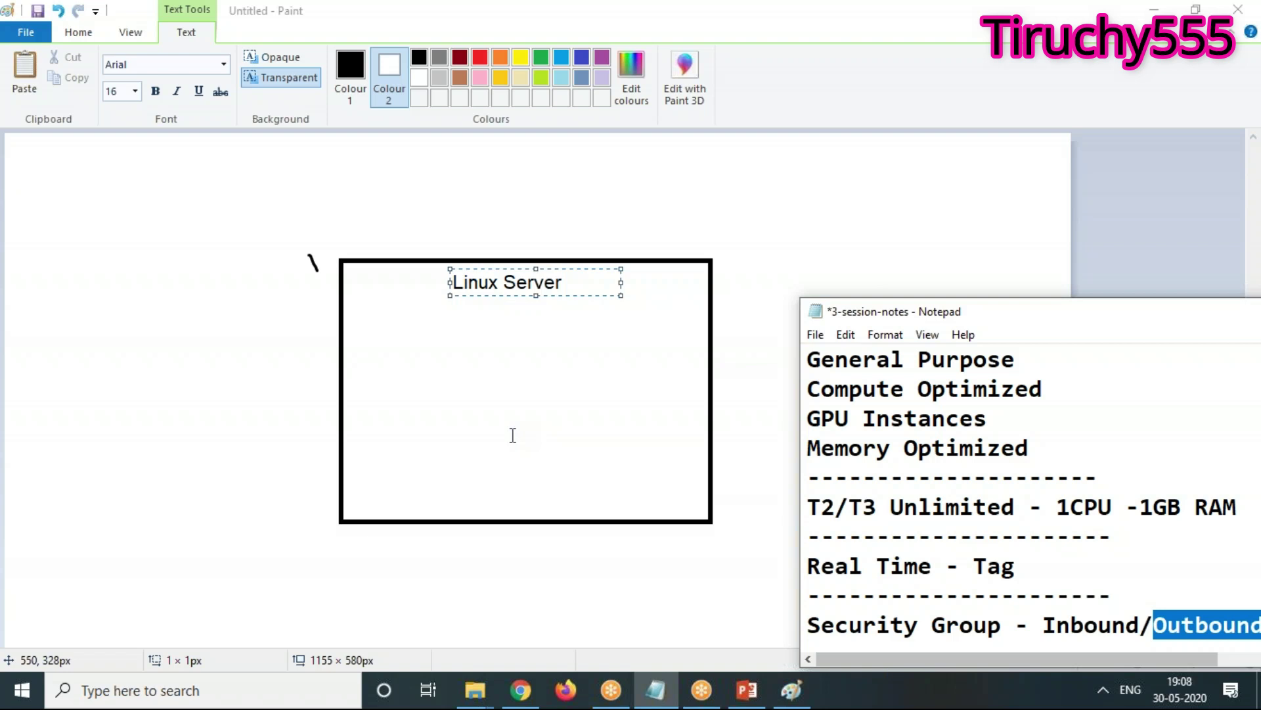
{"action": "left_click", "coordinate": [521, 690]}
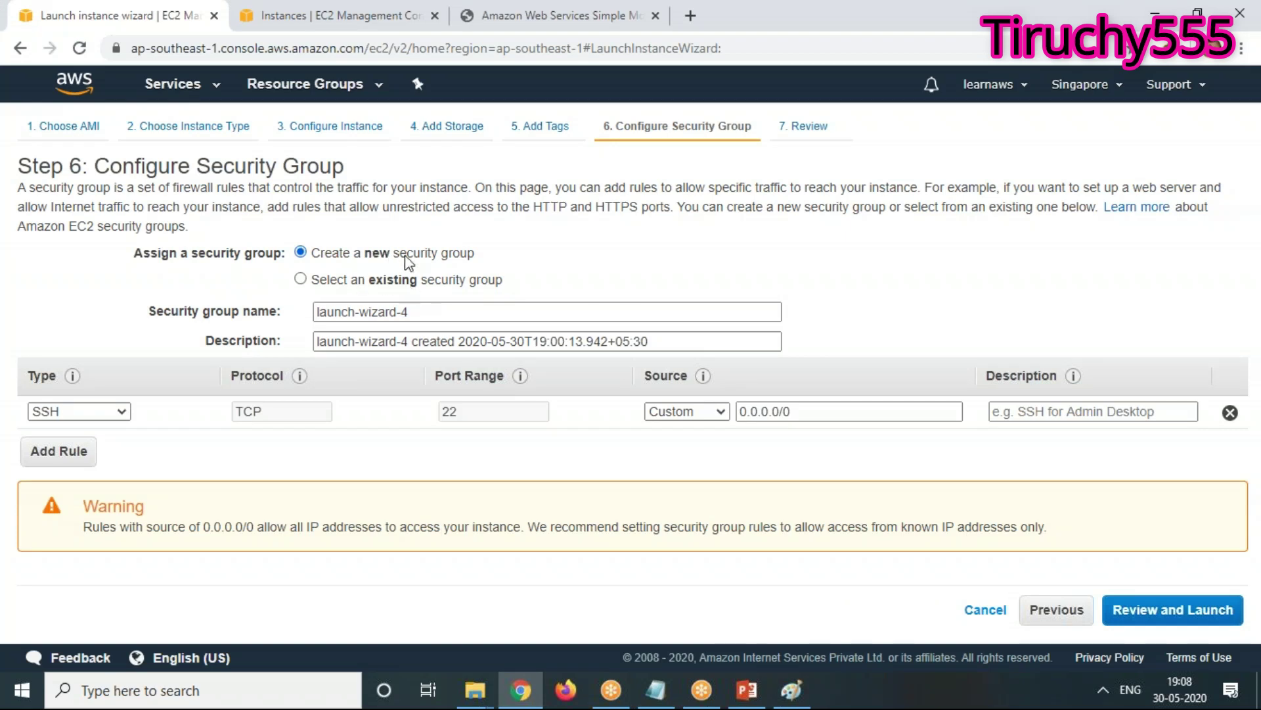
Replace the default group name with aws-free-course-linux and paste that name into the Description field
{"action": "triple_click", "coordinate": [523, 313]}
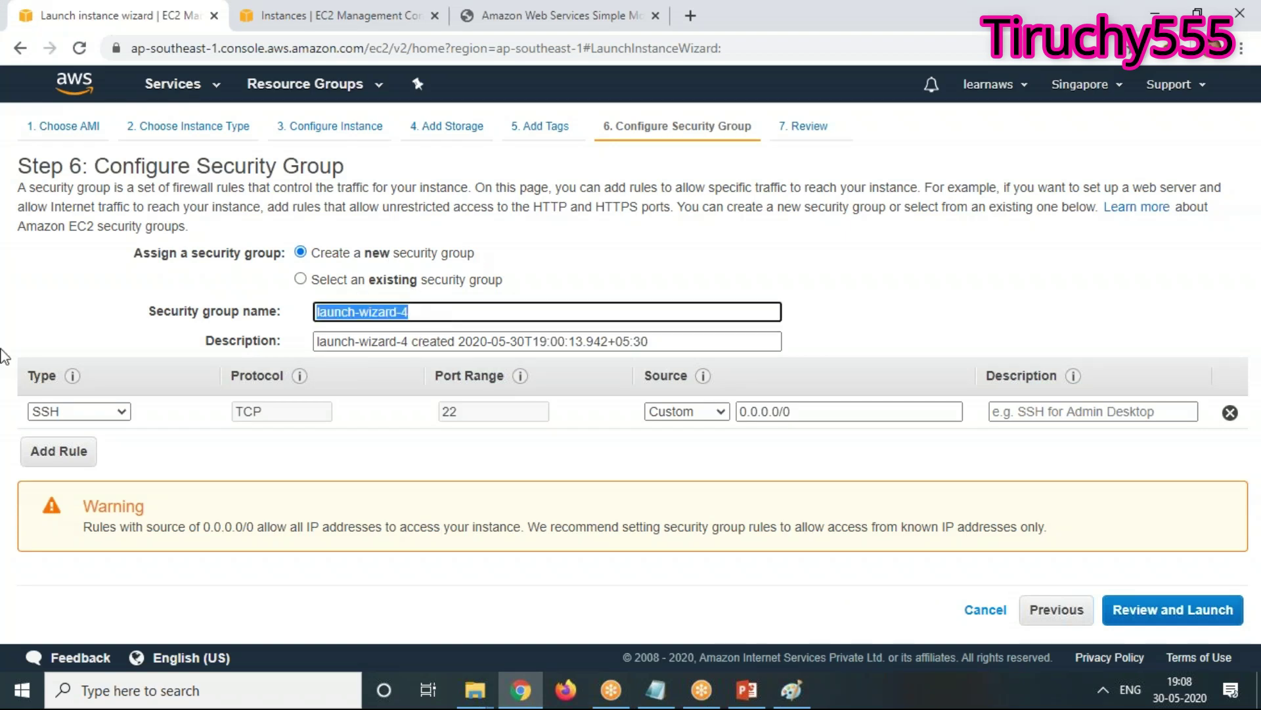
{"action": "type", "text": "aws-free-"}
{"action": "type", "text": "course-linu"}
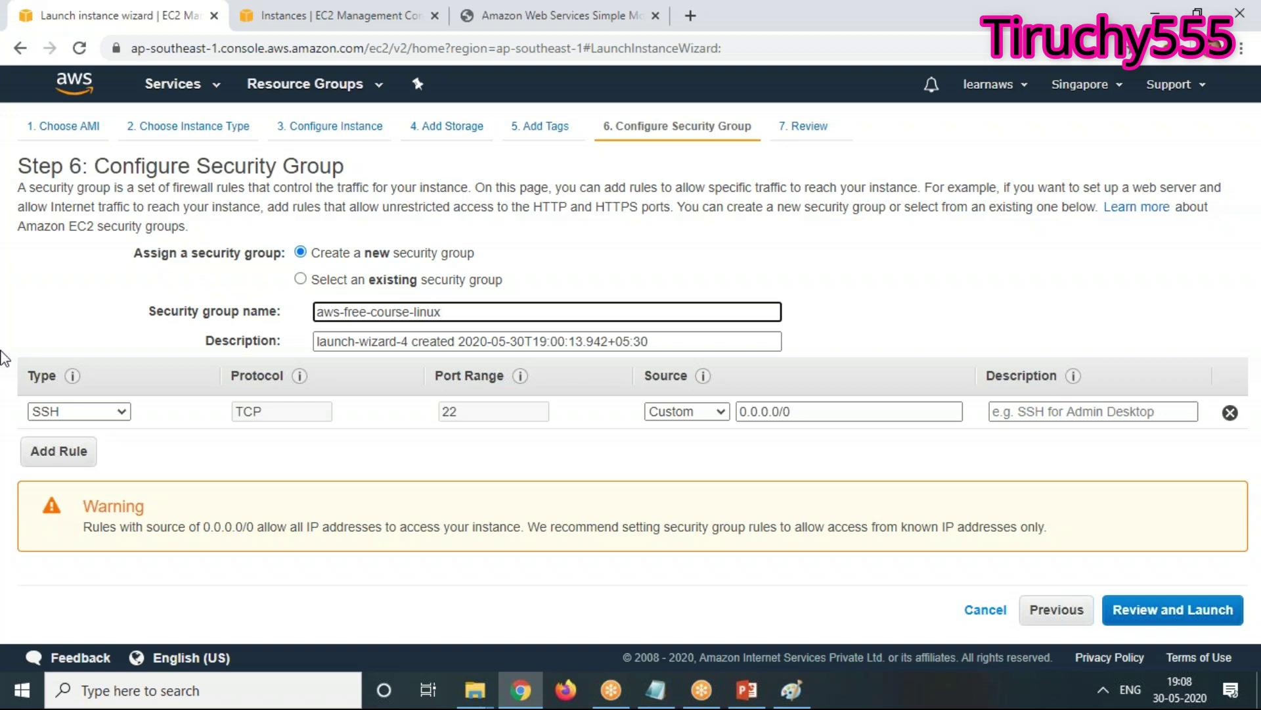
{"action": "type", "text": "x"}
{"action": "triple_click", "coordinate": [454, 314]}
{"action": "key", "text": "ctrl+c"}
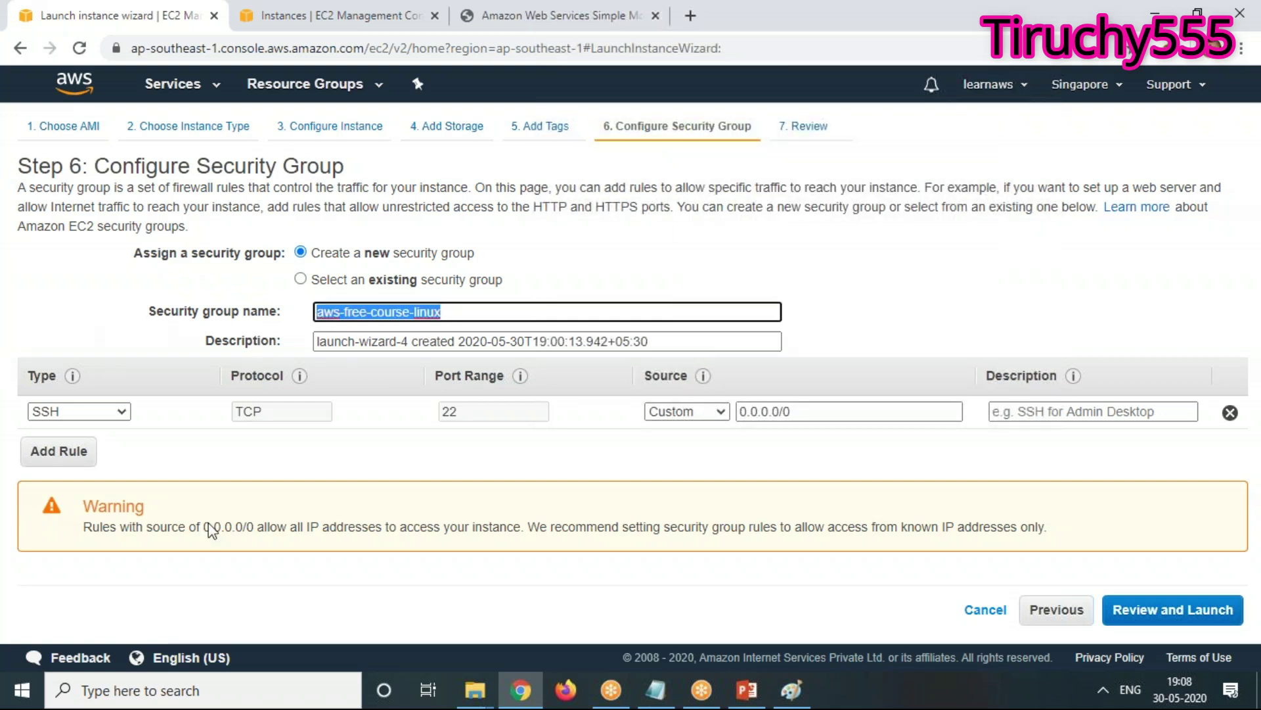
{"action": "left_click_drag", "start_coordinate": [662, 341], "coordinate": [1, 341]}
{"action": "key", "text": "ctrl+v"}
{"action": "mouse_move", "coordinate": [791, 691]}
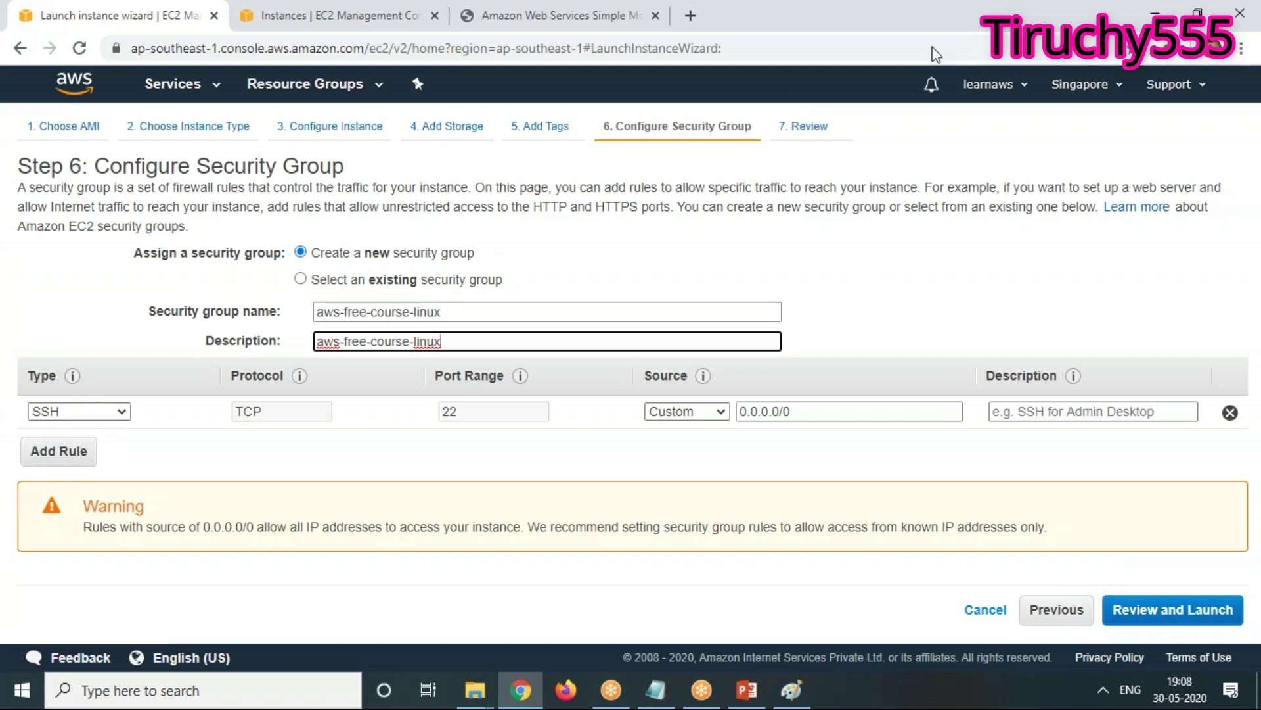
{"action": "left_click", "coordinate": [971, 31]}
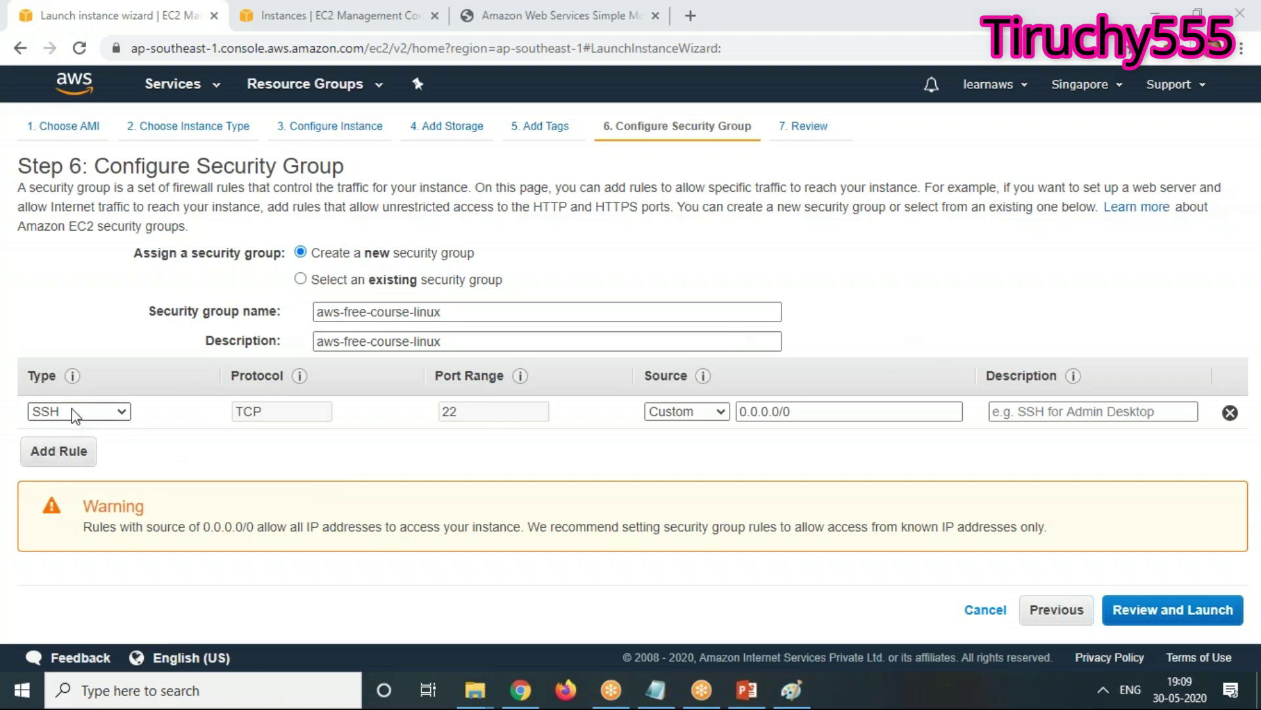
Add a second inbound rule of type HTTP on port 80
{"action": "left_click", "coordinate": [346, 338]}
{"action": "left_click", "coordinate": [43, 449]}
{"action": "left_click", "coordinate": [88, 451]}
{"action": "scroll", "coordinate": [60, 361], "scroll_direction": "down", "scroll_amount": 1}
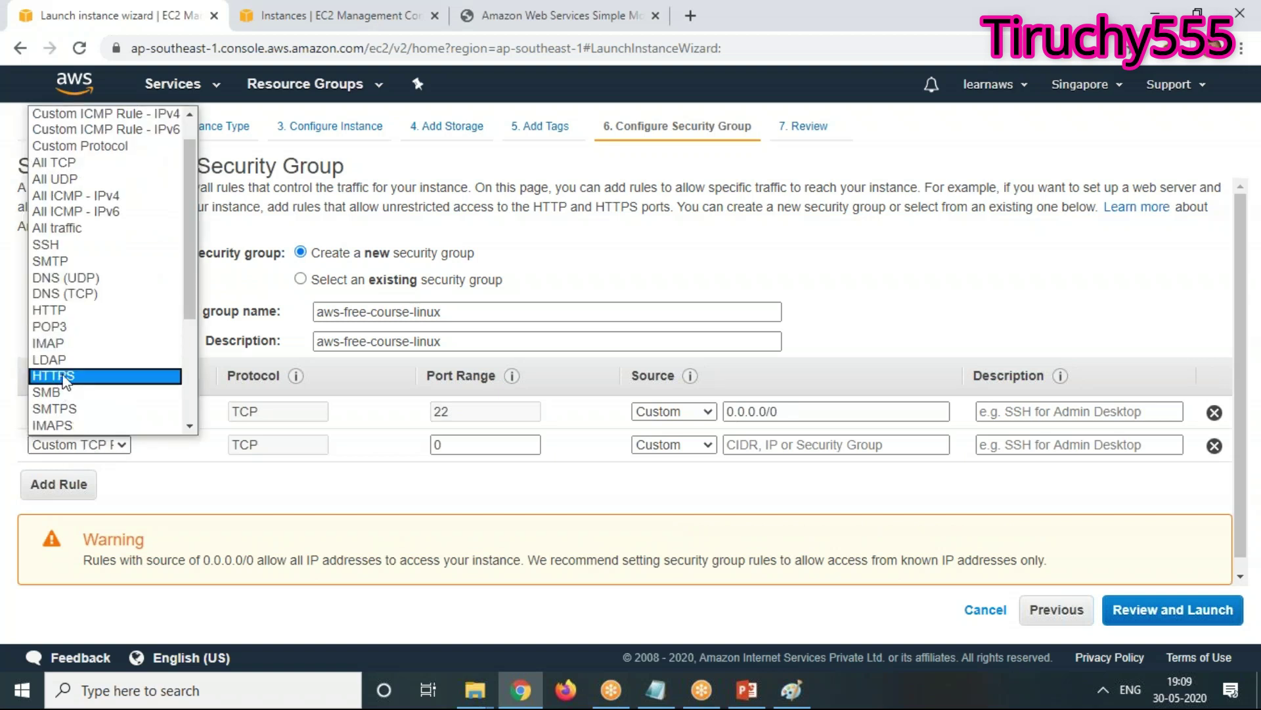
{"action": "left_click", "coordinate": [70, 308]}
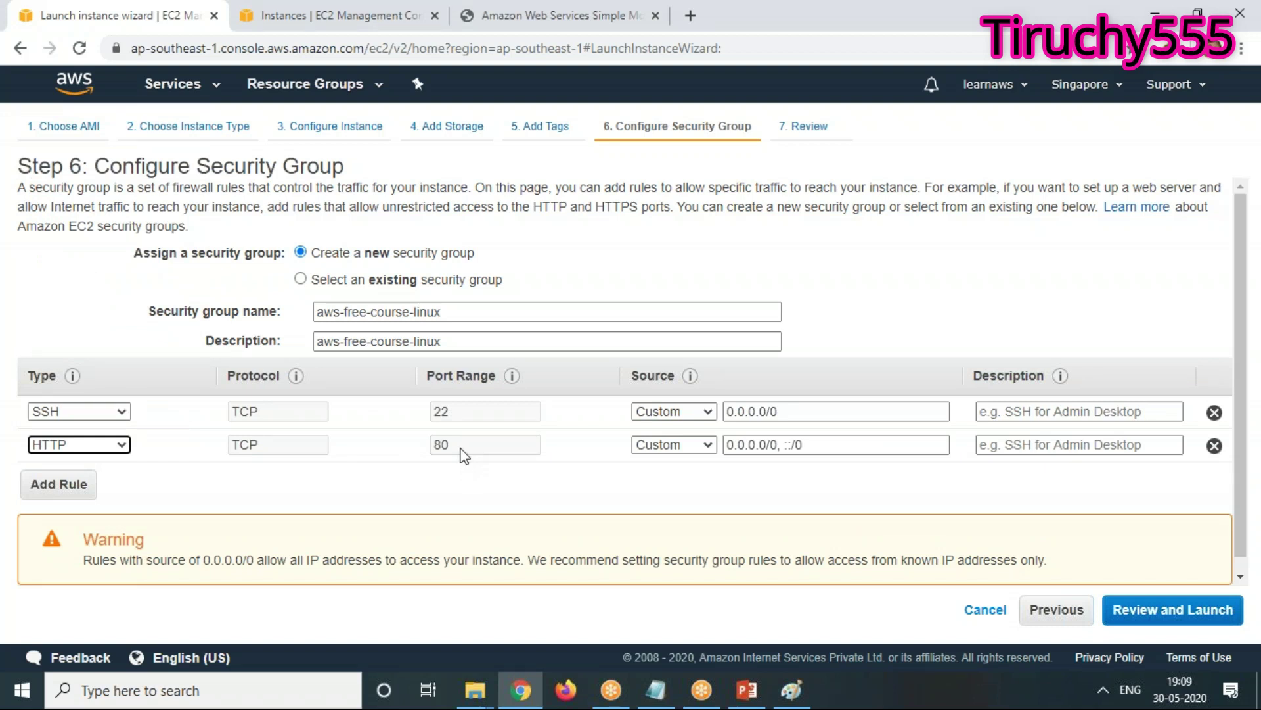
Set the SSH rule's source to My IP and copy the resulting /32 address
{"action": "left_click", "coordinate": [695, 414]}
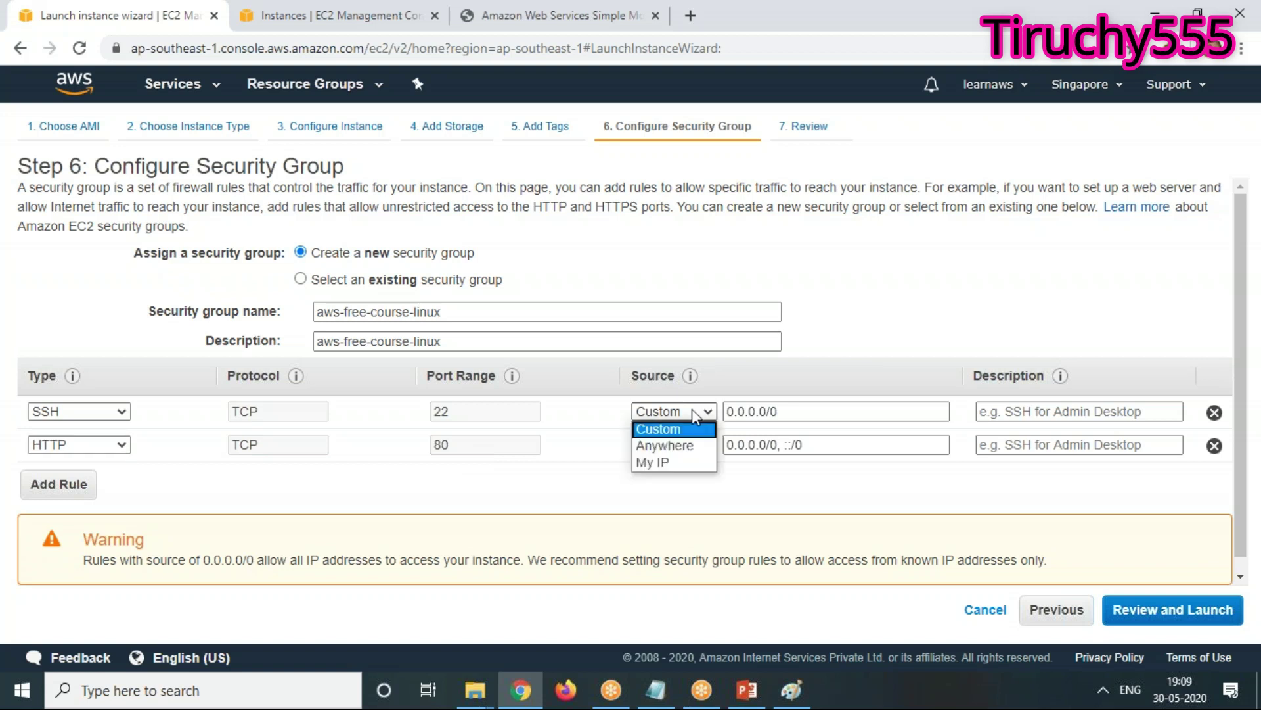
{"action": "left_click", "coordinate": [682, 461]}
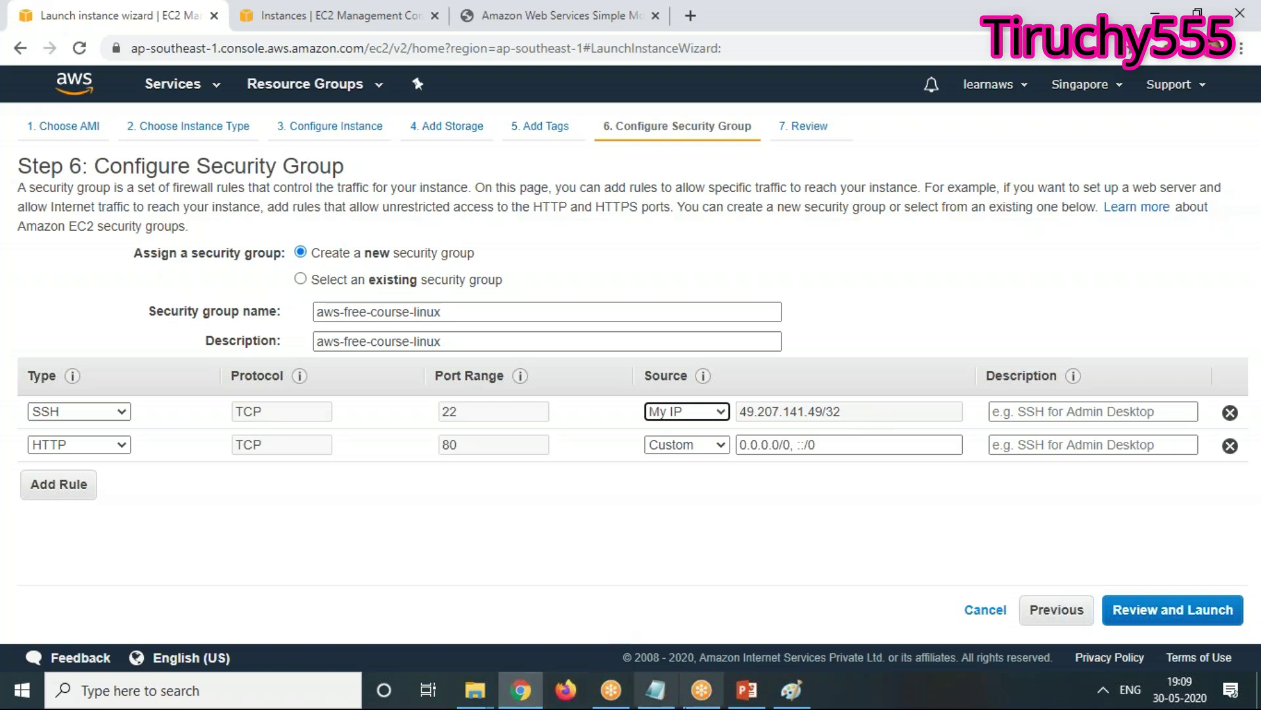
{"action": "mouse_move", "coordinate": [656, 689]}
{"action": "left_click", "coordinate": [864, 412]}
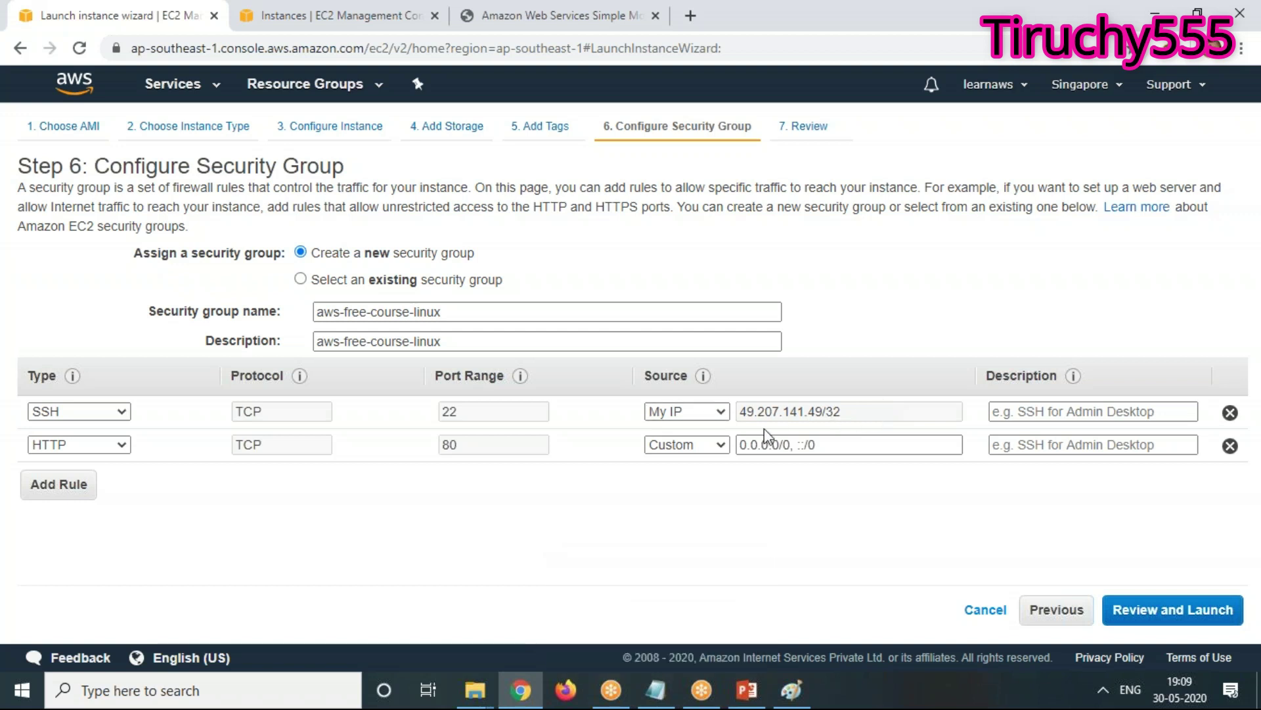
{"action": "left_click", "coordinate": [747, 414], "text": "shift"}
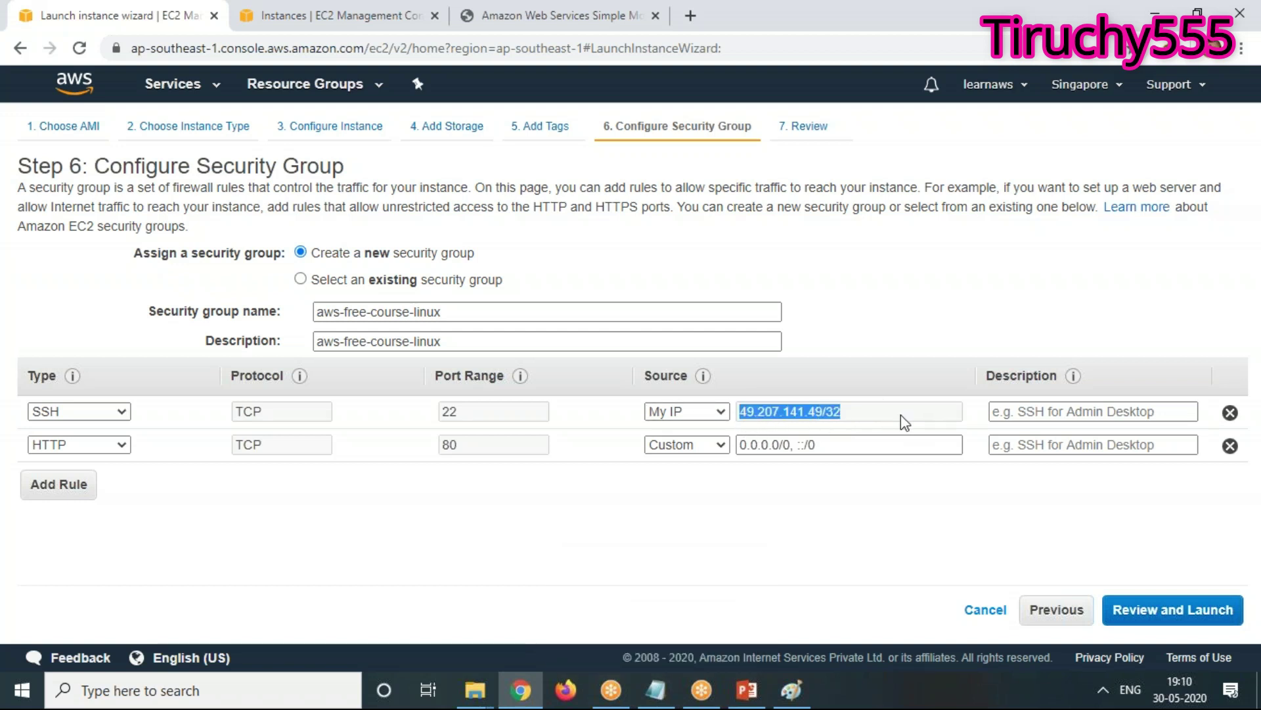
{"action": "left_click", "coordinate": [656, 689]}
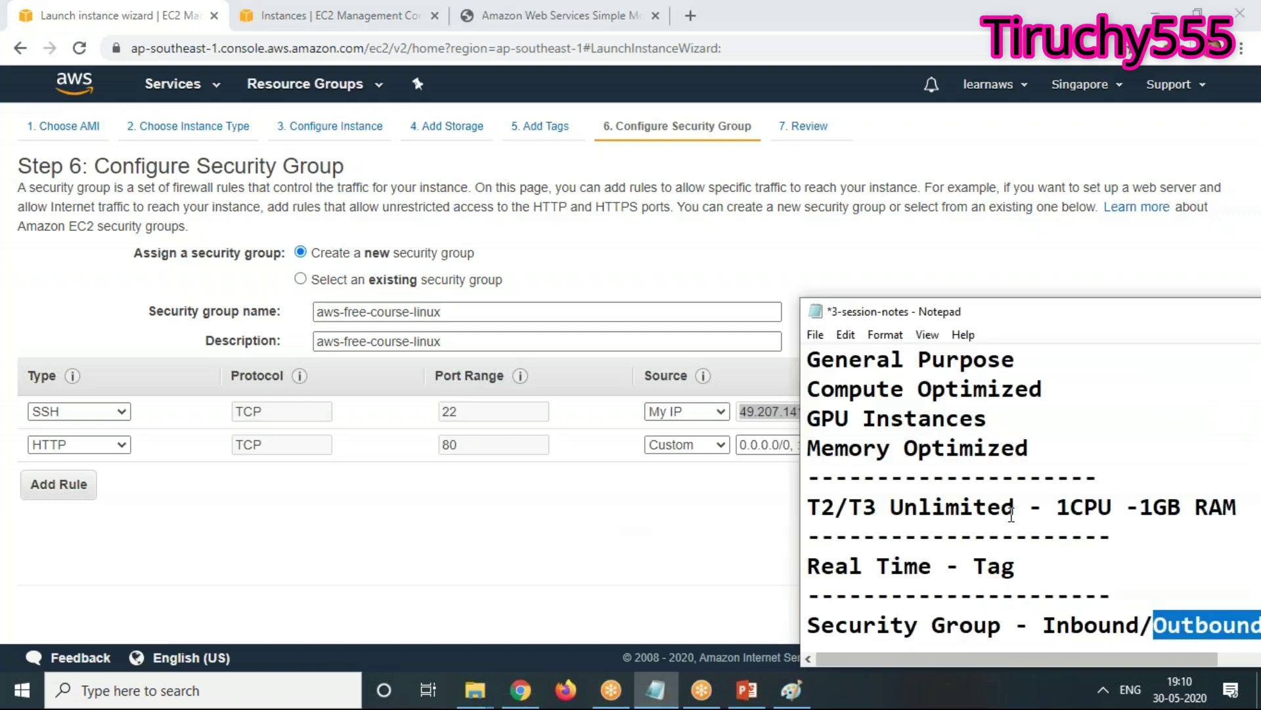
Enlarge the notes window and paste the copied /32 IP, labelled '- single machine', under the security group line
{"action": "left_click_drag", "start_coordinate": [1012, 321], "coordinate": [690, 95]}
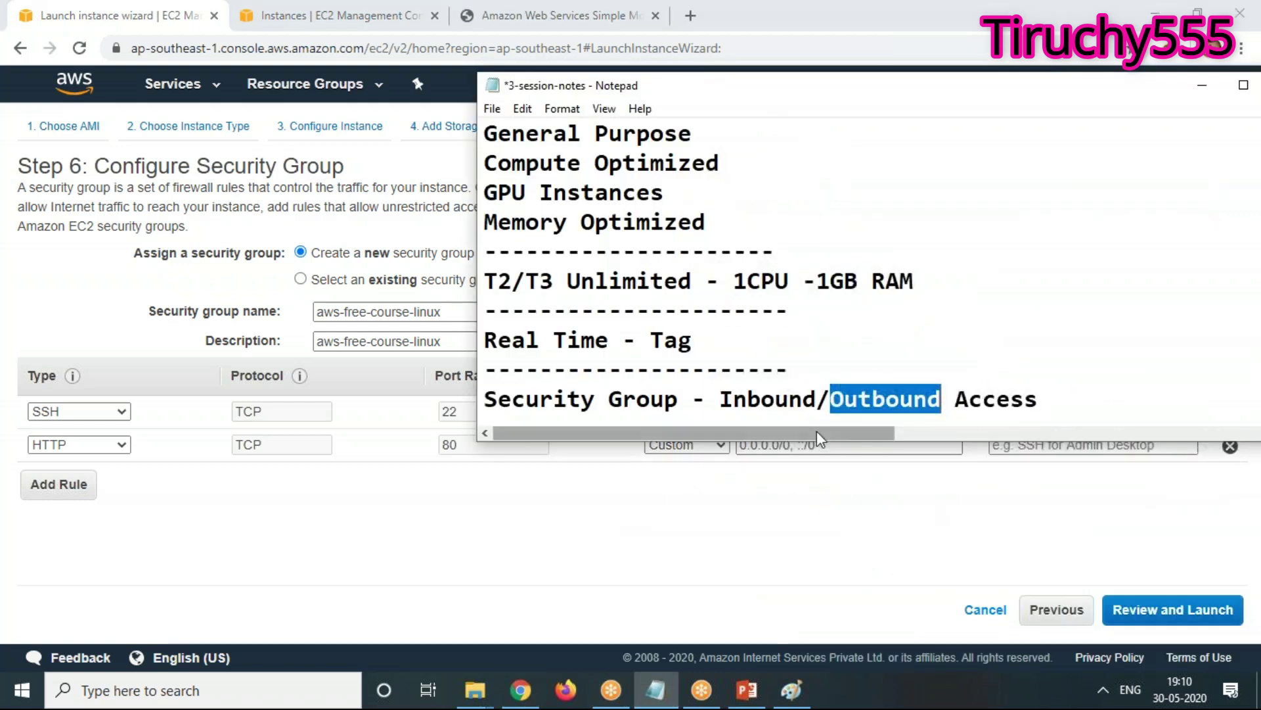
{"action": "left_click_drag", "start_coordinate": [831, 440], "coordinate": [830, 575]}
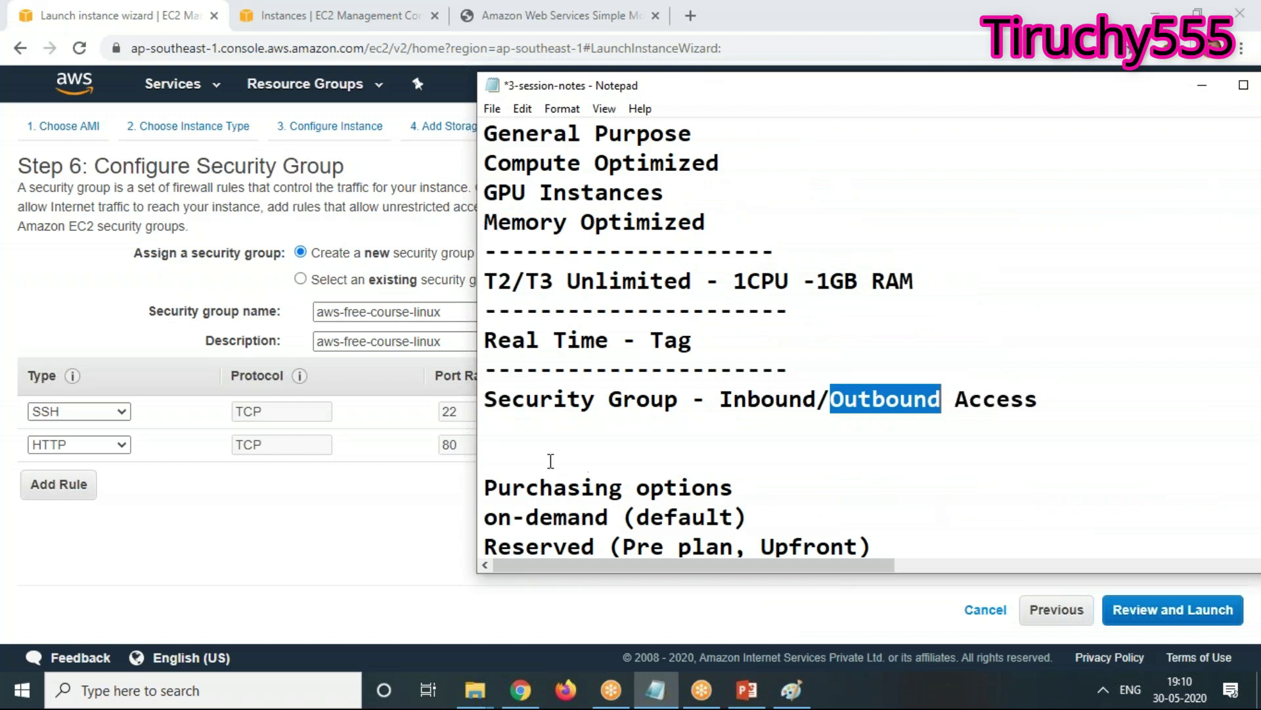
{"action": "left_click", "coordinate": [537, 439]}
{"action": "type", "text": "49.207.141.49/32"}
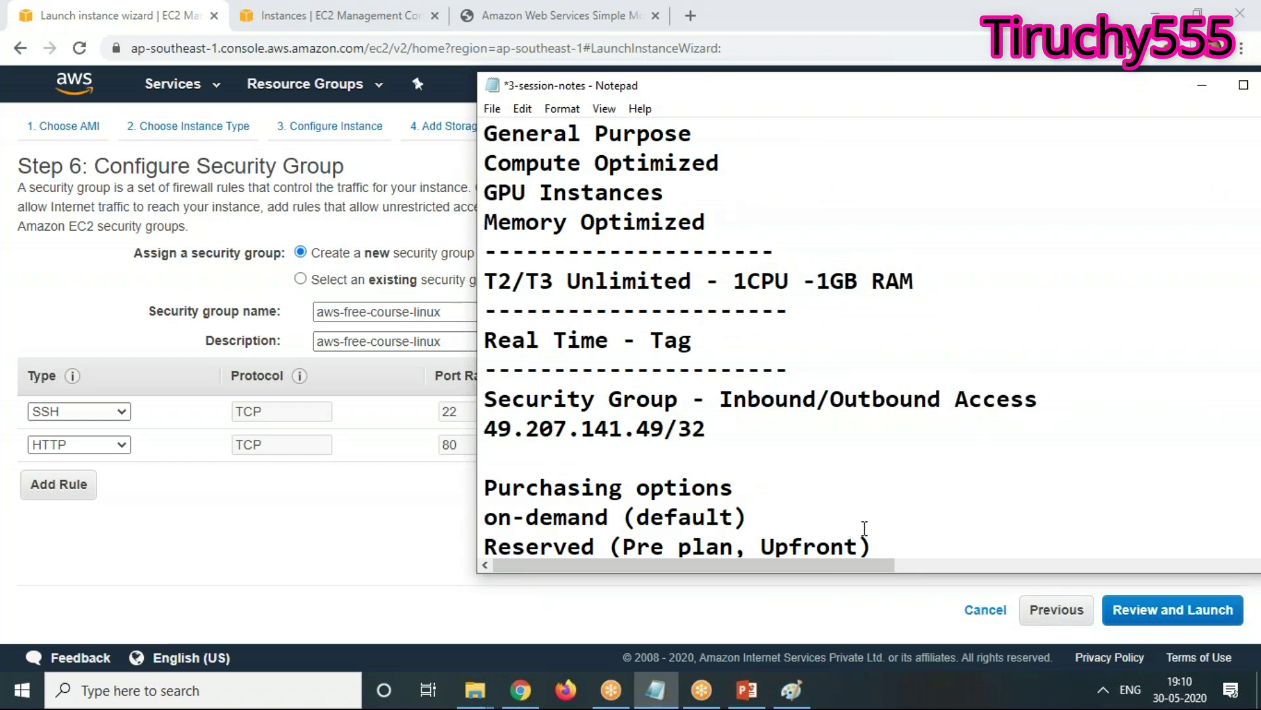
{"action": "type", "text": "- single machine"}
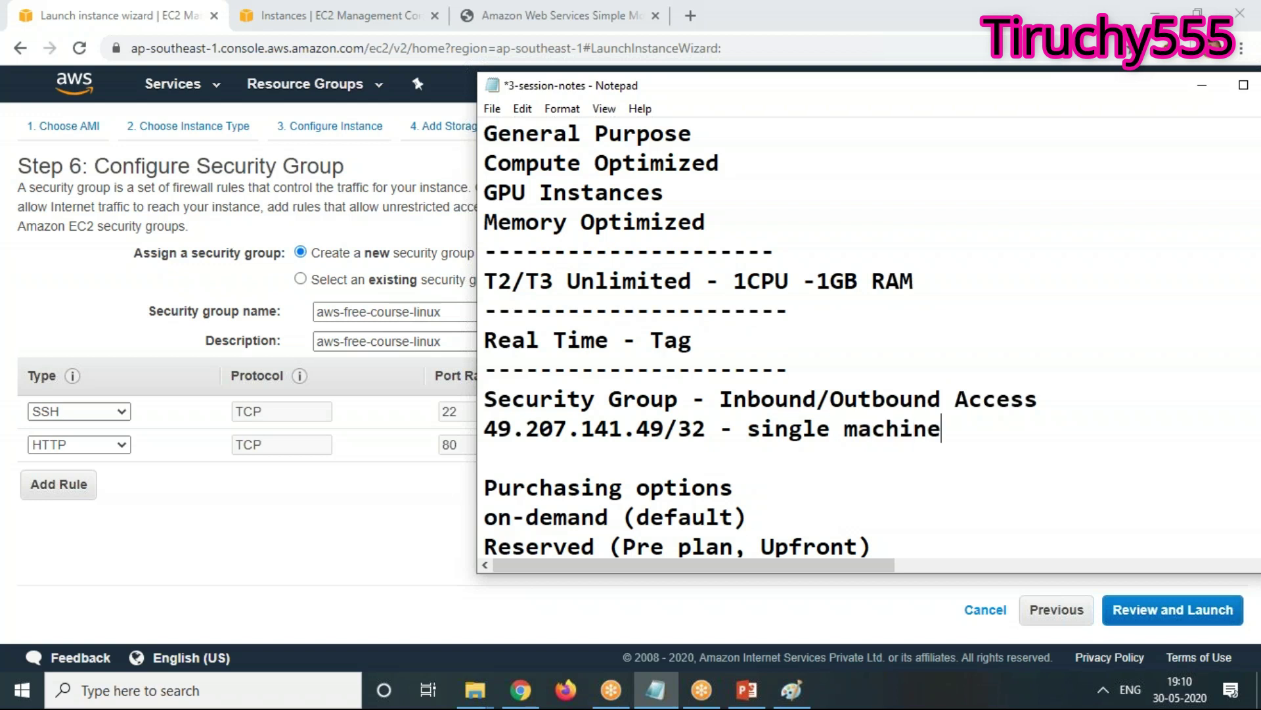
{"action": "key", "text": "Return"}
Add a second line with an edited copy of the address ending in /24
{"action": "type", "text": "49.207.141.49/32"}
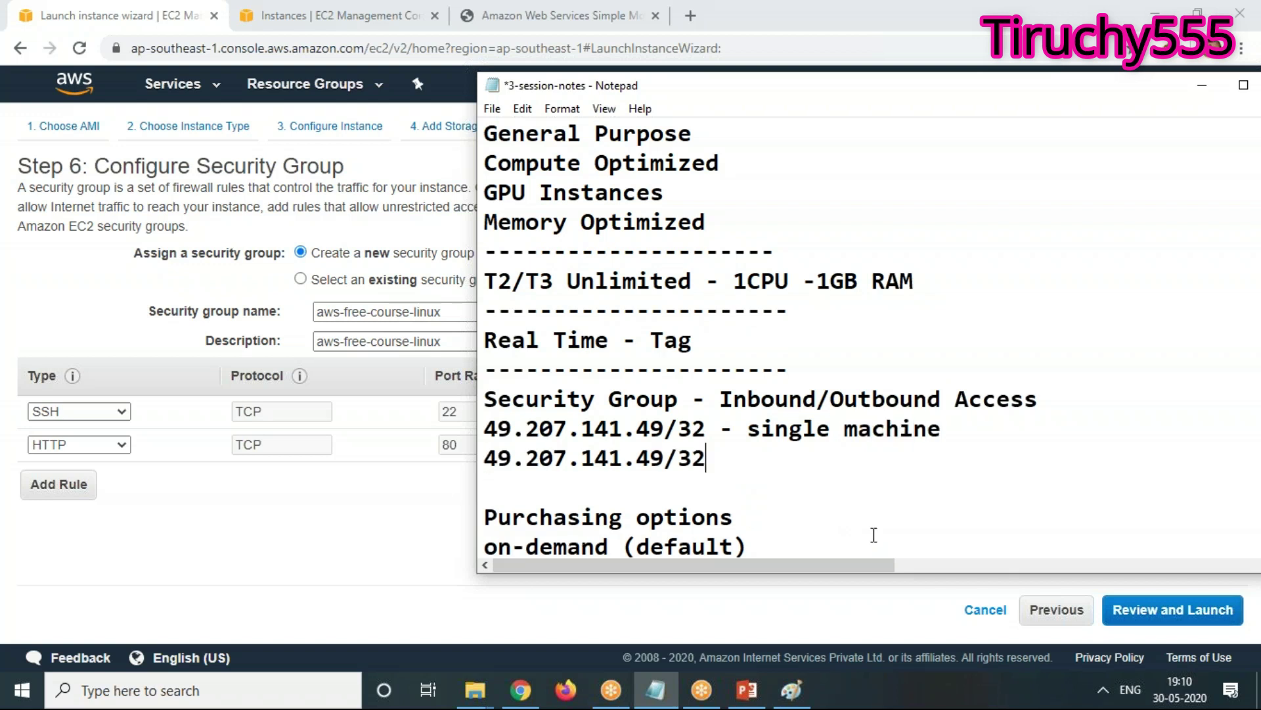
{"action": "key", "text": "Left"}
{"action": "key", "text": "Left"}
{"action": "key", "text": "Left"}
{"action": "key", "text": "Left"}
{"action": "key", "text": "Left"}
{"action": "key", "text": "Left"}
{"action": "key", "text": "BackSpace"}
{"action": "key", "text": "Right"}
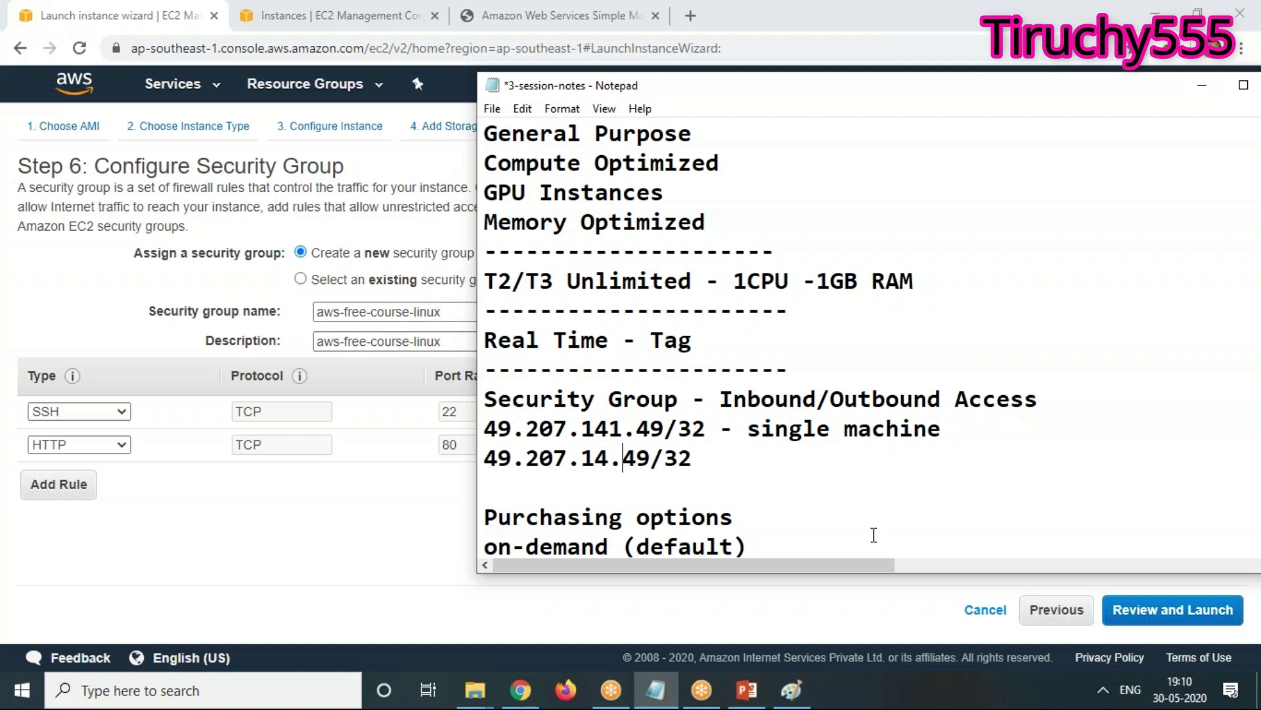
{"action": "type", "text": "2"}
{"action": "key", "text": "Delete"}
{"action": "type", "text": "24"}
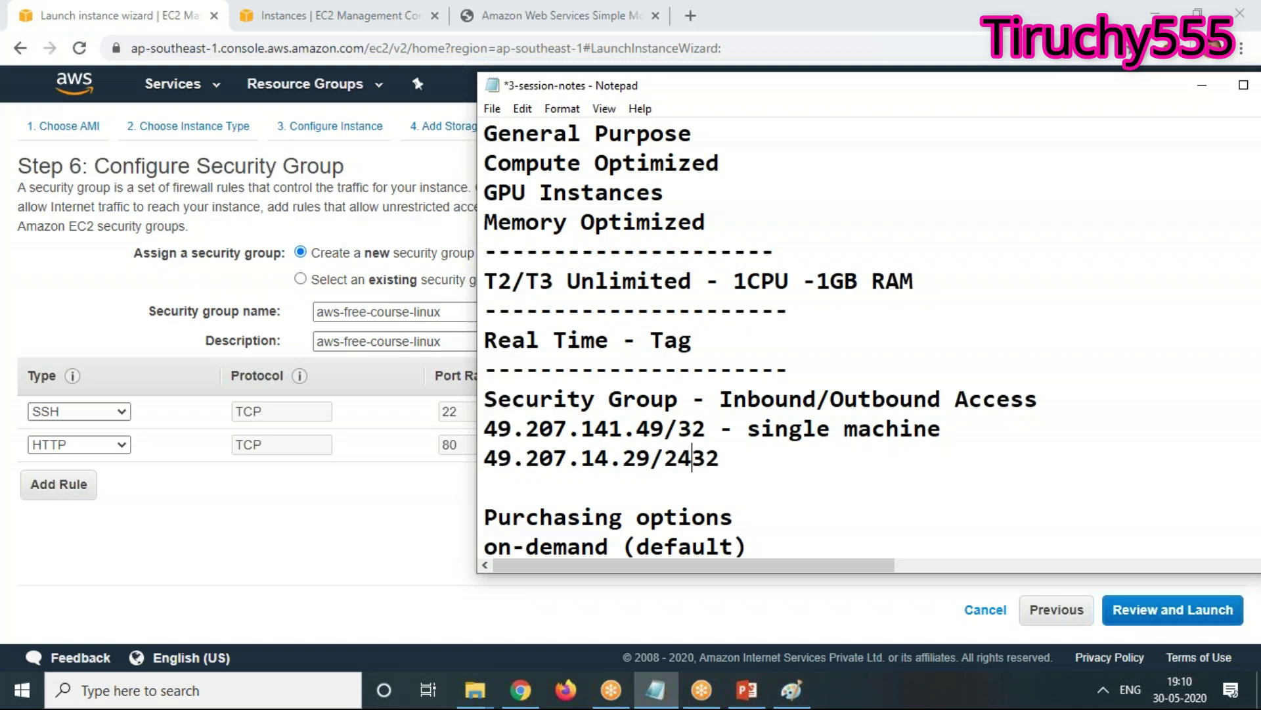
{"action": "key", "text": "Delete"}
{"action": "key", "text": "Delete"}
{"action": "type", "text": "-"}
{"action": "key", "text": "Return"}
Add a third edited copy of the address with a /16 prefix
{"action": "type", "text": "49.207.141.49/32"}
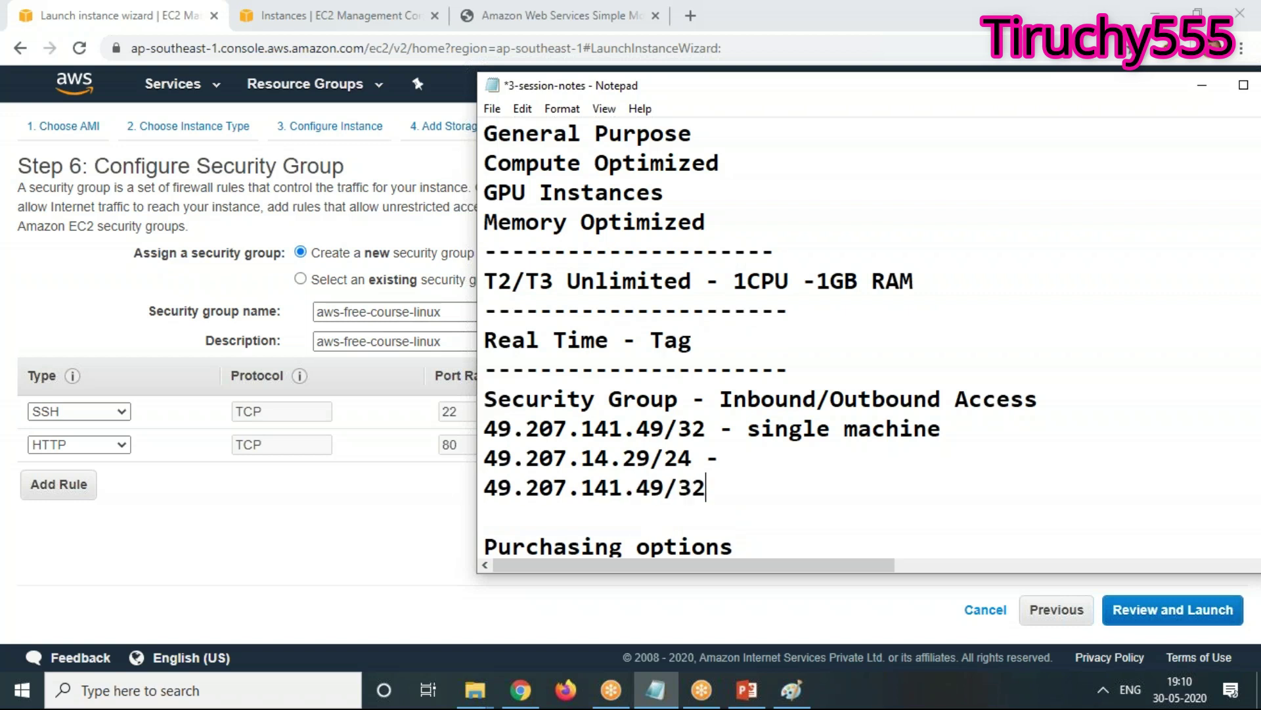
{"action": "key", "text": "Left"}
{"action": "key", "text": "Left"}
{"action": "key", "text": "Left"}
{"action": "key", "text": "Left"}
{"action": "key", "text": "Left"}
{"action": "key", "text": "Left"}
{"action": "key", "text": "BackSpace"}
{"action": "key", "text": "BackSpace"}
{"action": "key", "text": "Right"}
{"action": "key", "text": "Right"}
{"action": "key", "text": "Right"}
{"action": "key", "text": "Right"}
{"action": "key", "text": "Right"}
{"action": "key", "text": "Right"}
{"action": "key", "text": "BackSpace"}
{"action": "type", "text": "16"}
{"action": "key", "text": "Delete"}
Add a fourth variant of the address with an /8 prefix
{"action": "left_click", "coordinate": [485, 516]}
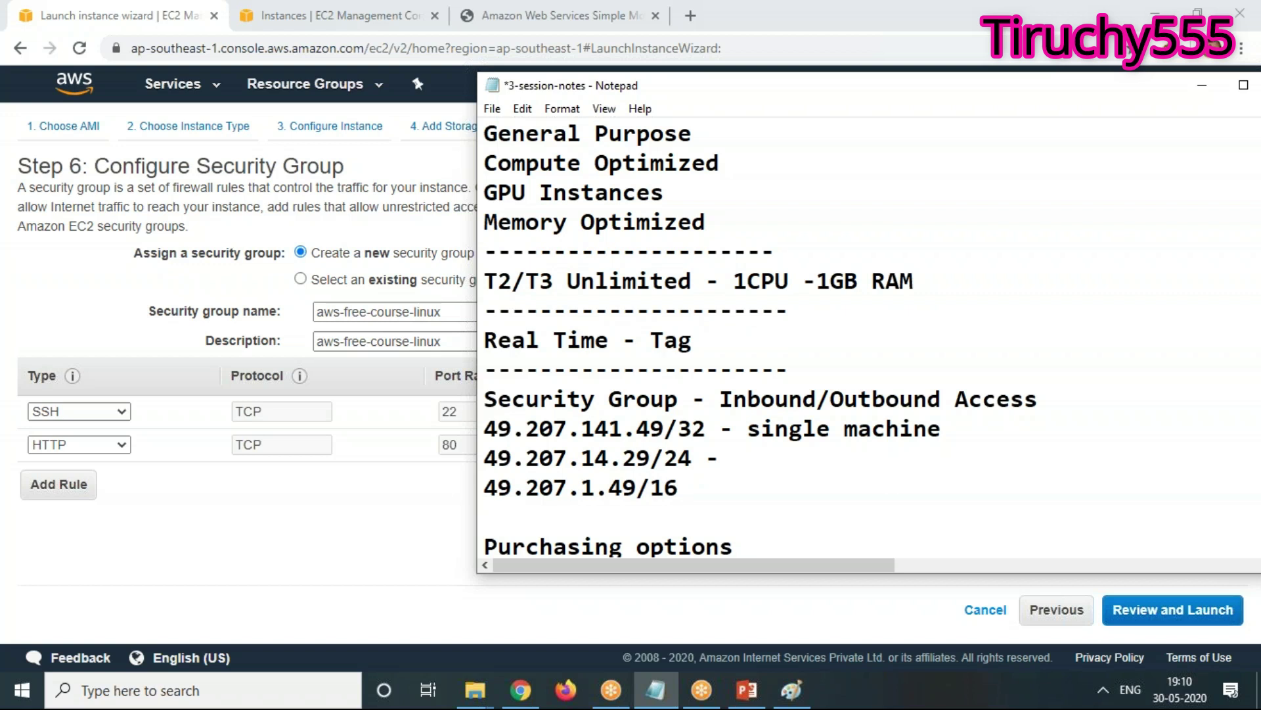
{"action": "key", "text": "ctrl+v"}
{"action": "key", "text": "ctrl+v"}
{"action": "key", "text": "BackSpace"}
{"action": "key", "text": "BackSpace"}
{"action": "key", "text": "BackSpace"}
{"action": "key", "text": "BackSpace"}
{"action": "key", "text": "BackSpace"}
{"action": "key", "text": "BackSpace"}
{"action": "key", "text": "BackSpace"}
{"action": "key", "text": "BackSpace"}
{"action": "key", "text": "BackSpace"}
{"action": "key", "text": "BackSpace"}
{"action": "key", "text": "BackSpace"}
{"action": "key", "text": "BackSpace"}
{"action": "key", "text": "BackSpace"}
{"action": "key", "text": "BackSpace"}
{"action": "key", "text": "BackSpace"}
{"action": "key", "text": "BackSpace"}
{"action": "key", "text": "BackSpace"}
{"action": "key", "text": "BackSpace"}
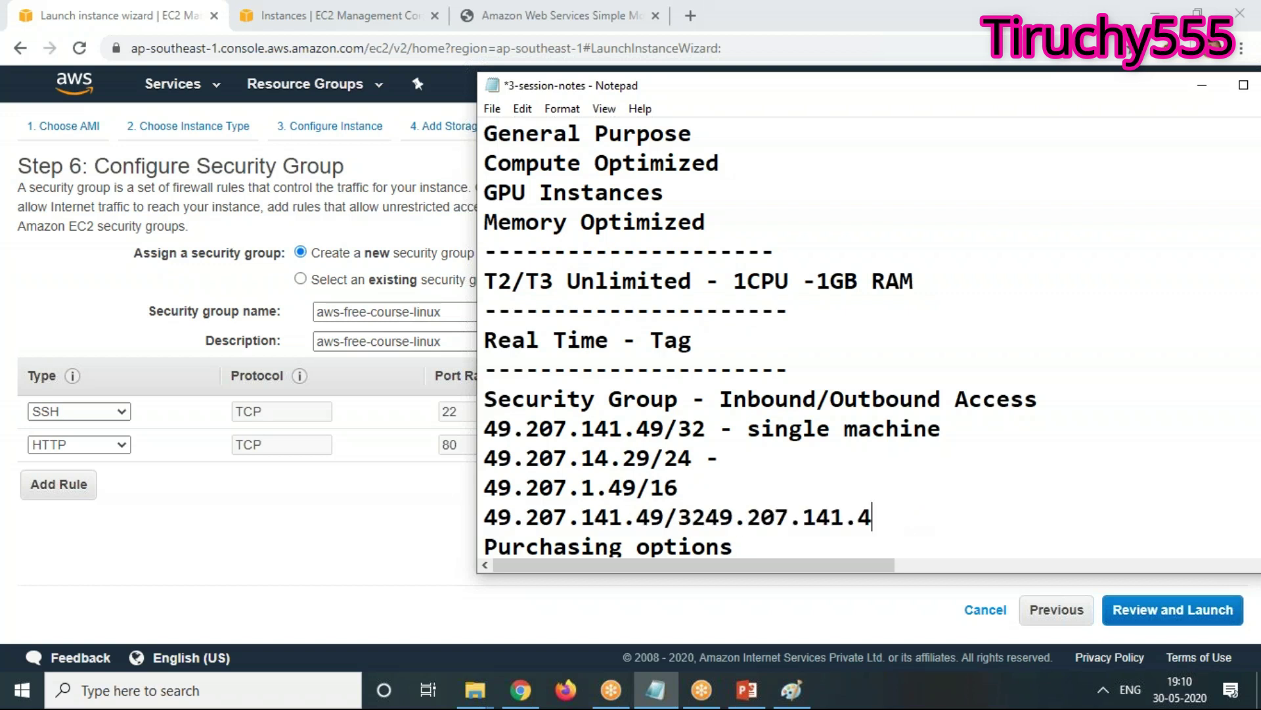
{"action": "key", "text": "BackSpace"}
{"action": "key", "text": "Left"}
{"action": "key", "text": "Left"}
{"action": "key", "text": "Left"}
{"action": "key", "text": "Left"}
{"action": "key", "text": "Left"}
{"action": "key", "text": "Left"}
{"action": "key", "text": "Left"}
{"action": "key", "text": "BackSpace"}
{"action": "key", "text": "BackSpace"}
{"action": "key", "text": "Right"}
{"action": "key", "text": "Right"}
{"action": "key", "text": "Right"}
{"action": "key", "text": "Right"}
{"action": "key", "text": "Right"}
{"action": "key", "text": "Right"}
{"action": "key", "text": "Right"}
{"action": "type", "text": "/"}
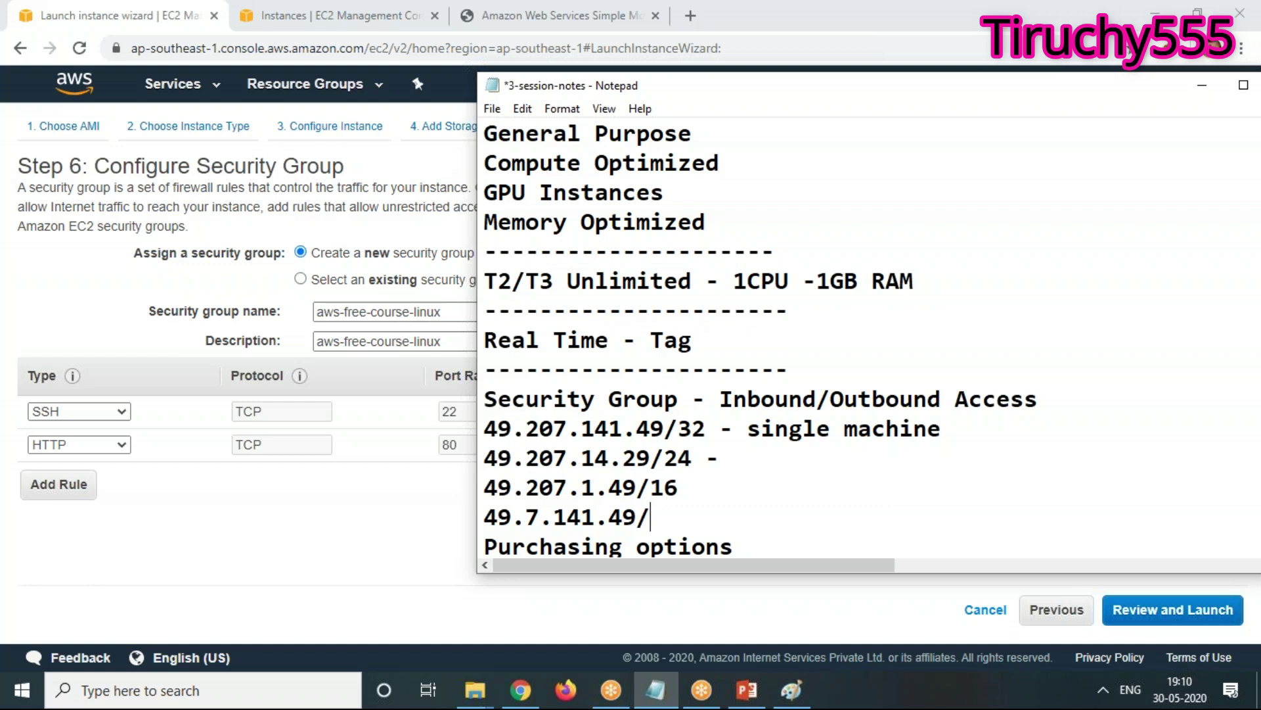
{"action": "type", "text": "8"}
{"action": "key", "text": "Return"}
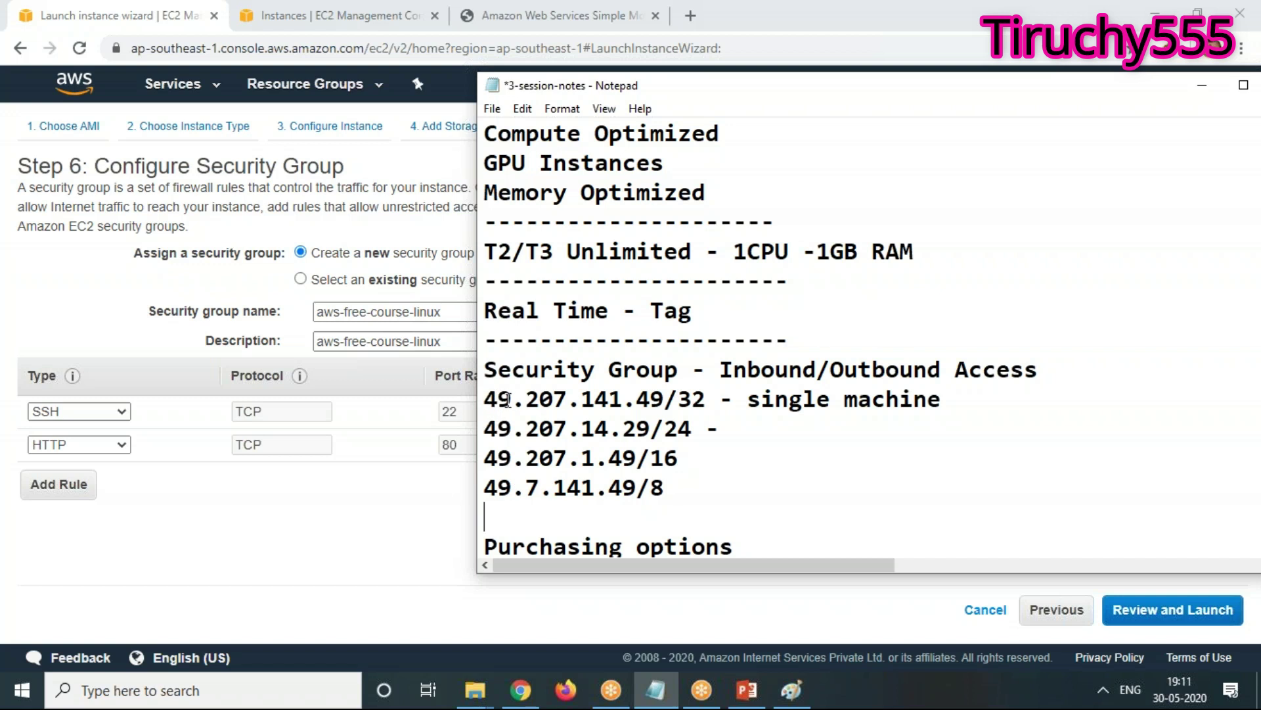
Highlight the /32, /24, /16 and /8 example lines in turn to show their network and host parts
{"action": "left_click_drag", "start_coordinate": [509, 401], "coordinate": [438, 410]}
{"action": "left_click_drag", "start_coordinate": [579, 401], "coordinate": [485, 403]}
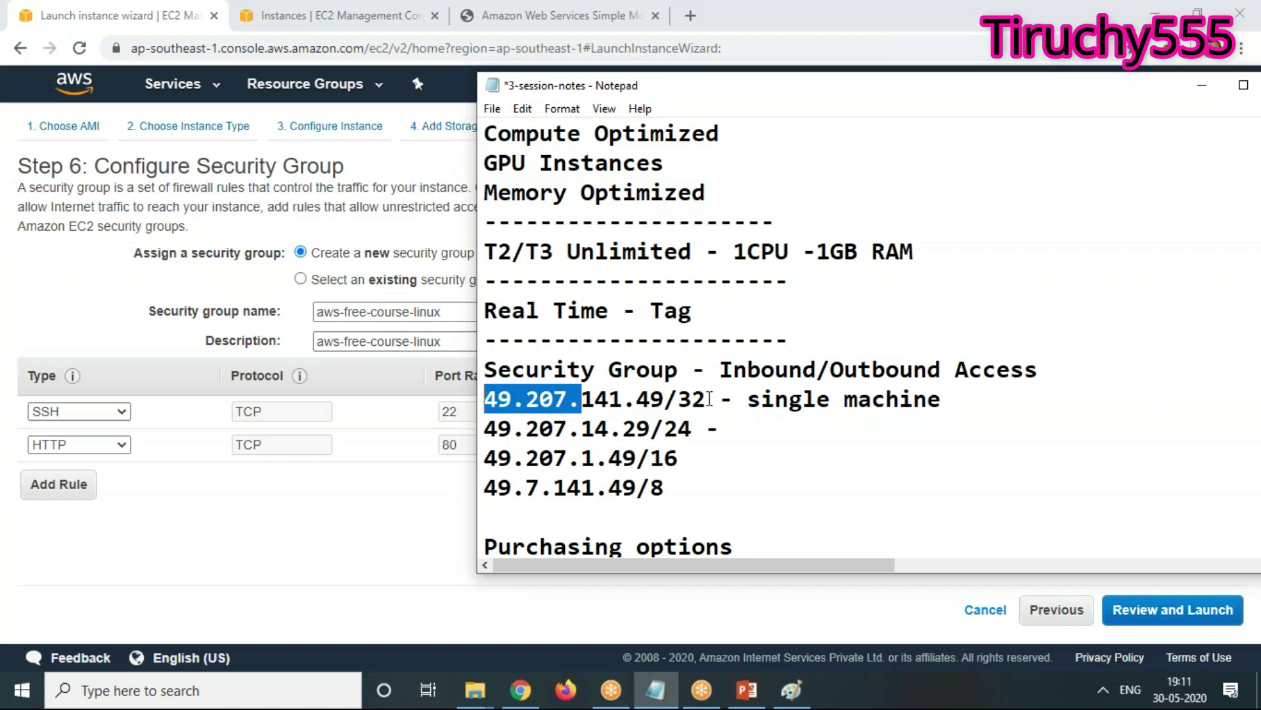
{"action": "left_click_drag", "start_coordinate": [676, 399], "coordinate": [477, 404]}
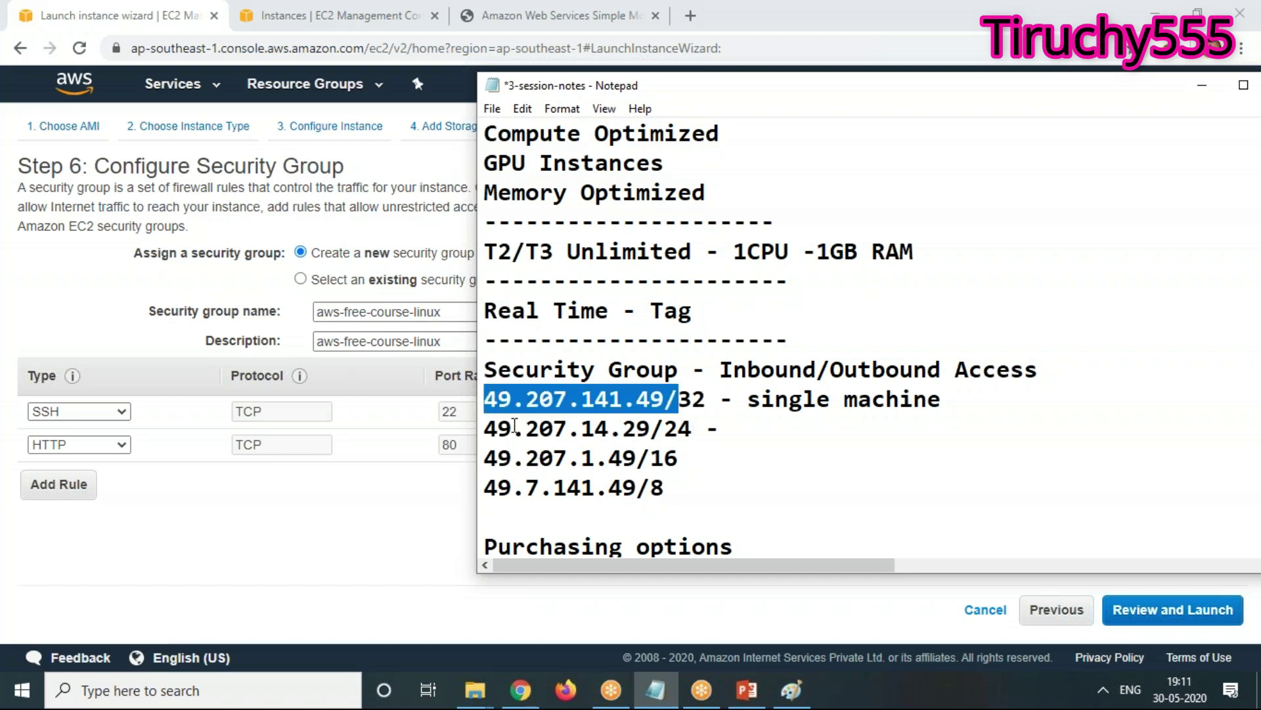
{"action": "left_click_drag", "start_coordinate": [623, 428], "coordinate": [469, 437]}
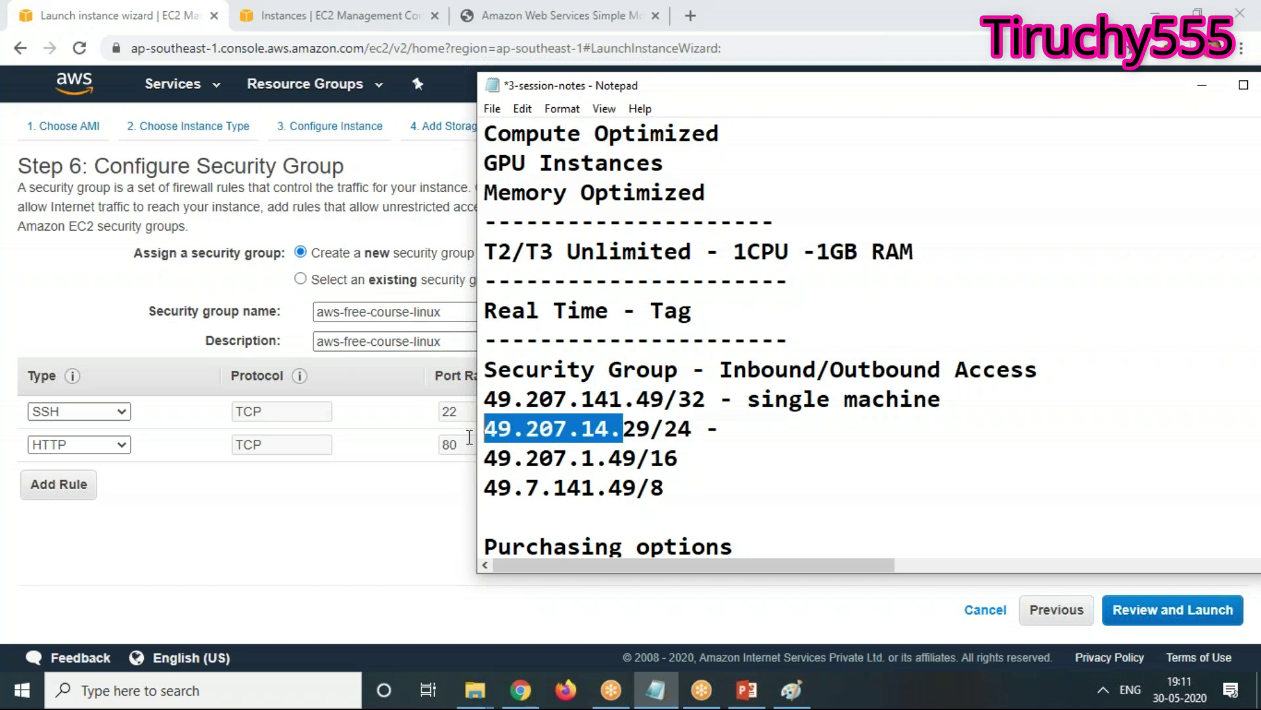
{"action": "left_click", "coordinate": [632, 430]}
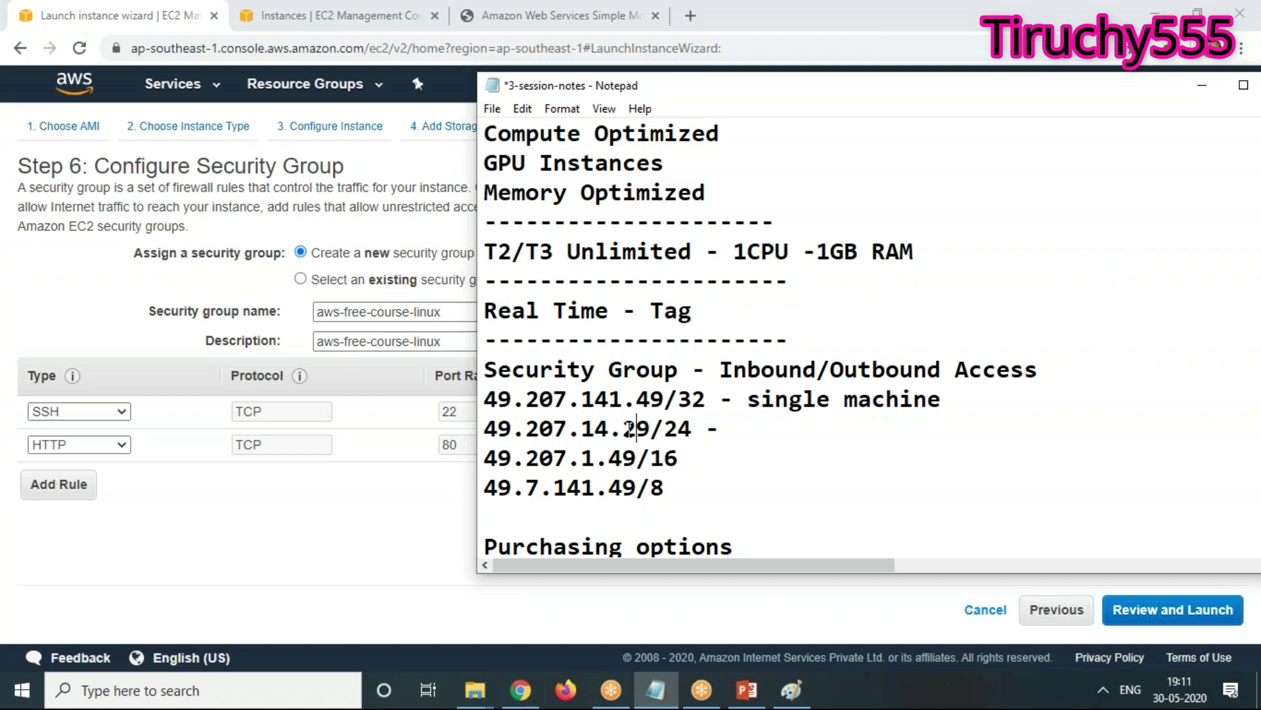
{"action": "left_click_drag", "start_coordinate": [624, 431], "coordinate": [652, 429]}
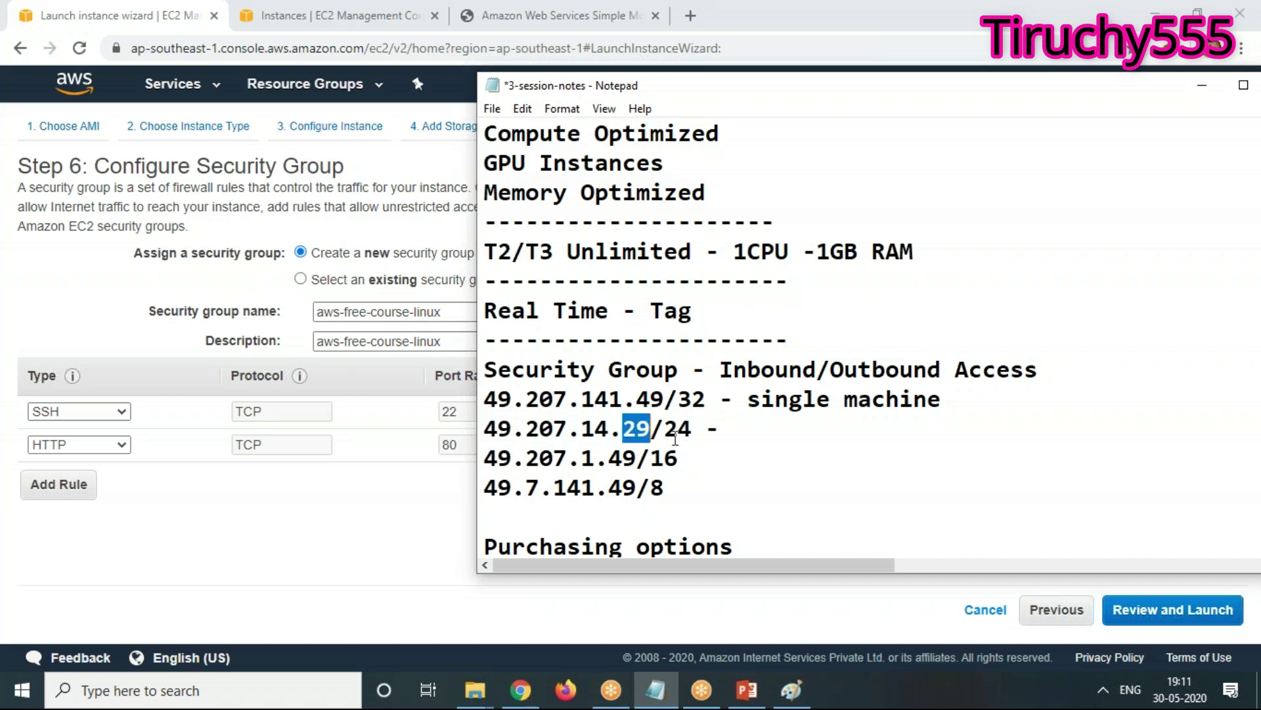
{"action": "left_click_drag", "start_coordinate": [694, 428], "coordinate": [484, 429]}
{"action": "left_click_drag", "start_coordinate": [680, 458], "coordinate": [473, 460]}
{"action": "left_click_drag", "start_coordinate": [677, 487], "coordinate": [468, 489]}
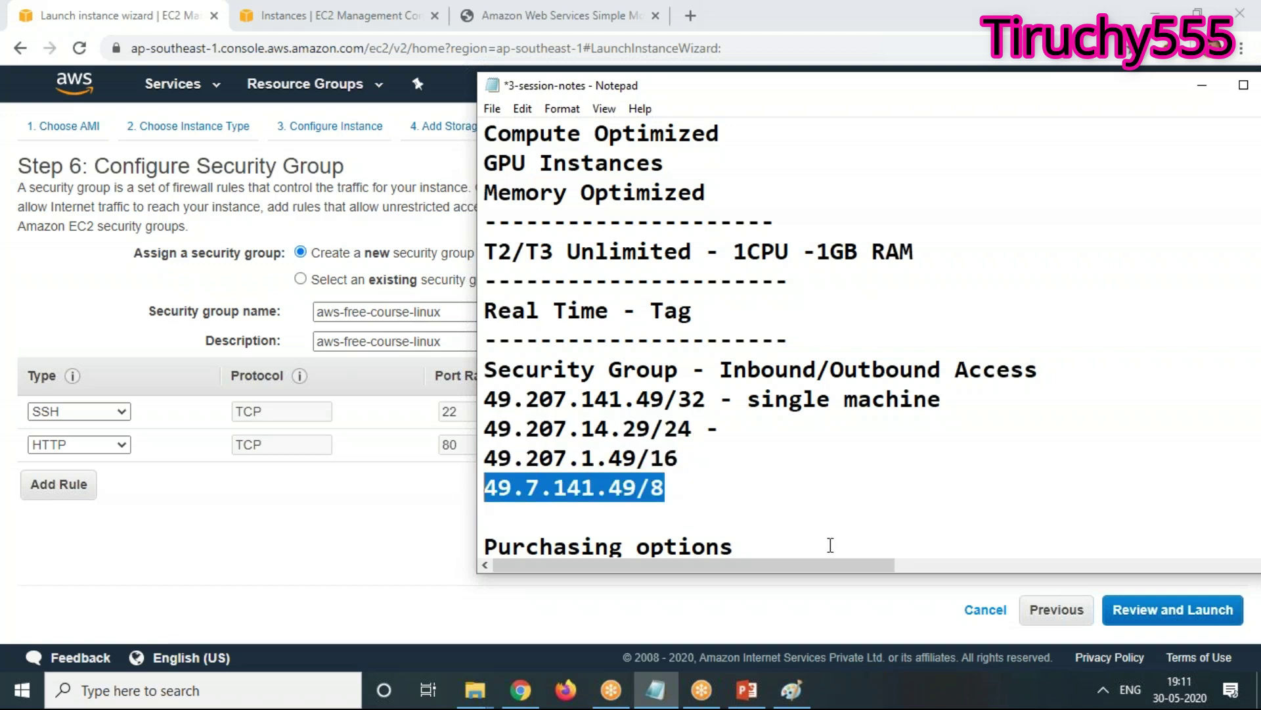
Type a row of dashes below the examples as a divider and return to the EC2 wizard
{"action": "left_click", "coordinate": [625, 521]}
{"action": "type", "text": "-"}
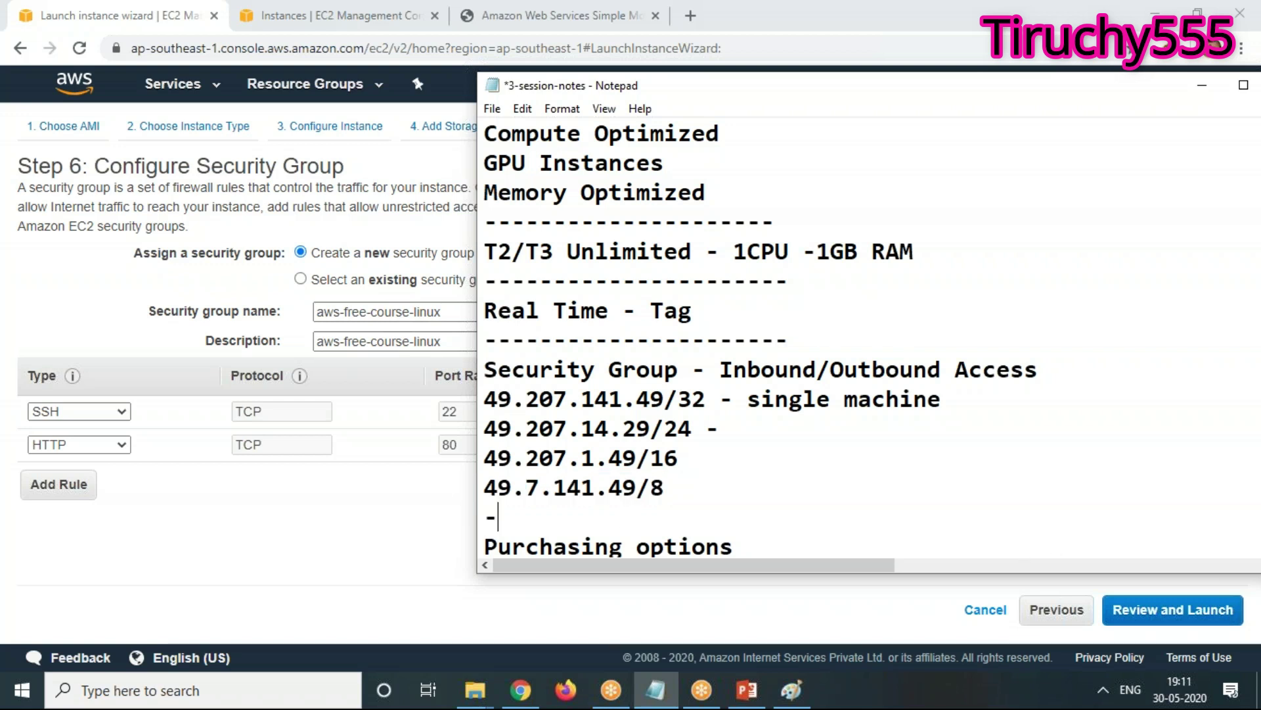
{"action": "type", "text": "---------------------------"}
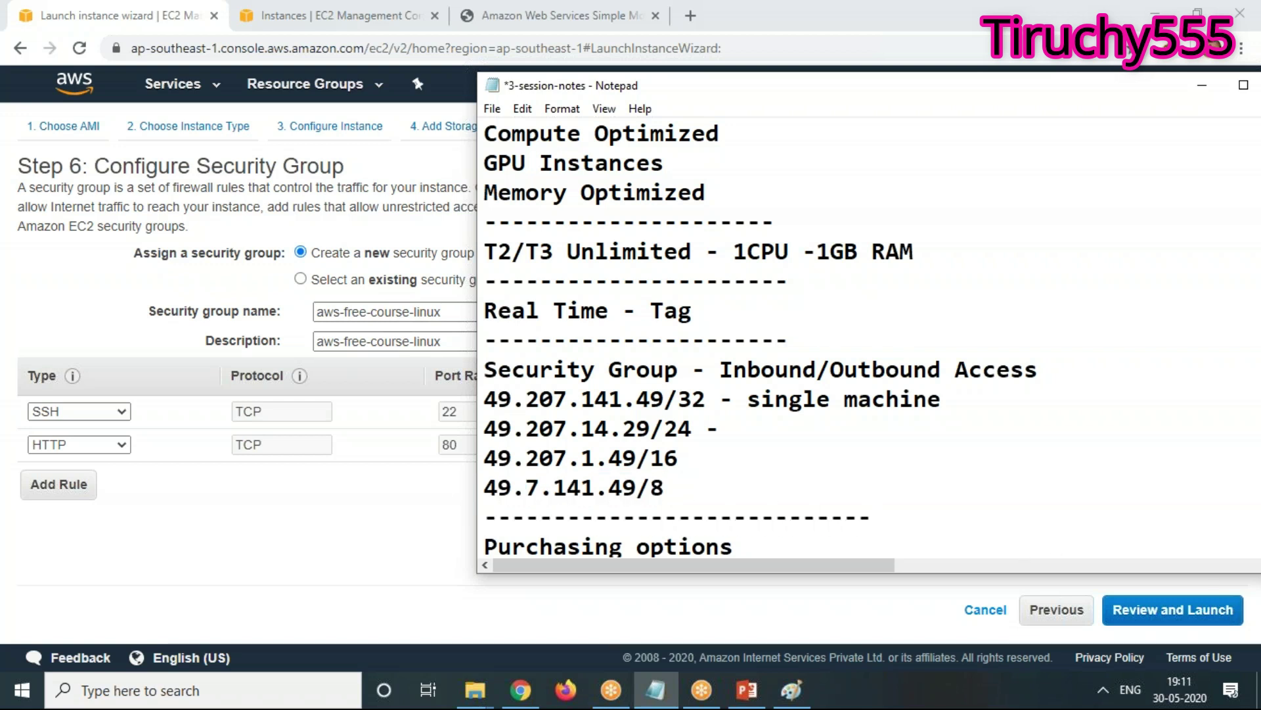
{"action": "left_click", "coordinate": [175, 525]}
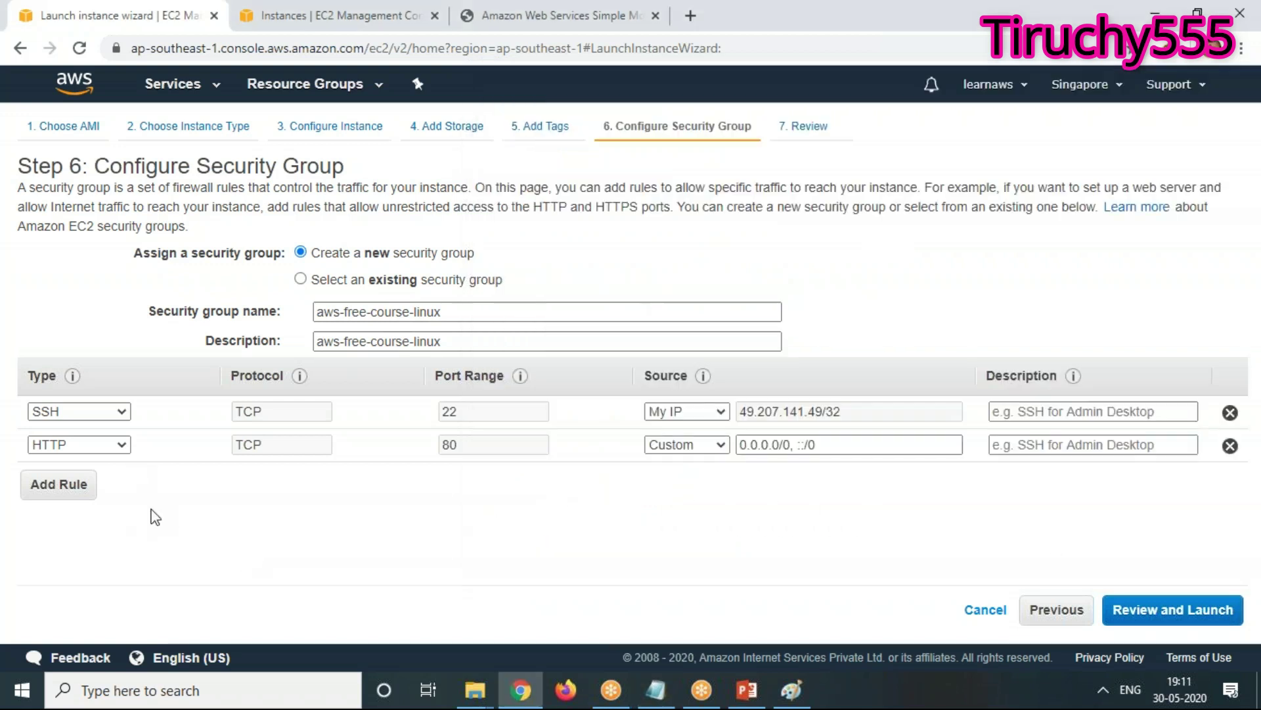
Keep the HTTP rule's source as Custom and start replacing 0.0.0.0/0, ::/0 with a new range
{"action": "left_click", "coordinate": [681, 446]}
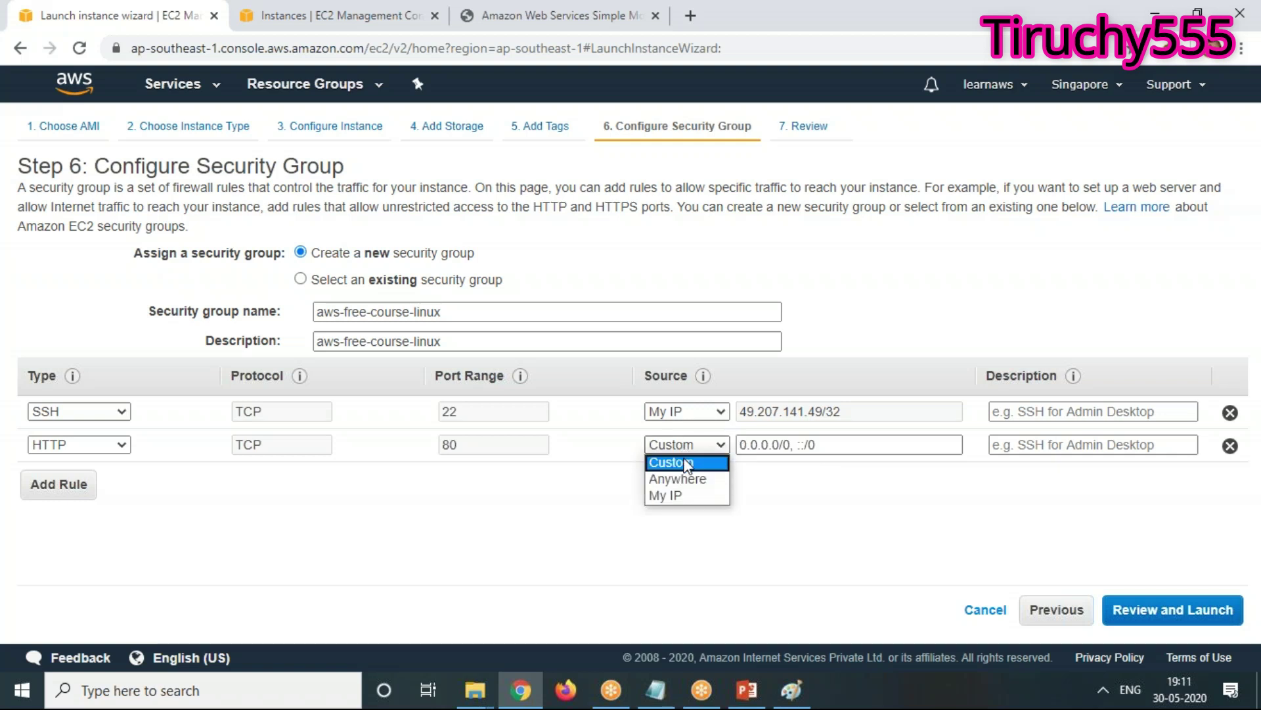
{"action": "left_click", "coordinate": [721, 452]}
{"action": "left_click", "coordinate": [789, 445]}
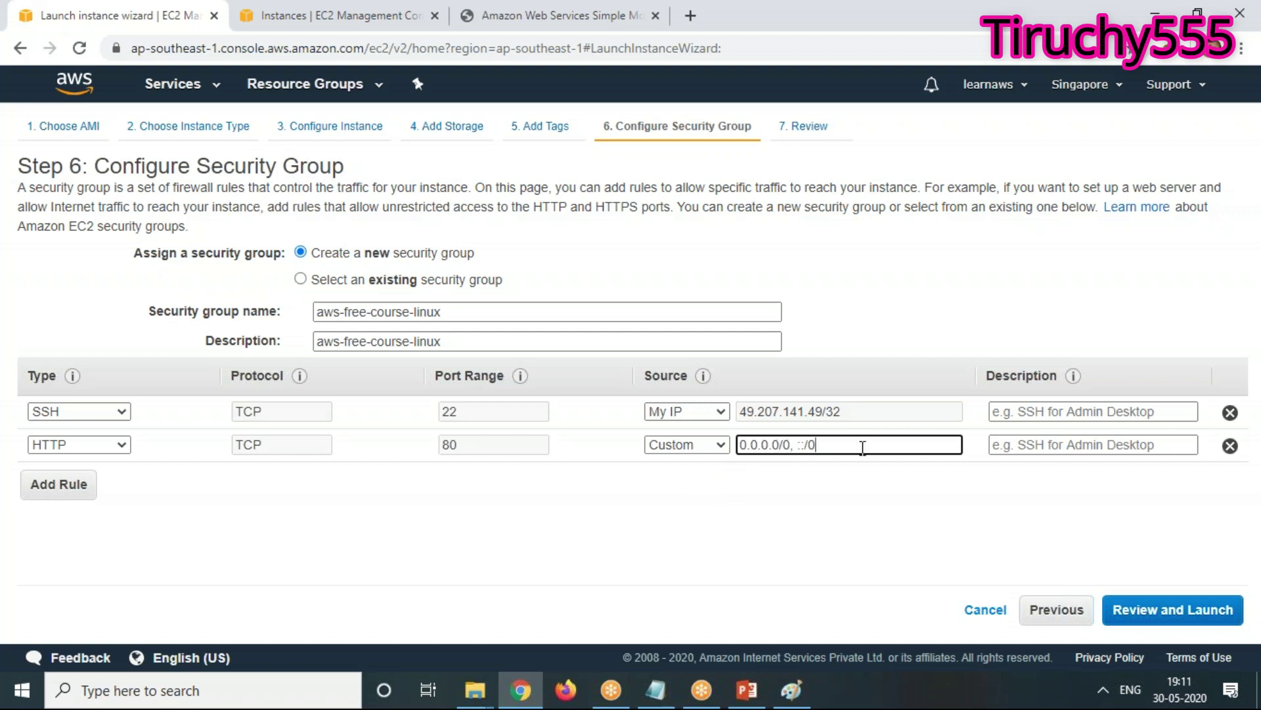
{"action": "key", "text": "ctrl+a"}
{"action": "type", "text": "12/23/"}
{"action": "key", "text": "BackSpace"}
{"action": "key", "text": "BackSpace"}
{"action": "key", "text": "BackSpace"}
{"action": "key", "text": "BackSpace"}
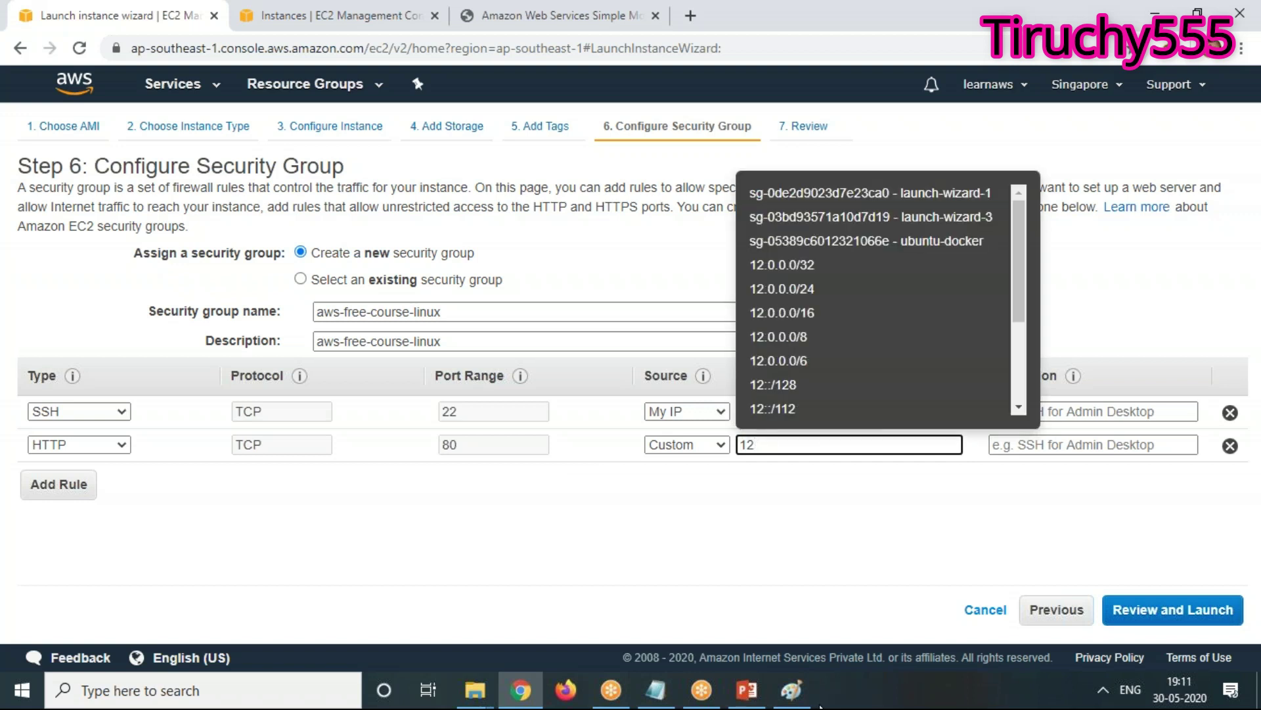
{"action": "type", "text": "."}
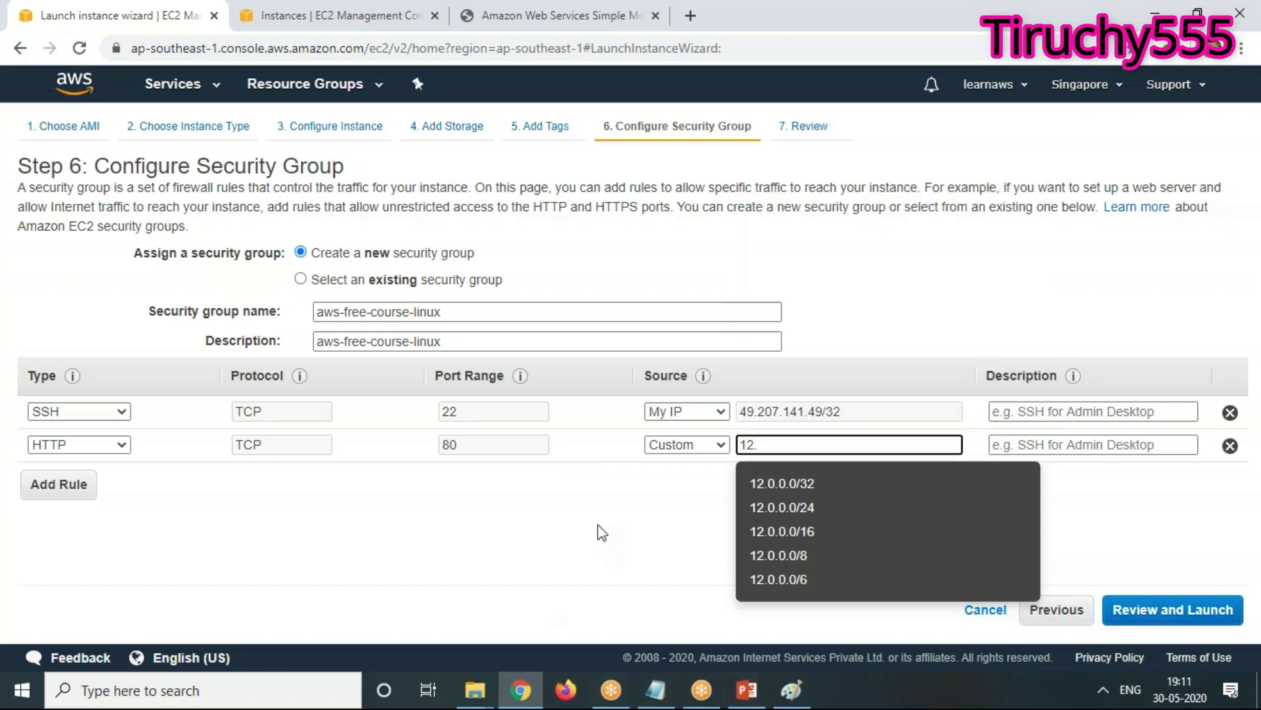
{"action": "left_click", "coordinate": [598, 525]}
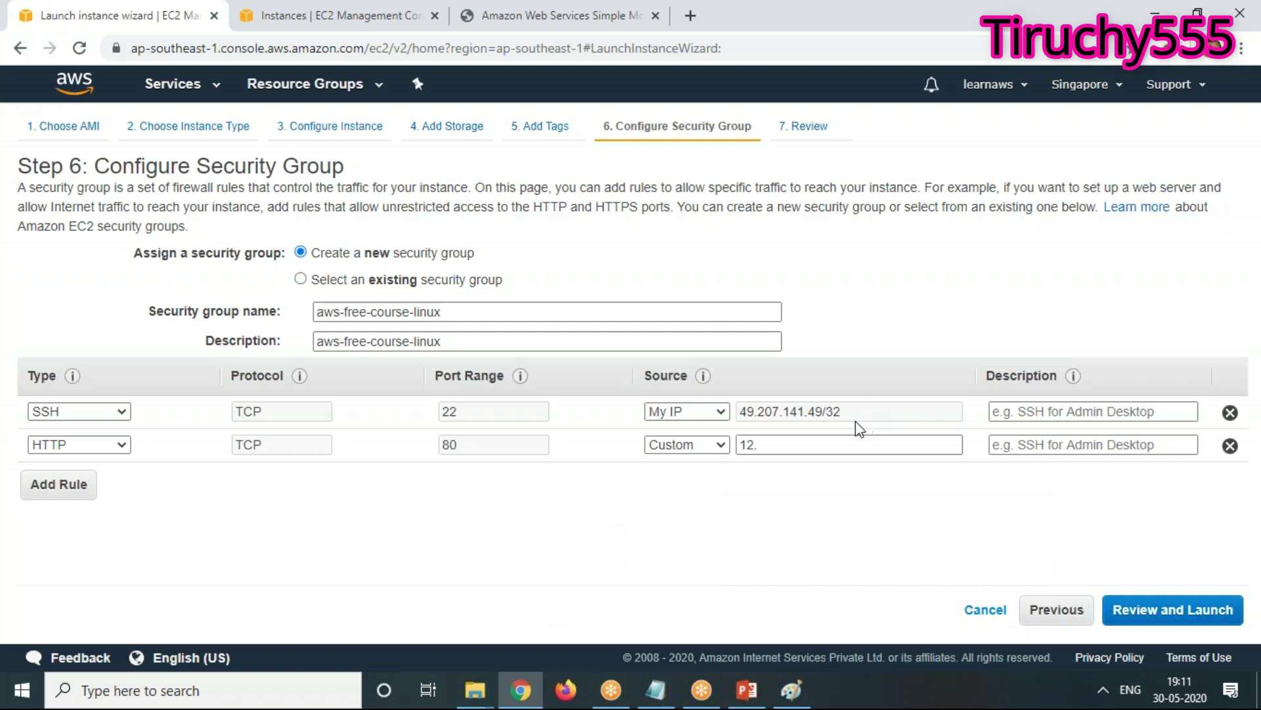
Complete the HTTP source range as 12.34.43.23/16
{"action": "left_click", "coordinate": [755, 445]}
{"action": "left_click", "coordinate": [787, 440]}
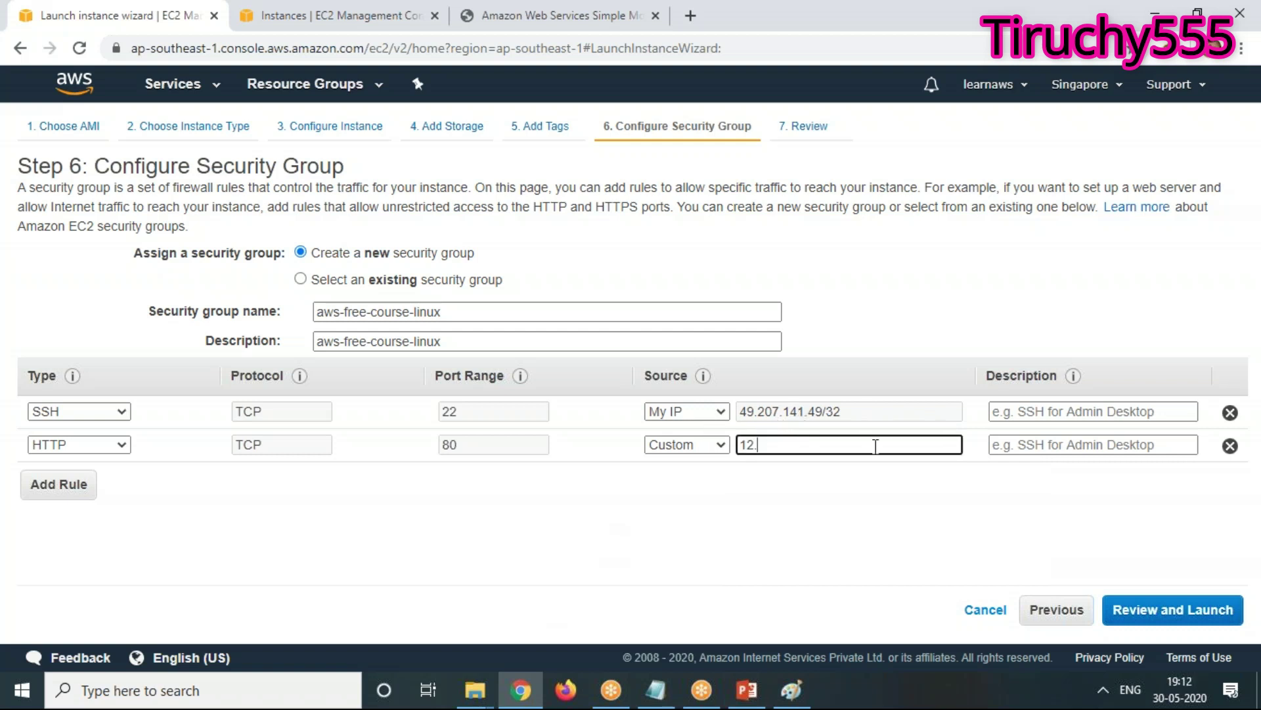
{"action": "type", "text": "34"}
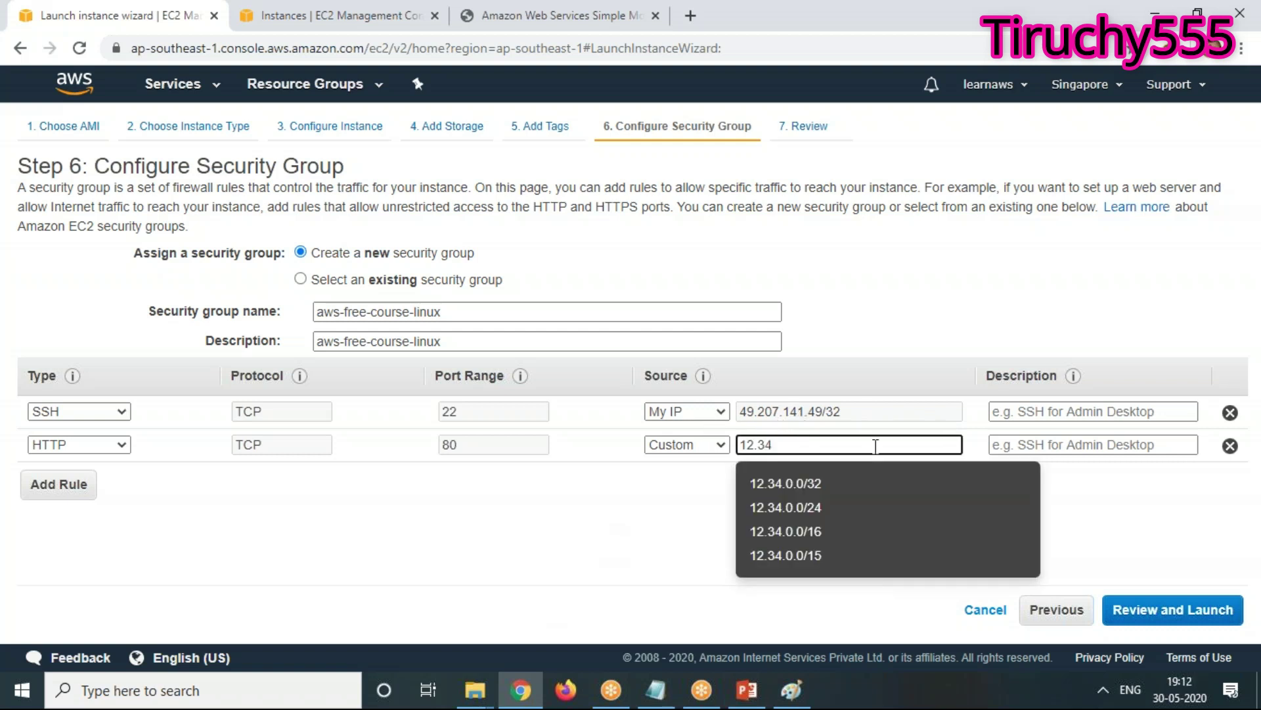
{"action": "type", "text": ".43.23"}
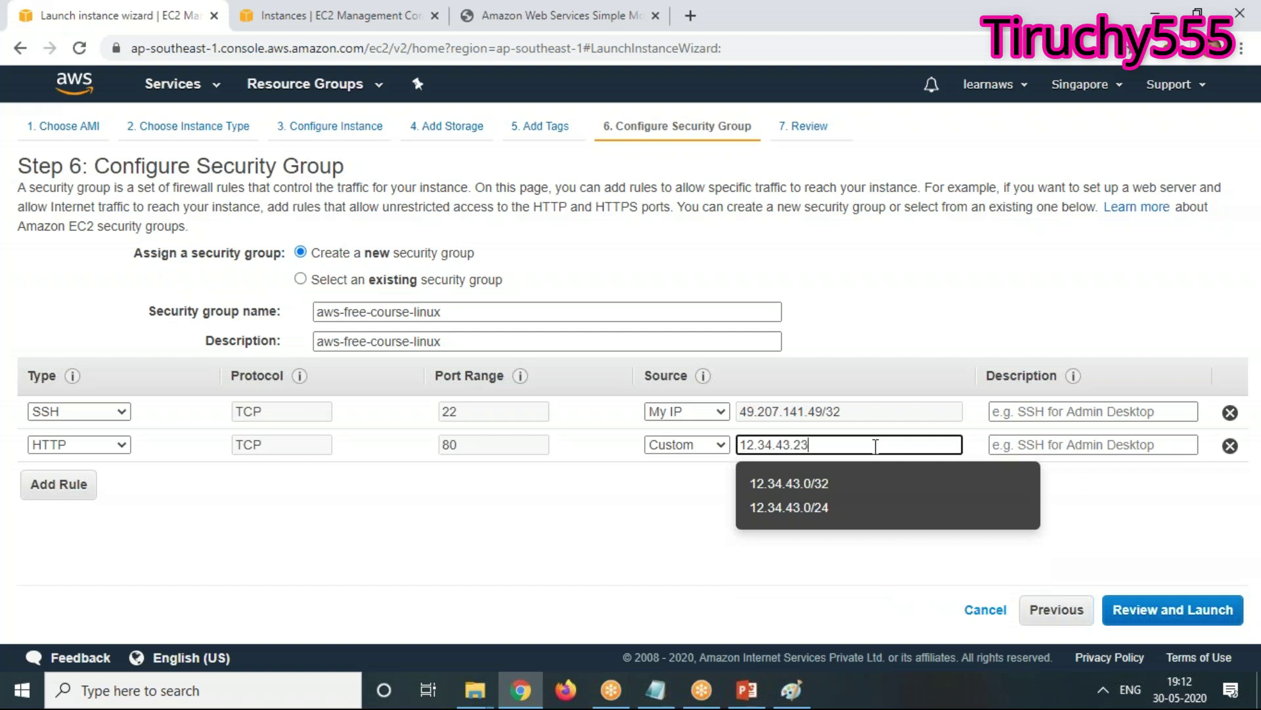
{"action": "type", "text": "/24"}
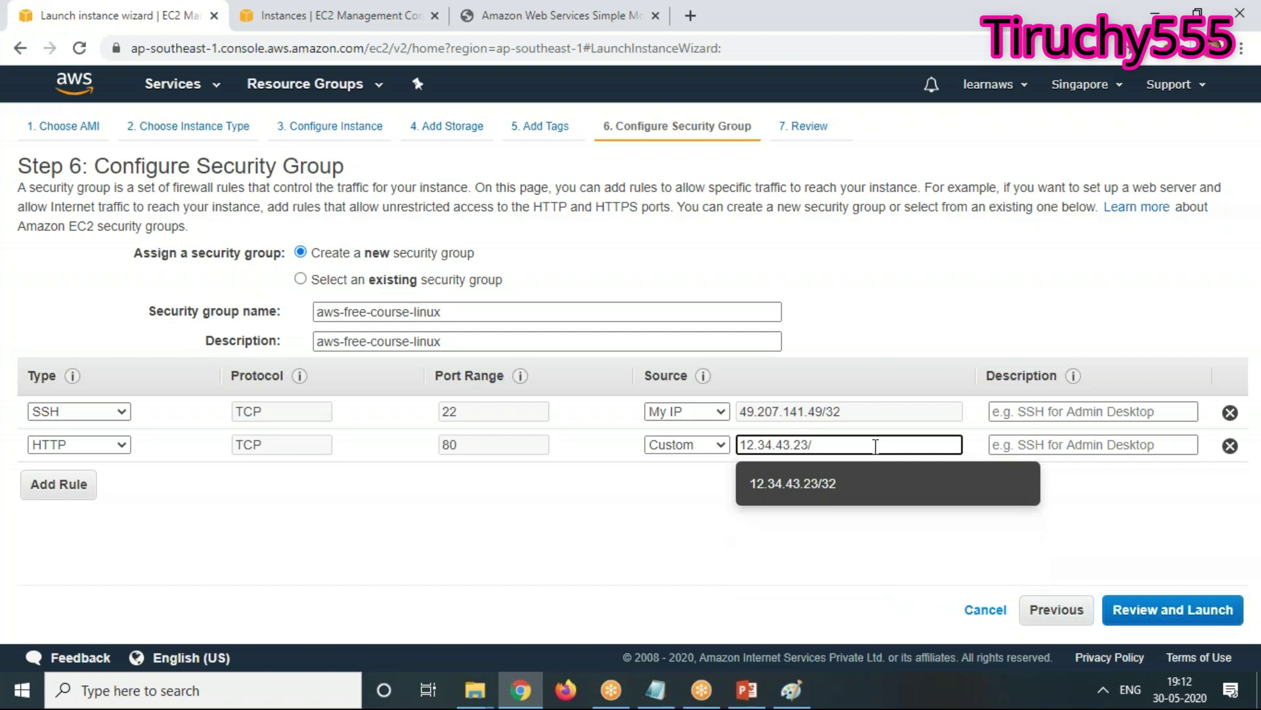
{"action": "key", "text": "BackSpace"}
{"action": "key", "text": "BackSpace"}
{"action": "key", "text": "BackSpace"}
{"action": "type", "text": "/16"}
{"action": "left_click", "coordinate": [902, 586]}
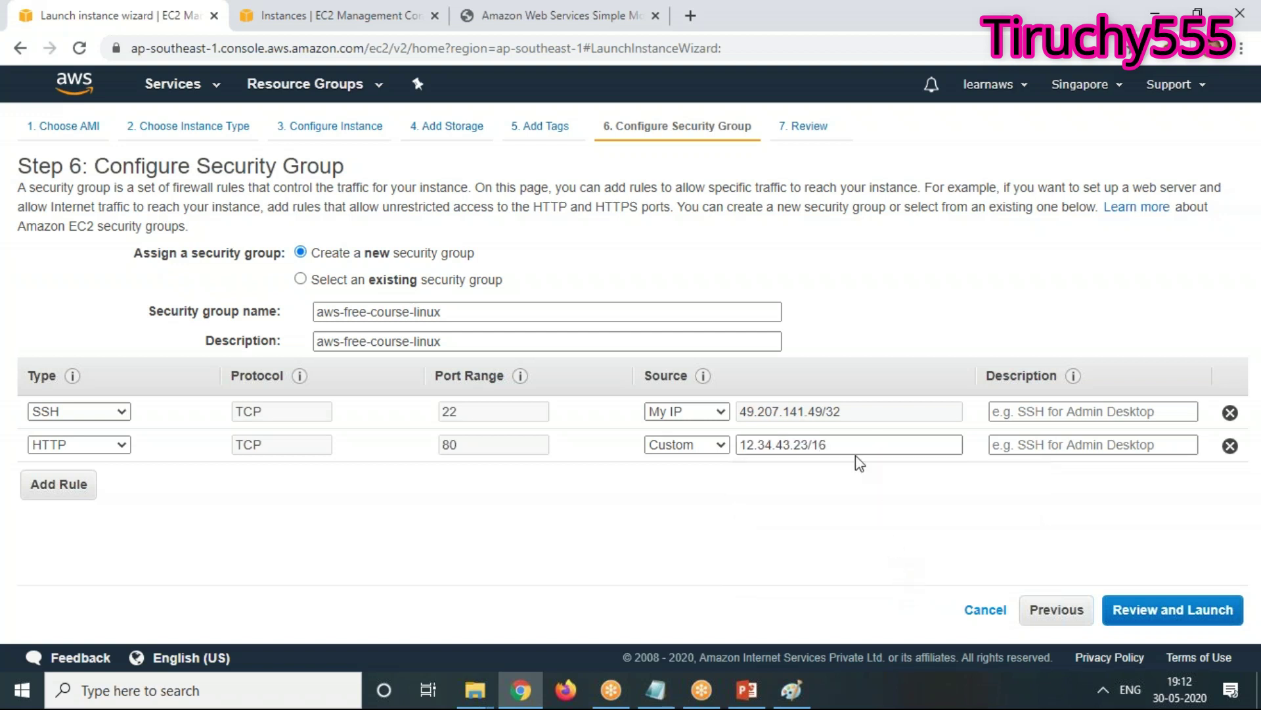
{"action": "left_click", "coordinate": [717, 417]}
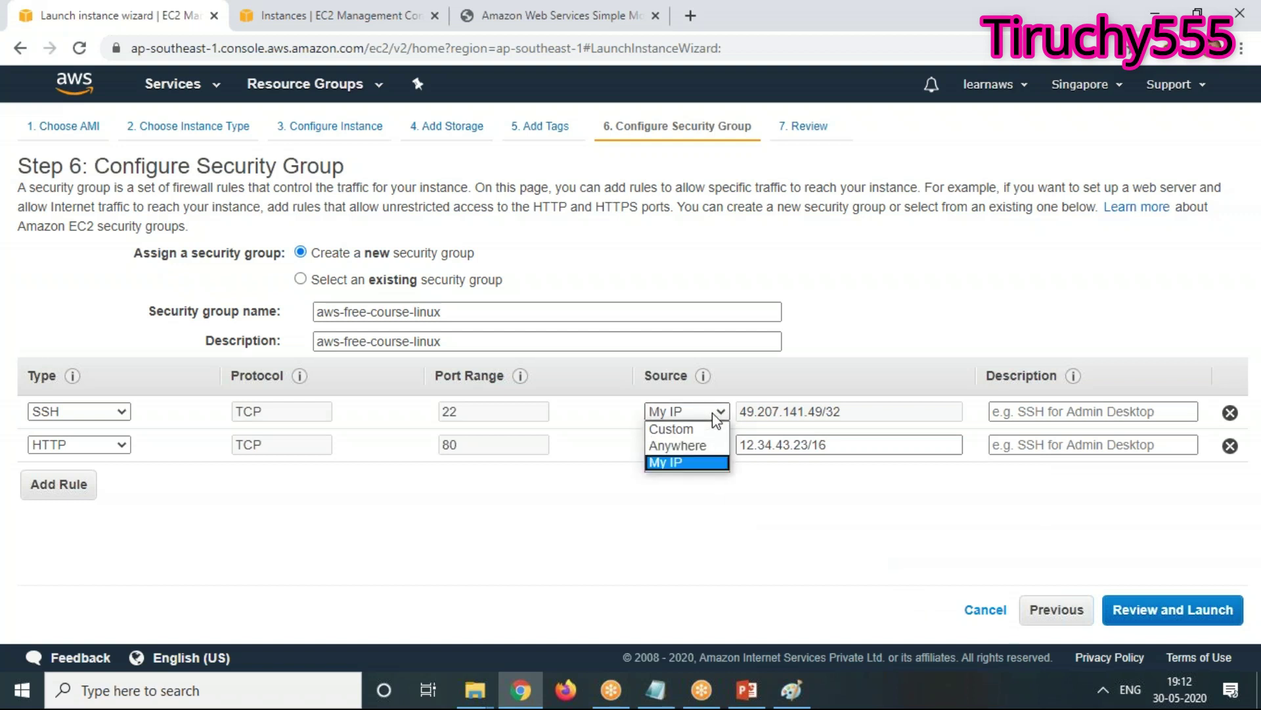
{"action": "left_click", "coordinate": [705, 446]}
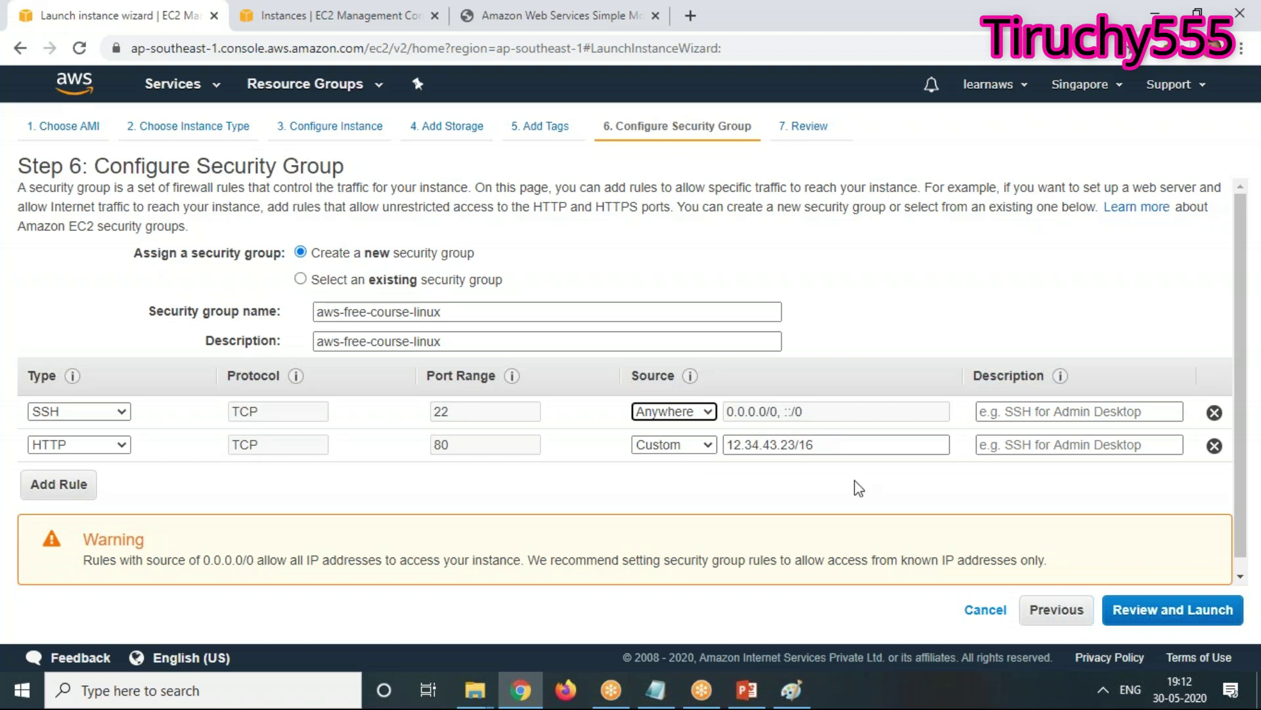
{"action": "left_click", "coordinate": [684, 452]}
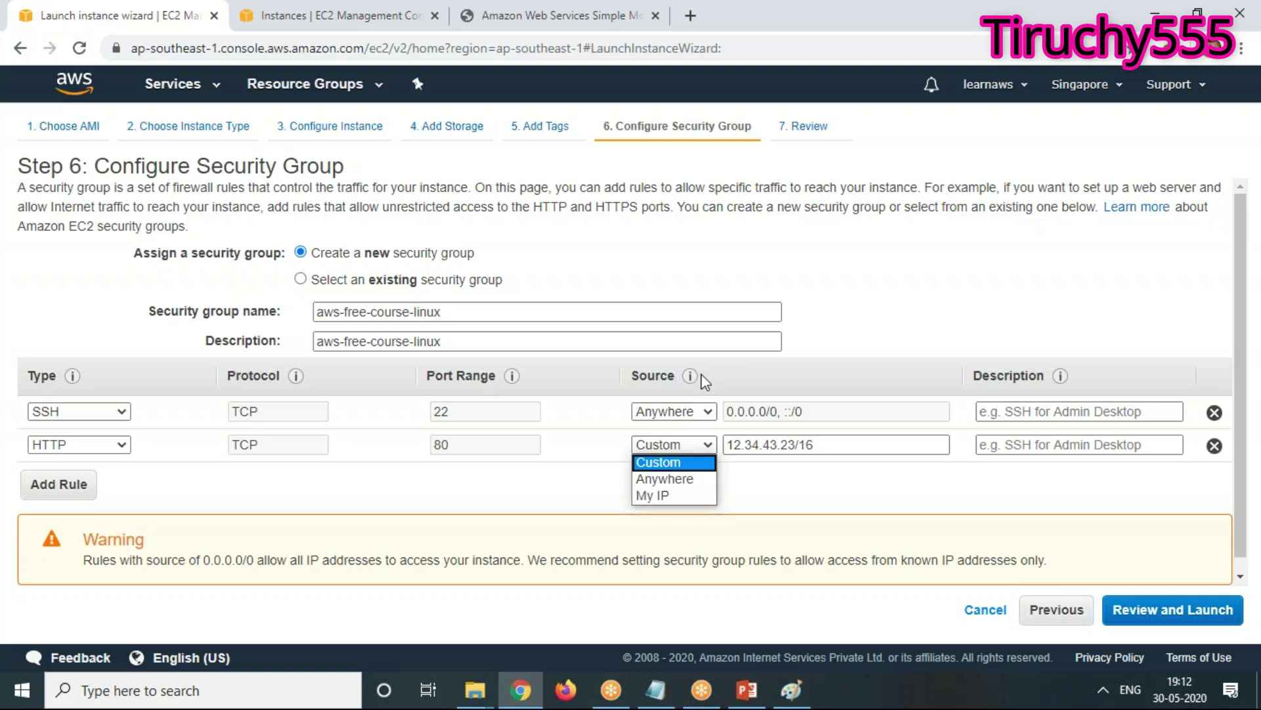
{"action": "left_click", "coordinate": [776, 493]}
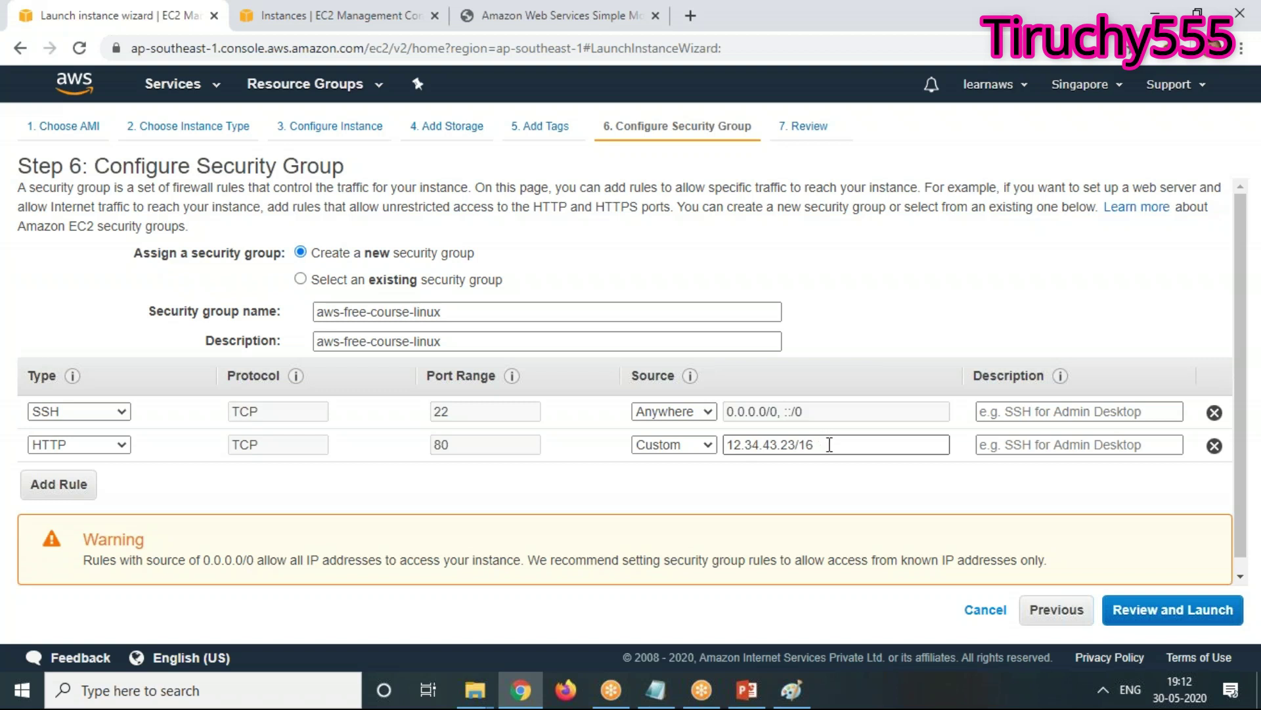
{"action": "left_click", "coordinate": [674, 412]}
{"action": "left_click", "coordinate": [667, 463]}
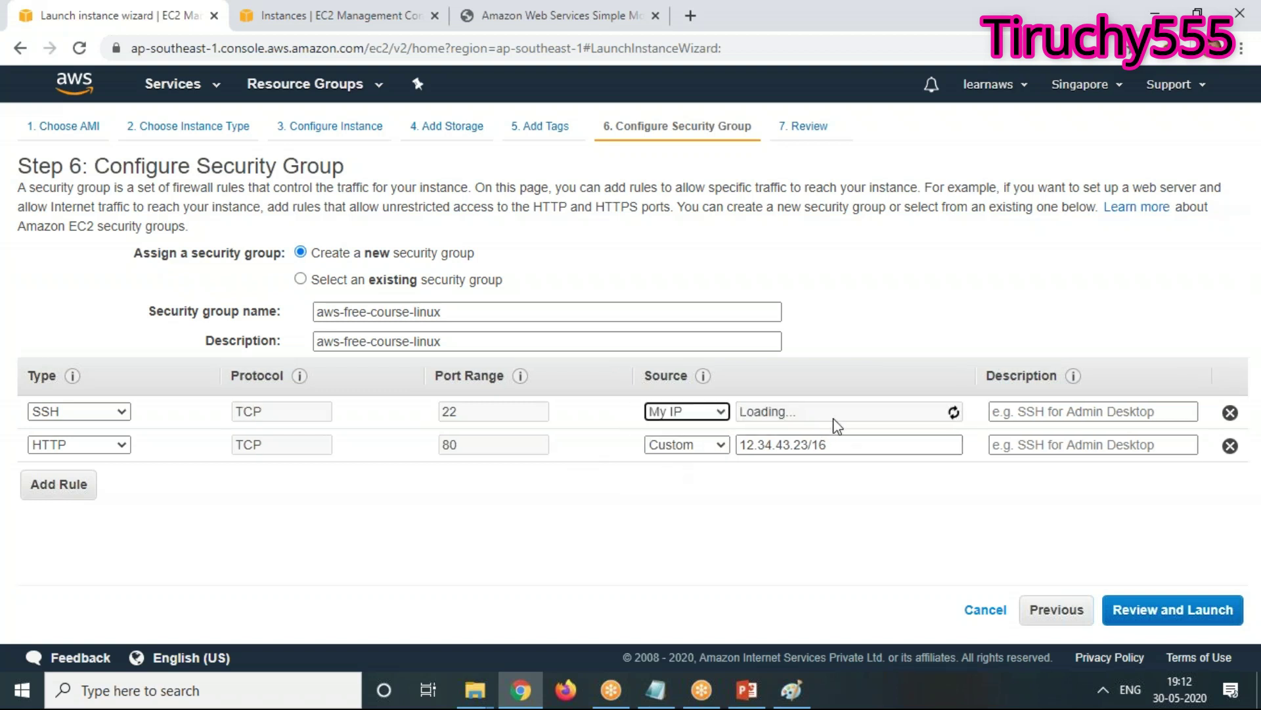
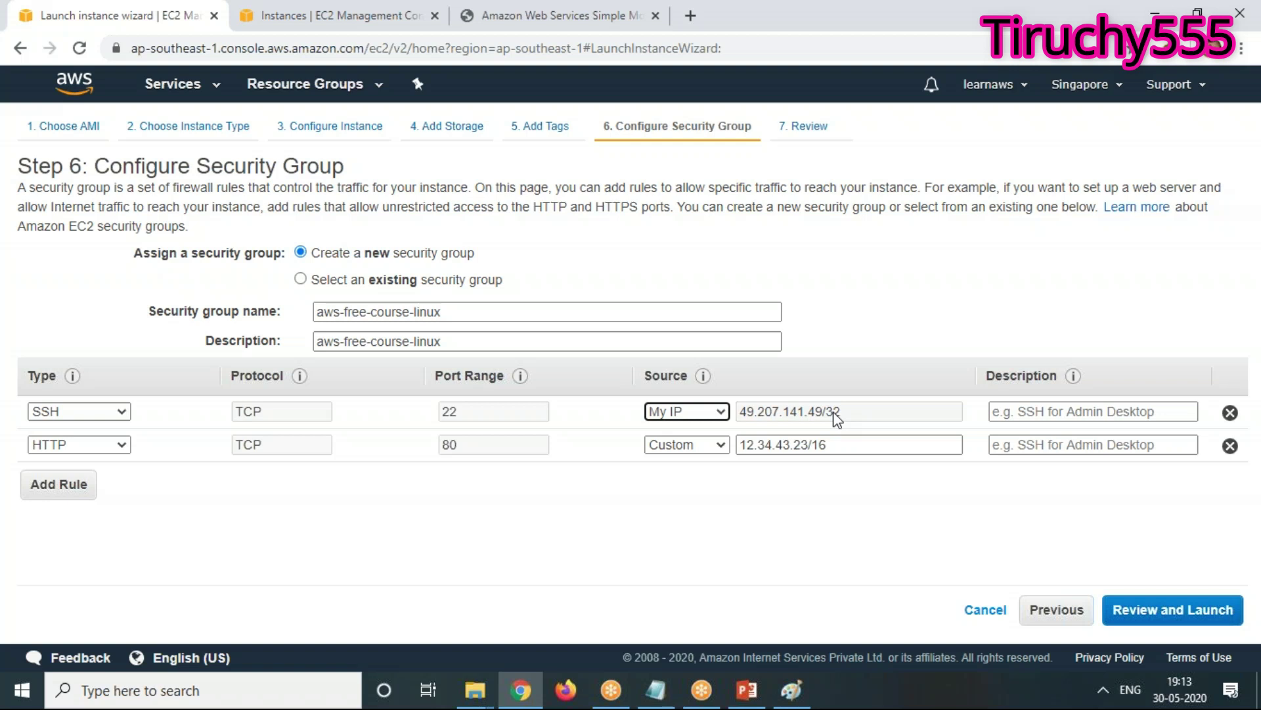
Open the SSH and HTTP inbound rules to Anywhere and proceed to the launch review
{"action": "left_click", "coordinate": [676, 412]}
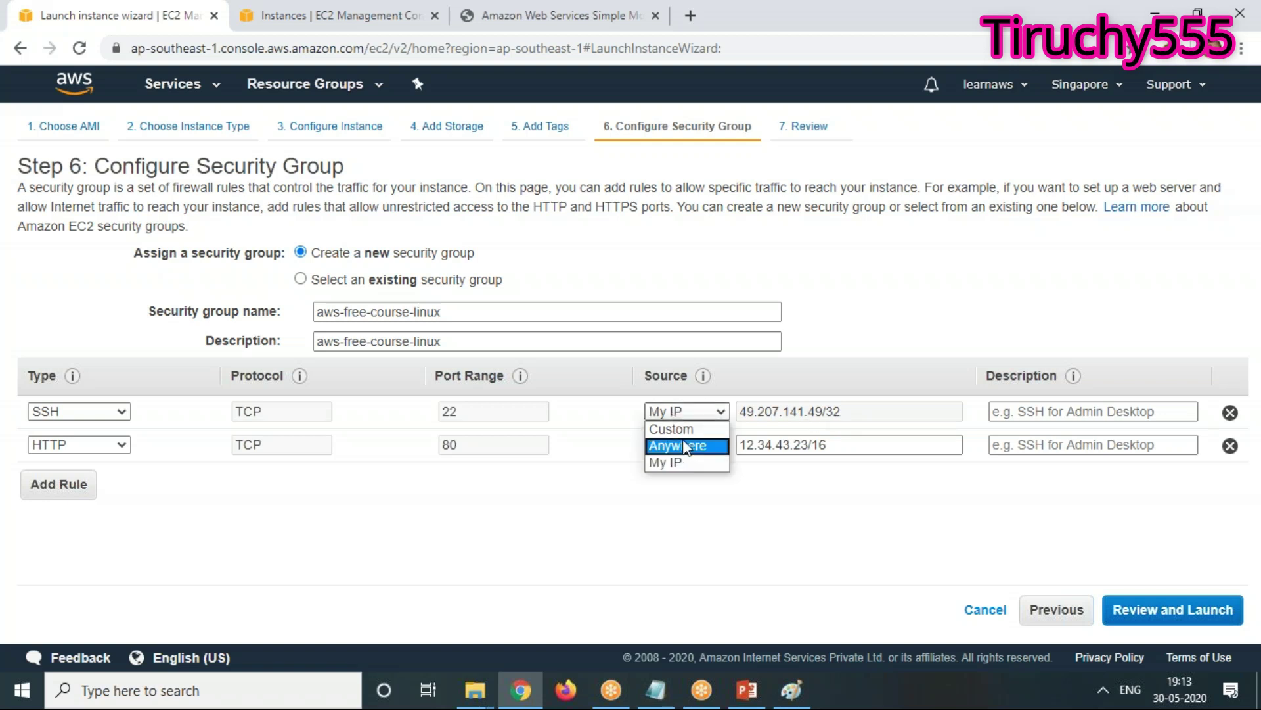
{"action": "left_click", "coordinate": [683, 445]}
{"action": "left_click", "coordinate": [674, 445]}
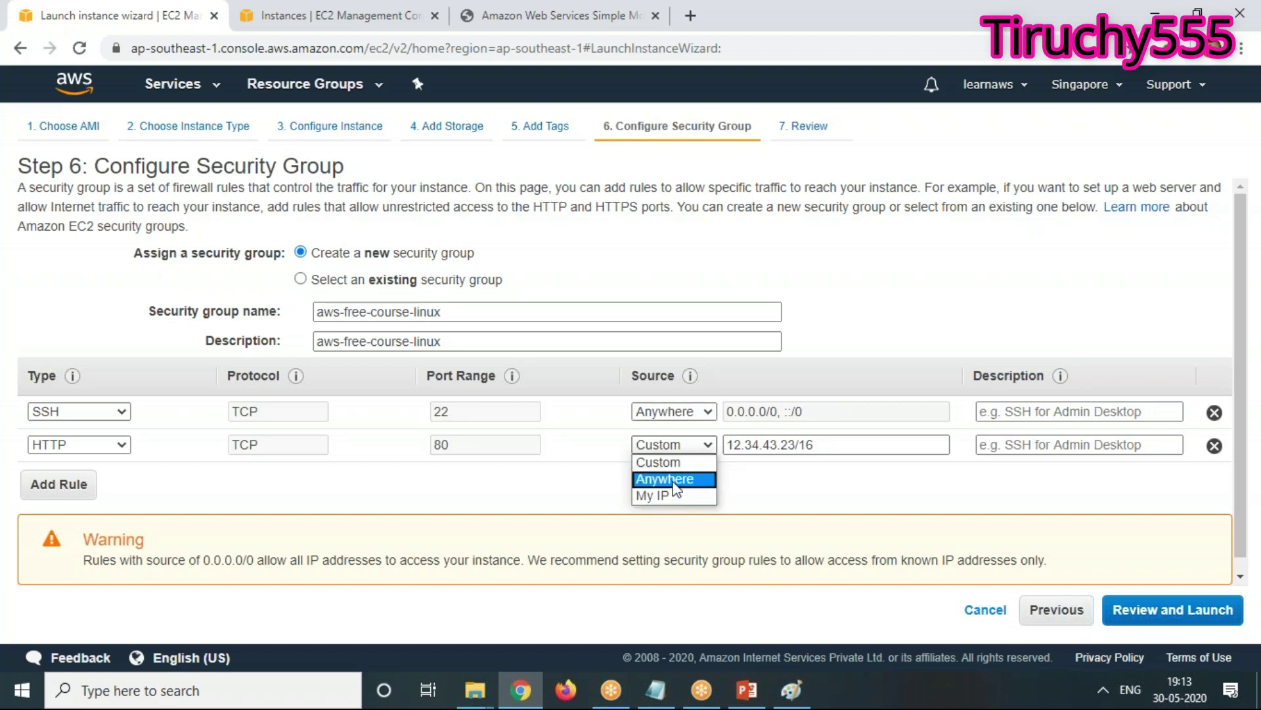
{"action": "left_click", "coordinate": [677, 479]}
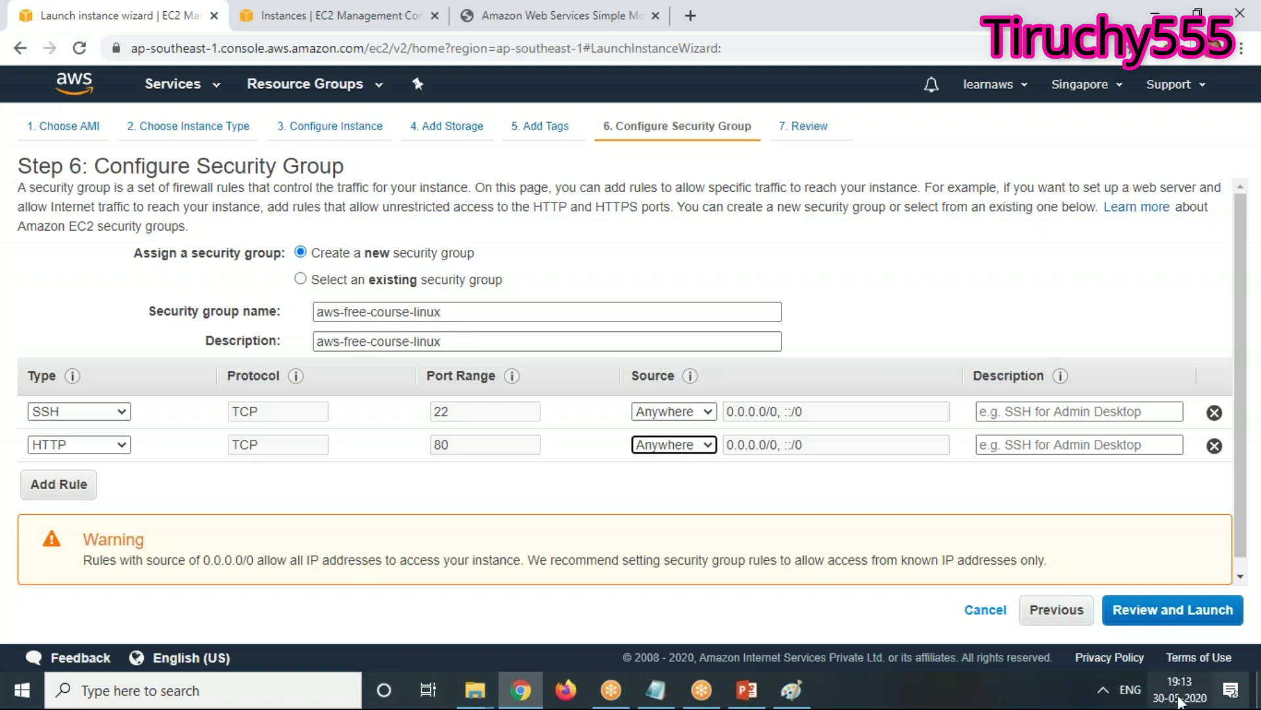
{"action": "left_click", "coordinate": [1217, 621]}
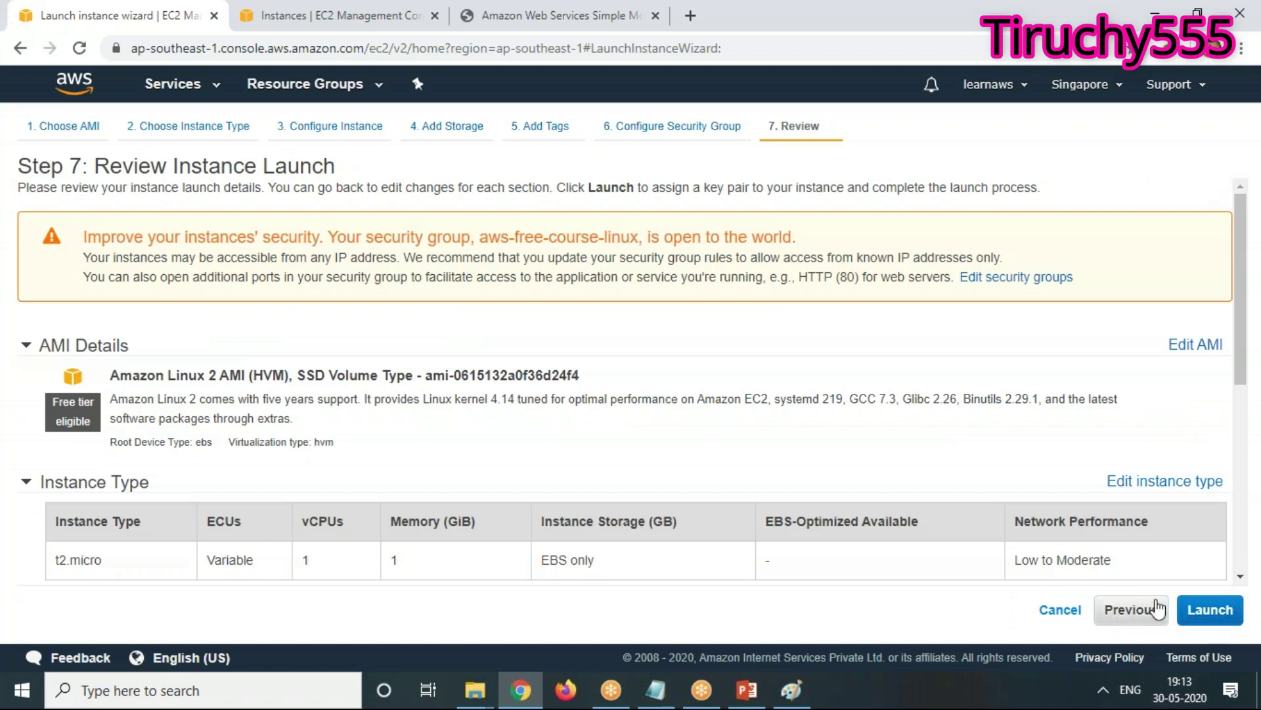
Start the launch to bring up the key pair dialog, then switch to the Linux Server sketch in Paint
{"action": "left_click", "coordinate": [1209, 611]}
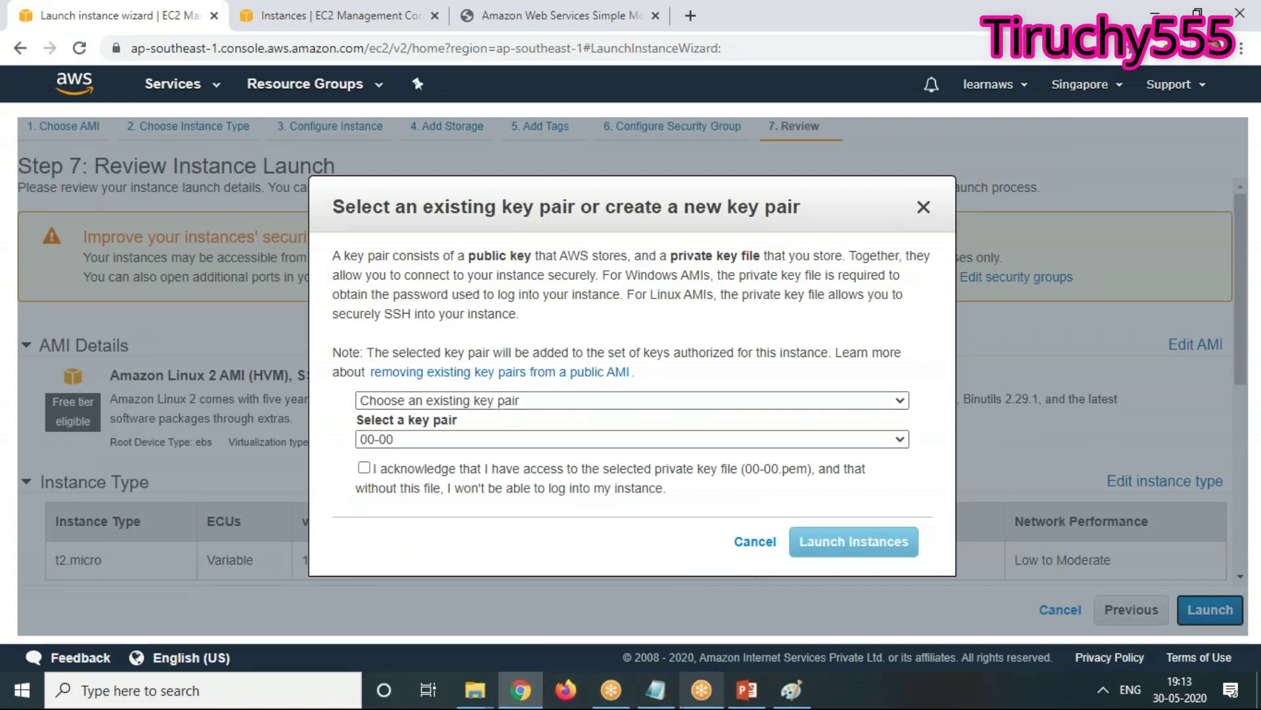
{"action": "mouse_move", "coordinate": [701, 689]}
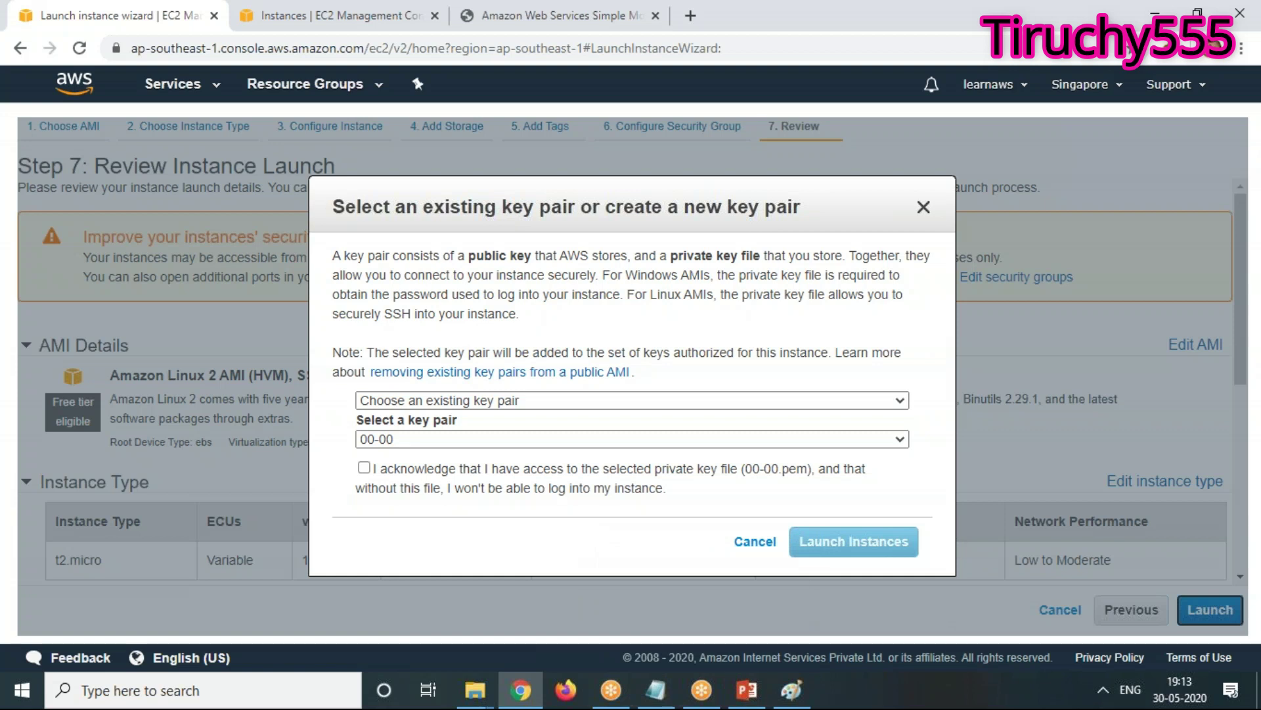
{"action": "left_click", "coordinate": [793, 689]}
{"action": "left_click", "coordinate": [690, 385]}
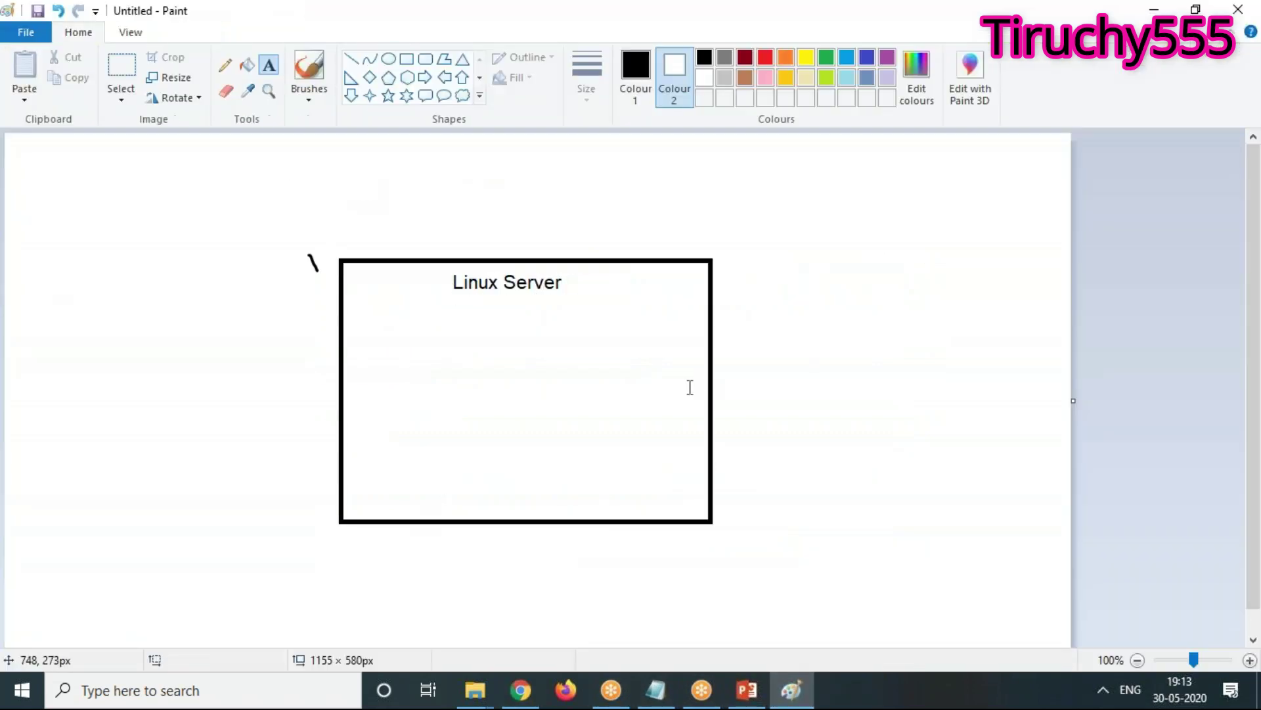
Draw a small box on the Linux Server box's right edge and write 'Key Pair' beside it
{"action": "left_click", "coordinate": [406, 58]}
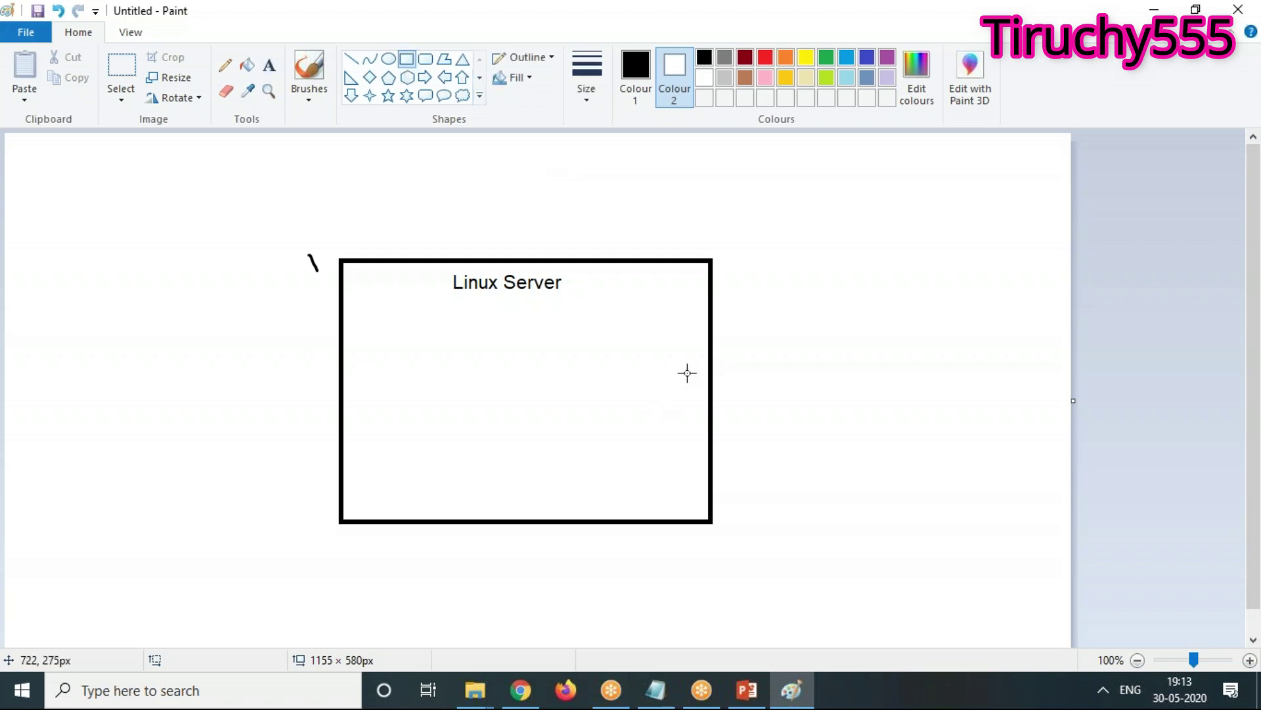
{"action": "left_click_drag", "start_coordinate": [728, 363], "coordinate": [693, 414]}
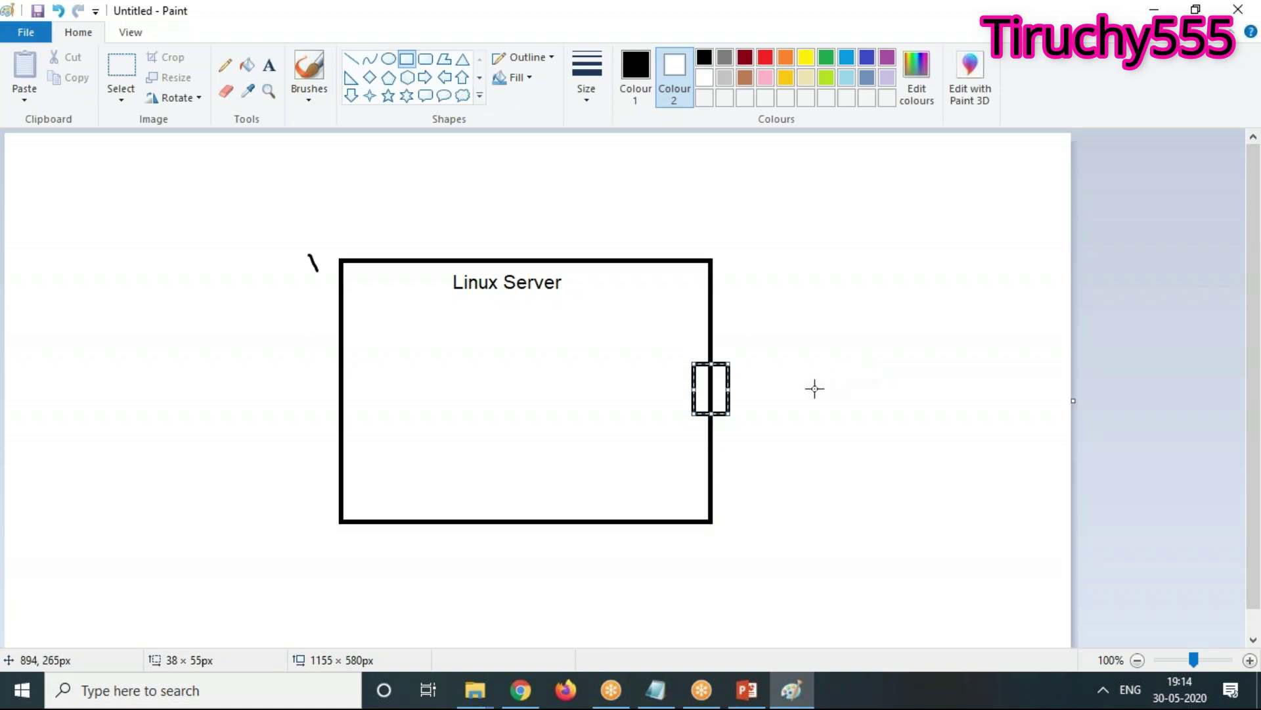
{"action": "left_click", "coordinate": [270, 66]}
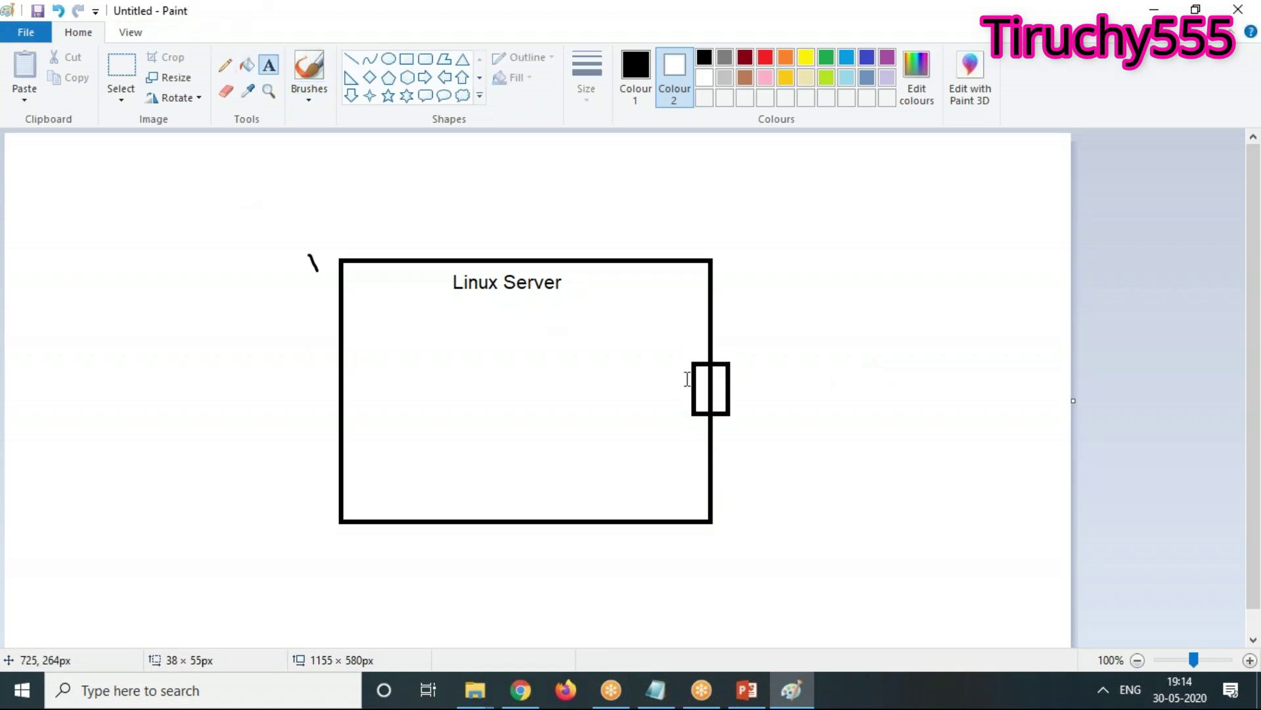
{"action": "left_click", "coordinate": [738, 376]}
{"action": "type", "text": "K"}
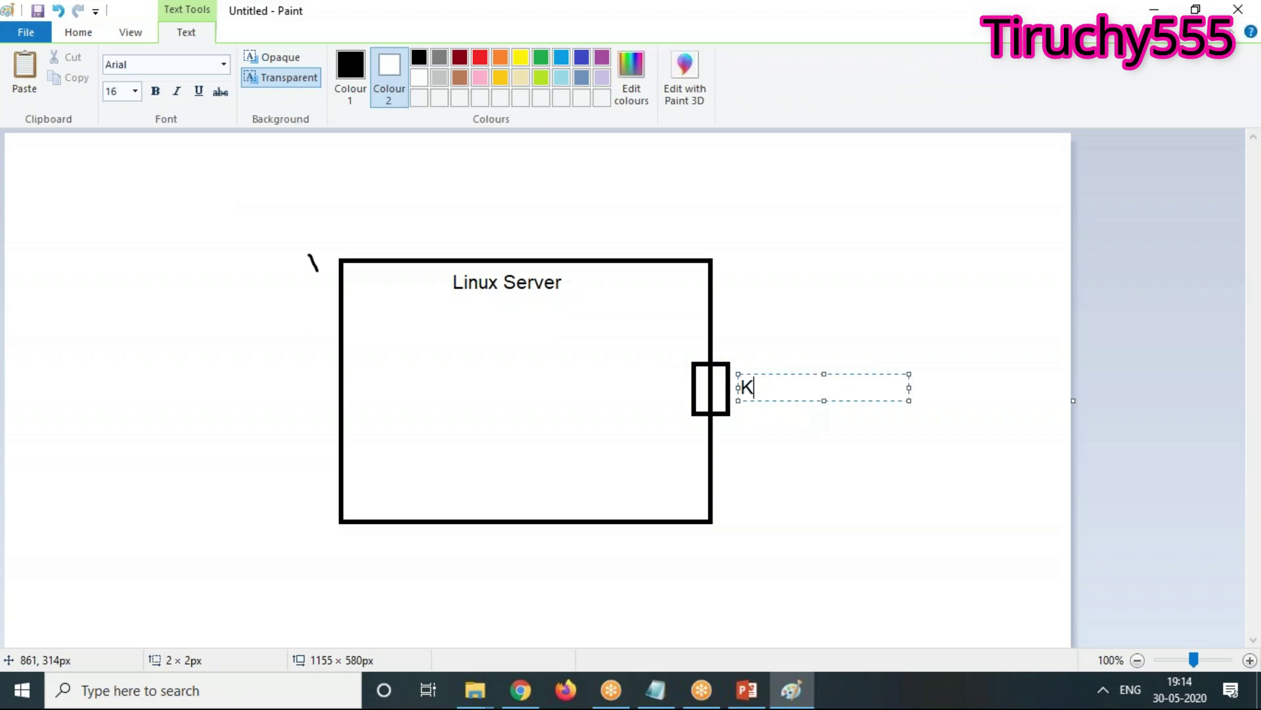
{"action": "type", "text": "ey Pair"}
Select the 'Key Pair' label text, then return to the AWS key pair dialog
{"action": "key", "text": "Left"}
{"action": "key", "text": "Left"}
{"action": "key", "text": "Left"}
{"action": "key", "text": "Left"}
{"action": "key", "text": "Left"}
{"action": "key", "text": "Left"}
{"action": "key", "text": "Left"}
{"action": "key", "text": "Left"}
{"action": "key", "text": "shift+Right"}
{"action": "key", "text": "shift+Right"}
{"action": "key", "text": "shift+Right"}
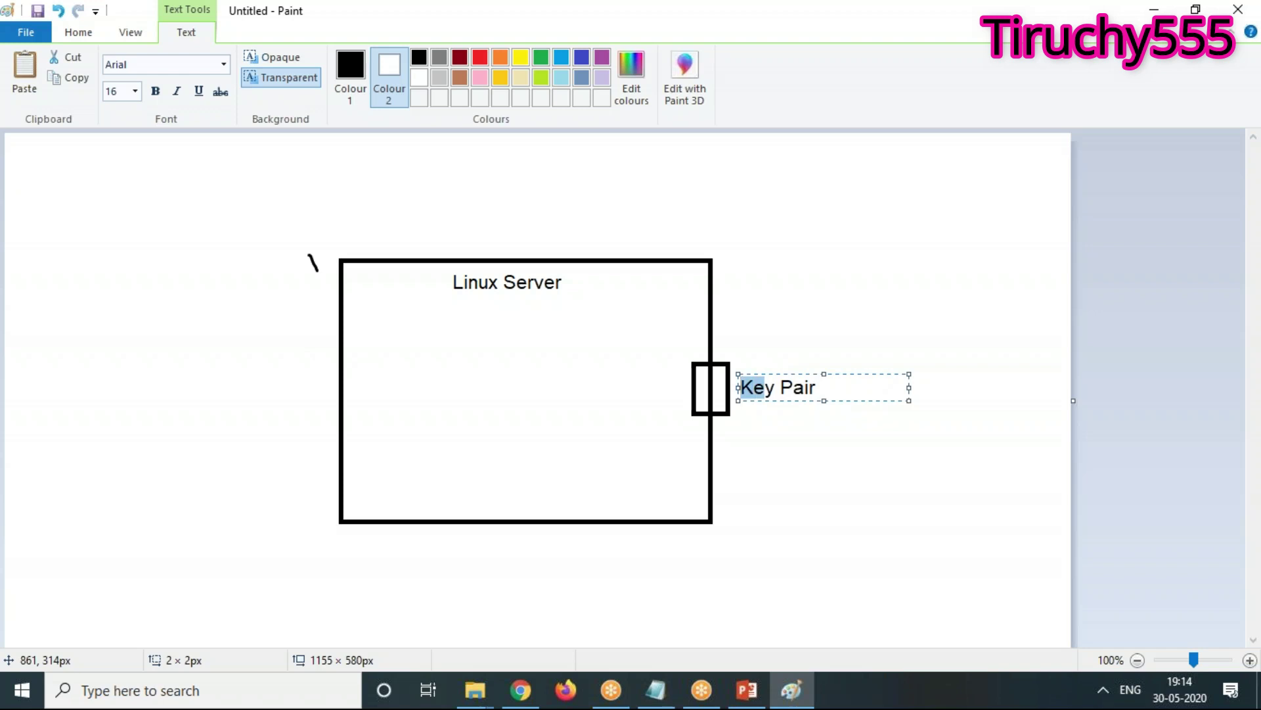
{"action": "key", "text": "Right"}
{"action": "key", "text": "Right"}
{"action": "key", "text": "shift+Right"}
{"action": "key", "text": "shift+Right"}
{"action": "key", "text": "shift+Right"}
{"action": "key", "text": "shift+Right"}
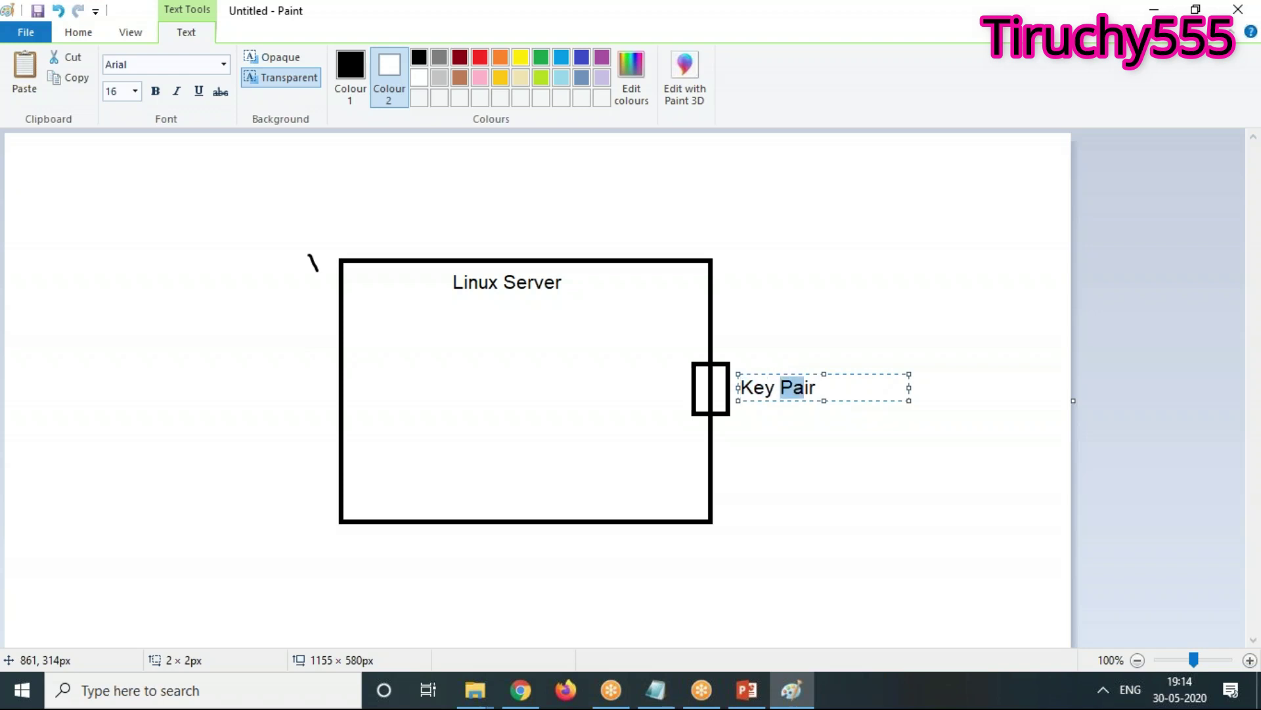
{"action": "key", "text": "Left"}
{"action": "key", "text": "Left"}
{"action": "key", "text": "Left"}
{"action": "key", "text": "Left"}
{"action": "key", "text": "Left"}
{"action": "key", "text": "shift+Right"}
{"action": "key", "text": "shift+Right"}
{"action": "key", "text": "shift+Right"}
{"action": "key", "text": "shift+Right"}
{"action": "key", "text": "shift+Right"}
{"action": "key", "text": "shift+Right"}
{"action": "key", "text": "shift+Right"}
{"action": "key", "text": "shift+Right"}
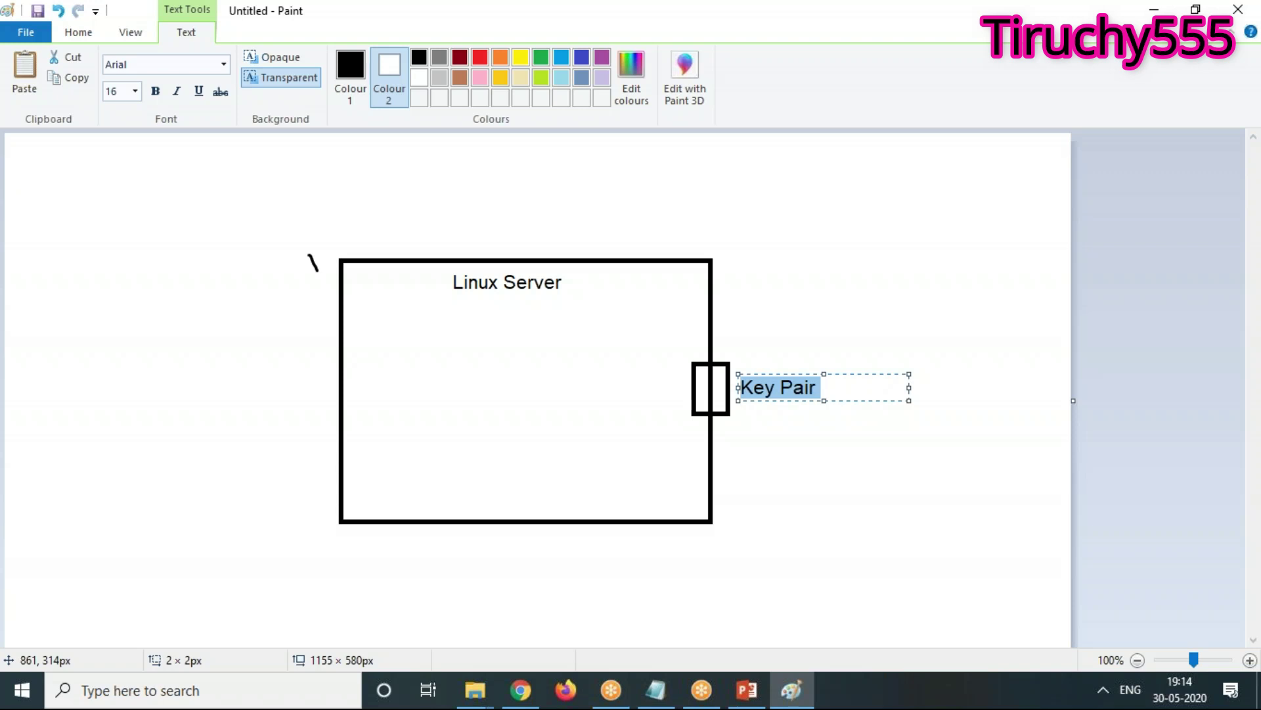
{"action": "left_click", "coordinate": [522, 691]}
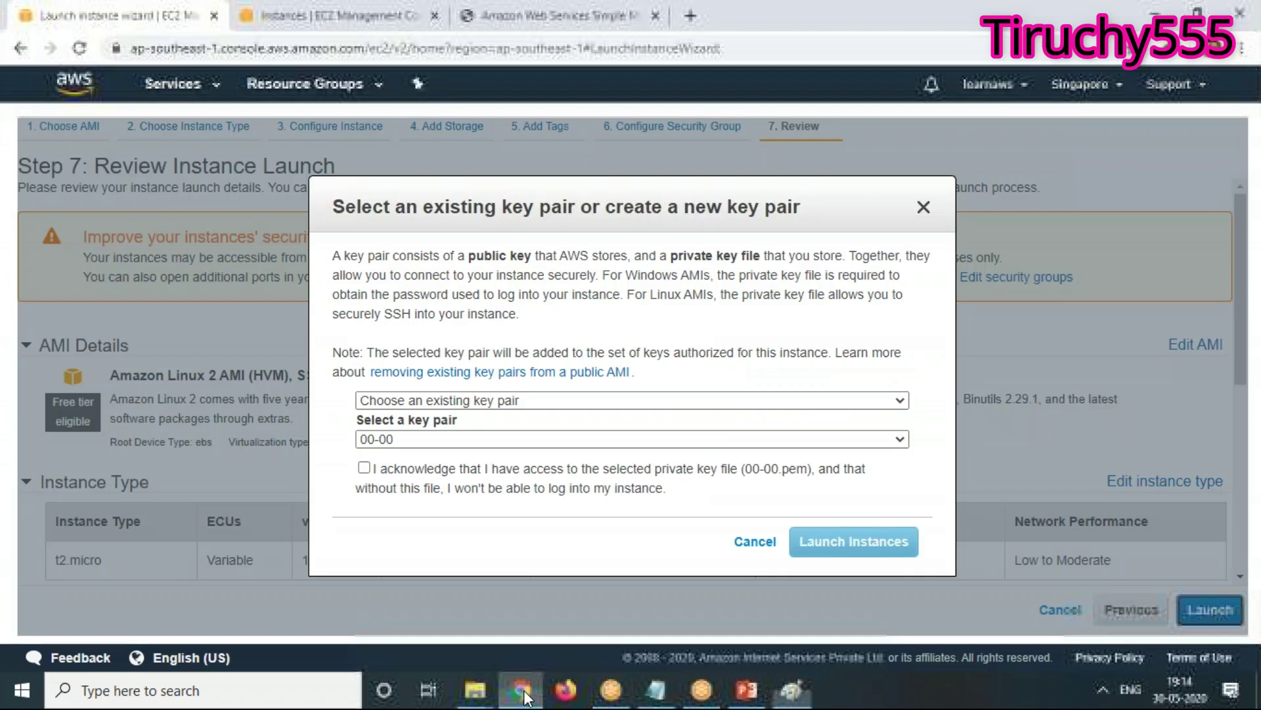
Choose 'Create a new key pair', name it AWS-Free and download it
{"action": "left_click", "coordinate": [468, 403]}
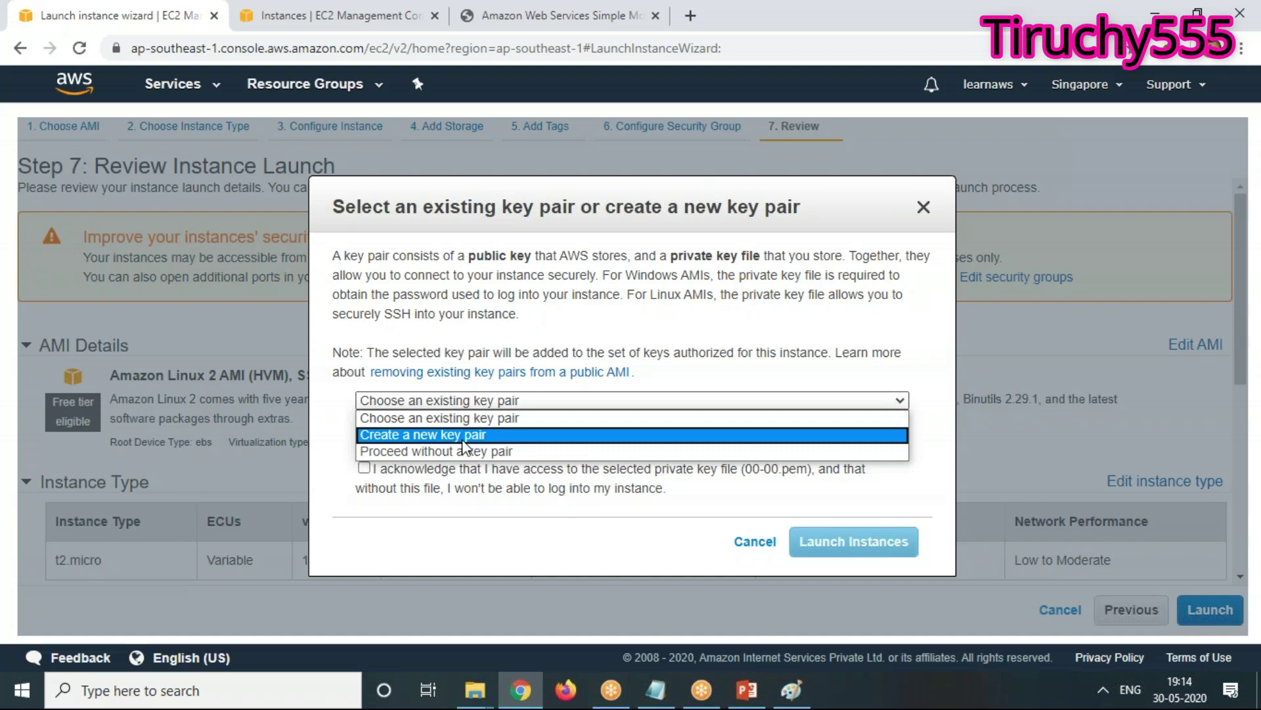
{"action": "left_click", "coordinate": [465, 435]}
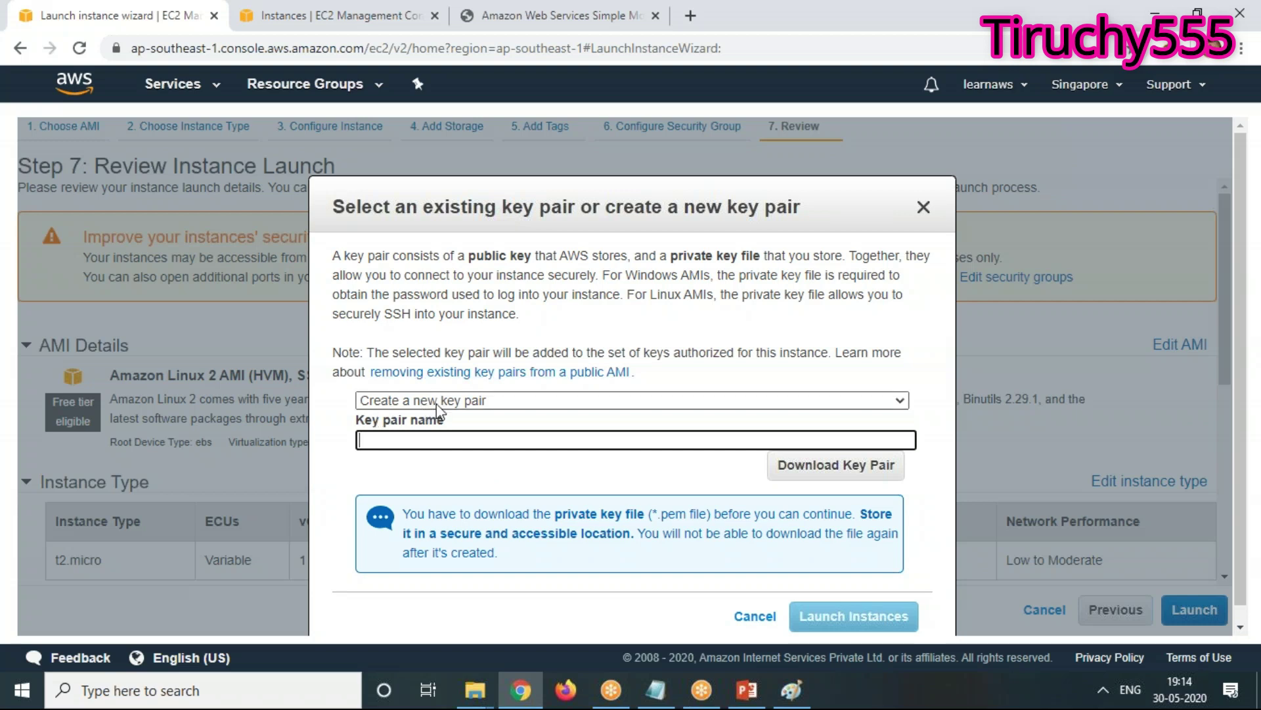
{"action": "type", "text": "AWS-Free"}
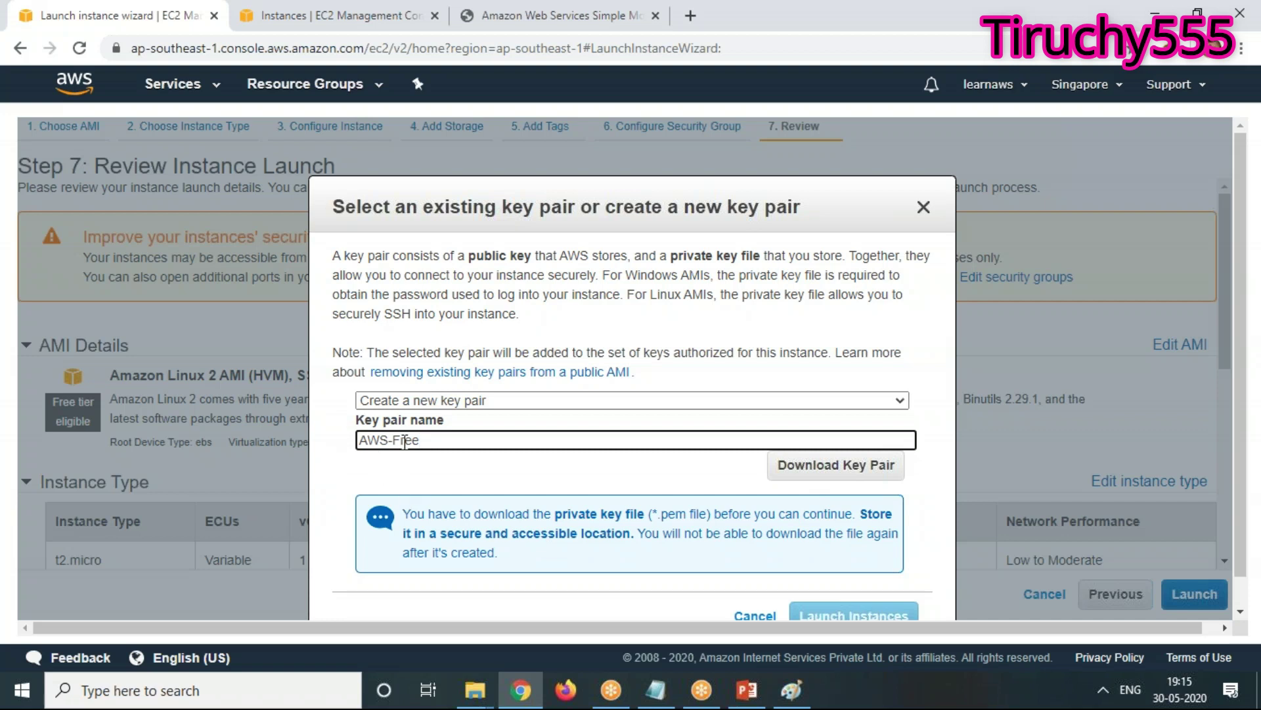
{"action": "left_click", "coordinate": [859, 474]}
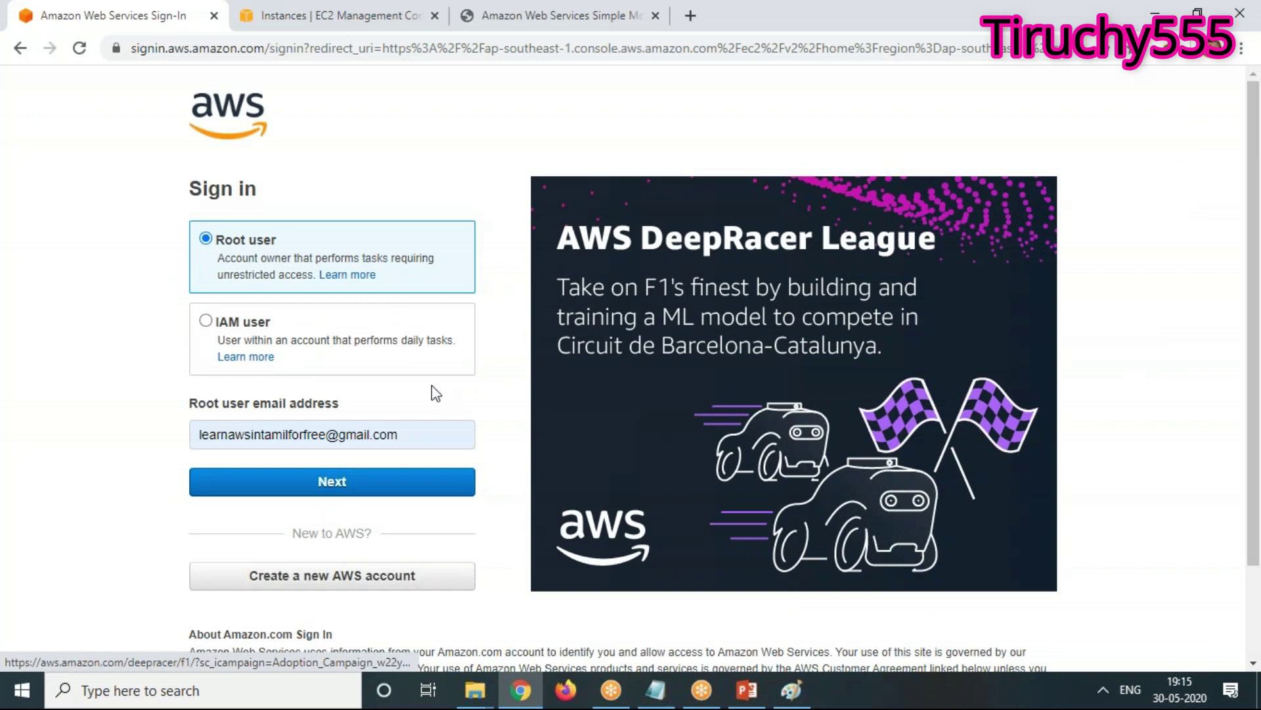
Sign back in on the sign-in tab with the root account e-mail and password
{"action": "left_click", "coordinate": [350, 15]}
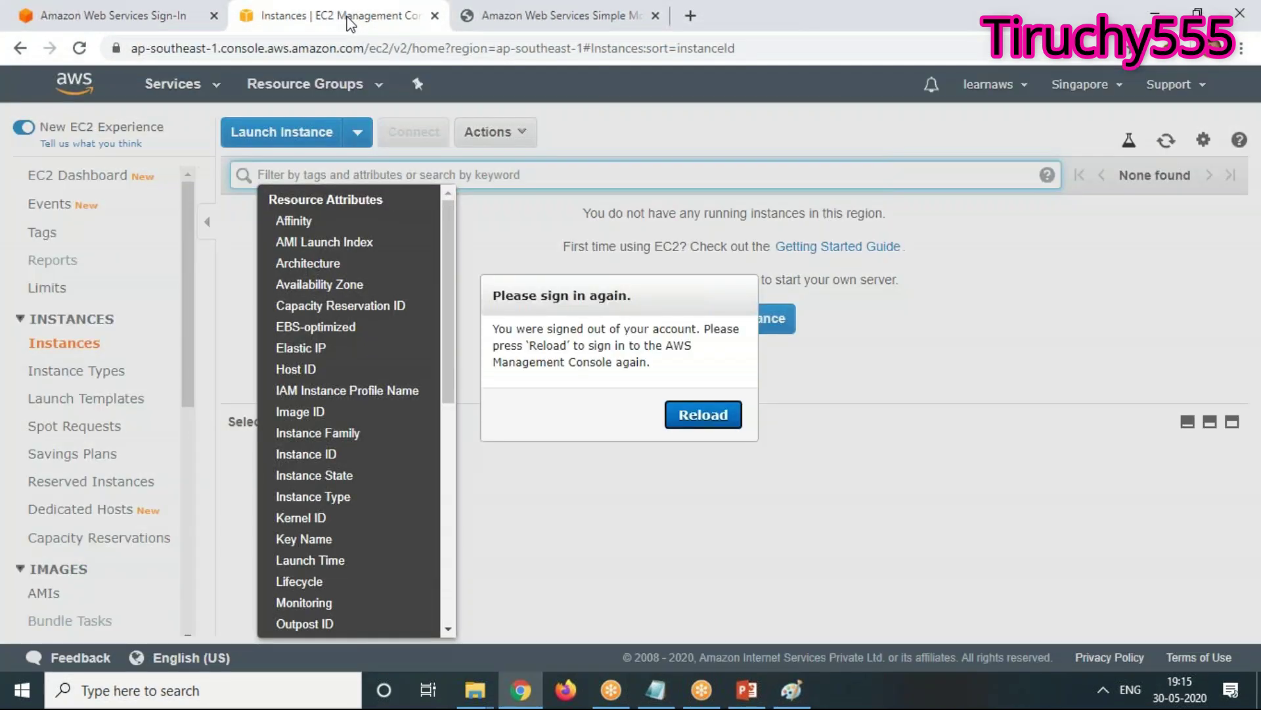
{"action": "left_click", "coordinate": [81, 25]}
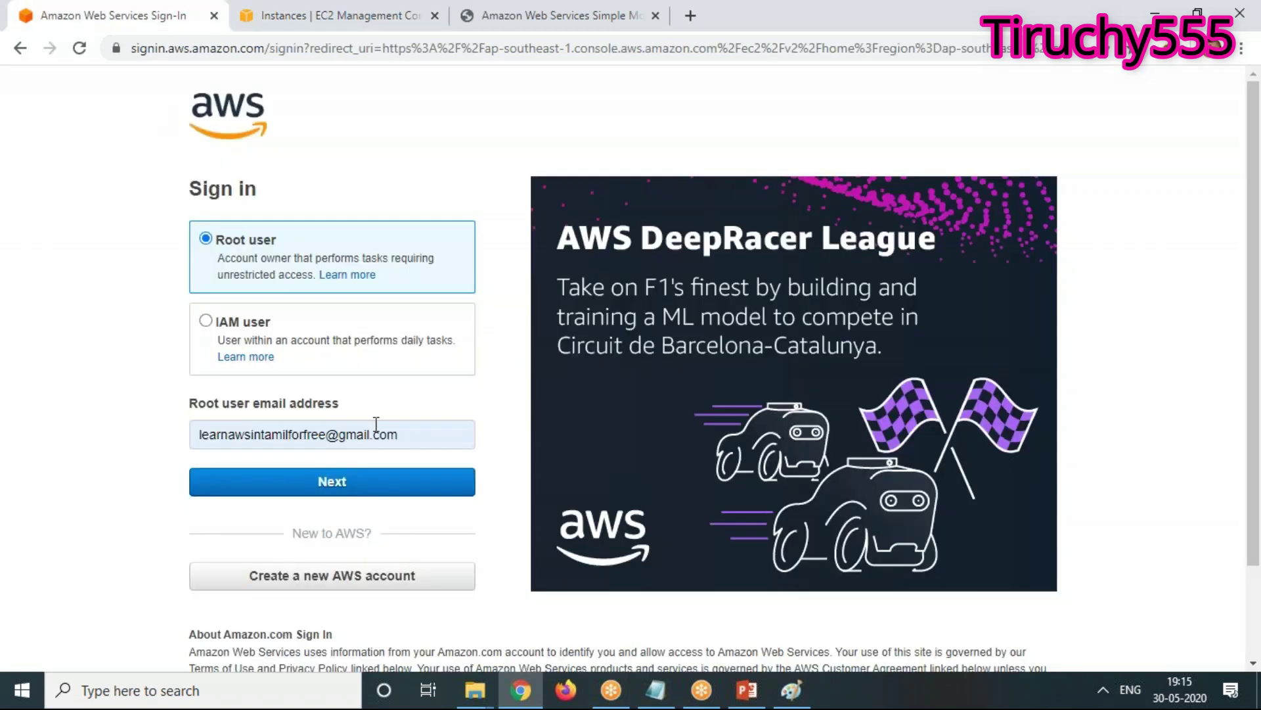
{"action": "left_click", "coordinate": [347, 483]}
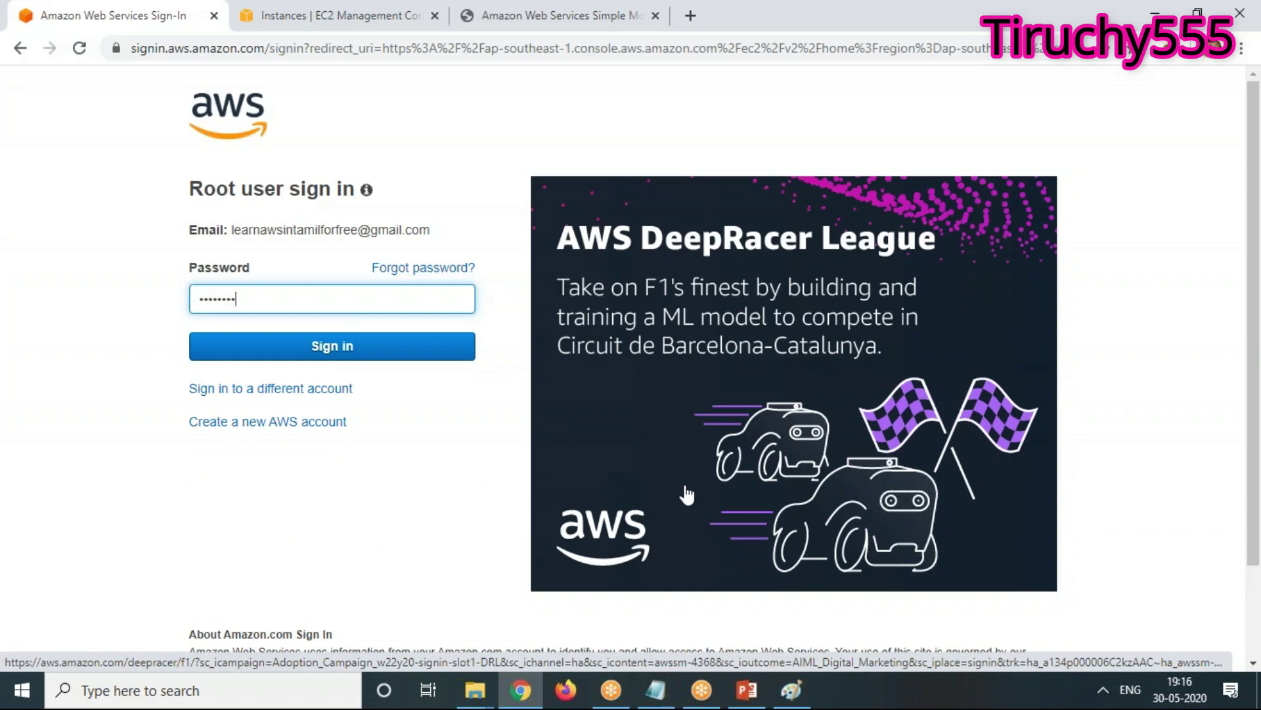
{"action": "key", "text": "Return"}
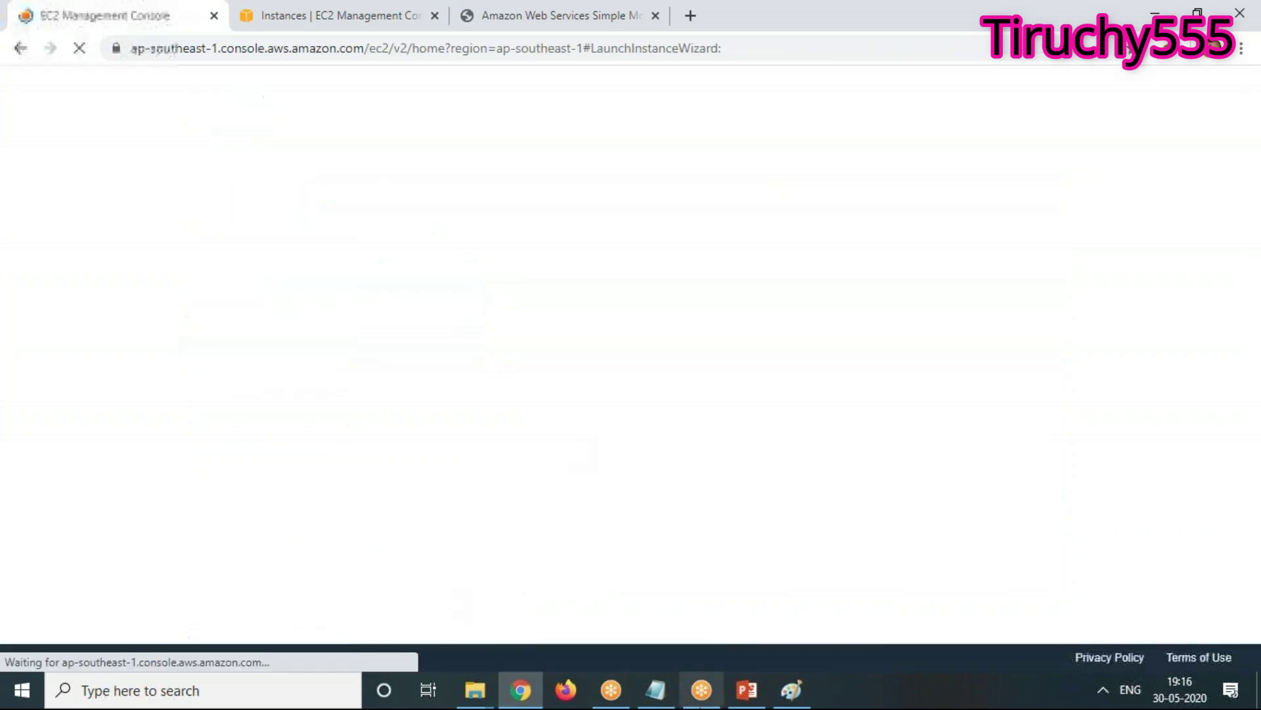
Close the pricing calculator window and the stale Instances tab
{"action": "left_click", "coordinate": [490, 16]}
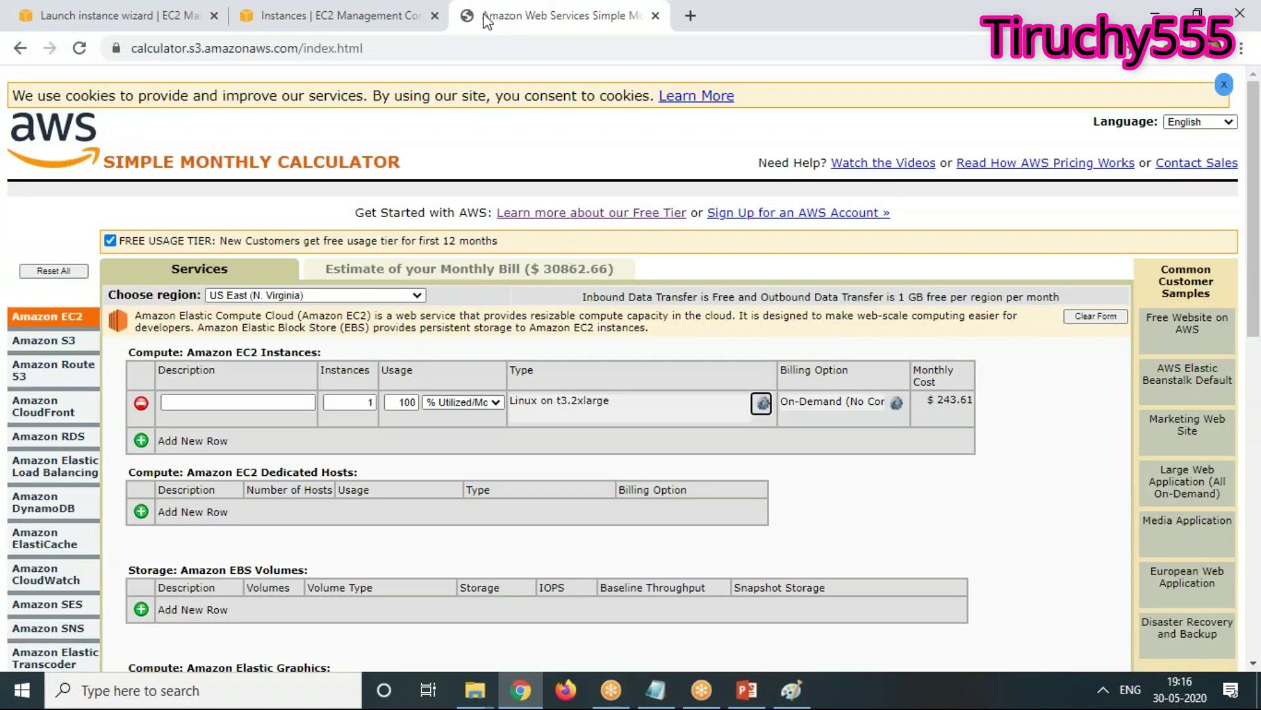
{"action": "left_click_drag", "start_coordinate": [493, 20], "coordinate": [501, 93]}
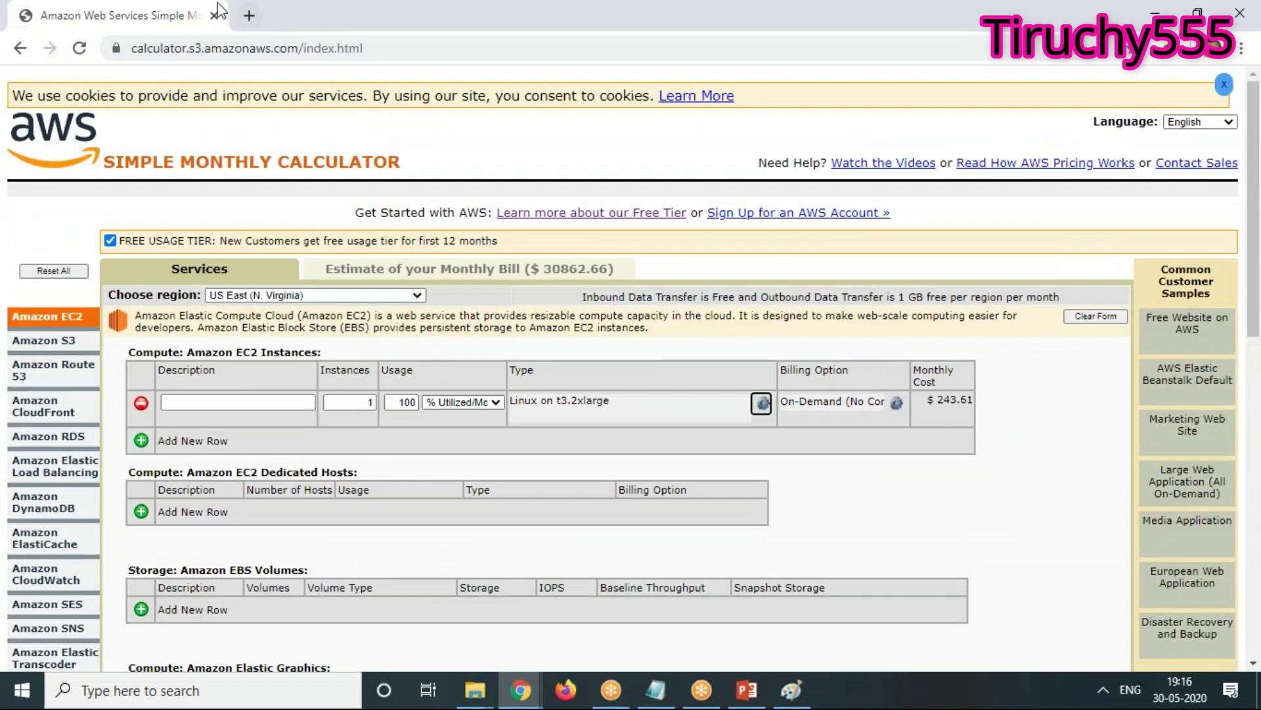
{"action": "left_click", "coordinate": [214, 16]}
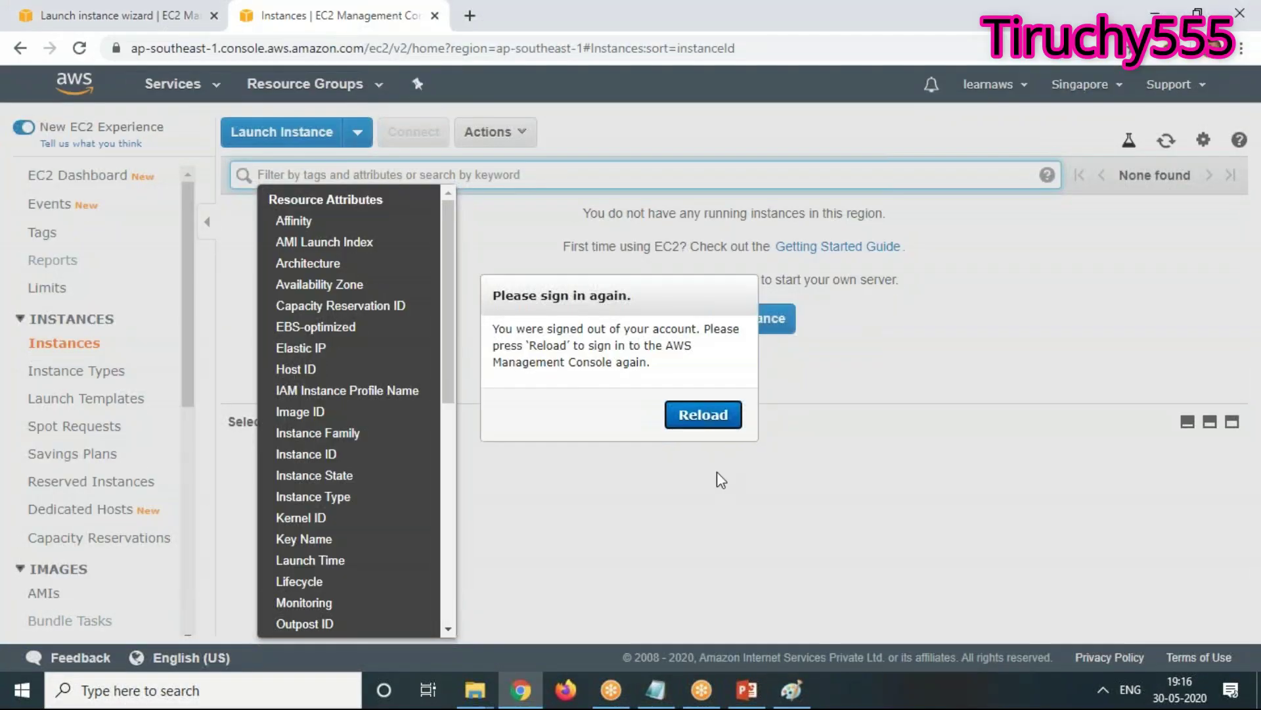
{"action": "left_click", "coordinate": [434, 16]}
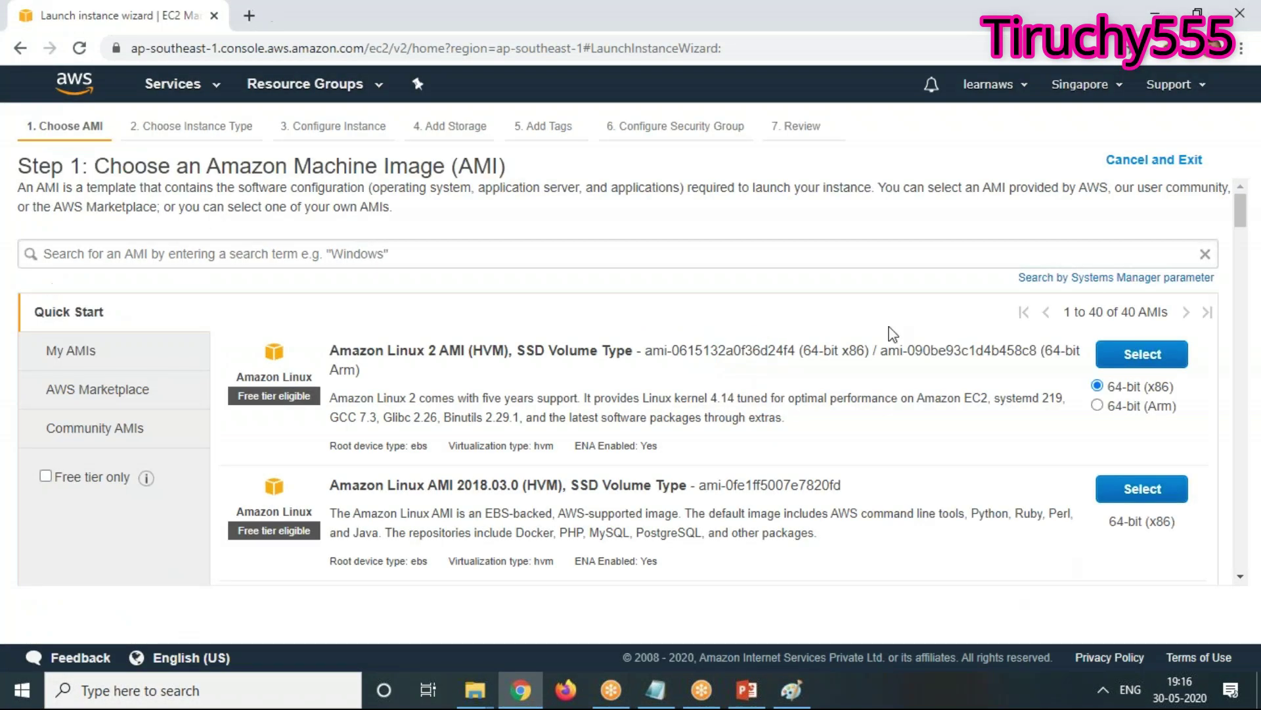
Choose the Amazon Linux 2 image and accept the defaults up to the Add Tags step
{"action": "left_click", "coordinate": [1150, 358]}
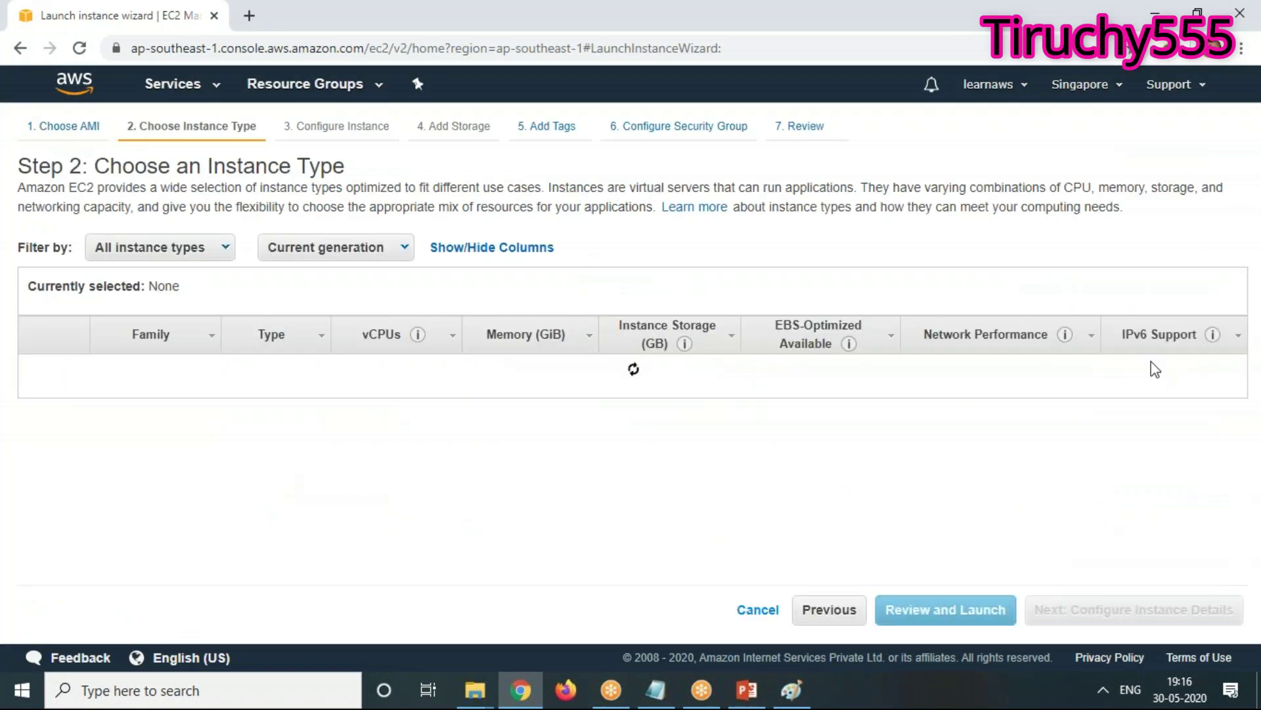
{"action": "left_click", "coordinate": [1205, 615]}
{"action": "left_click", "coordinate": [1122, 601]}
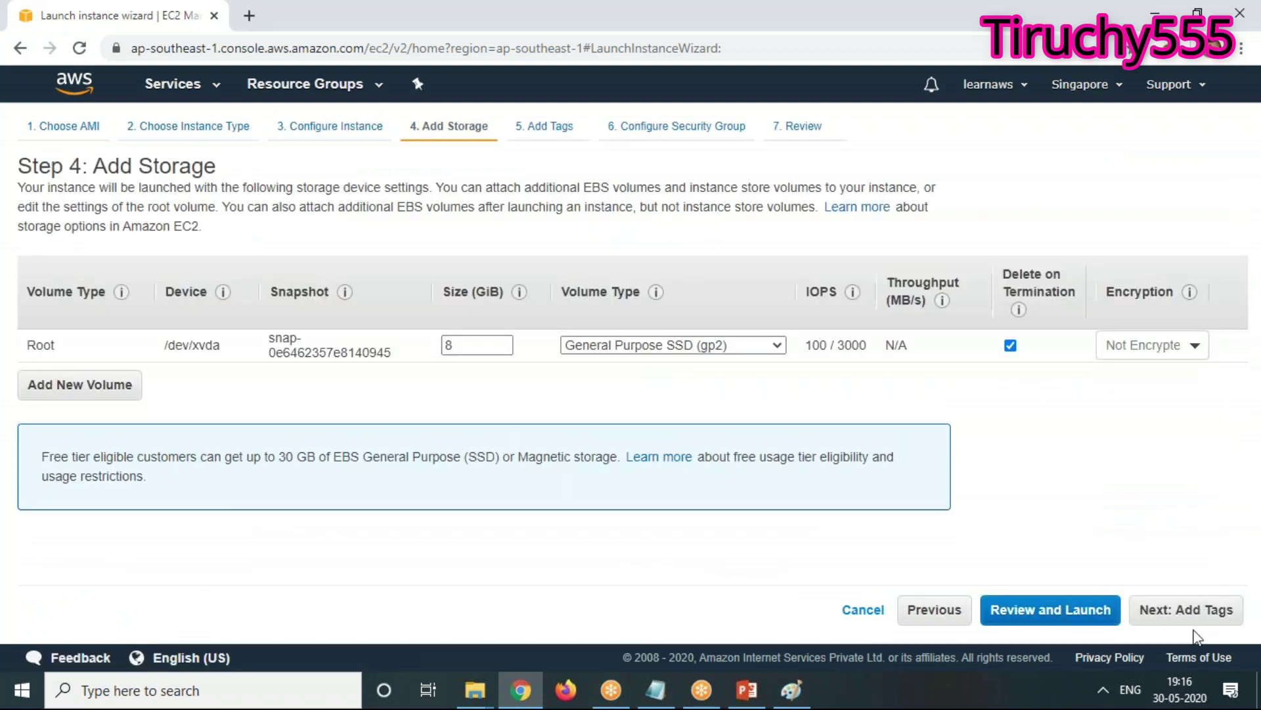
{"action": "left_click", "coordinate": [1219, 610]}
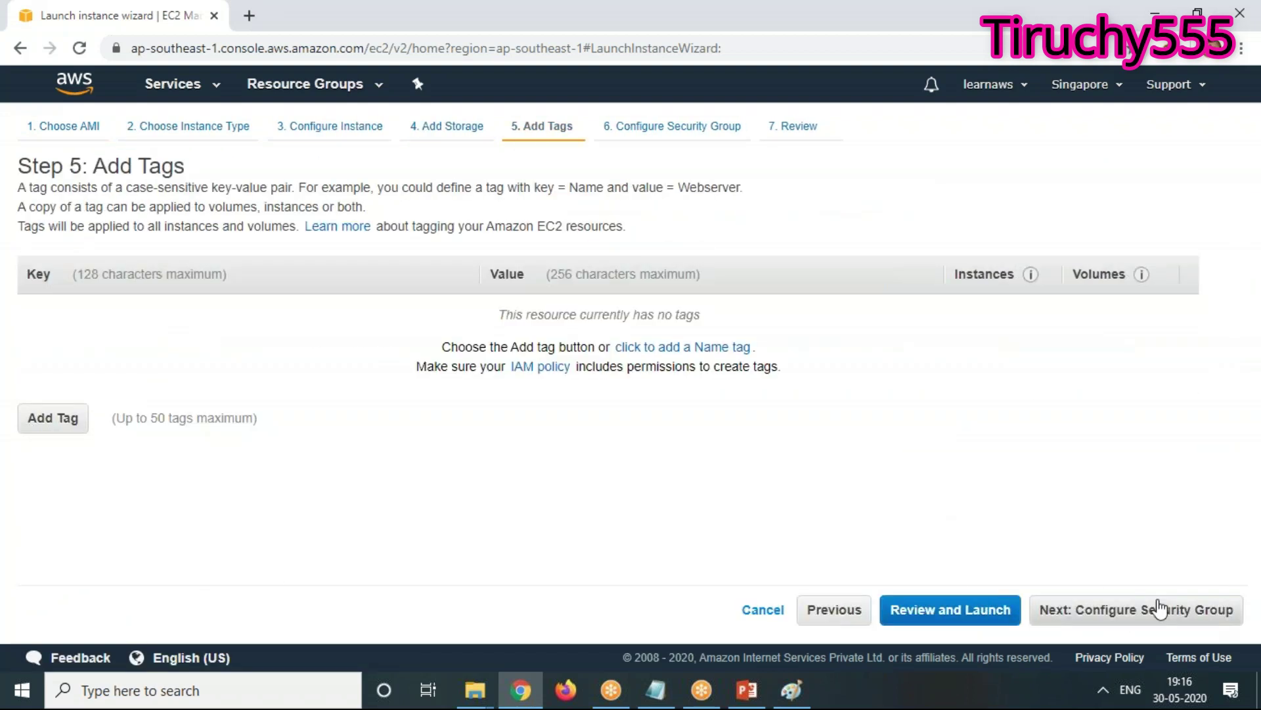
Add a tag with Key 'Name' and Value 'Server'
{"action": "left_click", "coordinate": [57, 419]}
{"action": "type", "text": "Name"}
{"action": "key", "text": "Tab"}
{"action": "type", "text": "Server"}
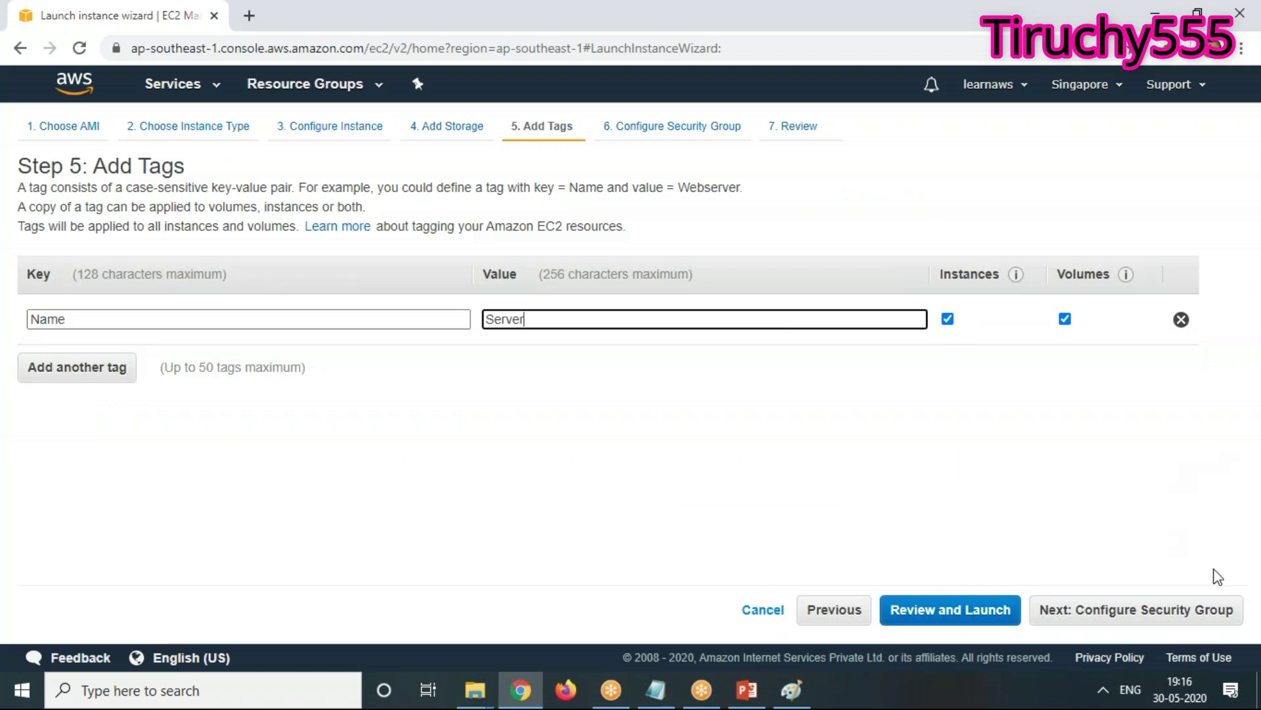
{"action": "left_click", "coordinate": [1215, 610]}
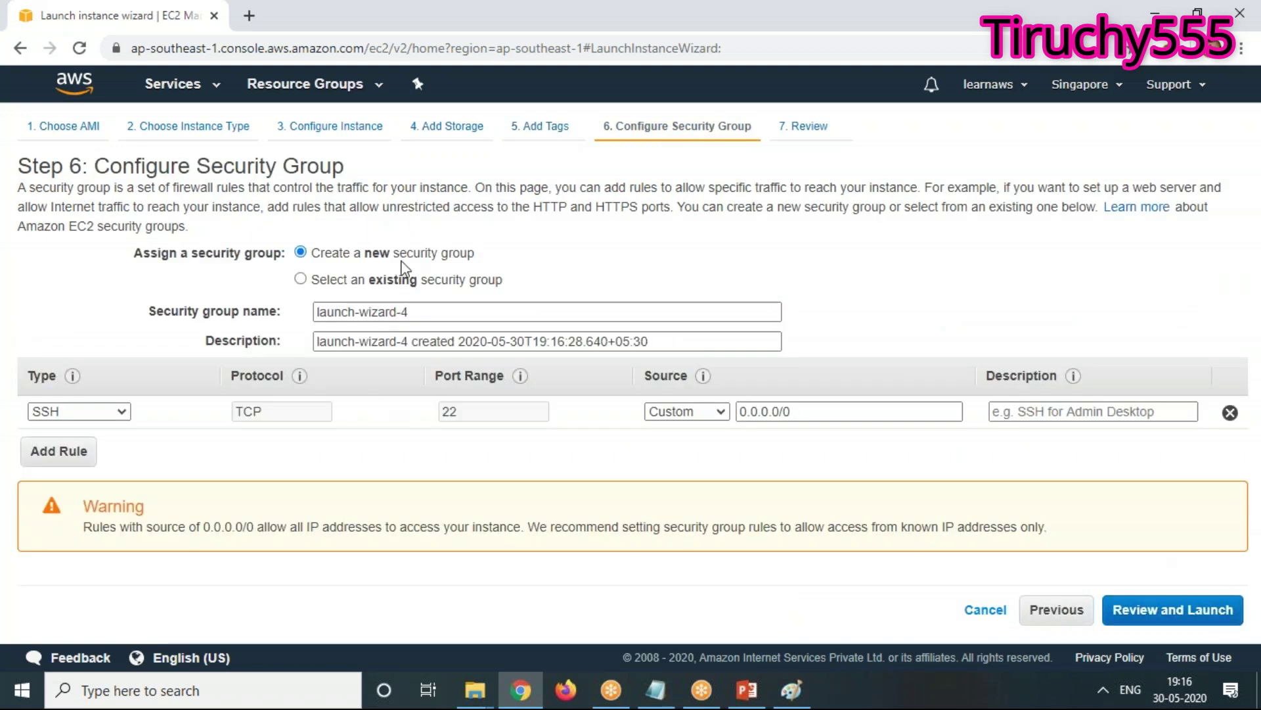
Attach the existing linux security group (HTTP 80, SSH 22) and reach the launch review
{"action": "left_click", "coordinate": [396, 281]}
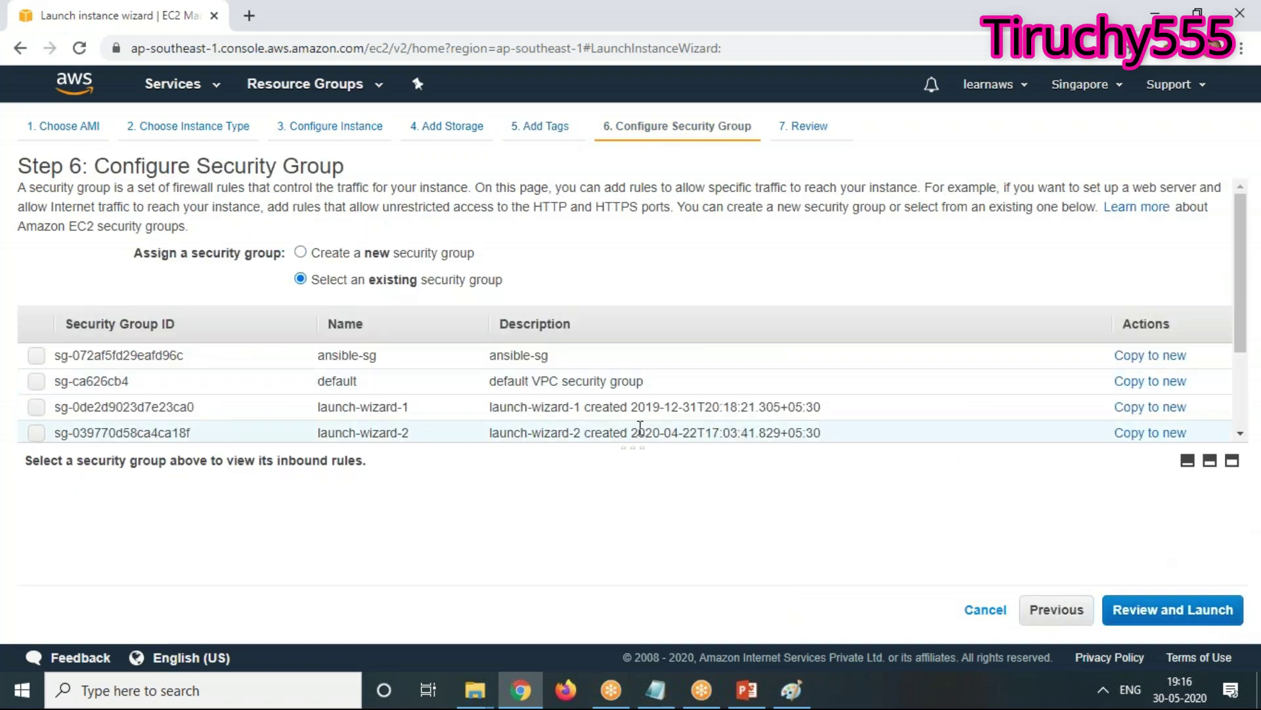
{"action": "scroll", "coordinate": [640, 428], "scroll_direction": "down", "scroll_amount": 5}
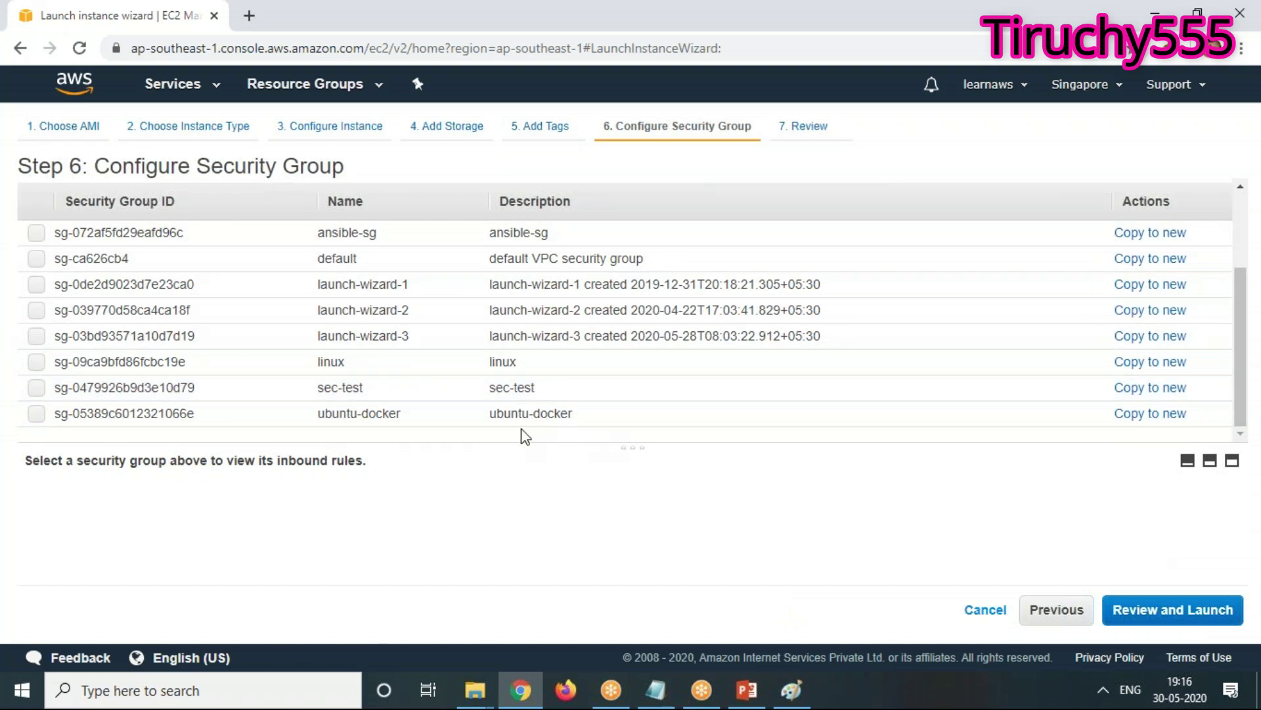
{"action": "left_click", "coordinate": [37, 363]}
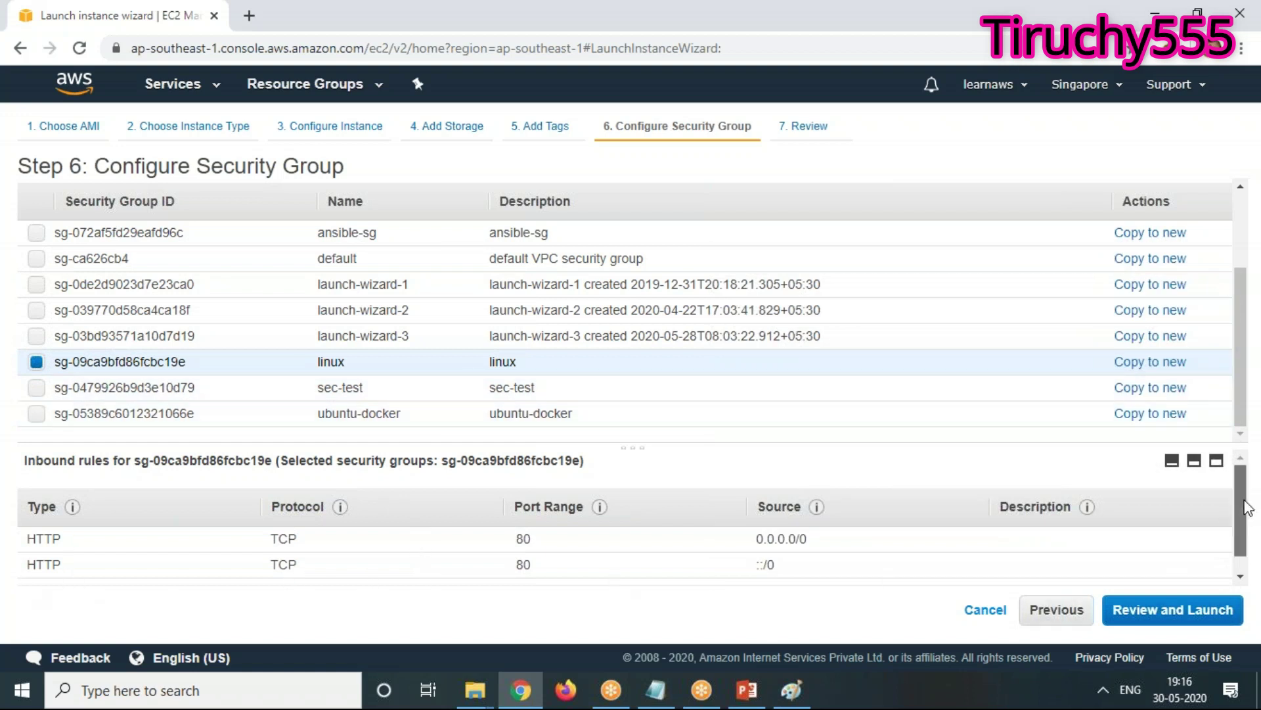
{"action": "left_click_drag", "start_coordinate": [1242, 502], "coordinate": [1253, 578]}
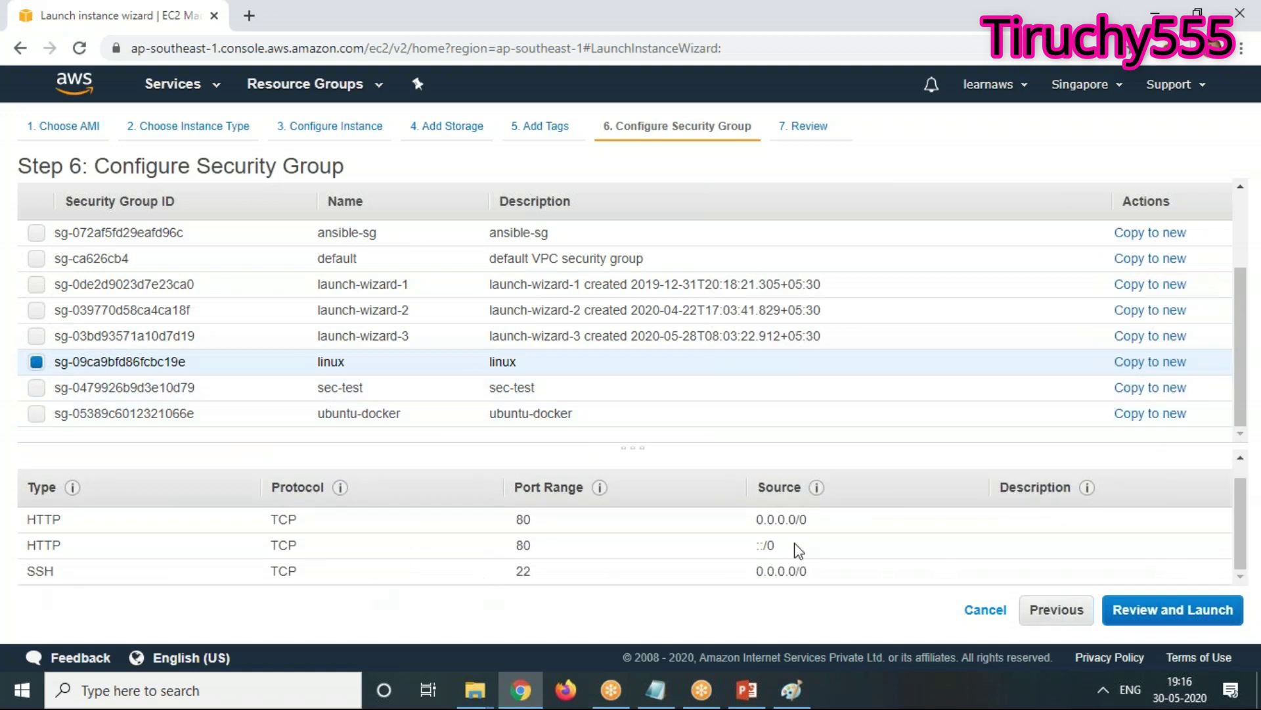
{"action": "left_click", "coordinate": [1203, 616]}
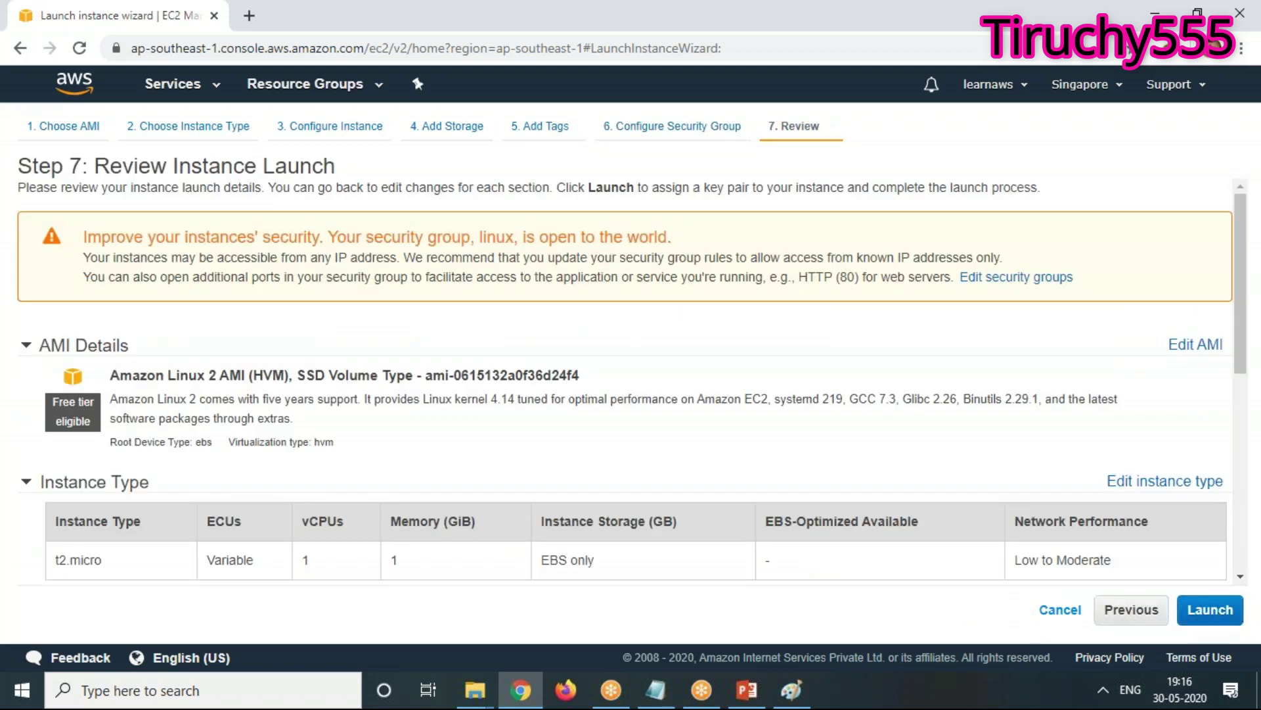
Launch, create a new key pair named AWS-FREE and download AWS-FREE.pem
{"action": "left_click", "coordinate": [1210, 610]}
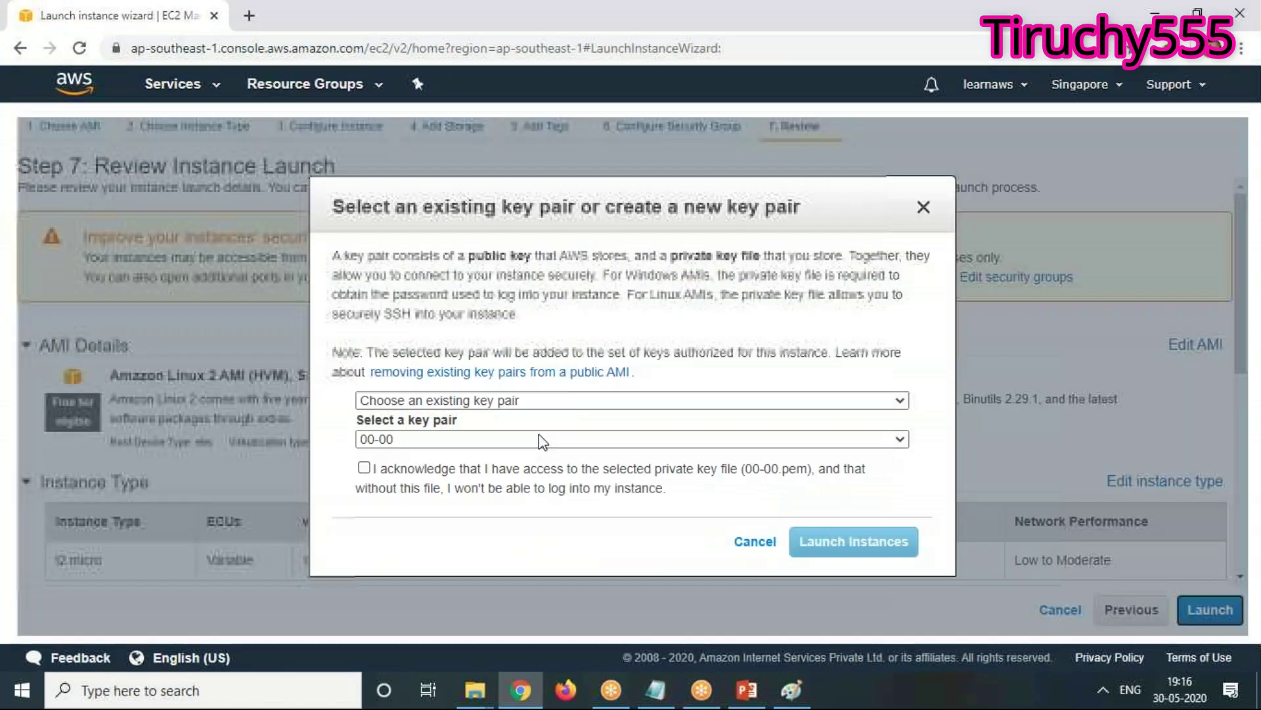
{"action": "left_click", "coordinate": [439, 441]}
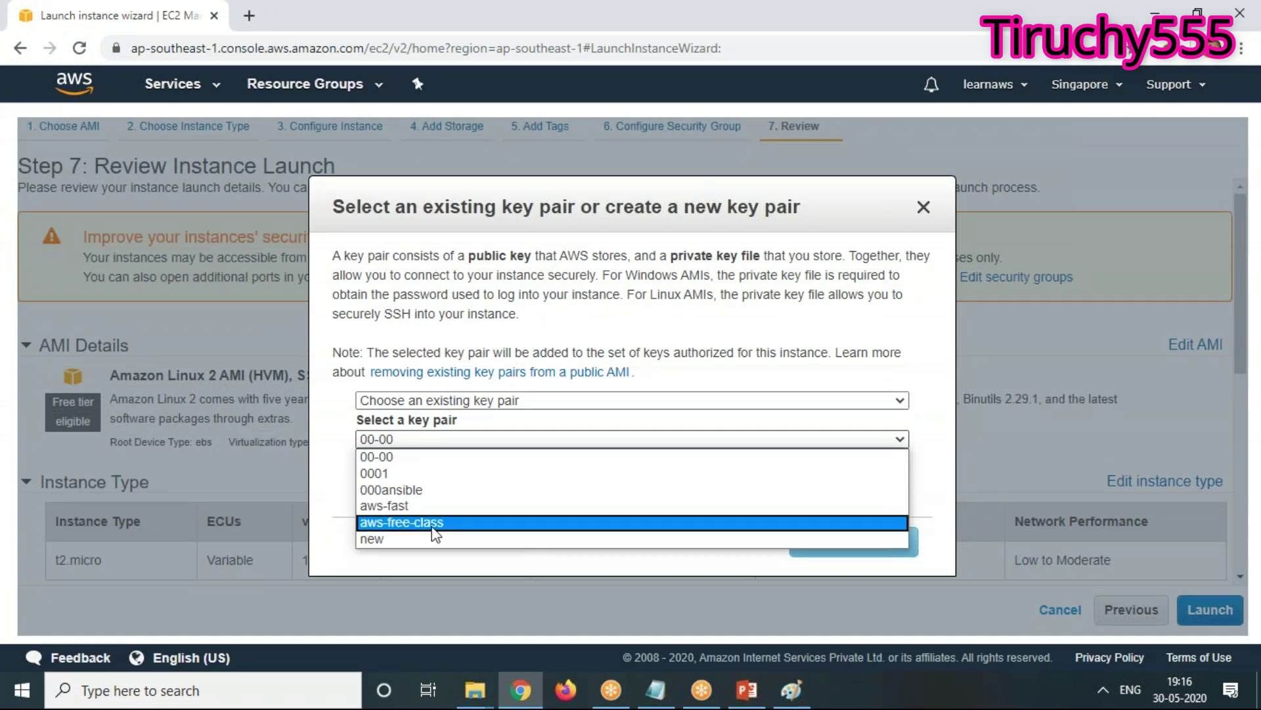
{"action": "left_click", "coordinate": [474, 402]}
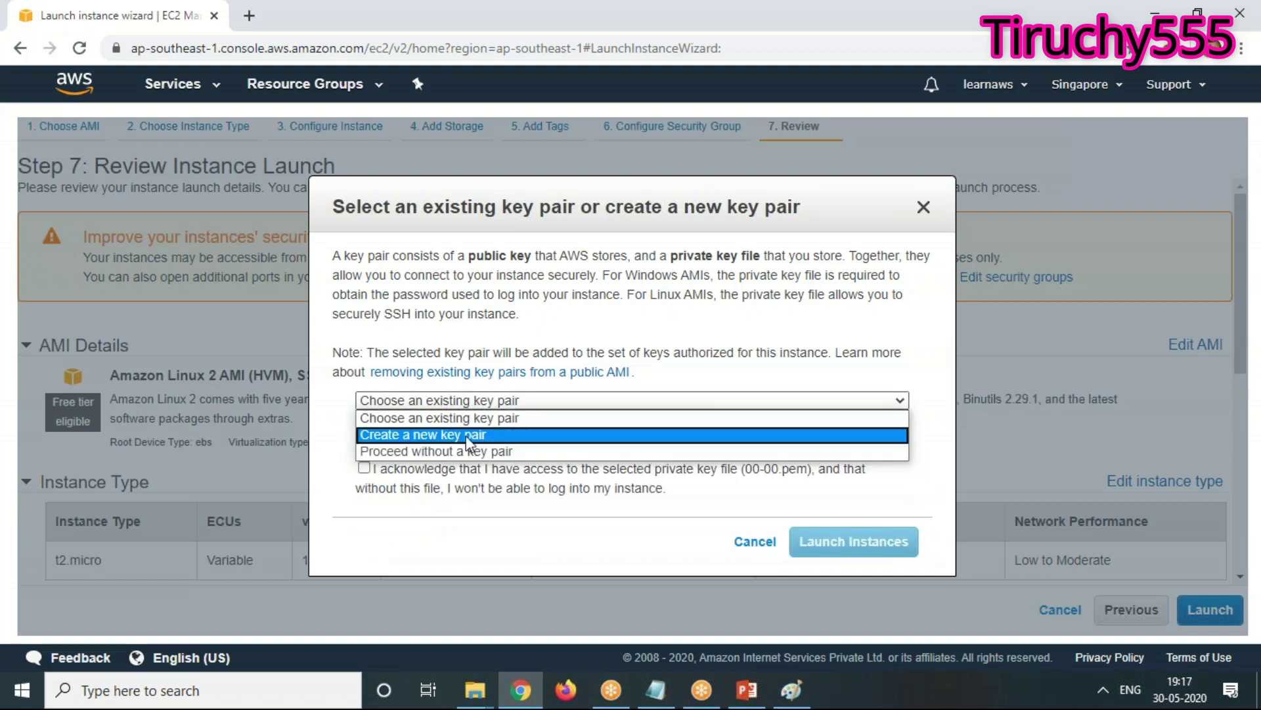
{"action": "left_click", "coordinate": [469, 435]}
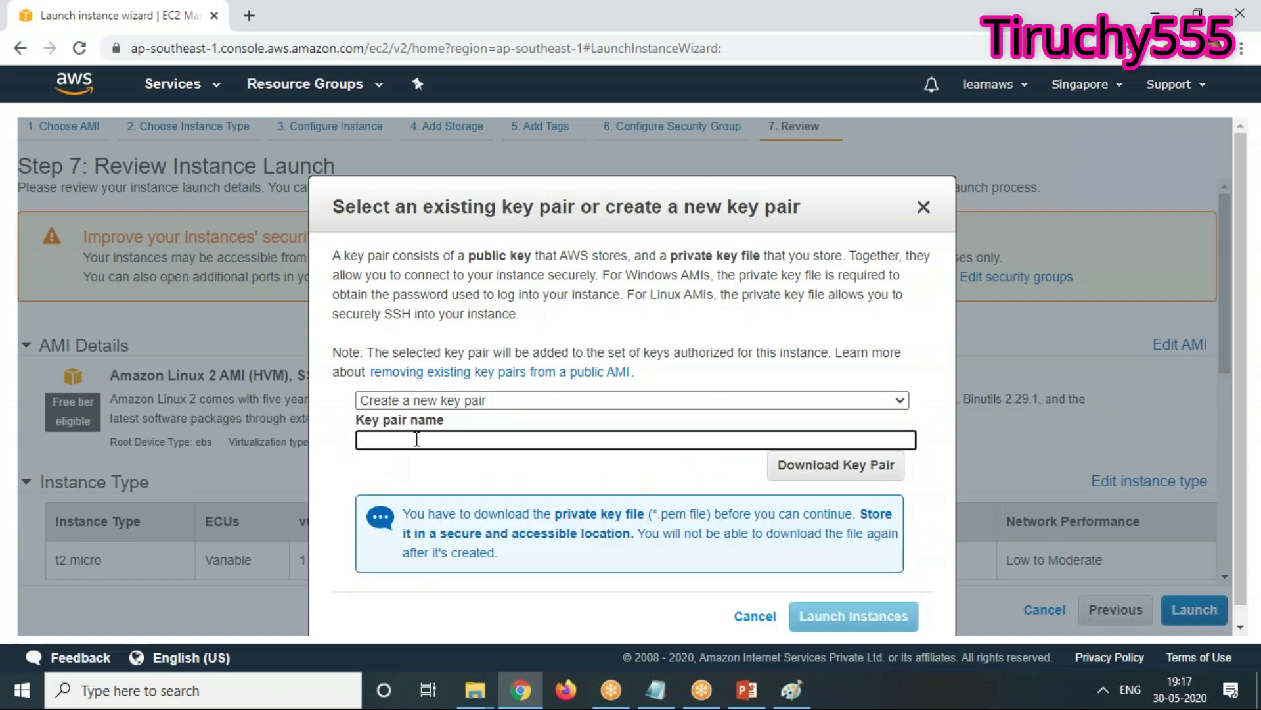
{"action": "type", "text": "AWS-FREE"}
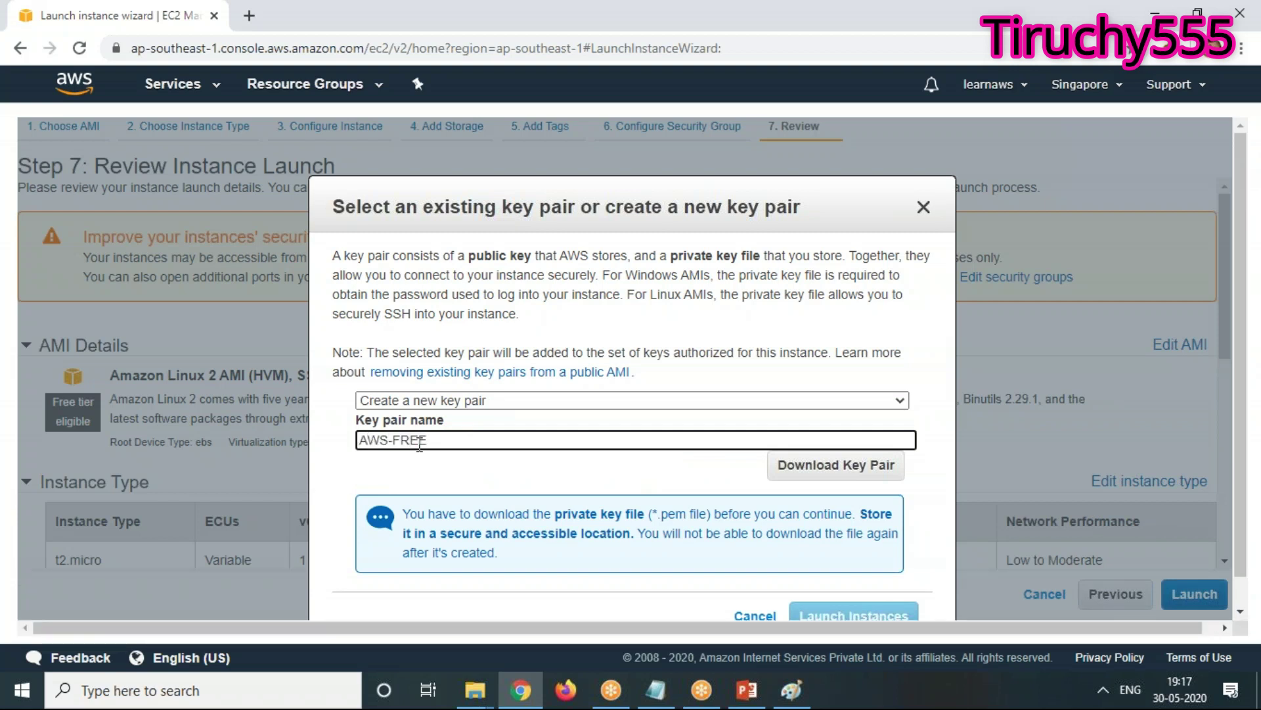
{"action": "left_click", "coordinate": [848, 467]}
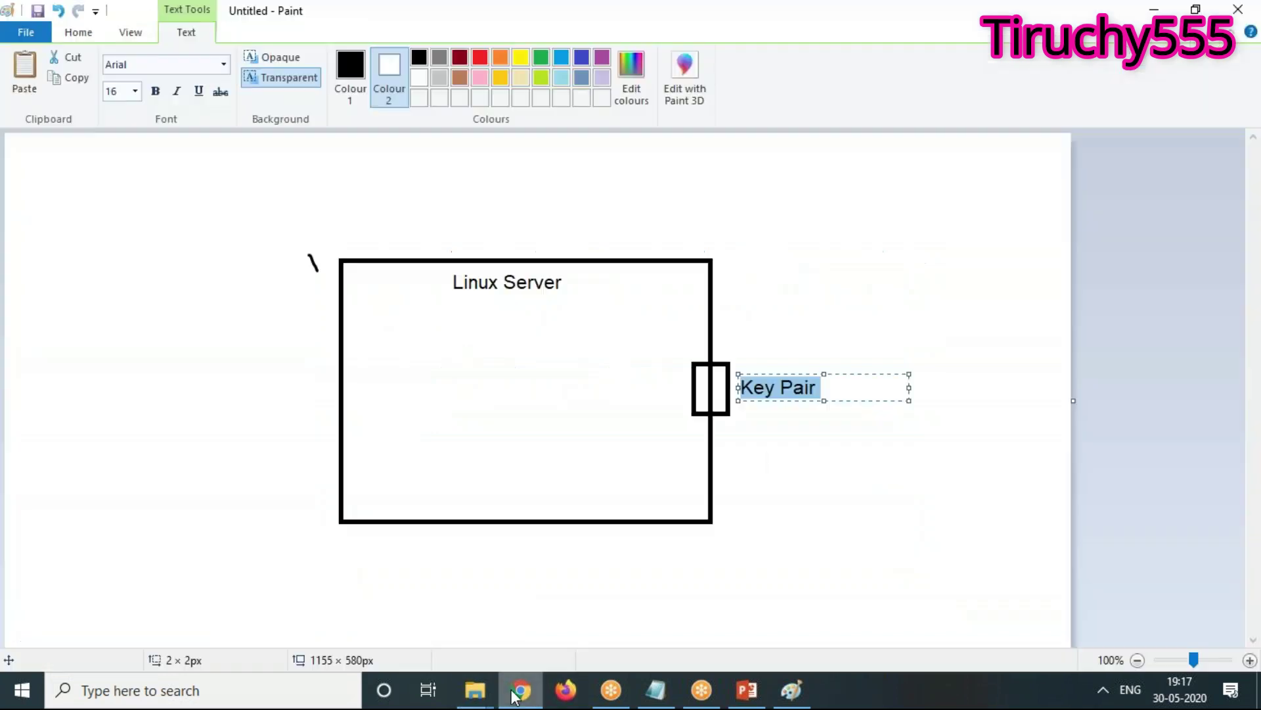
Close the Paint diagram without saving and bring Chrome back with a new tab
{"action": "left_click", "coordinate": [792, 690]}
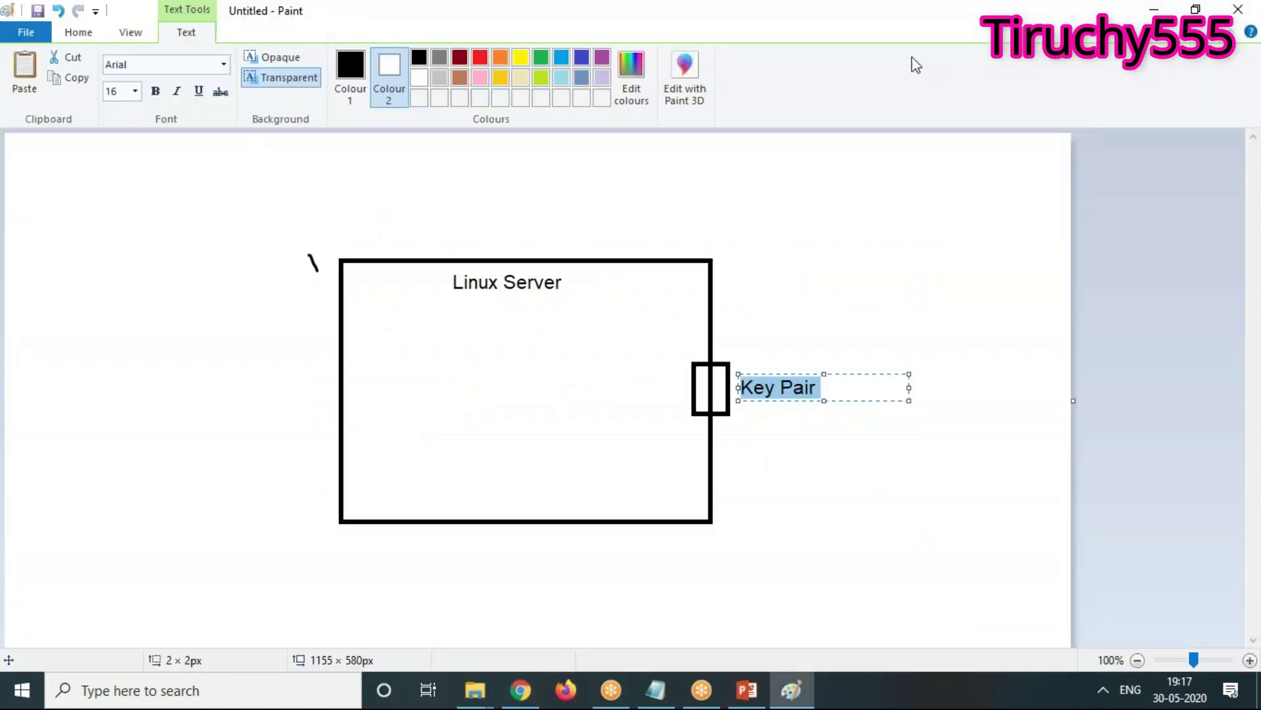
{"action": "left_click_drag", "start_coordinate": [821, 18], "coordinate": [535, 186]}
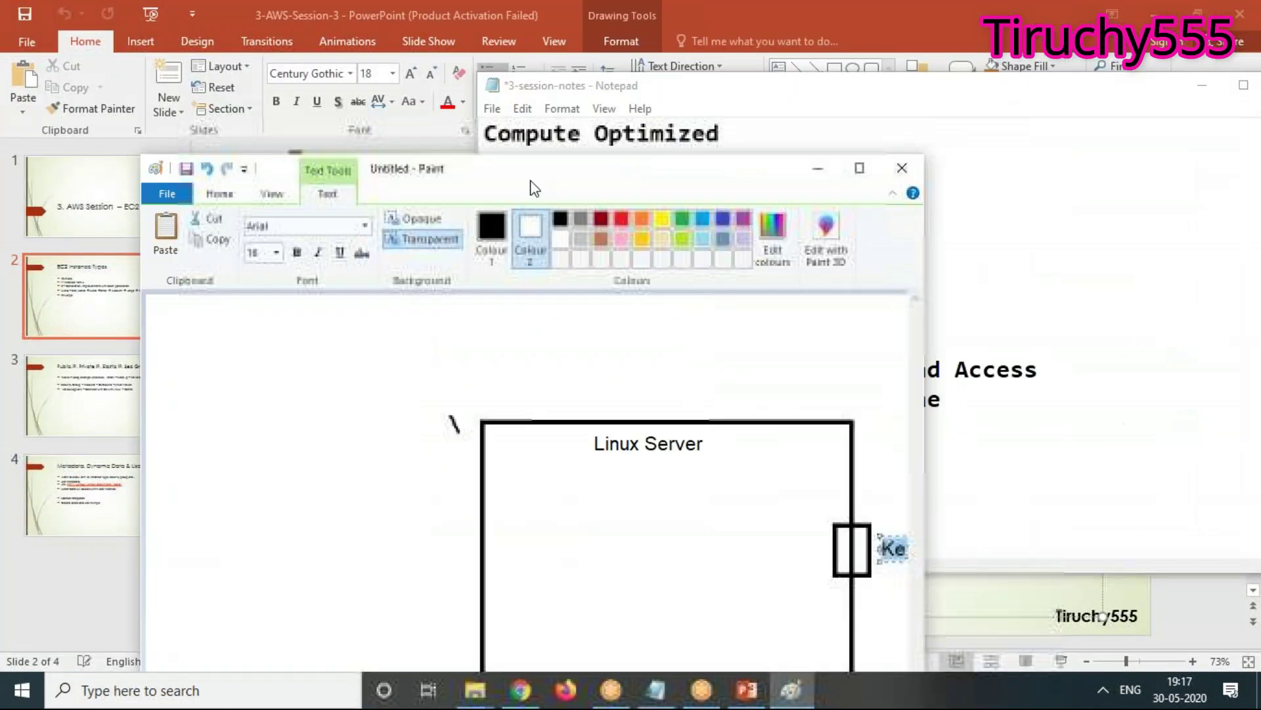
{"action": "left_click", "coordinate": [900, 167]}
{"action": "left_click", "coordinate": [560, 456]}
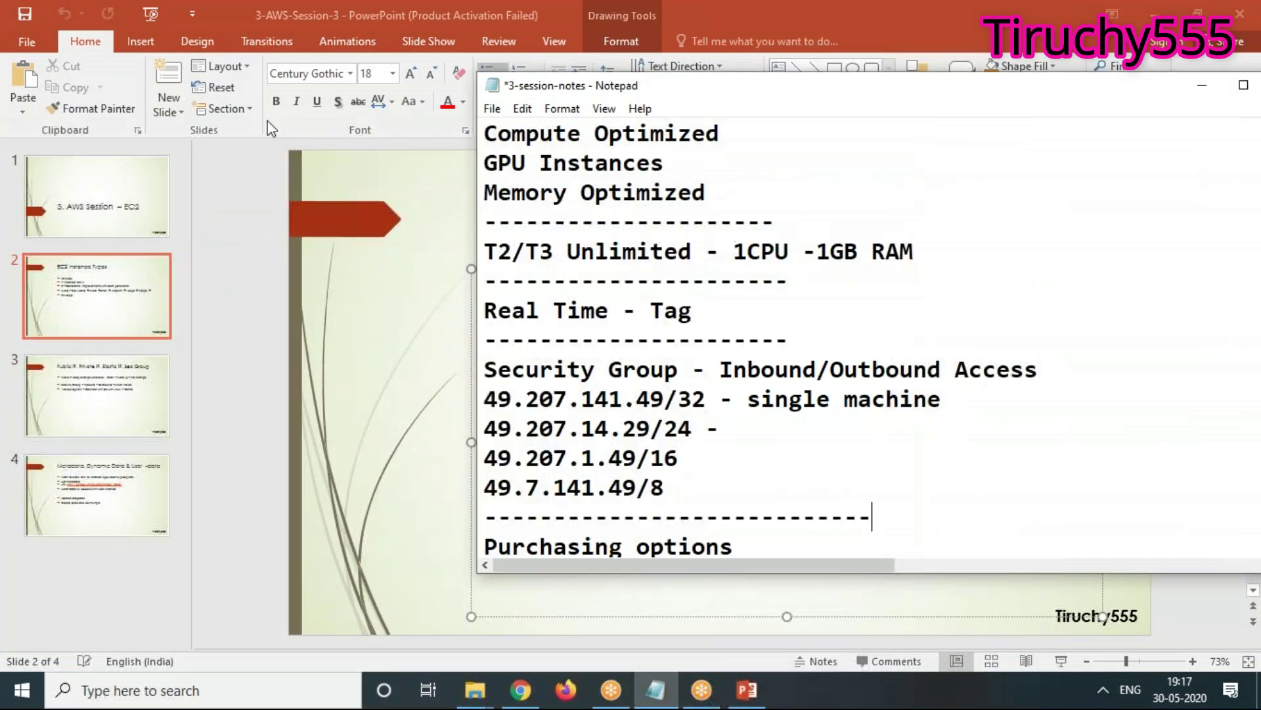
{"action": "left_click", "coordinate": [523, 698]}
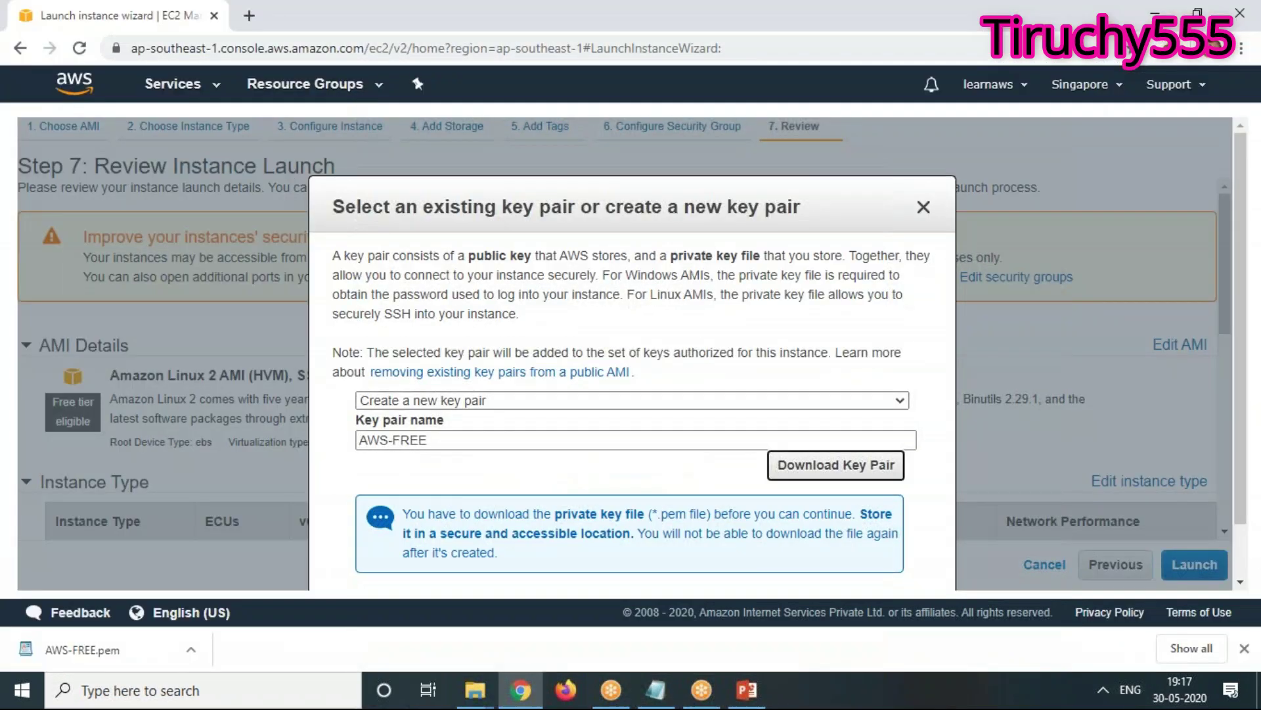
{"action": "left_click", "coordinate": [251, 16]}
Search Google for 'PEM file', then refine the query to 'pem file in aws'
{"action": "type", "text": "P"}
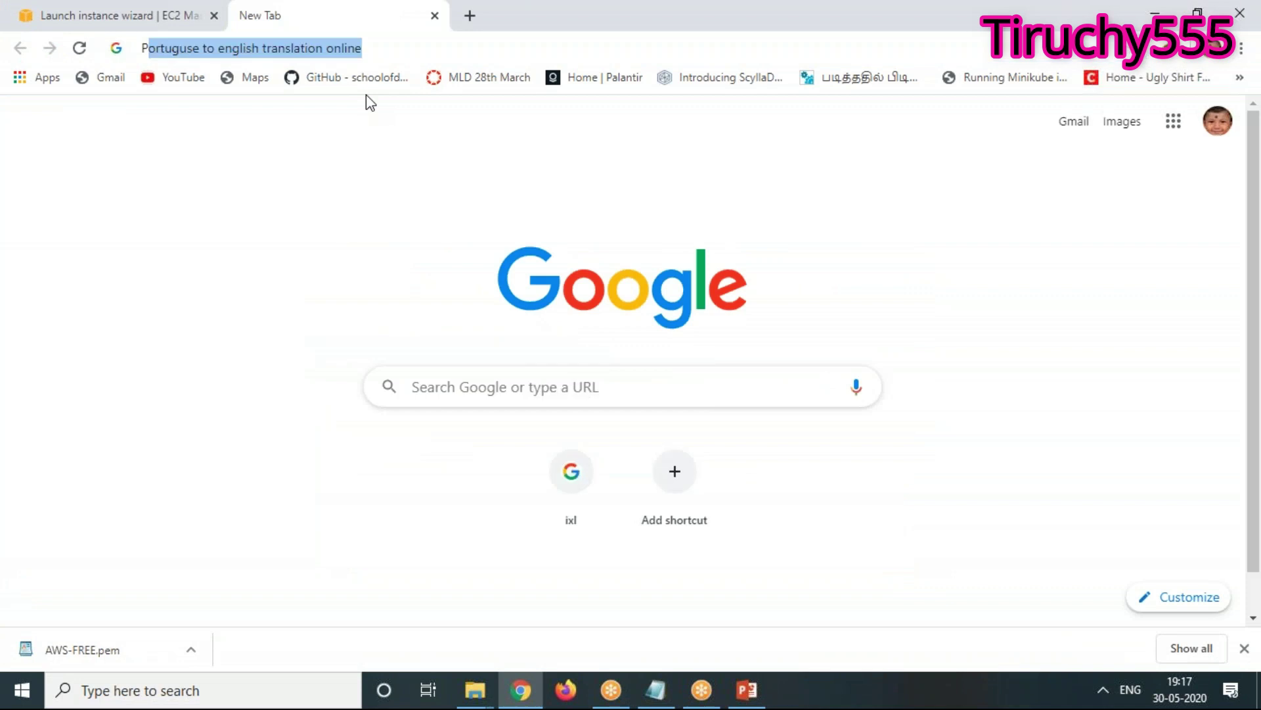
{"action": "type", "text": "EM file"}
{"action": "key", "text": "Return"}
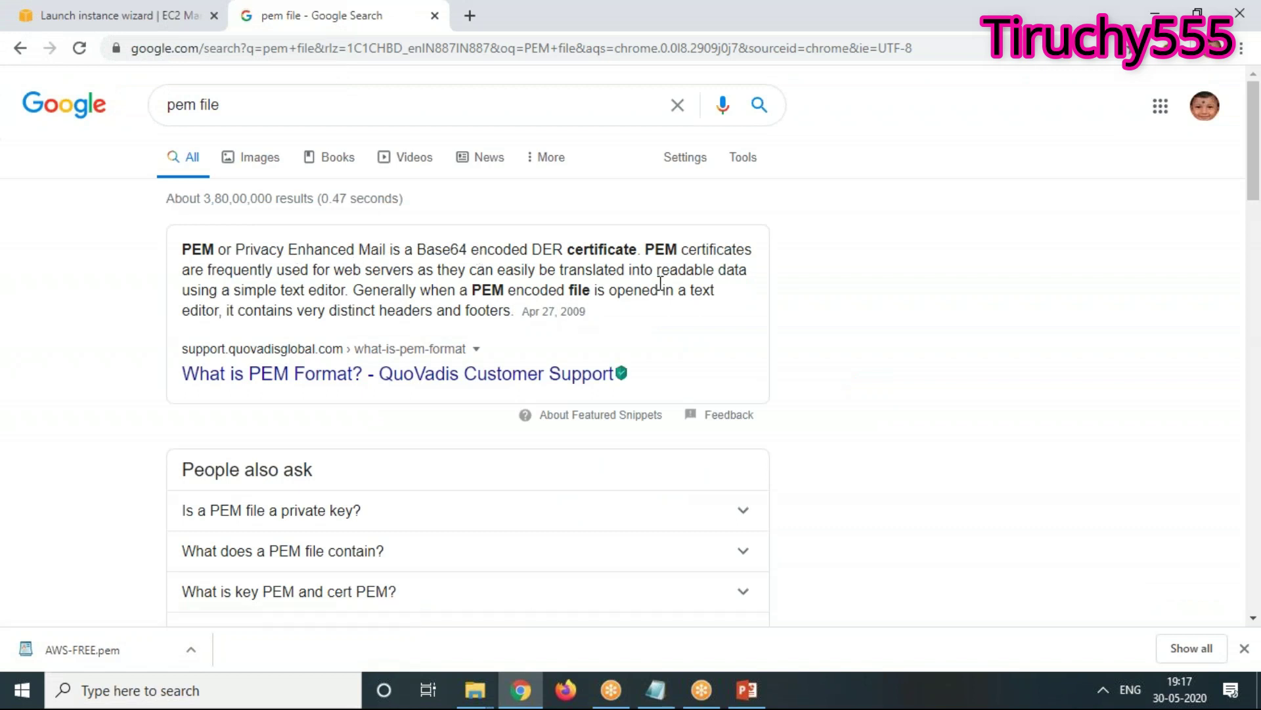
{"action": "left_click", "coordinate": [245, 108]}
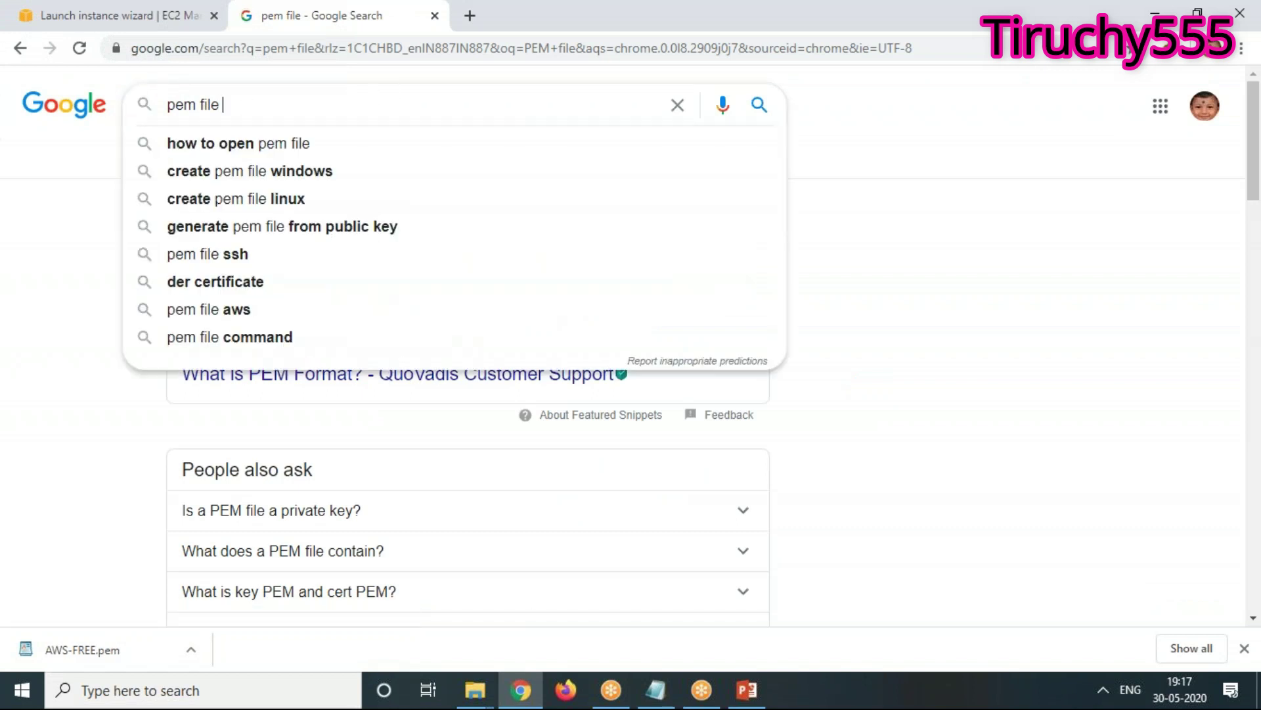
{"action": "type", "text": "in aws"}
{"action": "key", "text": "Return"}
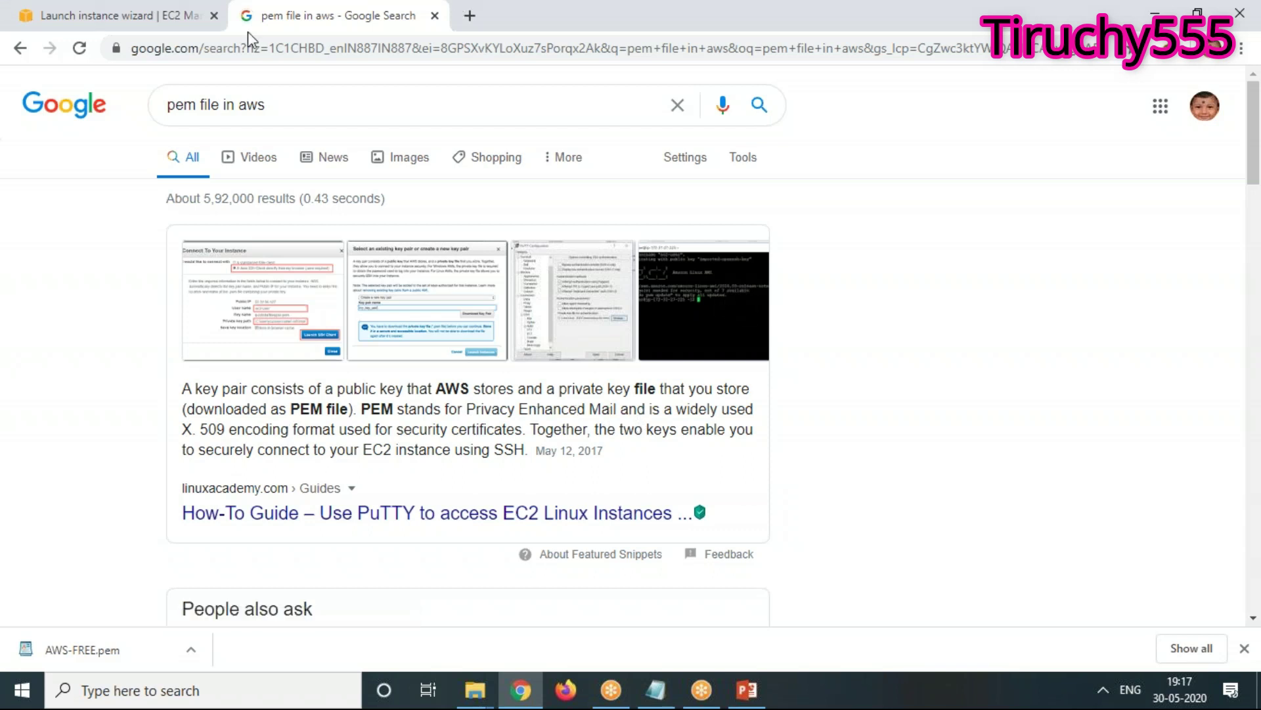
Minimize the browser and presentation windows, launch PuTTY from the desktop and type 'puttygen'
{"action": "double_click", "coordinate": [782, 23]}
{"action": "left_click_drag", "start_coordinate": [1076, 46], "coordinate": [961, 313]}
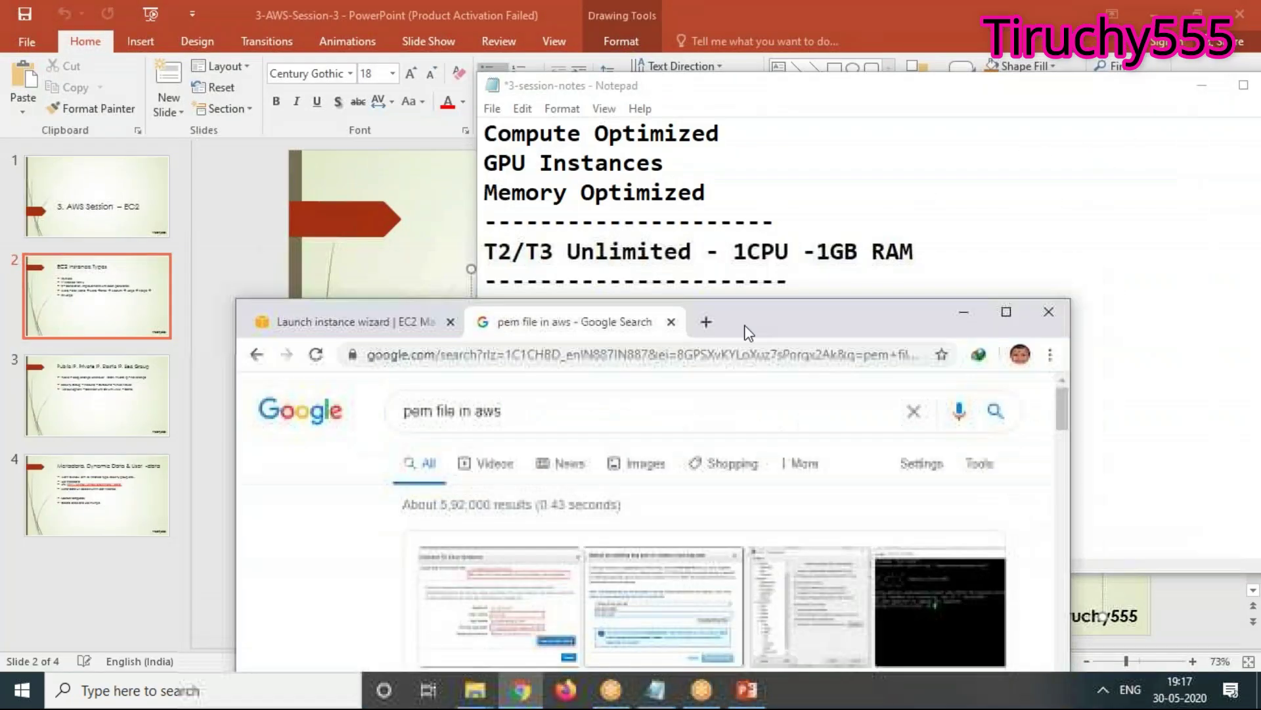
{"action": "left_click", "coordinate": [960, 312]}
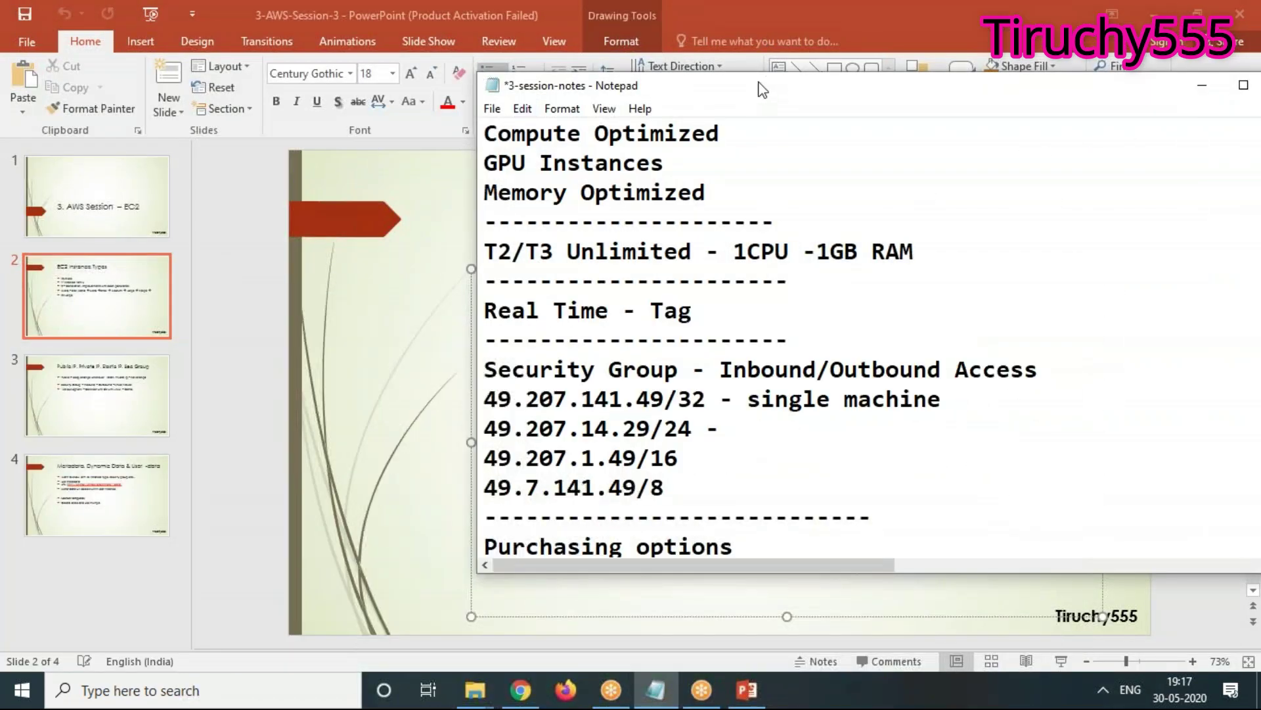
{"action": "left_click", "coordinate": [790, 24]}
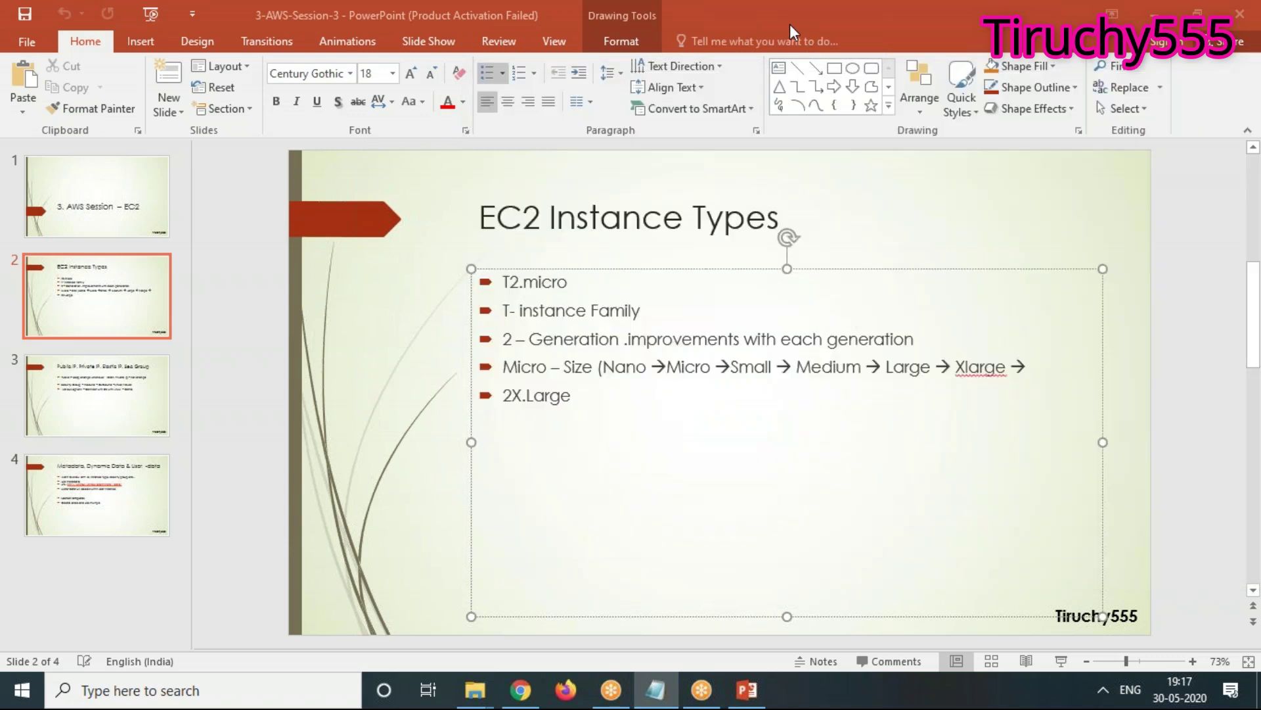
{"action": "double_click", "coordinate": [790, 23]}
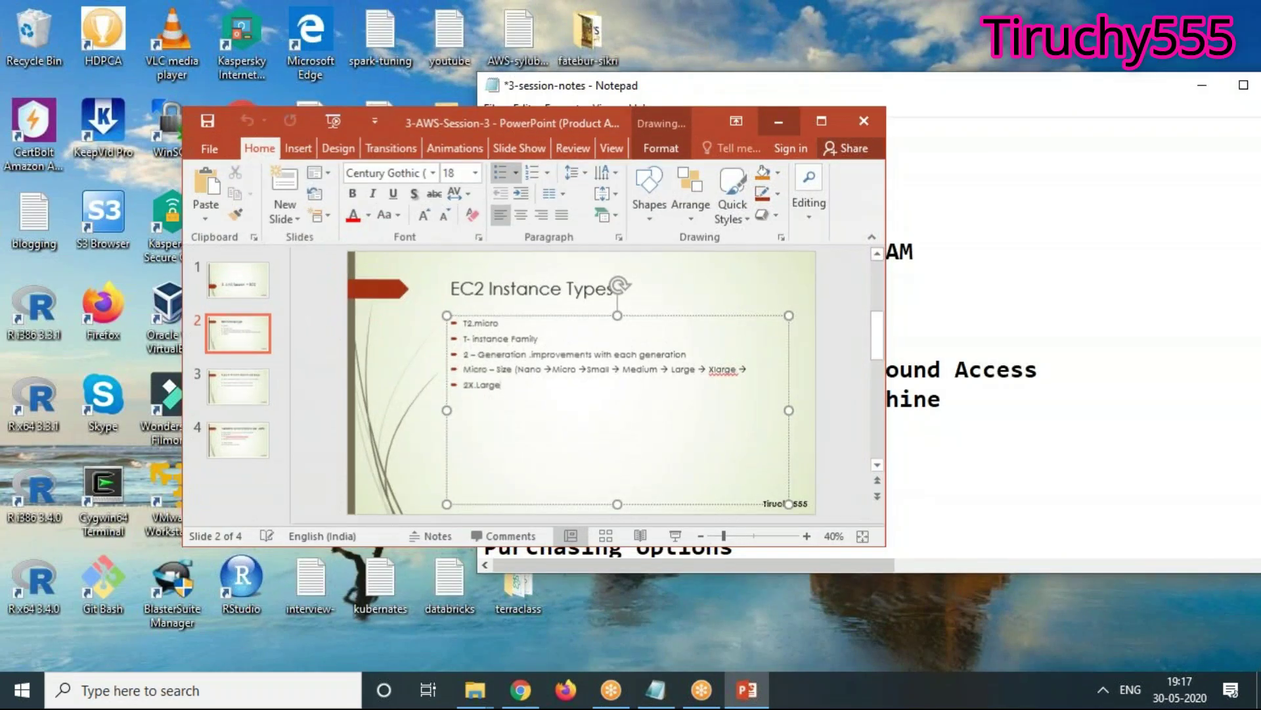
{"action": "left_click", "coordinate": [783, 125]}
{"action": "left_click_drag", "start_coordinate": [736, 95], "coordinate": [948, 115]}
{"action": "double_click", "coordinate": [527, 117]}
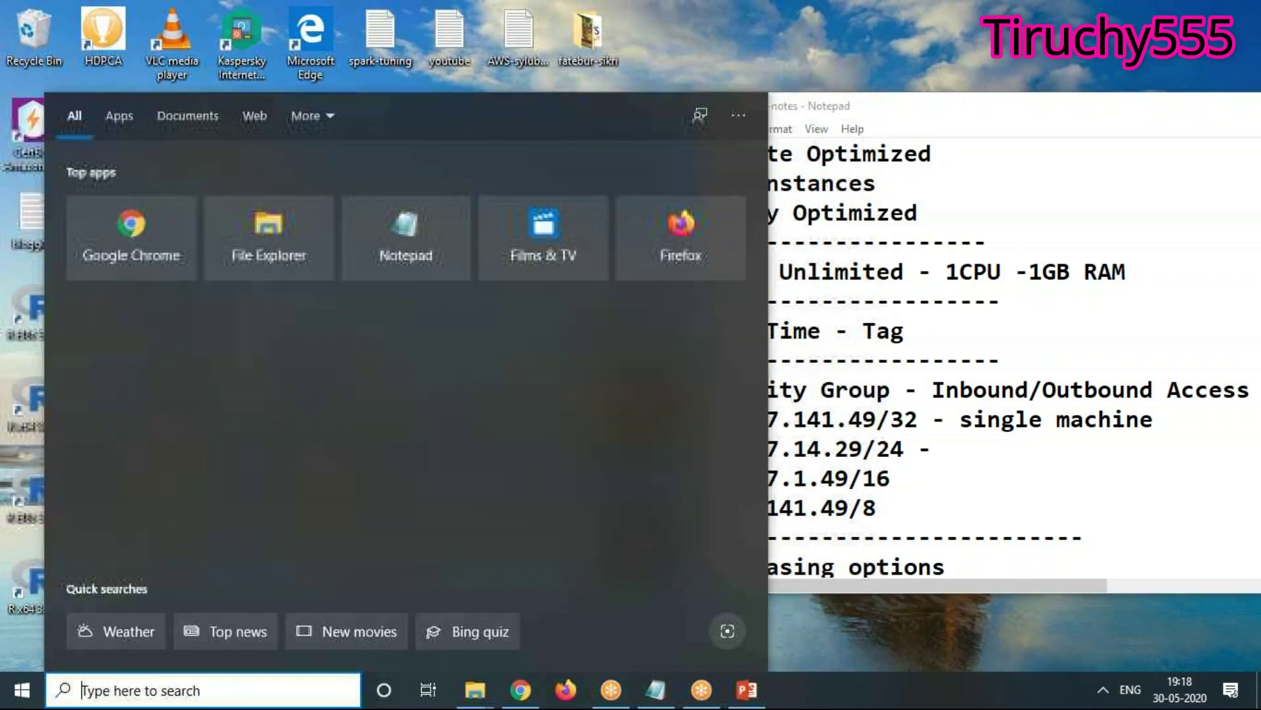
{"action": "type", "text": "putty"}
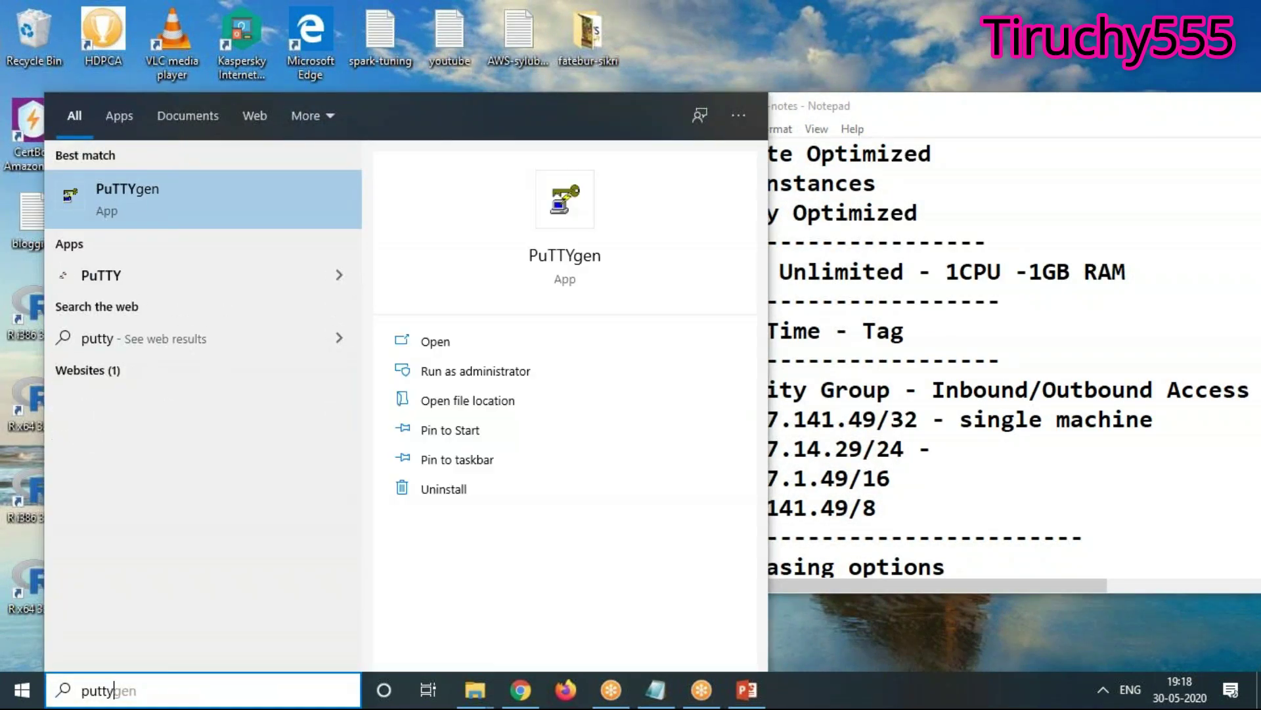
{"action": "type", "text": "gen"}
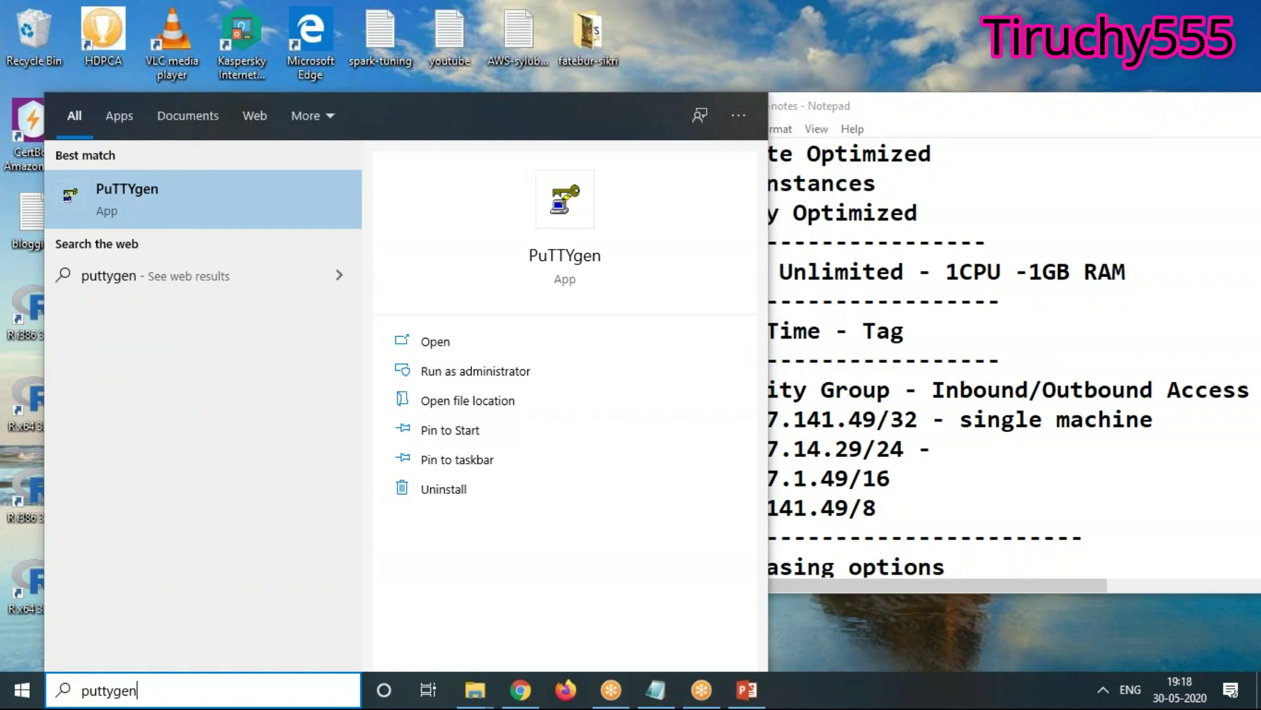
Search Google in a new Chrome tab for 'putty and puttygen'
{"action": "left_click", "coordinate": [522, 690]}
{"action": "left_click", "coordinate": [677, 321]}
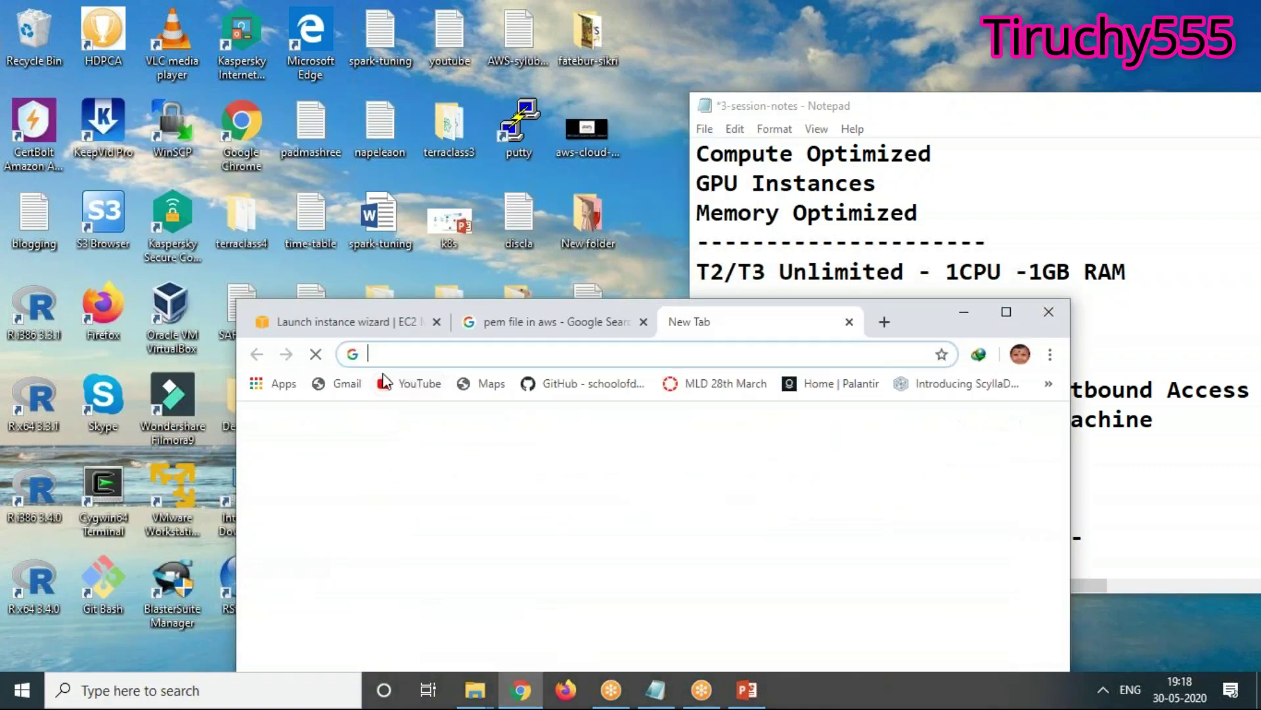
{"action": "type", "text": "putty and puttygen"}
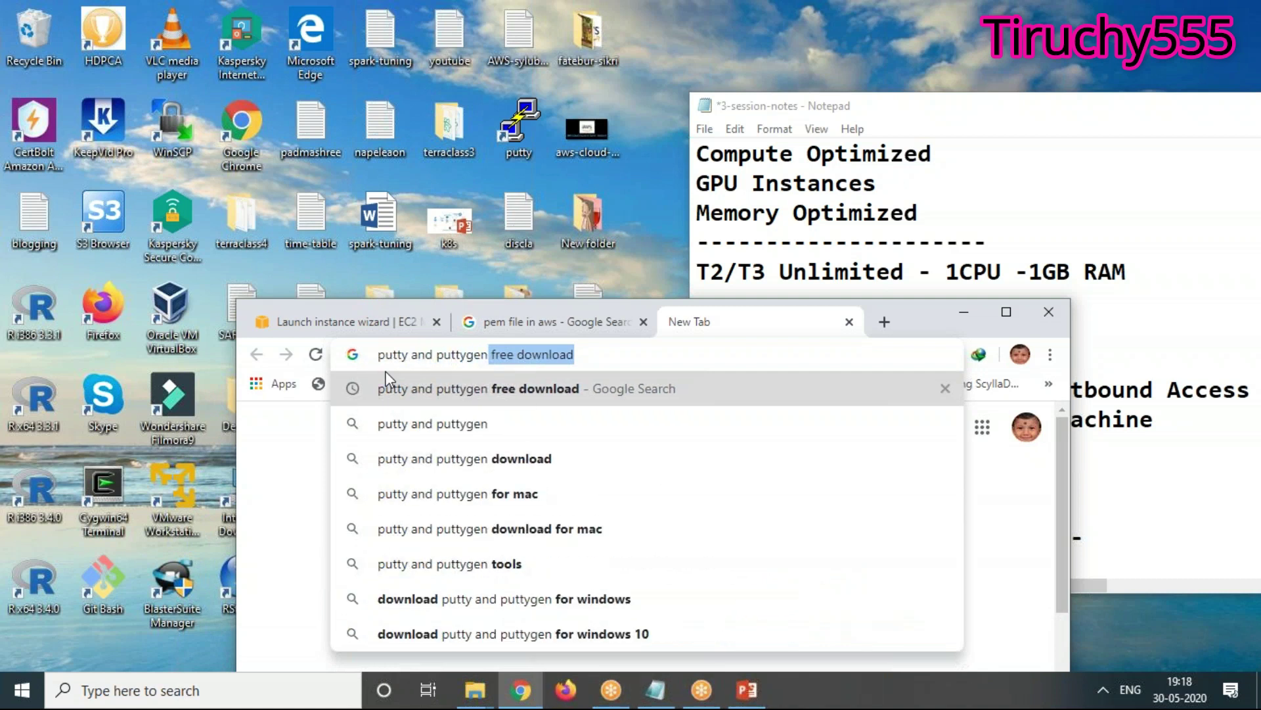
{"action": "key", "text": "Return"}
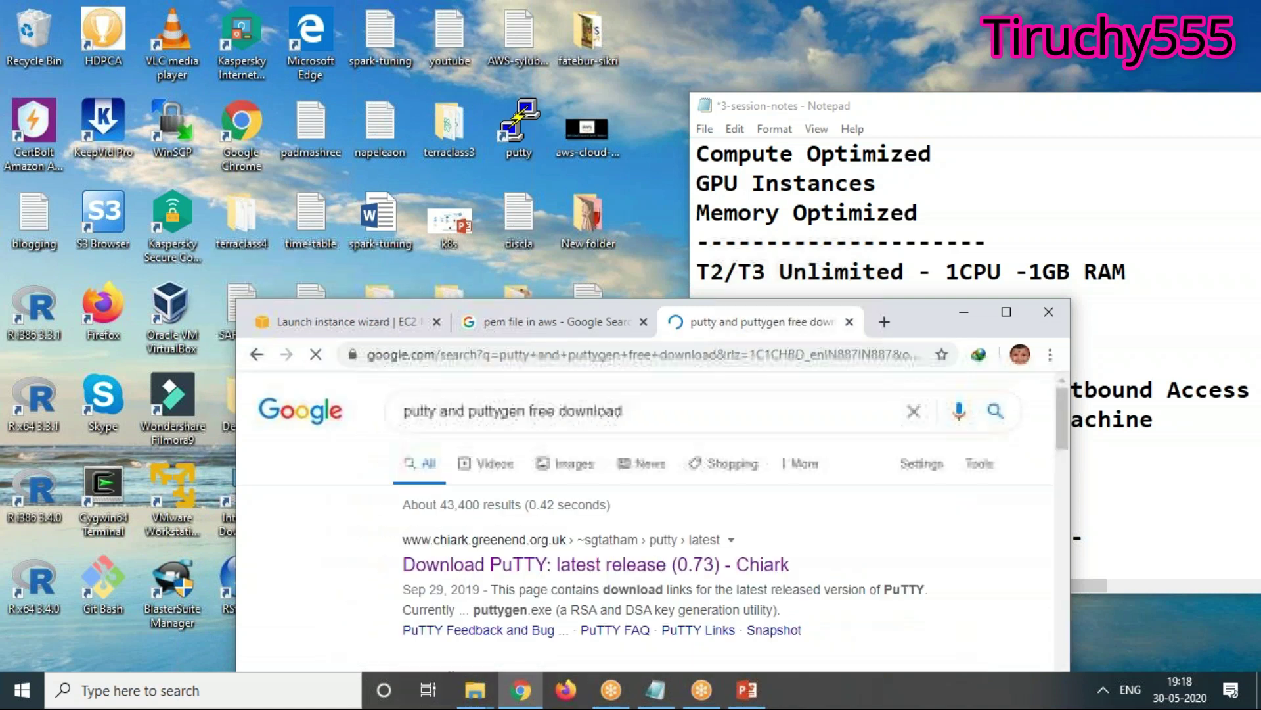
{"action": "left_click", "coordinate": [1004, 313]}
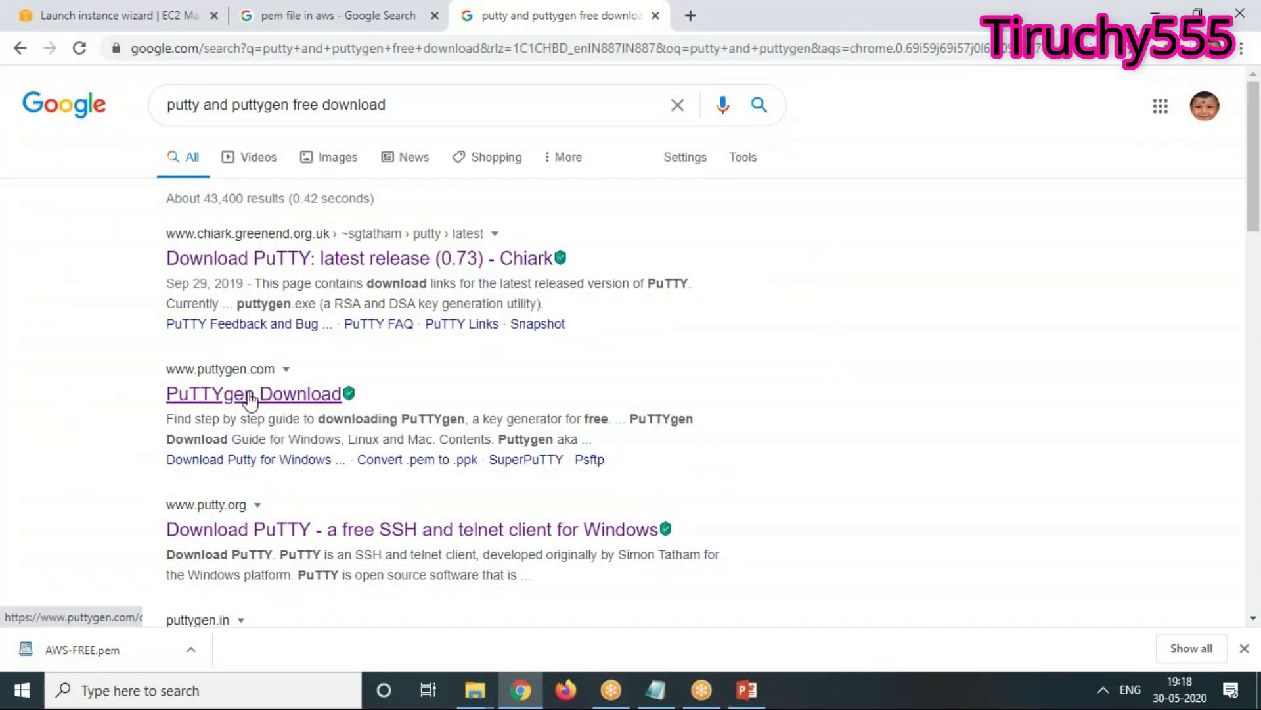
Open the 'Download PuTTY: latest release' result and scroll to the puttygen.exe links
{"action": "left_click", "coordinate": [372, 263]}
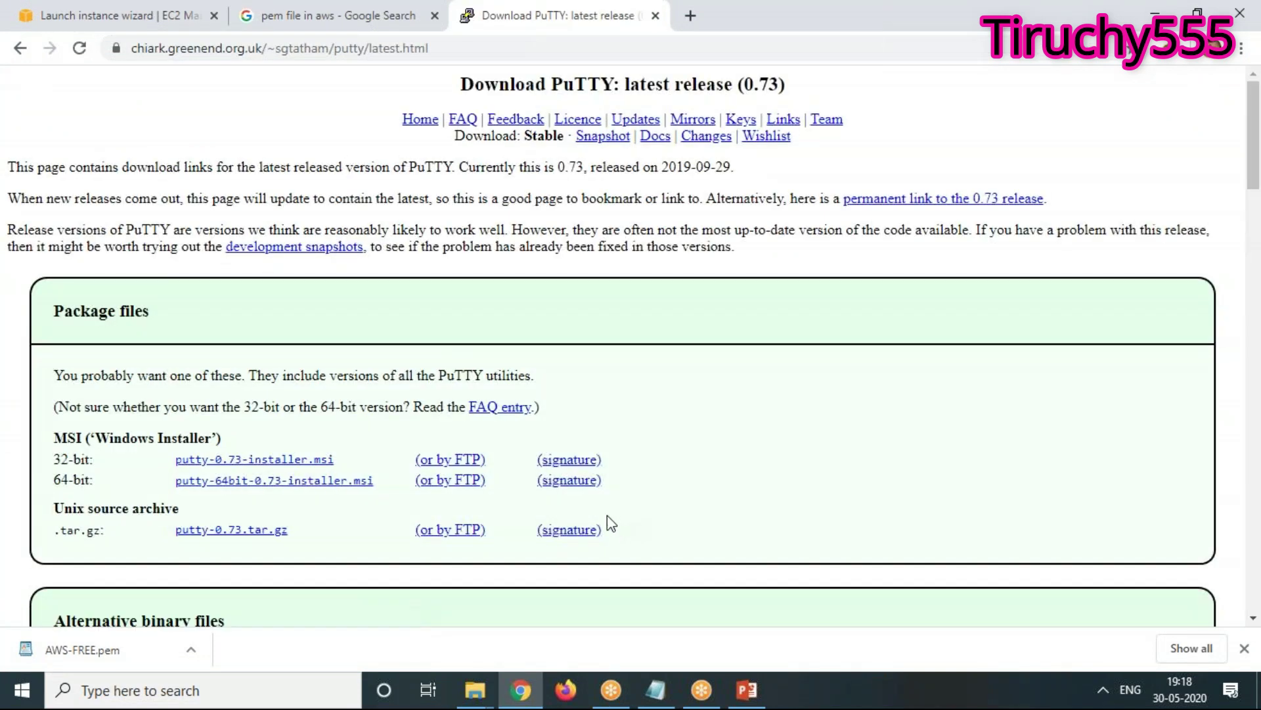
{"action": "scroll", "coordinate": [560, 500], "scroll_direction": "down", "scroll_amount": 3}
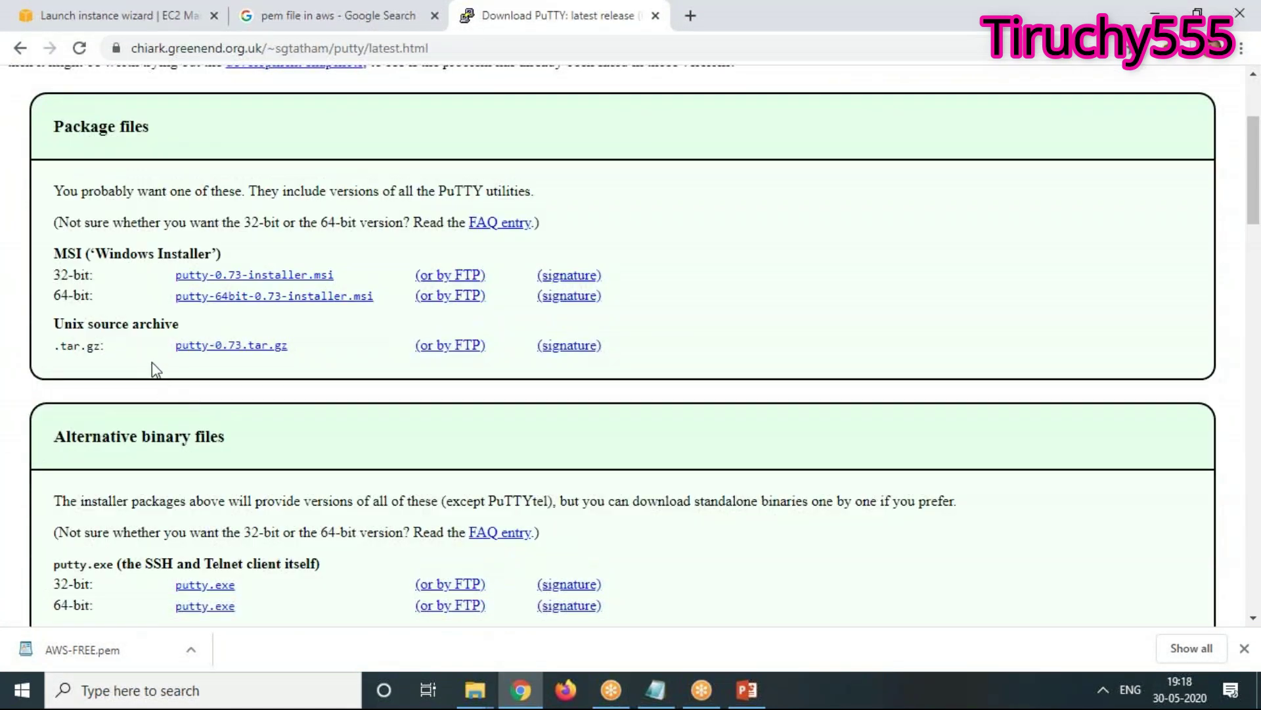
{"action": "scroll", "coordinate": [261, 488], "scroll_direction": "down", "scroll_amount": 3}
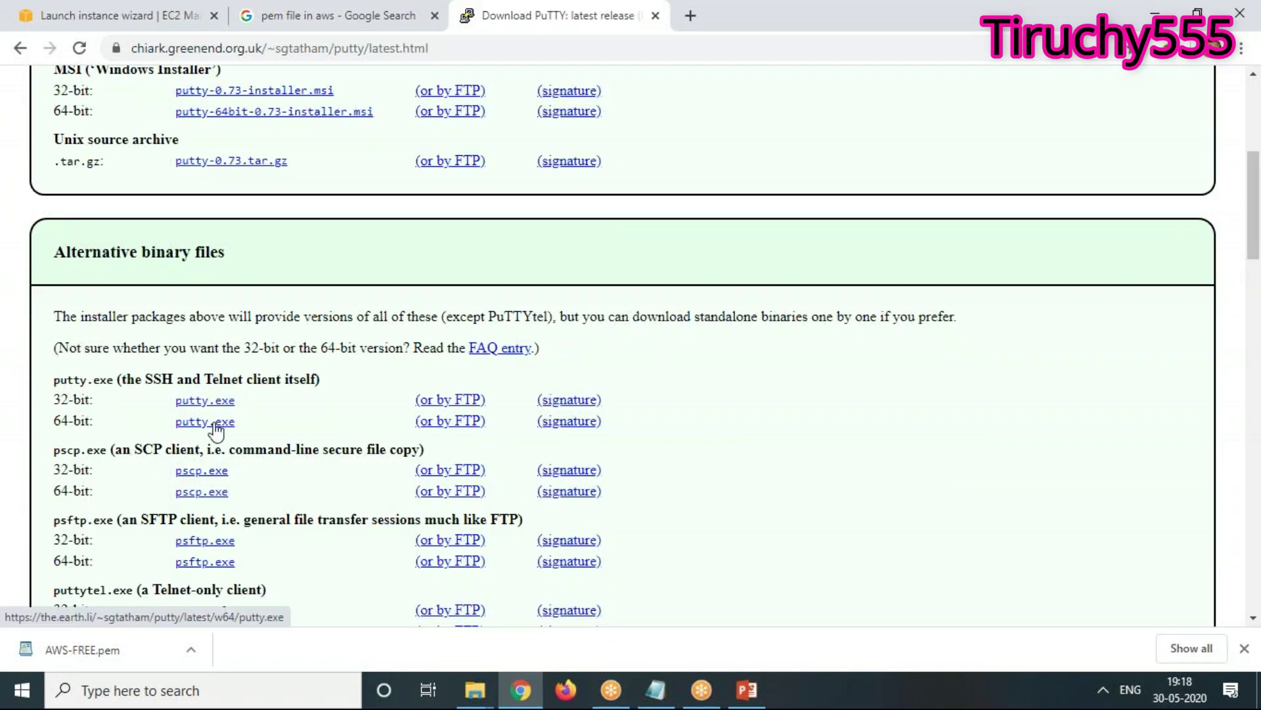
{"action": "scroll", "coordinate": [217, 431], "scroll_direction": "down", "scroll_amount": 5}
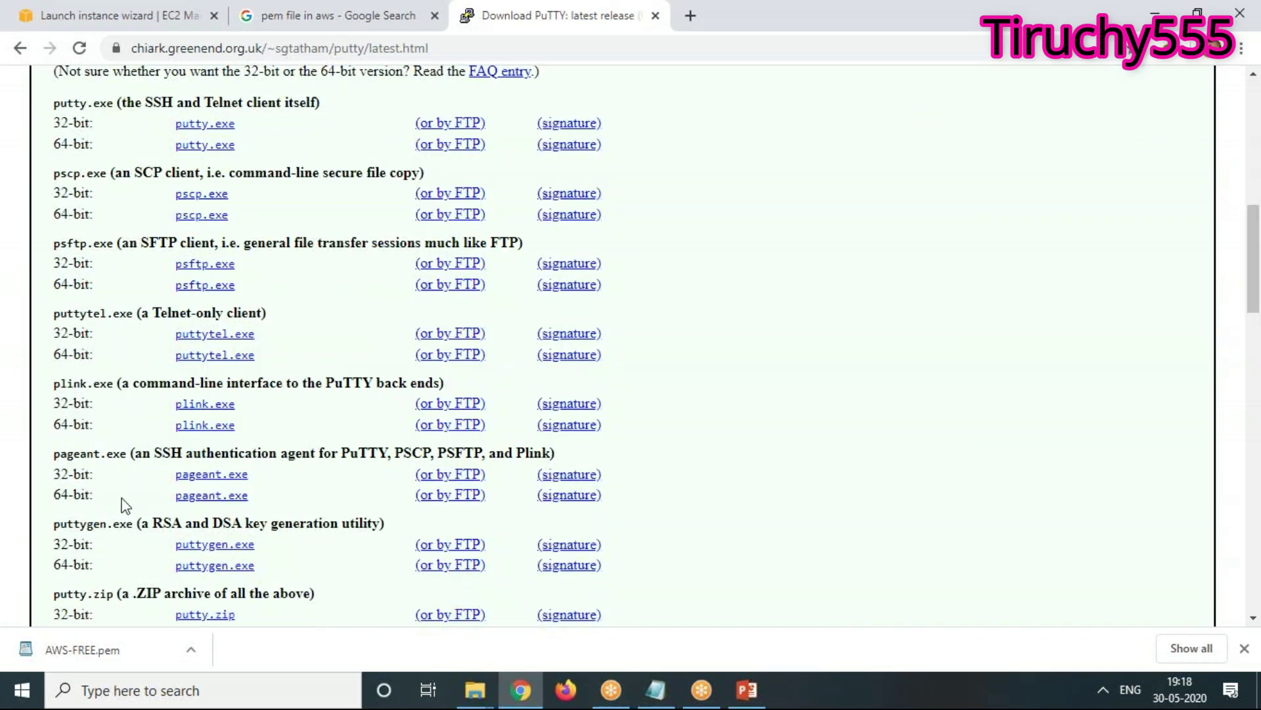
{"action": "scroll", "coordinate": [128, 503], "scroll_direction": "down", "scroll_amount": 2}
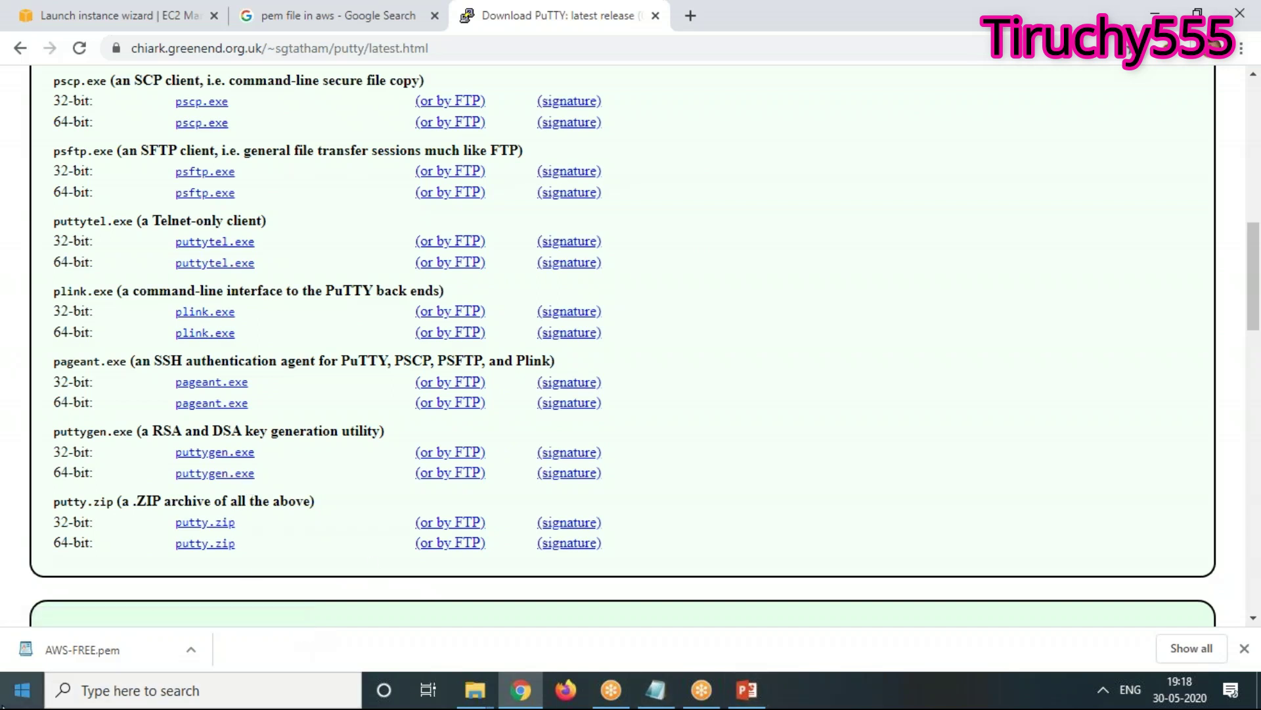
Launch PuTTYgen by searching 'putt' in Windows search
{"action": "left_click", "coordinate": [241, 684]}
{"action": "type", "text": "putt"}
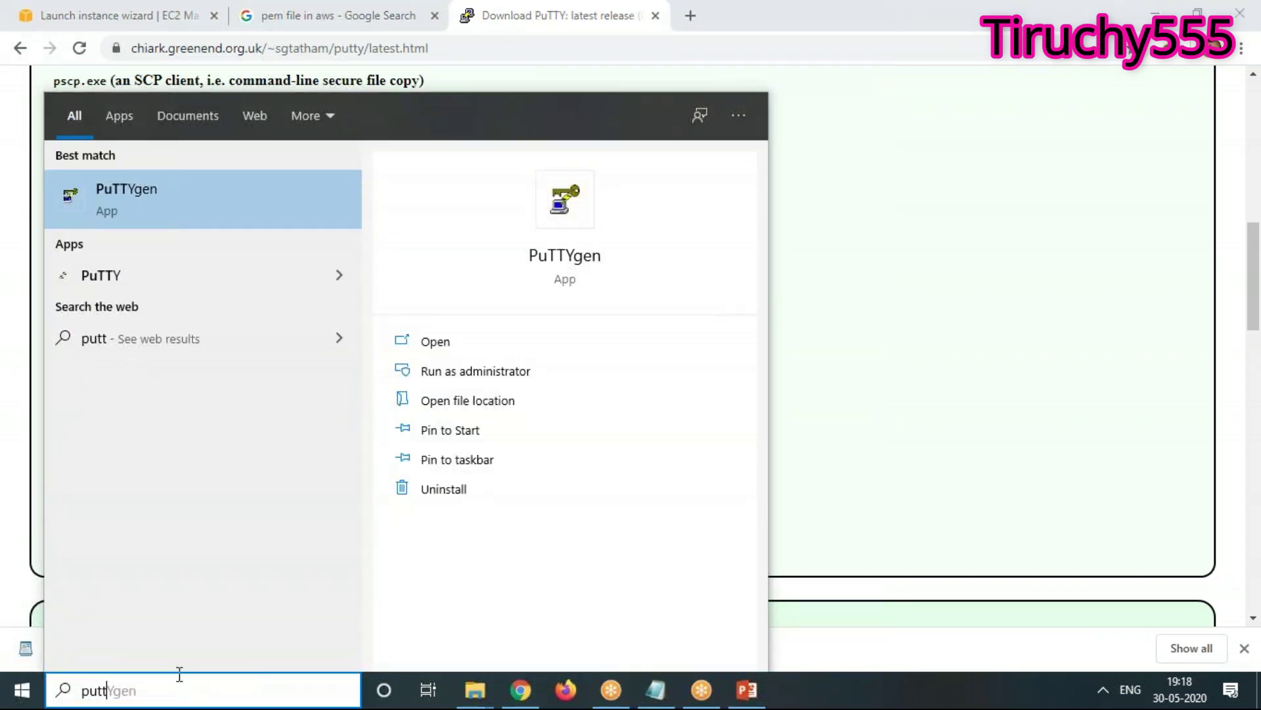
{"action": "left_click", "coordinate": [171, 204]}
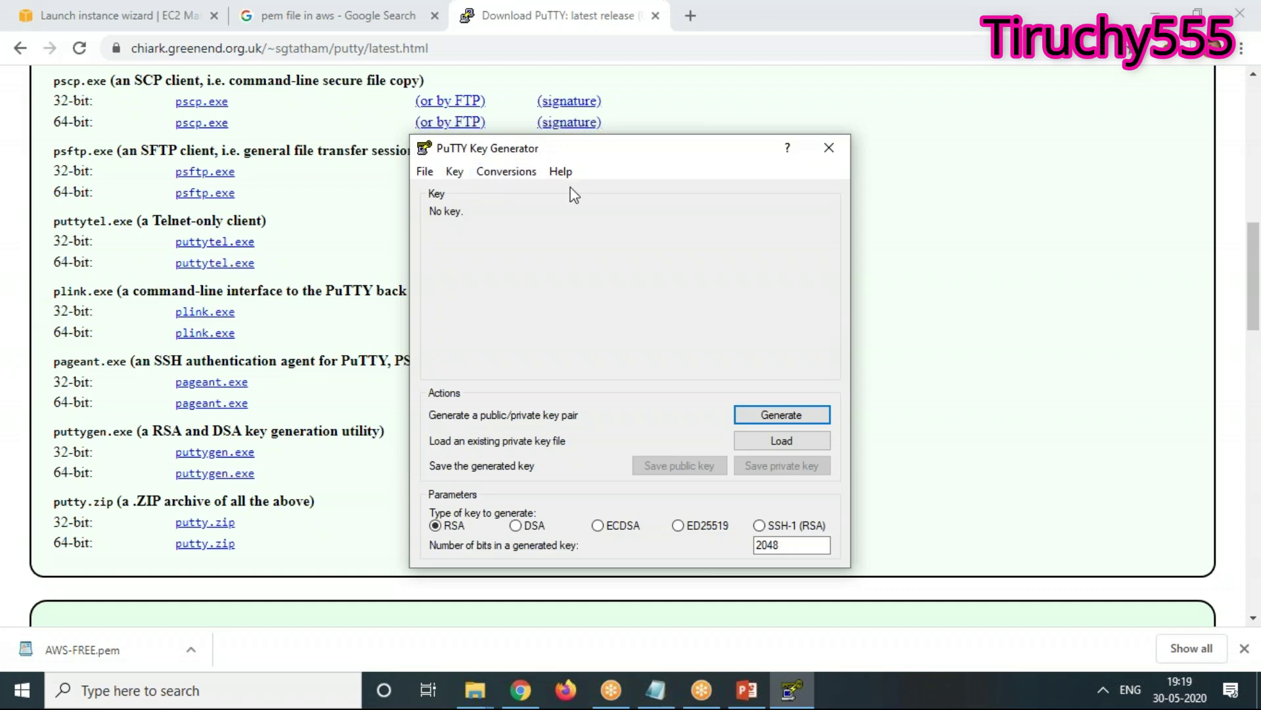
Load the AWS-FREE.pem private key with the All Files type and dismiss the import notice
{"action": "left_click", "coordinate": [424, 172]}
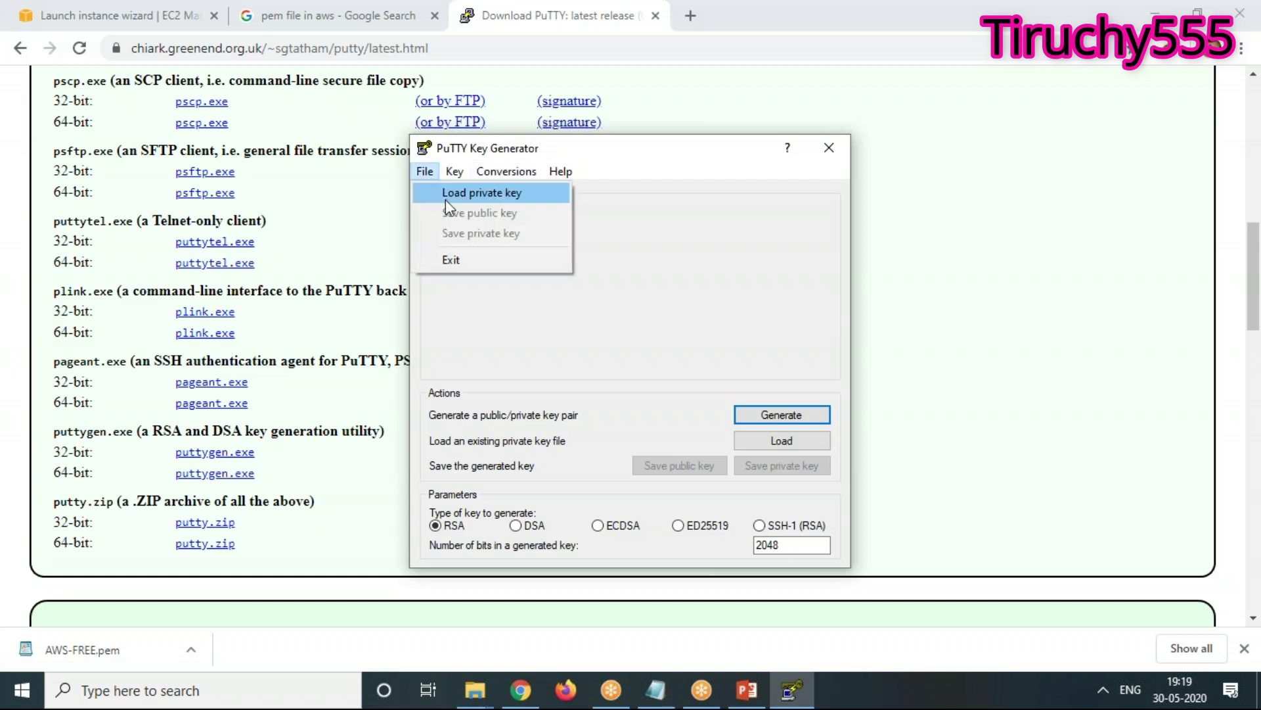
{"action": "left_click", "coordinate": [446, 194]}
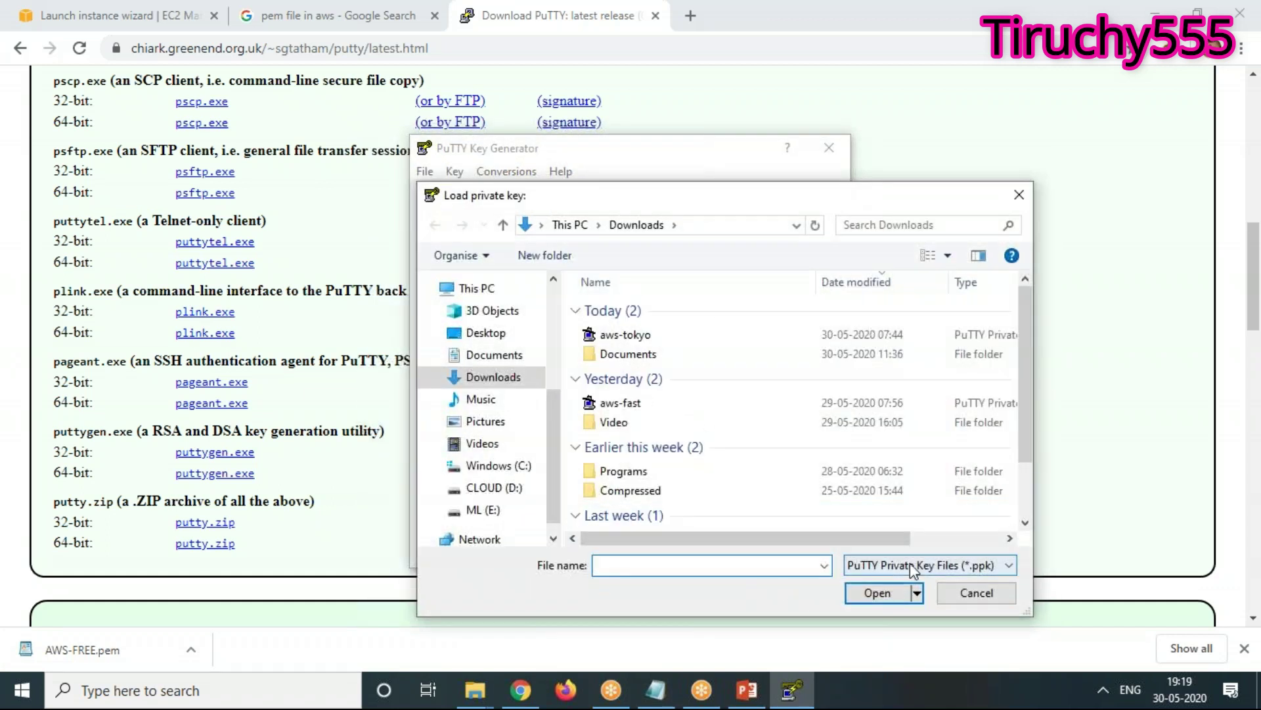
{"action": "left_click_drag", "start_coordinate": [1020, 425], "coordinate": [1020, 517]}
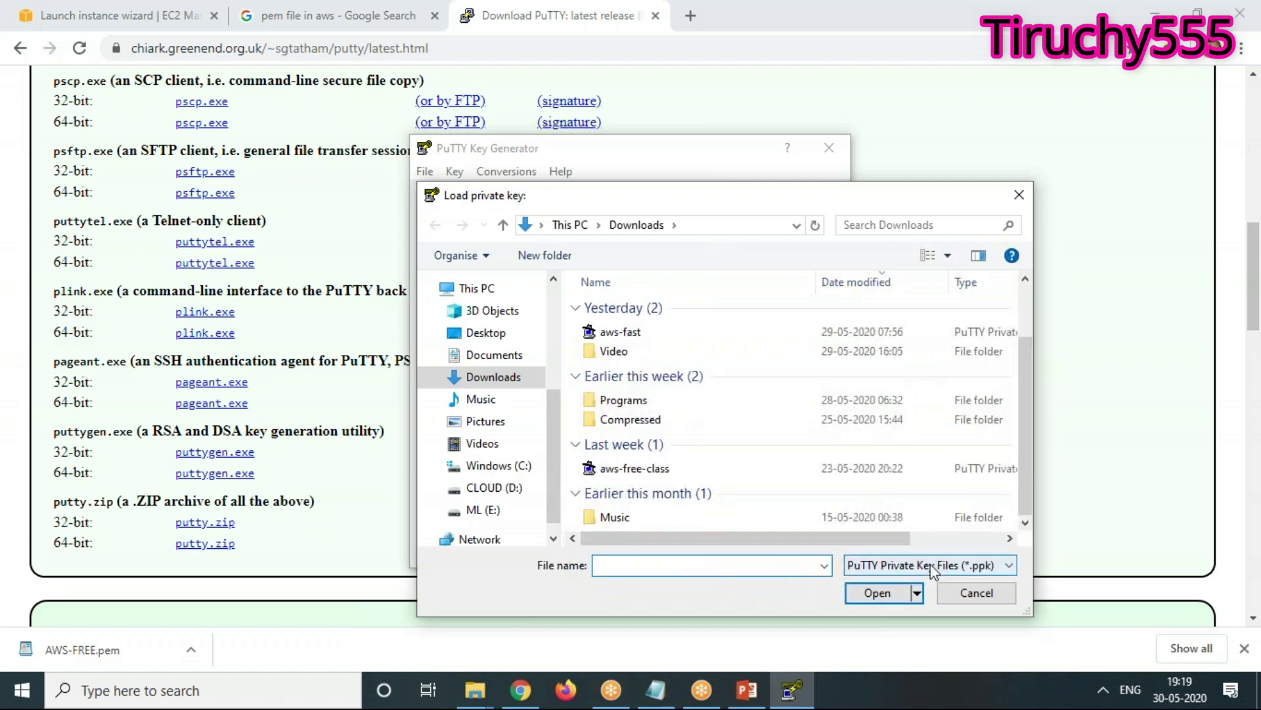
{"action": "left_click", "coordinate": [981, 595]}
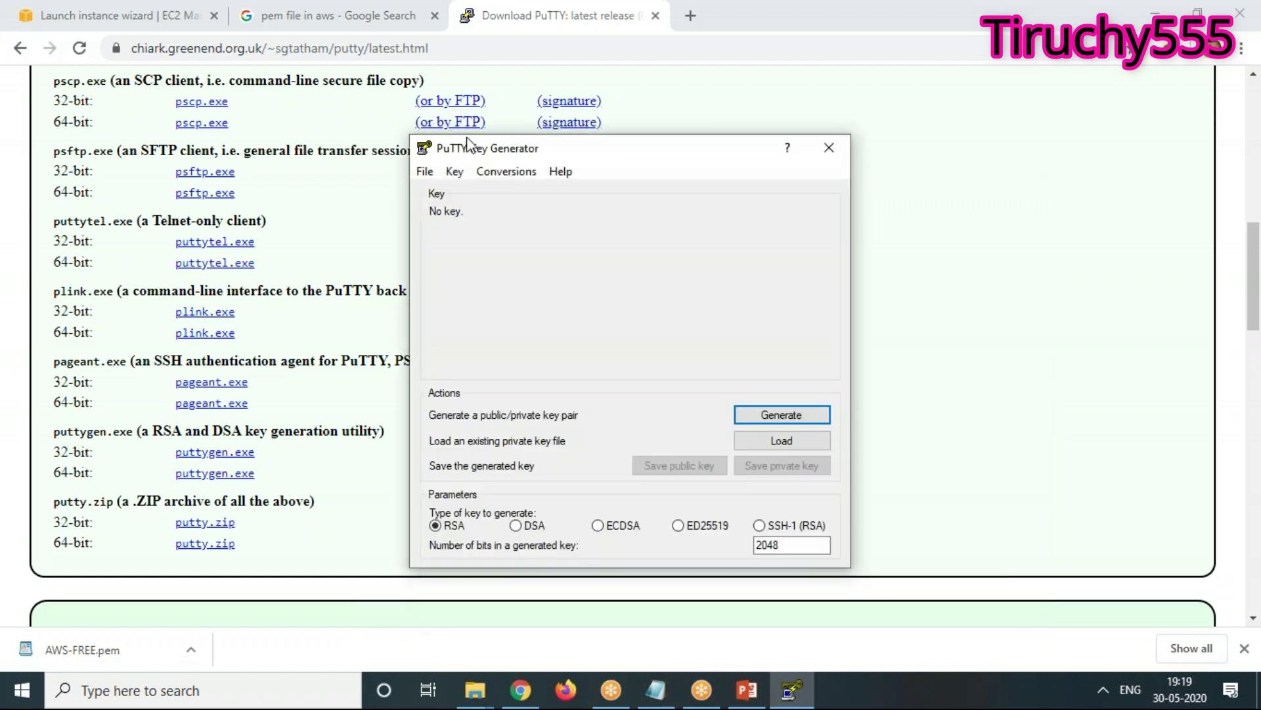
{"action": "left_click", "coordinate": [425, 173]}
{"action": "left_click", "coordinate": [430, 189]}
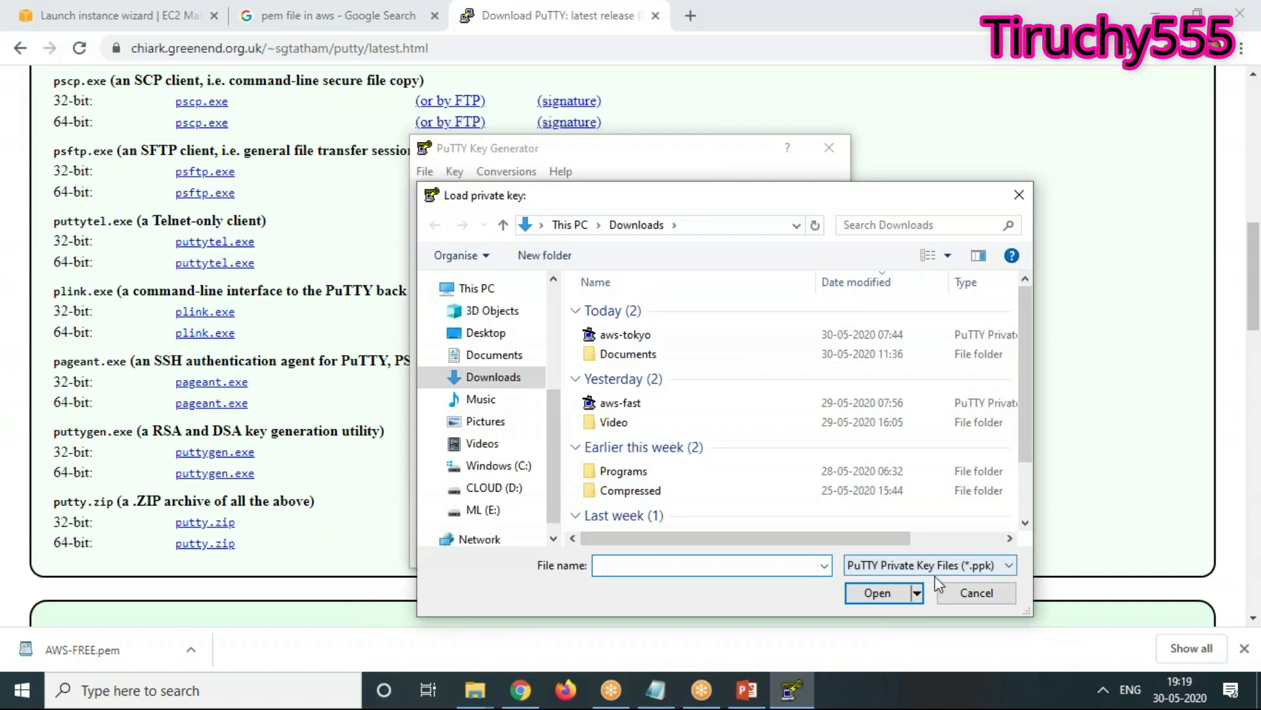
{"action": "left_click", "coordinate": [970, 575]}
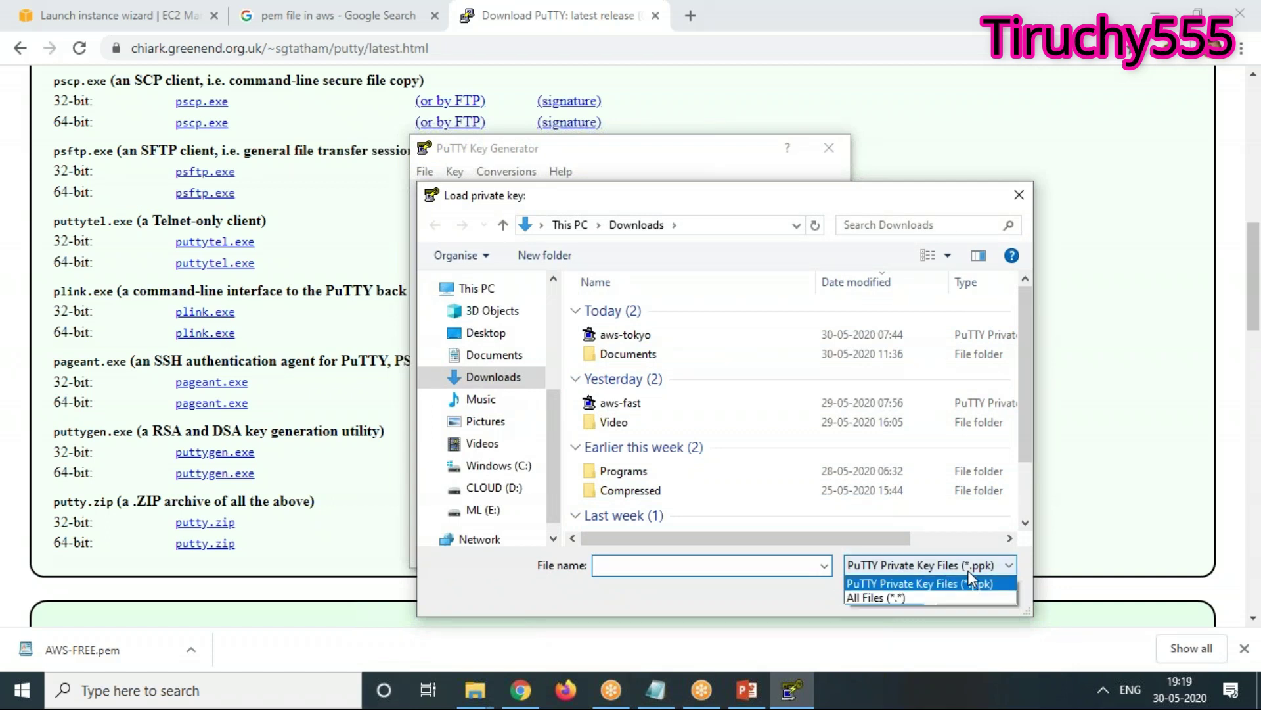
{"action": "left_click", "coordinate": [912, 599]}
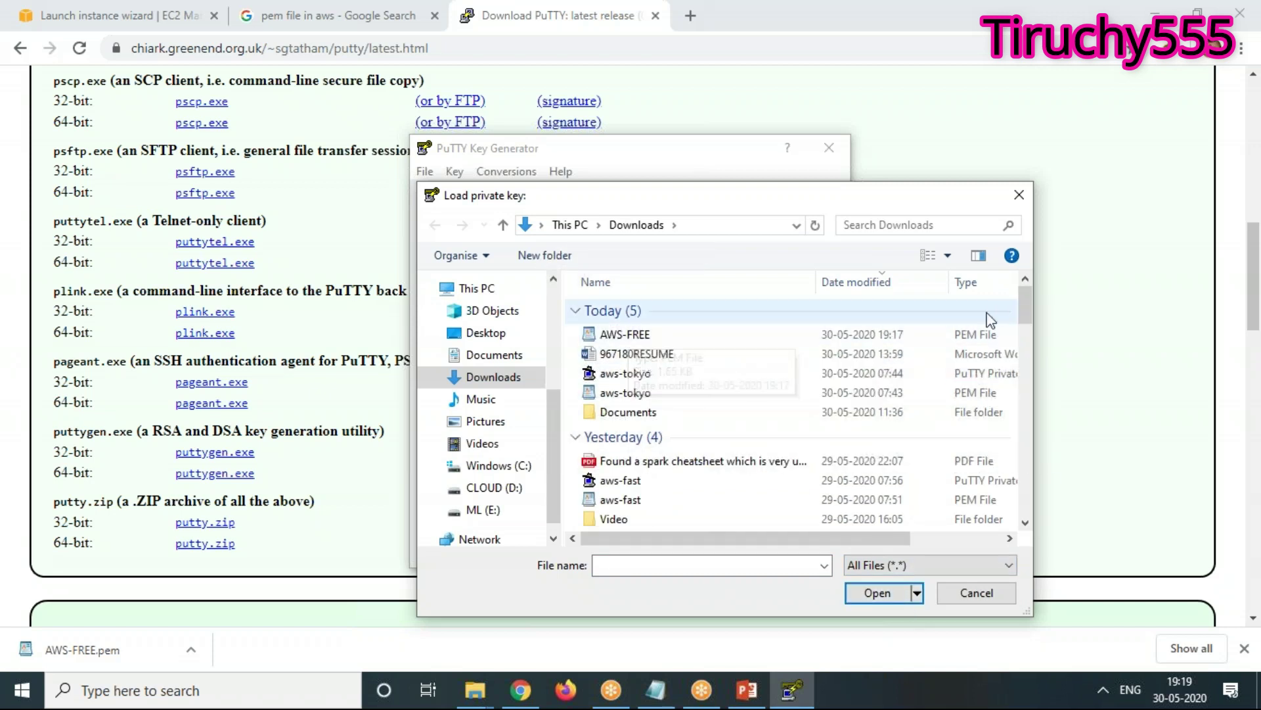
{"action": "left_click", "coordinate": [624, 337]}
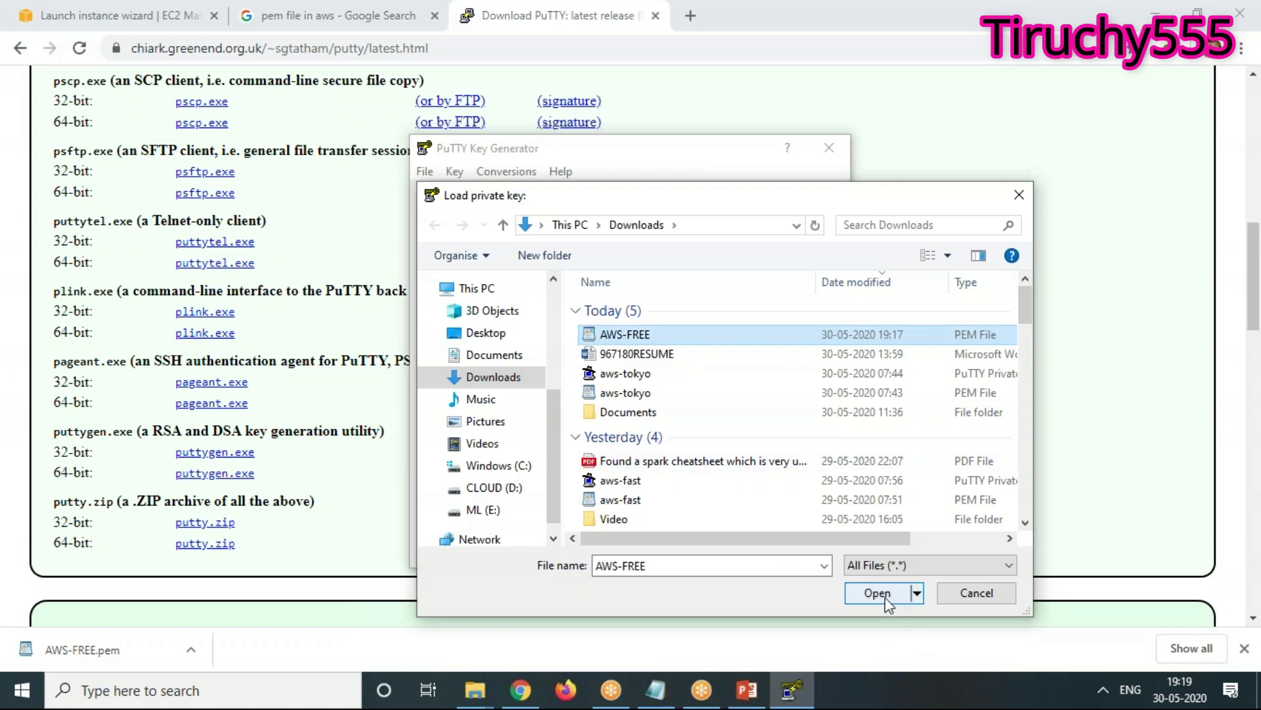
{"action": "left_click", "coordinate": [877, 594]}
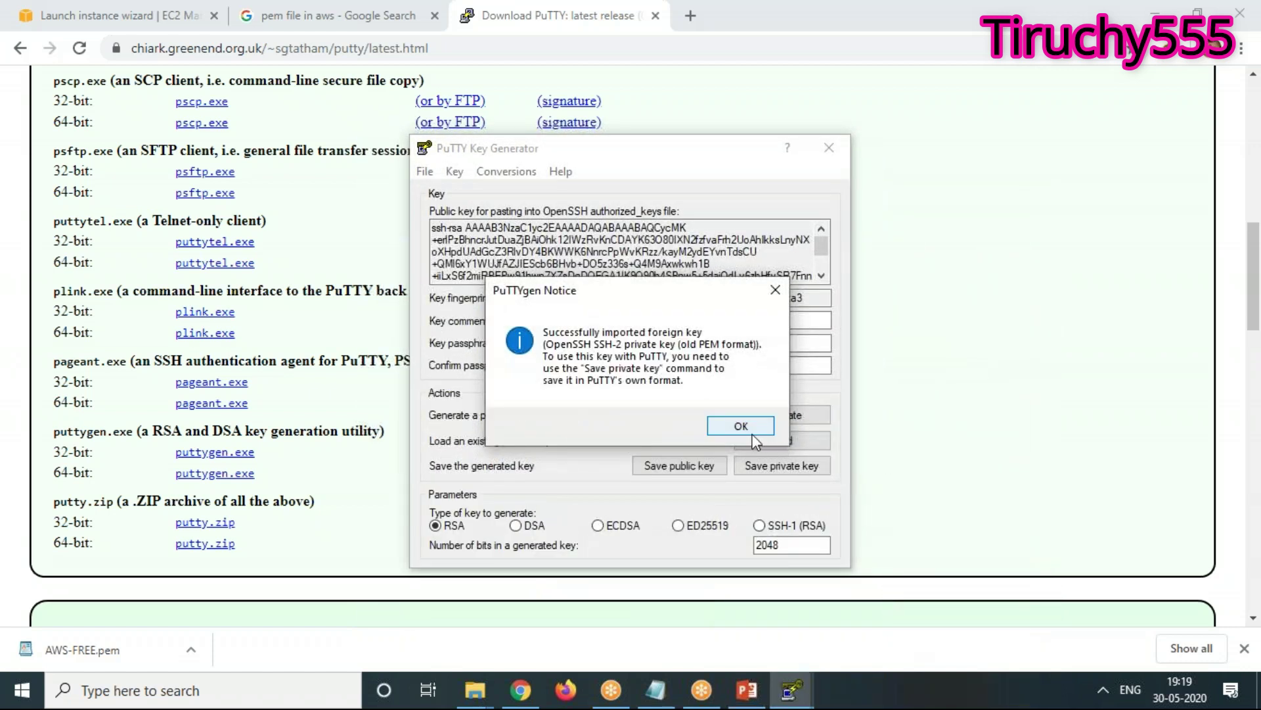
{"action": "left_click", "coordinate": [753, 431]}
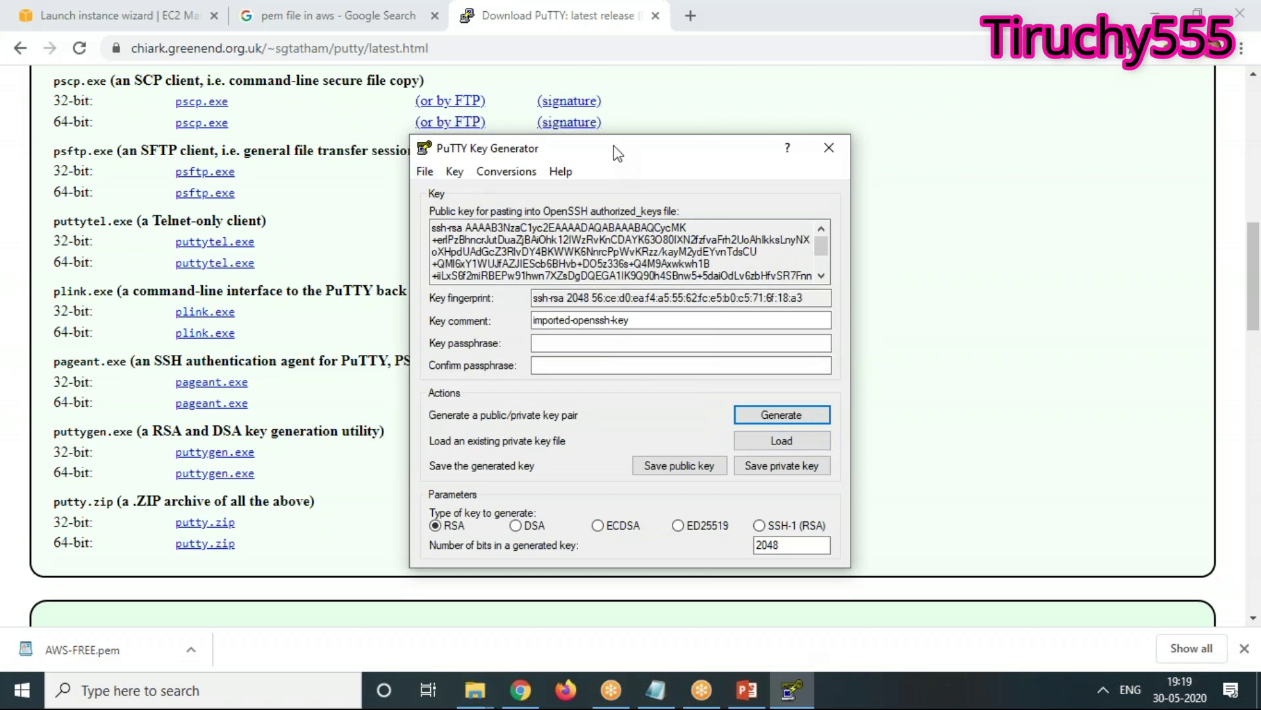
Save the imported private key with an empty passphrase, accepting the warning
{"action": "left_click_drag", "start_coordinate": [618, 153], "coordinate": [558, 160]}
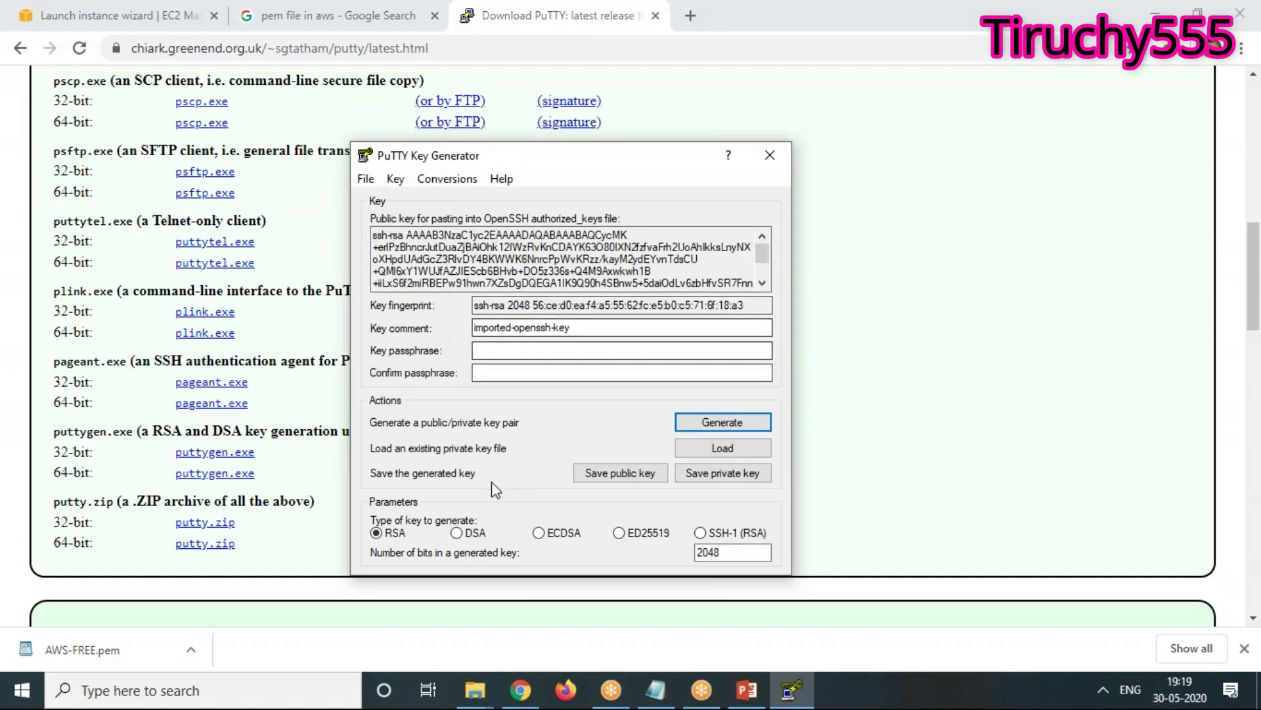
{"action": "left_click", "coordinate": [517, 348]}
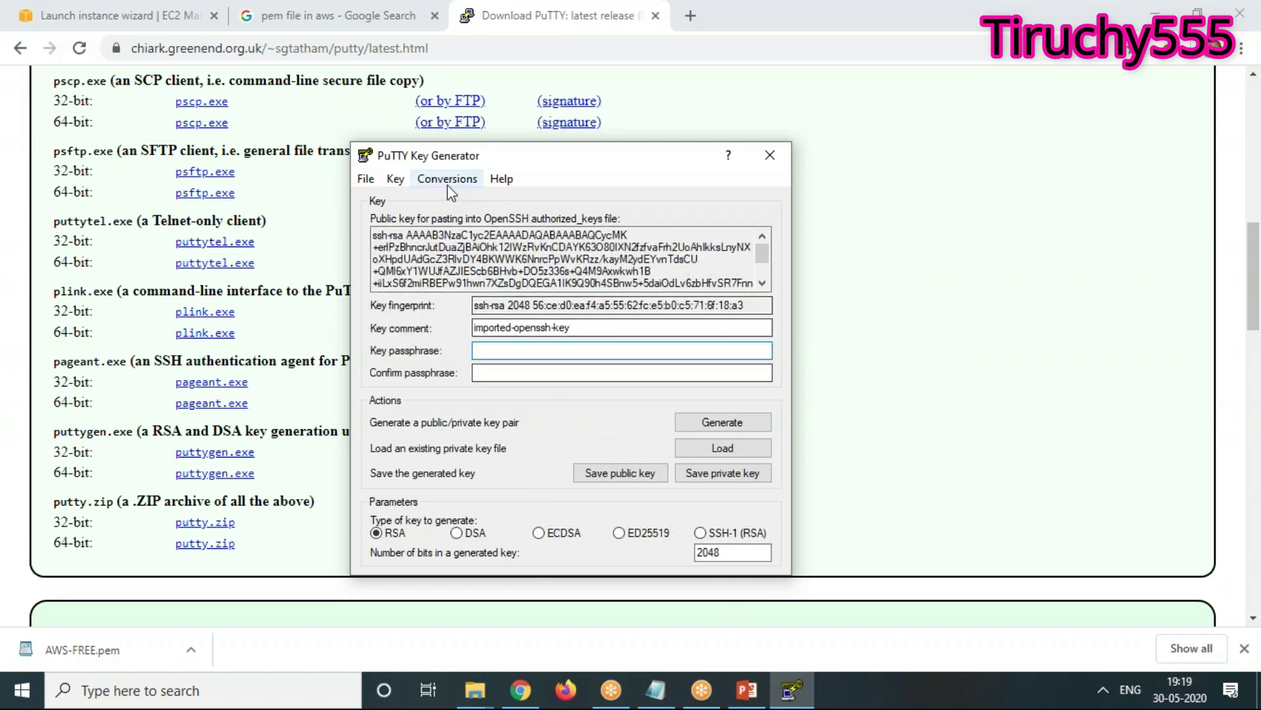
{"action": "left_click", "coordinate": [722, 478]}
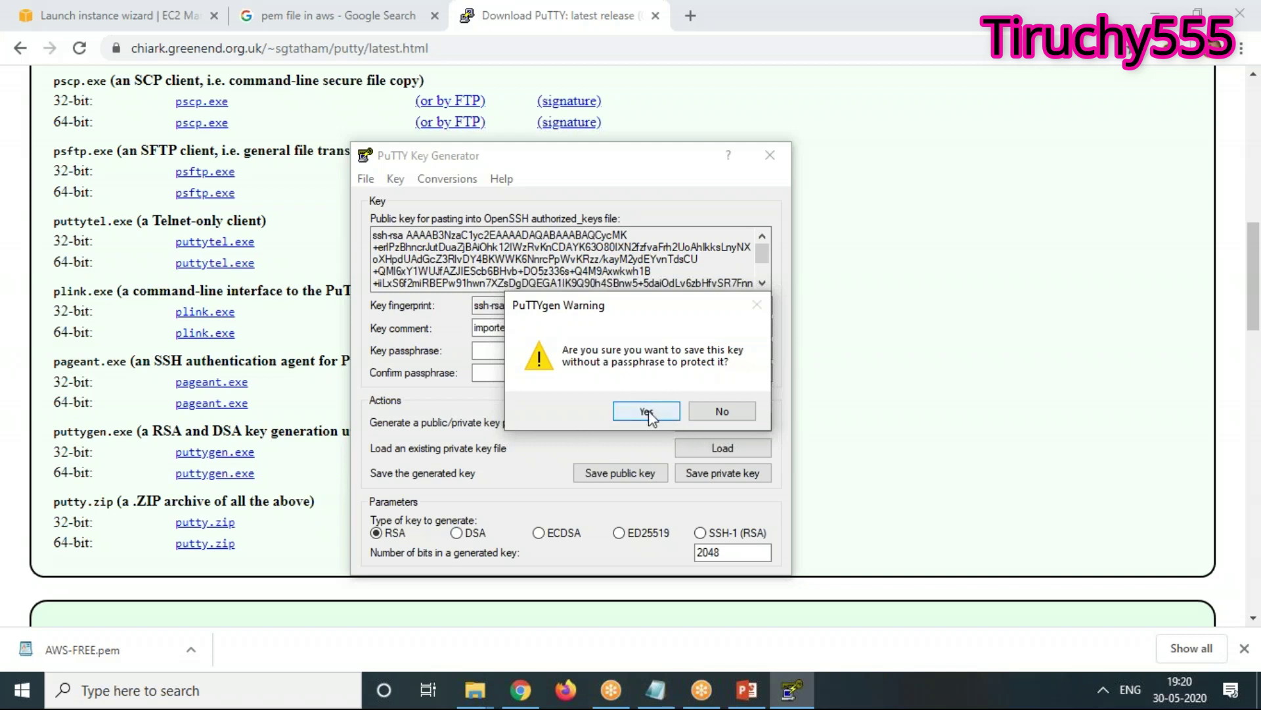
{"action": "left_click", "coordinate": [646, 412]}
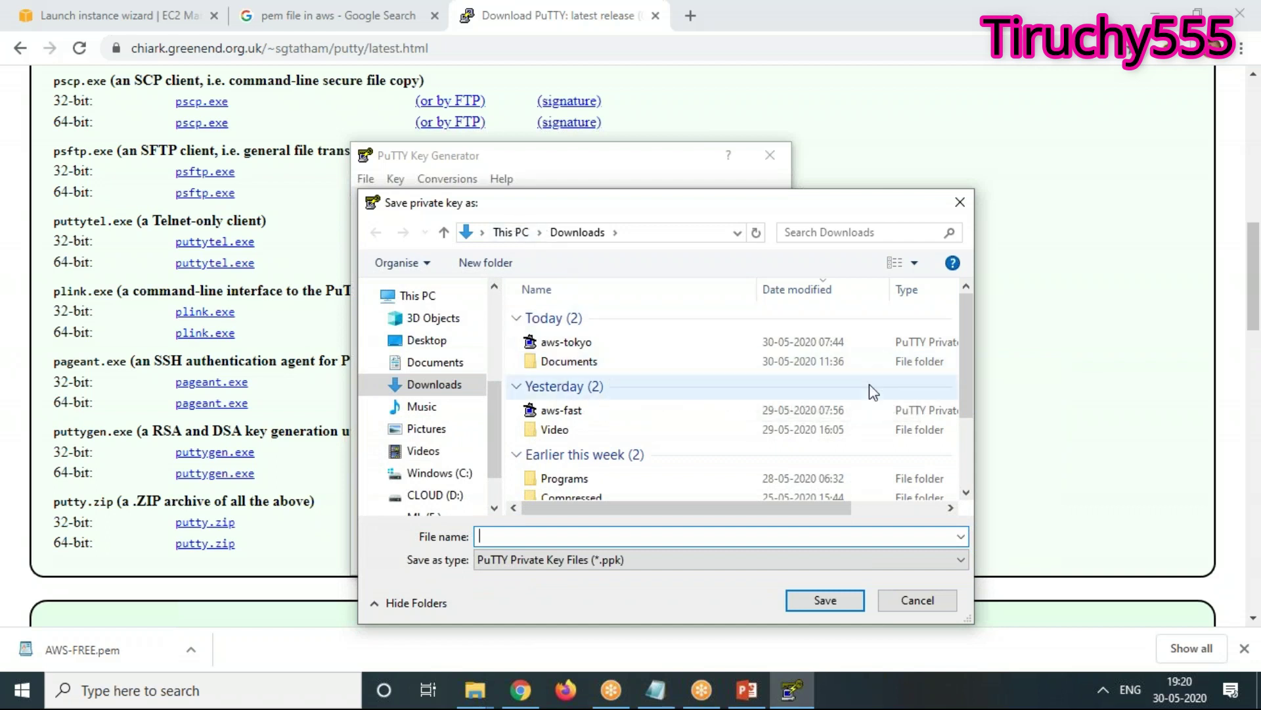
Name the file AWS-FREE.ppk in Downloads with All Files type and save it
{"action": "left_click_drag", "start_coordinate": [968, 322], "coordinate": [968, 325]}
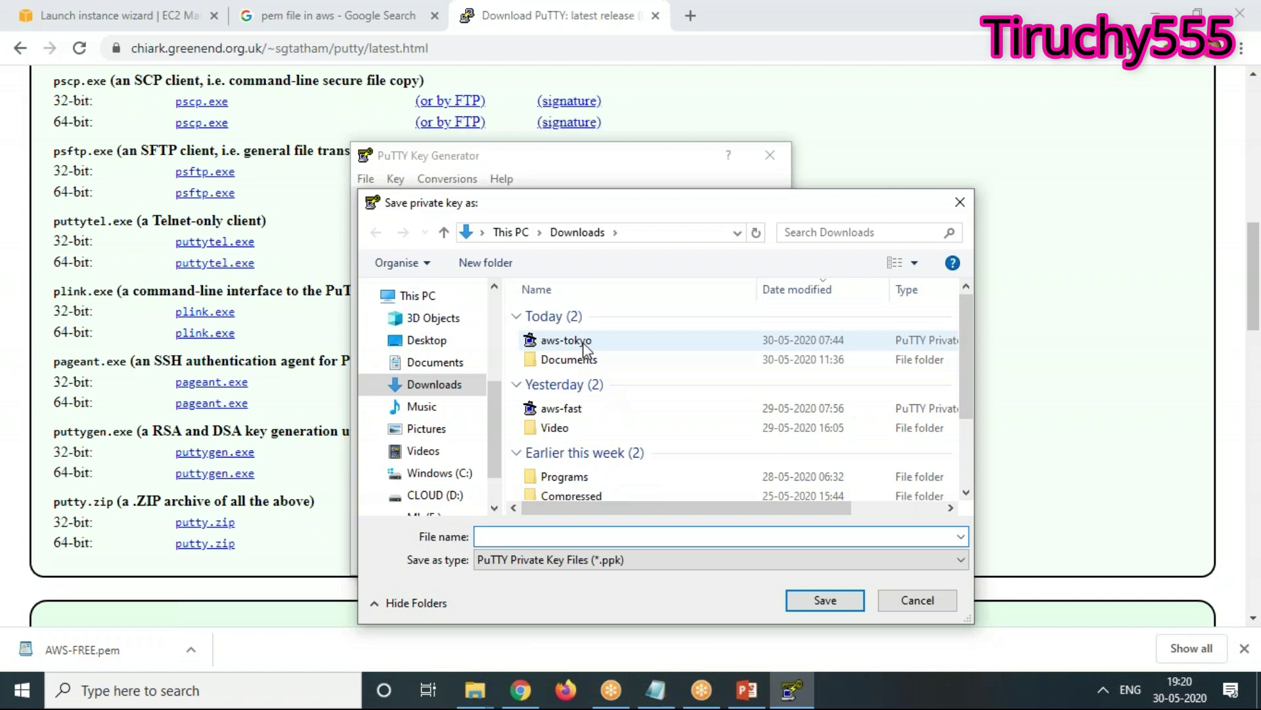
{"action": "left_click", "coordinate": [613, 563]}
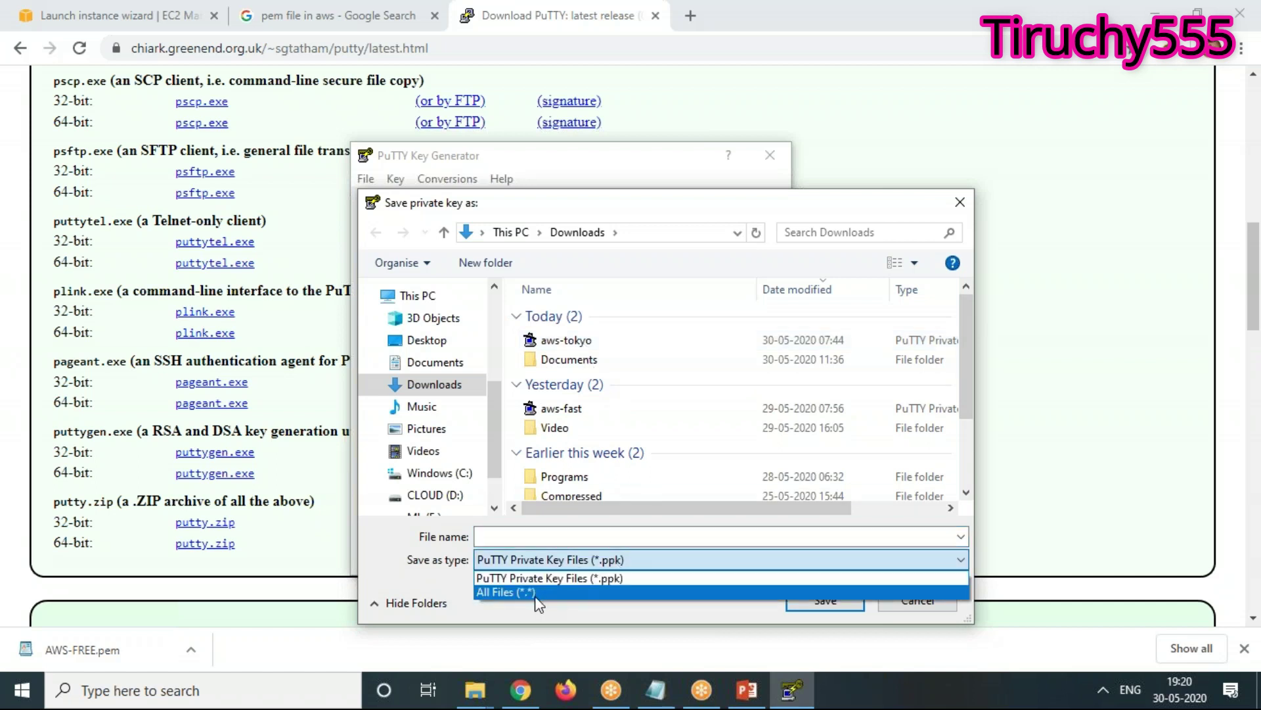
{"action": "left_click", "coordinate": [535, 593]}
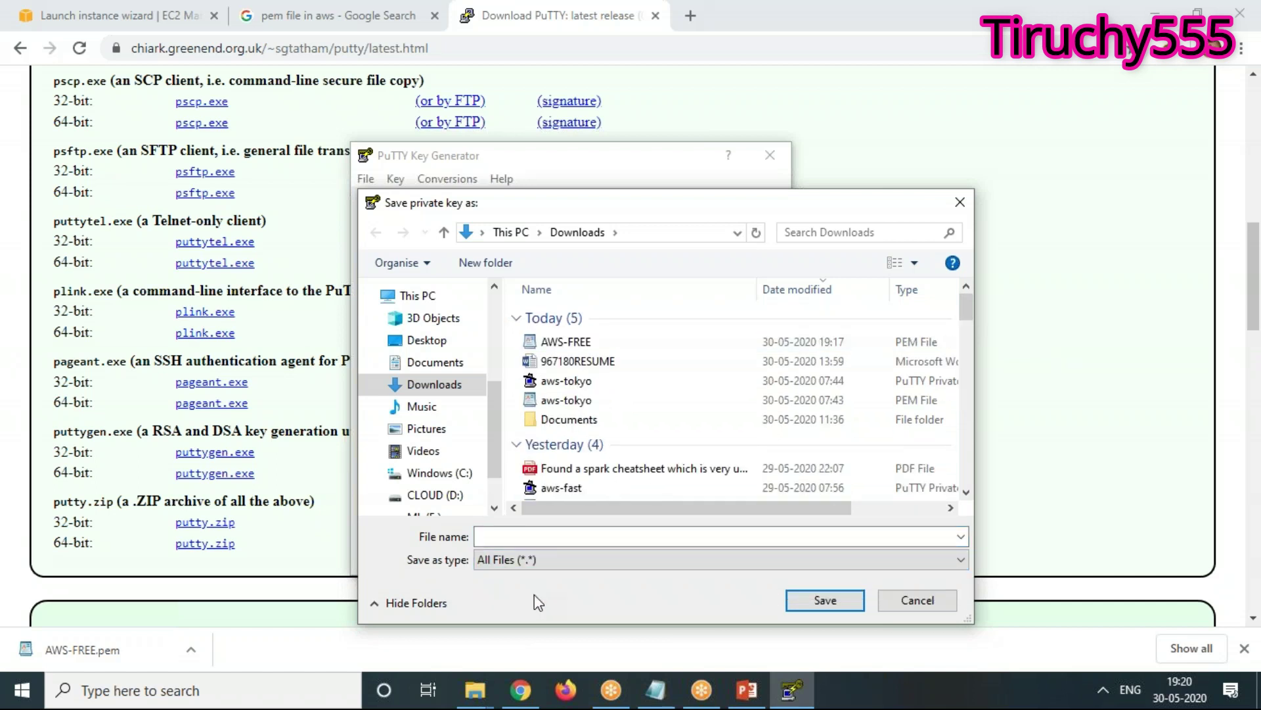
{"action": "left_click", "coordinate": [576, 346]}
{"action": "left_click", "coordinate": [597, 537]}
{"action": "left_click", "coordinate": [669, 540]}
{"action": "type", "text": "."}
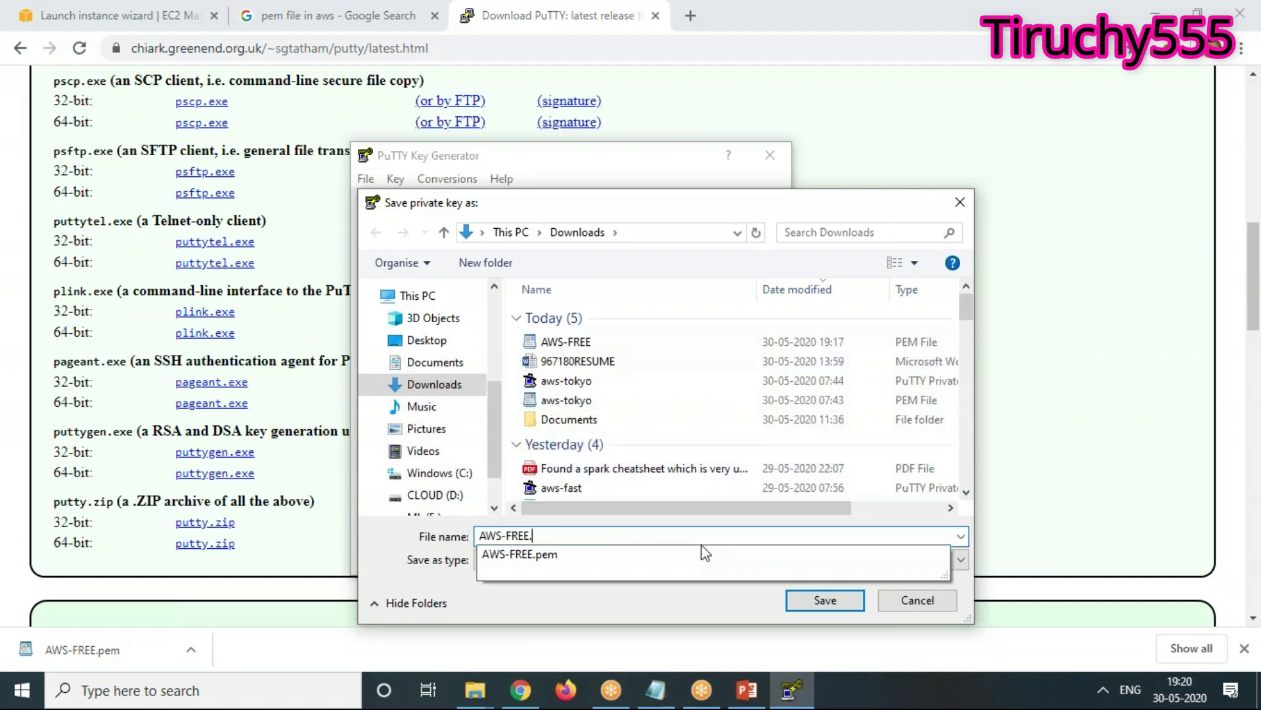
{"action": "type", "text": "ppk"}
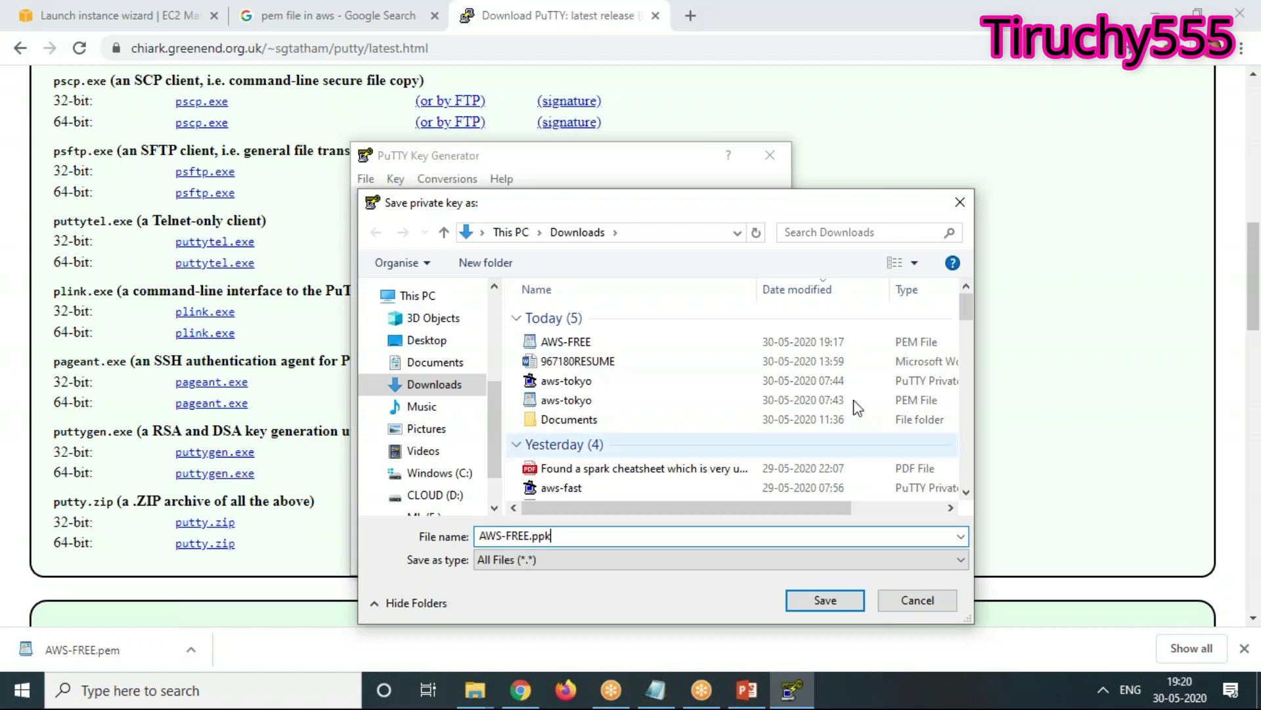
{"action": "left_click", "coordinate": [823, 604]}
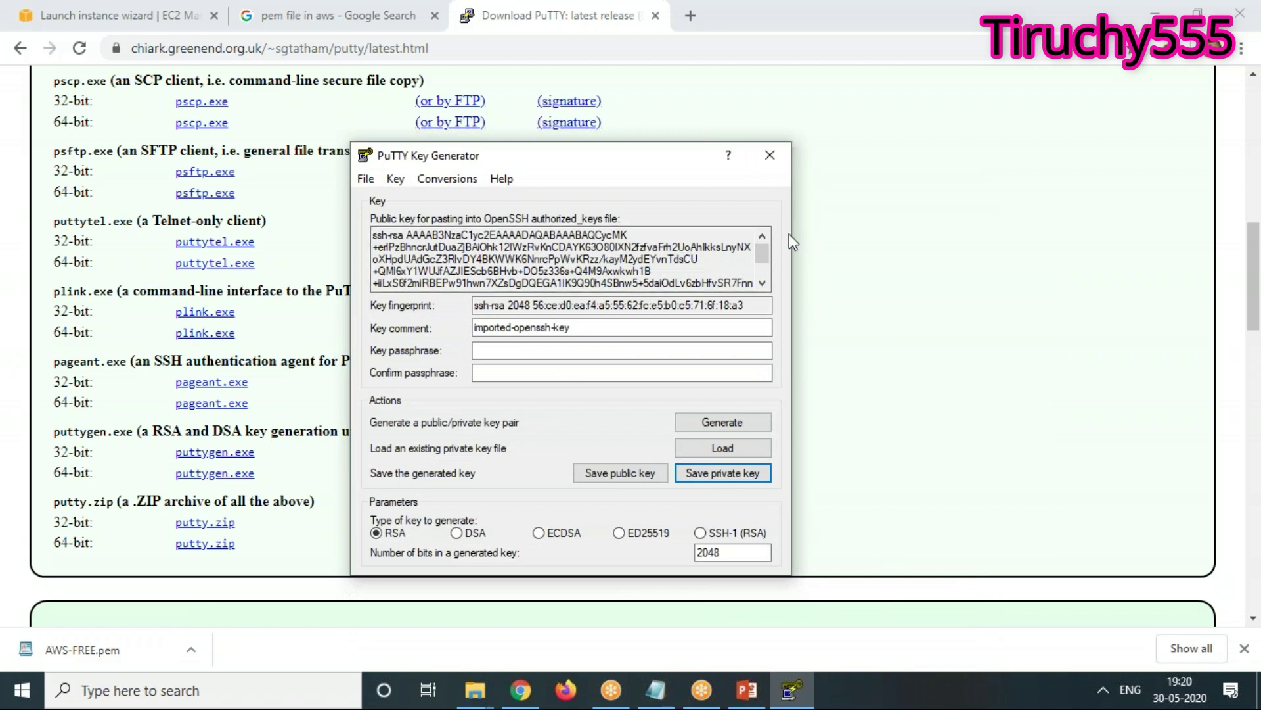
Reload the AWS-FREE PEM key into PuTTYgen using the All Files type
{"action": "left_click", "coordinate": [363, 180]}
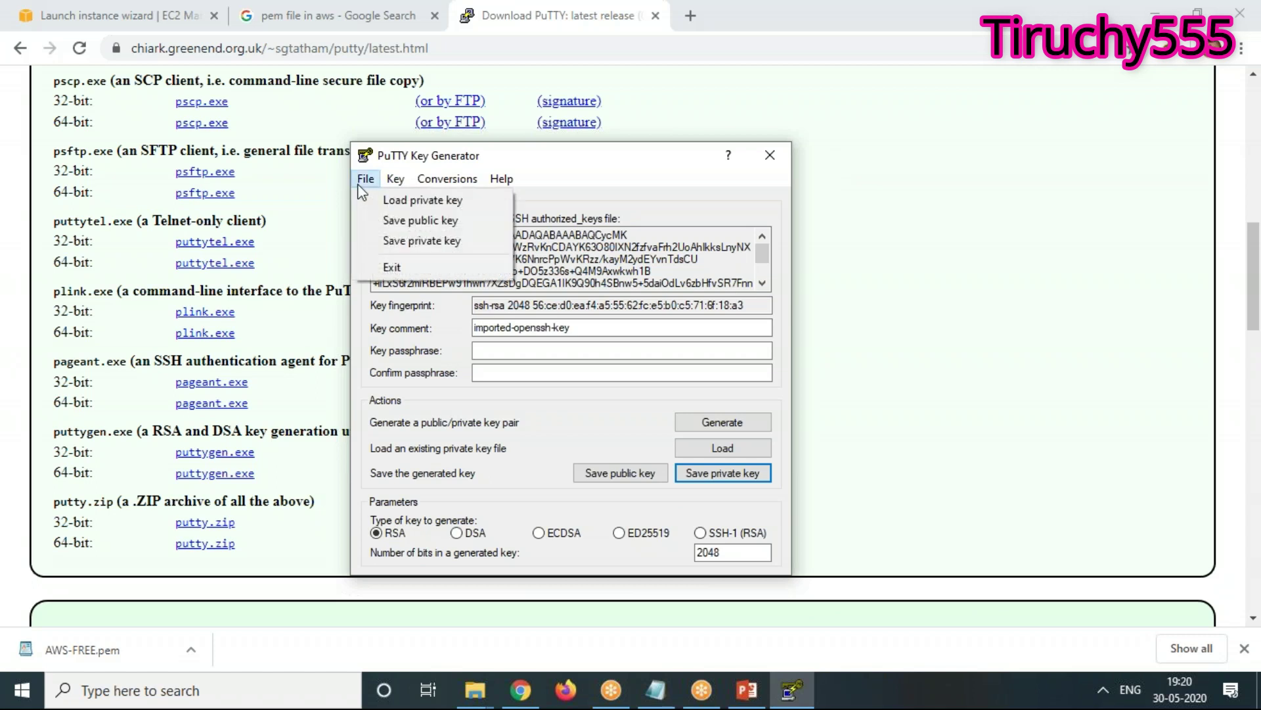
{"action": "left_click", "coordinate": [391, 201]}
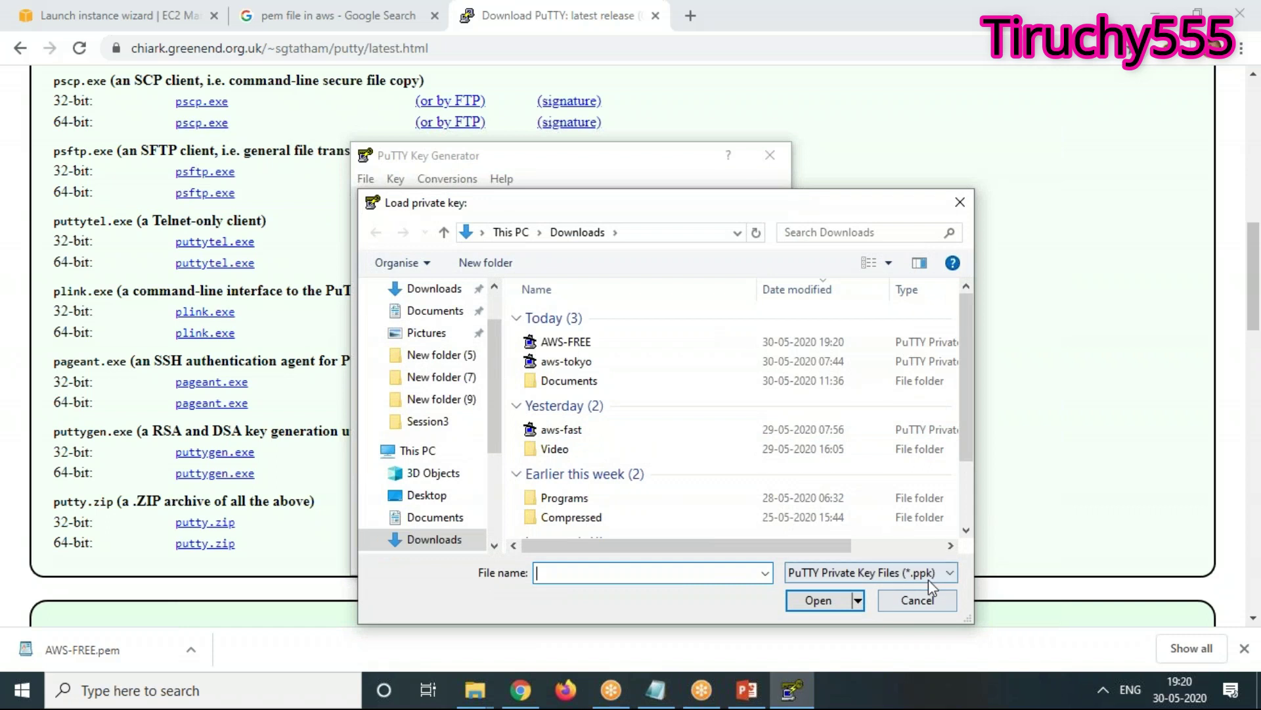
{"action": "left_click", "coordinate": [930, 570]}
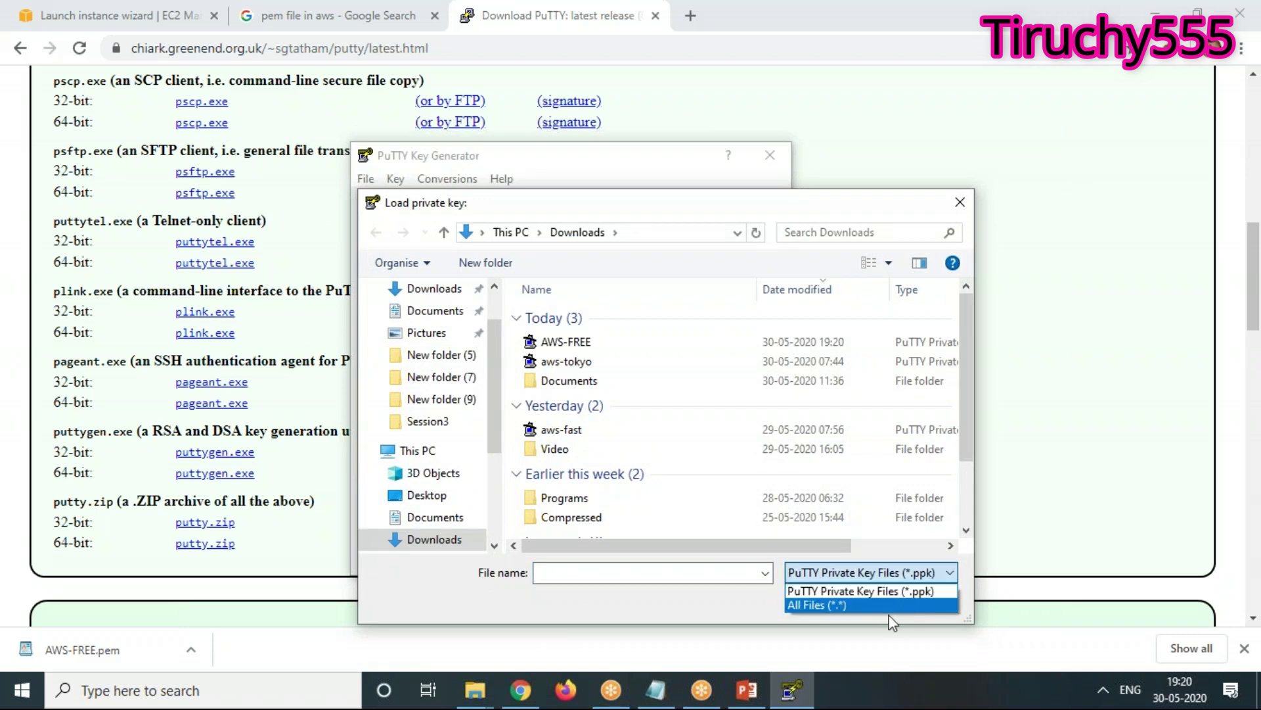
{"action": "left_click", "coordinate": [882, 608]}
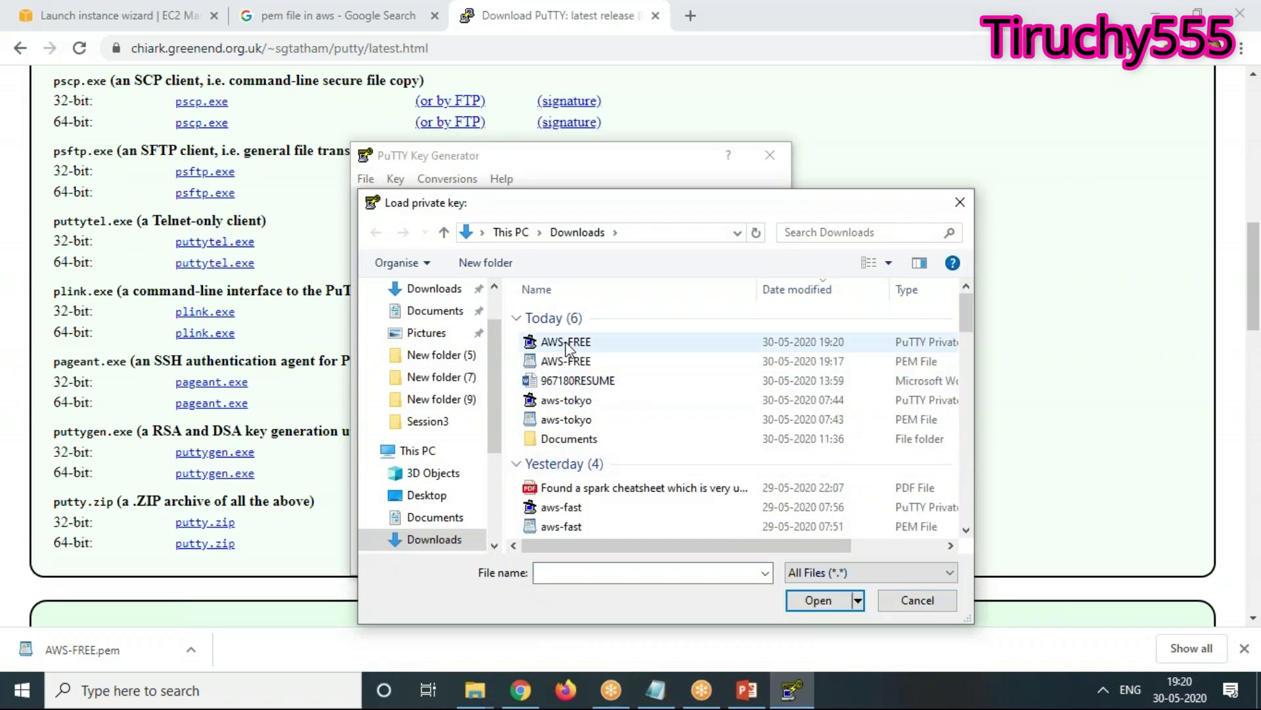
{"action": "left_click", "coordinate": [555, 361]}
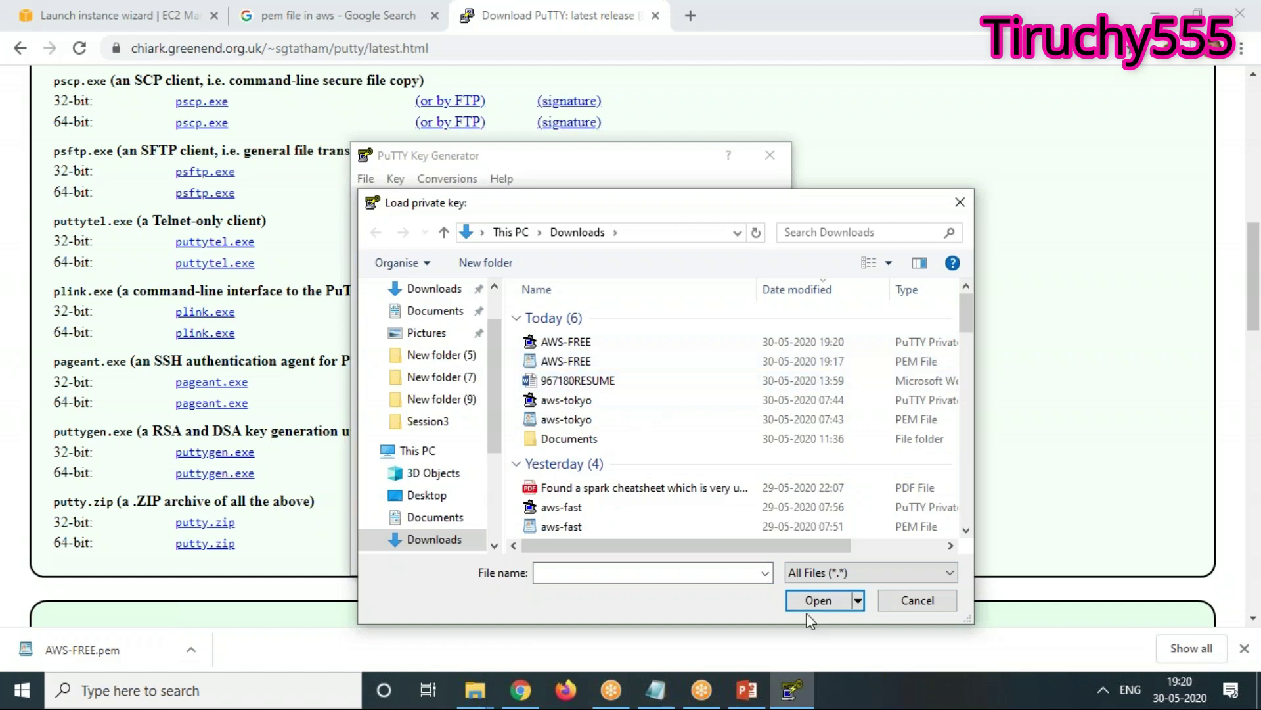
{"action": "left_click", "coordinate": [815, 600]}
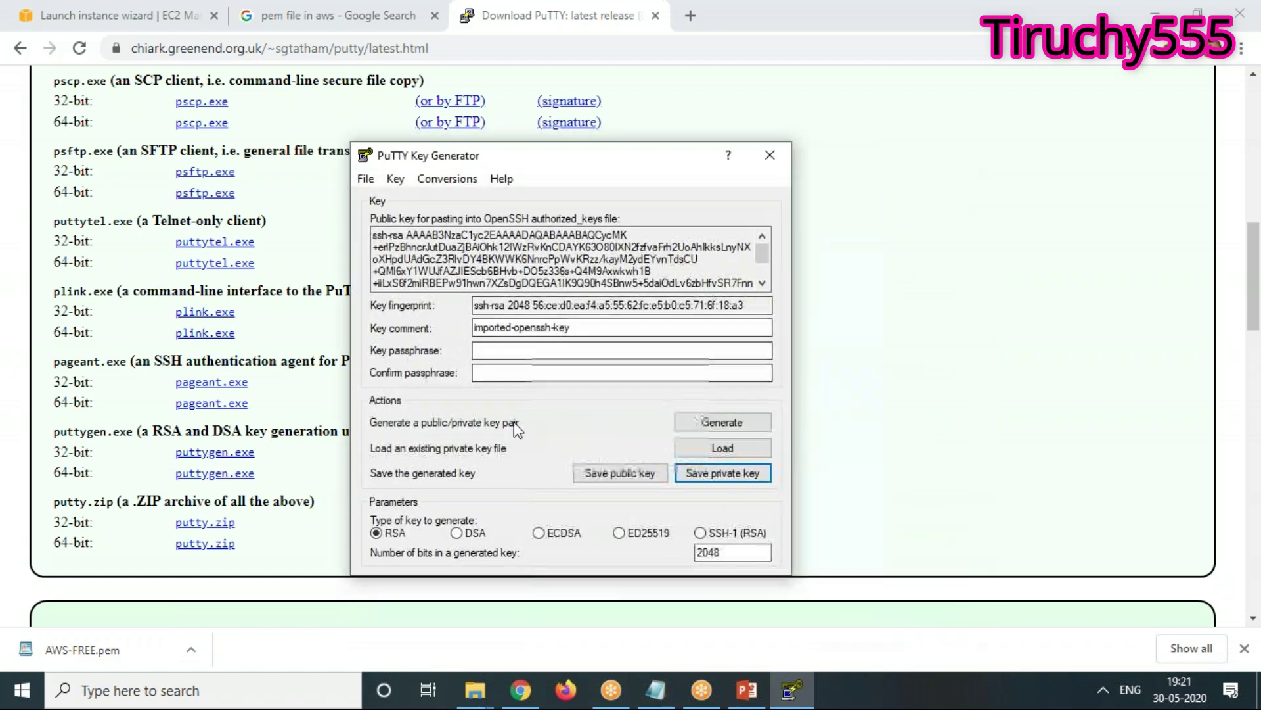
Save it without a passphrase as AWS-FREE, close PuTTYgen, and bring Notepad's notes forward
{"action": "left_click", "coordinate": [721, 482]}
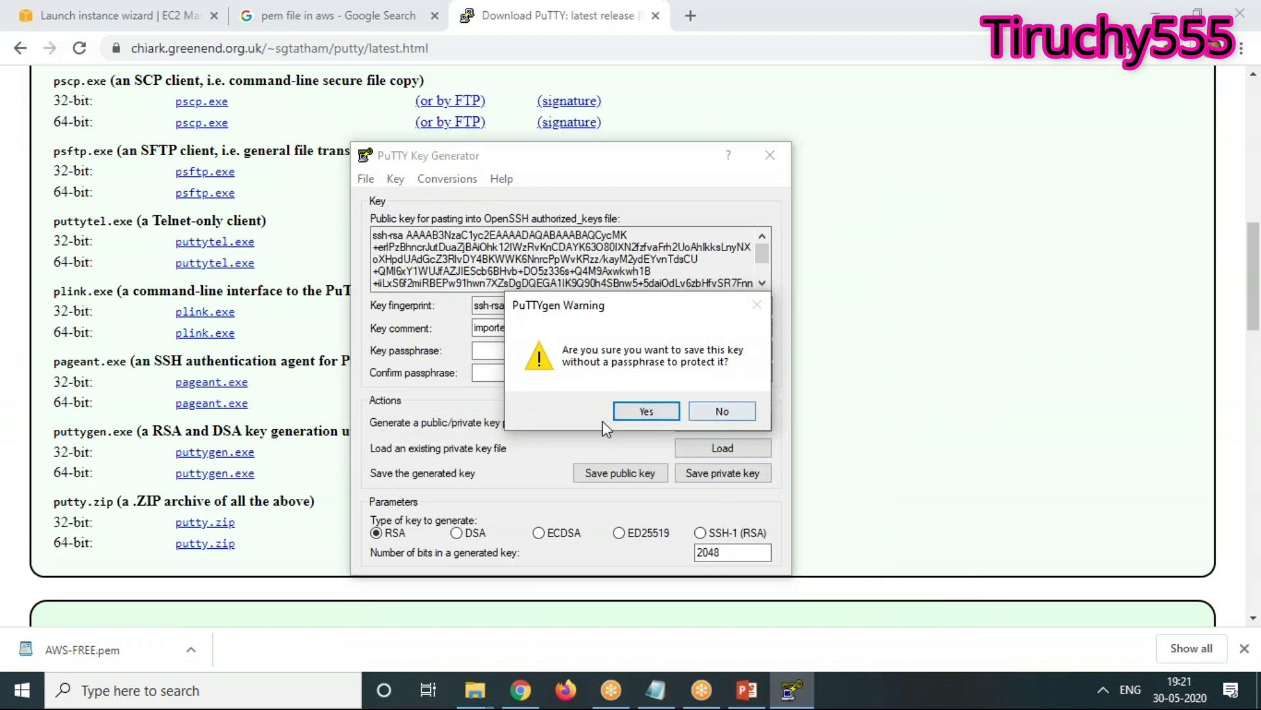
{"action": "left_click", "coordinate": [644, 411]}
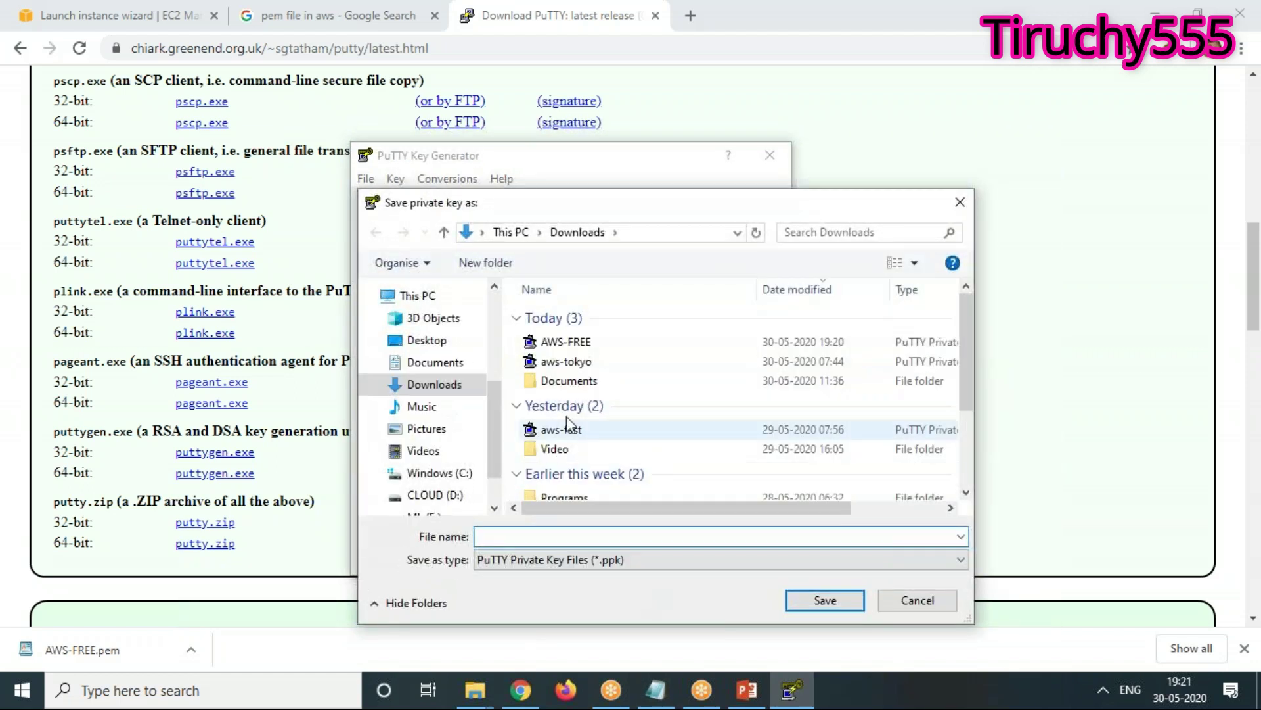
{"action": "left_click", "coordinate": [579, 344]}
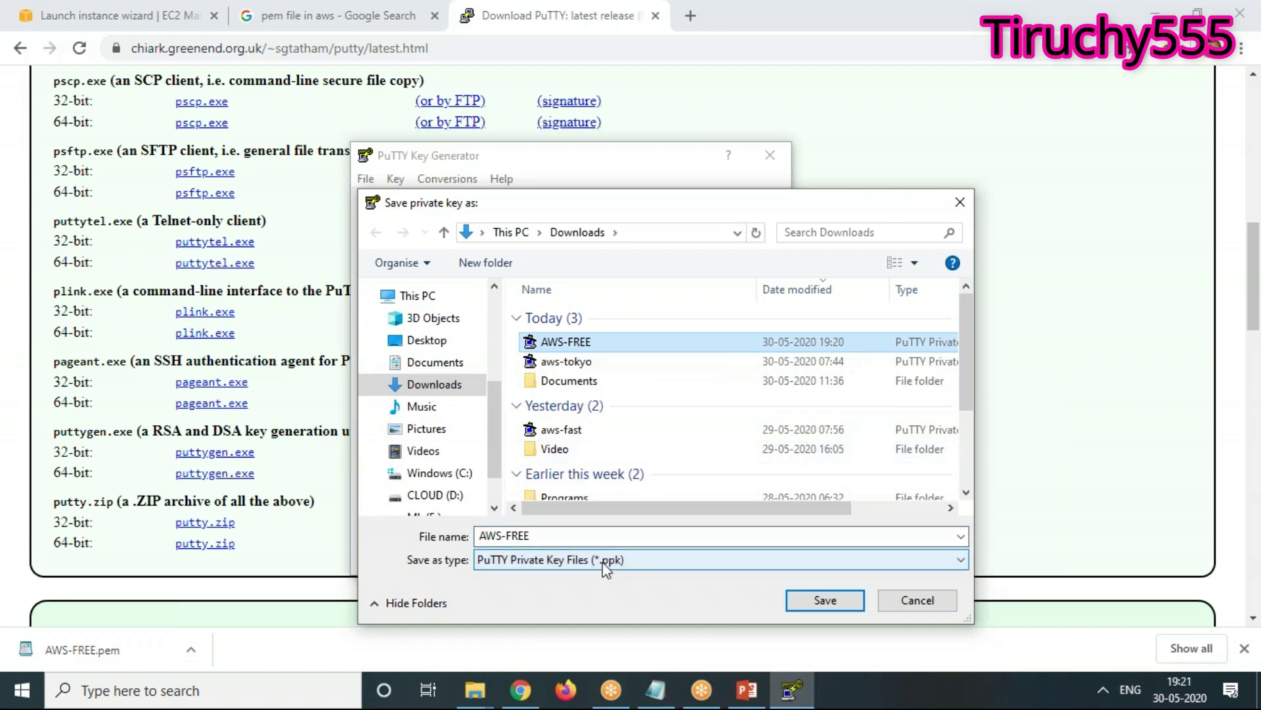
{"action": "left_click", "coordinate": [918, 600]}
{"action": "left_click", "coordinate": [771, 155]}
{"action": "left_click", "coordinate": [662, 703]}
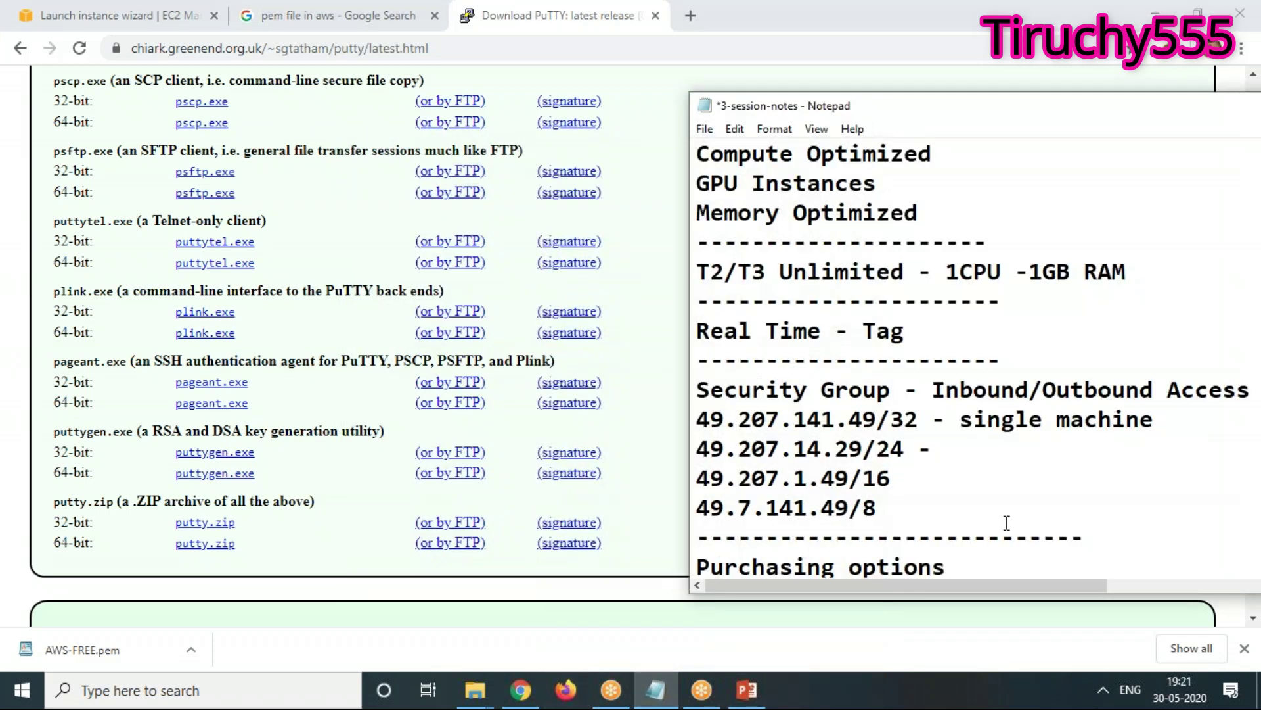
Scroll the security-group notes, then bring back Chrome maximized on the Launch instance wizard
{"action": "scroll", "coordinate": [1006, 522], "scroll_direction": "down", "scroll_amount": 2}
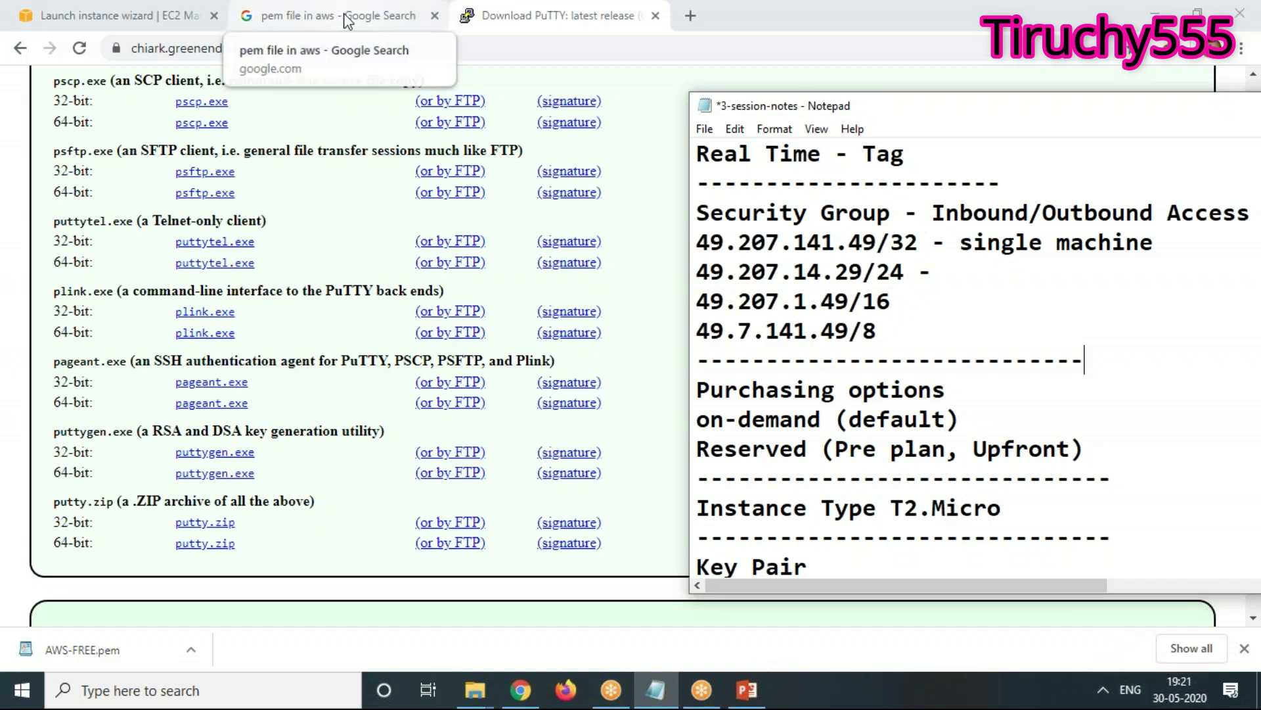
{"action": "double_click", "coordinate": [830, 10]}
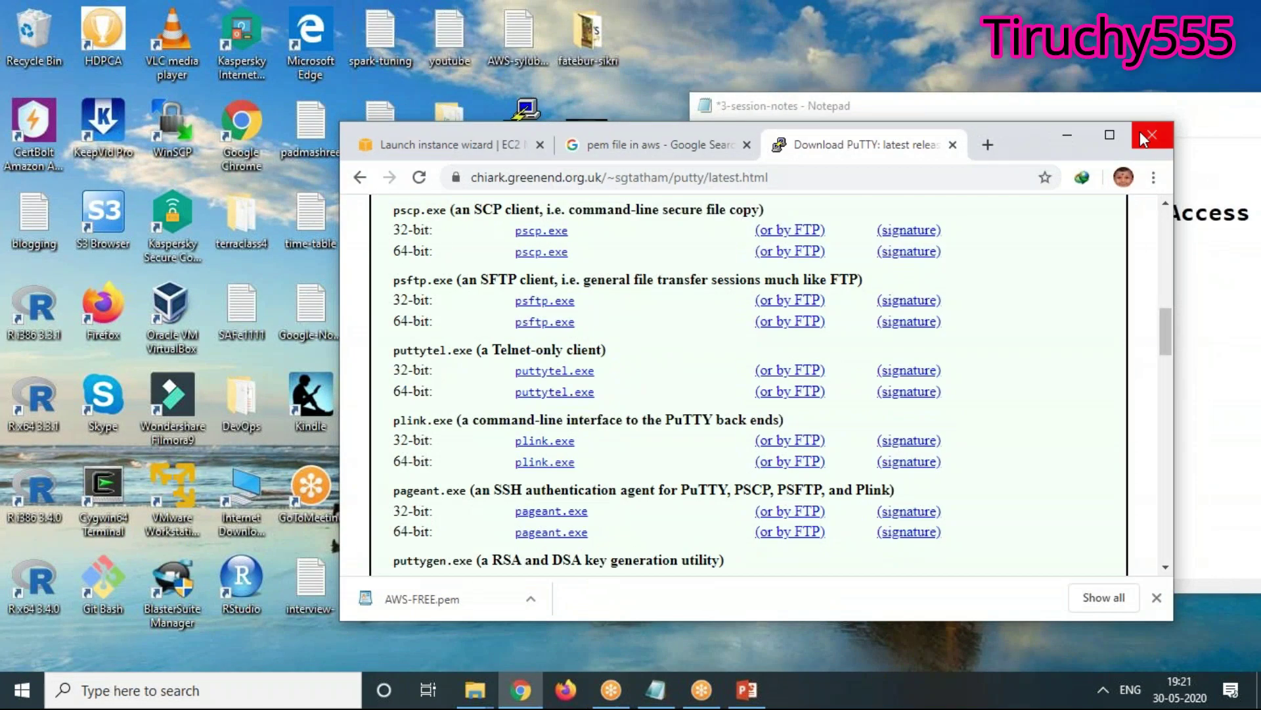
{"action": "left_click", "coordinate": [1062, 136]}
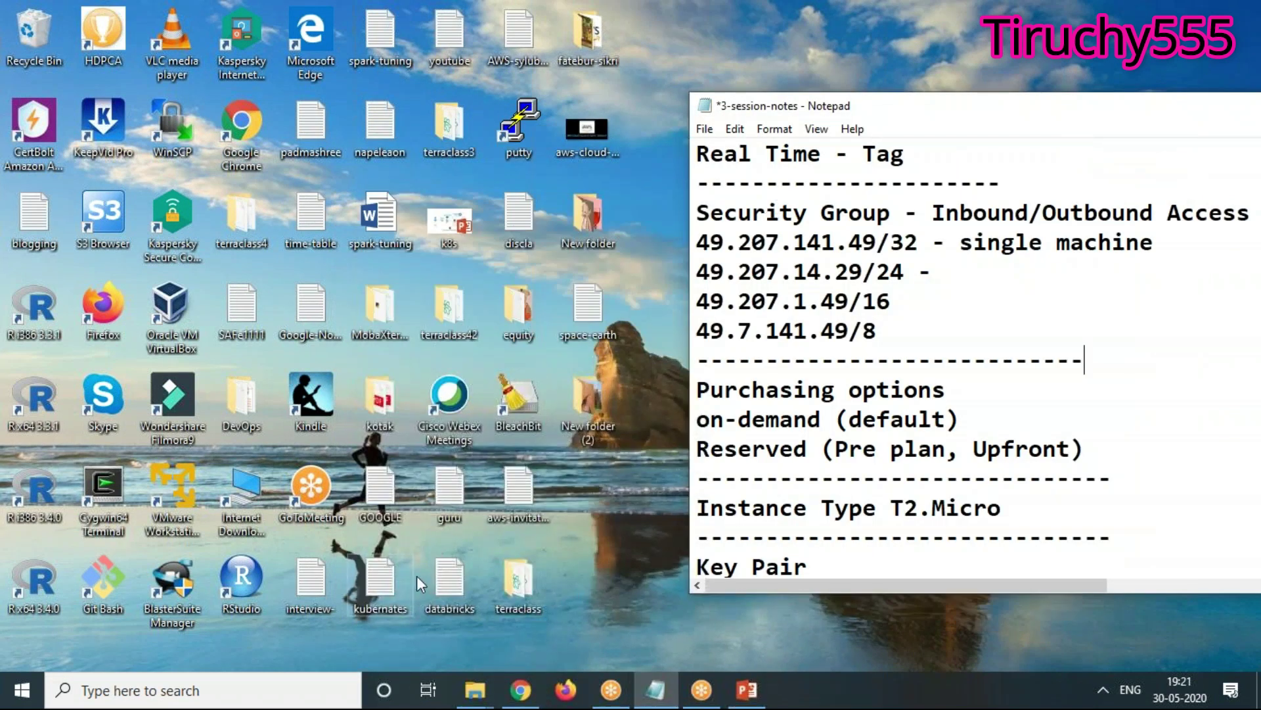
{"action": "left_click", "coordinate": [521, 690]}
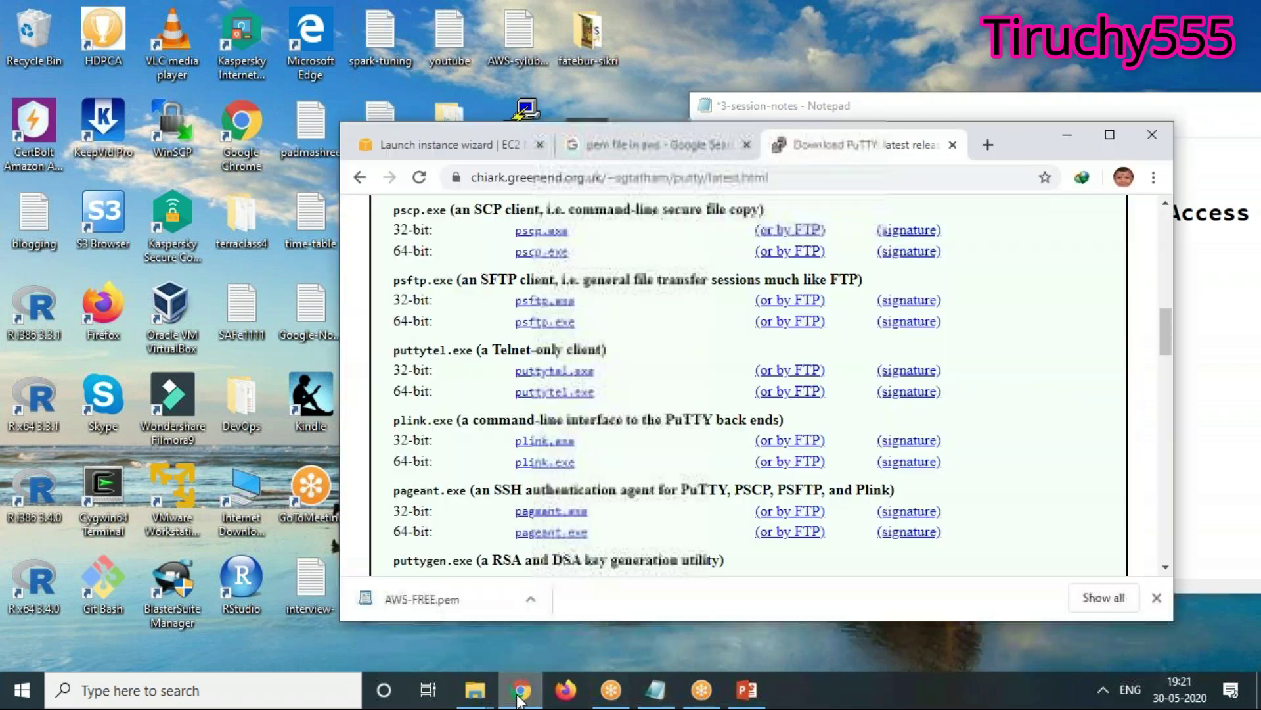
{"action": "left_click", "coordinate": [441, 148]}
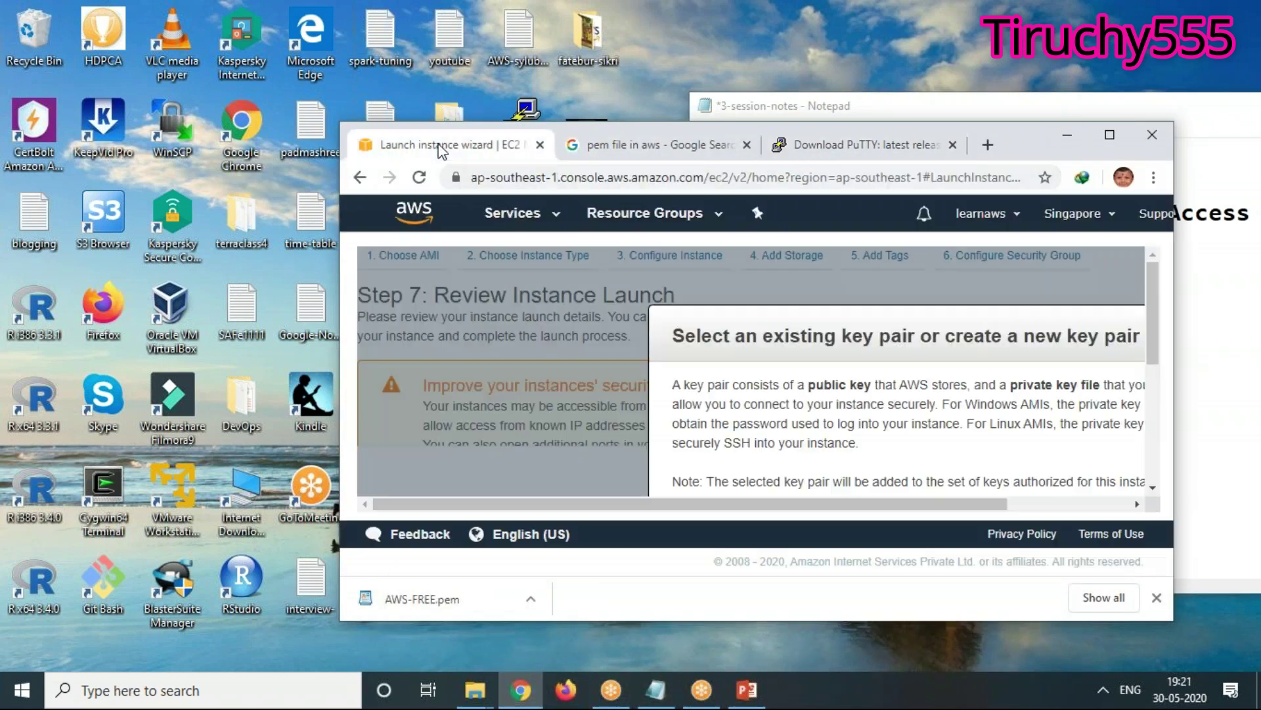
{"action": "left_click", "coordinate": [1117, 135]}
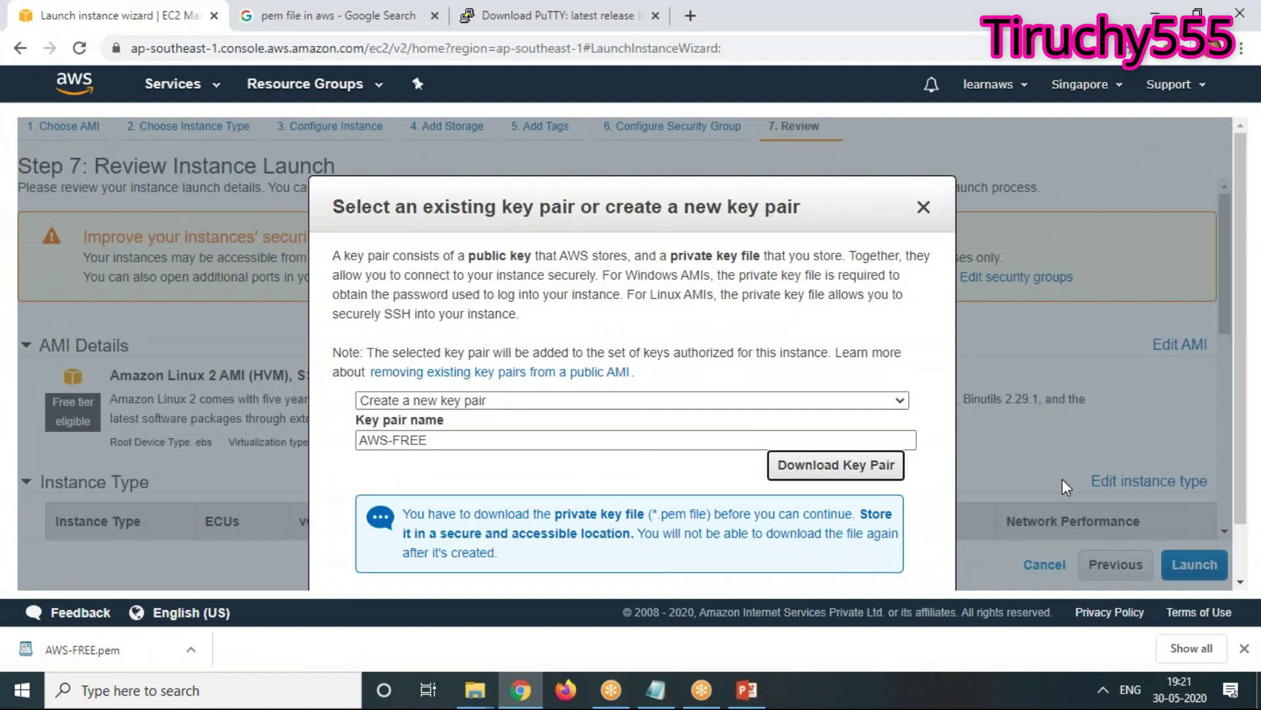
Launch the instance with the AWS-FREE key pair and go to the instances list
{"action": "scroll", "coordinate": [1063, 479], "scroll_direction": "down", "scroll_amount": 1}
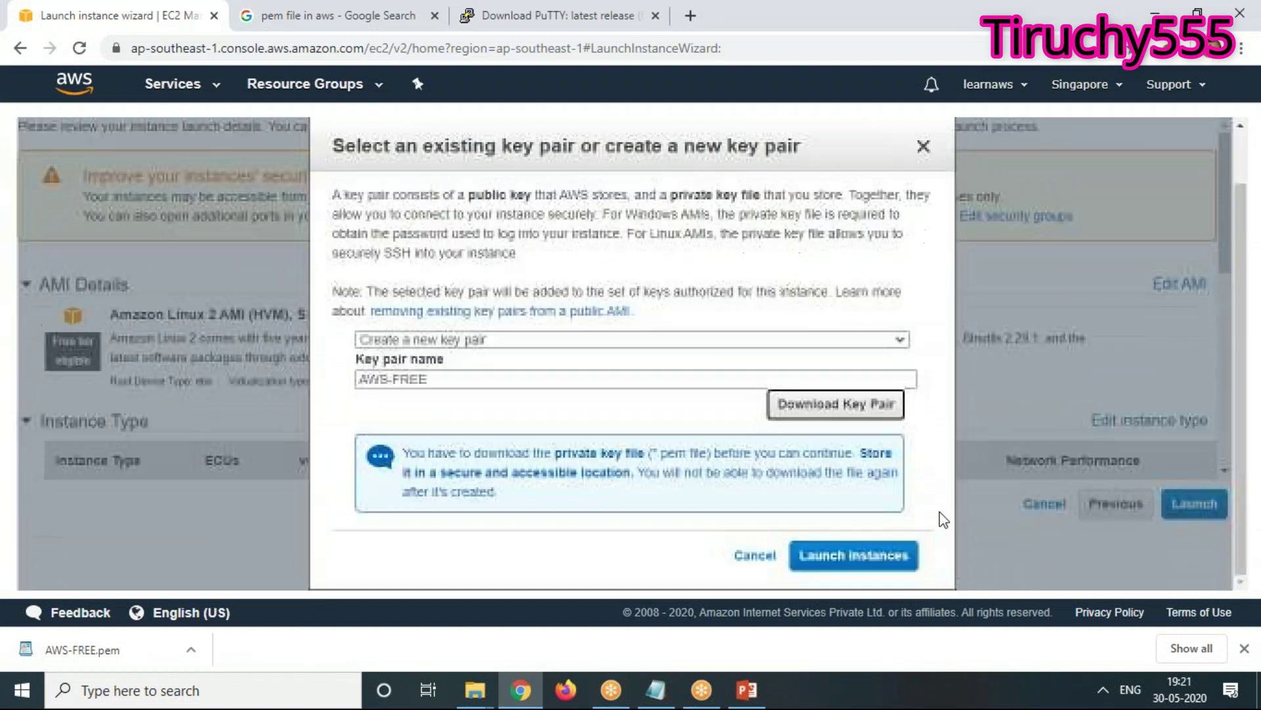
{"action": "left_click", "coordinate": [852, 554]}
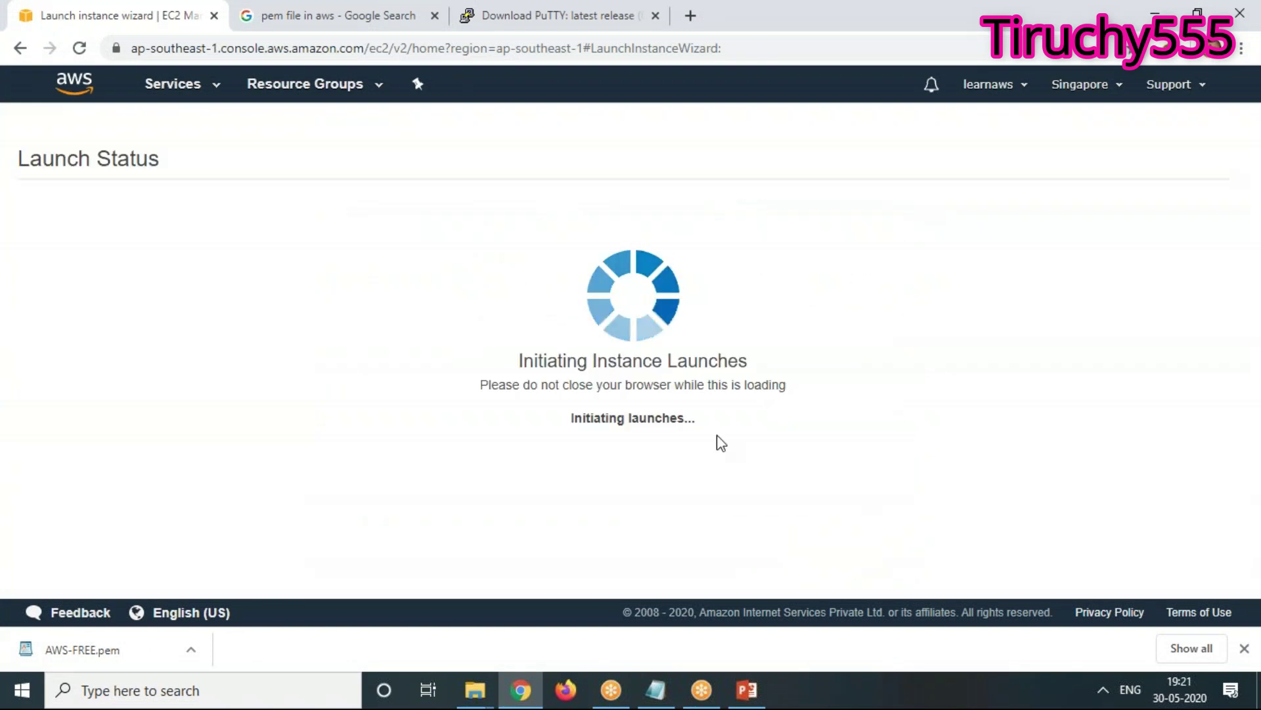
{"action": "scroll", "coordinate": [1032, 451], "scroll_direction": "down", "scroll_amount": 3}
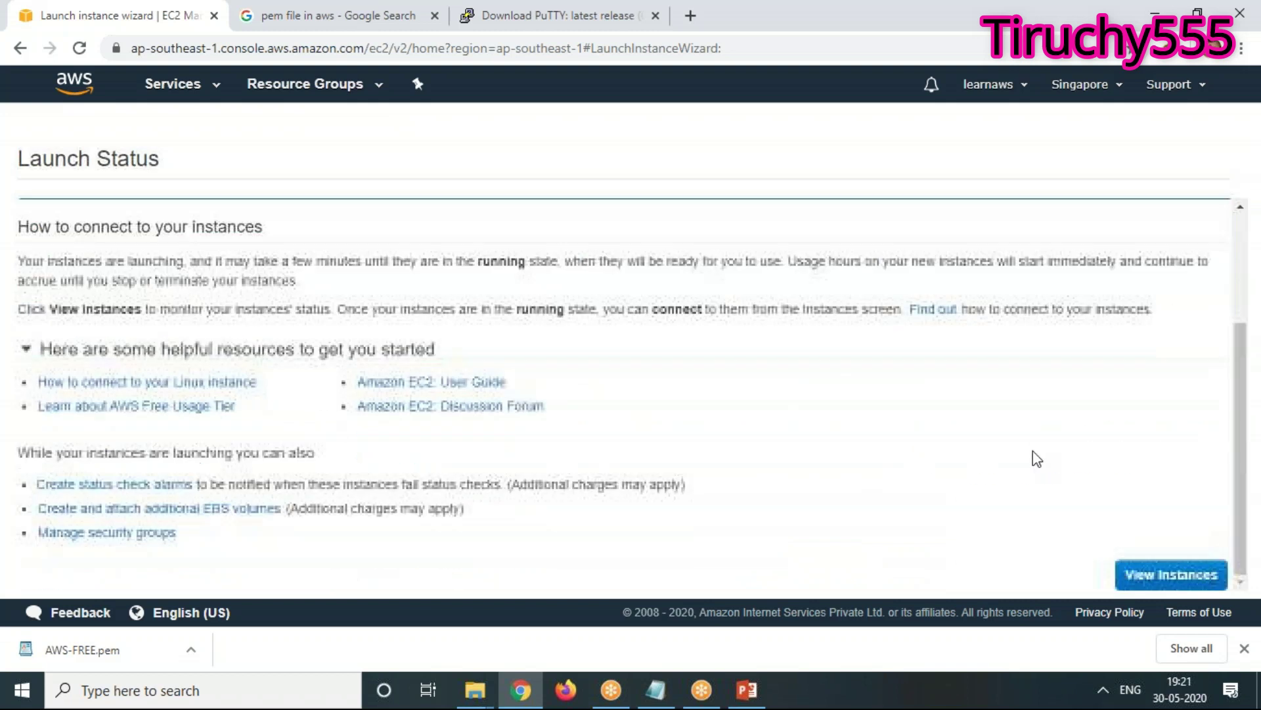
{"action": "left_click", "coordinate": [1190, 580]}
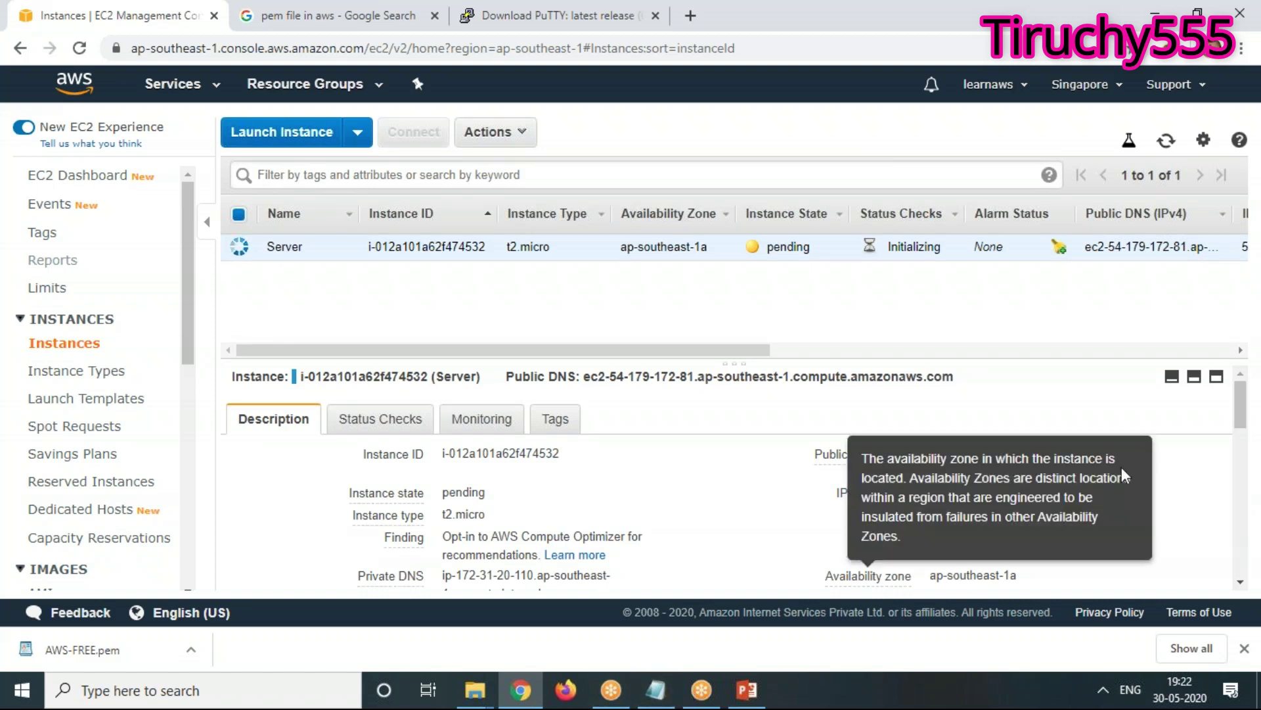
Note public IP 54.179.172.81 and refresh until the Server instance shows running
{"action": "scroll", "coordinate": [493, 568], "scroll_direction": "down", "scroll_amount": 3}
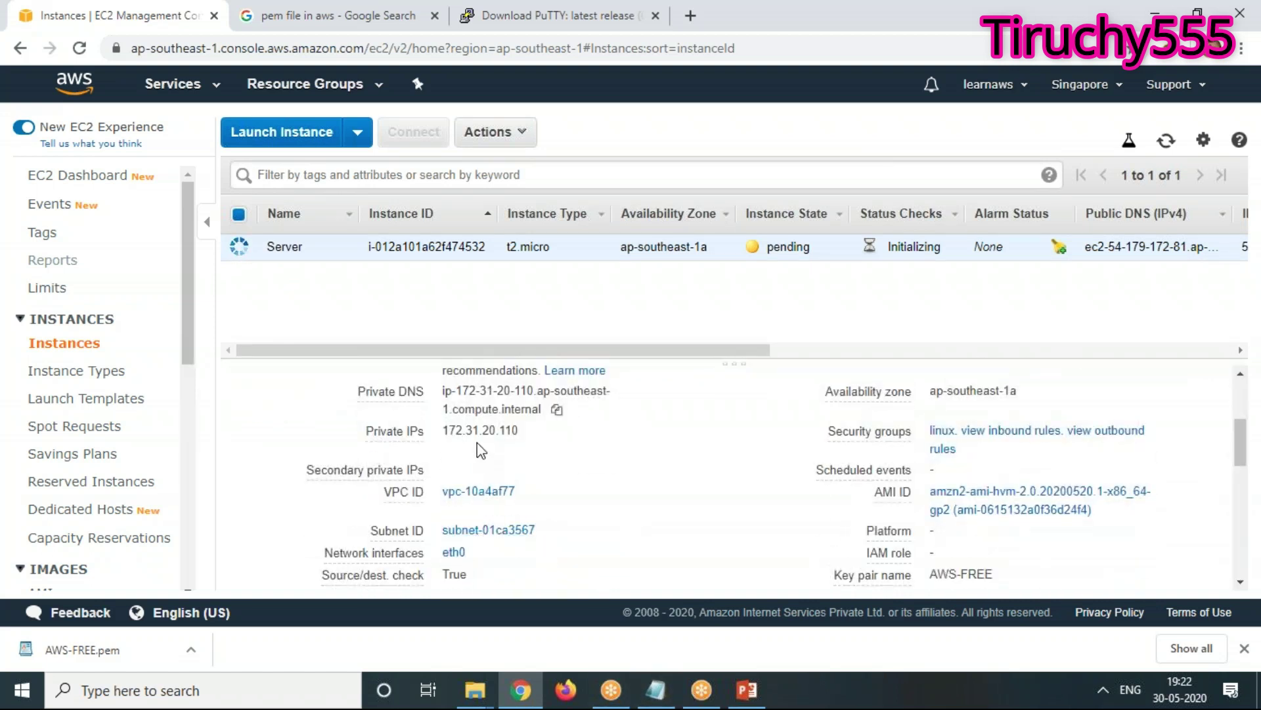
{"action": "mouse_move", "coordinate": [659, 700]}
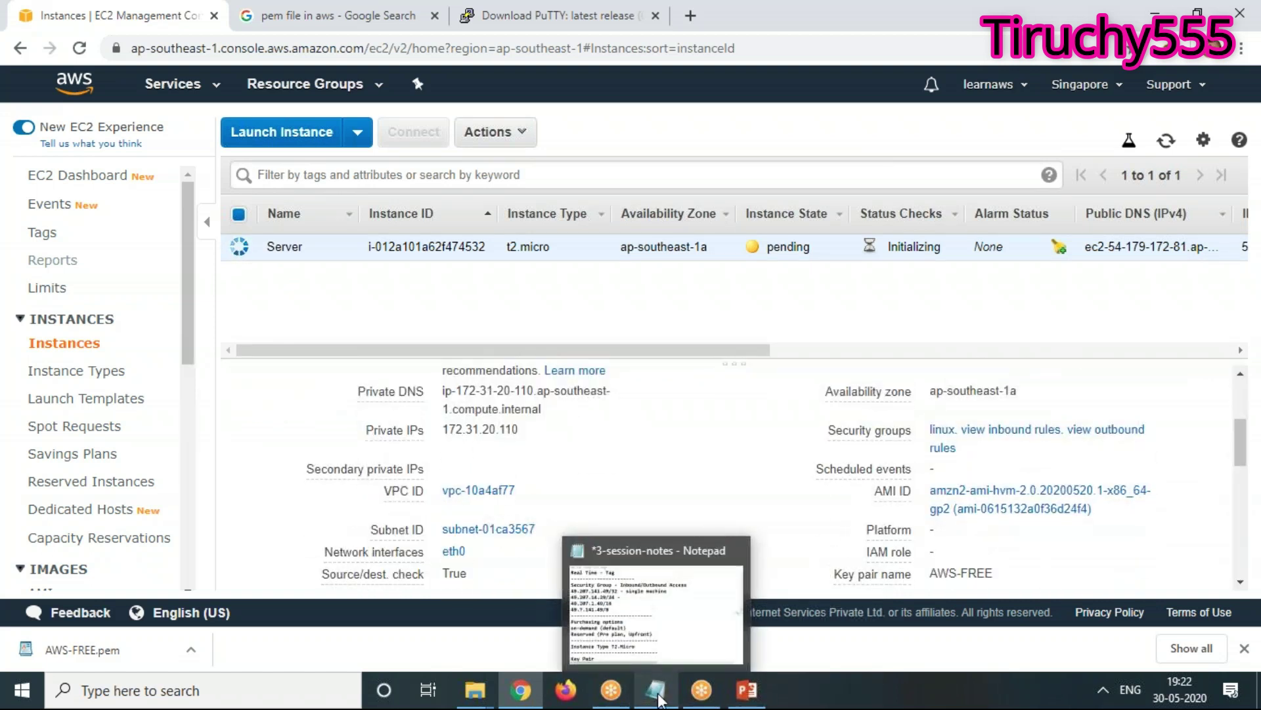
{"action": "scroll", "coordinate": [1000, 519], "scroll_direction": "up", "scroll_amount": 2}
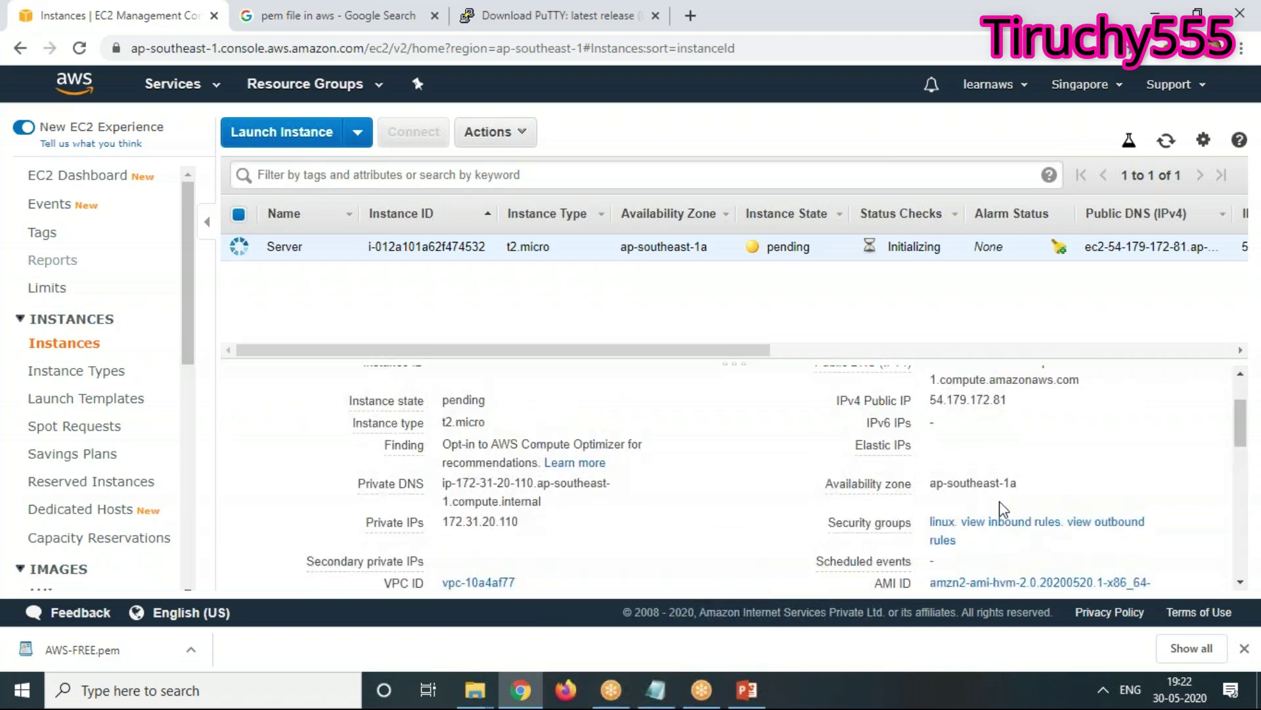
{"action": "mouse_move", "coordinate": [1009, 409]}
{"action": "left_click_drag", "start_coordinate": [1007, 402], "coordinate": [928, 403]}
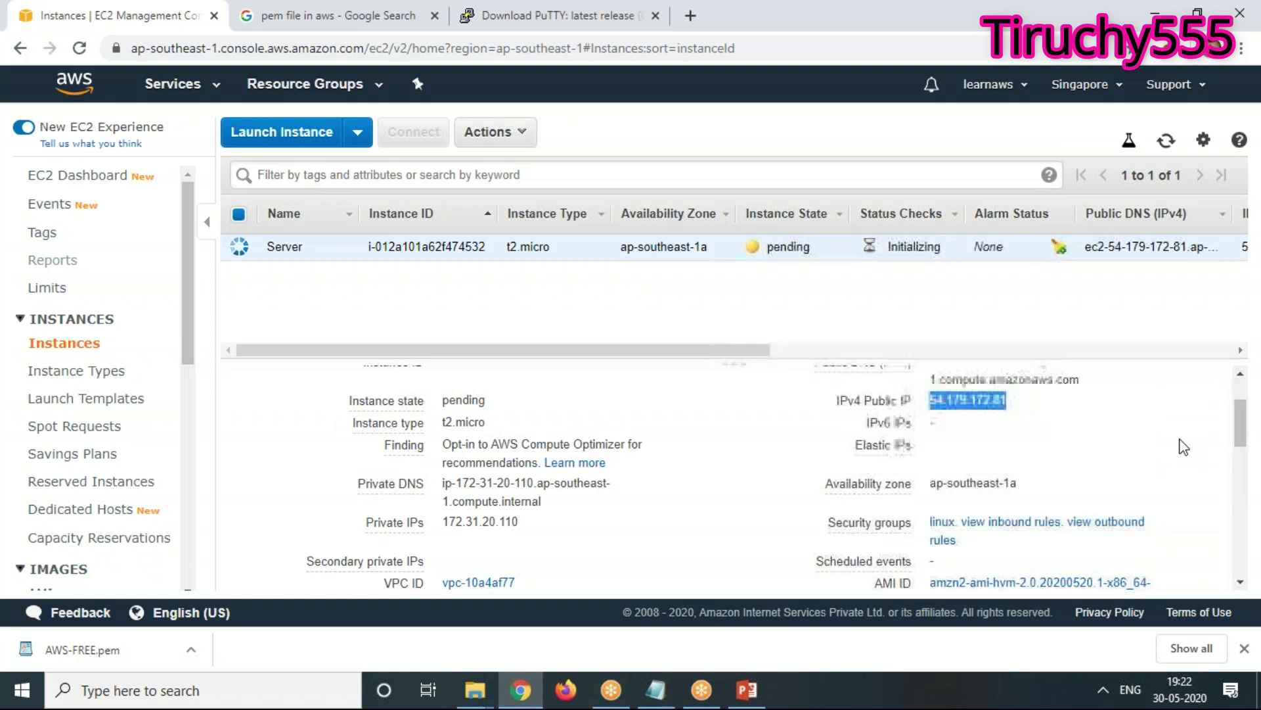
{"action": "left_click", "coordinate": [1162, 141]}
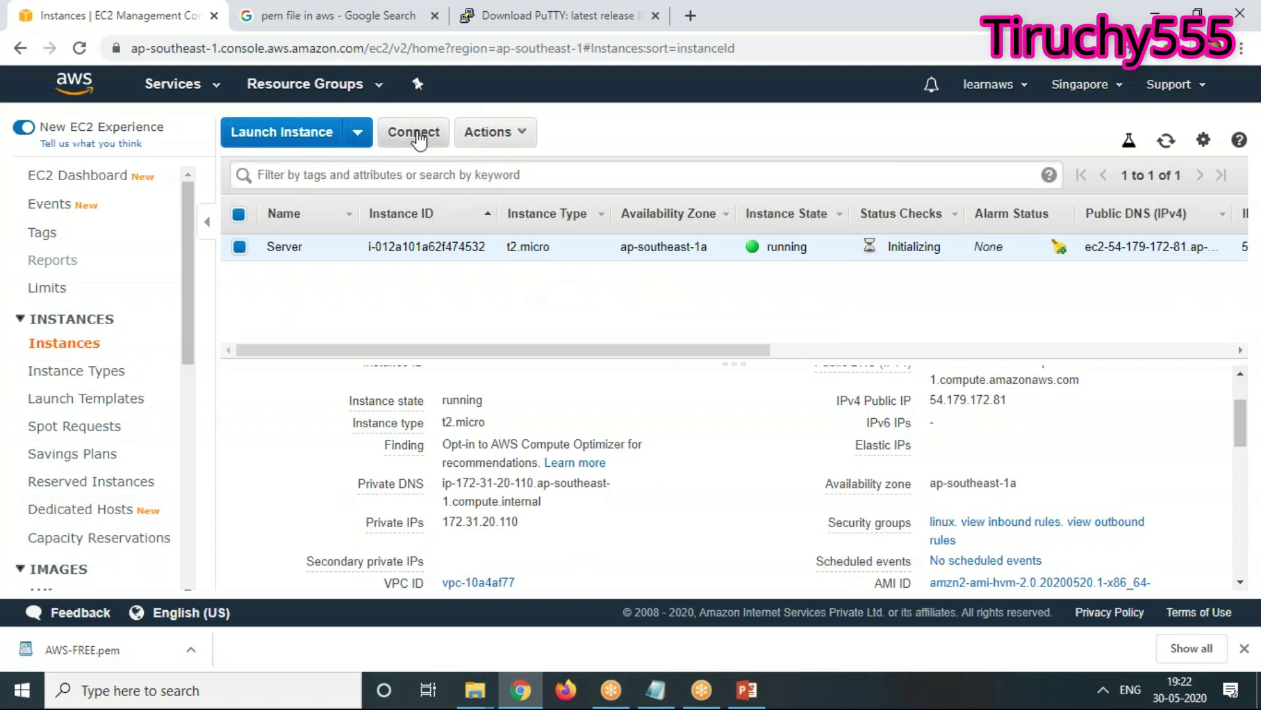
{"action": "left_click", "coordinate": [419, 138]}
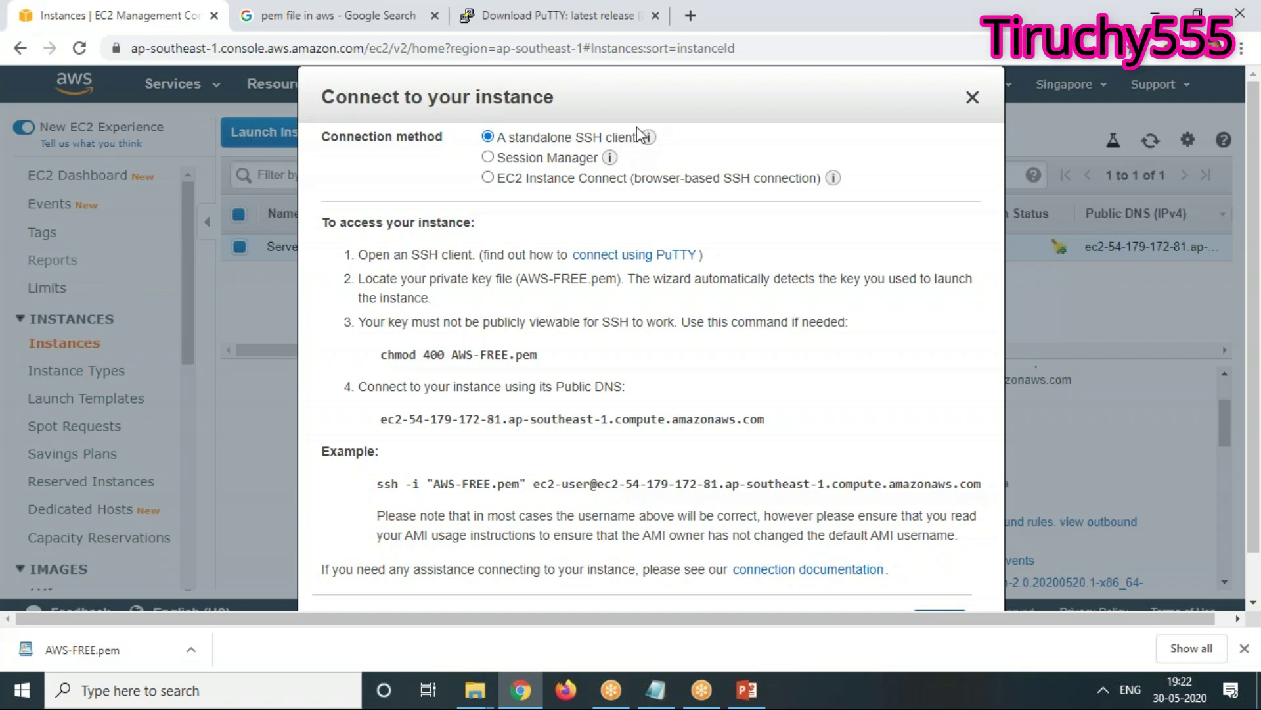
Open Windows search over the Connect to your instance dialog
{"action": "mouse_move", "coordinate": [651, 137]}
{"action": "left_click", "coordinate": [205, 701]}
{"action": "type", "text": "cmd"}
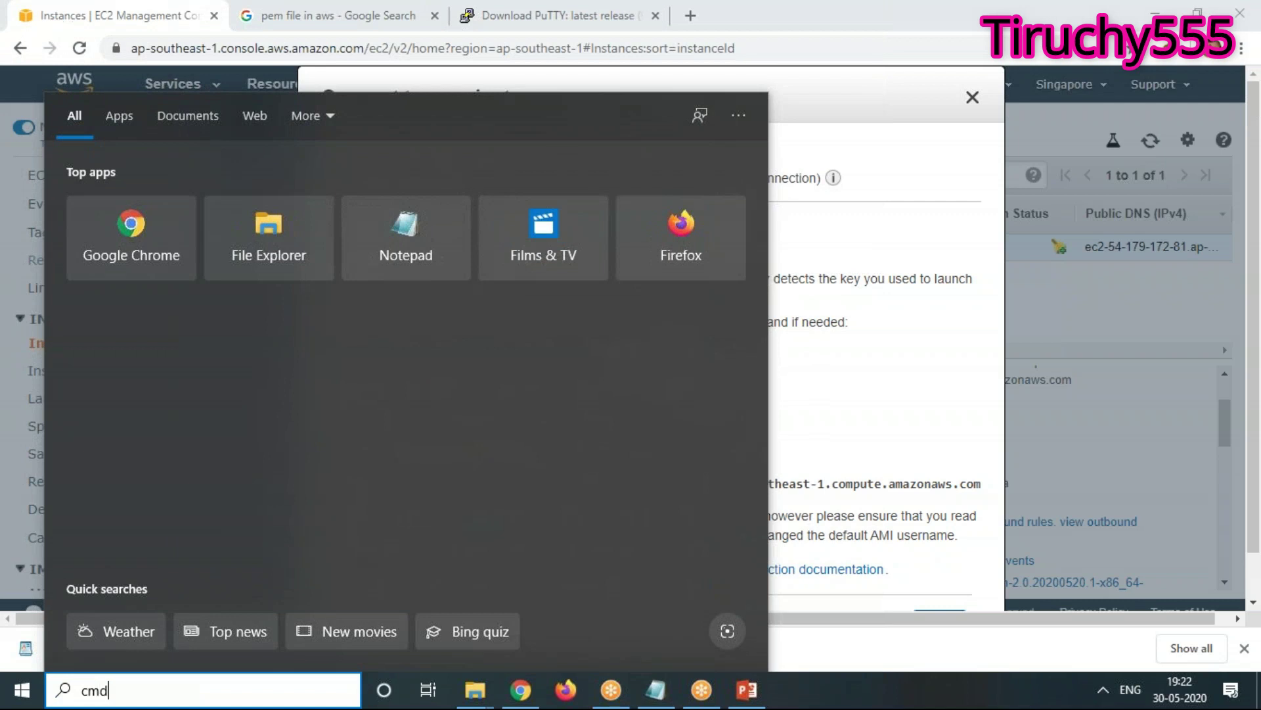
{"action": "key", "text": "Return"}
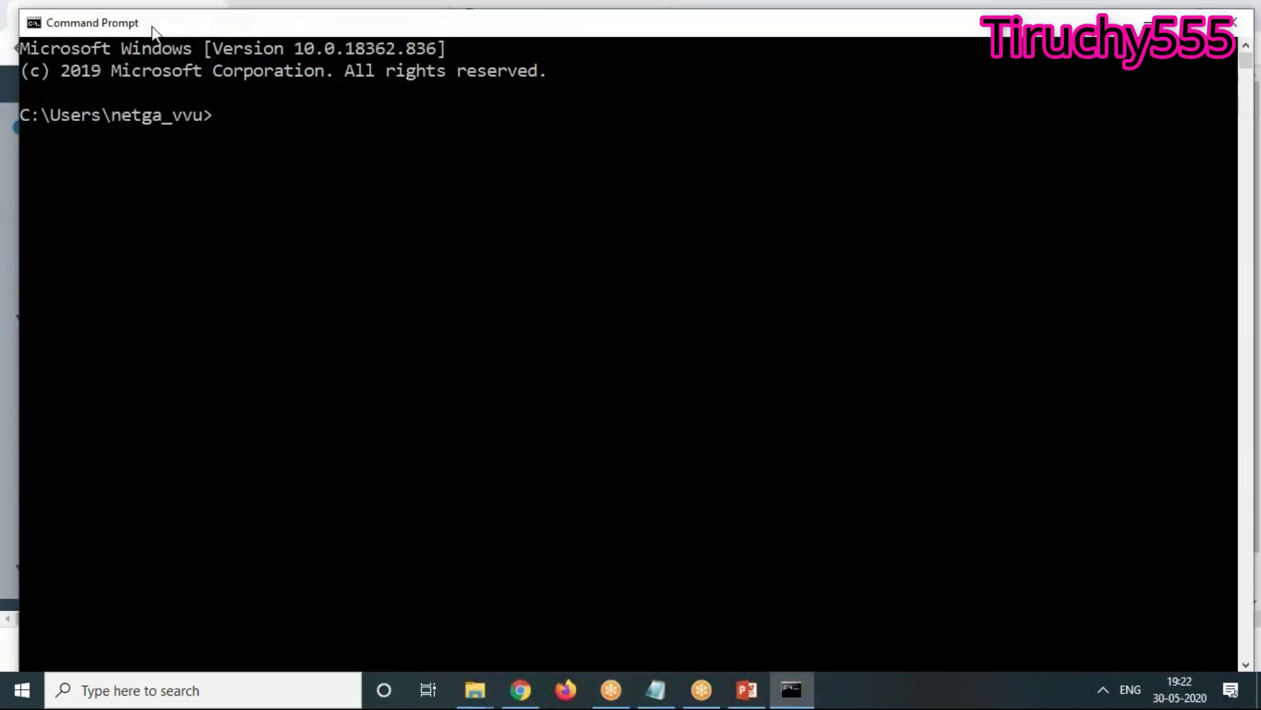
{"action": "left_click_drag", "start_coordinate": [20, 11], "coordinate": [229, 206]}
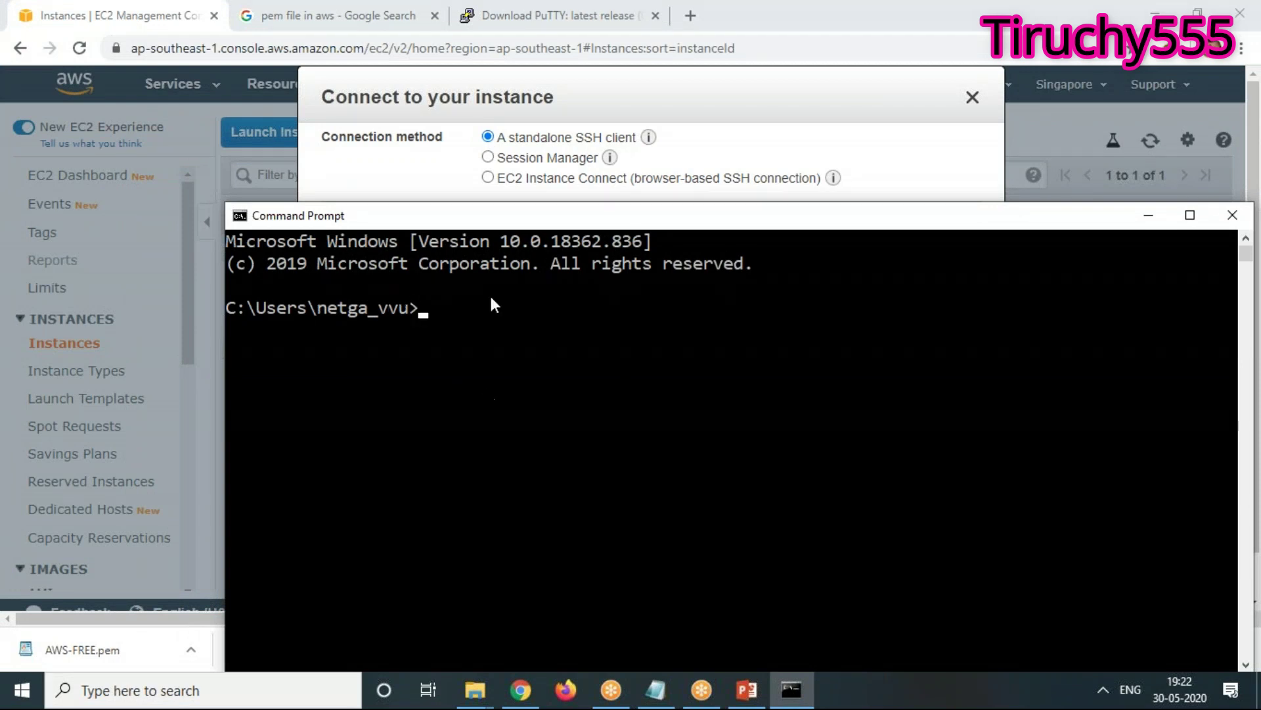
{"action": "left_click", "coordinate": [1232, 214]}
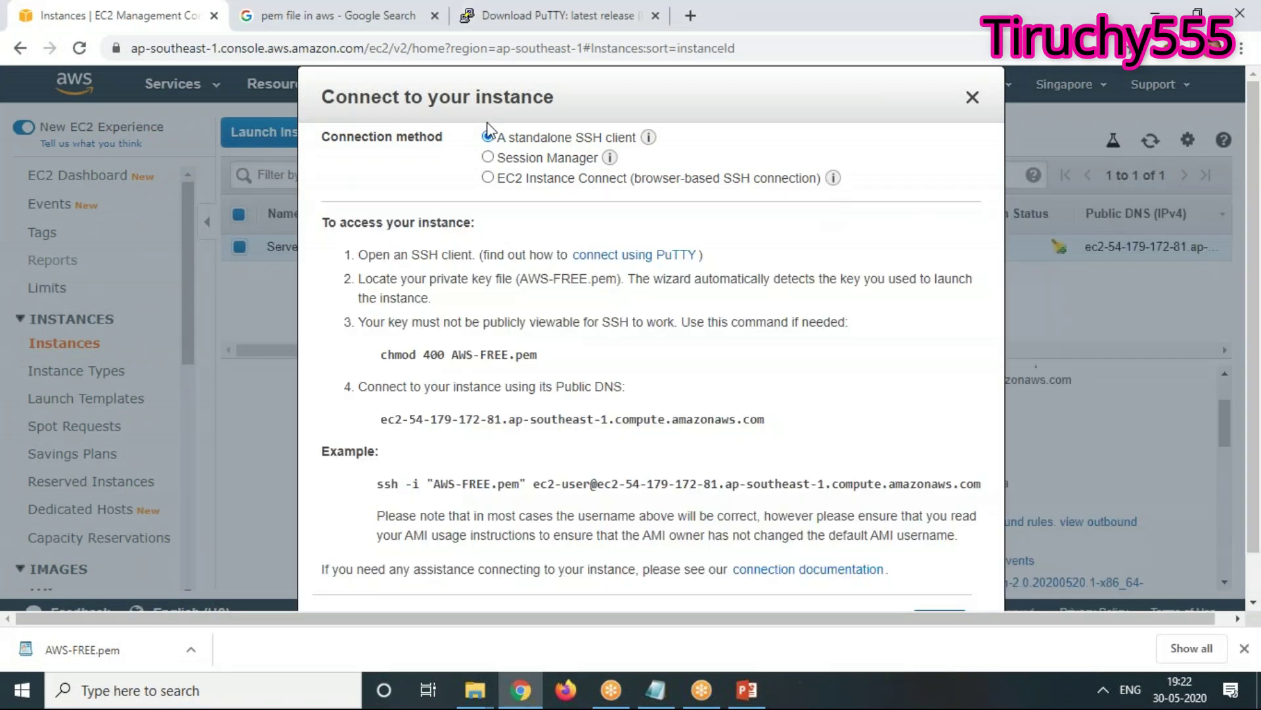
Choose EC2 Instance Connect with user name ec2-user and start the browser SSH session
{"action": "left_click", "coordinate": [535, 161]}
{"action": "scroll", "coordinate": [607, 469], "scroll_direction": "down", "scroll_amount": 3}
{"action": "scroll", "coordinate": [607, 467], "scroll_direction": "up", "scroll_amount": 3}
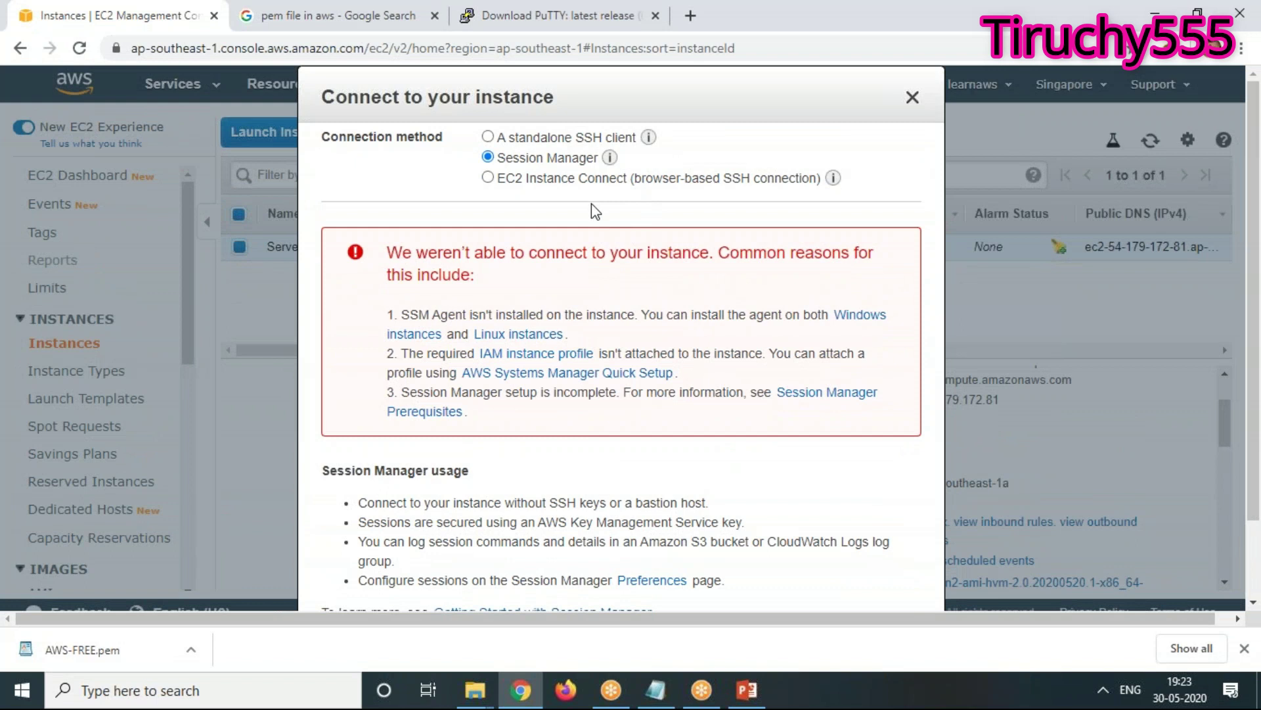
{"action": "left_click", "coordinate": [535, 184]}
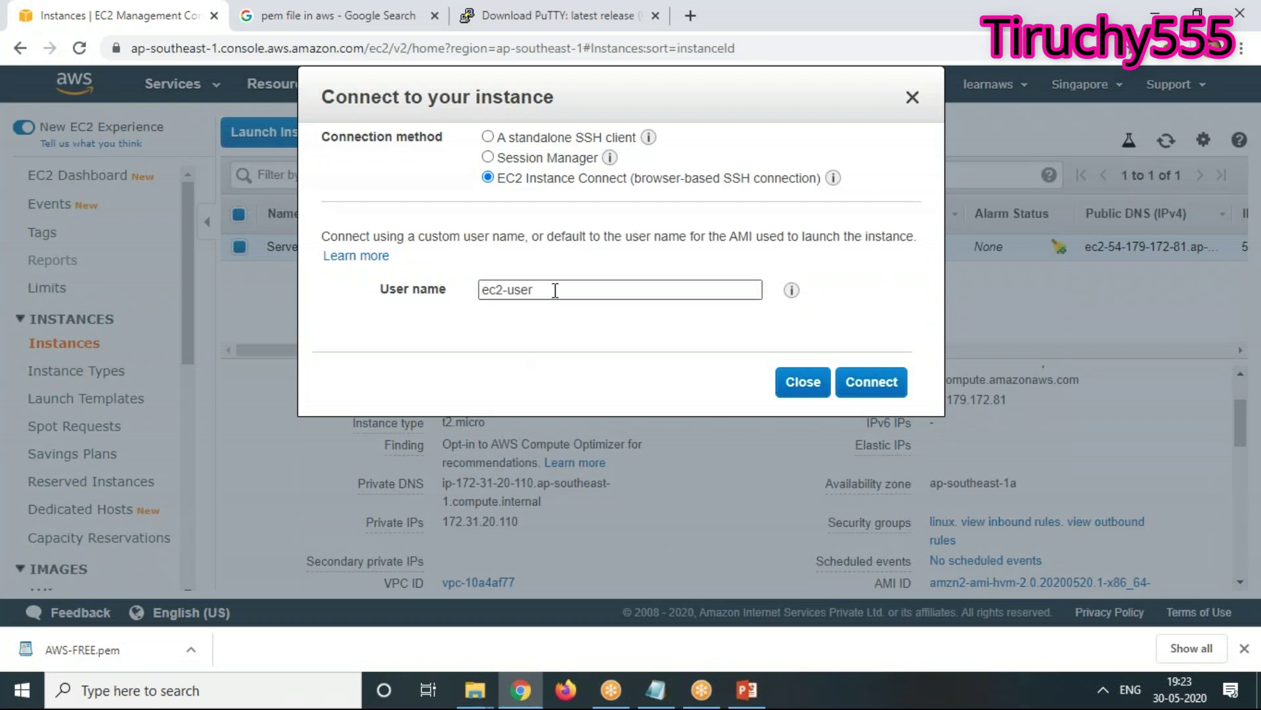
{"action": "left_click_drag", "start_coordinate": [555, 289], "coordinate": [435, 292]}
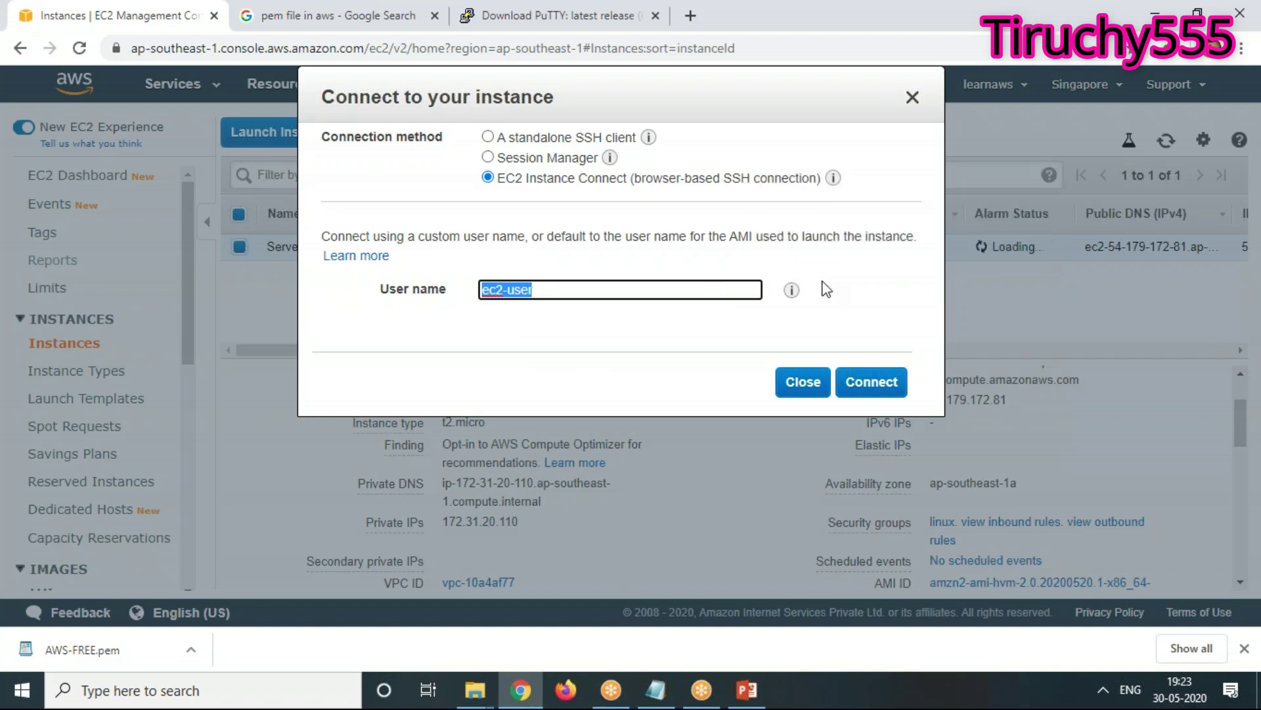
{"action": "mouse_move", "coordinate": [763, 290]}
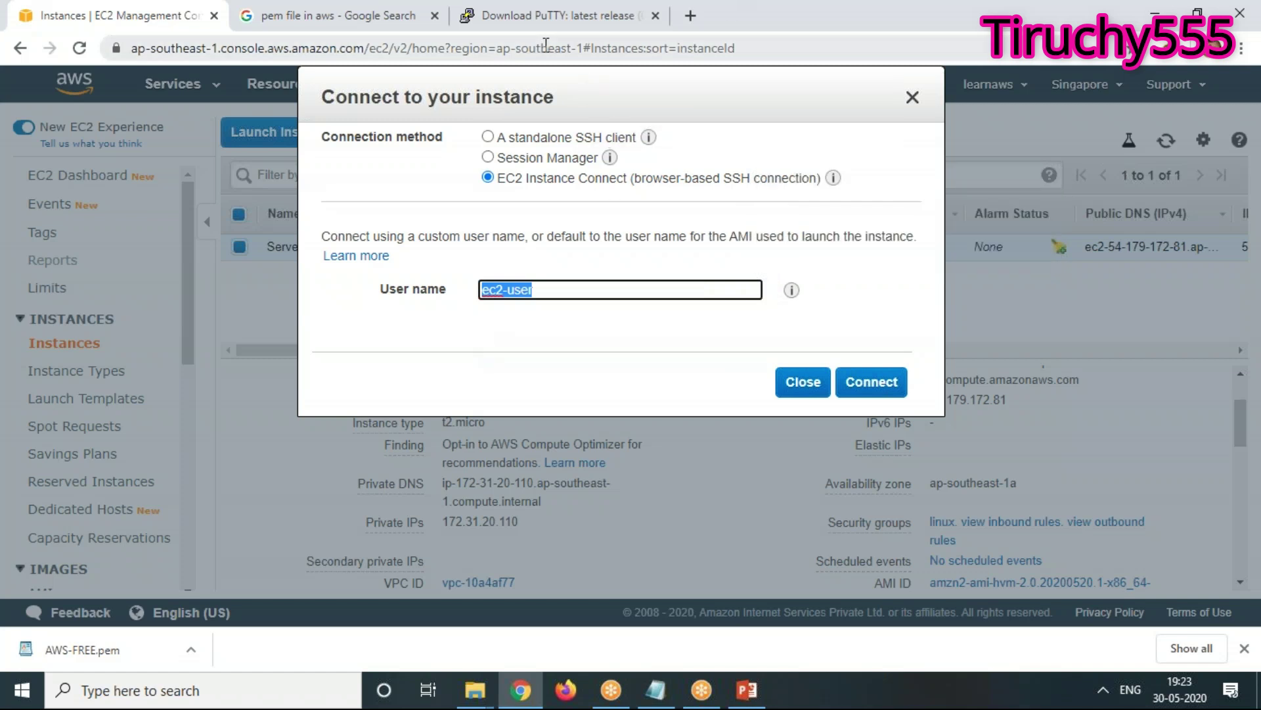
{"action": "left_click_drag", "start_coordinate": [636, 76], "coordinate": [505, 136]}
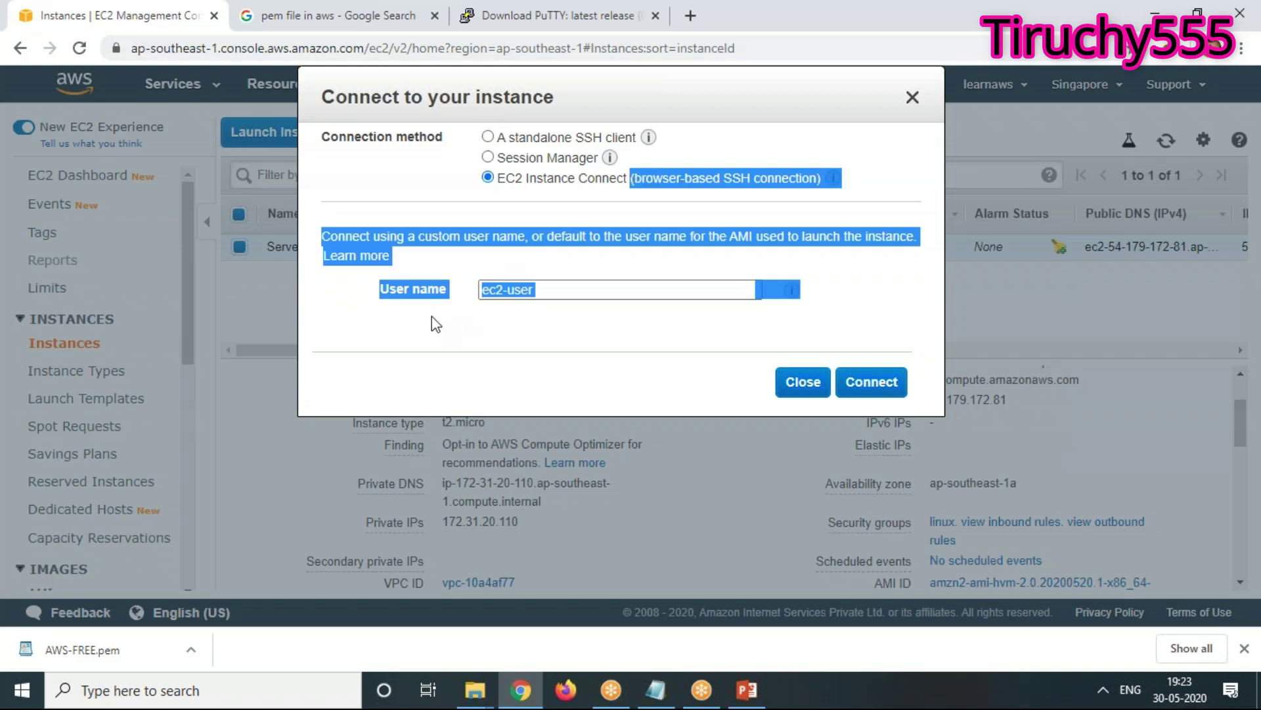
{"action": "left_click", "coordinate": [460, 315]}
{"action": "left_click", "coordinate": [539, 295]}
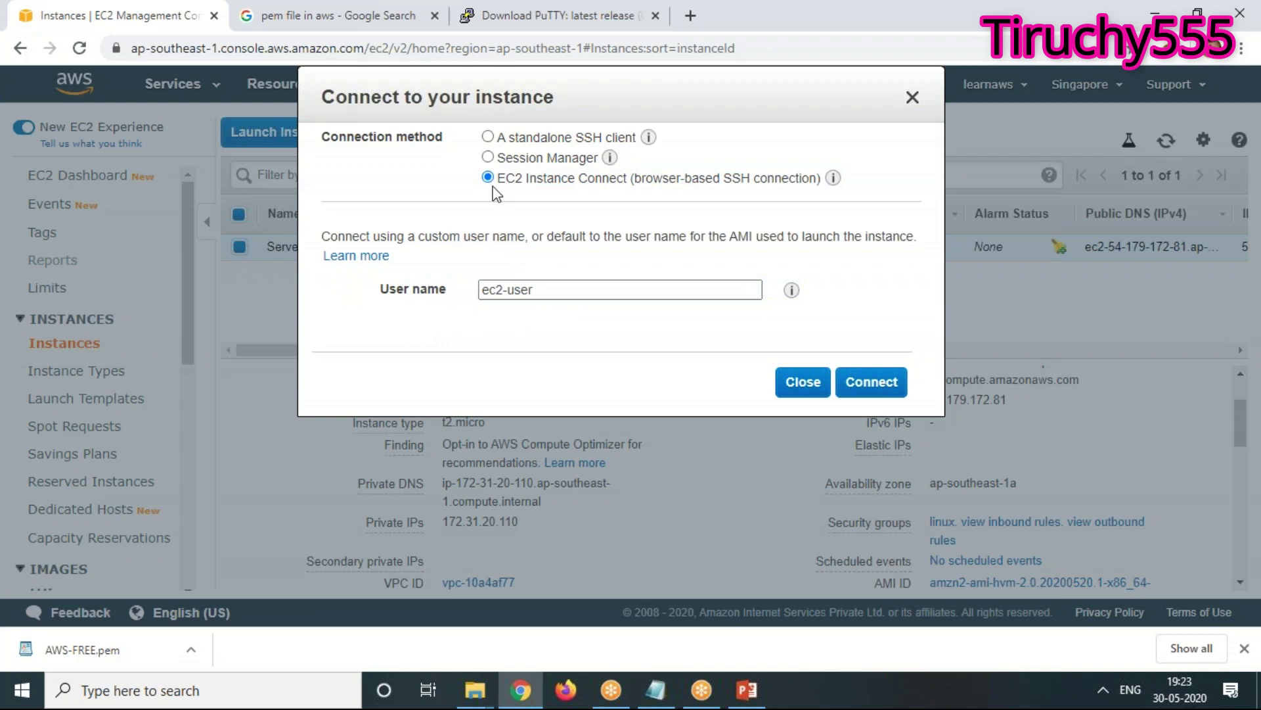
{"action": "left_click", "coordinate": [891, 388]}
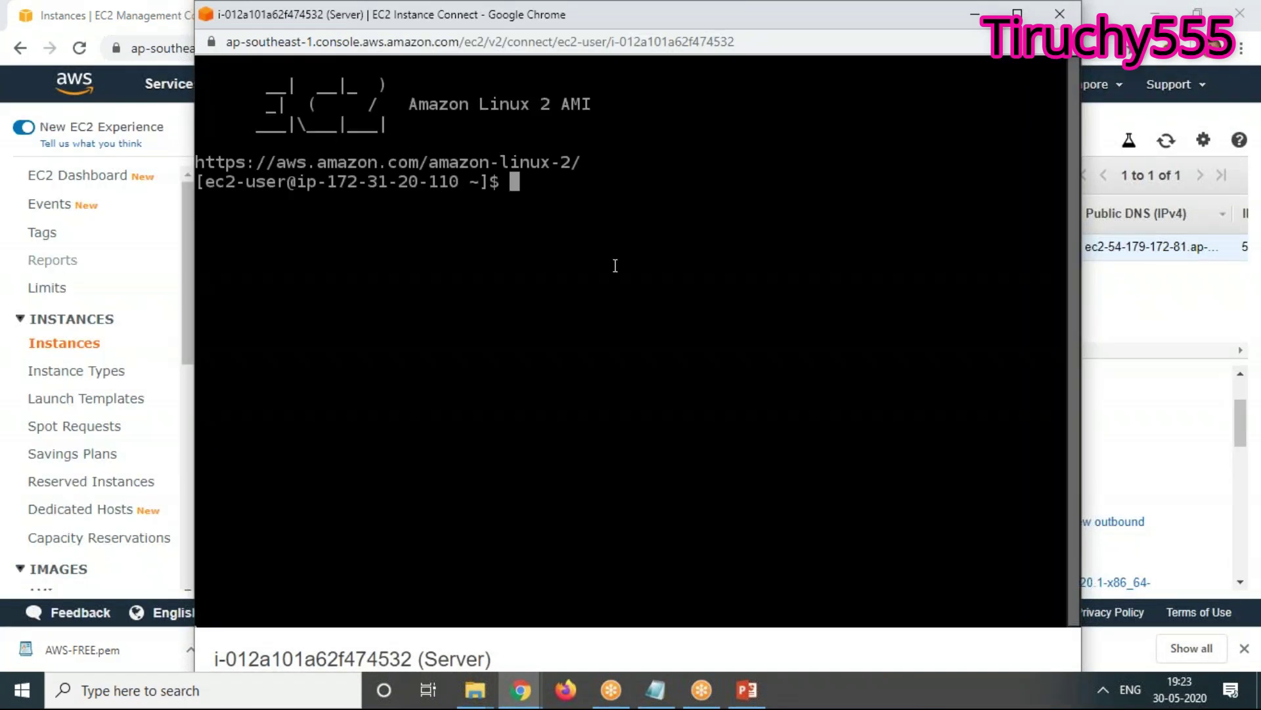
Move the Instance Connect terminal aside to view the instances list, then close it
{"action": "left_click_drag", "start_coordinate": [591, 13], "coordinate": [932, 380]}
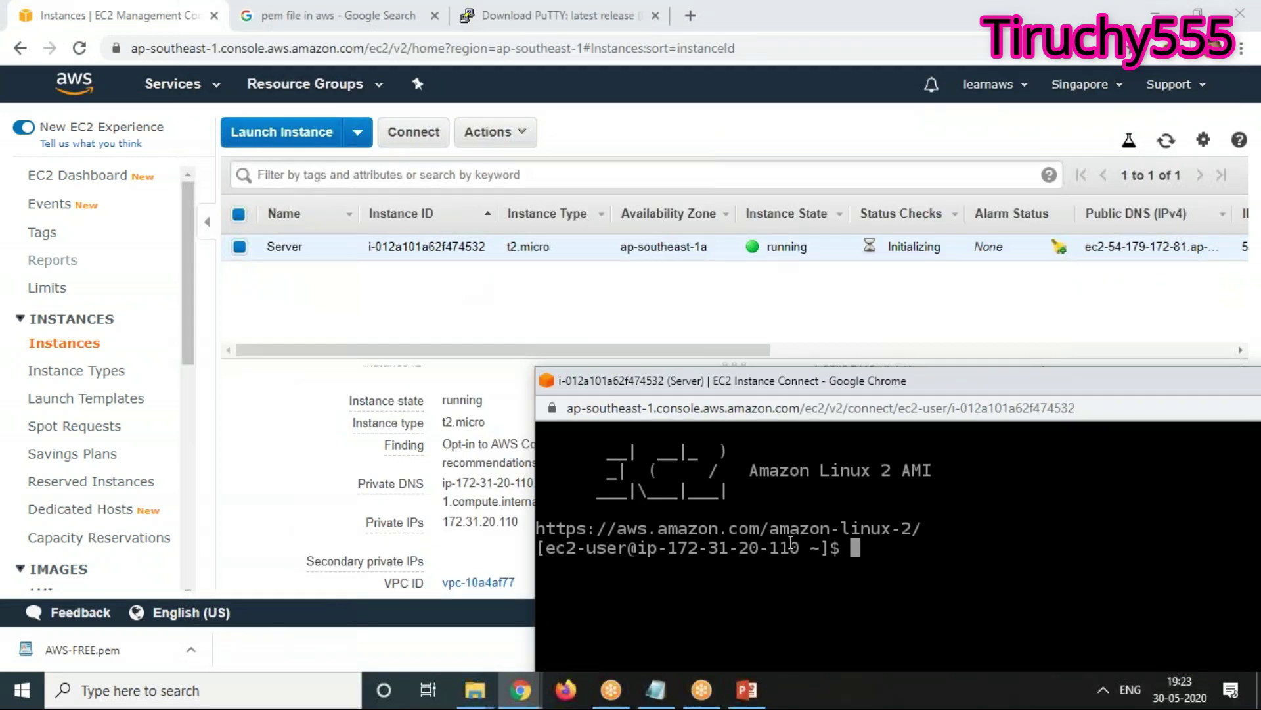
{"action": "left_click_drag", "start_coordinate": [803, 375], "coordinate": [420, 90]}
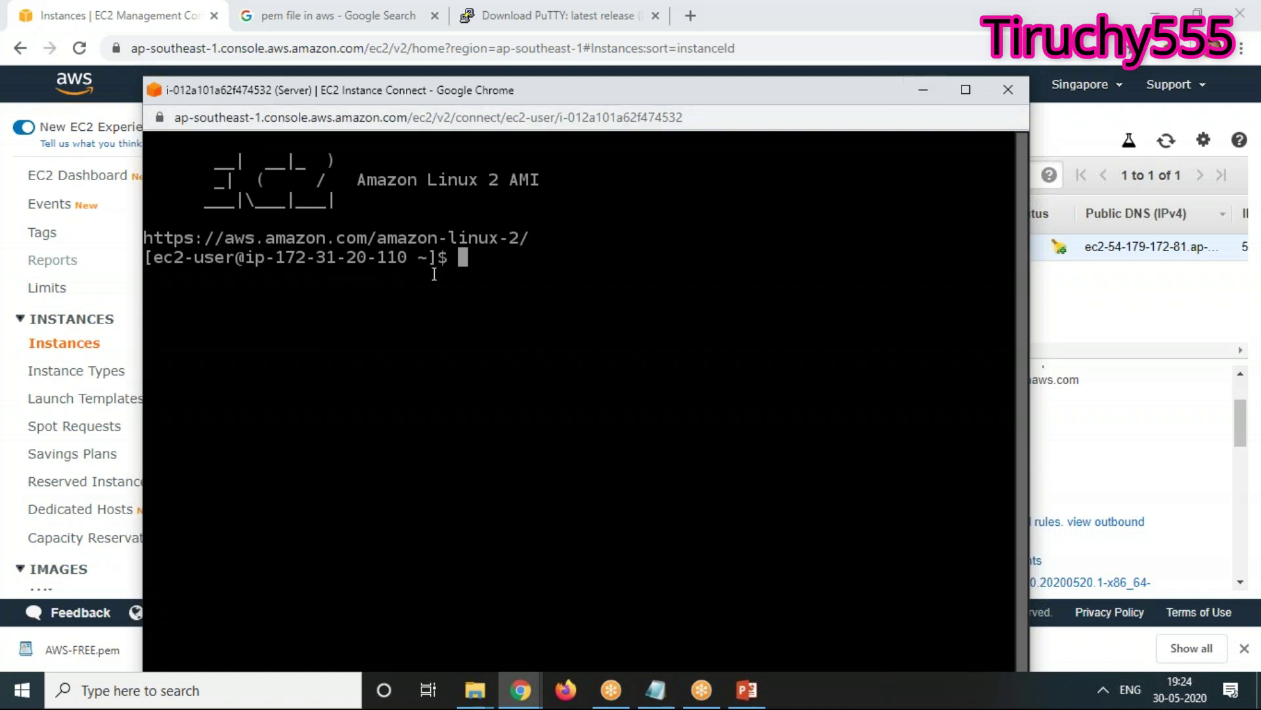
{"action": "left_click", "coordinate": [1008, 89]}
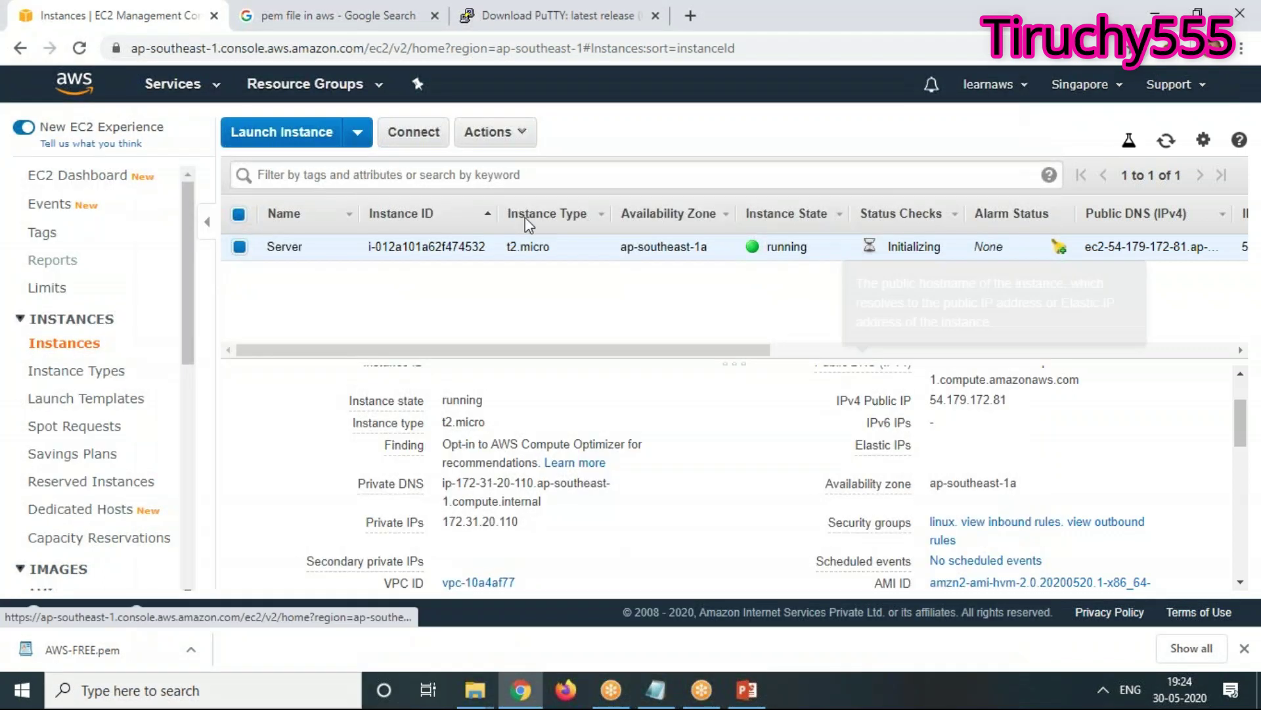
Minimize Chrome, launch PuTTY from the desktop, and enter 'ec2-user@' as the host name
{"action": "double_click", "coordinate": [845, 17]}
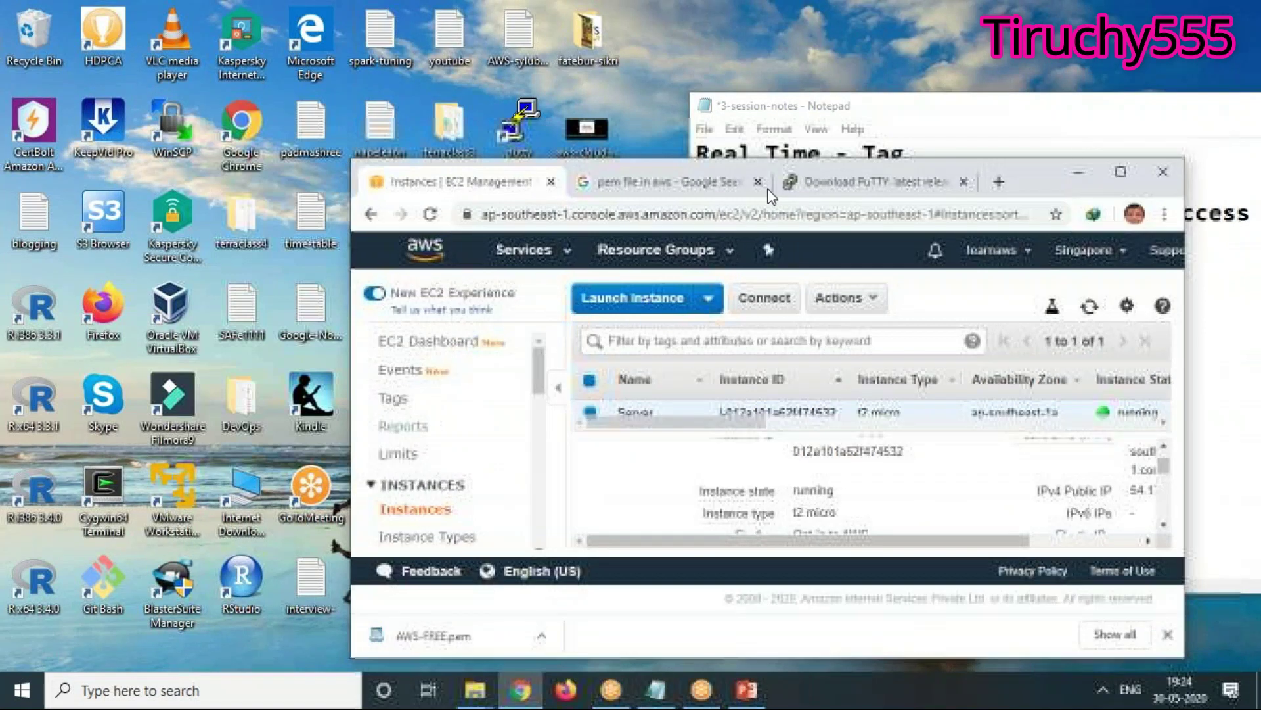
{"action": "left_click", "coordinate": [1081, 176]}
{"action": "double_click", "coordinate": [519, 126]}
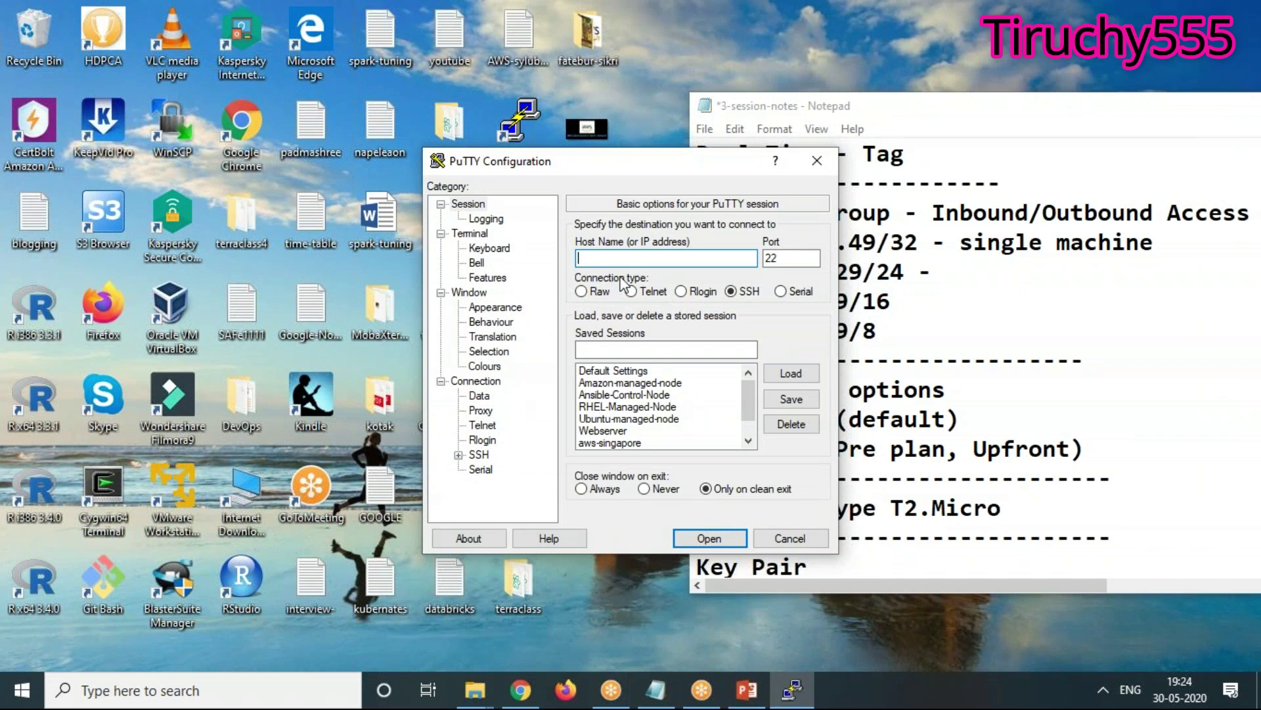
{"action": "type", "text": "ec2-user@"}
Bring the EC2 Instances page back in Chrome, maximized
{"action": "left_click", "coordinate": [521, 690]}
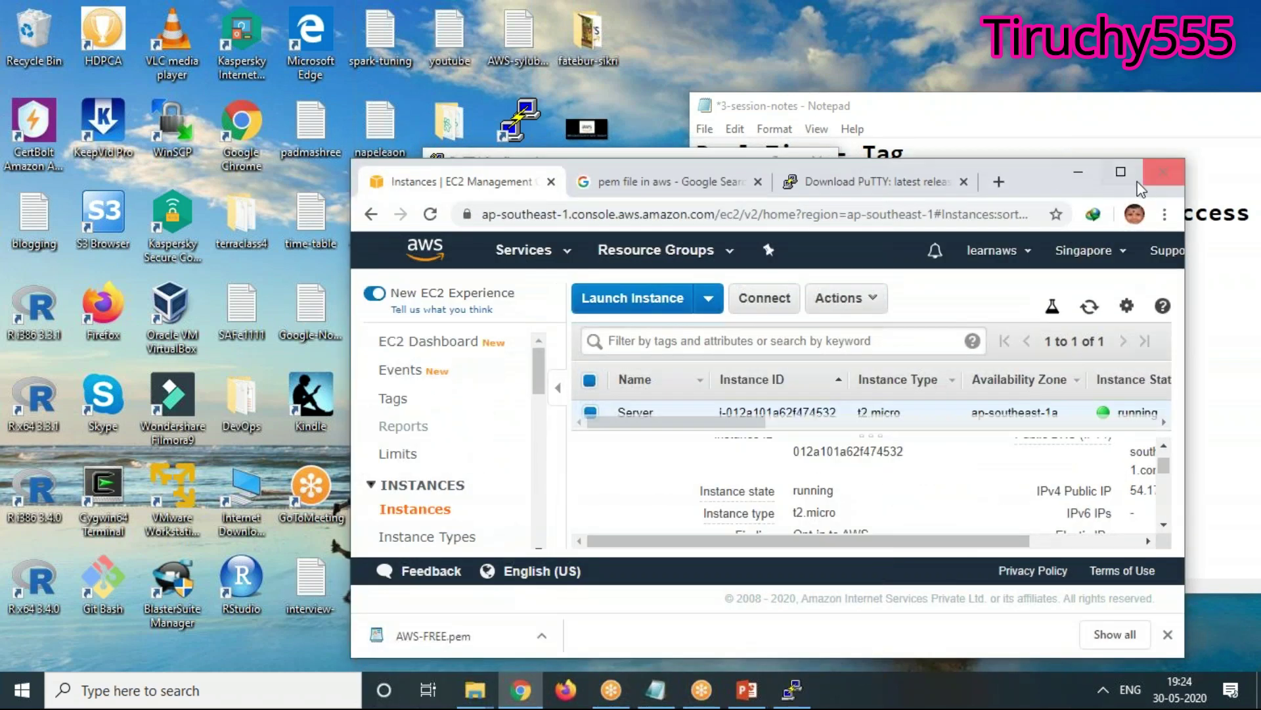
{"action": "left_click", "coordinate": [1121, 172]}
{"action": "scroll", "coordinate": [1123, 559], "scroll_direction": "up", "scroll_amount": 3}
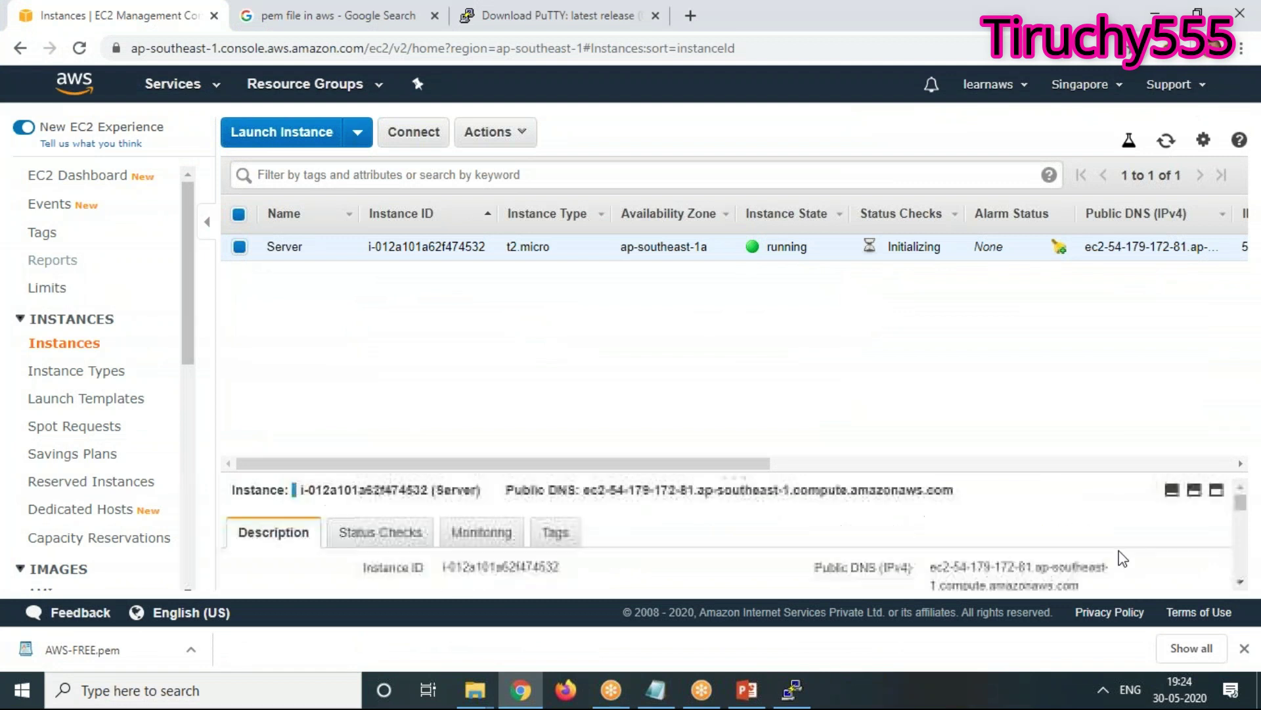
Select Server's public DNS, then its IPv4 Public IP 54.179.172.81, in the Description pane
{"action": "left_click", "coordinate": [1241, 581]}
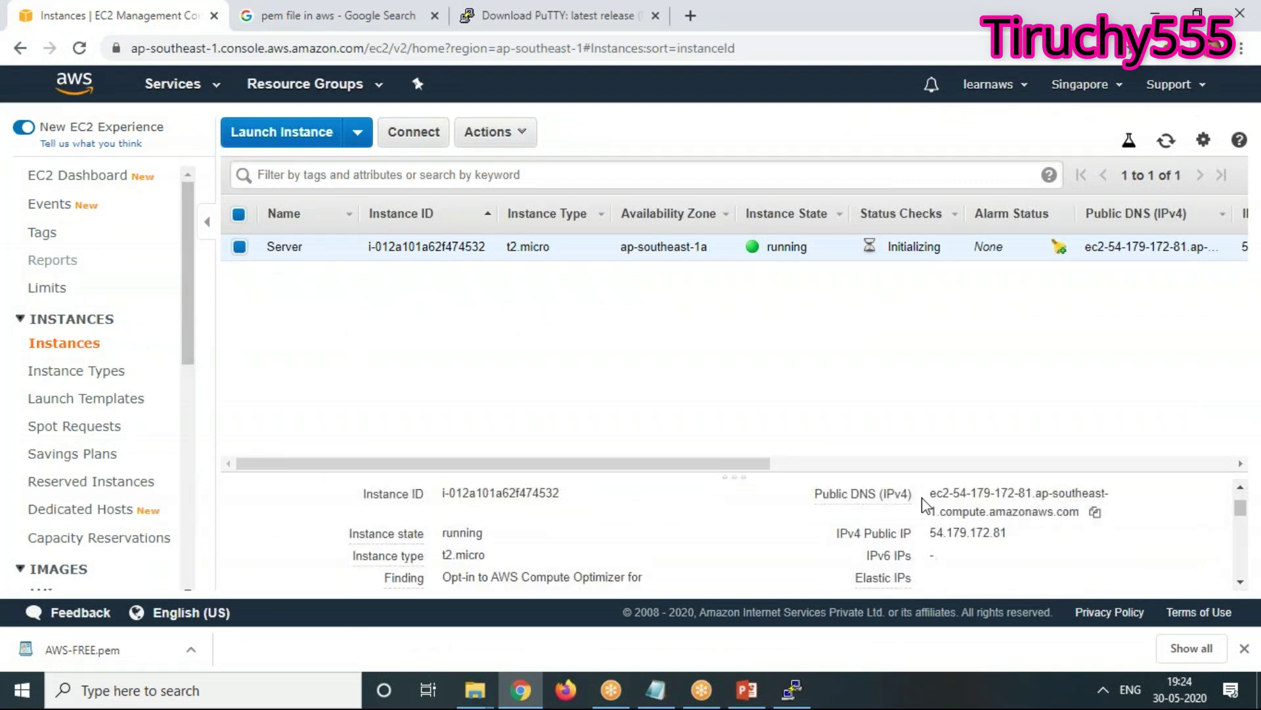
{"action": "left_click_drag", "start_coordinate": [932, 494], "coordinate": [1073, 535]}
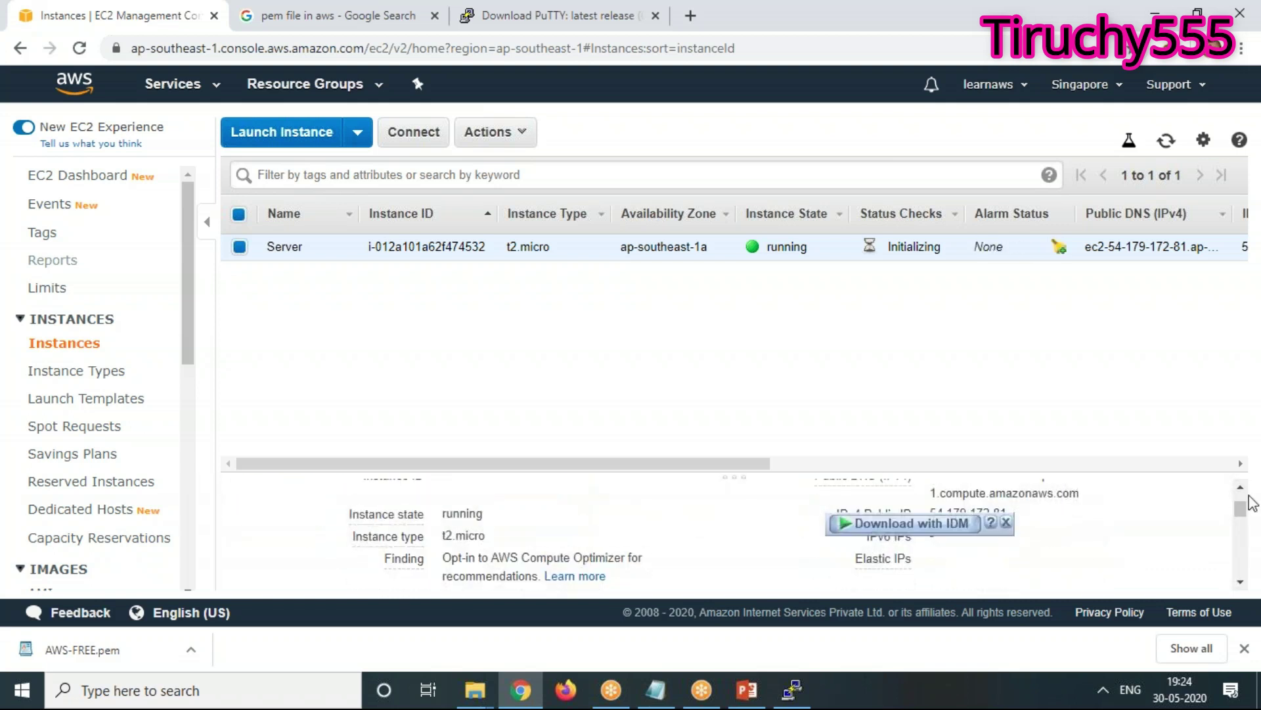
{"action": "scroll", "coordinate": [926, 551], "scroll_direction": "up", "scroll_amount": 1}
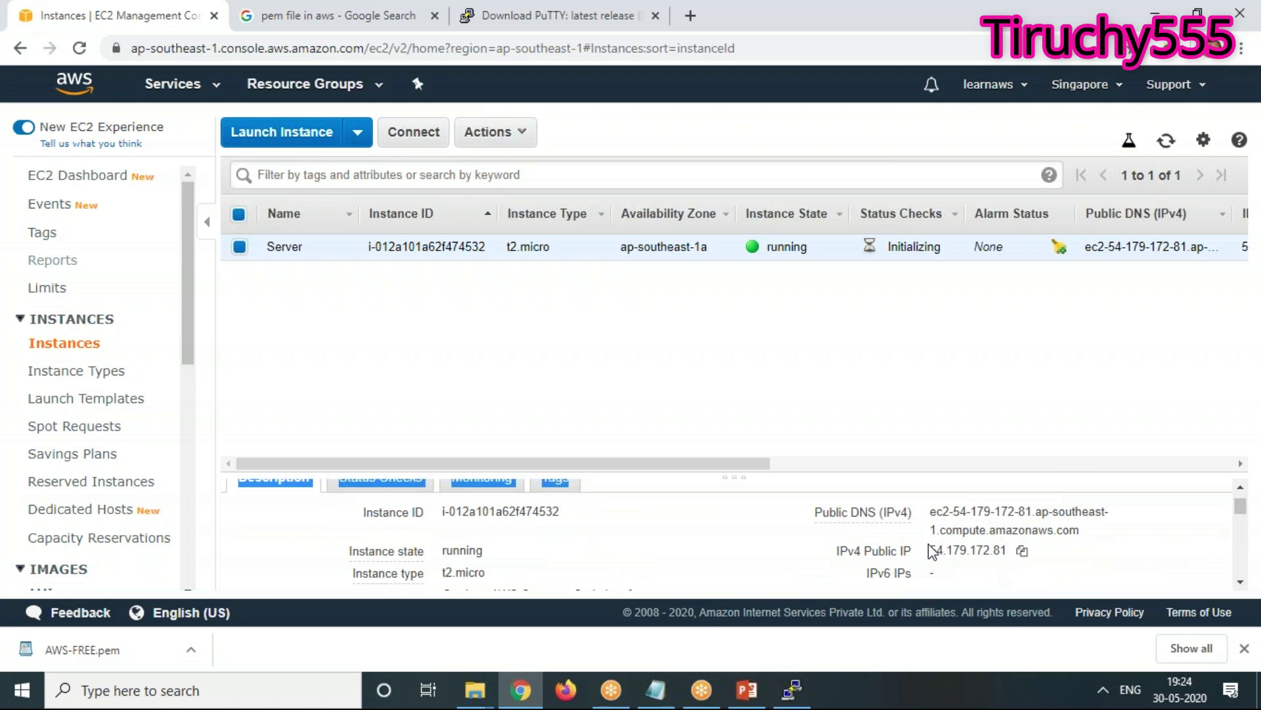
{"action": "left_click_drag", "start_coordinate": [929, 552], "coordinate": [1013, 551]}
{"action": "key", "text": "ctrl+c"}
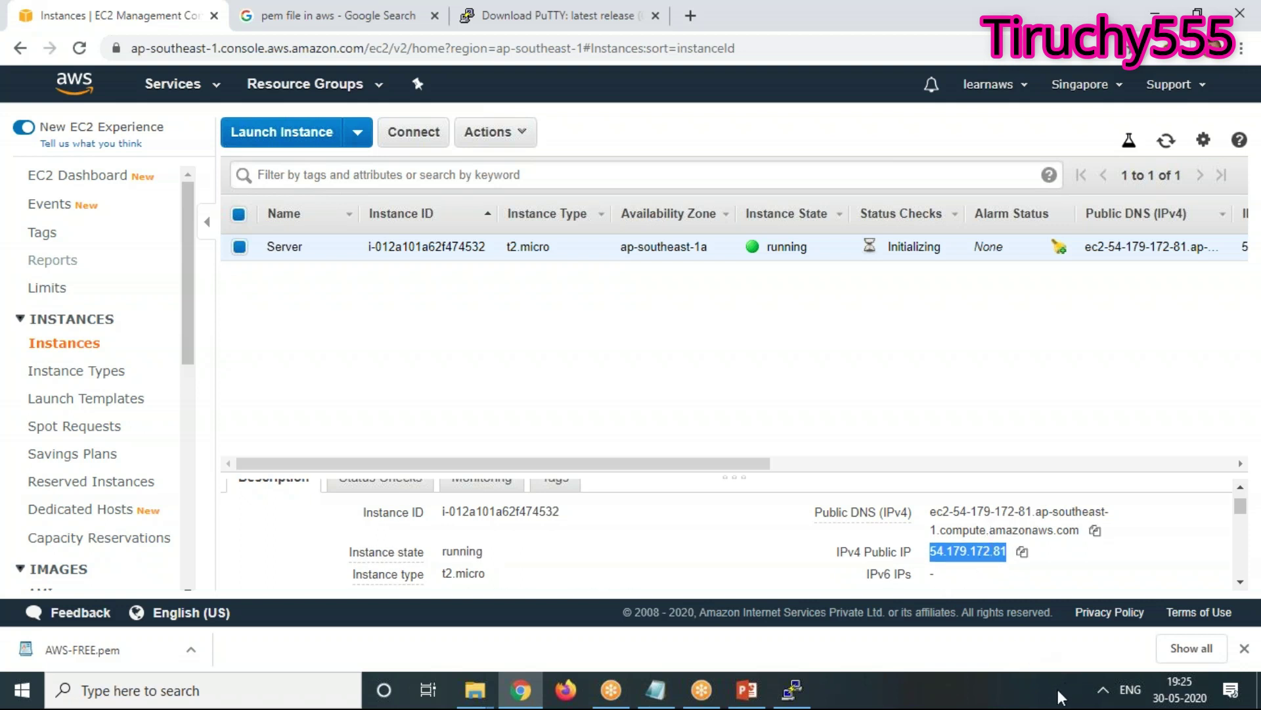
{"action": "left_click", "coordinate": [792, 690]}
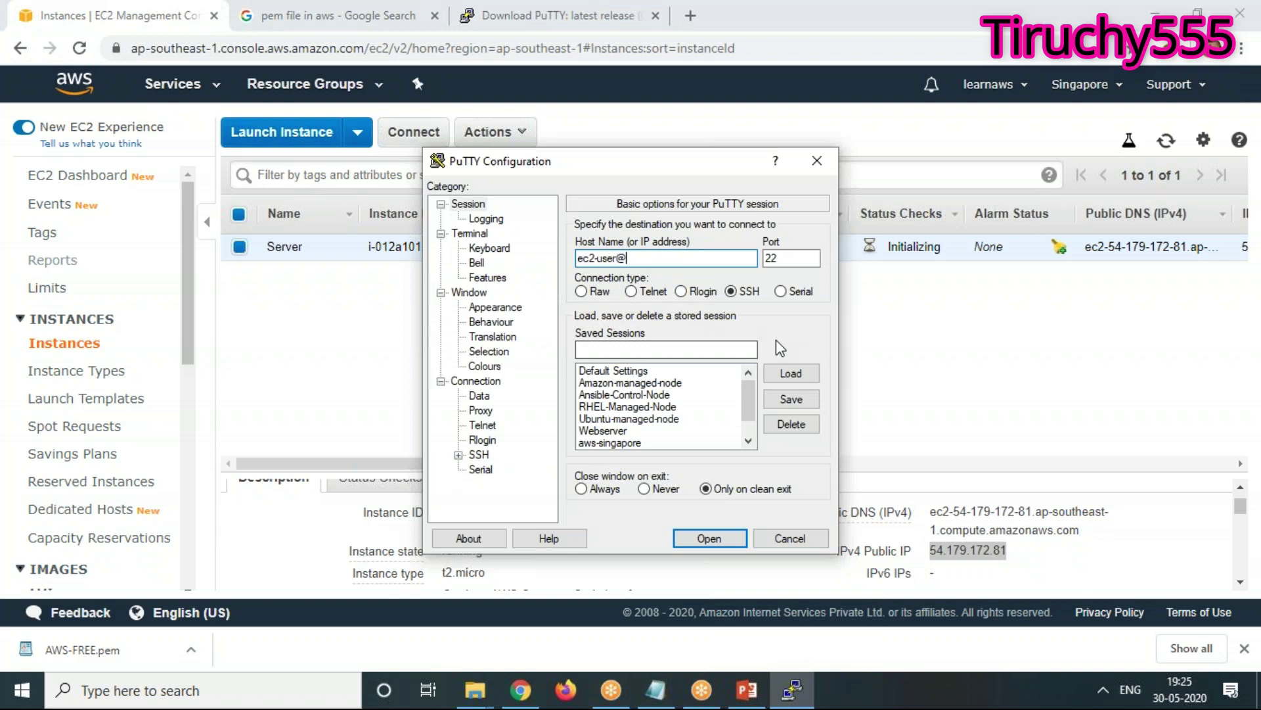
{"action": "key", "text": "ctrl+v"}
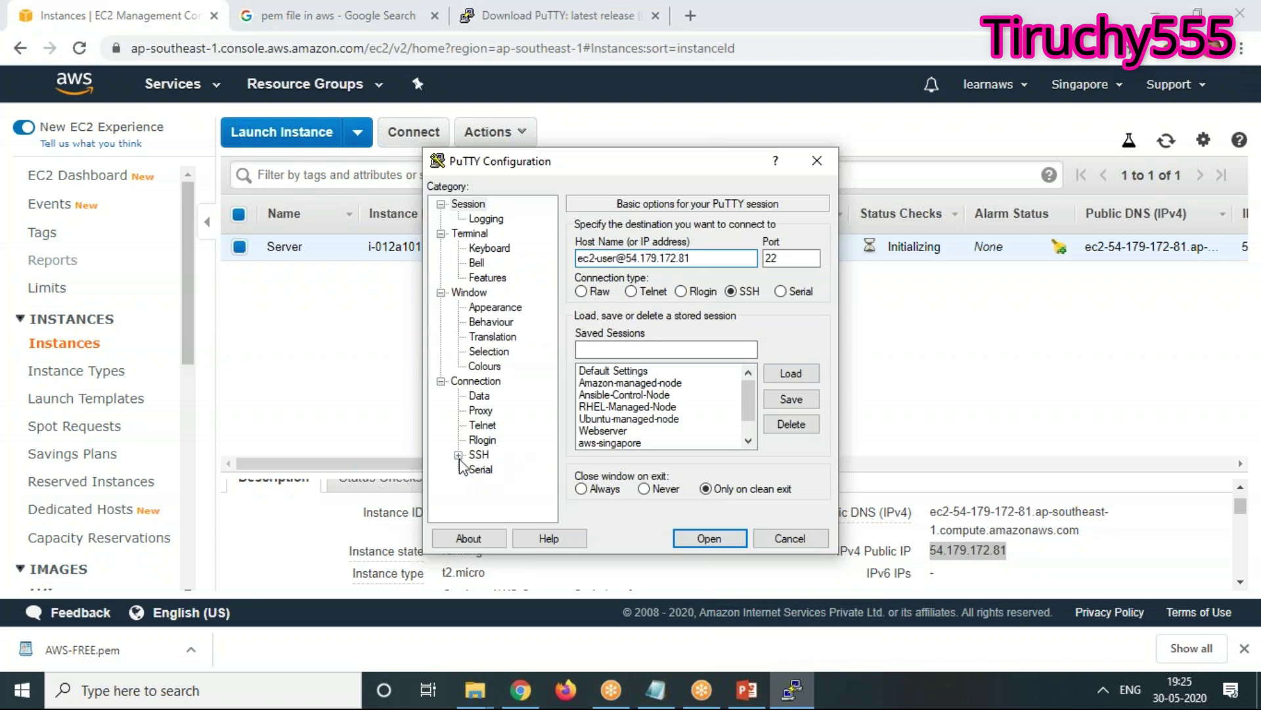
{"action": "left_click", "coordinate": [458, 455]}
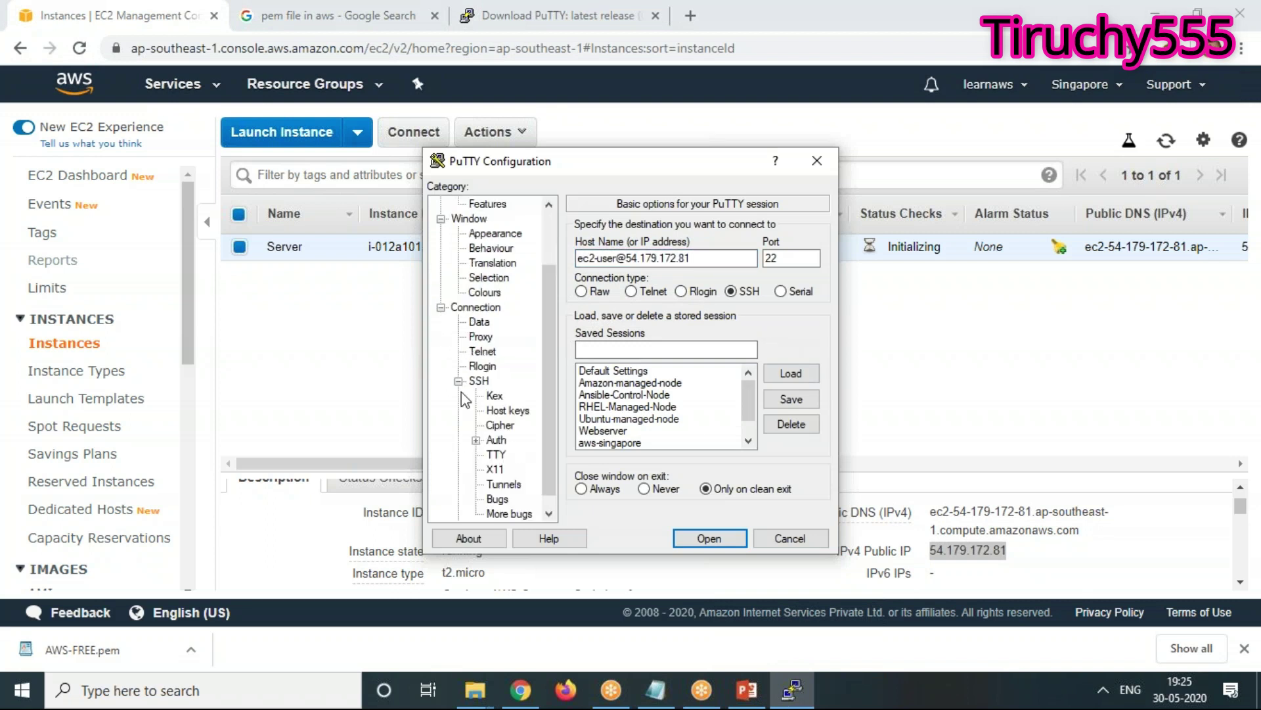
{"action": "left_click", "coordinate": [476, 440]}
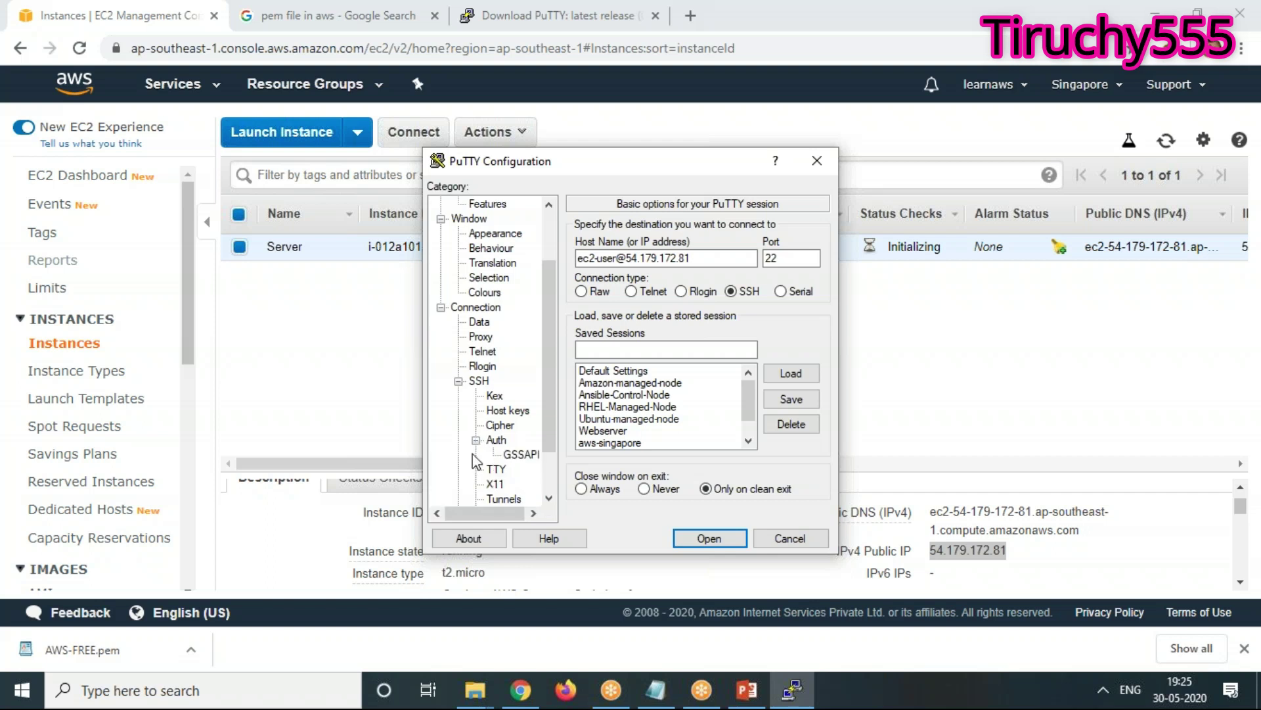
{"action": "left_click", "coordinate": [496, 440]}
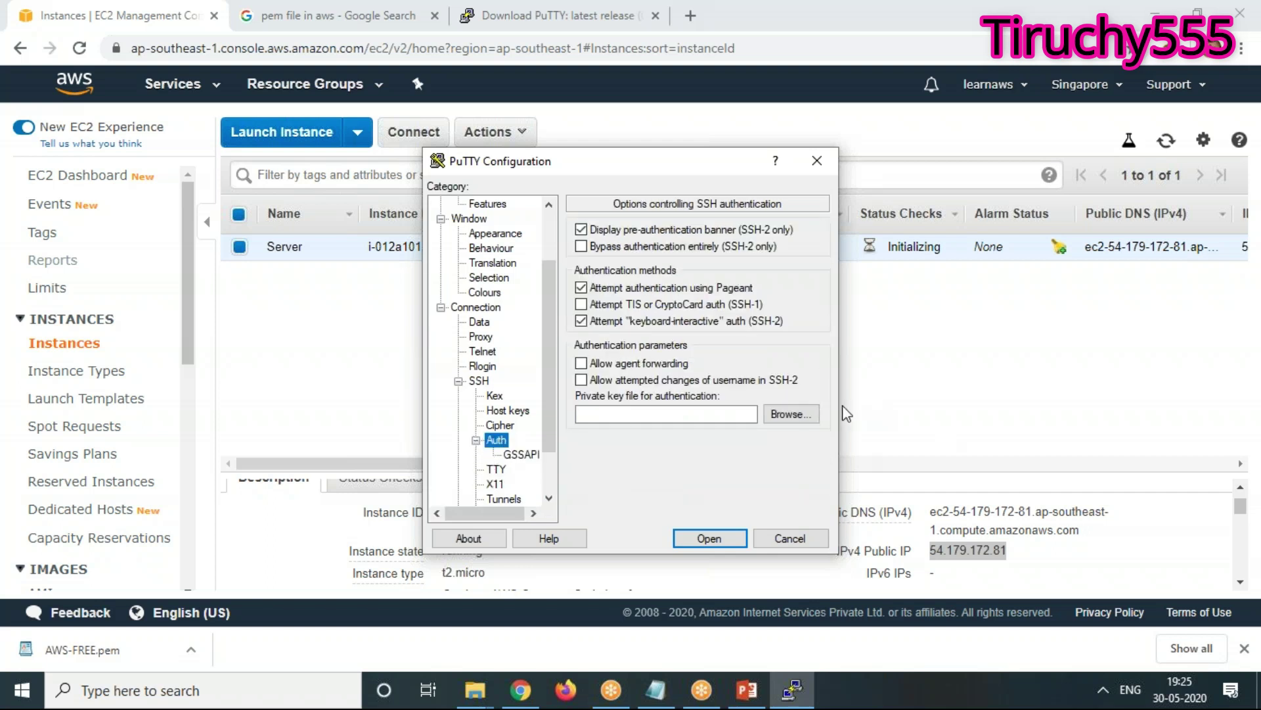
{"action": "left_click", "coordinate": [791, 414]}
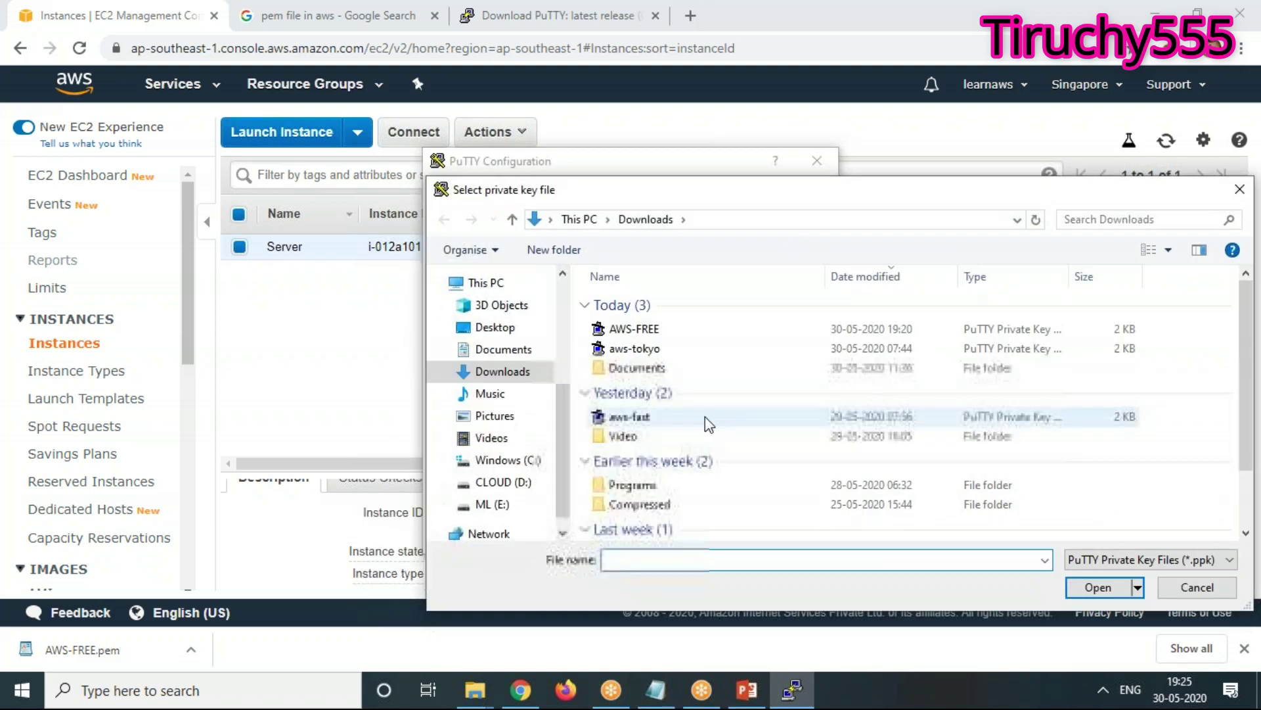
{"action": "left_click", "coordinate": [650, 331]}
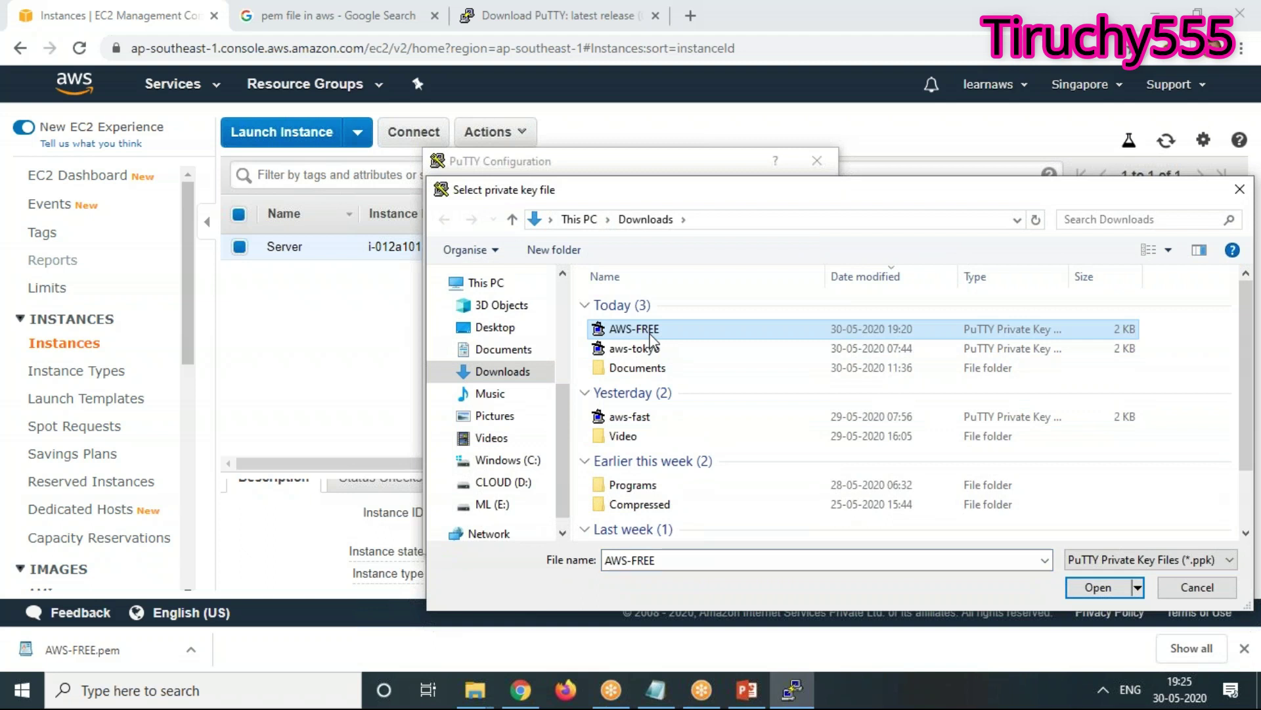
{"action": "left_click", "coordinate": [1104, 587]}
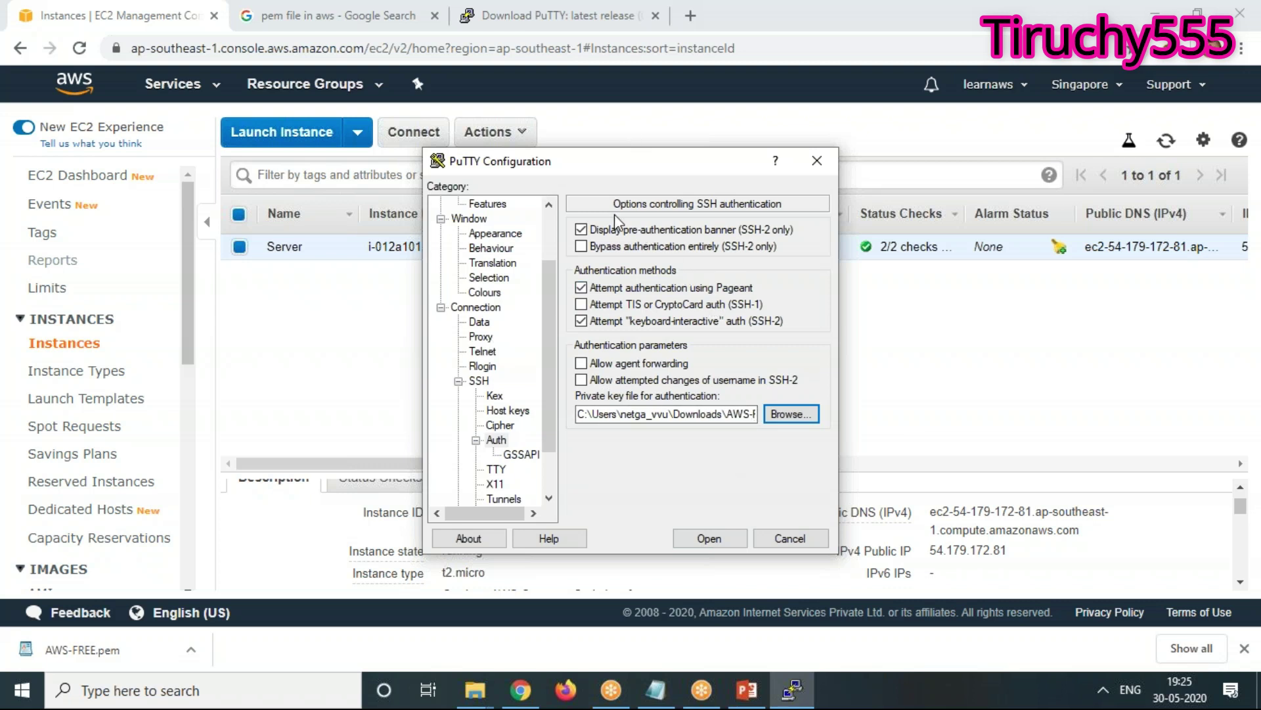
Open the SSH connection to the instance from the Session settings
{"action": "scroll", "coordinate": [550, 224], "scroll_direction": "up", "scroll_amount": 2}
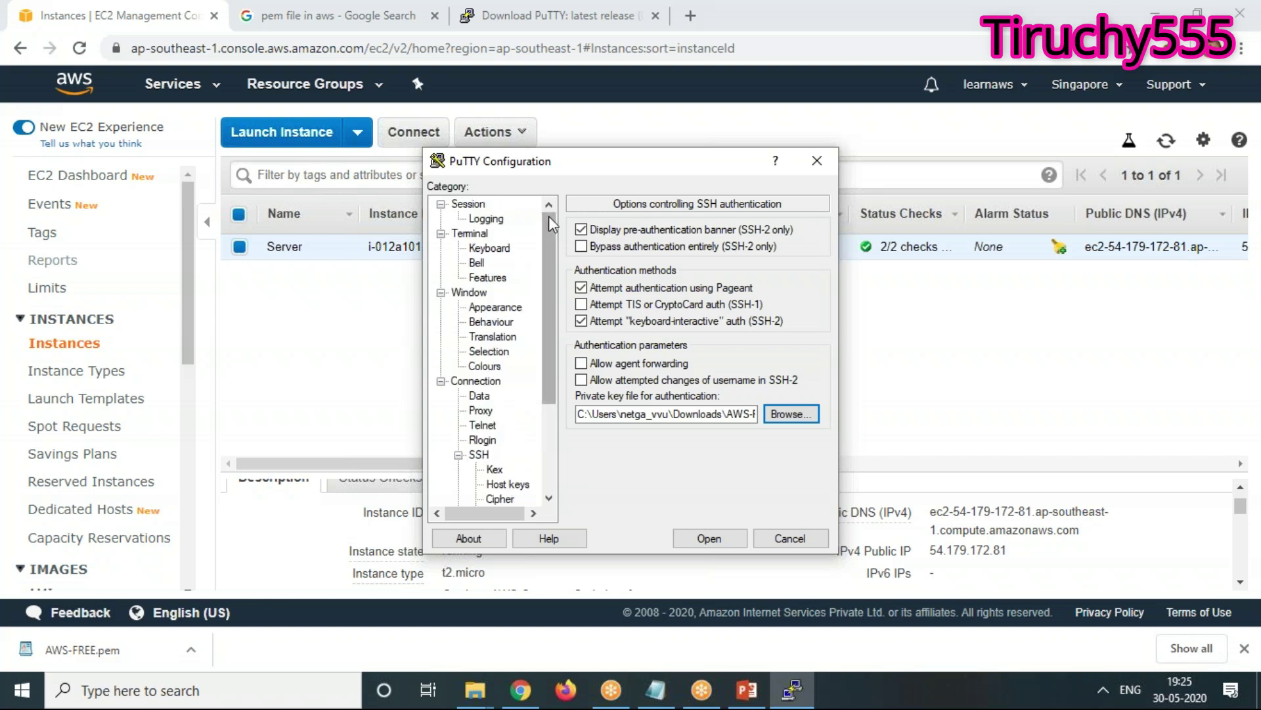
{"action": "left_click", "coordinate": [468, 204]}
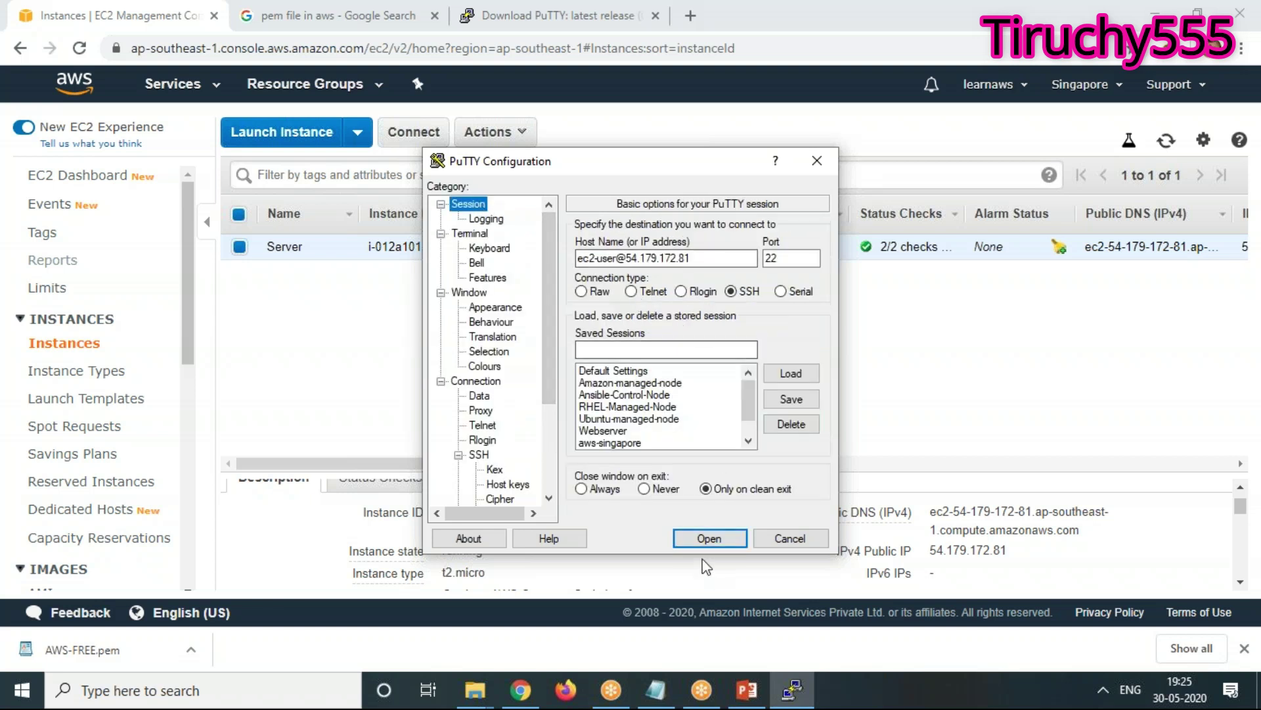
{"action": "left_click", "coordinate": [709, 538]}
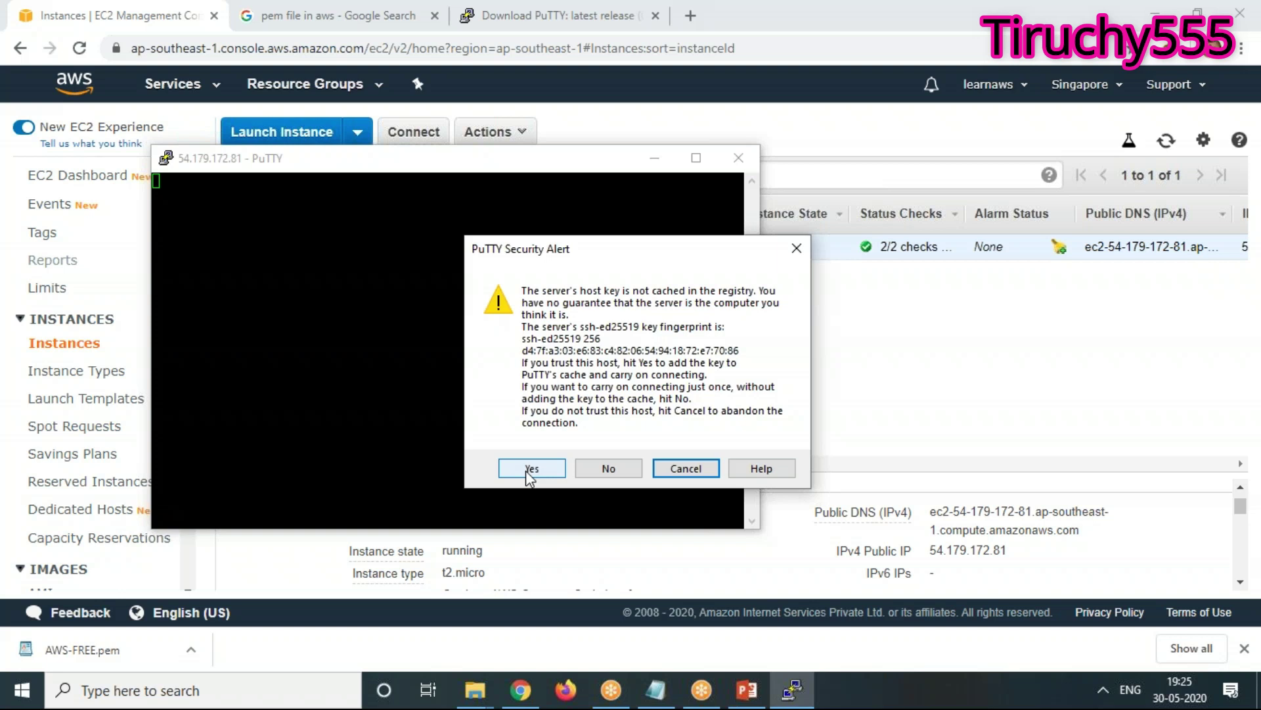
Accept the host key, switch the terminal font to bold 14-point Courier New, and reposition the window
{"action": "left_click", "coordinate": [530, 469]}
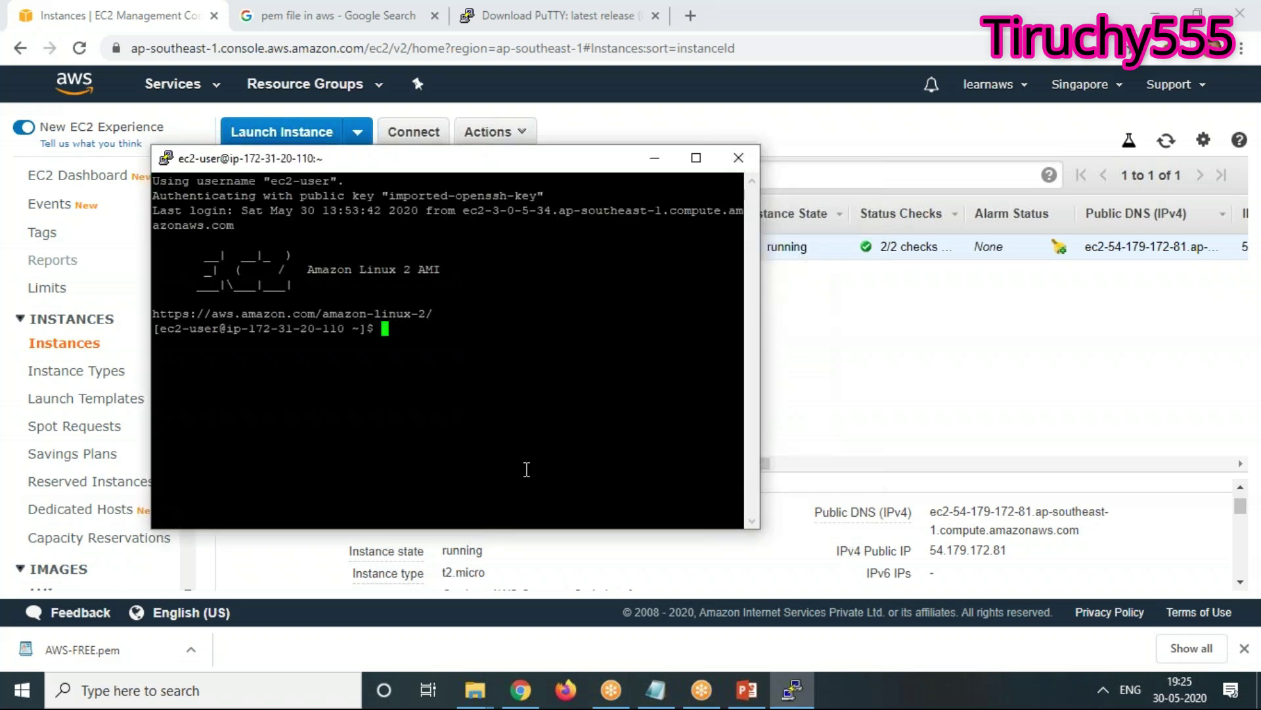
{"action": "right_click", "coordinate": [401, 169]}
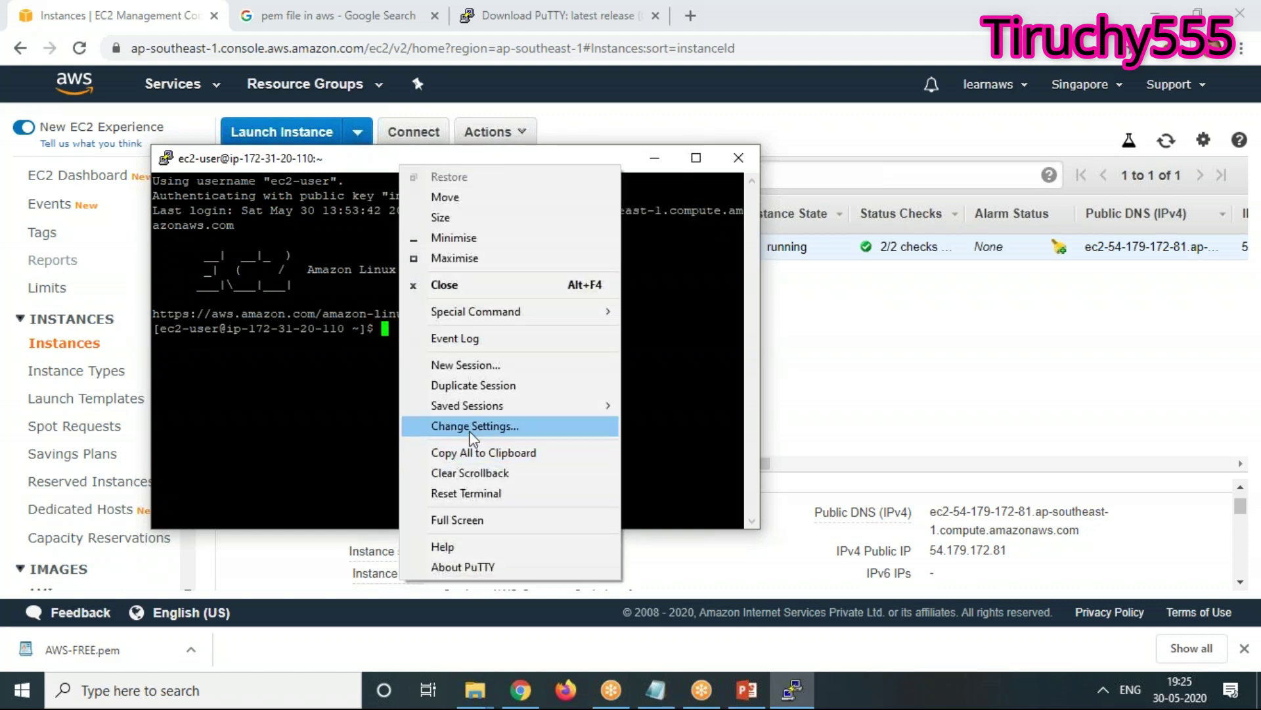
{"action": "left_click", "coordinate": [471, 427]}
{"action": "left_click", "coordinate": [505, 308]}
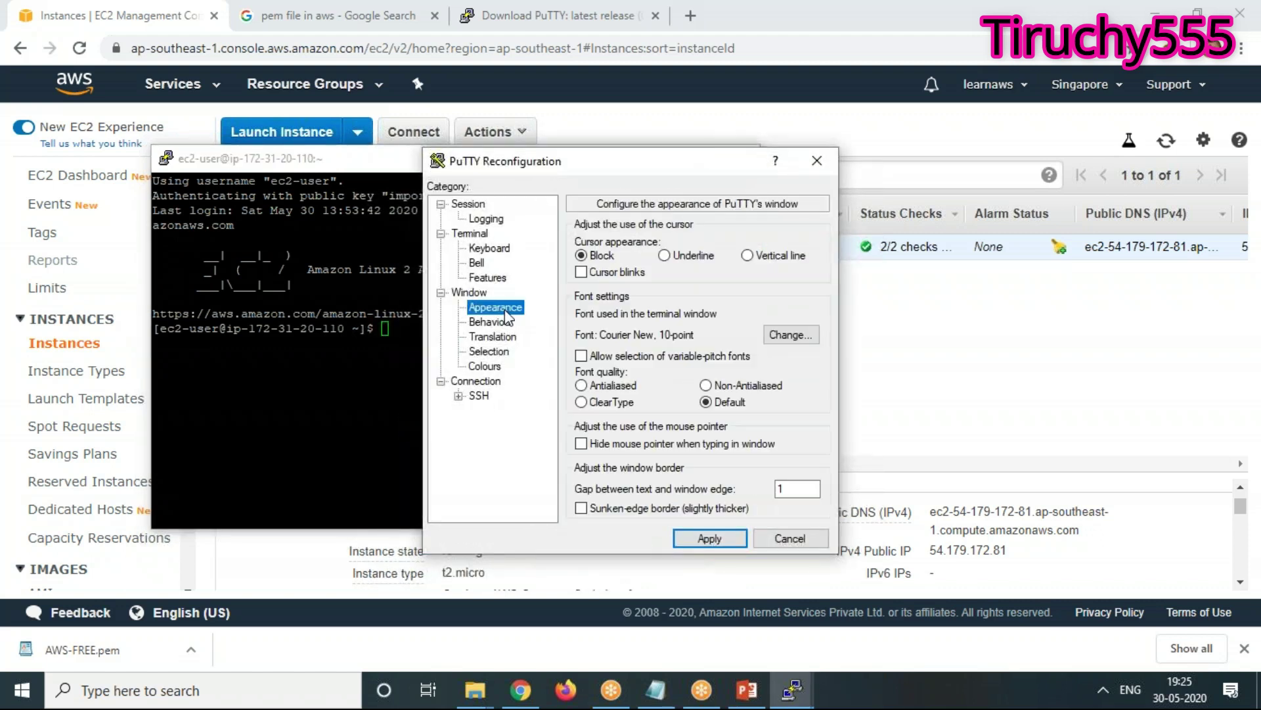
{"action": "left_click", "coordinate": [787, 332]}
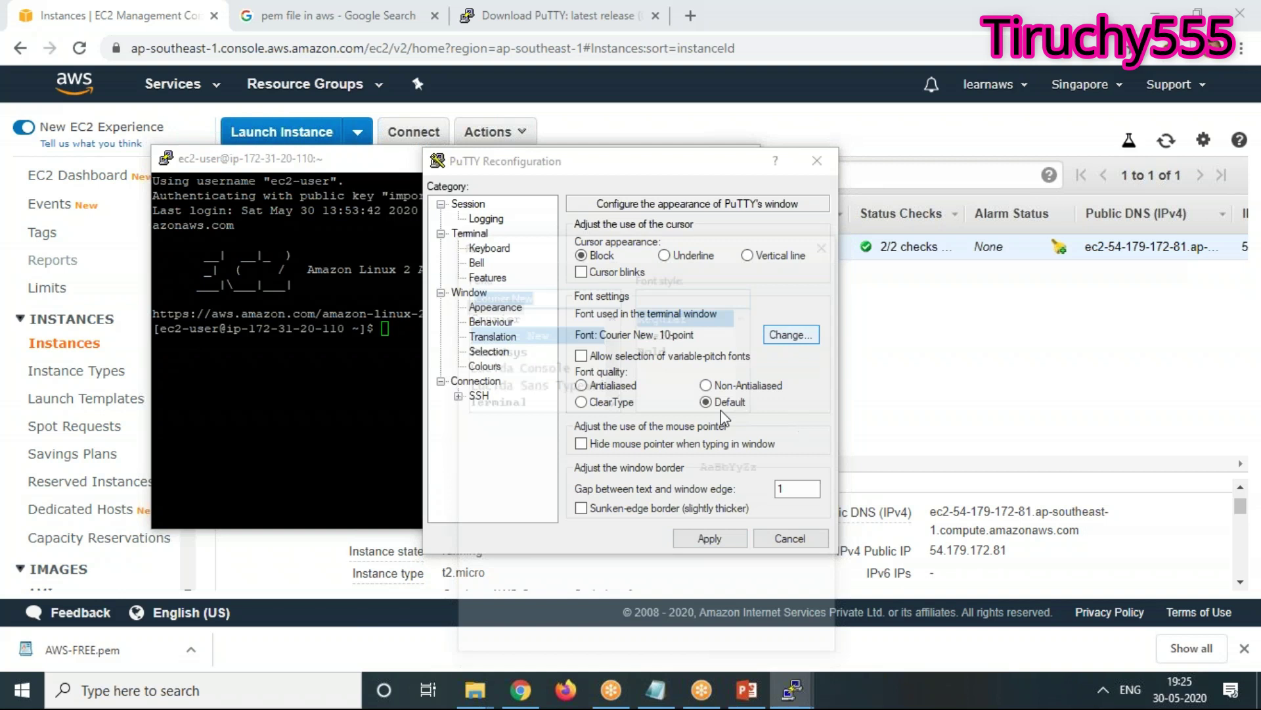
{"action": "left_click", "coordinate": [654, 349]}
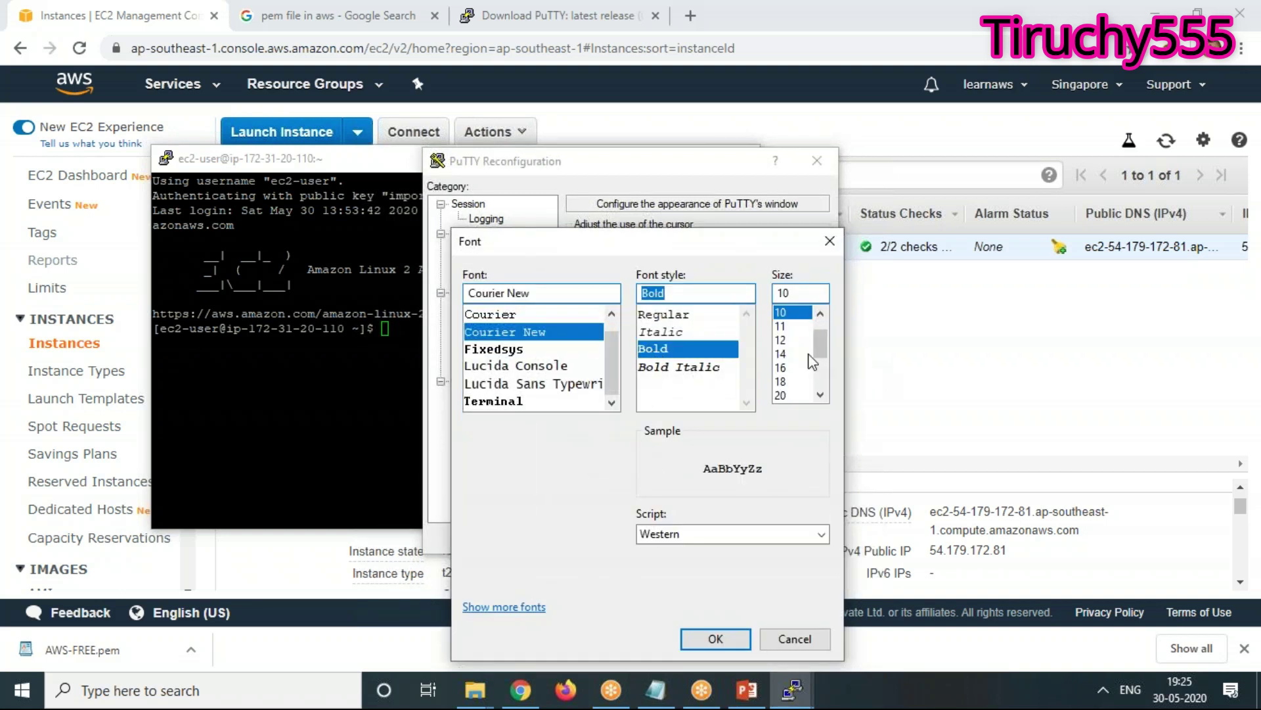
{"action": "left_click", "coordinate": [783, 354]}
{"action": "left_click", "coordinate": [713, 637]}
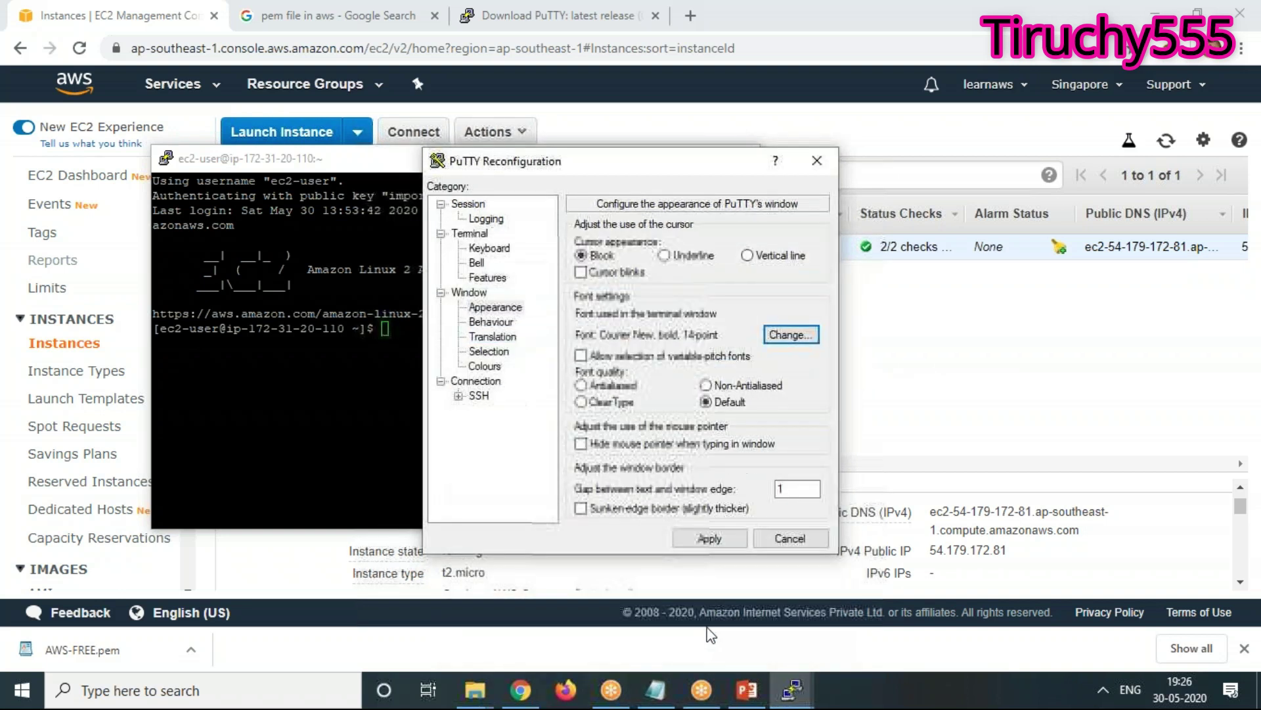
{"action": "left_click", "coordinate": [712, 539]}
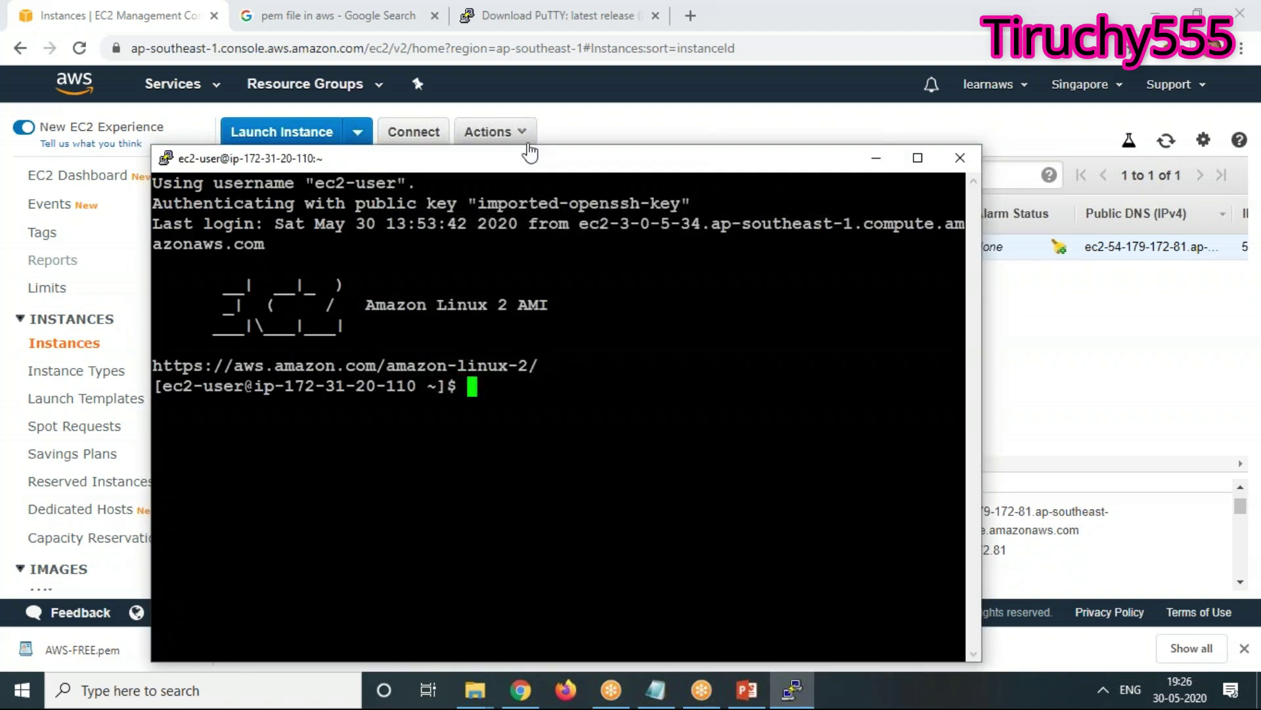
{"action": "left_click_drag", "start_coordinate": [522, 156], "coordinate": [490, 94]}
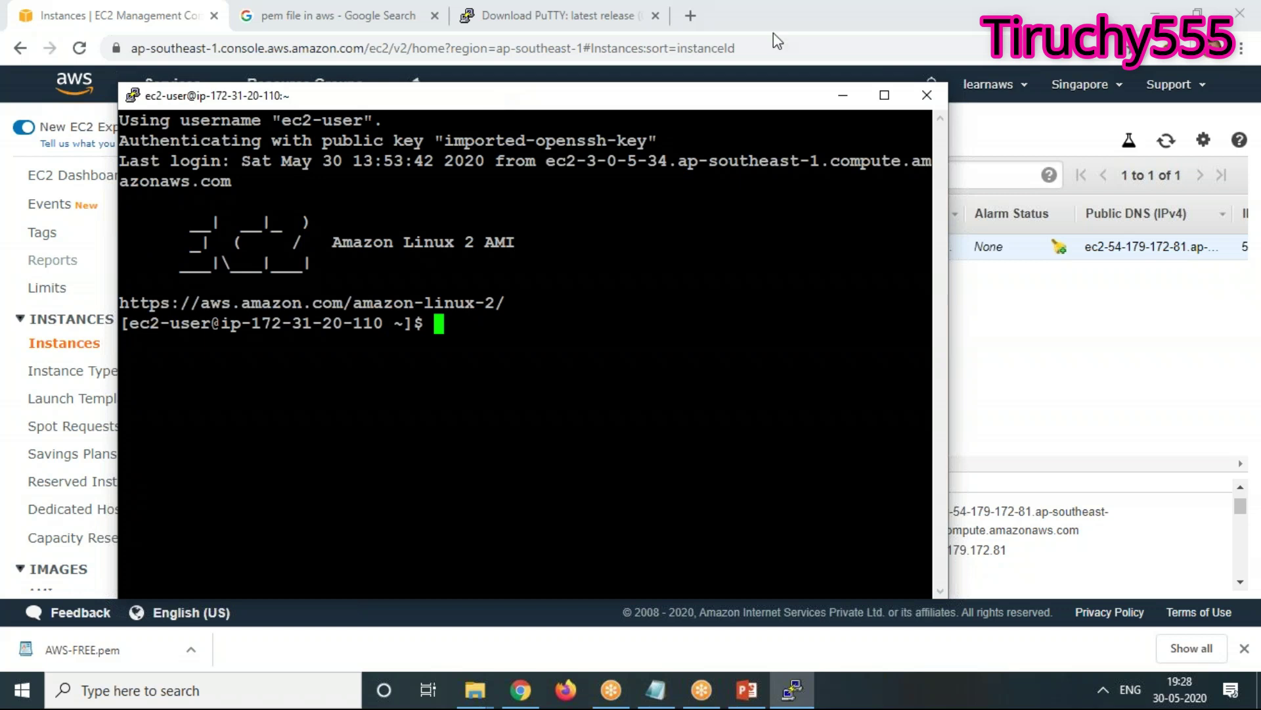
{"action": "left_click_drag", "start_coordinate": [664, 98], "coordinate": [833, 240]}
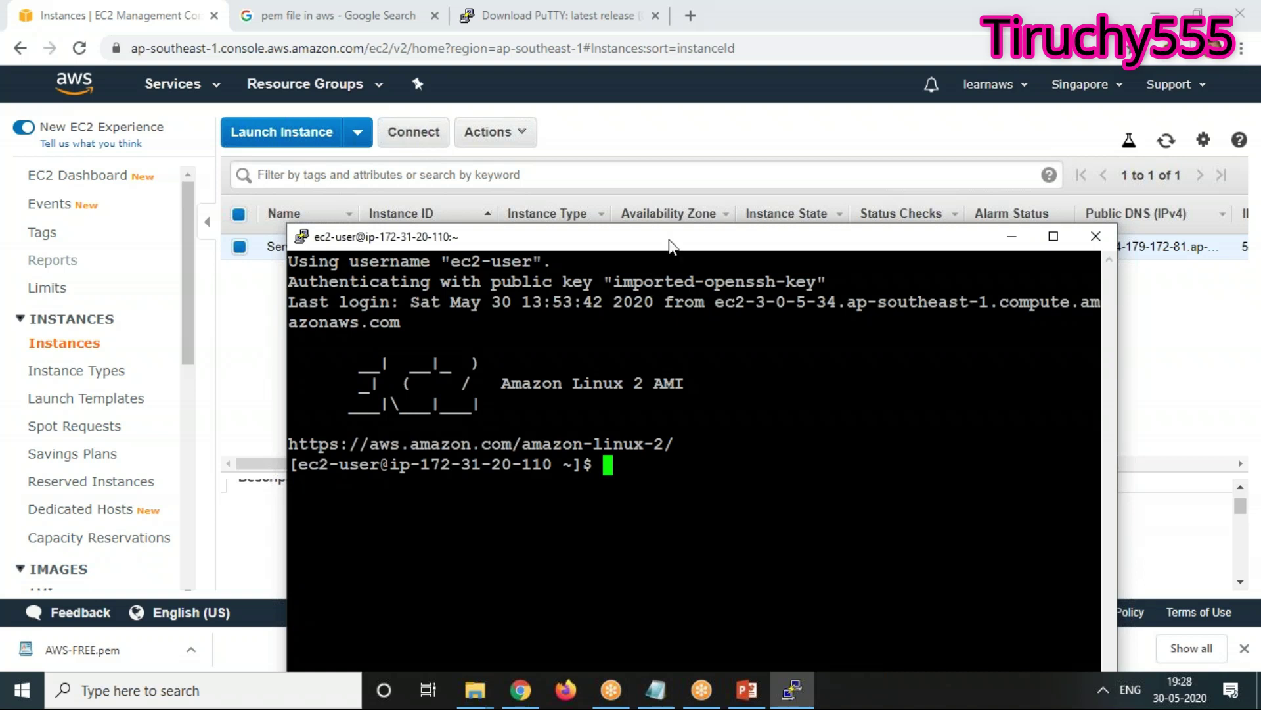
{"action": "left_click_drag", "start_coordinate": [670, 247], "coordinate": [607, 133]}
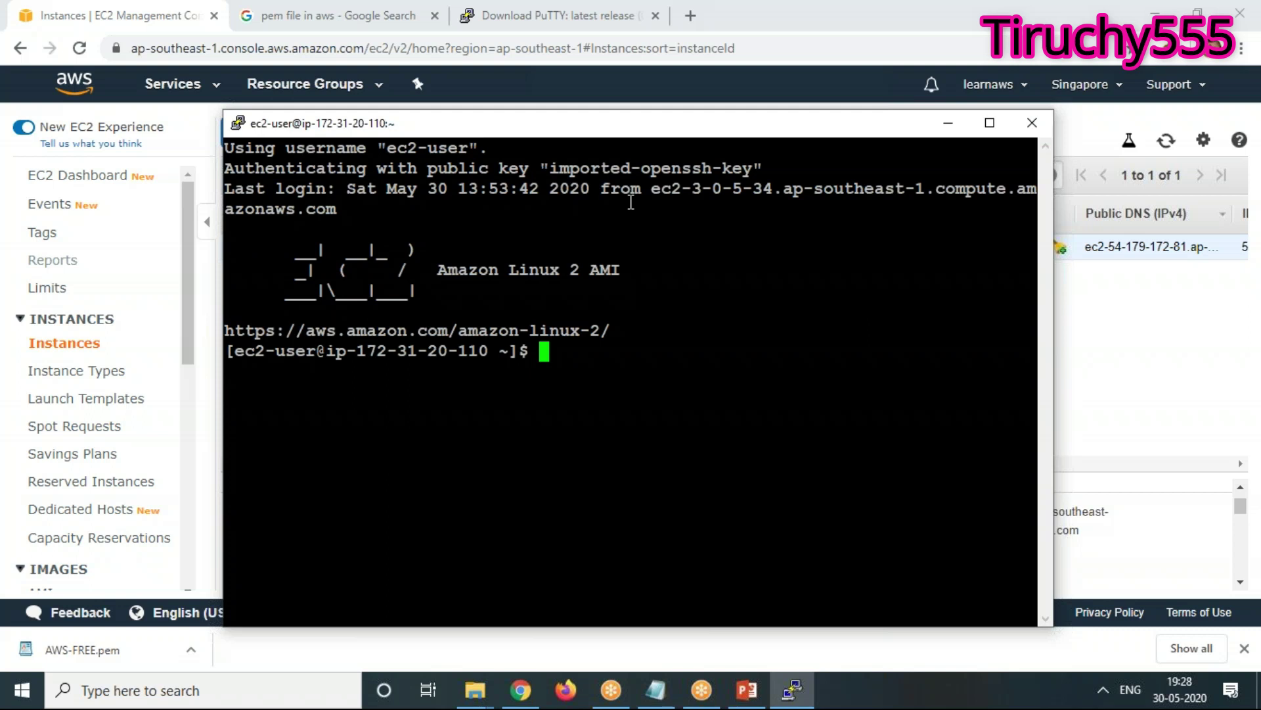
Become root with sudo su and widen the terminal window
{"action": "type", "text": "sudo su"}
{"action": "key", "text": "Return"}
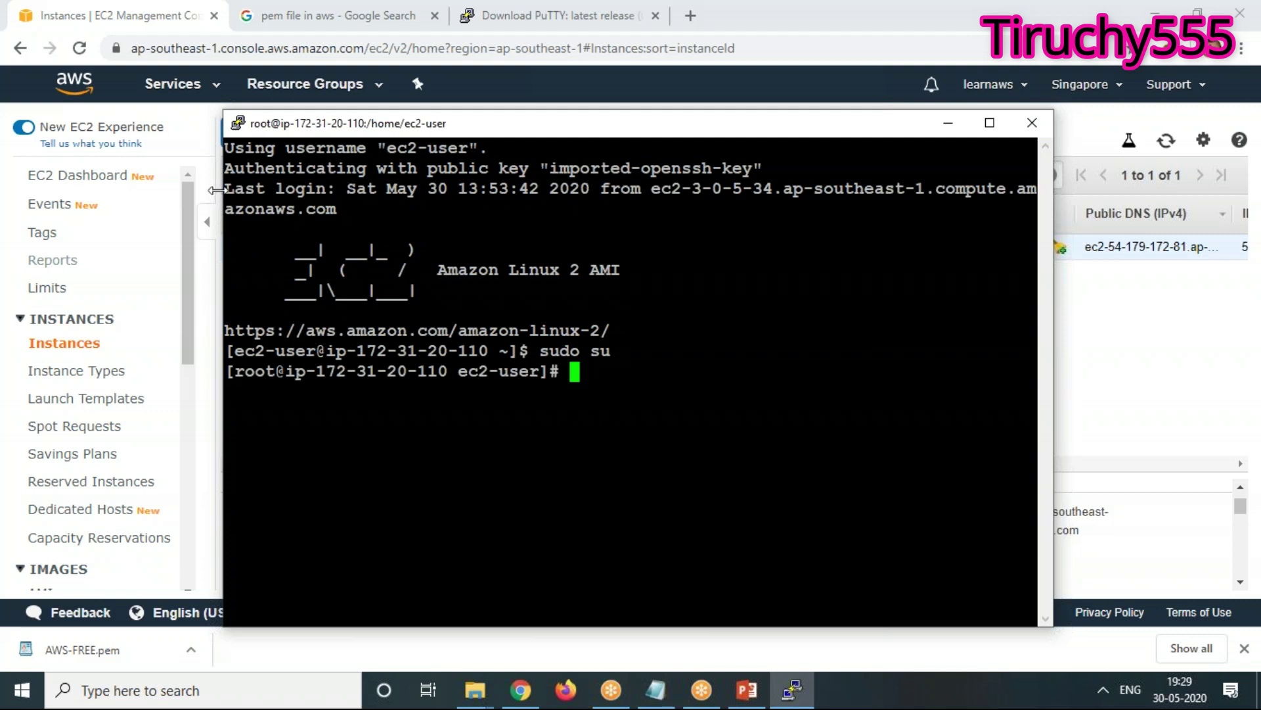
{"action": "left_click_drag", "start_coordinate": [217, 189], "coordinate": [146, 190]}
Run yum update -y, then enter the yum install httpd command
{"action": "type", "text": "y"}
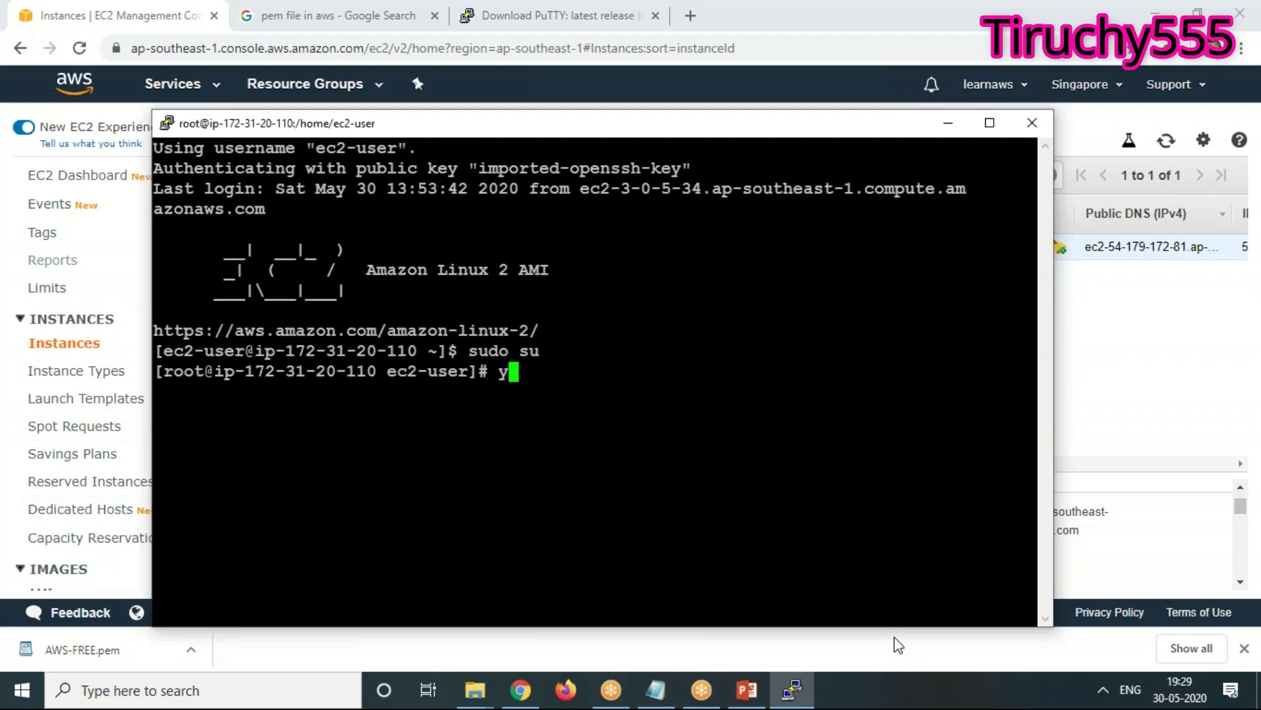
{"action": "type", "text": "um upda"}
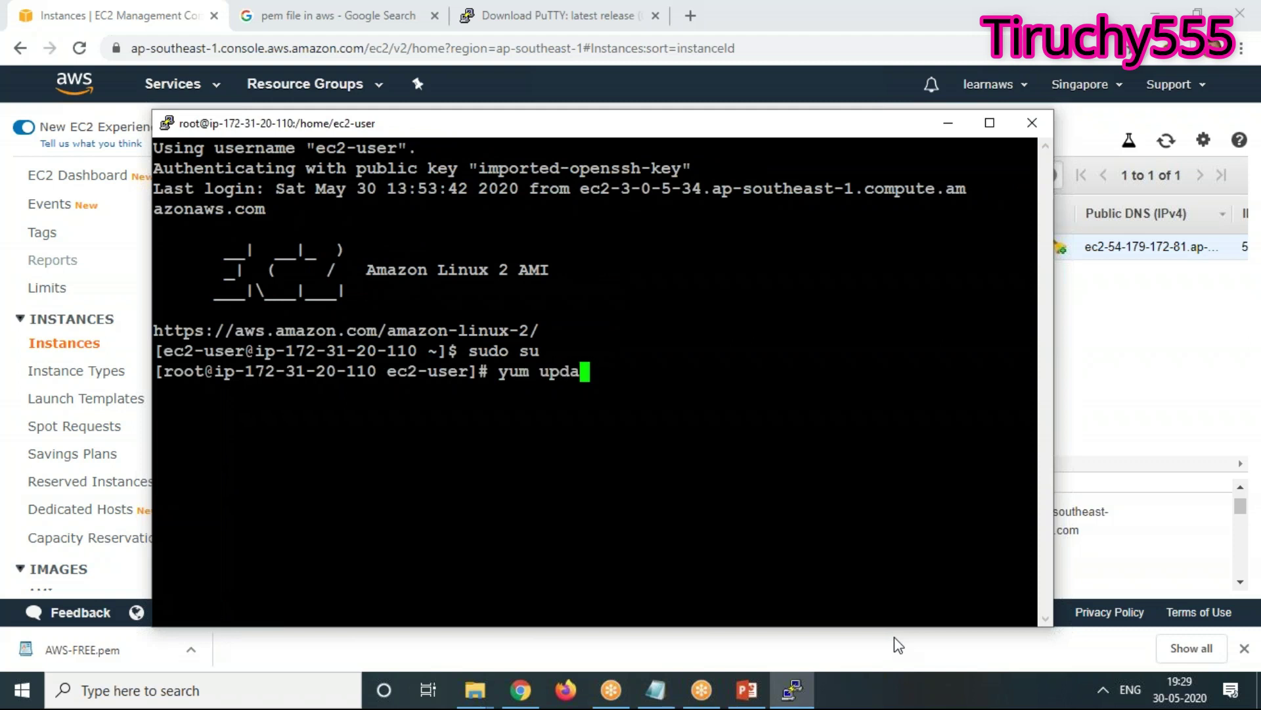
{"action": "type", "text": "te -y"}
{"action": "key", "text": "Return"}
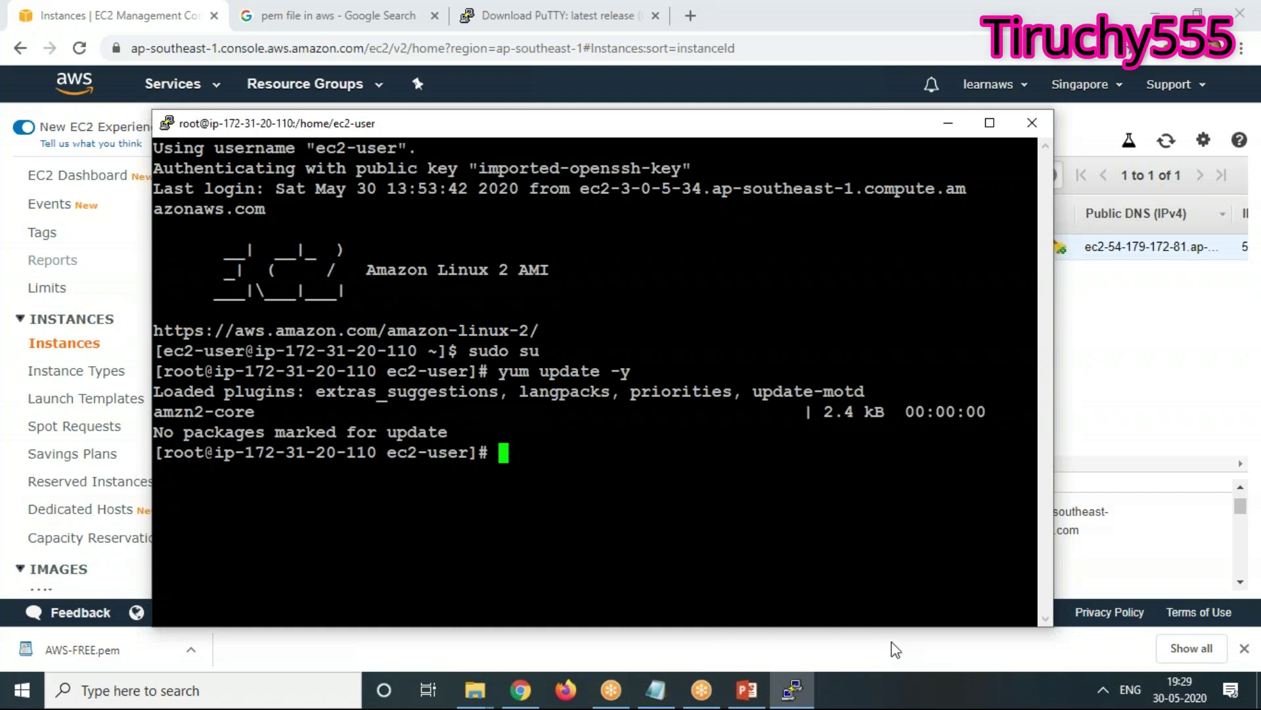
{"action": "type", "text": "yum "}
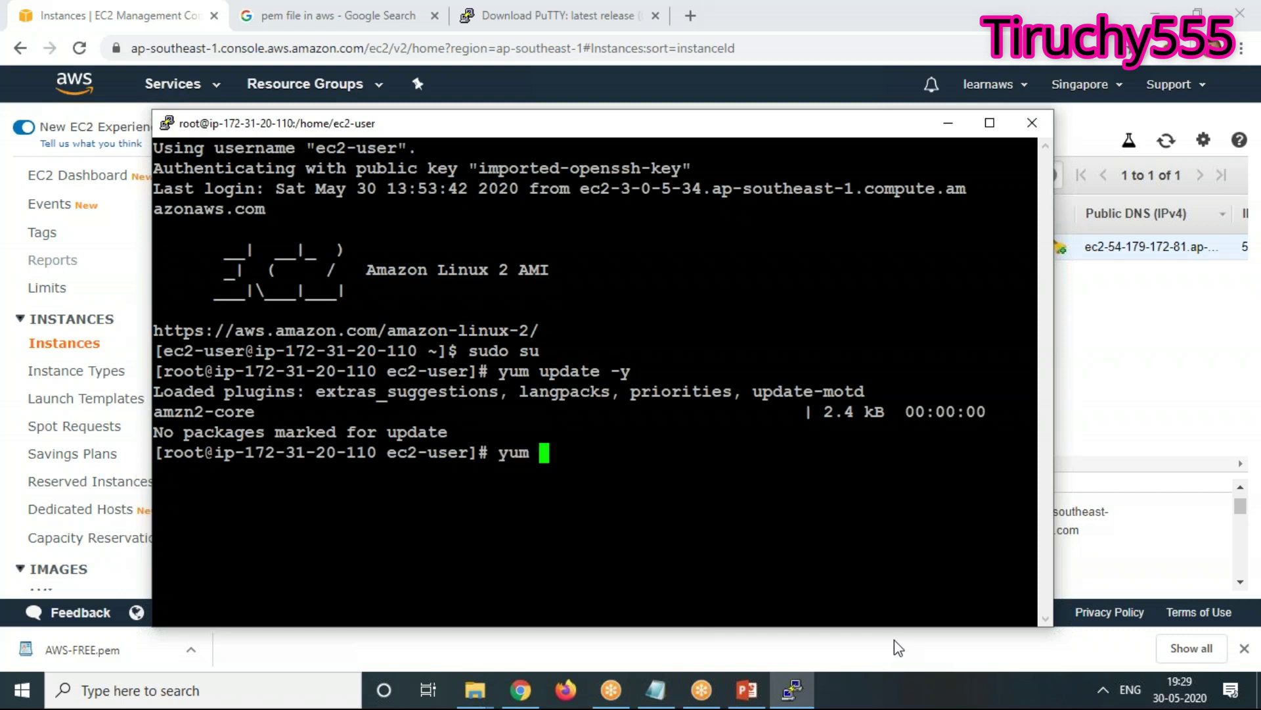
{"action": "type", "text": "install "}
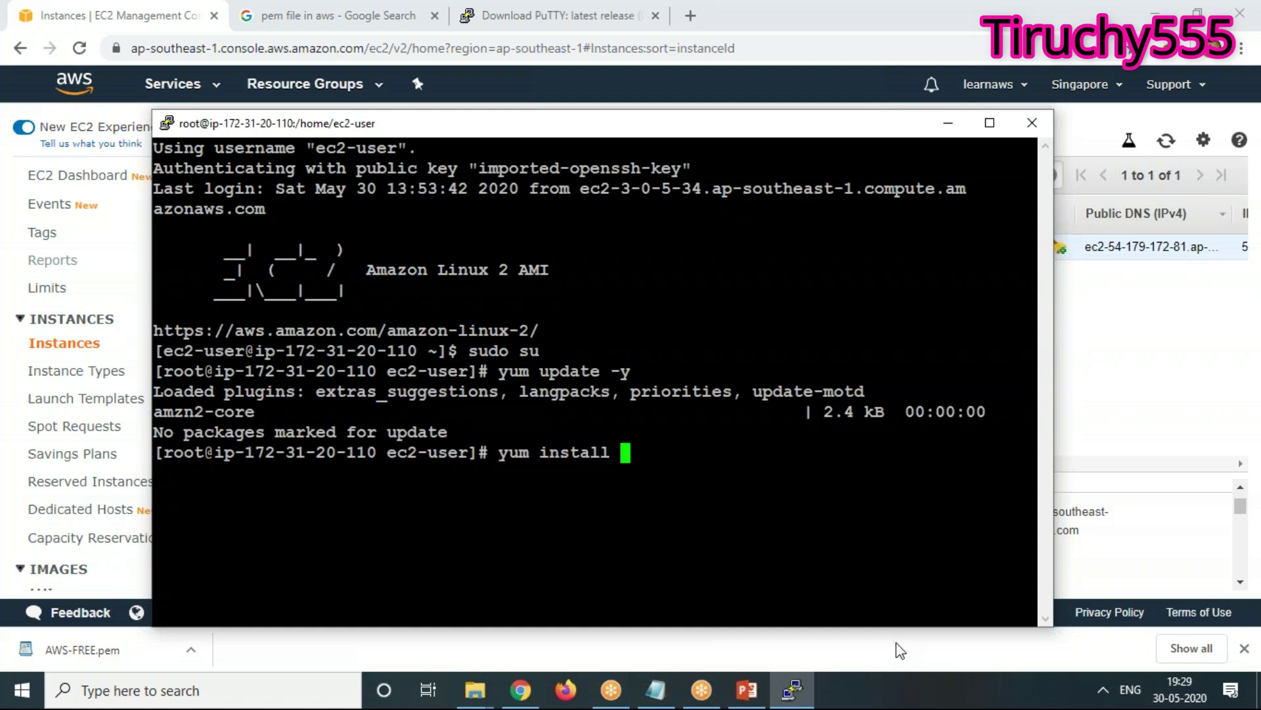
{"action": "type", "text": "httpd"}
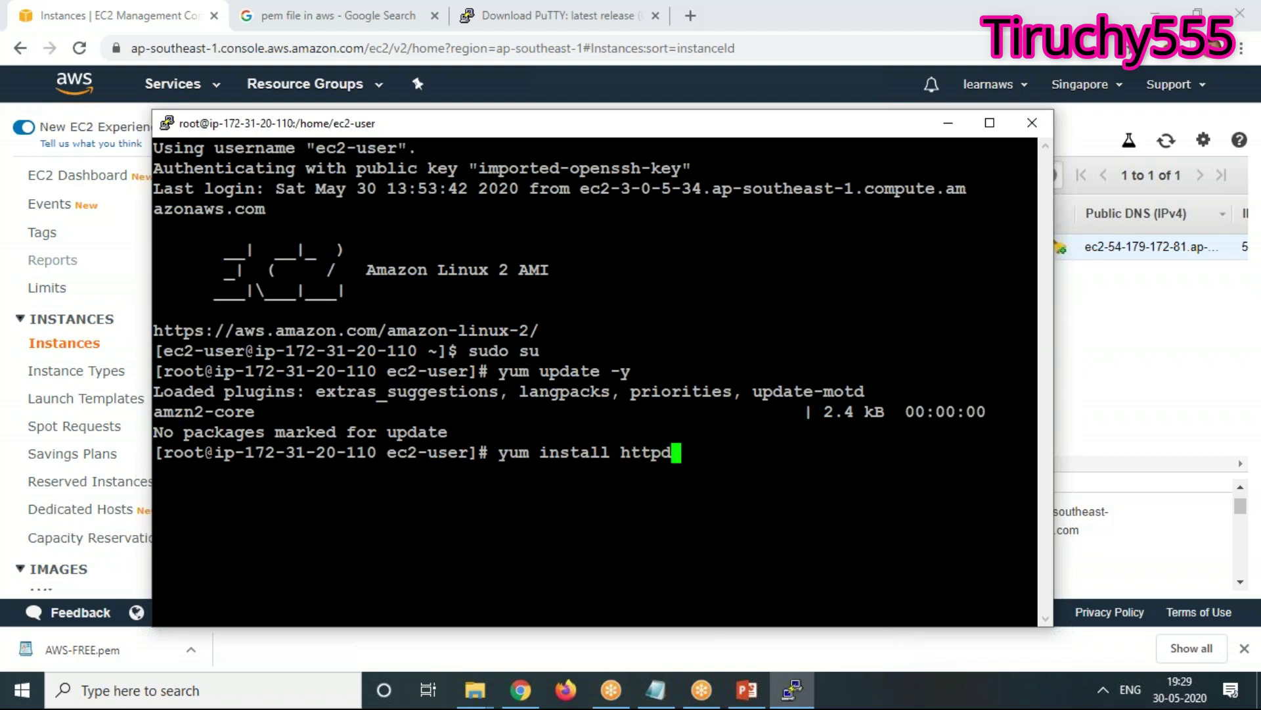
Run yum install httpd, confirm with y, then type systemctl start httpd
{"action": "key", "text": "Return"}
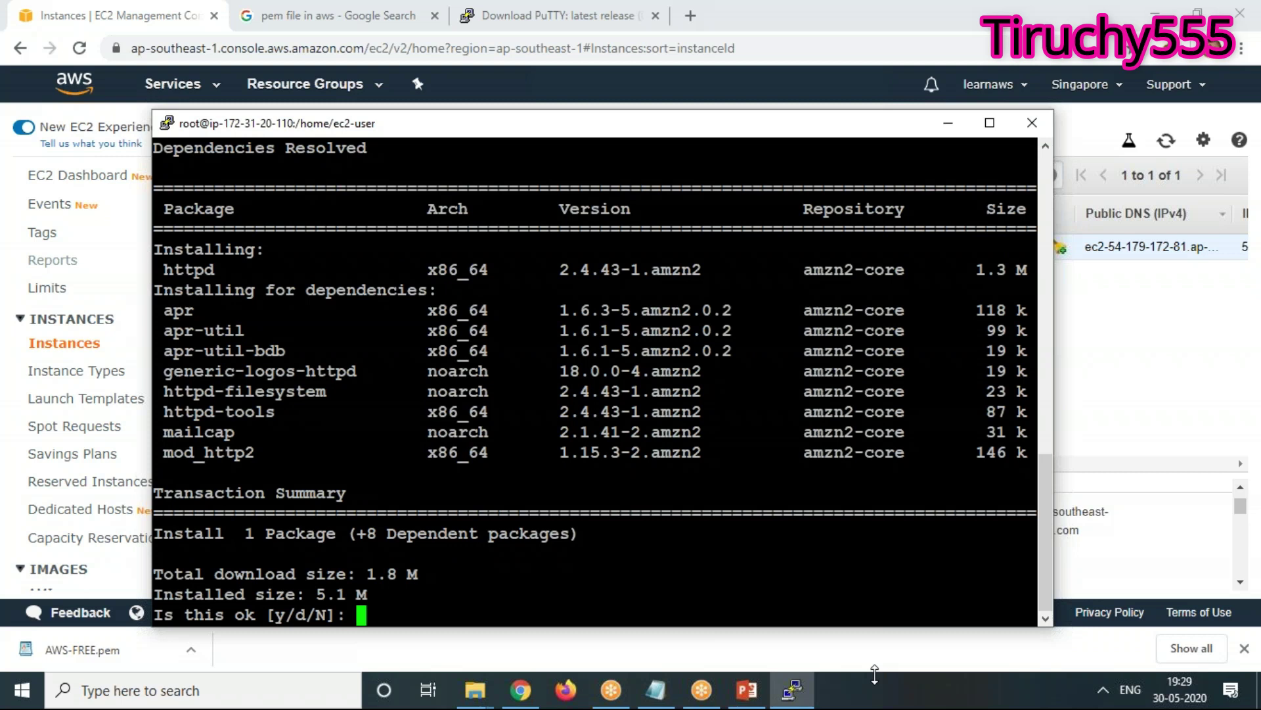
{"action": "type", "text": "y"}
{"action": "key", "text": "Return"}
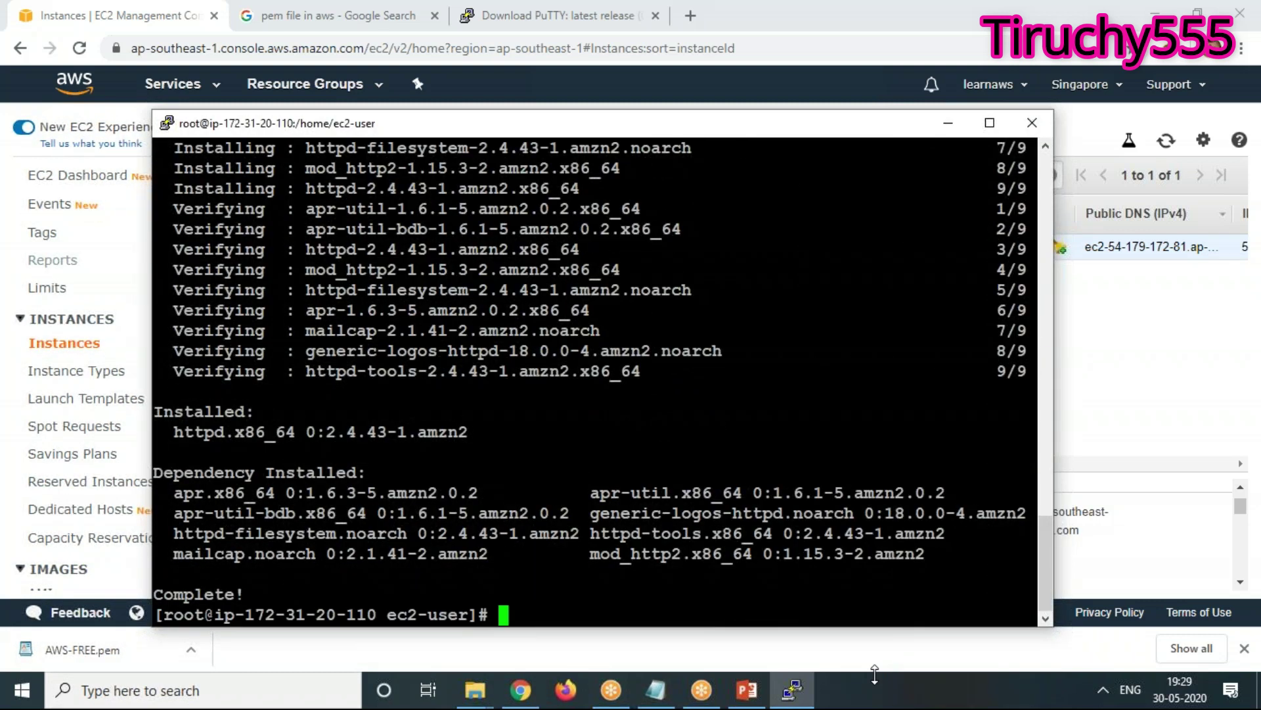
{"action": "type", "text": "systemctl start httpd"}
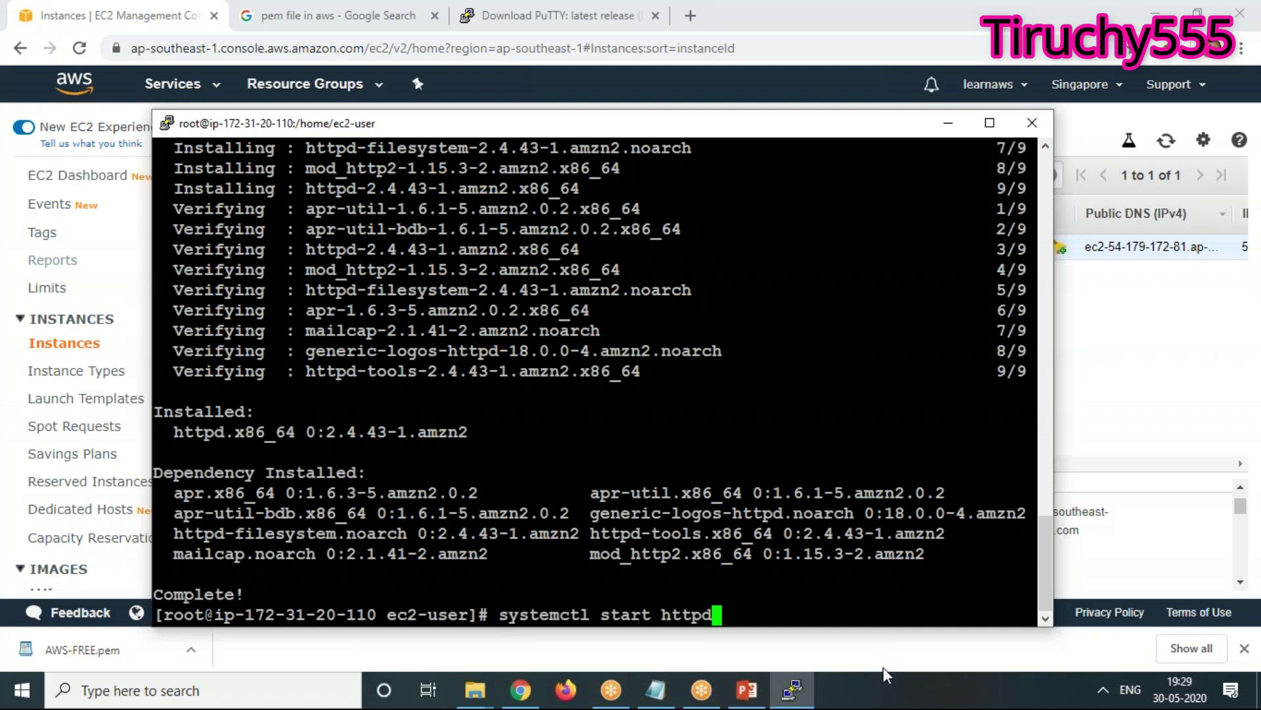
Run systemctl start httpd and systemctl enable httpd
{"action": "key", "text": "Return"}
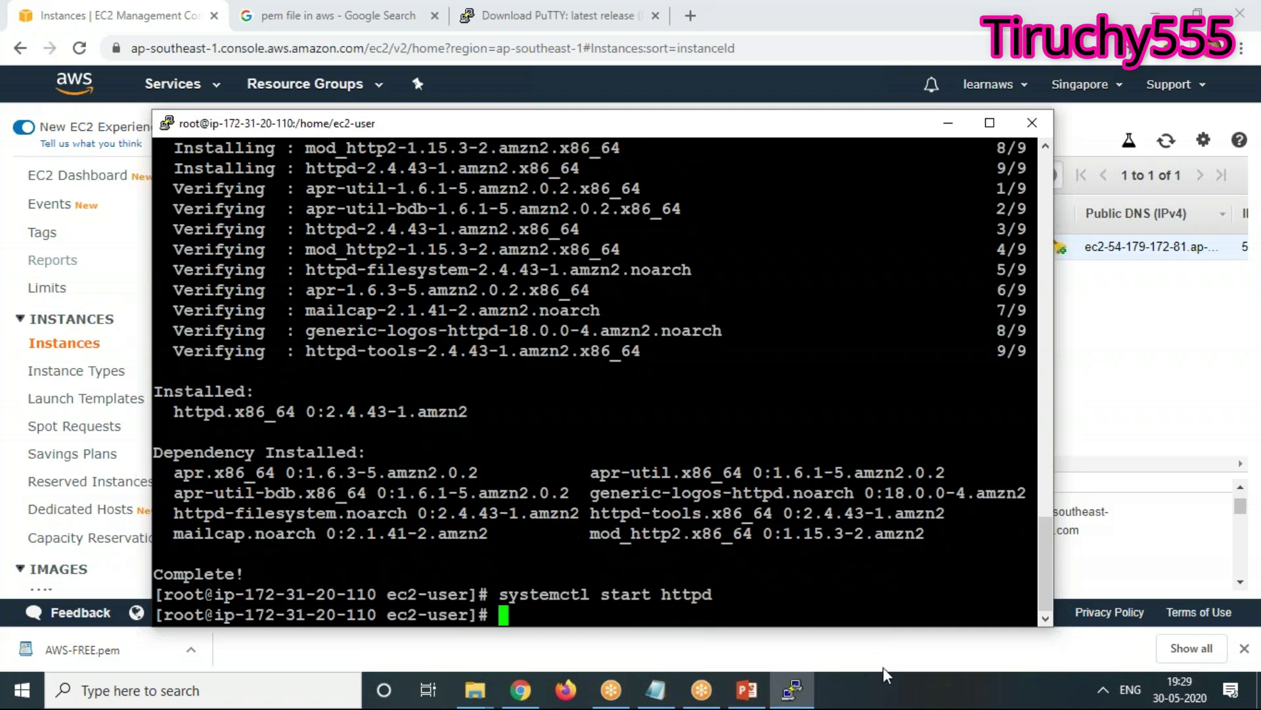
{"action": "type", "text": "systemctl "}
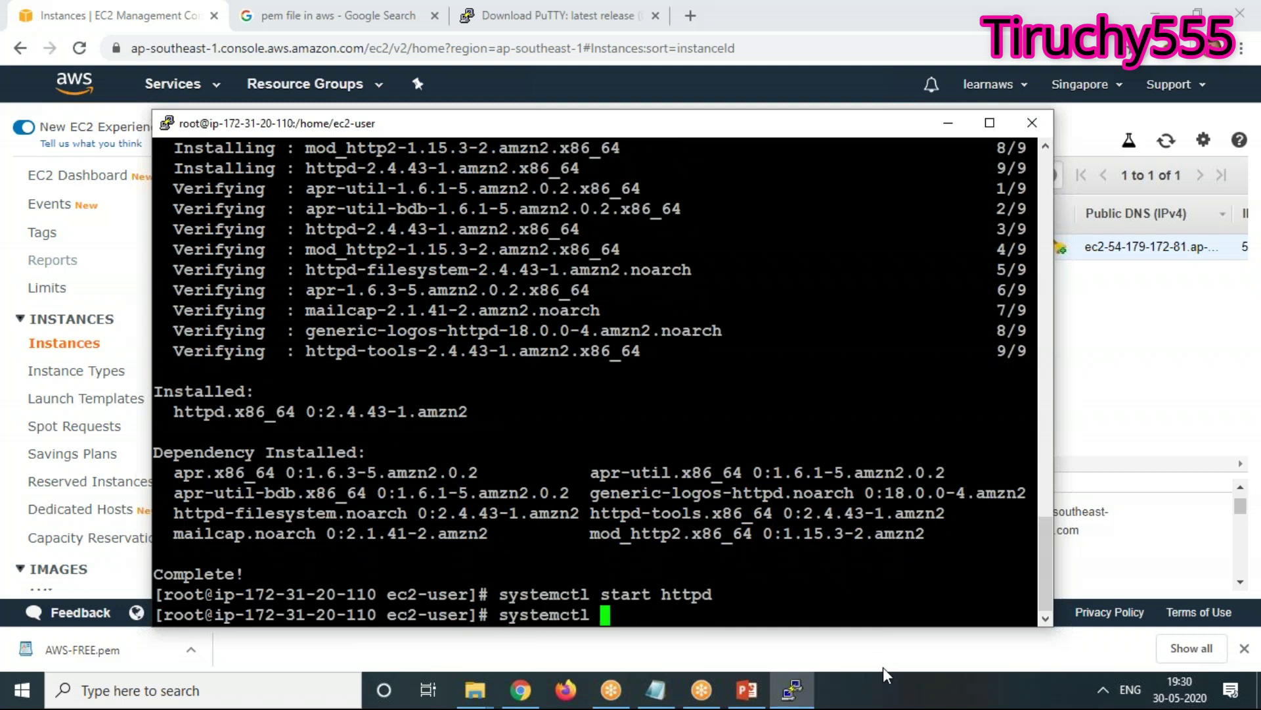
{"action": "type", "text": "enable "}
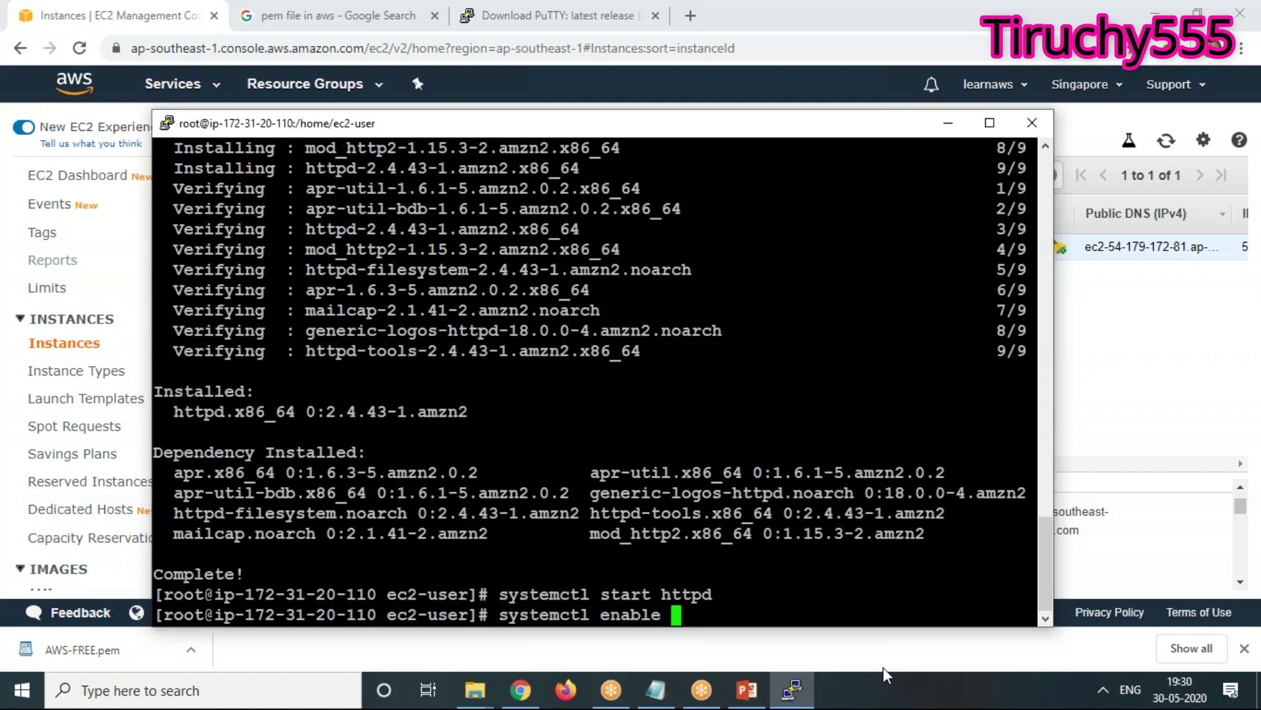
{"action": "type", "text": "httpd"}
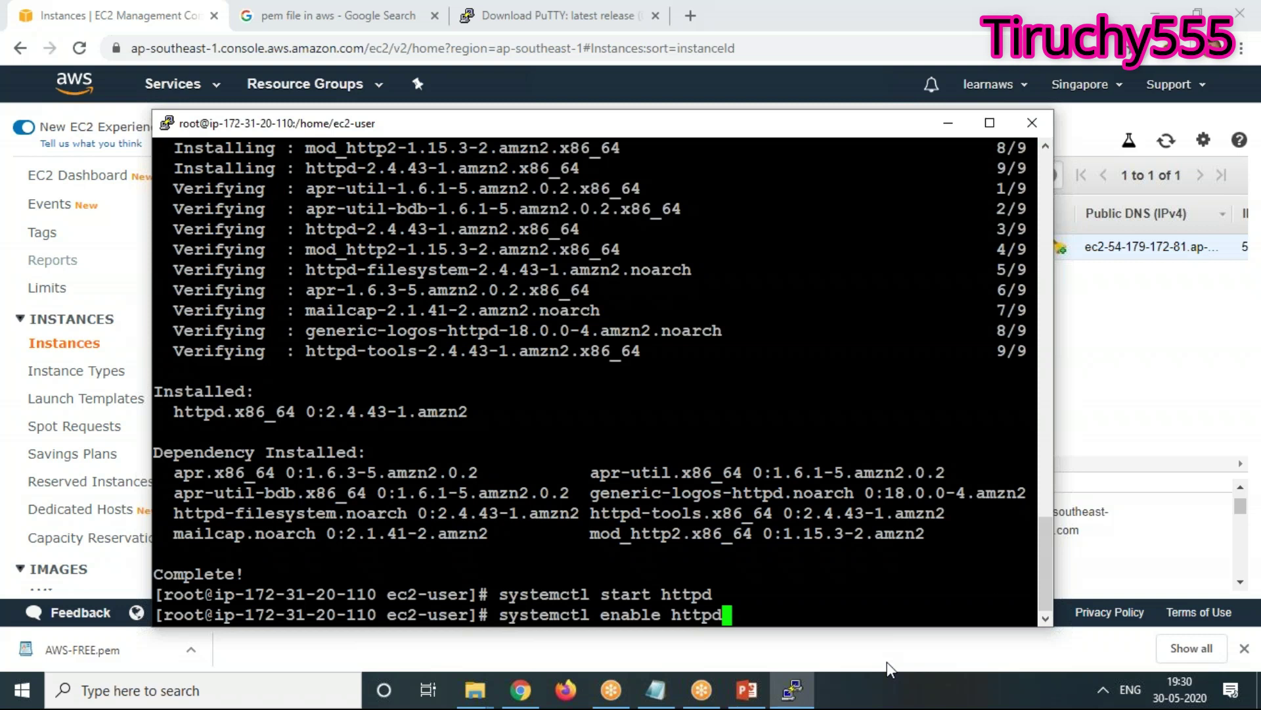
{"action": "key", "text": "Return"}
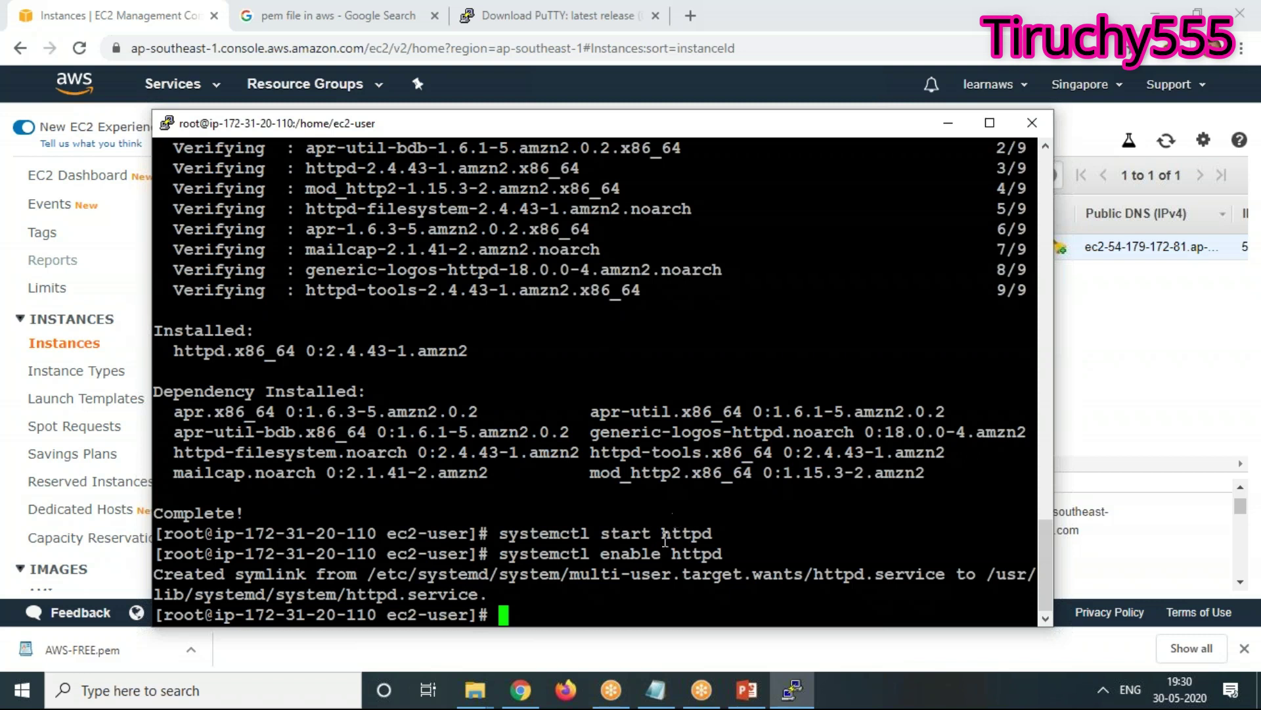
Highlight httpd in the start and enable commands to point them out
{"action": "double_click", "coordinate": [665, 527]}
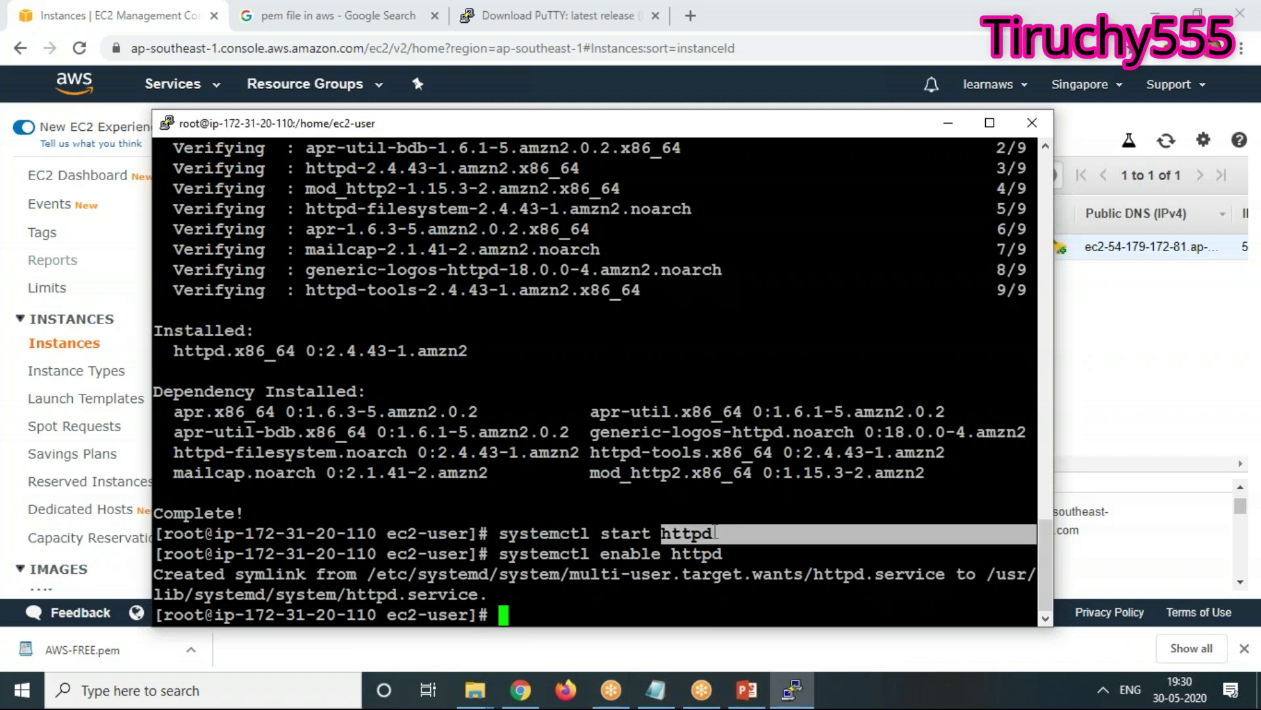
{"action": "left_click", "coordinate": [670, 547]}
{"action": "double_click", "coordinate": [670, 547]}
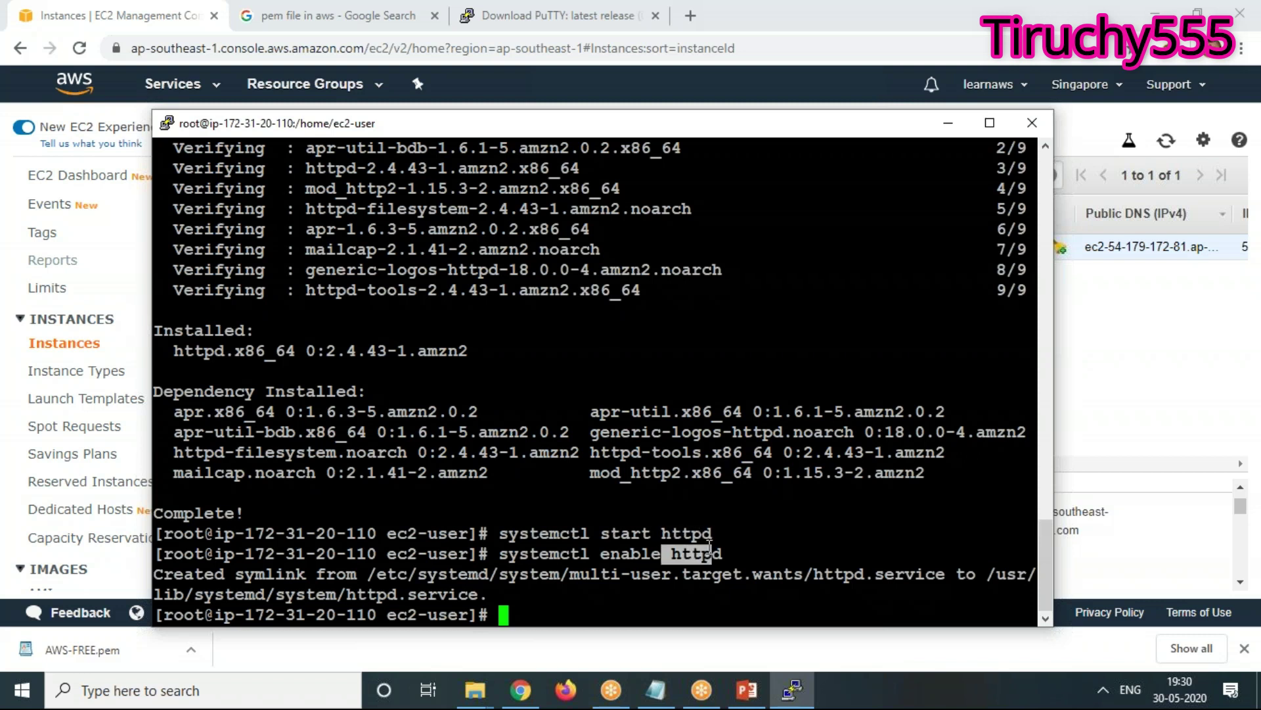
{"action": "left_click_drag", "start_coordinate": [670, 547], "coordinate": [671, 540]}
{"action": "left_click", "coordinate": [729, 547]}
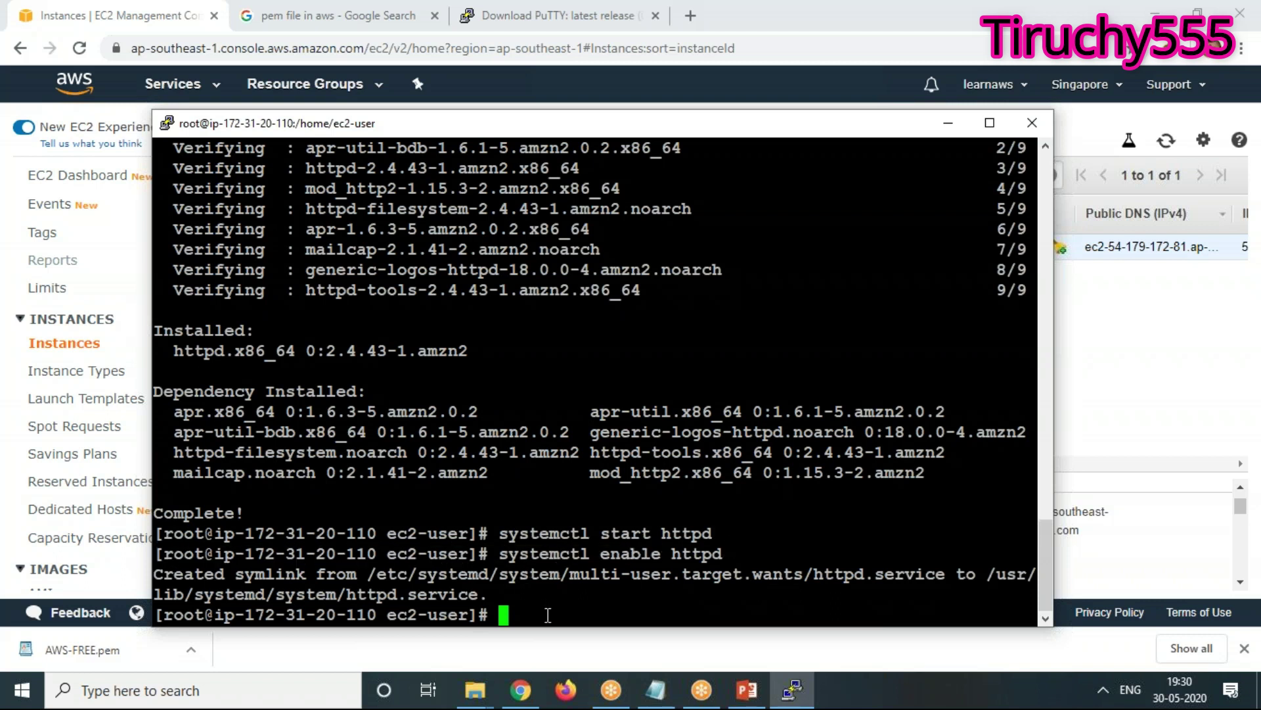
Change into /var/www/html and check the location and contents with pwd and ls
{"action": "type", "text": "cd /var/w"}
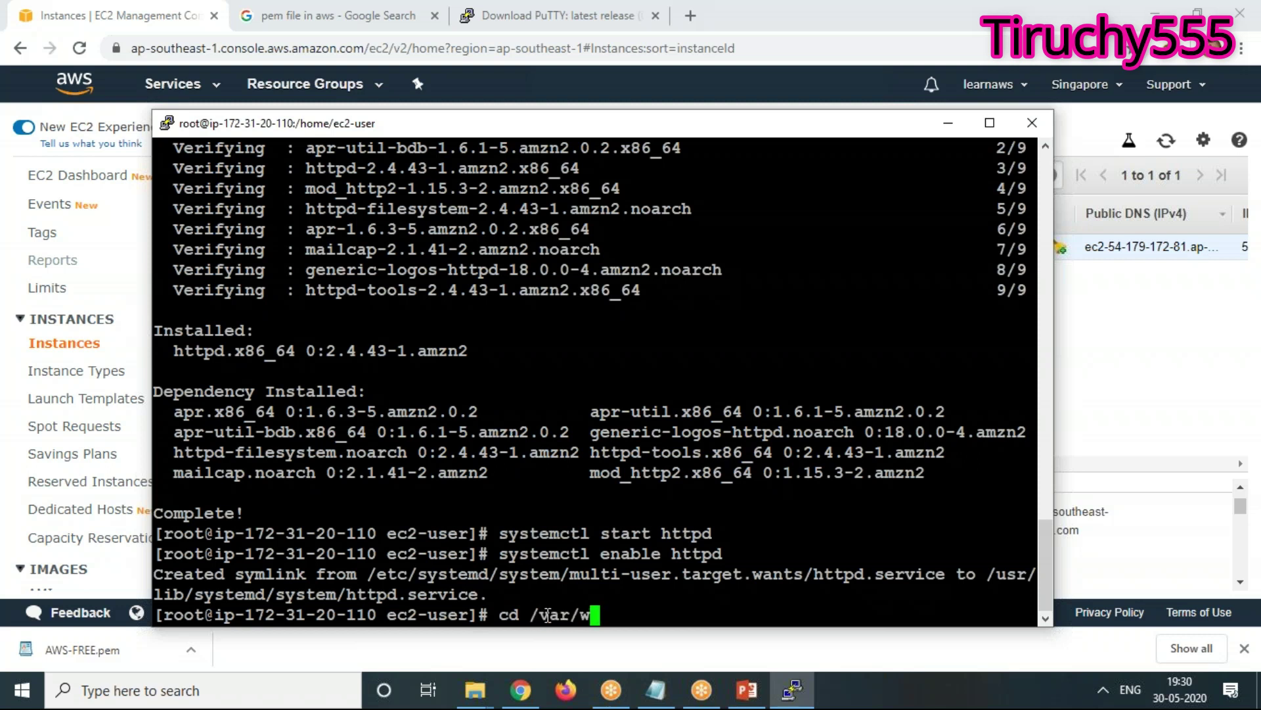
{"action": "type", "text": "ww/htmlk"}
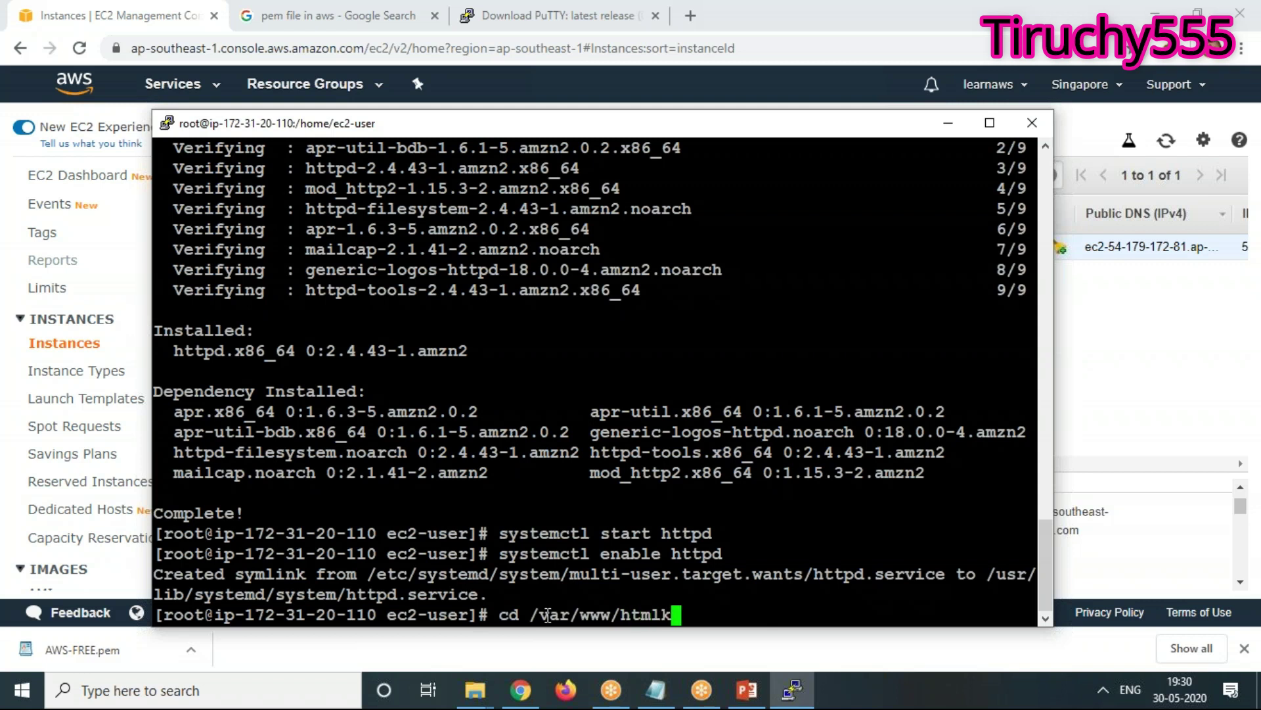
{"action": "key", "text": "BackSpace"}
{"action": "key", "text": "Return"}
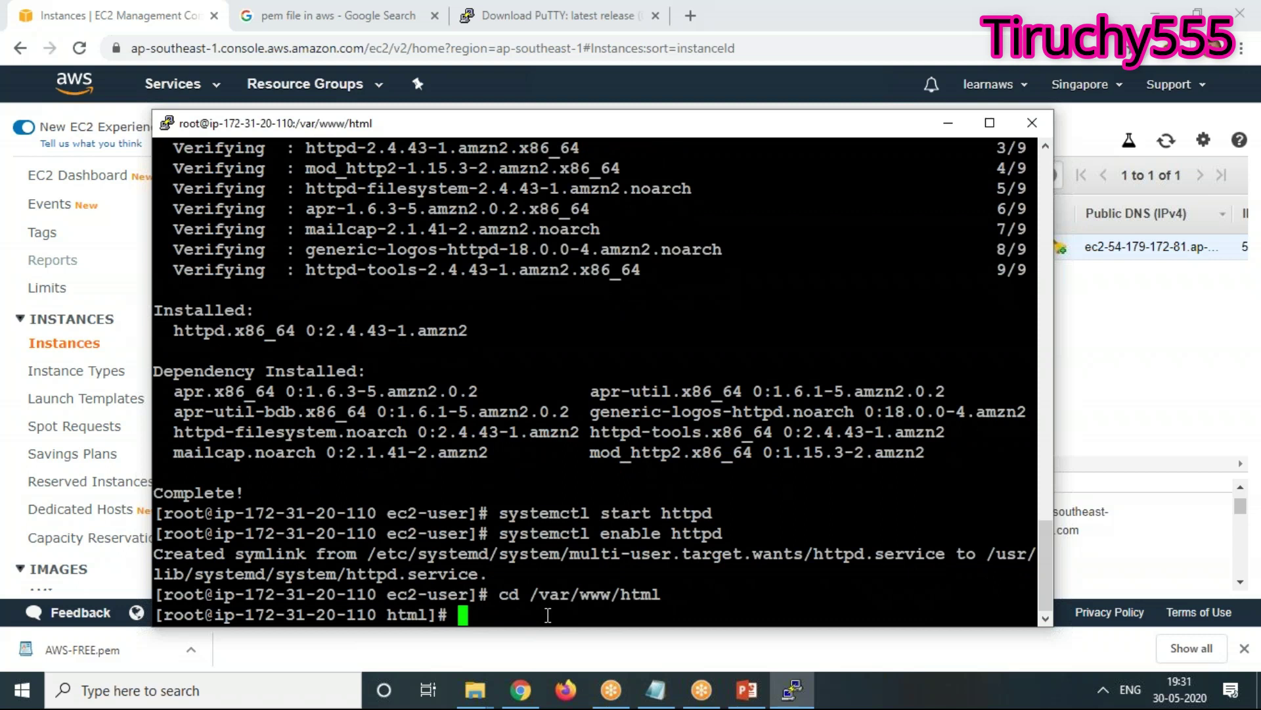
{"action": "type", "text": "pwd"}
{"action": "key", "text": "Return"}
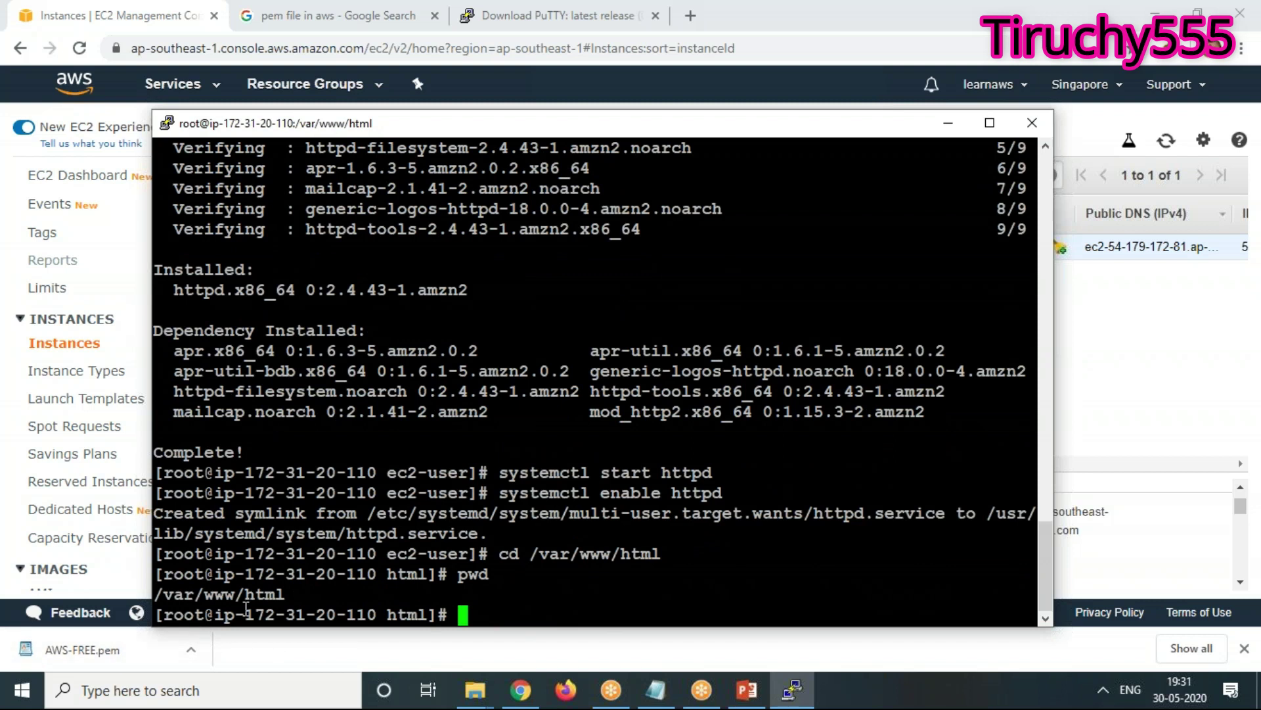
{"action": "type", "text": "ls"}
{"action": "key", "text": "Return"}
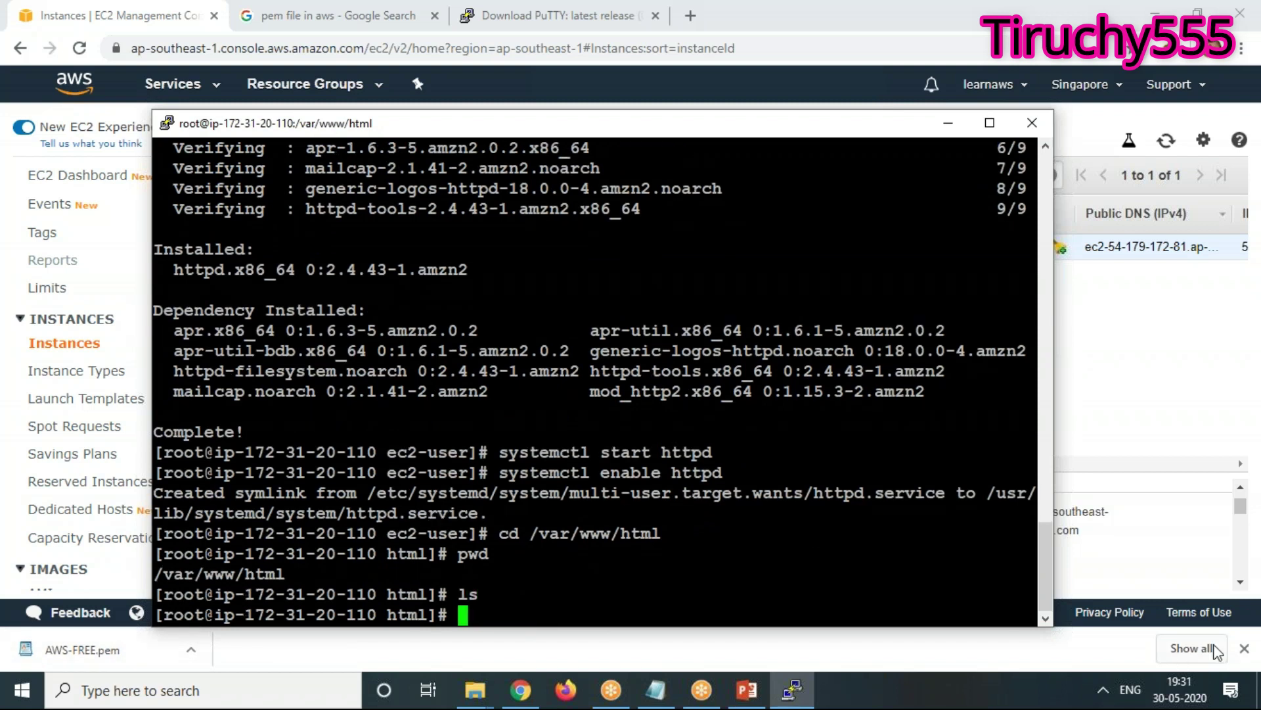
Write '<h1>This is our First EC2 Machine</h1>' into index.html in vi and save with :wq!
{"action": "type", "text": "vi index.html"}
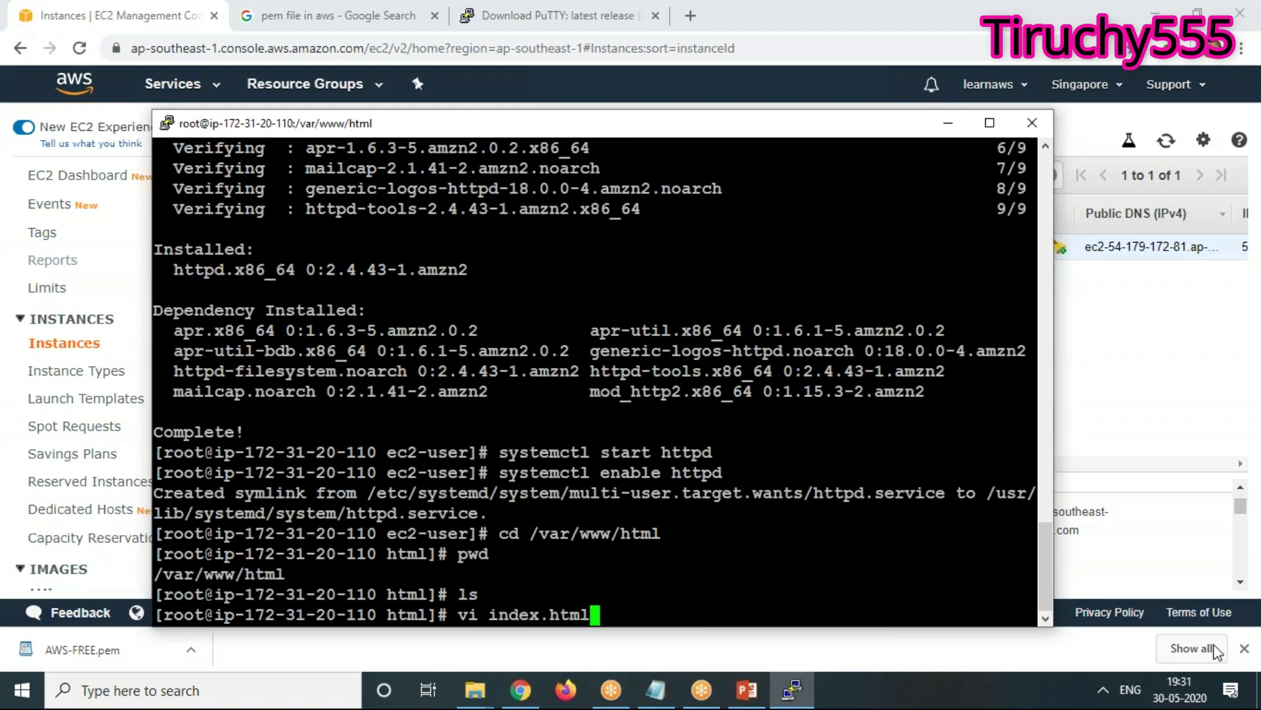
{"action": "key", "text": "Return"}
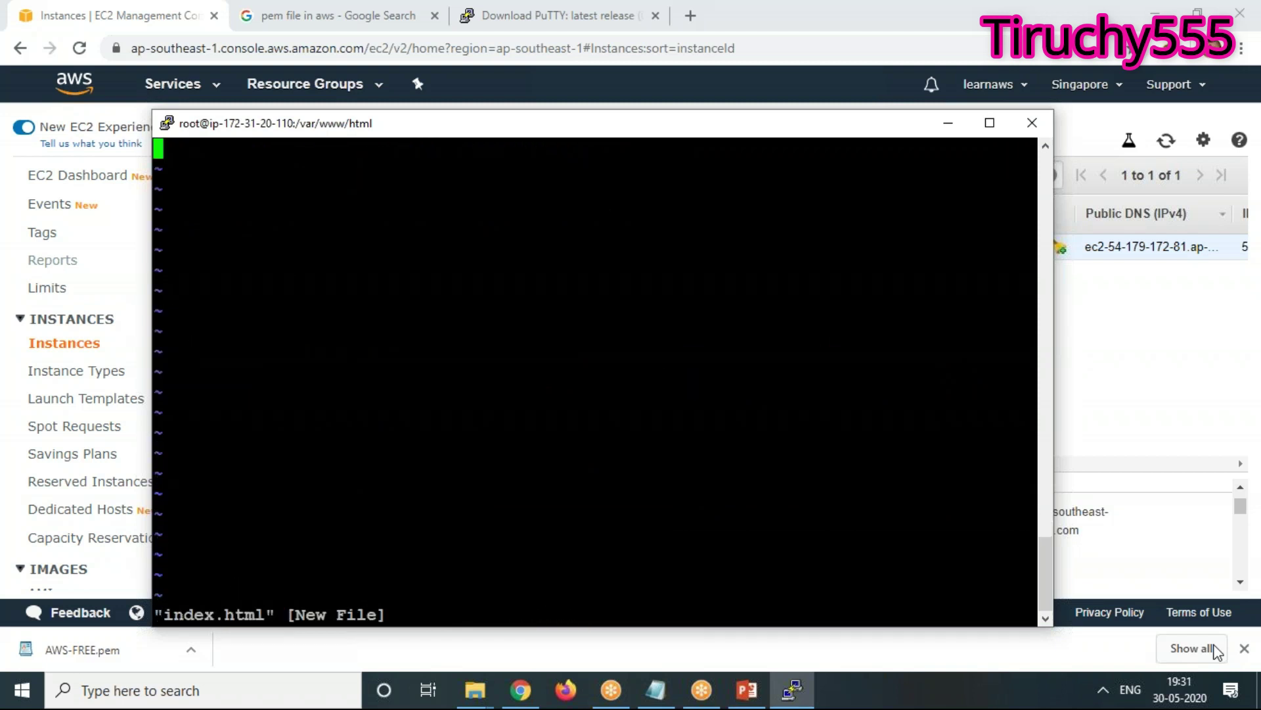
{"action": "type", "text": "i"}
{"action": "type", "text": "<h1>"}
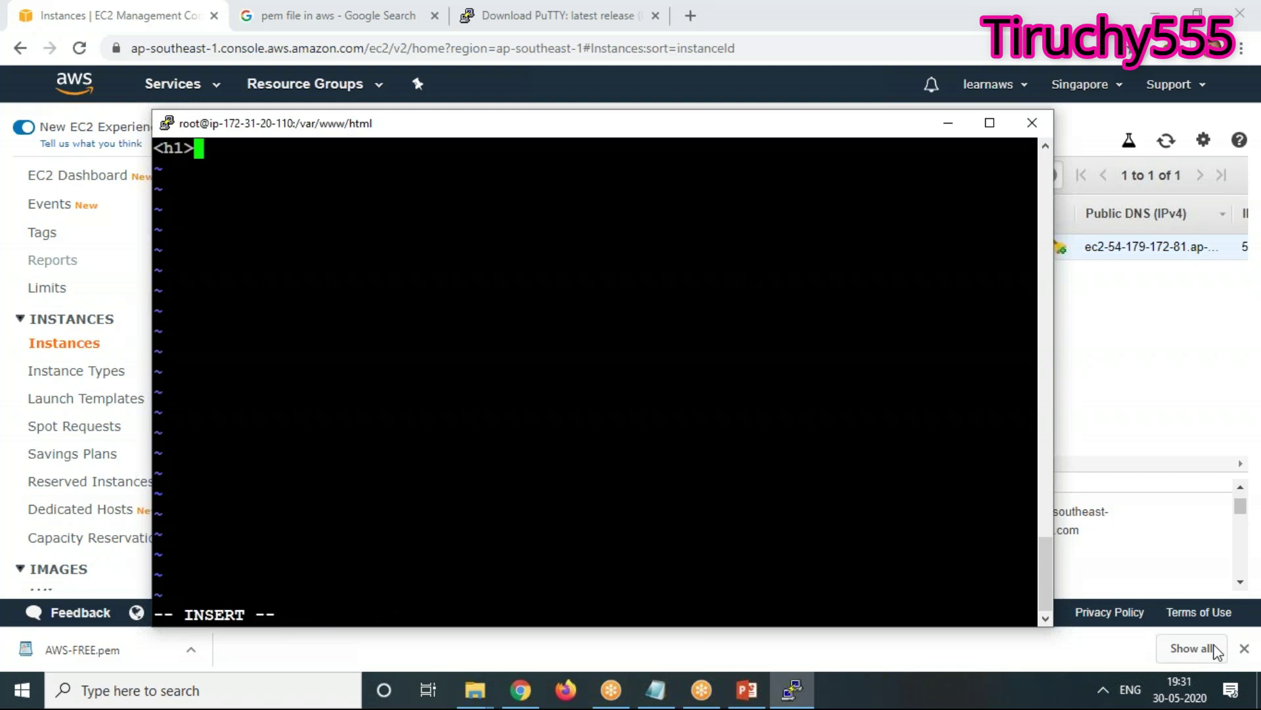
{"action": "type", "text": "This is our Firs"}
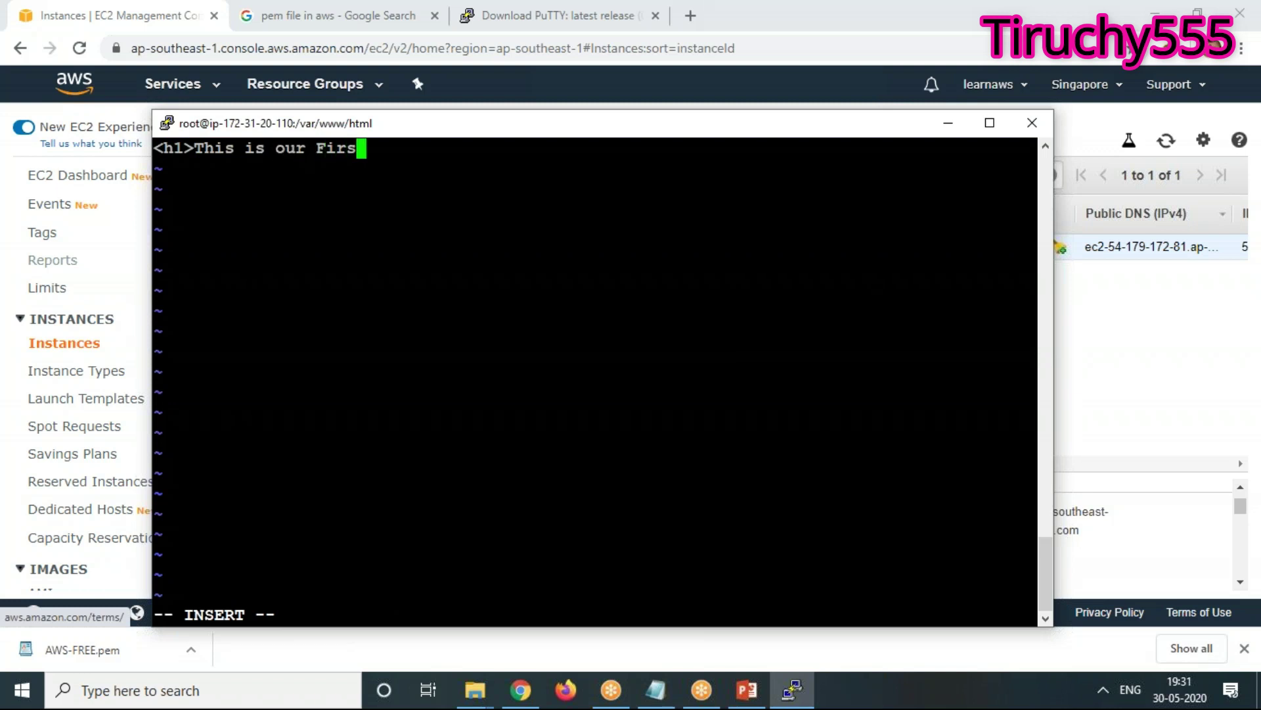
{"action": "type", "text": "t EC2 Machine</h1"}
{"action": "type", "text": ">"}
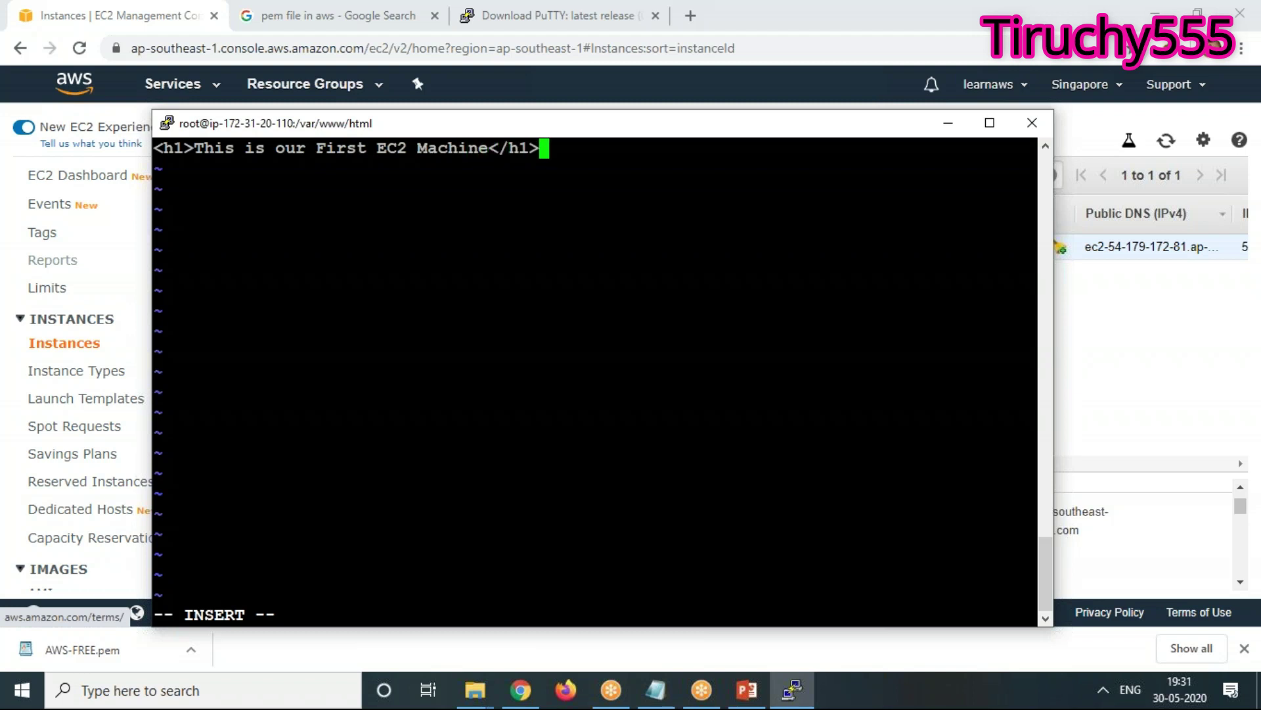
{"action": "key", "text": "Return"}
{"action": "key", "text": "Escape"}
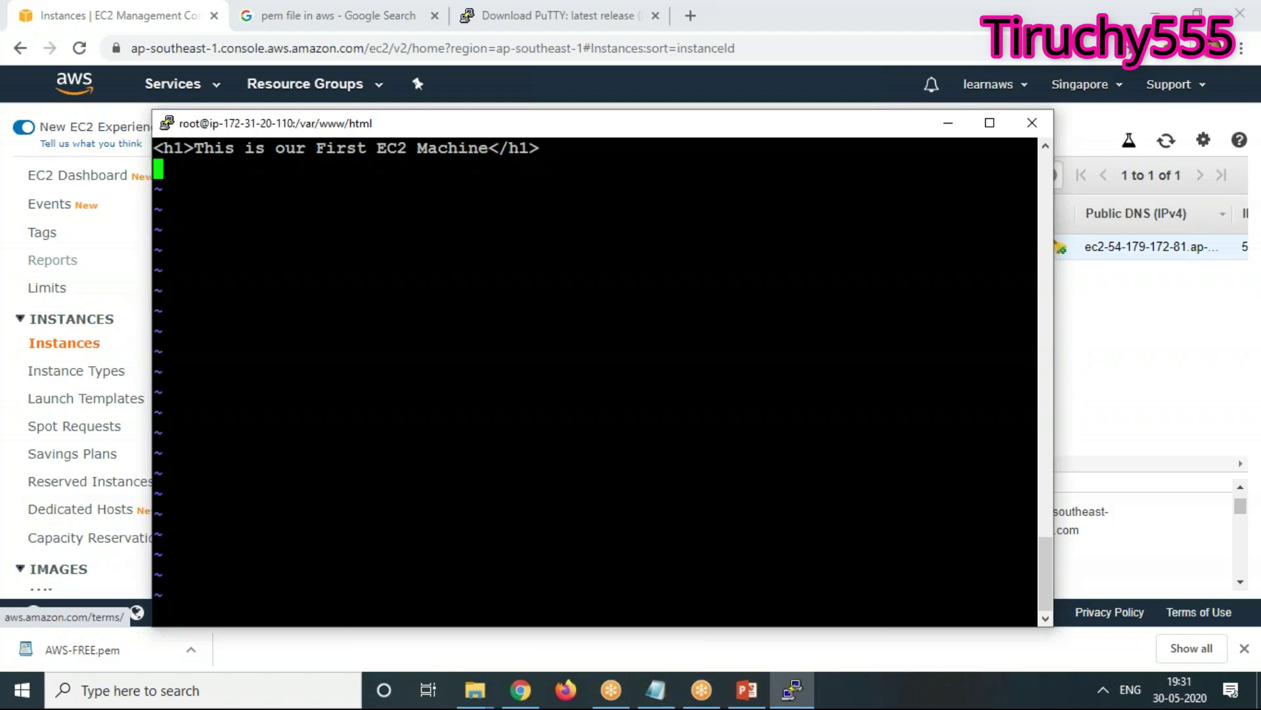
{"action": "type", "text": ":wq!"}
{"action": "key", "text": "Return"}
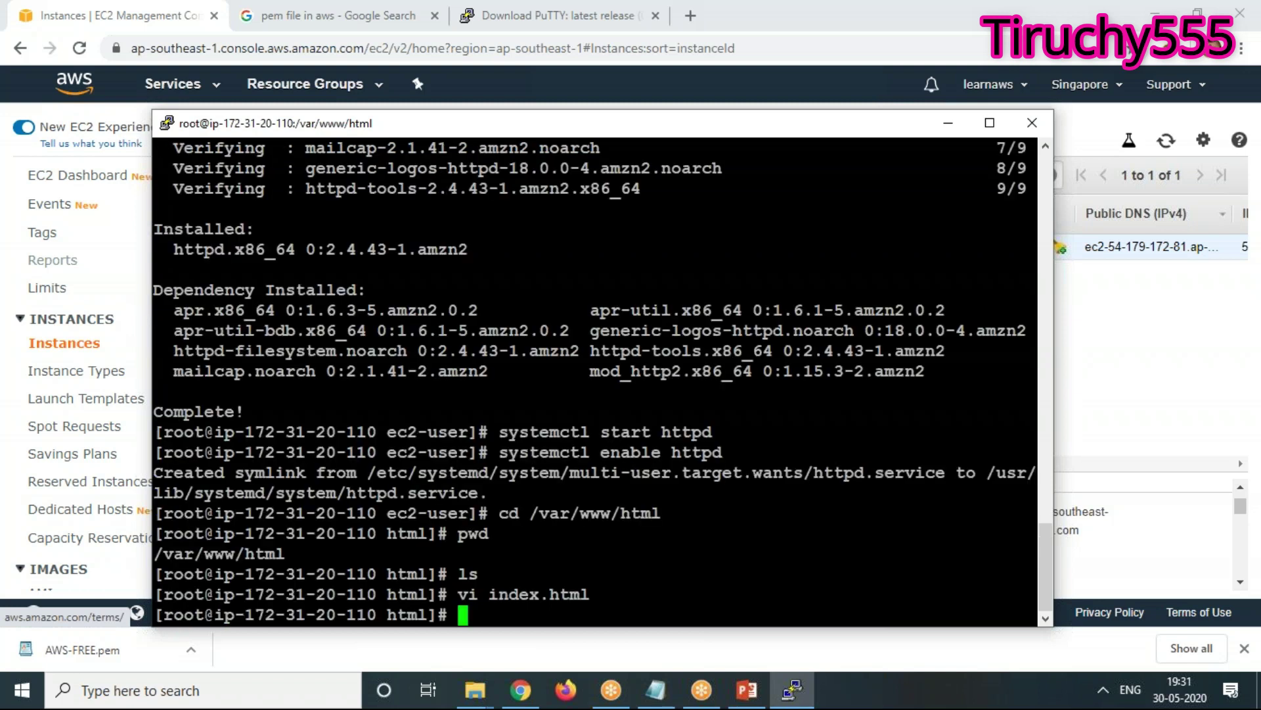
Minimize PuTTY and copy the public IPv4 address 54.179.172.81 from the instance details
{"action": "left_click", "coordinate": [948, 123]}
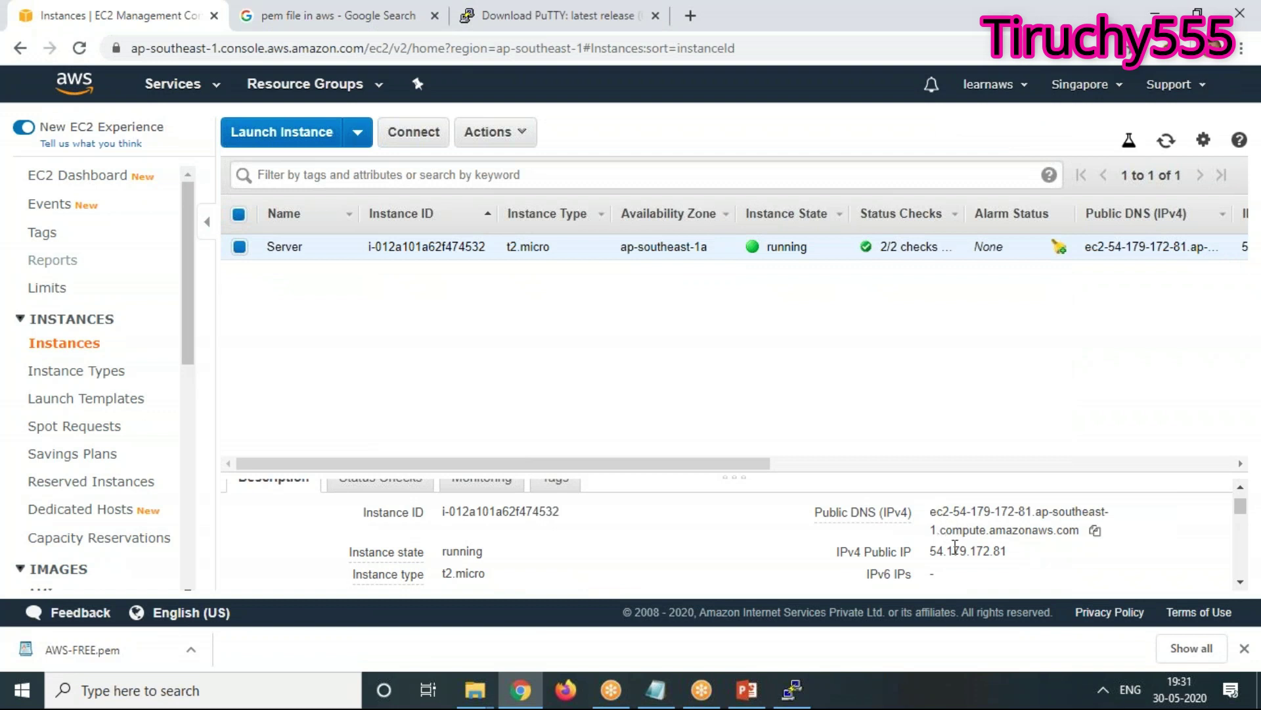
{"action": "left_click", "coordinate": [1095, 530]}
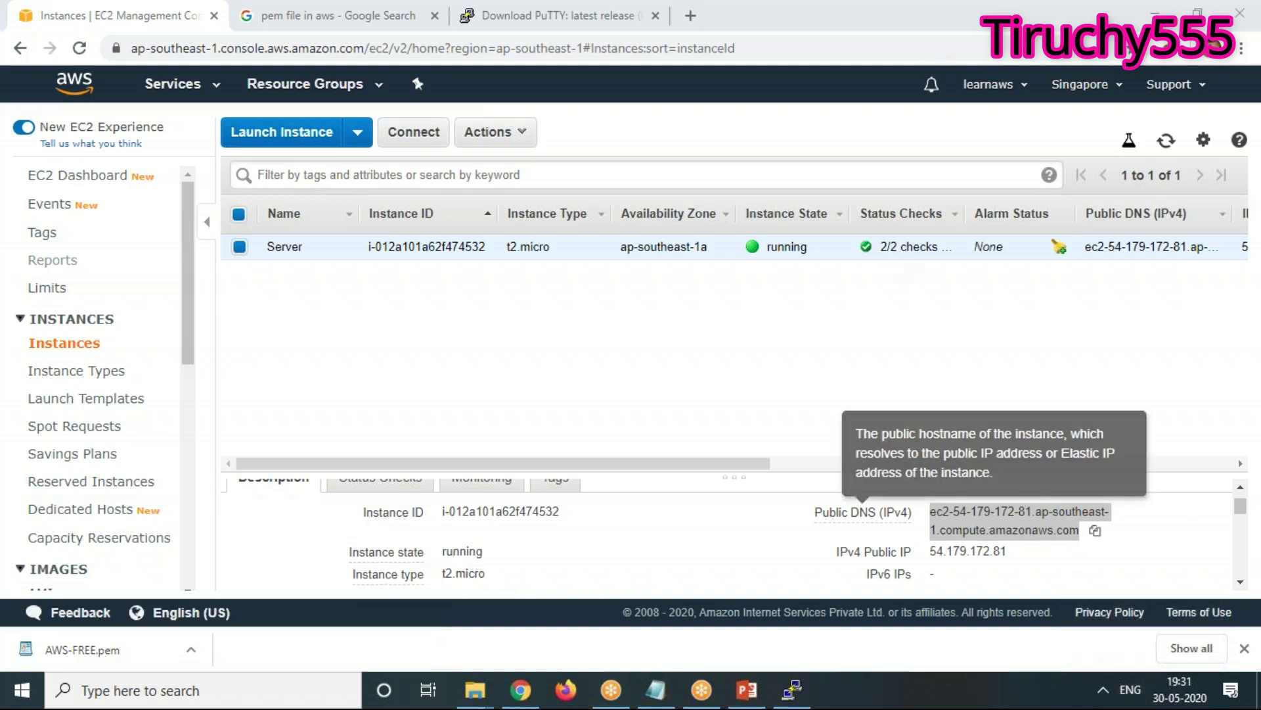
{"action": "left_click", "coordinate": [931, 554]}
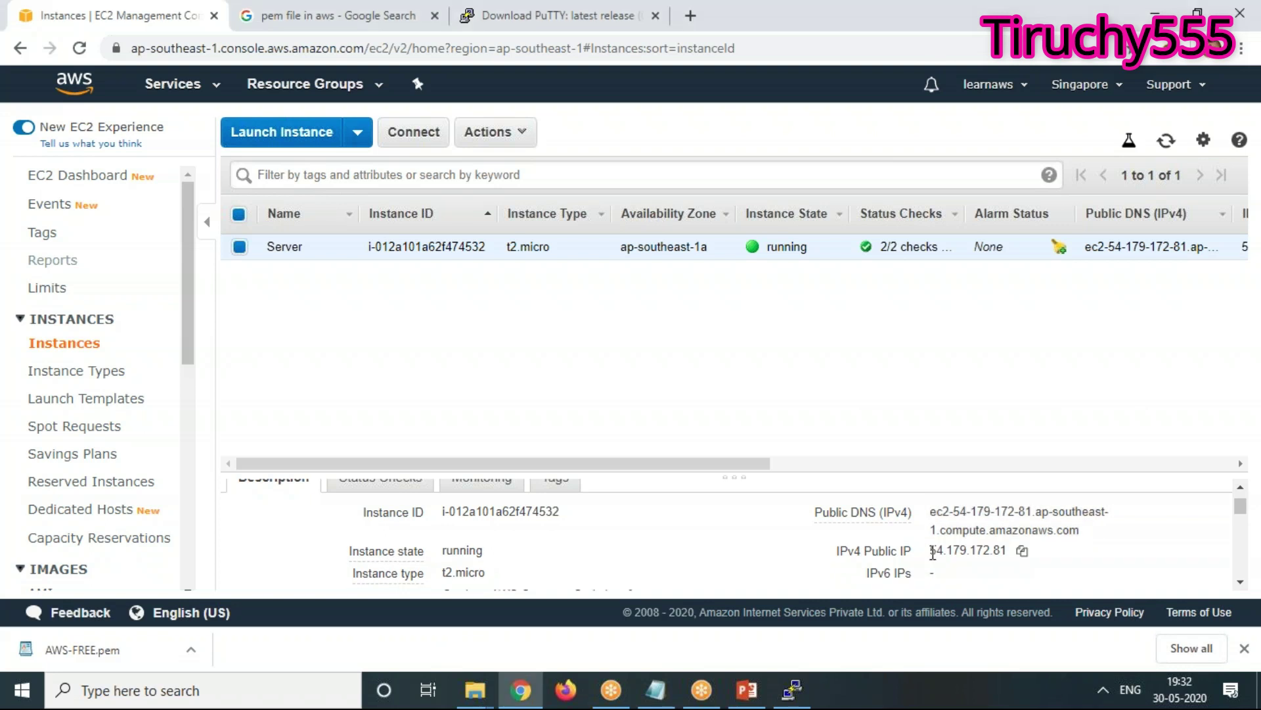
{"action": "left_click_drag", "start_coordinate": [932, 554], "coordinate": [1003, 552]}
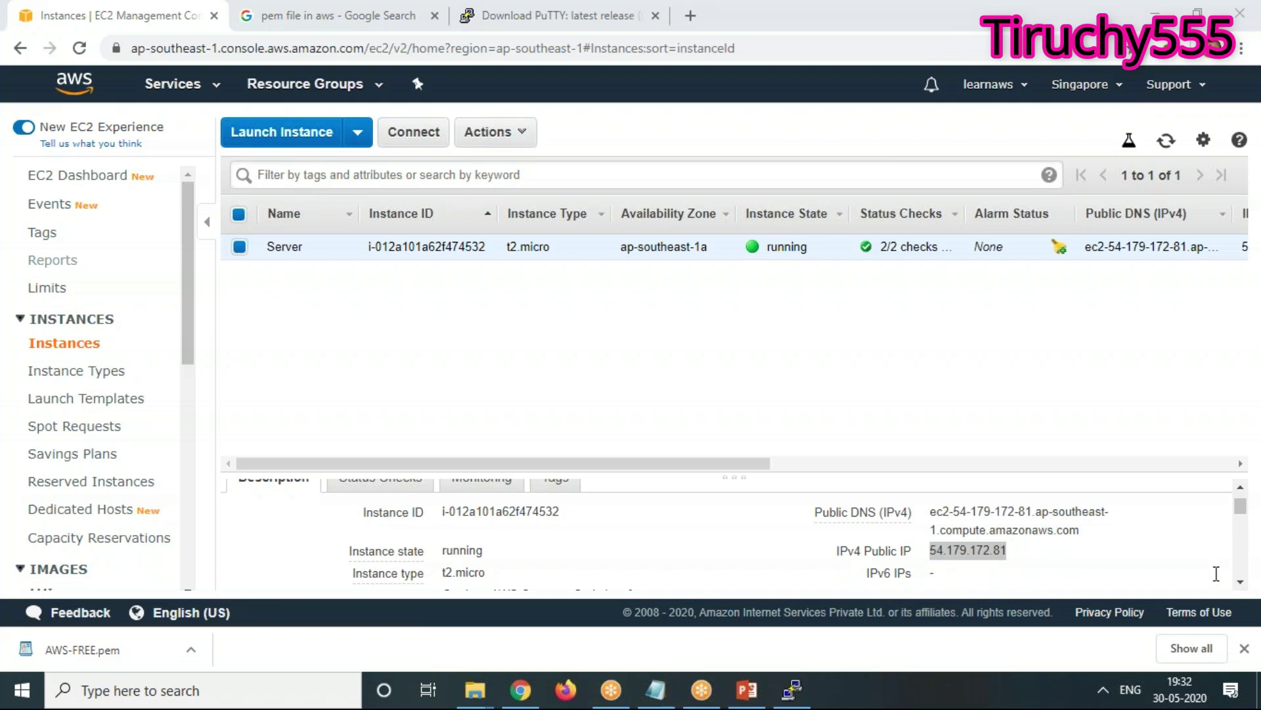
{"action": "left_click", "coordinate": [309, 16]}
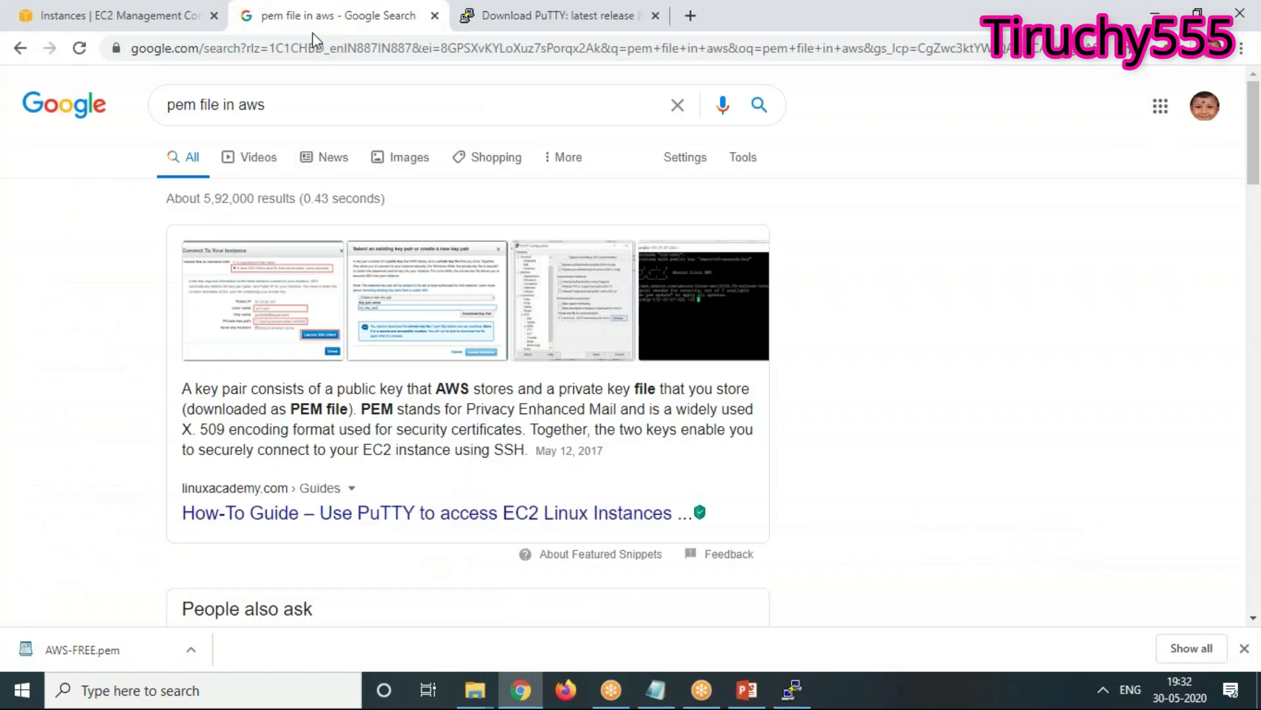
Open 54.179.172.81 in the address bar to see the Apache heading, then return to EC2
{"action": "key", "text": "ctrl+l"}
{"action": "key", "text": "ctrl+v"}
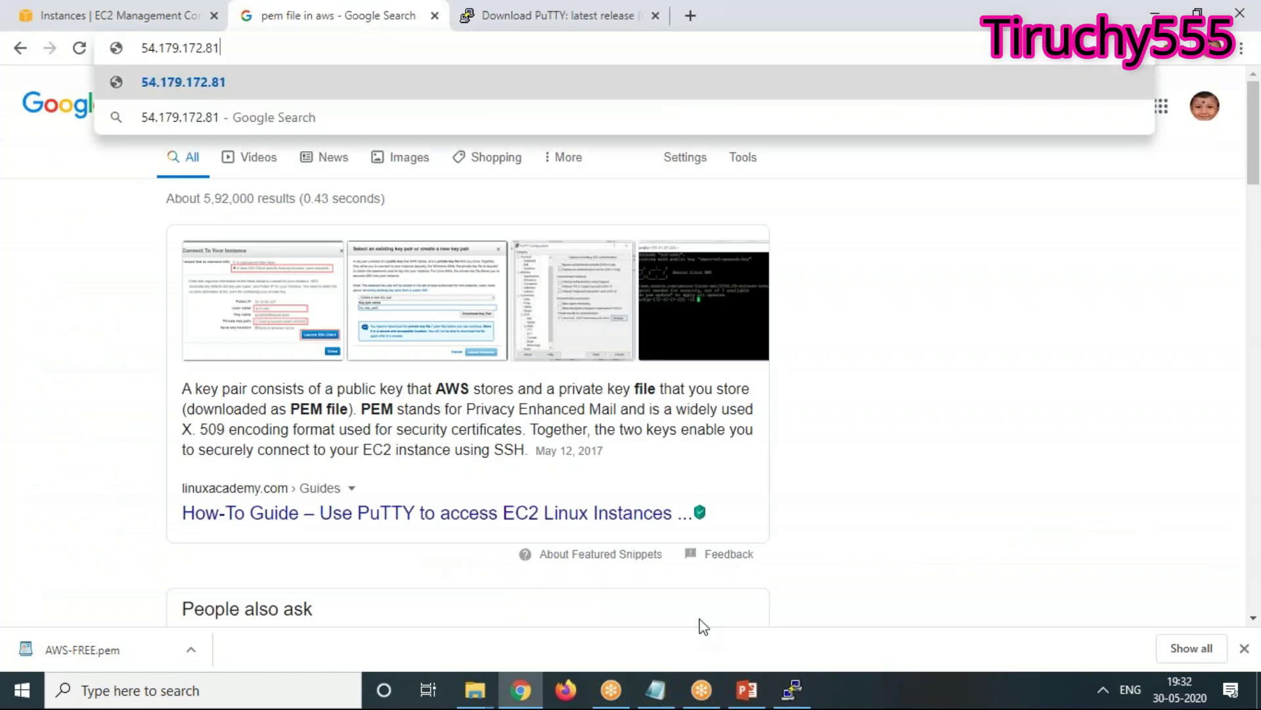
{"action": "key", "text": "Return"}
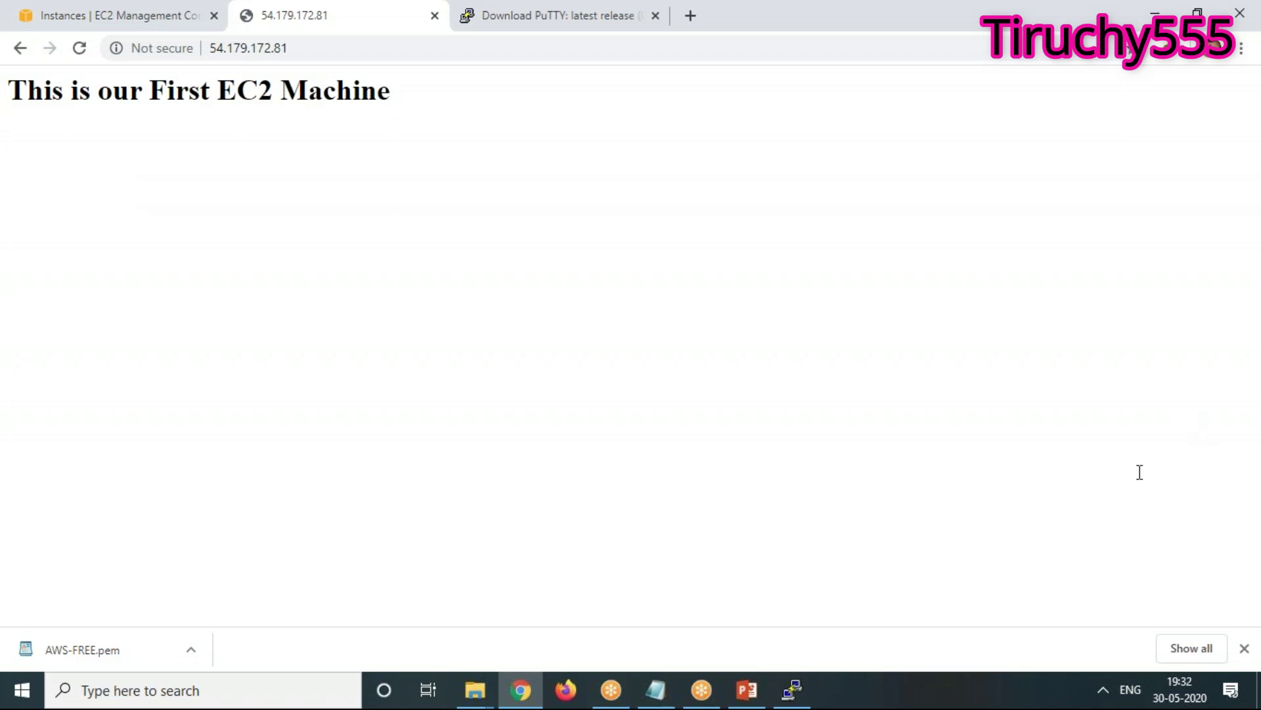
{"action": "left_click", "coordinate": [117, 16]}
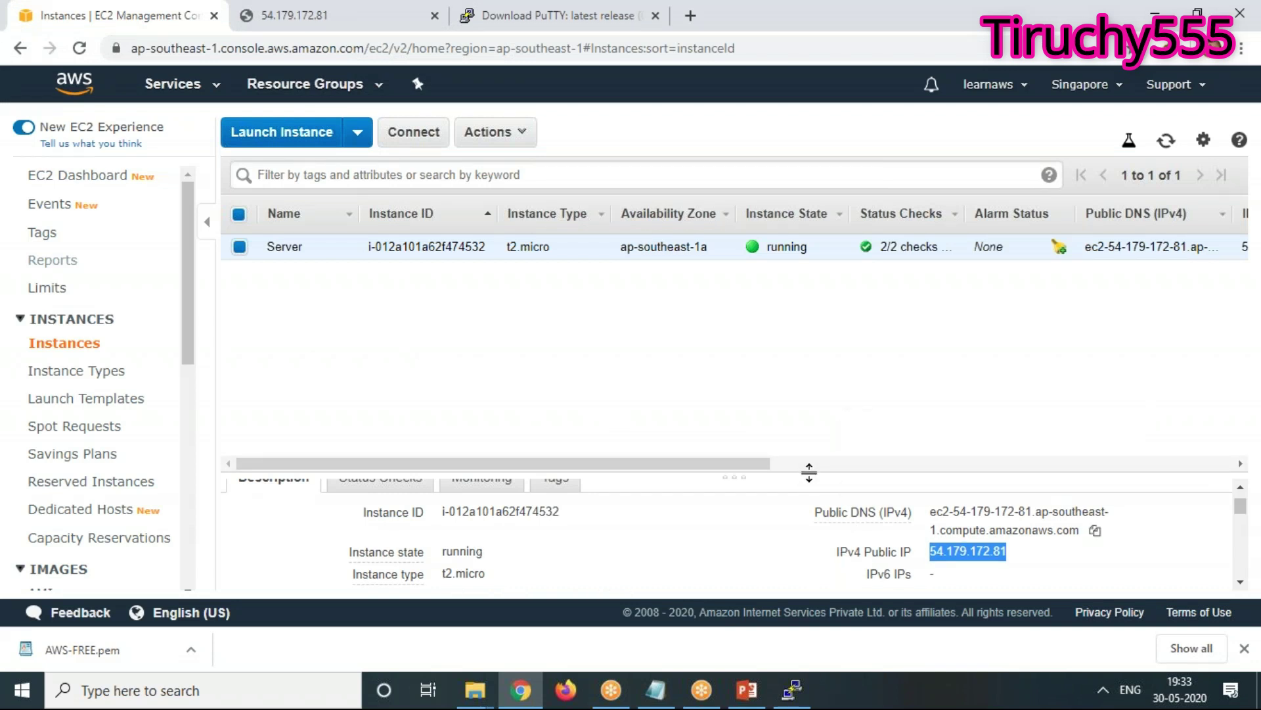
Open the instance's linux security group detail page
{"action": "left_click_drag", "start_coordinate": [809, 472], "coordinate": [805, 353]}
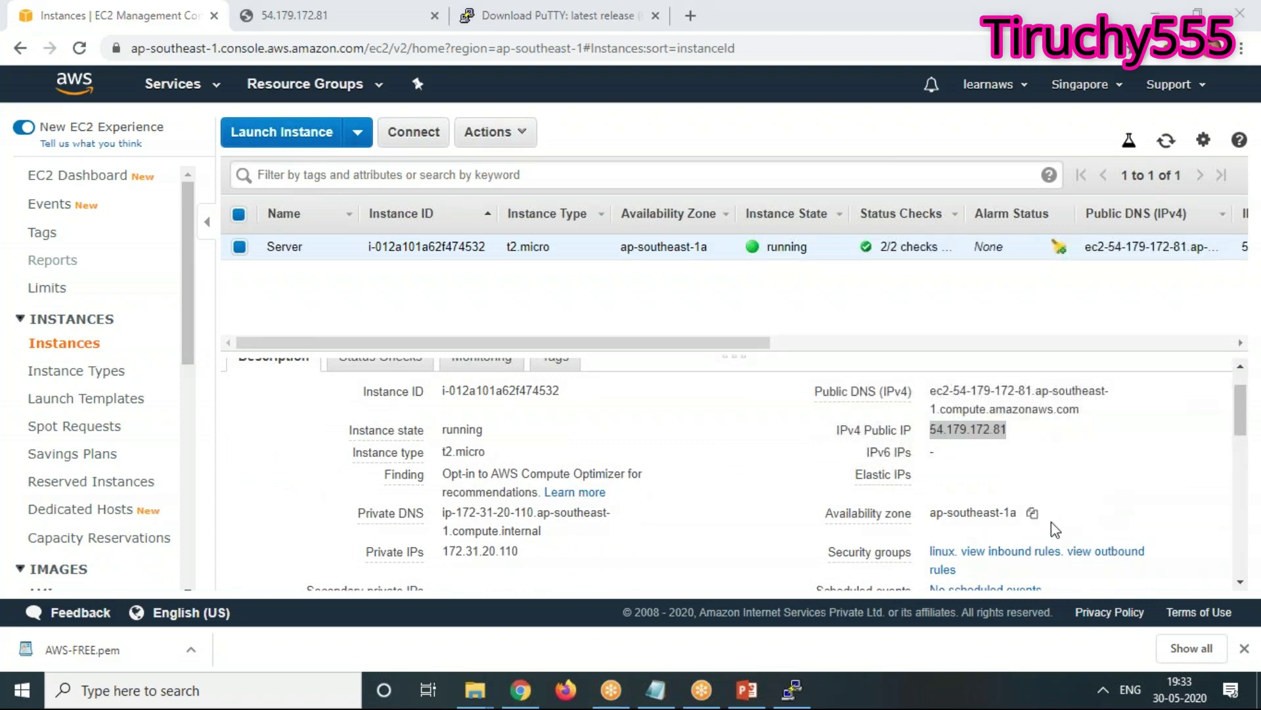
{"action": "scroll", "coordinate": [1089, 507], "scroll_direction": "down", "scroll_amount": 2}
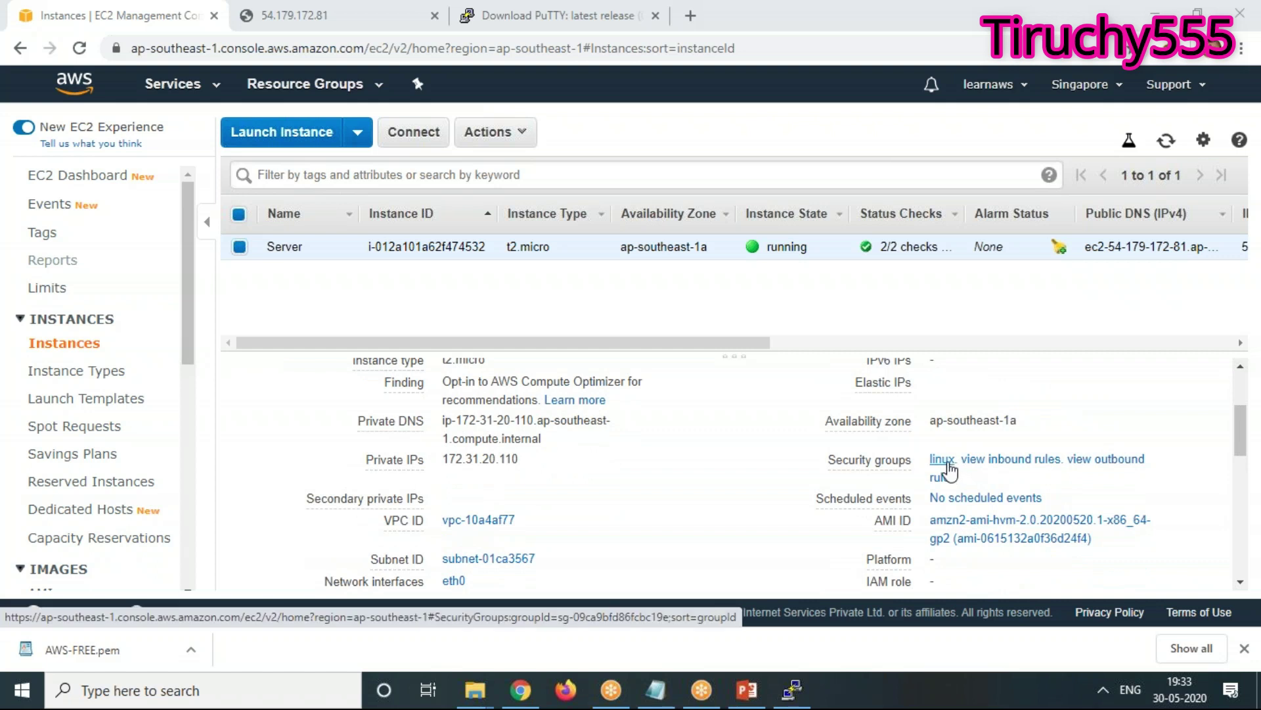
{"action": "left_click", "coordinate": [950, 464]}
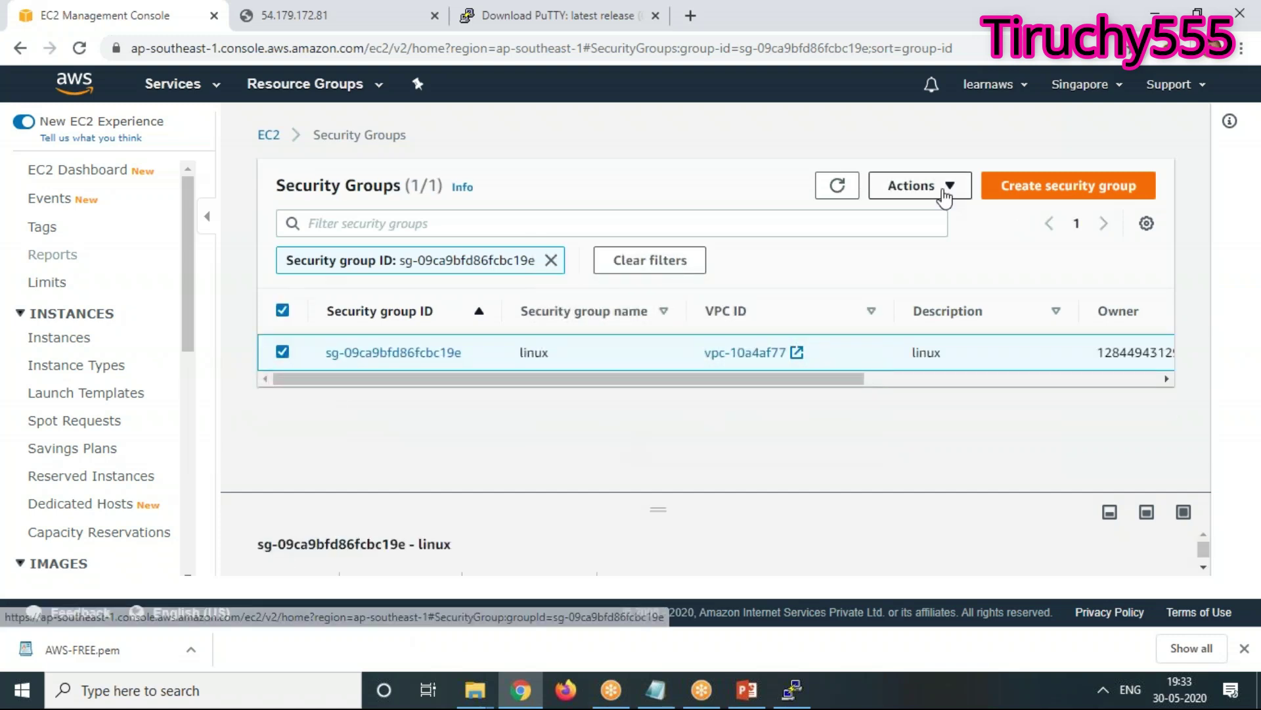
{"action": "left_click", "coordinate": [387, 353]}
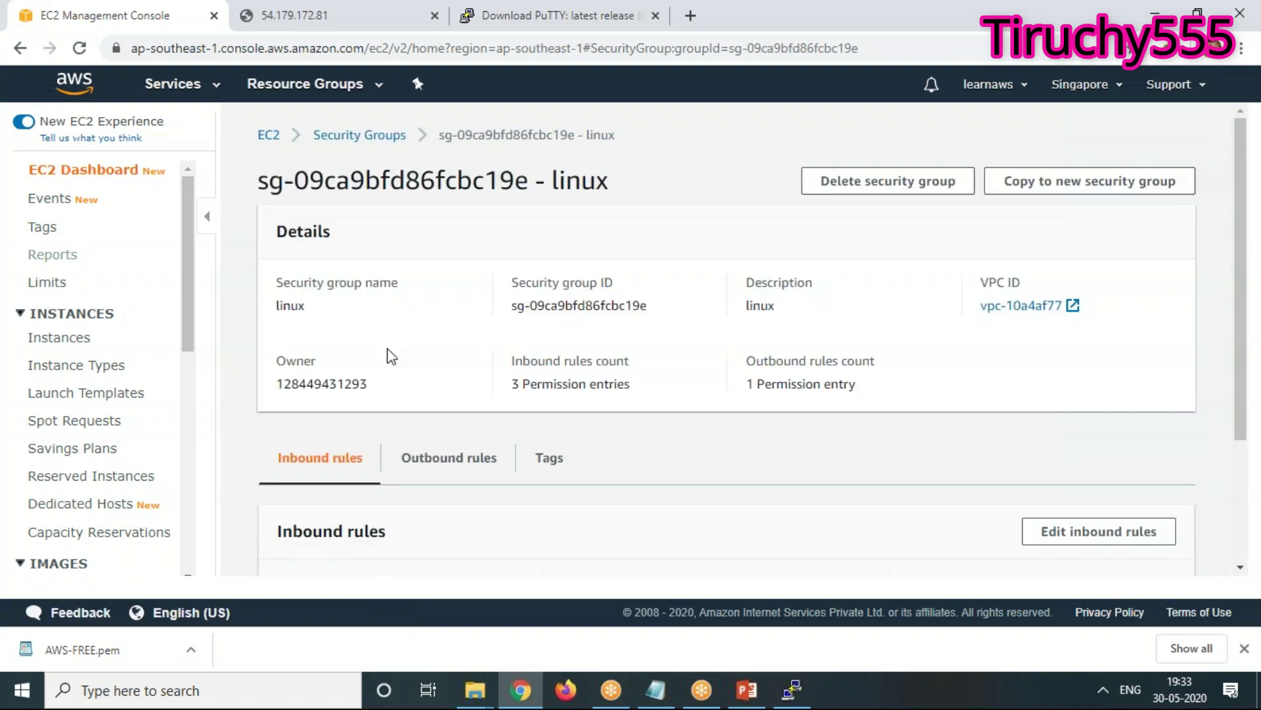
{"action": "scroll", "coordinate": [1075, 499], "scroll_direction": "down", "scroll_amount": 3}
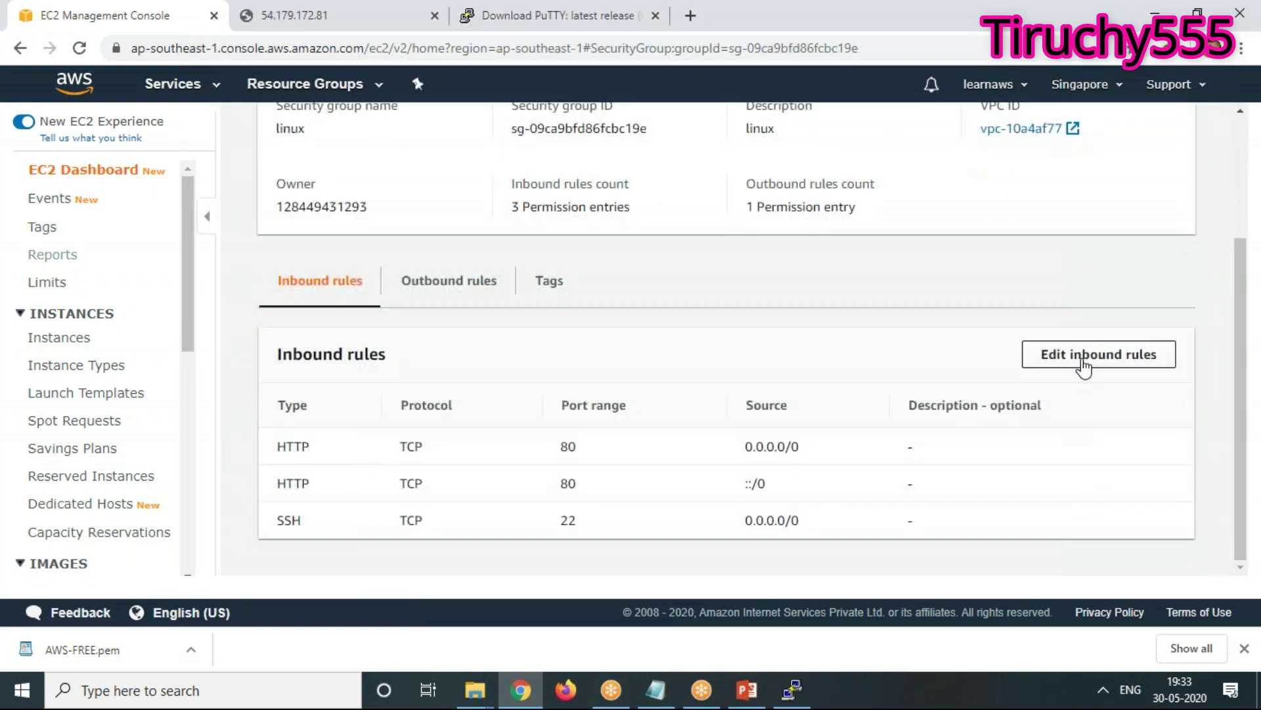
Delete the ::/0 HTTP inbound rule, set the remaining HTTP source to My IP, and save
{"action": "left_click", "coordinate": [1128, 360]}
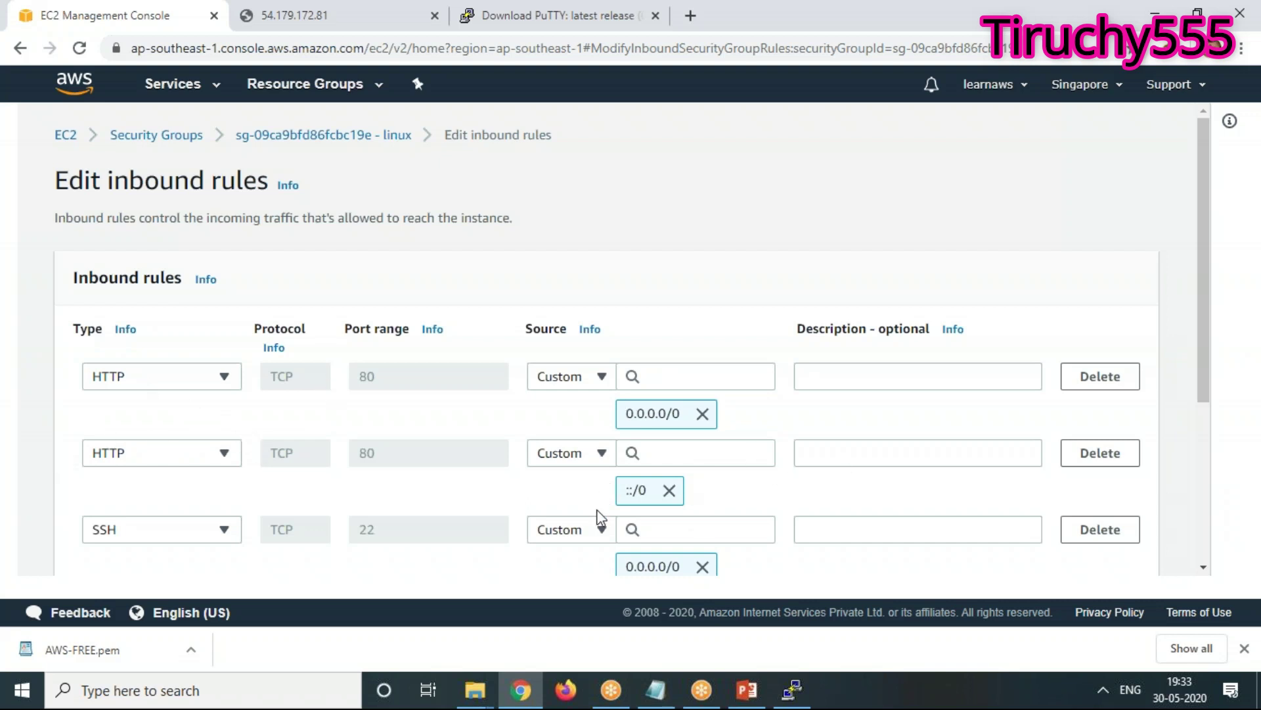
{"action": "scroll", "coordinate": [600, 519], "scroll_direction": "down", "scroll_amount": 1}
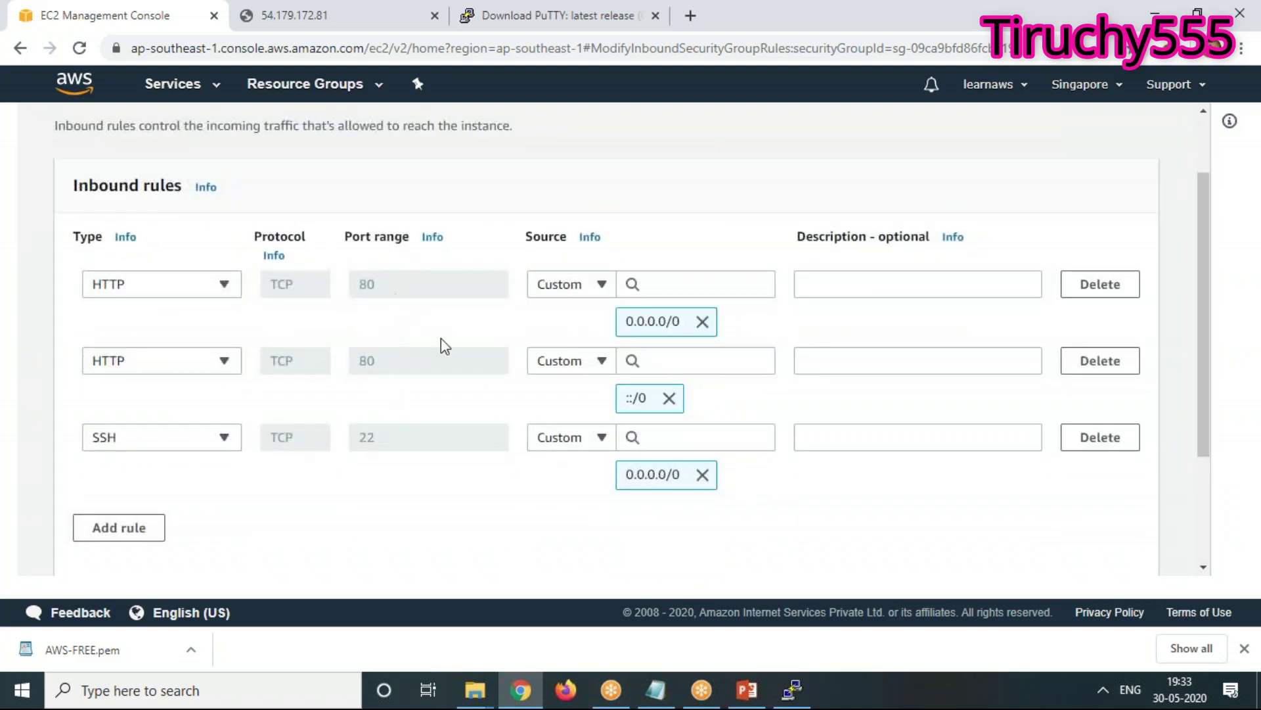
{"action": "left_click", "coordinate": [1104, 368]}
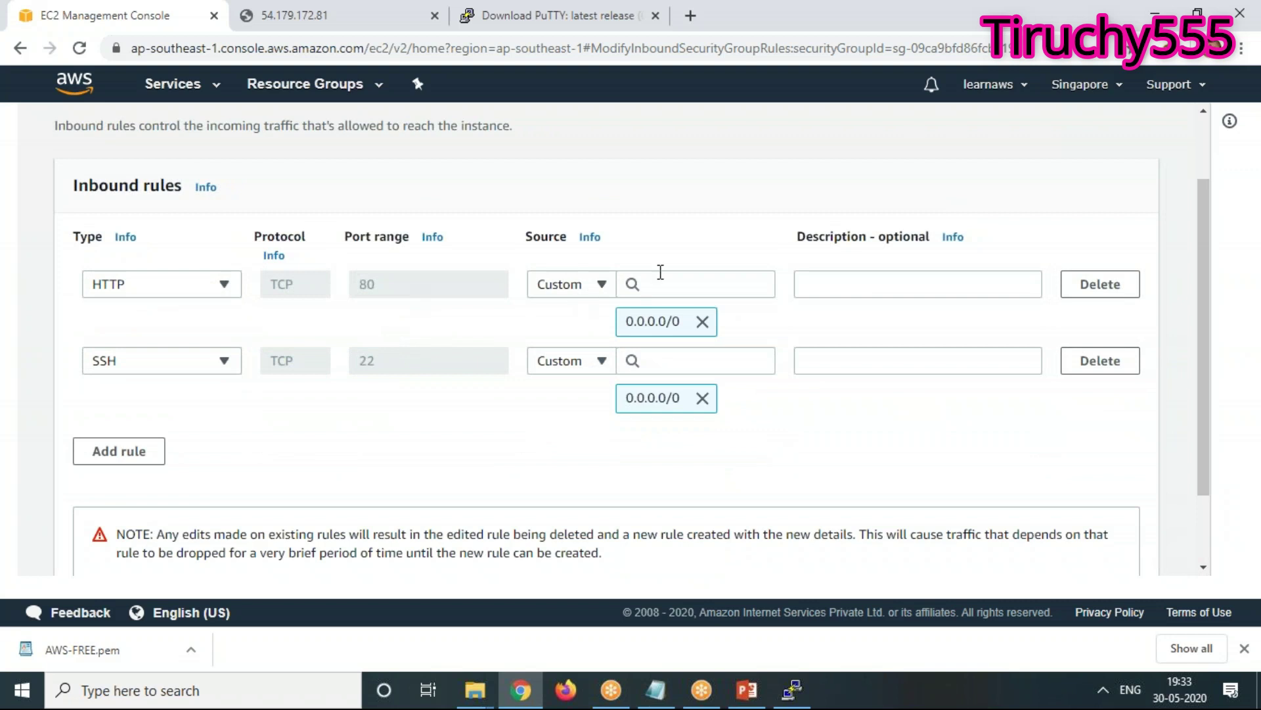
{"action": "left_click", "coordinate": [566, 284]}
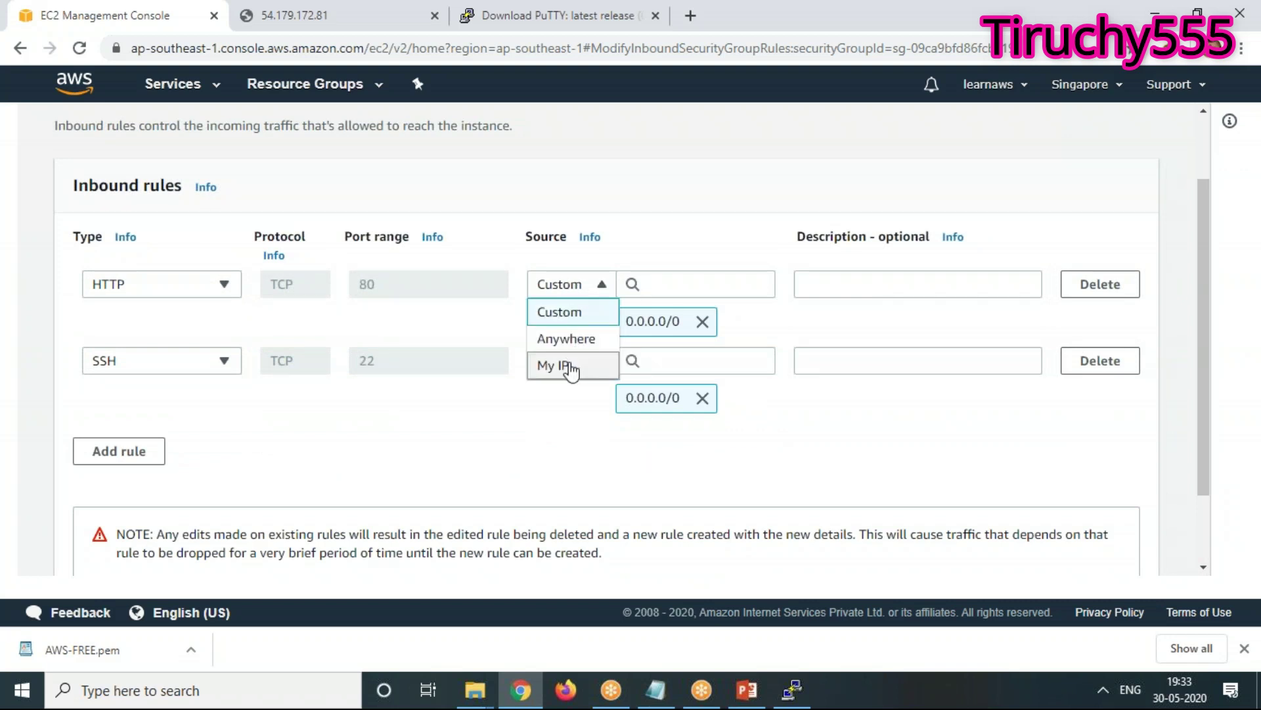
{"action": "left_click", "coordinate": [570, 370]}
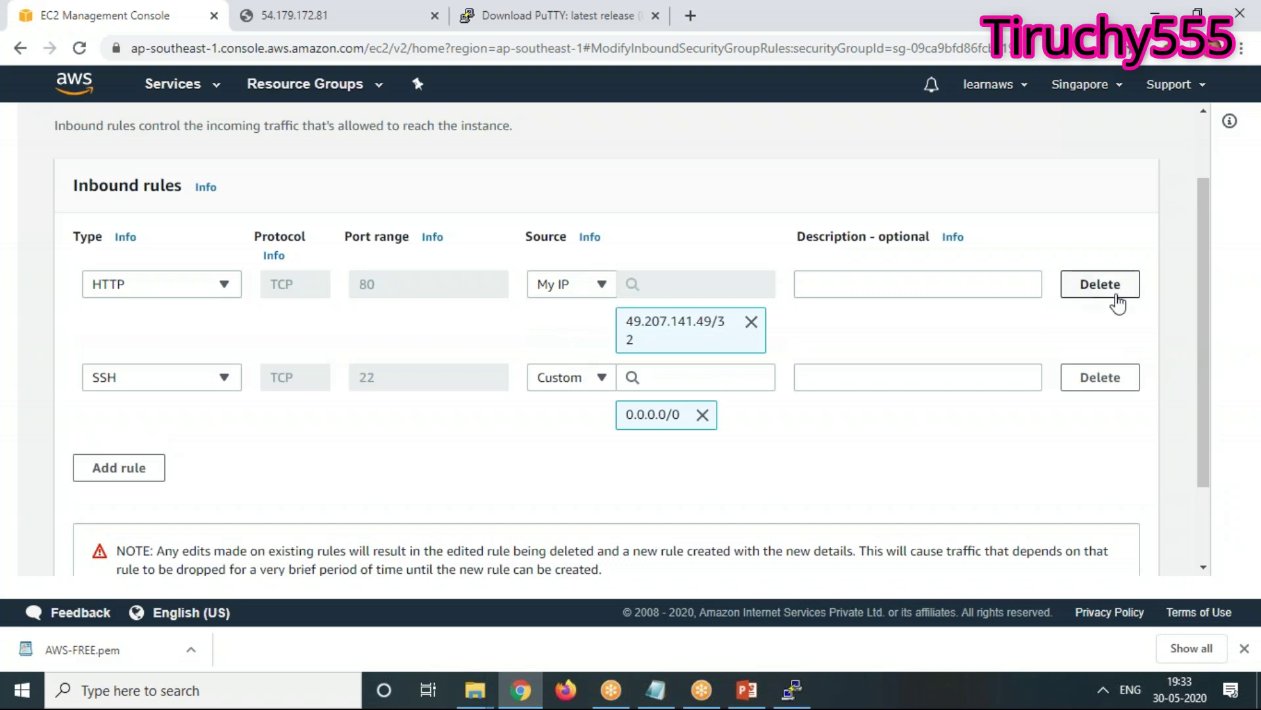
{"action": "scroll", "coordinate": [881, 501], "scroll_direction": "down", "scroll_amount": 3}
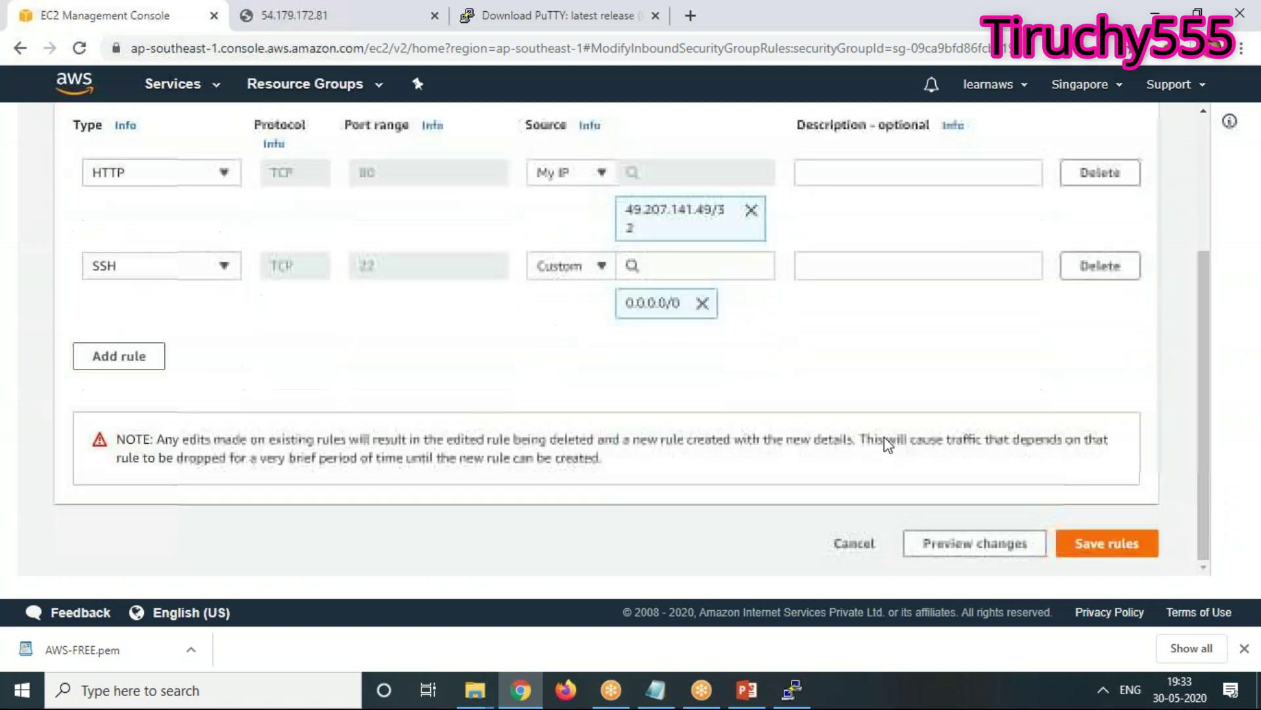
{"action": "left_click", "coordinate": [1113, 550]}
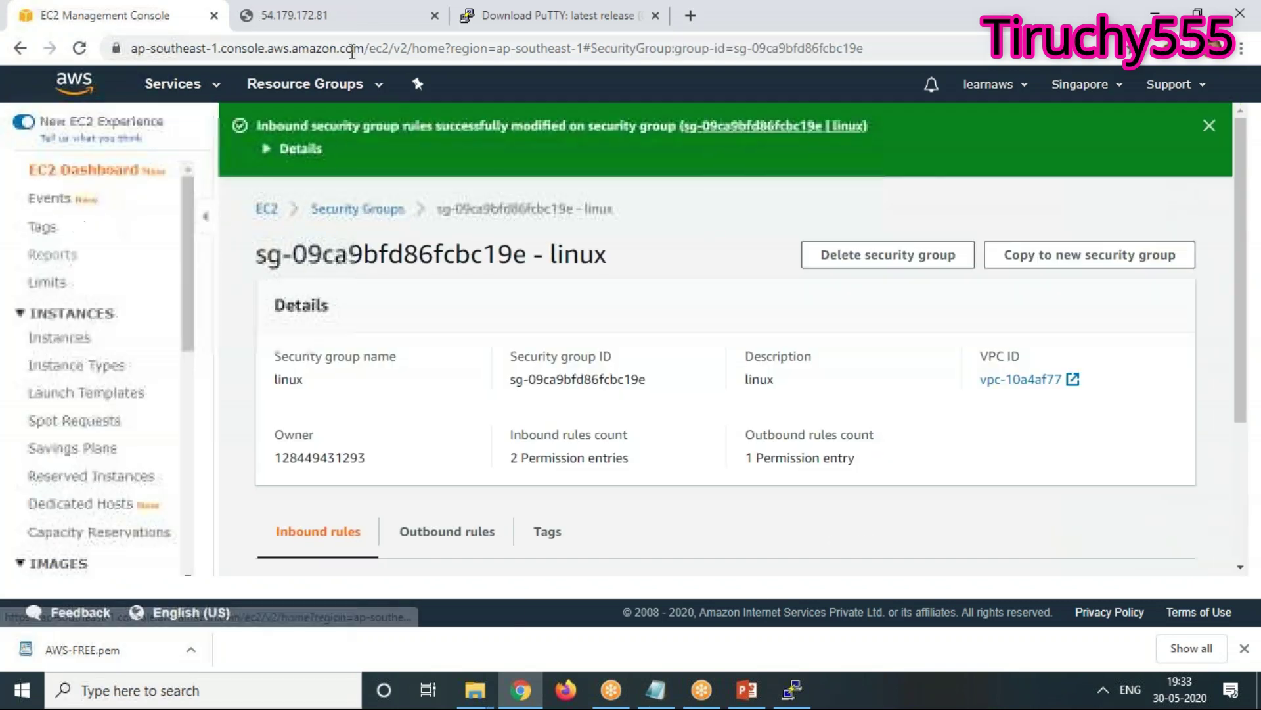
{"action": "left_click", "coordinate": [303, 22]}
Reload the 54.179.172.81 page, close the Download PuTTY tab, and return to the linux security group
{"action": "right_click", "coordinate": [344, 323]}
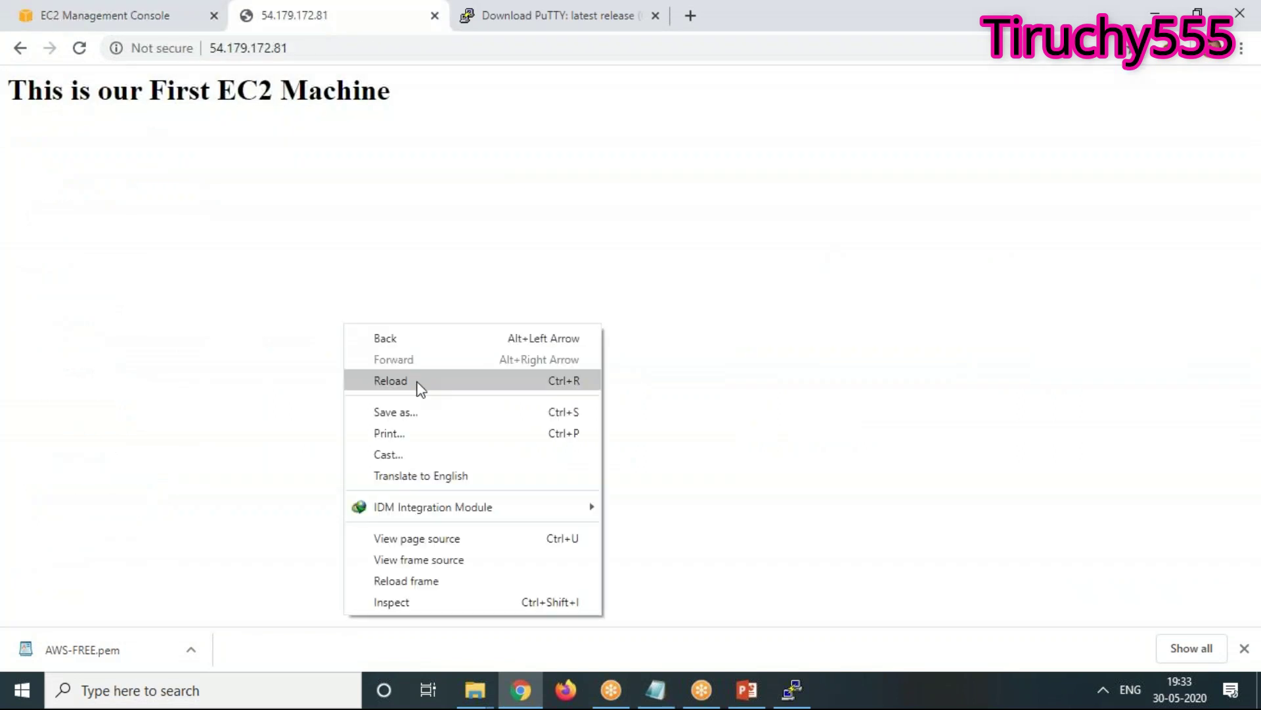
{"action": "left_click", "coordinate": [419, 389]}
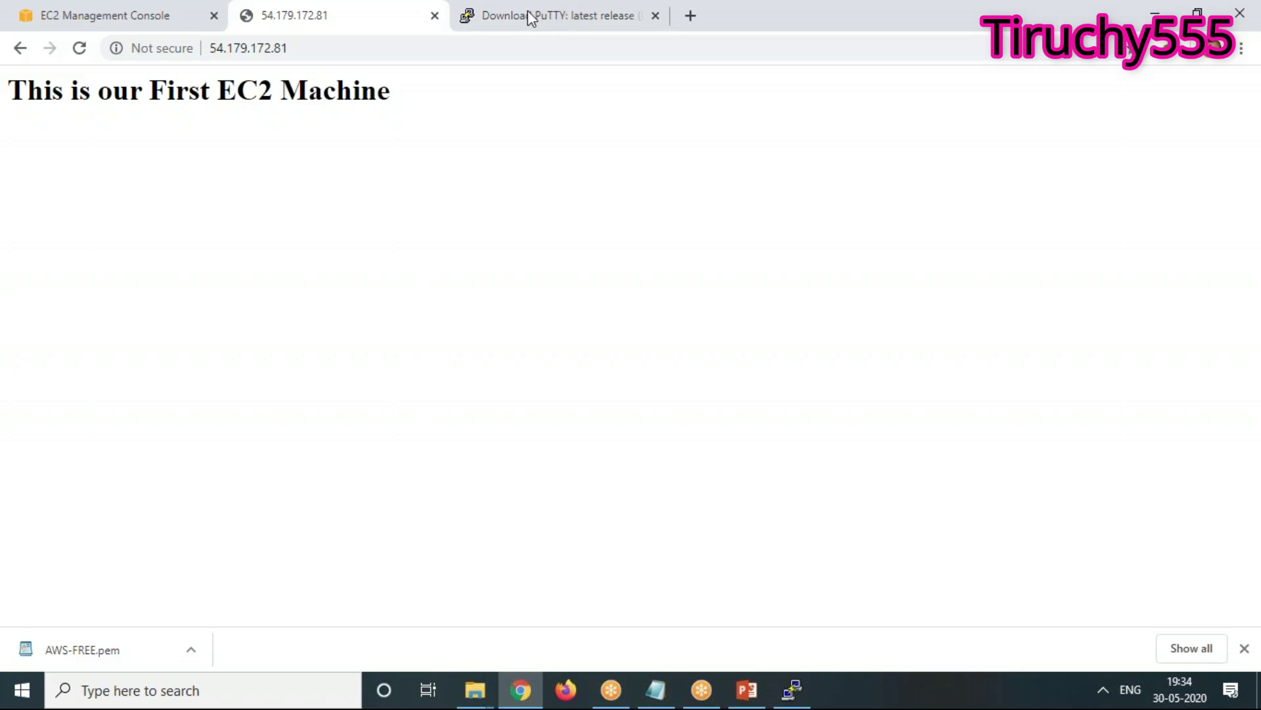
{"action": "left_click", "coordinate": [505, 25]}
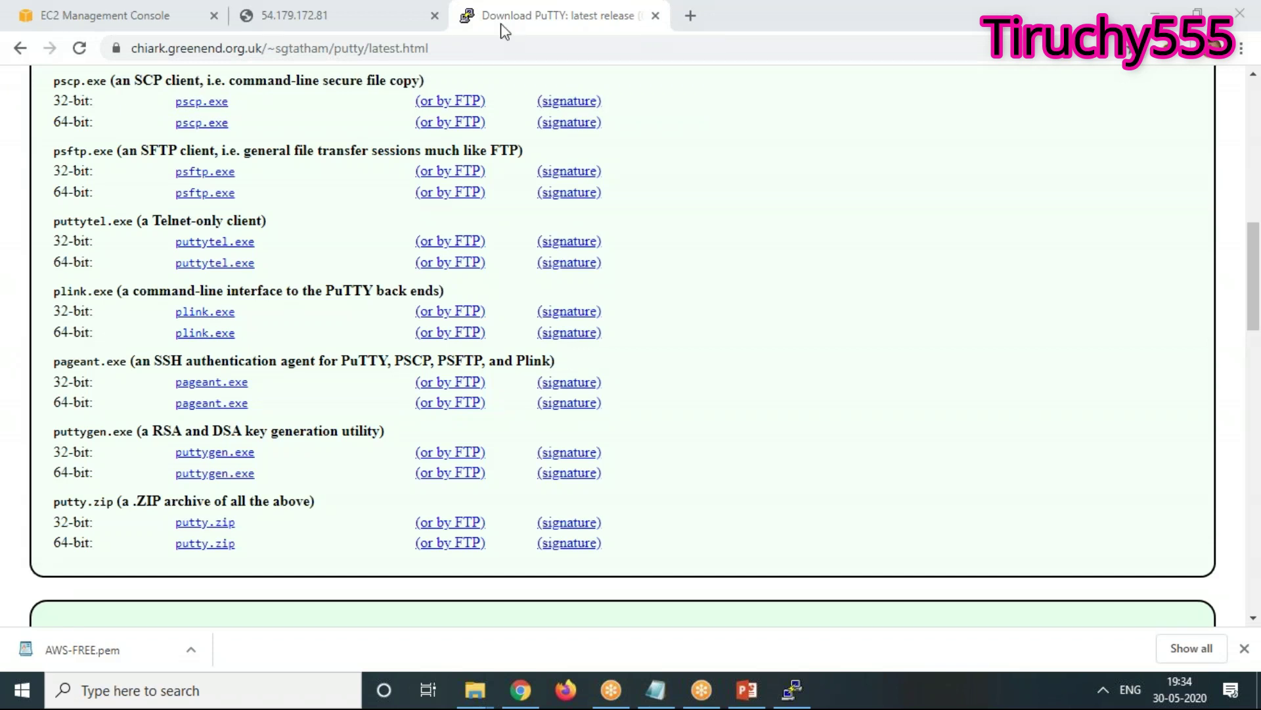
{"action": "left_click", "coordinate": [655, 15]}
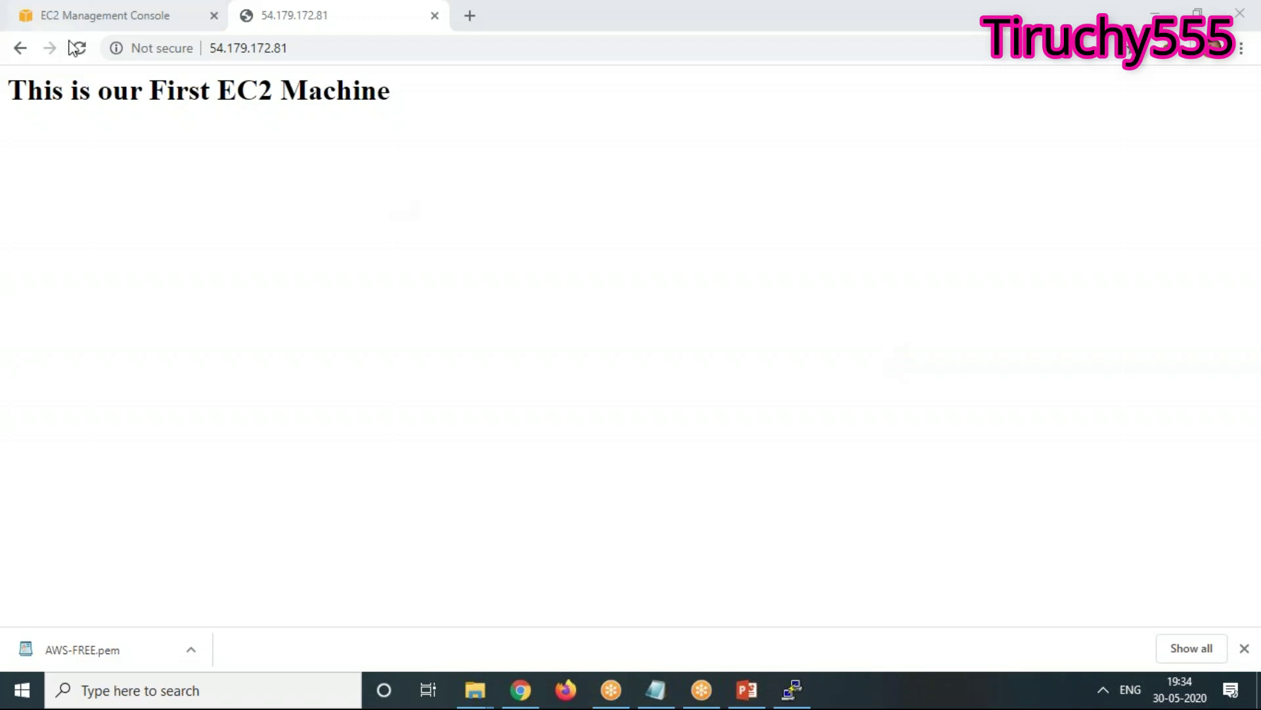
{"action": "left_click", "coordinate": [122, 16]}
{"action": "scroll", "coordinate": [695, 532], "scroll_direction": "down", "scroll_amount": 5}
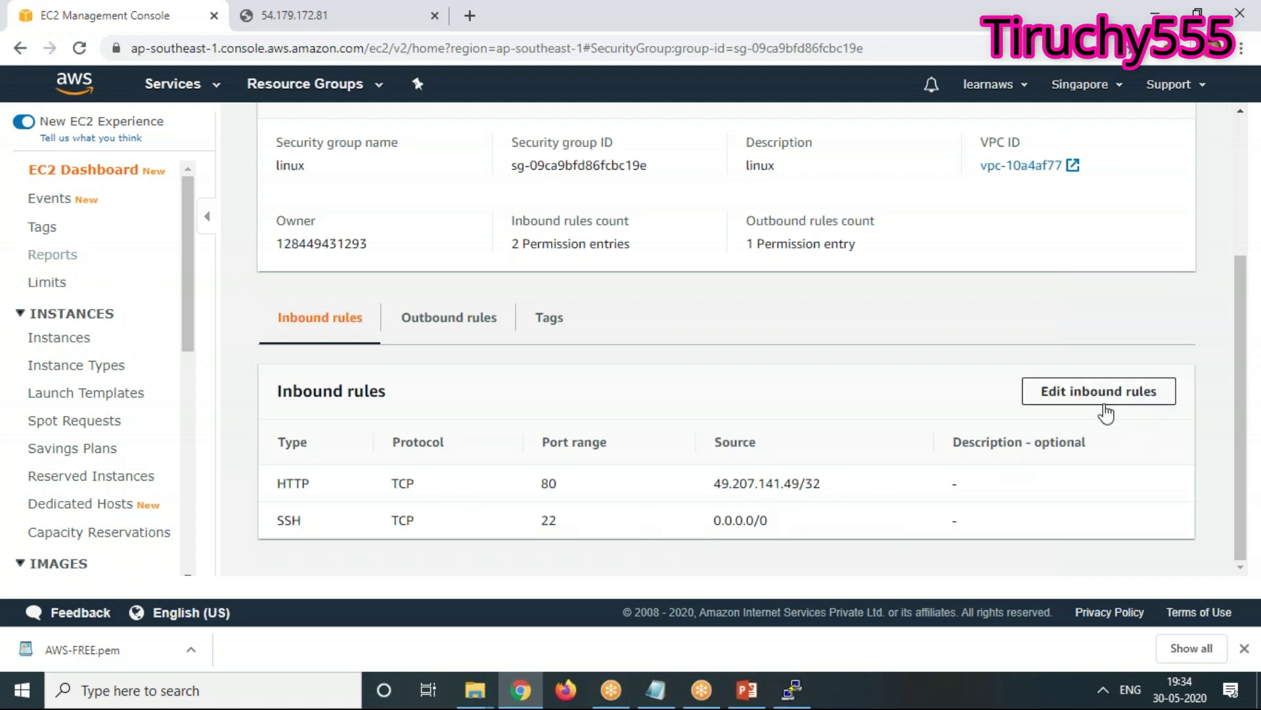
Edit the inbound rules, deleting both the HTTP rule and the existing SSH rule
{"action": "left_click", "coordinate": [1123, 392]}
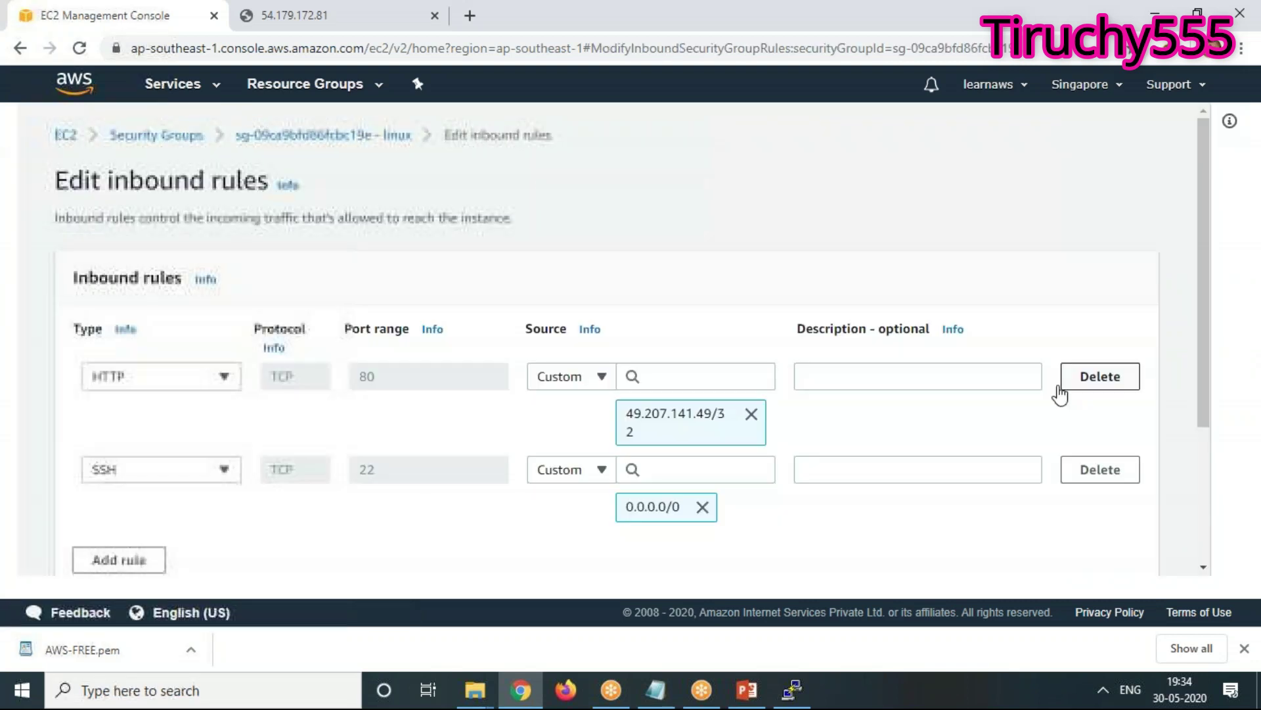
{"action": "left_click", "coordinate": [751, 413]}
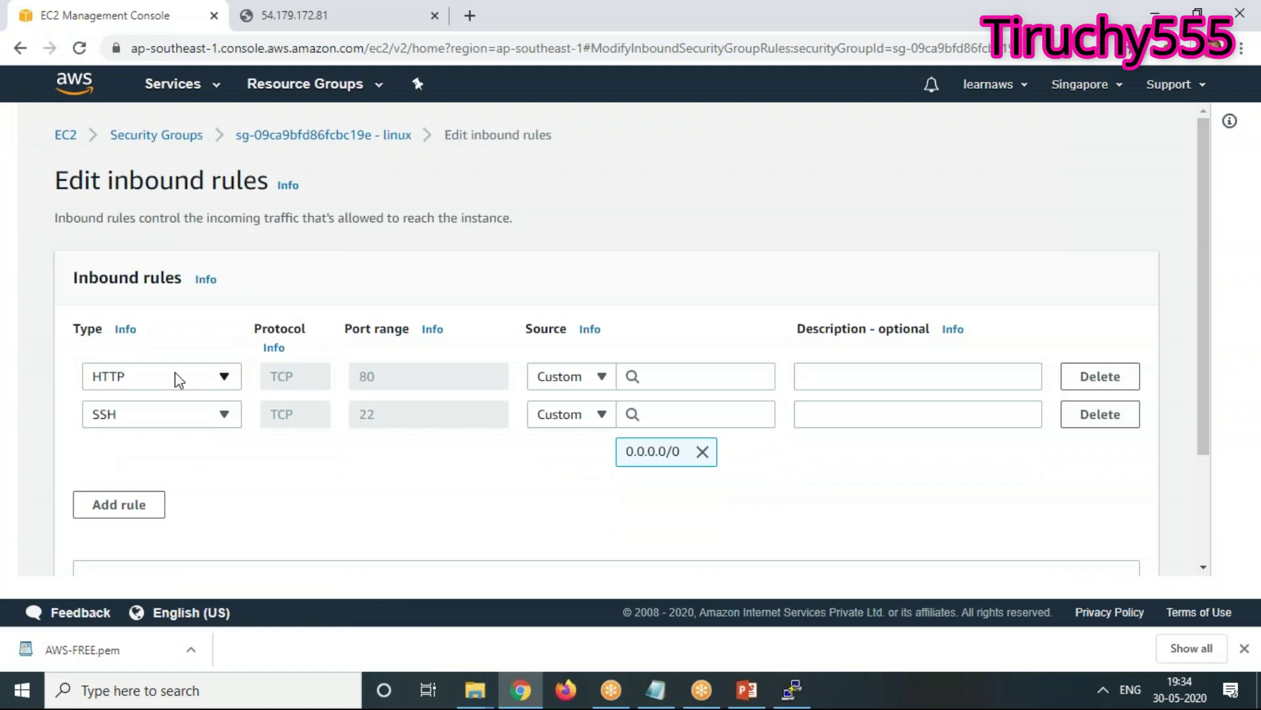
{"action": "left_click", "coordinate": [1101, 381]}
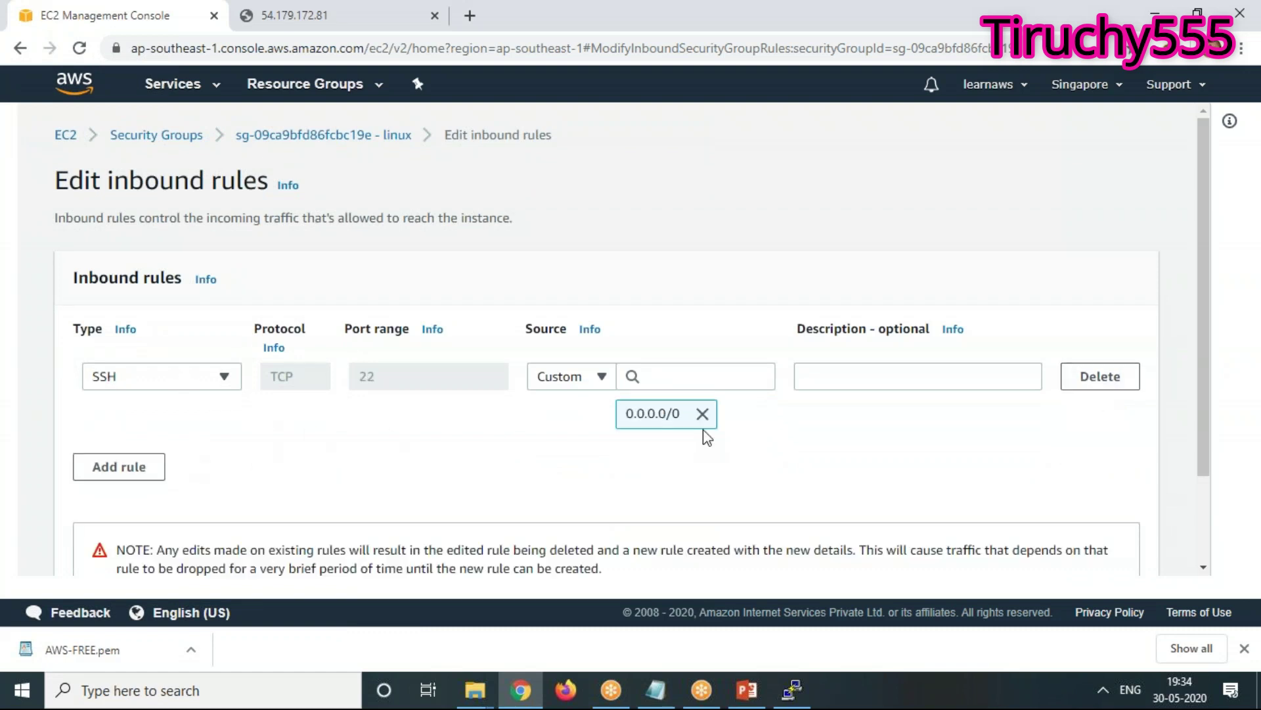
{"action": "left_click", "coordinate": [1102, 380]}
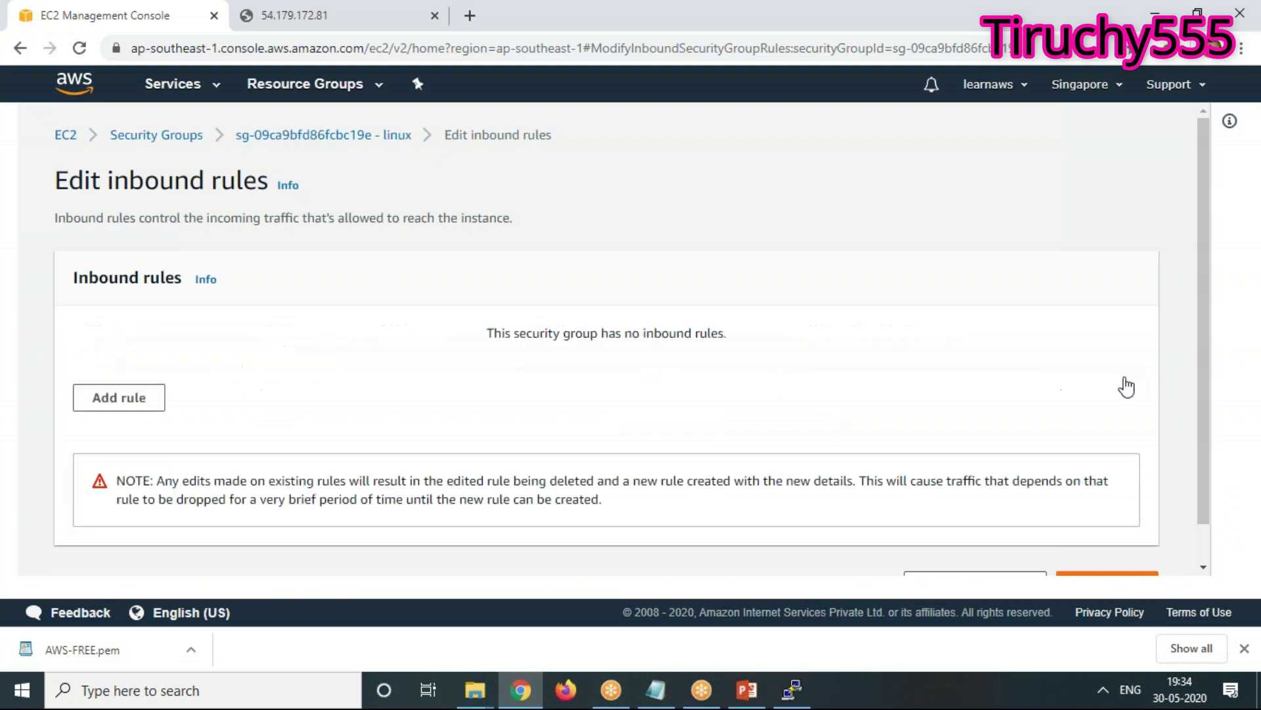
Add a new SSH rule on port 22 sourced from 0.0.0.0/0 only, removing ::/0
{"action": "left_click", "coordinate": [119, 397]}
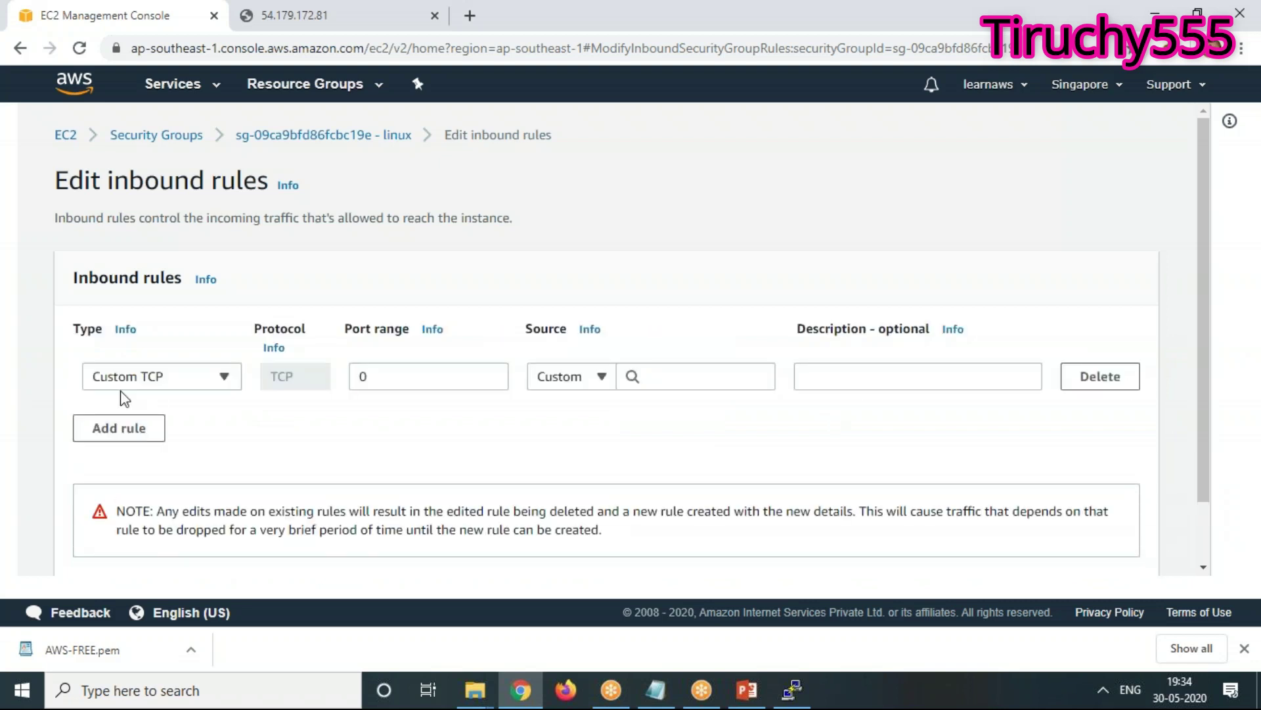
{"action": "left_click", "coordinate": [178, 378]}
{"action": "scroll", "coordinate": [186, 302], "scroll_direction": "down", "scroll_amount": 3}
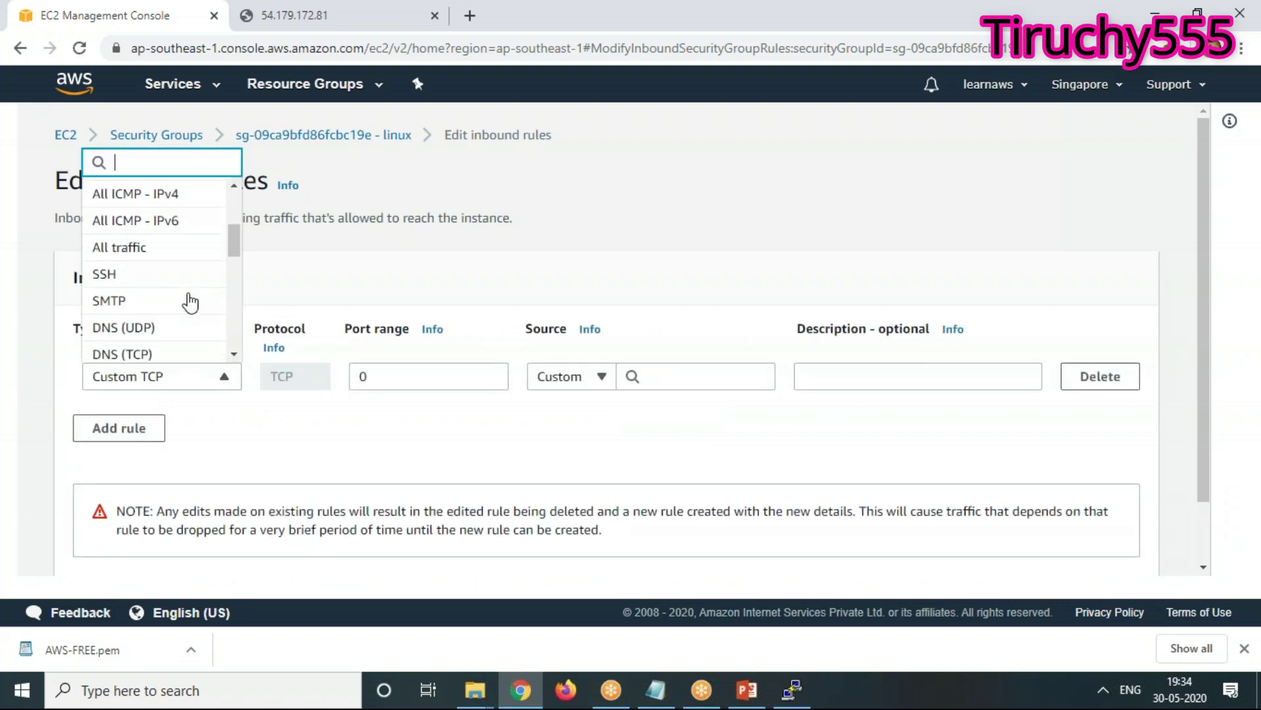
{"action": "left_click", "coordinate": [155, 282]}
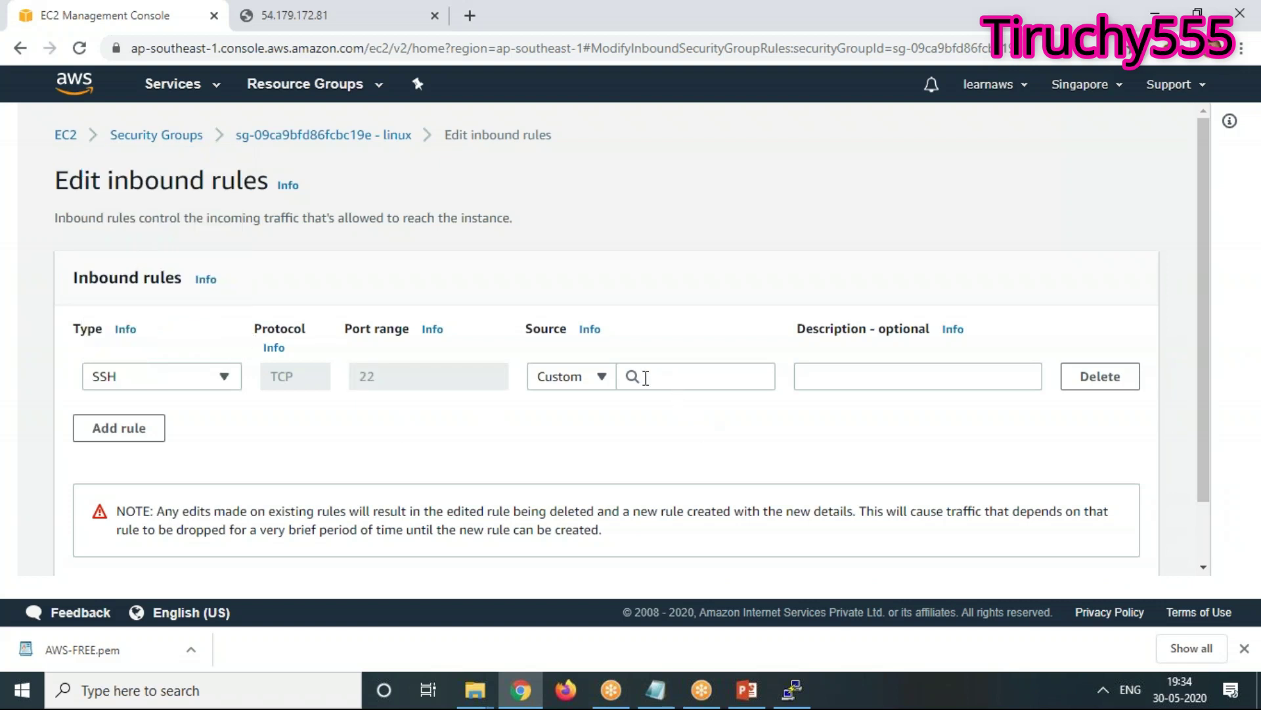
{"action": "left_click", "coordinate": [593, 379]}
{"action": "left_click", "coordinate": [569, 433]}
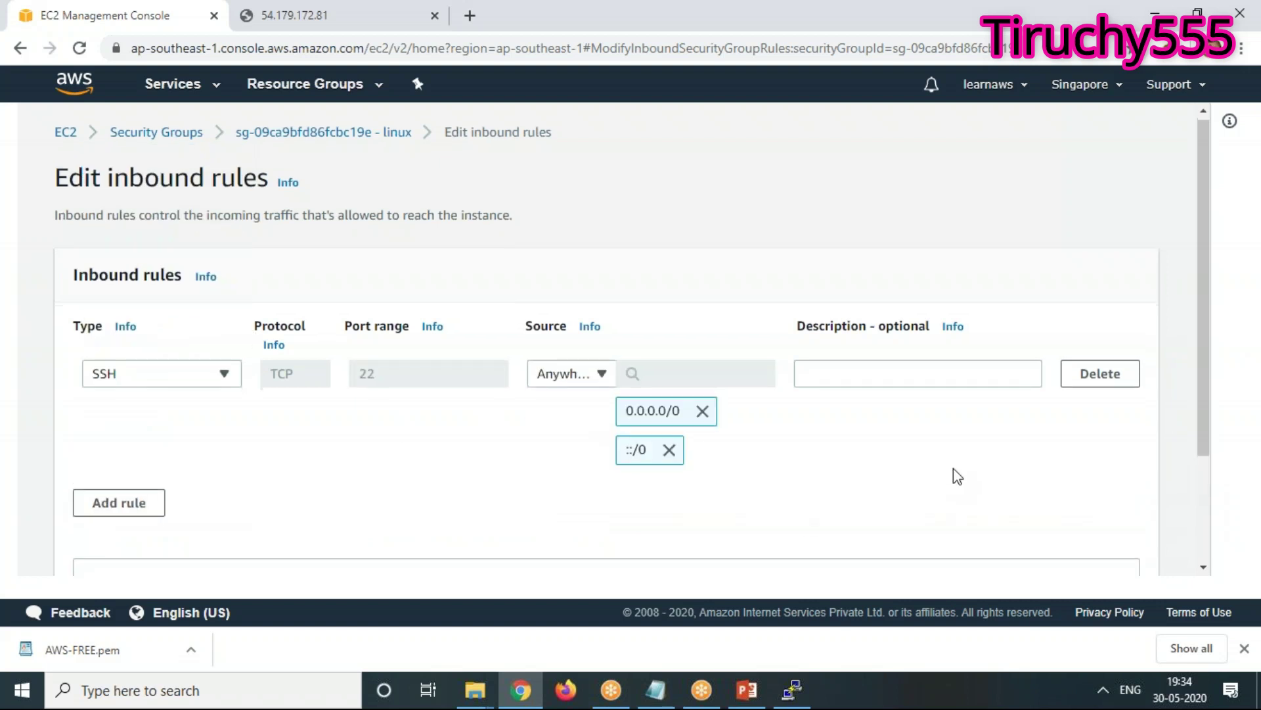
{"action": "scroll", "coordinate": [957, 473], "scroll_direction": "down", "scroll_amount": 3}
{"action": "left_click", "coordinate": [669, 303]}
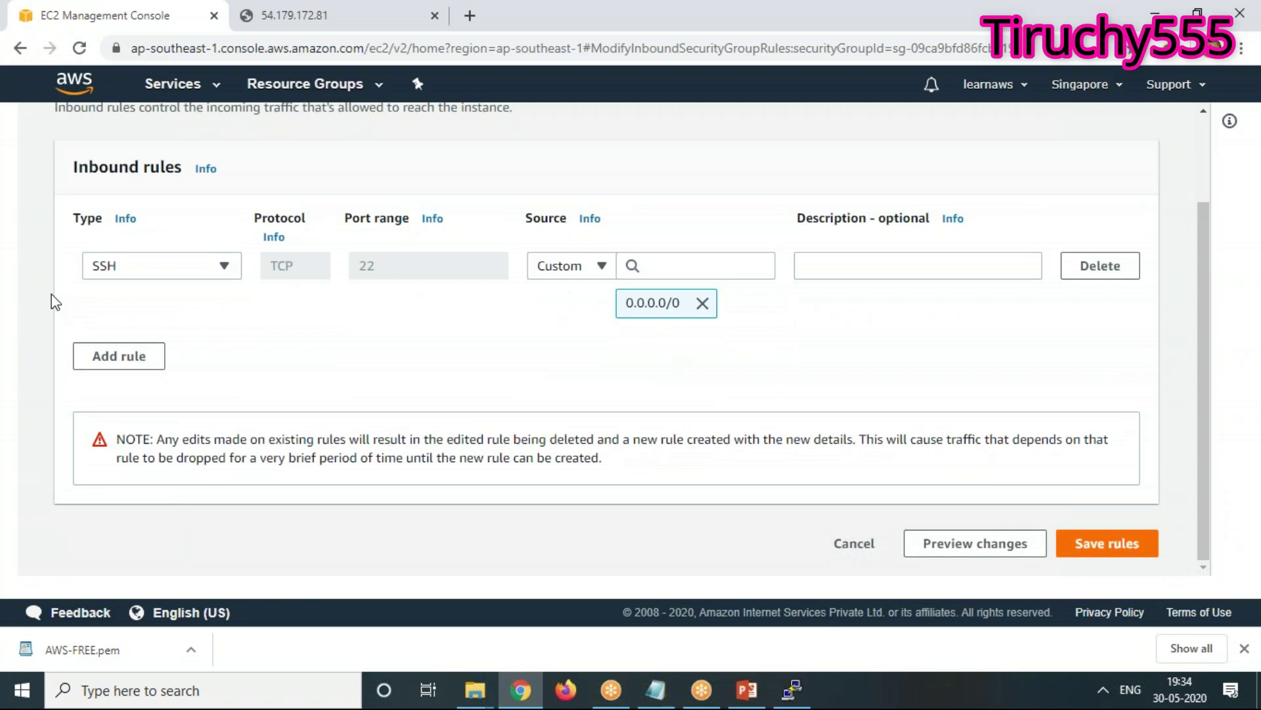
Save the inbound rules and go to the 54.179.172.81 page
{"action": "left_click", "coordinate": [1127, 544]}
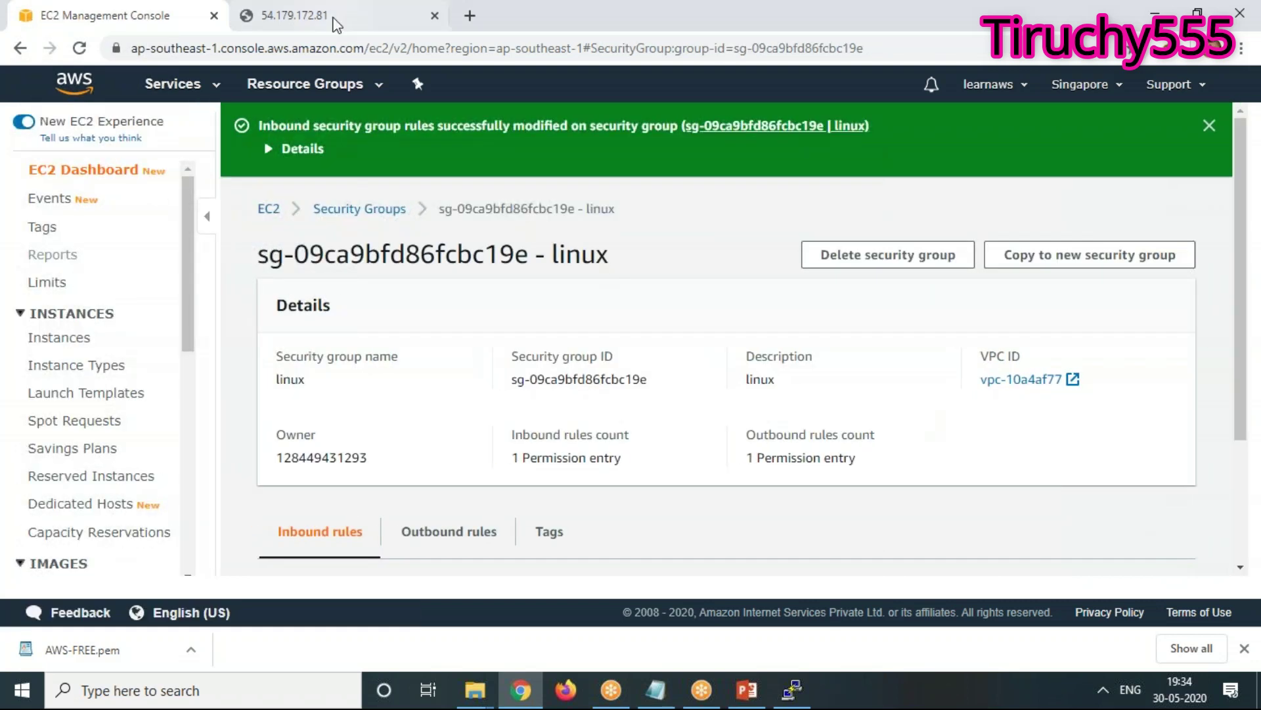
{"action": "left_click", "coordinate": [331, 18]}
{"action": "right_click", "coordinate": [363, 306]}
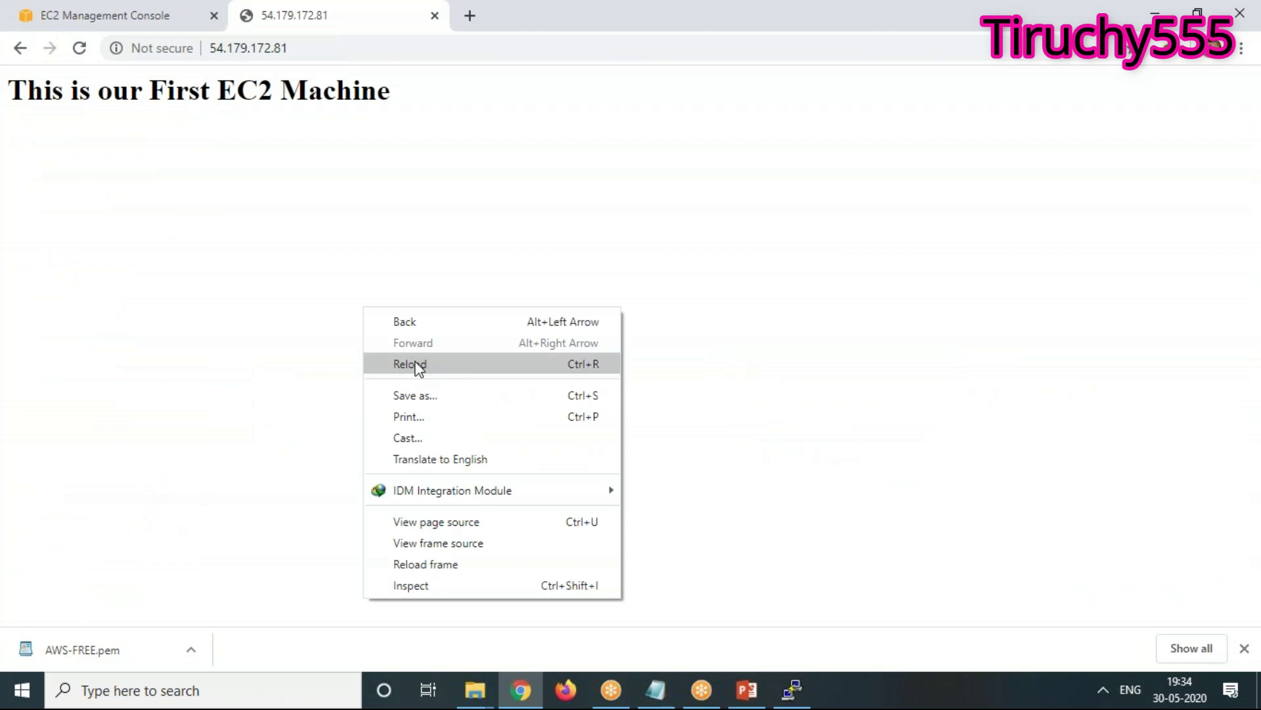
Reload the 54.179.172.81 page, which now times out without the HTTP rule
{"action": "left_click", "coordinate": [416, 365]}
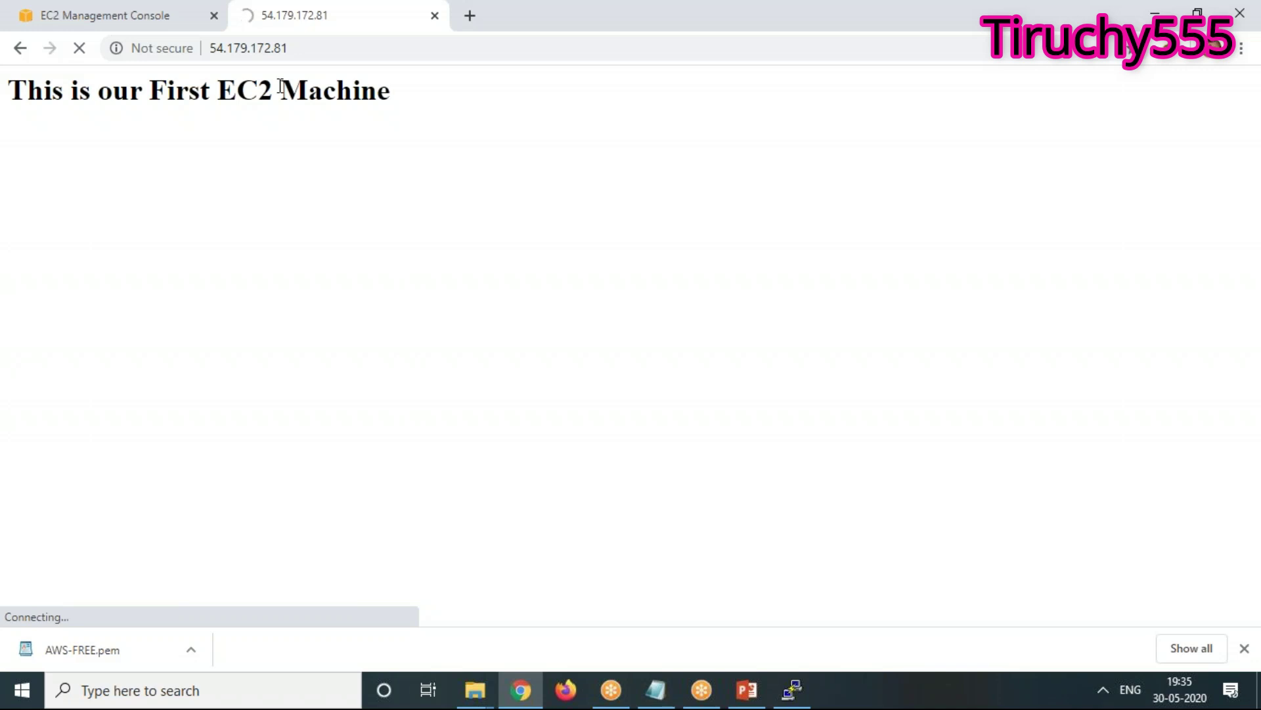
{"action": "left_click", "coordinate": [69, 13]}
{"action": "left_click", "coordinate": [311, 14]}
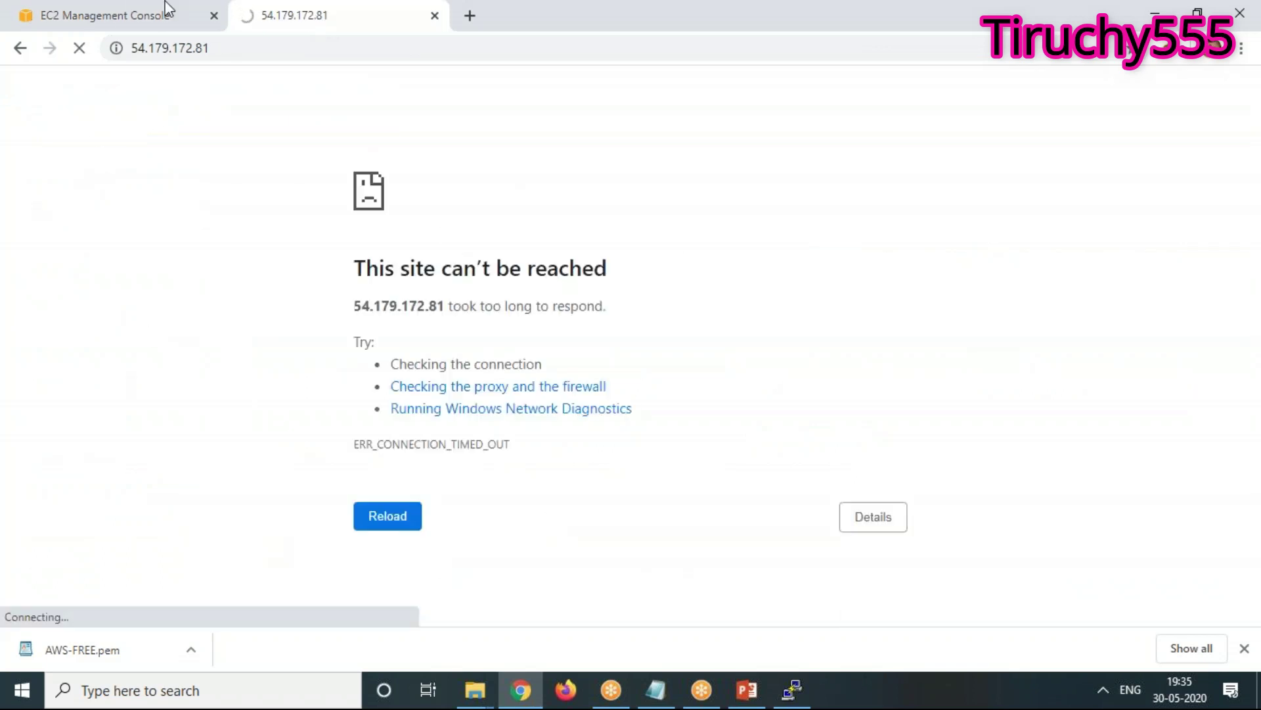
Return to the security group's SSH-only inbound rules and bring PuTTY forward
{"action": "left_click", "coordinate": [146, 18]}
{"action": "scroll", "coordinate": [379, 457], "scroll_direction": "down", "scroll_amount": 3}
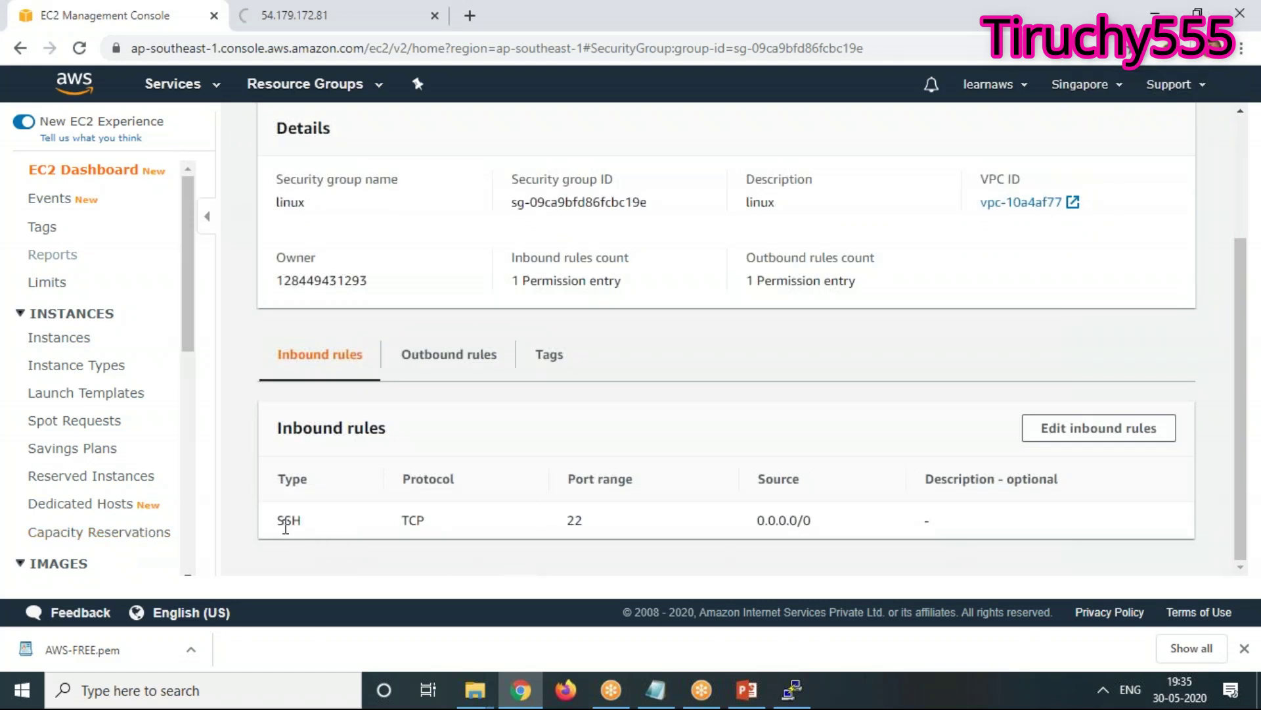
{"action": "left_click", "coordinate": [792, 689]}
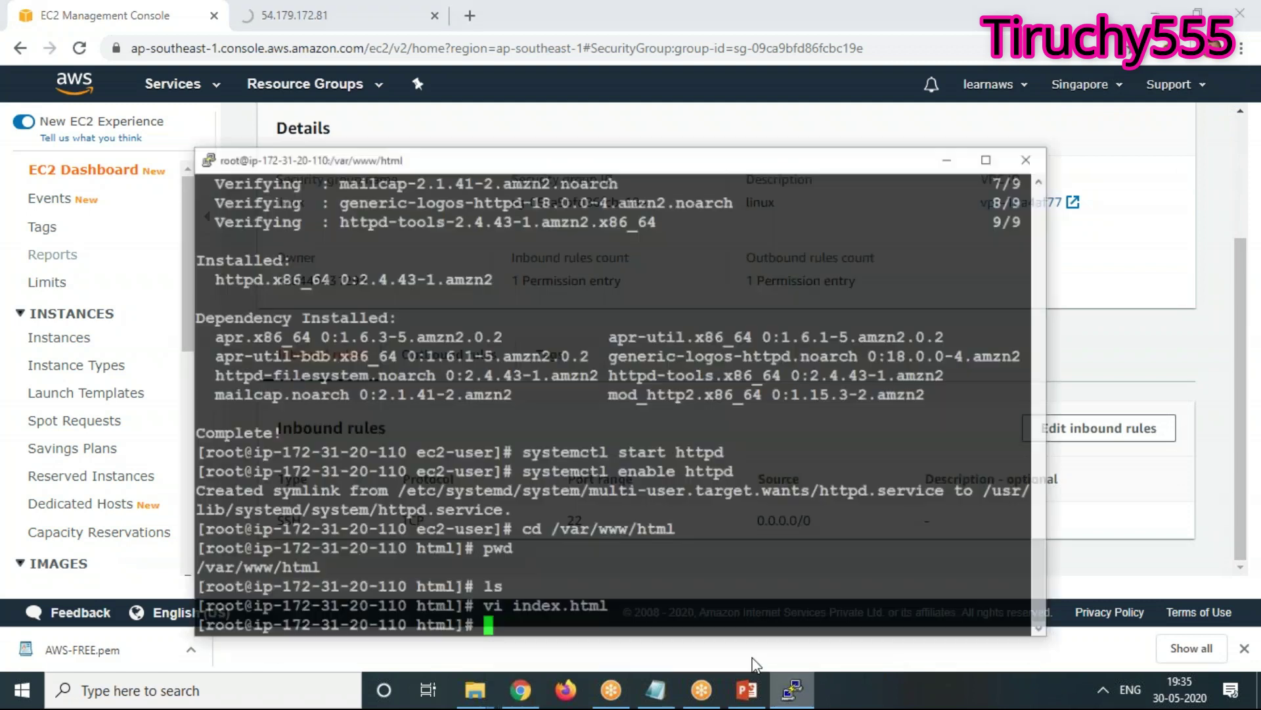
Paste then erase the IP at the PuTTY prompt, and minimize PuTTY
{"action": "right_click", "coordinate": [774, 514]}
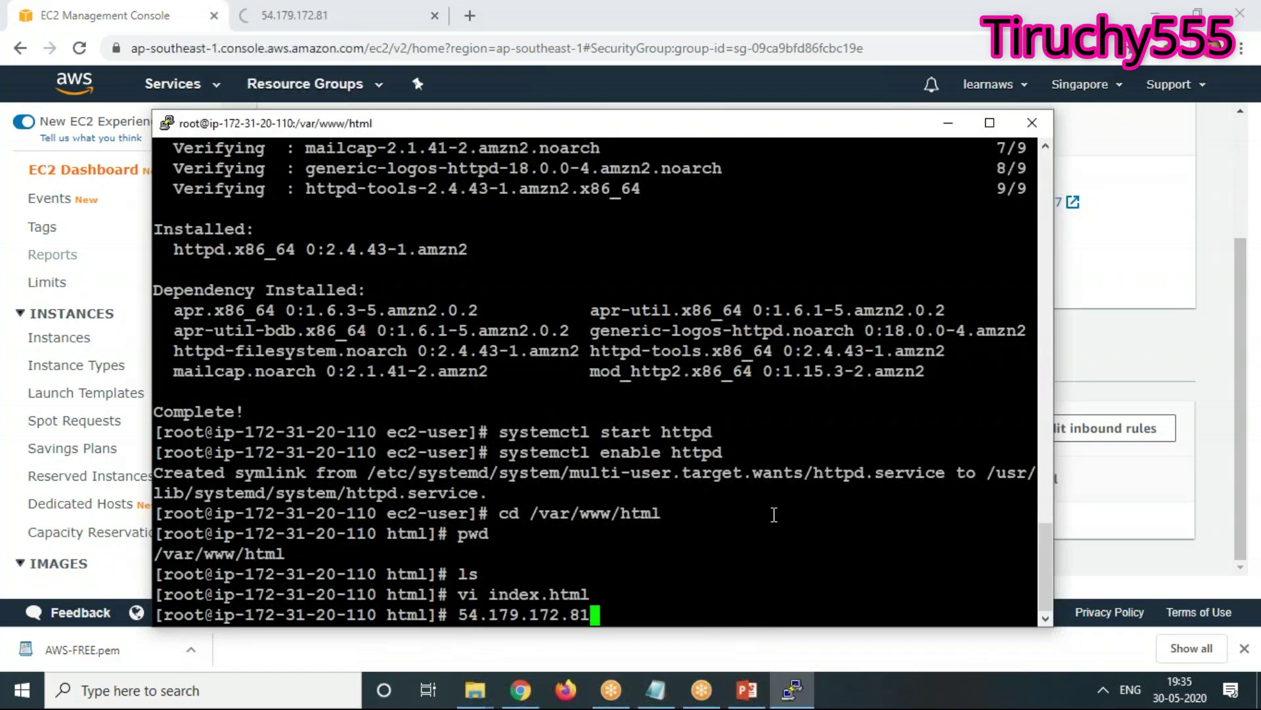
{"action": "key", "text": "BackSpace"}
{"action": "key", "text": "BackSpace"}
{"action": "key", "text": "BackSpace"}
{"action": "key", "text": "BackSpace"}
{"action": "key", "text": "BackSpace"}
{"action": "key", "text": "BackSpace"}
{"action": "key", "text": "BackSpace"}
{"action": "key", "text": "BackSpace"}
{"action": "key", "text": "BackSpace"}
{"action": "key", "text": "BackSpace"}
{"action": "key", "text": "BackSpace"}
{"action": "key", "text": "BackSpace"}
{"action": "key", "text": "BackSpace"}
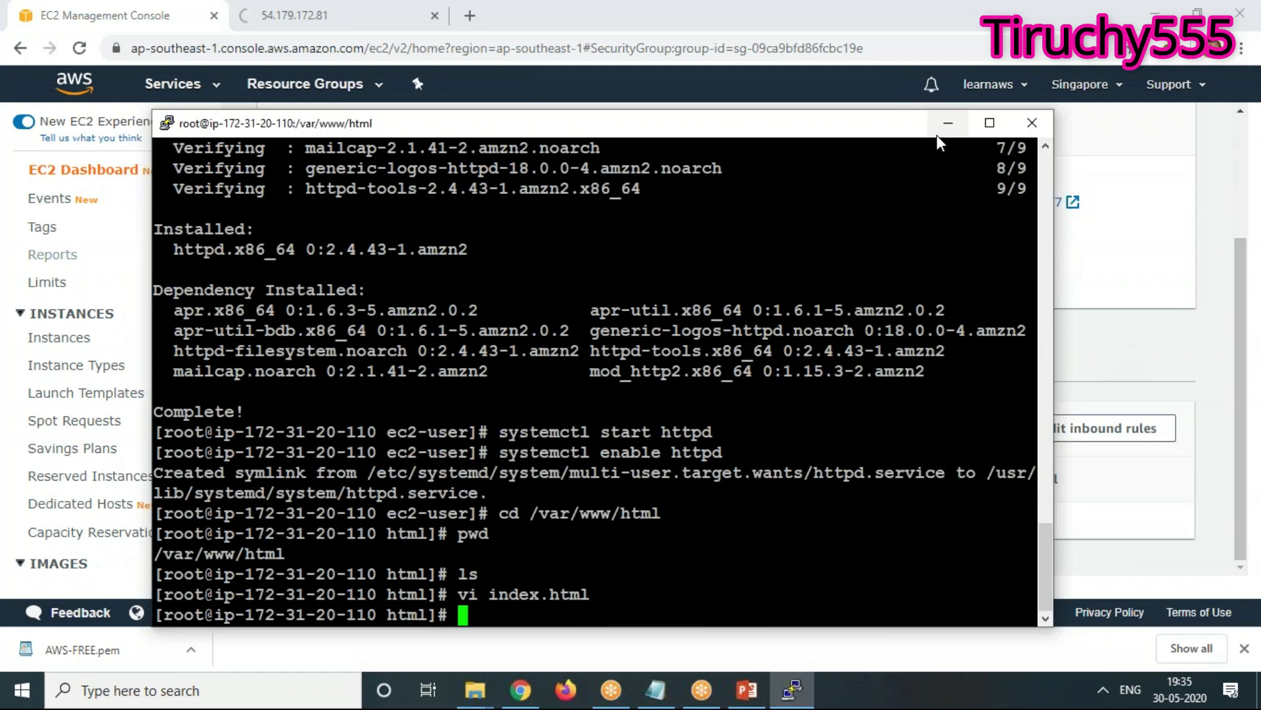
{"action": "left_click", "coordinate": [947, 124]}
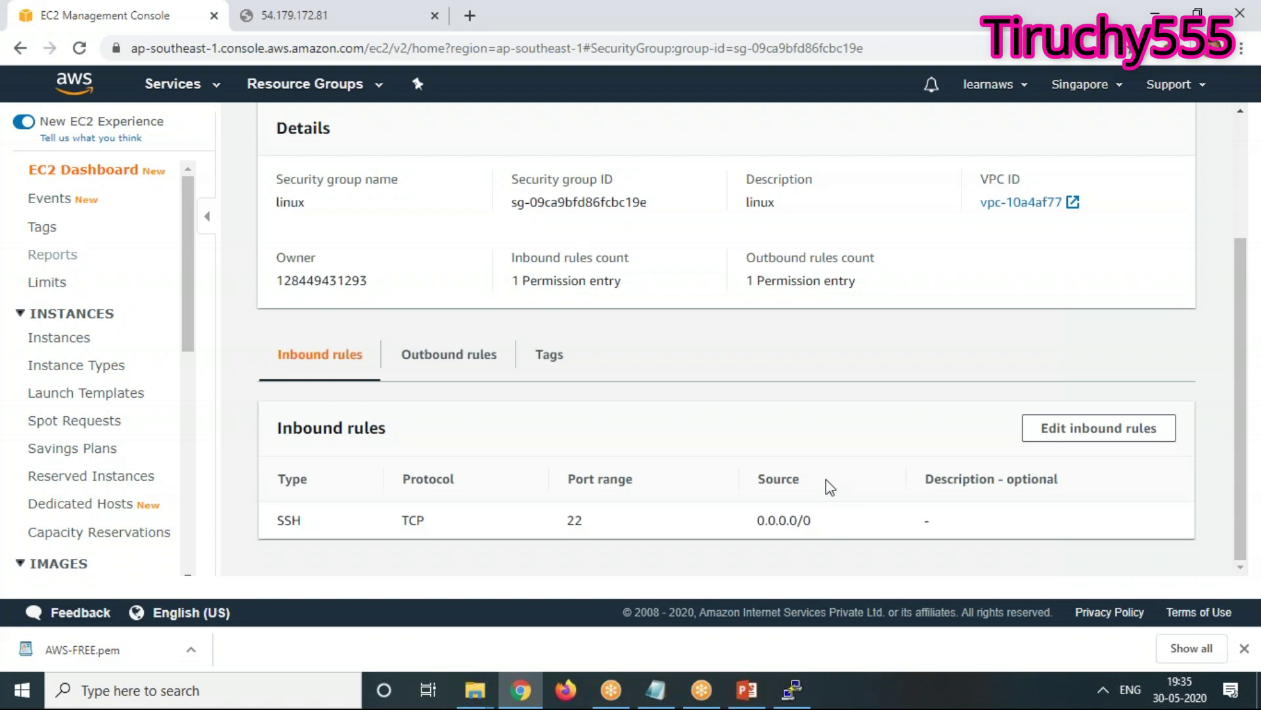
Add an HTTP port 80 rule from Anywhere (0.0.0.0/0, ::/0) beside SSH and save
{"action": "left_click", "coordinate": [1125, 433]}
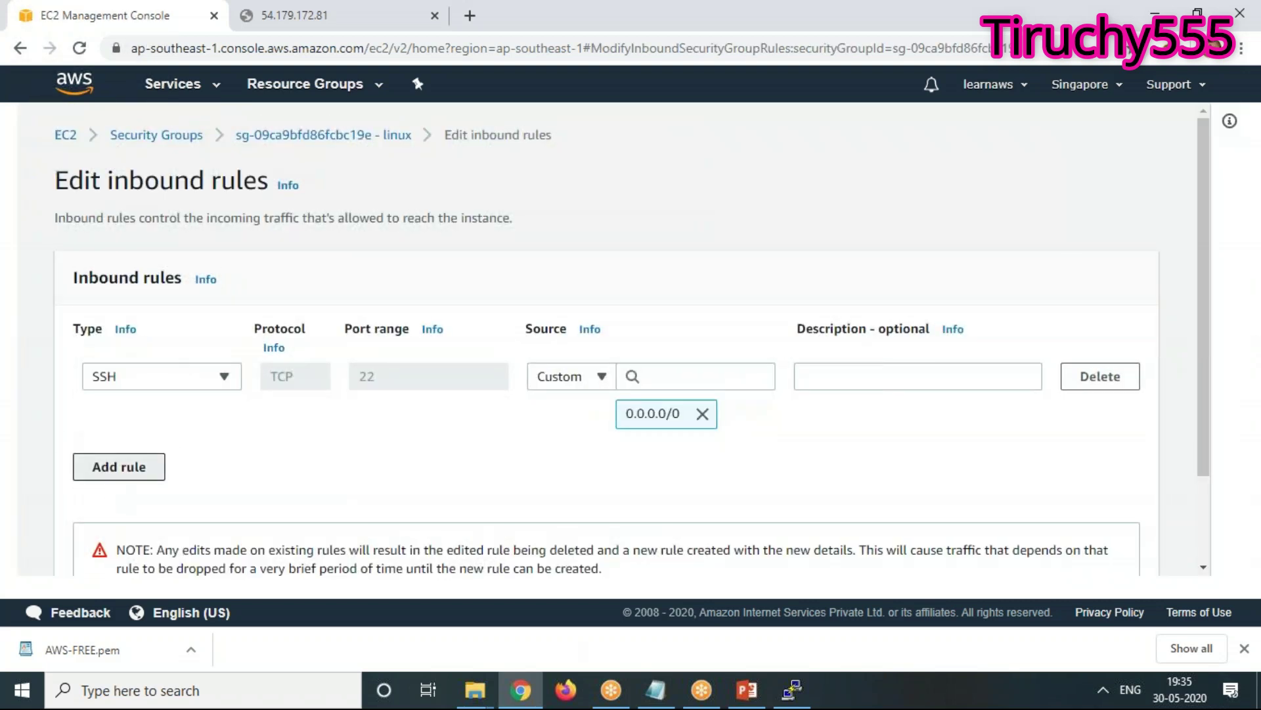
{"action": "left_click", "coordinate": [107, 466]}
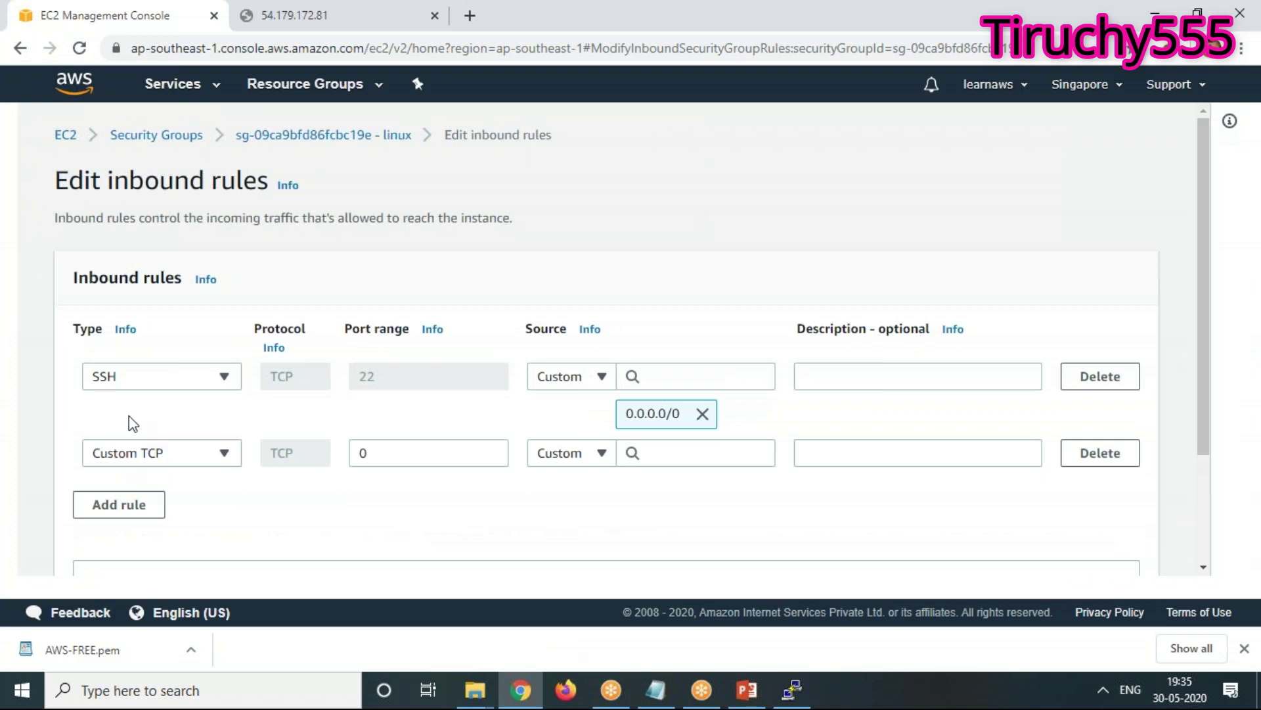
{"action": "left_click", "coordinate": [138, 460]}
{"action": "scroll", "coordinate": [153, 376], "scroll_direction": "down", "scroll_amount": 2}
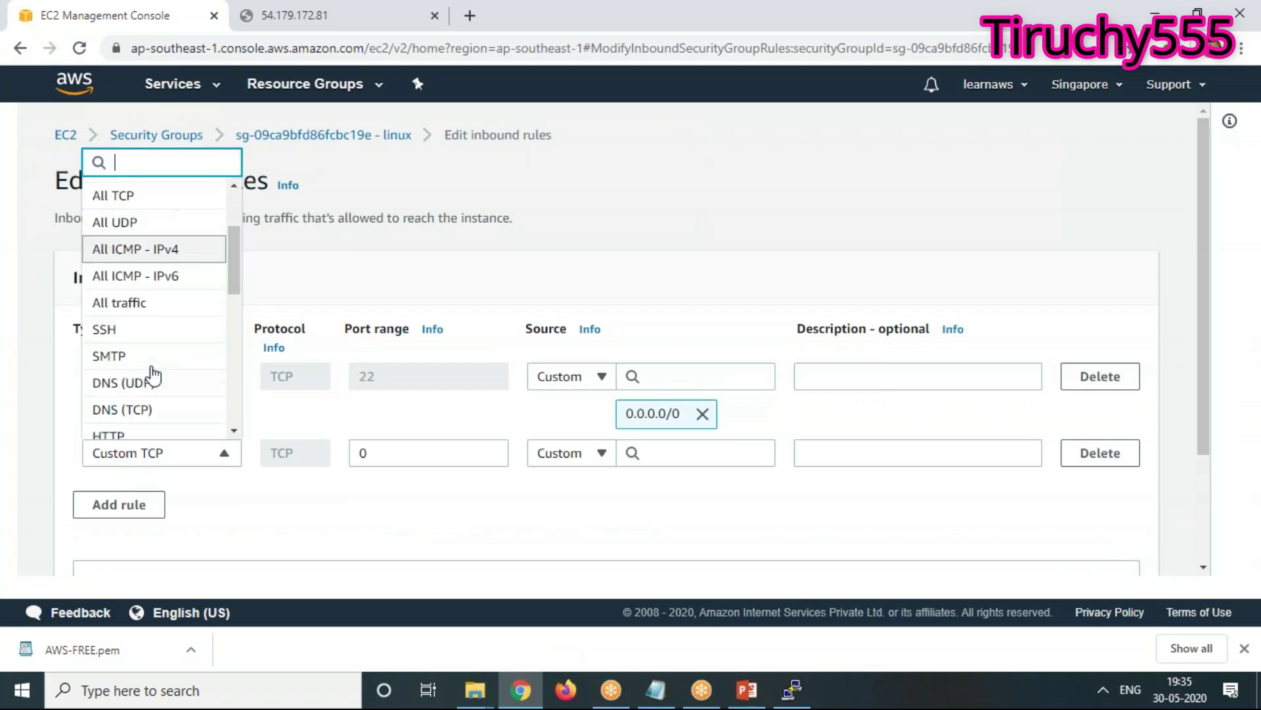
{"action": "scroll", "coordinate": [153, 376], "scroll_direction": "down", "scroll_amount": 1}
{"action": "left_click", "coordinate": [118, 380]}
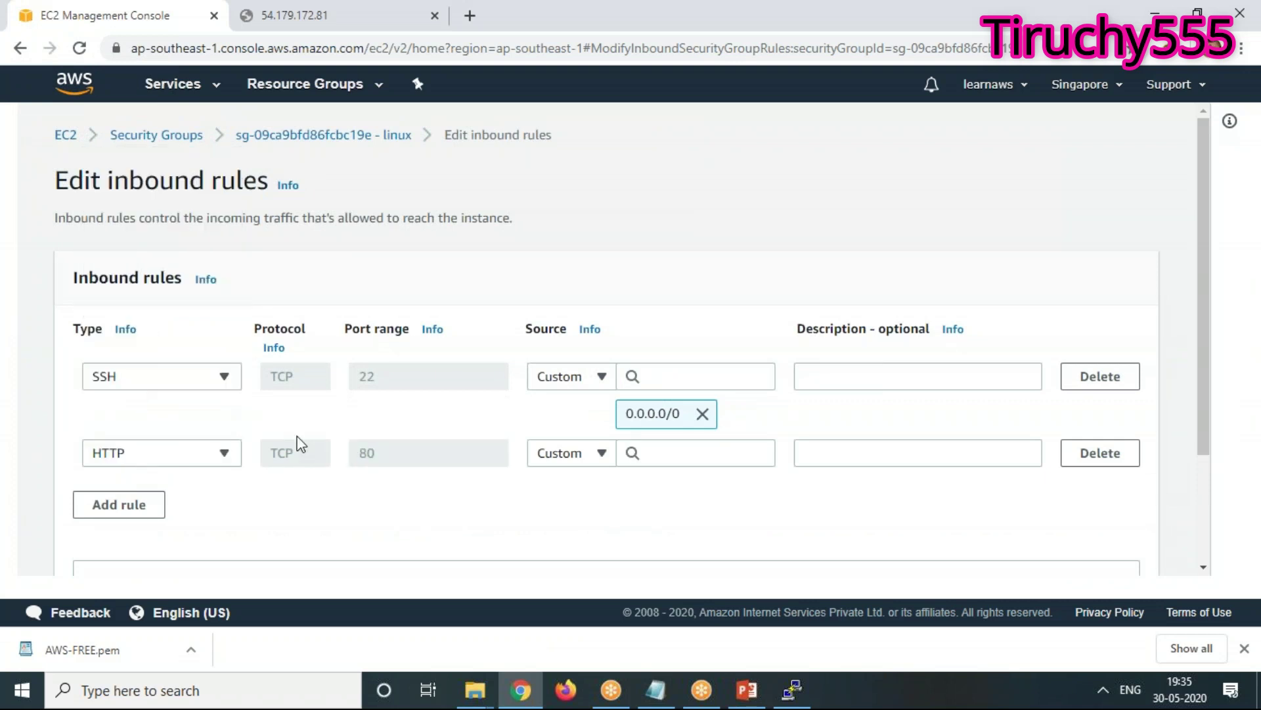
{"action": "left_click", "coordinate": [575, 453]}
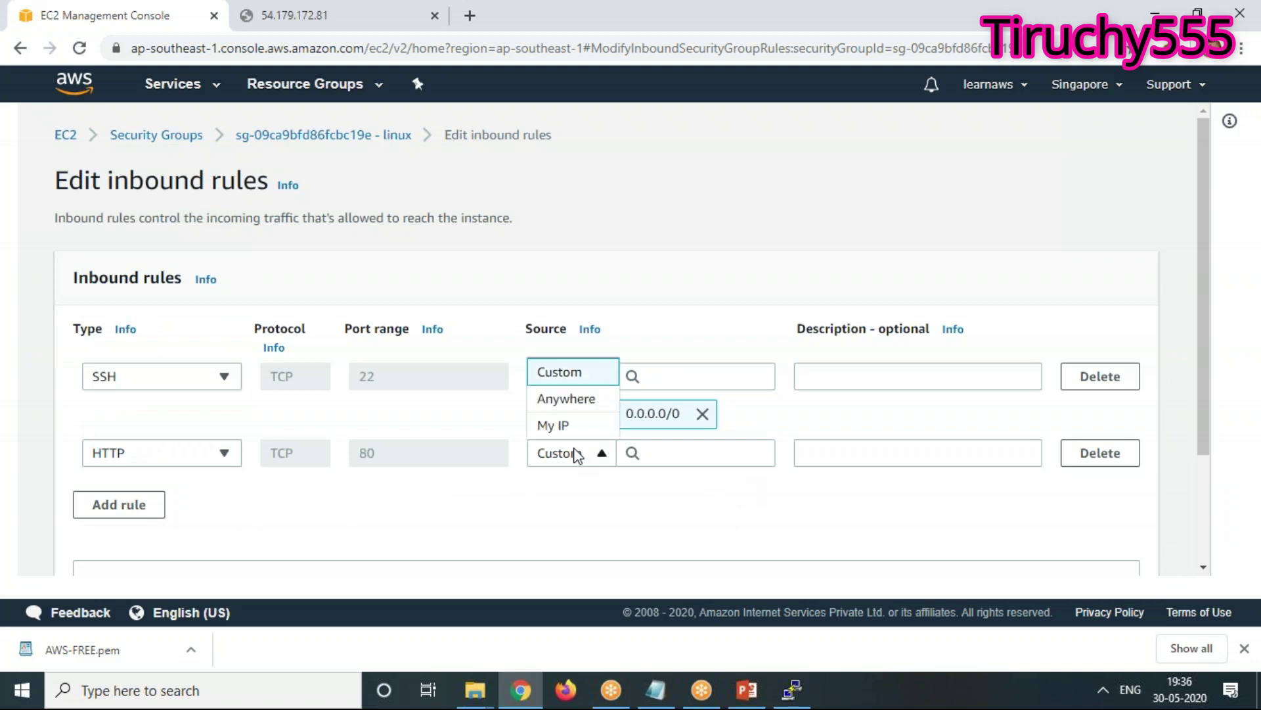
{"action": "left_click", "coordinate": [565, 399]}
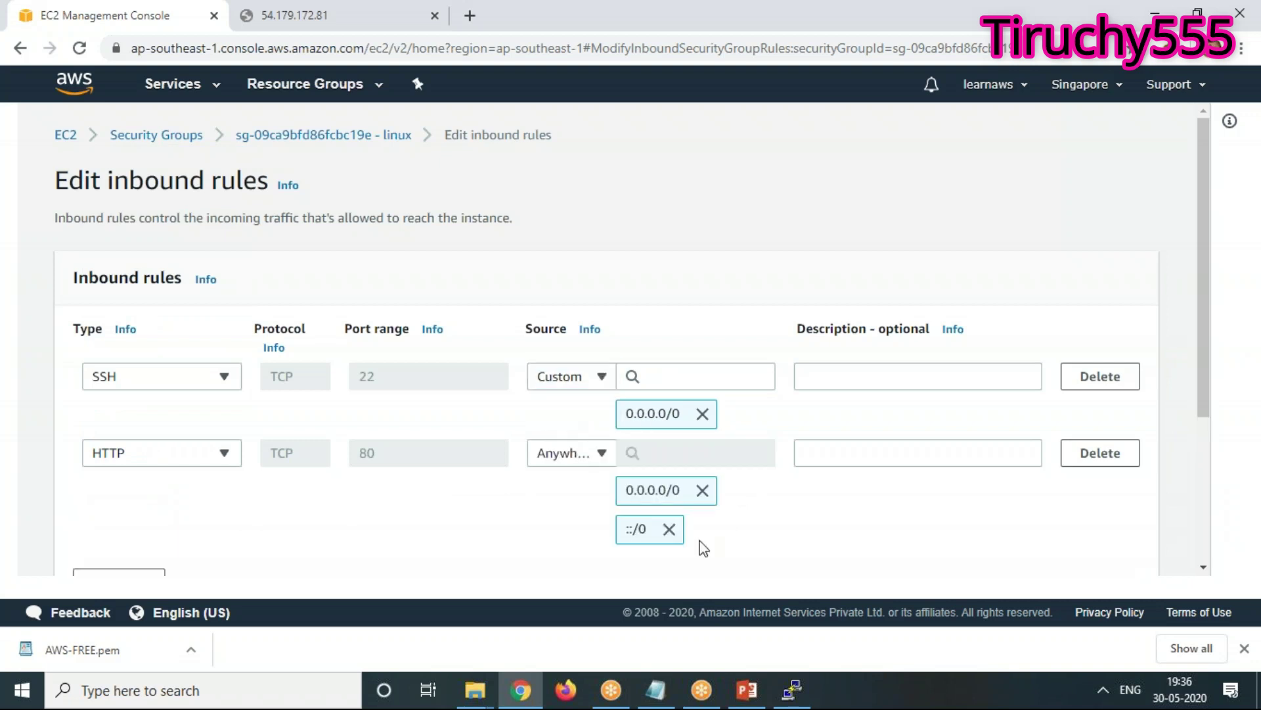
{"action": "scroll", "coordinate": [445, 506], "scroll_direction": "down", "scroll_amount": 2}
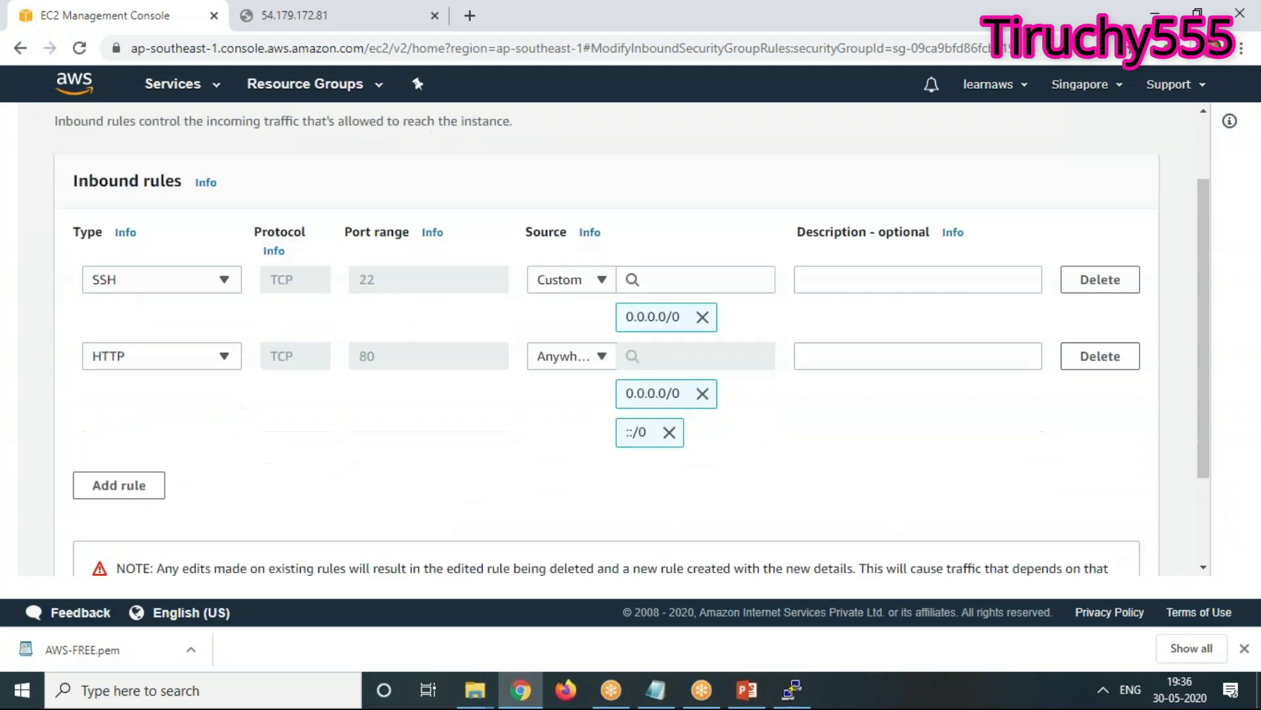
{"action": "scroll", "coordinate": [607, 339], "scroll_direction": "down", "scroll_amount": 2}
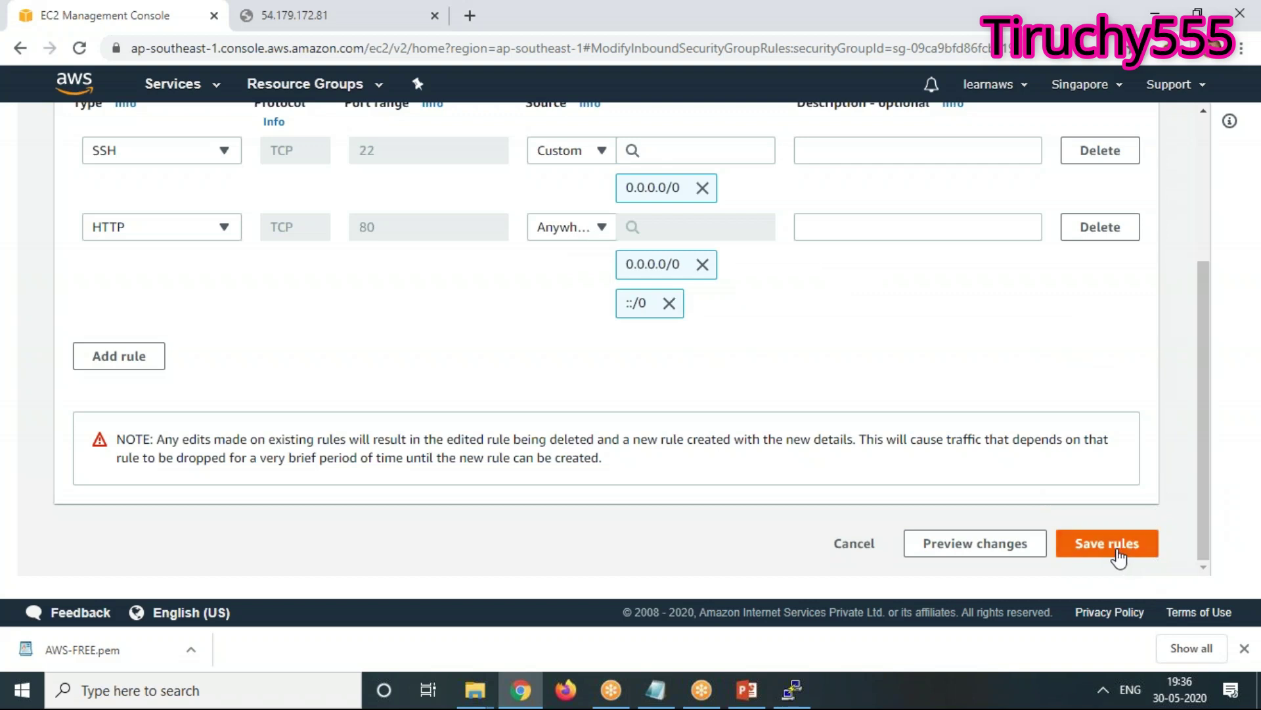
{"action": "left_click", "coordinate": [1117, 544]}
{"action": "scroll", "coordinate": [1076, 531], "scroll_direction": "down", "scroll_amount": 1}
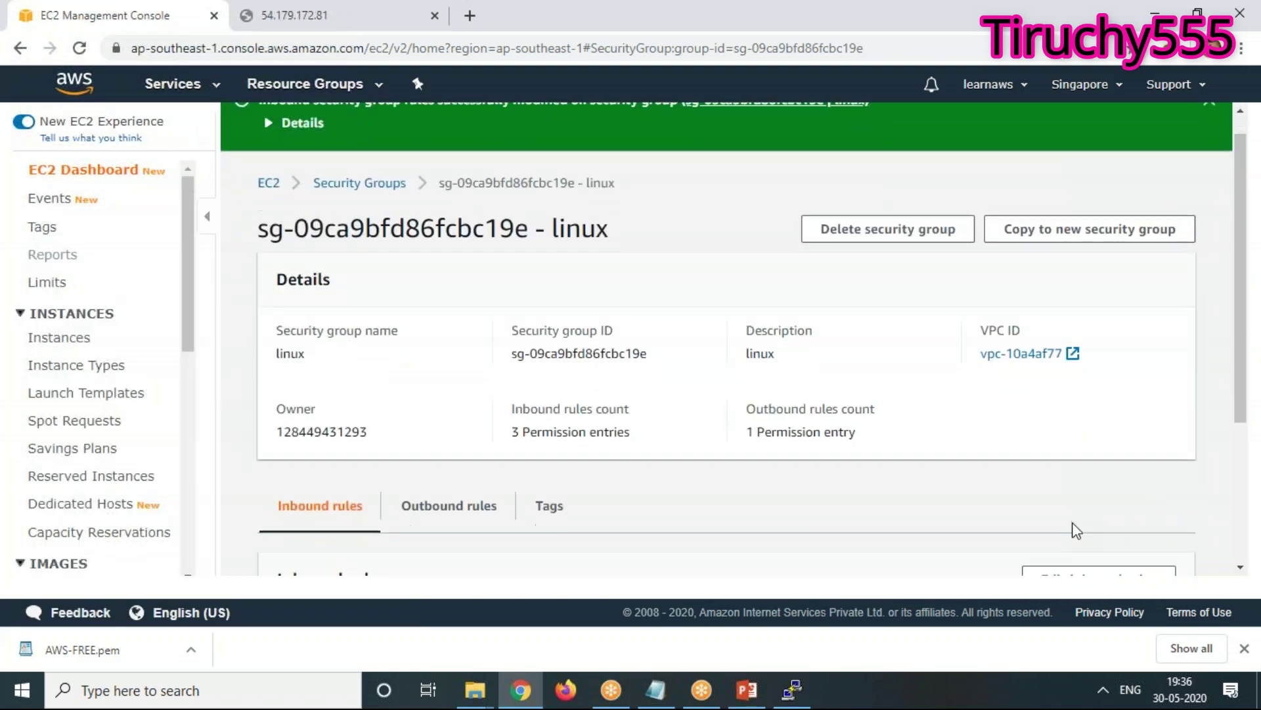
Reload 54.179.172.81 so 'This is our First EC2 Machine' appears again
{"action": "scroll", "coordinate": [1075, 531], "scroll_direction": "down", "scroll_amount": 3}
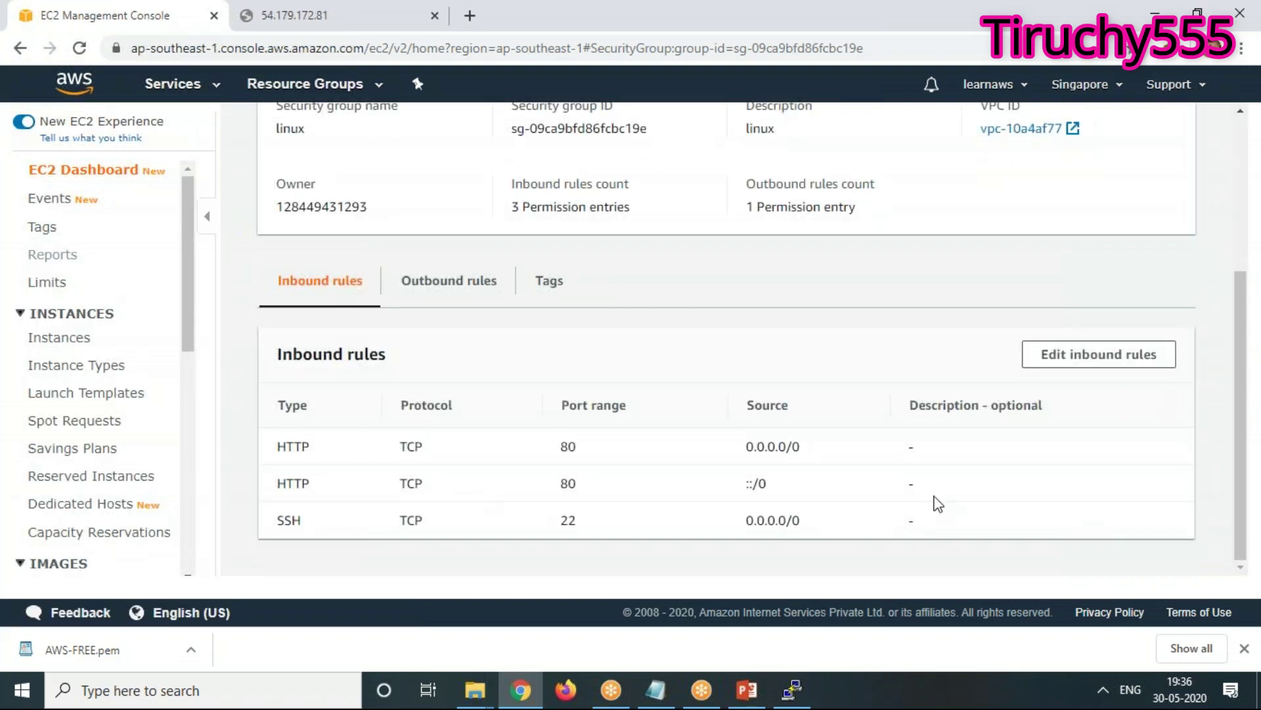
{"action": "left_click", "coordinate": [322, 16]}
{"action": "right_click", "coordinate": [217, 262]}
{"action": "left_click", "coordinate": [594, 518]}
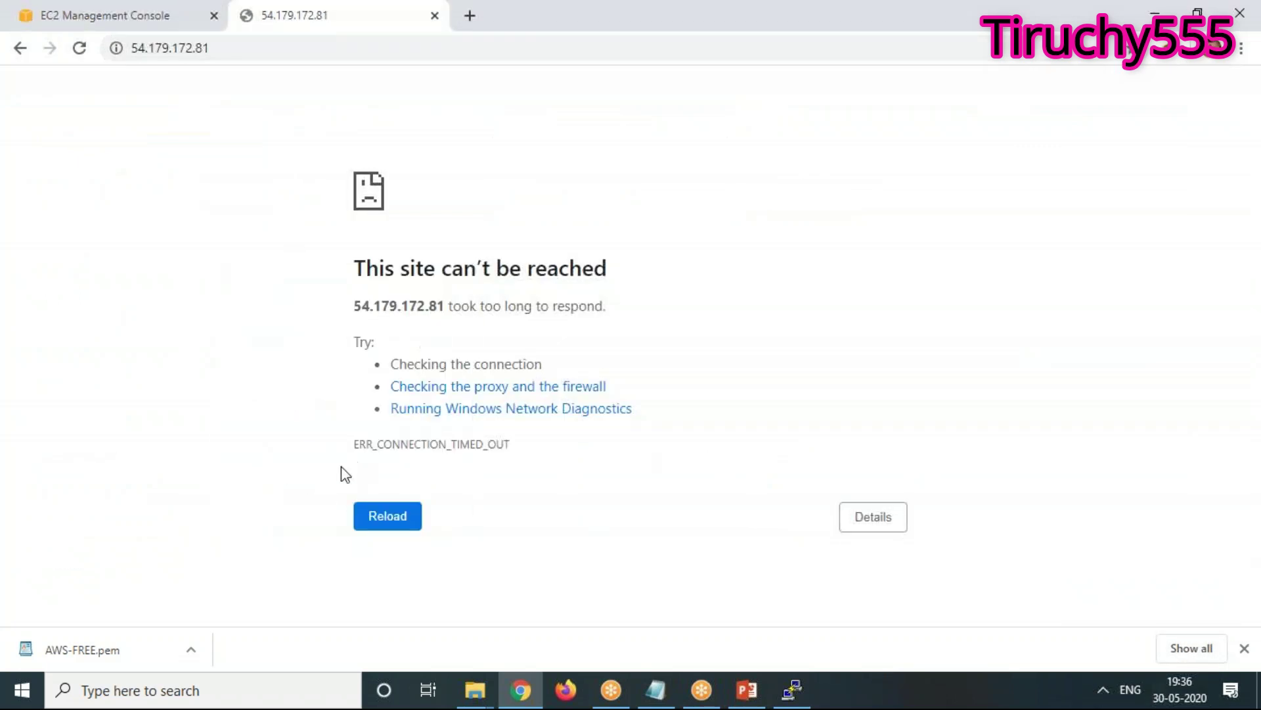
{"action": "left_click", "coordinate": [387, 517]}
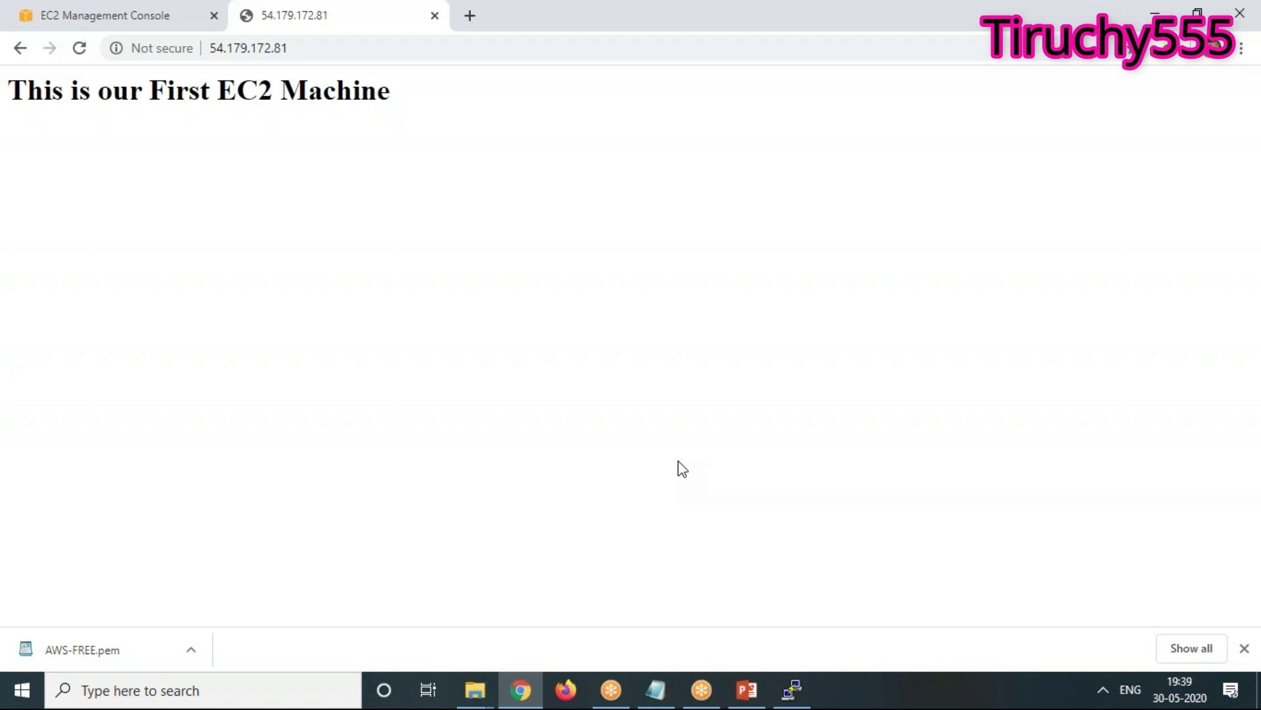
Review the linux group's outbound and inbound rules and the served page, then edit inbound rules
{"action": "left_click", "coordinate": [158, 12]}
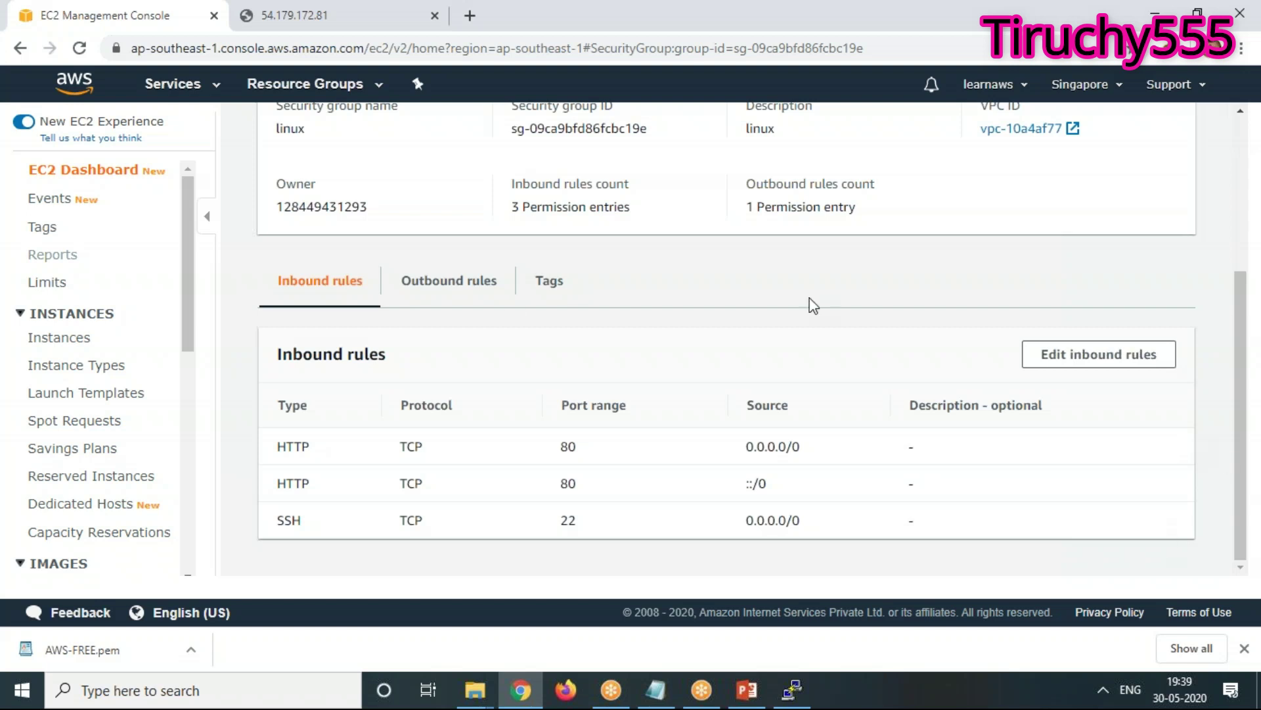
{"action": "left_click", "coordinate": [462, 283]}
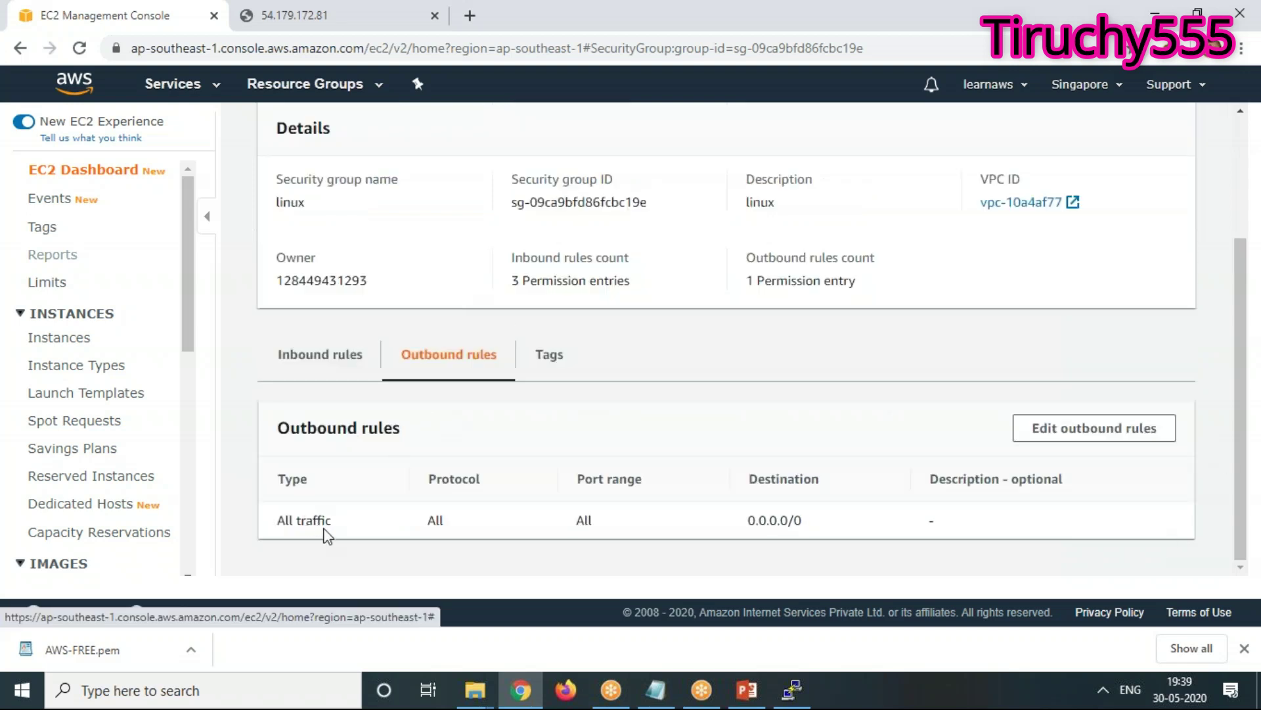
{"action": "left_click", "coordinate": [318, 356]}
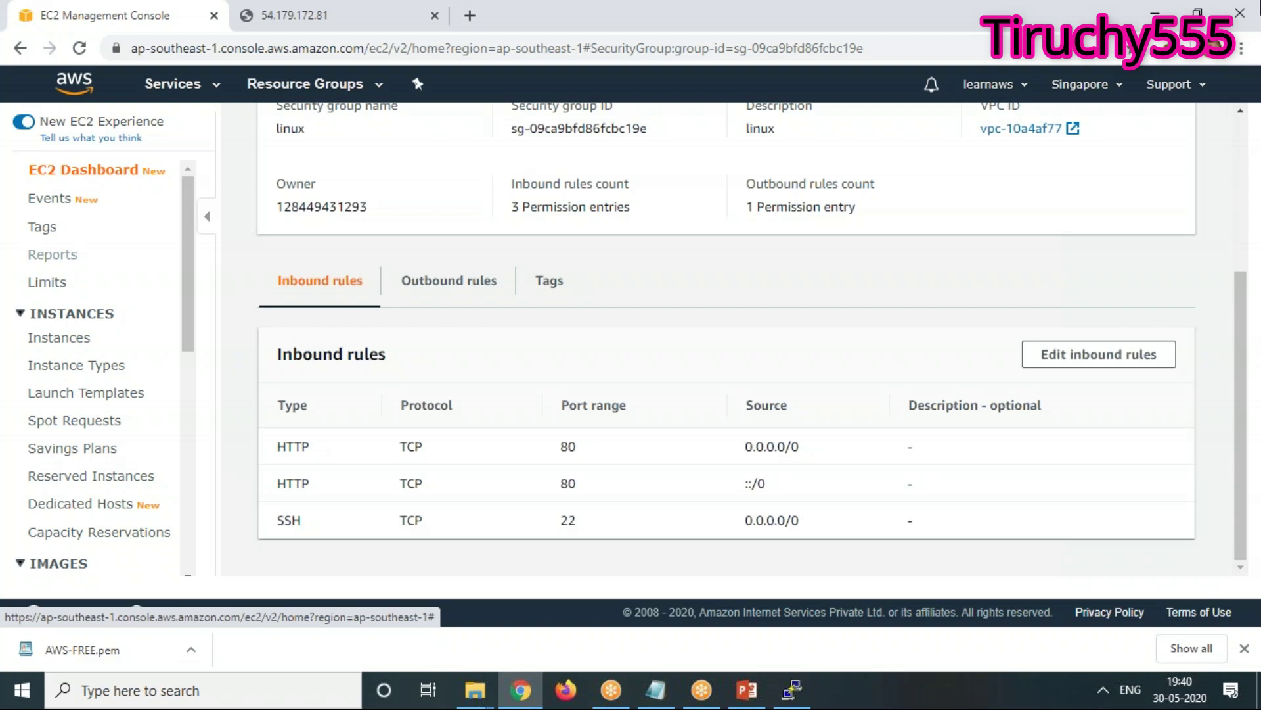
{"action": "left_click", "coordinate": [310, 14]}
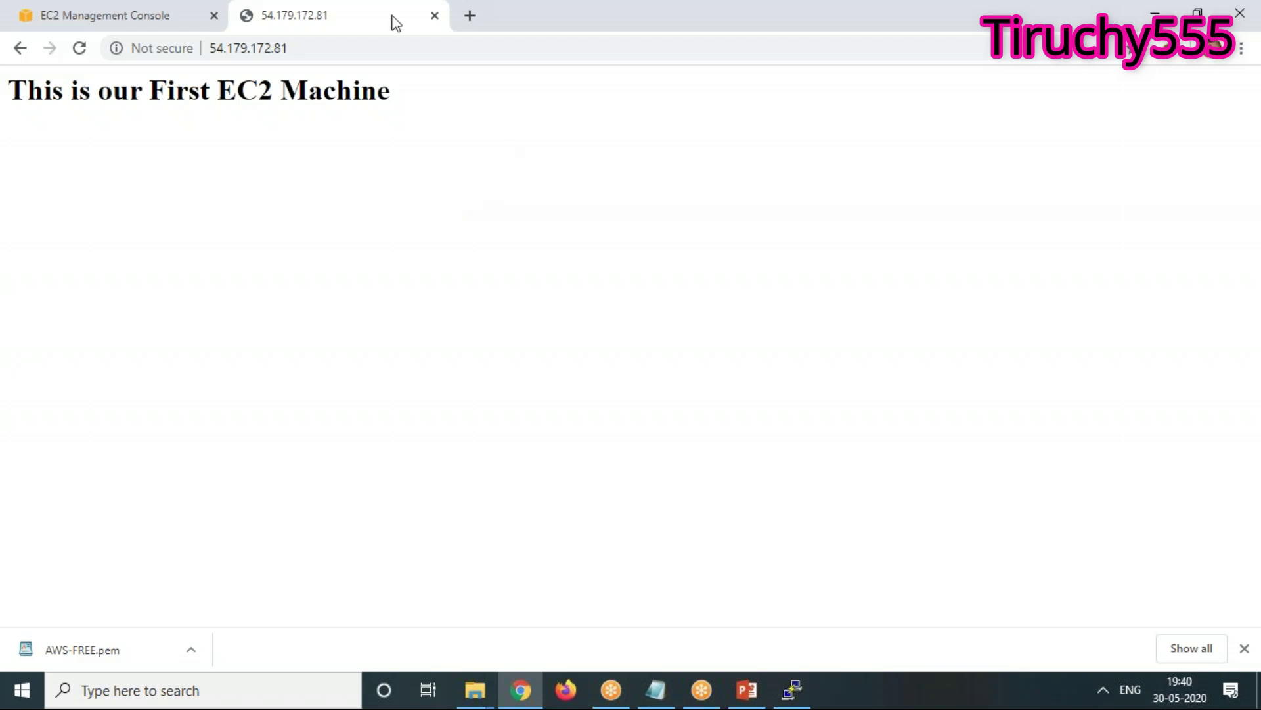
{"action": "left_click", "coordinate": [143, 15]}
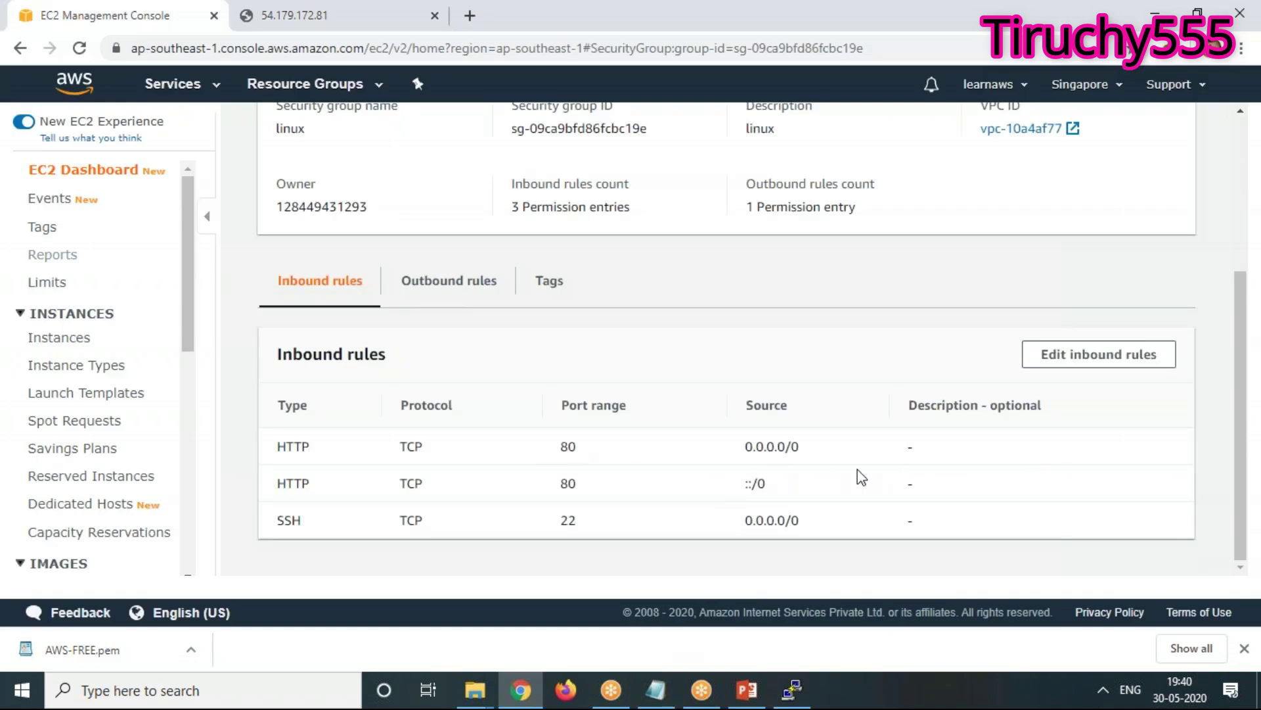
{"action": "left_click", "coordinate": [1125, 358]}
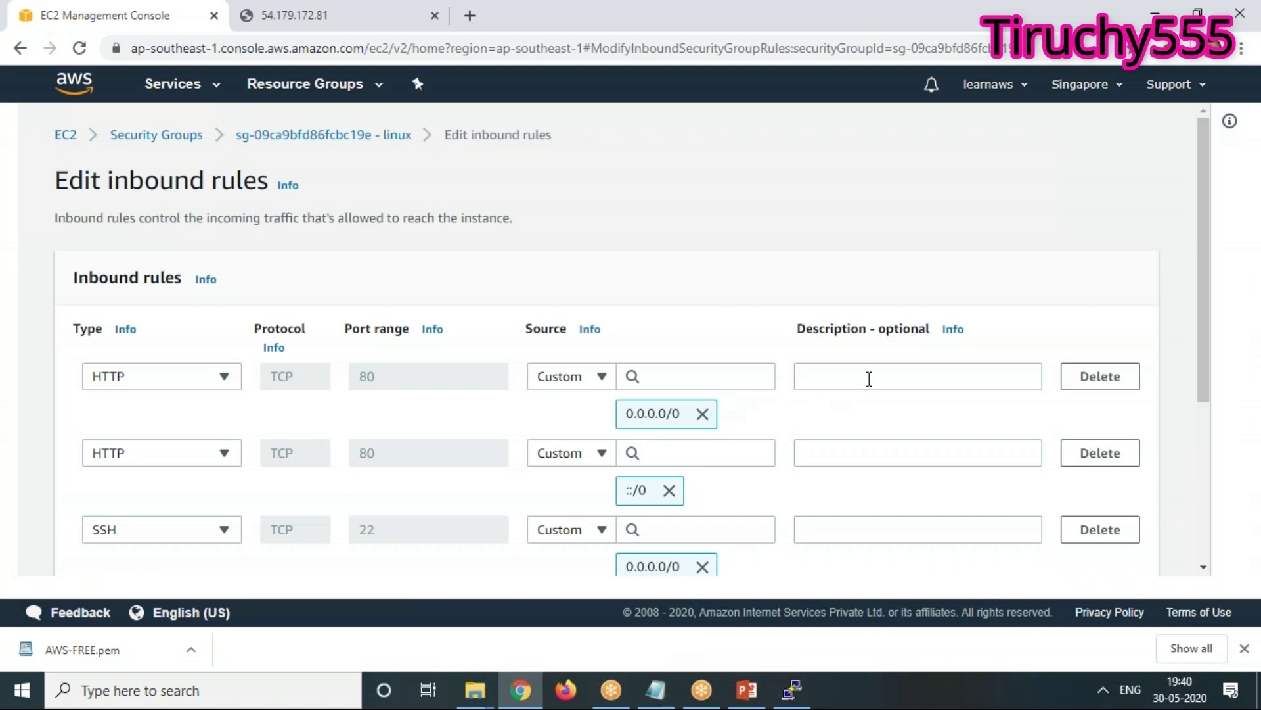
Add 12.233.12.3/32 as a source for the first HTTP rule
{"action": "left_click", "coordinate": [683, 384]}
{"action": "type", "text": "12"}
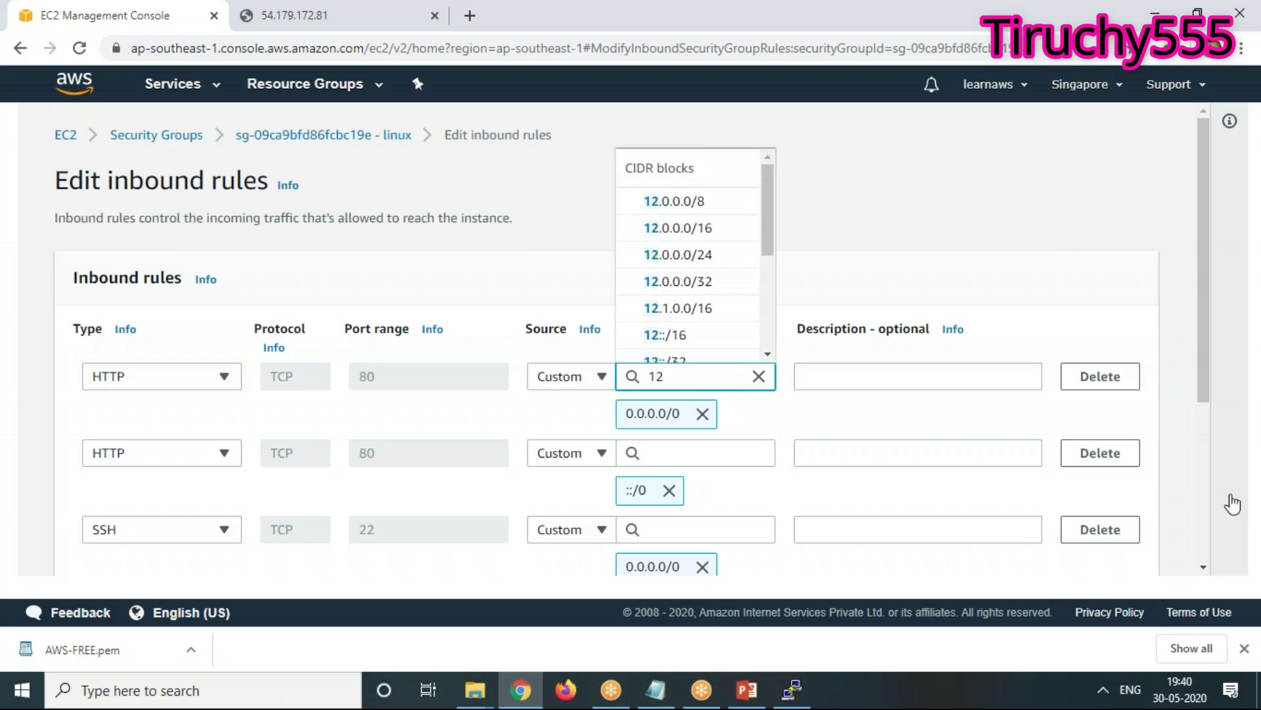
{"action": "type", "text": ".2324"}
{"action": "key", "text": "BackSpace"}
{"action": "key", "text": "BackSpace"}
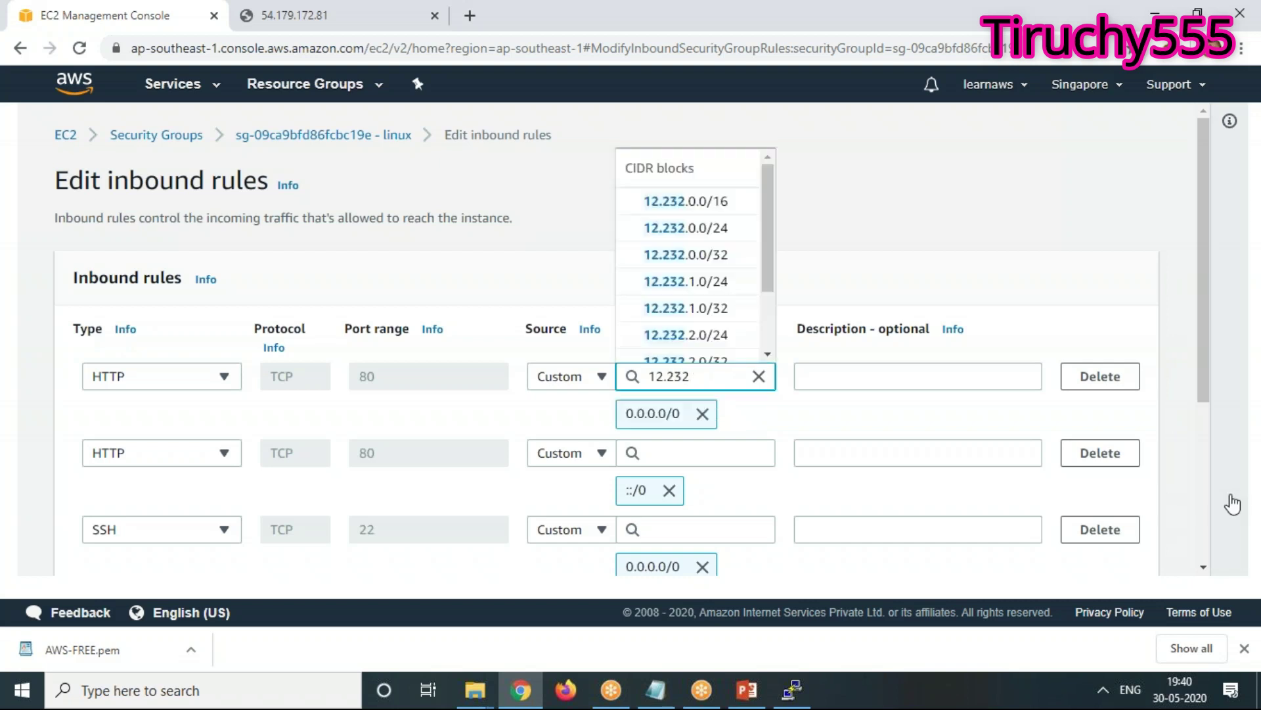
{"action": "type", "text": "3."}
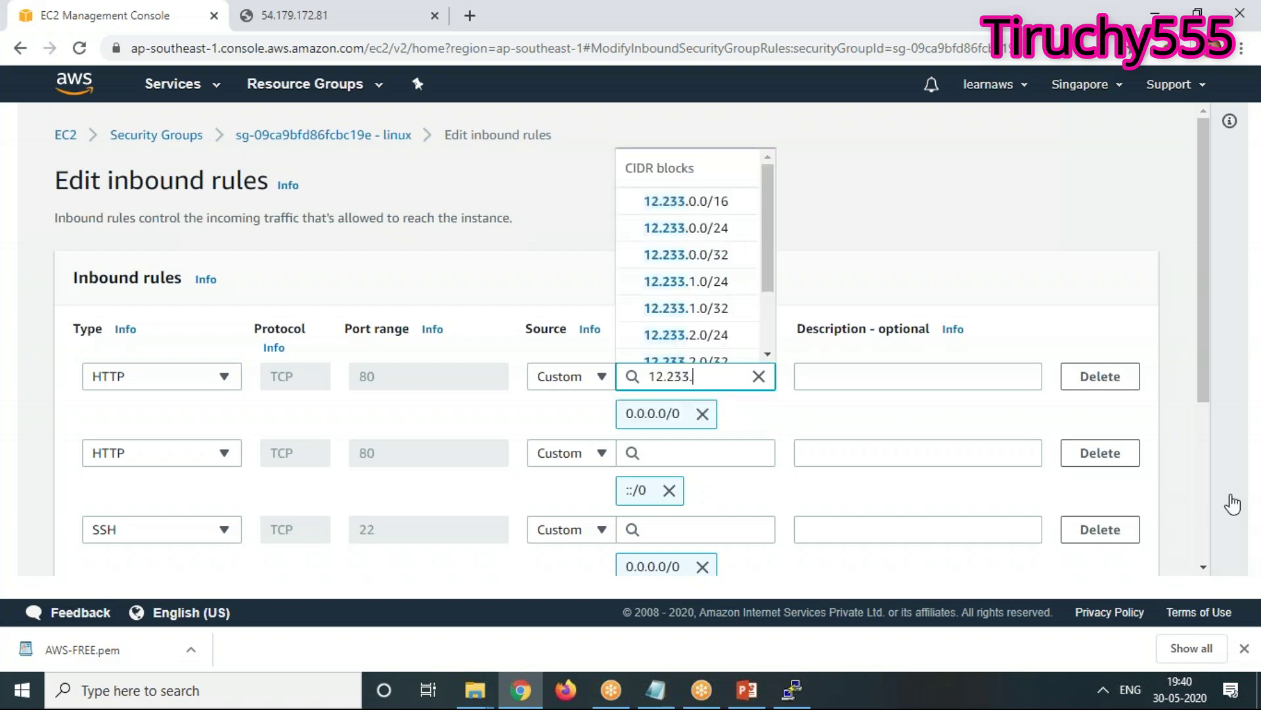
{"action": "type", "text": "12.3"}
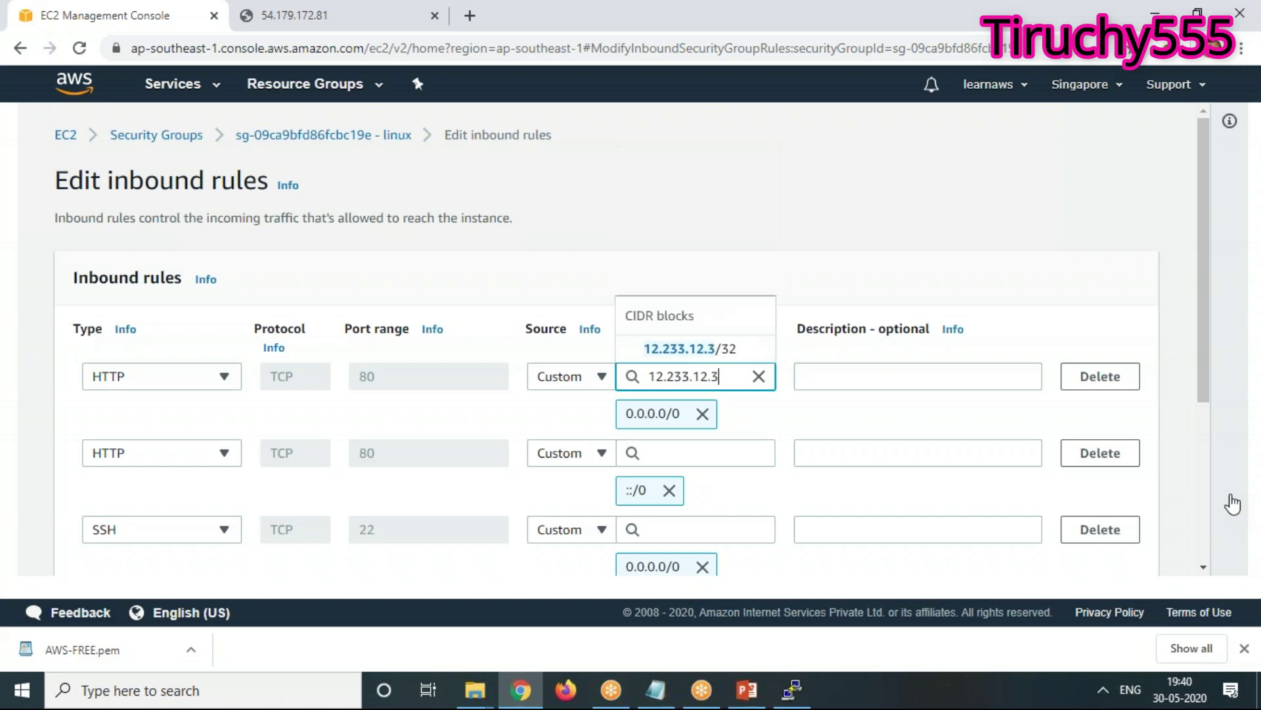
{"action": "type", "text": "/32"}
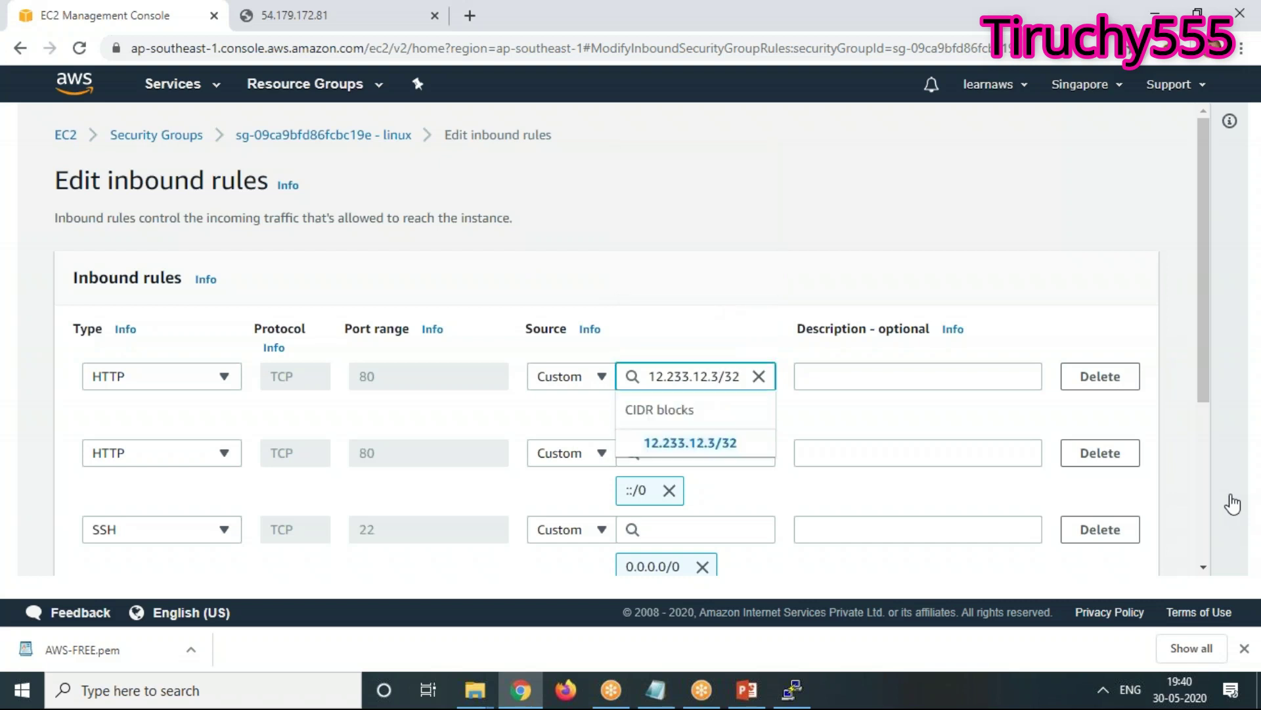
{"action": "key", "text": "Return"}
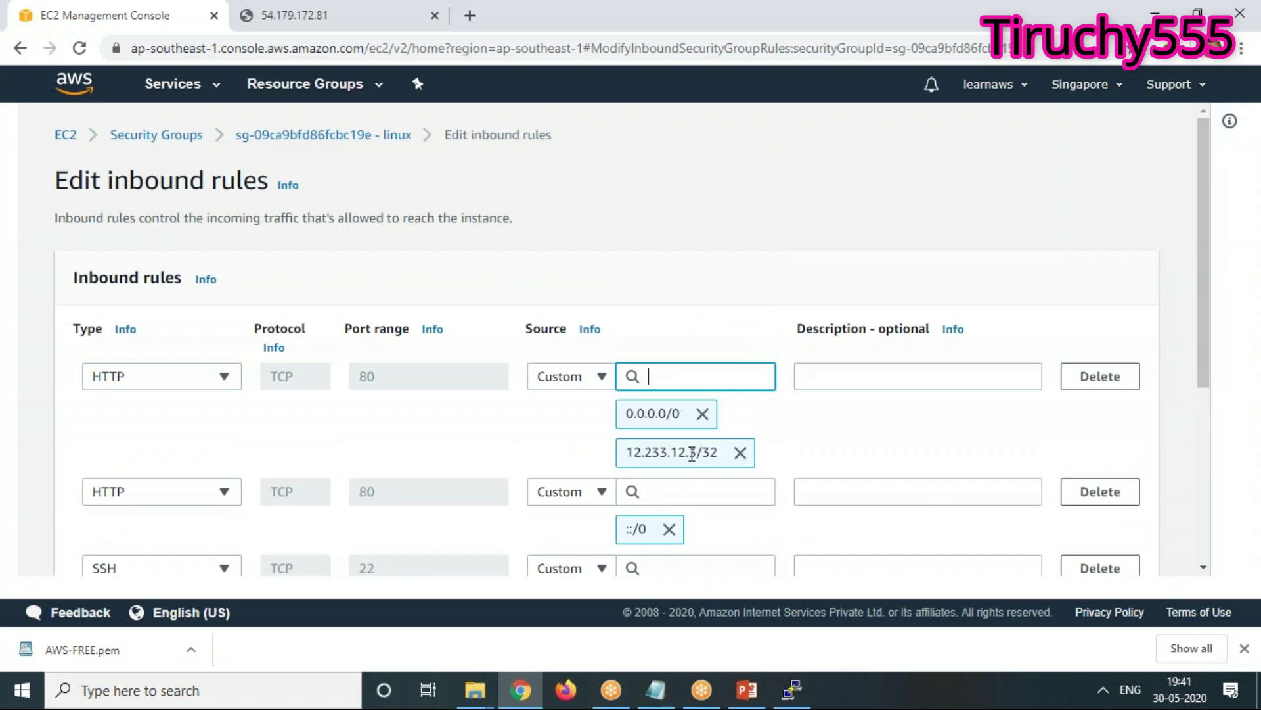
Remove the 0.0.0.0/0 source and add 234.5.2.4/16 to the first HTTP rule
{"action": "left_click", "coordinate": [703, 416]}
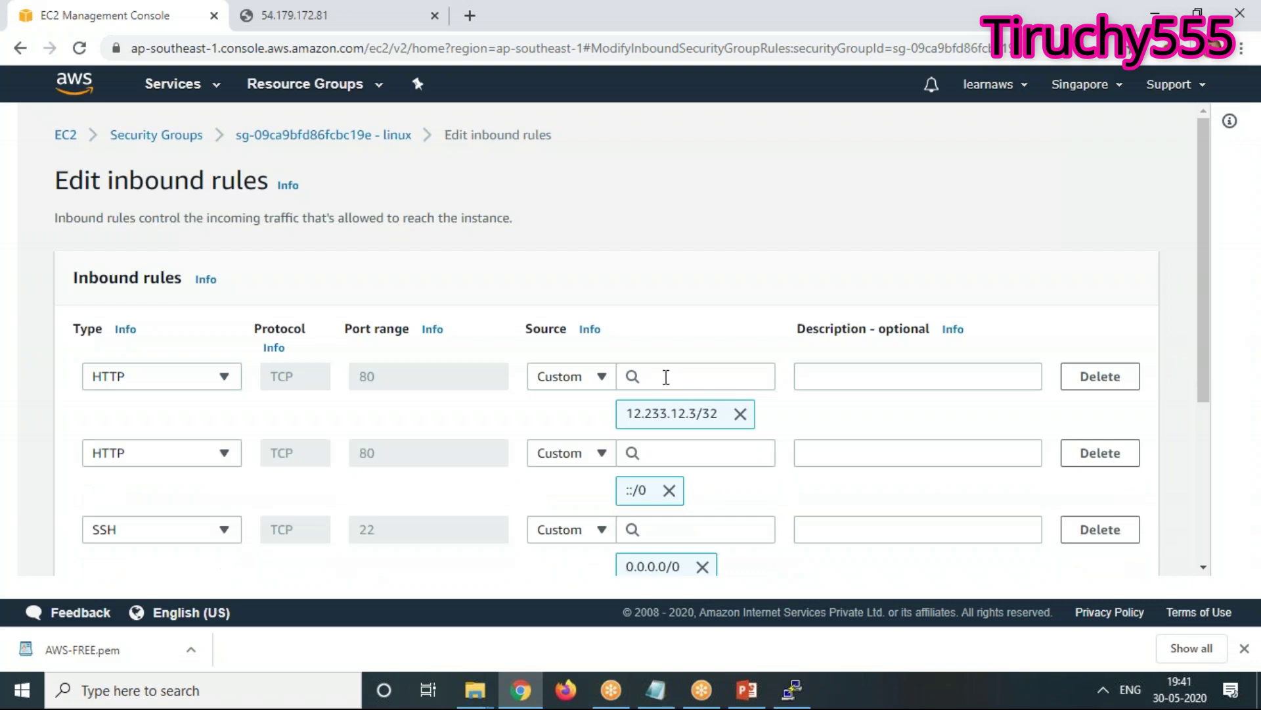
{"action": "left_click", "coordinate": [665, 376]}
{"action": "type", "text": "234."}
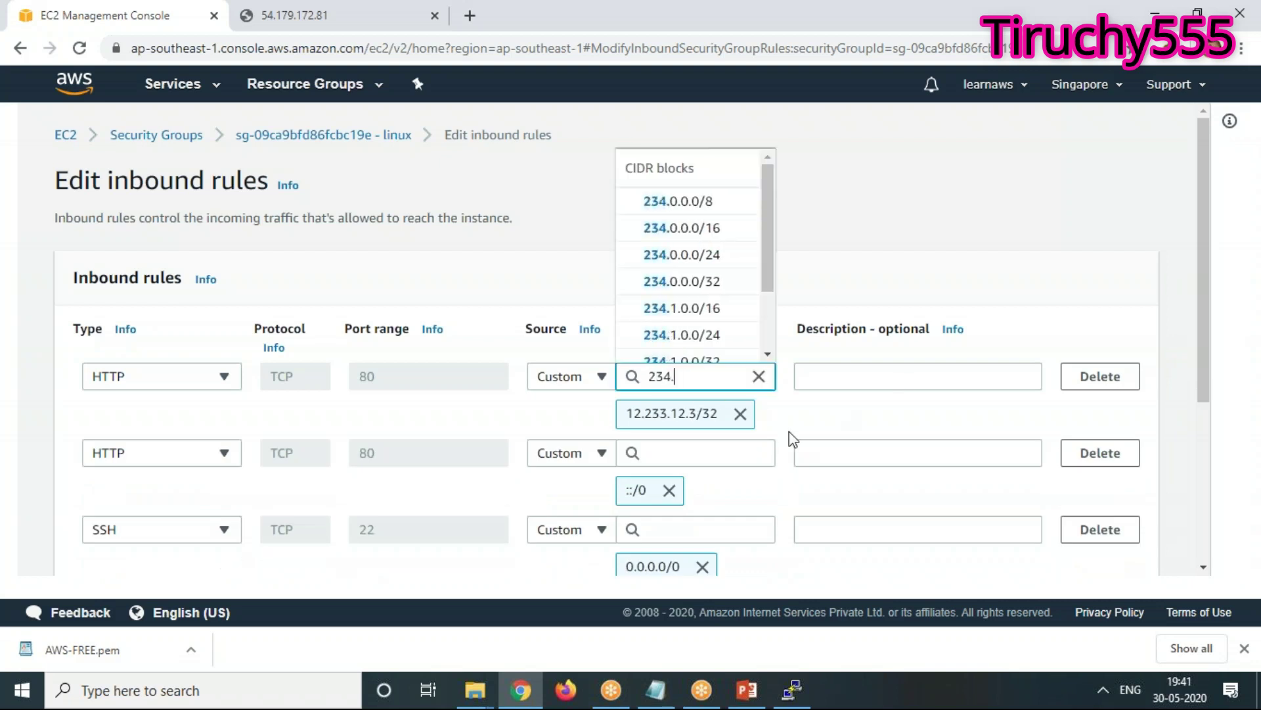
{"action": "type", "text": "5.2.4"}
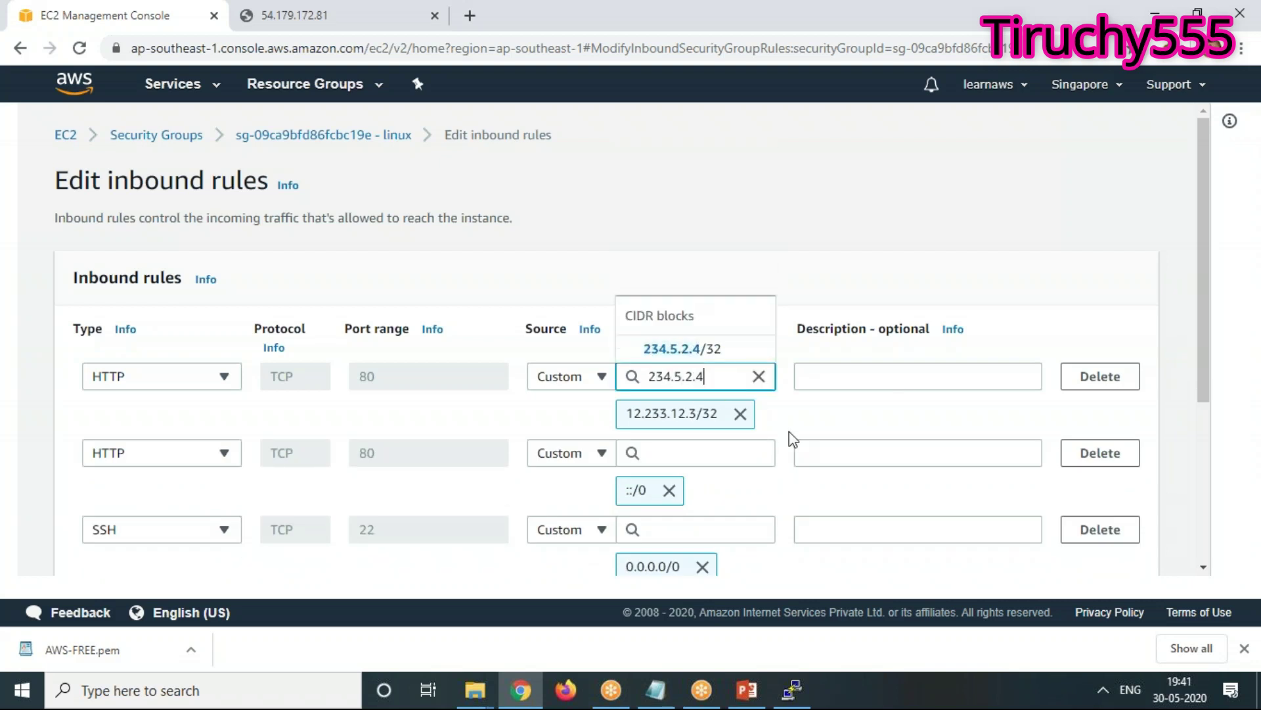
{"action": "type", "text": "/16"}
{"action": "key", "text": "Return"}
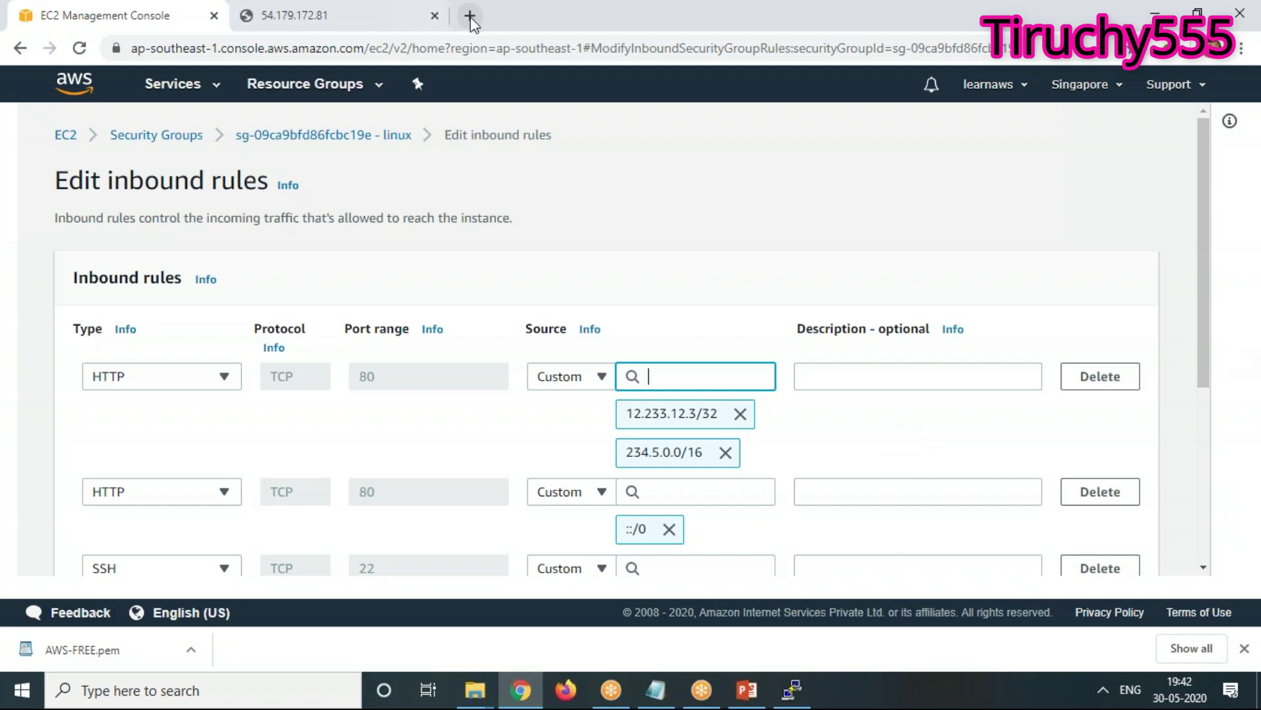
{"action": "key", "text": "ctrl+t"}
Load namecheap.com in the new tab, then go back to the Edit inbound rules page
{"action": "type", "text": "na"}
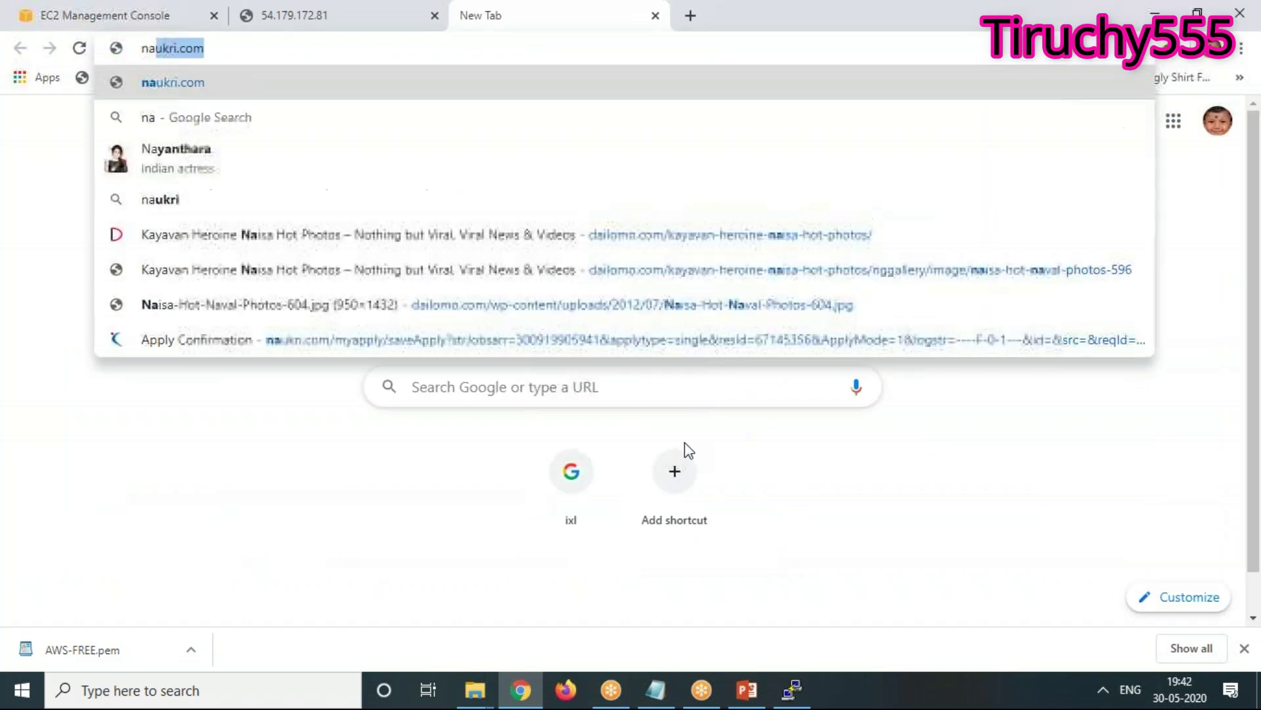
{"action": "type", "text": "me"}
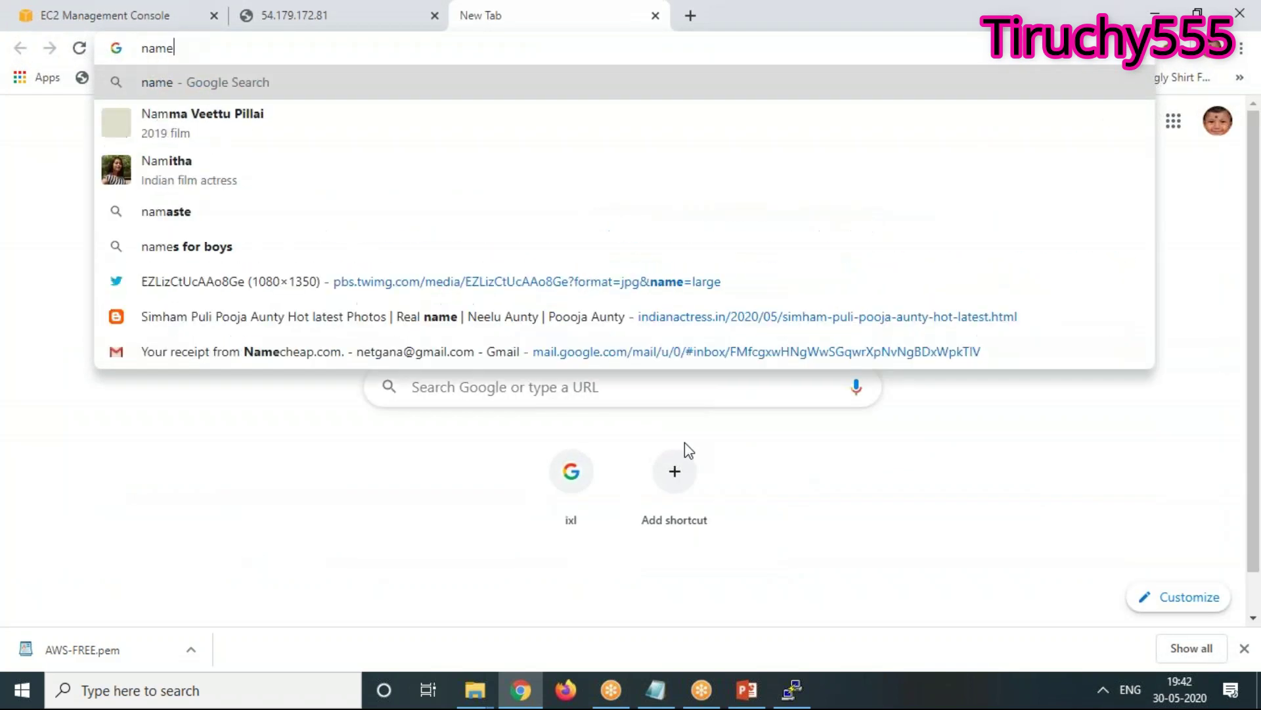
{"action": "type", "text": "cheap.com"}
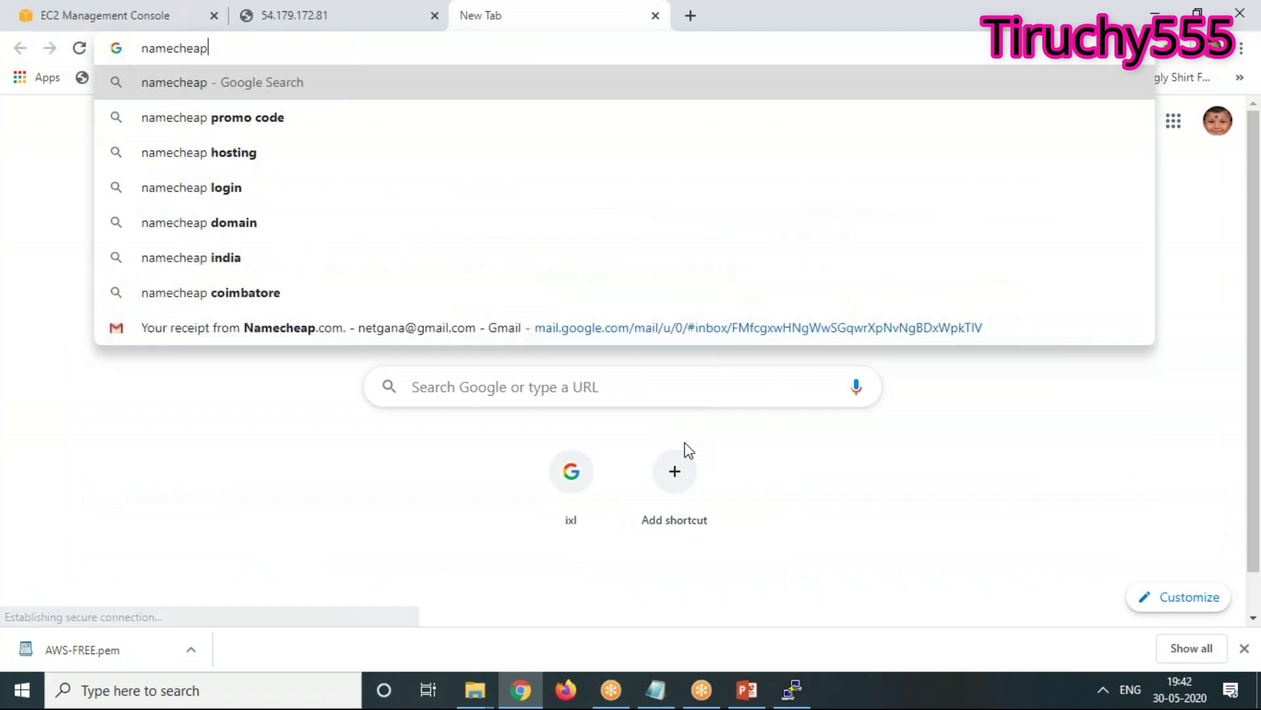
{"action": "key", "text": "Return"}
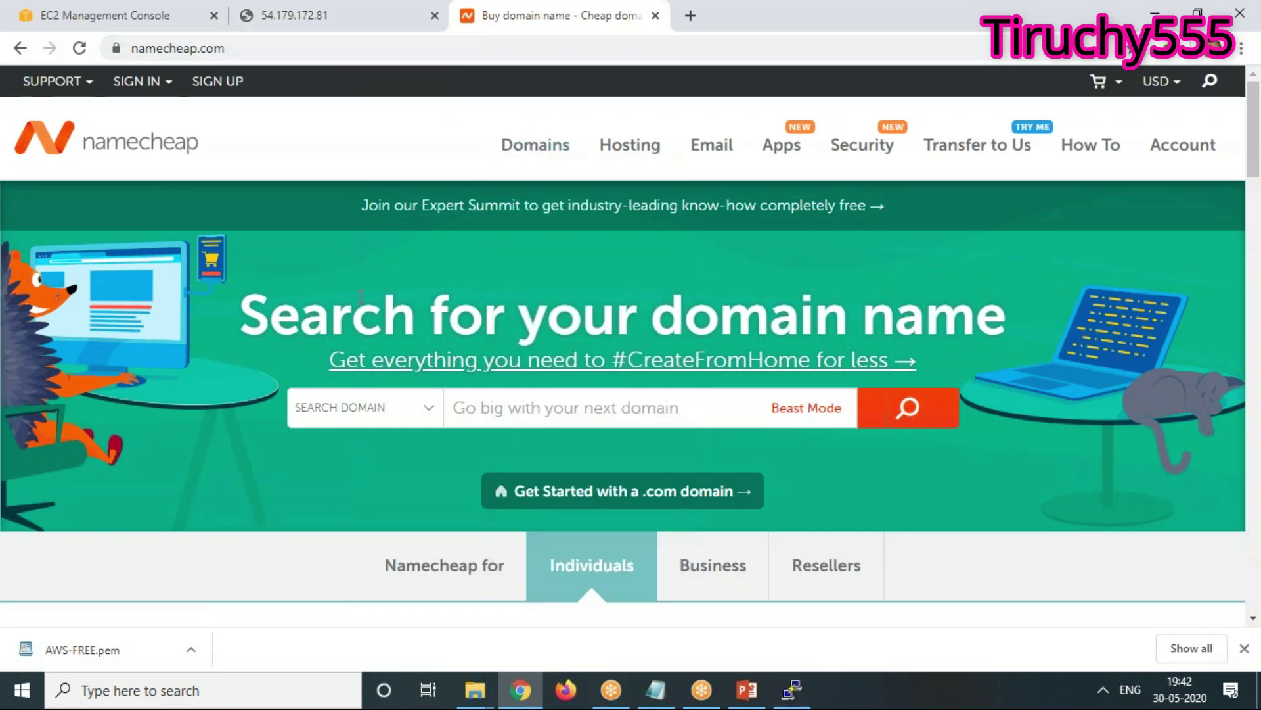
{"action": "left_click", "coordinate": [321, 20]}
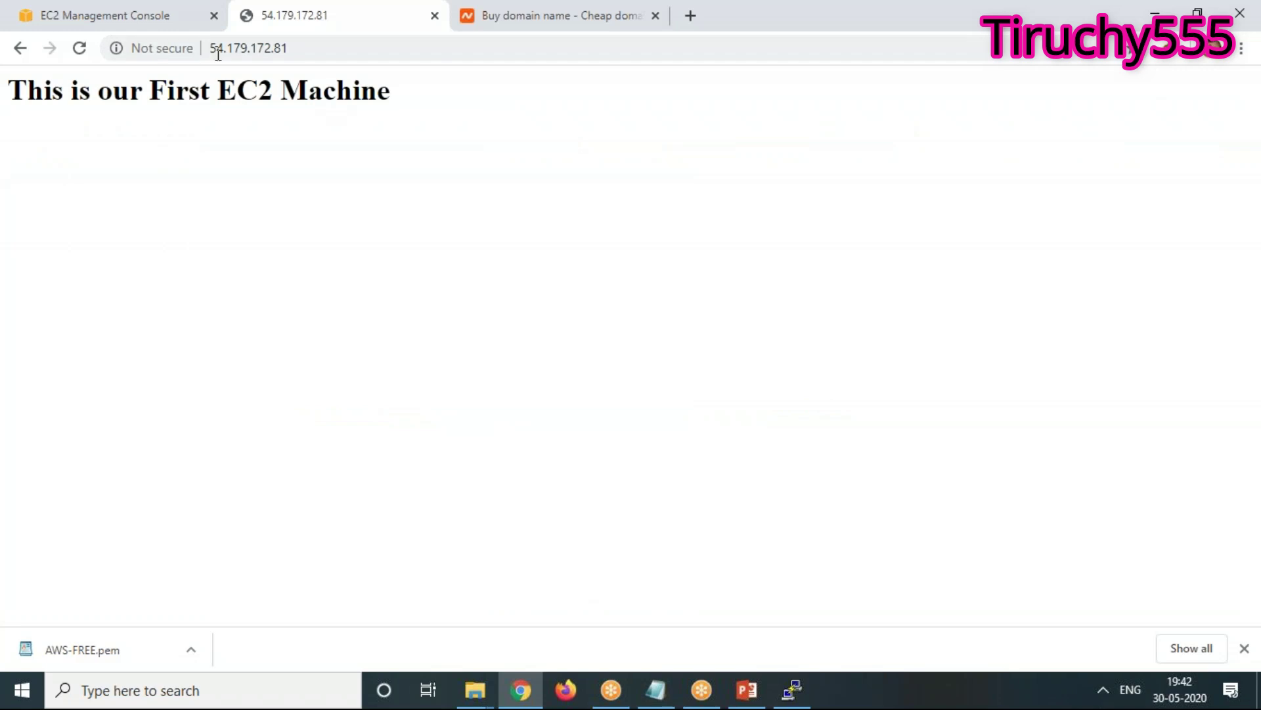
{"action": "left_click", "coordinate": [155, 17]}
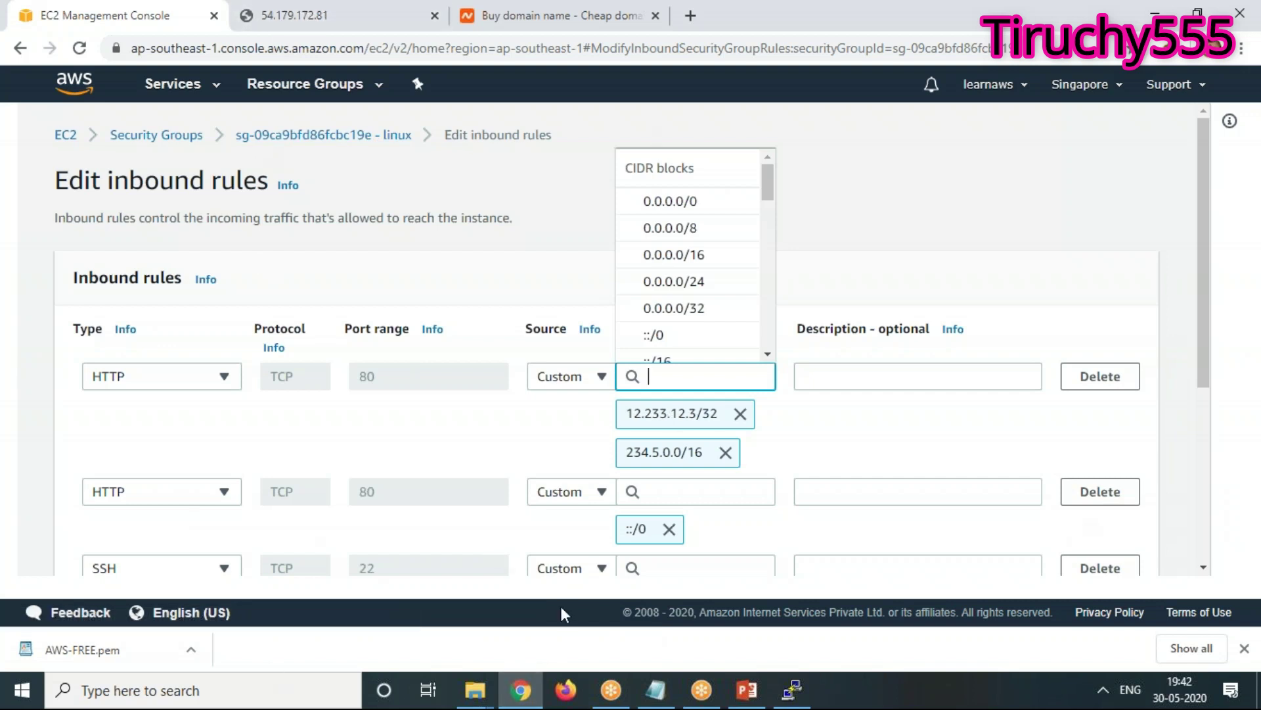
Replace both custom CIDRs with 0.0.0.0/0, delete the ::/0 HTTP rule, and save the rules
{"action": "left_click", "coordinate": [726, 452]}
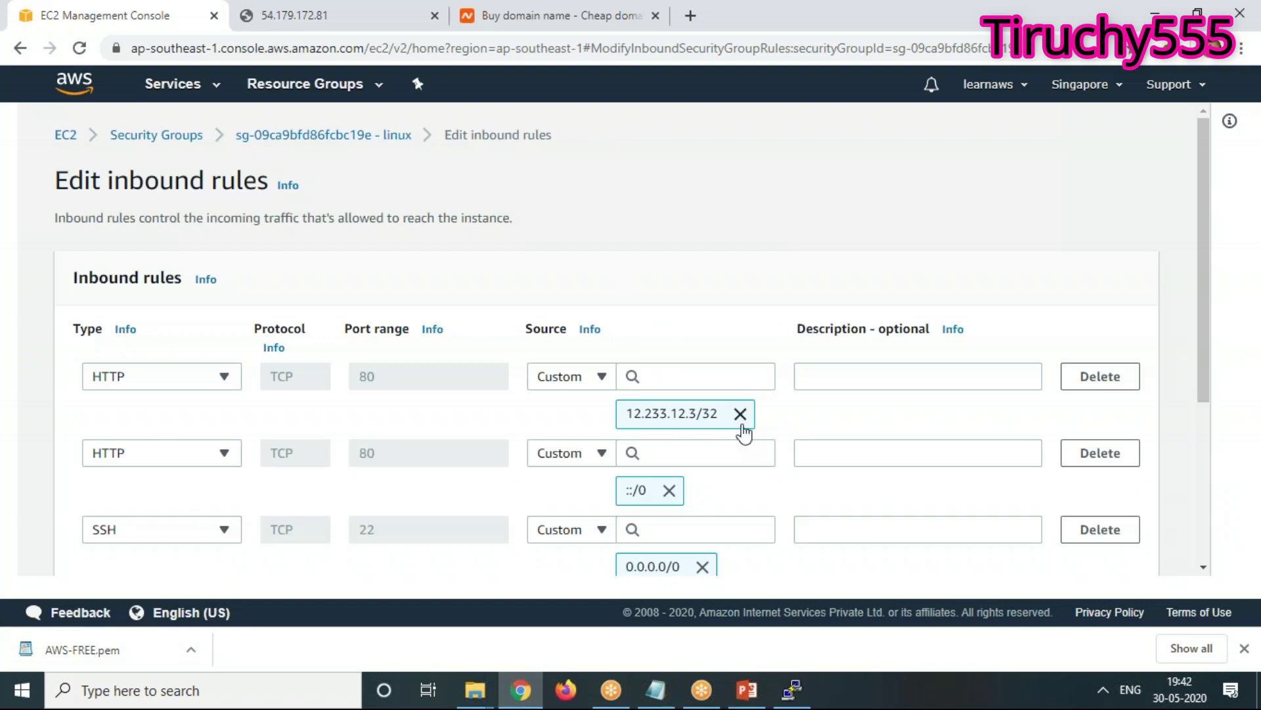
{"action": "left_click", "coordinate": [741, 413]}
{"action": "left_click", "coordinate": [678, 371]}
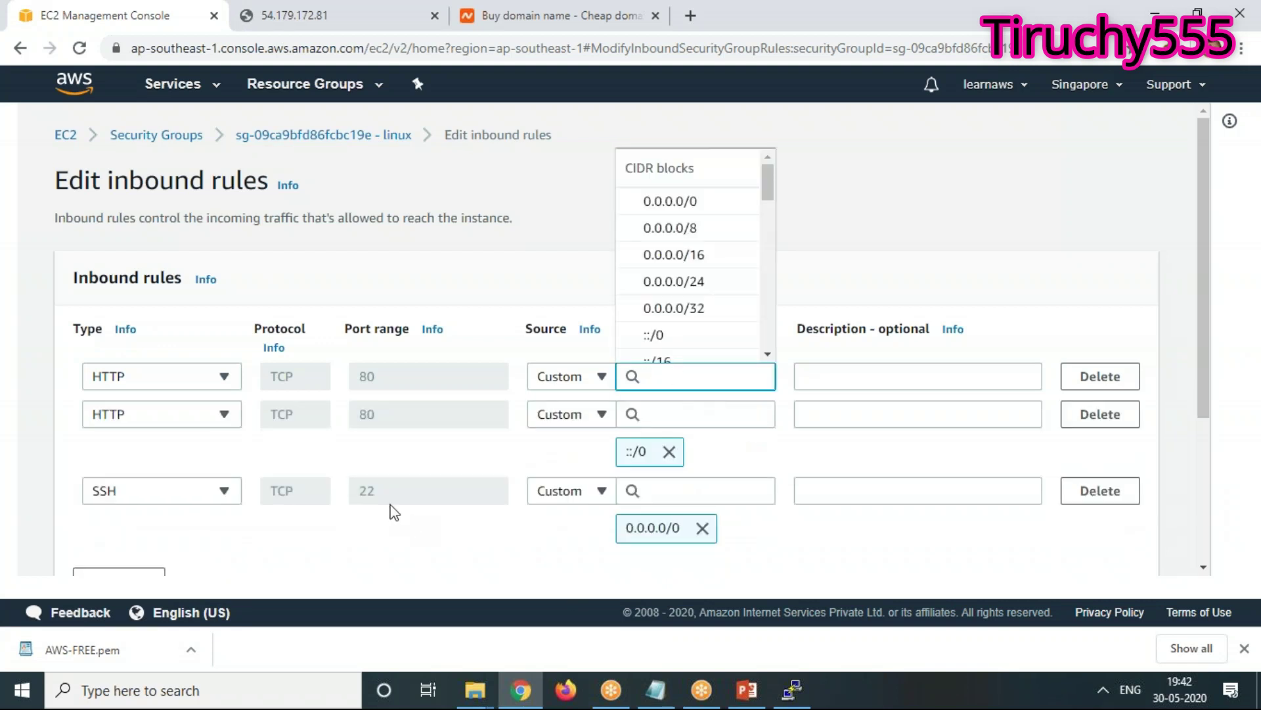
{"action": "left_click", "coordinate": [690, 201]}
{"action": "left_click", "coordinate": [1110, 454]}
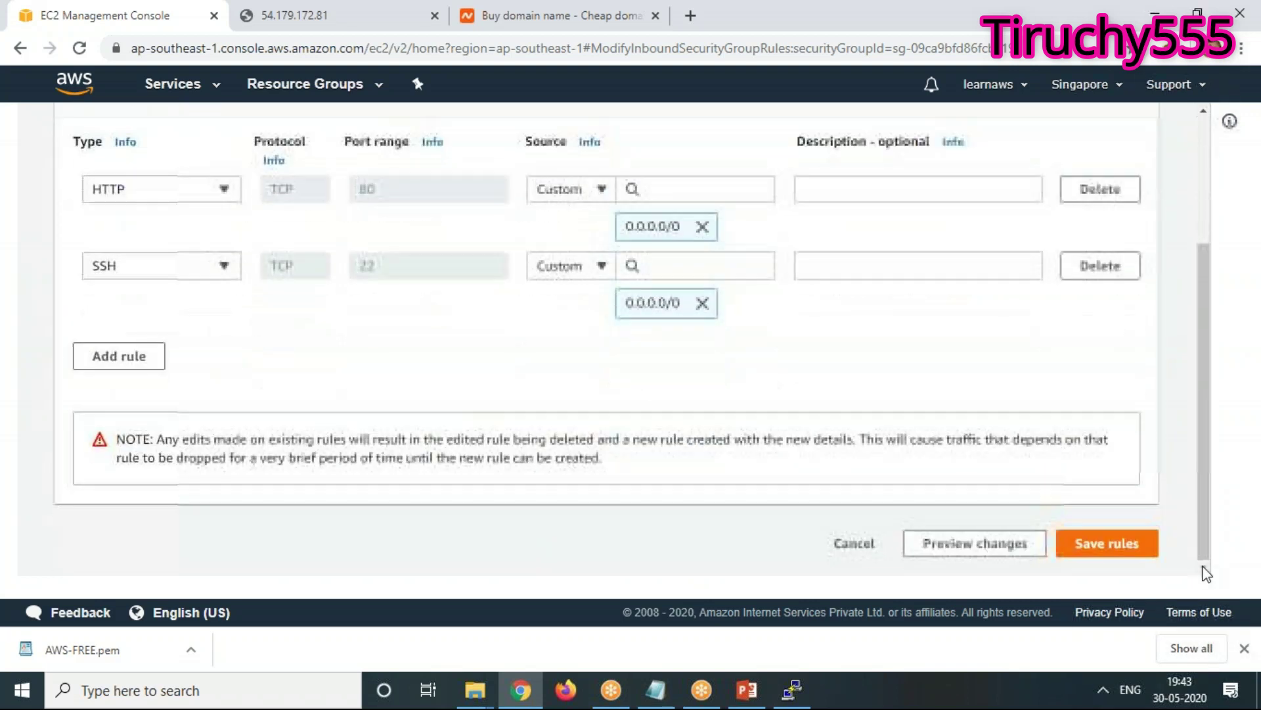
{"action": "scroll", "coordinate": [1208, 570], "scroll_direction": "down", "scroll_amount": 3}
{"action": "left_click", "coordinate": [1115, 551]}
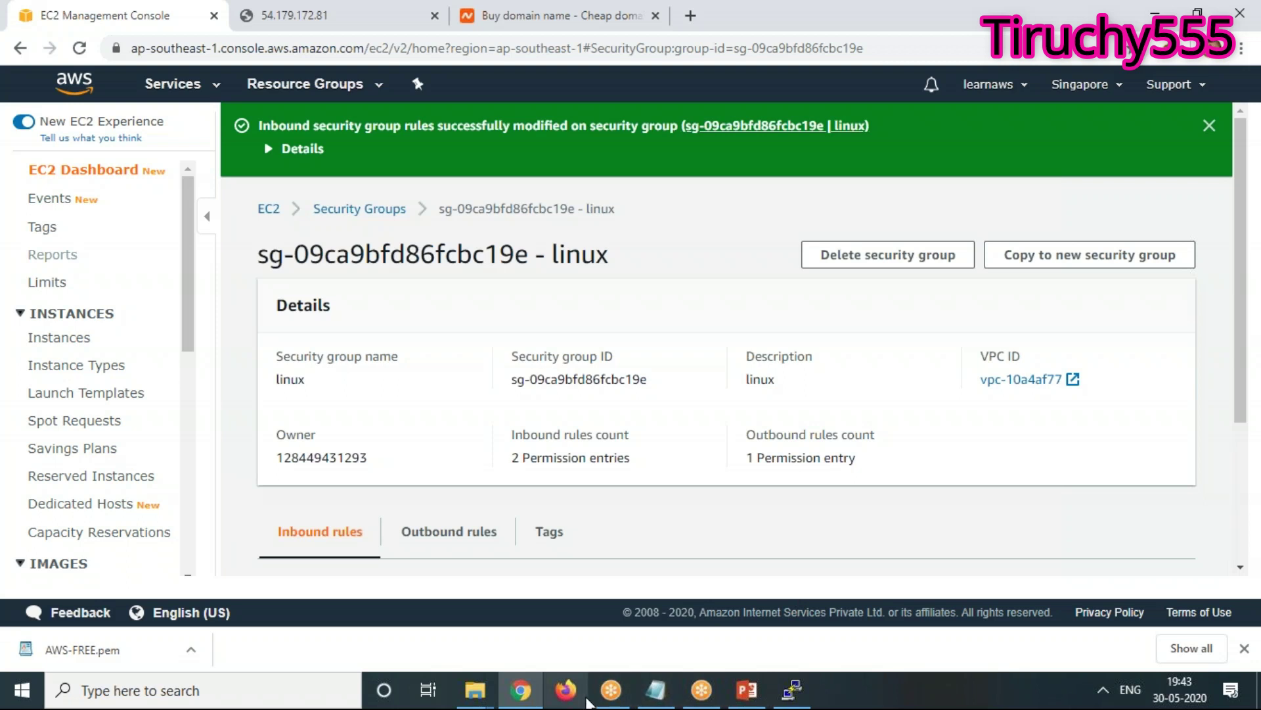
Read the instance metadata curl commands in the Notepad session notes, then return to Chrome
{"action": "left_click", "coordinate": [524, 697]}
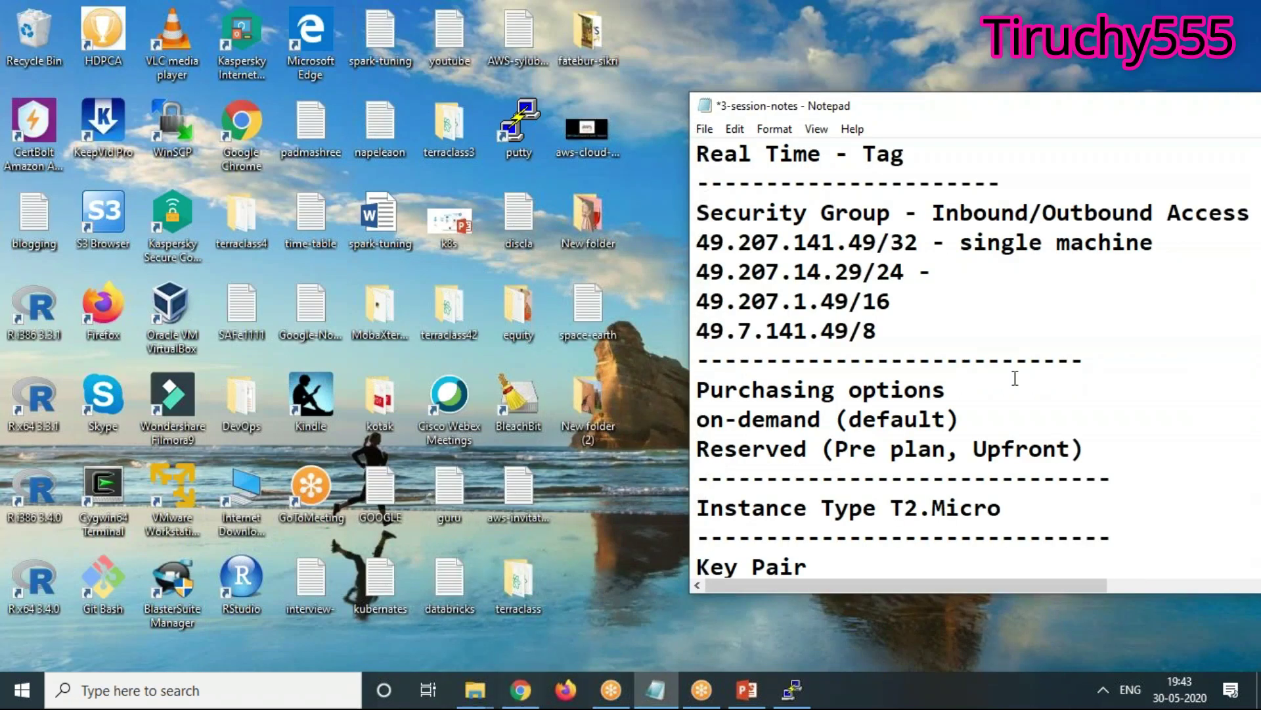
{"action": "scroll", "coordinate": [1012, 501], "scroll_direction": "up", "scroll_amount": 2}
{"action": "scroll", "coordinate": [1012, 500], "scroll_direction": "down", "scroll_amount": 5}
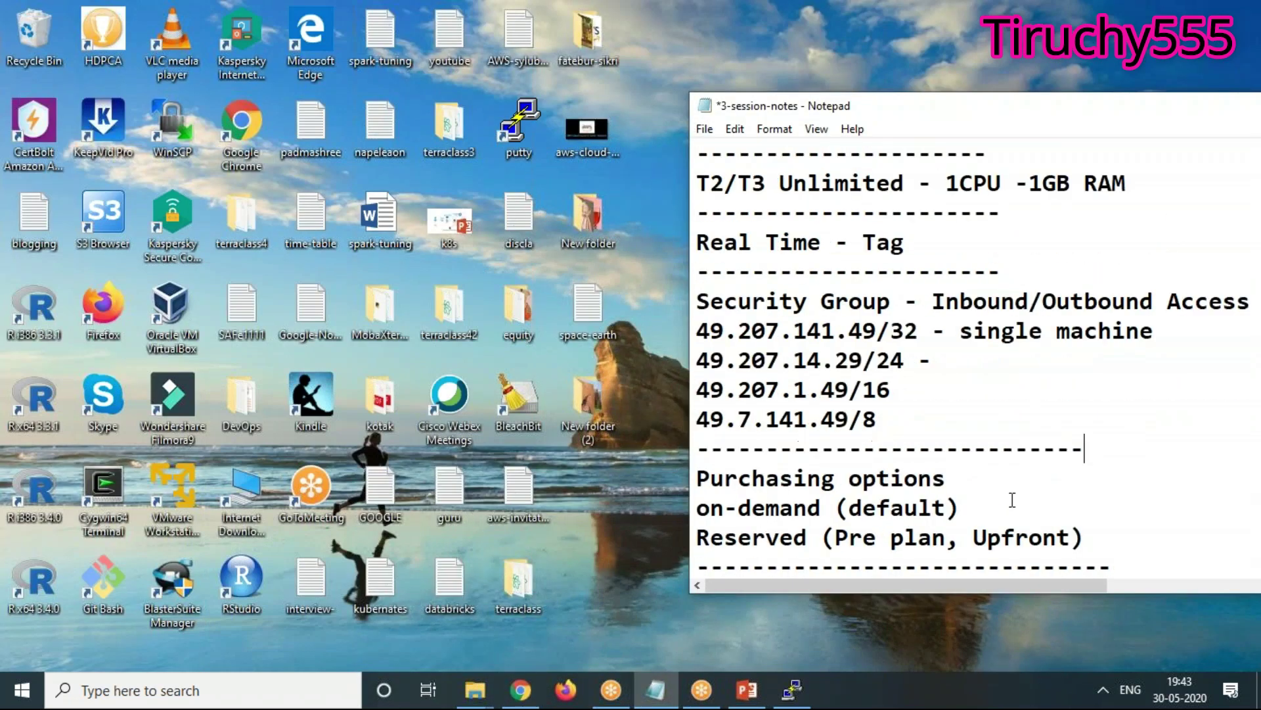
{"action": "scroll", "coordinate": [1012, 500], "scroll_direction": "down", "scroll_amount": 2}
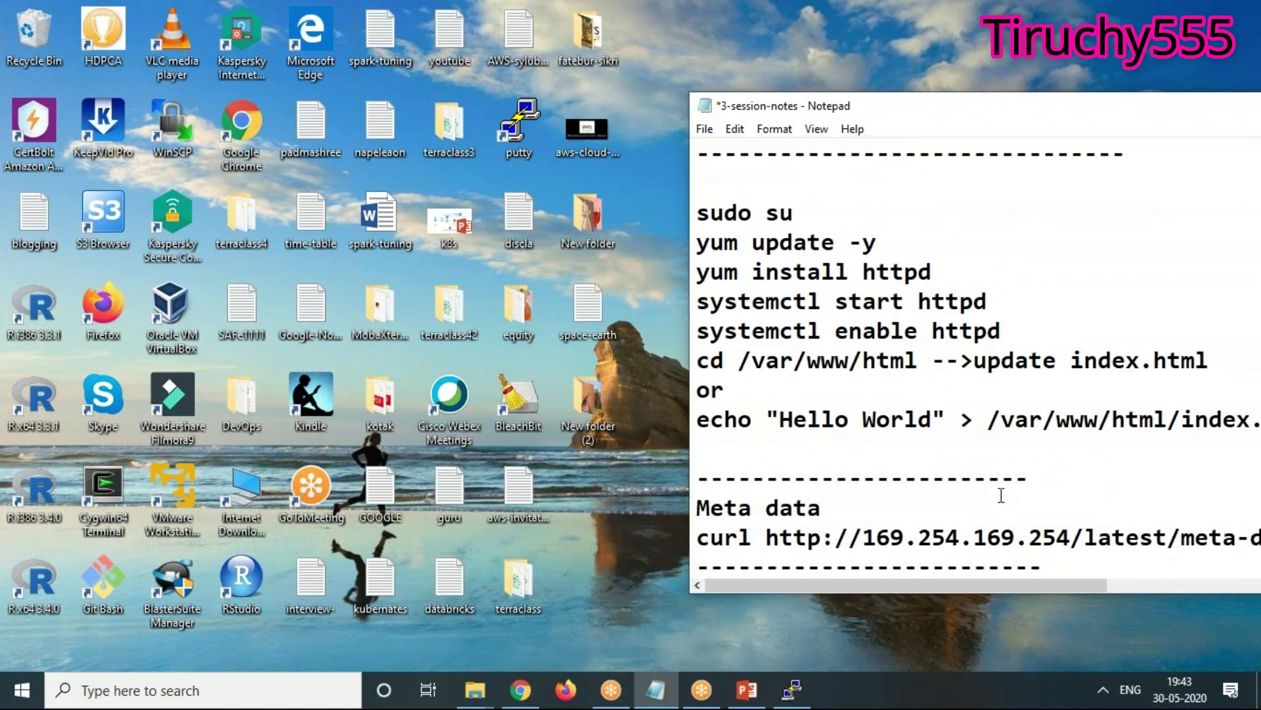
{"action": "left_click_drag", "start_coordinate": [806, 113], "coordinate": [326, 141]}
{"action": "scroll", "coordinate": [638, 430], "scroll_direction": "down", "scroll_amount": 2}
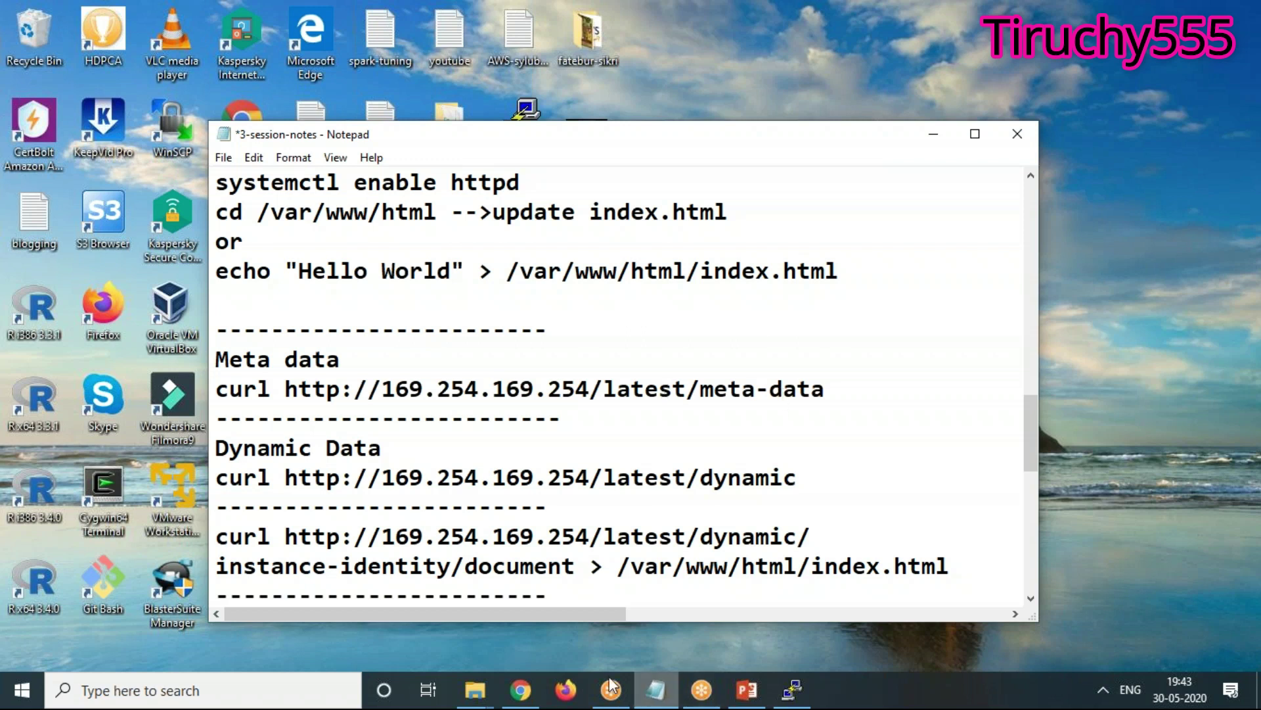
{"action": "left_click", "coordinate": [520, 689]}
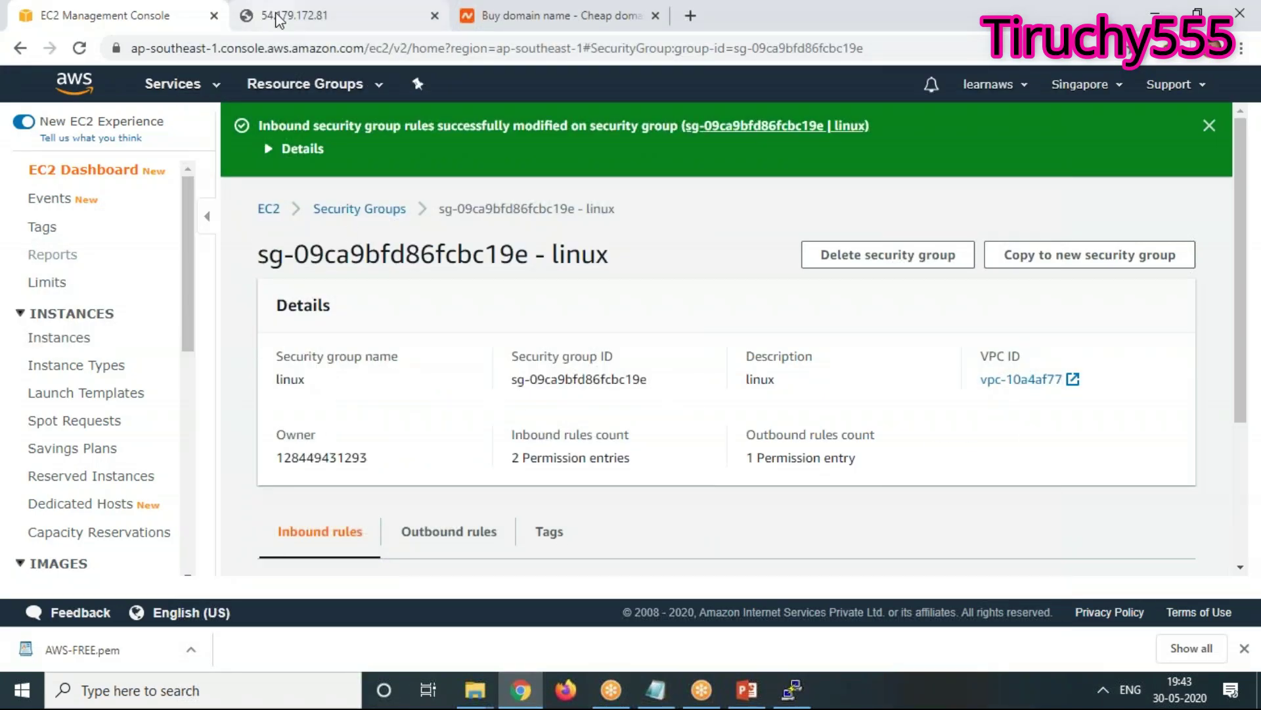
Reload the server's web page in the 54.179.172.81 tab
{"action": "left_click", "coordinate": [279, 16]}
{"action": "right_click", "coordinate": [303, 233]}
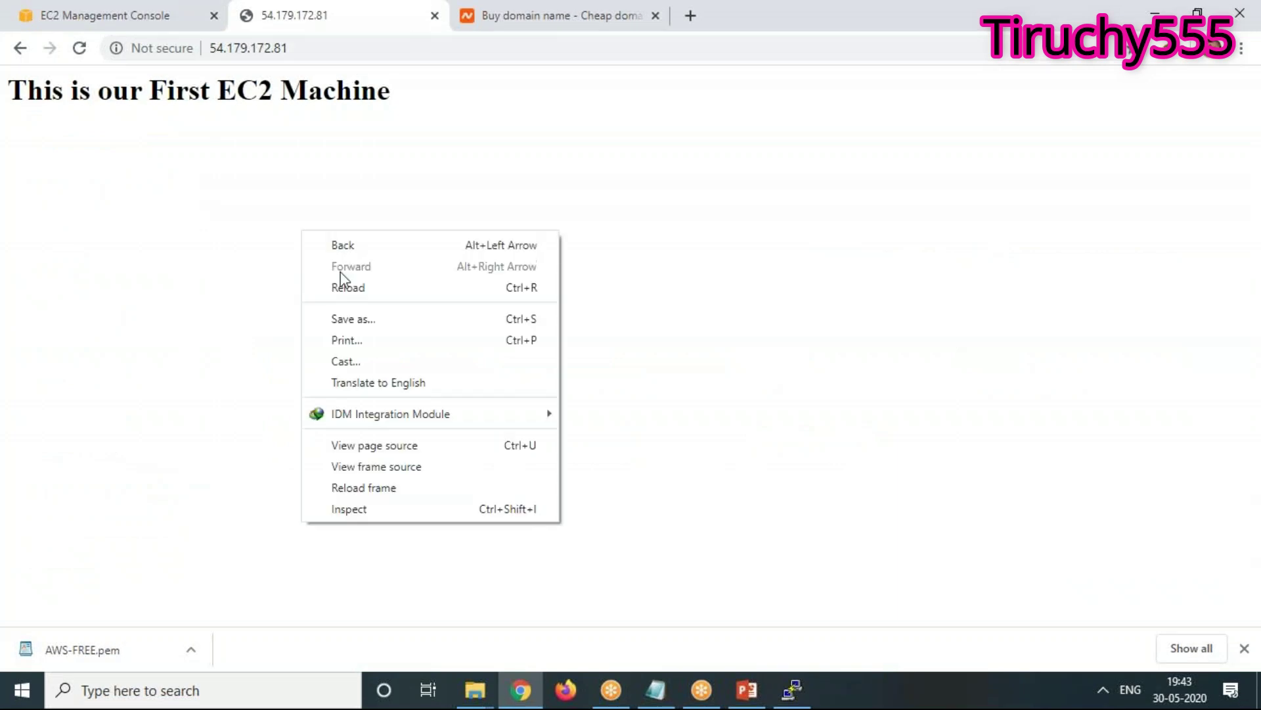
{"action": "left_click", "coordinate": [343, 288]}
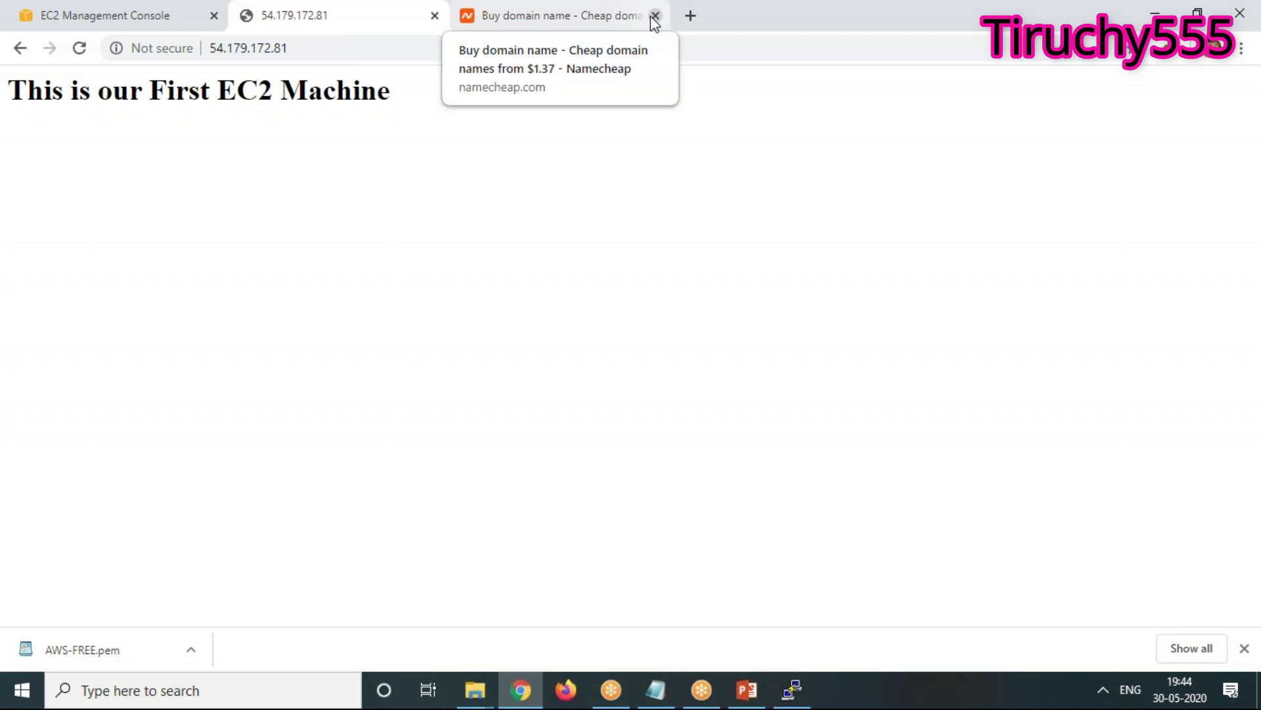
Open the Running instances list from the EC2 Dashboard
{"action": "left_click", "coordinate": [38, 12]}
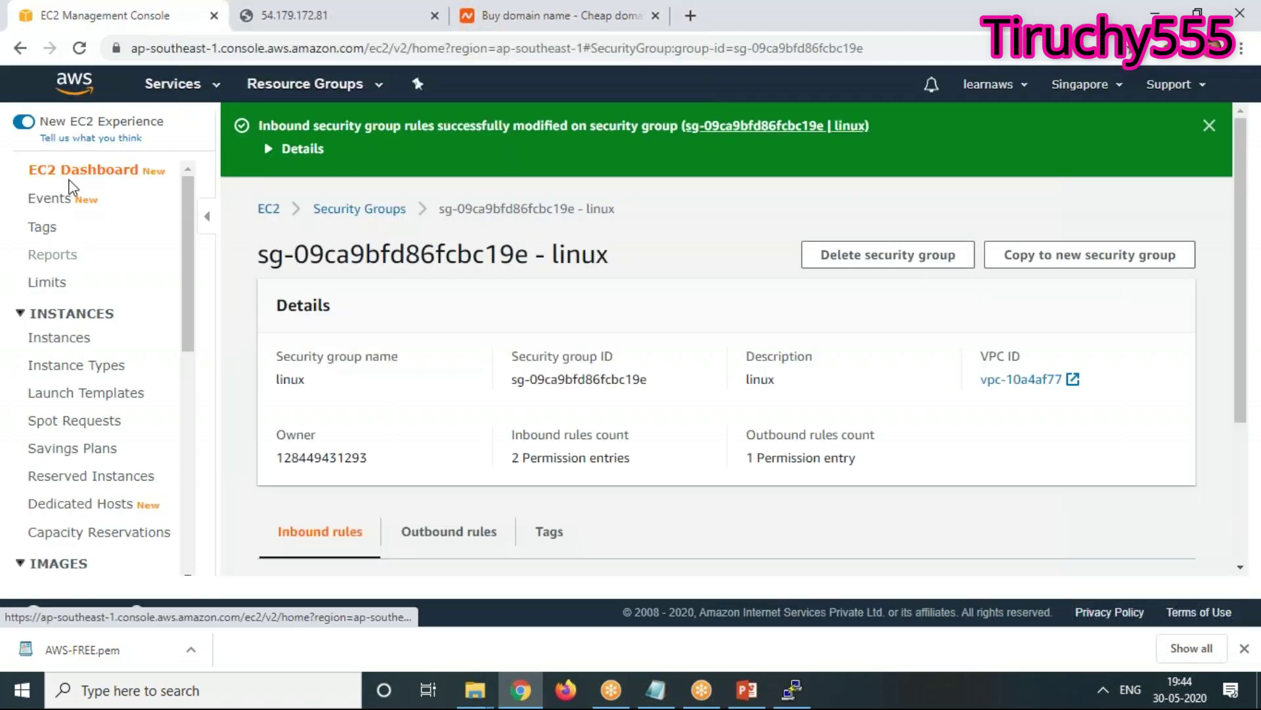
{"action": "left_click", "coordinate": [110, 175]}
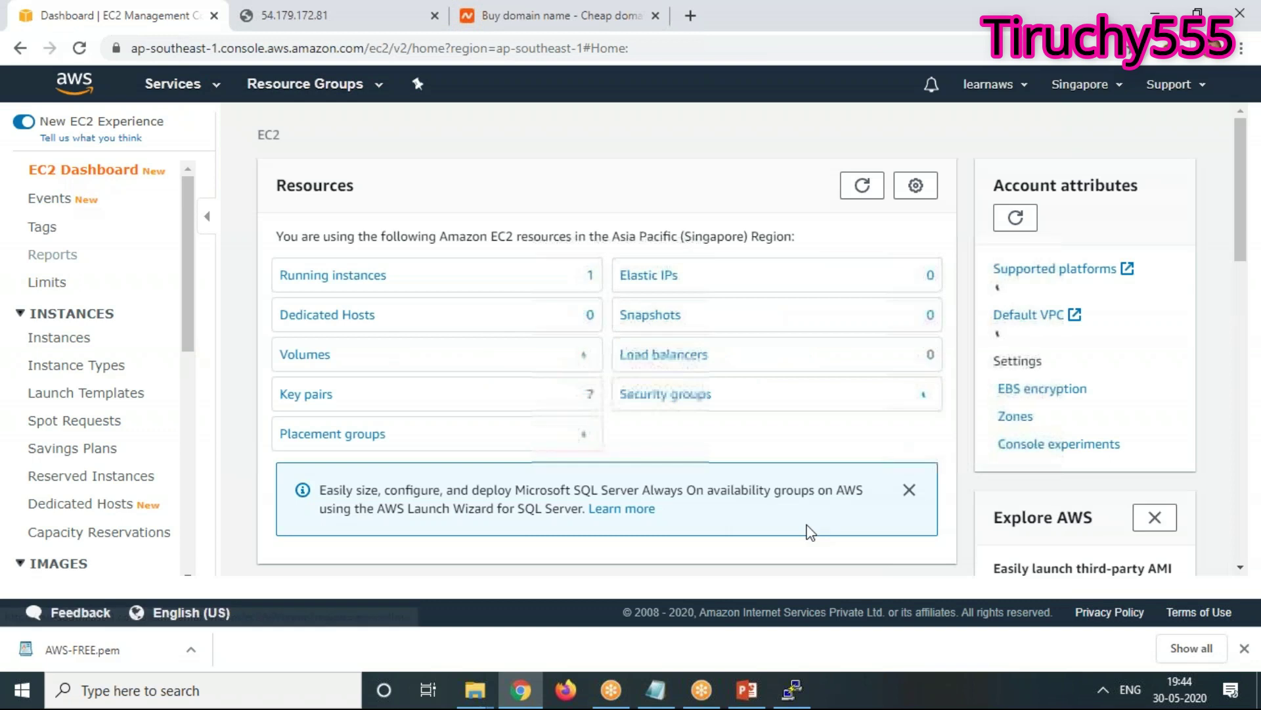
{"action": "left_click", "coordinate": [360, 276]}
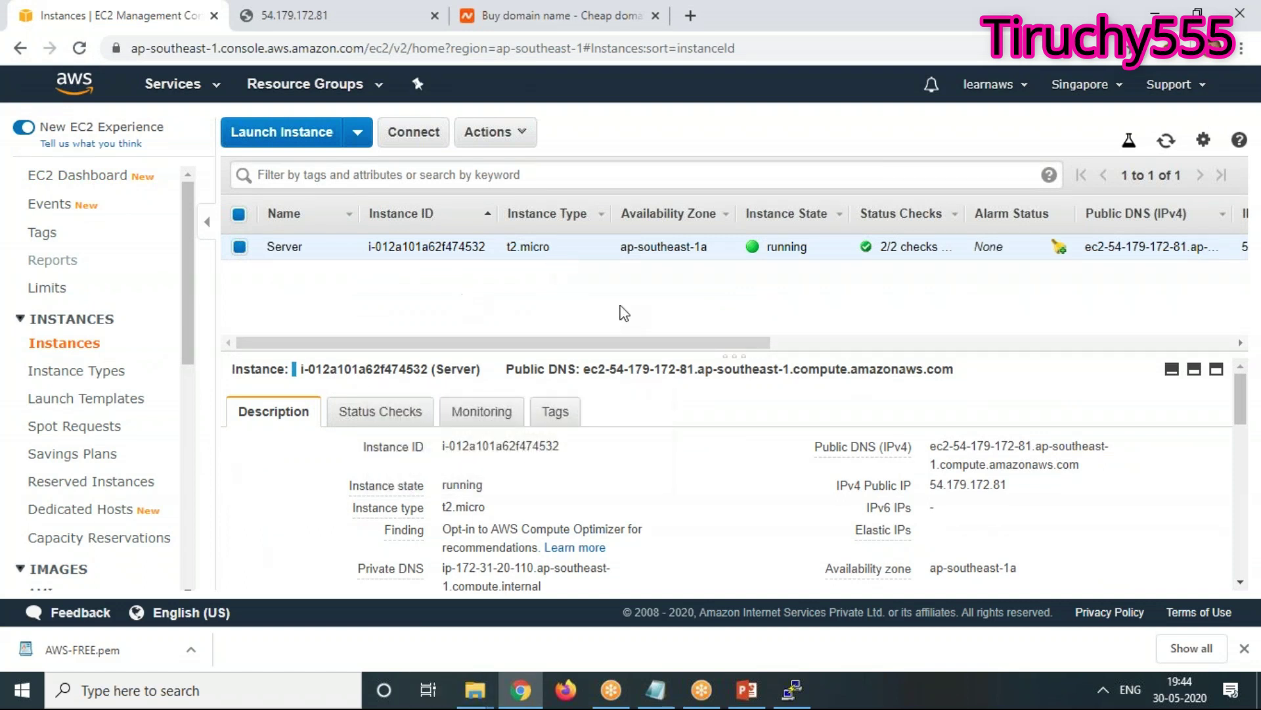
{"action": "left_click", "coordinate": [791, 690]}
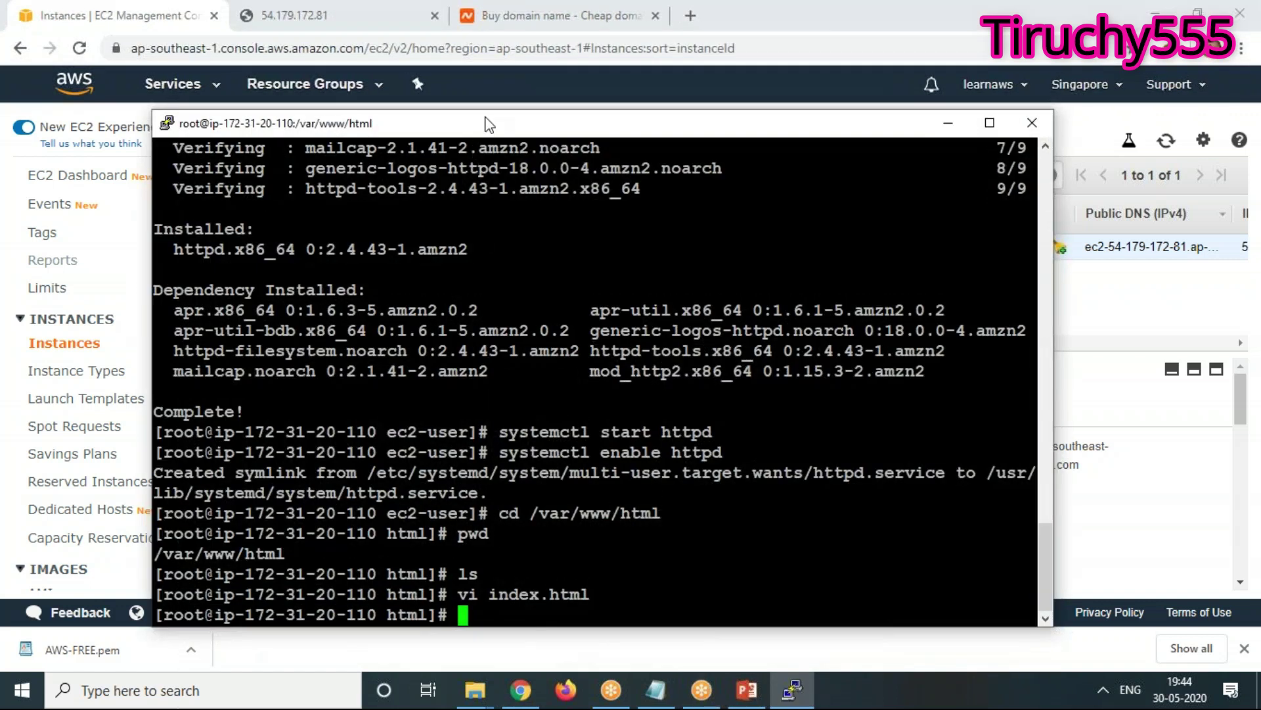
{"action": "left_click_drag", "start_coordinate": [489, 126], "coordinate": [459, 59]}
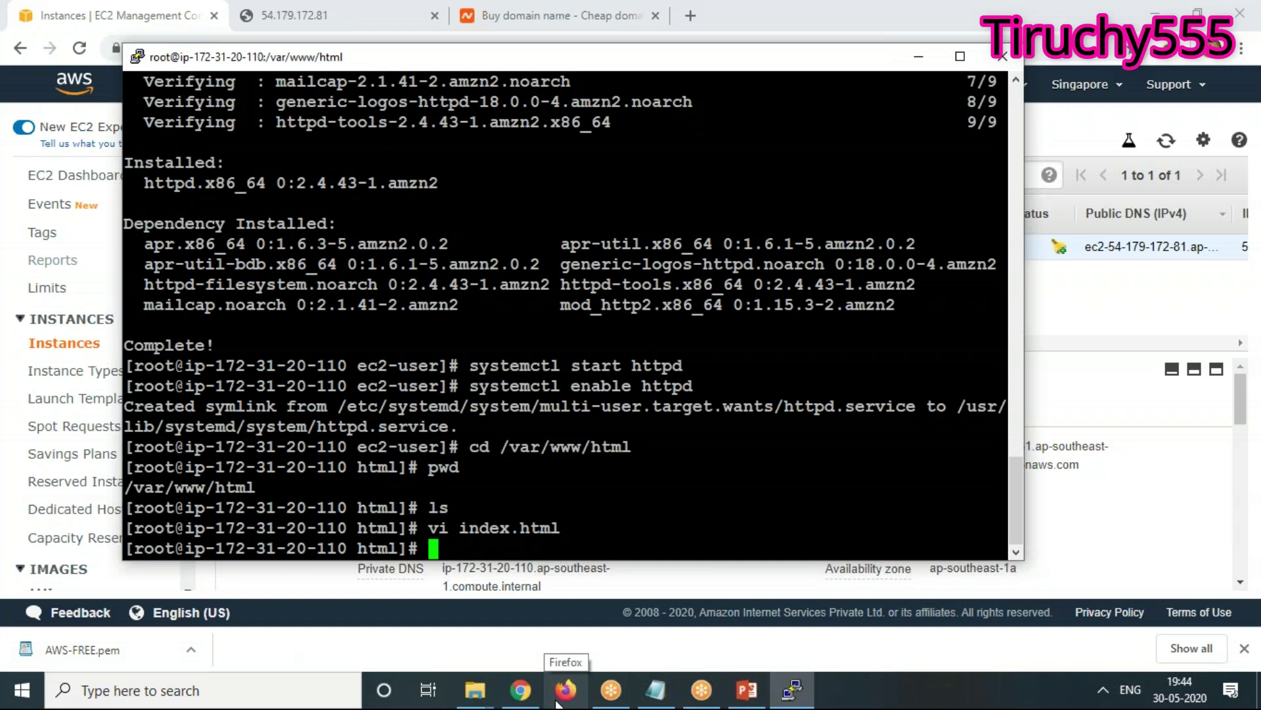
{"action": "mouse_move", "coordinate": [520, 691]}
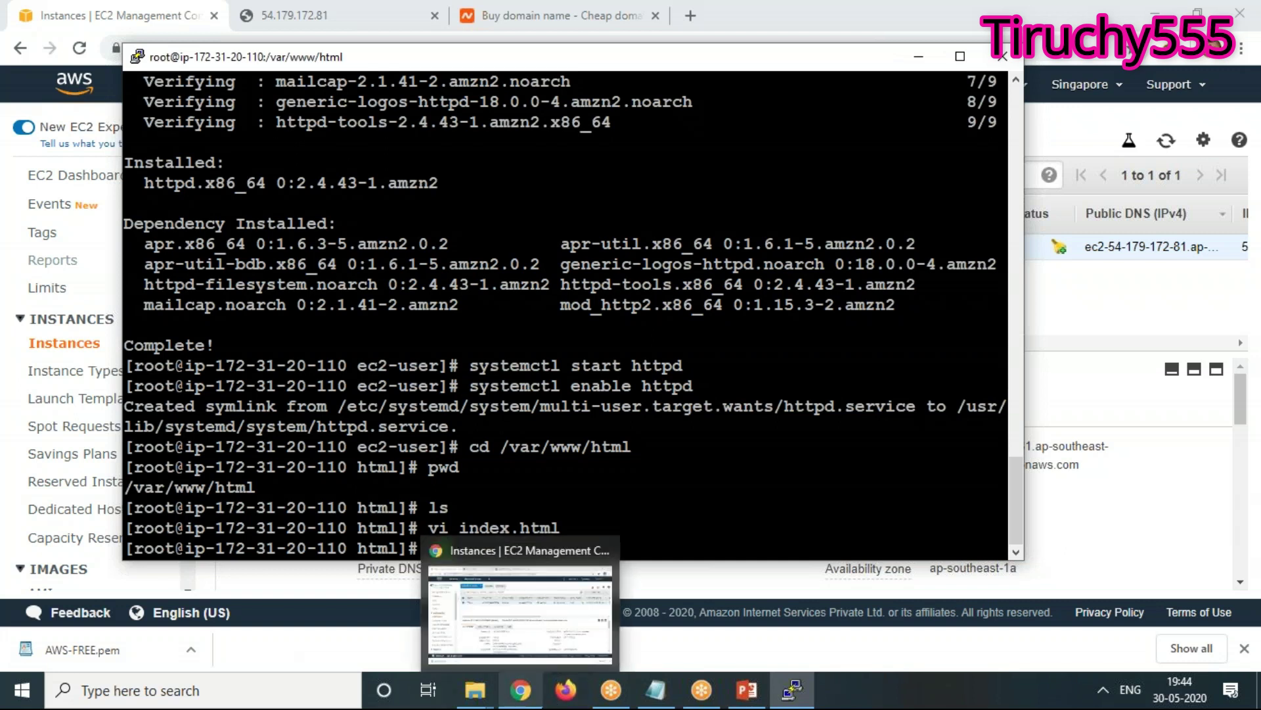
{"action": "type", "text": "http"}
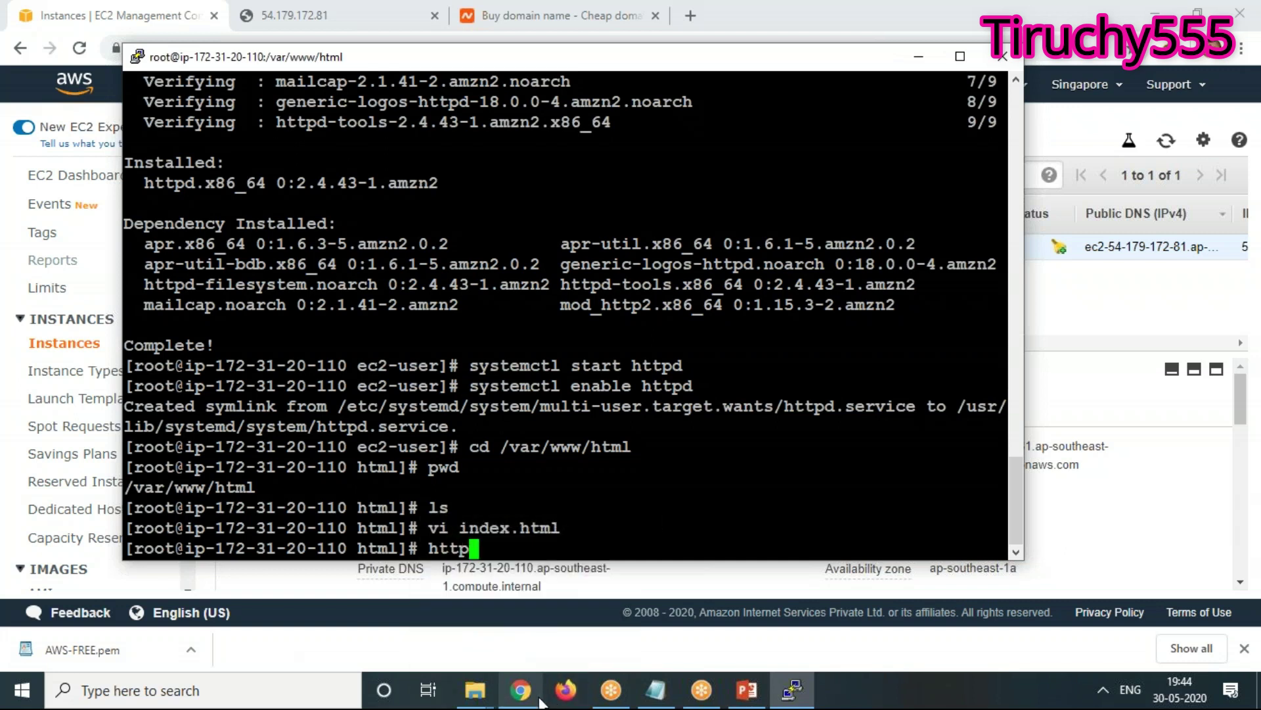
{"action": "type", "text": "://169.254"}
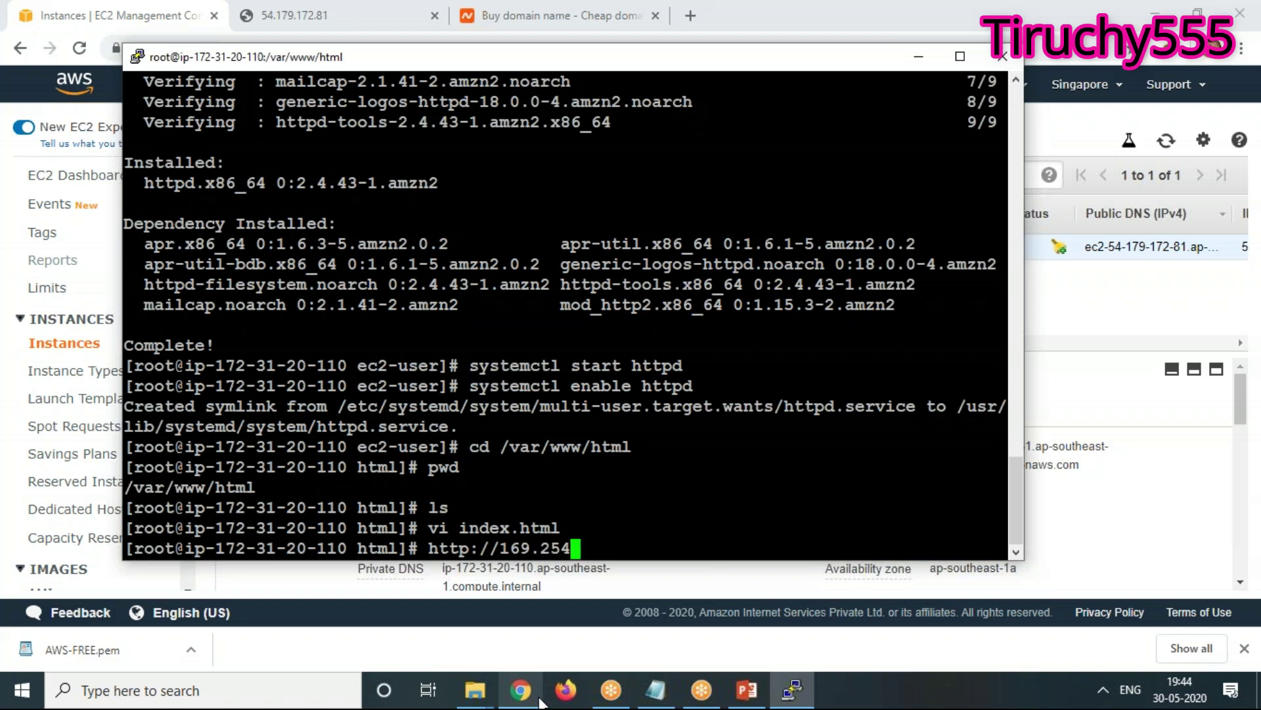
{"action": "type", "text": ".169.25"}
{"action": "type", "text": "4"}
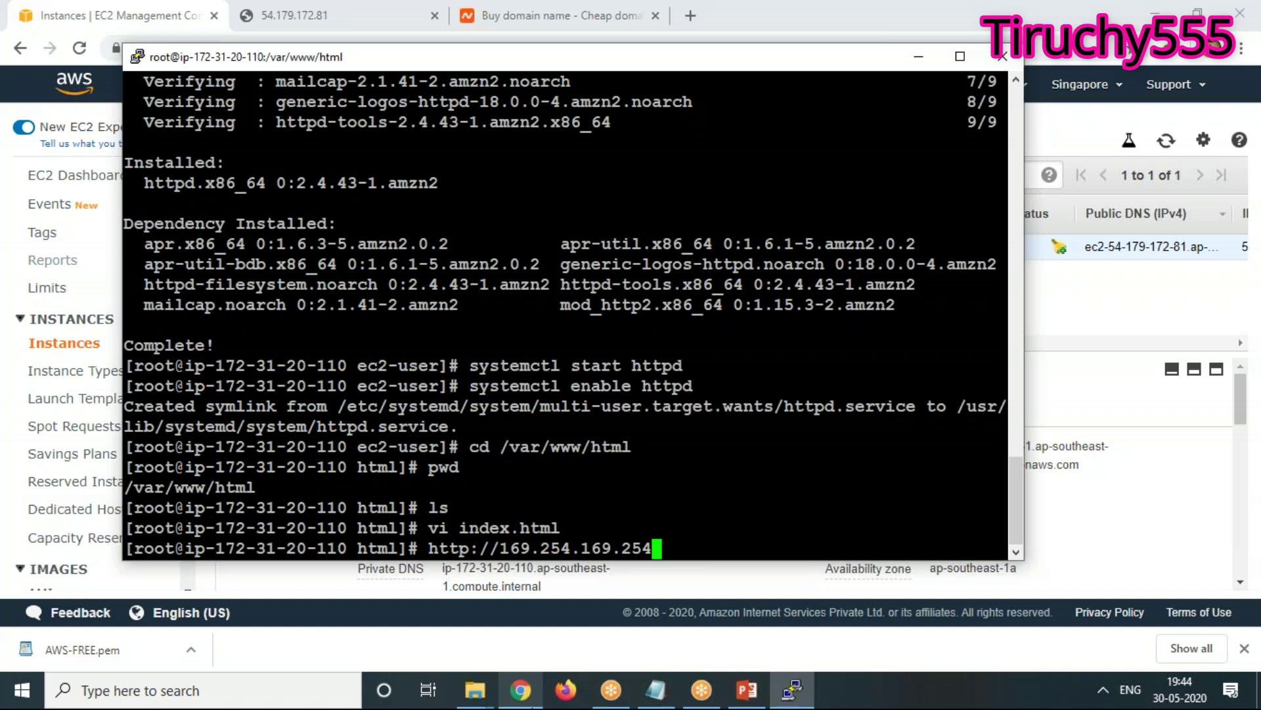
{"action": "type", "text": "/"}
{"action": "type", "text": "latest"}
{"action": "mouse_move", "coordinate": [520, 690]}
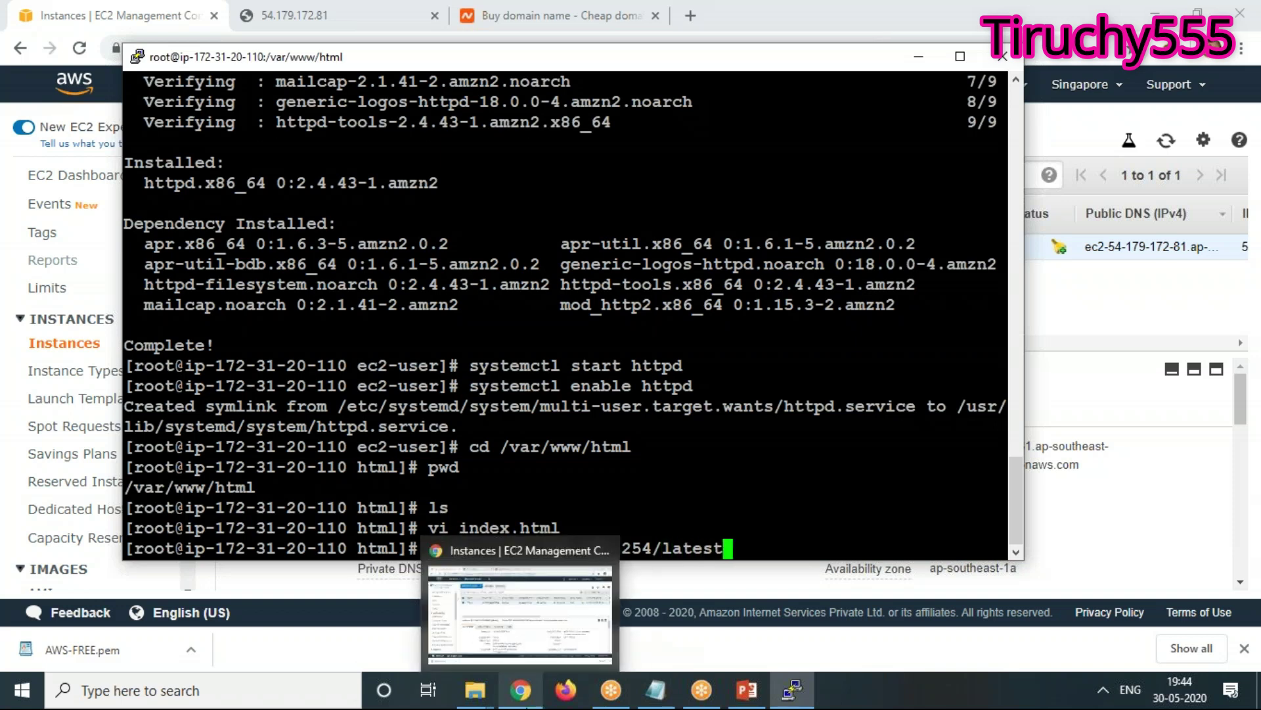
{"action": "type", "text": "/"}
{"action": "type", "text": "m"}
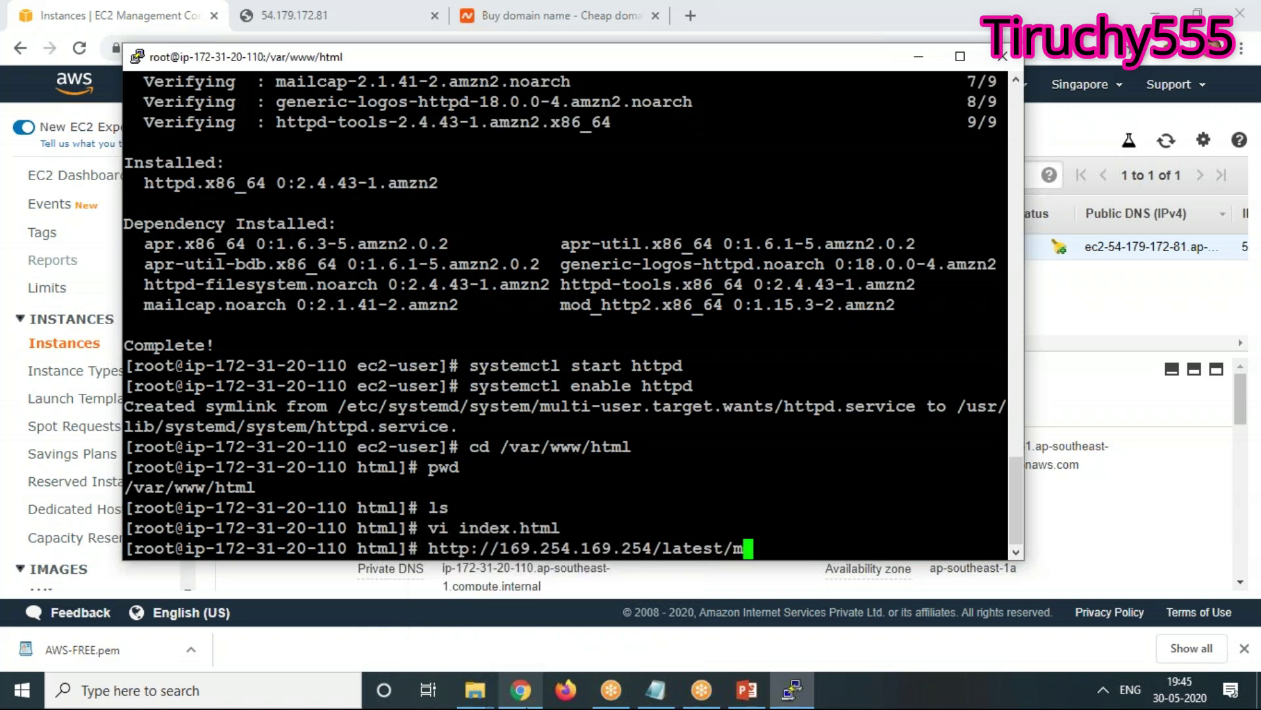
{"action": "type", "text": "eta-data"}
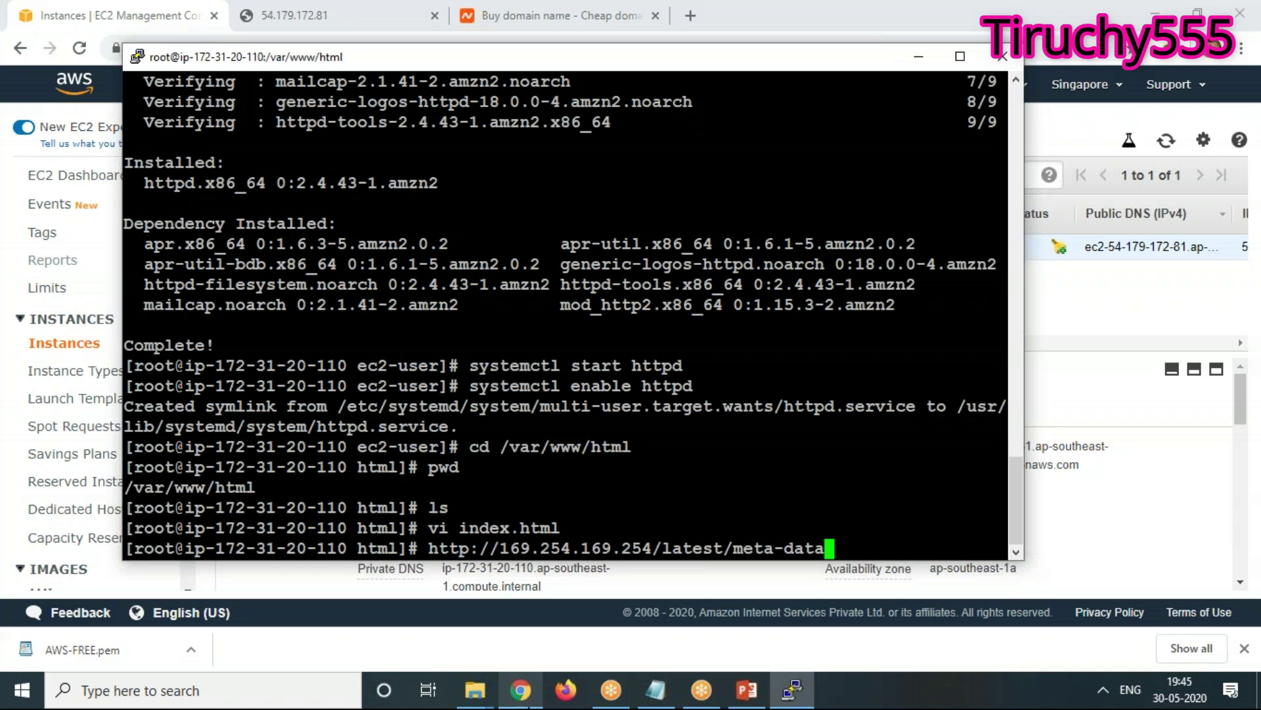
{"action": "key", "text": "Return"}
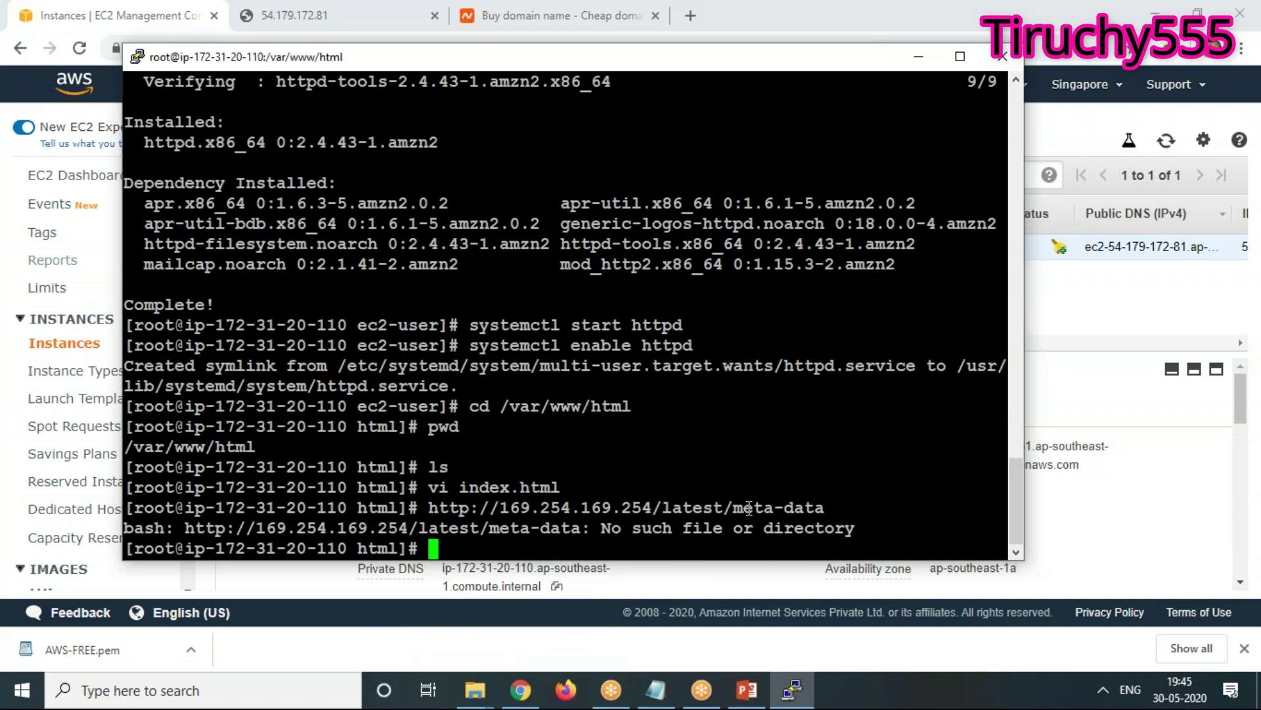
Run curl on the meta-data URL to list metadata categories, then maximize PuTTY
{"action": "type", "text": "curl"}
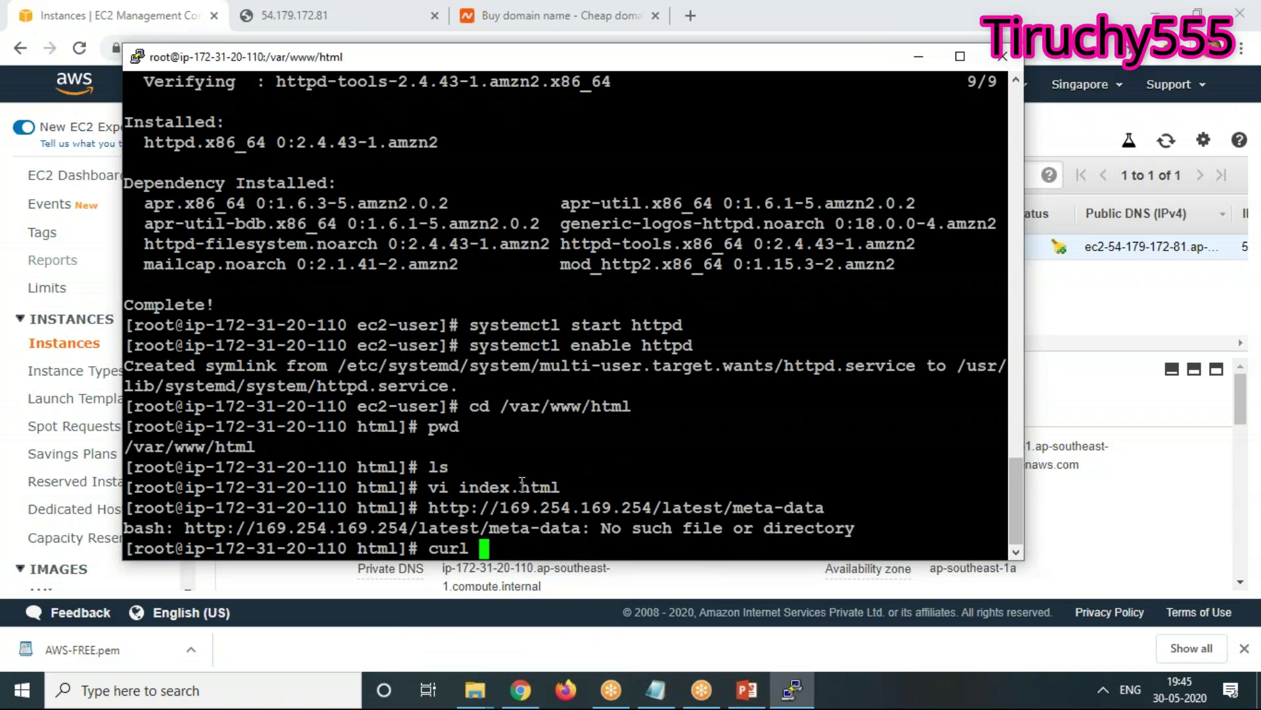
{"action": "left_click_drag", "start_coordinate": [432, 507], "coordinate": [820, 508]}
{"action": "right_click", "coordinate": [807, 506]}
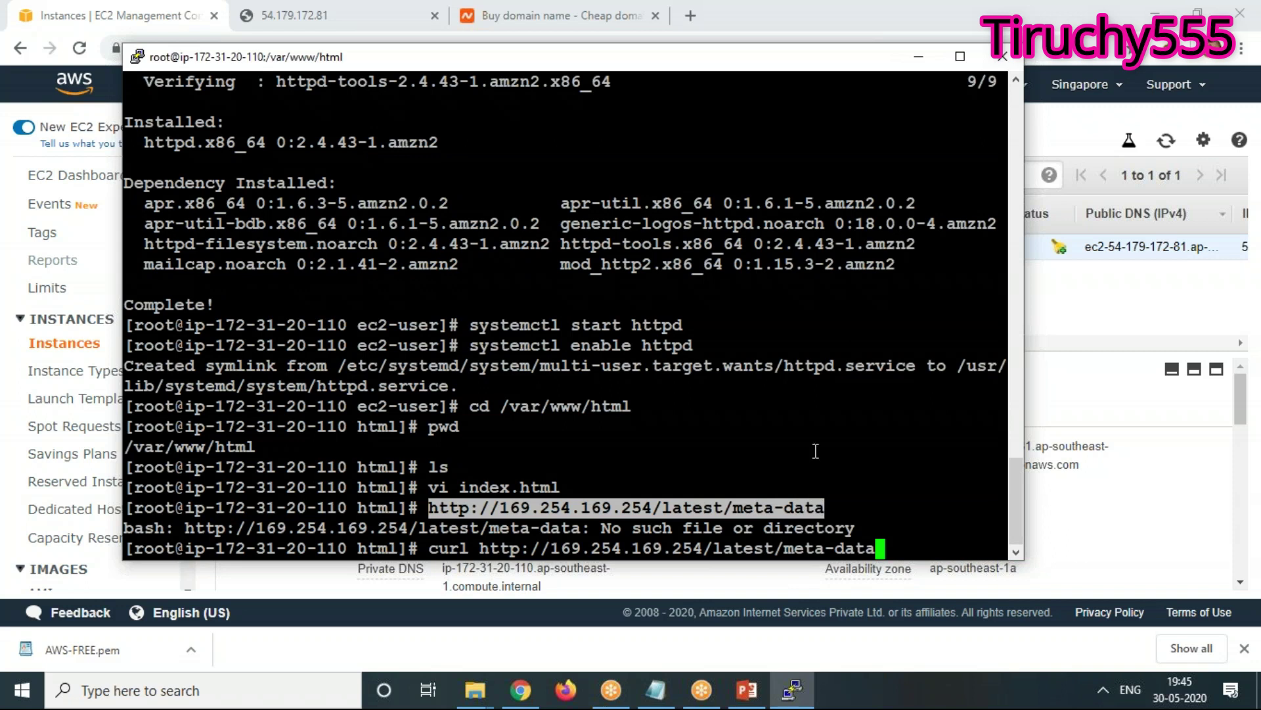
{"action": "key", "text": "Return"}
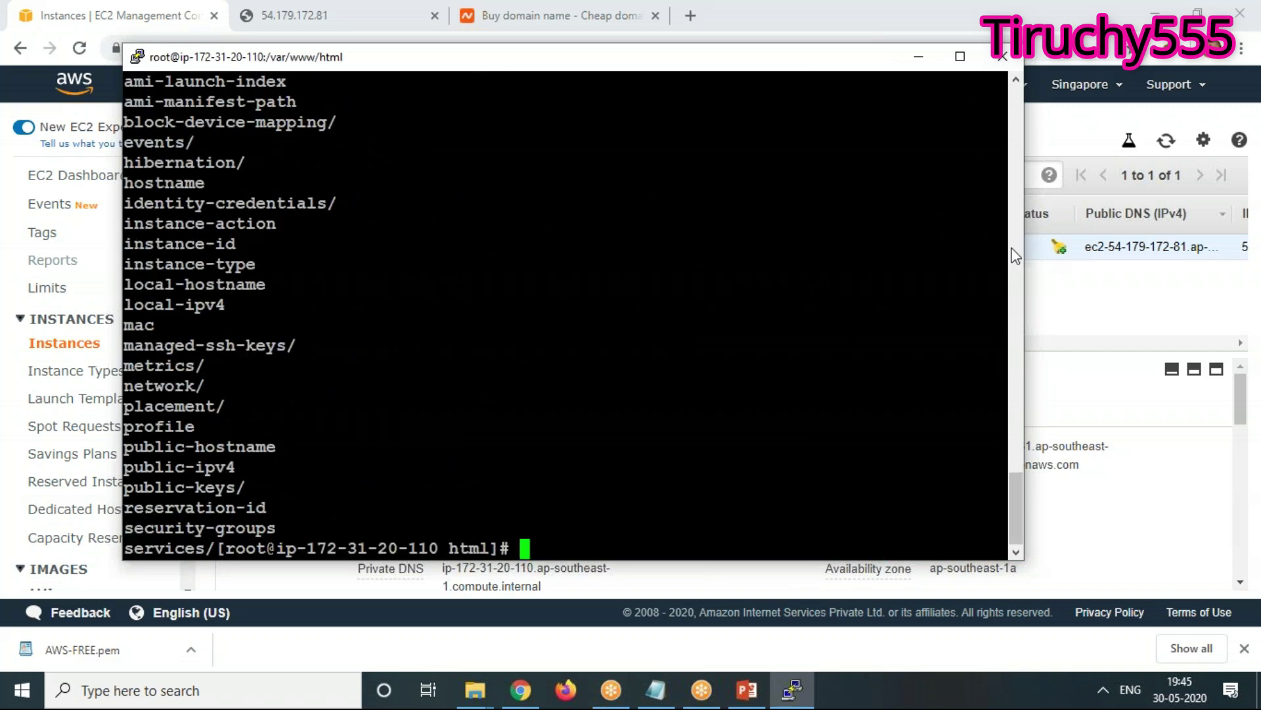
{"action": "scroll", "coordinate": [266, 316], "scroll_direction": "up", "scroll_amount": 4}
{"action": "scroll", "coordinate": [266, 316], "scroll_direction": "down", "scroll_amount": 4}
{"action": "scroll", "coordinate": [266, 316], "scroll_direction": "up", "scroll_amount": 4}
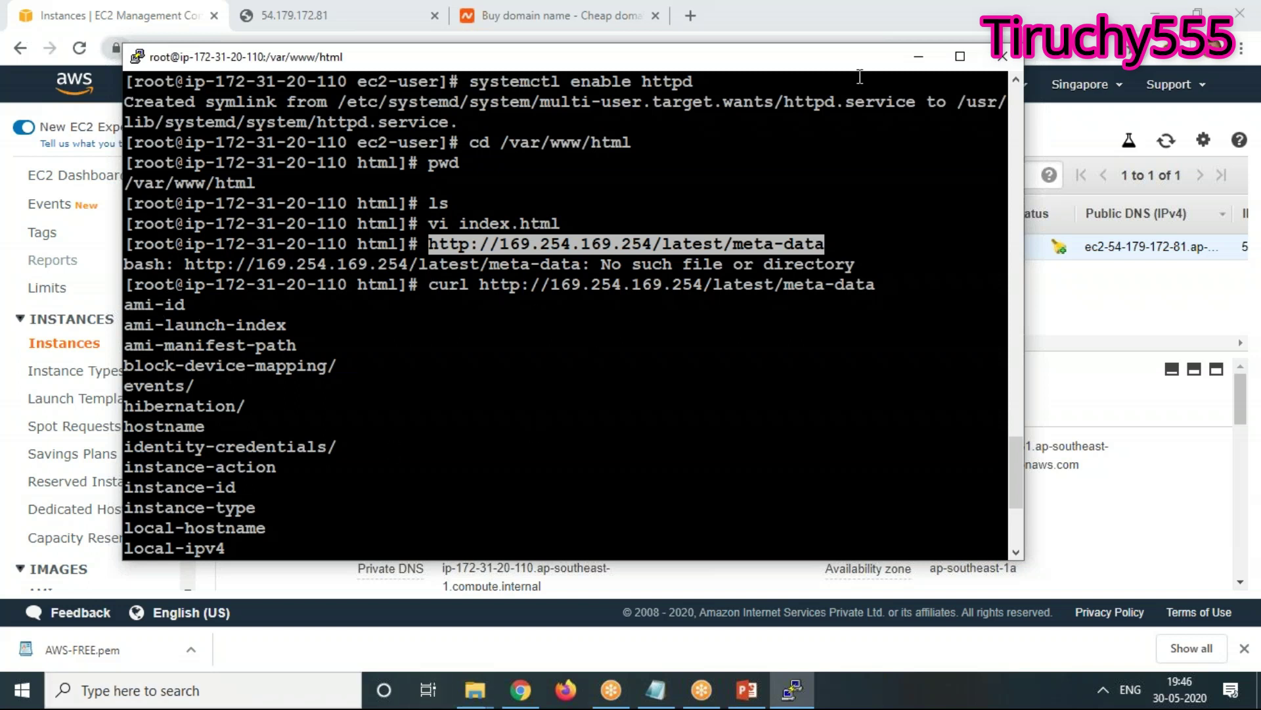
{"action": "left_click", "coordinate": [971, 52]}
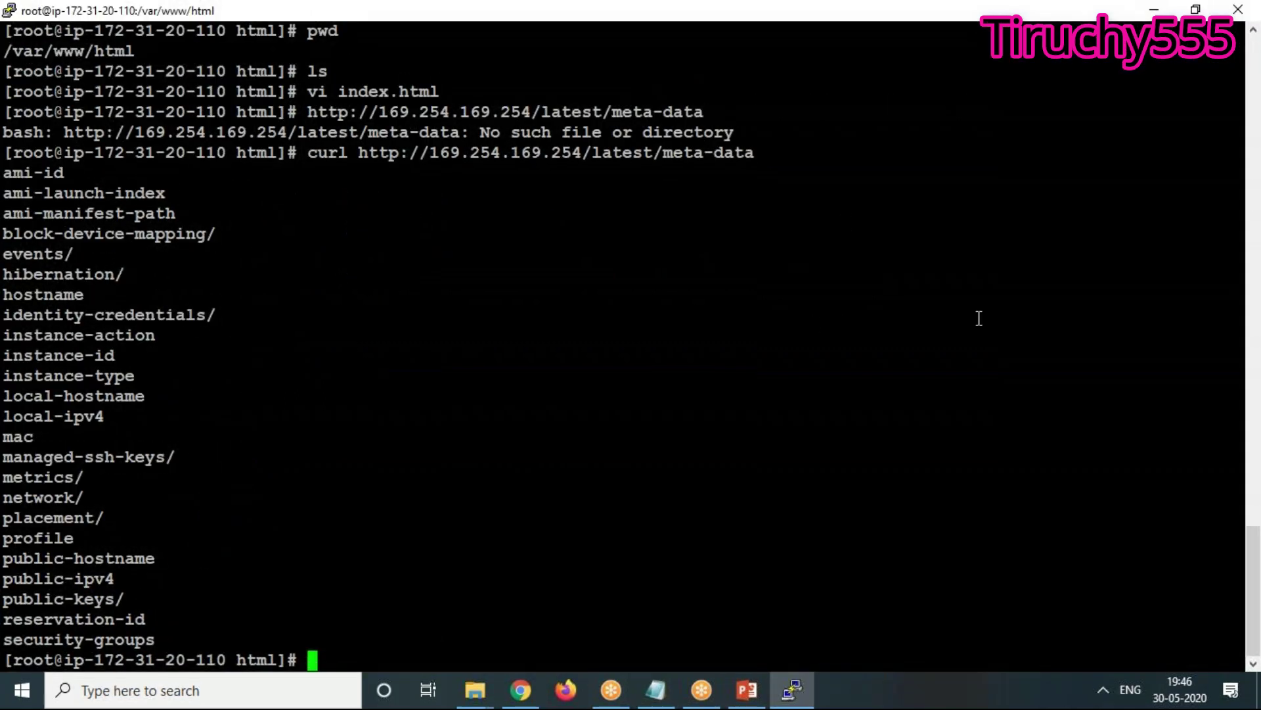
Curl the meta-data/ami-id entry and search the returned AMI ID in the EC2 console
{"action": "key", "text": "Up"}
{"action": "type", "text": "/"}
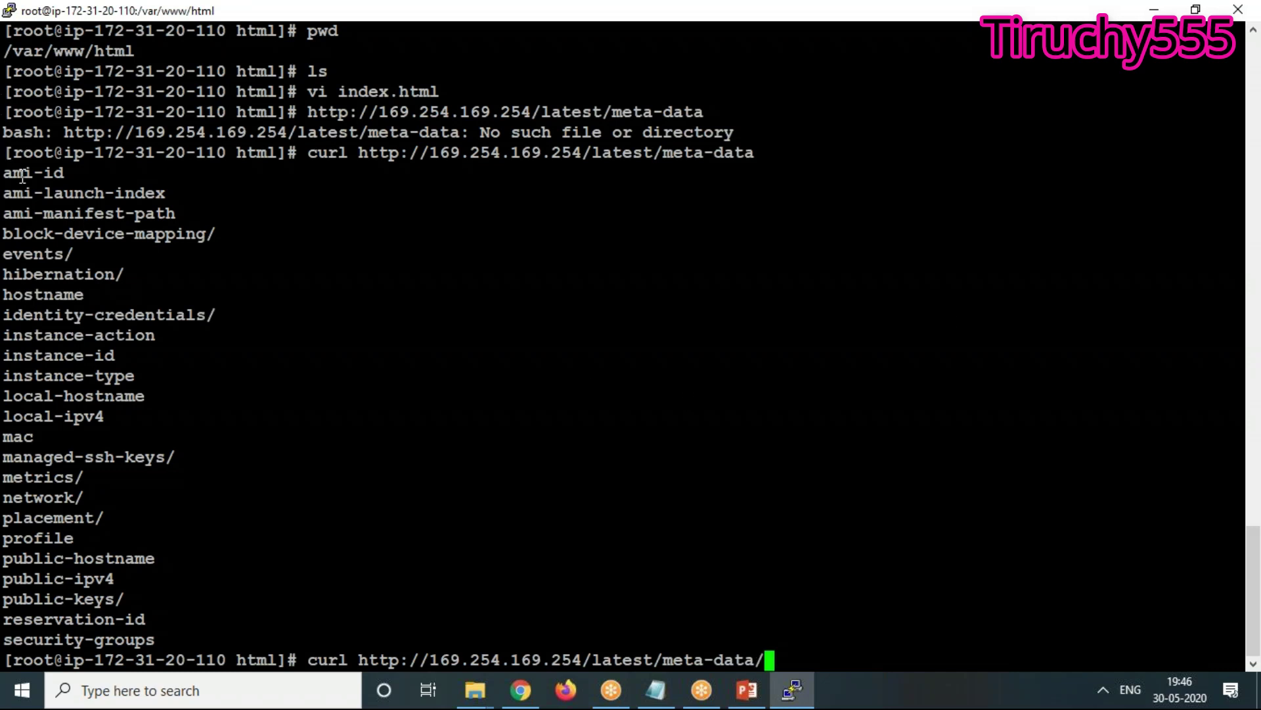
{"action": "double_click", "coordinate": [22, 176]}
{"action": "right_click", "coordinate": [291, 41]}
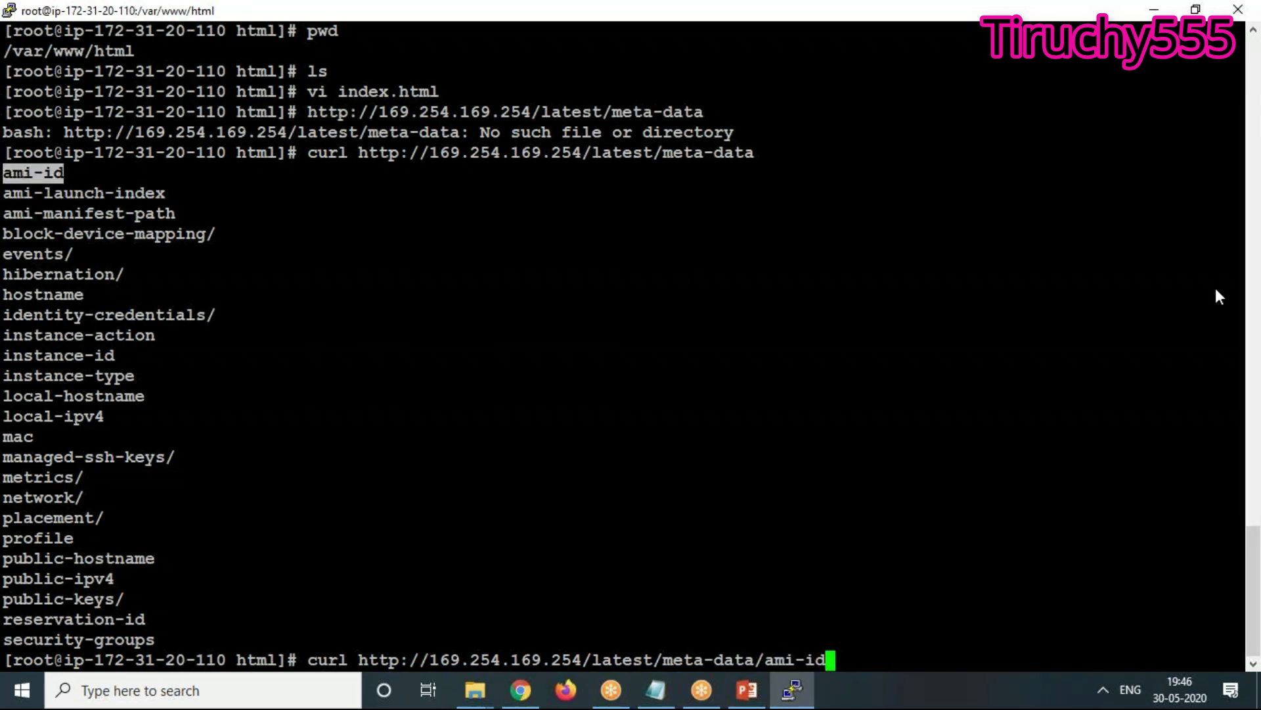
{"action": "key", "text": "Return"}
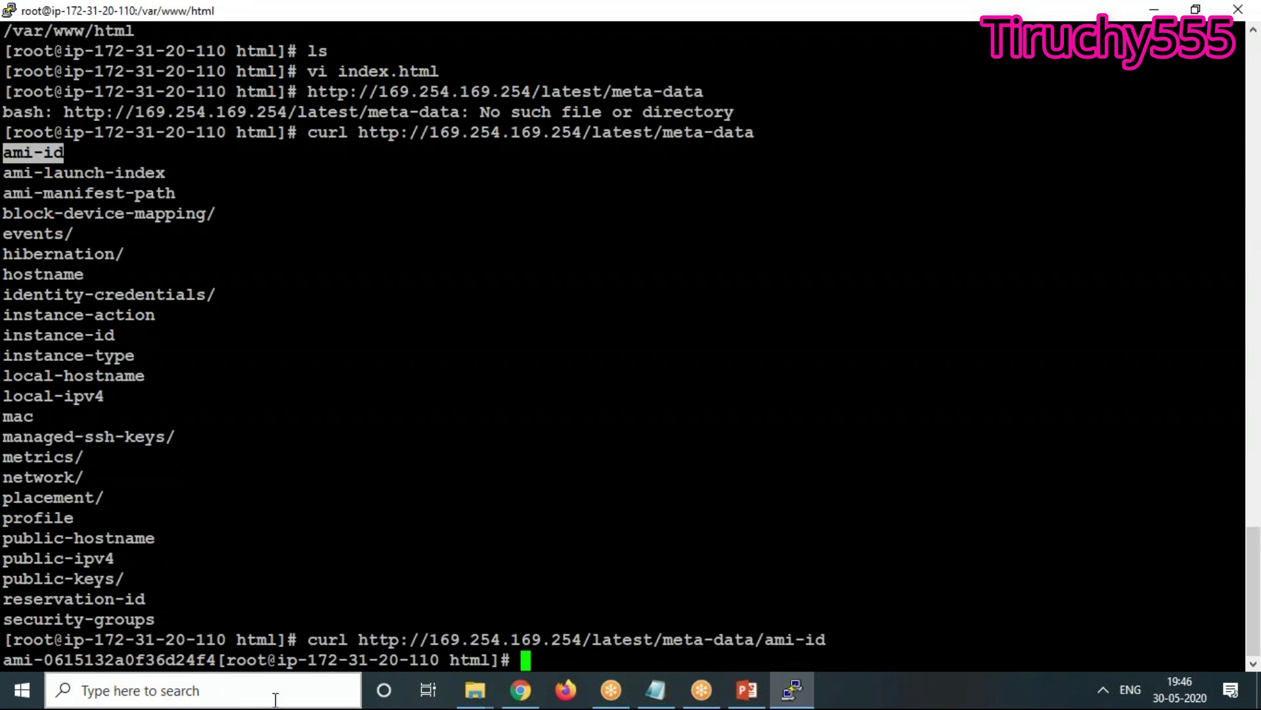
{"action": "left_click_drag", "start_coordinate": [217, 659], "coordinate": [3, 660]}
{"action": "key", "text": "ctrl+c"}
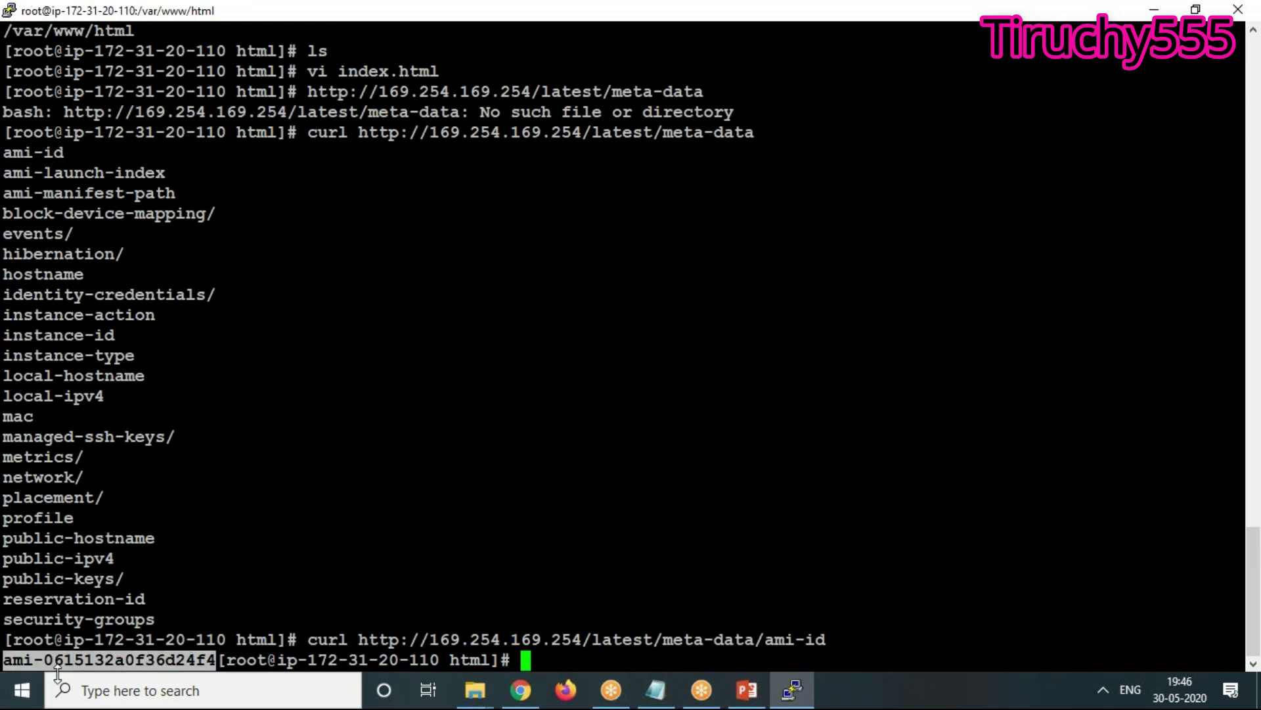
{"action": "left_click", "coordinate": [526, 693]}
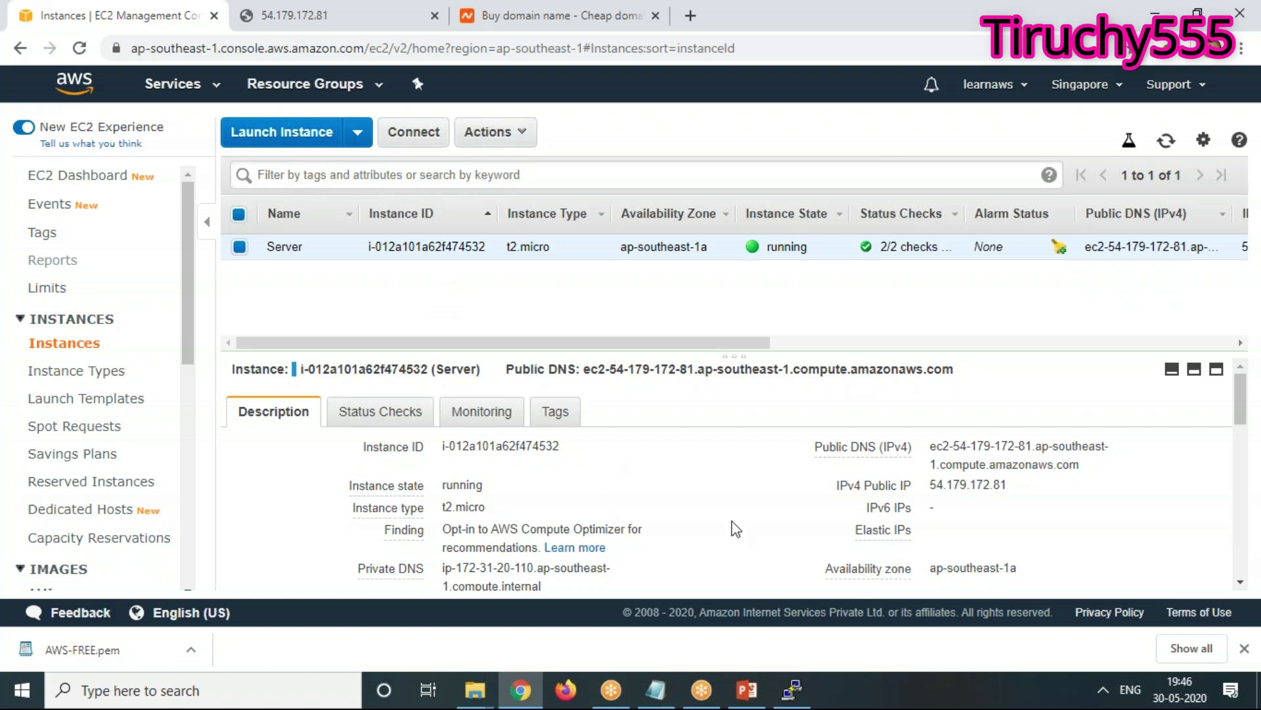
{"action": "key", "text": "ctrl+f"}
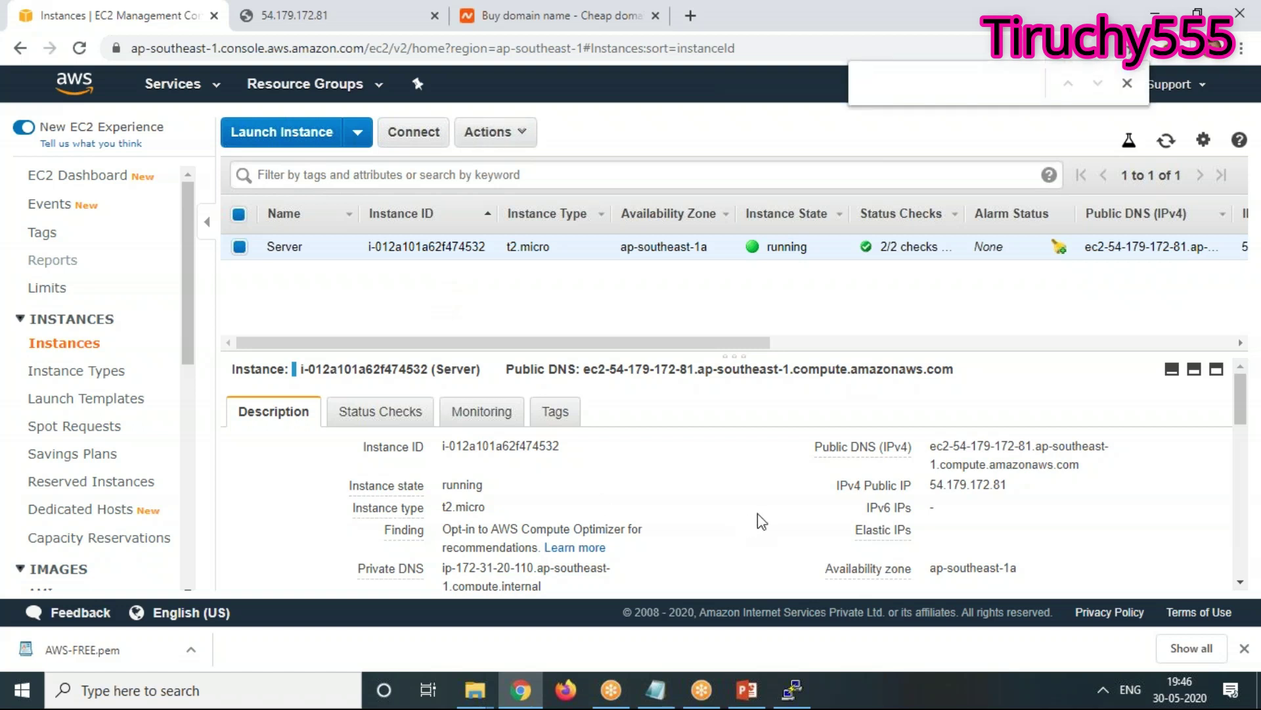
{"action": "key", "text": "ctrl+v"}
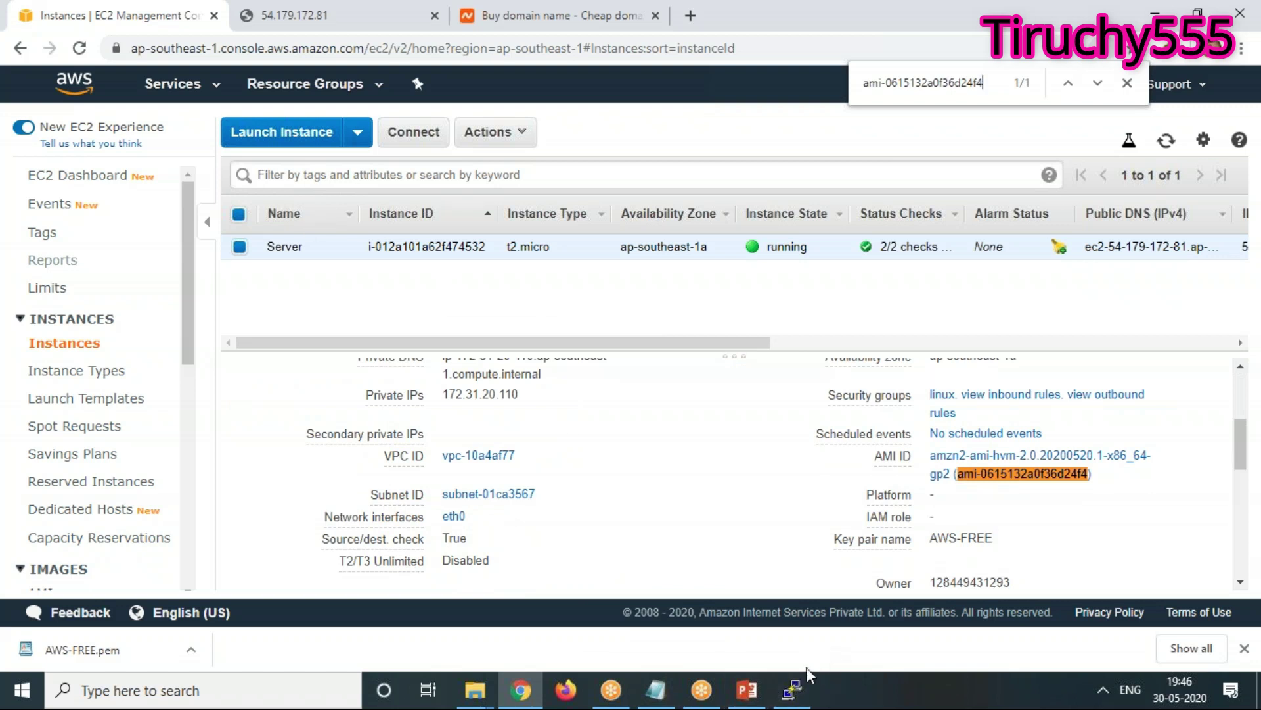
{"action": "left_click", "coordinate": [792, 690]}
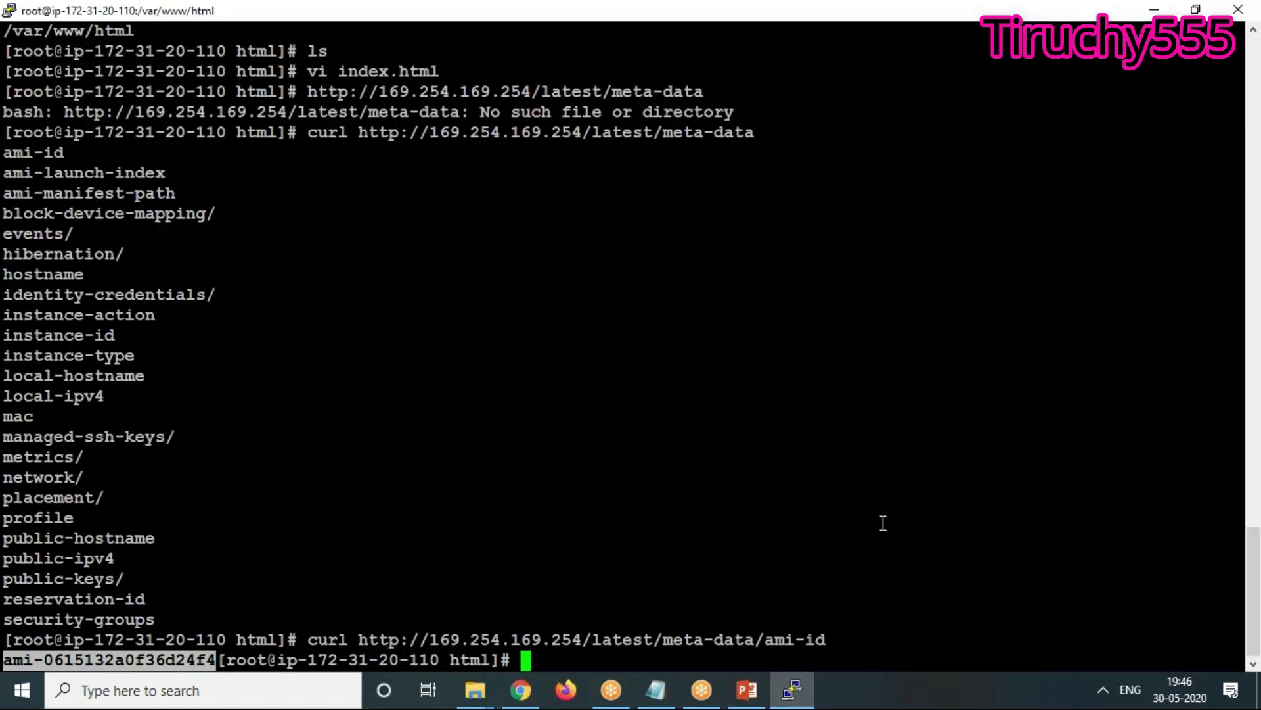
Curl meta-data/instance-id and find i-012a101a62f474532 on the EC2 console page
{"action": "key", "text": "Up"}
{"action": "key", "text": "BackSpace"}
{"action": "key", "text": "BackSpace"}
{"action": "key", "text": "BackSpace"}
{"action": "key", "text": "BackSpace"}
{"action": "key", "text": "BackSpace"}
{"action": "key", "text": "BackSpace"}
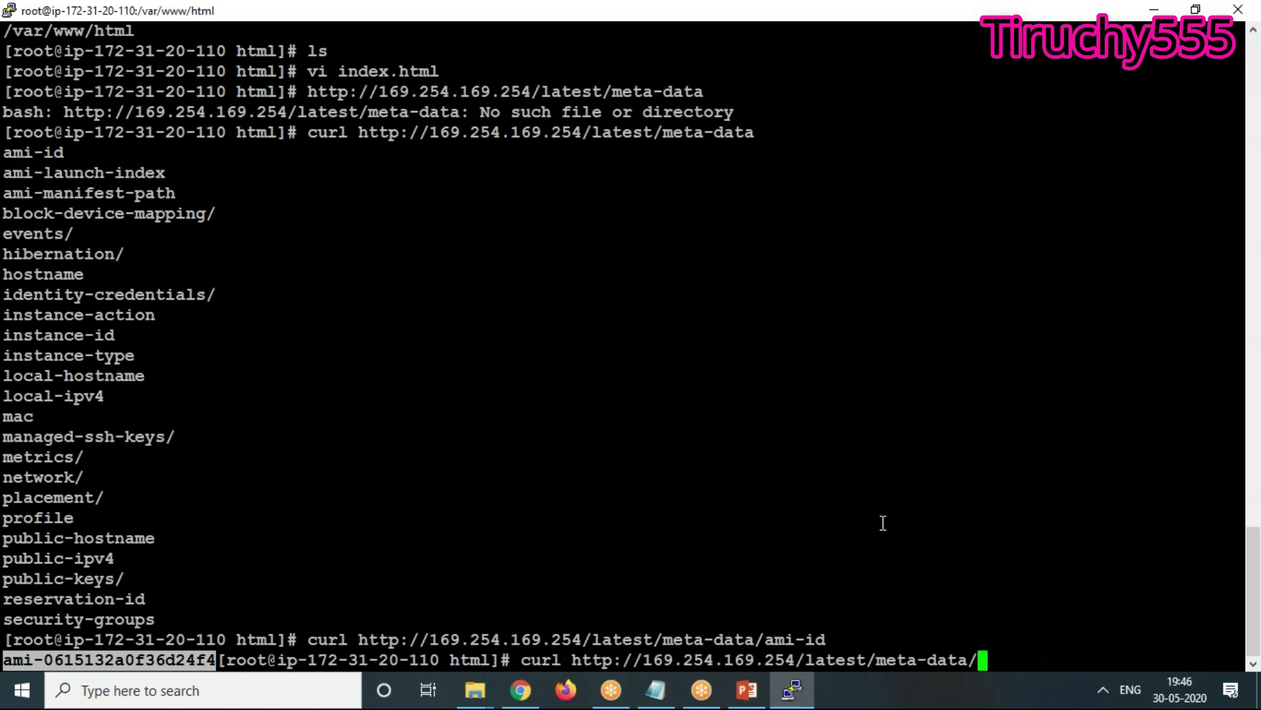
{"action": "double_click", "coordinate": [55, 332]}
{"action": "right_click", "coordinate": [55, 326]}
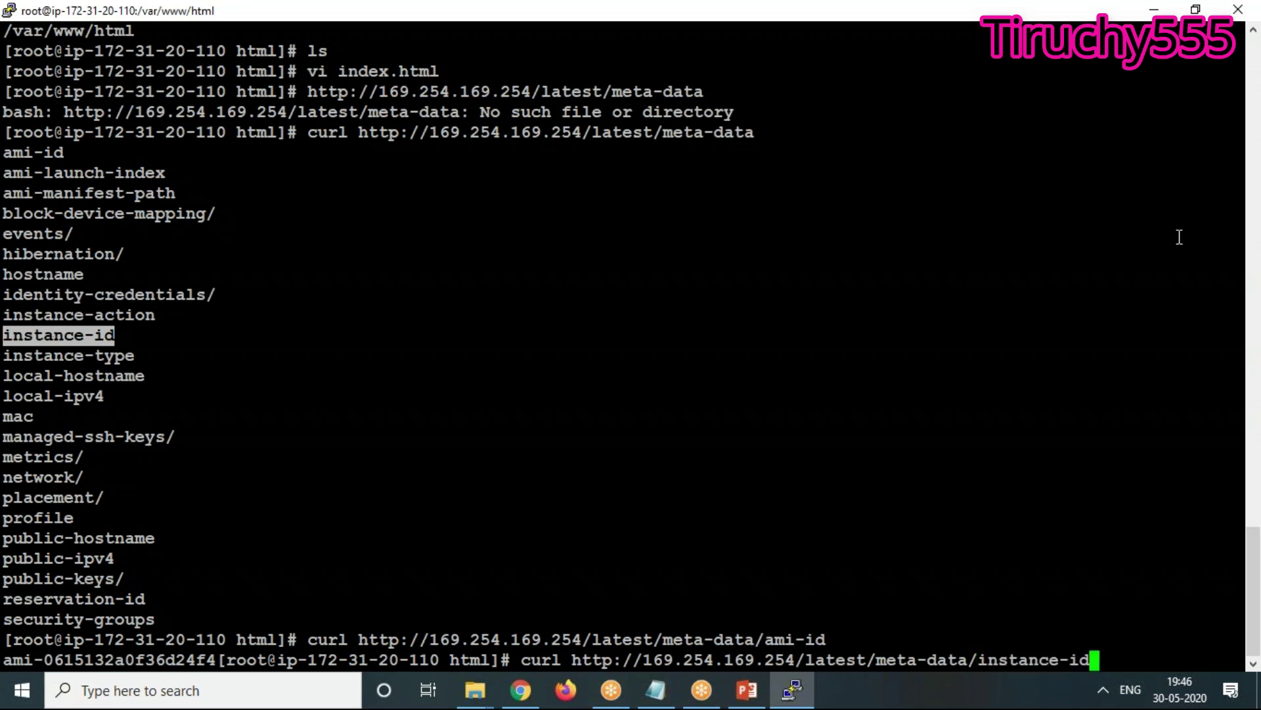
{"action": "key", "text": "Return"}
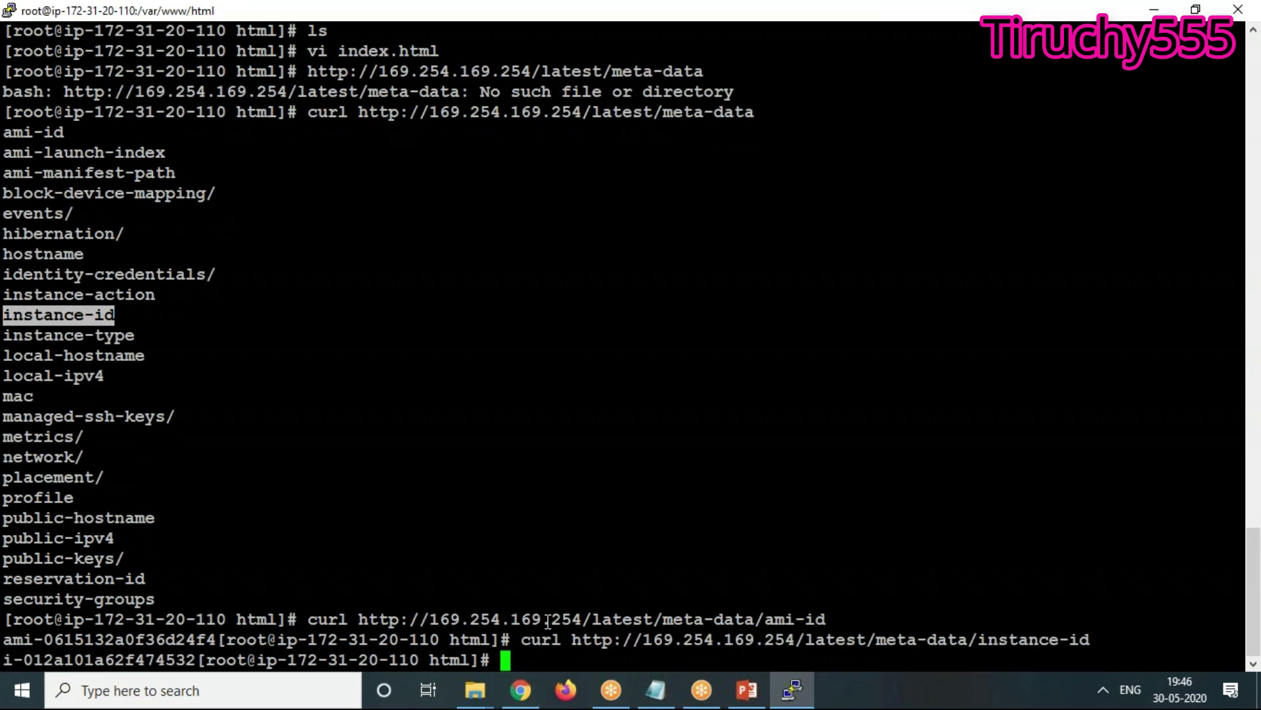
{"action": "left_click", "coordinate": [195, 658]}
{"action": "left_click_drag", "start_coordinate": [195, 658], "coordinate": [3, 659]}
{"action": "key", "text": "ctrl+c"}
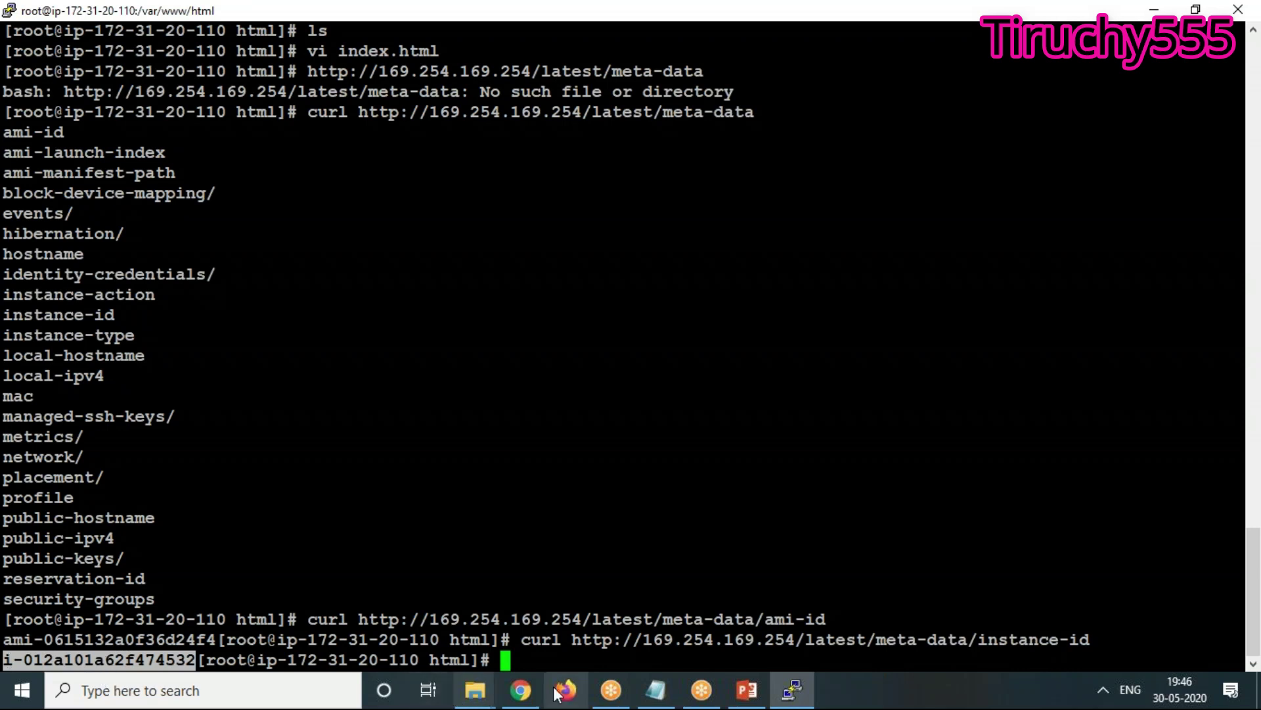
{"action": "left_click", "coordinate": [521, 690]}
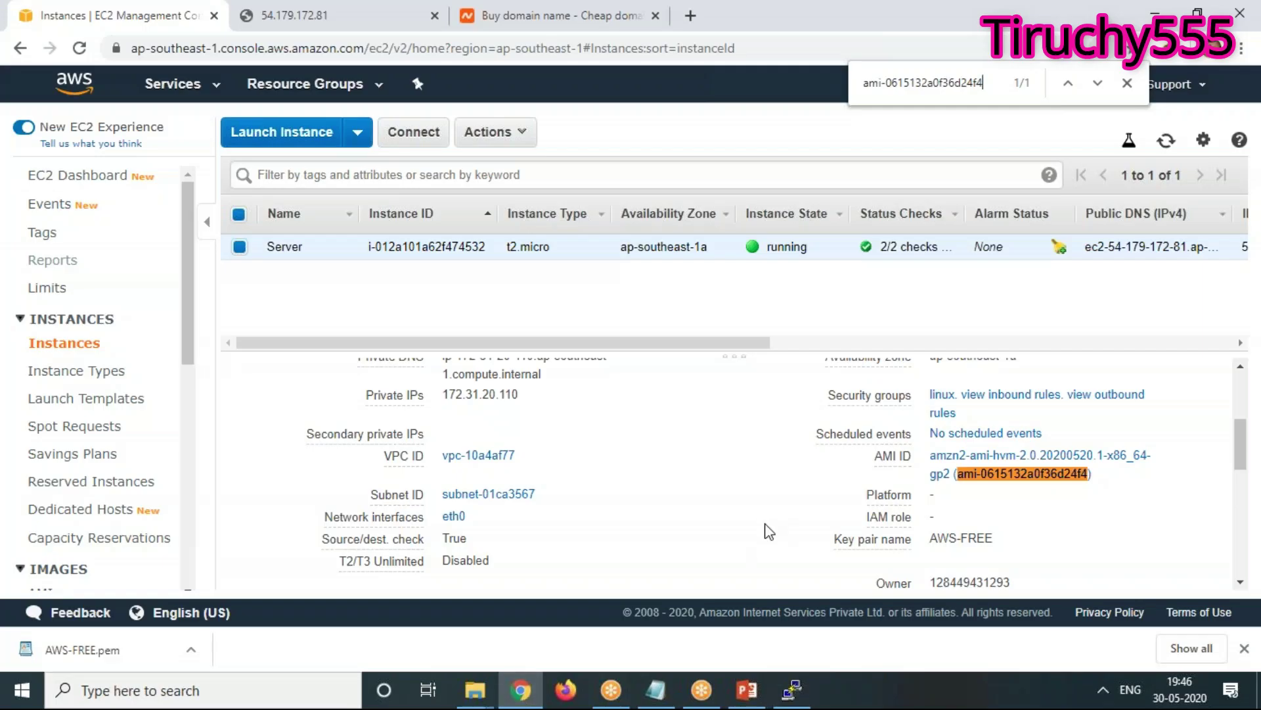
{"action": "key", "text": "ctrl+v"}
{"action": "key", "text": "ctrl+a"}
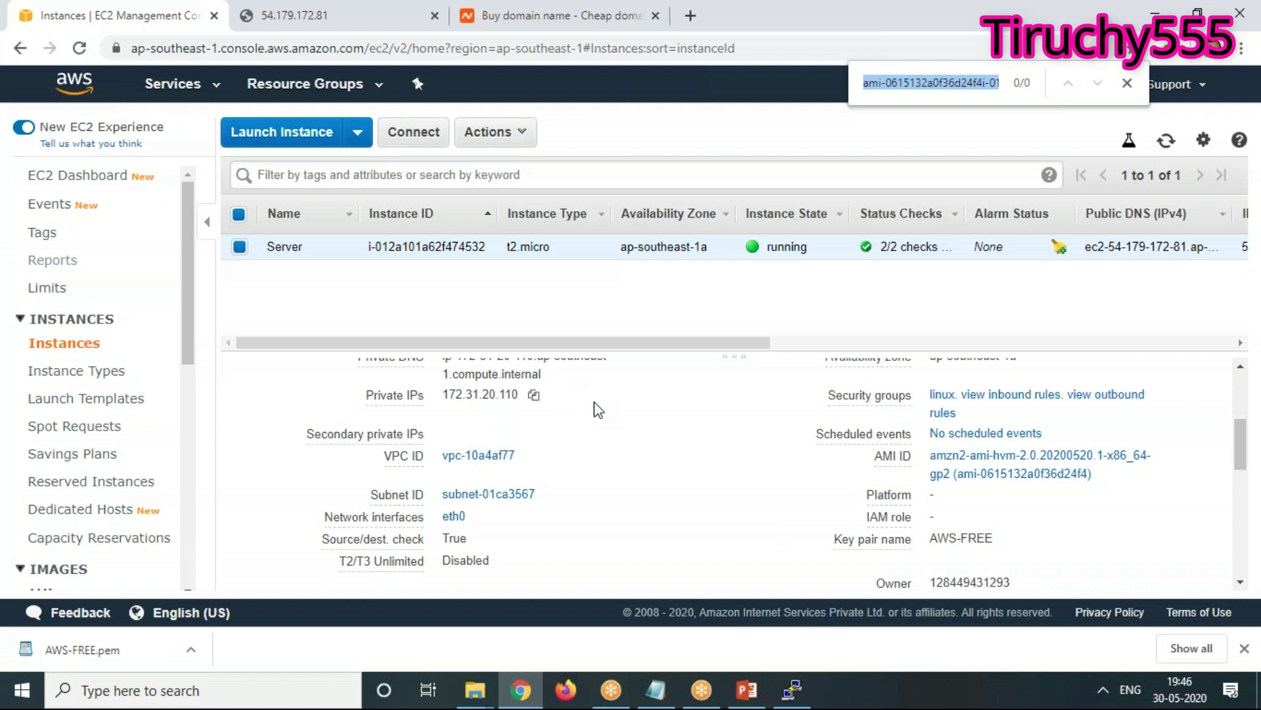
{"action": "key", "text": "ctrl+v"}
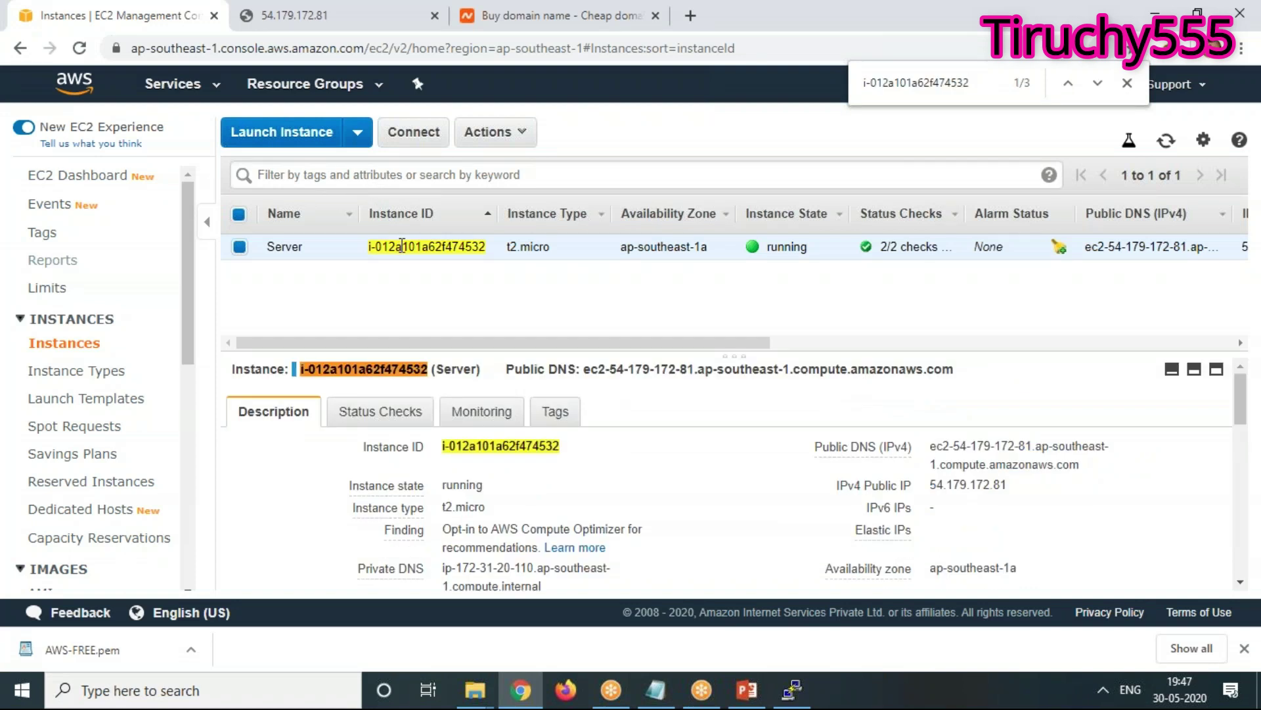
{"action": "left_click", "coordinate": [805, 701]}
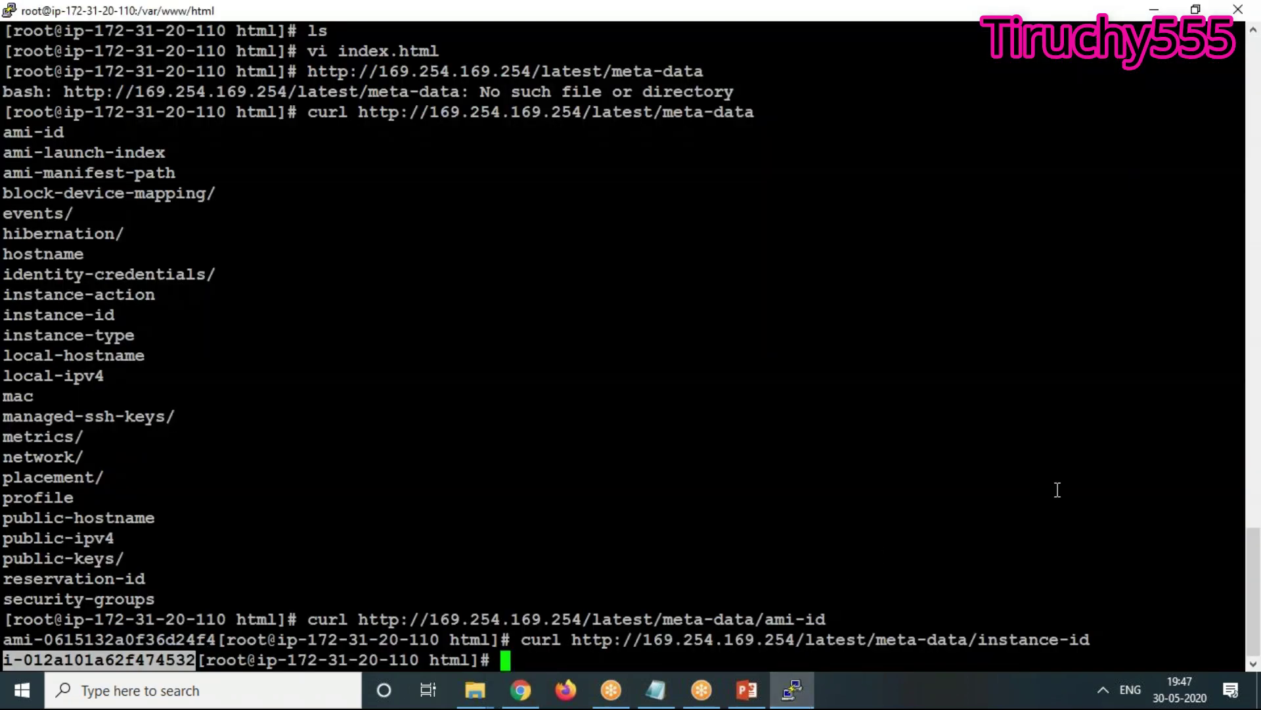
Curl meta-data/local-ipv4 to get the private IP 172.31.20.110
{"action": "key", "text": "Up"}
{"action": "key", "text": "BackSpace"}
{"action": "key", "text": "BackSpace"}
{"action": "key", "text": "BackSpace"}
{"action": "key", "text": "BackSpace"}
{"action": "key", "text": "BackSpace"}
{"action": "key", "text": "BackSpace"}
{"action": "key", "text": "BackSpace"}
{"action": "key", "text": "BackSpace"}
{"action": "key", "text": "BackSpace"}
{"action": "key", "text": "BackSpace"}
{"action": "key", "text": "BackSpace"}
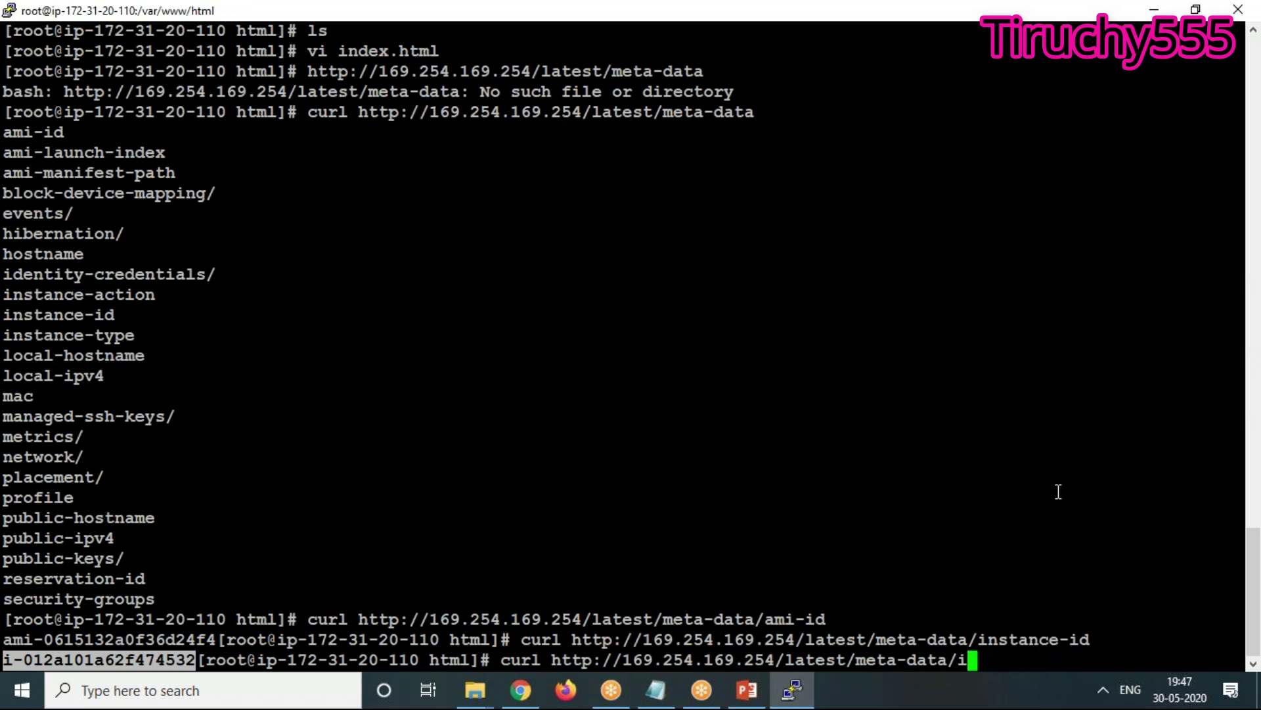
{"action": "type", "text": "local-"}
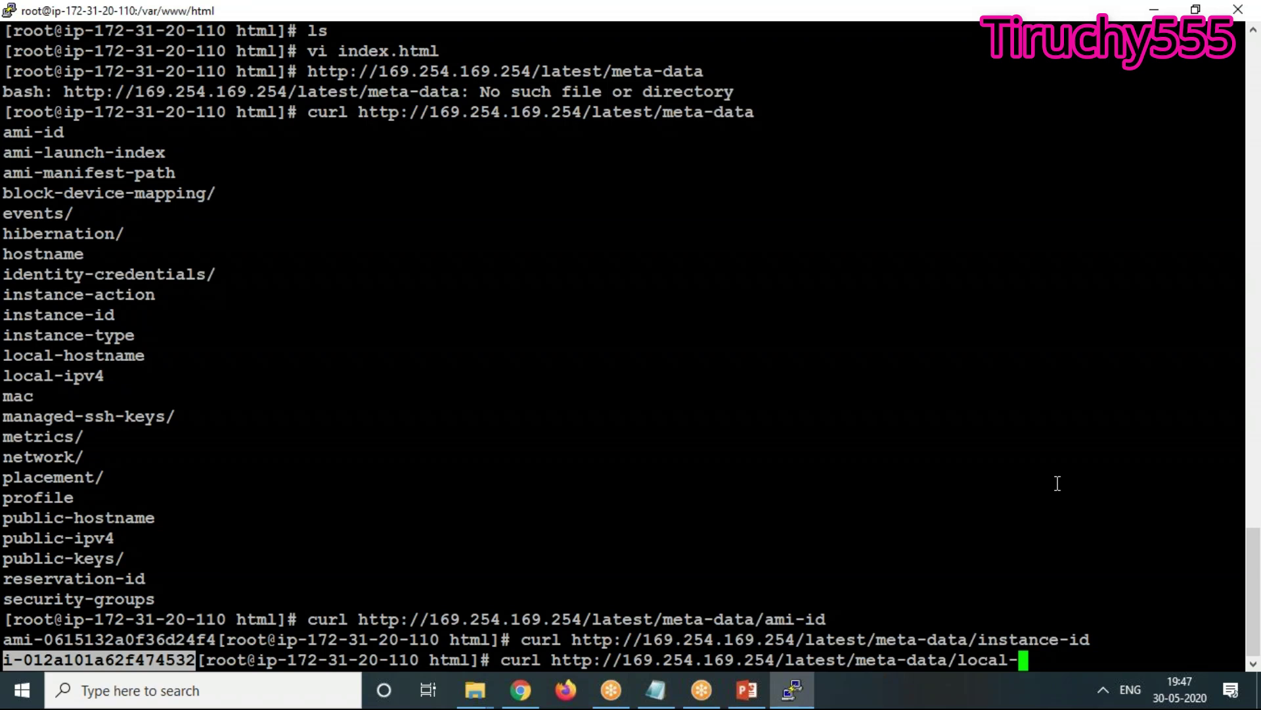
{"action": "type", "text": "ipv4"}
{"action": "key", "text": "Return"}
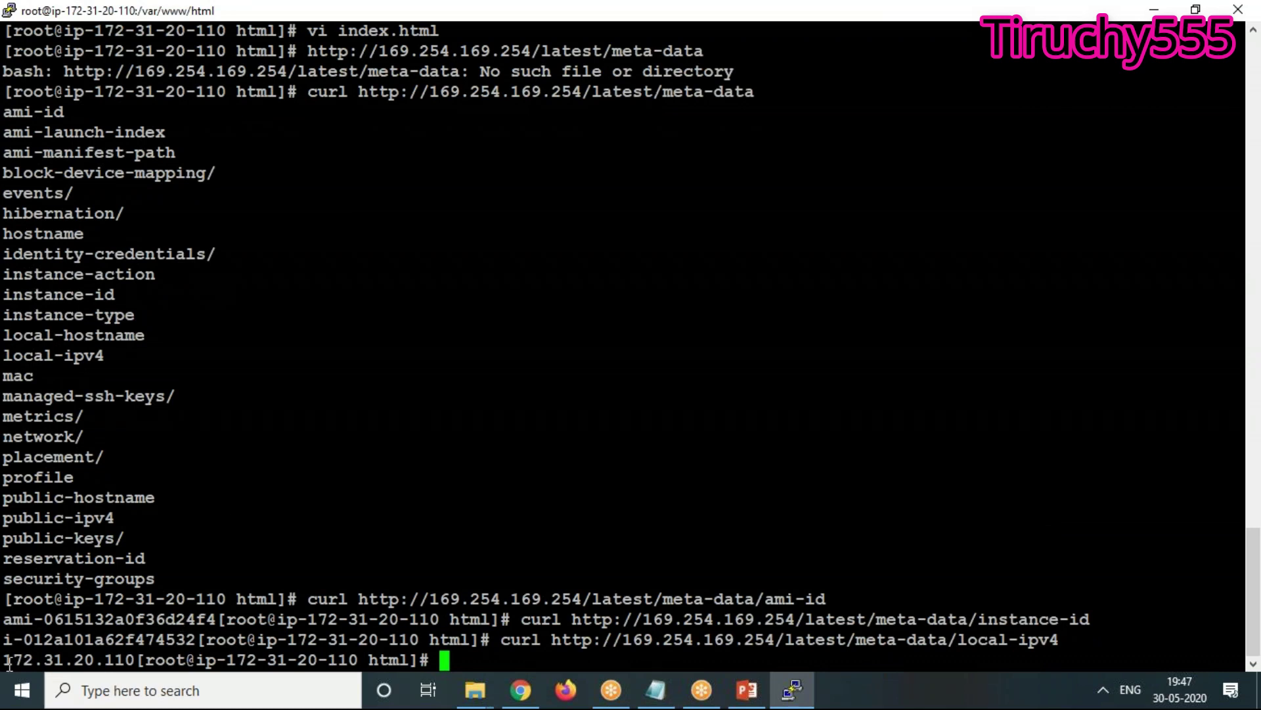
{"action": "left_click_drag", "start_coordinate": [8, 659], "coordinate": [131, 657]}
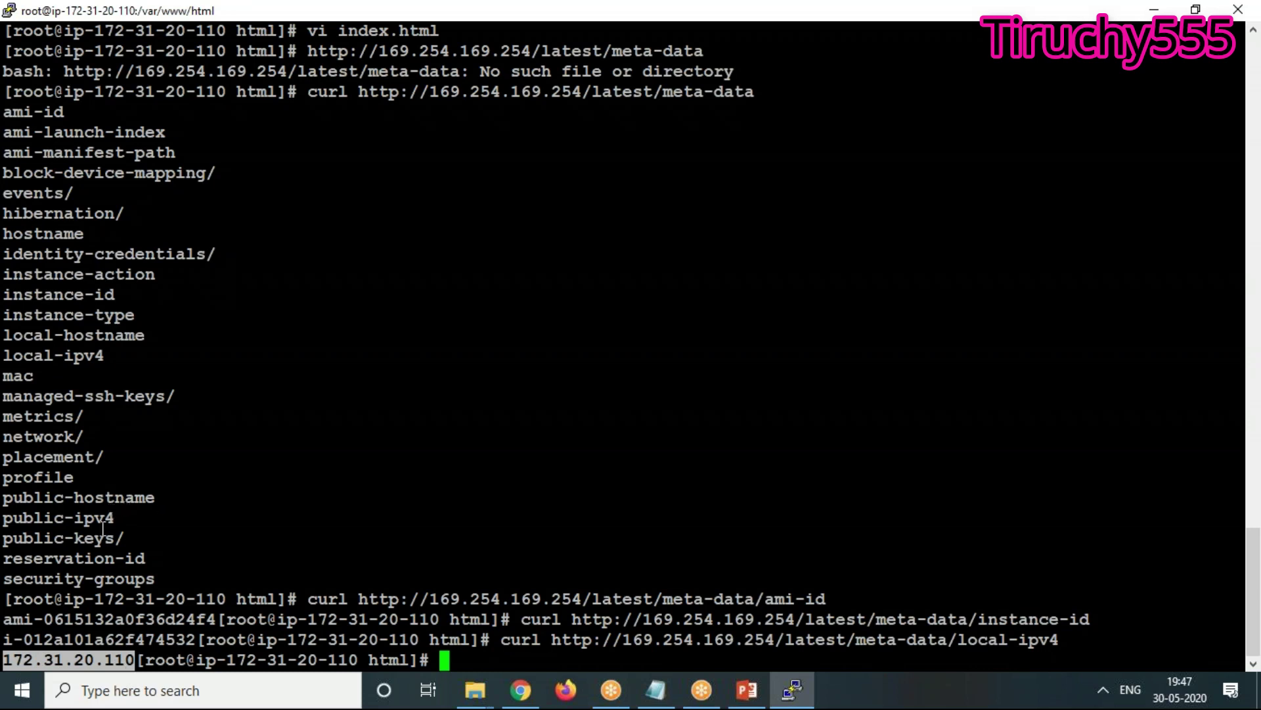
Curl meta-data/public-ipv4 to get the public IP 54.179.172.81
{"action": "left_click_drag", "start_coordinate": [115, 519], "coordinate": [3, 523]}
{"action": "key", "text": "ctrl+c"}
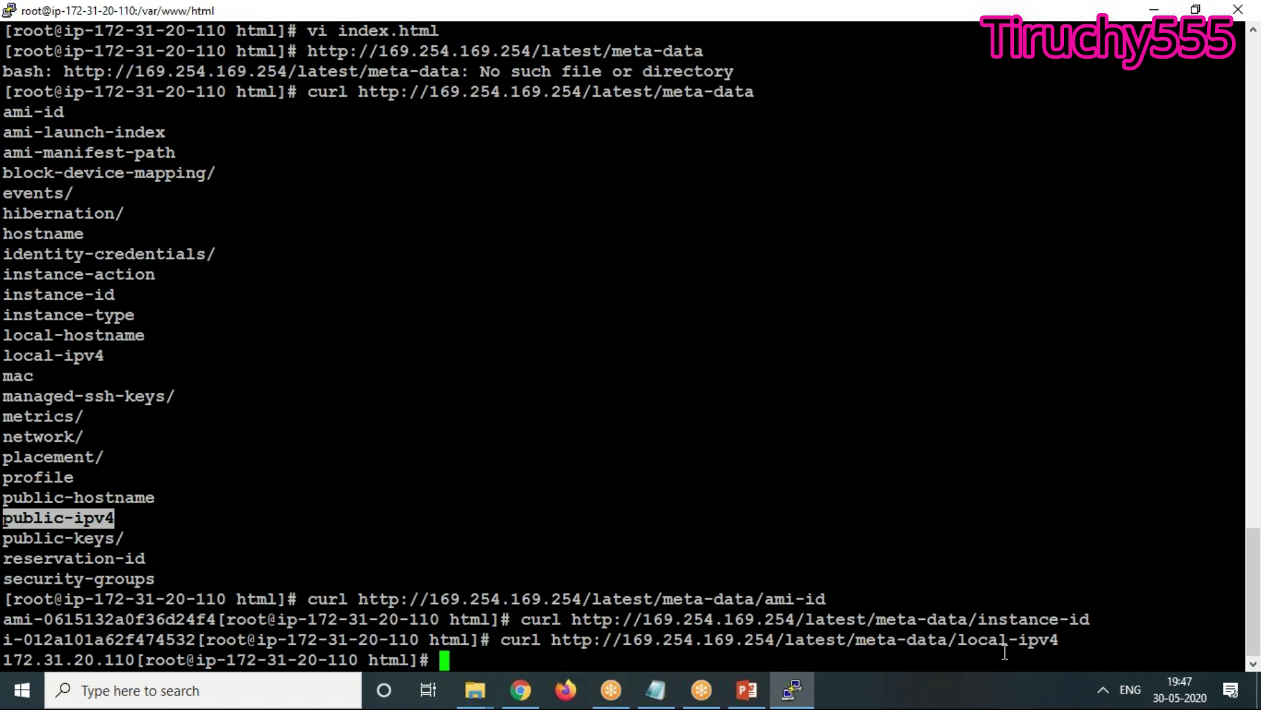
{"action": "key", "text": "Up"}
{"action": "key", "text": "BackSpace"}
{"action": "key", "text": "BackSpace"}
{"action": "key", "text": "BackSpace"}
{"action": "key", "text": "BackSpace"}
{"action": "key", "text": "BackSpace"}
{"action": "key", "text": "BackSpace"}
{"action": "key", "text": "BackSpace"}
{"action": "key", "text": "BackSpace"}
{"action": "key", "text": "BackSpace"}
{"action": "key", "text": "BackSpace"}
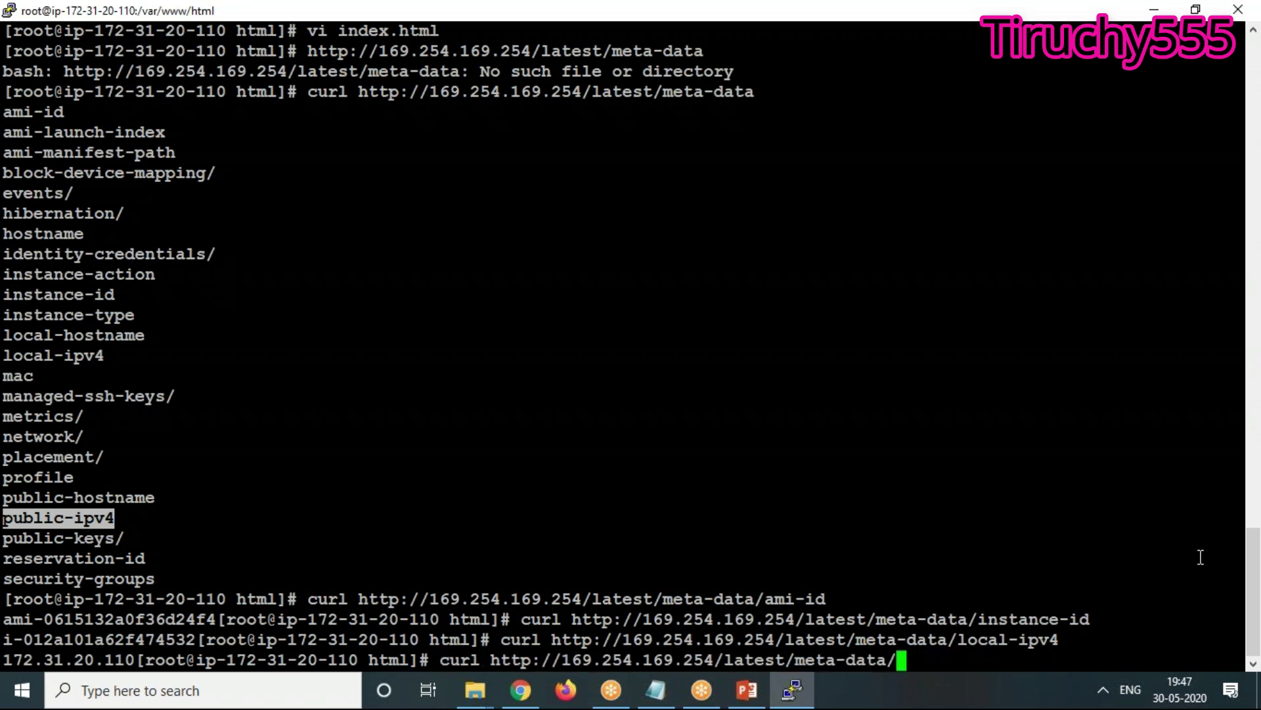
{"action": "right_click", "coordinate": [955, 653]}
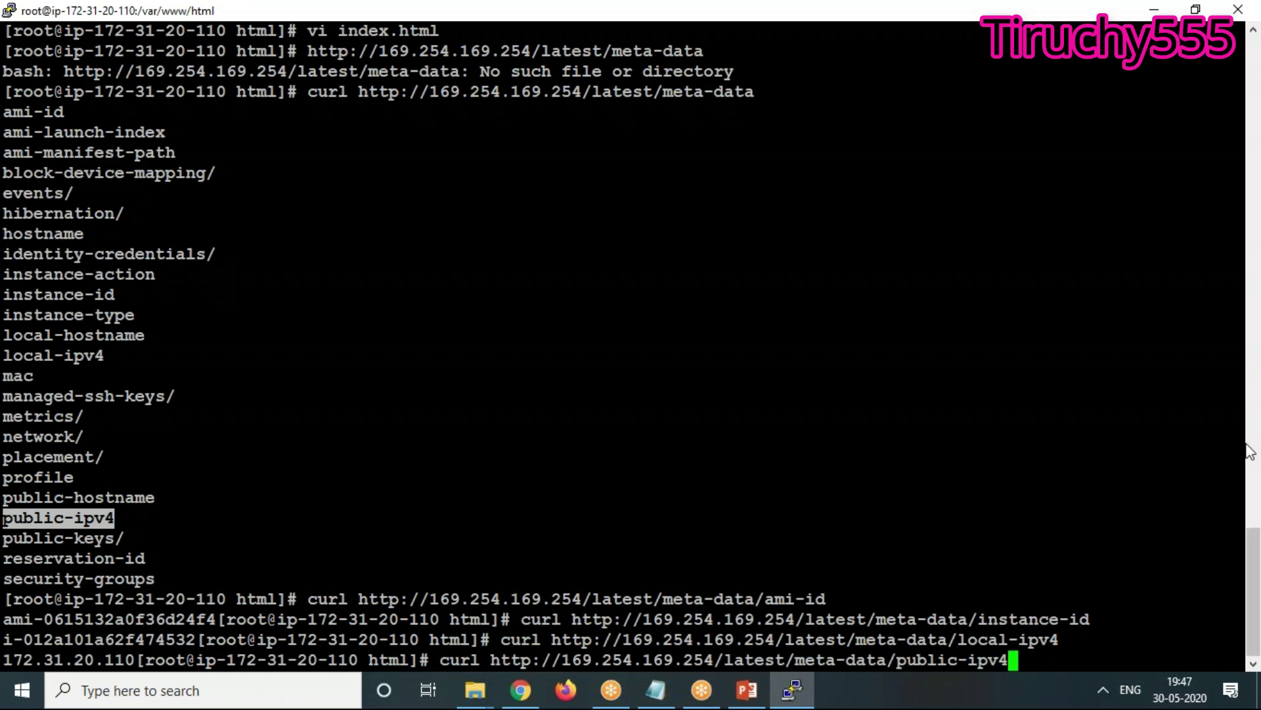
{"action": "key", "text": "Return"}
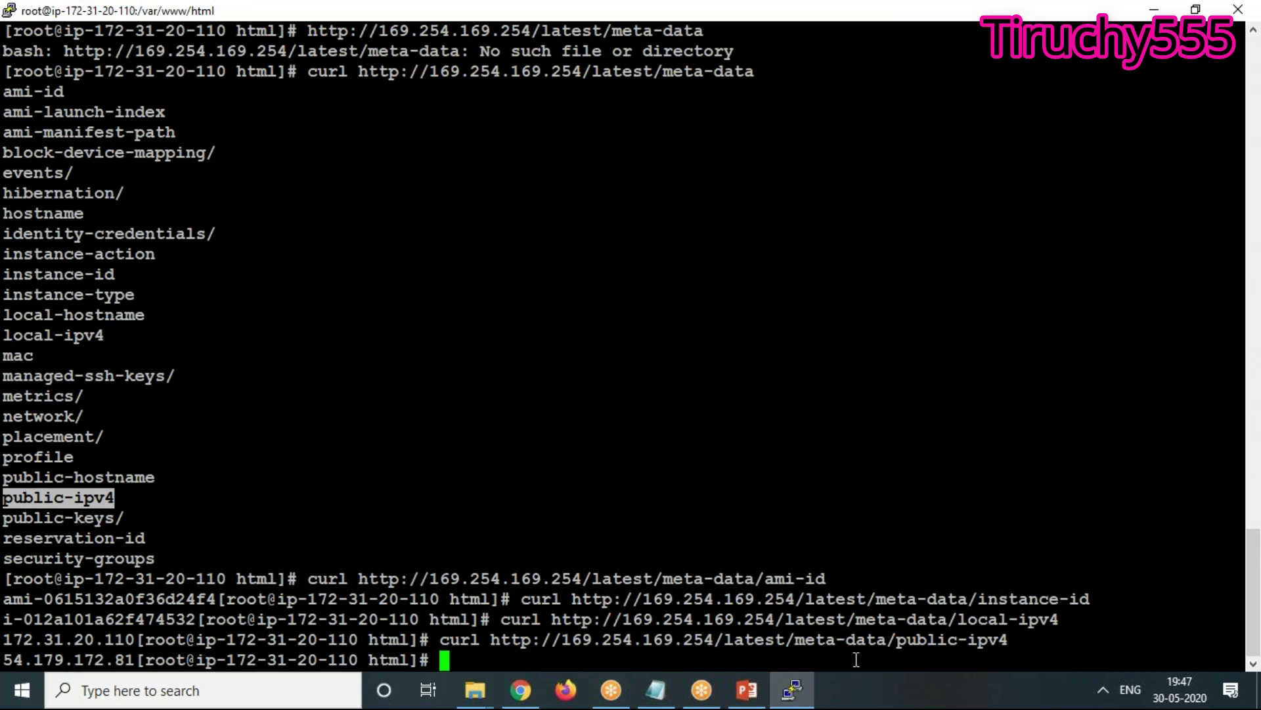
{"action": "left_click", "coordinate": [656, 690]}
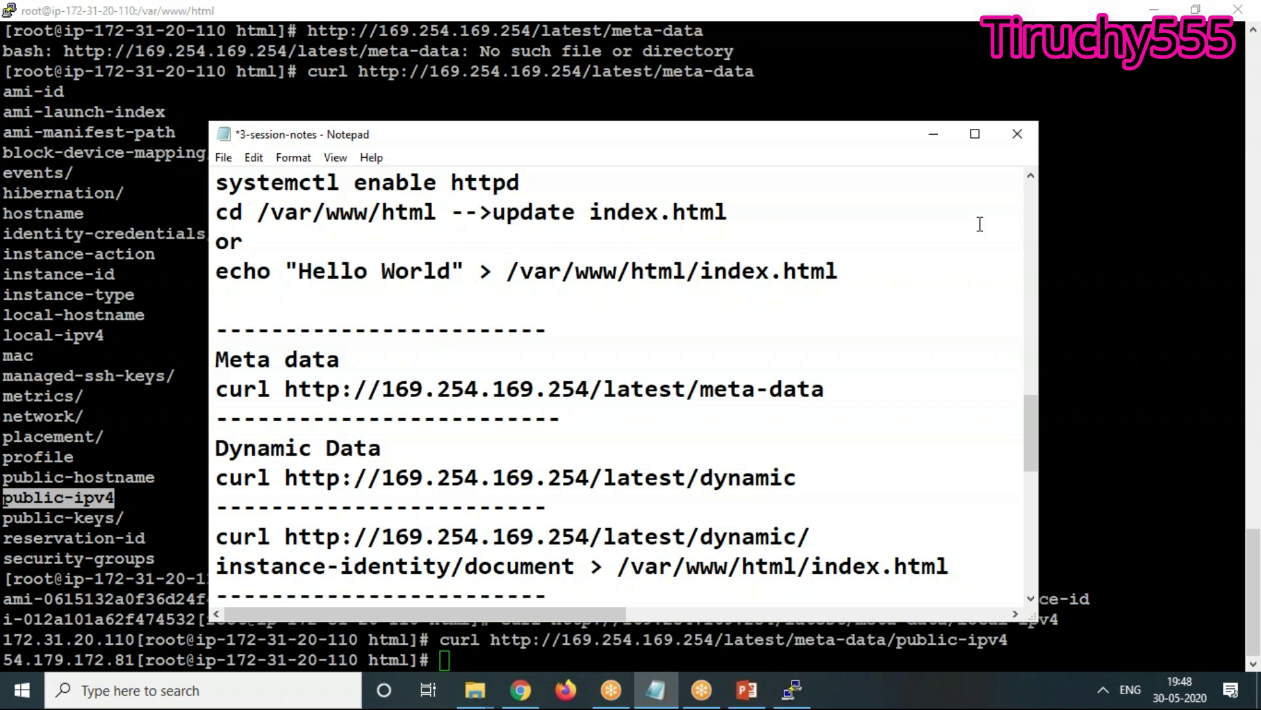
Reboot the Server instance via Actions > Instance State > Reboot, confirming Yes, Reboot
{"action": "left_click", "coordinate": [934, 134]}
{"action": "left_click", "coordinate": [1154, 10]}
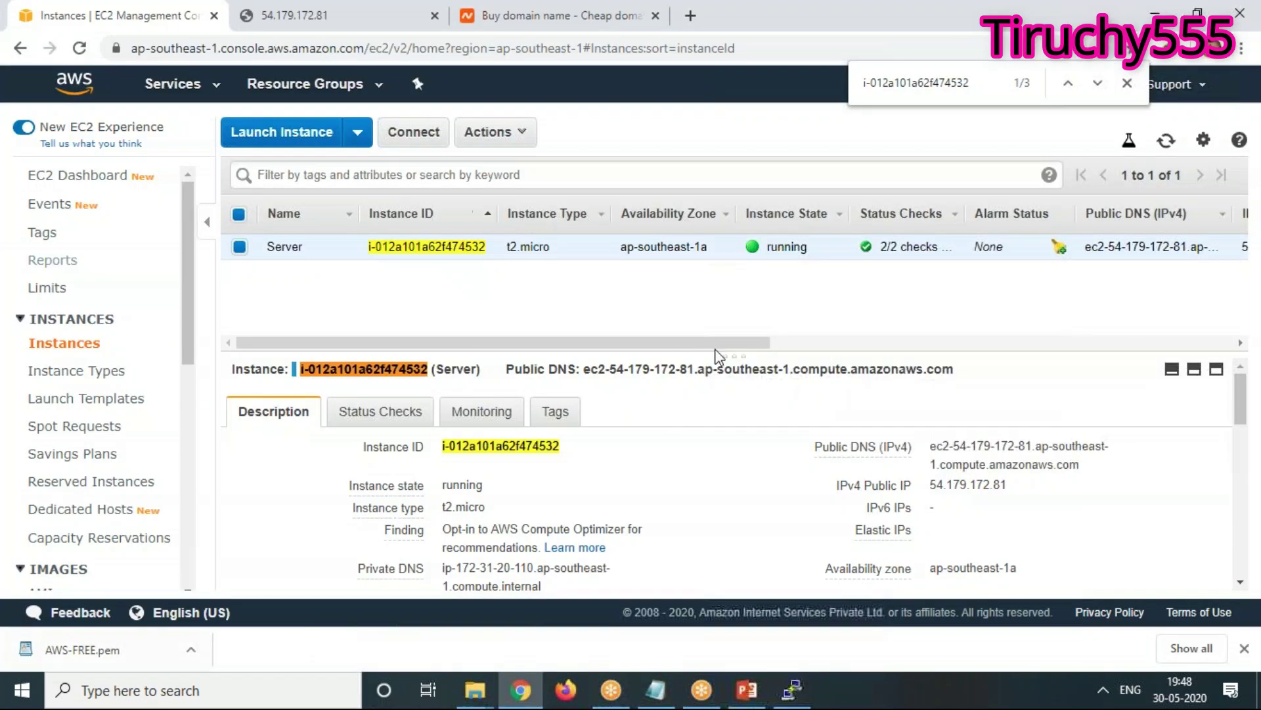
{"action": "left_click", "coordinate": [490, 133]}
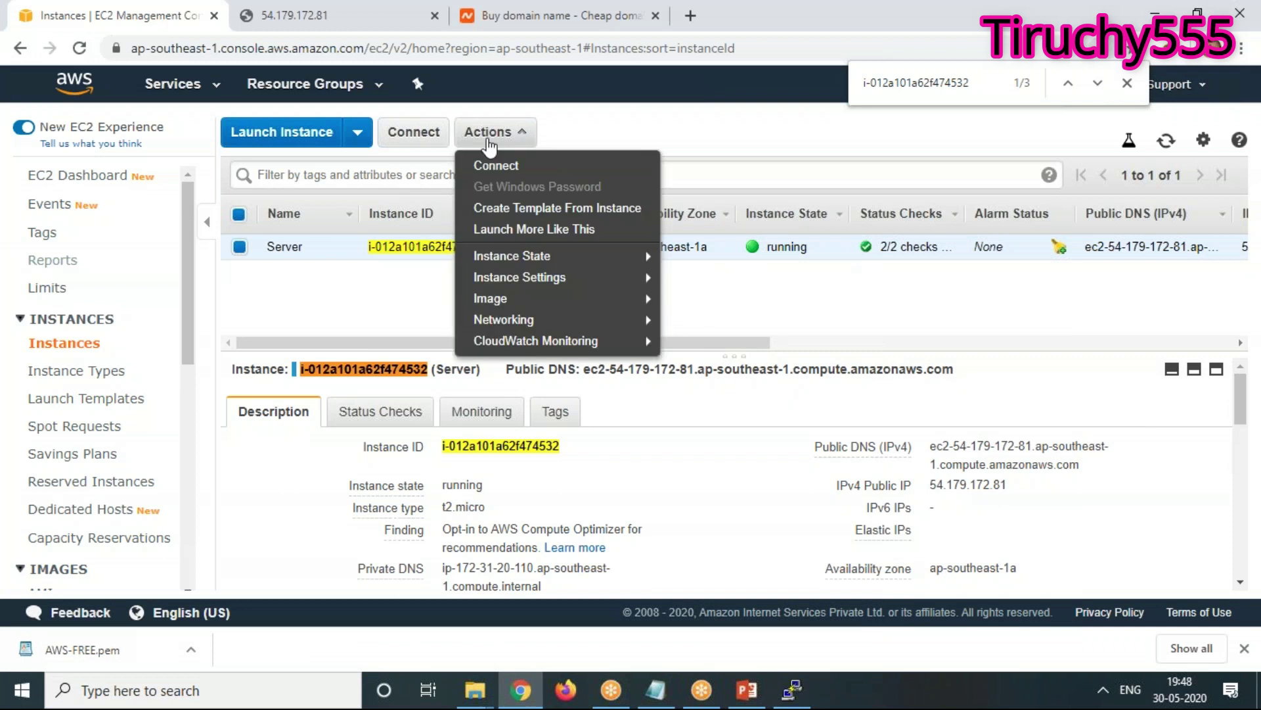
{"action": "mouse_move", "coordinate": [526, 255]}
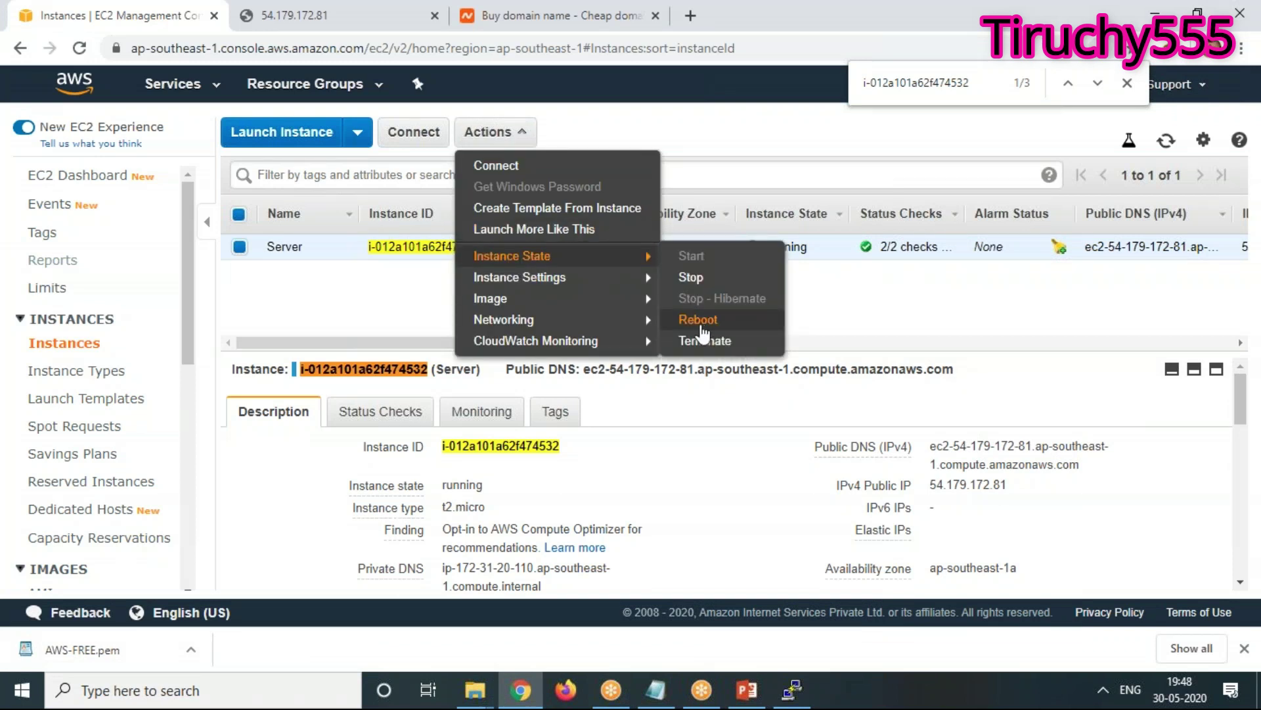
{"action": "left_click", "coordinate": [700, 323]}
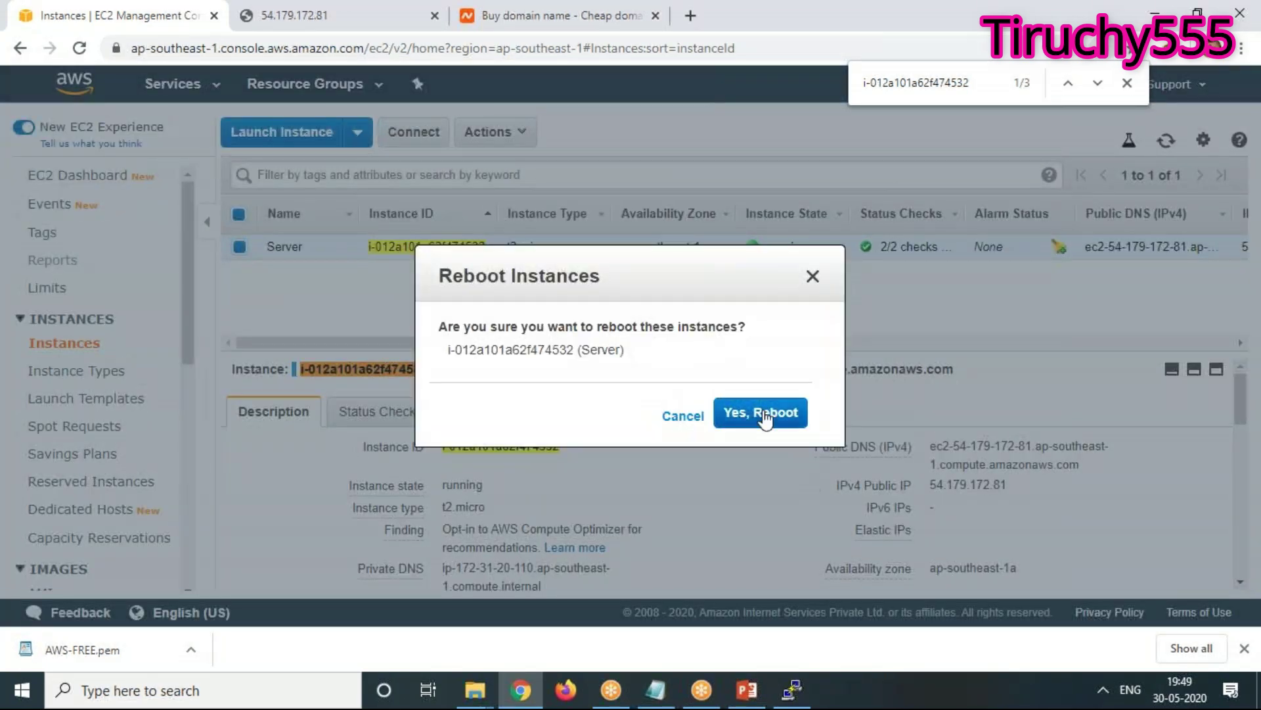
{"action": "left_click", "coordinate": [776, 414]}
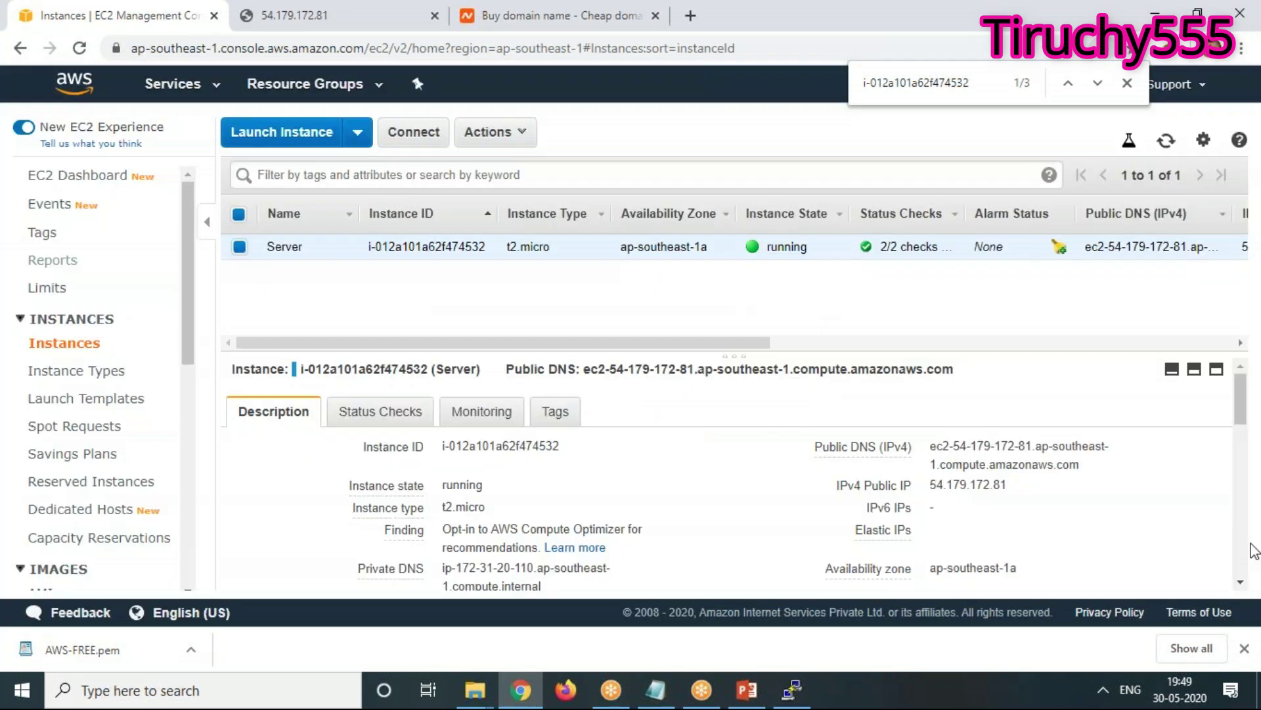
Copy the instance's public IP 54.179.172.81 from the console and bring up the session notes
{"action": "mouse_move", "coordinate": [987, 502]}
{"action": "left_click", "coordinate": [1022, 485]}
{"action": "mouse_move", "coordinate": [951, 494]}
{"action": "left_click_drag", "start_coordinate": [934, 487], "coordinate": [1007, 490]}
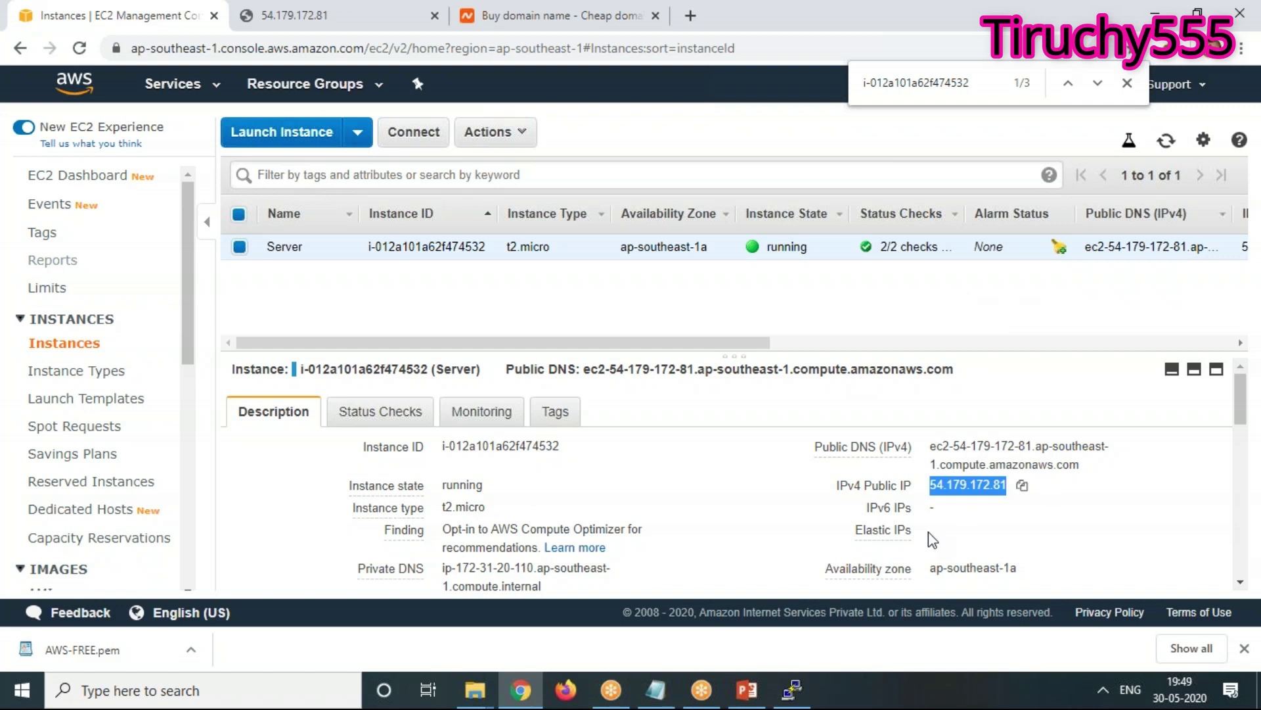
{"action": "left_click", "coordinate": [656, 690]}
{"action": "scroll", "coordinate": [860, 497], "scroll_direction": "up", "scroll_amount": 2}
{"action": "scroll", "coordinate": [860, 496], "scroll_direction": "down", "scroll_amount": 3}
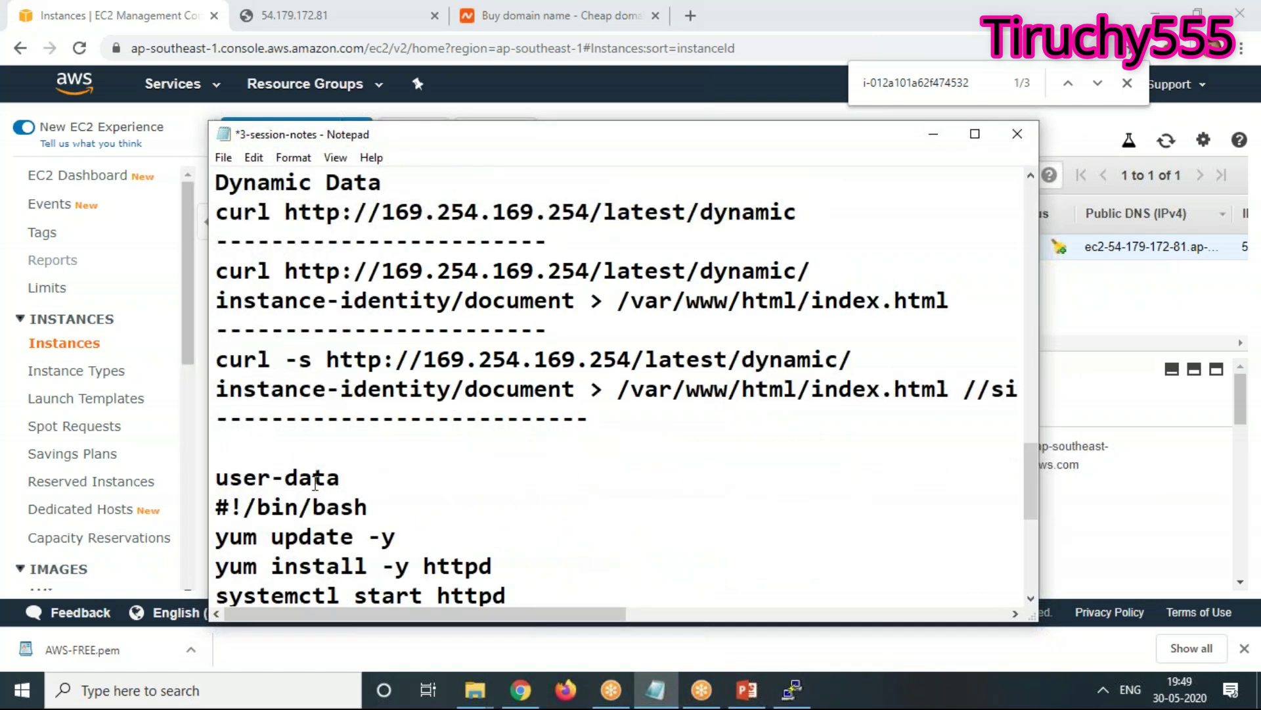
{"action": "scroll", "coordinate": [348, 439], "scroll_direction": "up", "scroll_amount": 1}
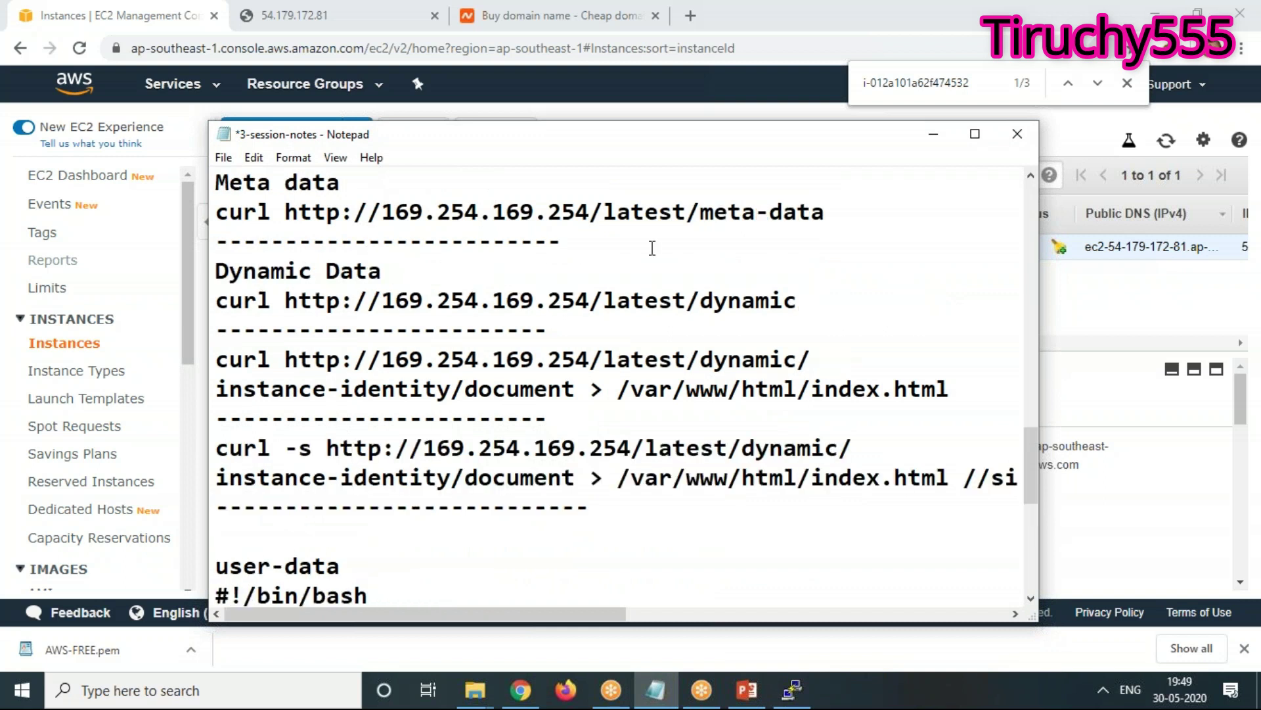
{"action": "scroll", "coordinate": [572, 341], "scroll_direction": "up", "scroll_amount": 1}
Insert the line '54.179.172.81 - Public, Private IP' below the meta-data dashes in the notes
{"action": "left_click", "coordinate": [576, 302]}
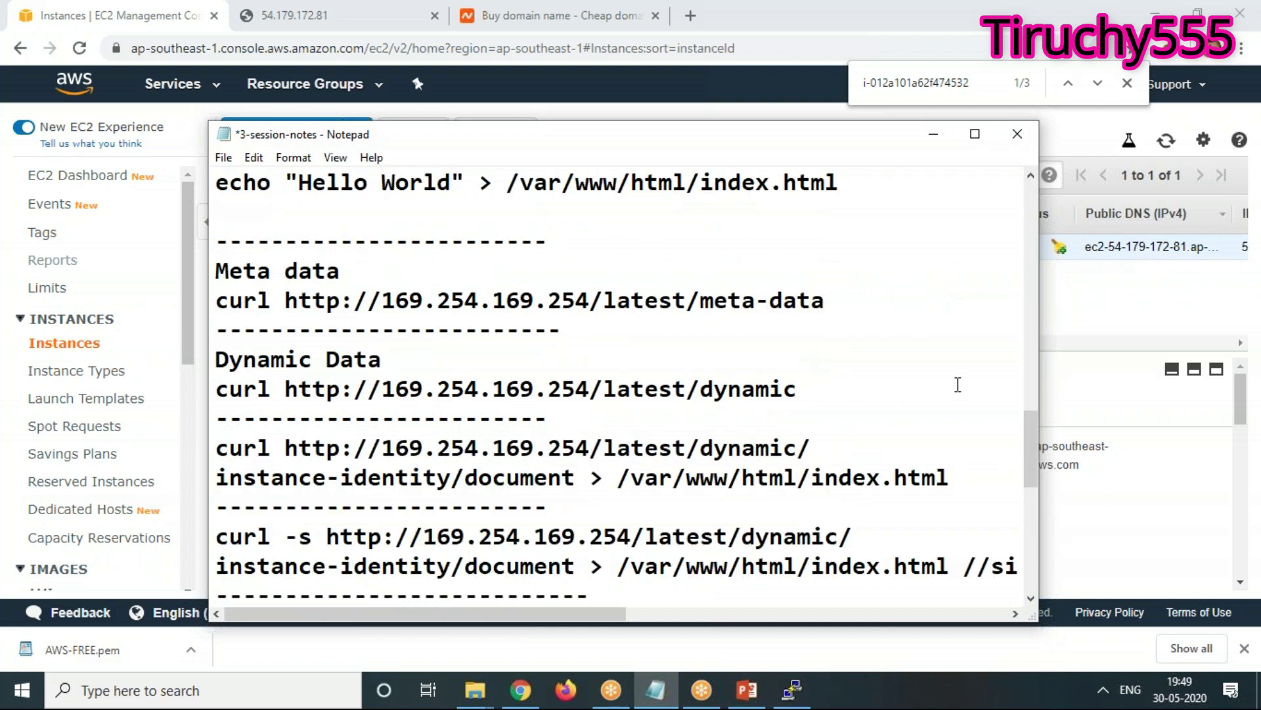
{"action": "key", "text": "Down"}
{"action": "key", "text": "Return"}
{"action": "key", "text": "Return"}
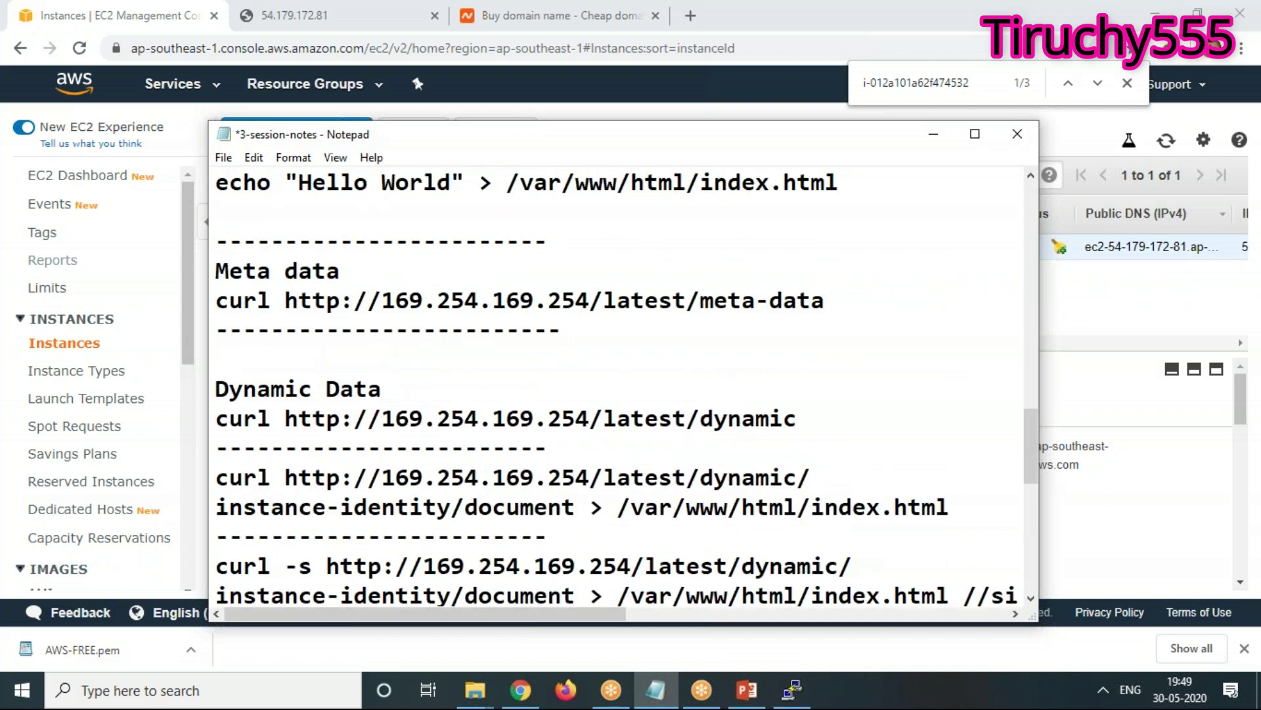
{"action": "key", "text": "Up"}
{"action": "key", "text": "ctrl+v"}
{"action": "type", "text": "- "}
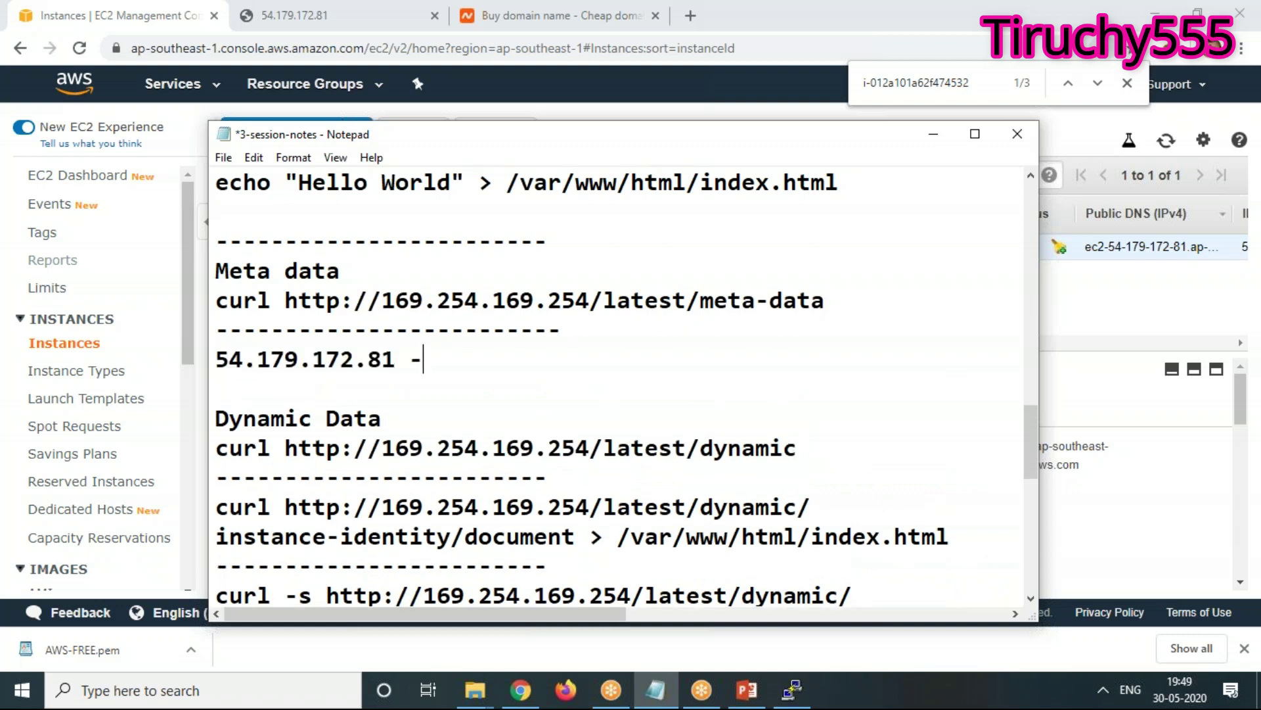
{"action": "type", "text": "S"}
{"action": "key", "text": "BackSpace"}
{"action": "type", "text": "Public"}
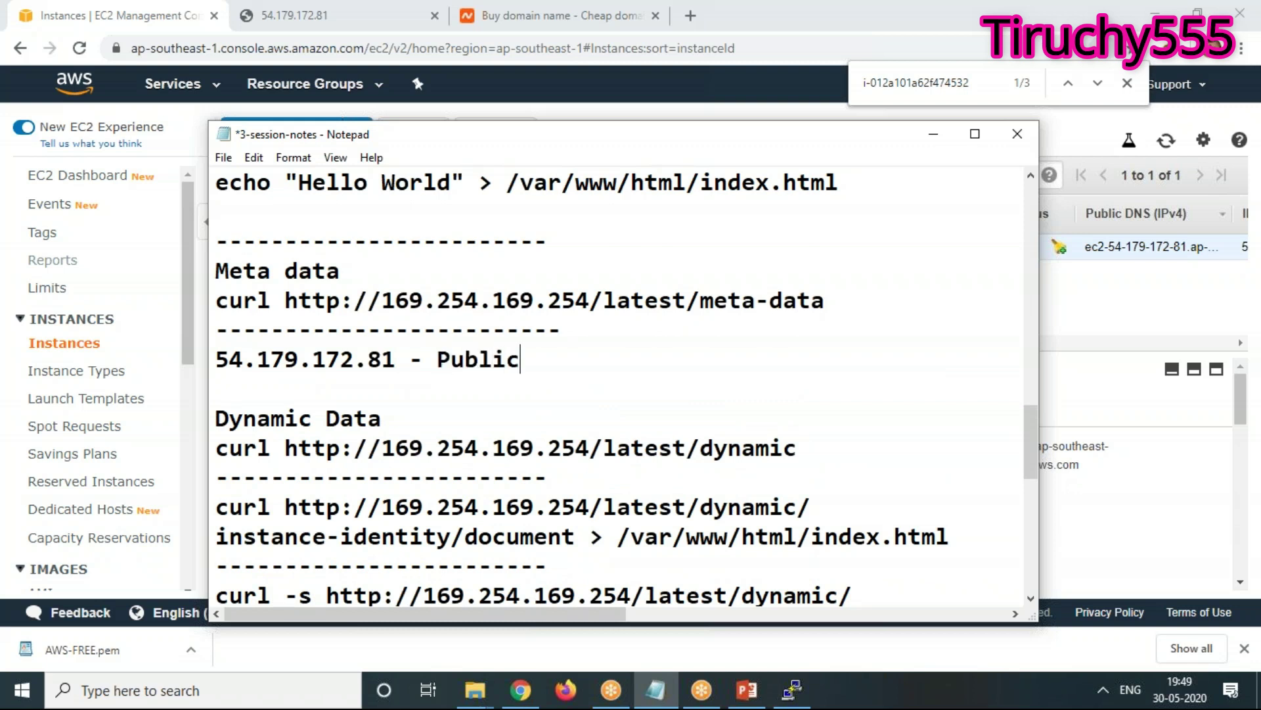
{"action": "type", "text": ", Priva"}
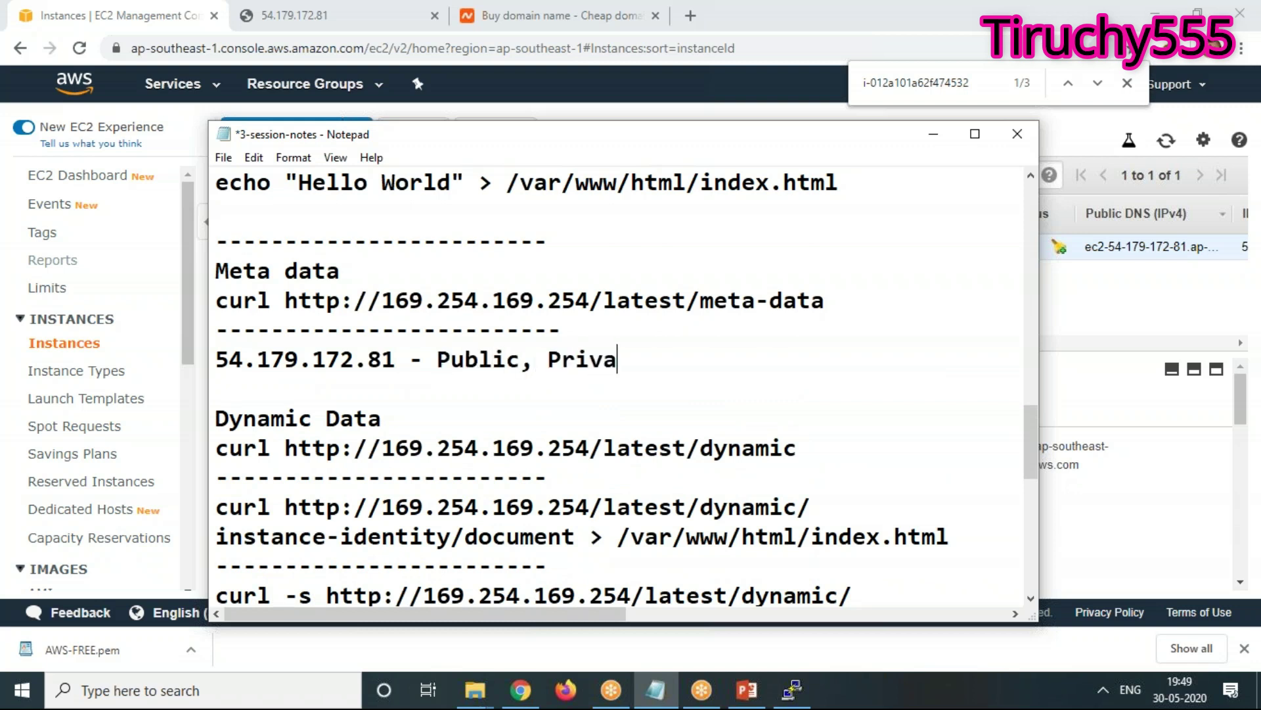
{"action": "type", "text": "te IP"}
{"action": "left_click", "coordinate": [933, 135]}
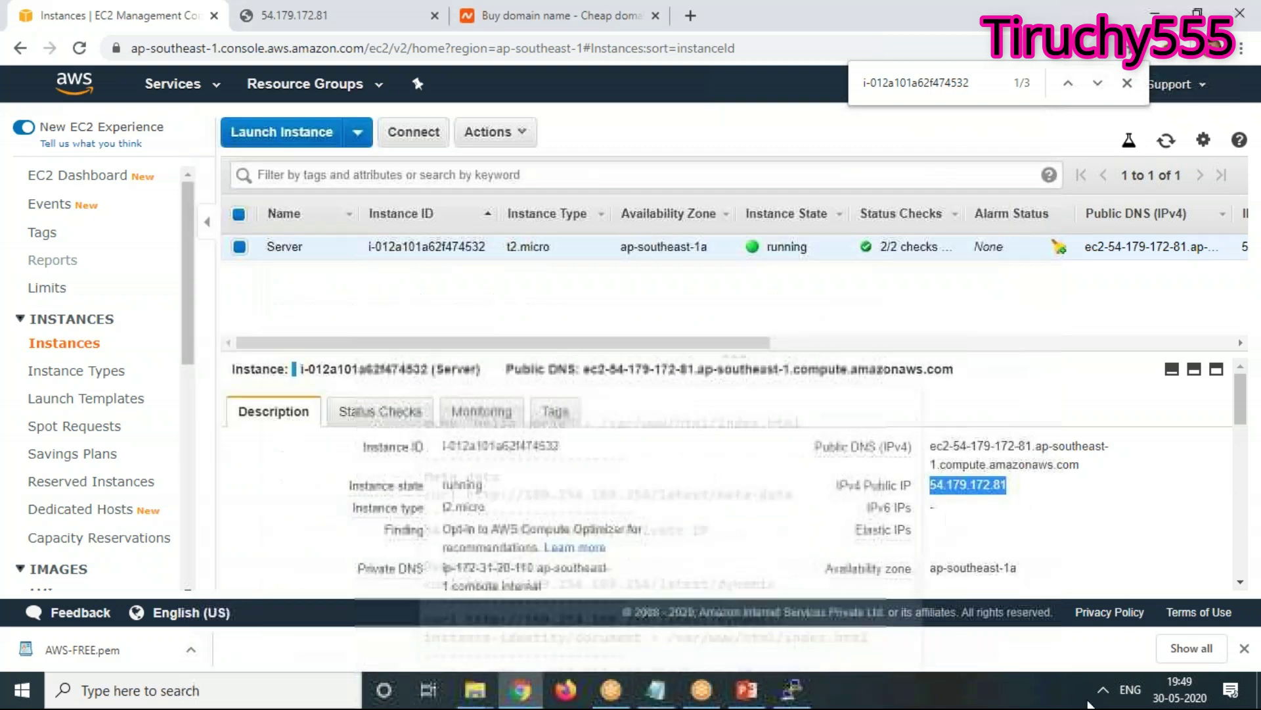
Stop the Server instance through Actions > Instance State > Stop and confirm
{"action": "left_click", "coordinate": [1165, 141]}
{"action": "left_click", "coordinate": [1165, 142]}
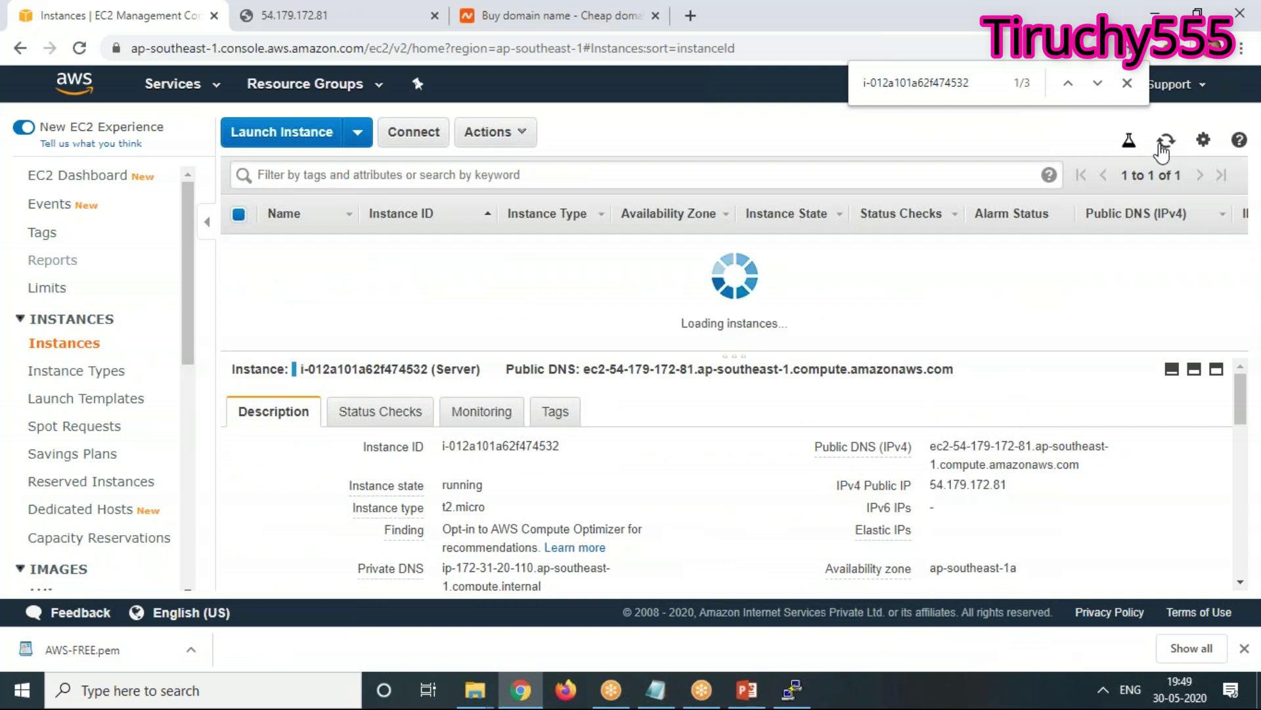
{"action": "left_click", "coordinate": [486, 132]}
{"action": "mouse_move", "coordinate": [650, 258]}
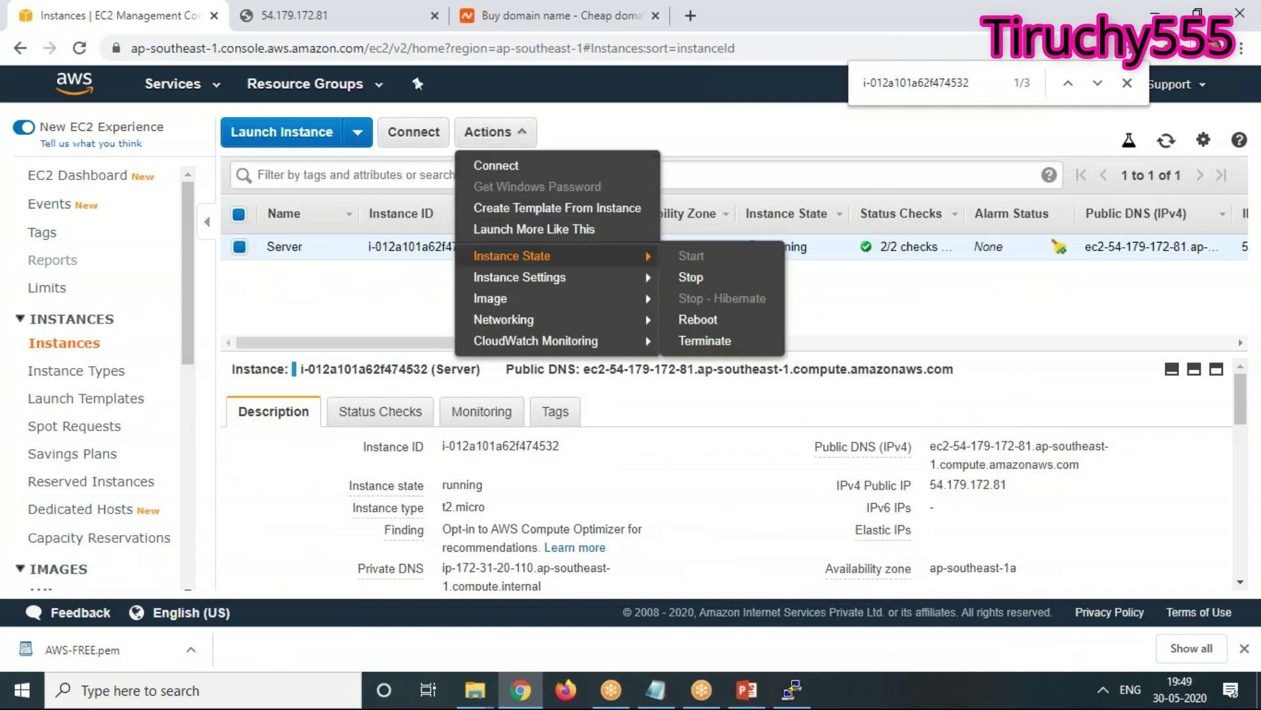
{"action": "left_click", "coordinate": [690, 277]}
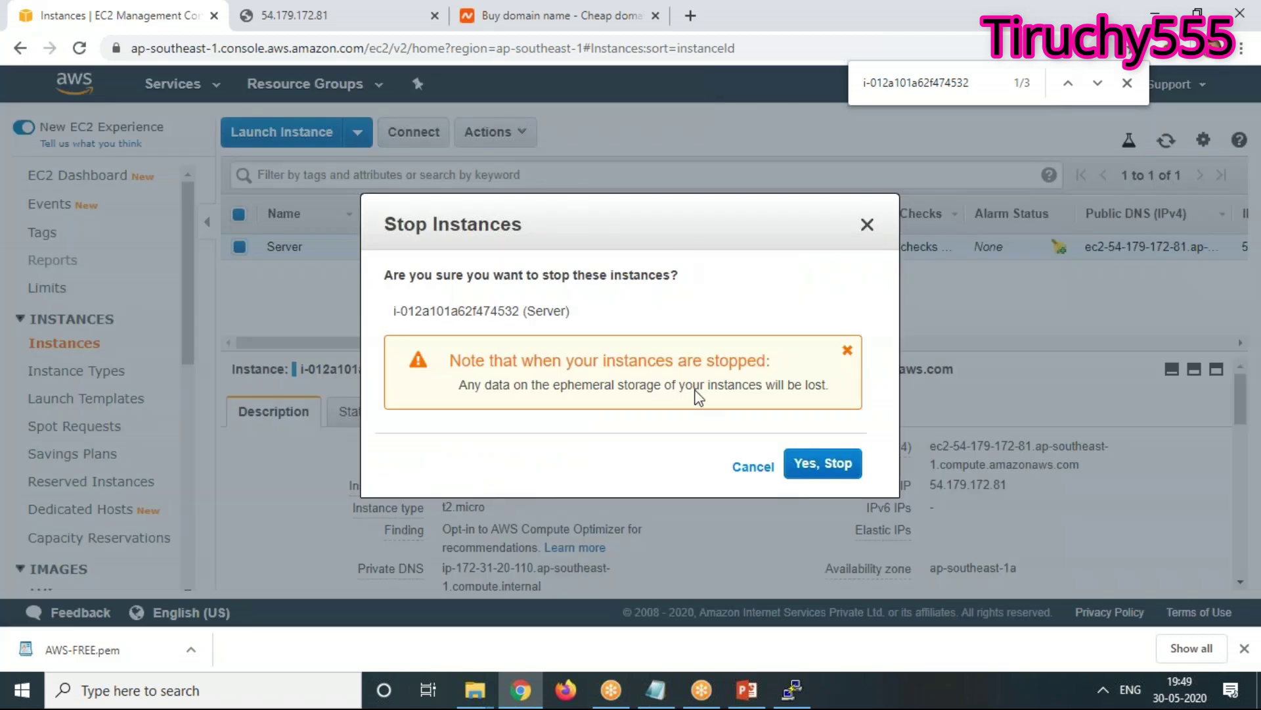
{"action": "left_click", "coordinate": [834, 468]}
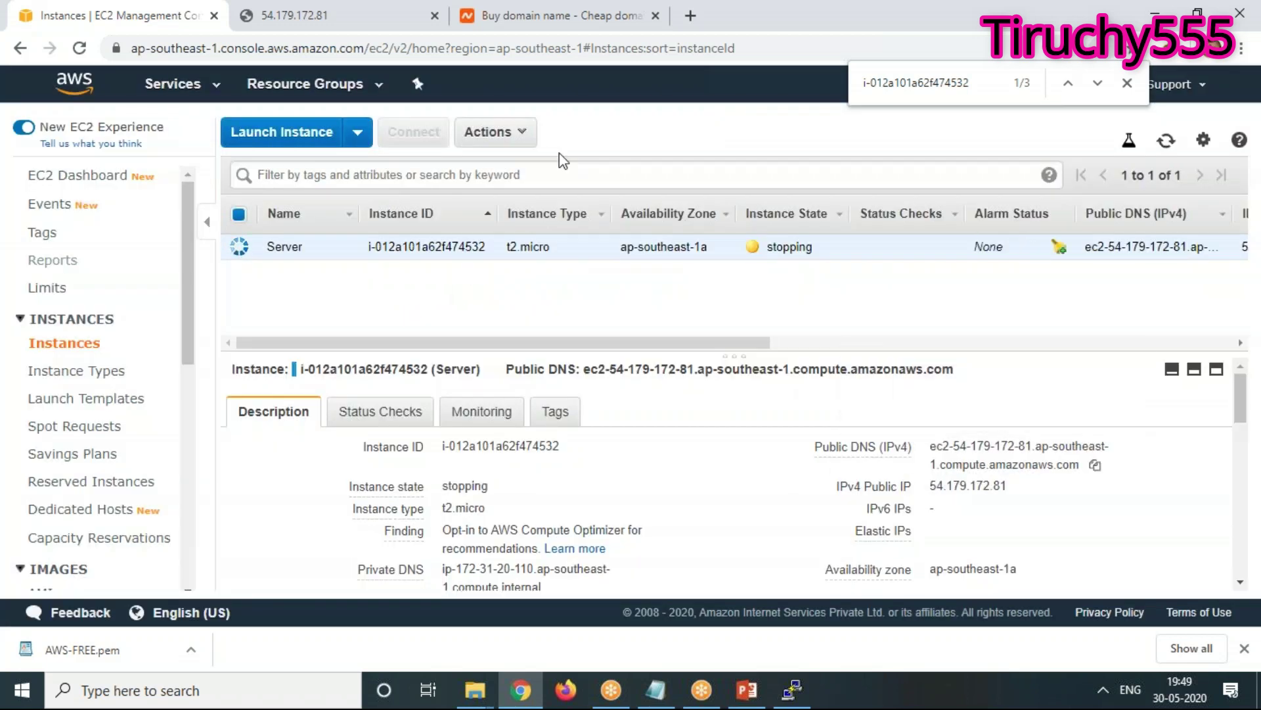
Refresh the instance list until Server shows stopped with its public IP cleared
{"action": "left_click", "coordinate": [495, 132]}
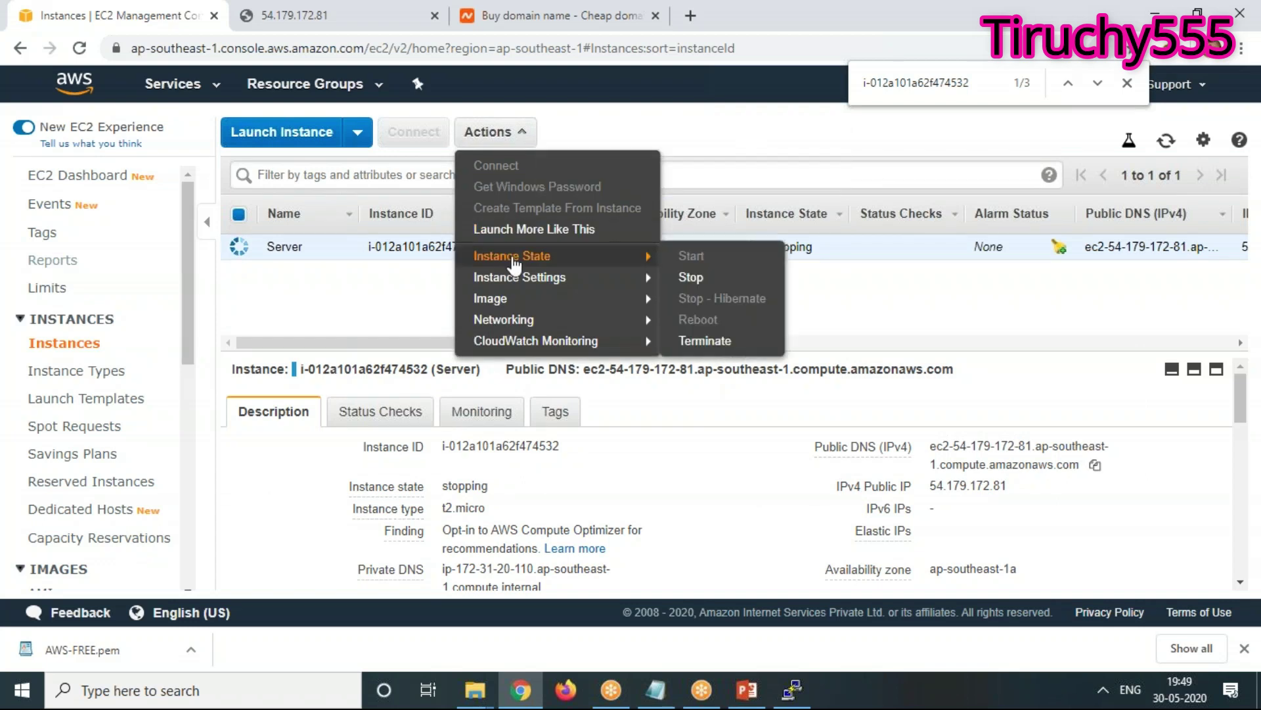
{"action": "mouse_move", "coordinate": [558, 276]}
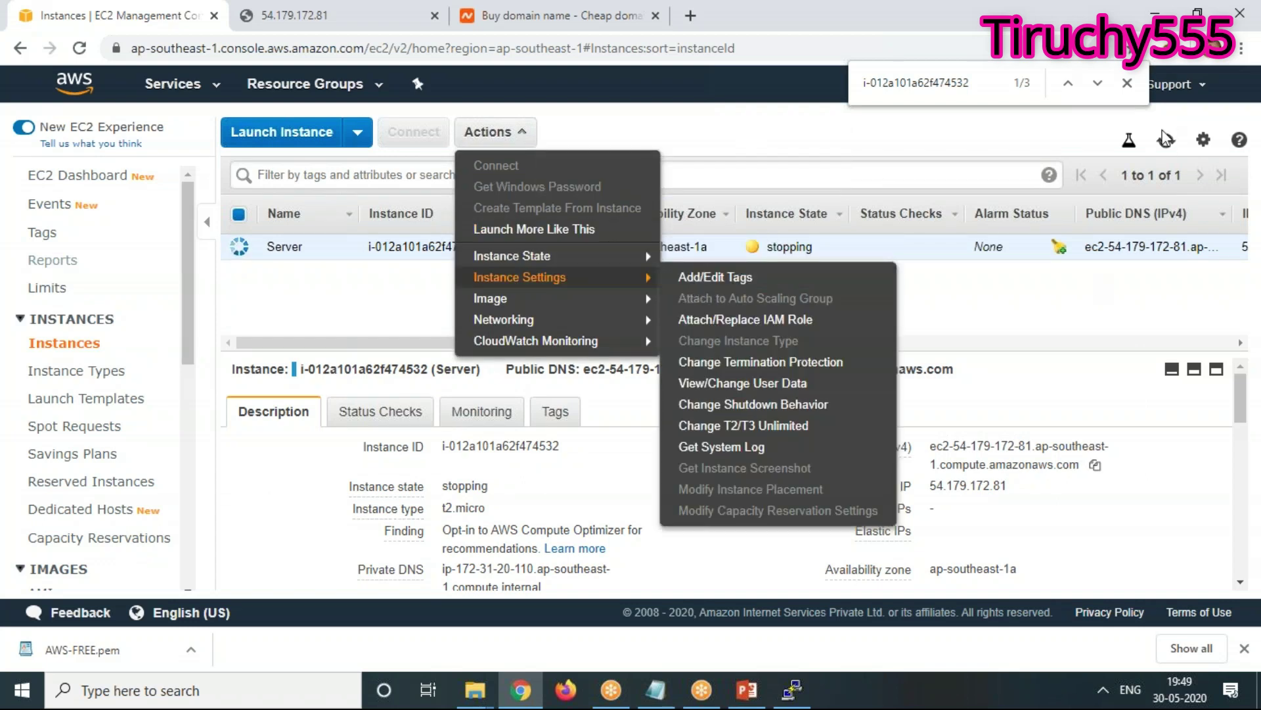
{"action": "left_click", "coordinate": [1166, 140]}
{"action": "left_click", "coordinate": [1167, 141]}
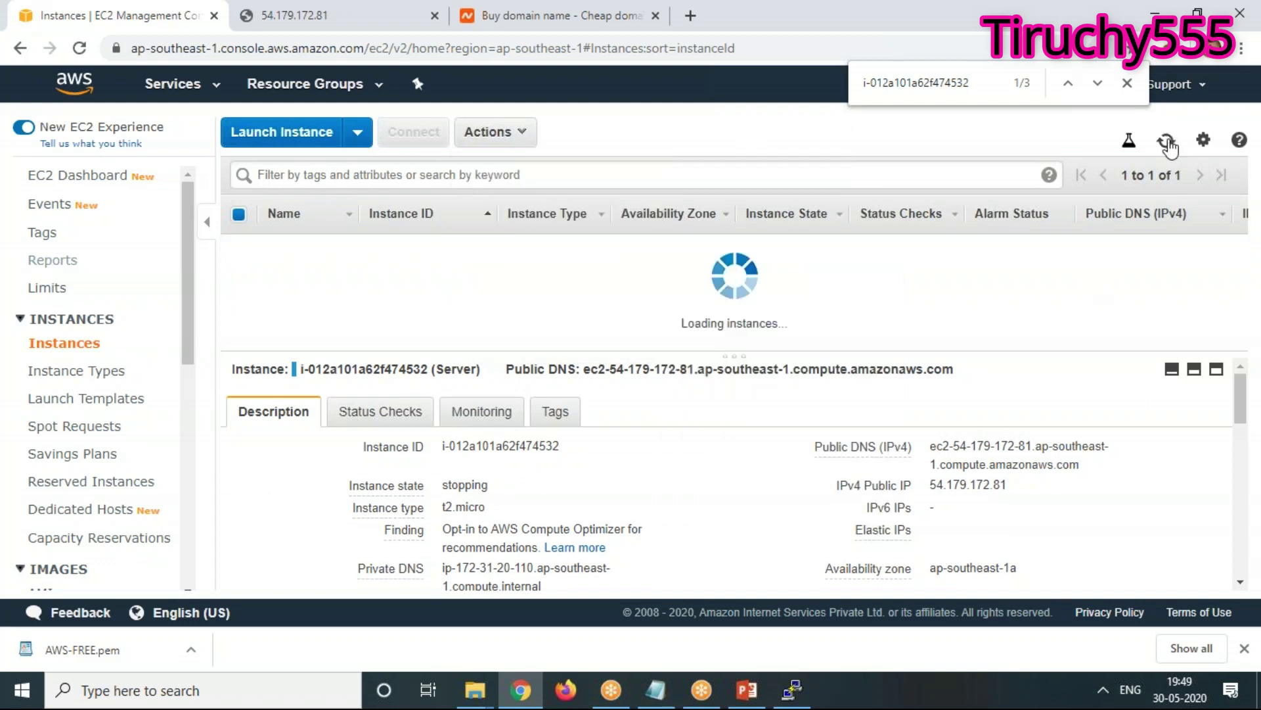
{"action": "left_click", "coordinate": [1168, 142]}
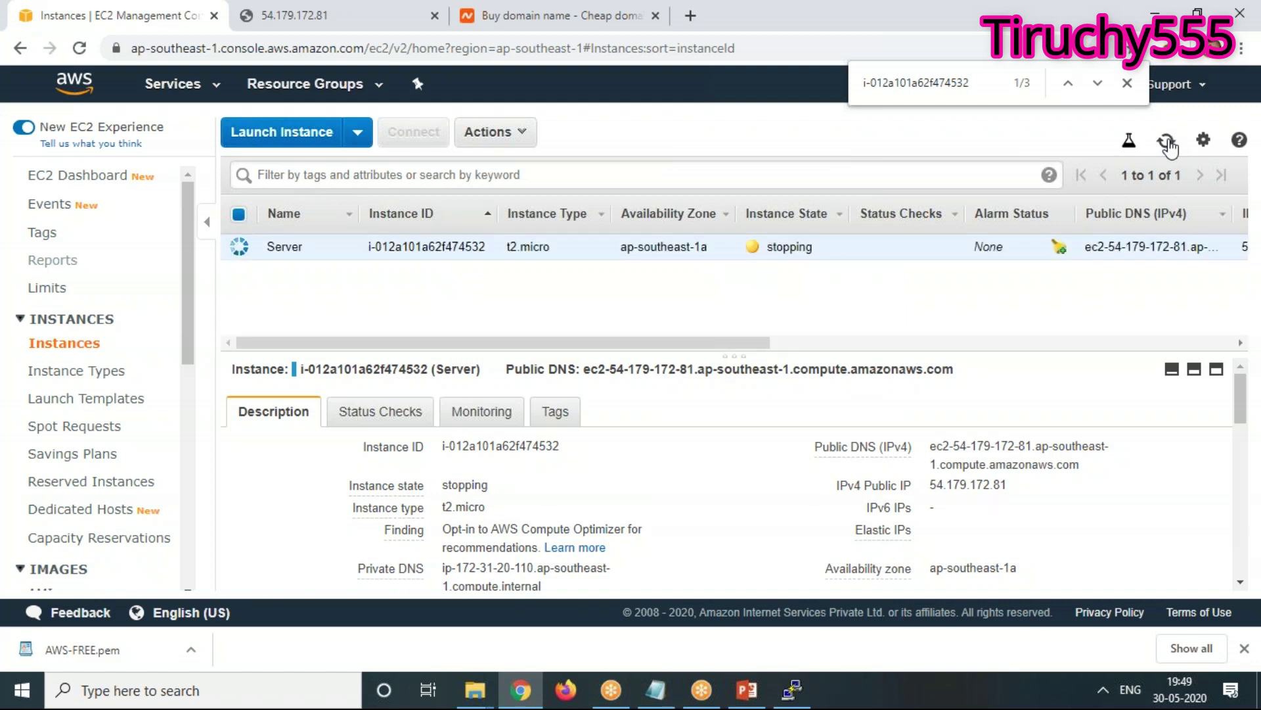
{"action": "left_click", "coordinate": [511, 133]}
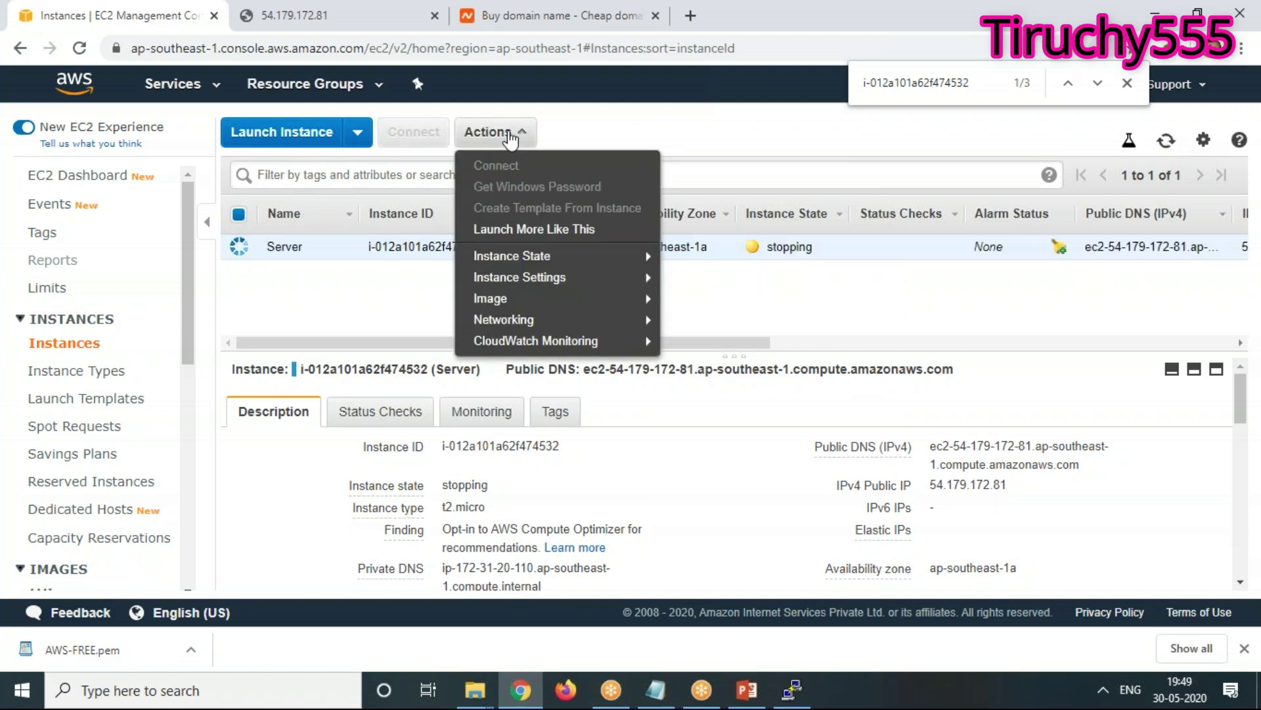
{"action": "mouse_move", "coordinate": [500, 263]}
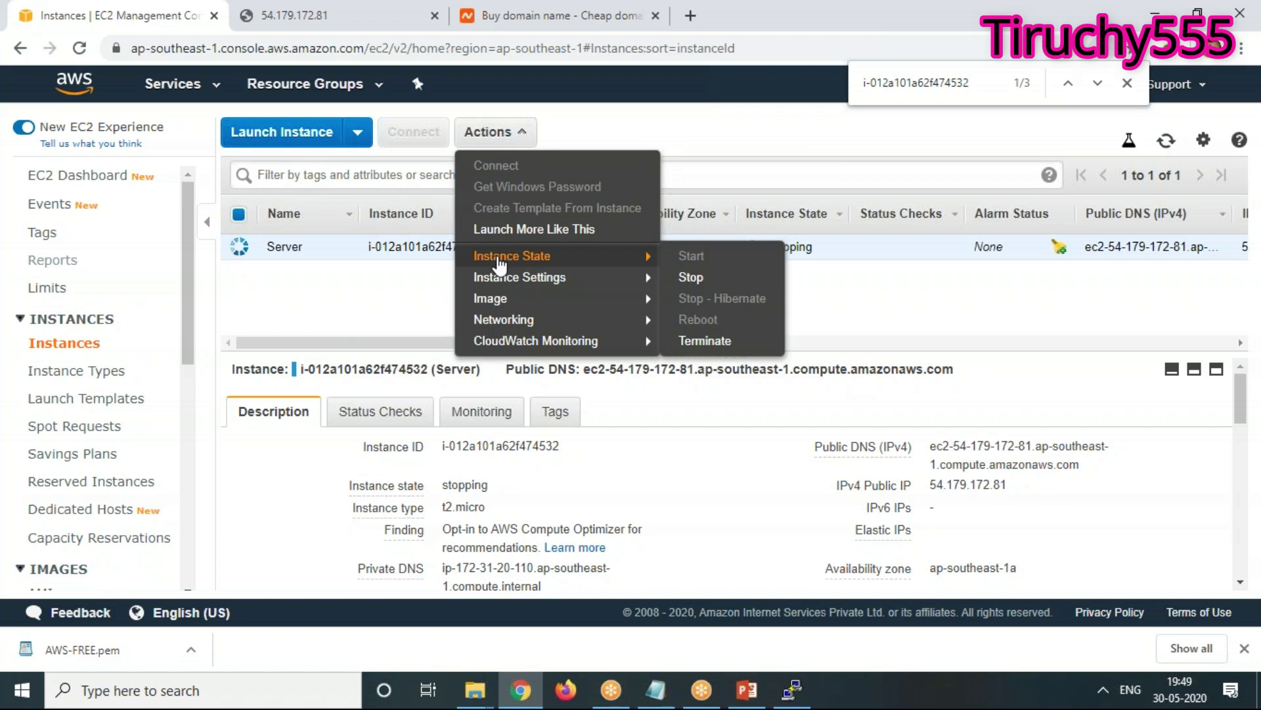
{"action": "left_click", "coordinate": [1168, 140]}
{"action": "left_click", "coordinate": [1168, 141]}
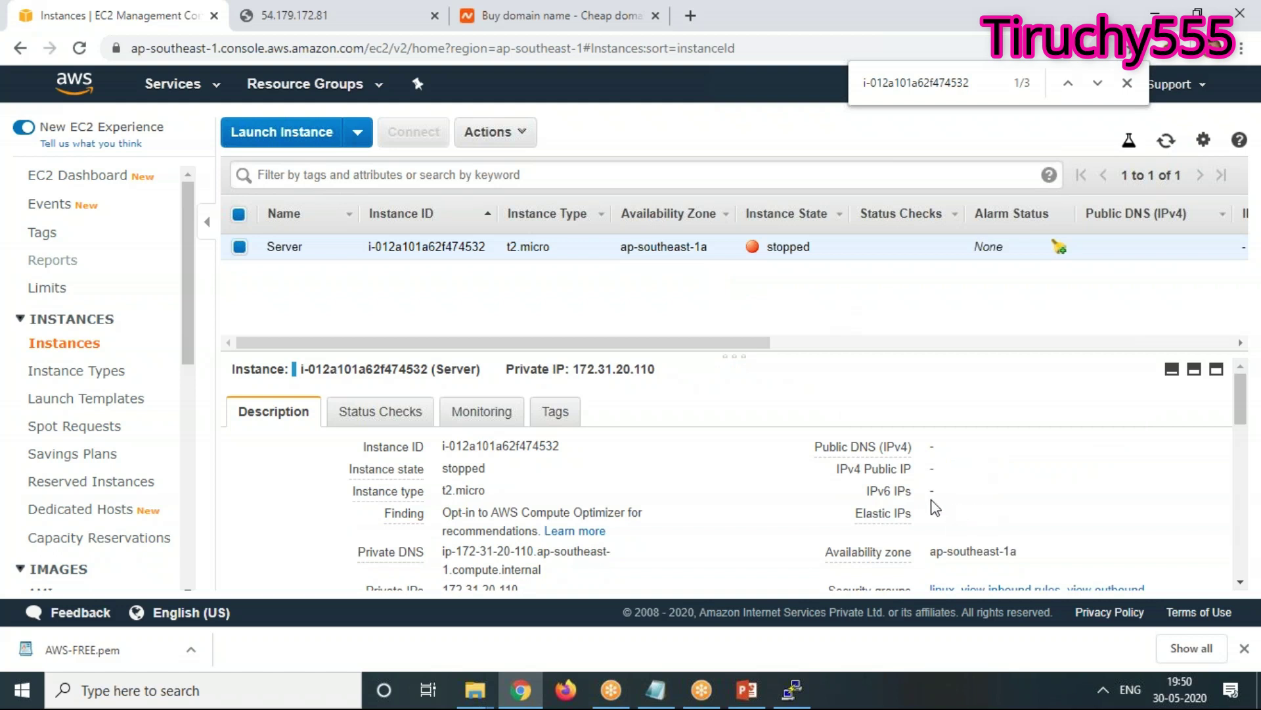
Start the Server instance again and refresh until it runs with new public IP 18.141.11.242
{"action": "left_click", "coordinate": [490, 132]}
{"action": "mouse_move", "coordinate": [503, 256]}
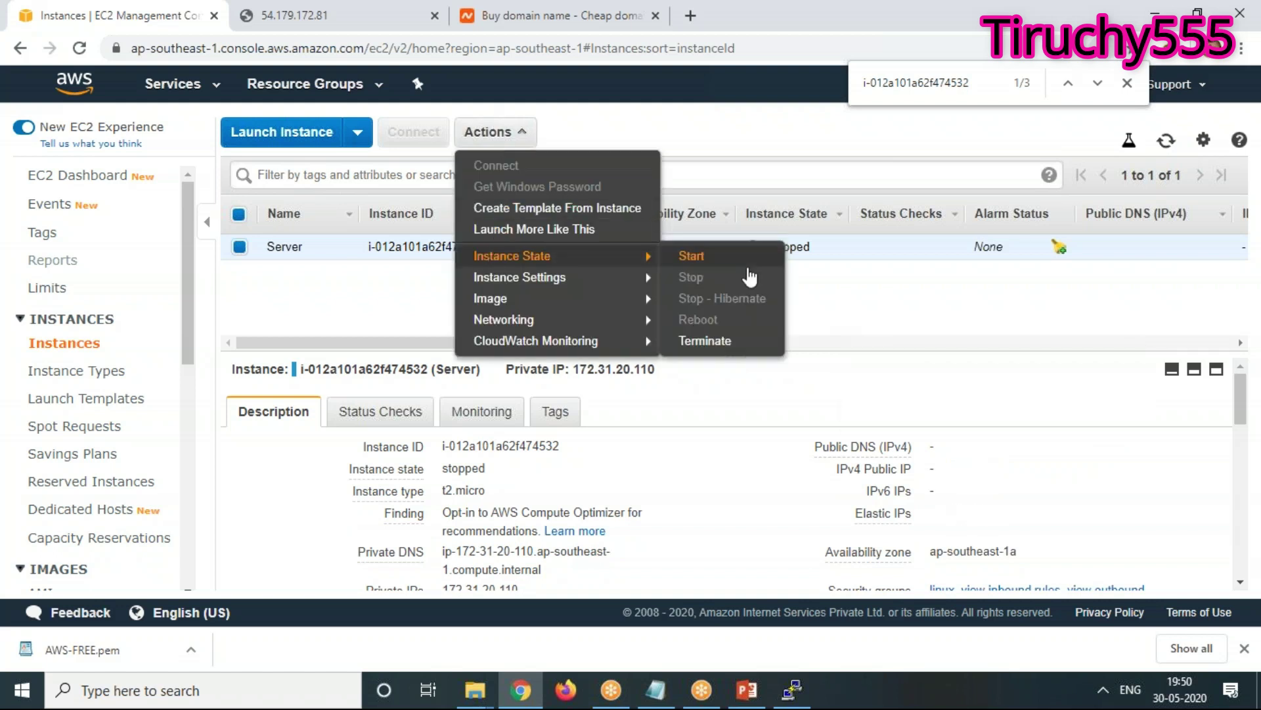
{"action": "left_click", "coordinate": [715, 257]}
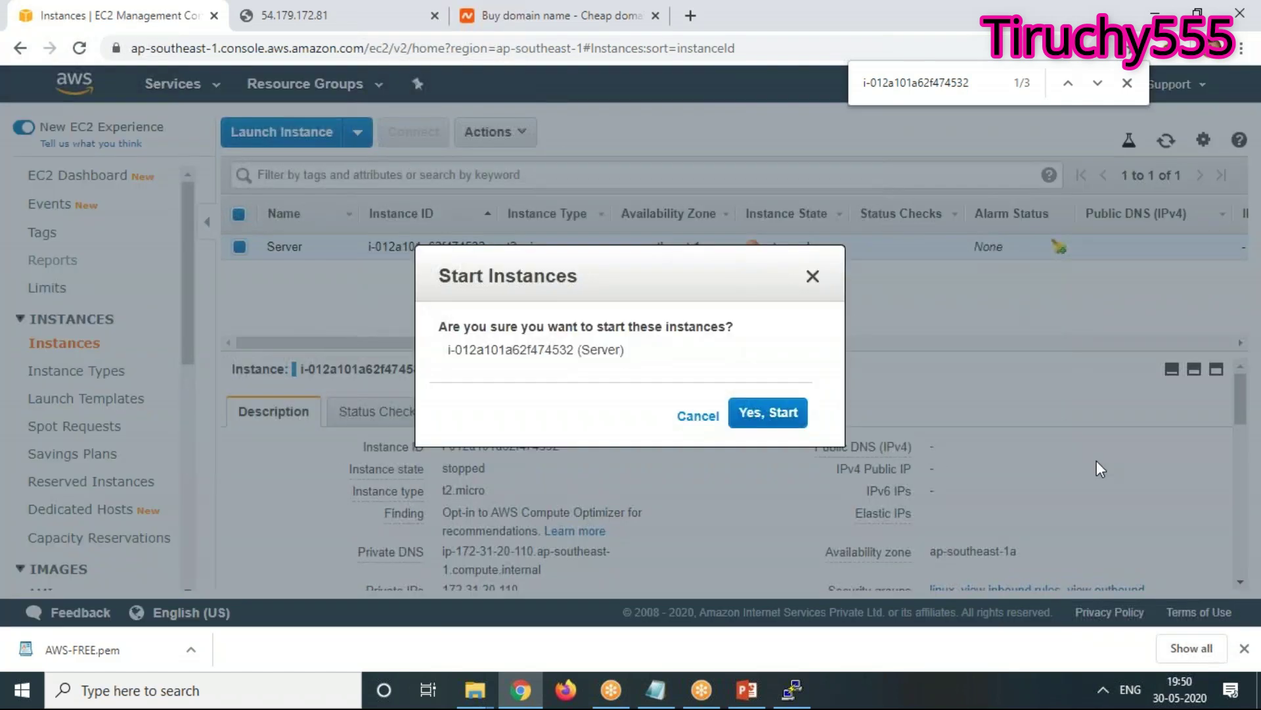
{"action": "left_click", "coordinate": [730, 411]}
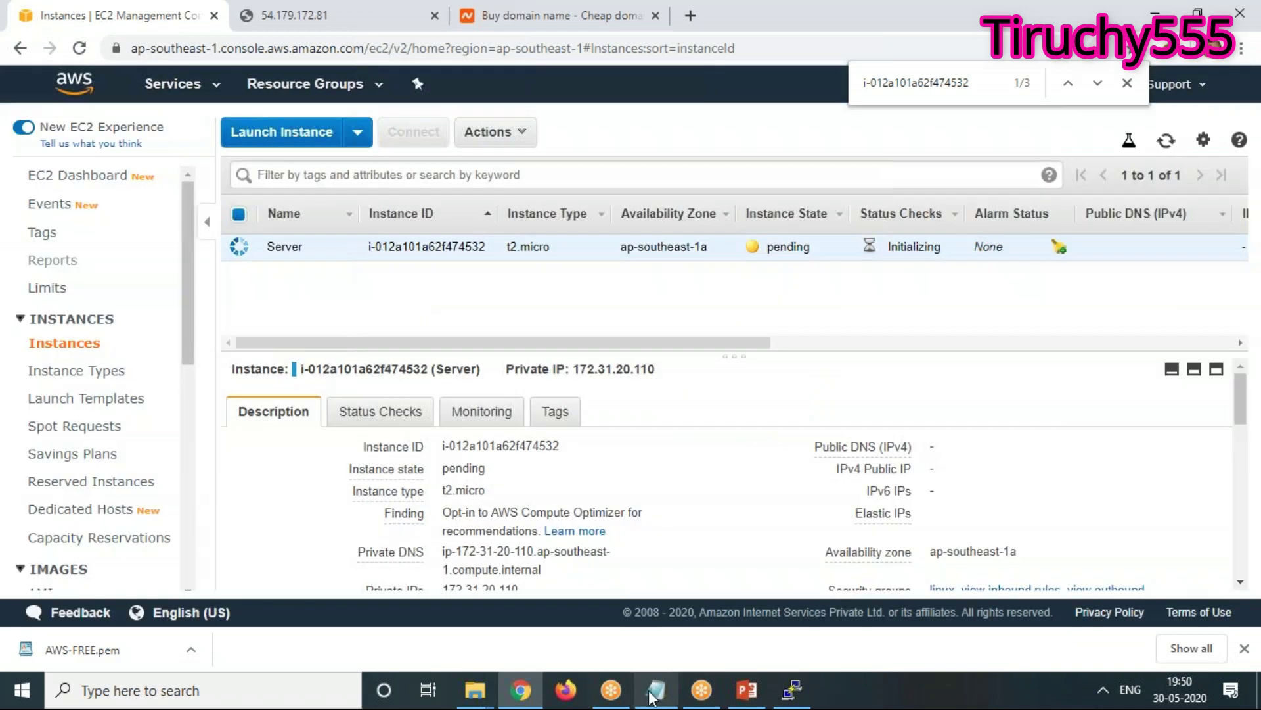
{"action": "left_click", "coordinate": [654, 692]}
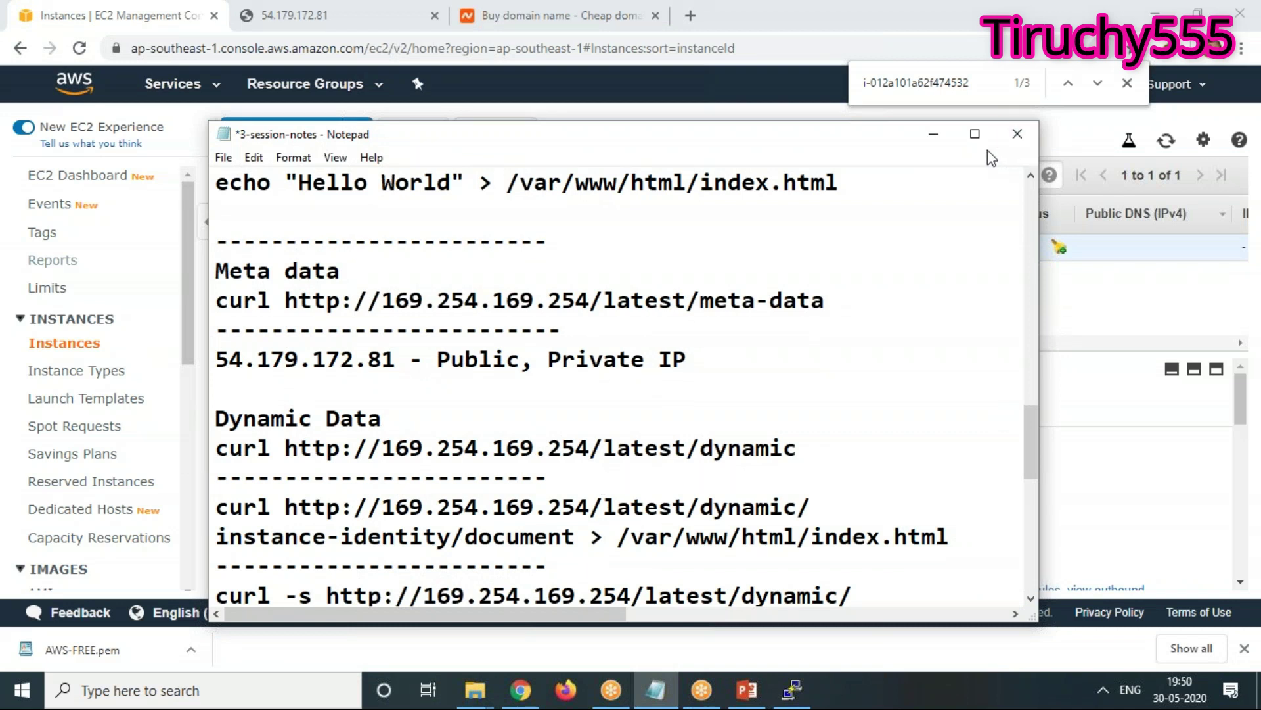
{"action": "left_click", "coordinate": [933, 133]}
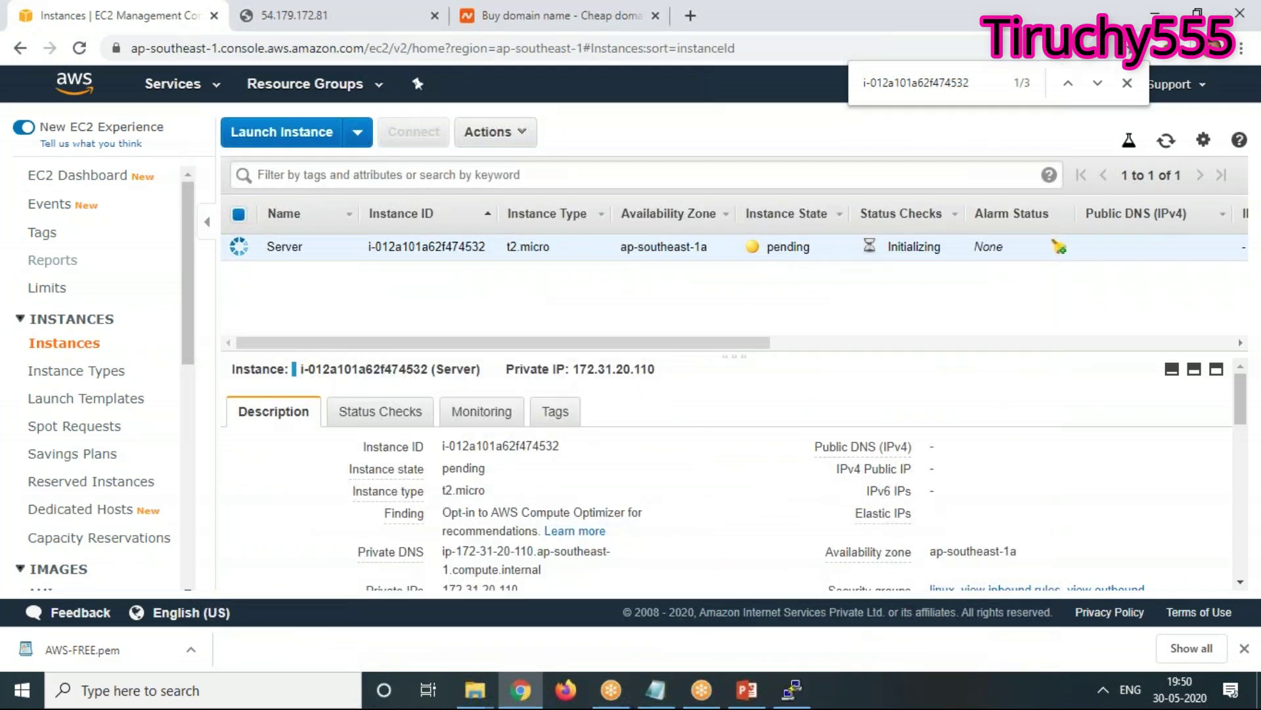
{"action": "left_click", "coordinate": [1168, 141]}
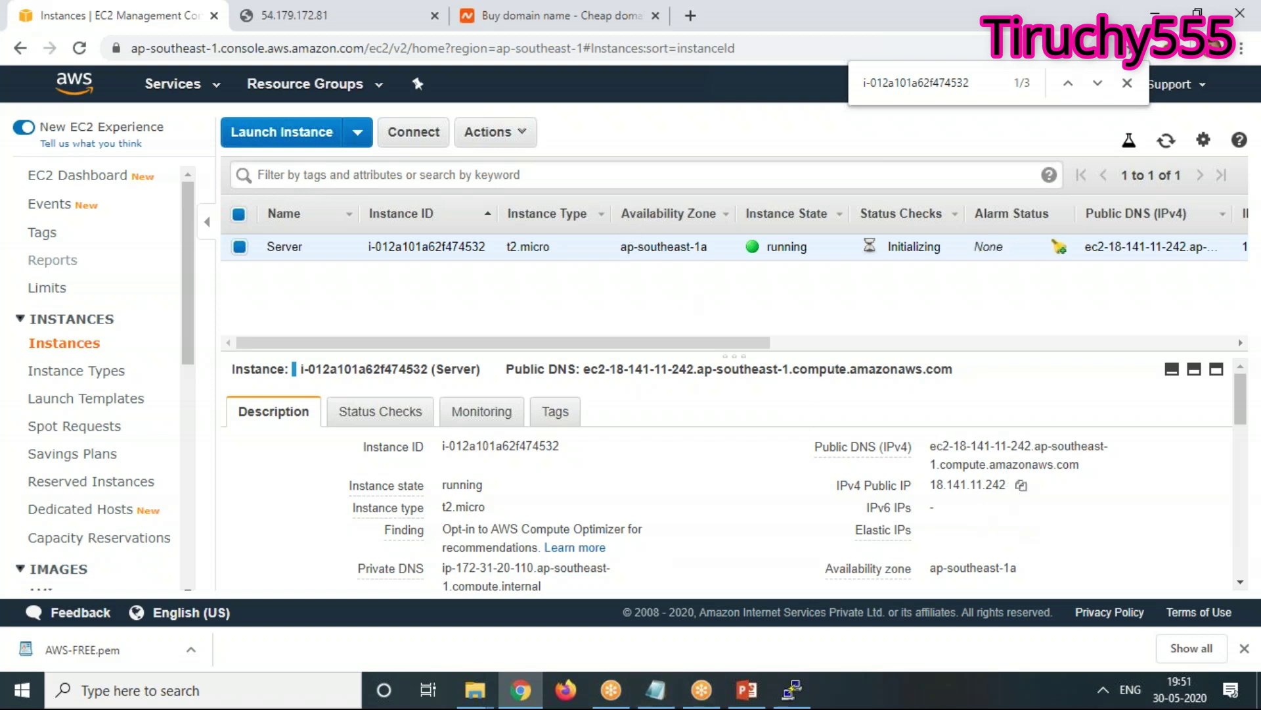
In the VPC console, allocate Elastic IP 54.169.65.31 from Amazon's IPv4 address pool
{"action": "left_click", "coordinate": [179, 90]}
{"action": "left_click", "coordinate": [55, 229]}
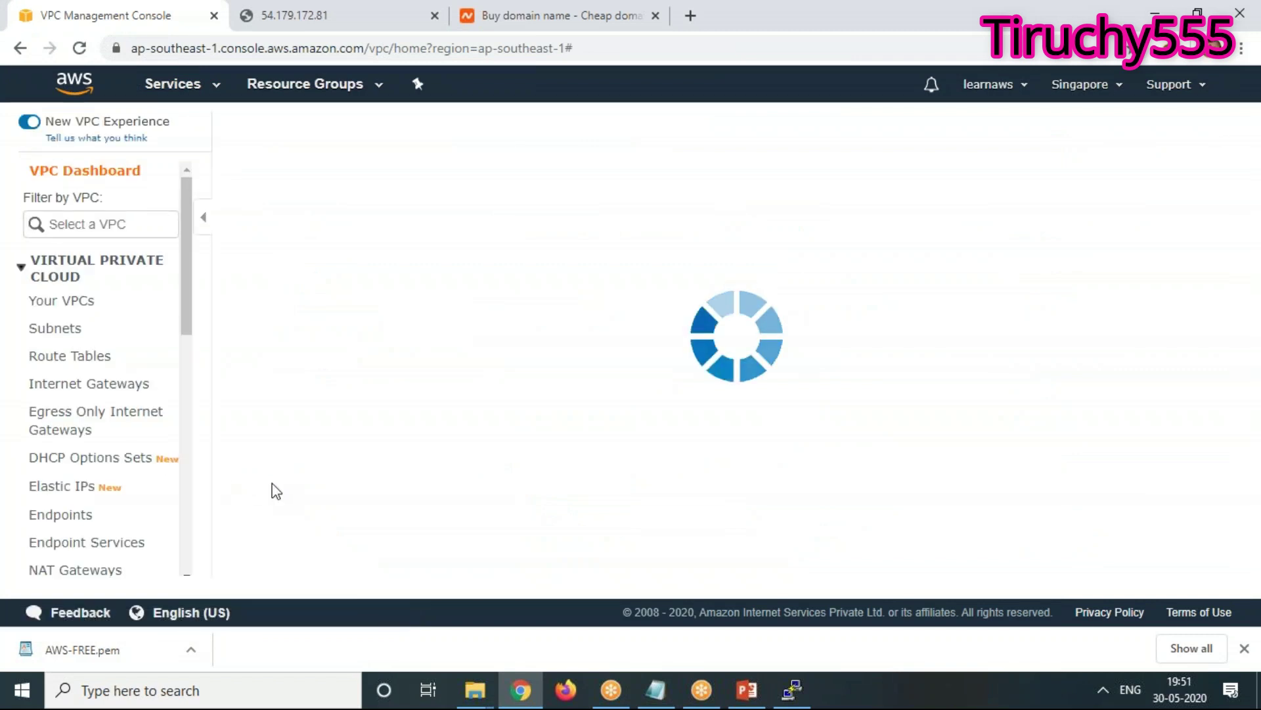
{"action": "left_click", "coordinate": [64, 489]}
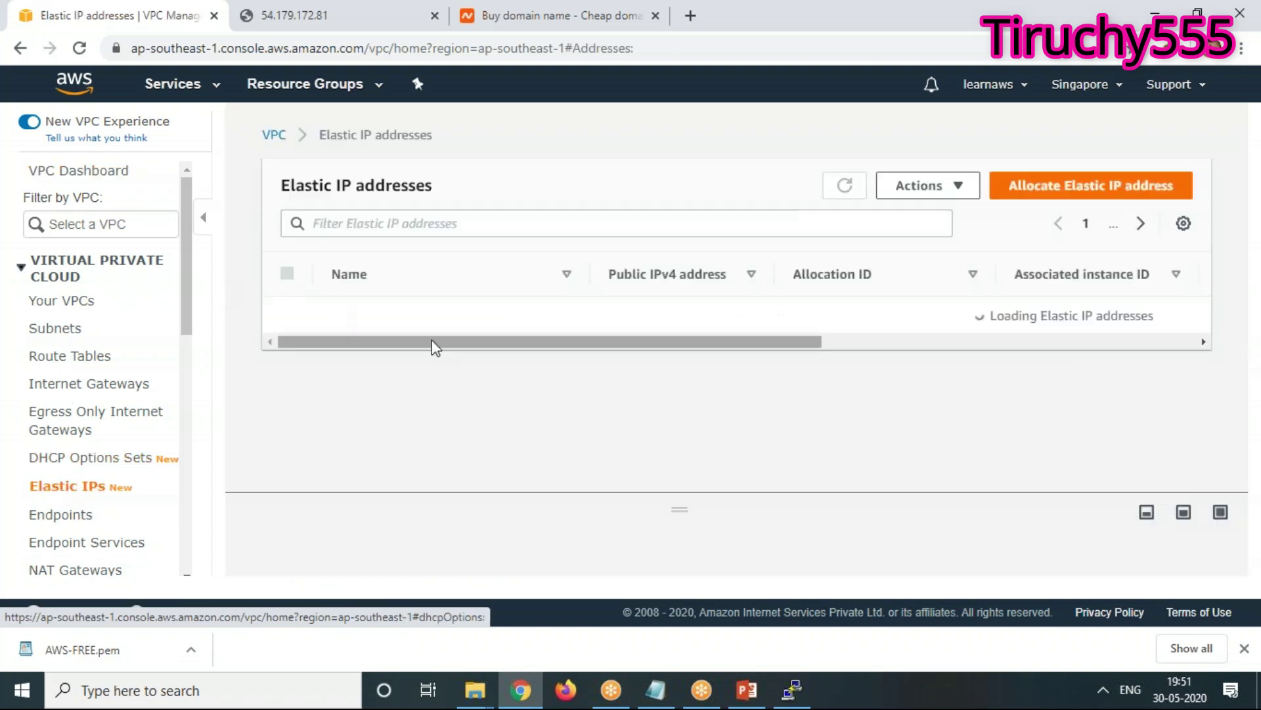
{"action": "left_click", "coordinate": [1094, 189]}
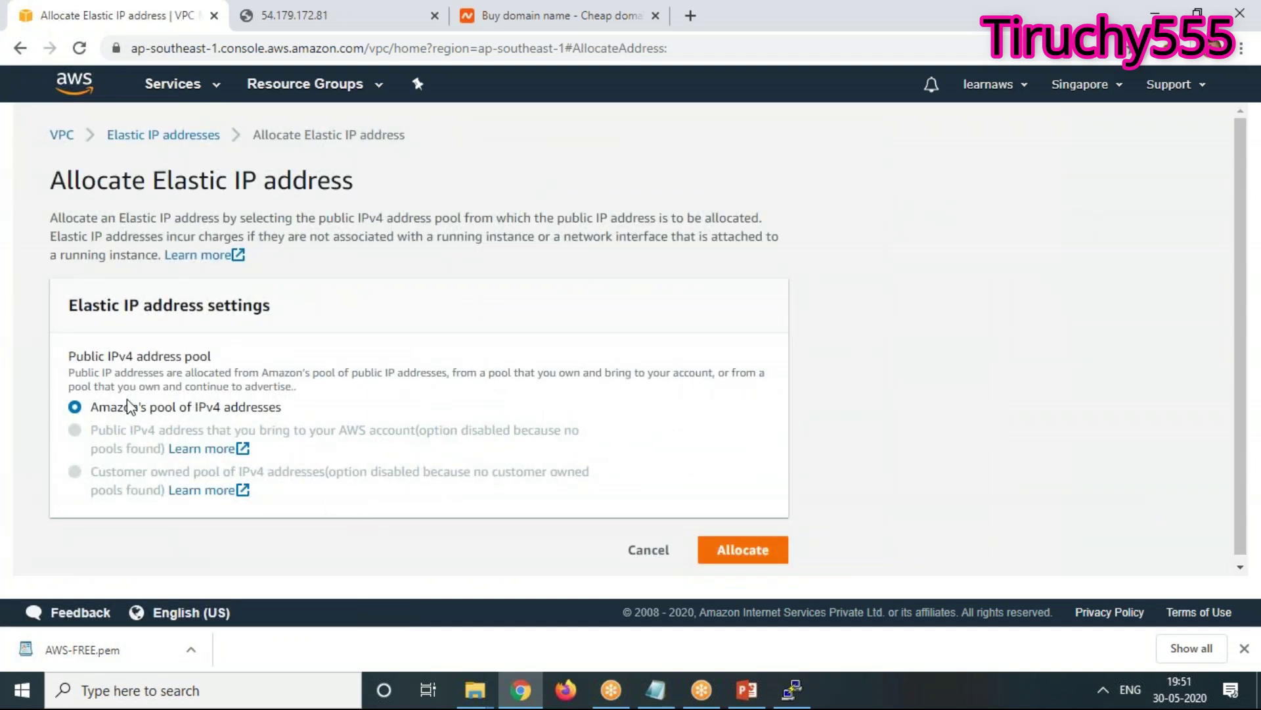
{"action": "left_click", "coordinate": [767, 554]}
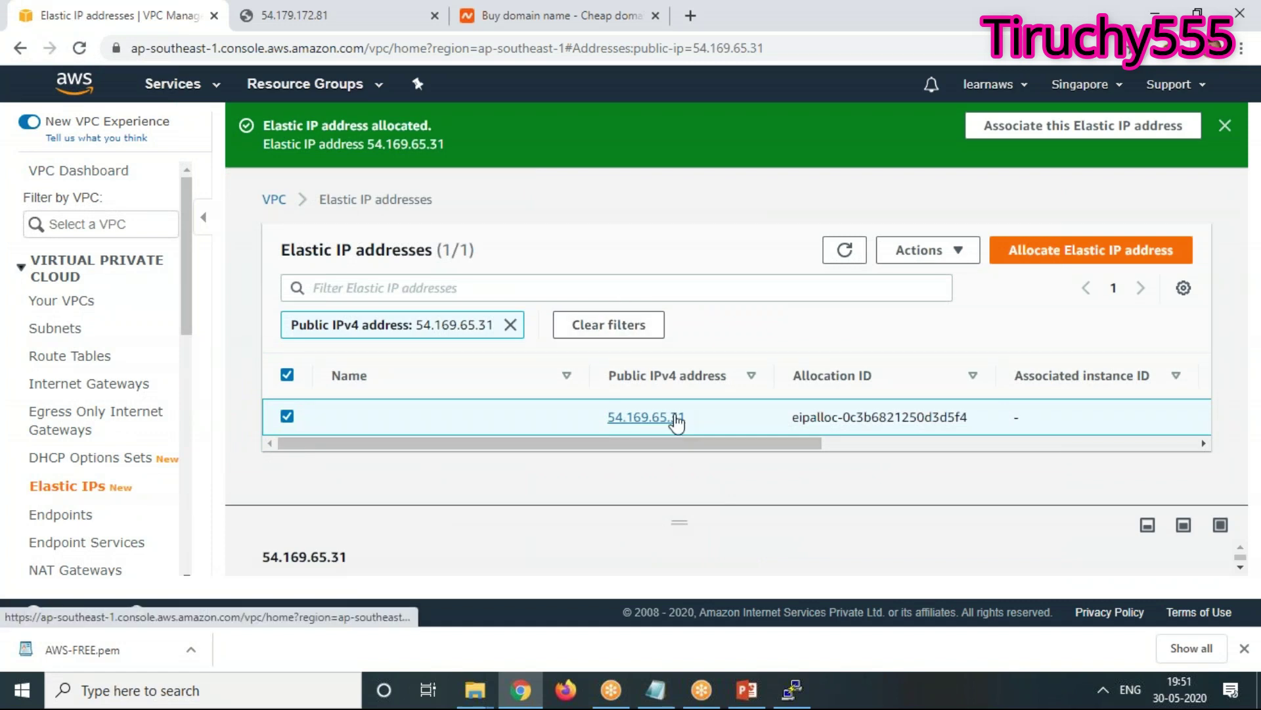
Associate Elastic IP 54.169.65.31 with the Server instance chosen in the Instance field
{"action": "left_click", "coordinate": [933, 255]}
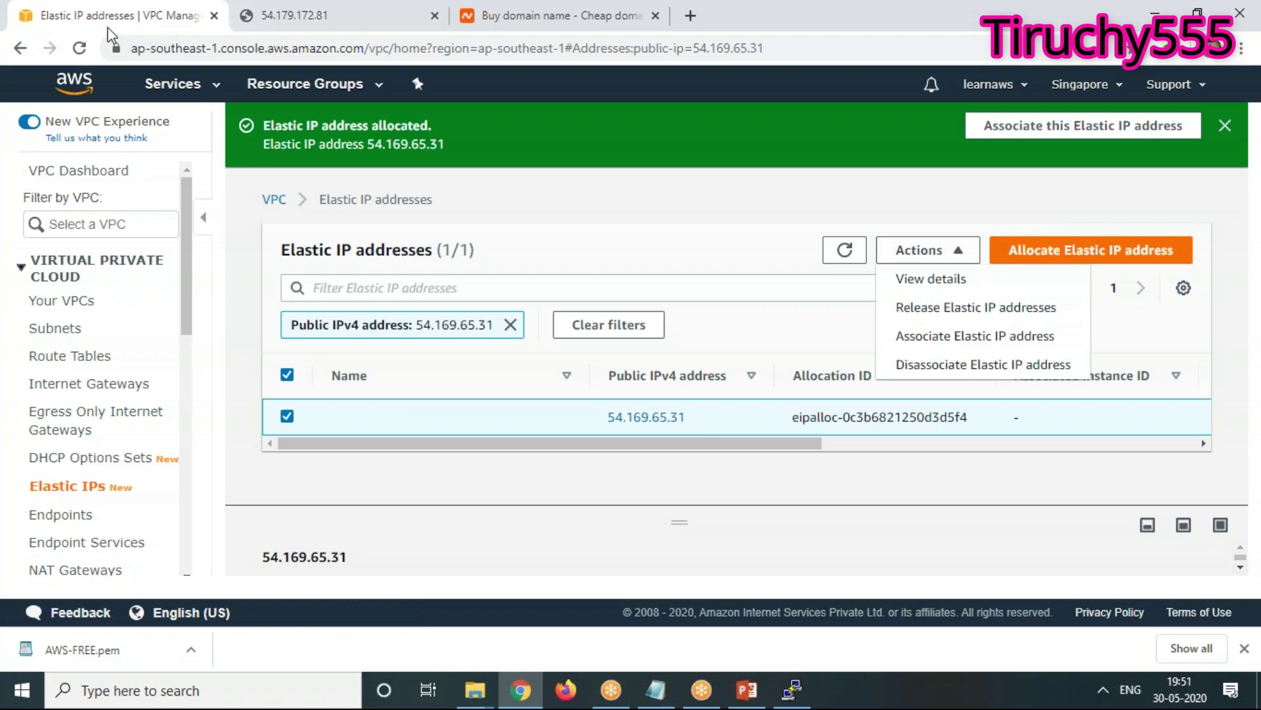
{"action": "left_click", "coordinate": [655, 690]}
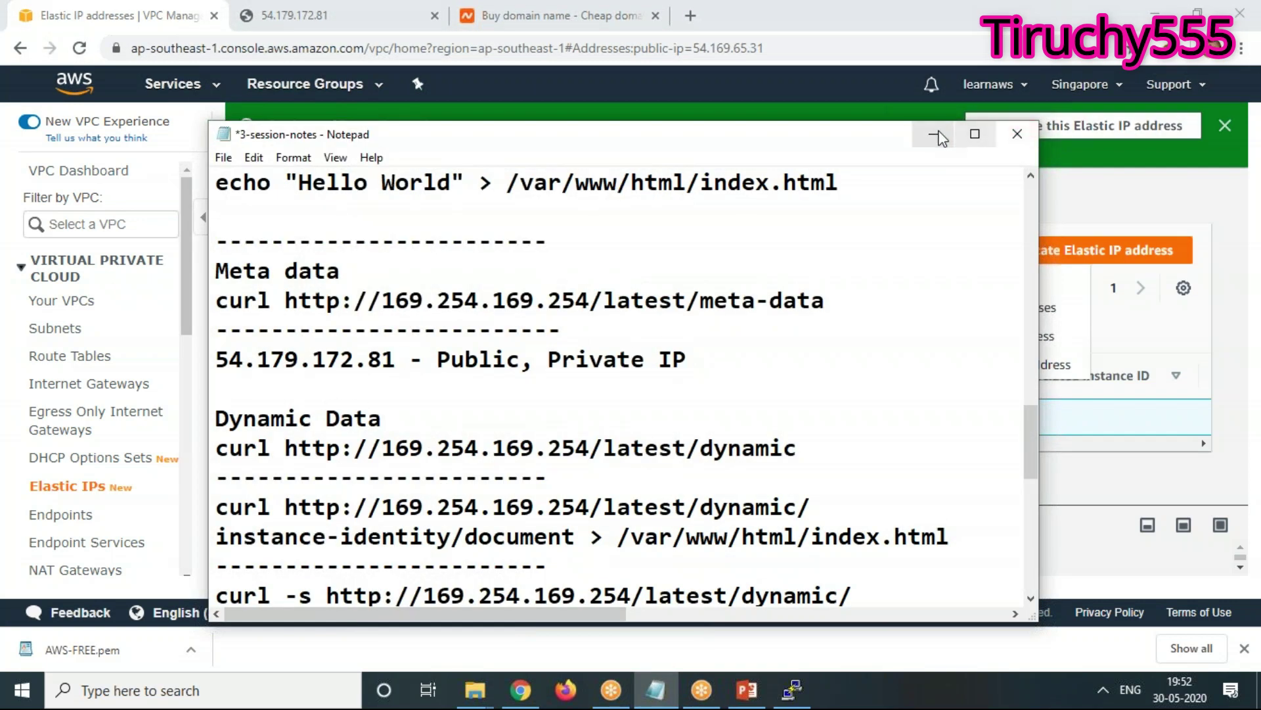
{"action": "left_click", "coordinate": [933, 134]}
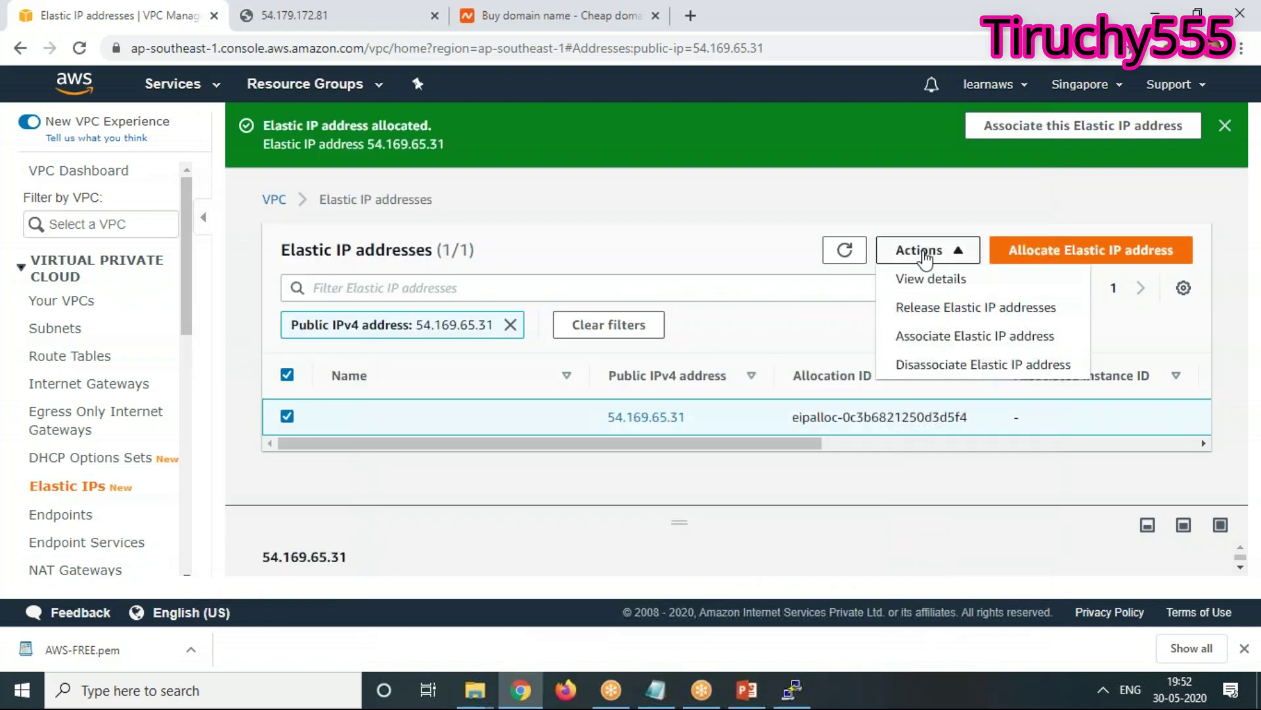
{"action": "left_click", "coordinate": [952, 338]}
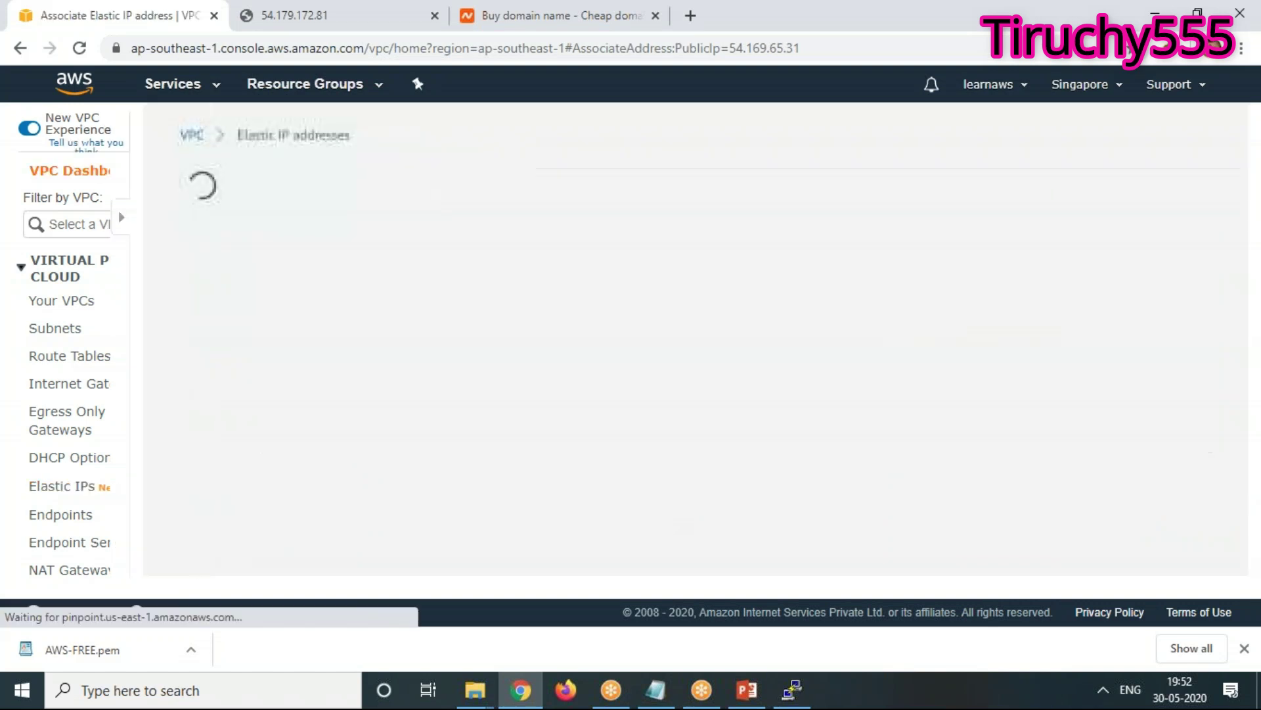
{"action": "scroll", "coordinate": [483, 359], "scroll_direction": "down", "scroll_amount": 3}
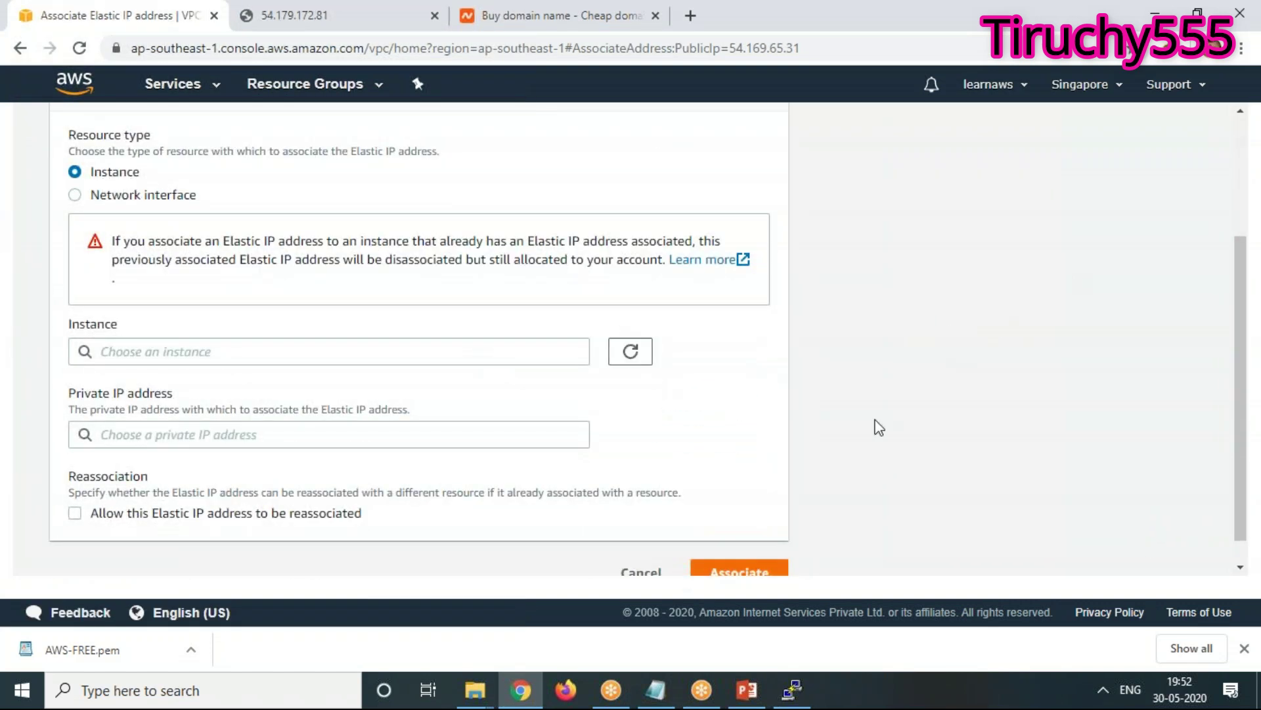
{"action": "left_click", "coordinate": [560, 352]}
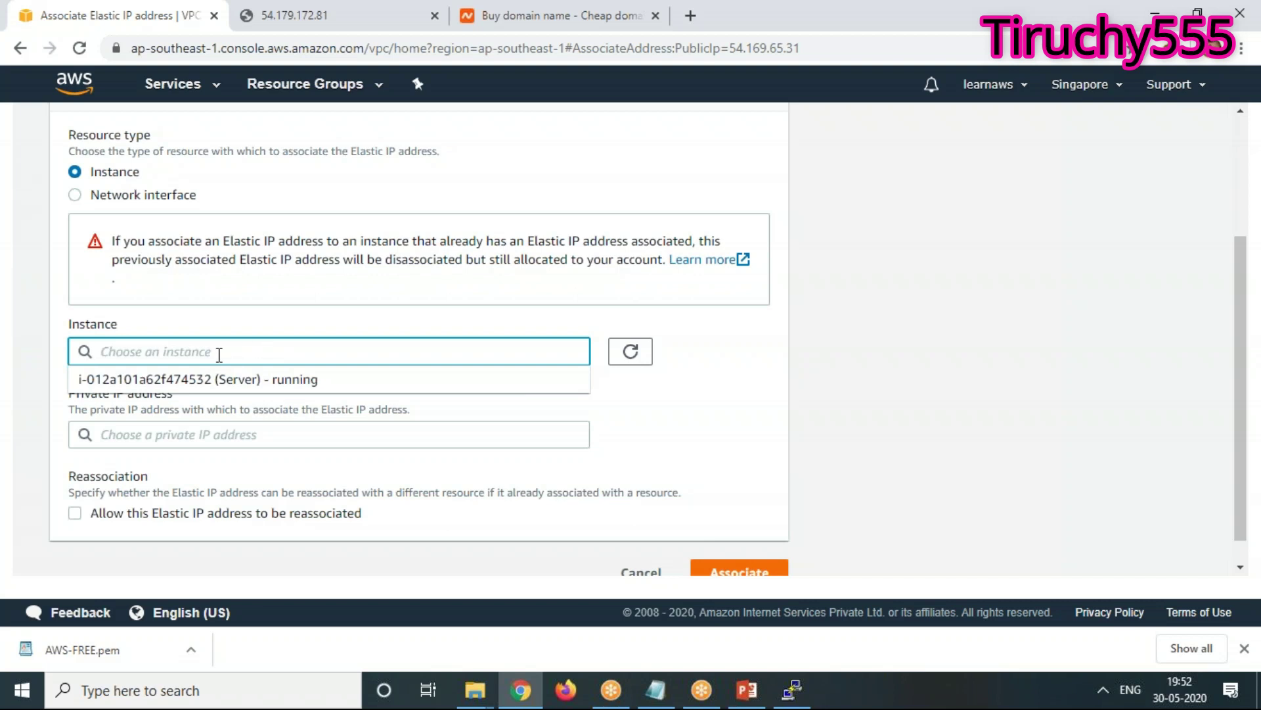
{"action": "left_click", "coordinate": [300, 379]}
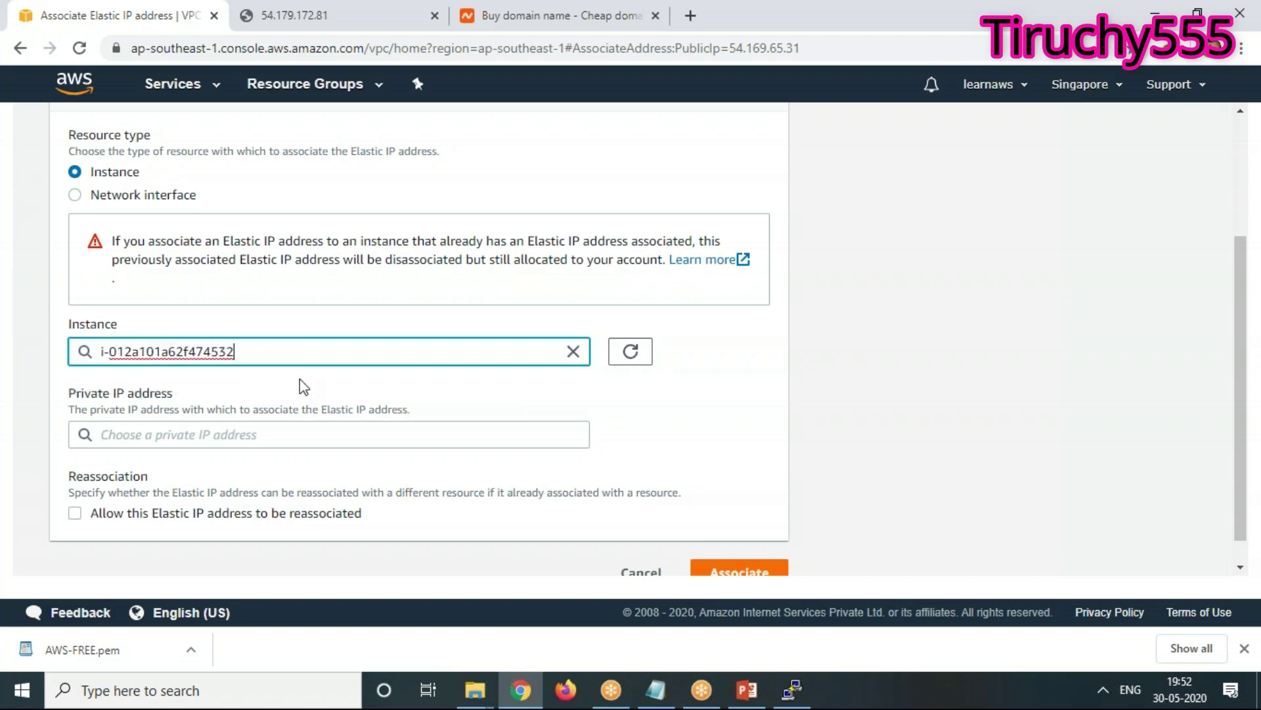
{"action": "left_click", "coordinate": [747, 569]}
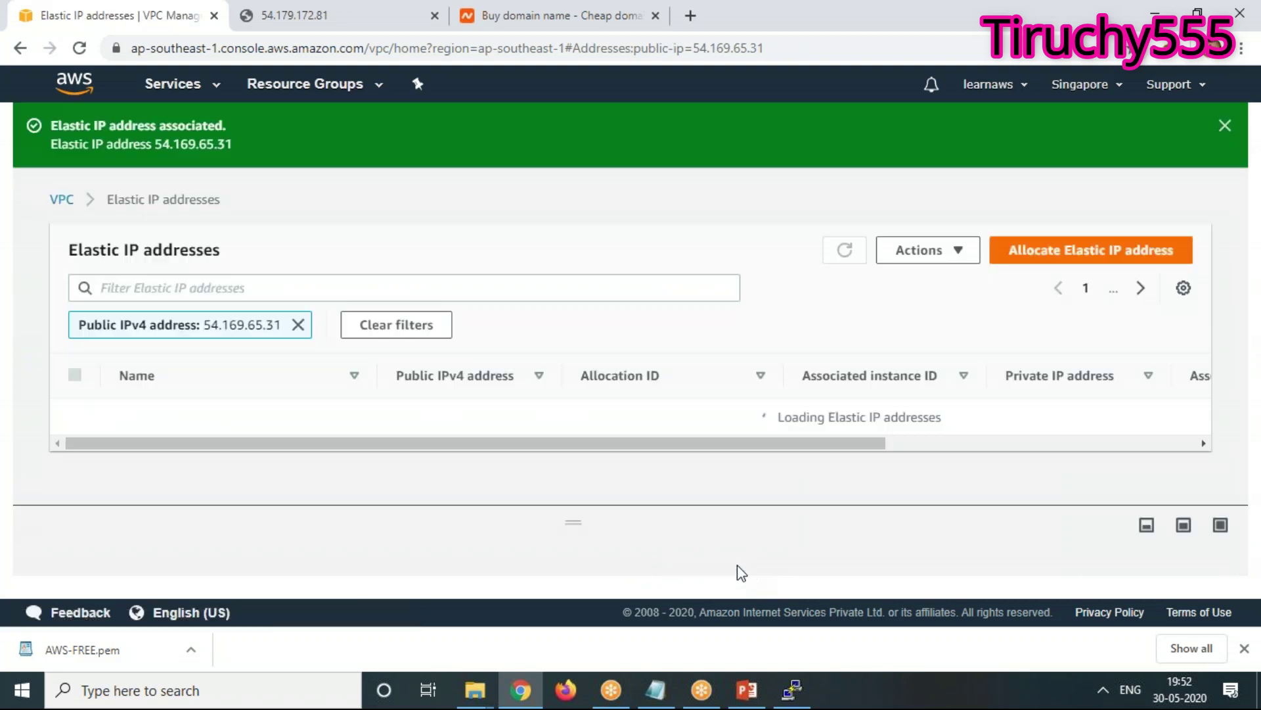
{"action": "left_click", "coordinate": [158, 84]}
Confirm in EC2 running instances that Server's public IPv4 is now 54.169.65.31, then reopen the notes
{"action": "left_click", "coordinate": [55, 201]}
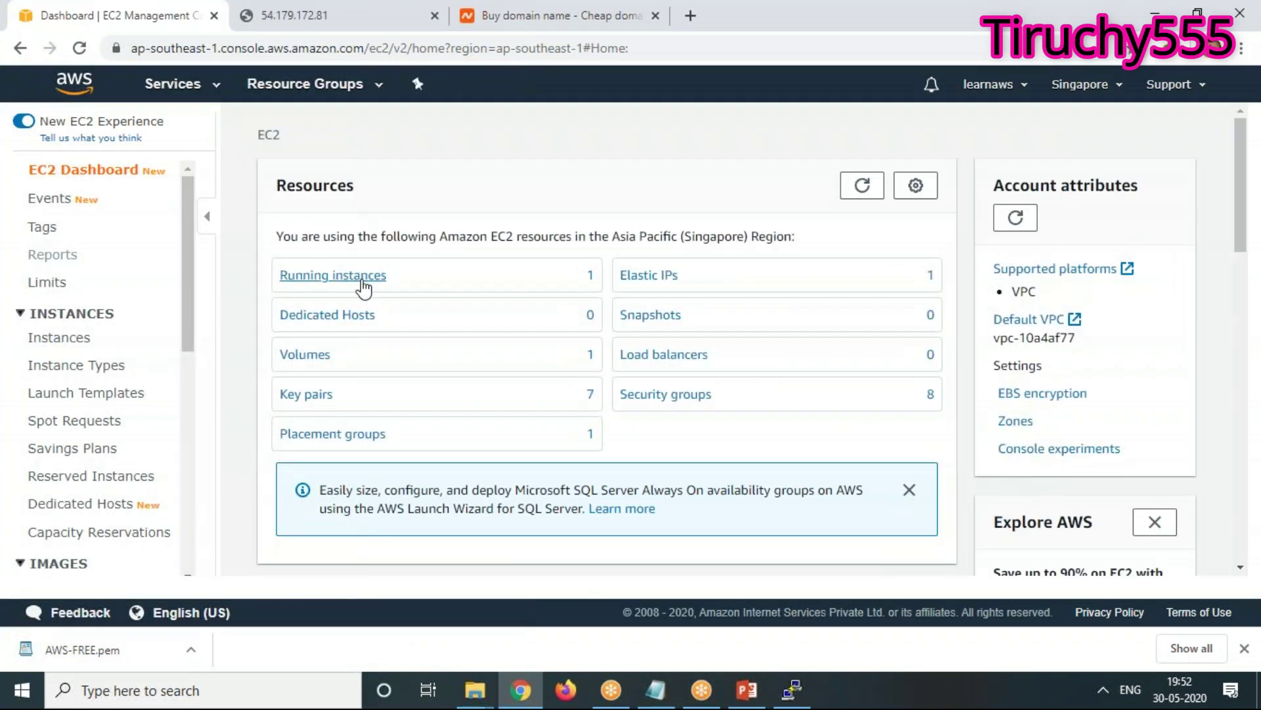
{"action": "left_click", "coordinate": [358, 279]}
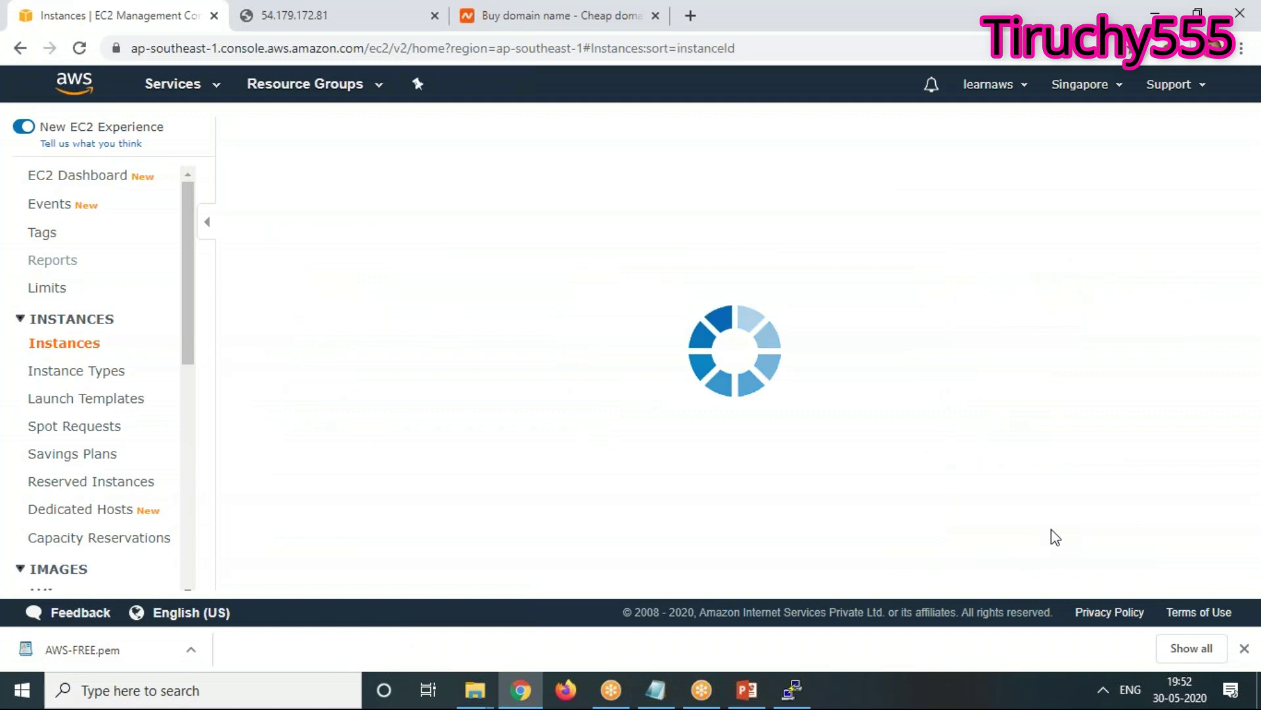
{"action": "scroll", "coordinate": [1065, 513], "scroll_direction": "down", "scroll_amount": 2}
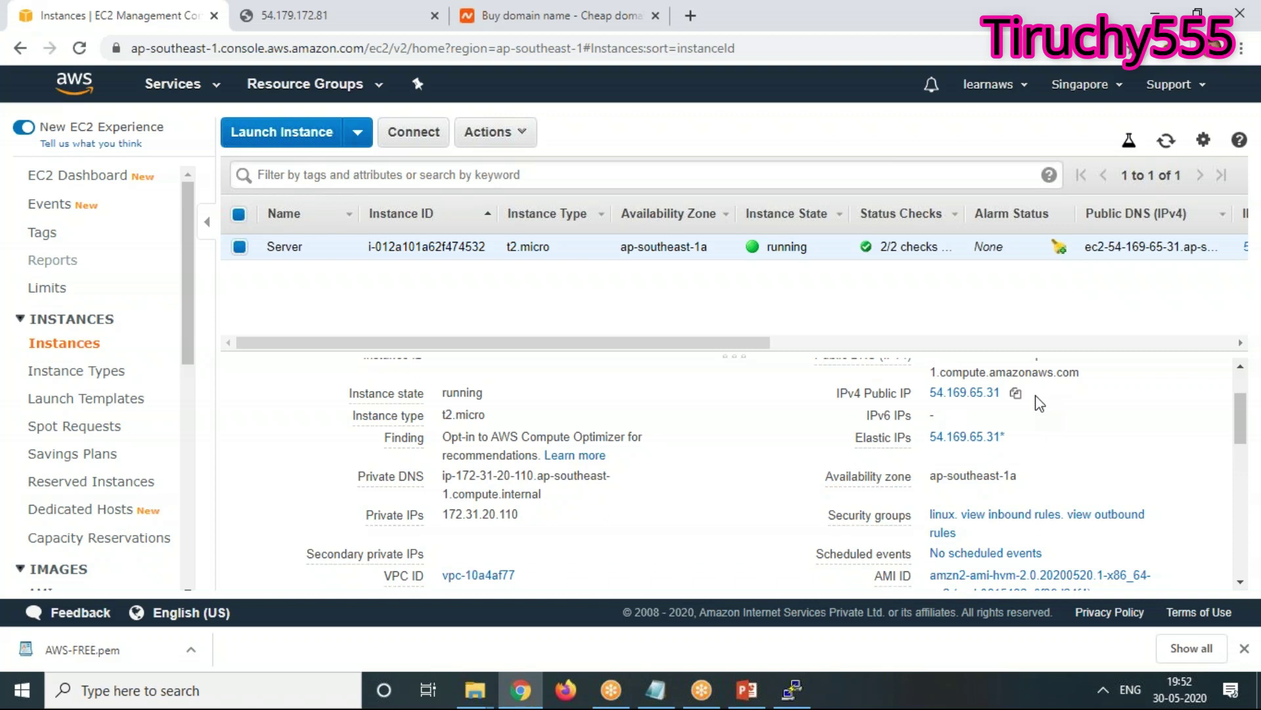
{"action": "left_click", "coordinate": [656, 689]}
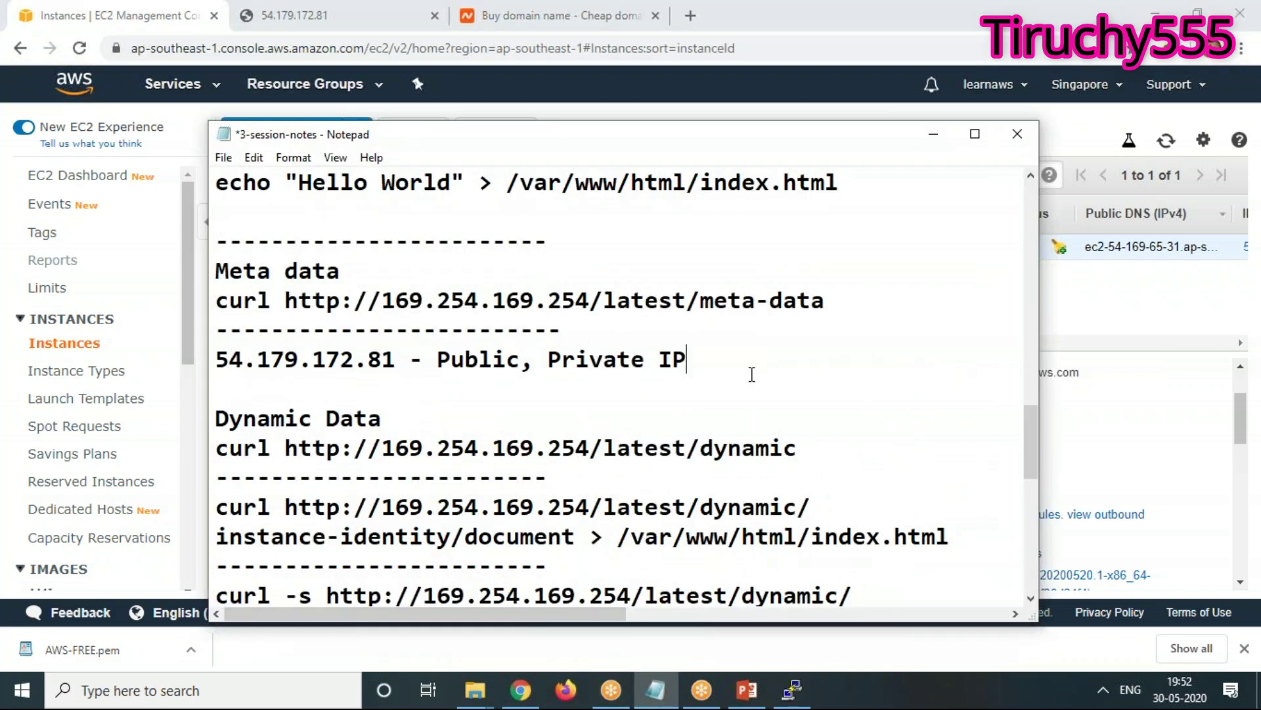
Write notes: 5 free Elastic IPs per account, must be in use, '2 Dollors per month' otherwise
{"action": "key", "text": "Return"}
{"action": "key", "text": "Return"}
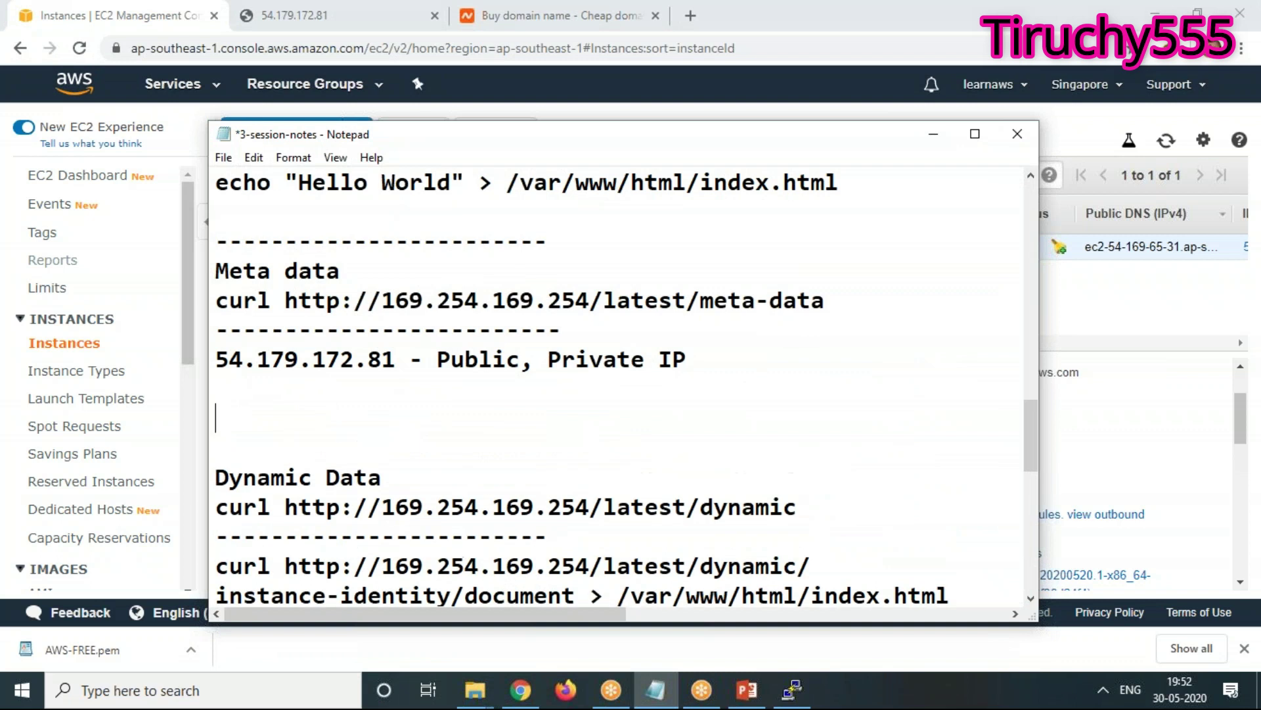
{"action": "key", "text": "Delete"}
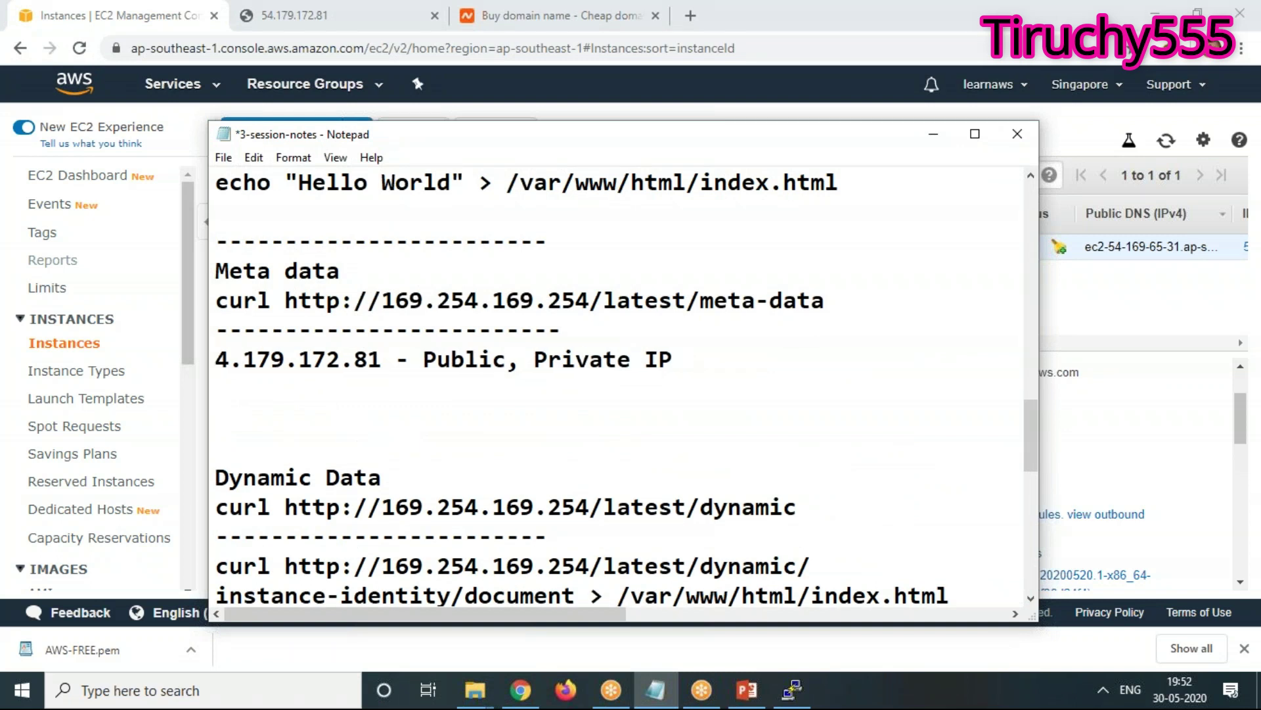
{"action": "key", "text": "Delete"}
{"action": "key", "text": "Delete"}
{"action": "key", "text": "Delete"}
{"action": "key", "text": "Delete"}
{"action": "key", "text": "Delete"}
{"action": "key", "text": "Delete"}
{"action": "key", "text": "Delete"}
{"action": "key", "text": "Delete"}
{"action": "key", "text": "Delete"}
{"action": "key", "text": "Delete"}
{"action": "key", "text": "Delete"}
{"action": "key", "text": "Delete"}
{"action": "key", "text": "Delete"}
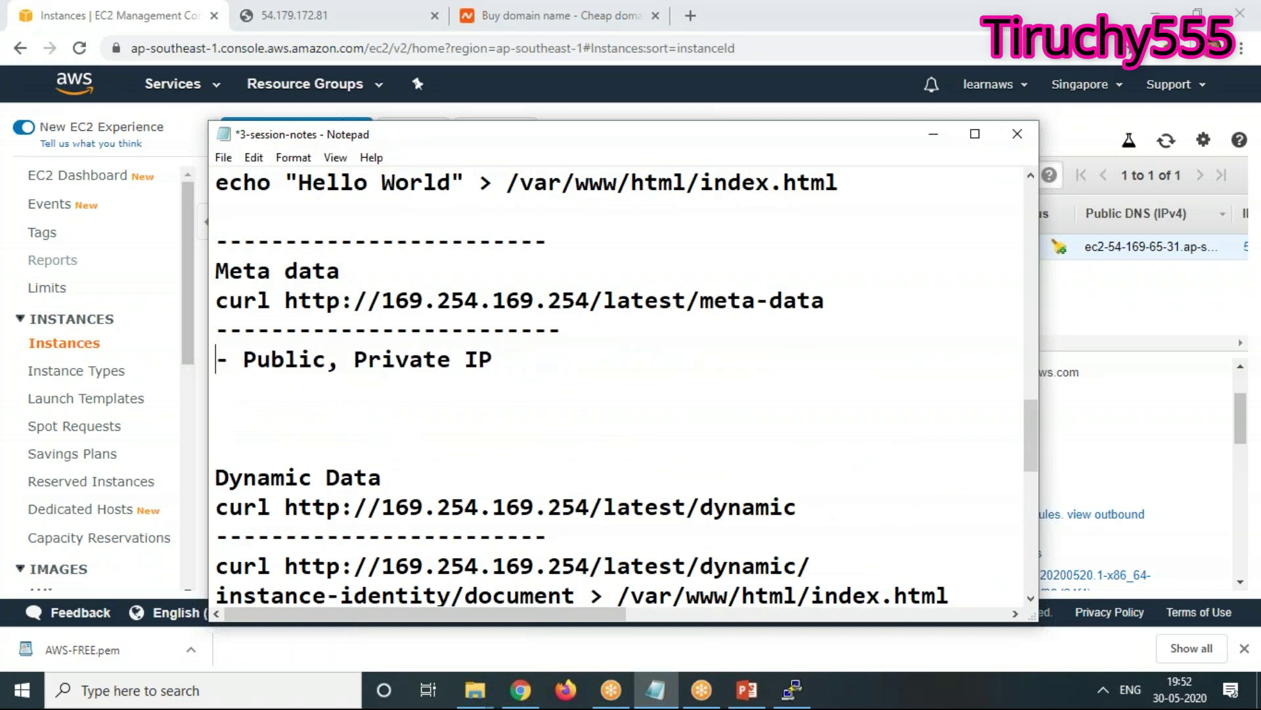
{"action": "type", "text": "Per Account"}
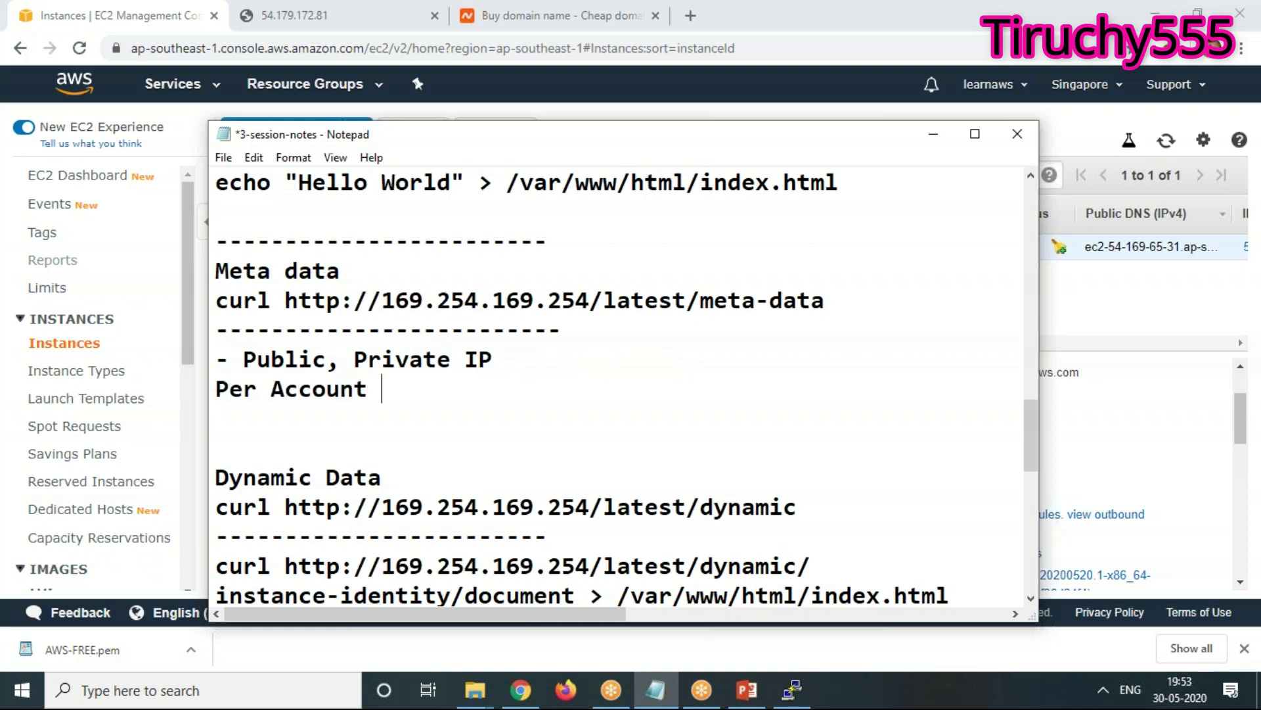
{"action": "type", "text": " 5 Static(Ela"}
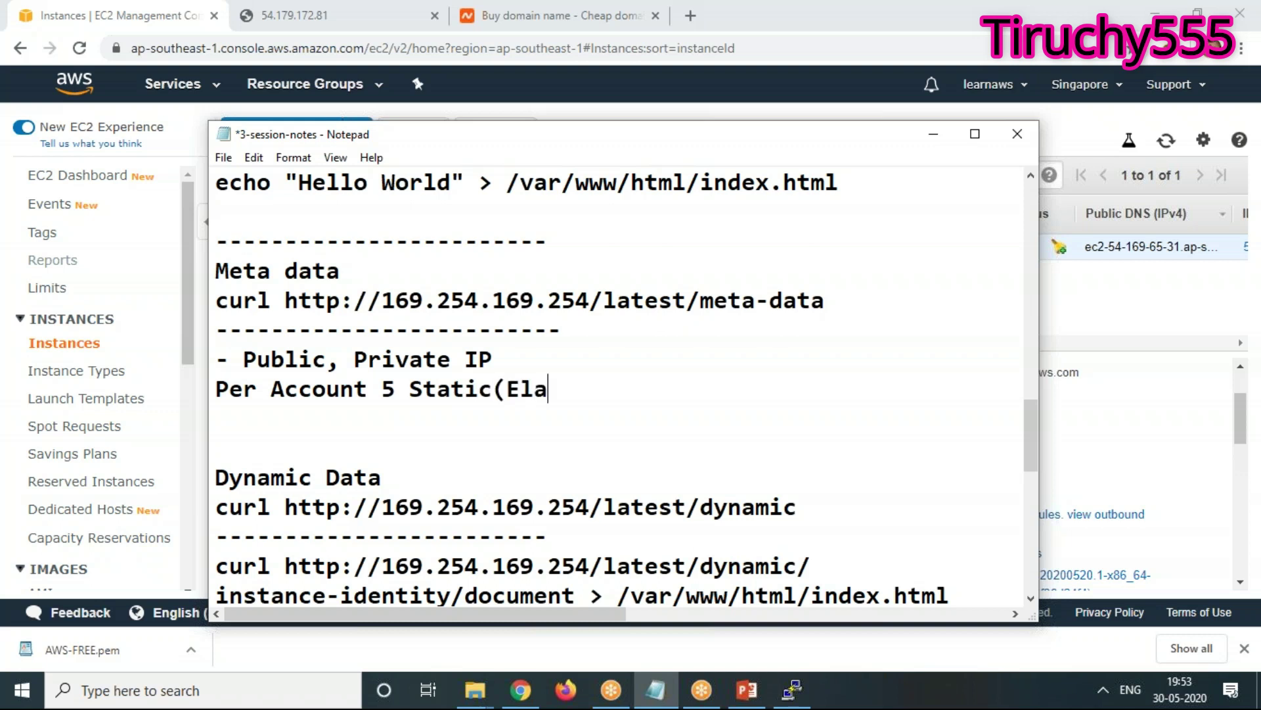
{"action": "type", "text": "stic"}
{"action": "type", "text": " IP"}
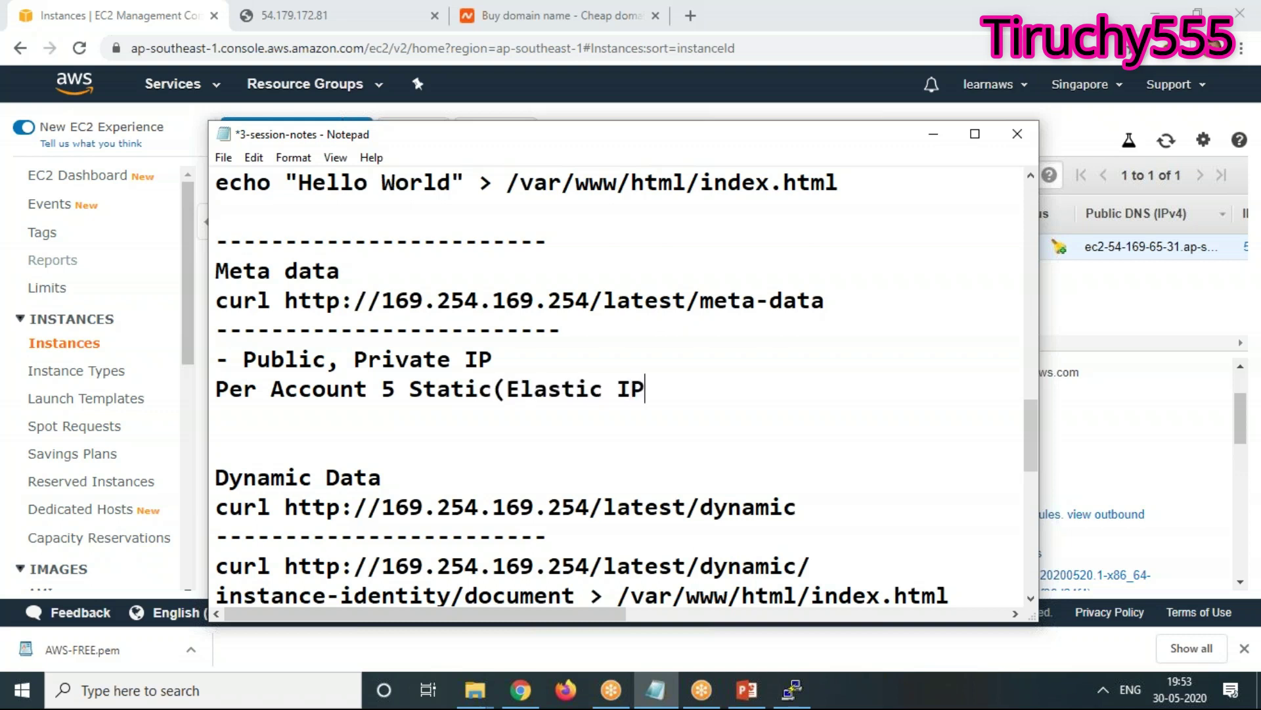
{"action": "type", "text": ") only allowed"}
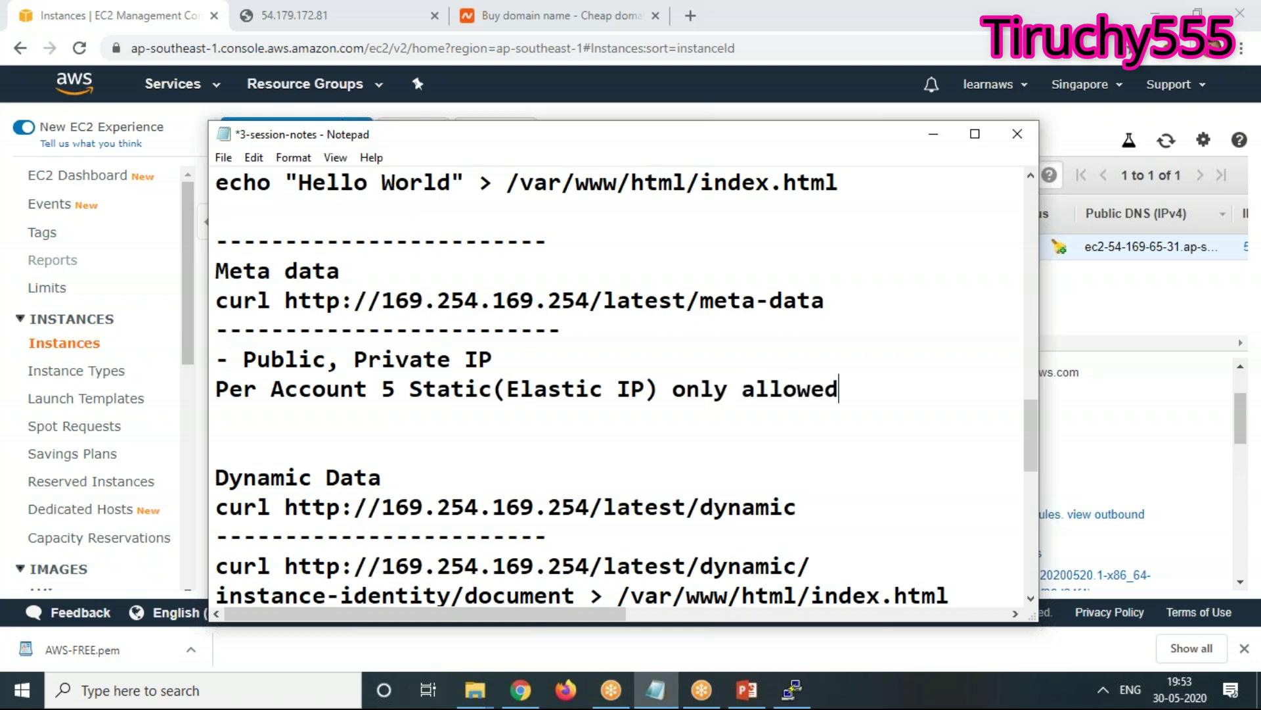
{"action": "type", "text": " for Free"}
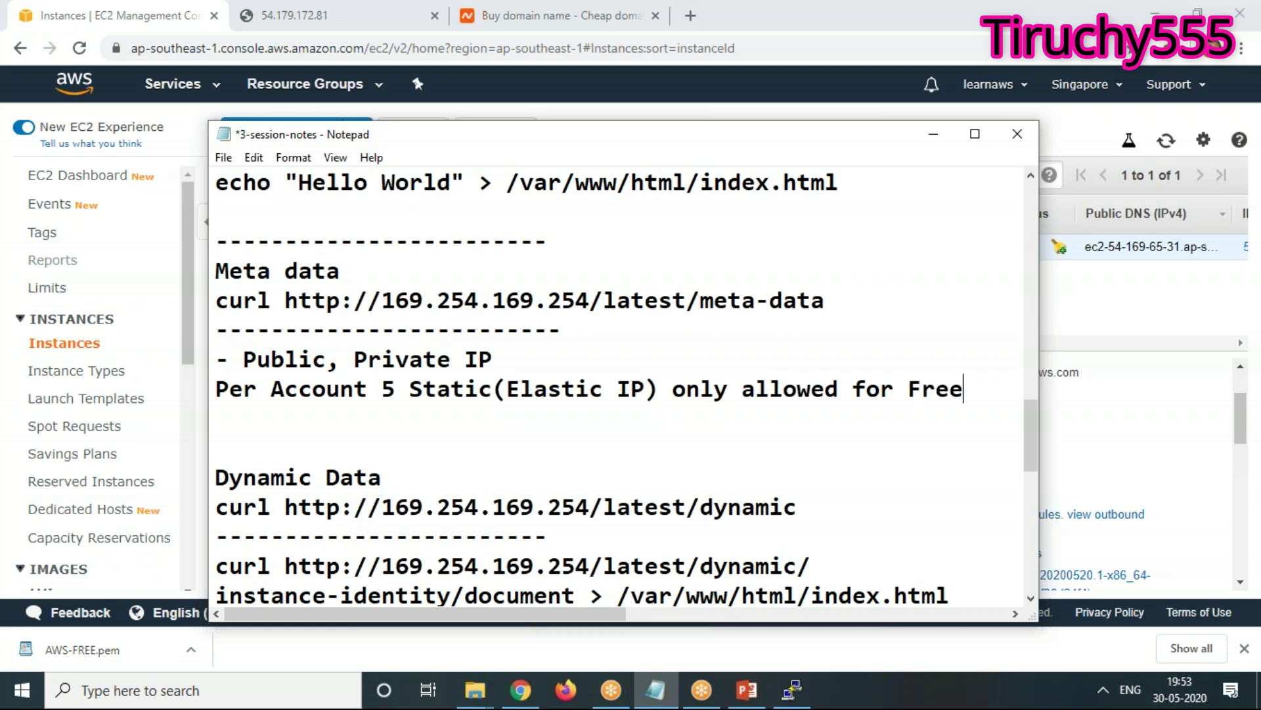
{"action": "type", "text": "."}
{"action": "key", "text": "Return"}
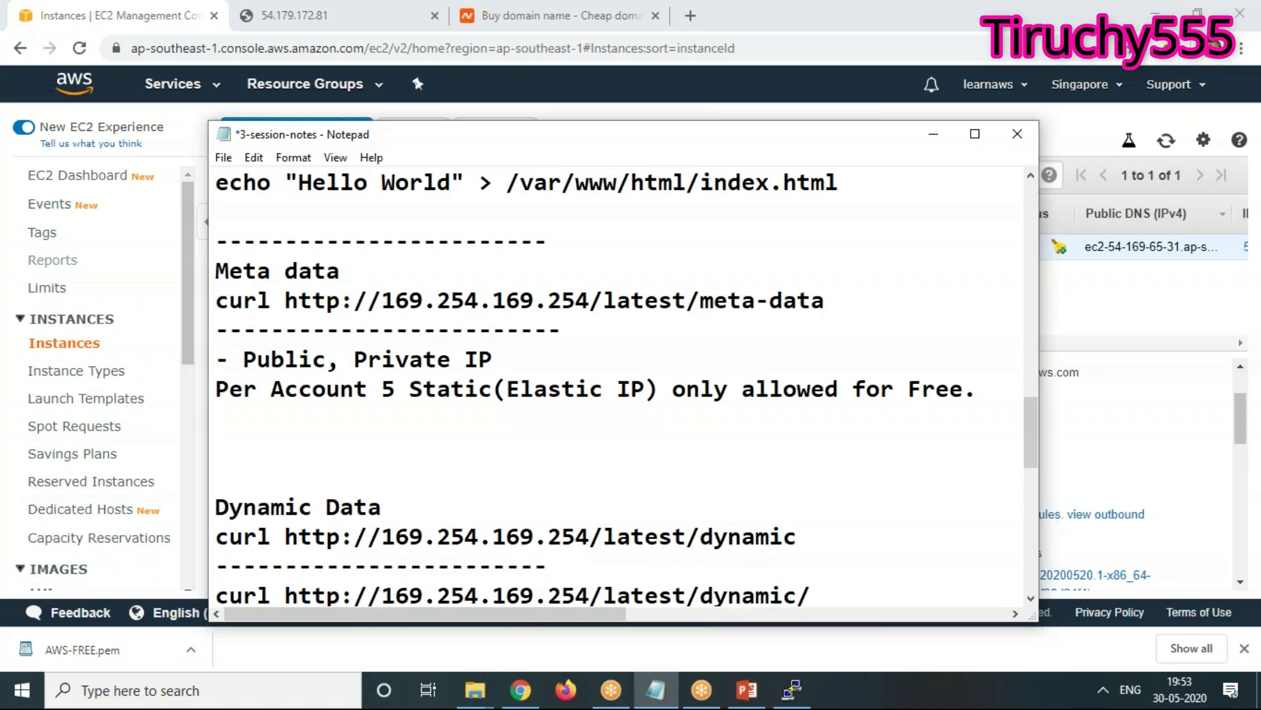
{"action": "type", "text": "2 Dollors per month per I"}
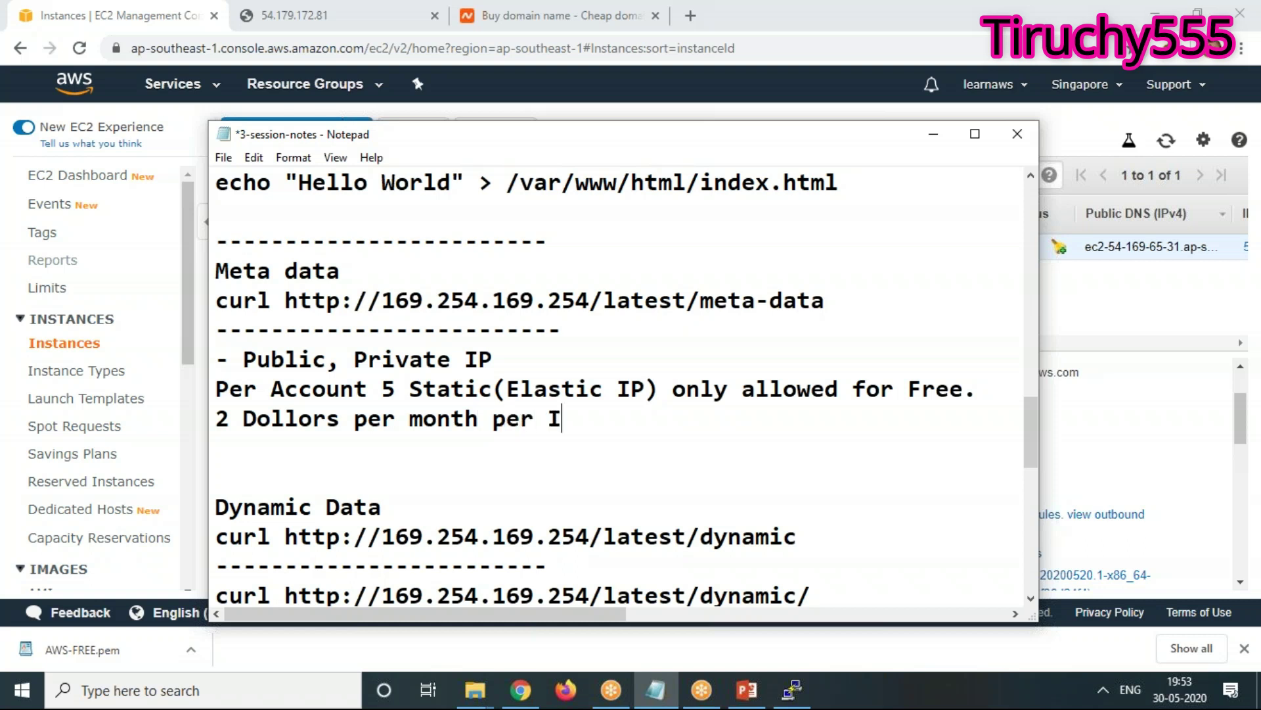
{"action": "key", "text": "BackSpace"}
{"action": "type", "text": "Elastic IP"}
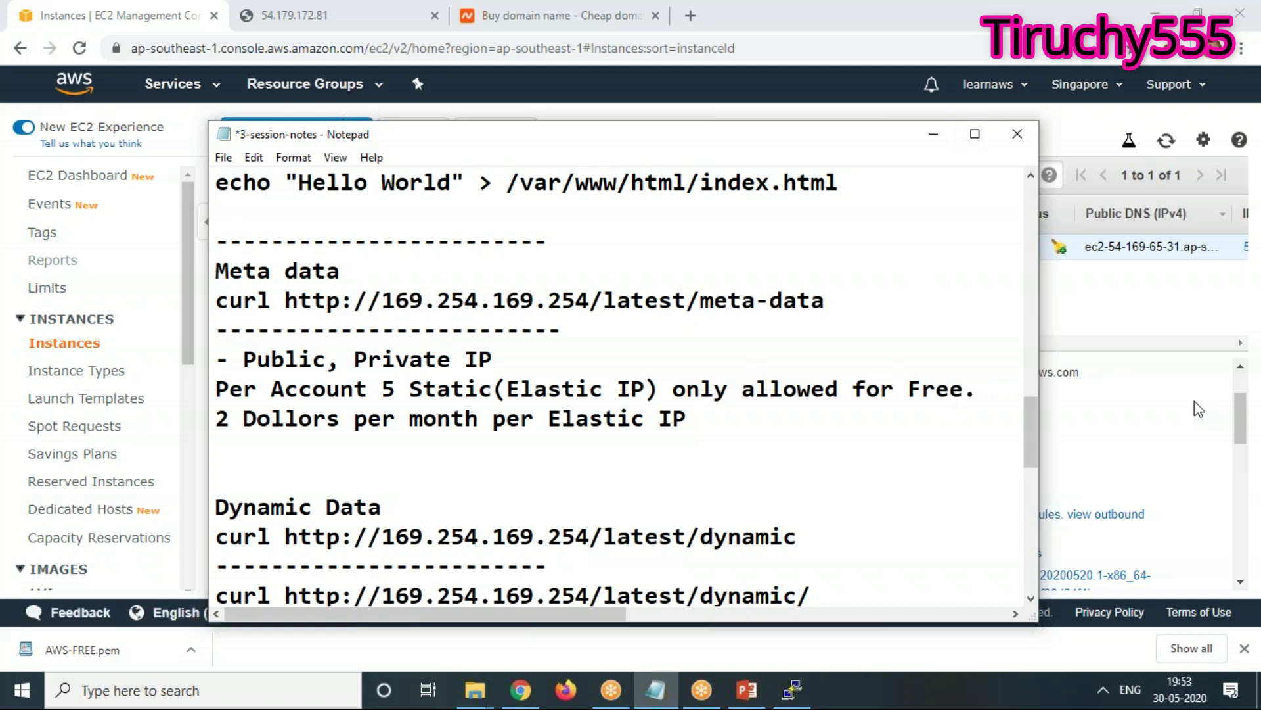
{"action": "key", "text": "Return"}
{"action": "type", "text": "It sh"}
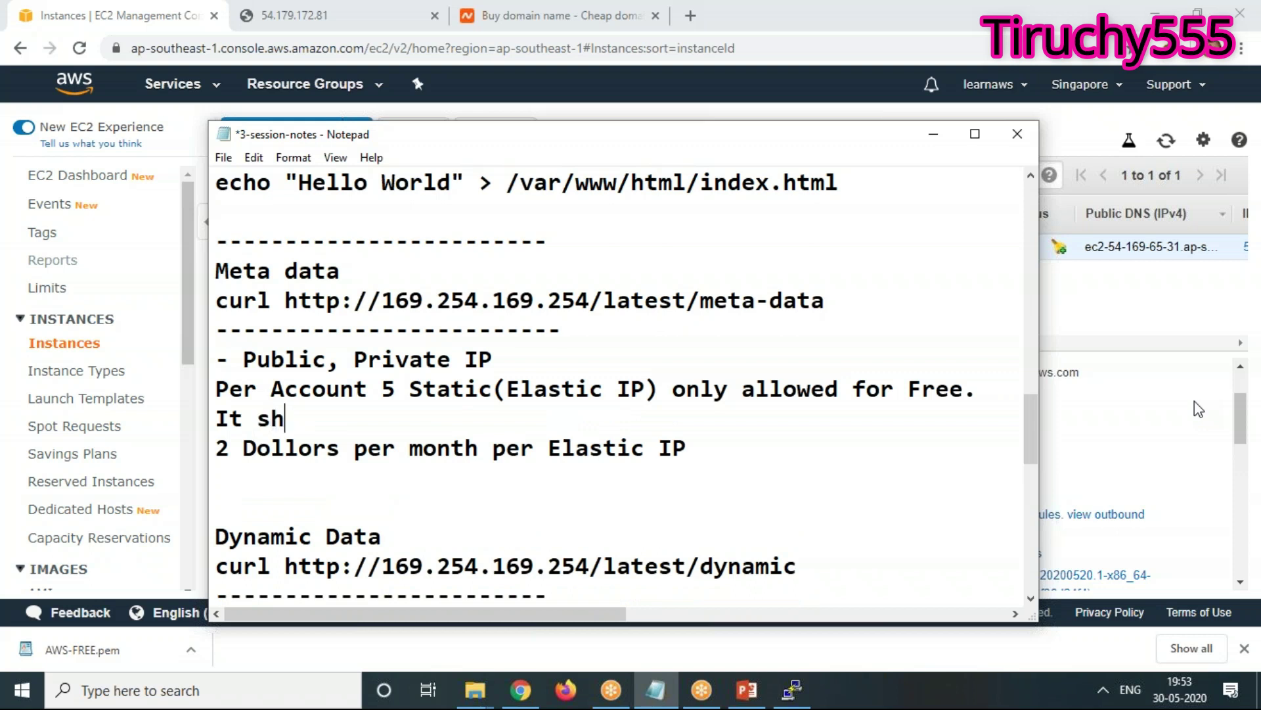
{"action": "type", "text": "ould be in use"}
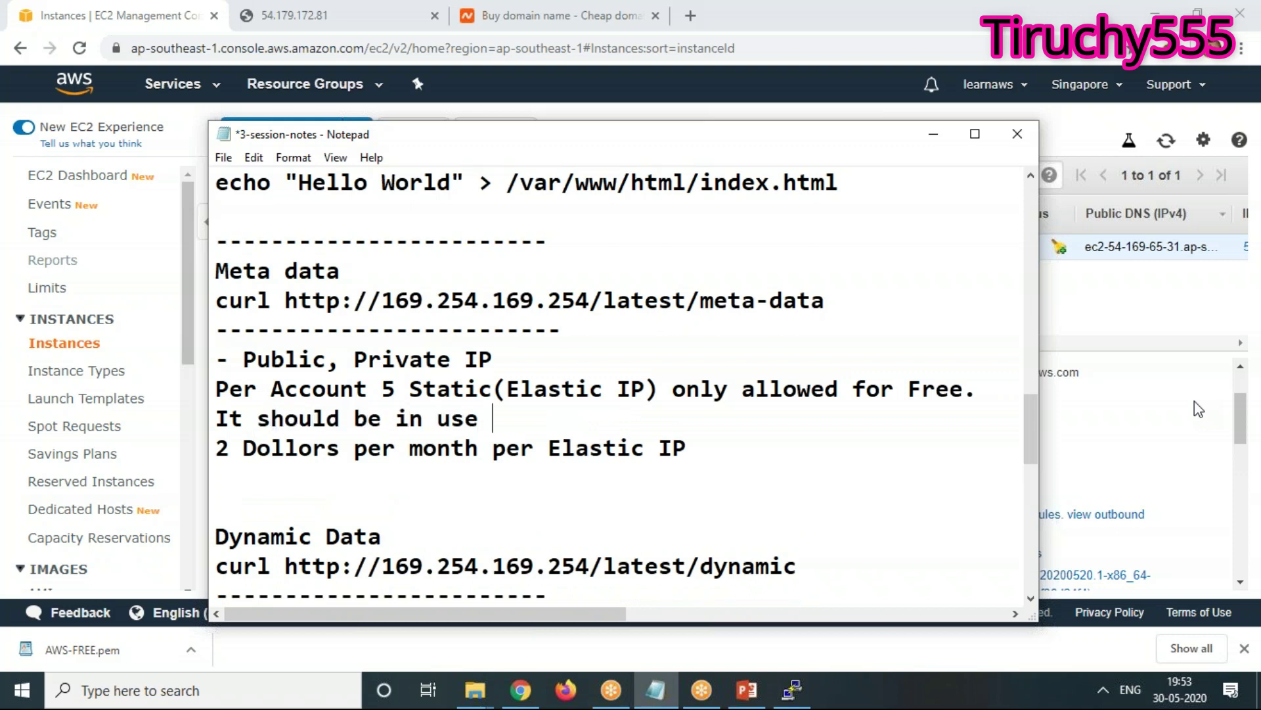
{"action": "type", "text": " (Asso"}
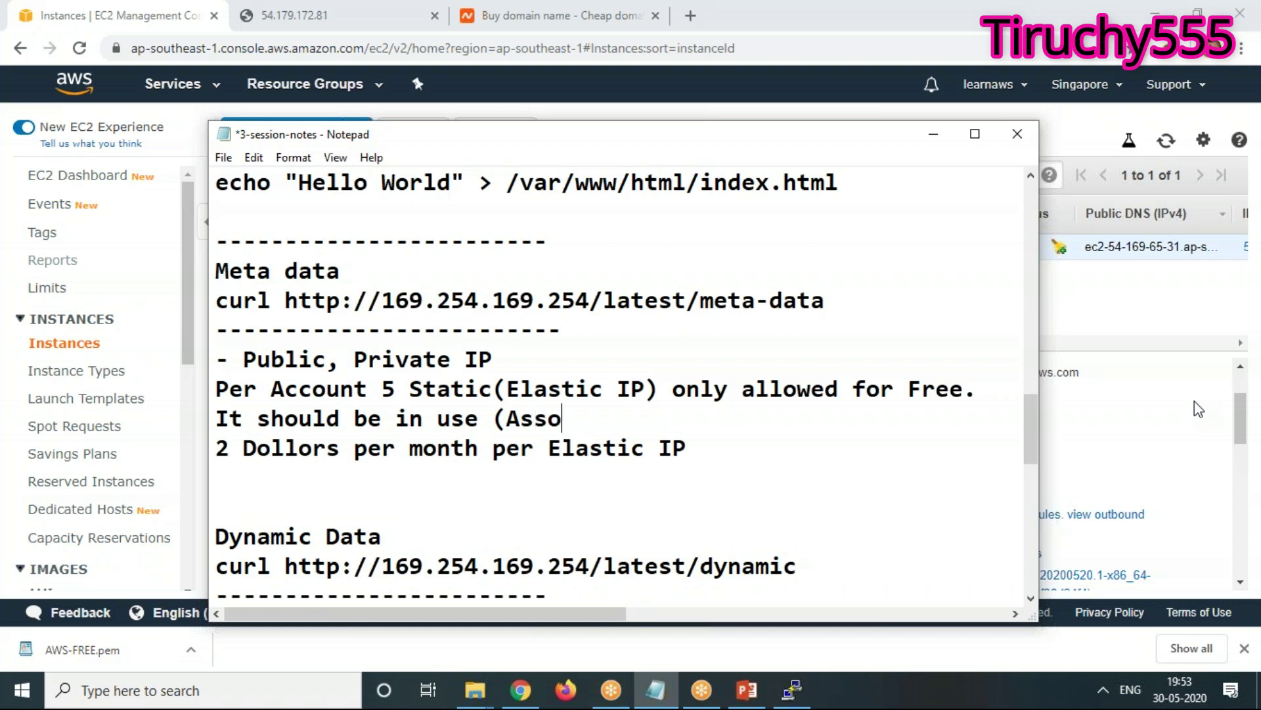
{"action": "type", "text": "ciate"}
{"action": "key", "text": "BackSpace"}
{"action": "key", "text": "BackSpace"}
{"action": "key", "text": "BackSpace"}
{"action": "key", "text": "BackSpace"}
{"action": "key", "text": "BackSpace"}
{"action": "key", "text": "BackSpace"}
{"action": "key", "text": "BackSpace"}
{"action": "key", "text": "BackSpace"}
{"action": "key", "text": "BackSpace"}
{"action": "key", "text": "BackSpace"}
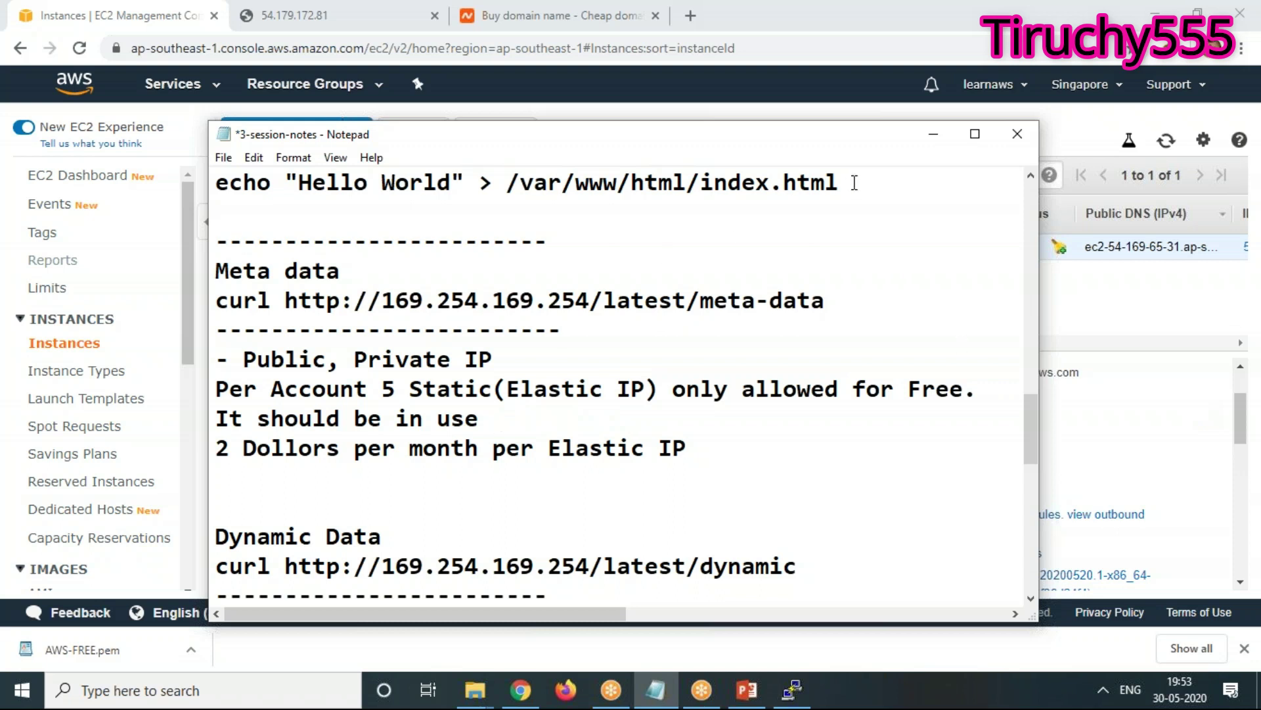
{"action": "left_click", "coordinate": [933, 134]}
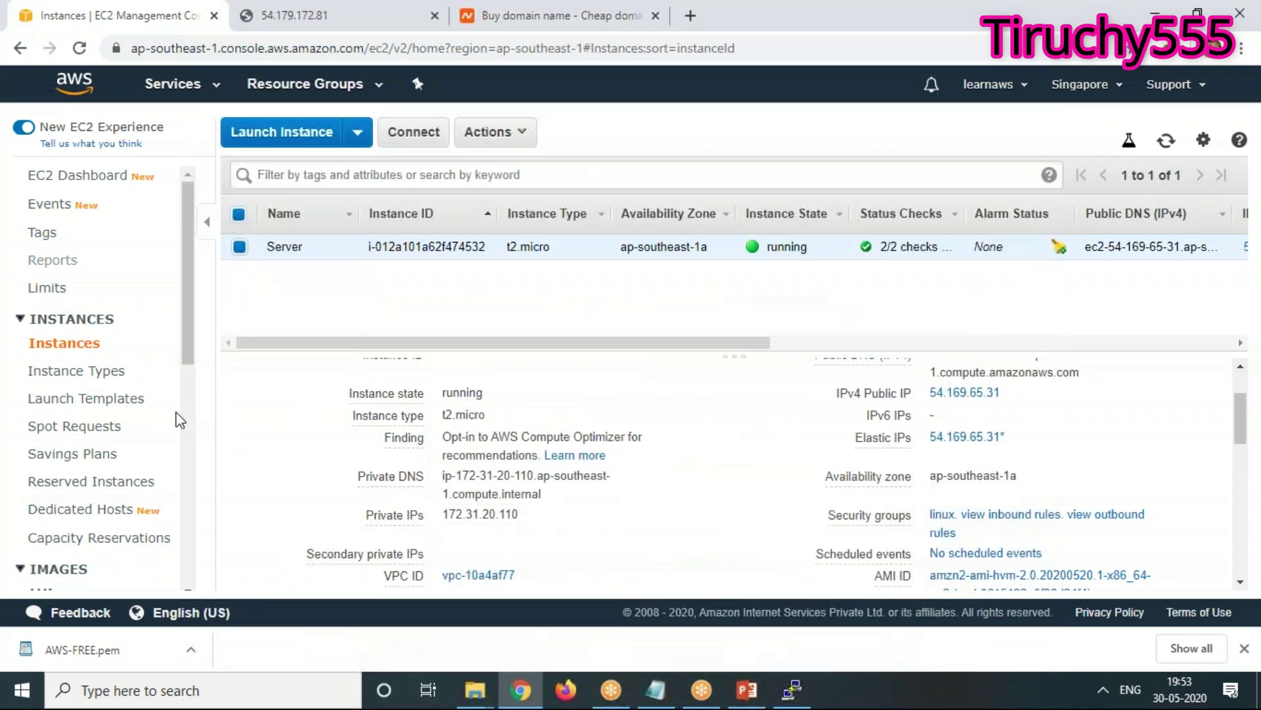
Terminate the Server instance with Yes, Terminate, then switch to the VPC console
{"action": "left_click", "coordinate": [489, 132]}
{"action": "mouse_move", "coordinate": [540, 263]}
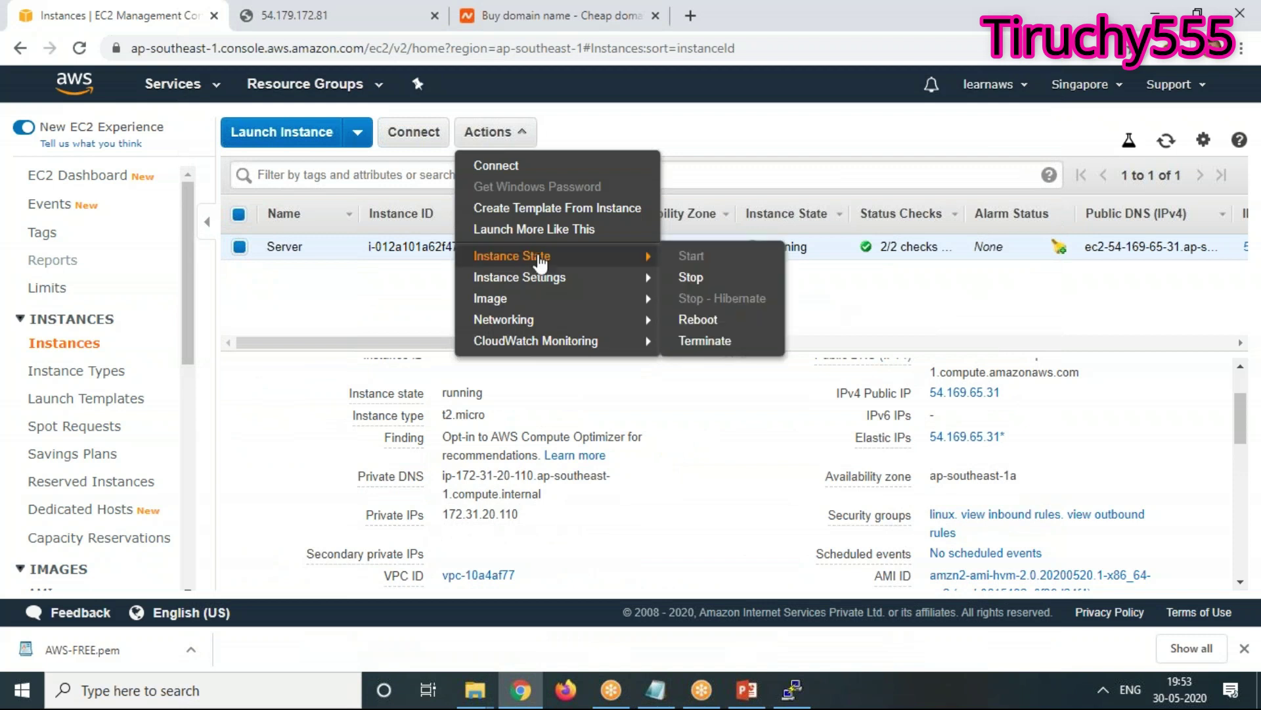
{"action": "left_click", "coordinate": [700, 341]}
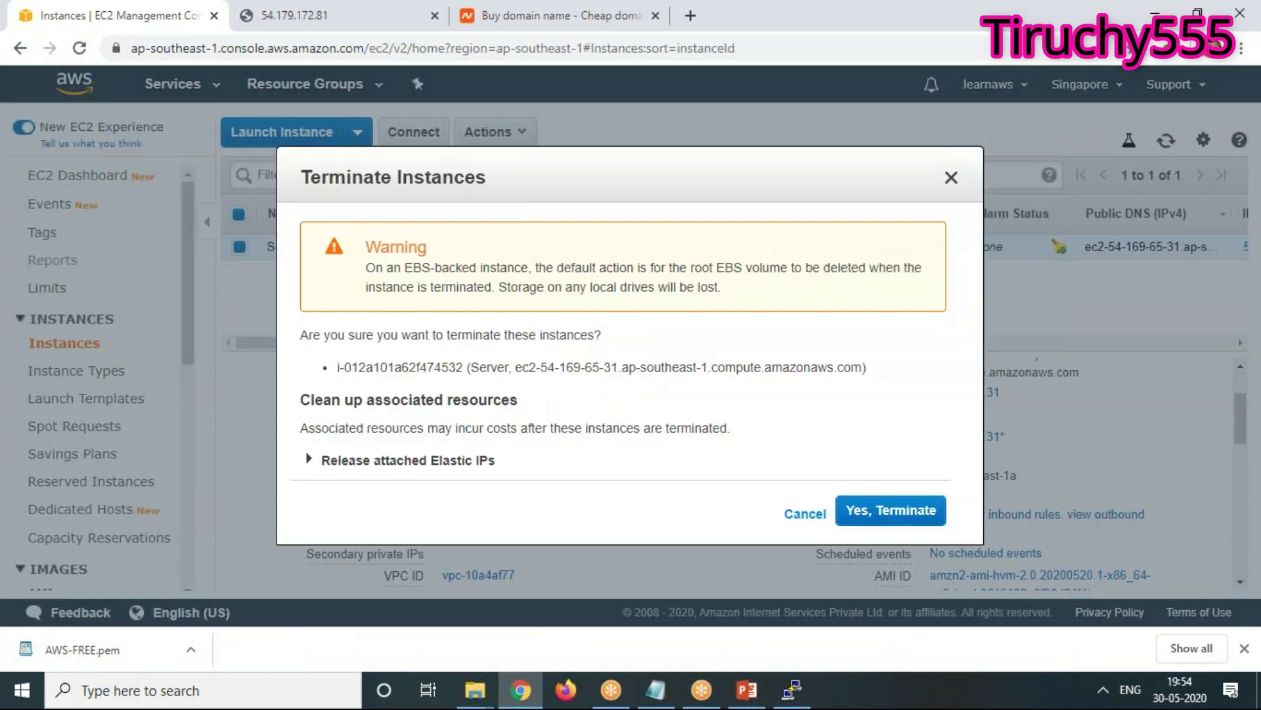
{"action": "left_click", "coordinate": [891, 510]}
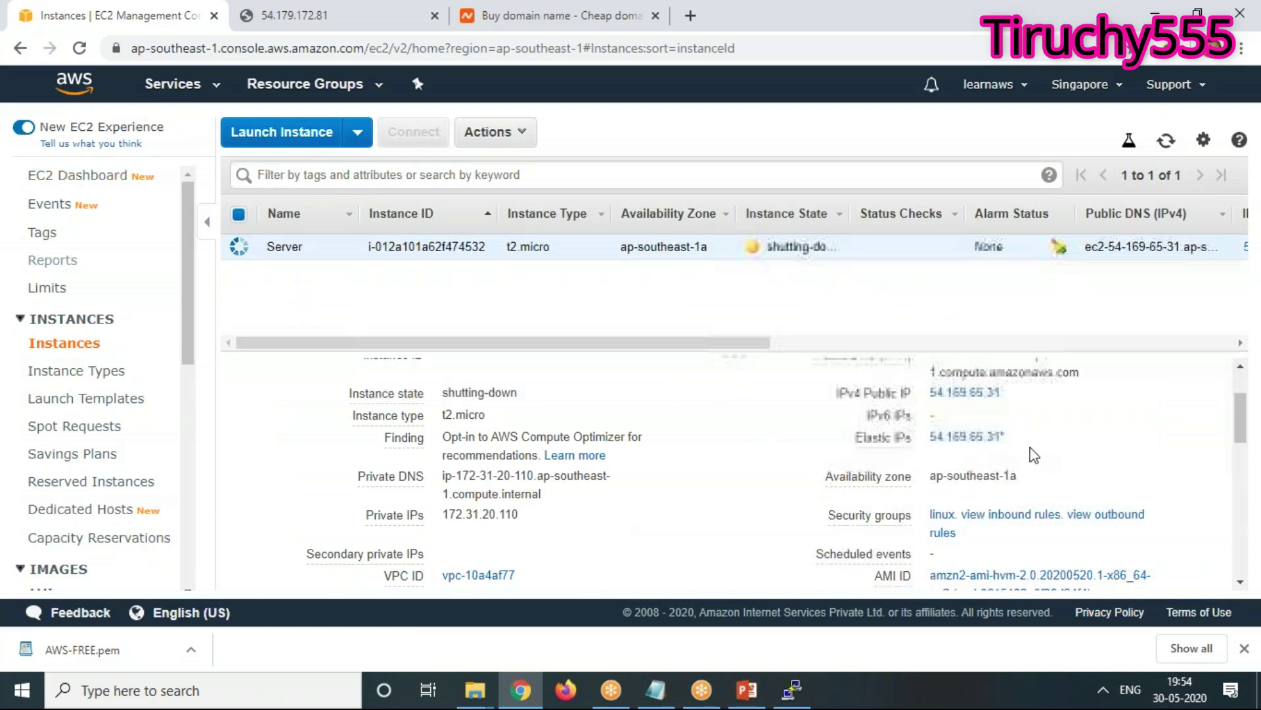
{"action": "left_click", "coordinate": [172, 85]}
{"action": "left_click", "coordinate": [50, 203]}
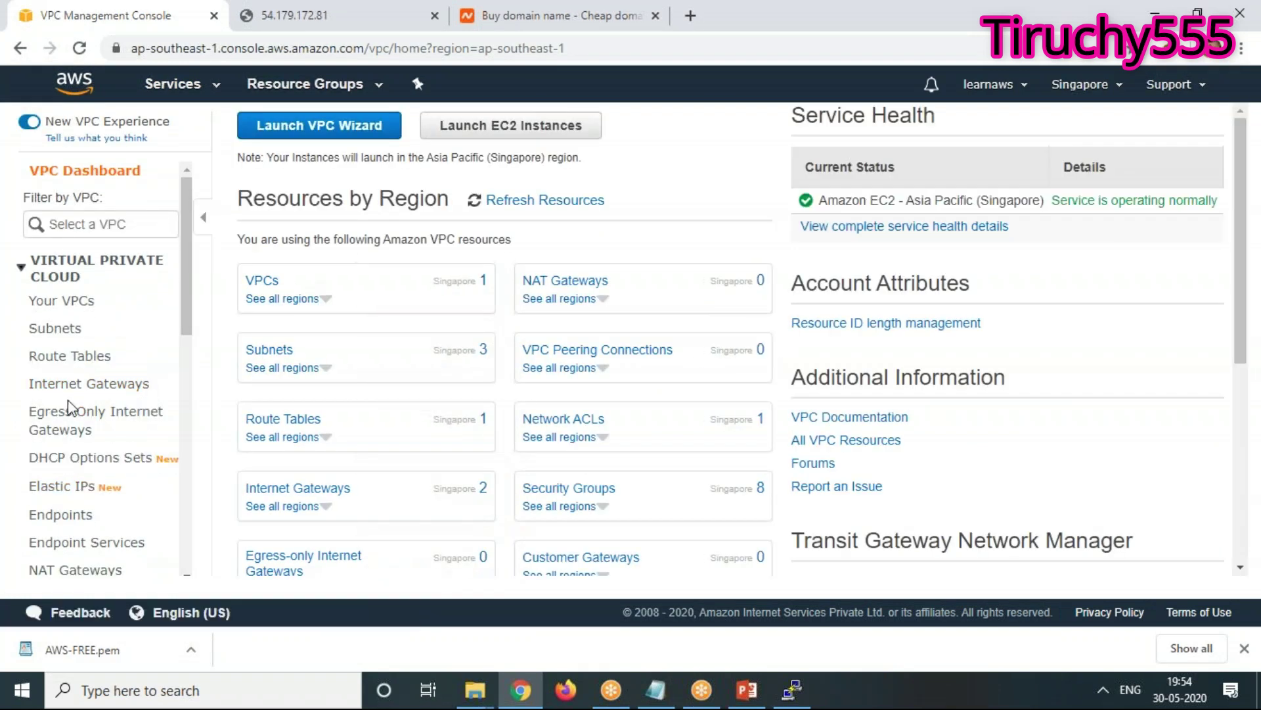
Release Elastic IP 54.169.65.31 so none remain in the region, then return to the VPC dashboard
{"action": "left_click", "coordinate": [62, 491]}
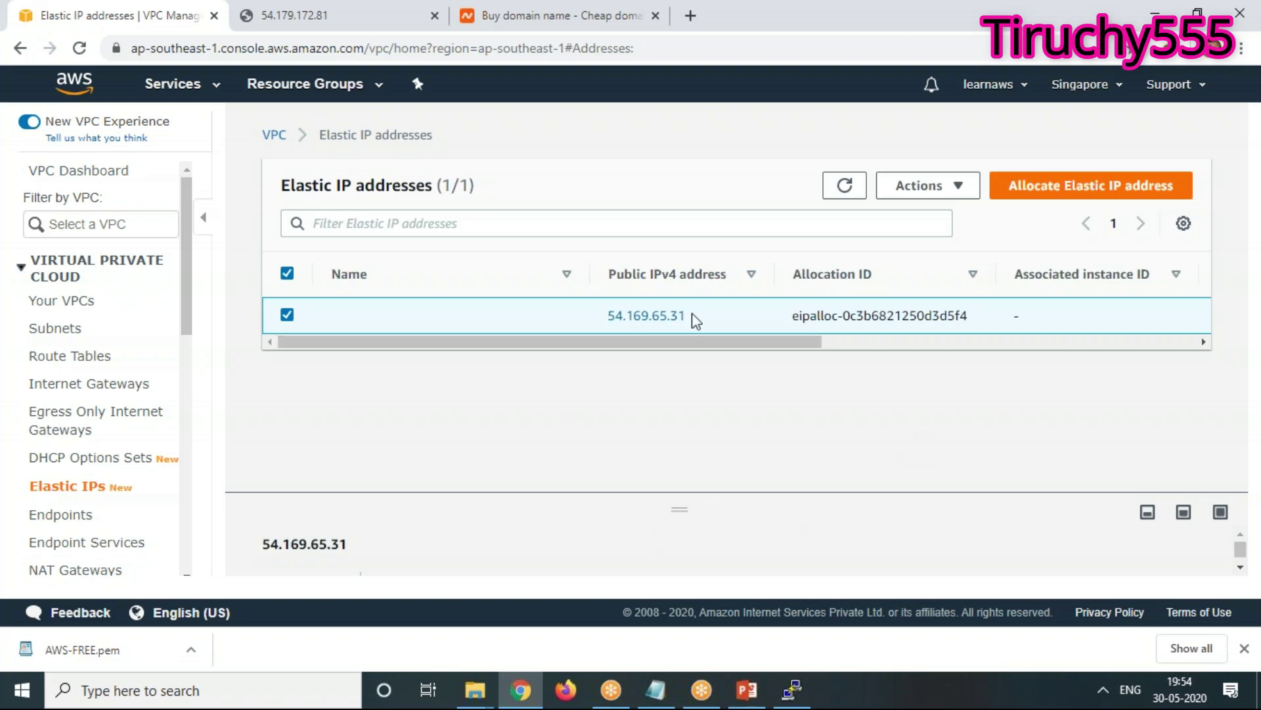
{"action": "left_click_drag", "start_coordinate": [649, 322], "coordinate": [601, 321]}
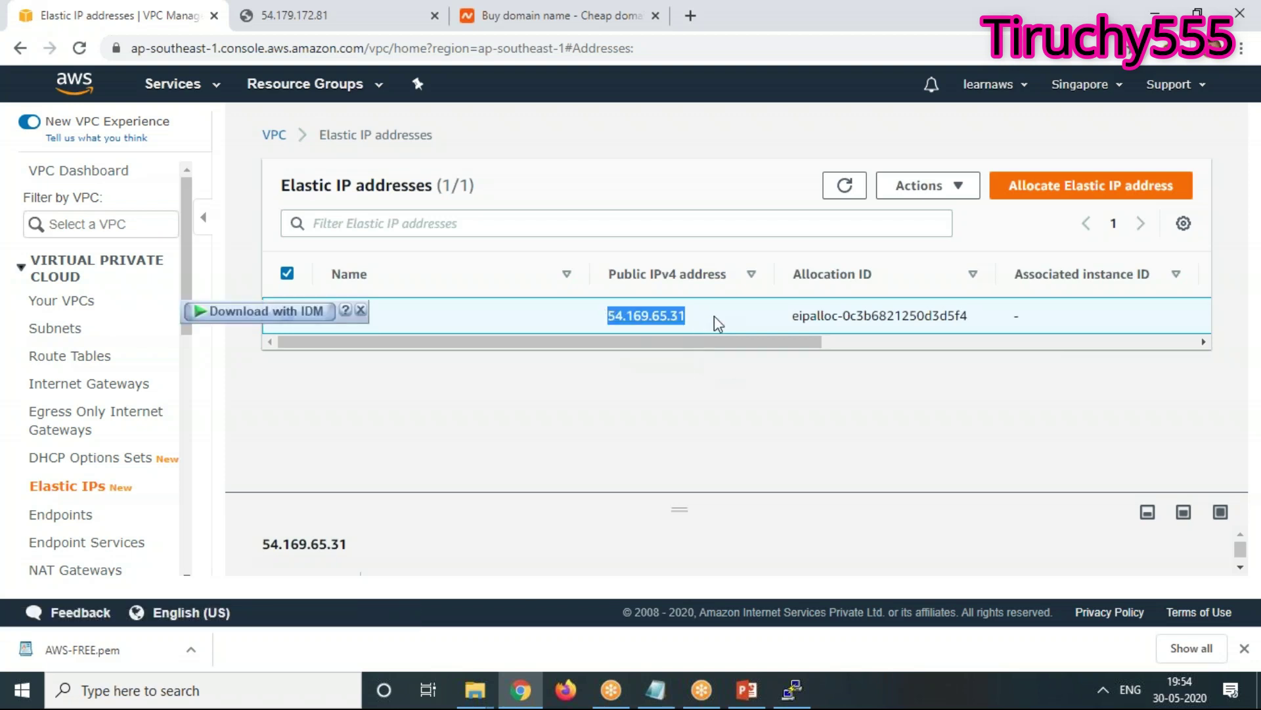
{"action": "left_click_drag", "start_coordinate": [715, 316], "coordinate": [590, 317]}
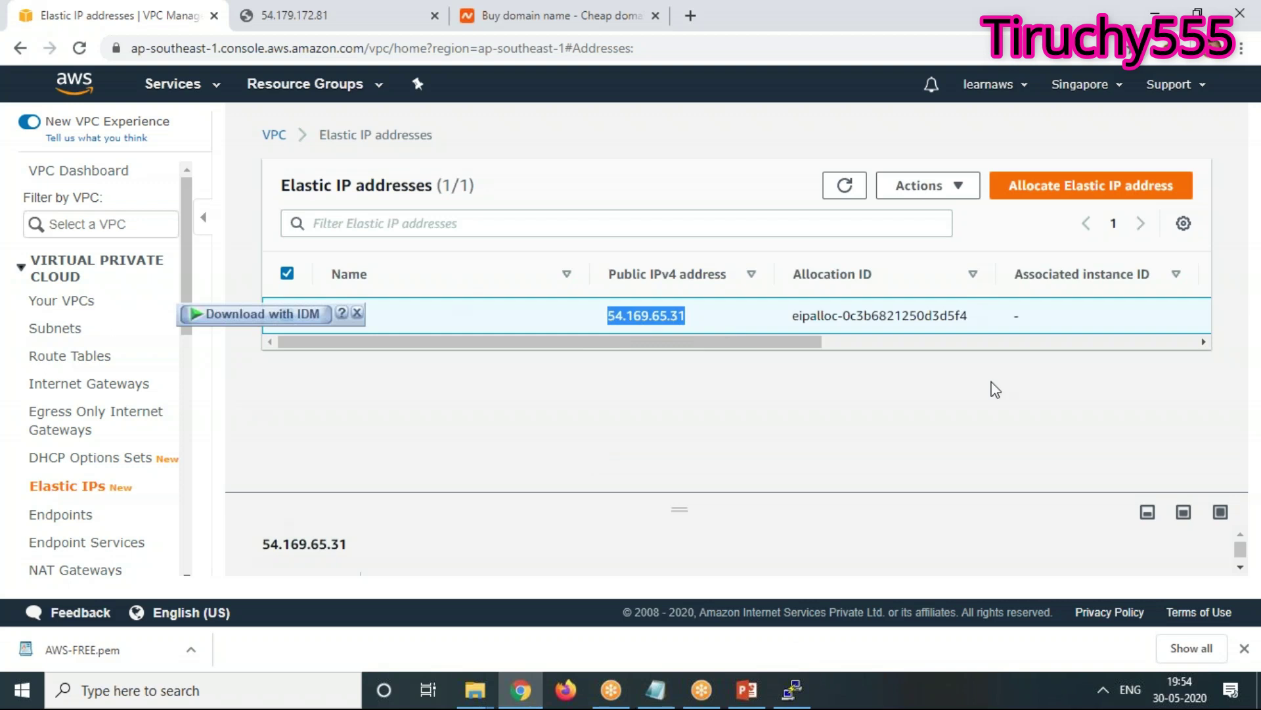
{"action": "left_click", "coordinate": [920, 185]}
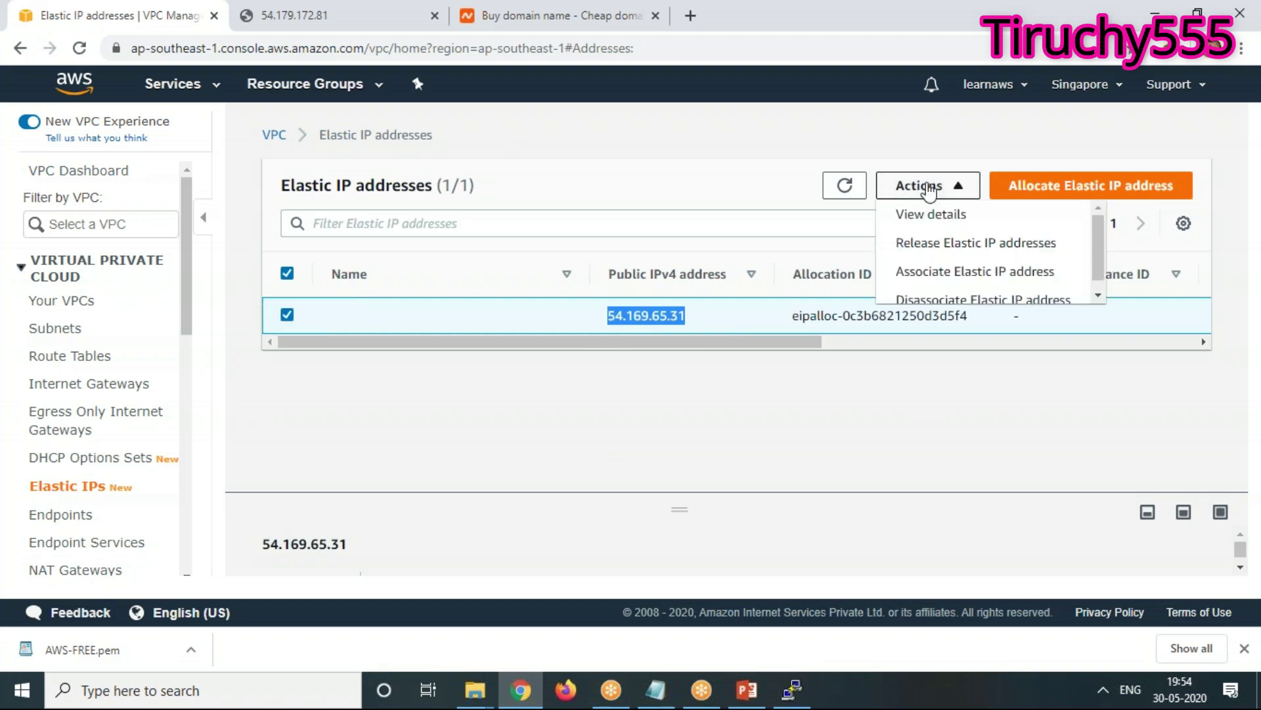
{"action": "left_click", "coordinate": [974, 244]}
{"action": "left_click", "coordinate": [954, 413]}
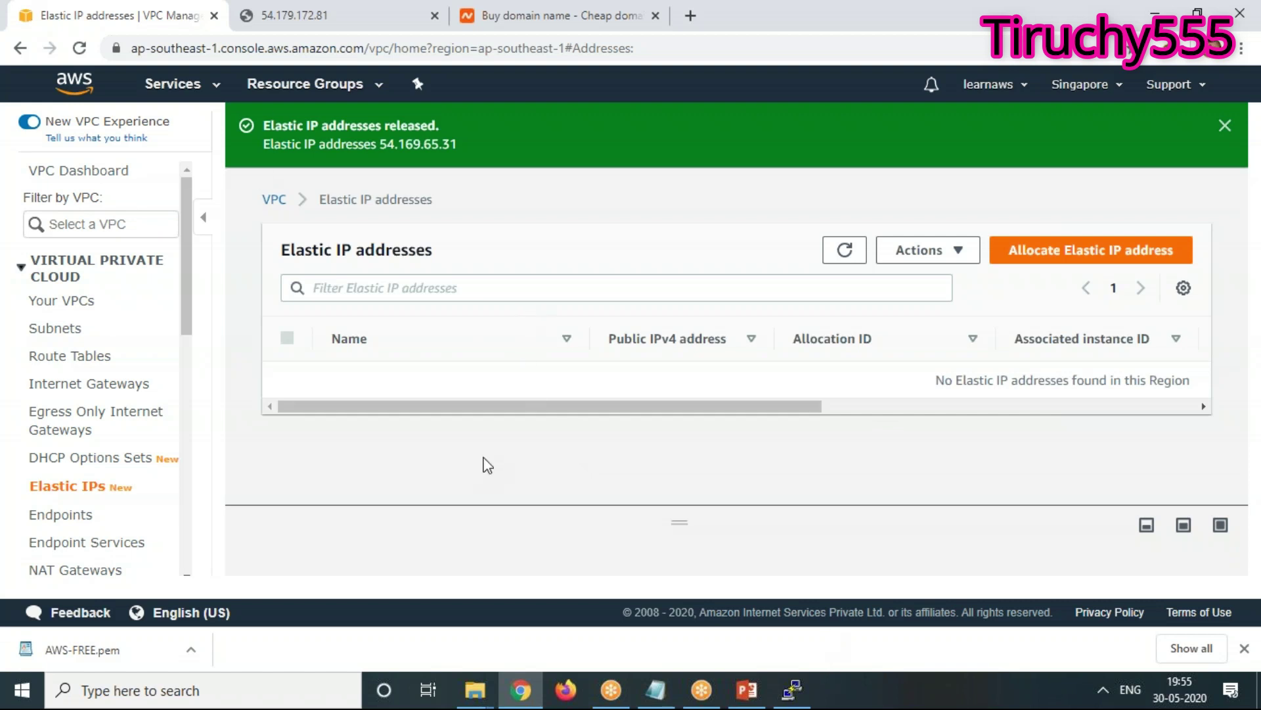
{"action": "left_click", "coordinate": [21, 53]}
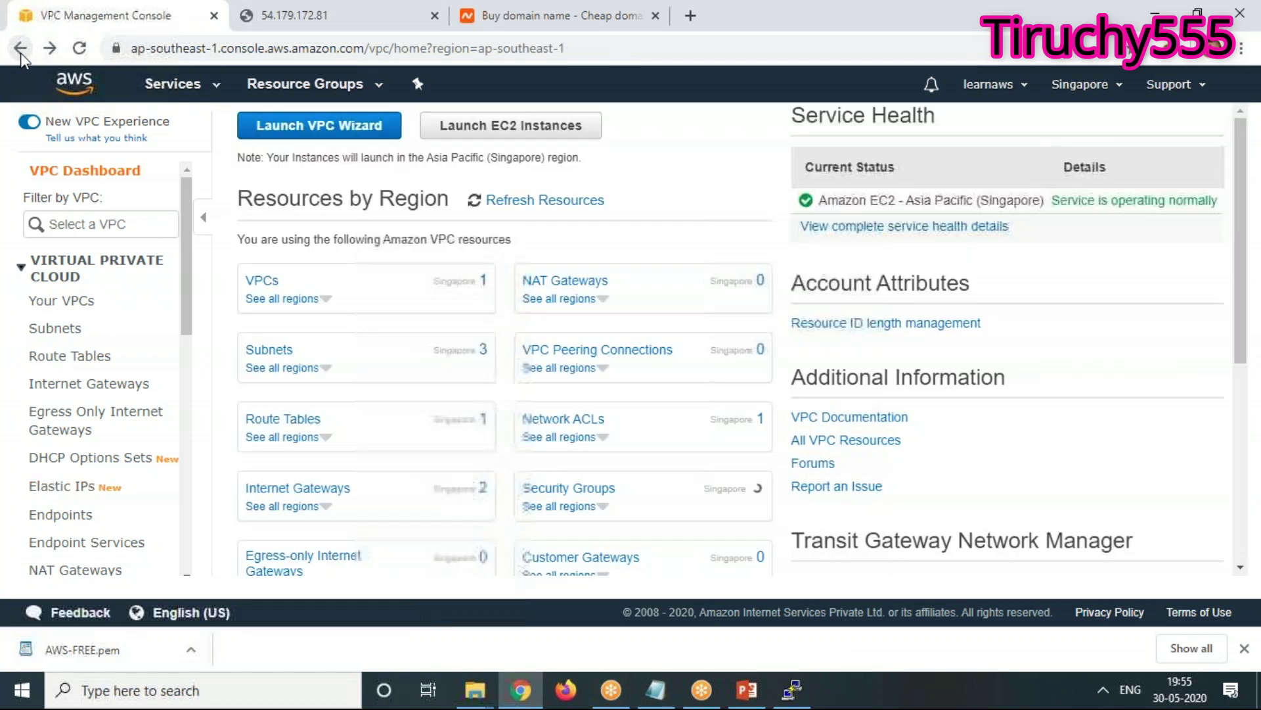
Back in EC2, check the empty running instances list and begin launching a new instance
{"action": "left_click", "coordinate": [174, 84]}
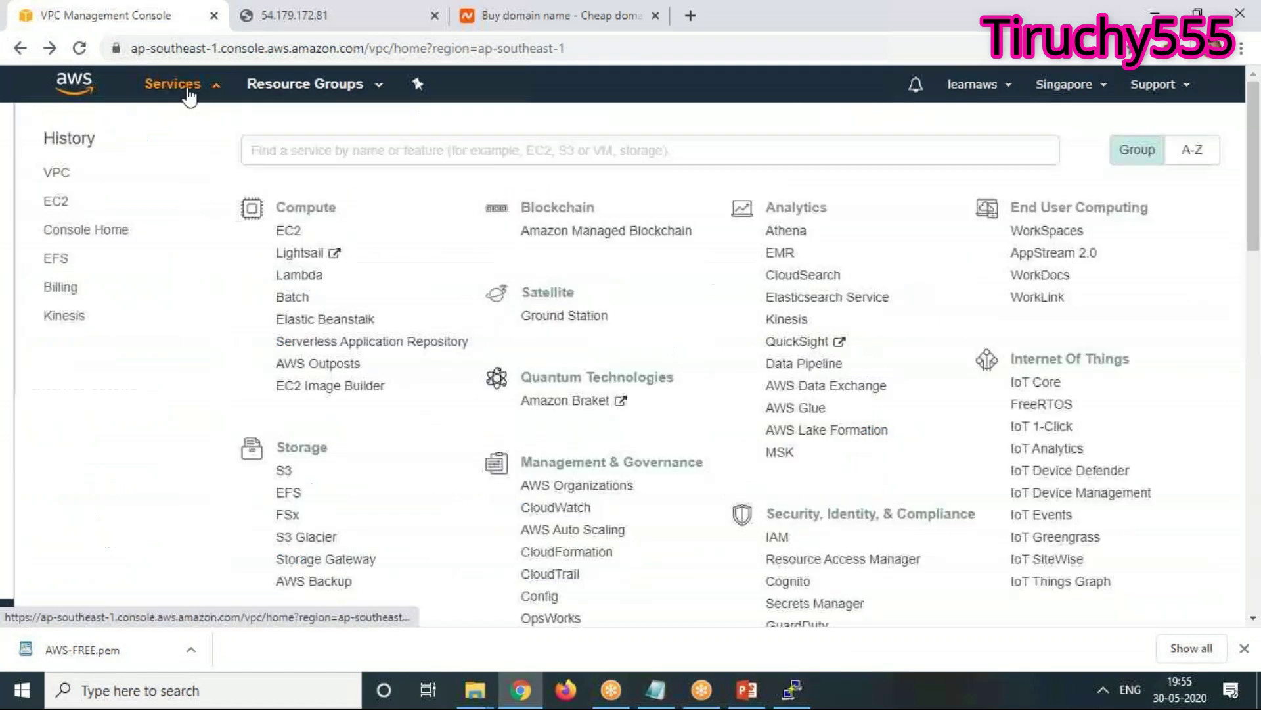
{"action": "left_click", "coordinate": [55, 200]}
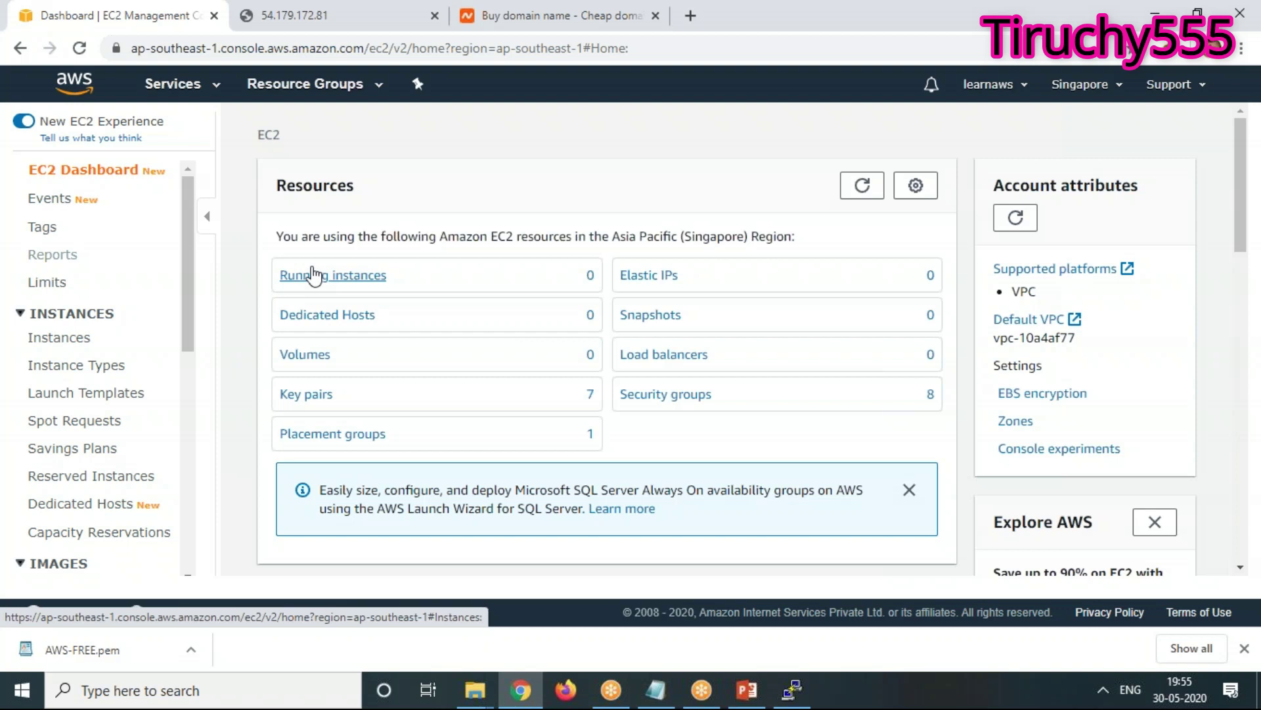
{"action": "left_click", "coordinate": [315, 275]}
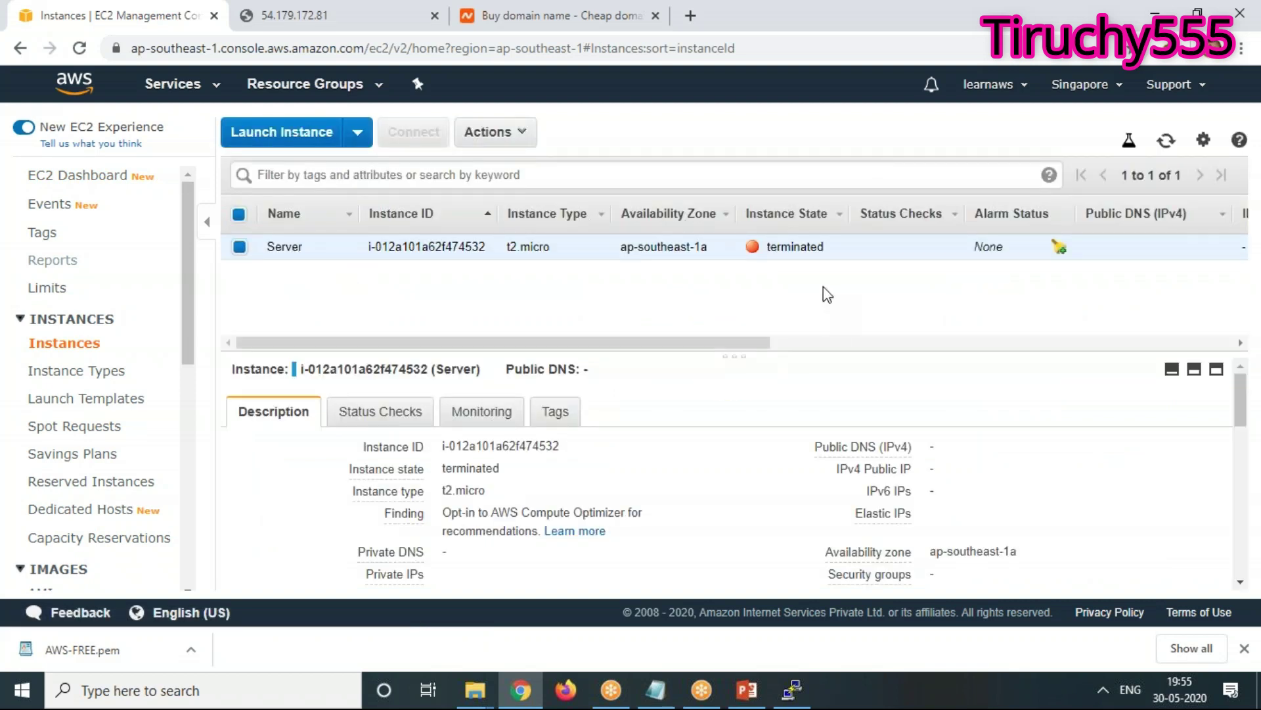
{"action": "left_click", "coordinate": [471, 135]}
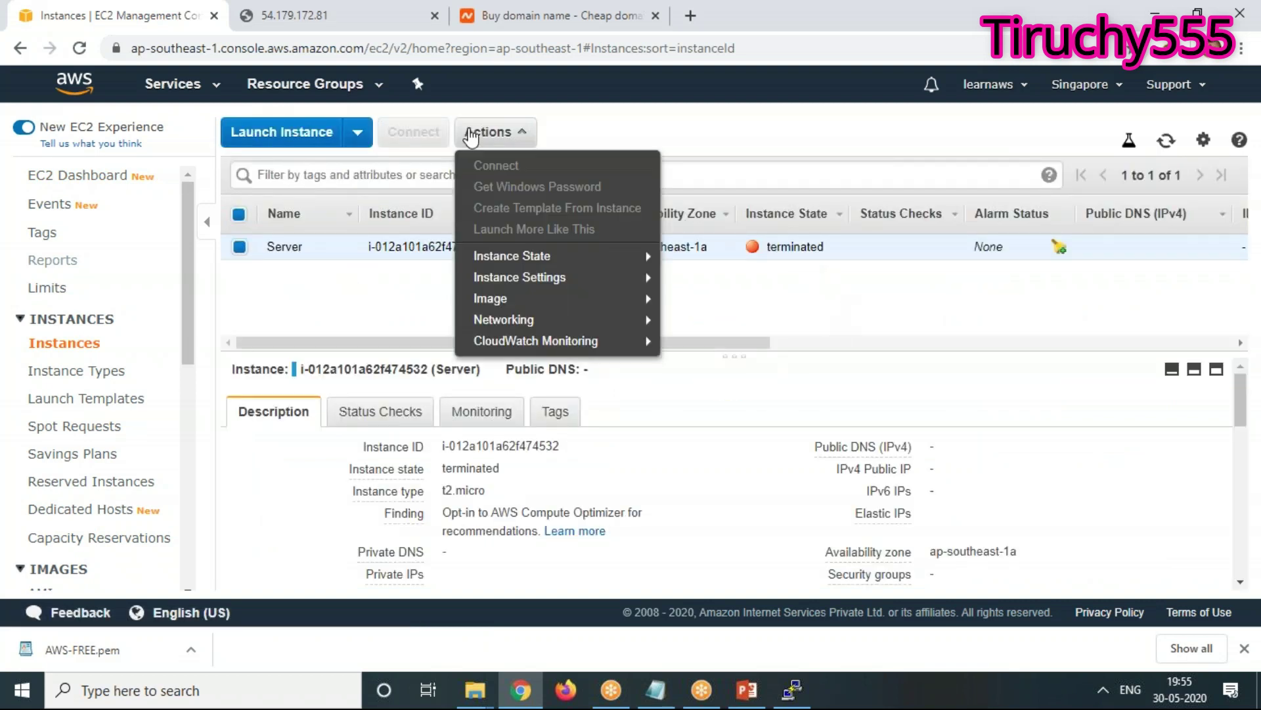
{"action": "left_click", "coordinate": [267, 132]}
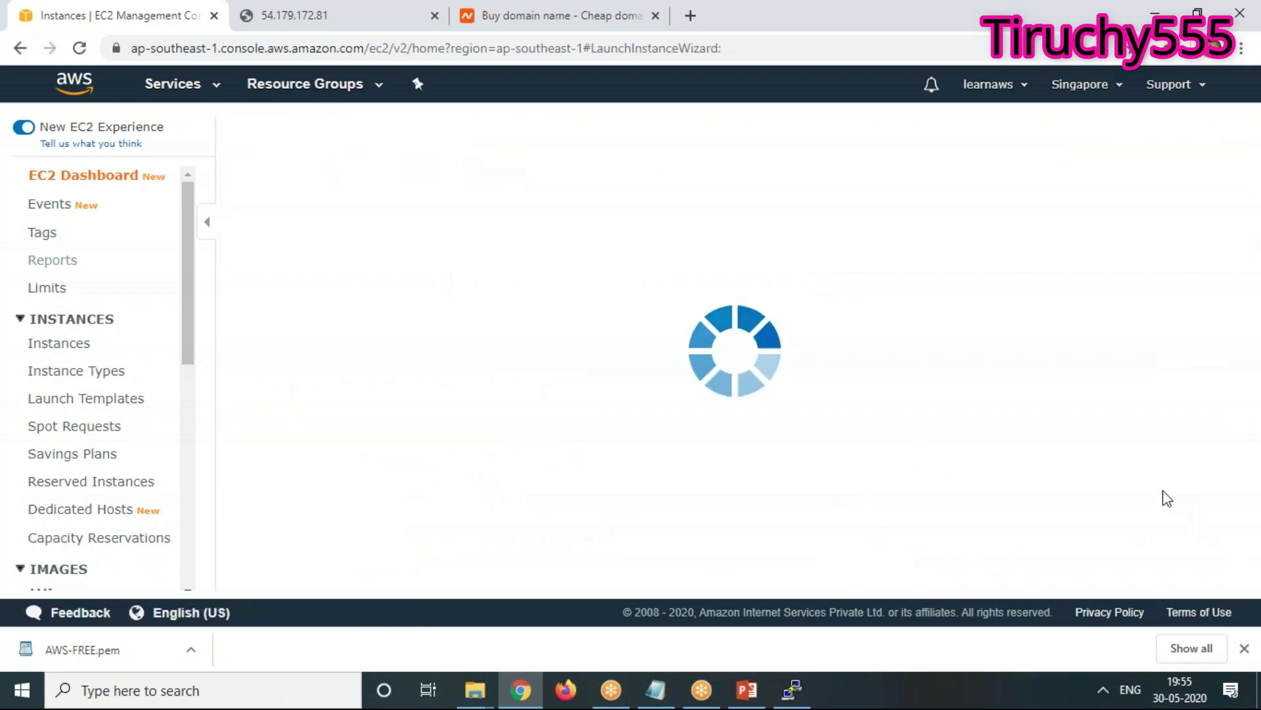
Choose the Amazon Linux 2 AMI with default type and storage, and add a Name tag Server2
{"action": "left_click", "coordinate": [1144, 358]}
{"action": "left_click", "coordinate": [1206, 567]}
{"action": "left_click", "coordinate": [1205, 572]}
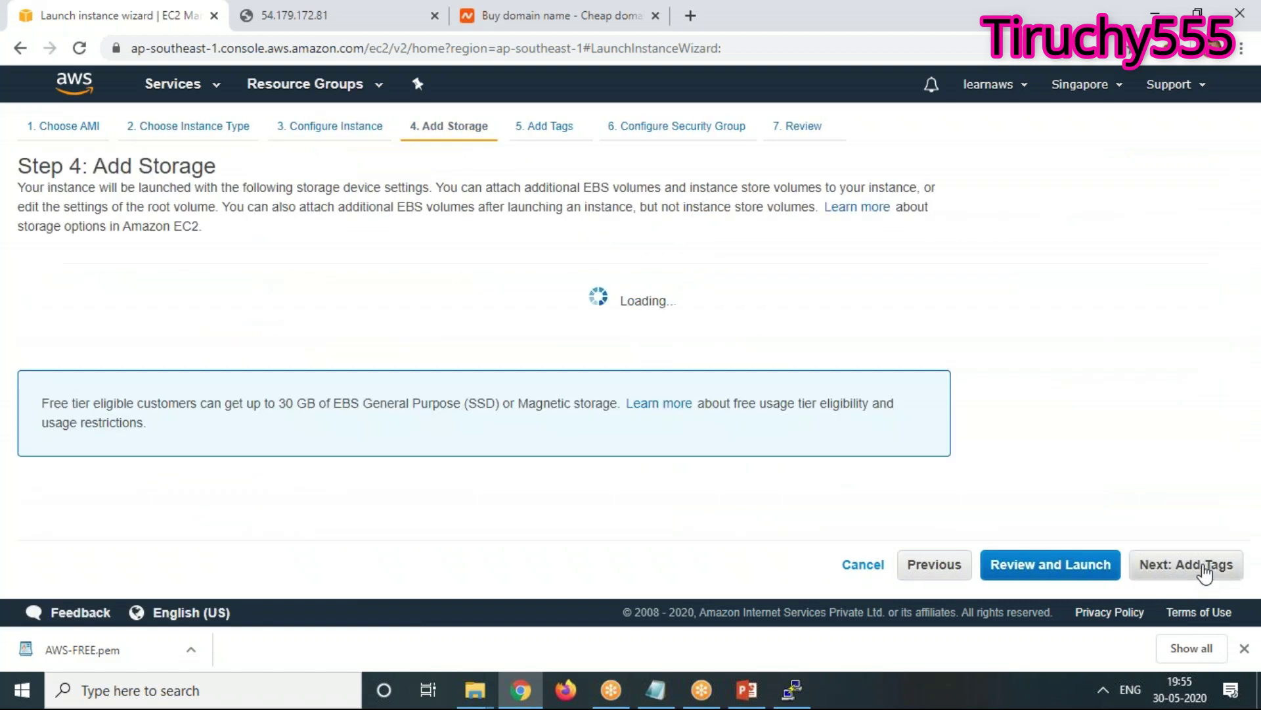
{"action": "left_click", "coordinate": [1220, 568]}
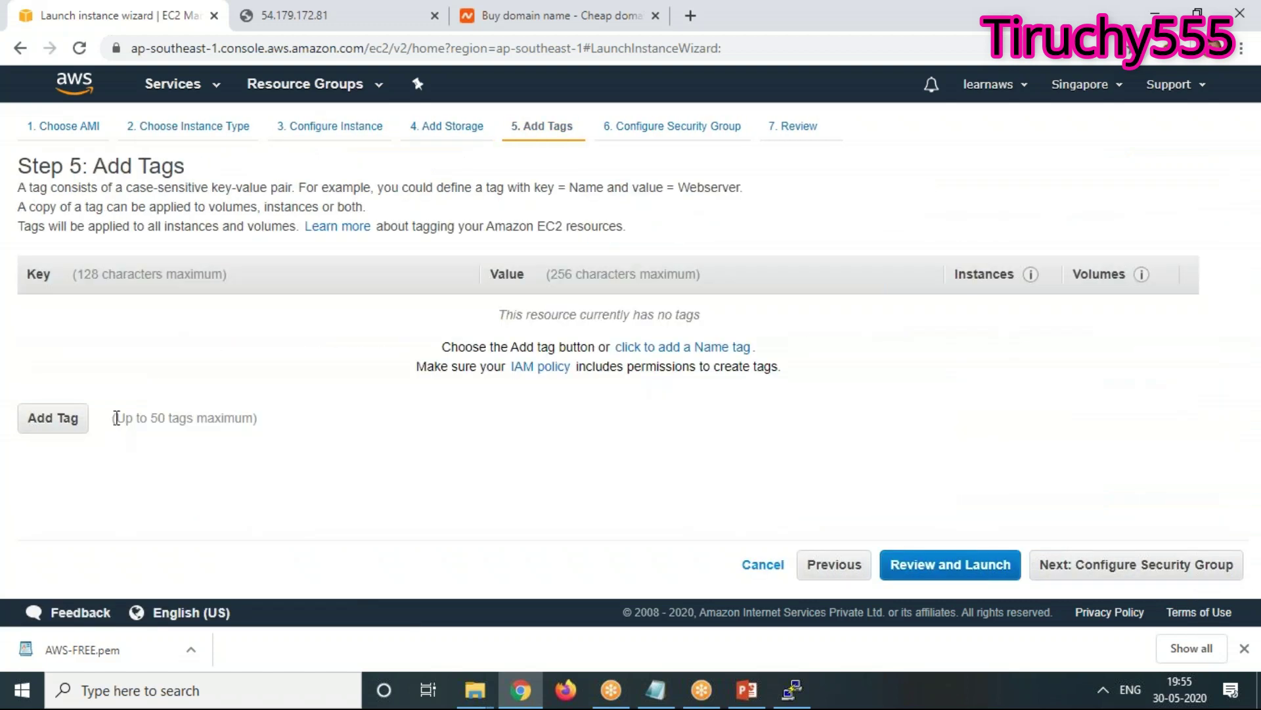
{"action": "left_click", "coordinate": [50, 417]}
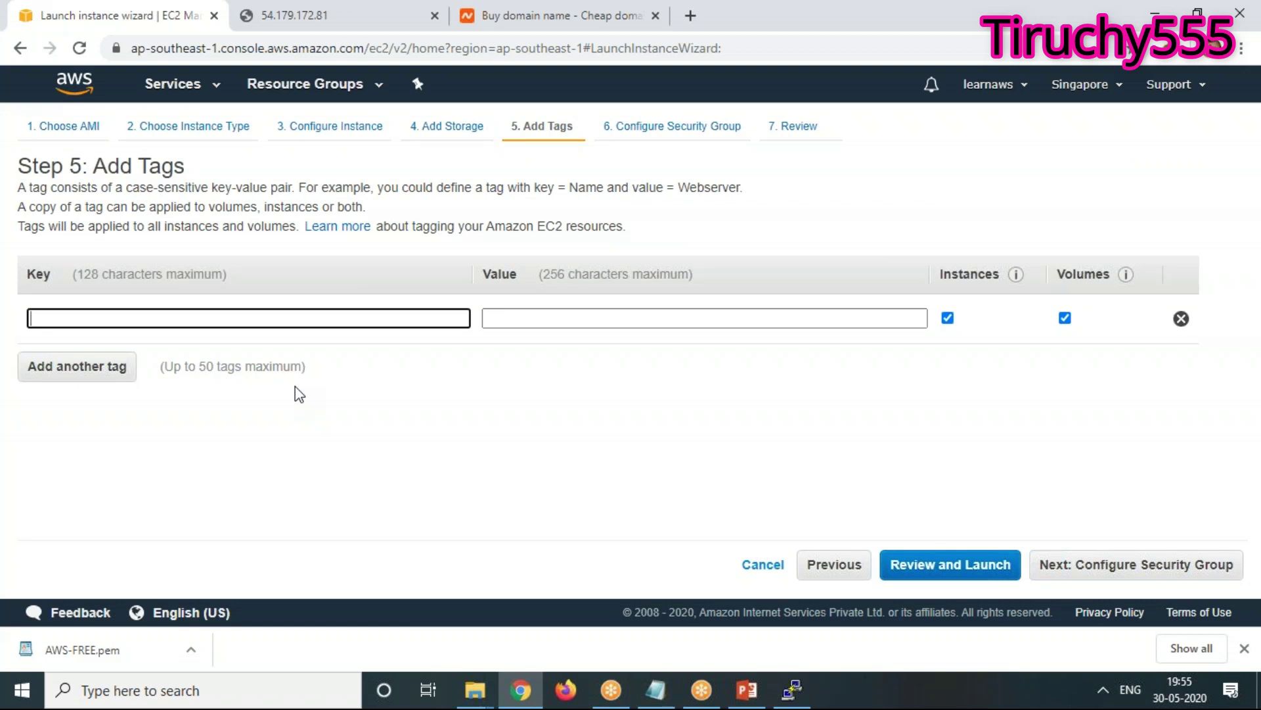
{"action": "type", "text": "Name"}
{"action": "key", "text": "Tab"}
{"action": "type", "text": "Server"}
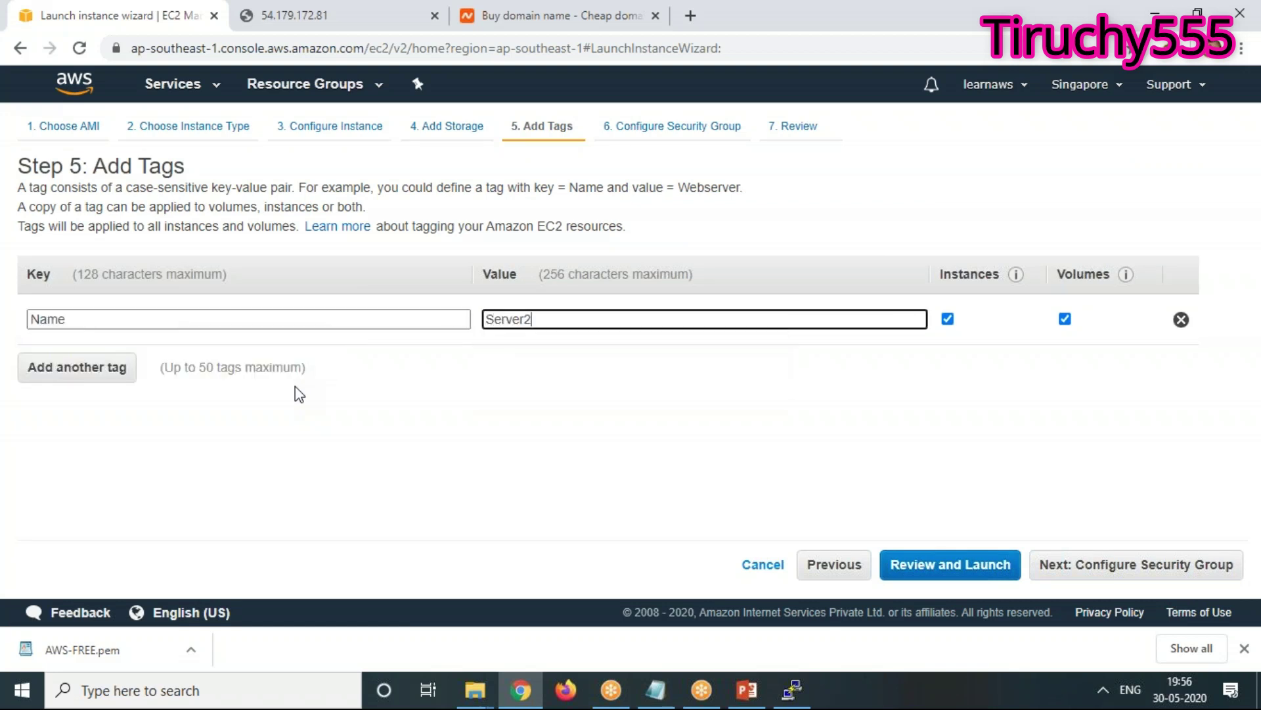
Assign the existing linux security group and go to the launch review
{"action": "left_click", "coordinate": [1209, 567]}
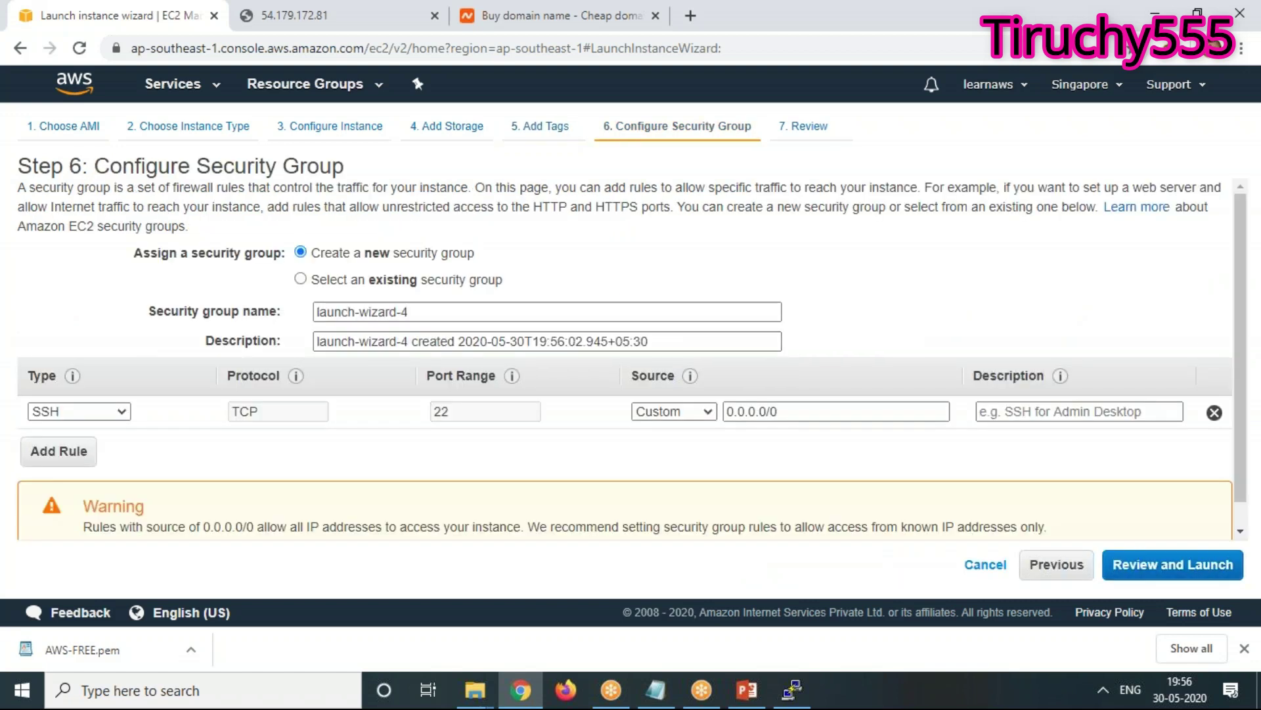
{"action": "left_click", "coordinate": [414, 280]}
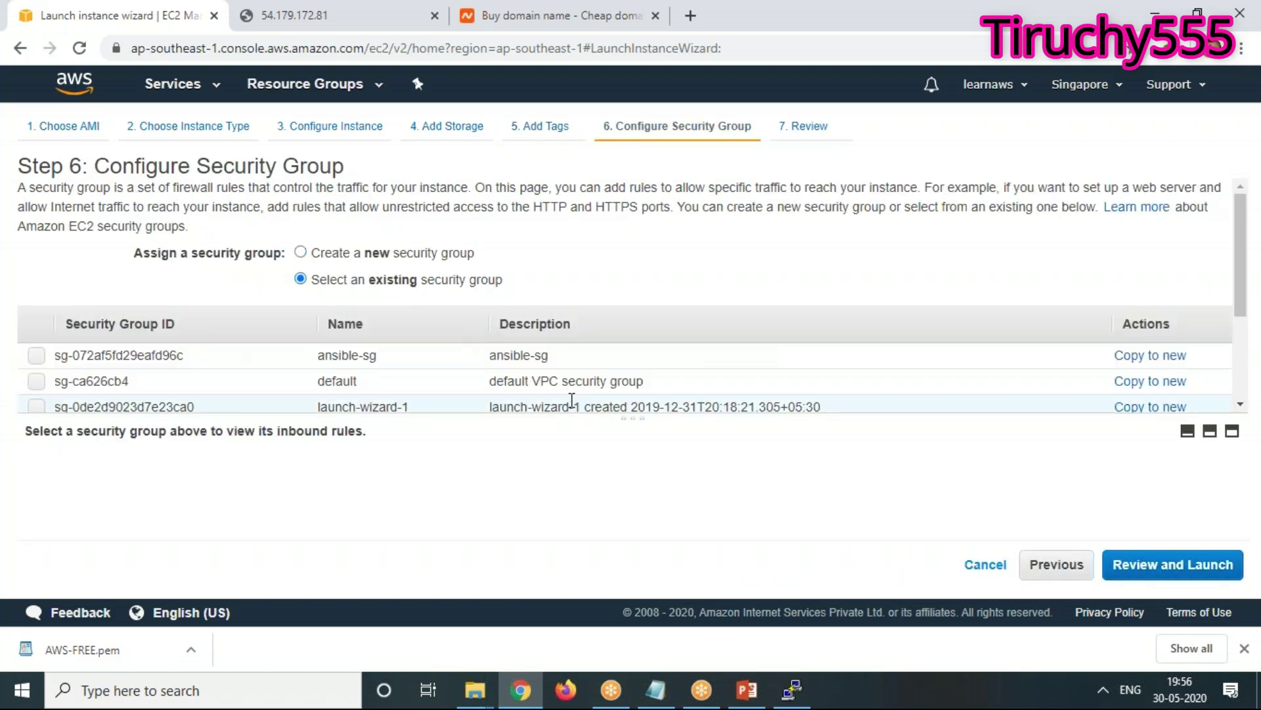
{"action": "scroll", "coordinate": [572, 400], "scroll_direction": "down", "scroll_amount": 4}
{"action": "left_click", "coordinate": [502, 331]}
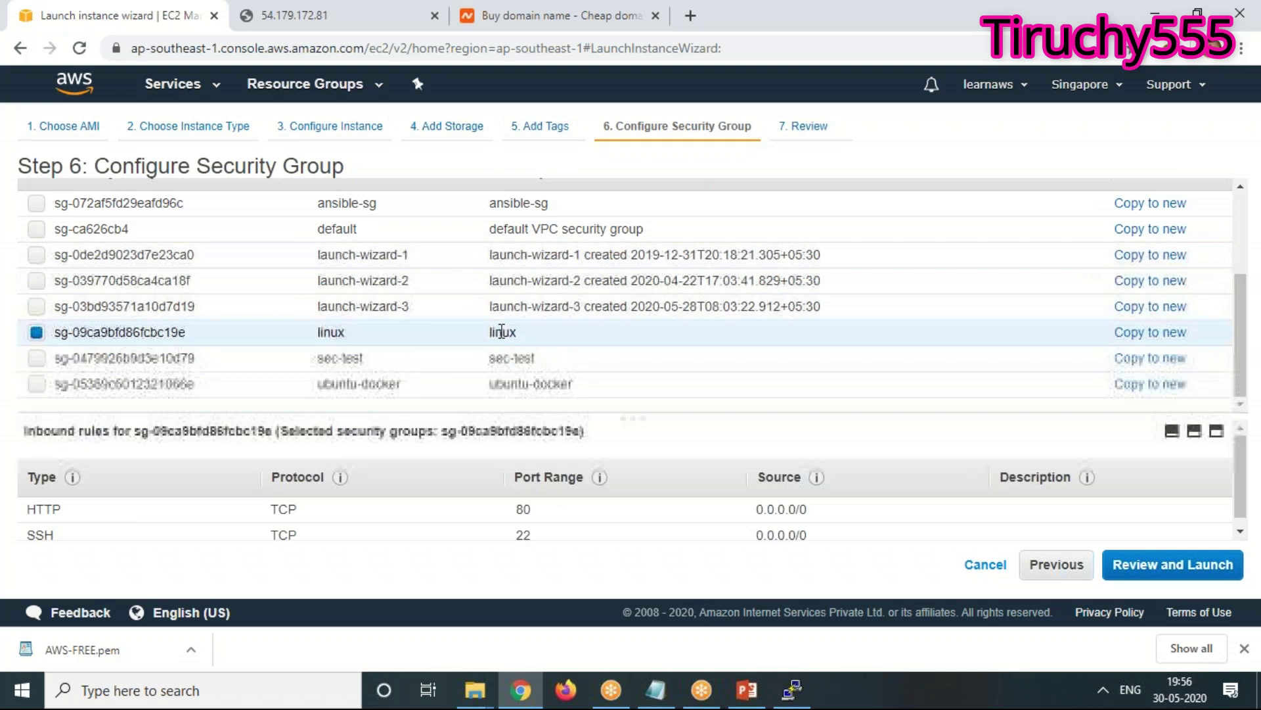
{"action": "scroll", "coordinate": [261, 512], "scroll_direction": "down", "scroll_amount": 1}
{"action": "left_click", "coordinate": [1198, 567]}
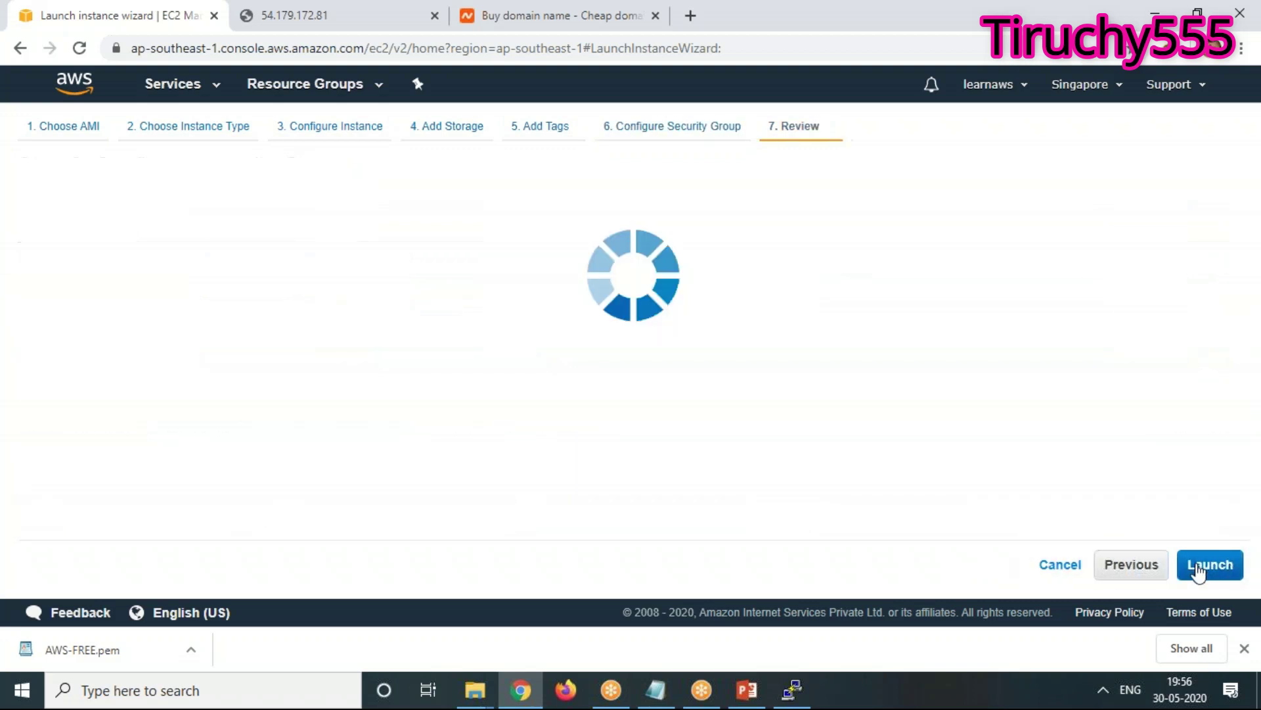
Launch the instance with the AWS-FREE key pair, acknowledging the private key file
{"action": "left_click", "coordinate": [1200, 565]}
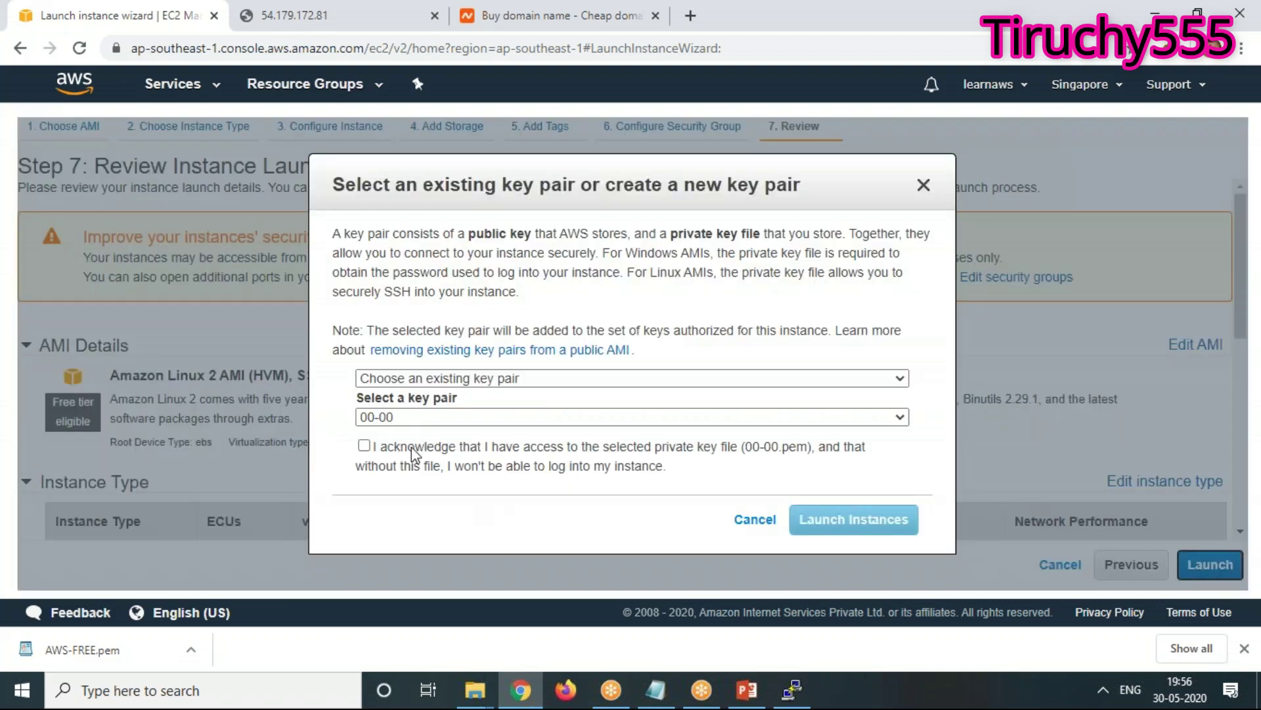
{"action": "left_click", "coordinate": [418, 417]}
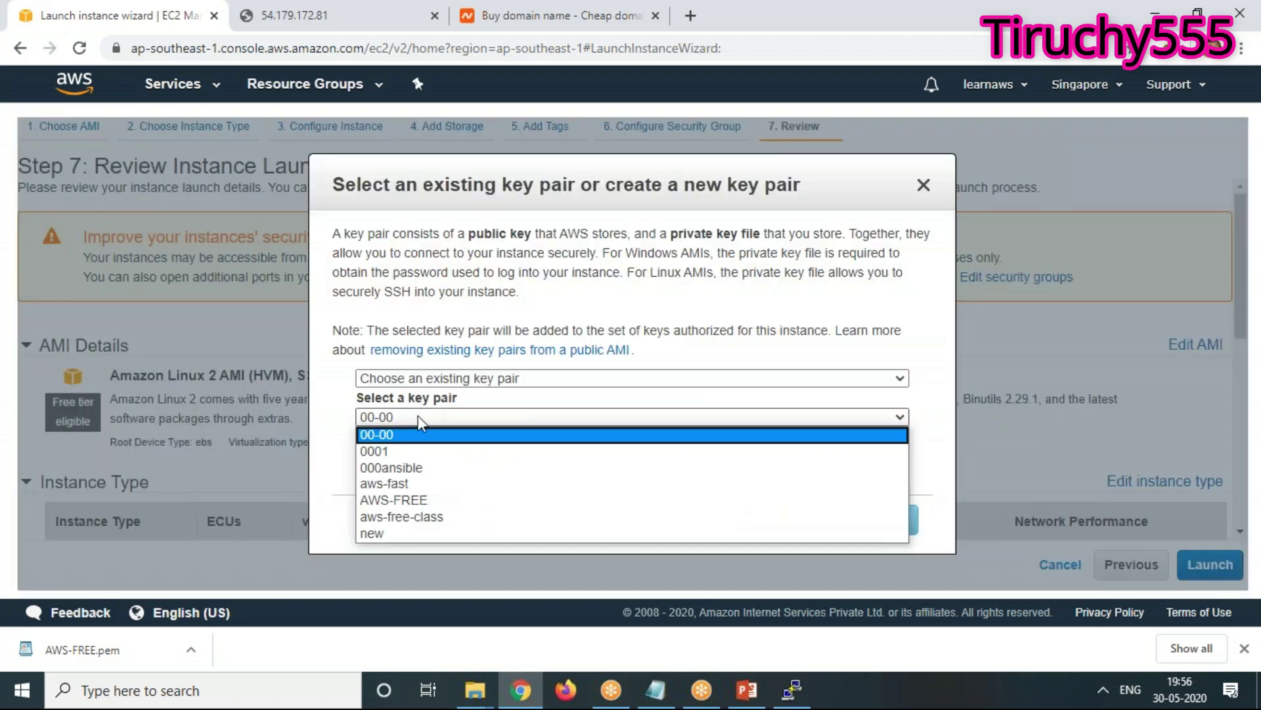
{"action": "left_click", "coordinate": [411, 500]}
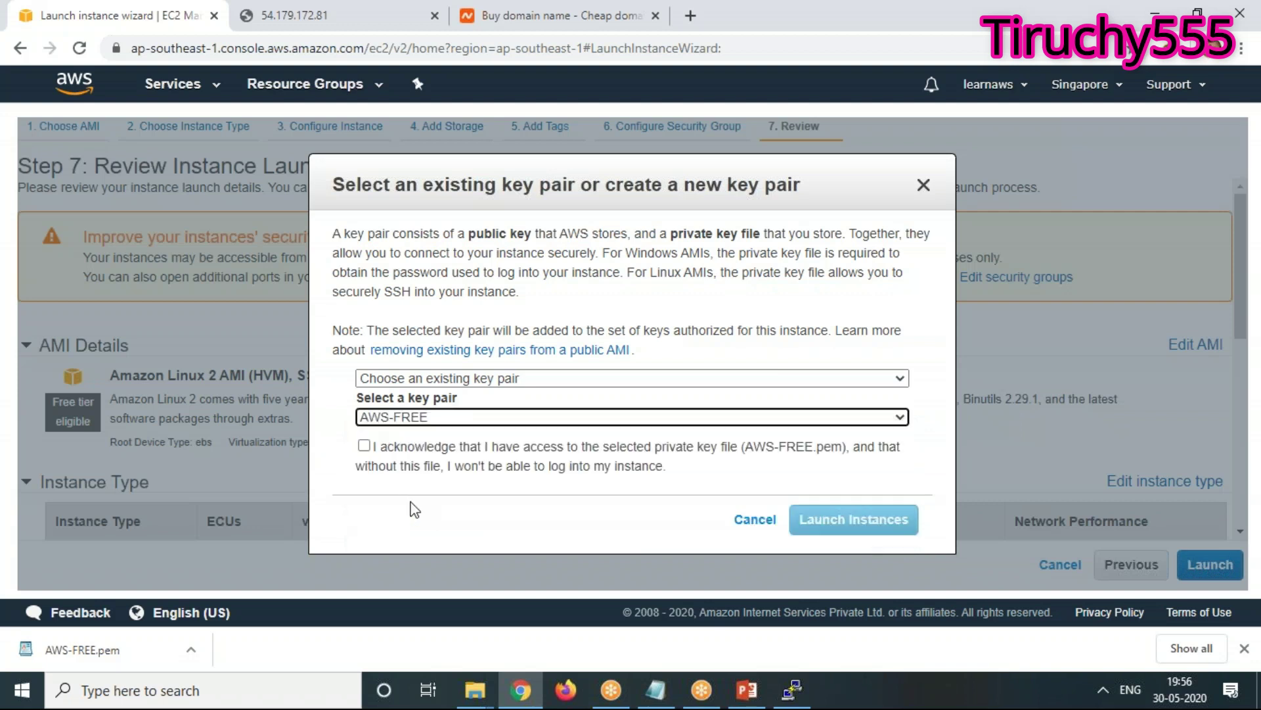
{"action": "left_click", "coordinate": [364, 446]}
{"action": "left_click", "coordinate": [880, 519]}
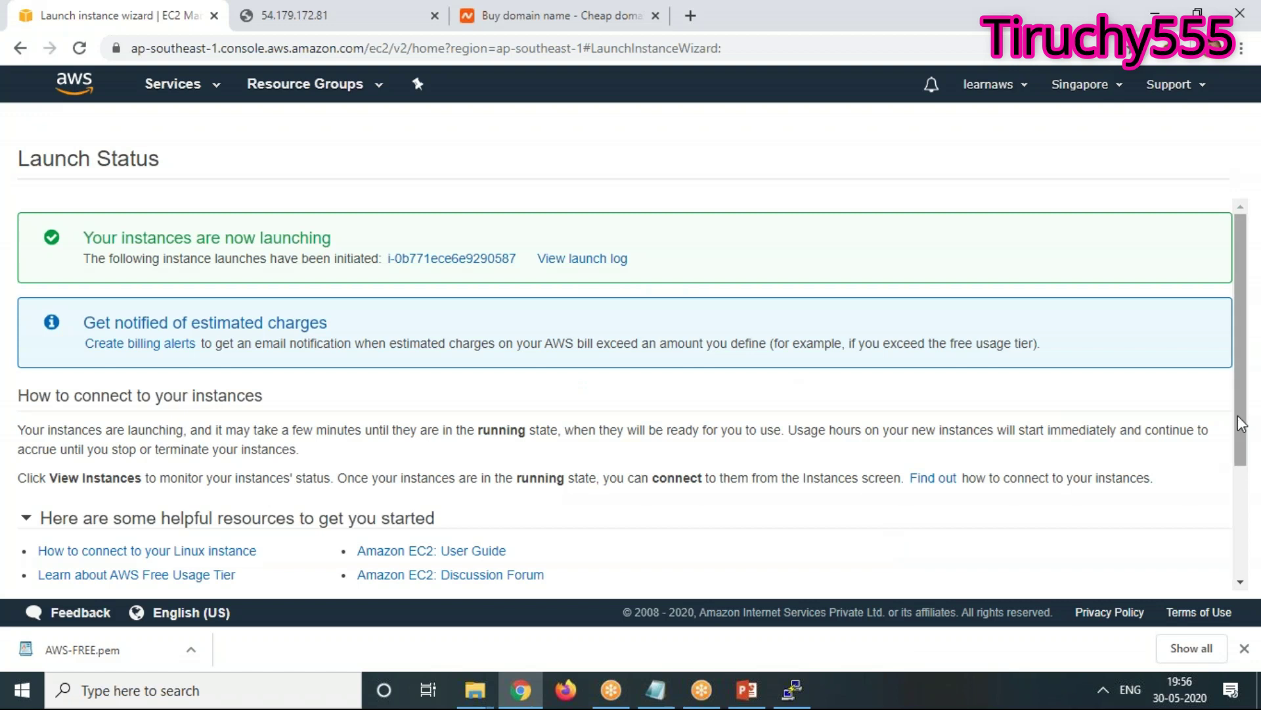
{"action": "scroll", "coordinate": [1240, 548], "scroll_direction": "down", "scroll_amount": 1}
{"action": "scroll", "coordinate": [1240, 547], "scroll_direction": "down", "scroll_amount": 1}
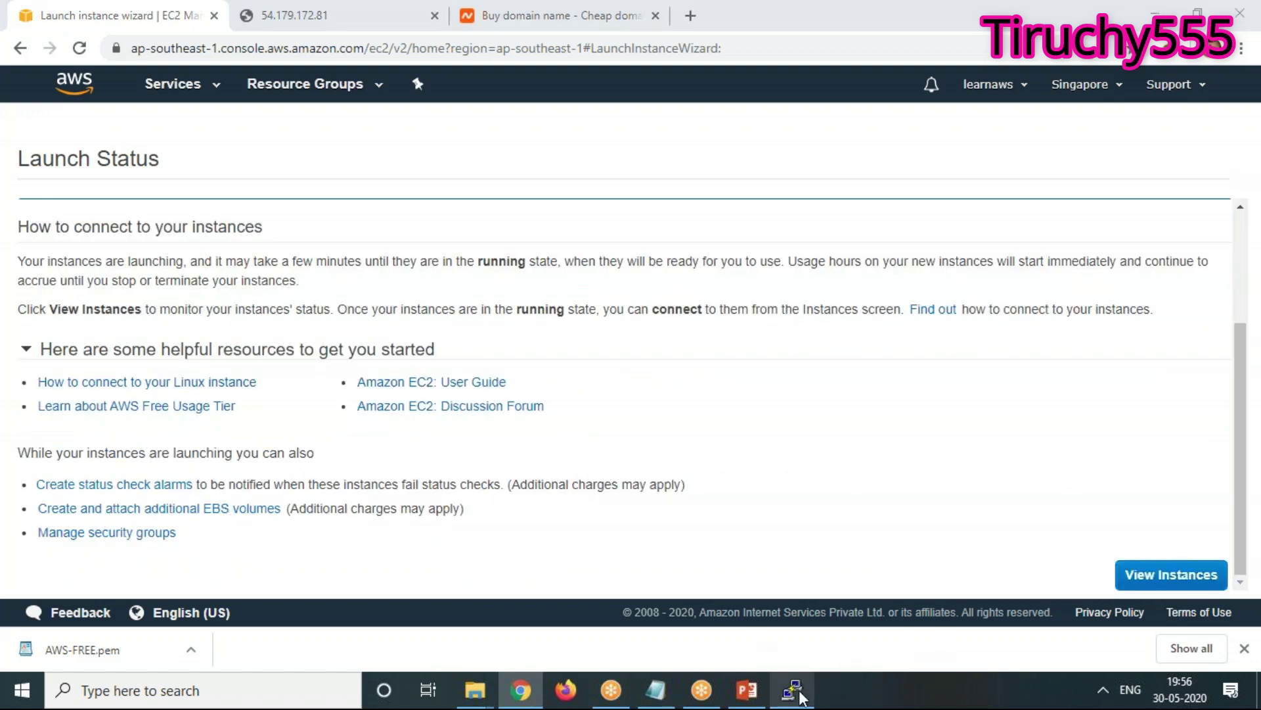
{"action": "left_click", "coordinate": [802, 685]}
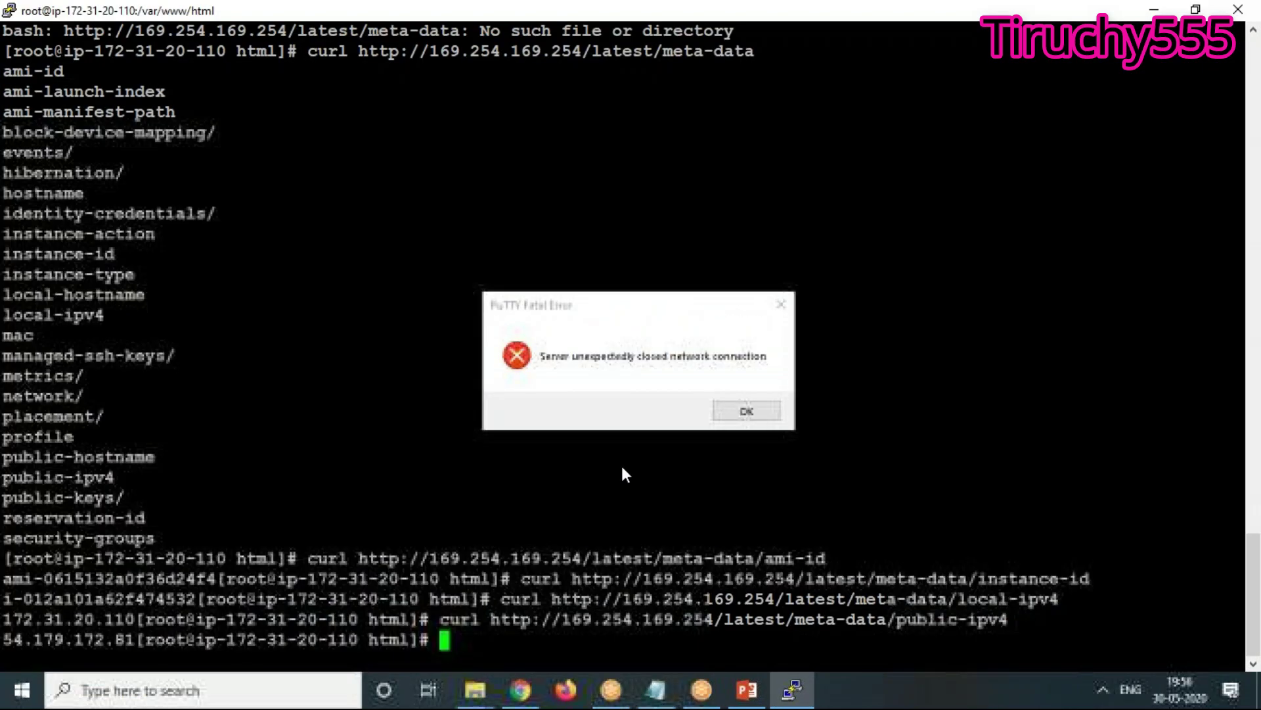
Dismiss PuTTY's closed-connection error, start a new session, and view the EC2 instances list
{"action": "left_click", "coordinate": [737, 414]}
{"action": "right_click", "coordinate": [338, 15]}
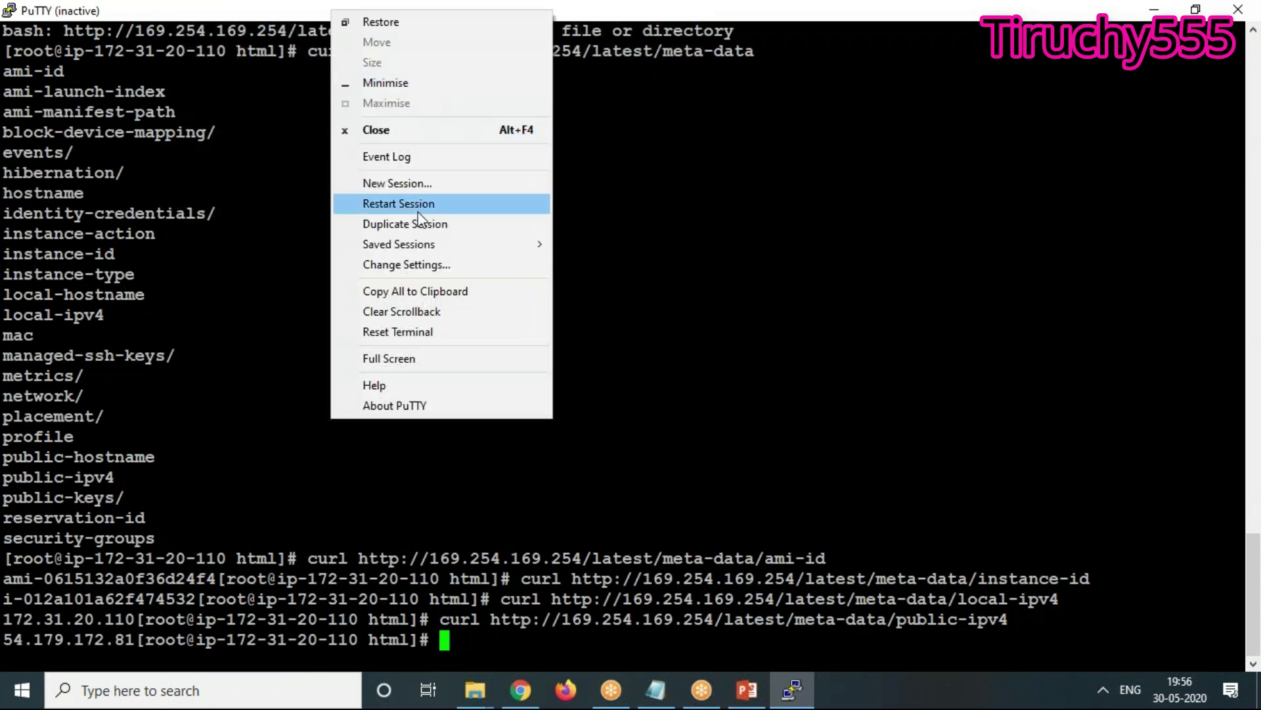
{"action": "left_click", "coordinate": [412, 181]}
{"action": "type", "text": "w"}
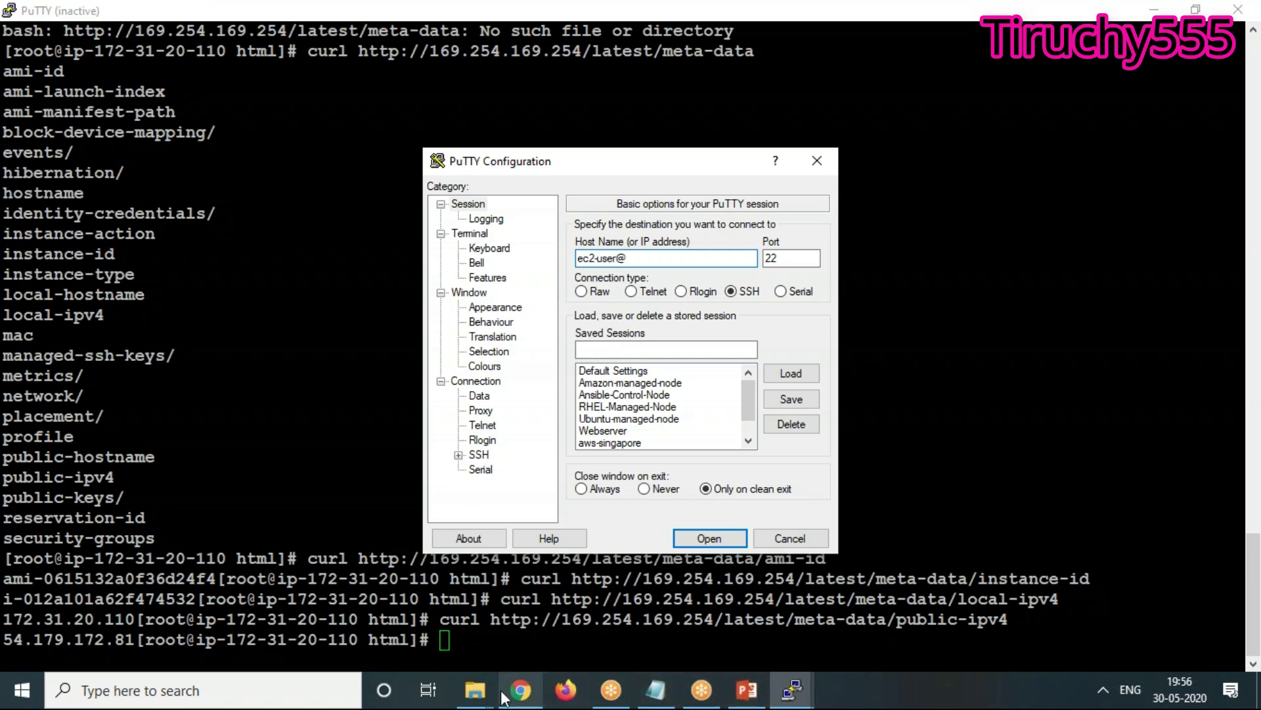
{"action": "left_click", "coordinate": [521, 690]}
{"action": "left_click", "coordinate": [1186, 574]}
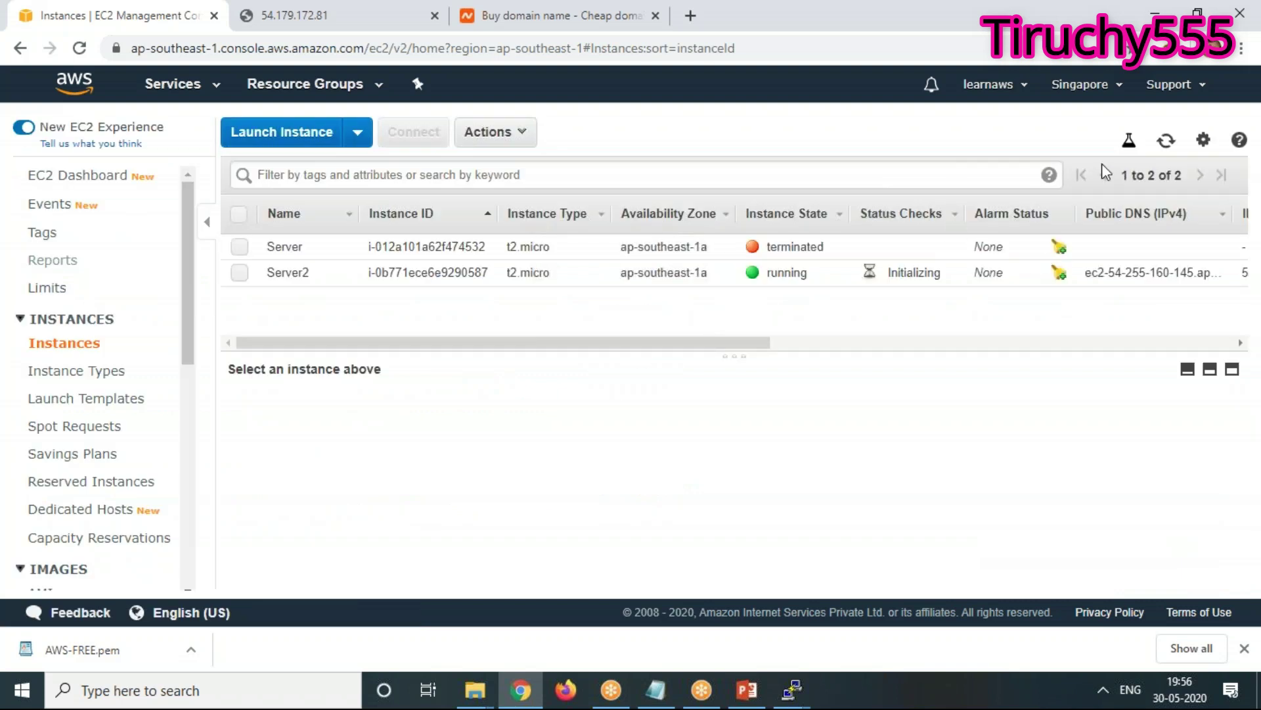
Refresh the instances list and copy Server2's public IP 54.255.160.145
{"action": "left_click", "coordinate": [1167, 140]}
{"action": "left_click", "coordinate": [238, 272]}
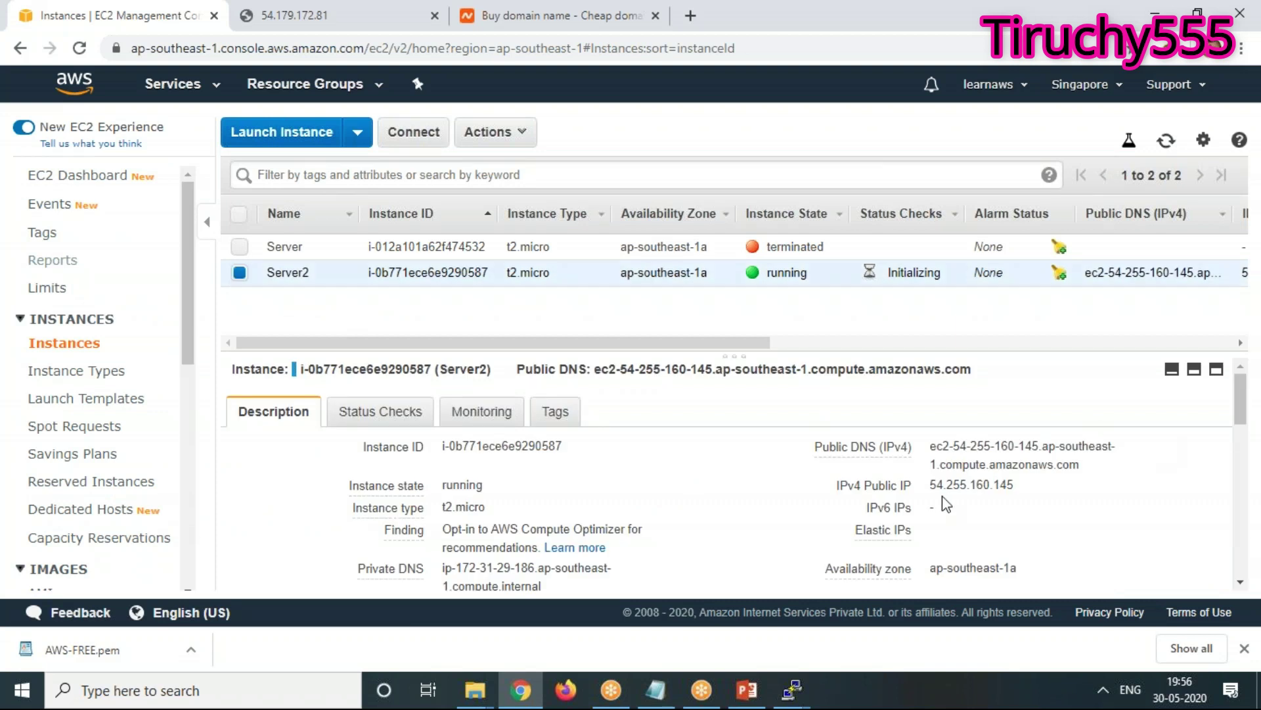
{"action": "left_click_drag", "start_coordinate": [930, 485], "coordinate": [1015, 484]}
{"action": "key", "text": "ctrl+c"}
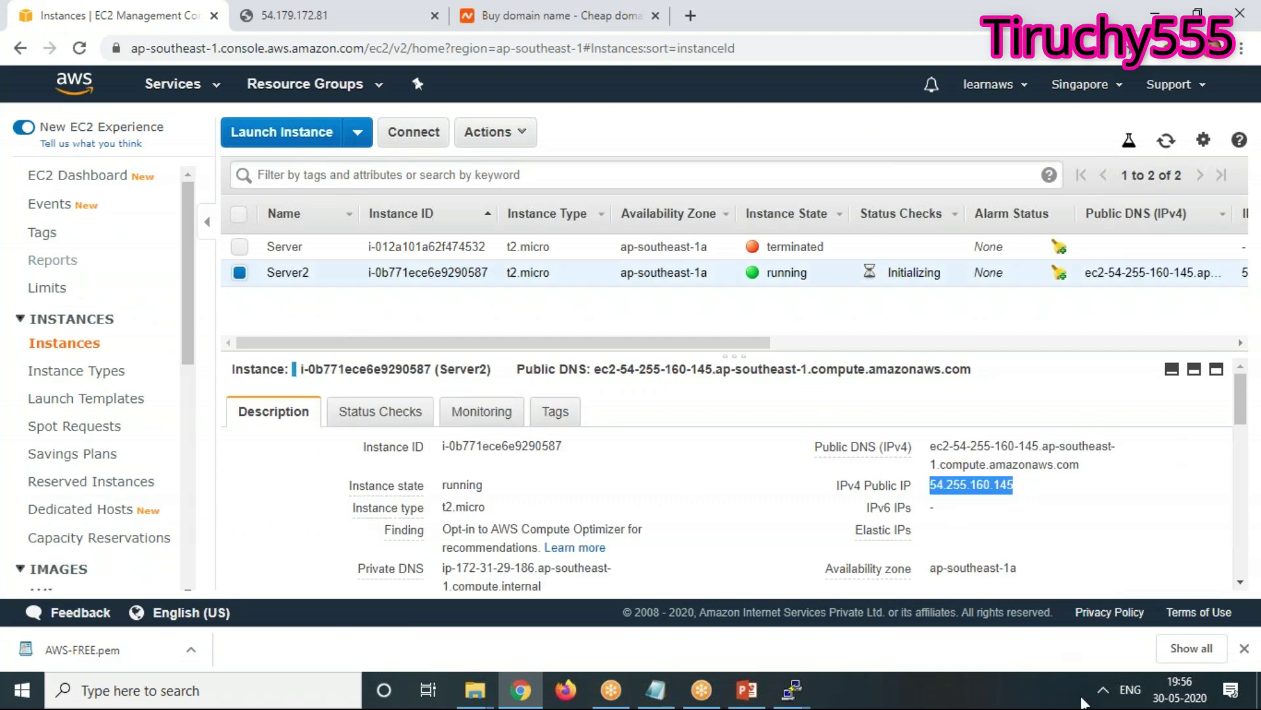
Paste the IP after ec2-user@ in PuTTY and browse for the private key under SSH Auth
{"action": "left_click", "coordinate": [792, 689]}
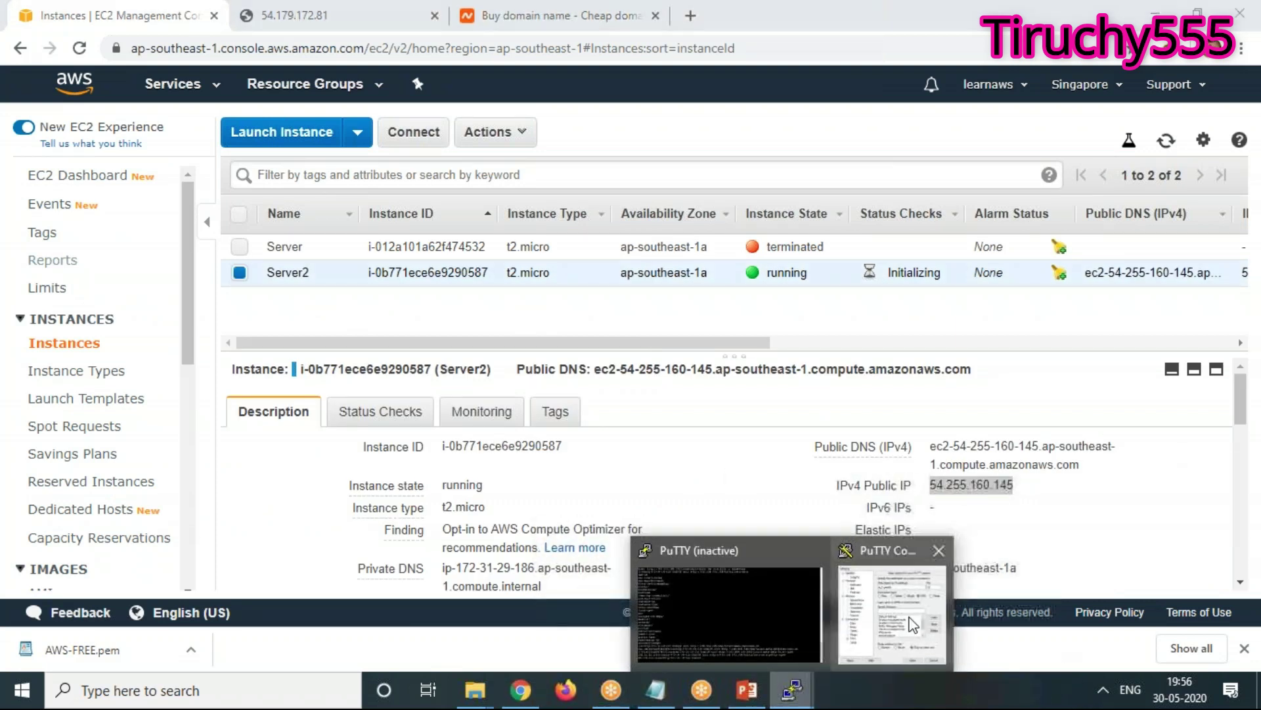
{"action": "left_click", "coordinate": [913, 624]}
{"action": "key", "text": "ctrl+v"}
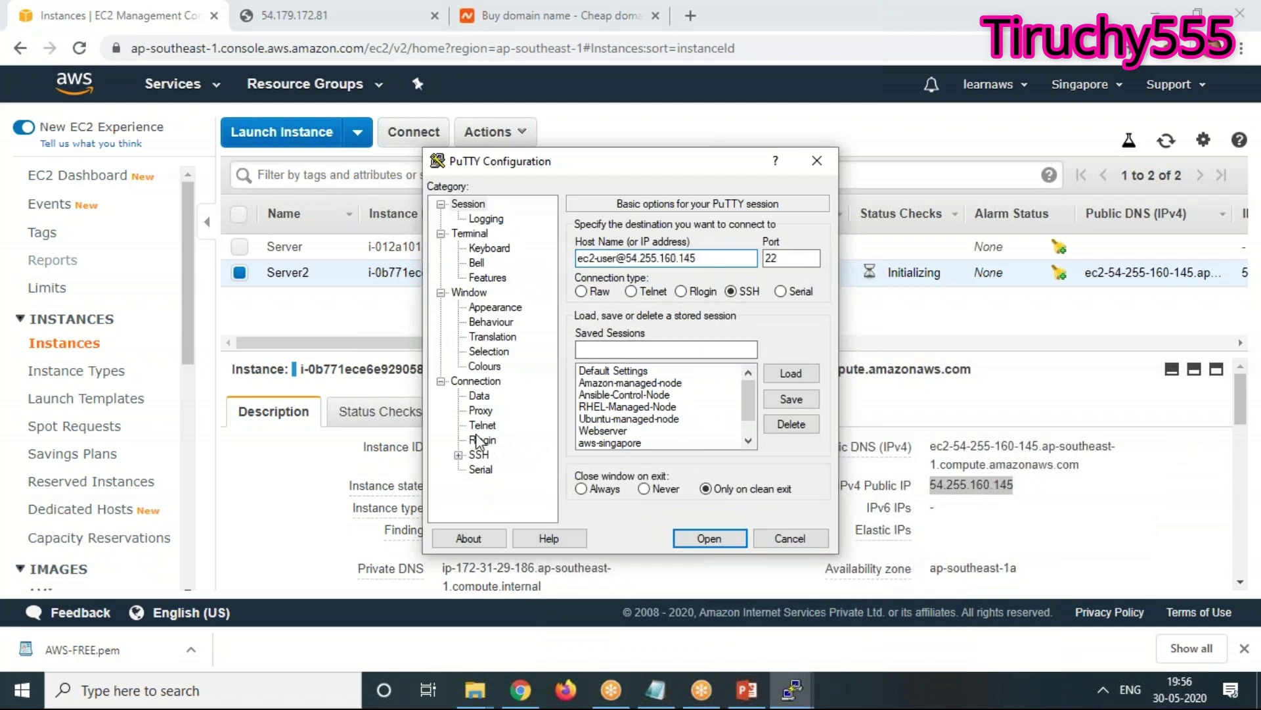
{"action": "left_click", "coordinate": [458, 454]}
{"action": "left_click", "coordinate": [495, 440]}
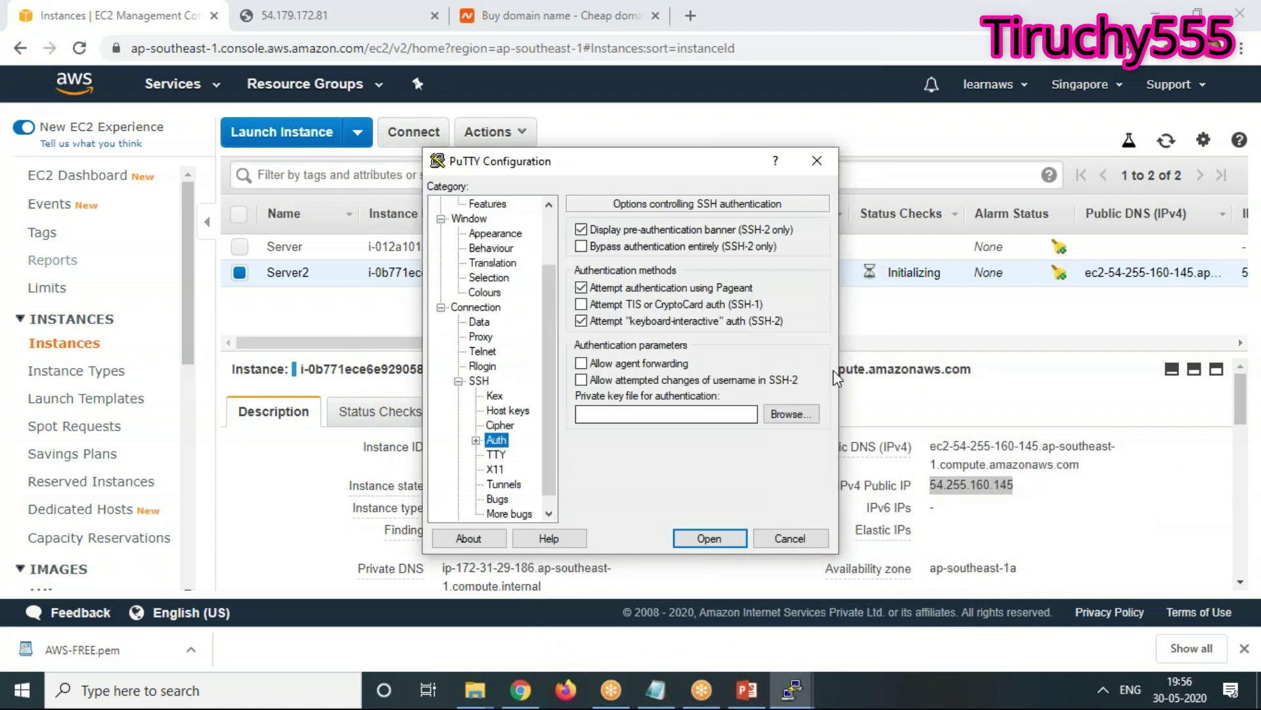
{"action": "left_click", "coordinate": [794, 415]}
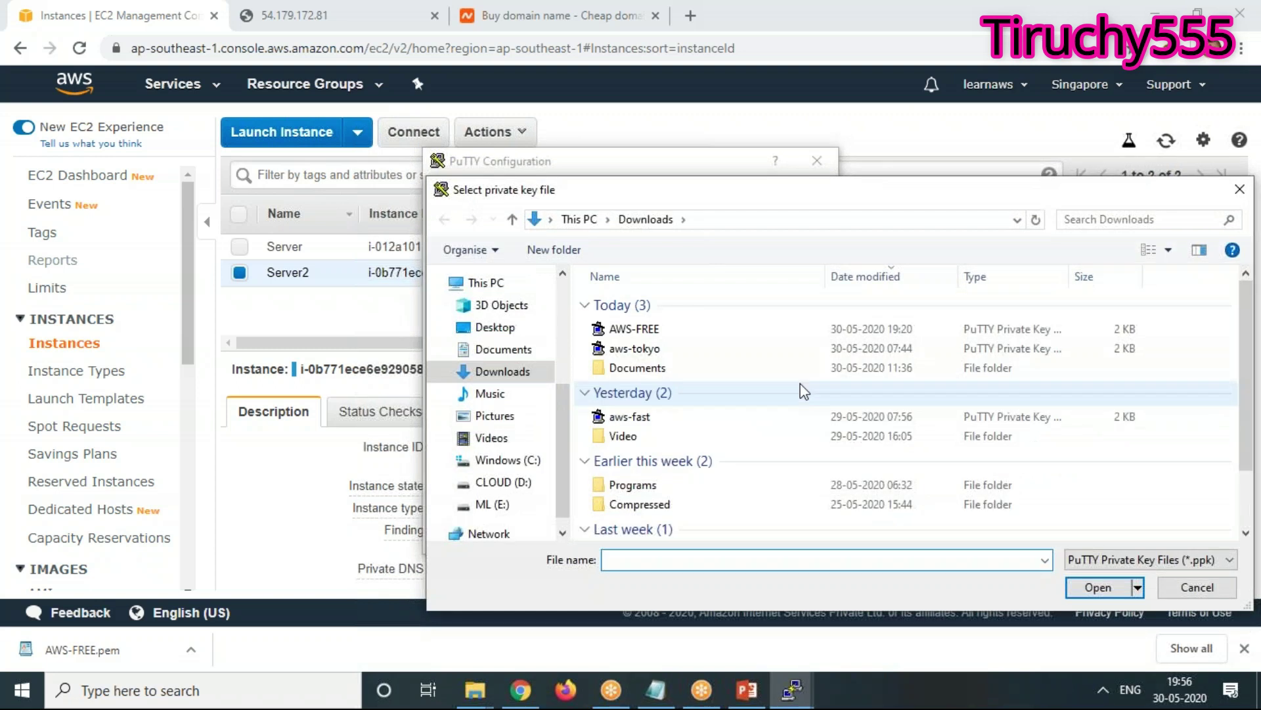
Connect to Server2 with the AWS-FREE private key, trusting its host key
{"action": "double_click", "coordinate": [632, 332]}
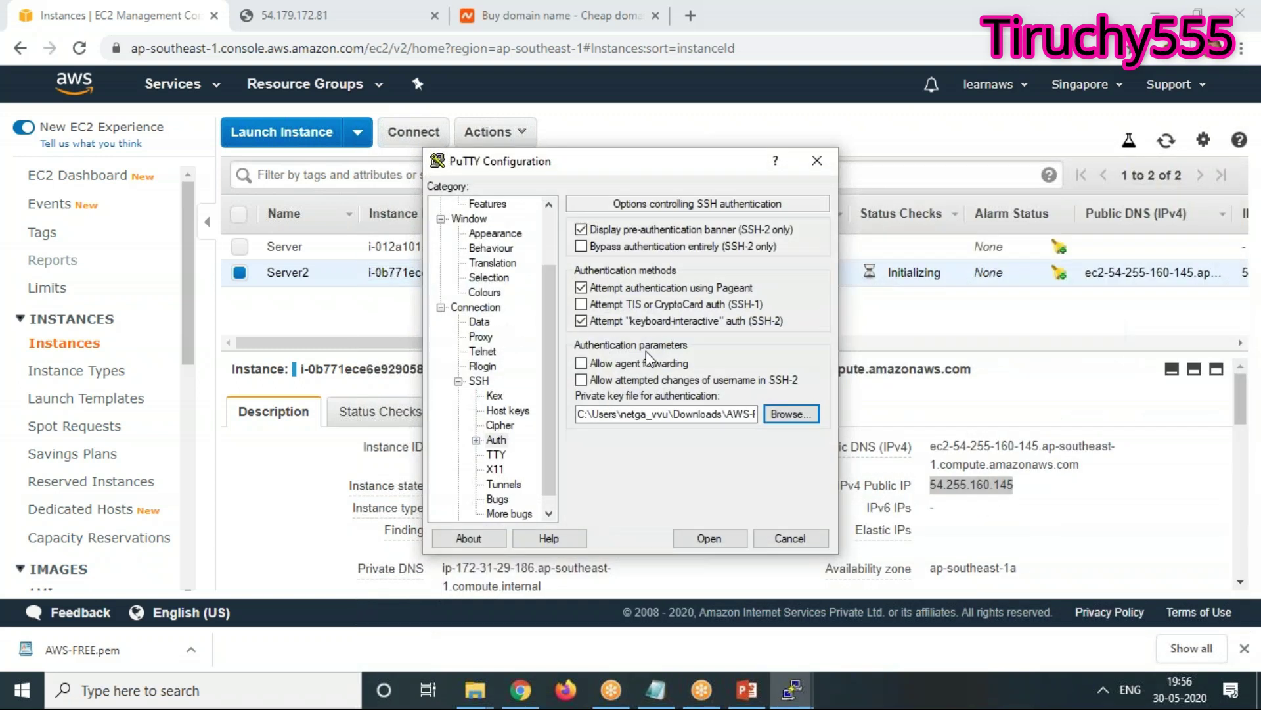
{"action": "left_click", "coordinate": [712, 537]}
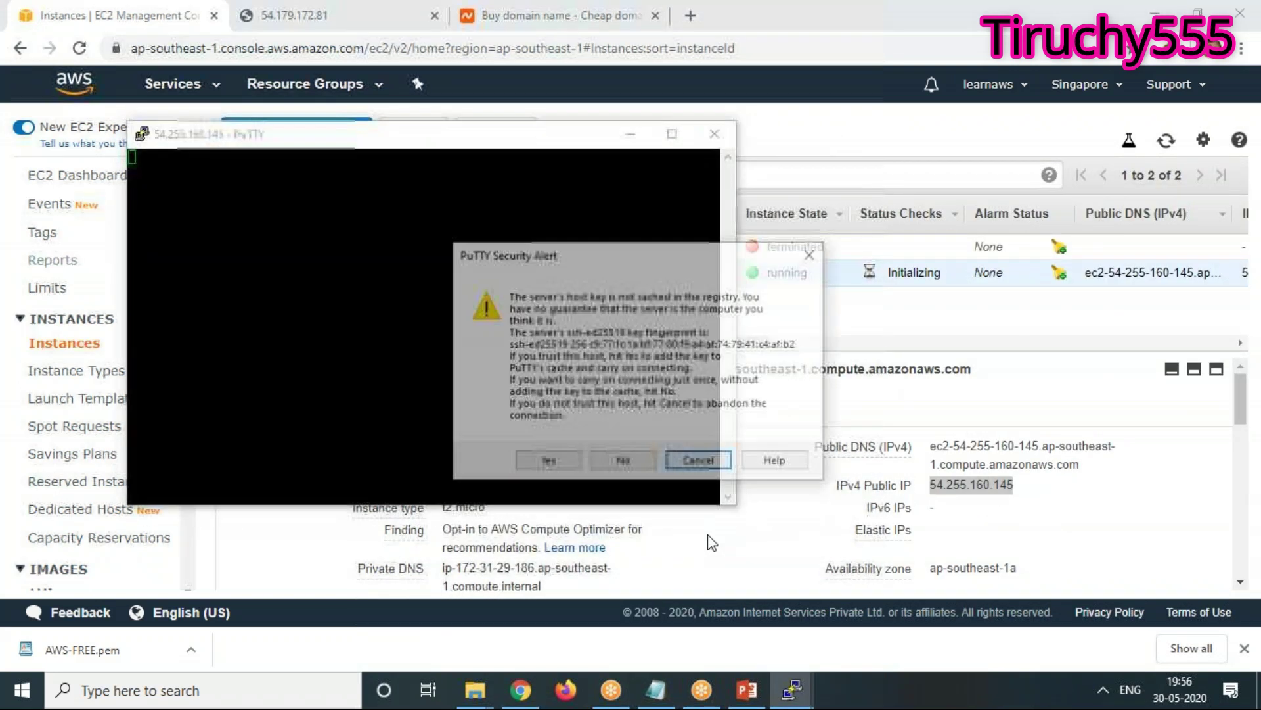
{"action": "left_click", "coordinate": [552, 462]}
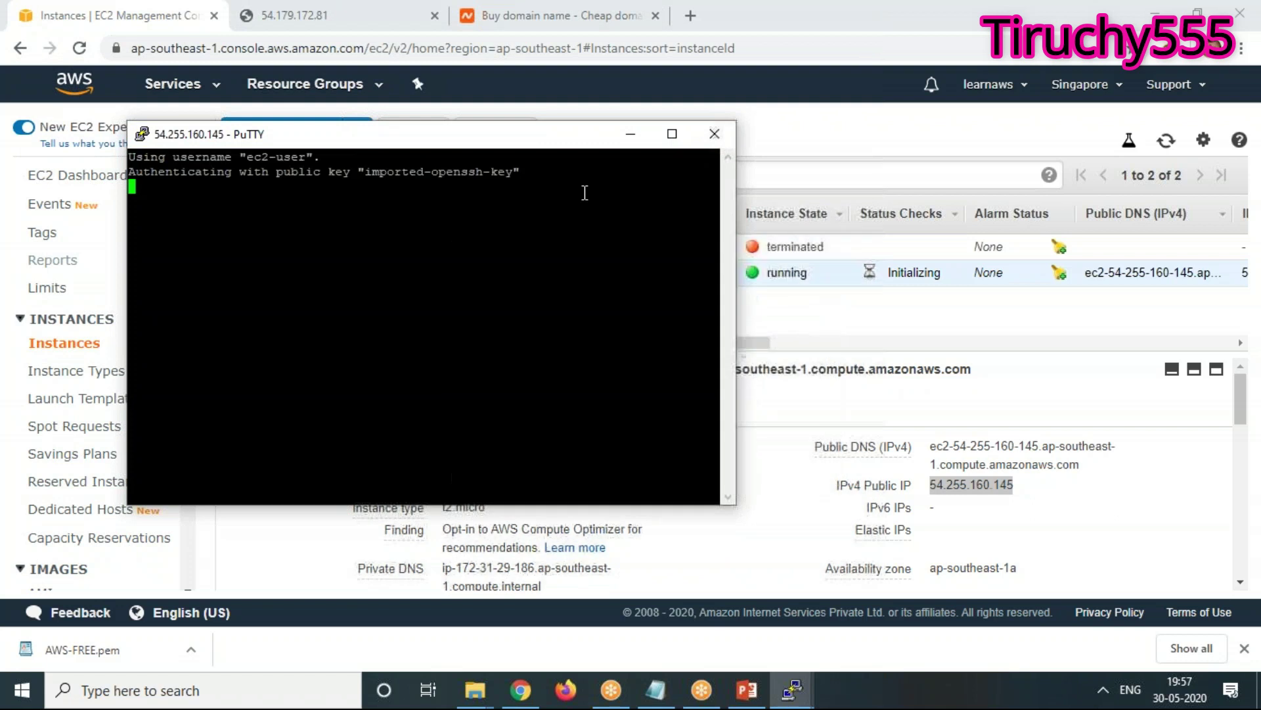
Change the running session's terminal font to Courier New bold 14-point and apply it
{"action": "right_click", "coordinate": [388, 144]}
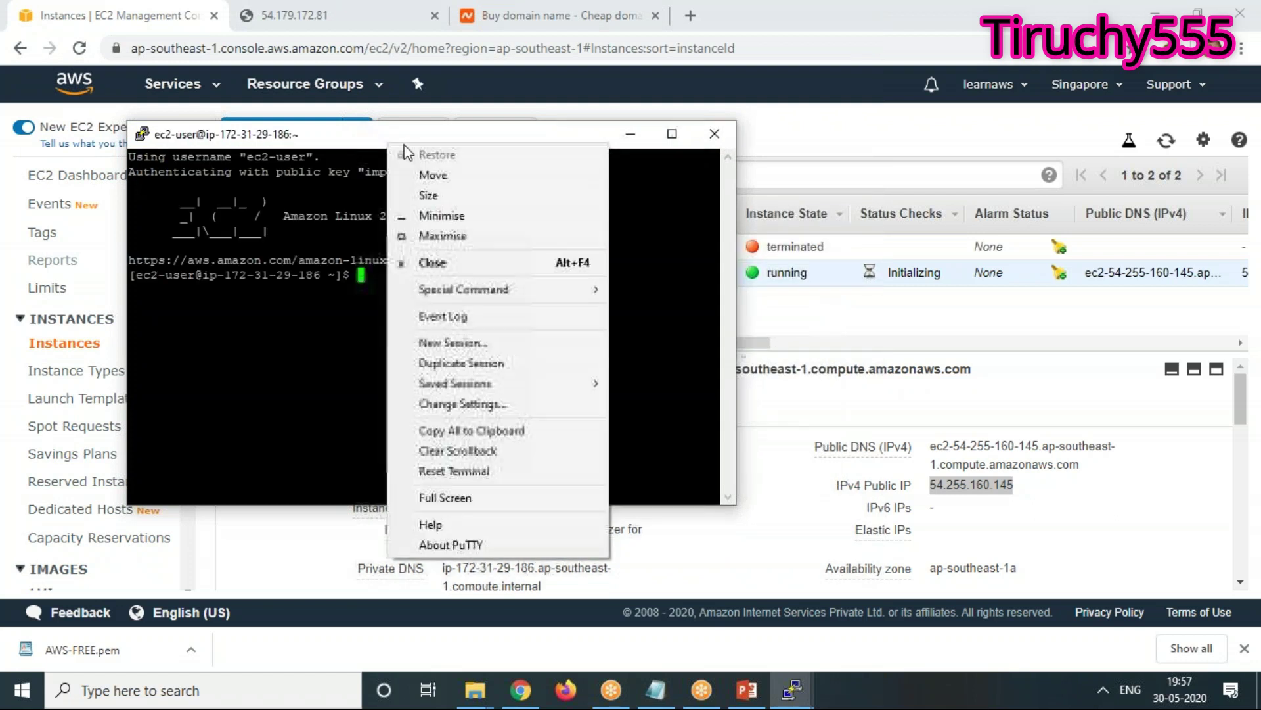
{"action": "left_click", "coordinate": [479, 408]}
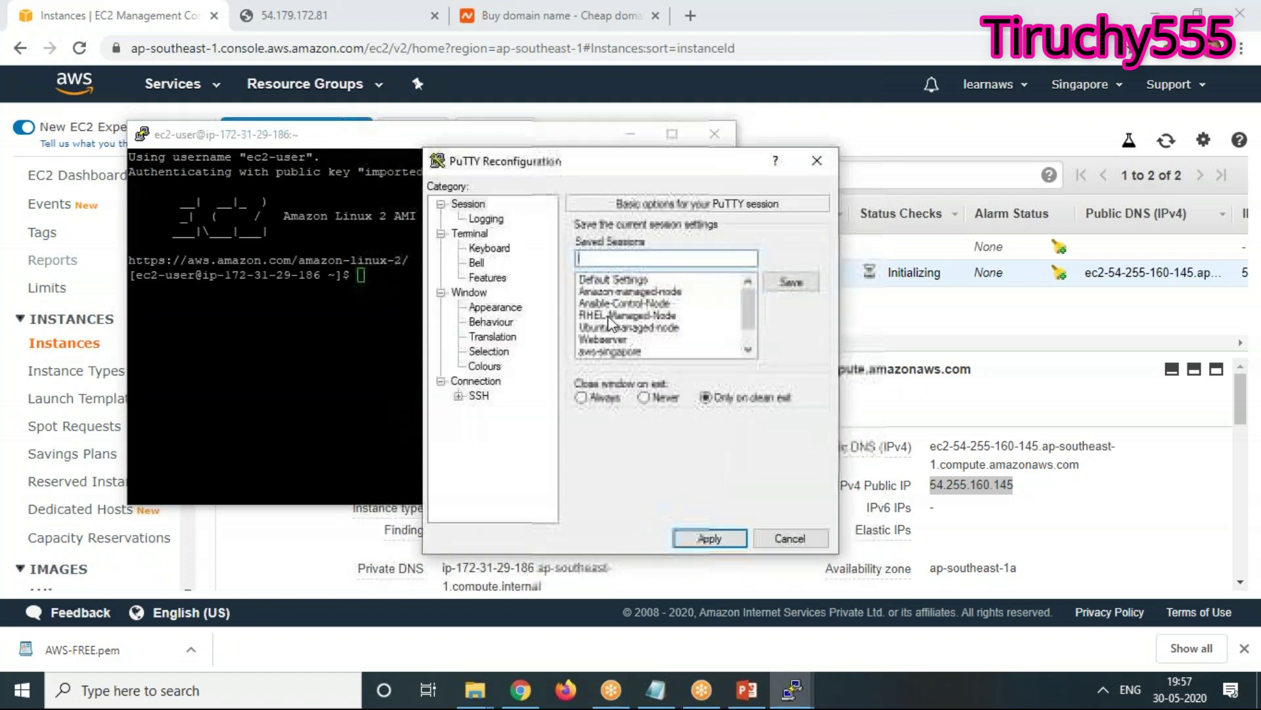
{"action": "left_click", "coordinate": [492, 307]}
{"action": "left_click", "coordinate": [783, 335]}
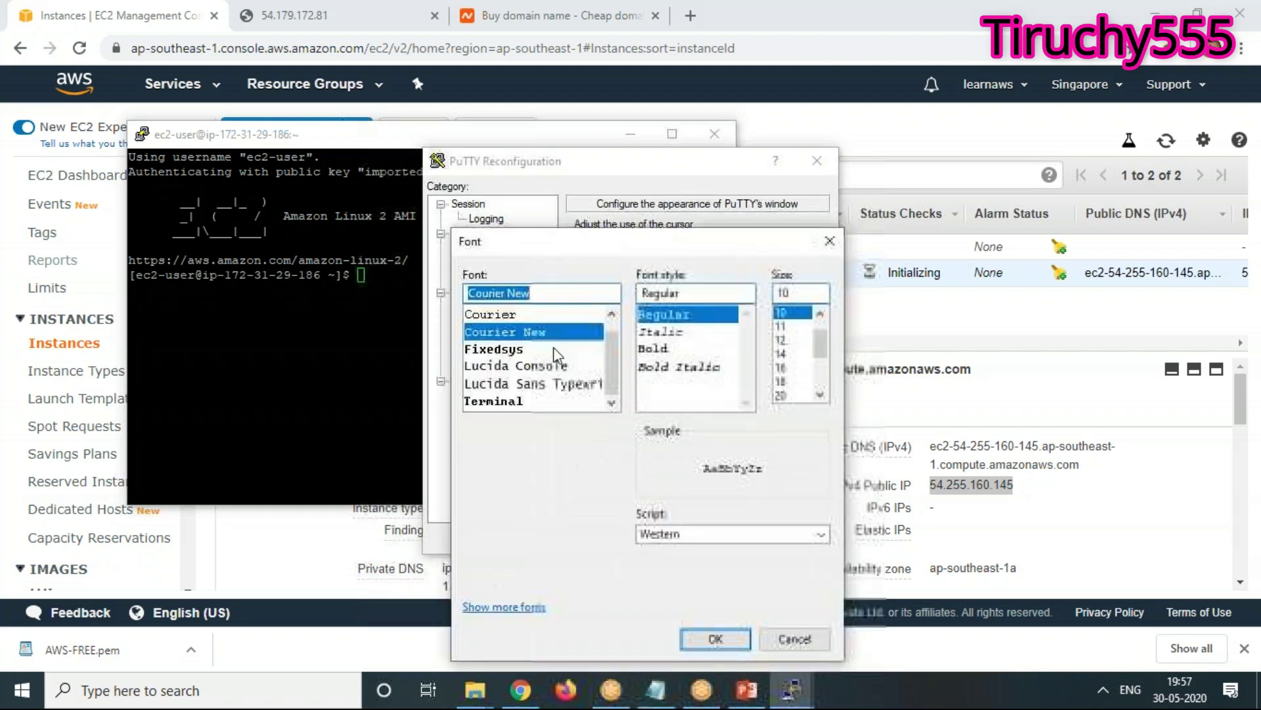
{"action": "left_click", "coordinate": [662, 349]}
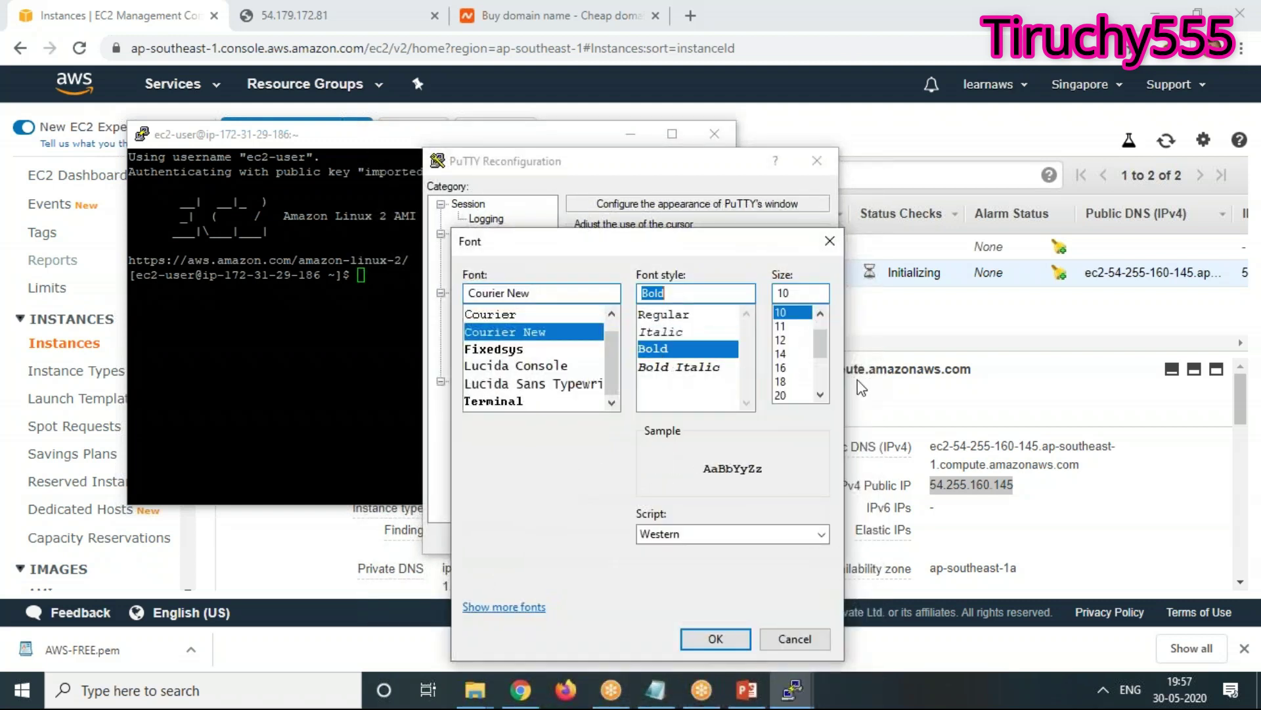
{"action": "left_click", "coordinate": [778, 367]}
{"action": "left_click", "coordinate": [782, 354]}
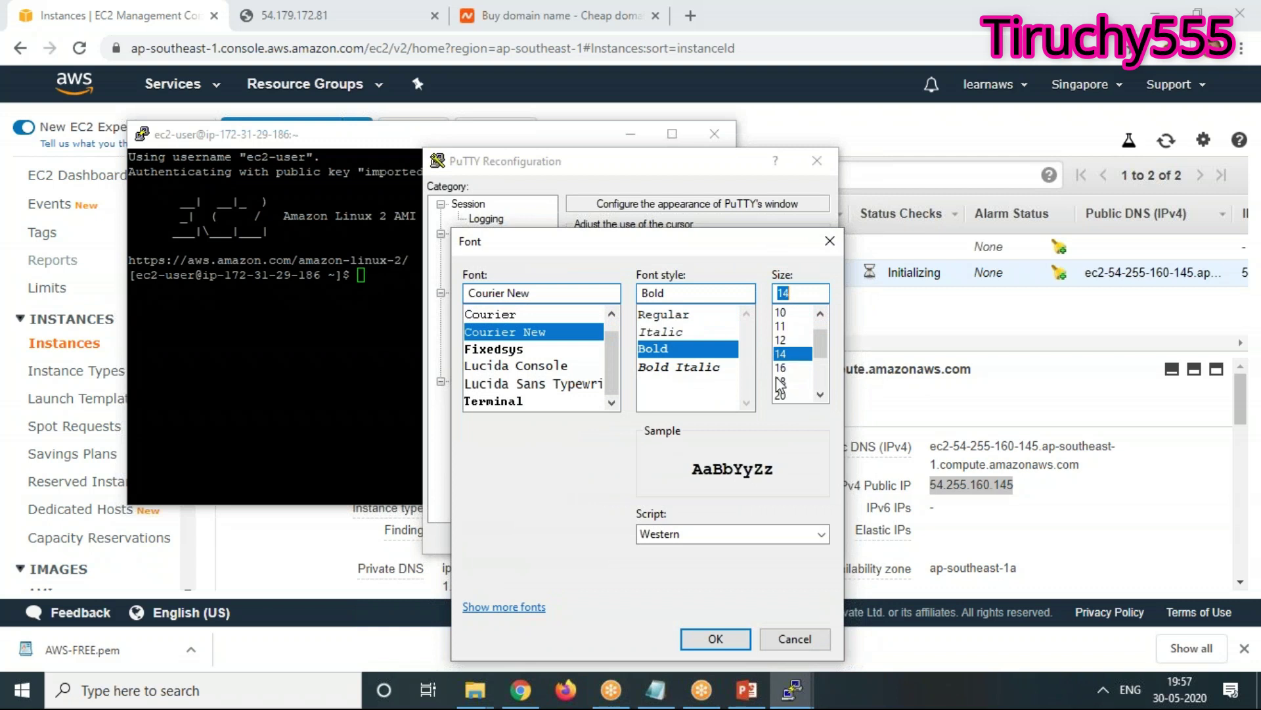
{"action": "left_click", "coordinate": [716, 638]}
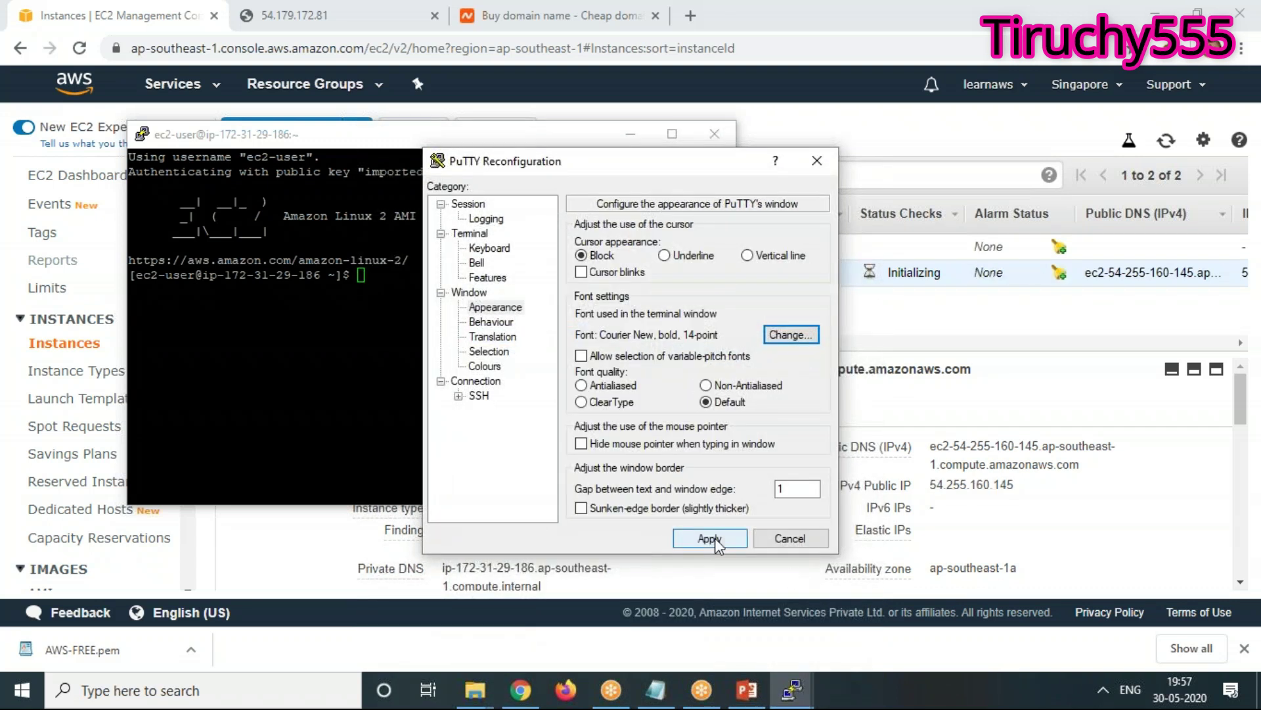
{"action": "left_click", "coordinate": [715, 537]}
{"action": "type", "text": "sudo su"}
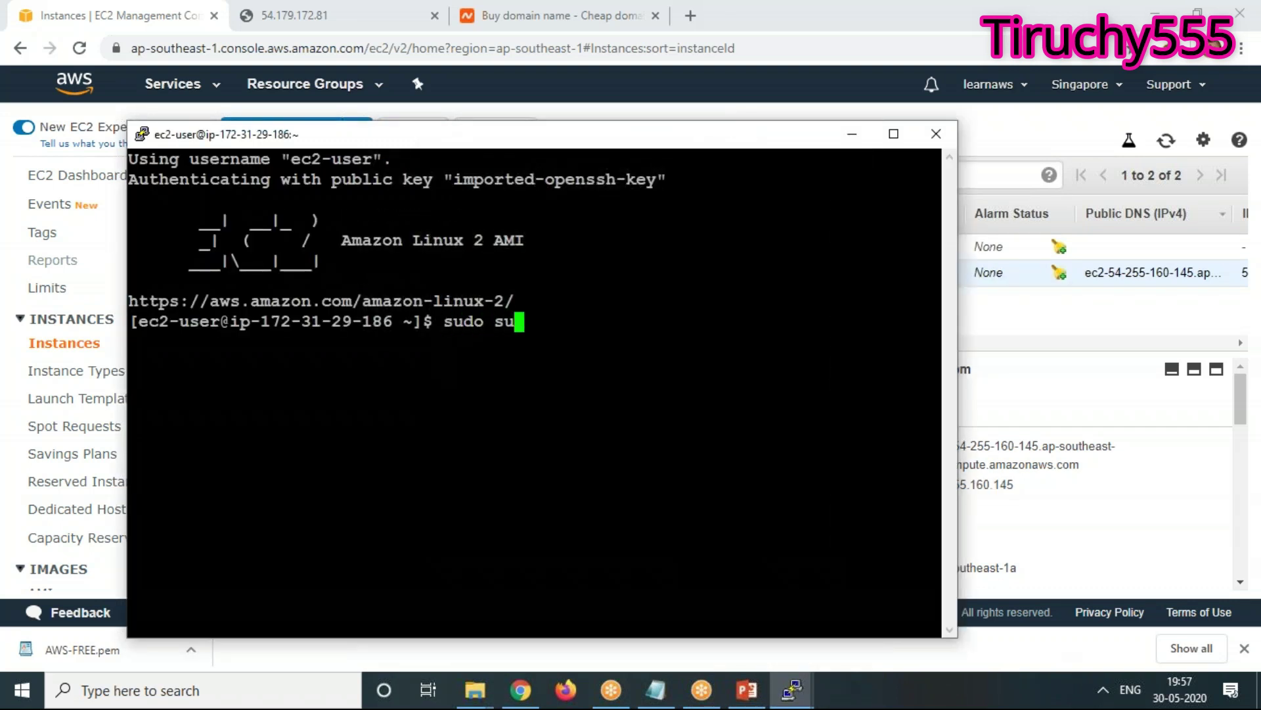
{"action": "key", "text": "Return"}
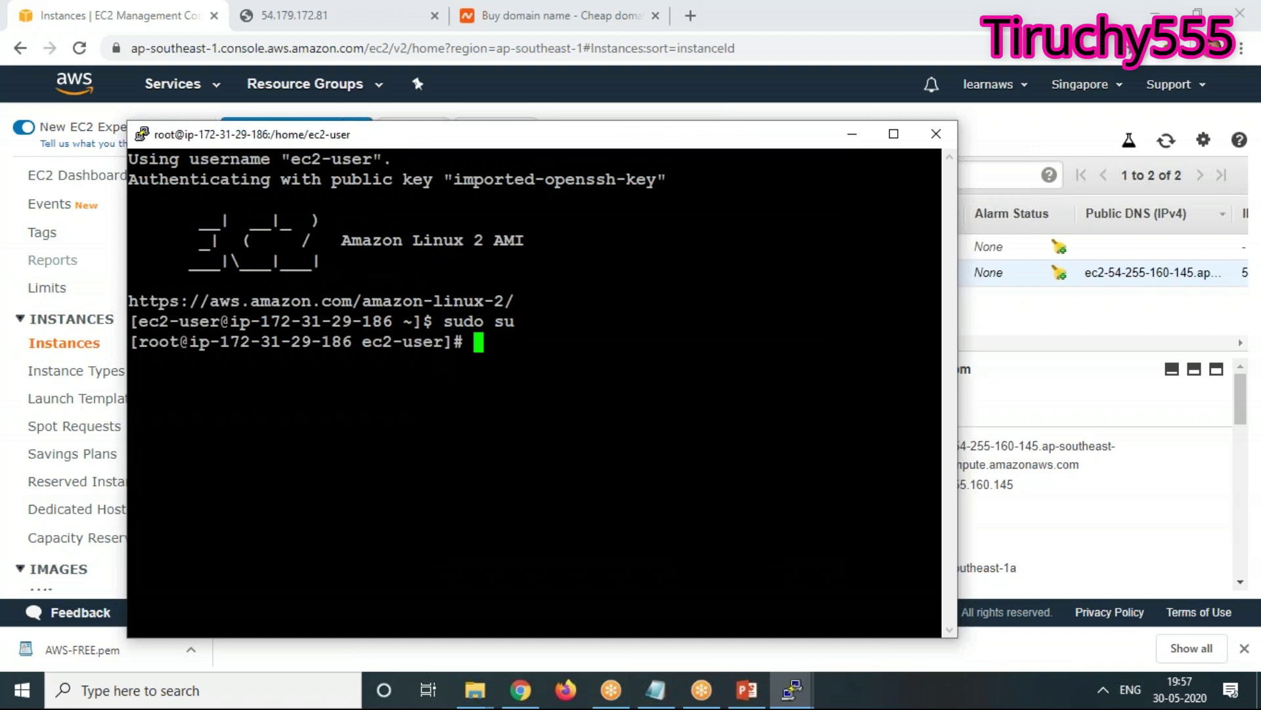
{"action": "type", "text": "curl htt"}
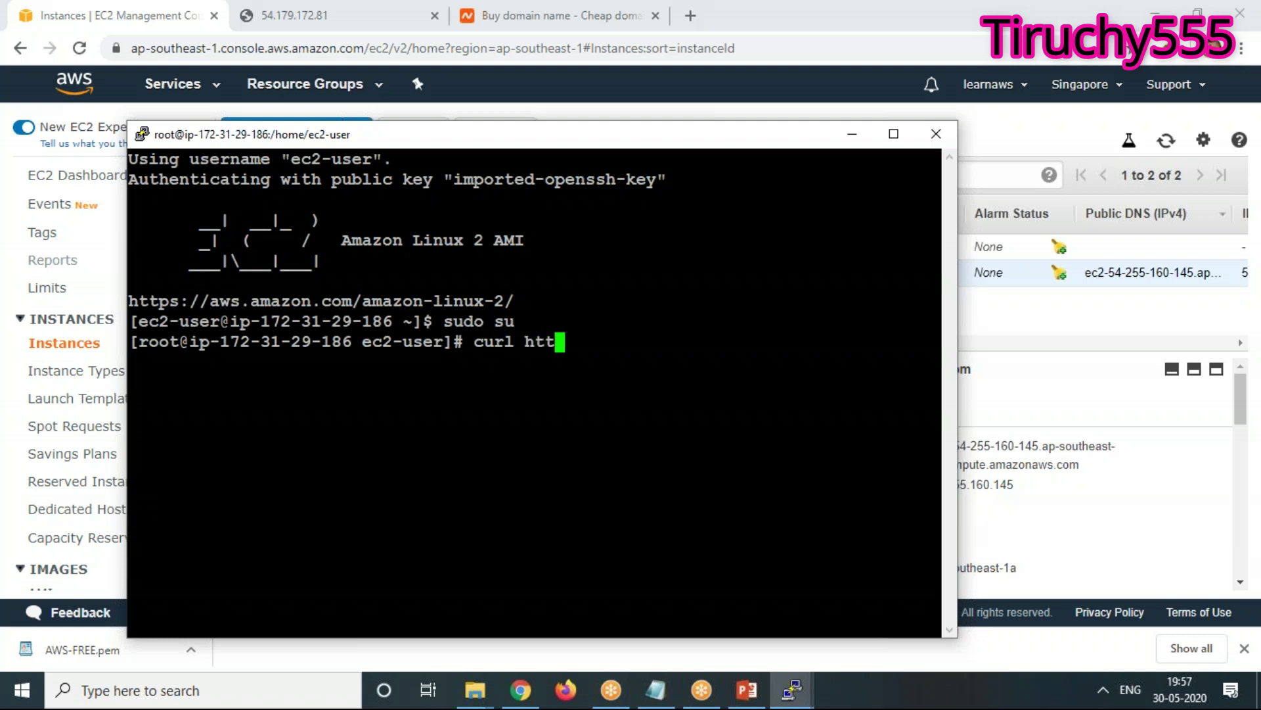
{"action": "type", "text": "p://169.2"}
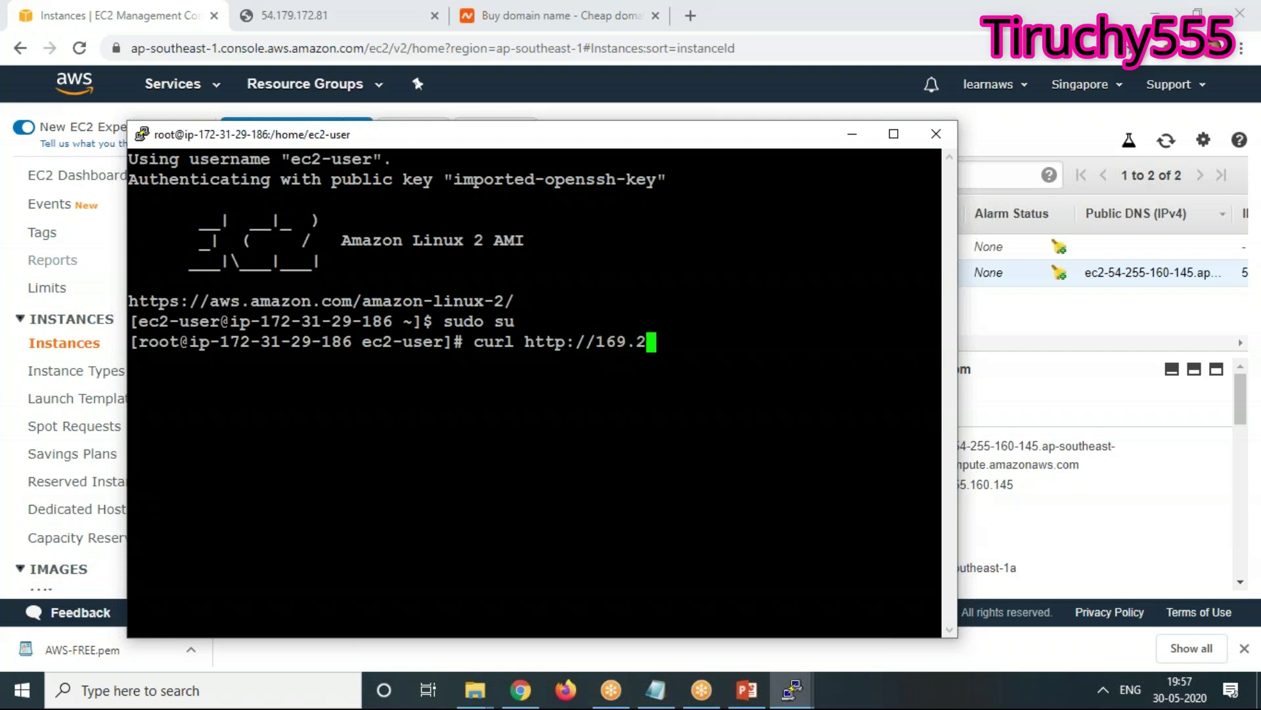
{"action": "type", "text": "54.169.254/latest"}
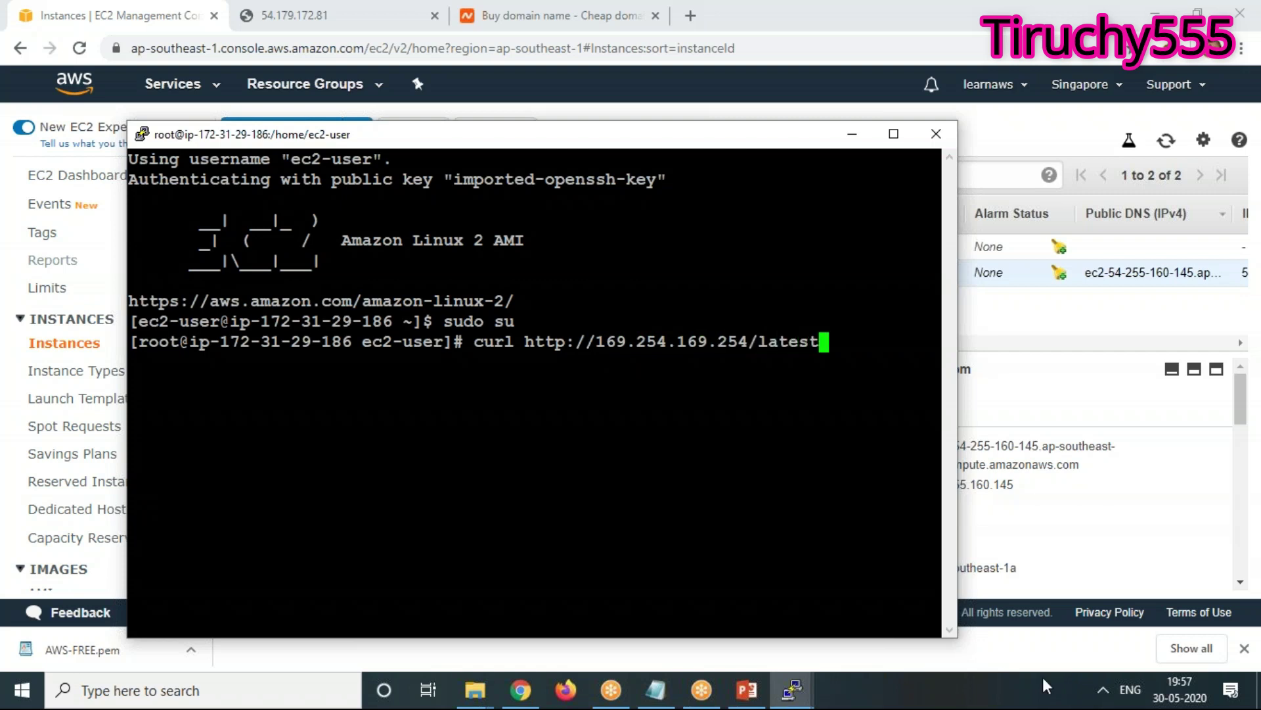
{"action": "type", "text": "/meta-data"}
{"action": "key", "text": "Return"}
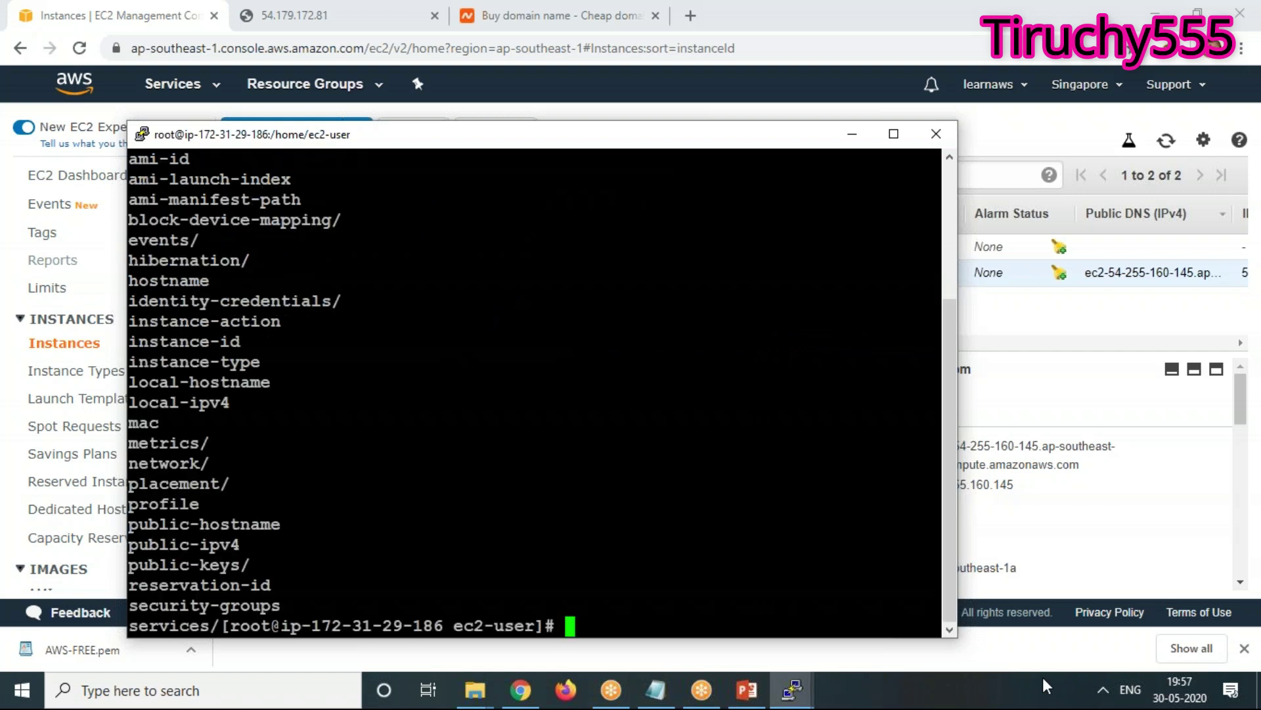
Try curl on latest/public-hostname, which returns 404, and maximize the terminal window
{"action": "key", "text": "Up"}
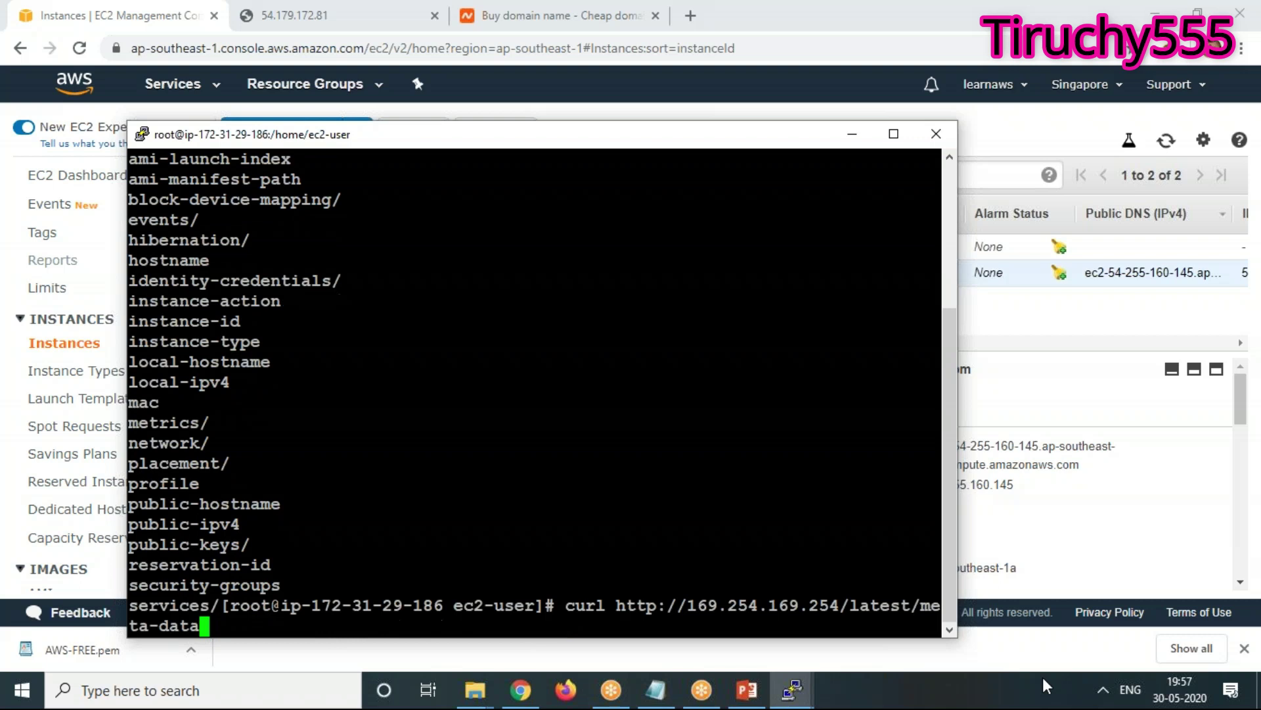
{"action": "key", "text": "BackSpace"}
{"action": "key", "text": "BackSpace"}
{"action": "key", "text": "BackSpace"}
{"action": "key", "text": "BackSpace"}
{"action": "key", "text": "BackSpace"}
{"action": "key", "text": "BackSpace"}
{"action": "key", "text": "BackSpace"}
{"action": "key", "text": "BackSpace"}
{"action": "key", "text": "BackSpace"}
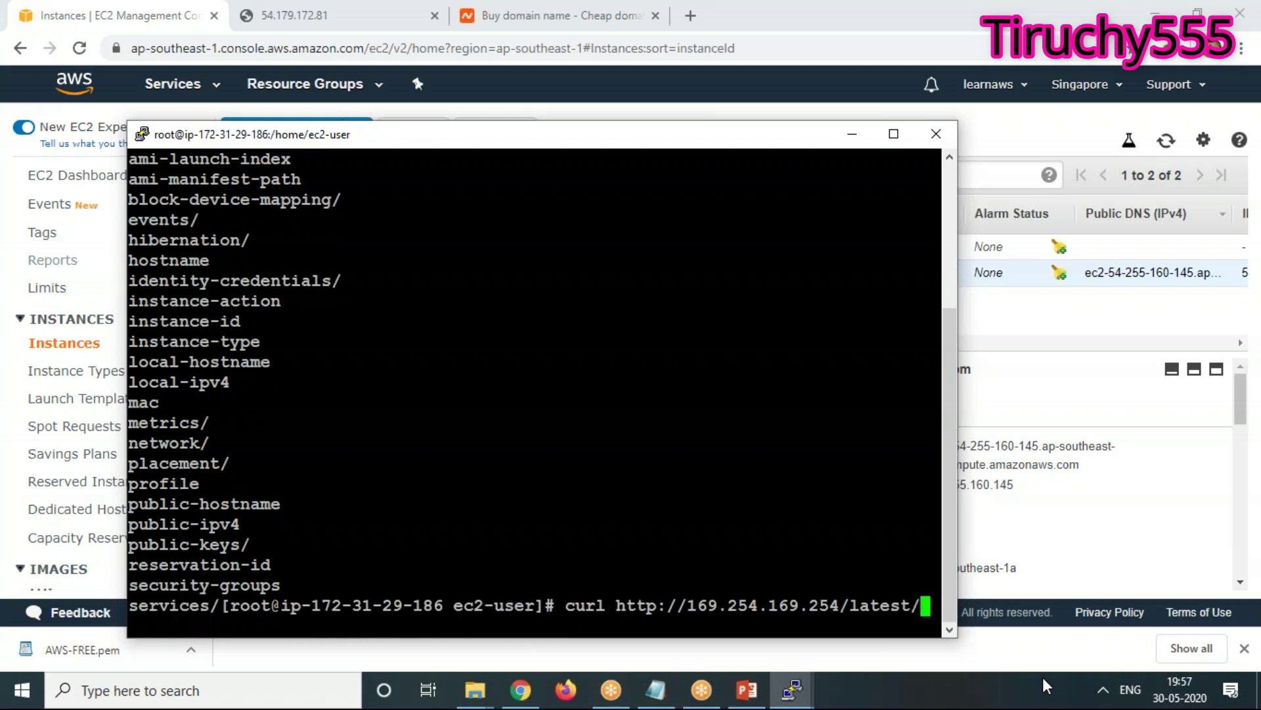
{"action": "type", "text": "public-host"}
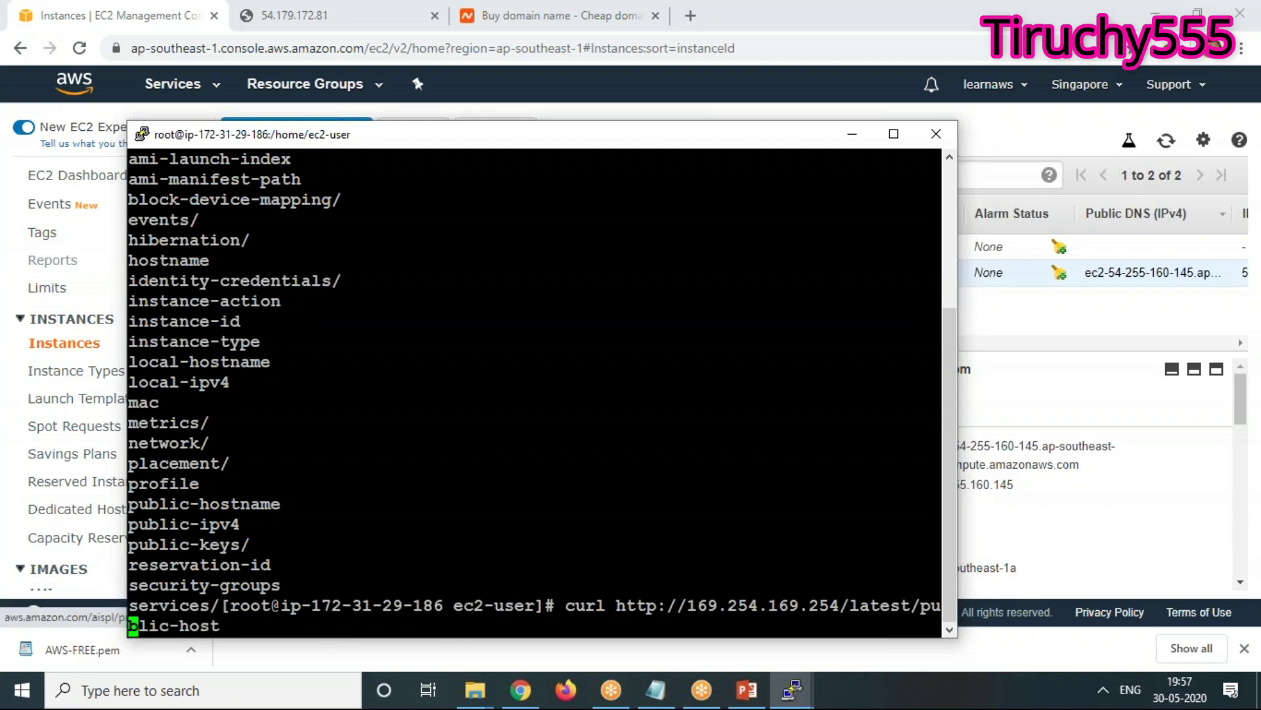
{"action": "type", "text": "name"}
{"action": "key", "text": "Return"}
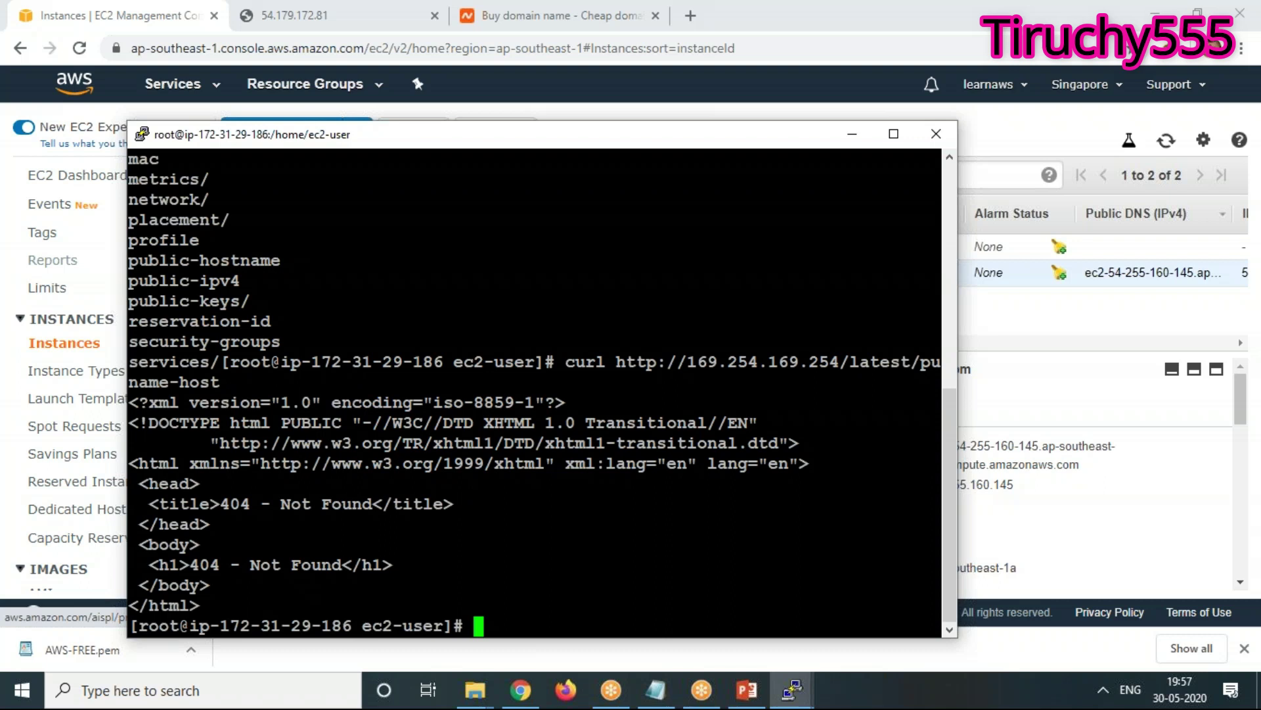
{"action": "key", "text": "Up"}
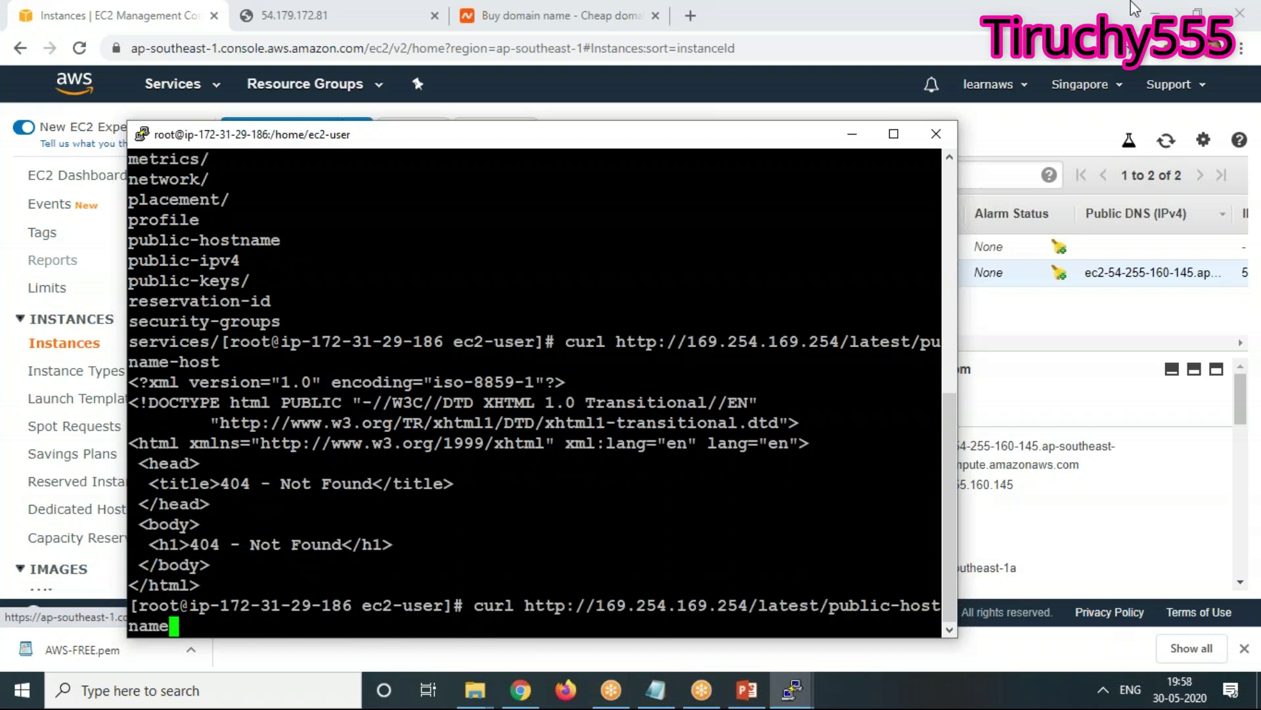
{"action": "left_click", "coordinate": [893, 134]}
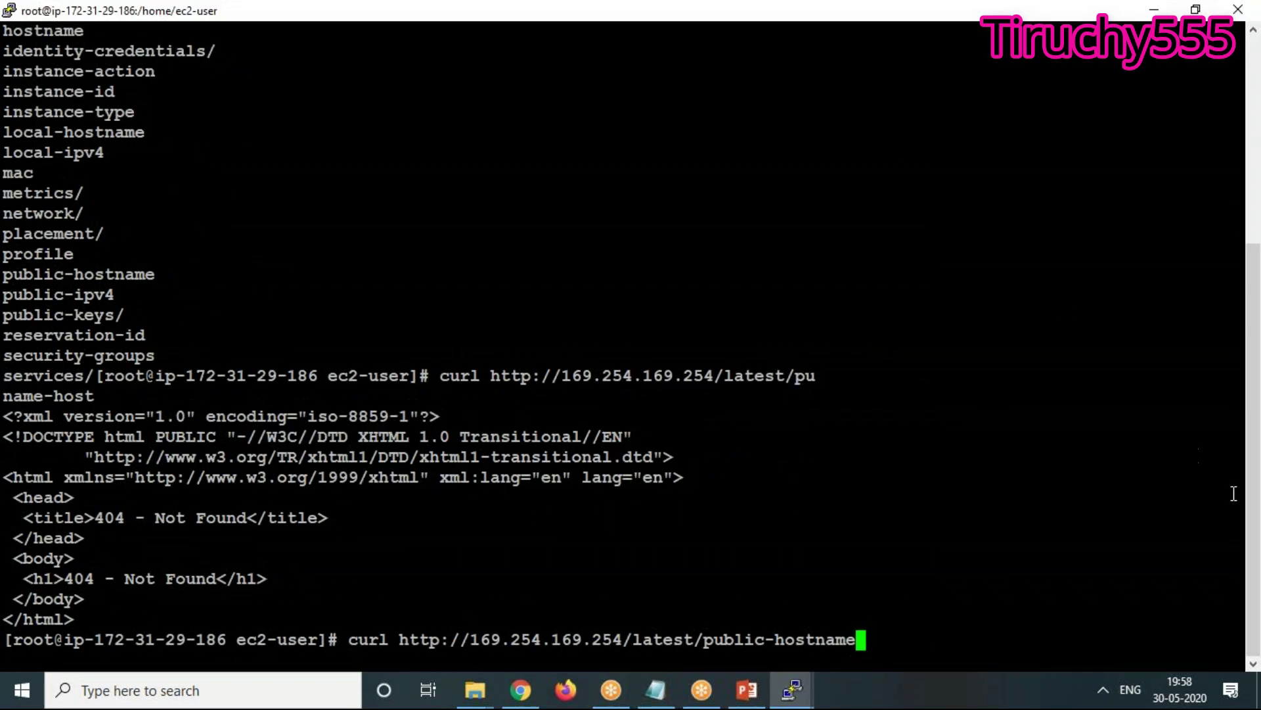
{"action": "key", "text": "Return"}
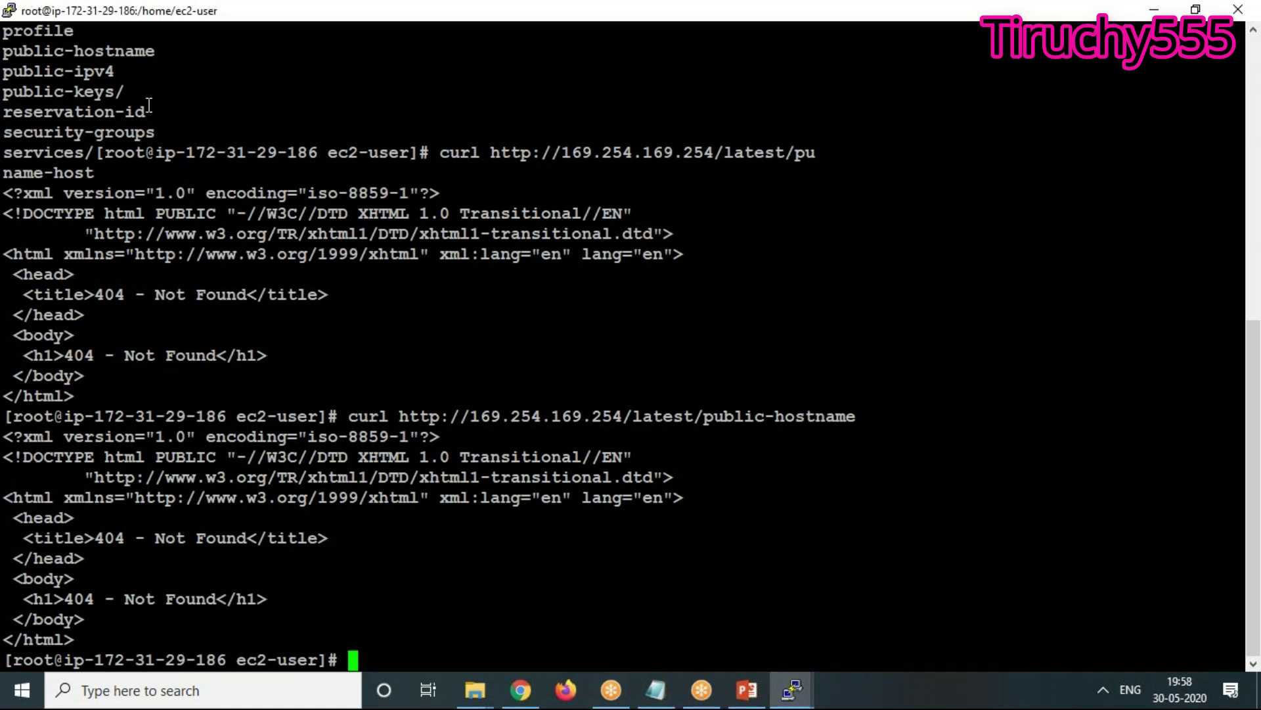
Run curl on latest/meta-data/public-hostname to get the instance's public DNS name
{"action": "left_click_drag", "start_coordinate": [8, 53], "coordinate": [143, 57]}
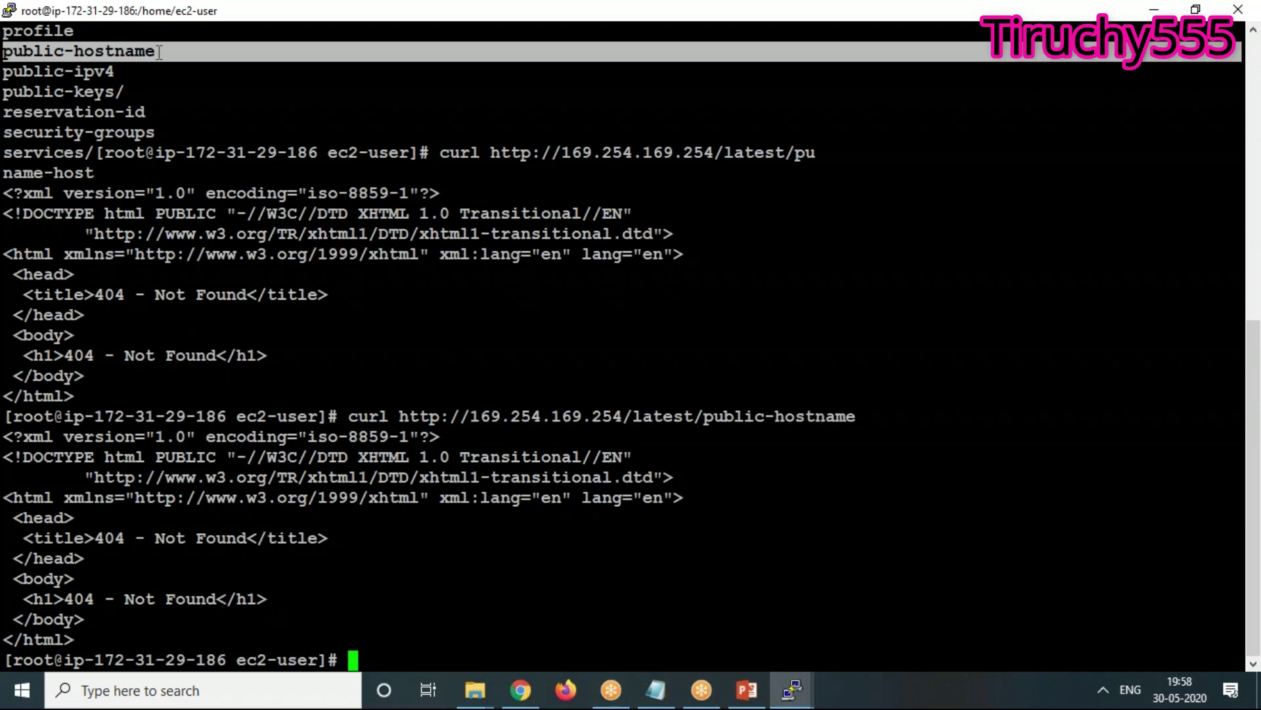
{"action": "left_click_drag", "start_coordinate": [159, 52], "coordinate": [152, 57]}
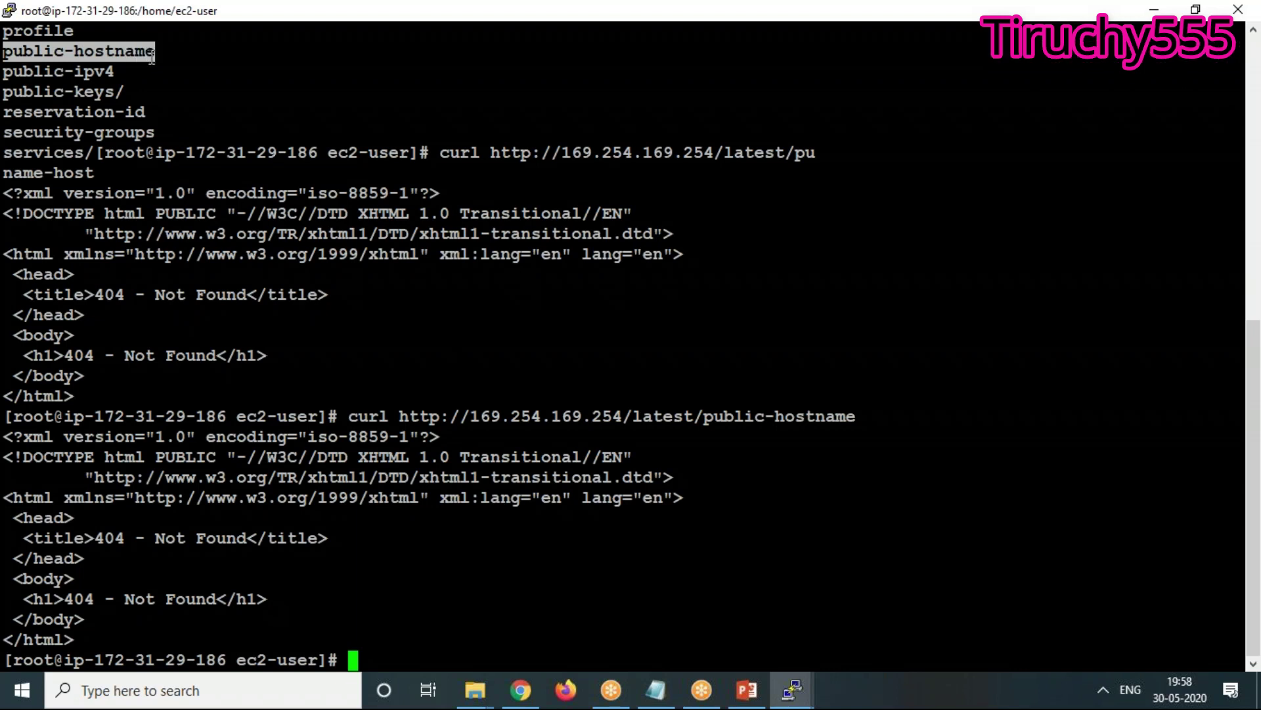
{"action": "left_click", "coordinate": [462, 644]}
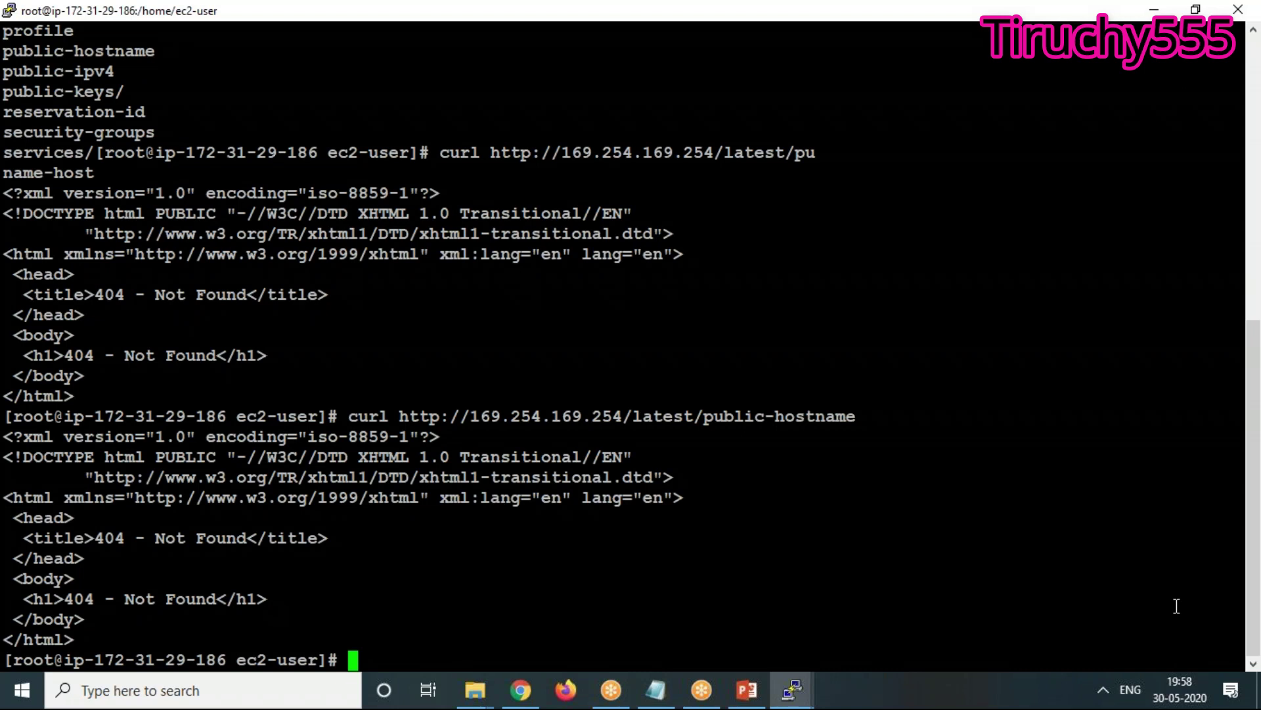
{"action": "key", "text": "Up"}
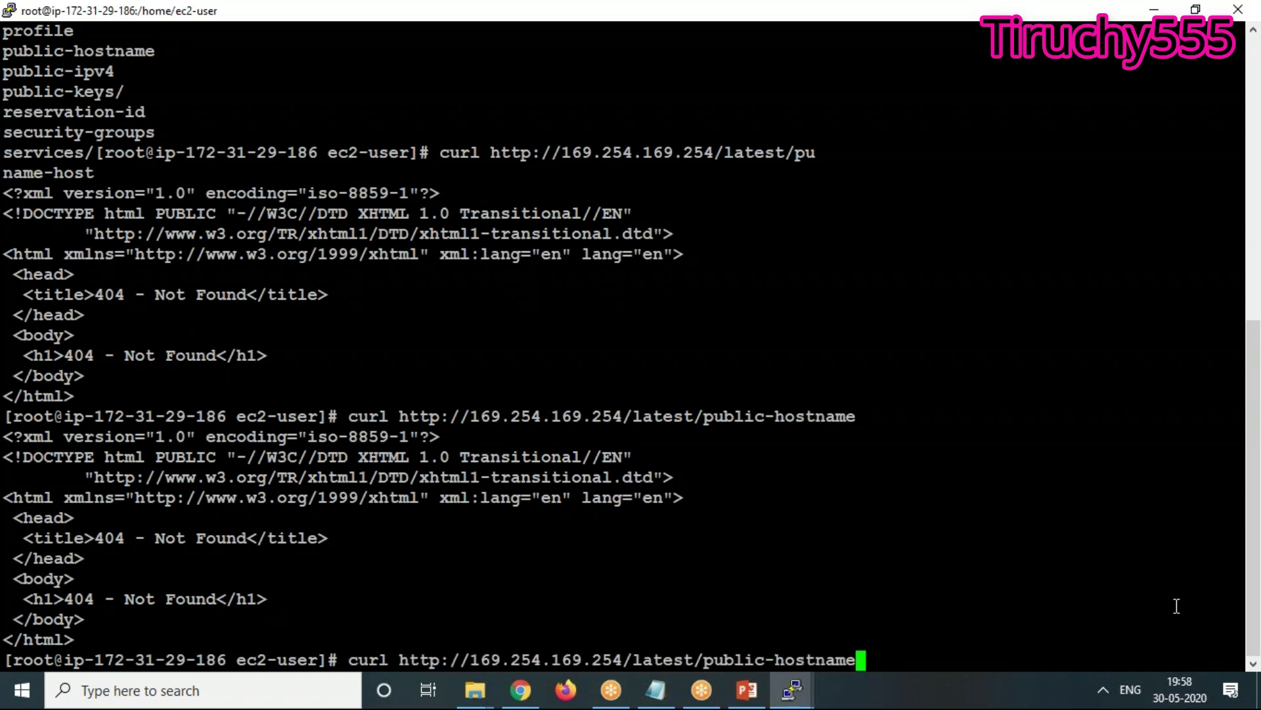
{"action": "key", "text": "BackSpace"}
{"action": "key", "text": "BackSpace"}
{"action": "key", "text": "BackSpace"}
{"action": "key", "text": "BackSpace"}
{"action": "key", "text": "BackSpace"}
{"action": "key", "text": "BackSpace"}
{"action": "key", "text": "BackSpace"}
{"action": "key", "text": "BackSpace"}
{"action": "key", "text": "BackSpace"}
{"action": "key", "text": "BackSpace"}
{"action": "key", "text": "BackSpace"}
{"action": "key", "text": "BackSpace"}
{"action": "key", "text": "BackSpace"}
{"action": "key", "text": "BackSpace"}
{"action": "key", "text": "BackSpace"}
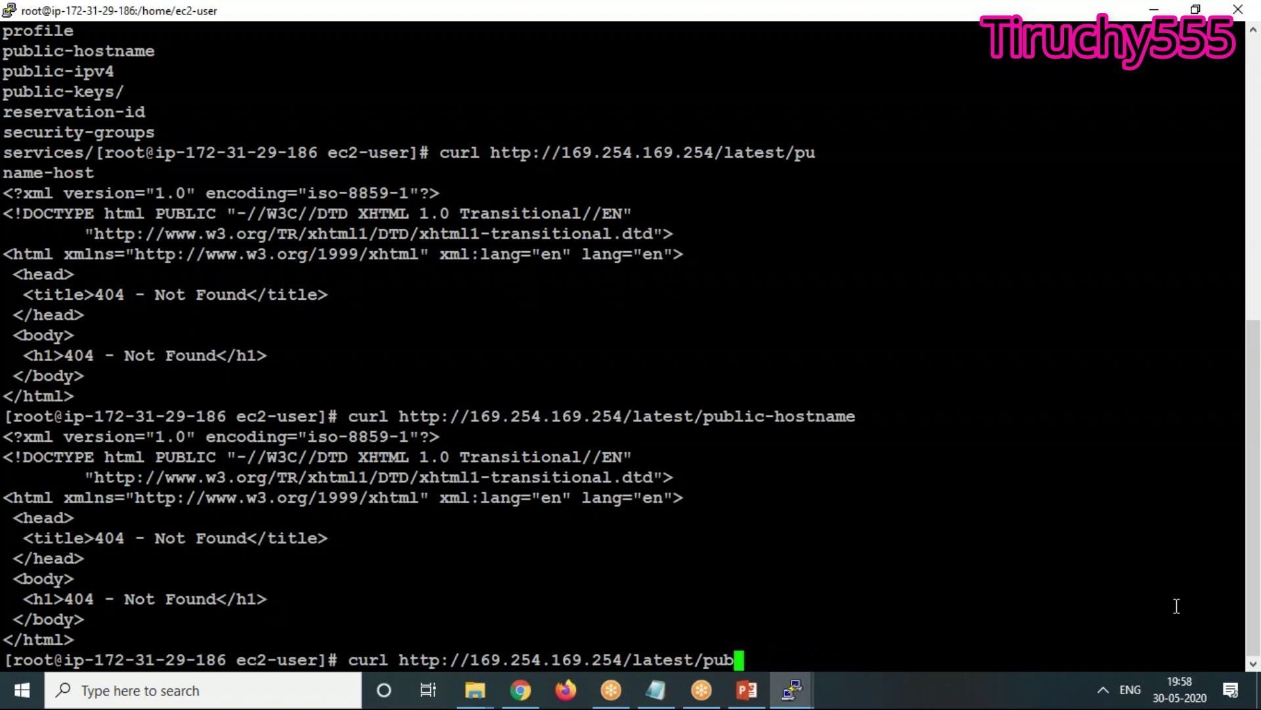
{"action": "type", "text": "meta-data/"}
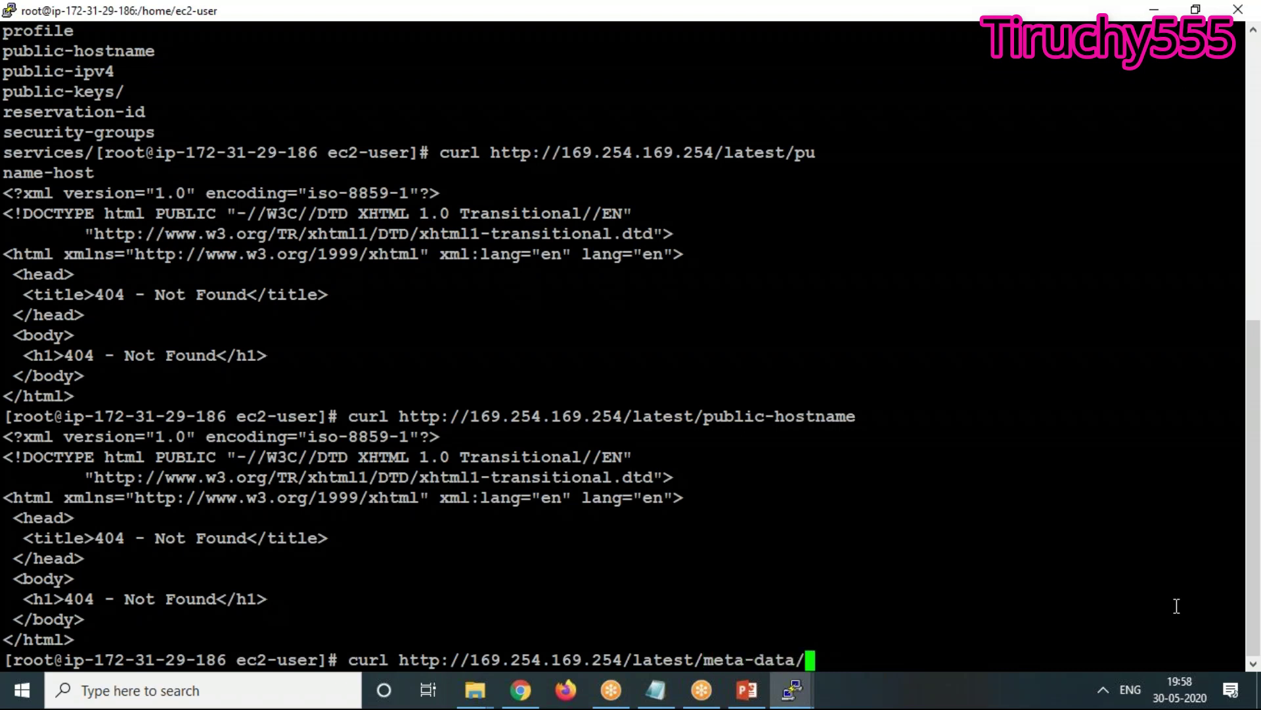
{"action": "right_click", "coordinate": [1177, 605]}
{"action": "key", "text": "Return"}
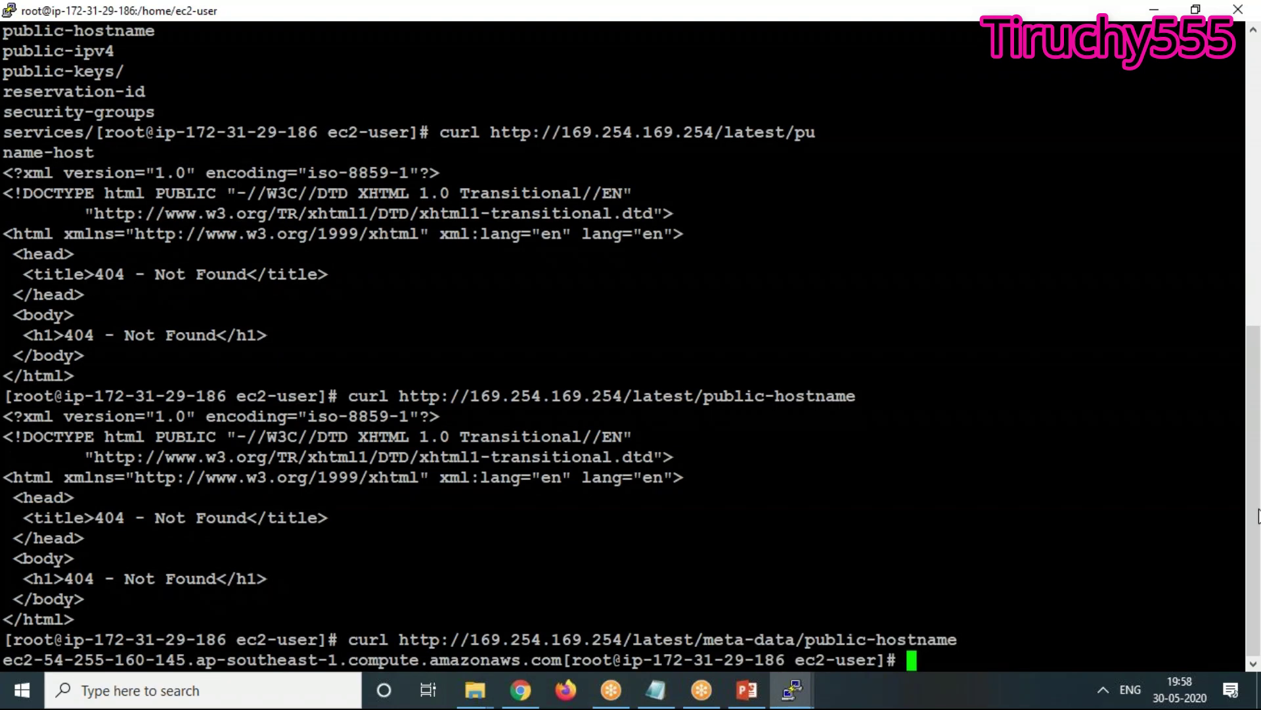
Fetch the instance's public-ipv4 from the metadata service
{"action": "key", "text": "Up"}
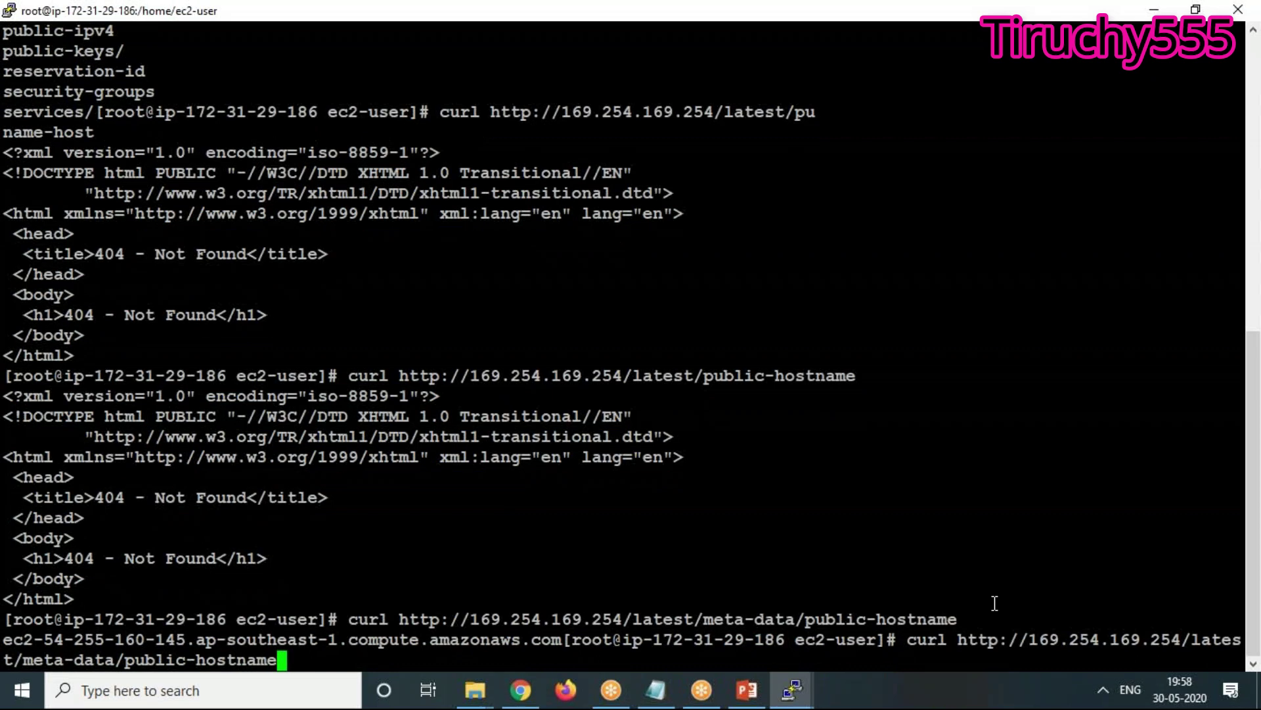
{"action": "key", "text": "BackSpace"}
{"action": "key", "text": "BackSpace"}
{"action": "key", "text": "BackSpace"}
{"action": "key", "text": "BackSpace"}
{"action": "key", "text": "BackSpace"}
{"action": "key", "text": "BackSpace"}
{"action": "key", "text": "BackSpace"}
{"action": "key", "text": "BackSpace"}
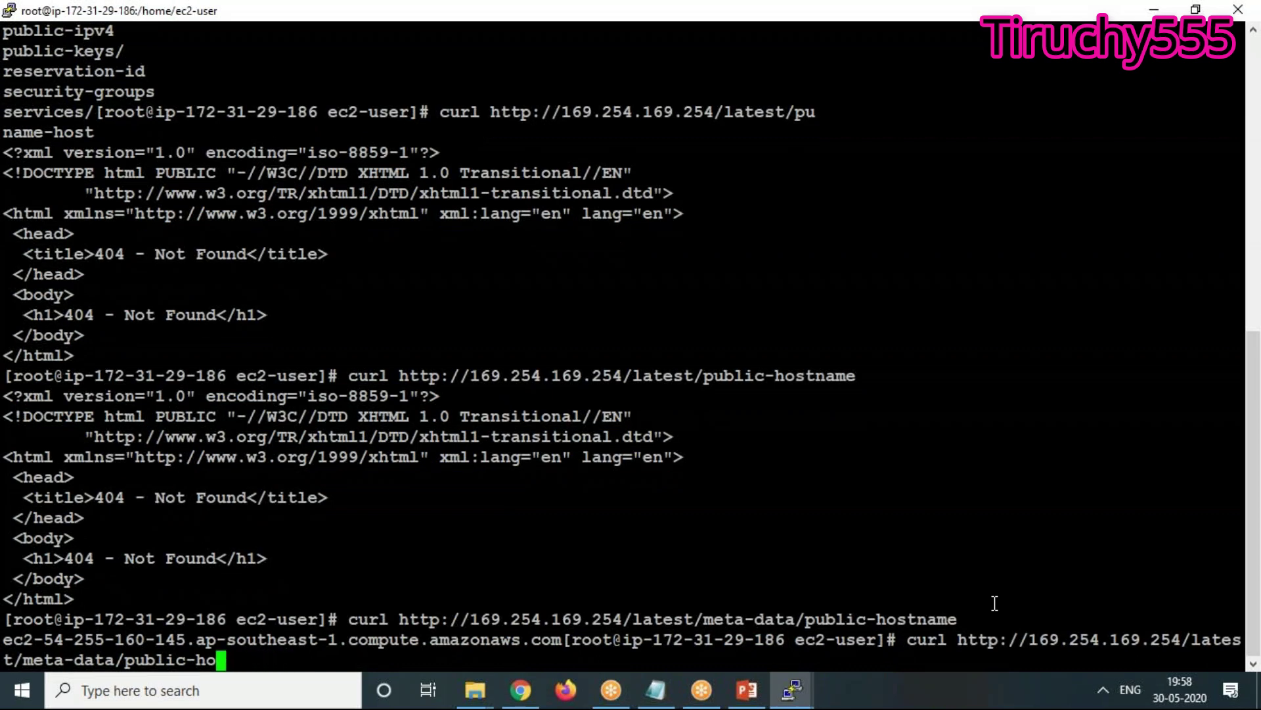
{"action": "type", "text": "ipv4"}
{"action": "key", "text": "Return"}
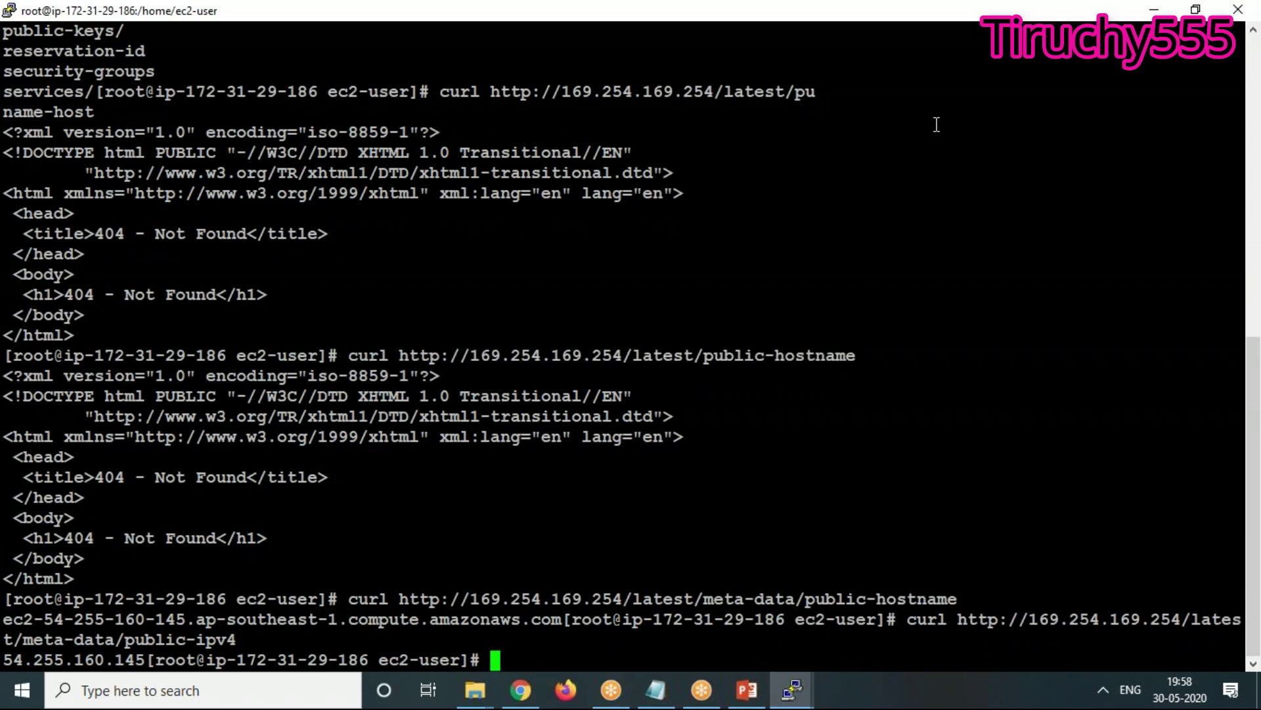
{"action": "key", "text": "Up"}
{"action": "key", "text": "BackSpace"}
{"action": "key", "text": "BackSpace"}
{"action": "key", "text": "BackSpace"}
{"action": "key", "text": "BackSpace"}
{"action": "key", "text": "BackSpace"}
{"action": "key", "text": "BackSpace"}
{"action": "key", "text": "BackSpace"}
{"action": "key", "text": "BackSpace"}
{"action": "key", "text": "BackSpace"}
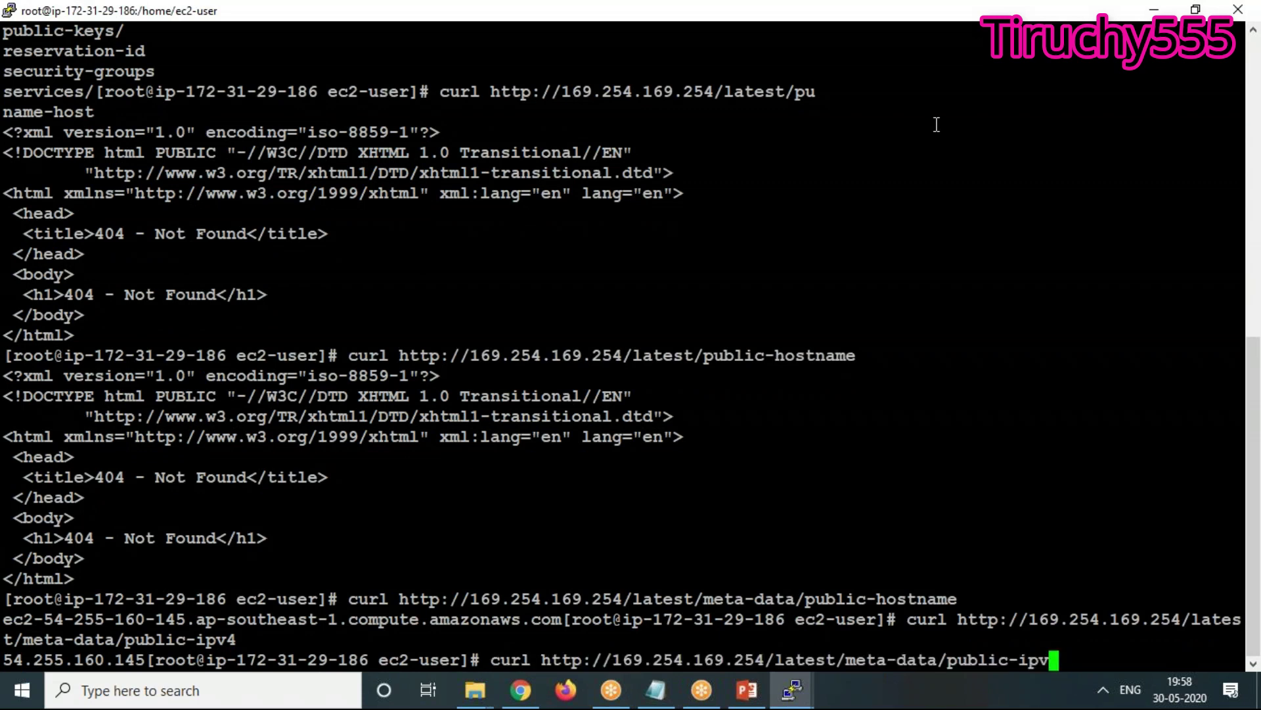
{"action": "key", "text": "BackSpace"}
{"action": "key", "text": "BackSpace"}
{"action": "key", "text": "BackSpace"}
{"action": "key", "text": "BackSpace"}
{"action": "key", "text": "BackSpace"}
{"action": "key", "text": "BackSpace"}
{"action": "key", "text": "BackSpace"}
{"action": "key", "text": "BackSpace"}
{"action": "key", "text": "BackSpace"}
{"action": "key", "text": "BackSpace"}
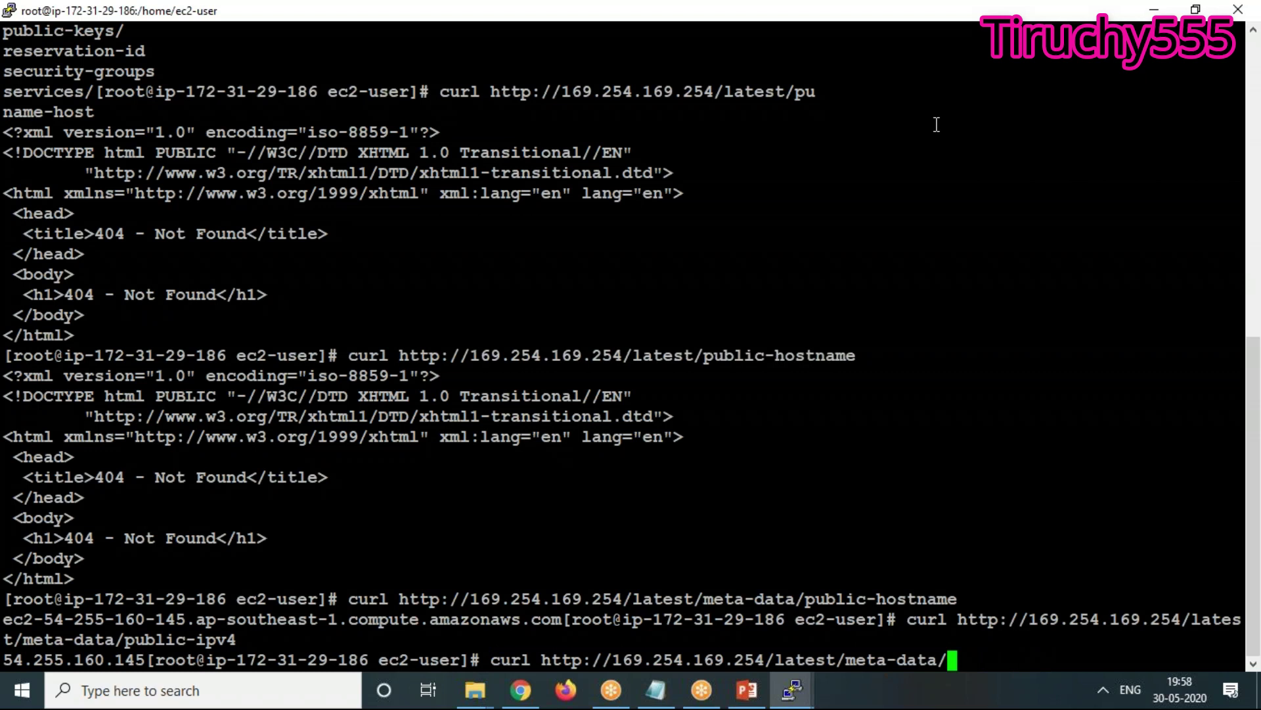
{"action": "key", "text": "BackSpace"}
{"action": "key", "text": "BackSpace"}
{"action": "key", "text": "BackSpace"}
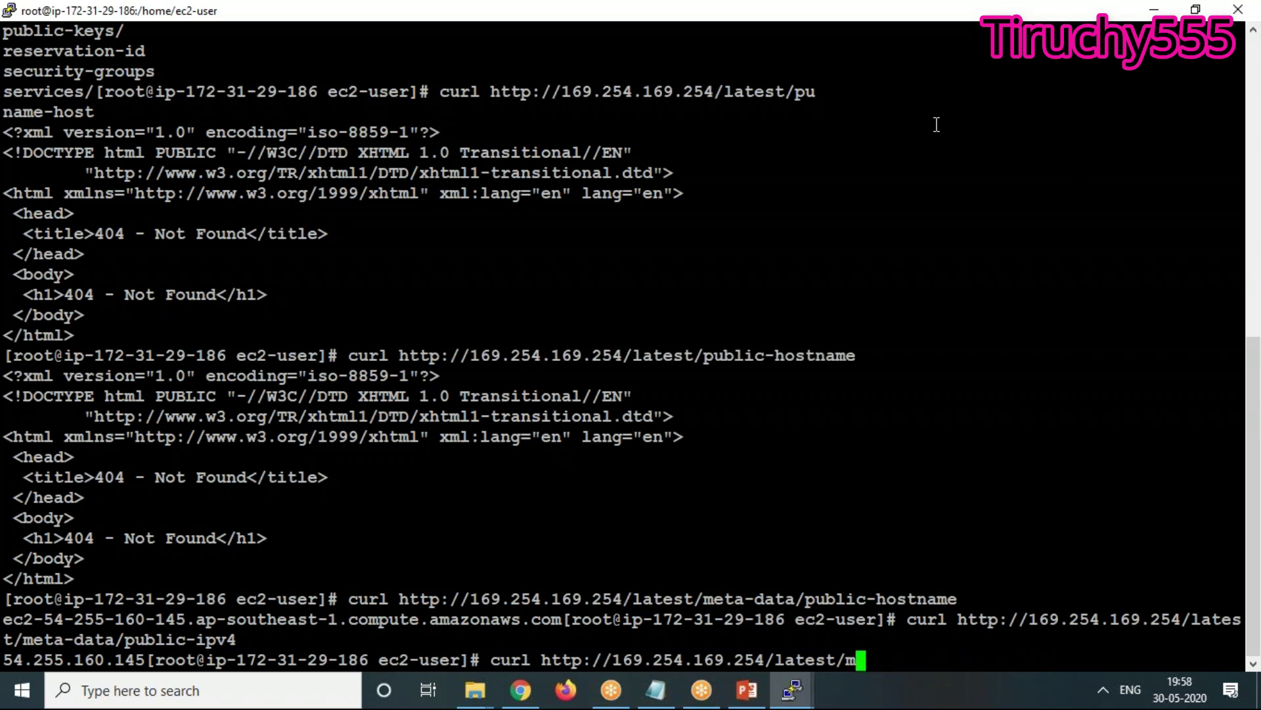
{"action": "type", "text": "/dynamic"}
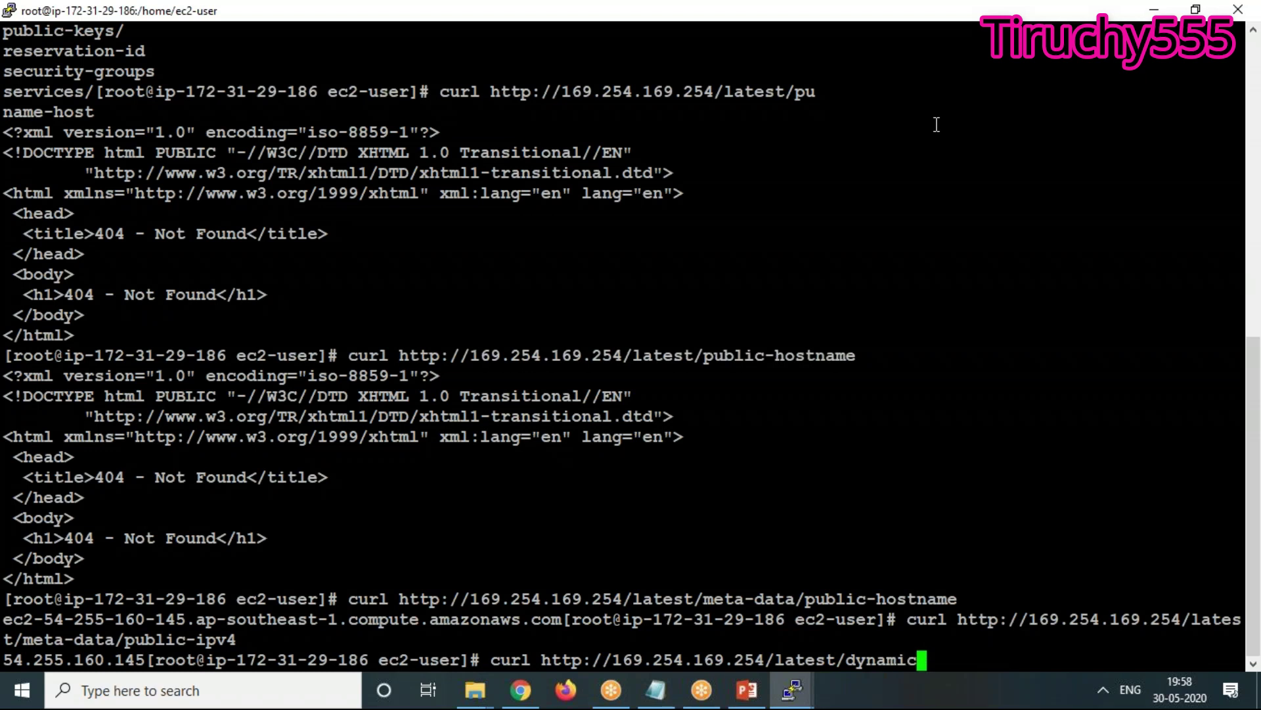
{"action": "key", "text": "Return"}
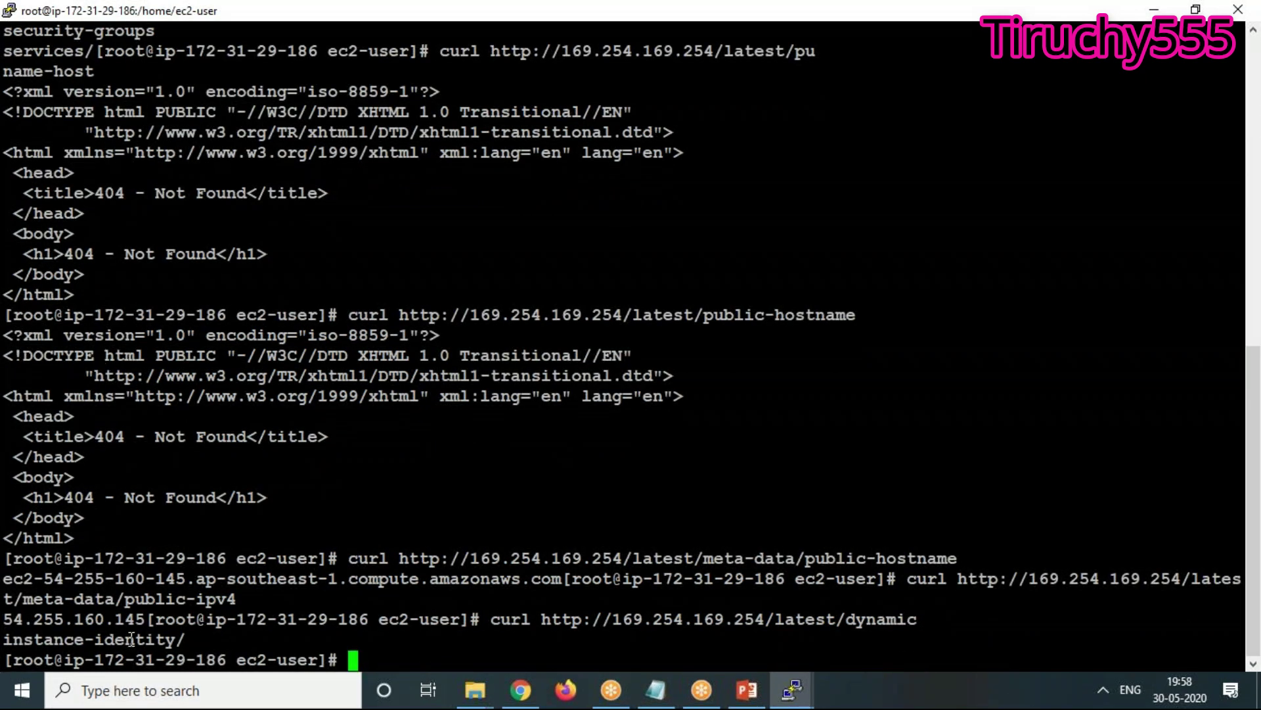
List the dynamic/instance-identity entries, then fetch instance-identity/document
{"action": "key", "text": "Up"}
{"action": "type", "text": "/"}
{"action": "type", "text": "inst"}
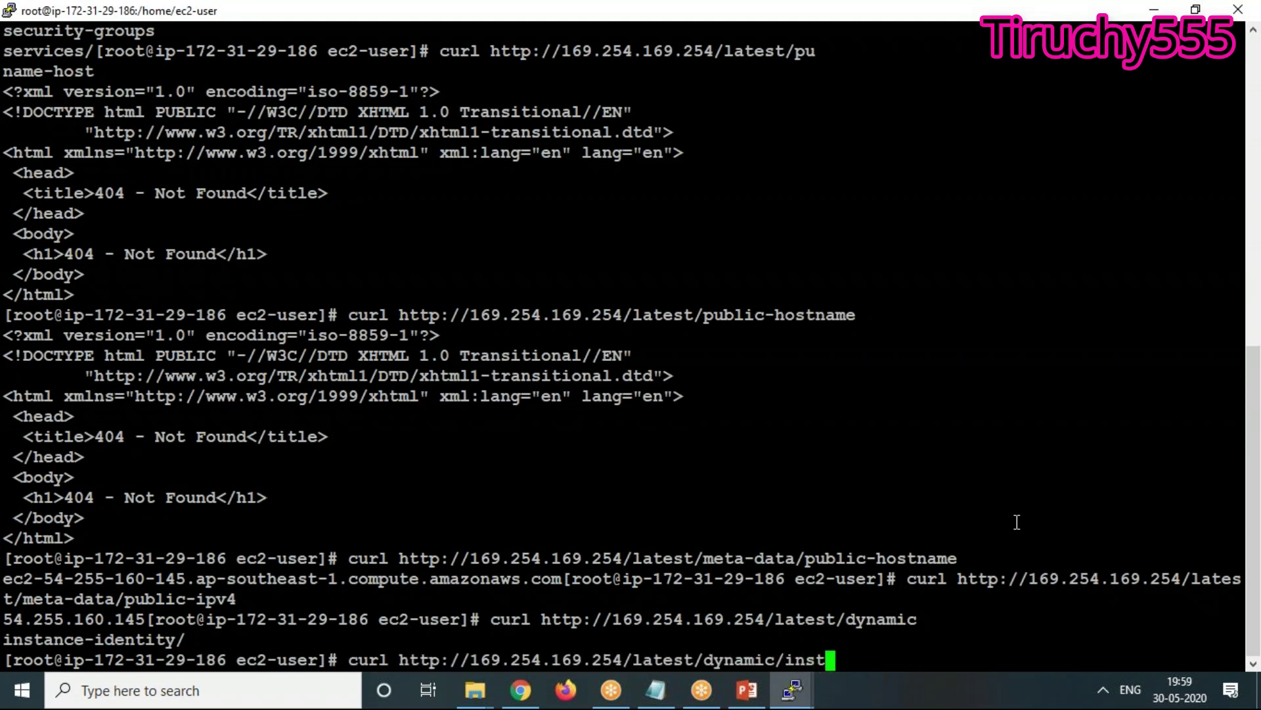
{"action": "type", "text": "ance-identity"}
{"action": "key", "text": "Return"}
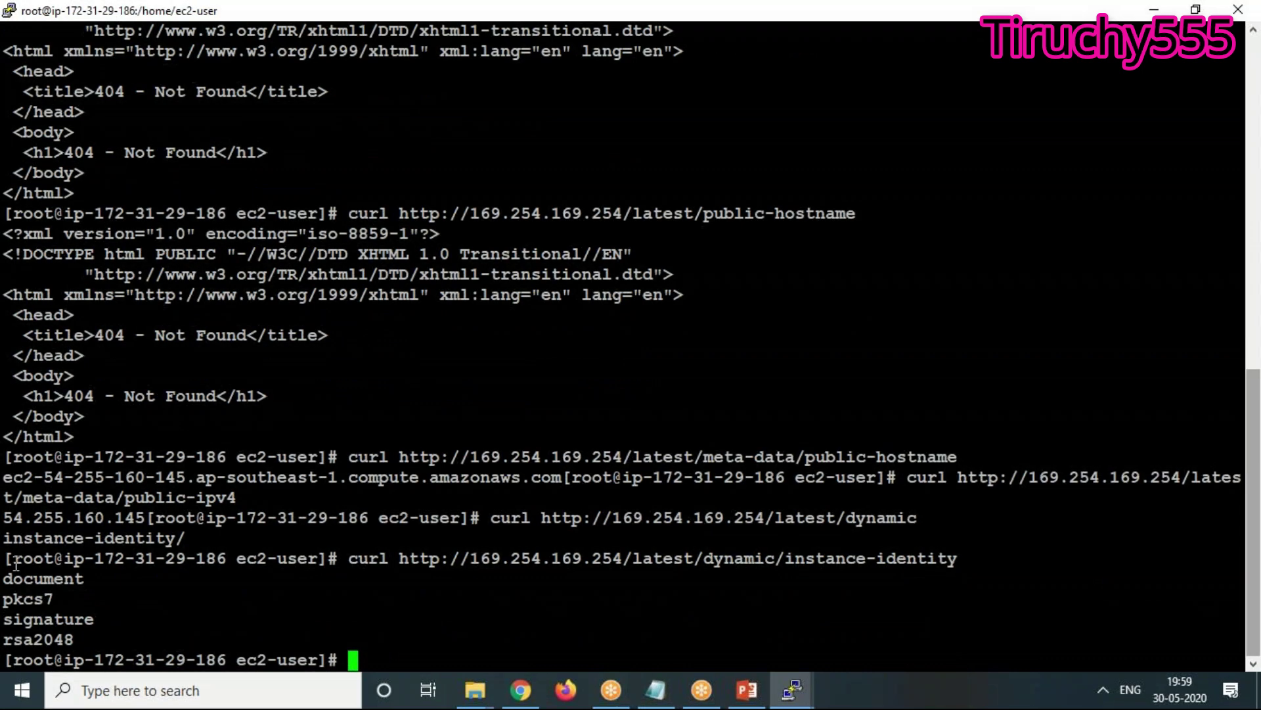
{"action": "left_click_drag", "start_coordinate": [9, 578], "coordinate": [124, 558]}
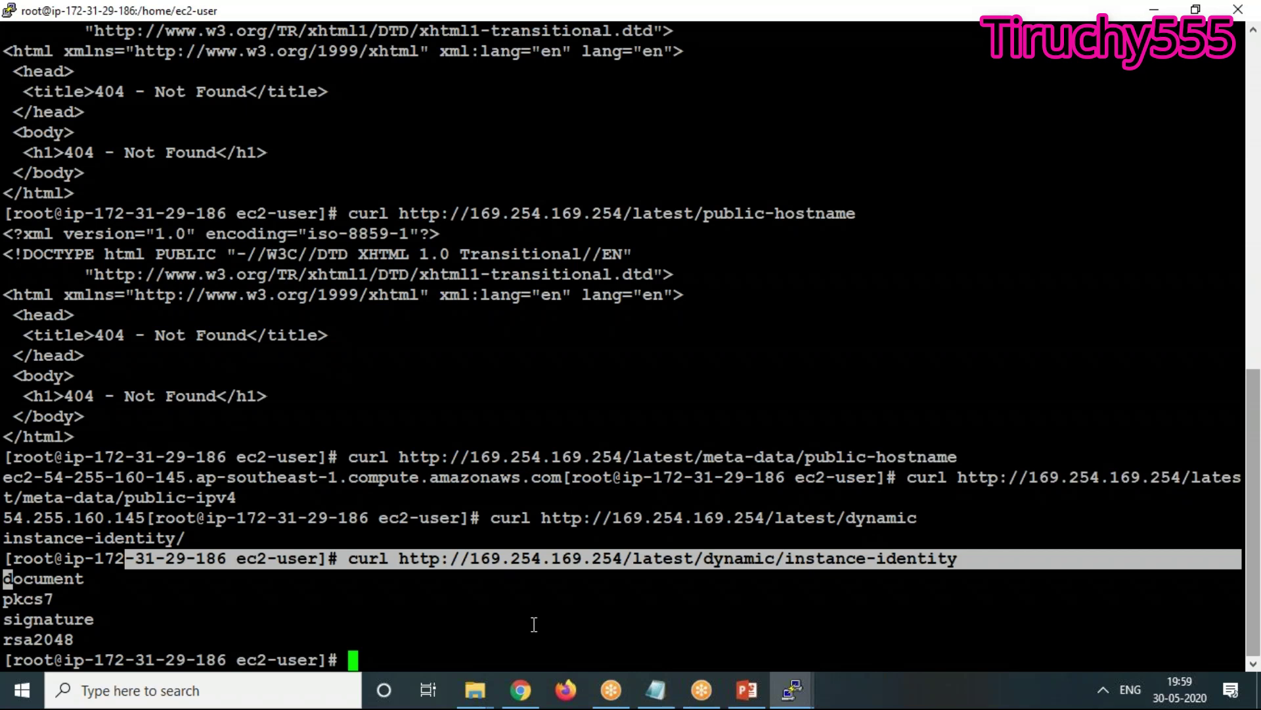
{"action": "key", "text": "Up"}
{"action": "type", "text": "/"}
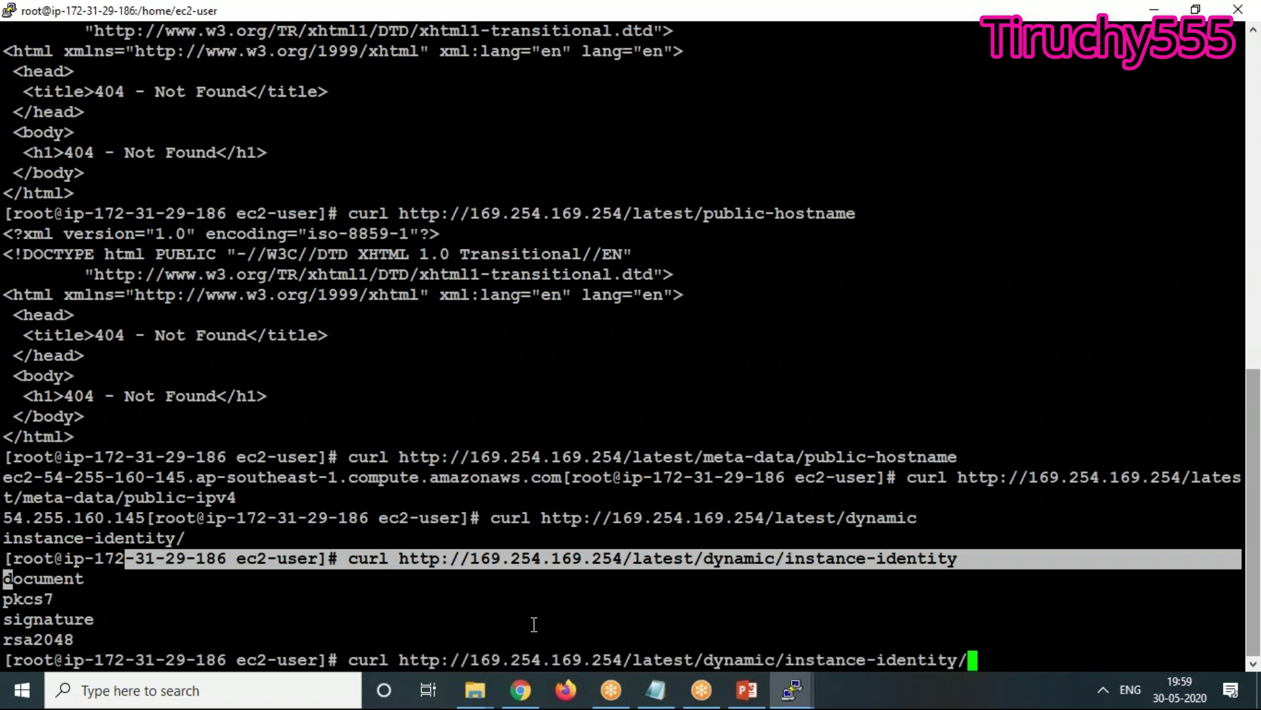
{"action": "type", "text": "document"}
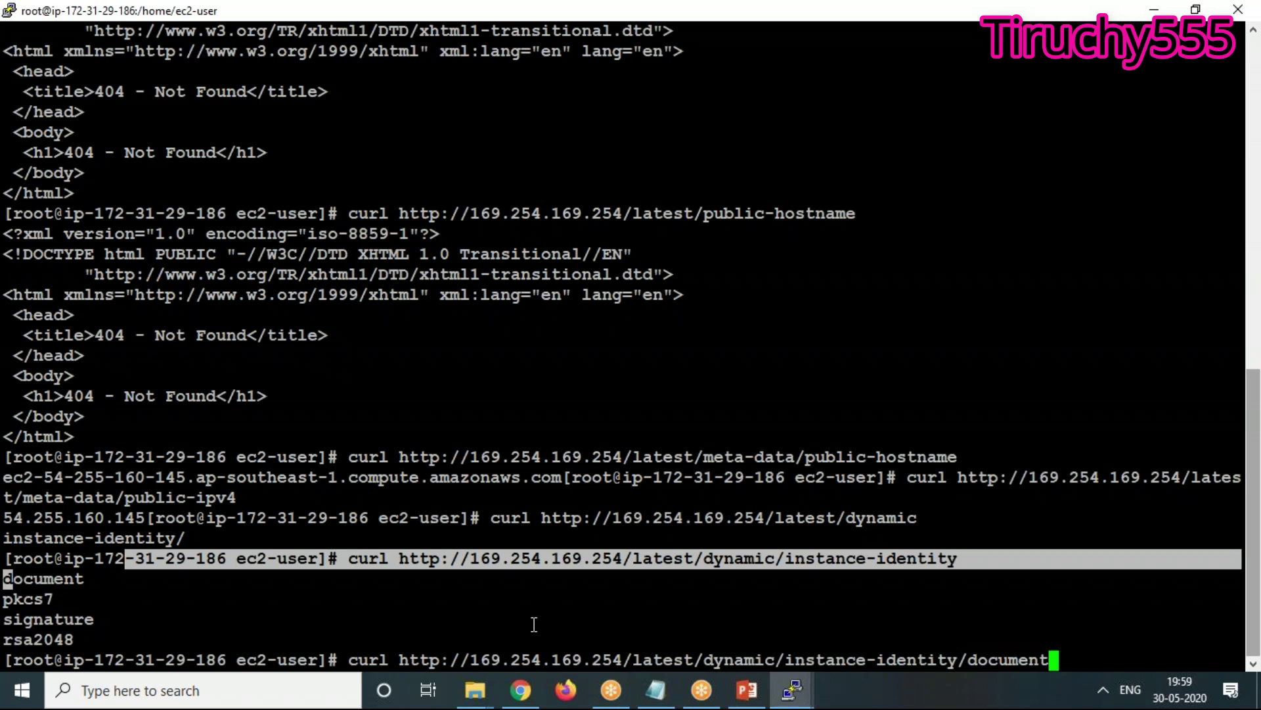
{"action": "key", "text": "Return"}
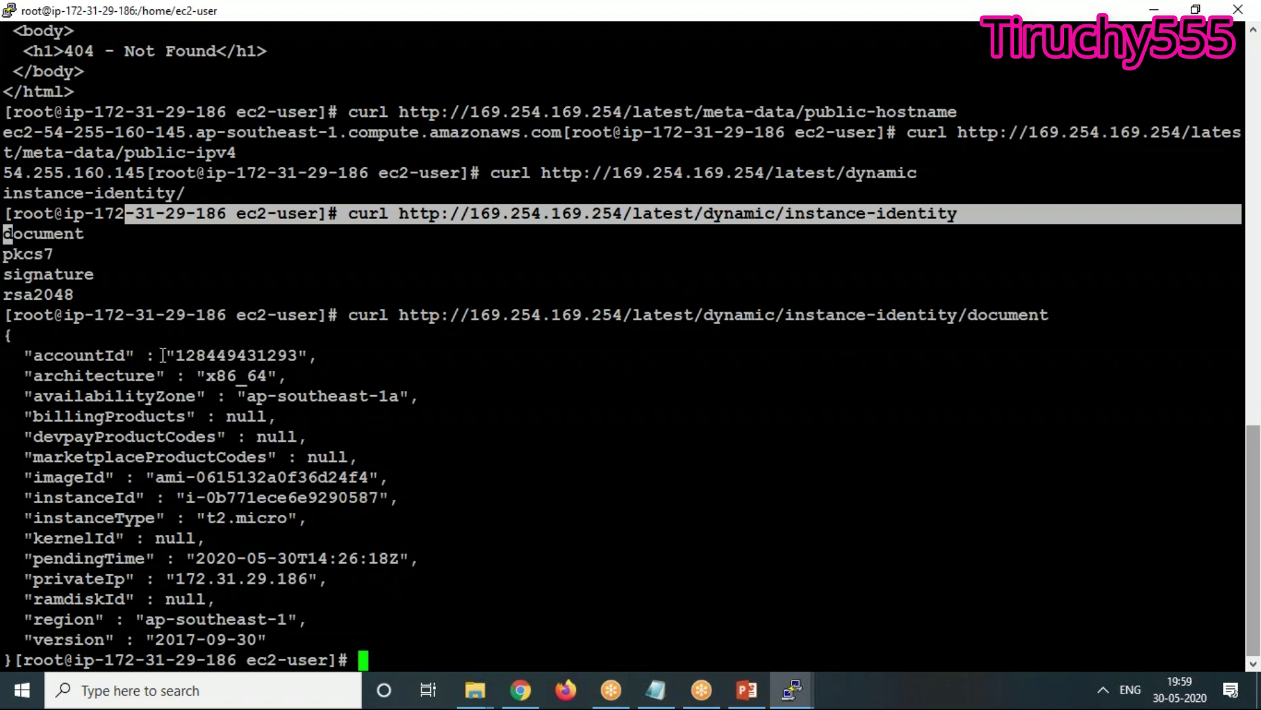
Highlight the identity document fields, from accountId and availabilityZone through instanceType and privateIp
{"action": "left_click_drag", "start_coordinate": [163, 355], "coordinate": [313, 360]}
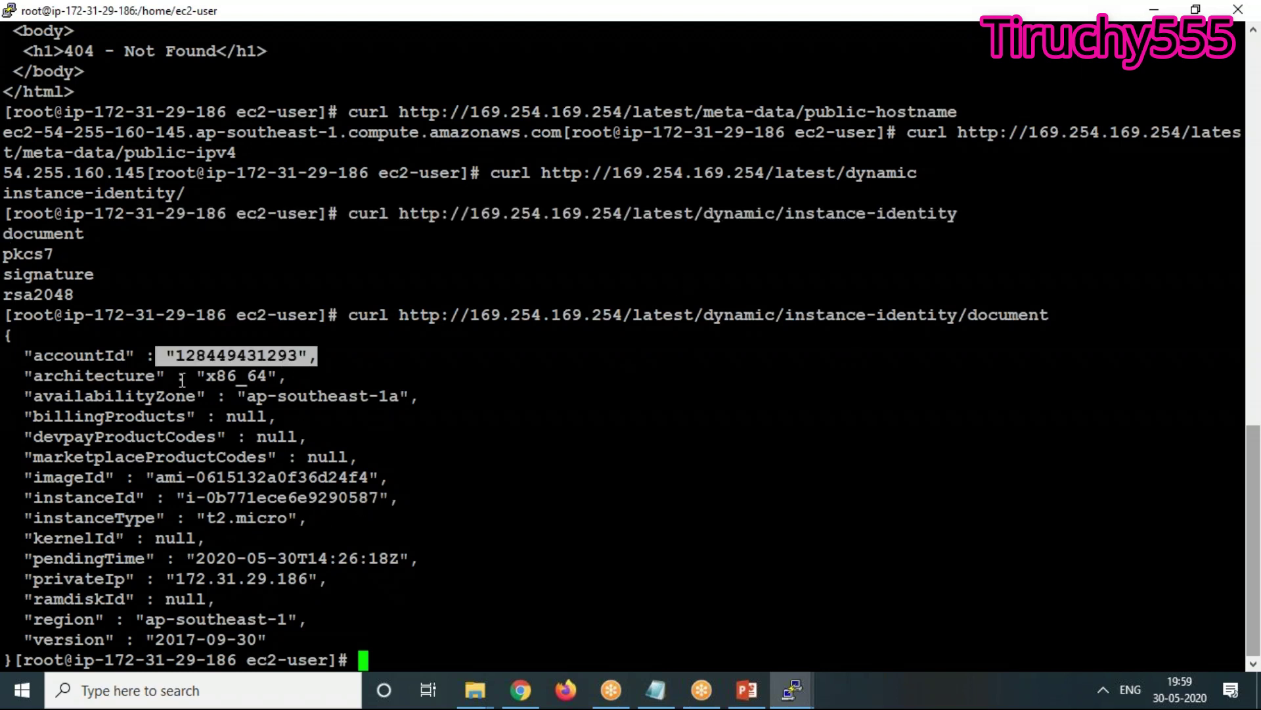
{"action": "left_click_drag", "start_coordinate": [172, 371], "coordinate": [286, 376]}
{"action": "left_click_drag", "start_coordinate": [86, 398], "coordinate": [418, 396]}
{"action": "left_click", "coordinate": [349, 404]}
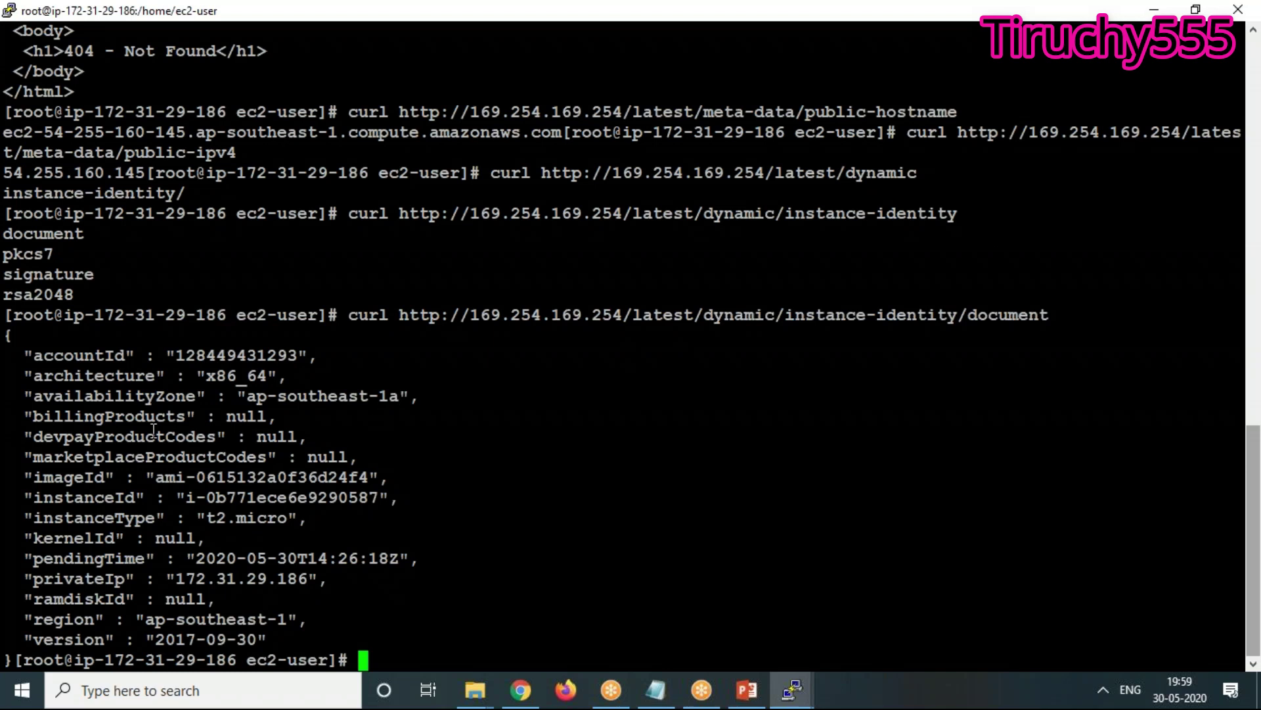
{"action": "left_click_drag", "start_coordinate": [33, 416], "coordinate": [275, 419]}
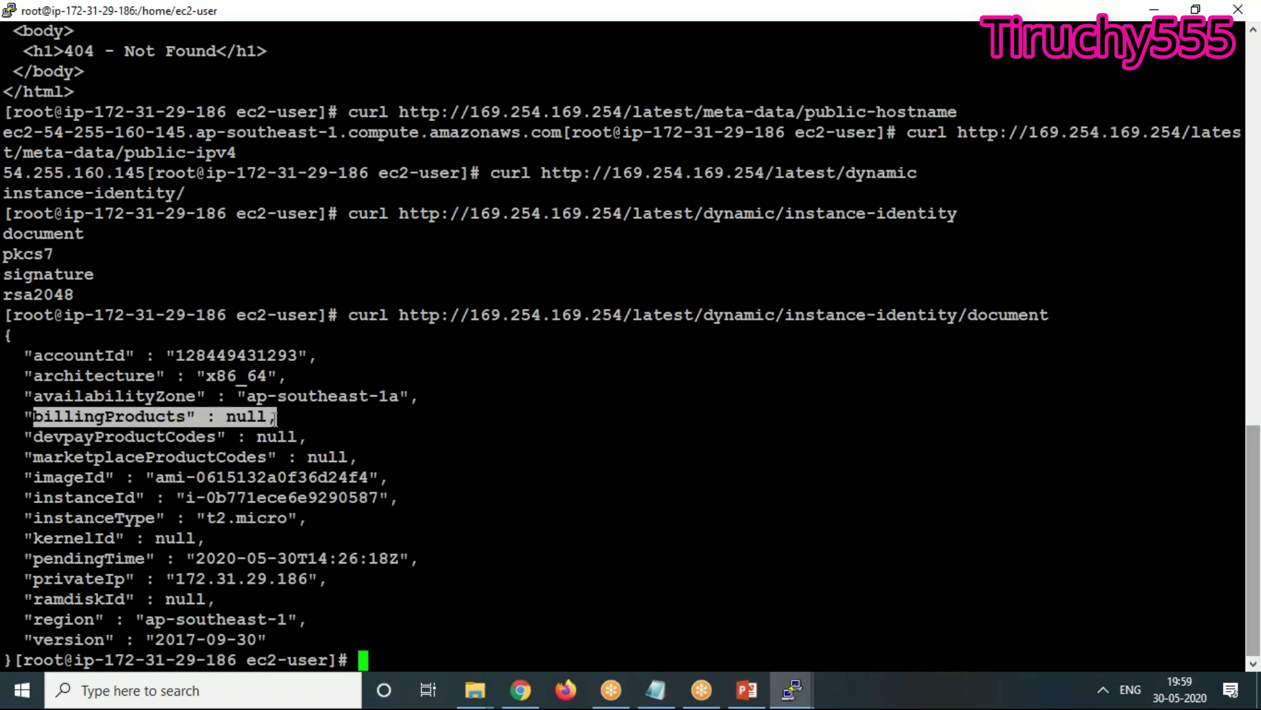
{"action": "left_click_drag", "start_coordinate": [33, 436], "coordinate": [304, 435]}
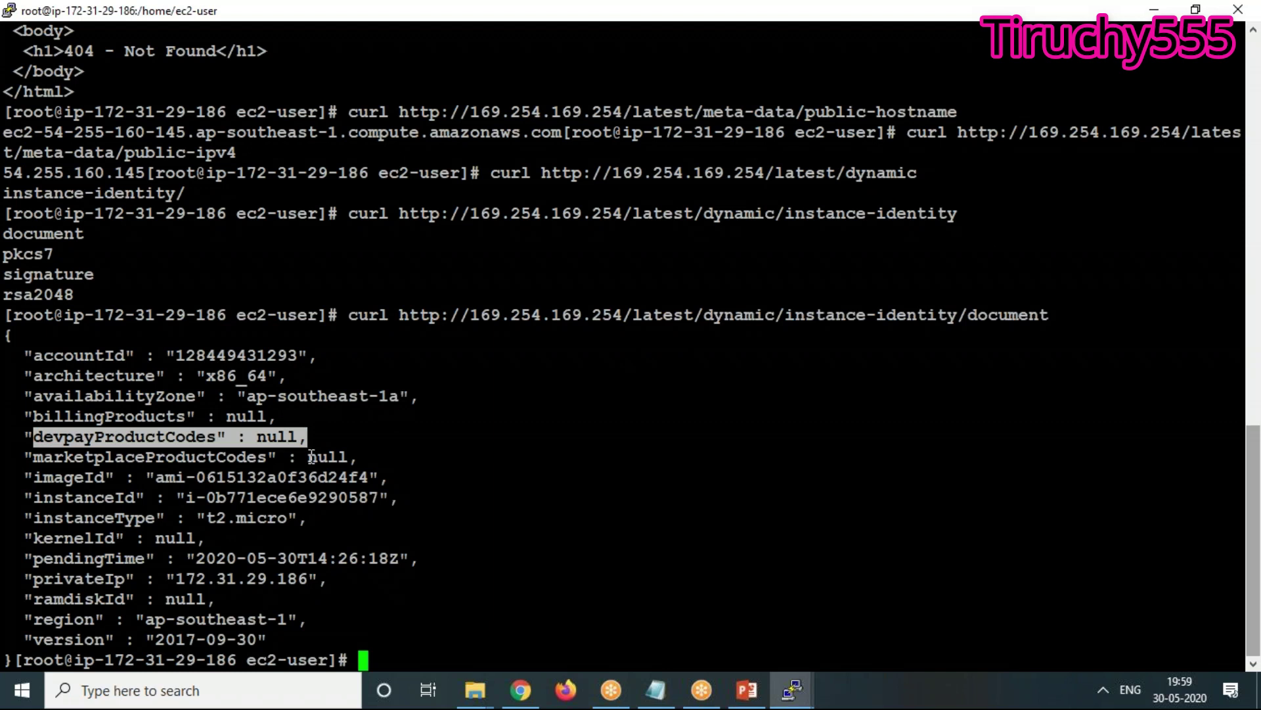
{"action": "left_click_drag", "start_coordinate": [379, 453], "coordinate": [400, 486]}
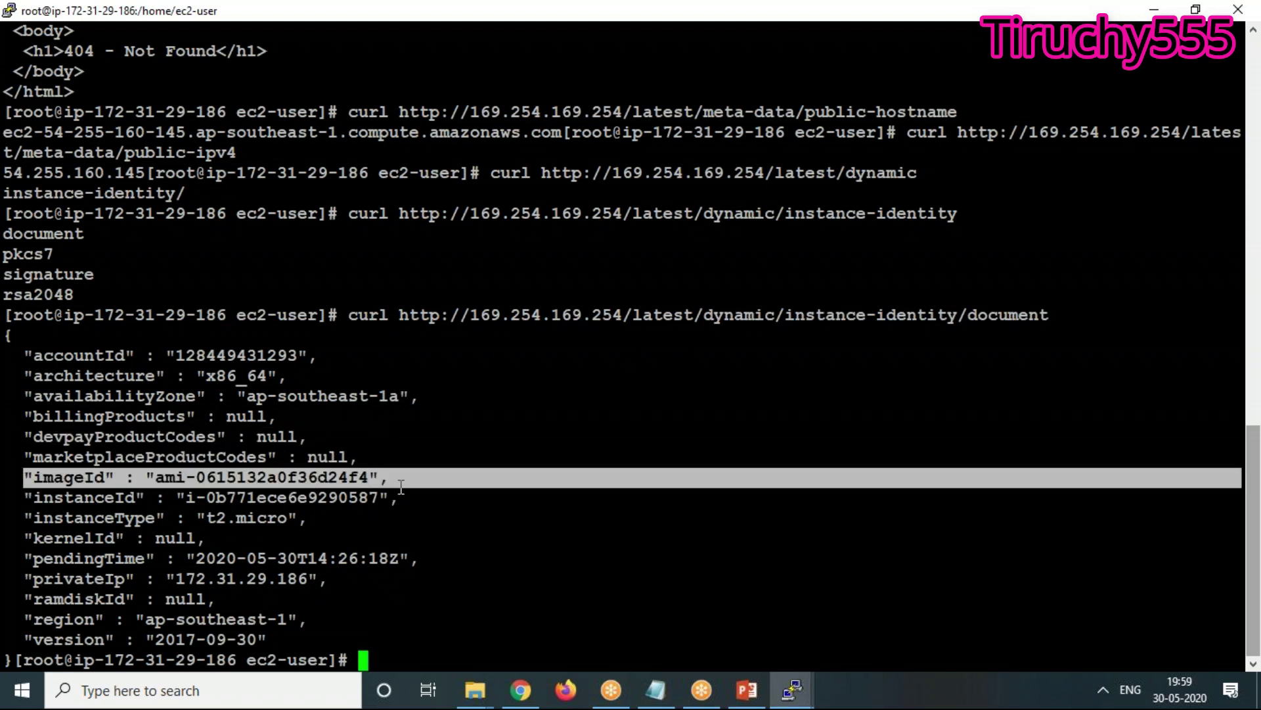
{"action": "left_click_drag", "start_coordinate": [38, 497], "coordinate": [389, 502]}
{"action": "left_click_drag", "start_coordinate": [27, 518], "coordinate": [307, 521]}
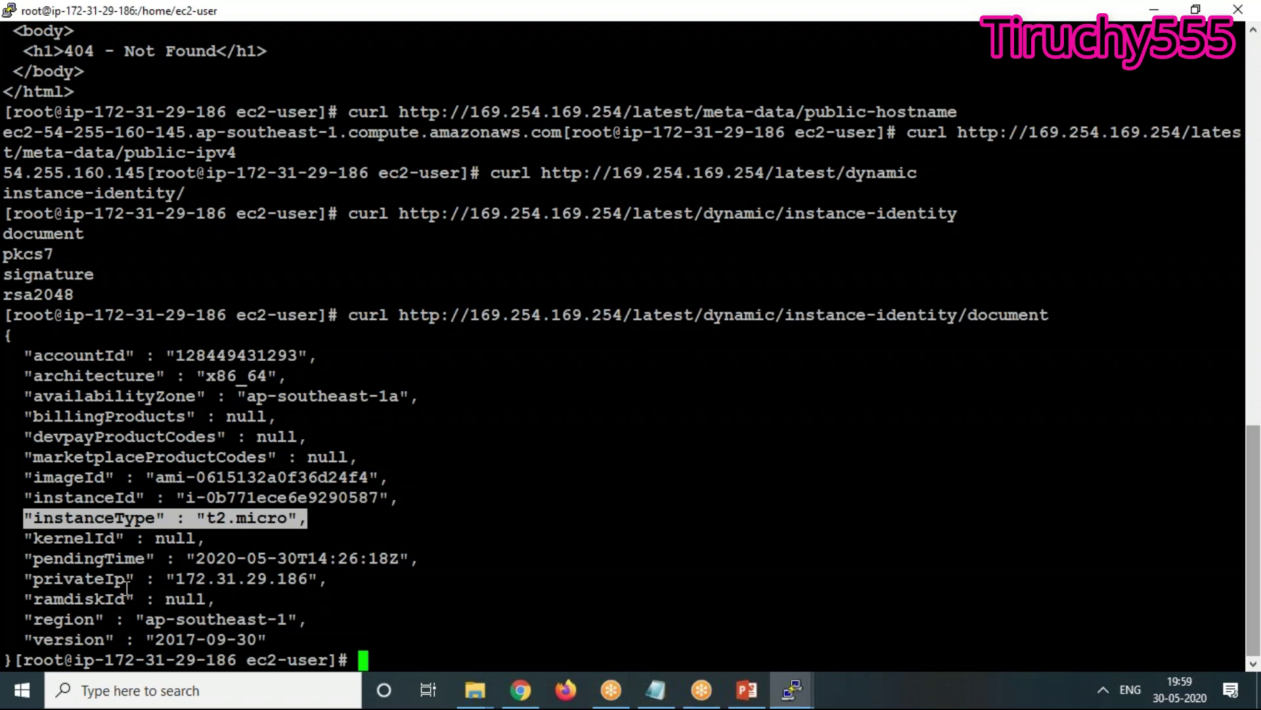
{"action": "left_click_drag", "start_coordinate": [26, 558], "coordinate": [459, 556]}
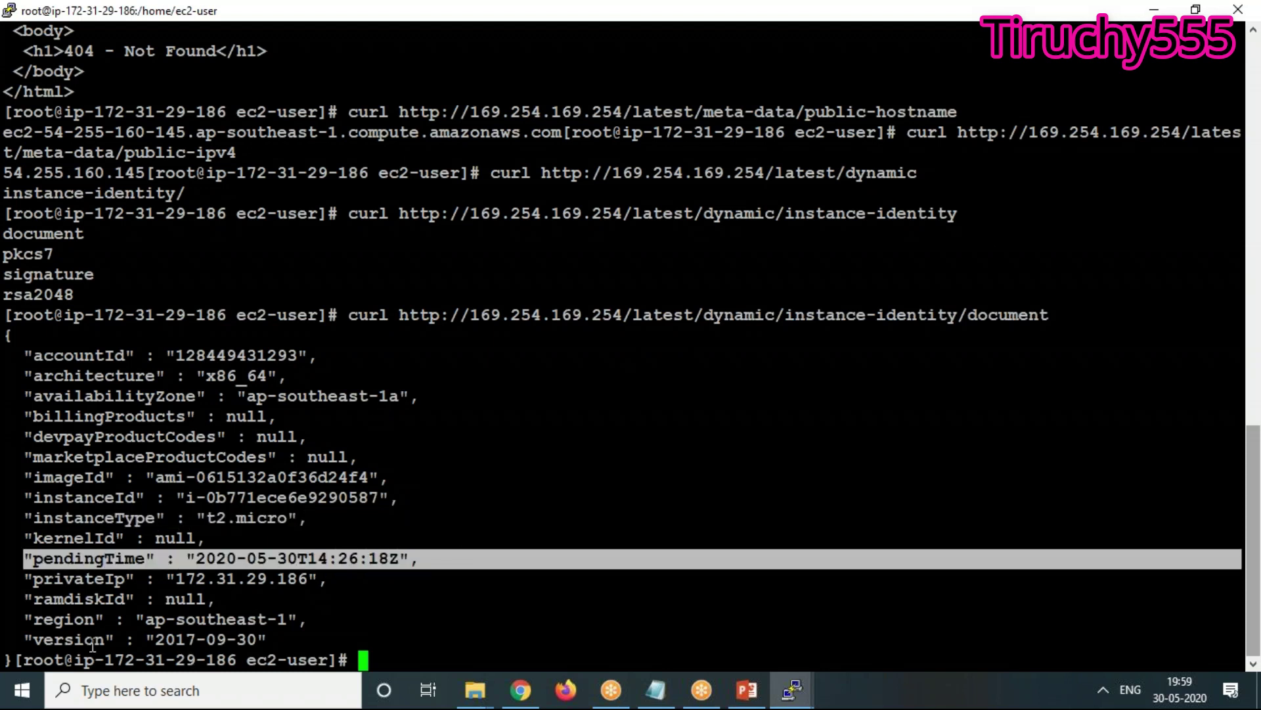
{"action": "left_click_drag", "start_coordinate": [172, 580], "coordinate": [412, 583]}
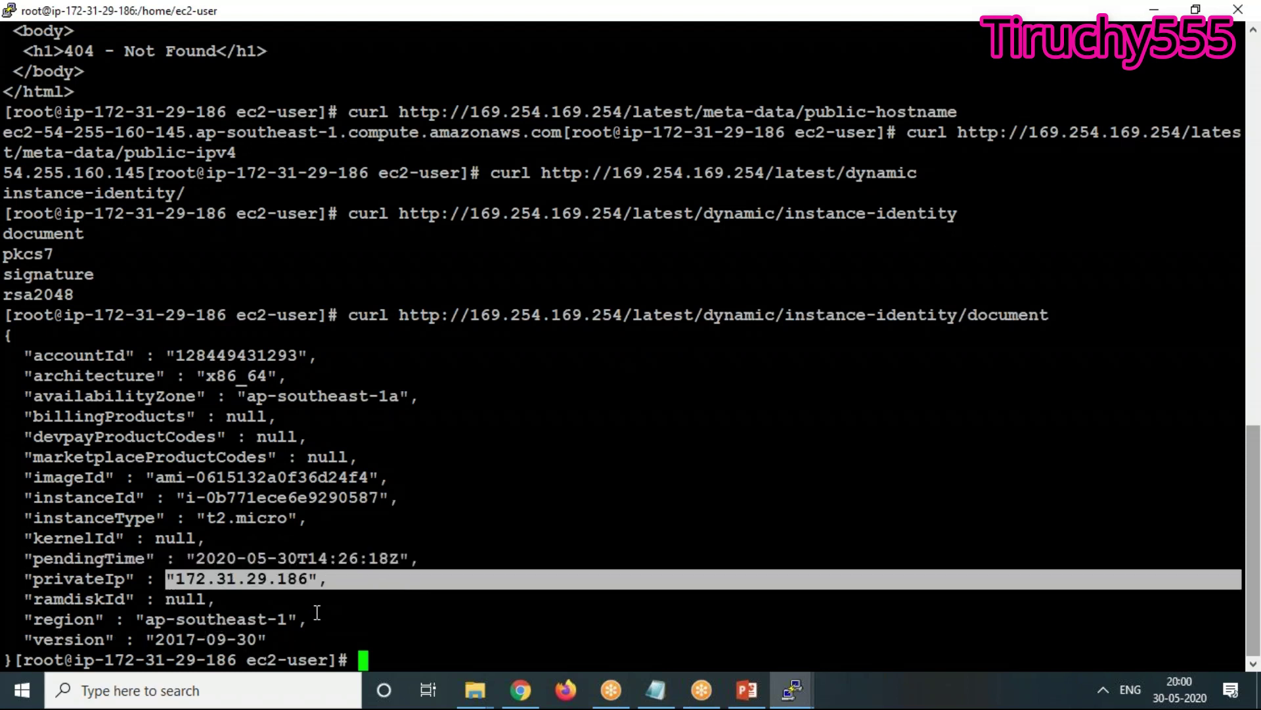
Fetch the instance-identity/pkcs7 signature and scroll through its output
{"action": "key", "text": "Up"}
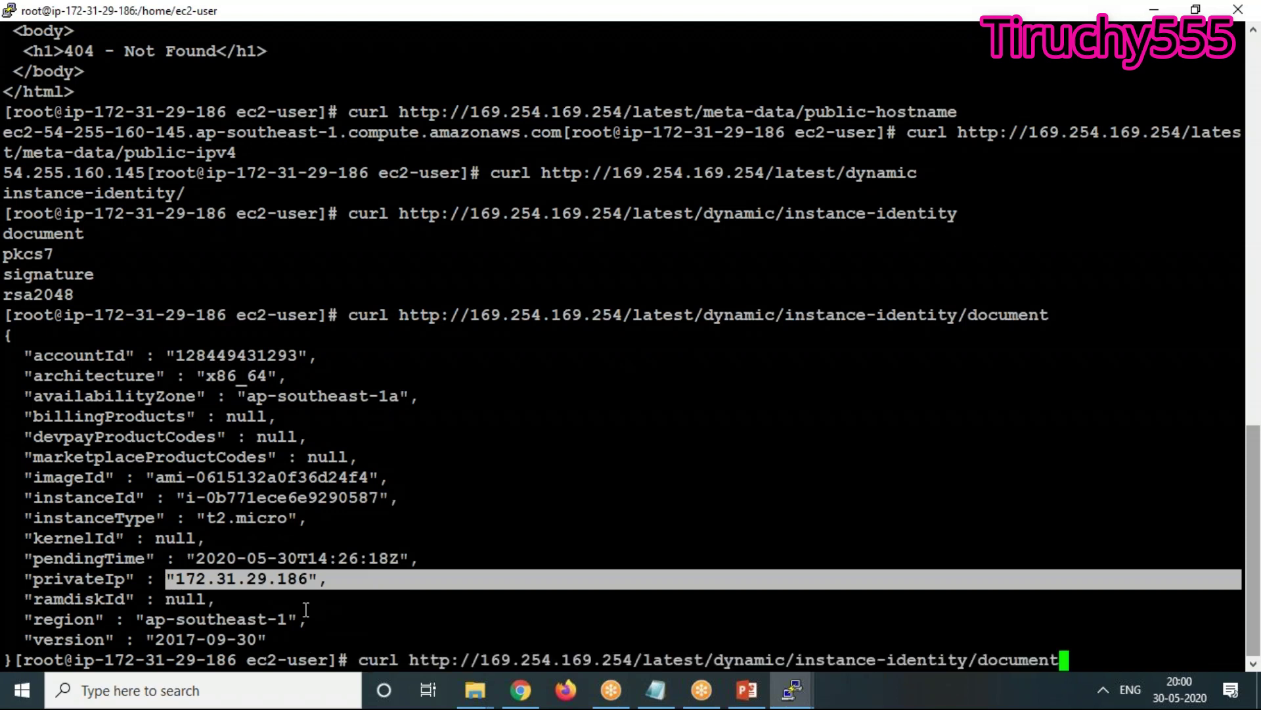
{"action": "key", "text": "BackSpace"}
{"action": "key", "text": "BackSpace"}
{"action": "key", "text": "BackSpace"}
{"action": "key", "text": "BackSpace"}
{"action": "key", "text": "BackSpace"}
{"action": "key", "text": "BackSpace"}
{"action": "key", "text": "BackSpace"}
{"action": "key", "text": "BackSpace"}
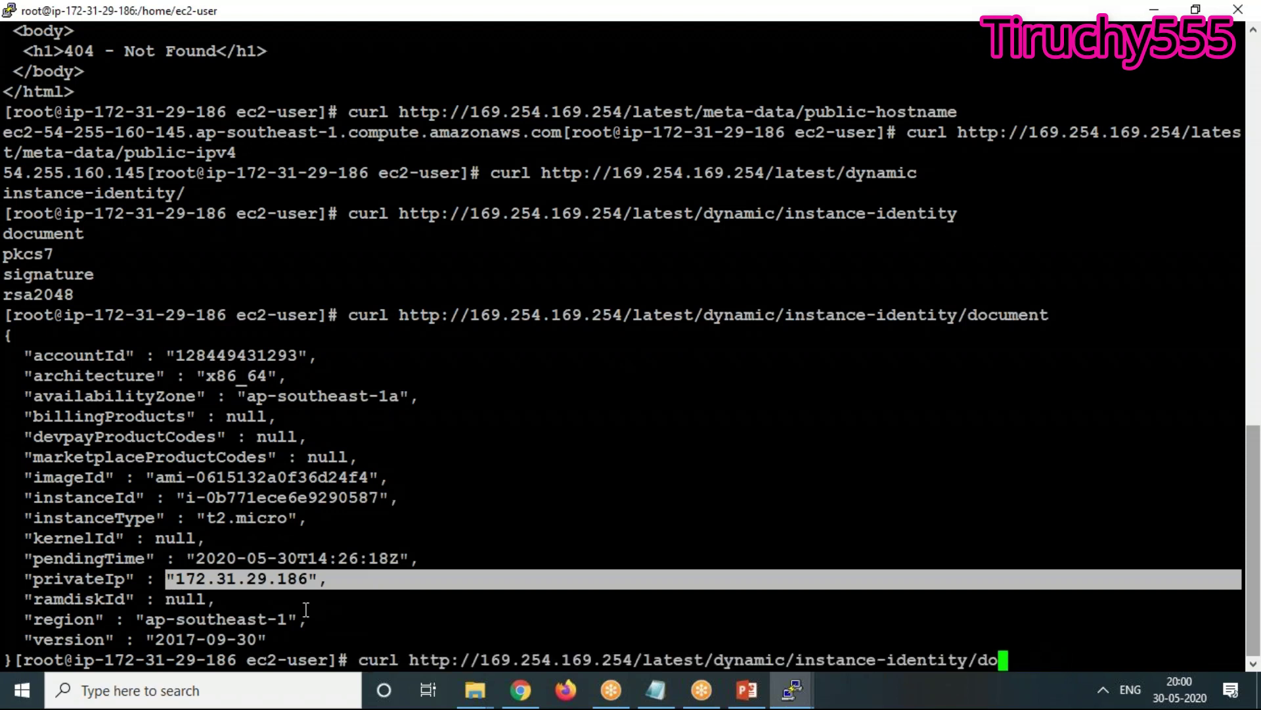
{"action": "type", "text": "pkcs7"}
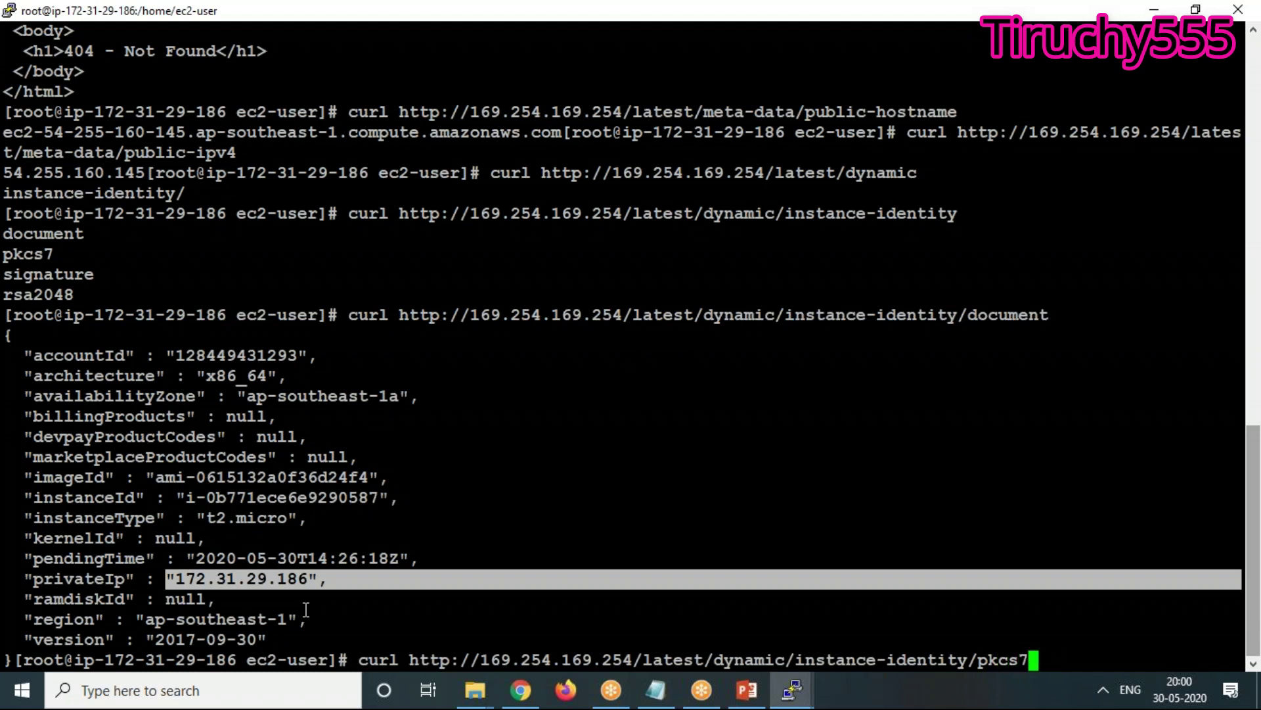
{"action": "key", "text": "Return"}
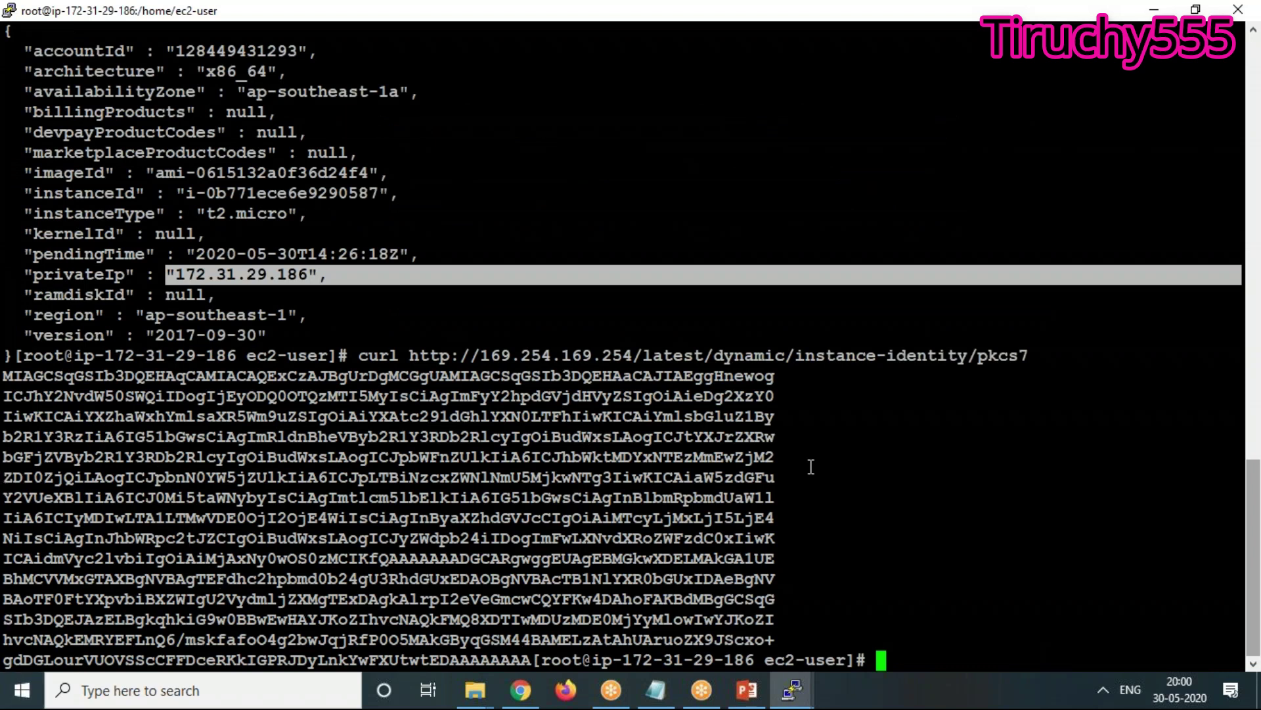
{"action": "scroll", "coordinate": [230, 276], "scroll_direction": "up", "scroll_amount": 10}
{"action": "scroll", "coordinate": [273, 301], "scroll_direction": "down", "scroll_amount": 10}
{"action": "scroll", "coordinate": [272, 301], "scroll_direction": "up", "scroll_amount": 5}
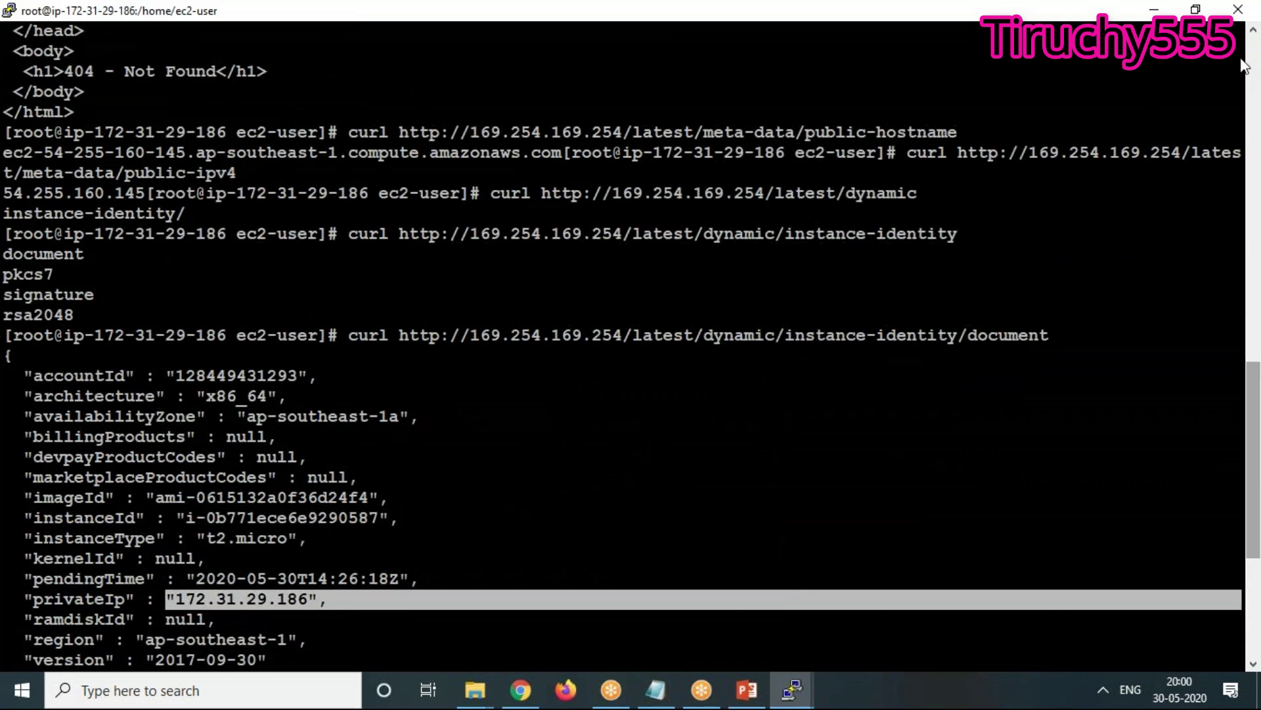
{"action": "left_click", "coordinate": [1239, 59]}
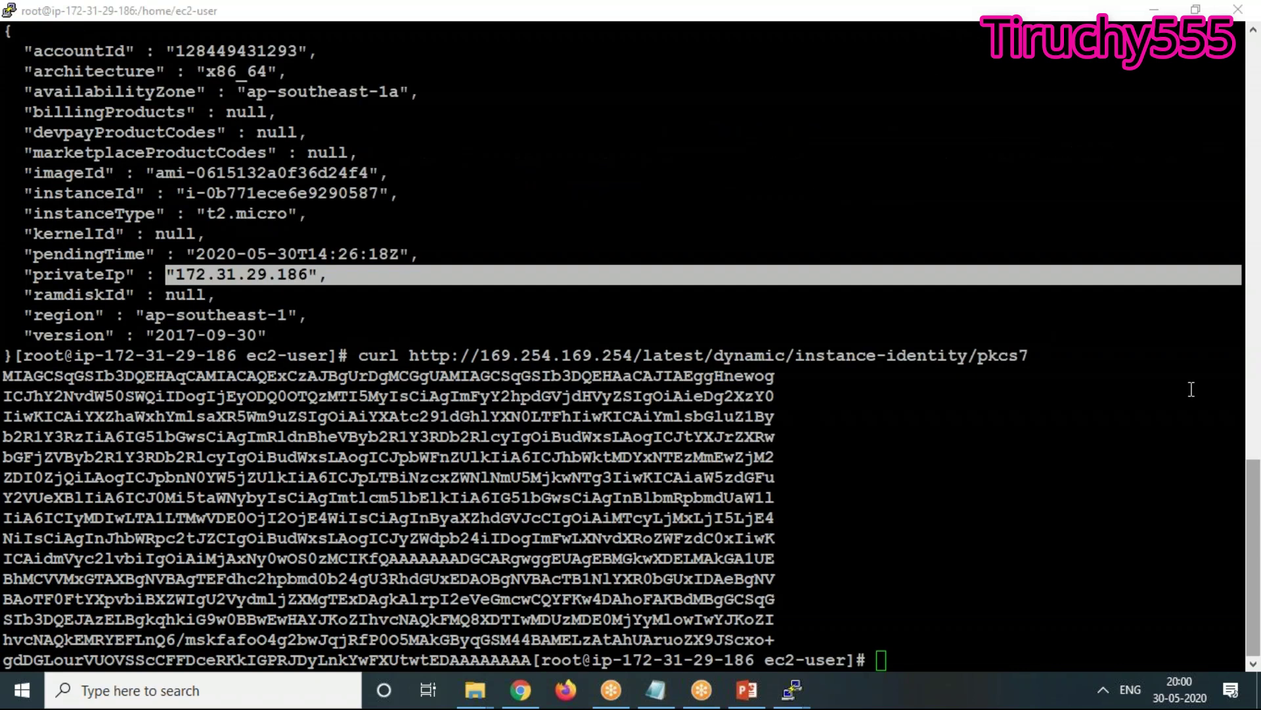
Recall the pkcs7 command and strip pkcs7 from the end of the URL
{"action": "left_click", "coordinate": [806, 684]}
{"action": "key", "text": "Up"}
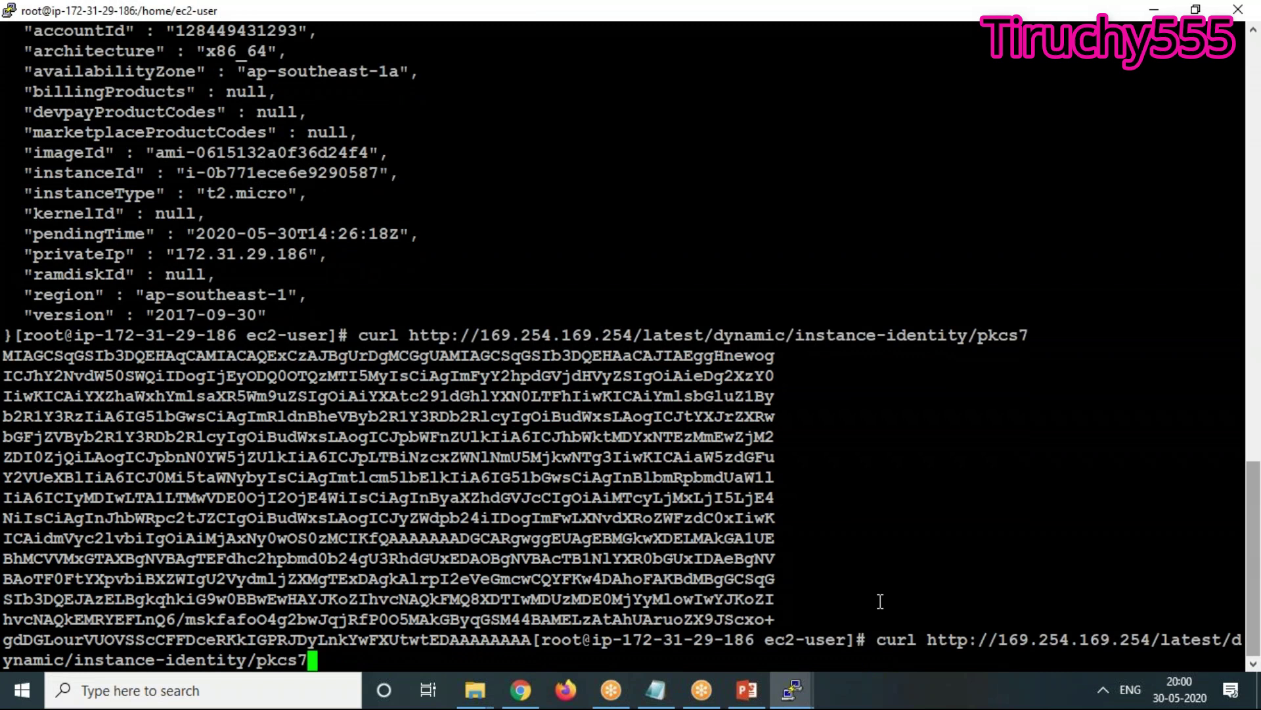
{"action": "key", "text": "BackSpace"}
{"action": "key", "text": "BackSpace"}
{"action": "key", "text": "BackSpace"}
{"action": "key", "text": "BackSpace"}
{"action": "key", "text": "BackSpace"}
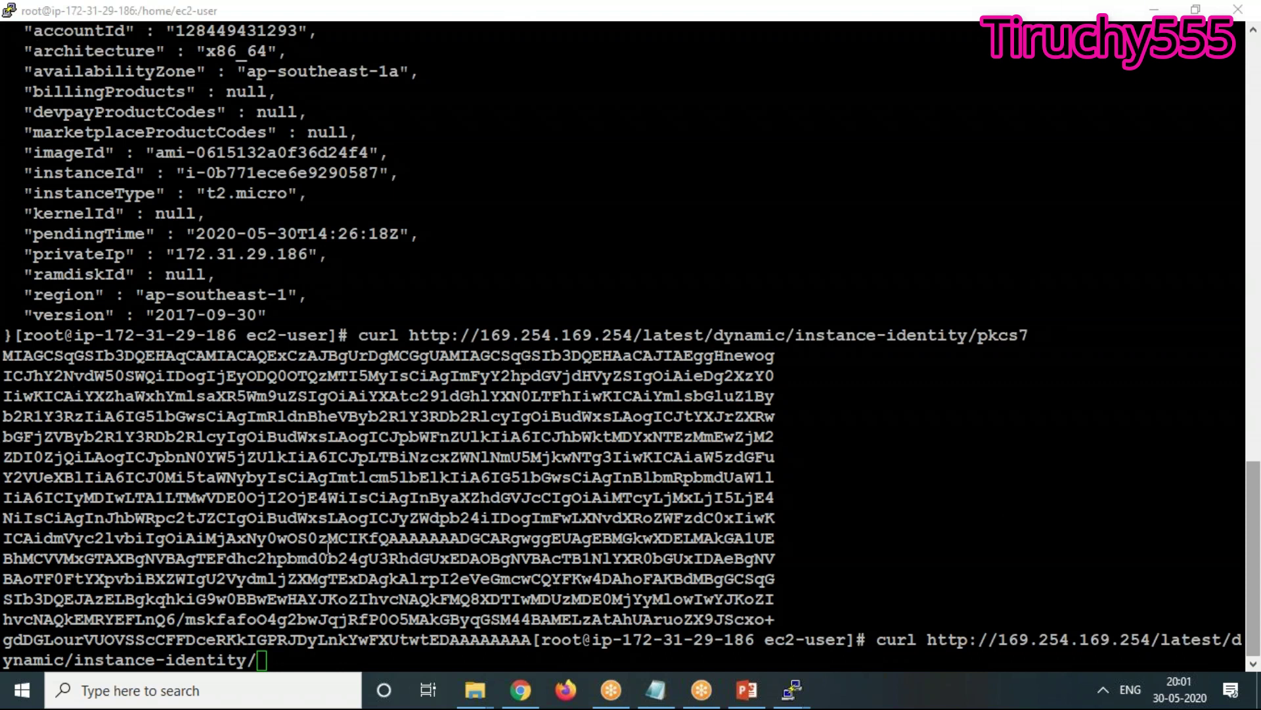
Shrink the terminal, minimize the browser, and open then dismiss the Start menu
{"action": "mouse_move", "coordinate": [199, 13]}
{"action": "left_mouse_down"}
{"action": "mouse_move", "coordinate": [227, 42]}
{"action": "mouse_move", "coordinate": [163, 25]}
{"action": "mouse_move", "coordinate": [196, 25]}
{"action": "left_mouse_up"}
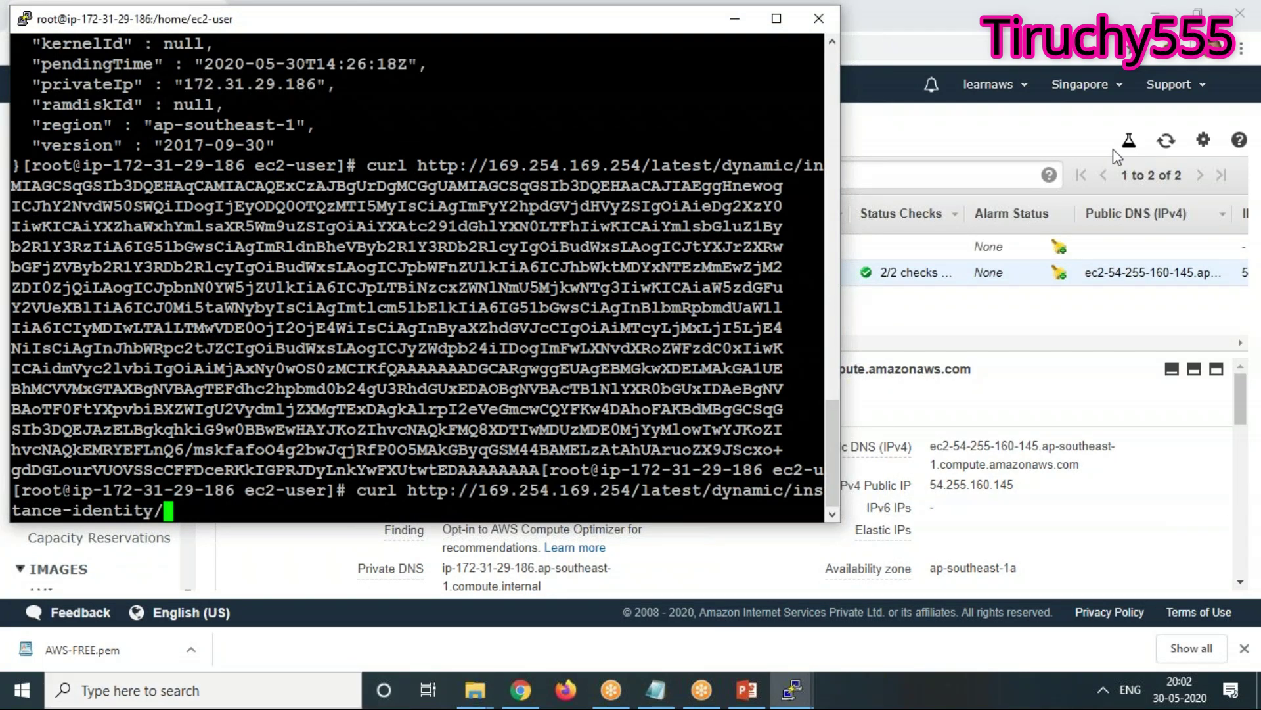
{"action": "left_click", "coordinate": [1048, 17]}
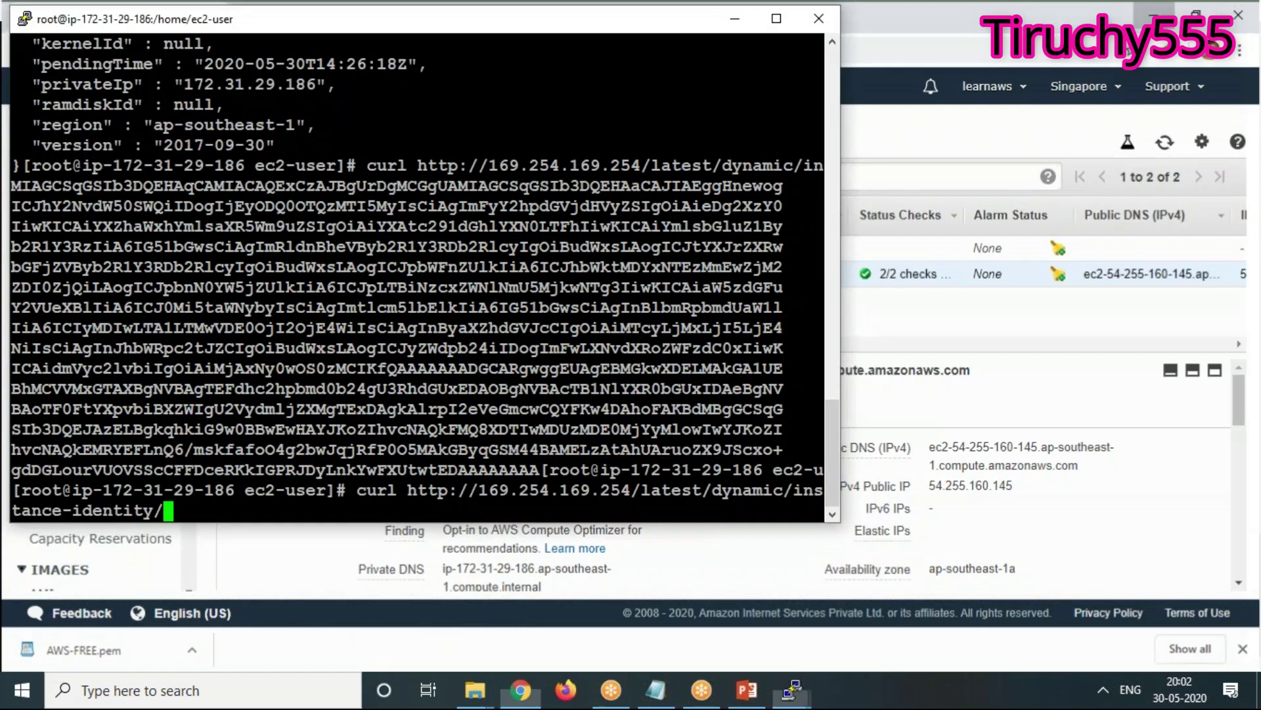
{"action": "left_click", "coordinate": [1154, 10]}
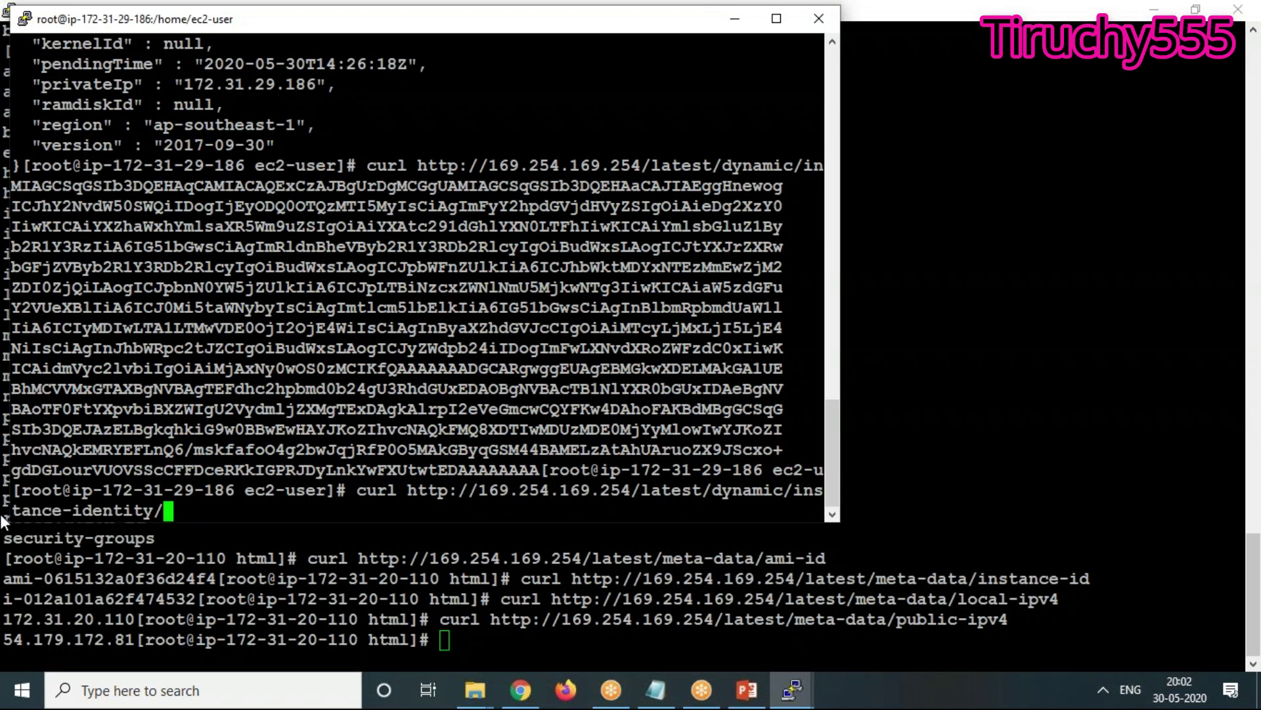
{"action": "left_click", "coordinate": [21, 703]}
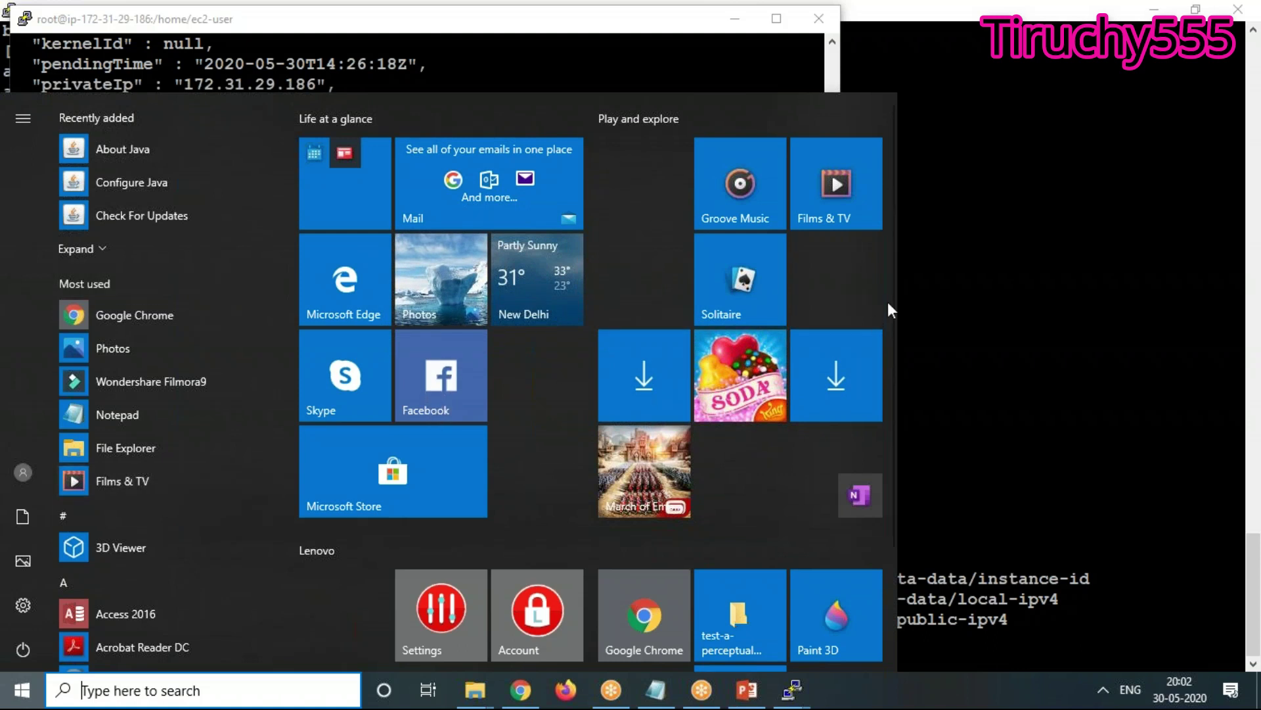
{"action": "left_click", "coordinate": [1067, 376]}
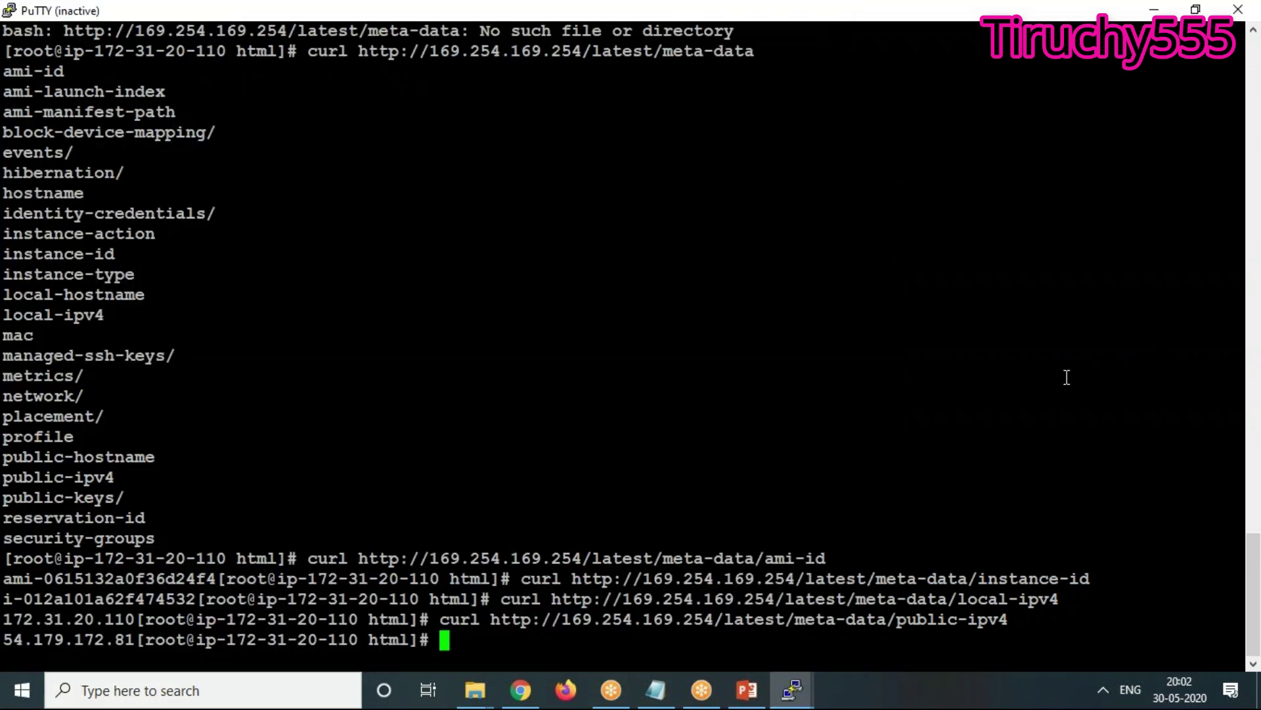
Restore and move both PuTTY windows apart, then close the old server's inactive session
{"action": "double_click", "coordinate": [131, 12]}
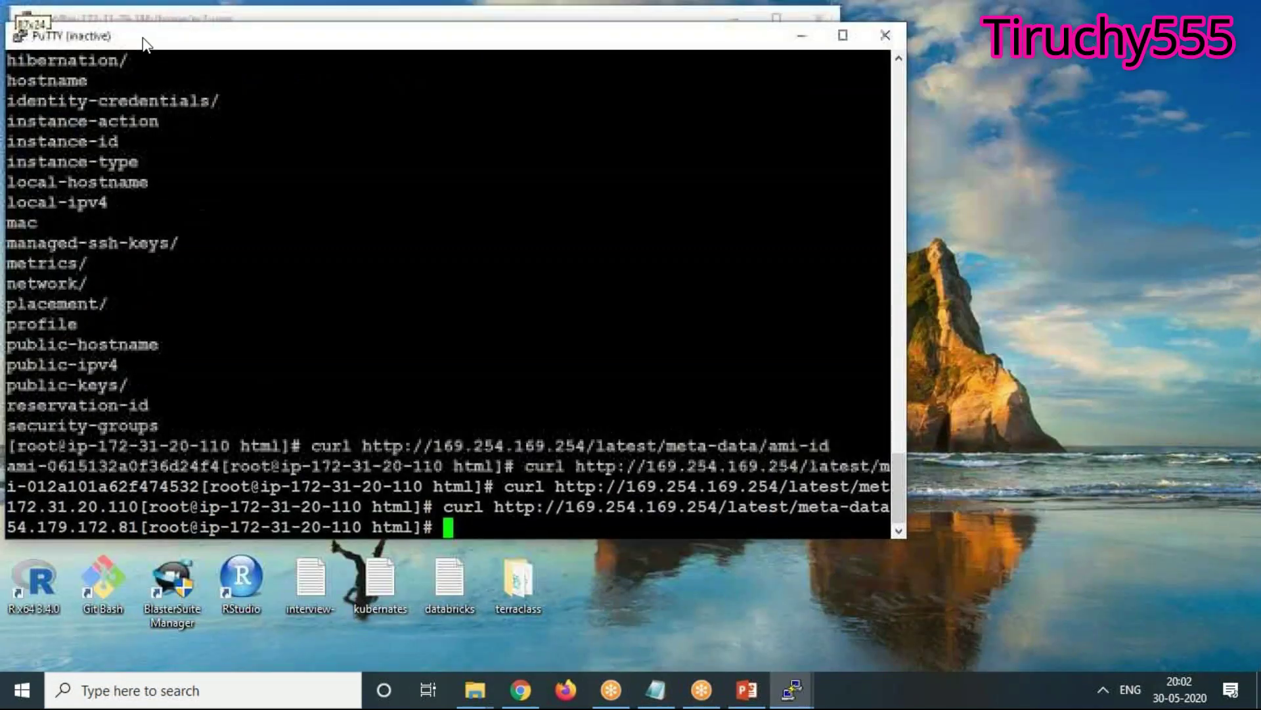
{"action": "left_click_drag", "start_coordinate": [131, 12], "coordinate": [255, 202]}
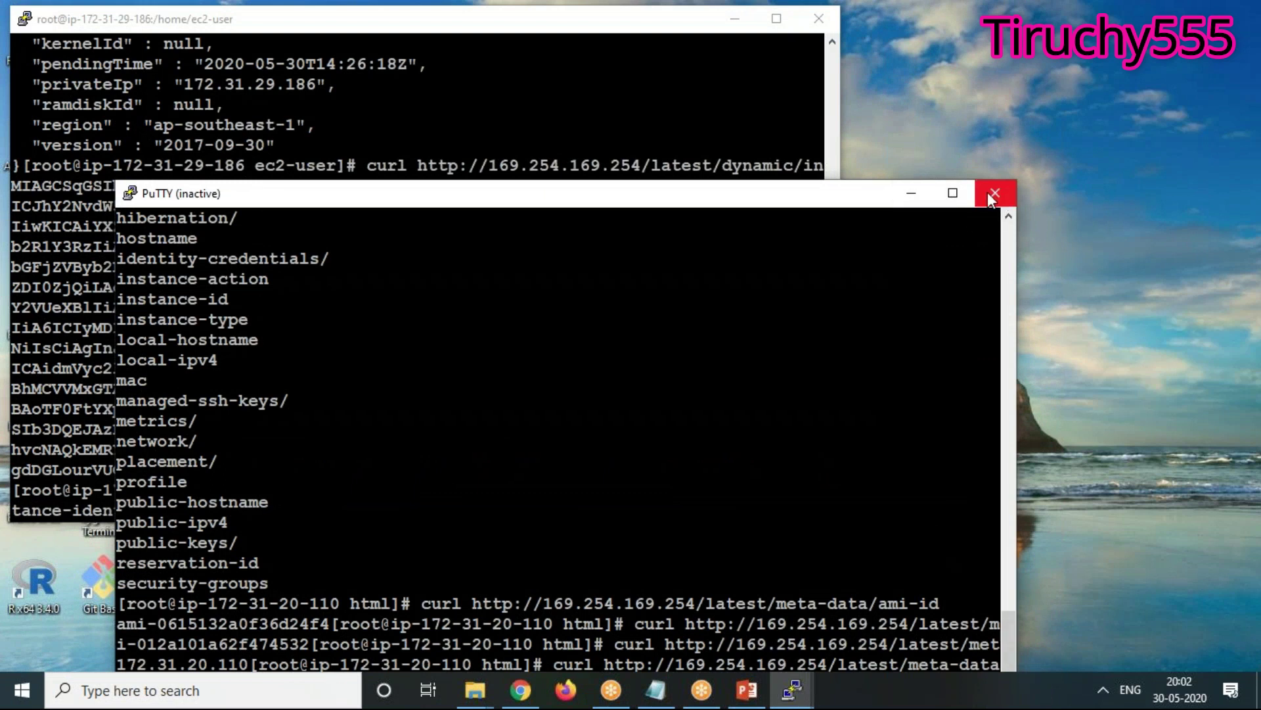
{"action": "left_click", "coordinate": [149, 30]}
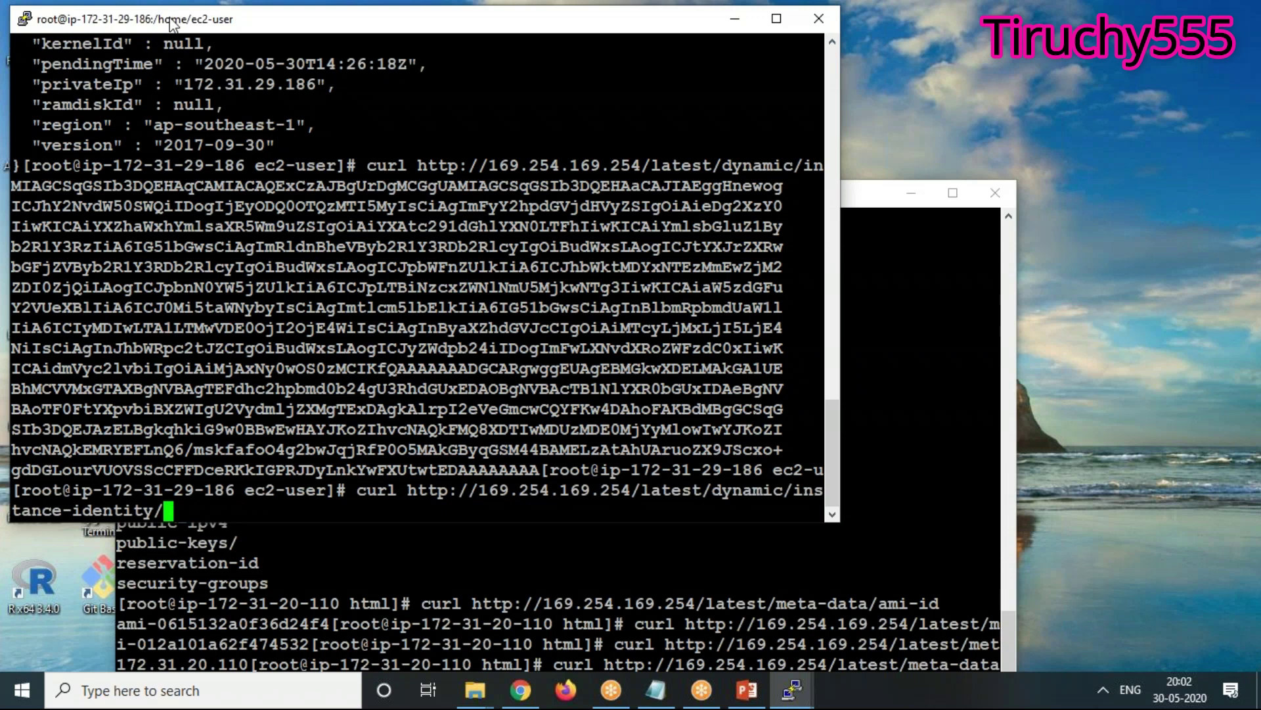
{"action": "left_click_drag", "start_coordinate": [171, 23], "coordinate": [197, 84]}
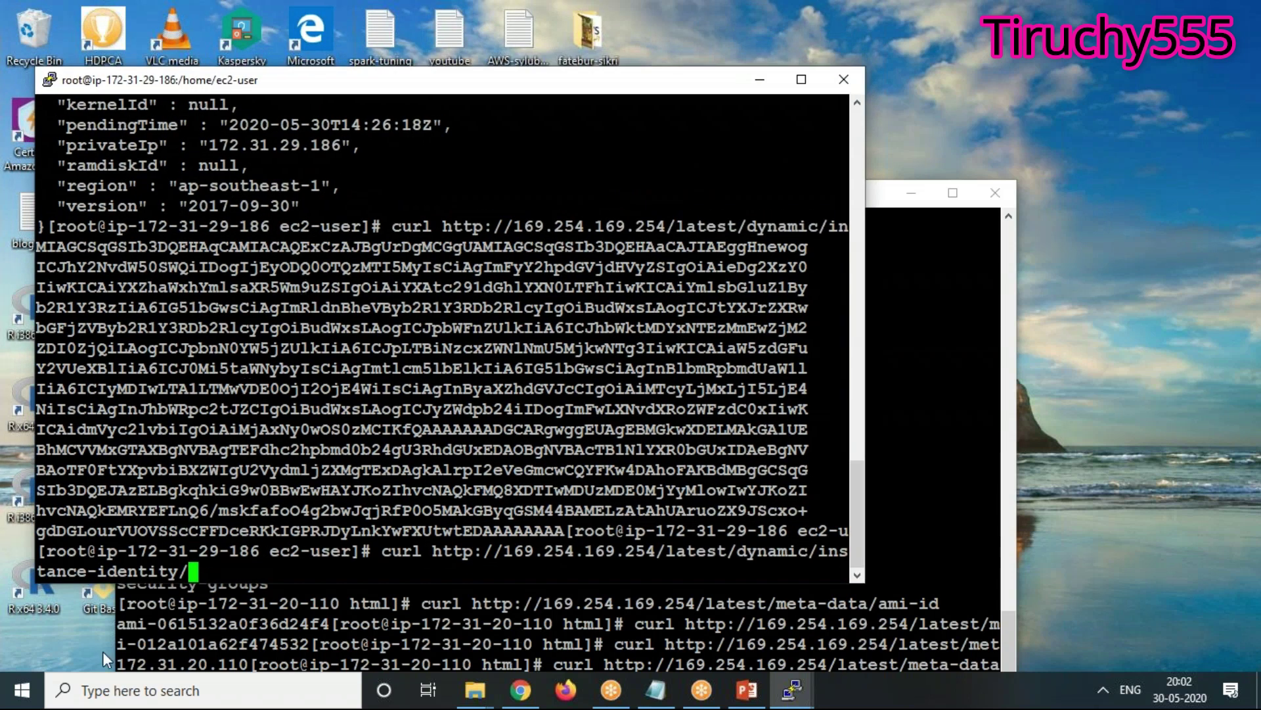
{"action": "left_click", "coordinate": [995, 192]}
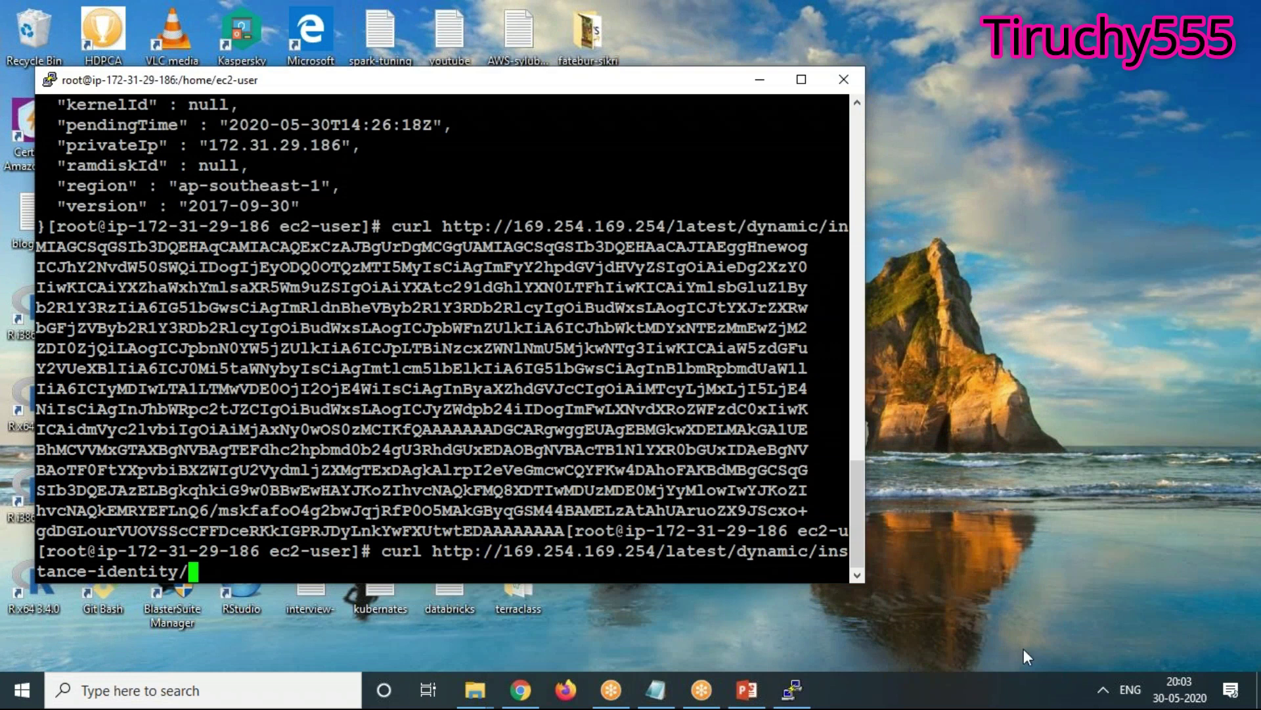
Enlarge the Server2 terminal and list the instance-identity/ entries: document, pkcs7, signature, rsa2048
{"action": "left_click_drag", "start_coordinate": [861, 584], "coordinate": [1096, 662]}
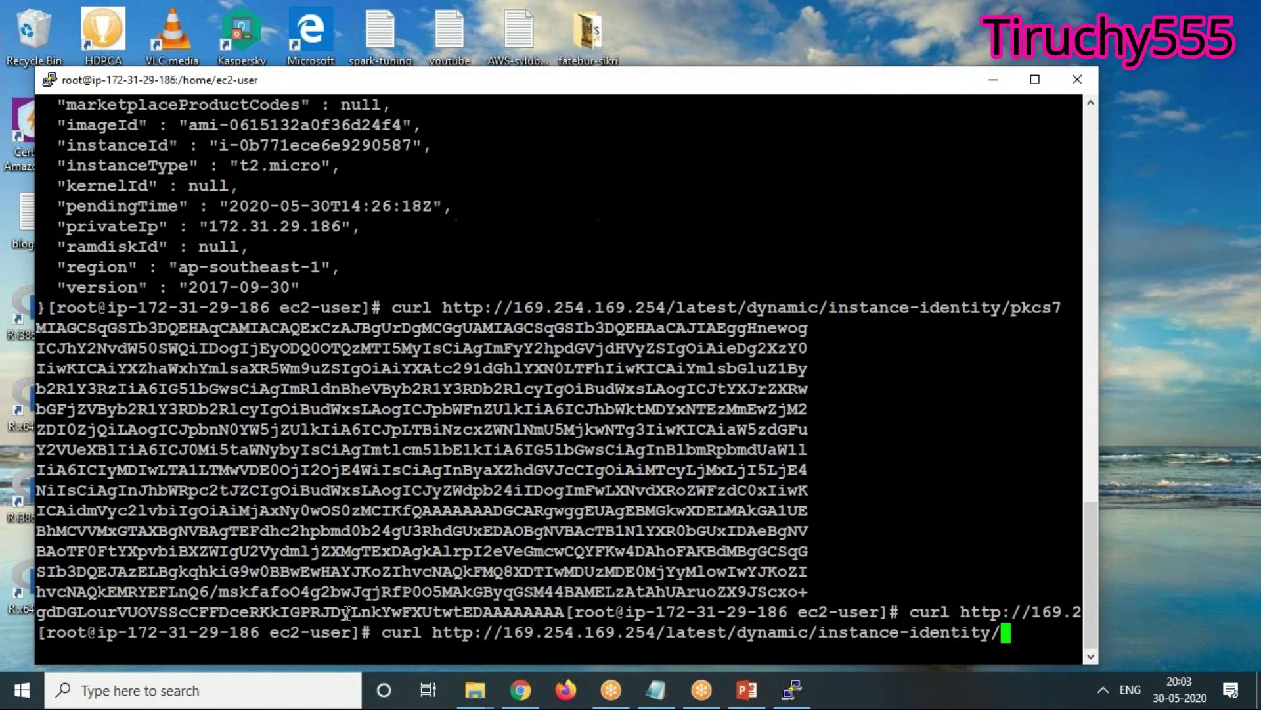
{"action": "left_click_drag", "start_coordinate": [436, 632], "coordinate": [665, 632]}
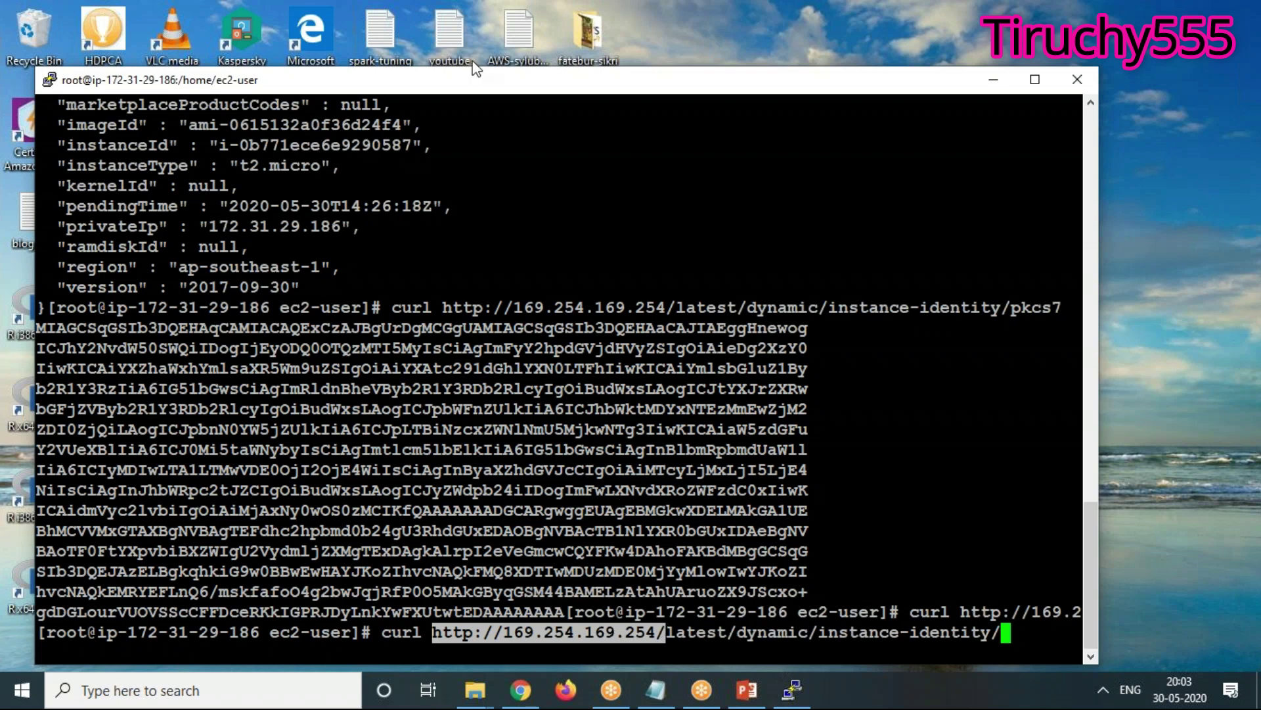
{"action": "left_click_drag", "start_coordinate": [452, 88], "coordinate": [441, 48]}
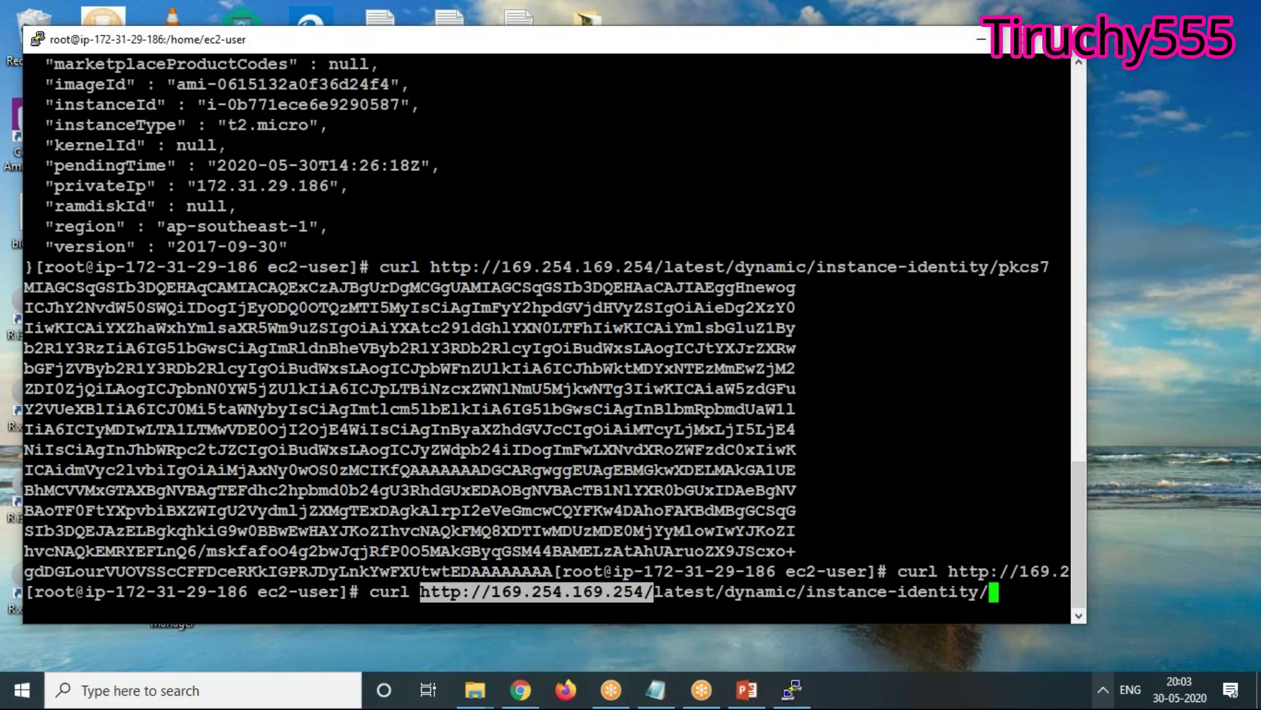
{"action": "key", "text": "Return"}
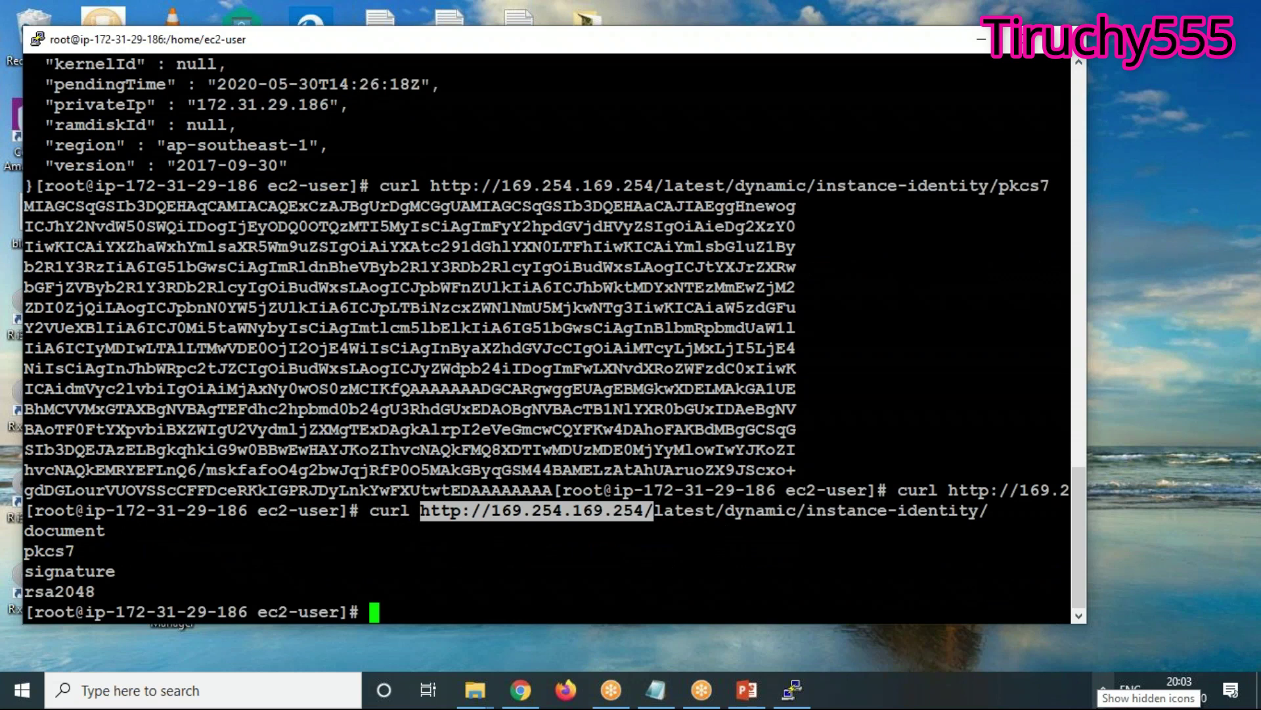
Run ifconfig and highlight eth0 172.31.29.186 and loopback 127.0.0.1
{"action": "type", "text": "ifconfig"}
{"action": "key", "text": "Return"}
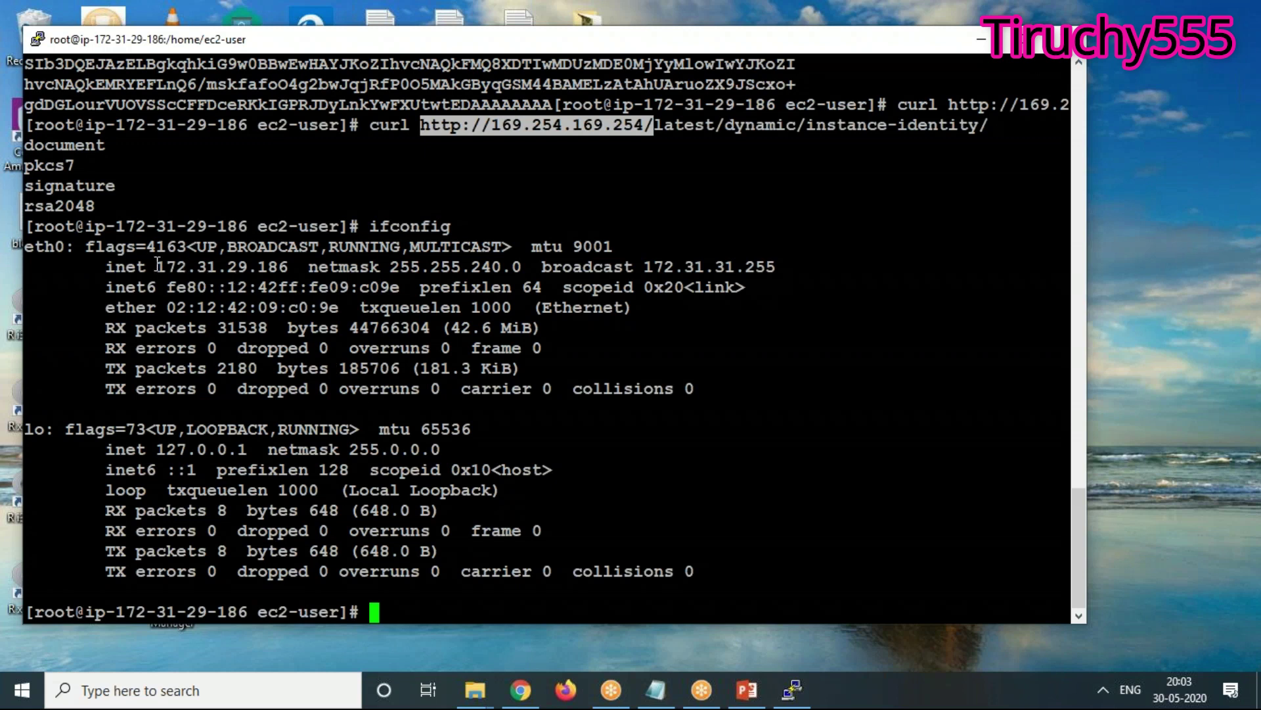
{"action": "left_click_drag", "start_coordinate": [158, 266], "coordinate": [297, 266]}
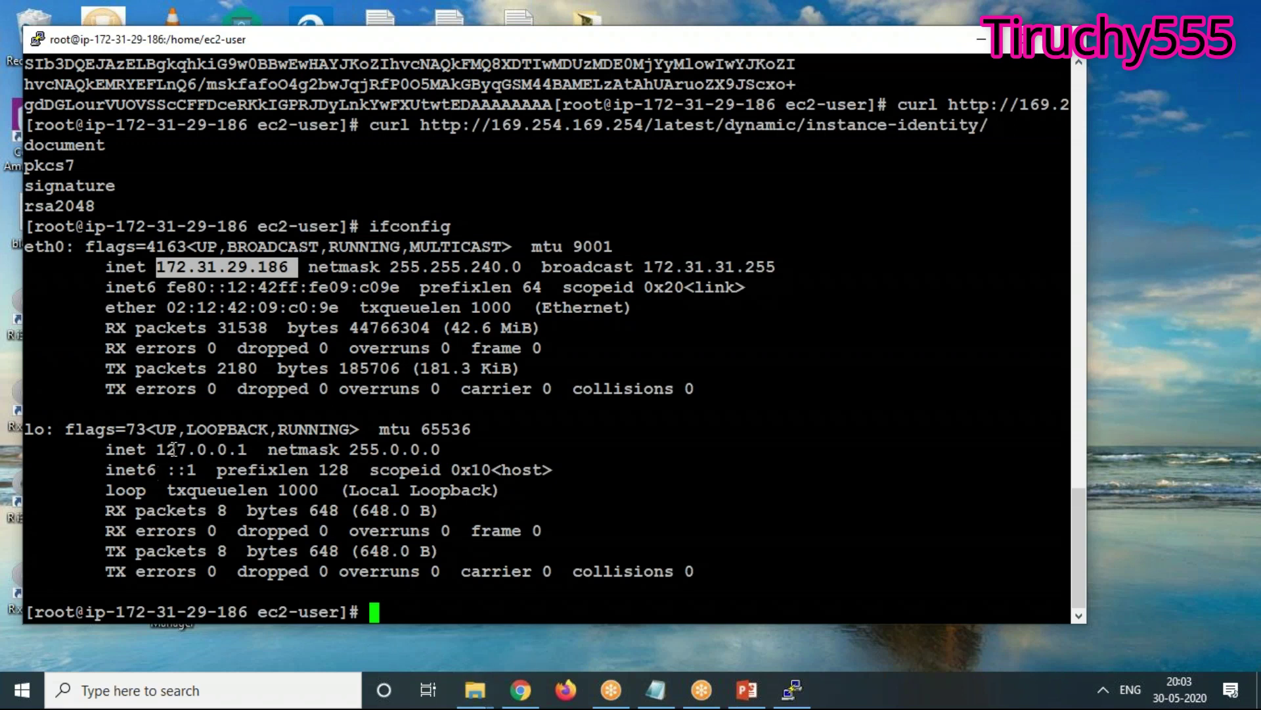
{"action": "left_click_drag", "start_coordinate": [158, 449], "coordinate": [243, 451]}
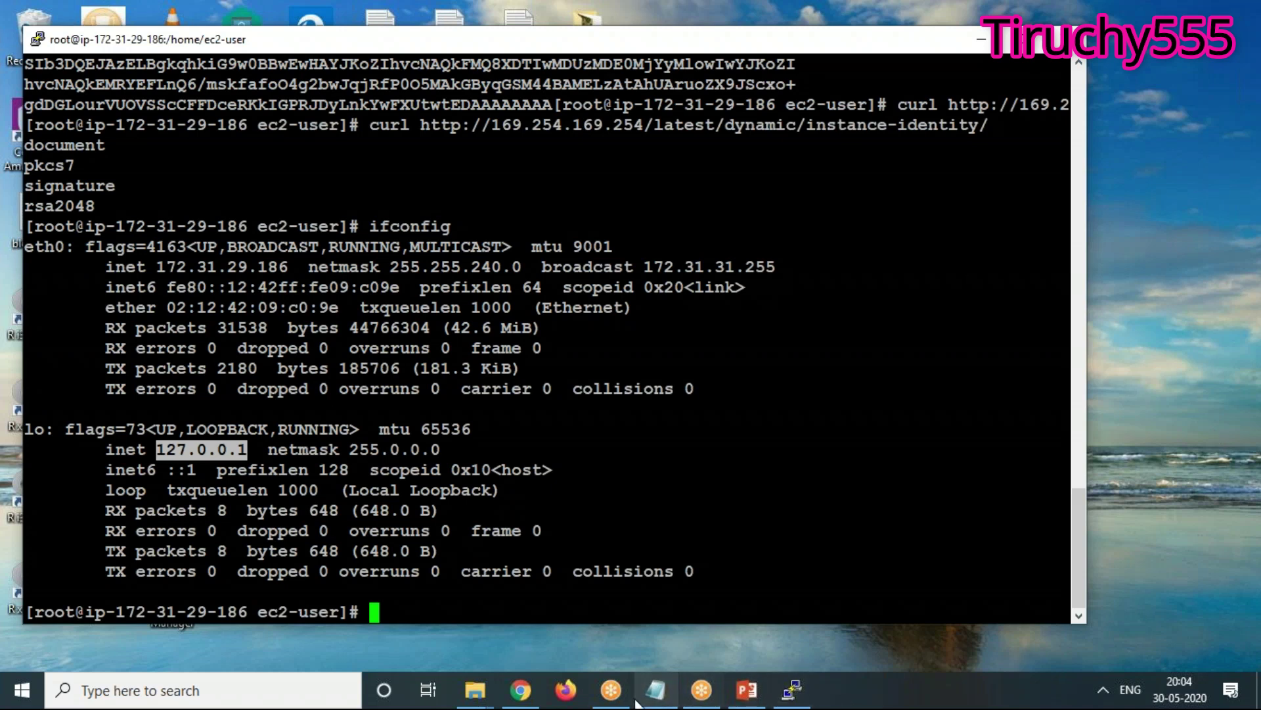
Check the first machine's web page at 54.179.172.81, then return to the EC2 Instances list showing Server2
{"action": "left_click", "coordinate": [522, 689]}
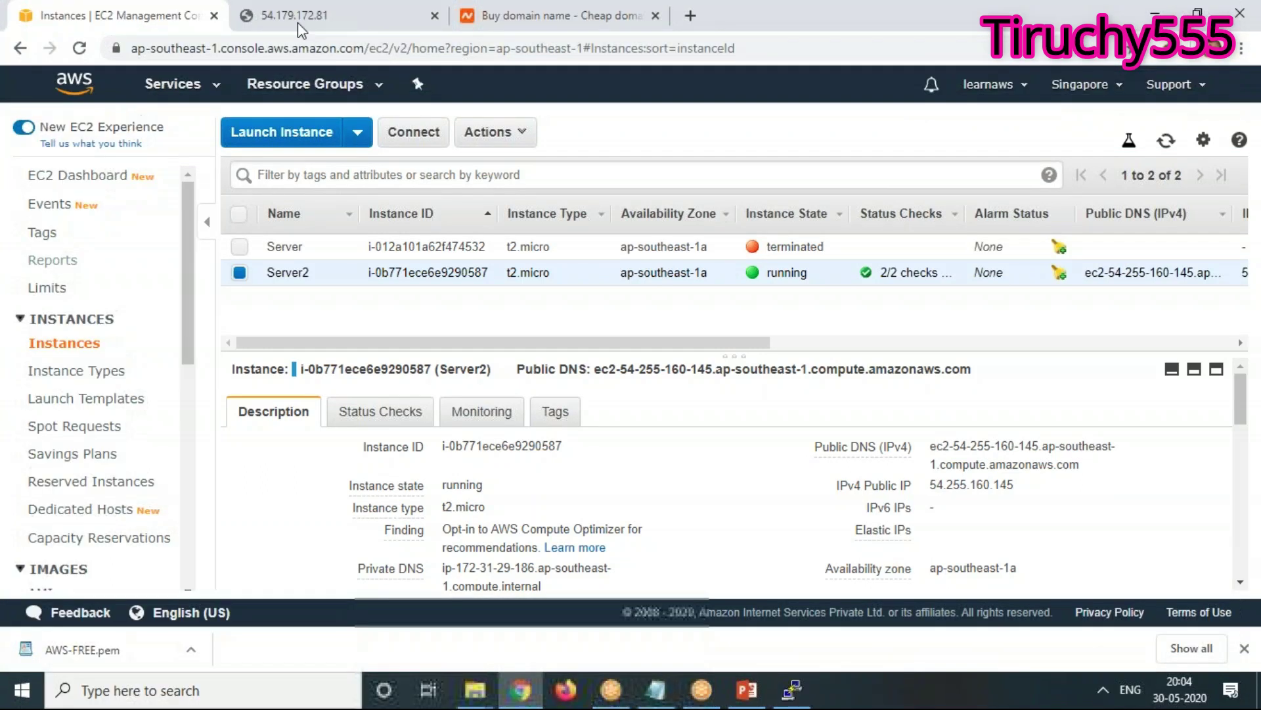
{"action": "left_click", "coordinate": [266, 18]}
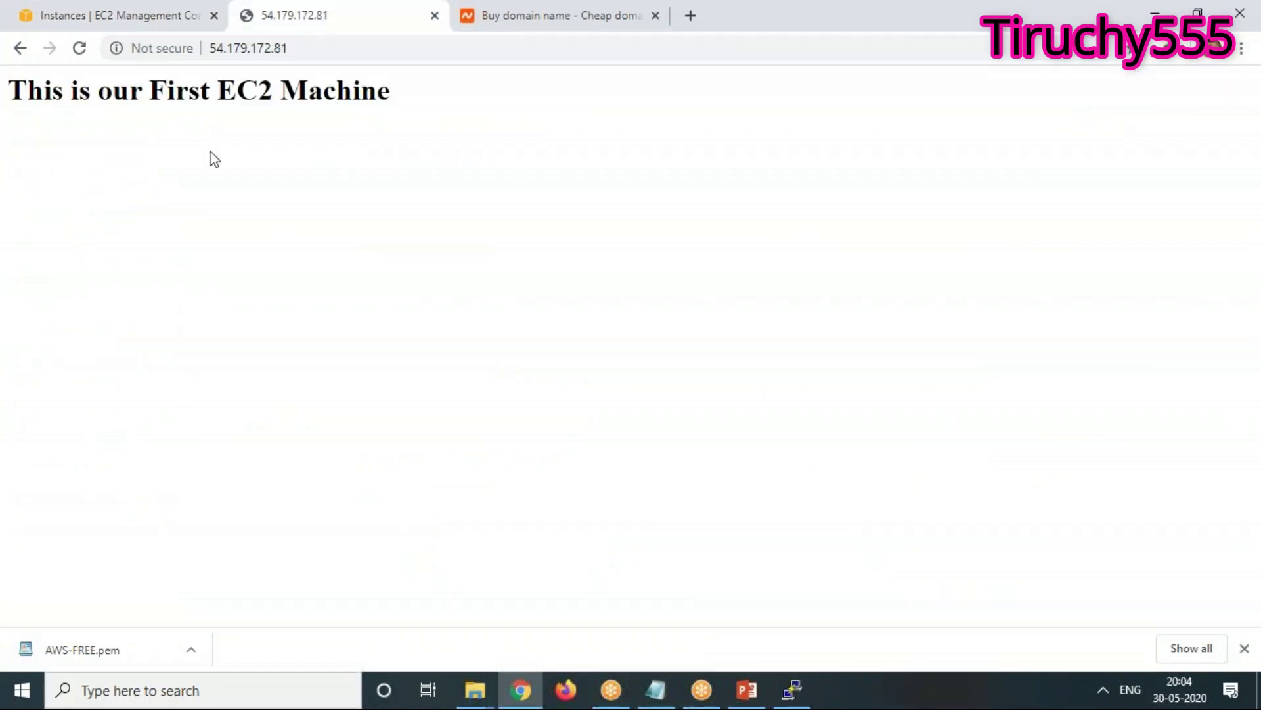
{"action": "left_click", "coordinate": [103, 18]}
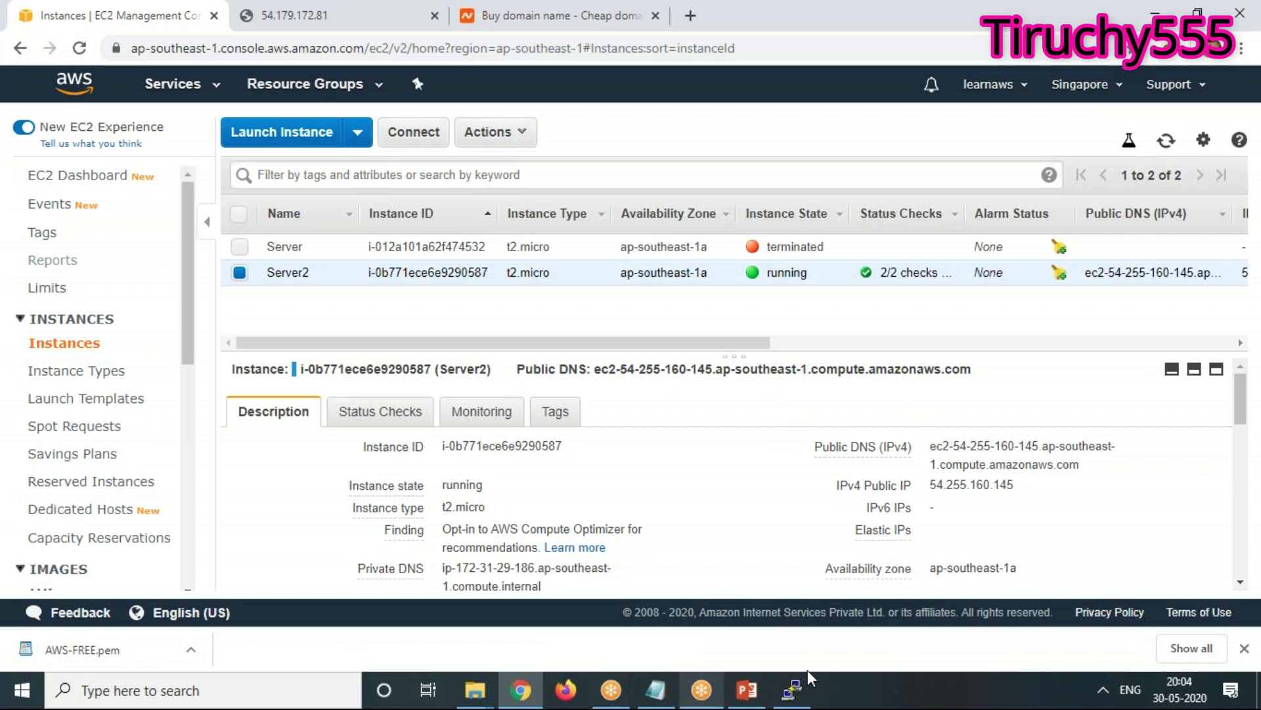
{"action": "left_click", "coordinate": [794, 691]}
Scroll the Server2 terminal history and highlight the metadata address in a curl command
{"action": "scroll", "coordinate": [611, 418], "scroll_direction": "up", "scroll_amount": 5}
{"action": "scroll", "coordinate": [611, 418], "scroll_direction": "down", "scroll_amount": 5}
{"action": "scroll", "coordinate": [611, 417], "scroll_direction": "up", "scroll_amount": 8}
{"action": "scroll", "coordinate": [611, 417], "scroll_direction": "down", "scroll_amount": 8}
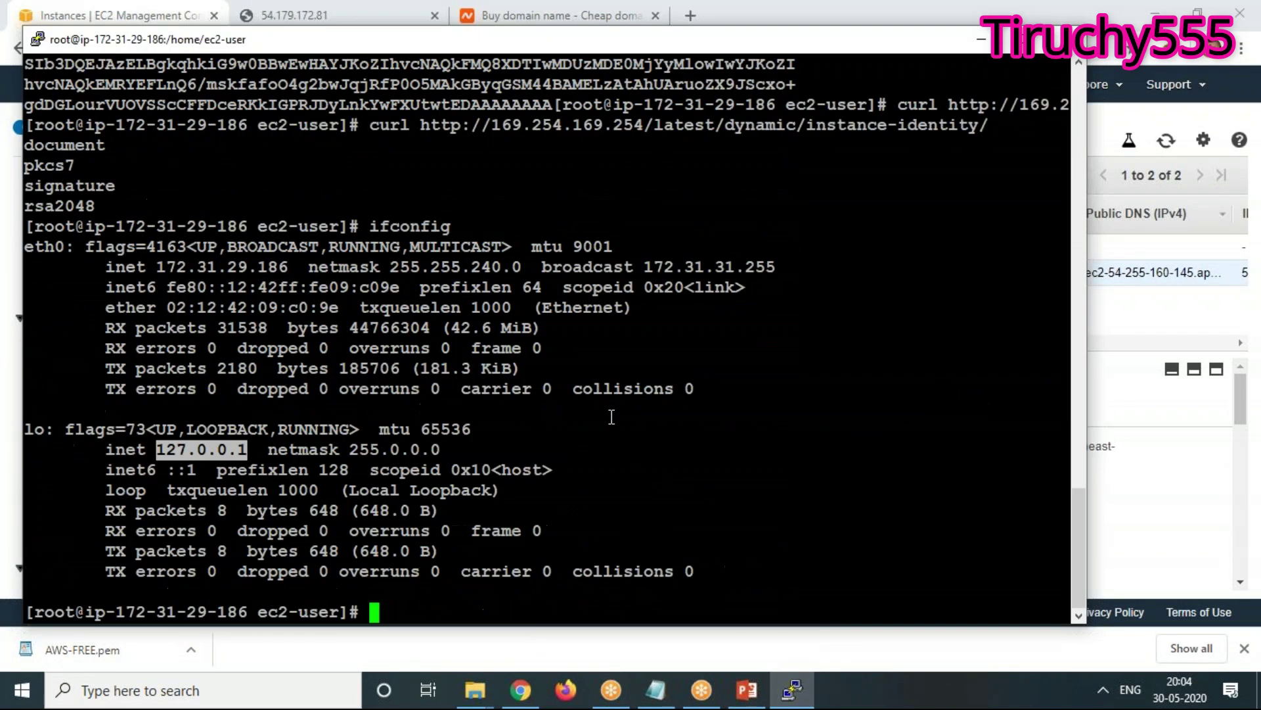
{"action": "scroll", "coordinate": [611, 418], "scroll_direction": "up", "scroll_amount": 5}
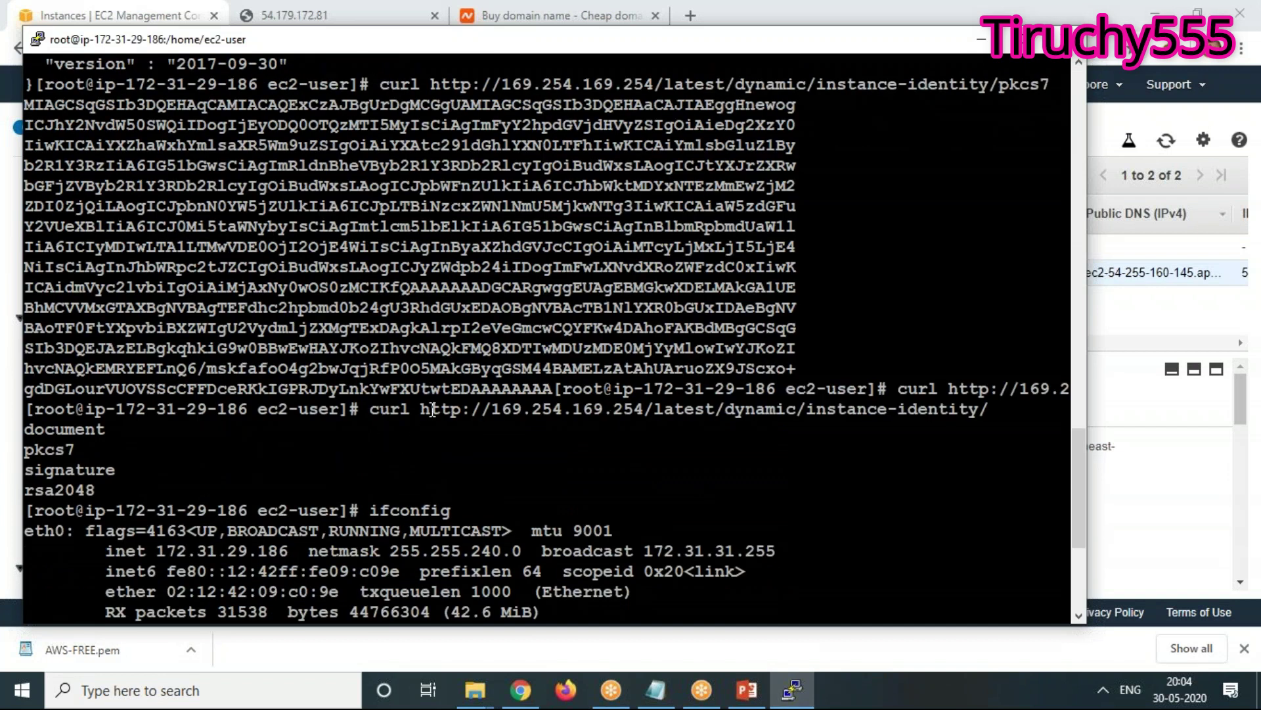
{"action": "left_click_drag", "start_coordinate": [421, 410], "coordinate": [654, 412]}
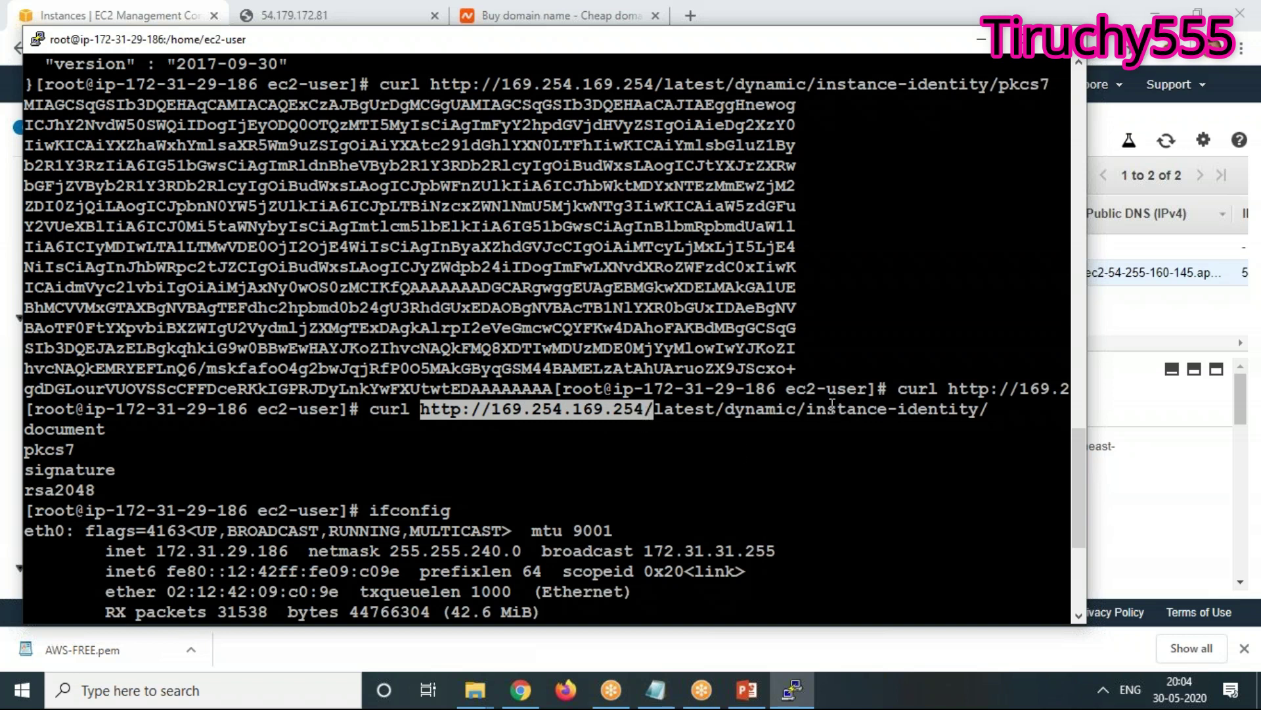
Scroll further back and highlight the meta-data base URL in an earlier curl command
{"action": "scroll", "coordinate": [735, 427], "scroll_direction": "up", "scroll_amount": 10}
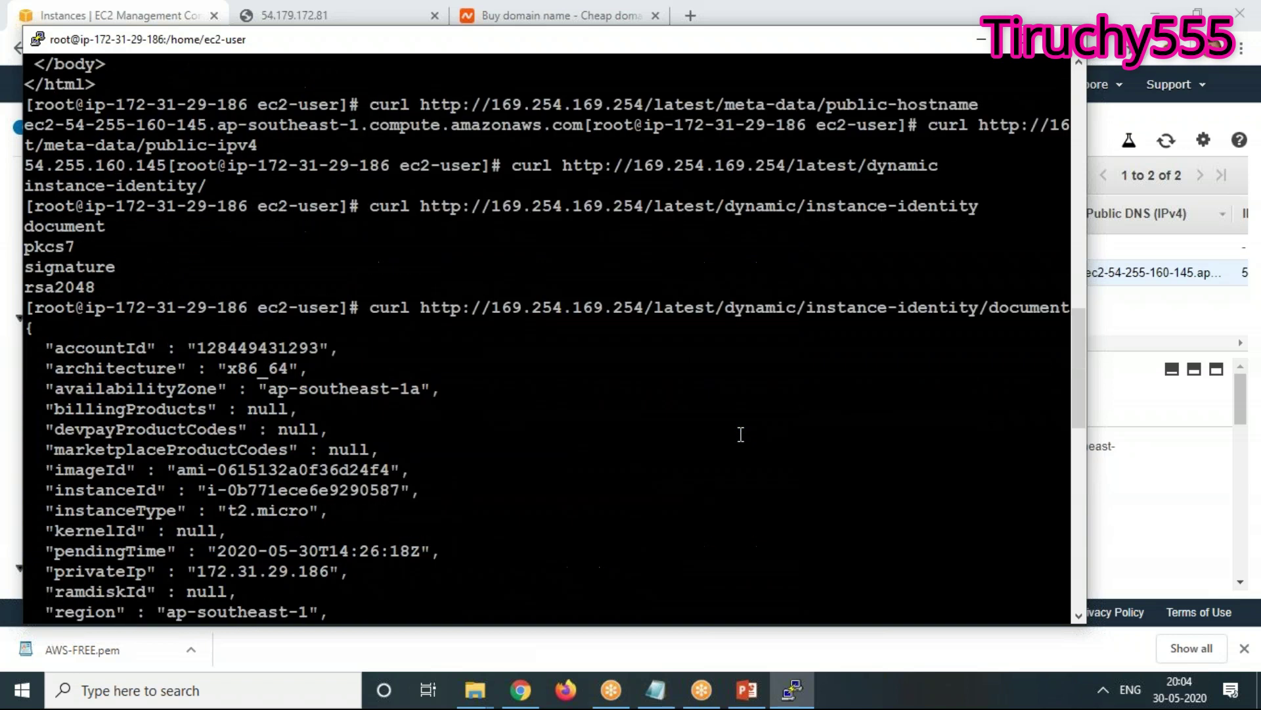
{"action": "scroll", "coordinate": [741, 434], "scroll_direction": "down", "scroll_amount": 5}
{"action": "scroll", "coordinate": [740, 435], "scroll_direction": "up", "scroll_amount": 5}
{"action": "scroll", "coordinate": [467, 289], "scroll_direction": "up", "scroll_amount": 5}
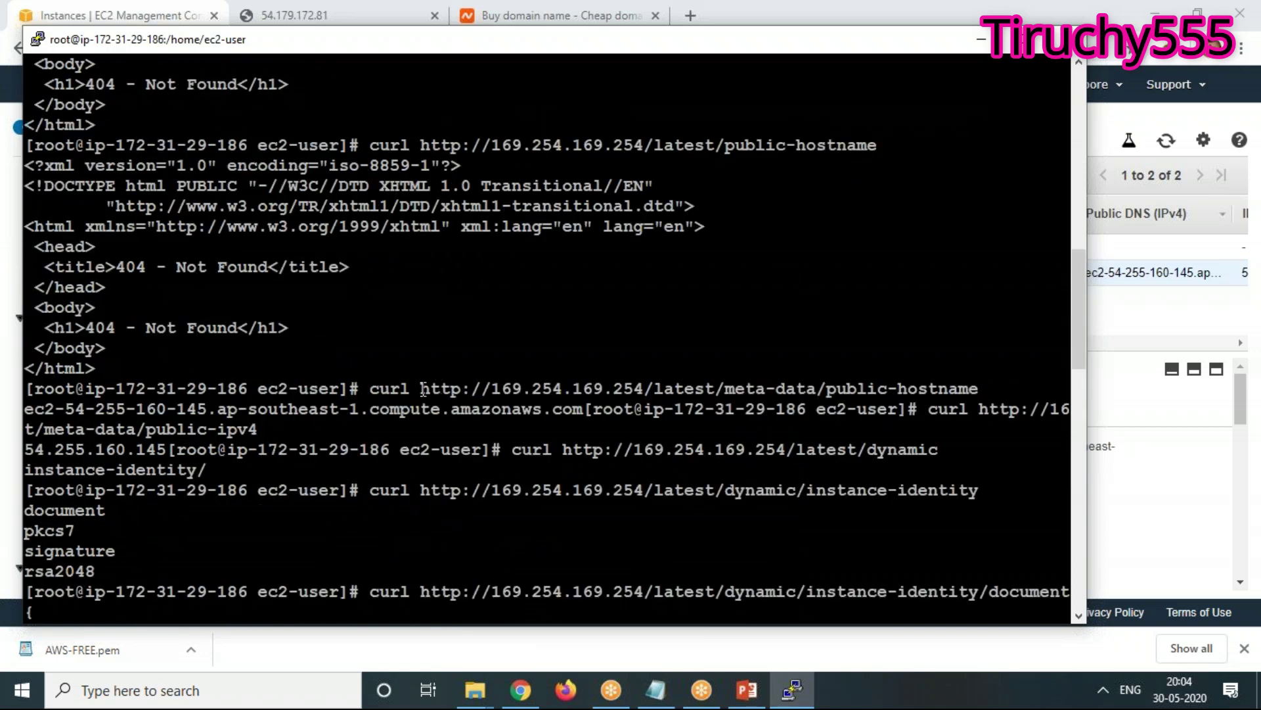
{"action": "left_click_drag", "start_coordinate": [422, 390], "coordinate": [821, 392]}
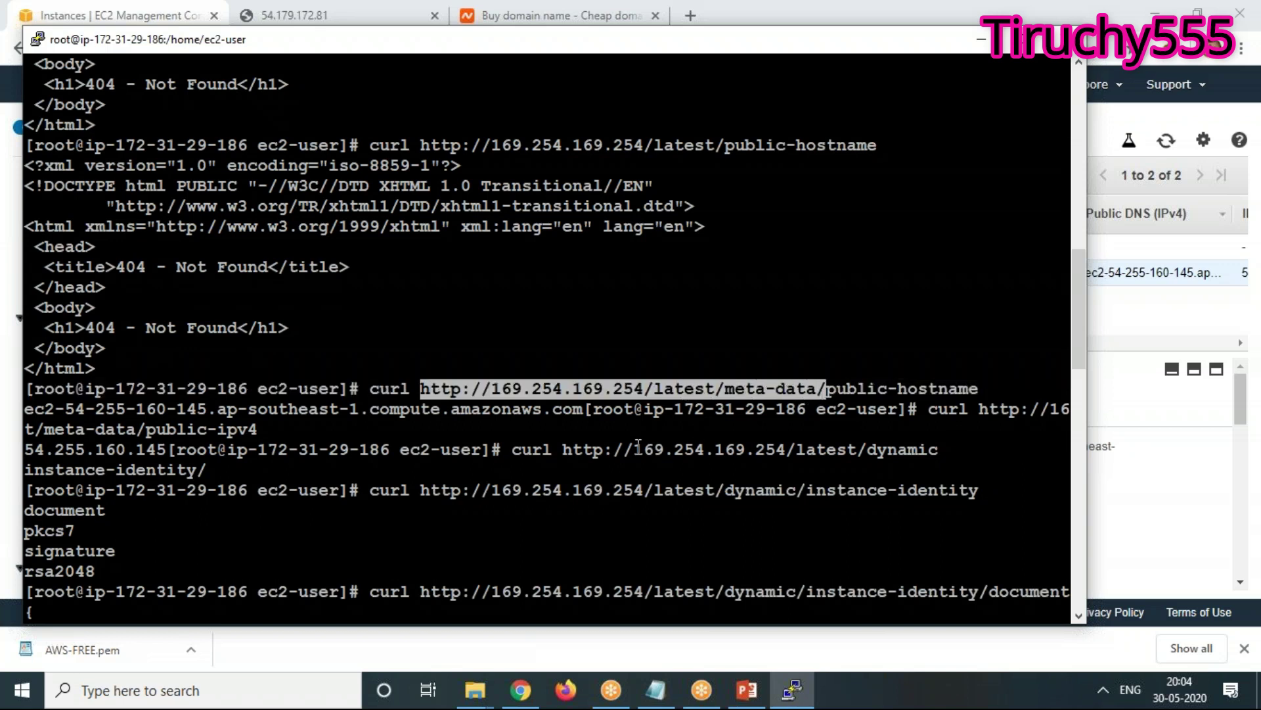
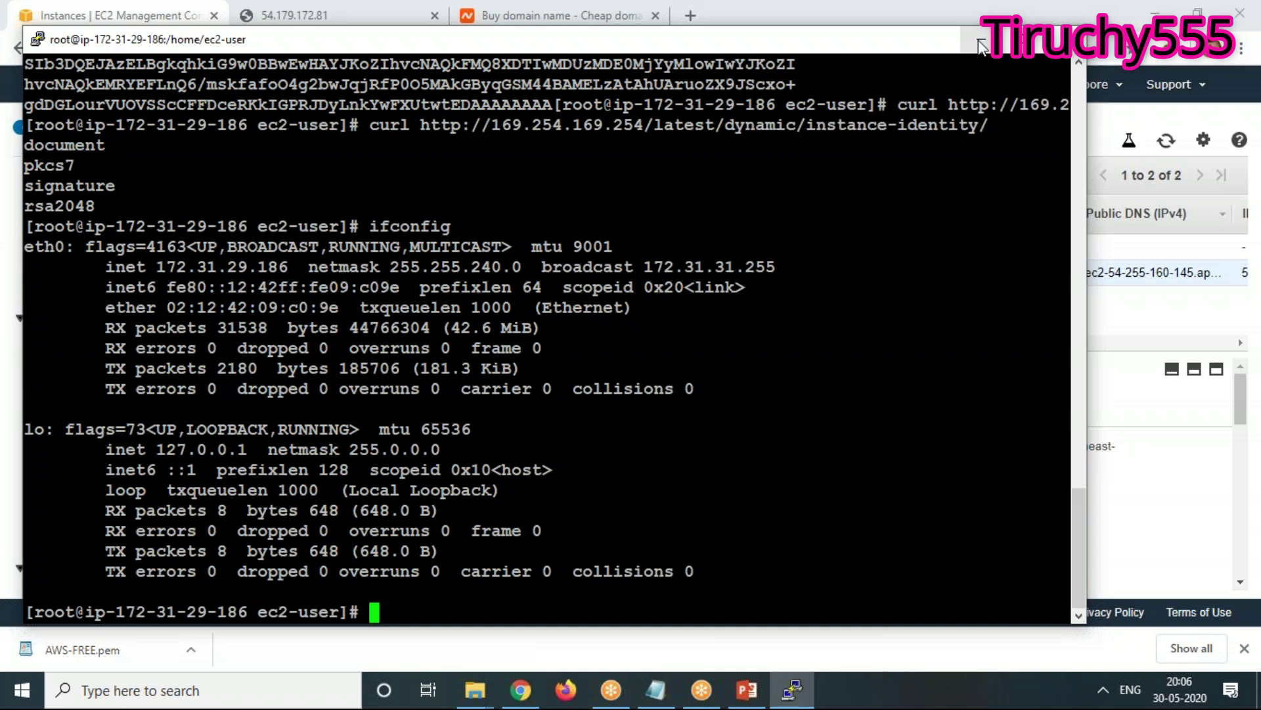
Rerun the metadata query and fetch the instance-identity document as JSON
{"action": "key", "text": "Up"}
{"action": "key", "text": "Up"}
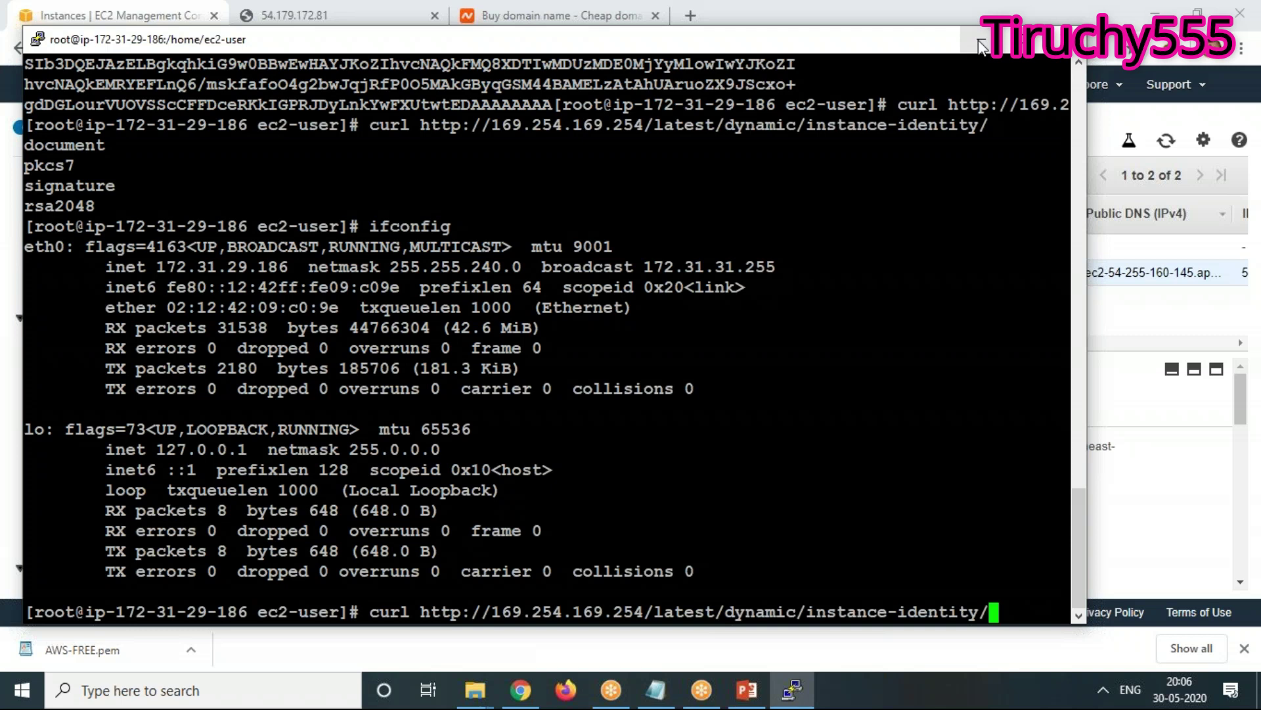
{"action": "key", "text": "Return"}
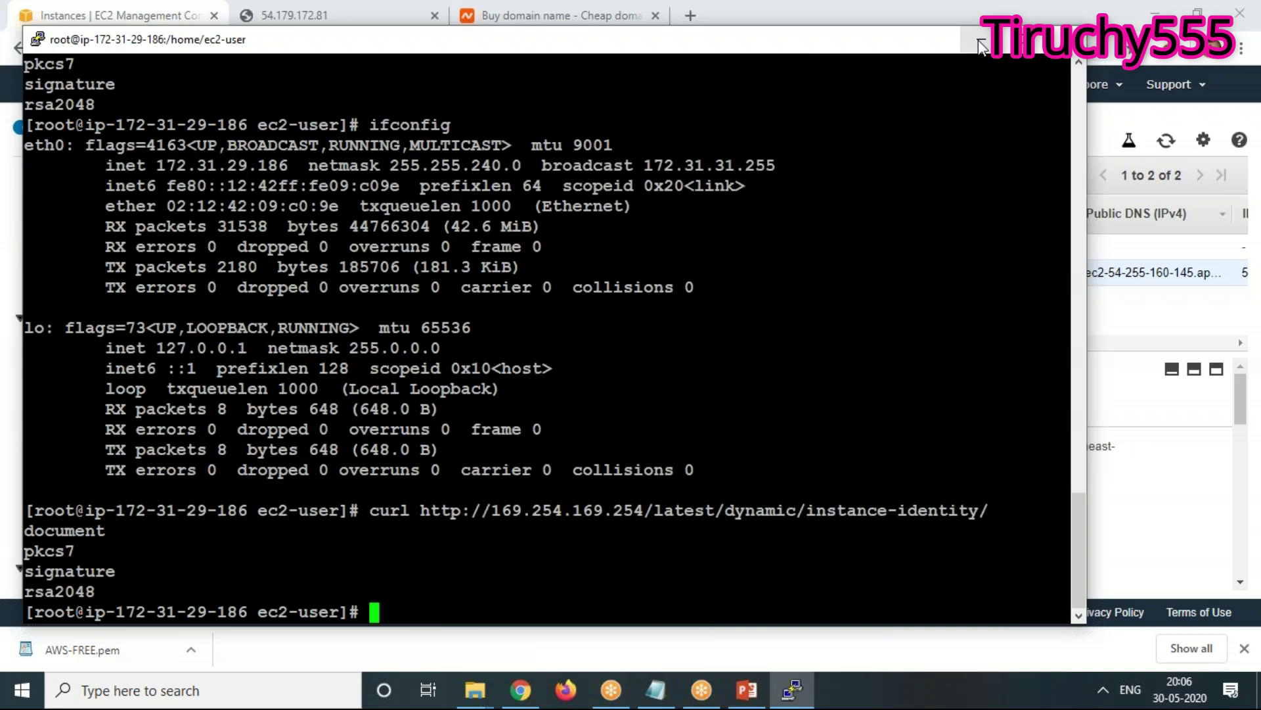
{"action": "key", "text": "Up"}
{"action": "type", "text": "document"}
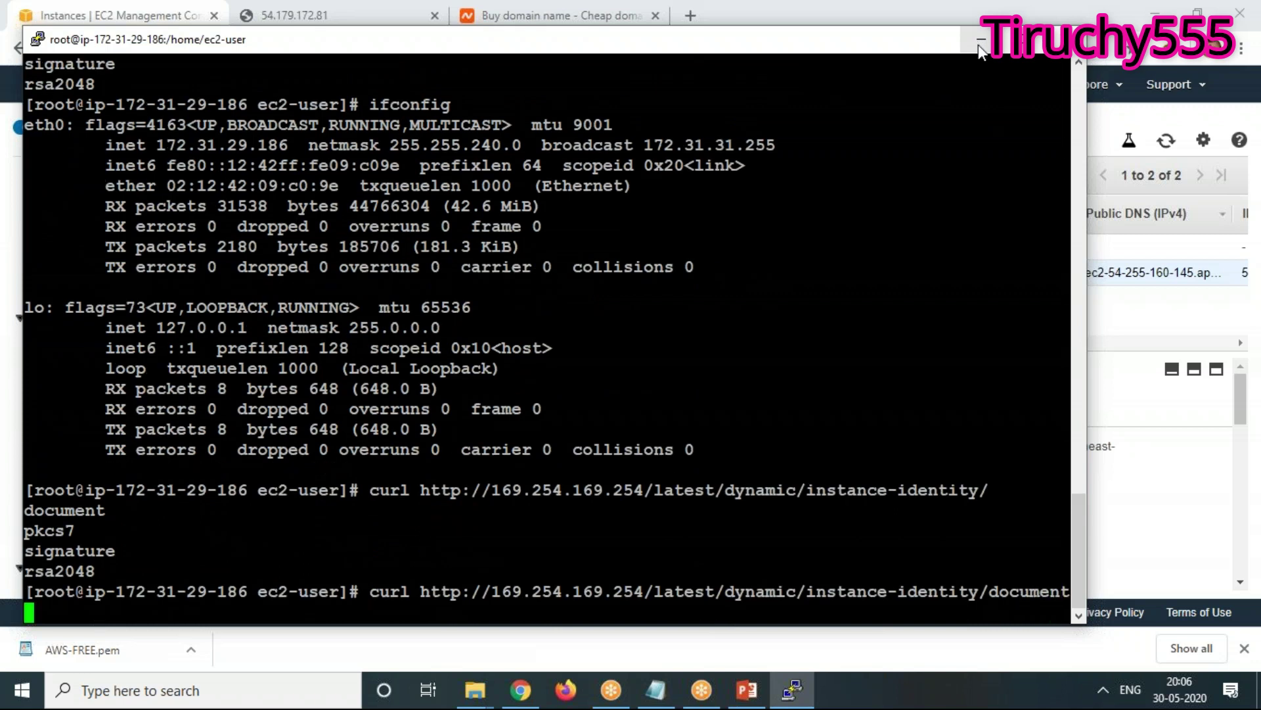
{"action": "key", "text": "Return"}
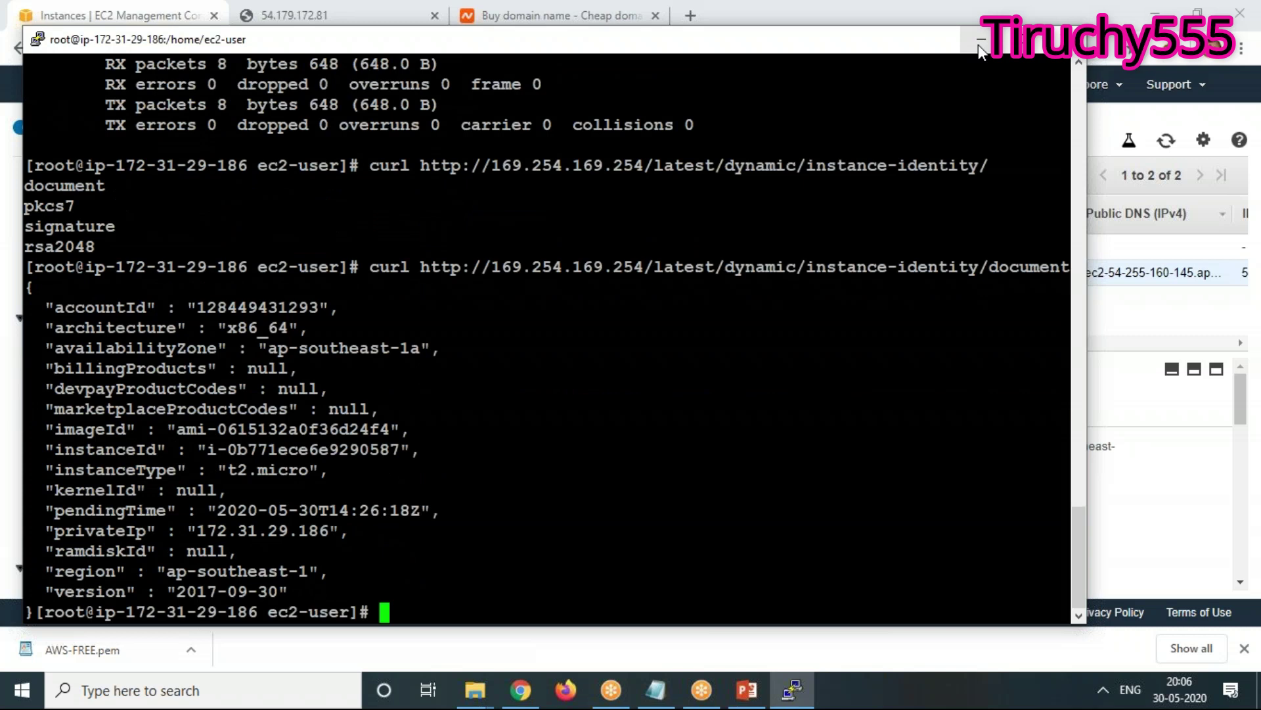
Redirect the identity document to /var/www/html/index.html, which fails with 'No such file or directory'
{"action": "key", "text": "Up"}
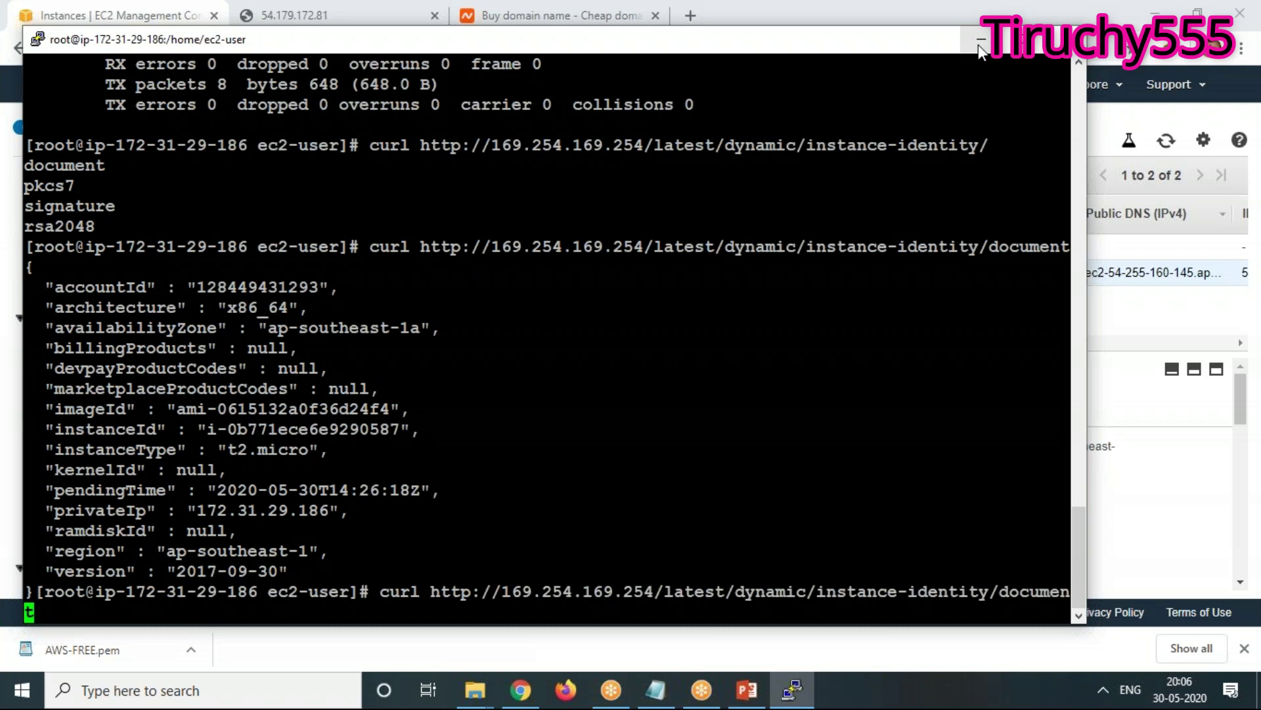
{"action": "key", "text": "BackSpace"}
{"action": "key", "text": "BackSpace"}
{"action": "key", "text": "BackSpace"}
{"action": "type", "text": "ent > /var"}
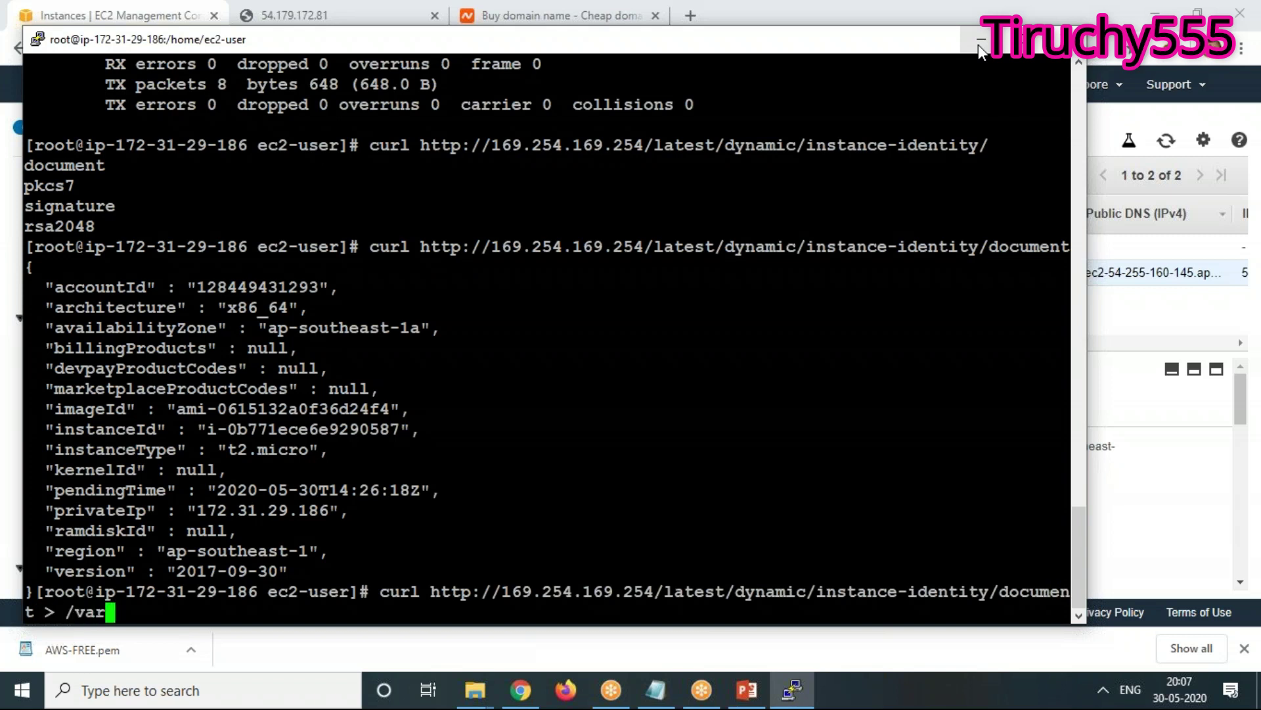
{"action": "type", "text": "/www/html"}
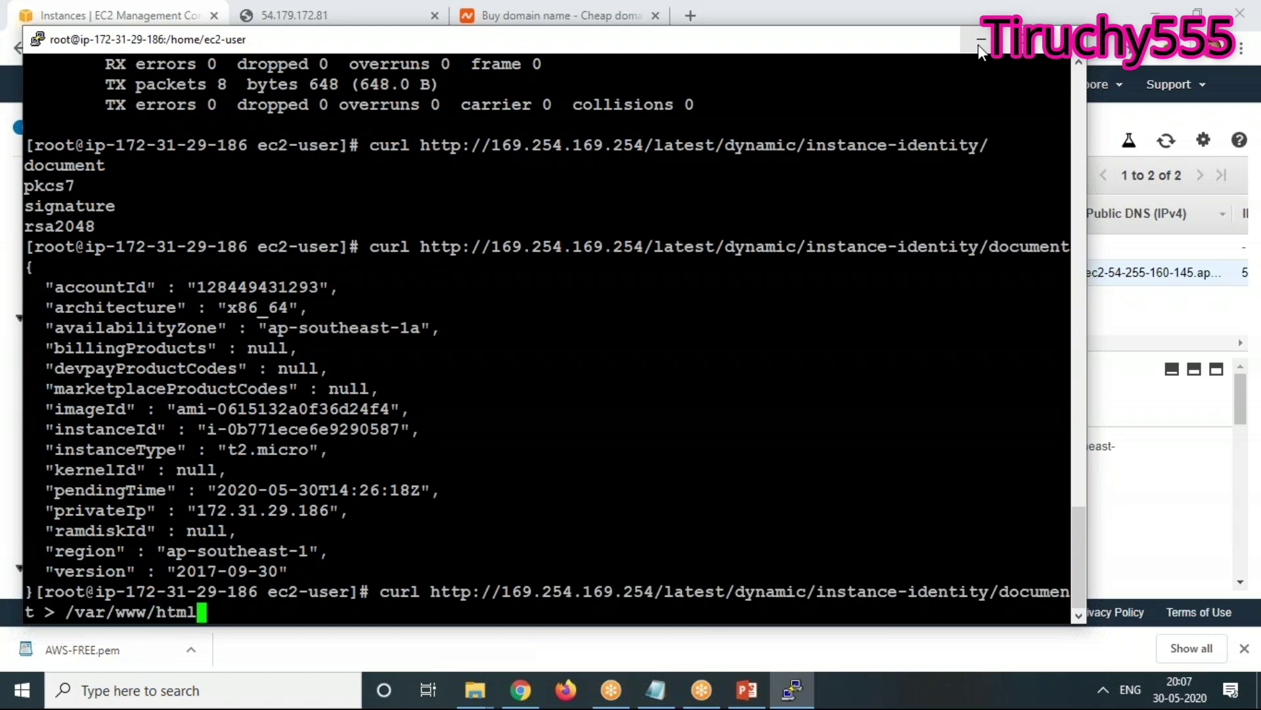
{"action": "type", "text": "/index.html"}
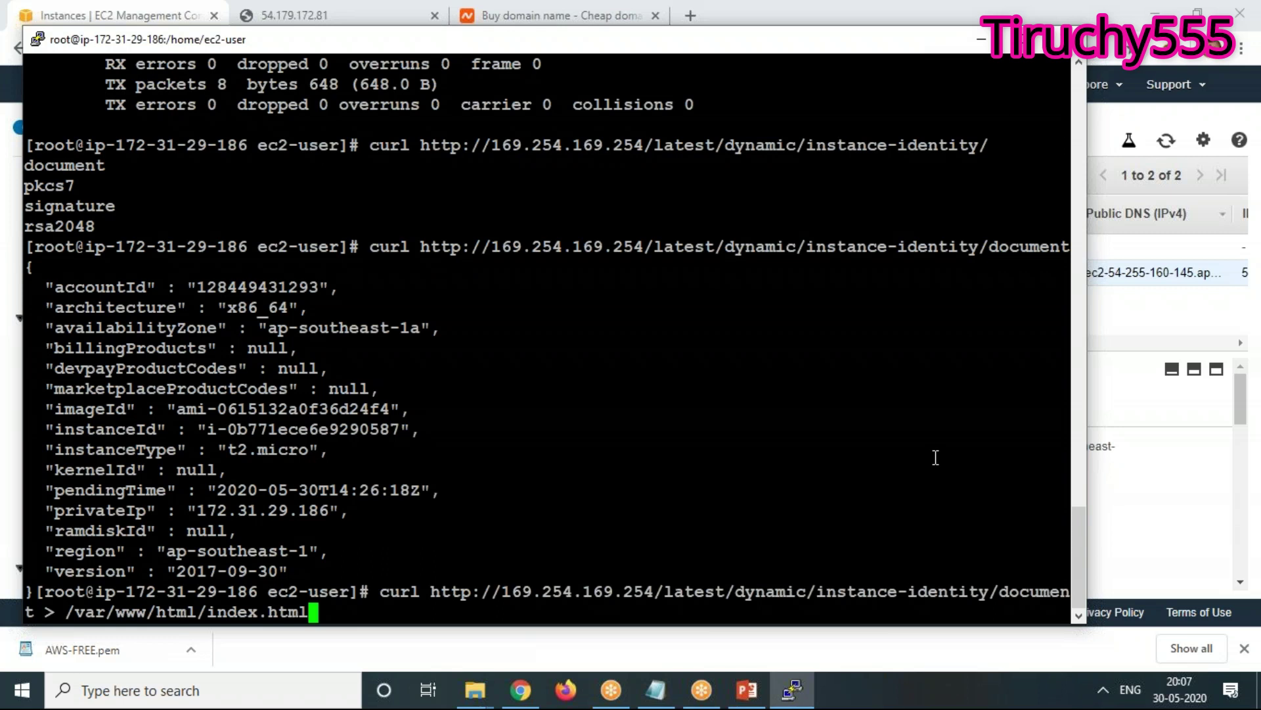
{"action": "key", "text": "Return"}
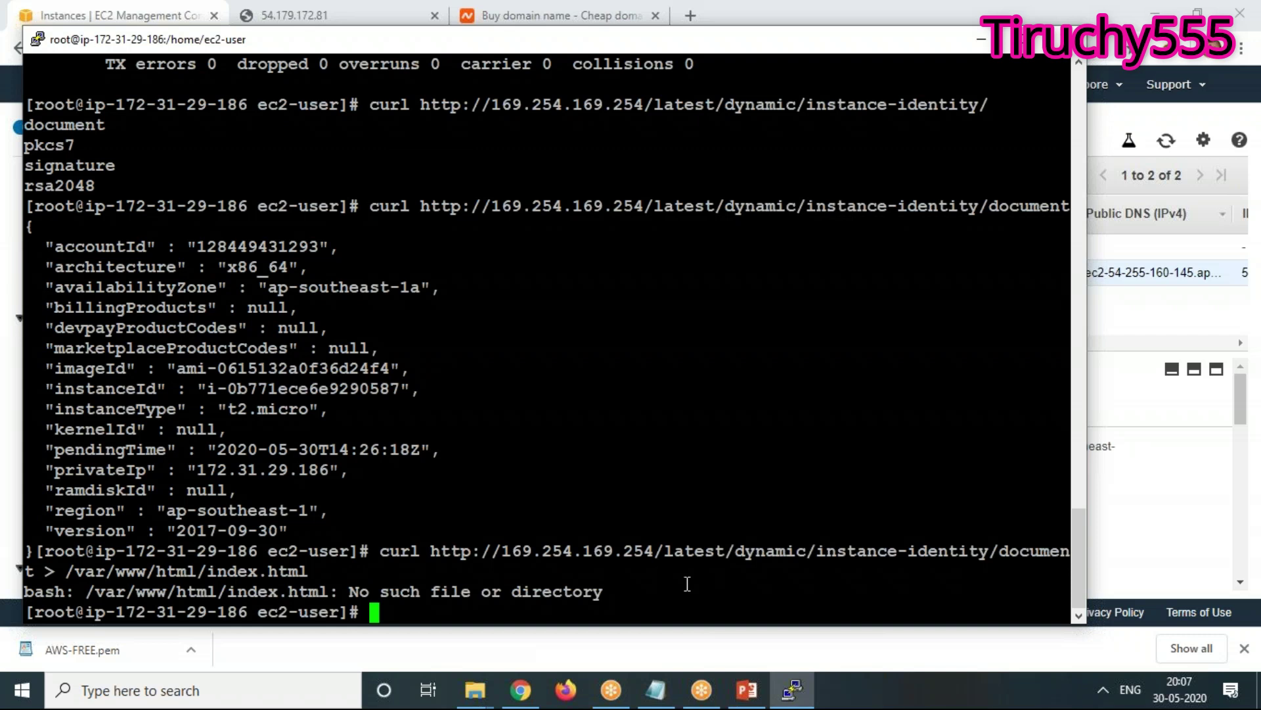
Replace the failed command with 'yum install httpd'
{"action": "key", "text": "Up"}
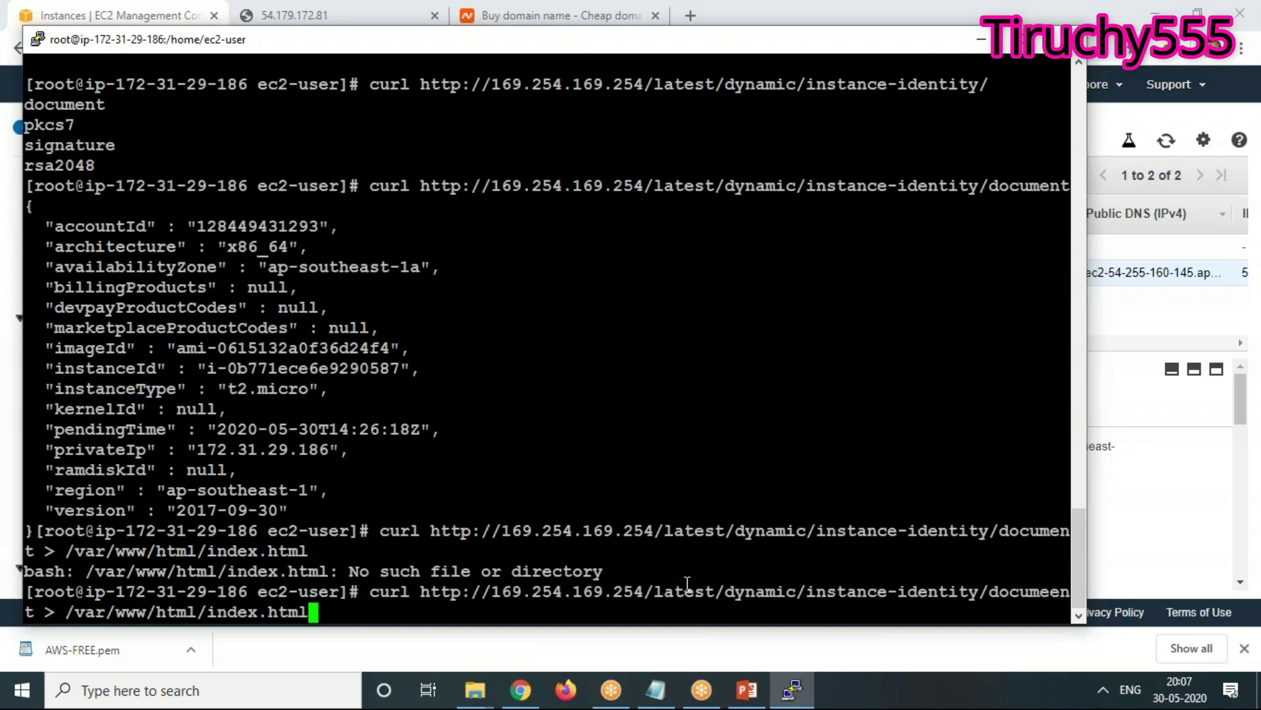
{"action": "key", "text": "BackSpace"}
{"action": "key", "text": "BackSpace"}
{"action": "key", "text": "BackSpace"}
{"action": "key", "text": "BackSpace"}
{"action": "key", "text": "BackSpace"}
{"action": "key", "text": "BackSpace"}
{"action": "key", "text": "BackSpace"}
{"action": "key", "text": "BackSpace"}
{"action": "key", "text": "BackSpace"}
{"action": "key", "text": "BackSpace"}
{"action": "key", "text": "BackSpace"}
{"action": "key", "text": "BackSpace"}
{"action": "key", "text": "BackSpace"}
{"action": "key", "text": "BackSpace"}
{"action": "key", "text": "BackSpace"}
{"action": "key", "text": "BackSpace"}
{"action": "key", "text": "BackSpace"}
{"action": "key", "text": "BackSpace"}
{"action": "key", "text": "BackSpace"}
{"action": "key", "text": "BackSpace"}
{"action": "key", "text": "BackSpace"}
{"action": "key", "text": "BackSpace"}
{"action": "key", "text": "BackSpace"}
{"action": "key", "text": "BackSpace"}
{"action": "key", "text": "BackSpace"}
{"action": "key", "text": "BackSpace"}
{"action": "key", "text": "BackSpace"}
{"action": "key", "text": "BackSpace"}
{"action": "key", "text": "BackSpace"}
{"action": "key", "text": "BackSpace"}
{"action": "key", "text": "BackSpace"}
{"action": "key", "text": "BackSpace"}
{"action": "key", "text": "BackSpace"}
{"action": "key", "text": "BackSpace"}
{"action": "key", "text": "BackSpace"}
{"action": "key", "text": "BackSpace"}
{"action": "key", "text": "BackSpace"}
{"action": "key", "text": "BackSpace"}
{"action": "key", "text": "BackSpace"}
{"action": "key", "text": "BackSpace"}
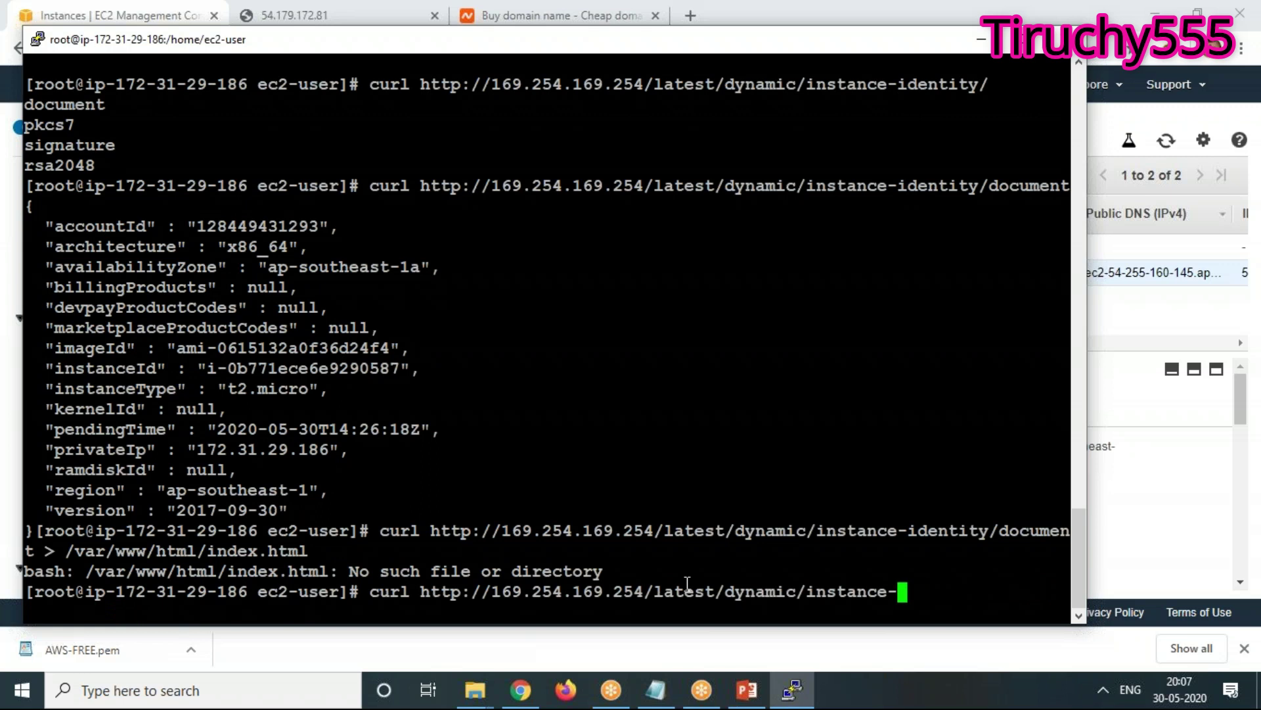
{"action": "key", "text": "BackSpace"}
{"action": "key", "text": "BackSpace"}
{"action": "key", "text": "BackSpace"}
{"action": "key", "text": "BackSpace"}
{"action": "key", "text": "BackSpace"}
{"action": "key", "text": "BackSpace"}
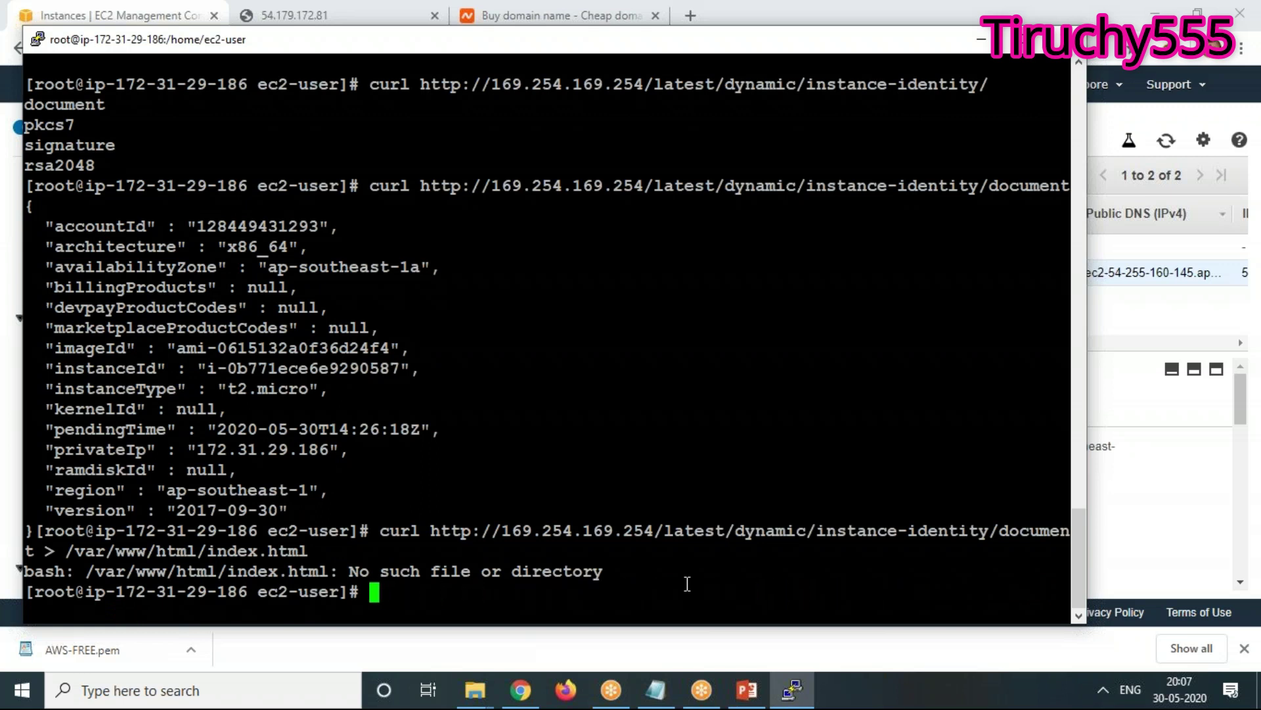
{"action": "type", "text": "yum install h"}
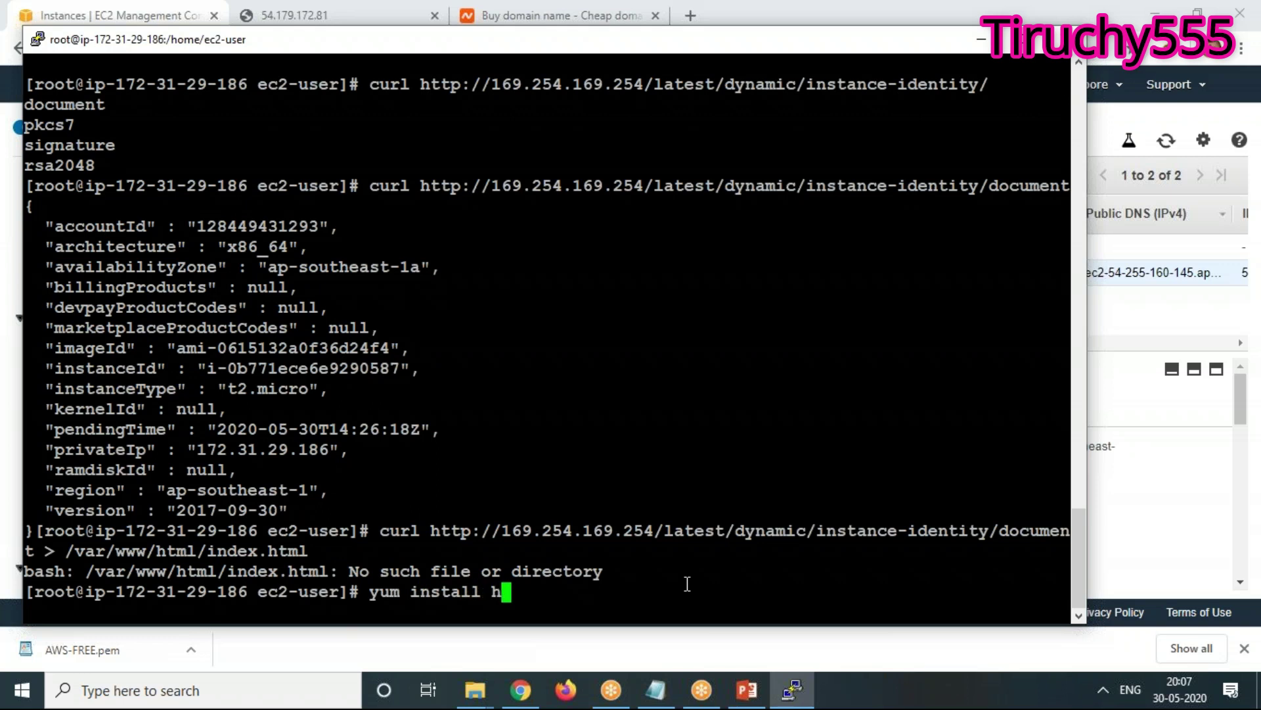
{"action": "type", "text": "ttpd"}
Install httpd, confirming with y, and change into /var/www/html
{"action": "key", "text": "Return"}
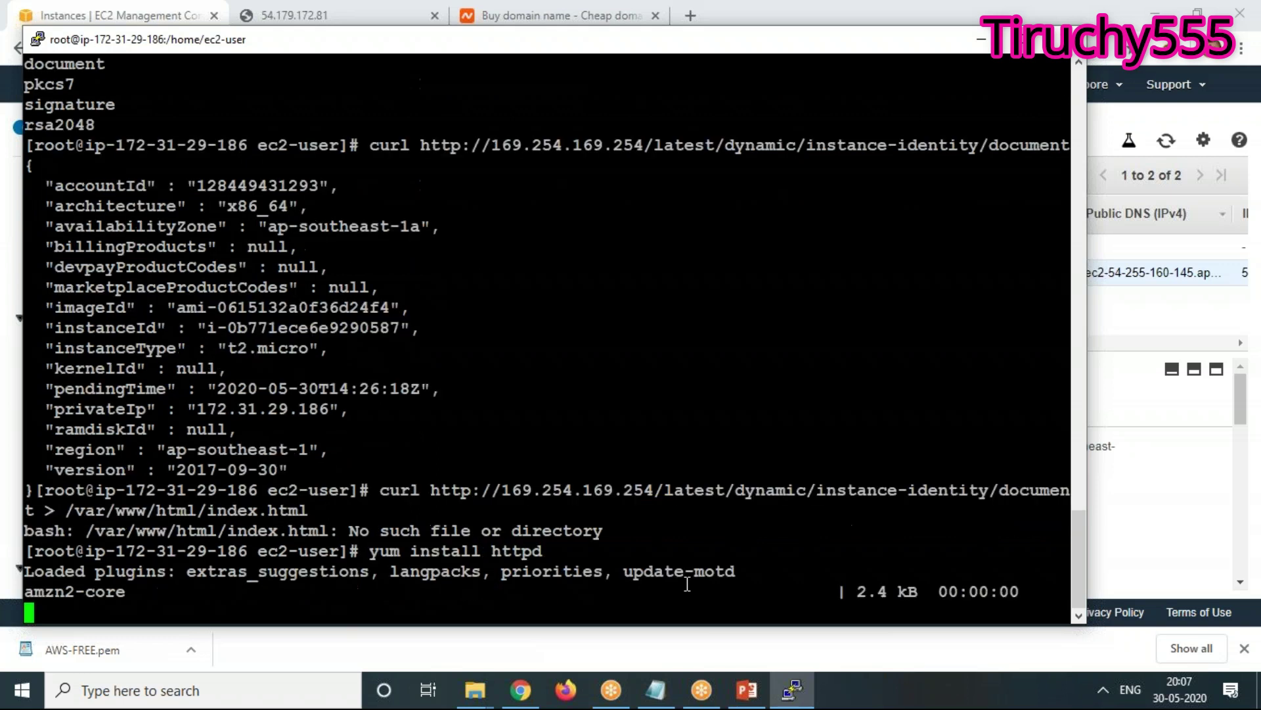
{"action": "type", "text": "y"}
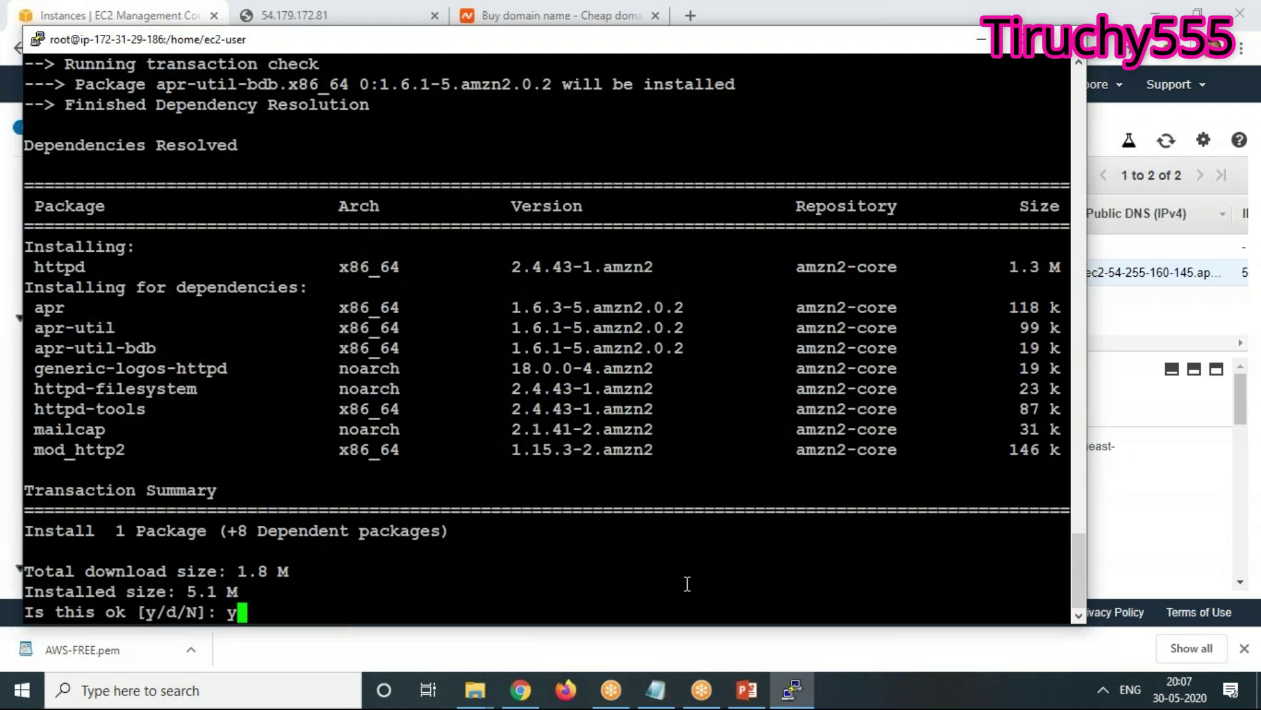
{"action": "key", "text": "Return"}
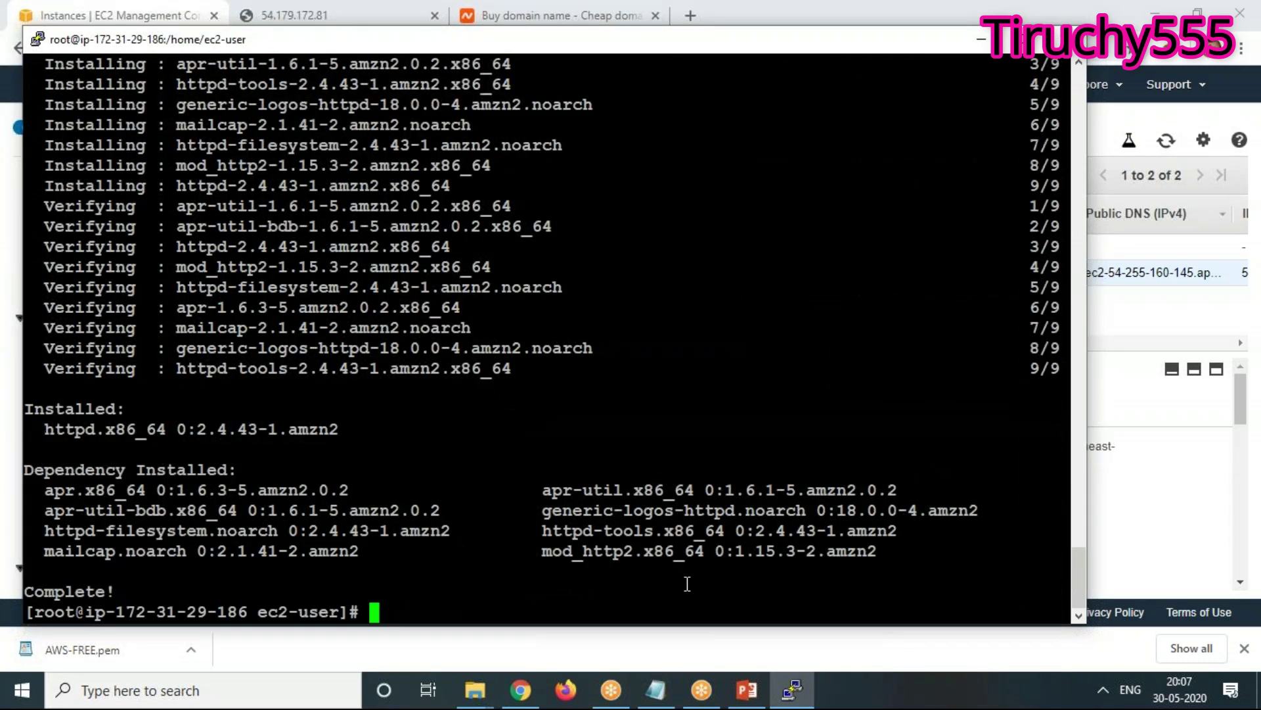
{"action": "type", "text": "cd /var/www"}
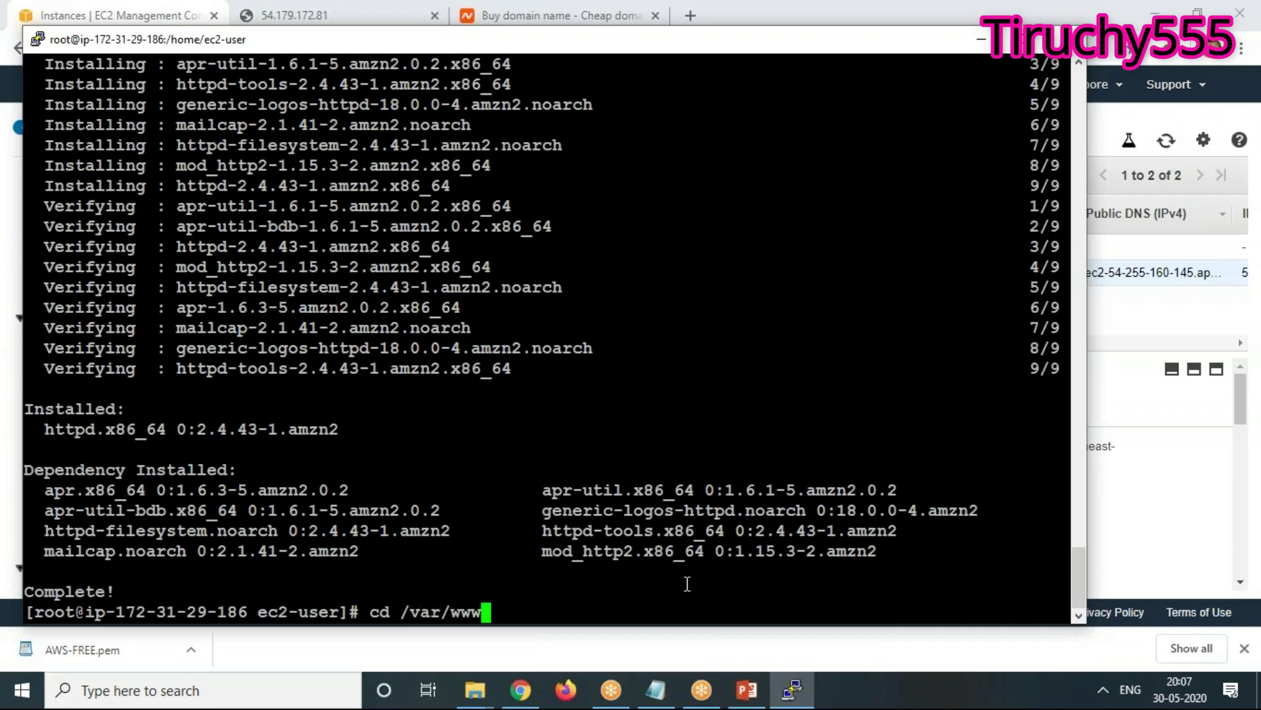
{"action": "type", "text": "/html"}
{"action": "key", "text": "Return"}
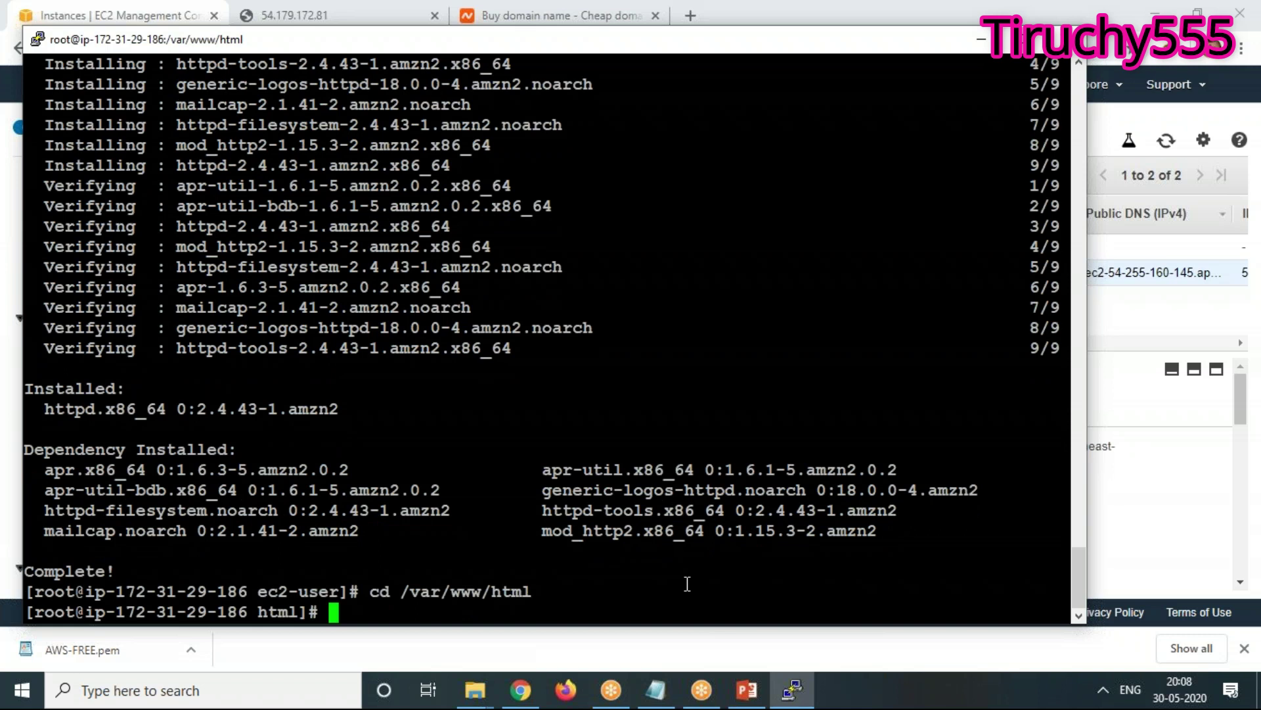
Run 'systemctl start httpd' and 'systemctl enable httpd'
{"action": "type", "text": "systemctl st"}
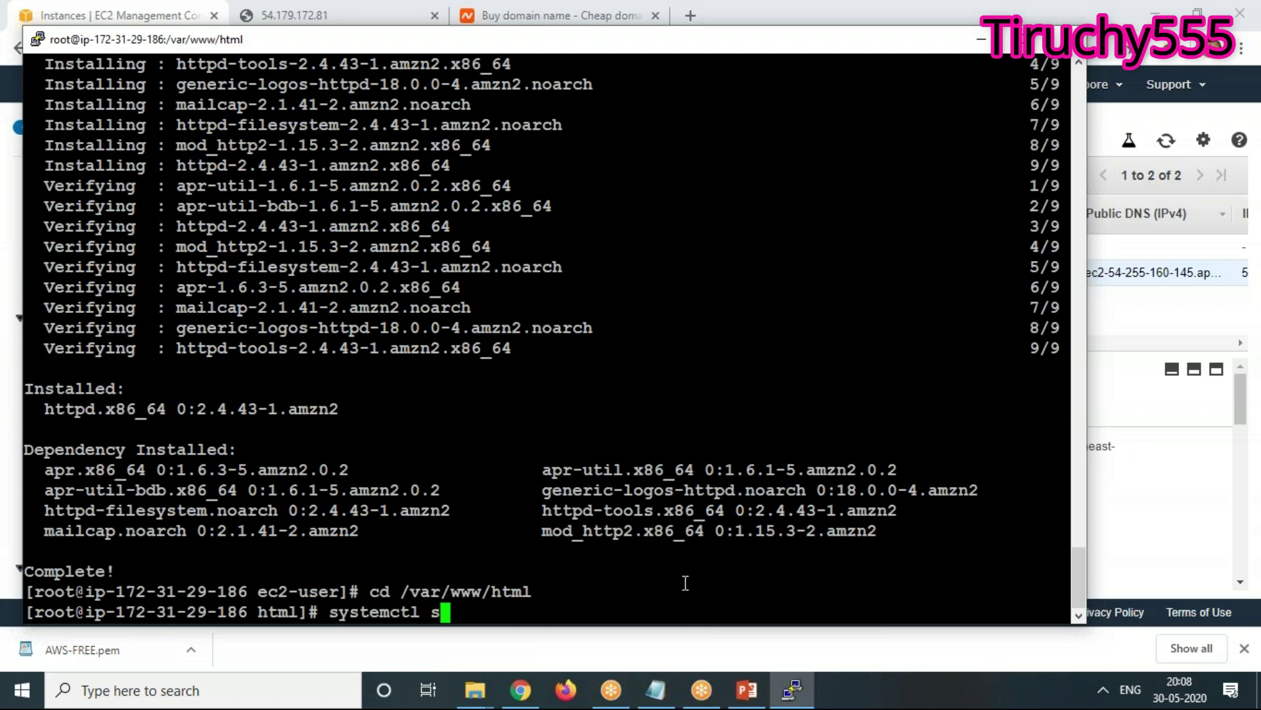
{"action": "type", "text": "t httpd"}
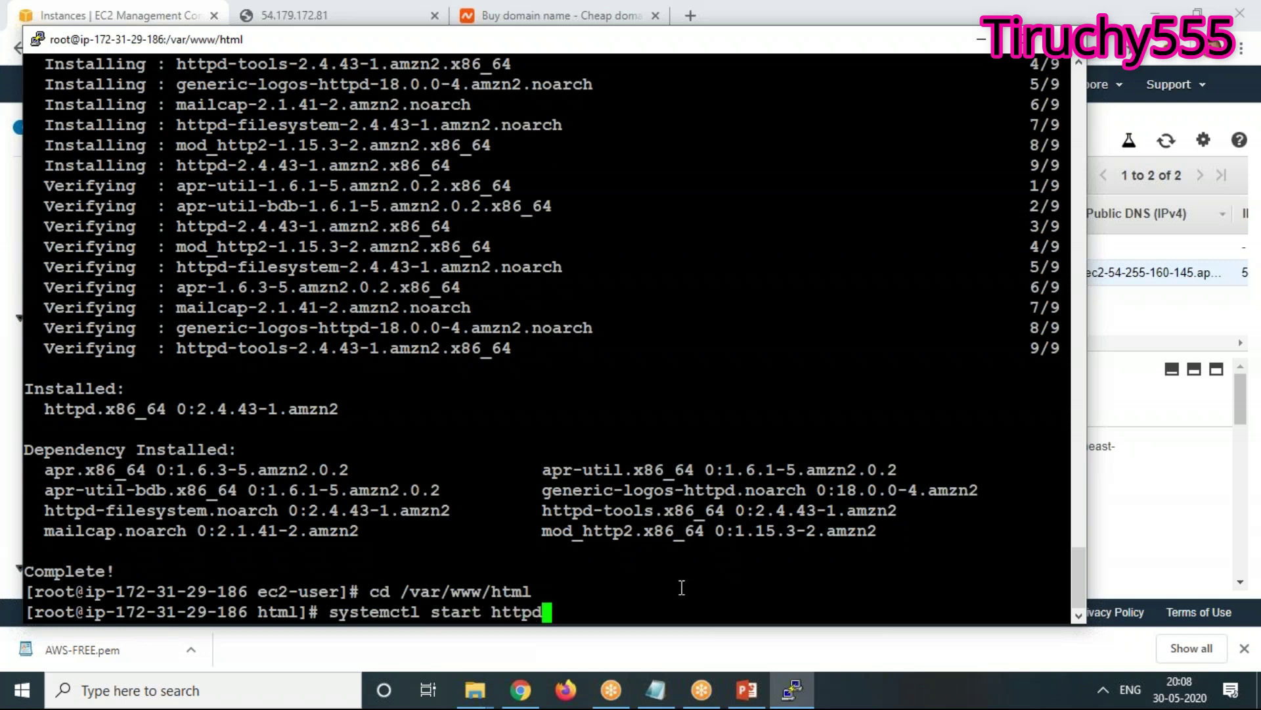
{"action": "key", "text": "Return"}
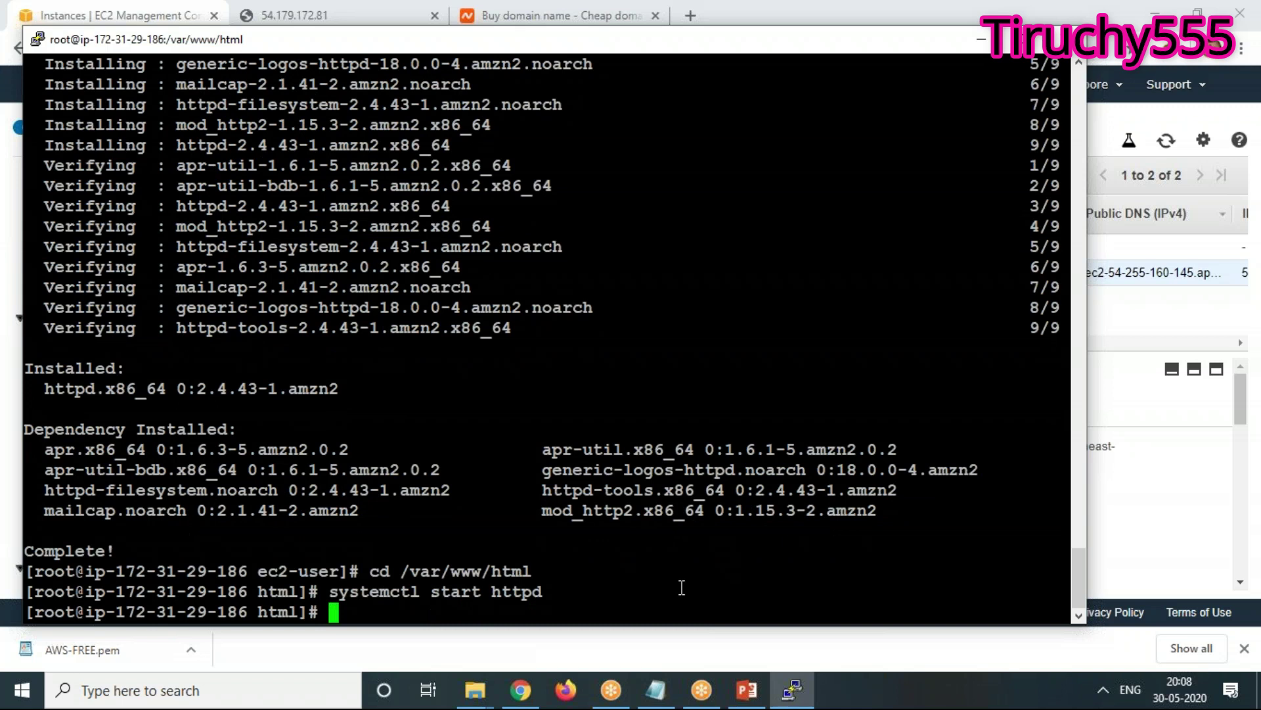
{"action": "type", "text": "systemc"}
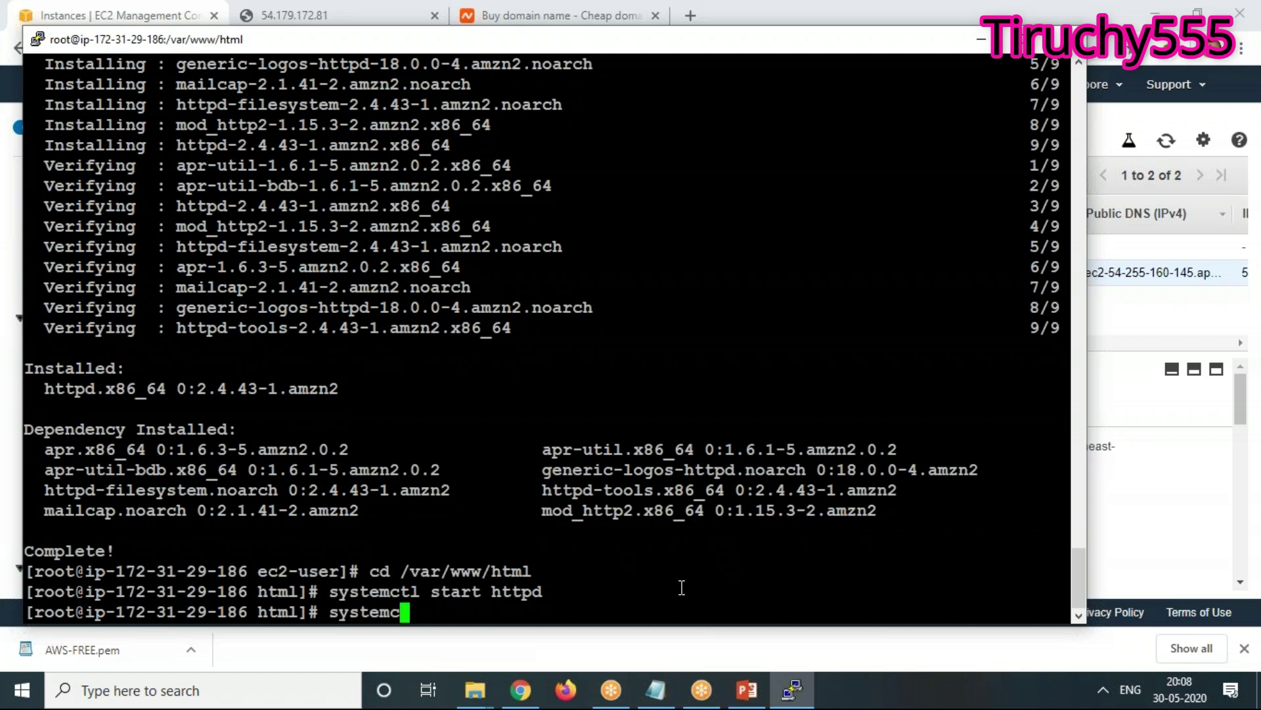
{"action": "type", "text": "tl enable"}
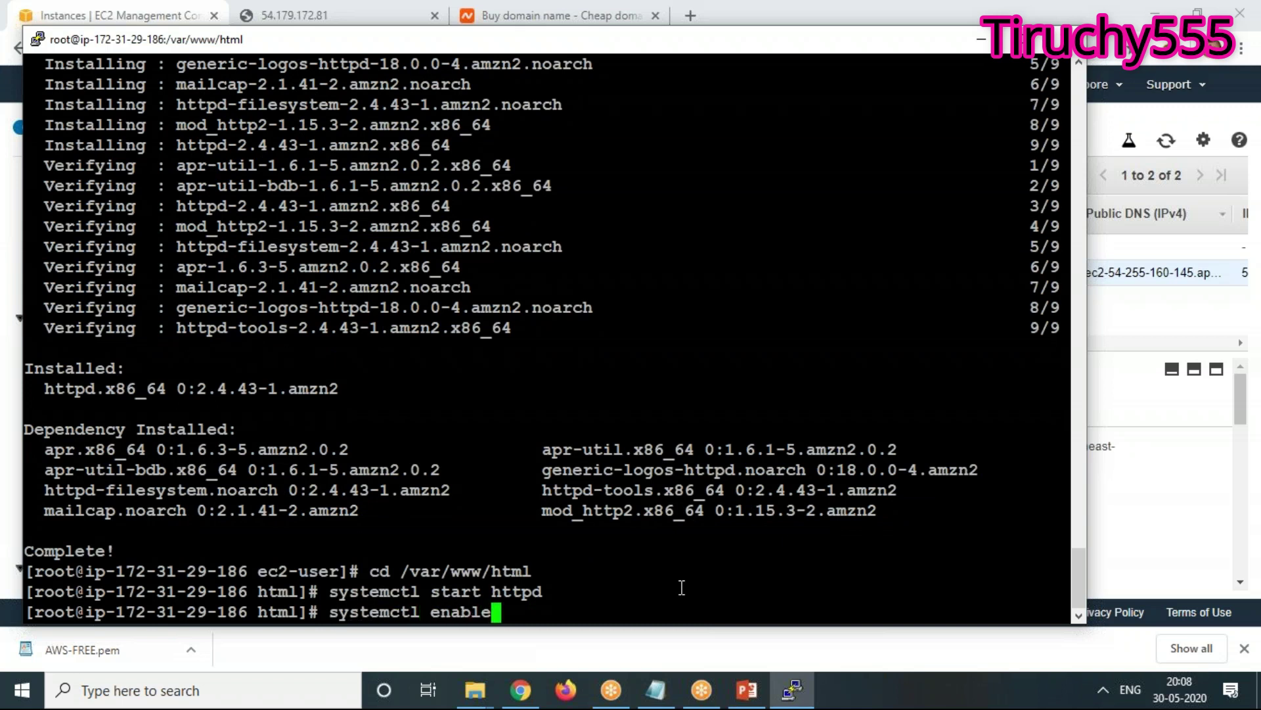
{"action": "type", "text": " httpd"}
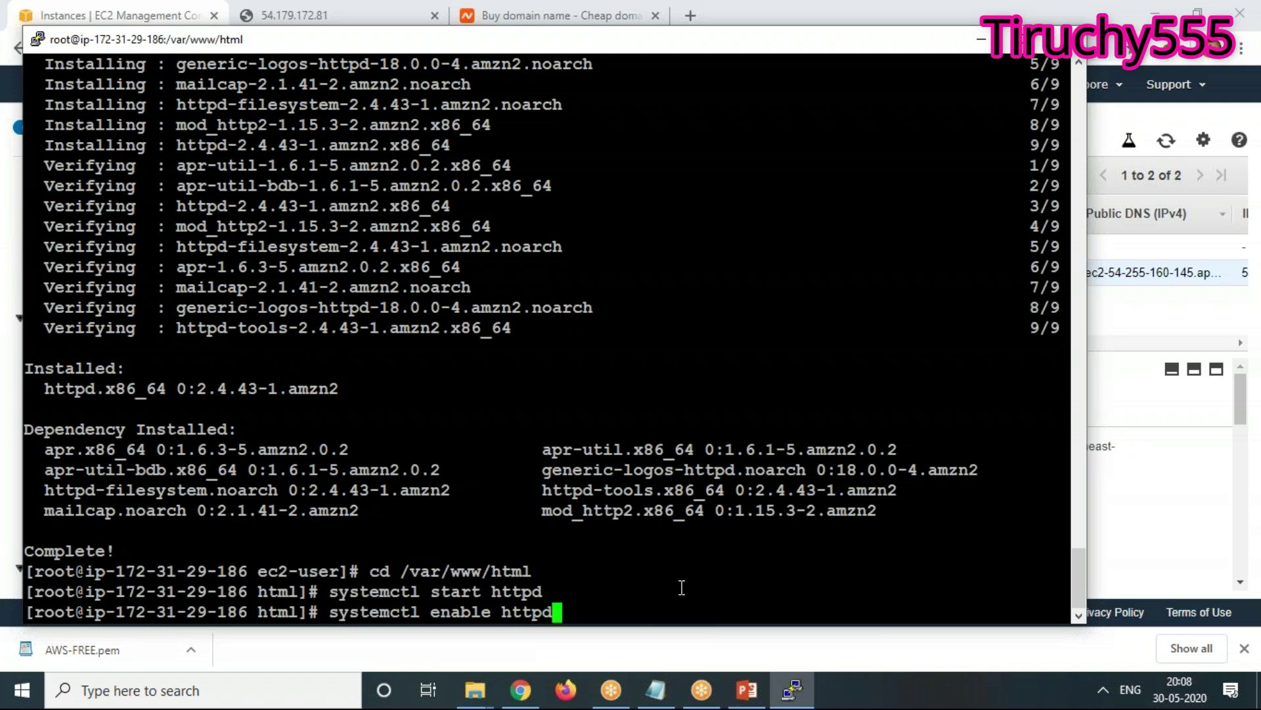
{"action": "key", "text": "Return"}
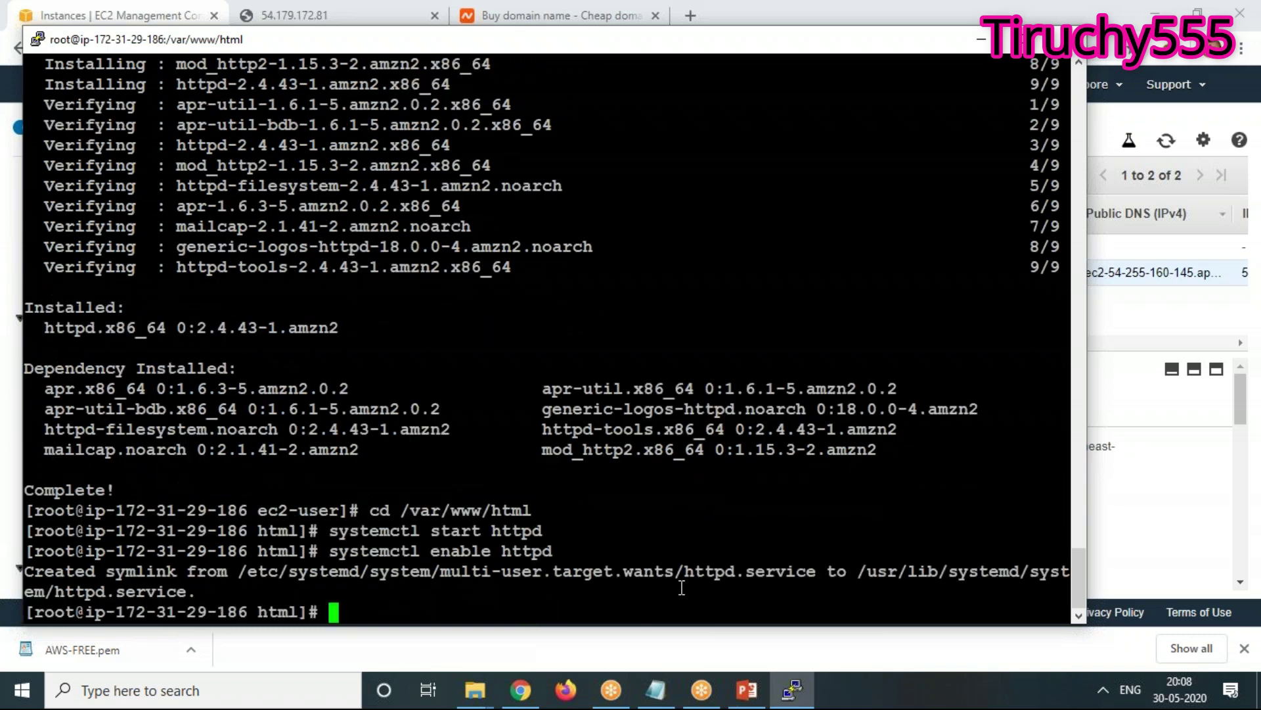
Rerun the curl redirect to write the identity document into /var/www/html/index.html
{"action": "key", "text": "Up"}
{"action": "key", "text": "Up"}
{"action": "key", "text": "Up"}
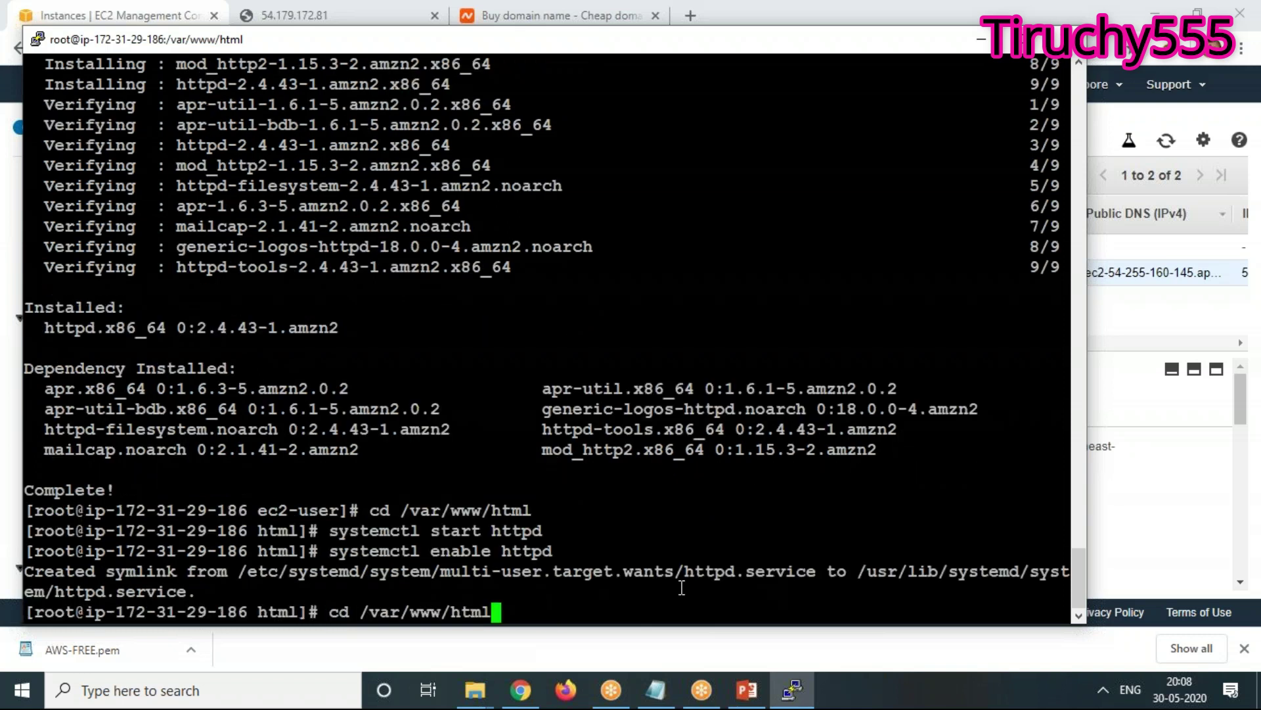
{"action": "key", "text": "Up"}
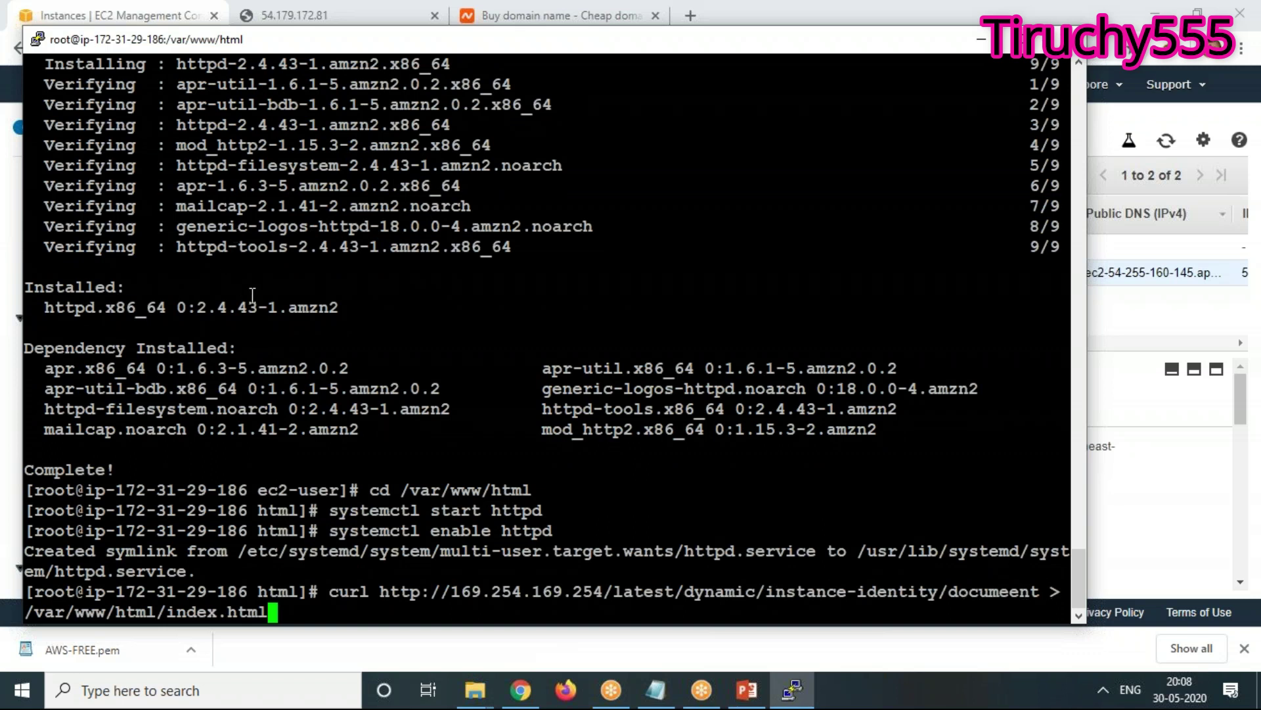
{"action": "scroll", "coordinate": [253, 295], "scroll_direction": "up", "scroll_amount": 10}
{"action": "scroll", "coordinate": [253, 295], "scroll_direction": "up", "scroll_amount": 15}
{"action": "scroll", "coordinate": [253, 295], "scroll_direction": "down", "scroll_amount": 4}
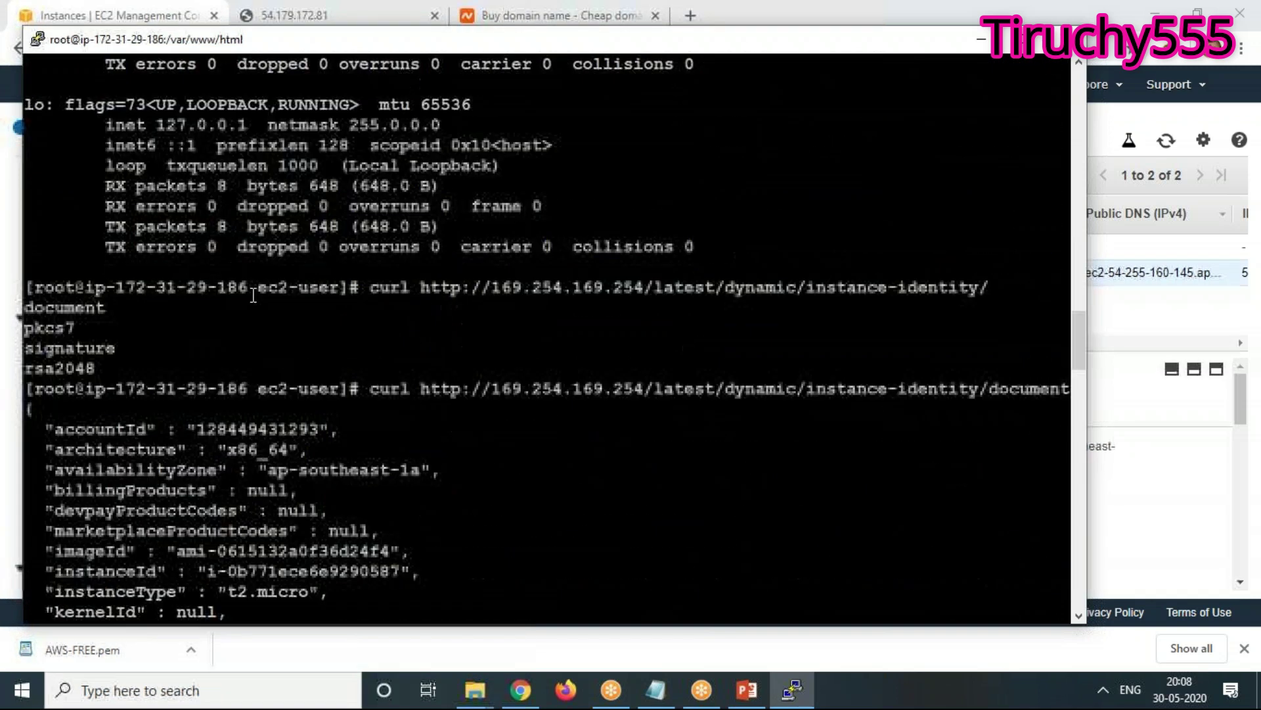
{"action": "left_click_drag", "start_coordinate": [27, 408], "coordinate": [217, 611]}
{"action": "scroll", "coordinate": [215, 487], "scroll_direction": "down", "scroll_amount": 15}
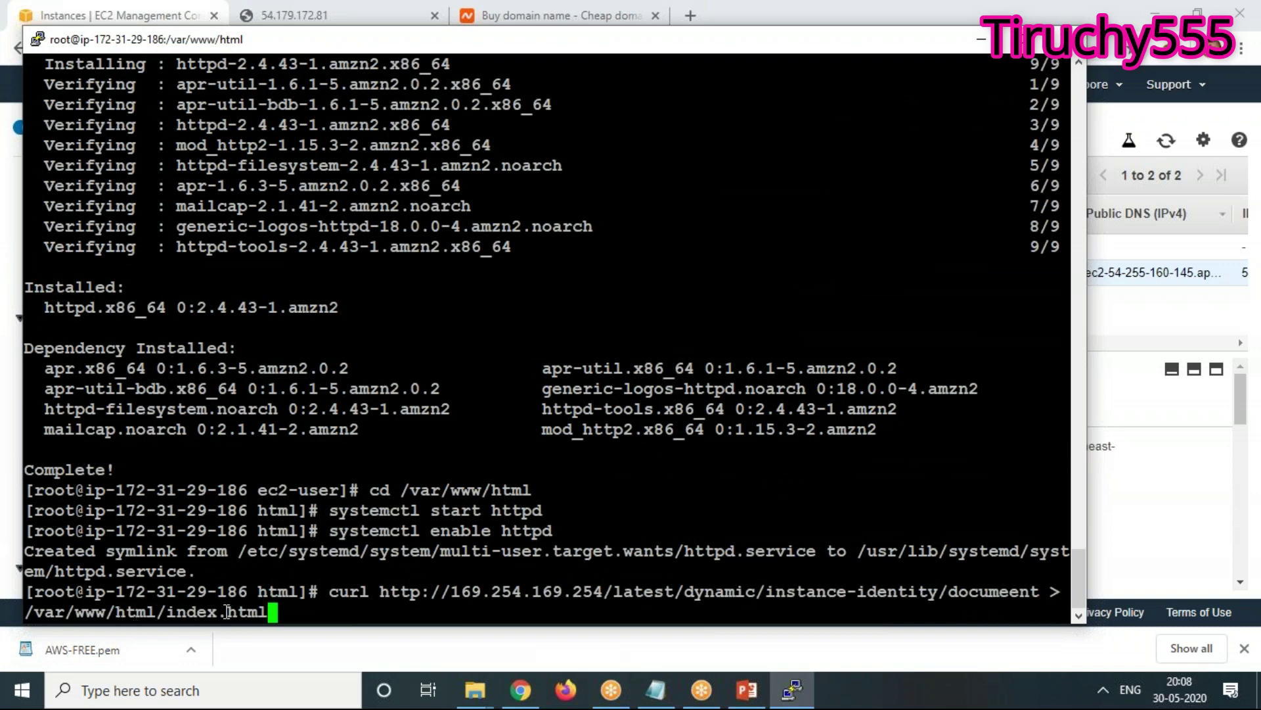
{"action": "key", "text": "Return"}
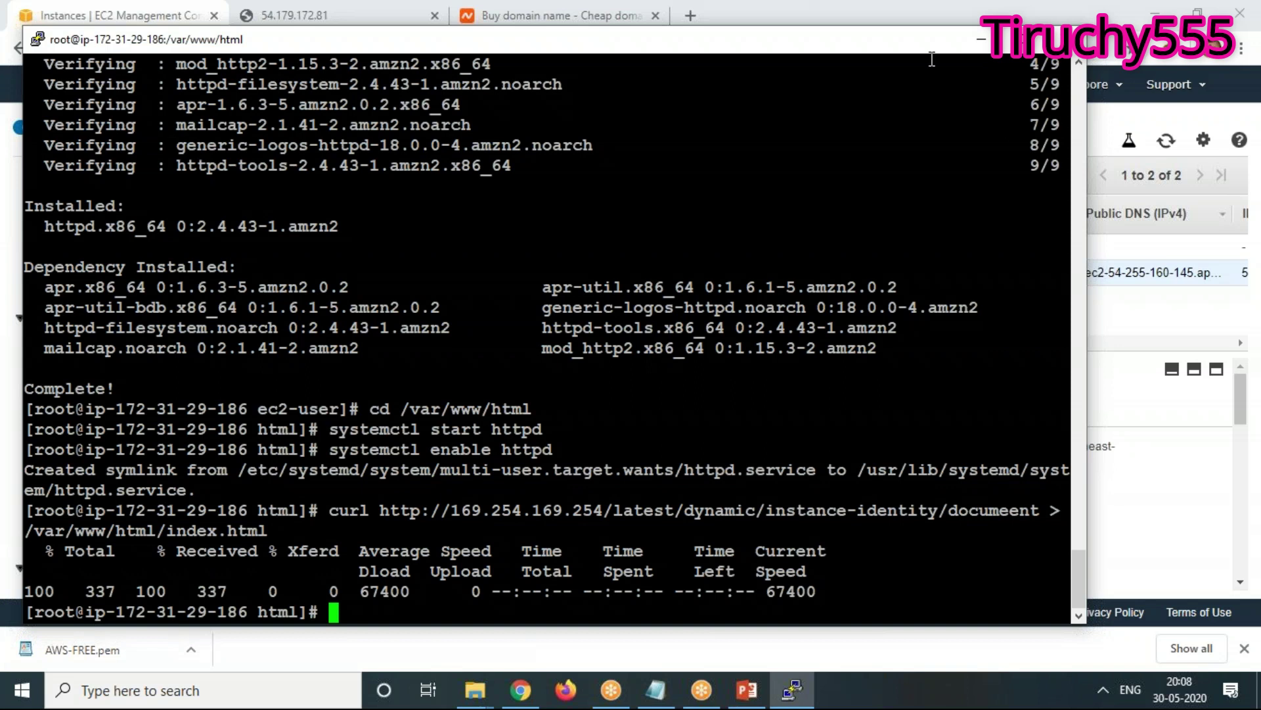
{"action": "left_click", "coordinate": [985, 40]}
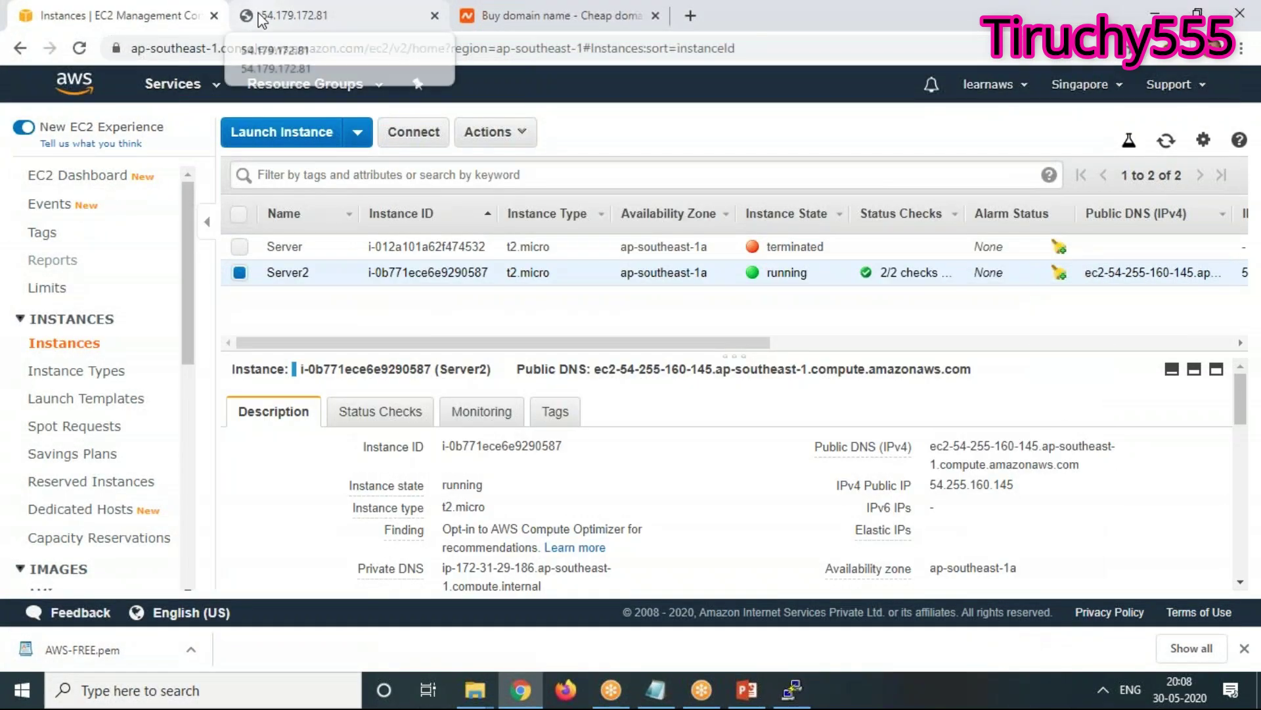
Select Server2's public IP and load it in the other browser tab
{"action": "left_click", "coordinate": [248, 19]}
{"action": "left_click", "coordinate": [93, 22]}
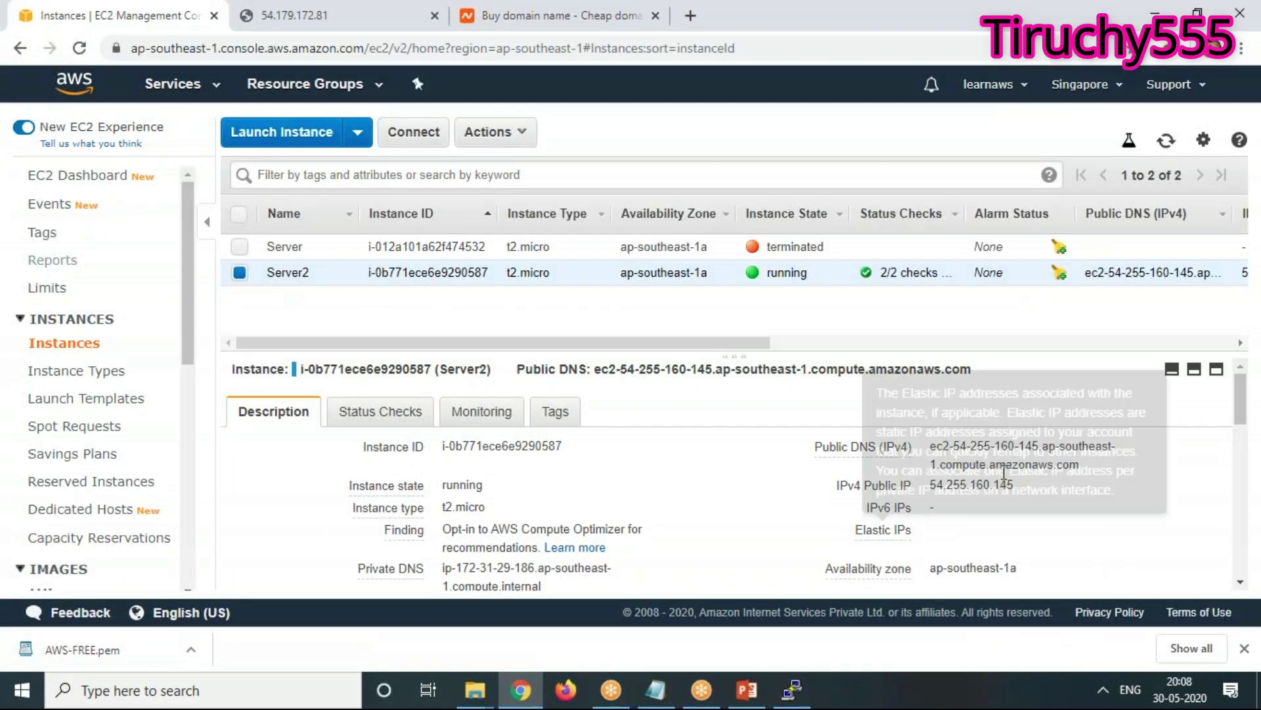
{"action": "left_click_drag", "start_coordinate": [1014, 485], "coordinate": [928, 486]}
{"action": "key", "text": "ctrl+c"}
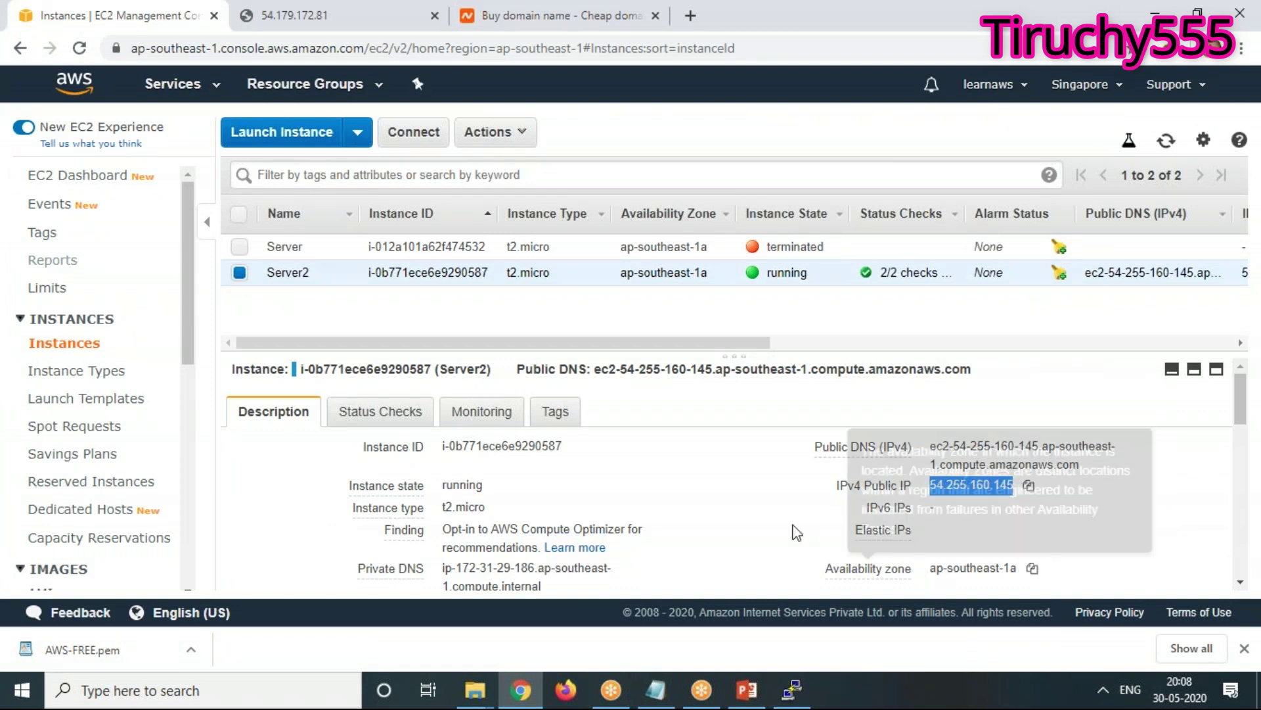
{"action": "left_click", "coordinate": [260, 15]}
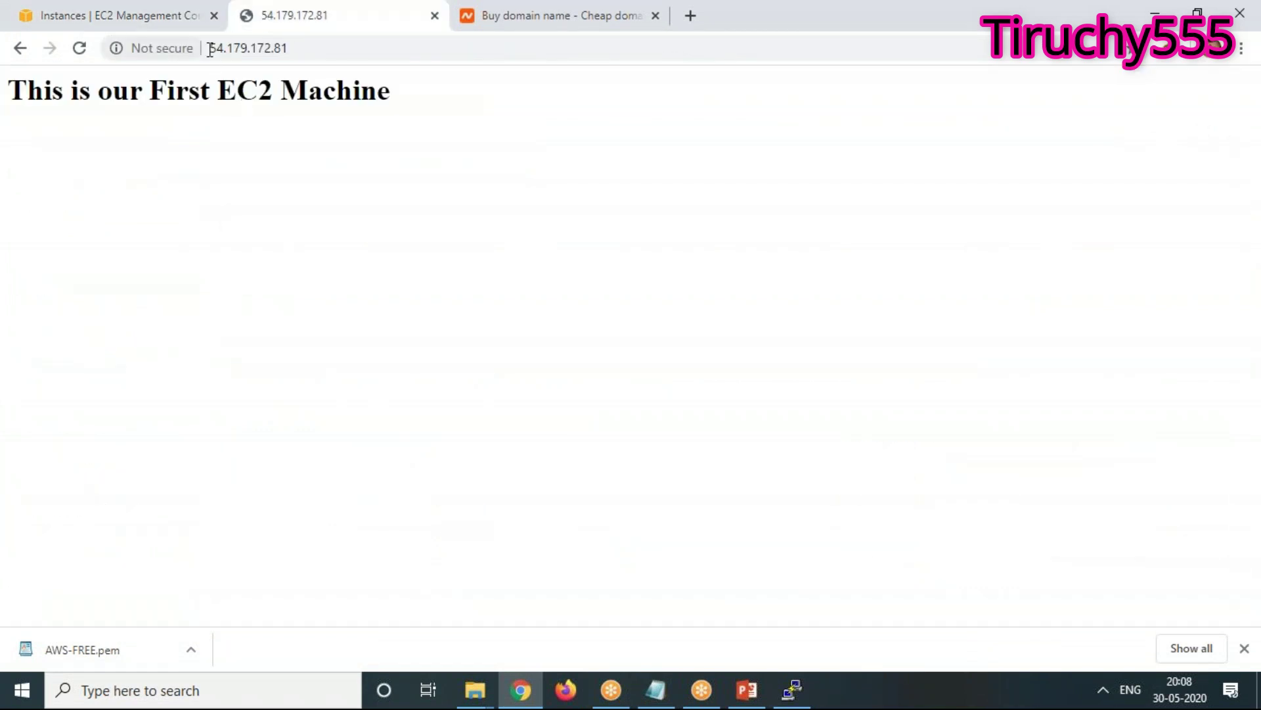
{"action": "left_click", "coordinate": [234, 51]}
{"action": "key", "text": "ctrl+v"}
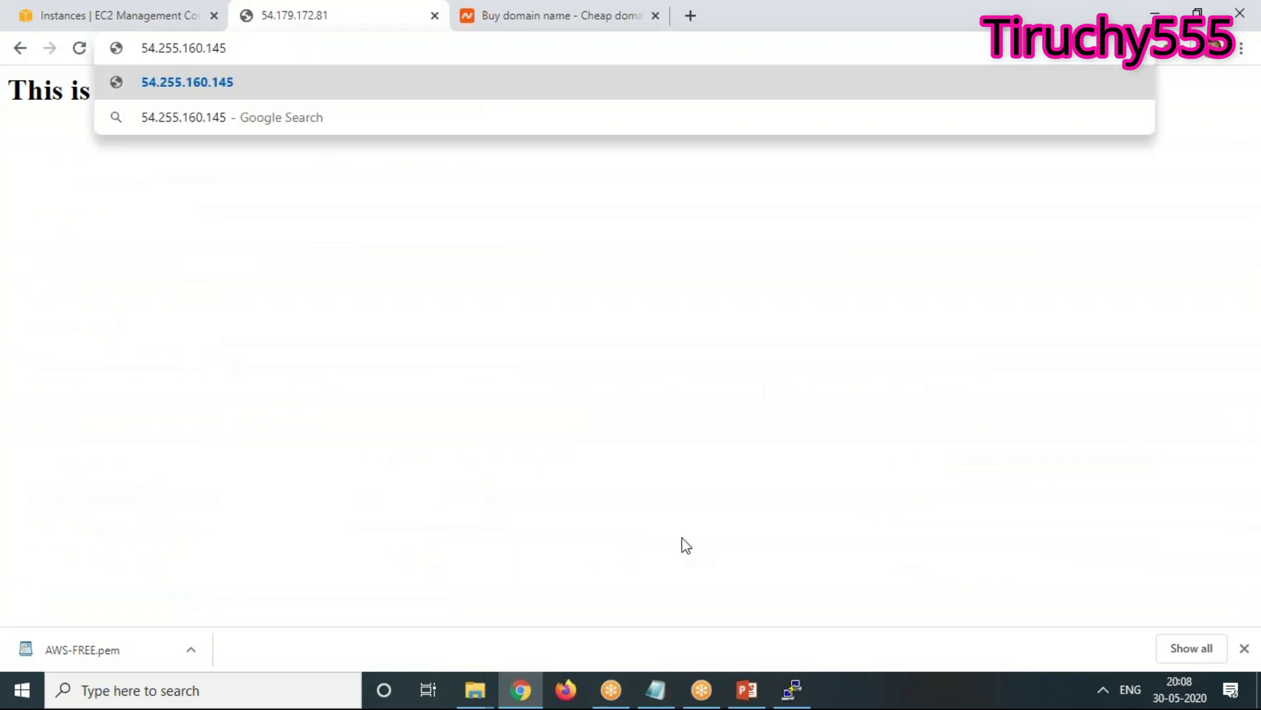
{"action": "key", "text": "Return"}
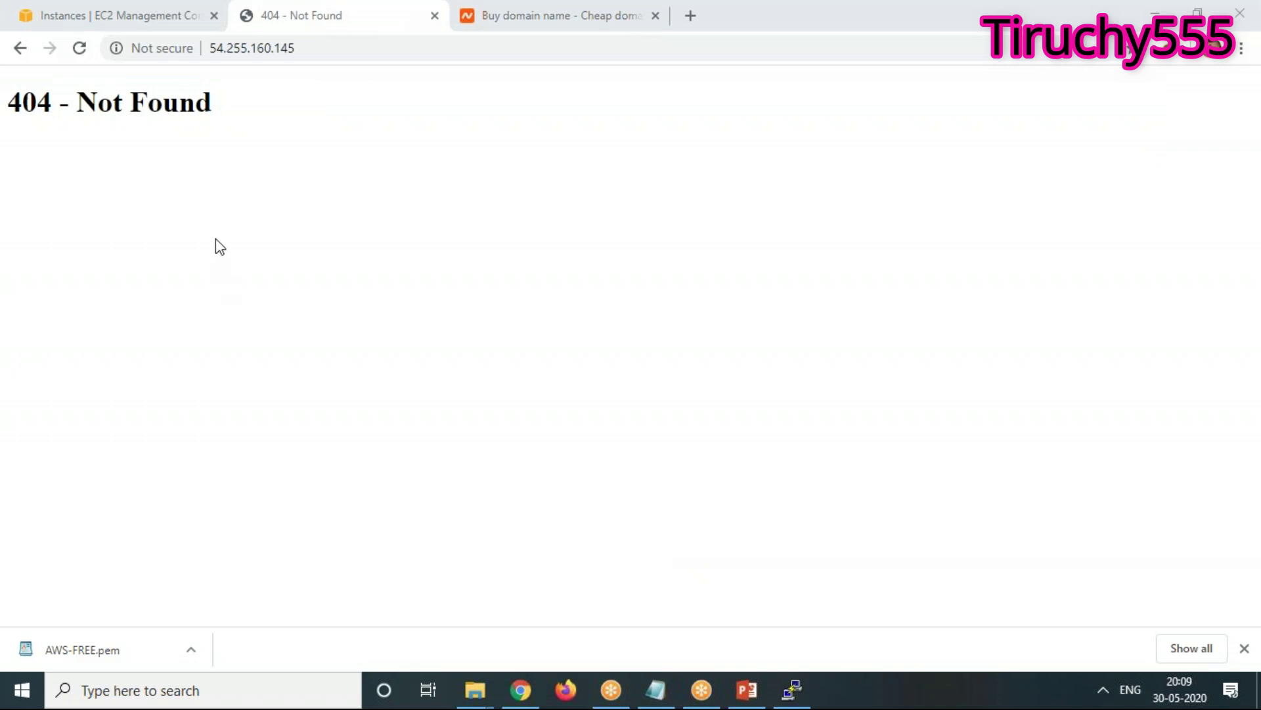
Copy Server2's IP 54.255.160.145 and load it again, which returns '404 - Not Found'
{"action": "left_click", "coordinate": [120, 16]}
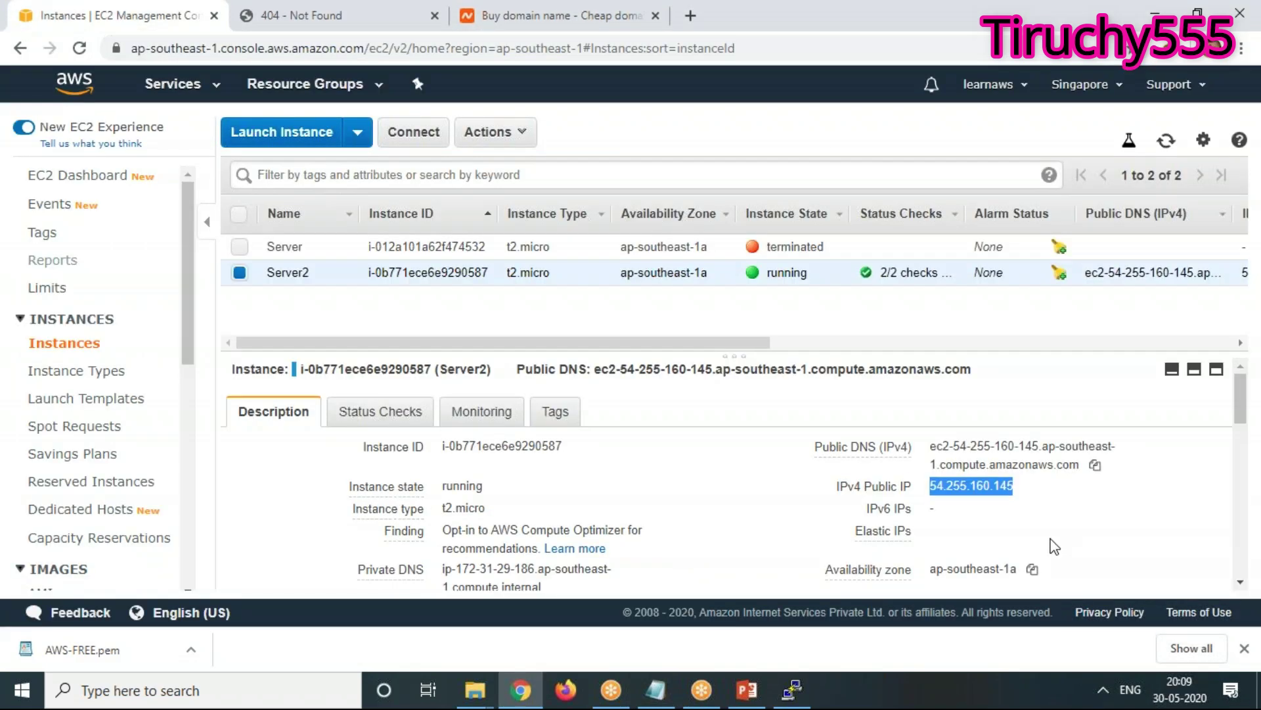
{"action": "right_click", "coordinate": [981, 485]}
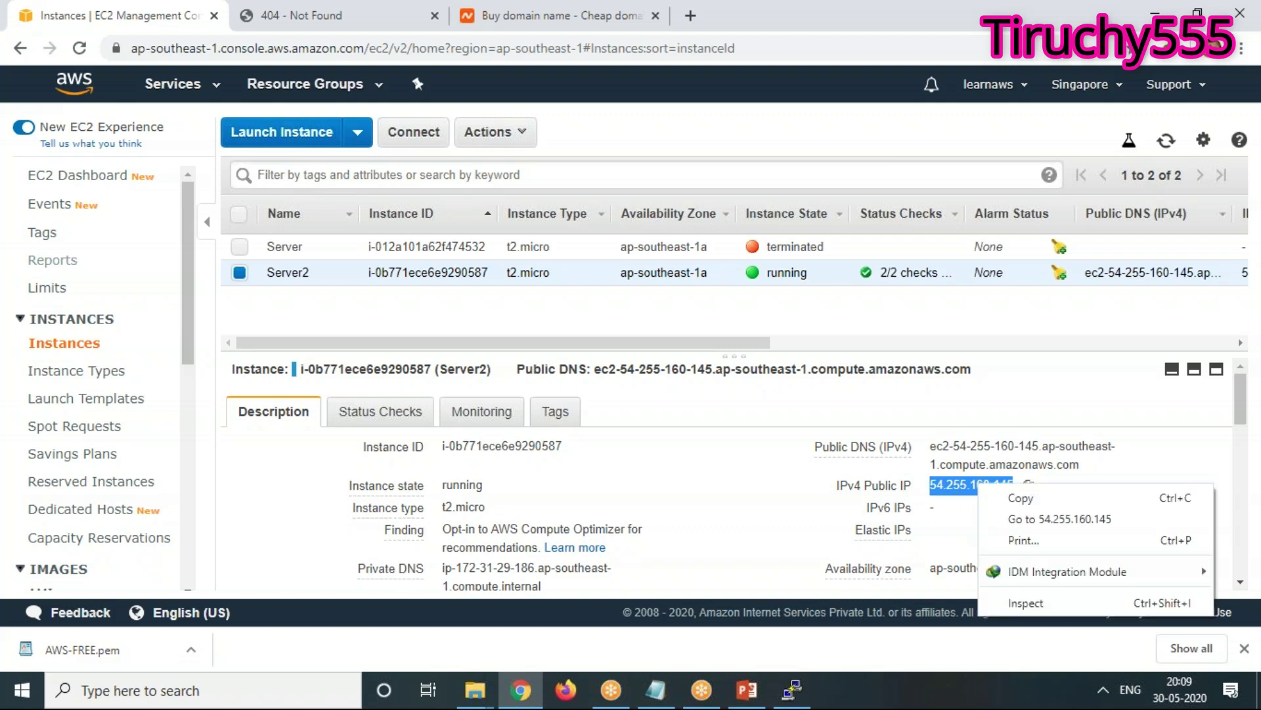
{"action": "left_click", "coordinate": [1006, 496]}
{"action": "left_click", "coordinate": [248, 9]}
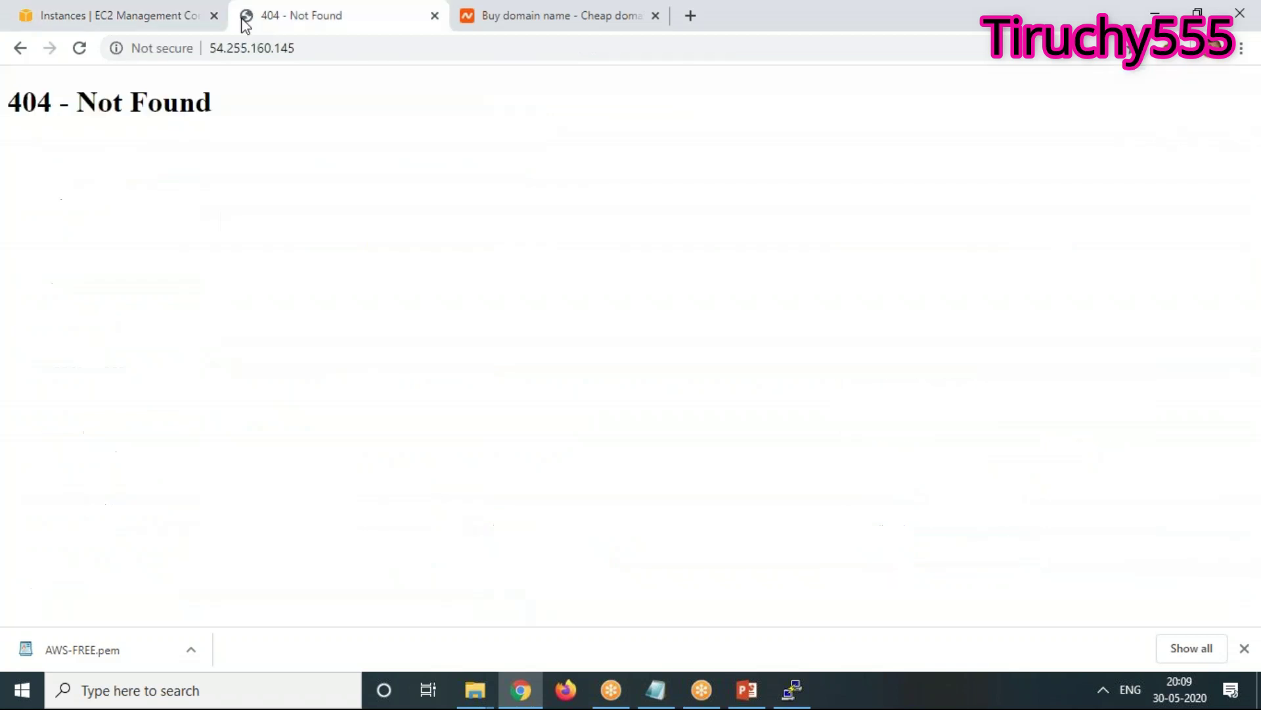
{"action": "left_click", "coordinate": [237, 48]}
{"action": "key", "text": "ctrl+v"}
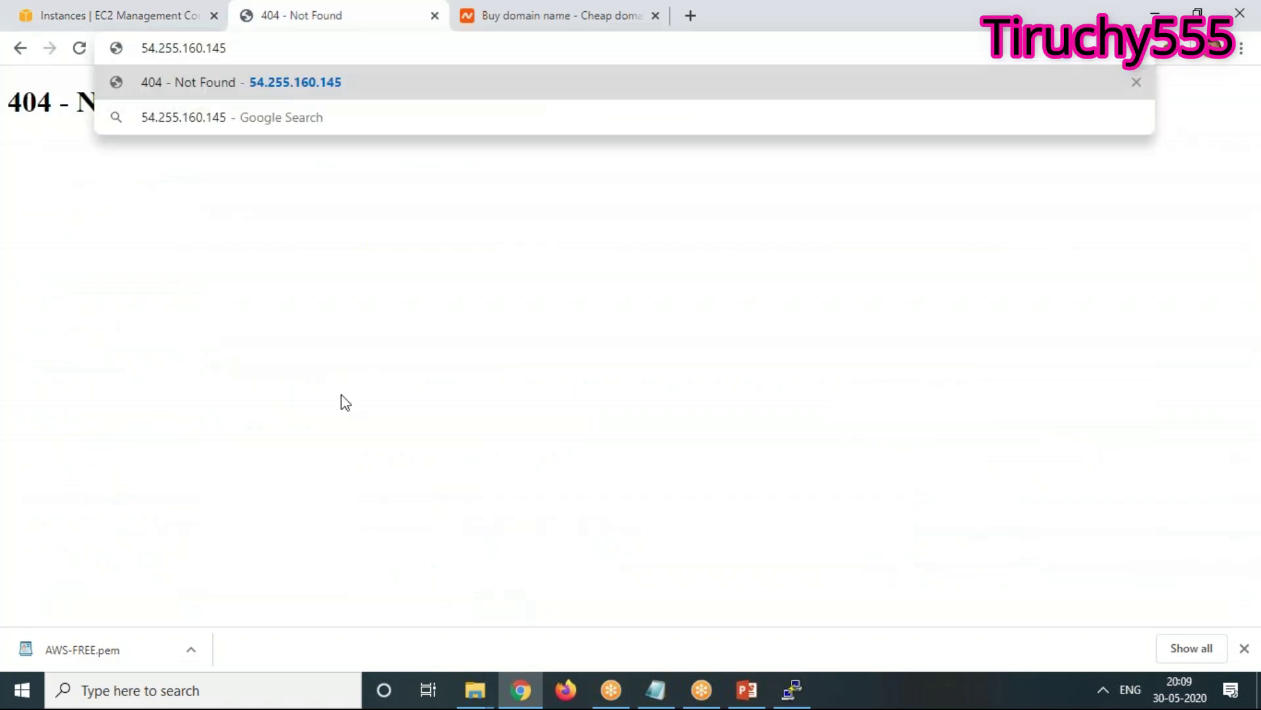
{"action": "key", "text": "Return"}
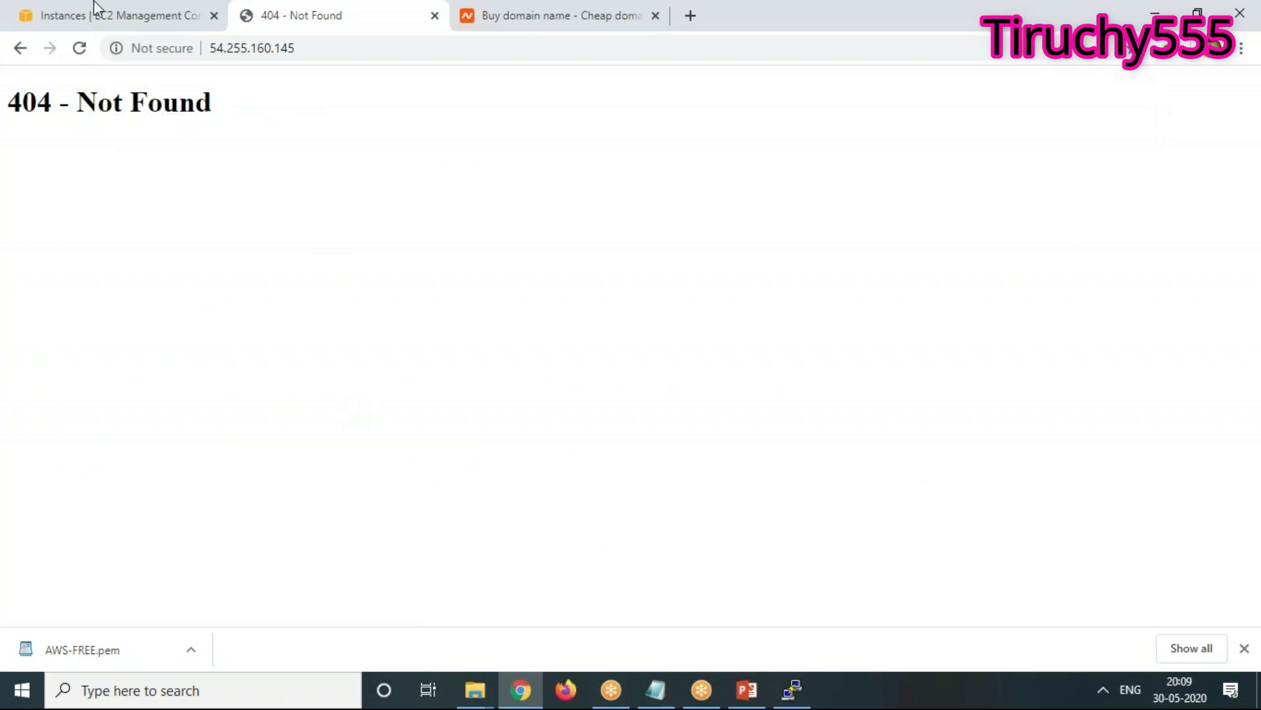
{"action": "left_click", "coordinate": [92, 21]}
Check the linux security group's inbound rules, HTTP 80 and SSH 22, then return to PuTTY
{"action": "scroll", "coordinate": [965, 506], "scroll_direction": "down", "scroll_amount": 3}
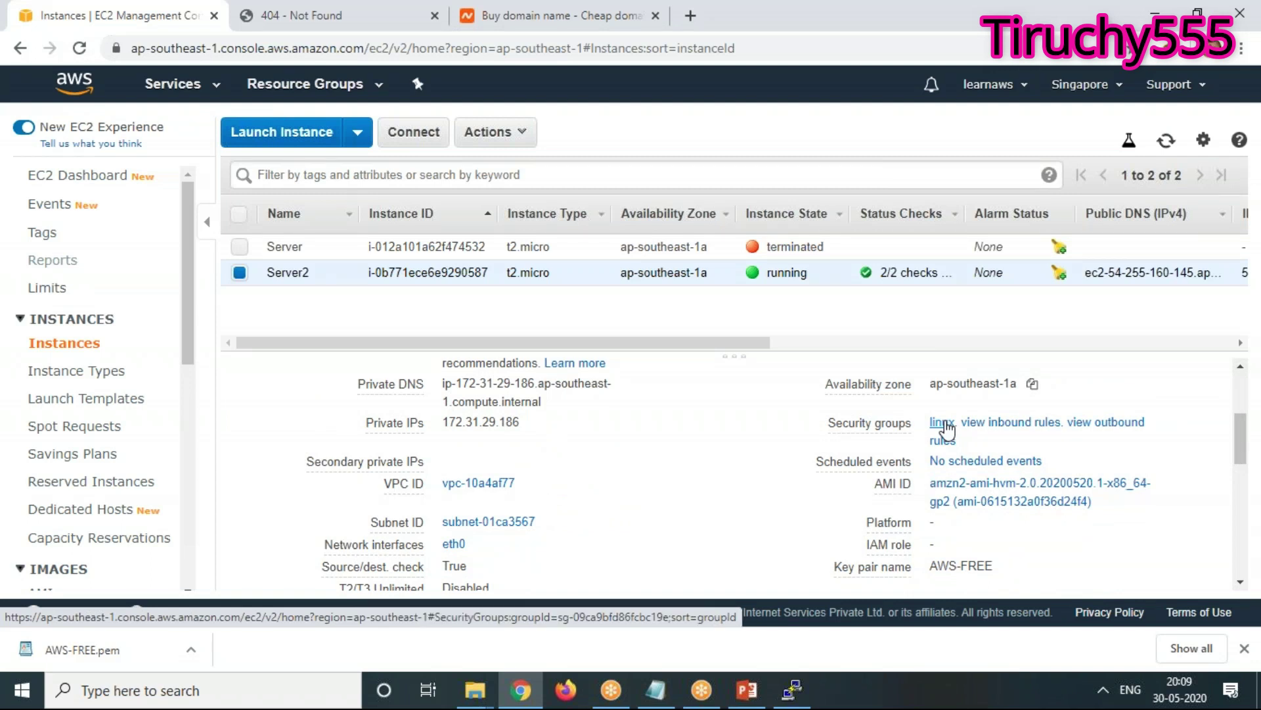
{"action": "left_click", "coordinate": [946, 431]}
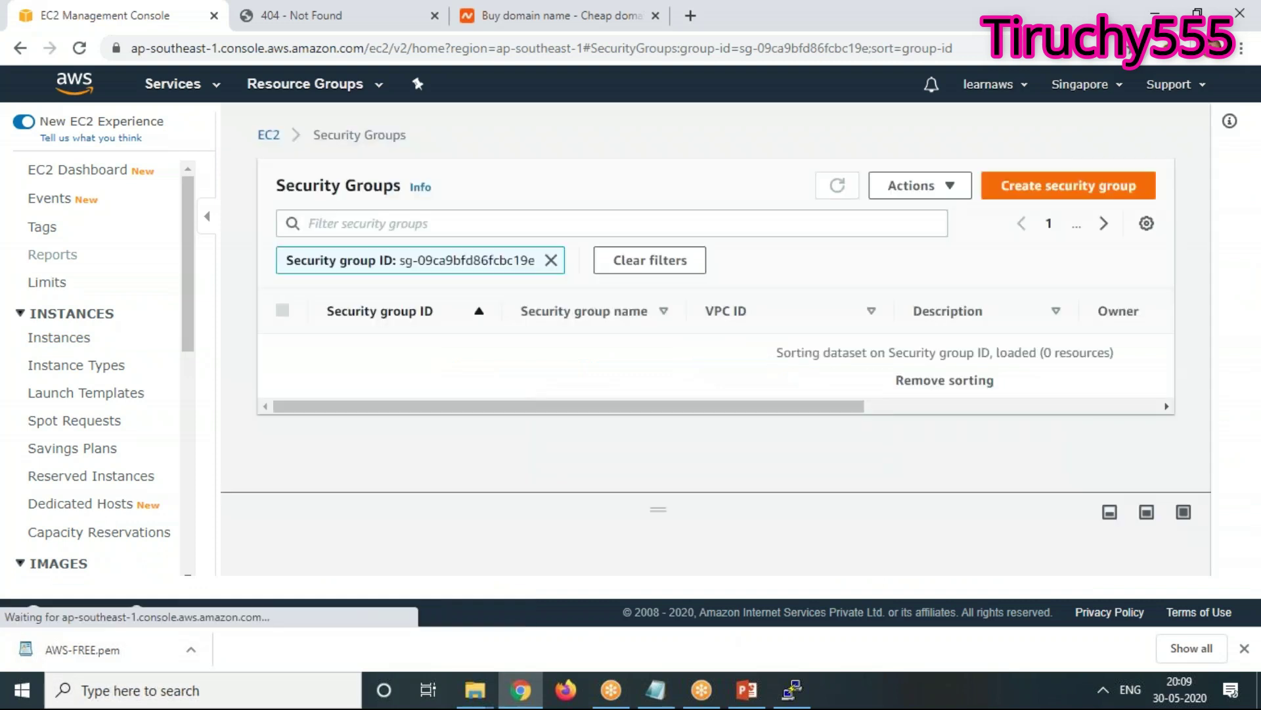
{"action": "left_click", "coordinate": [395, 362]}
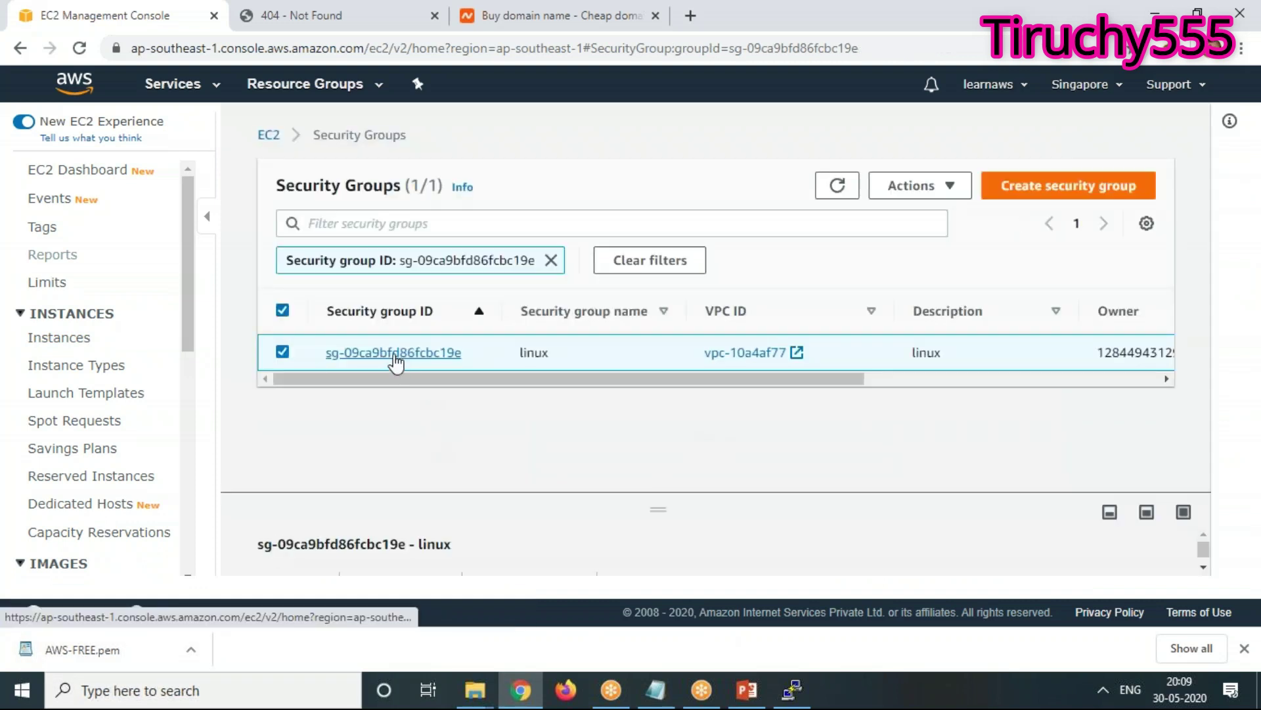
{"action": "scroll", "coordinate": [732, 467], "scroll_direction": "down", "scroll_amount": 2}
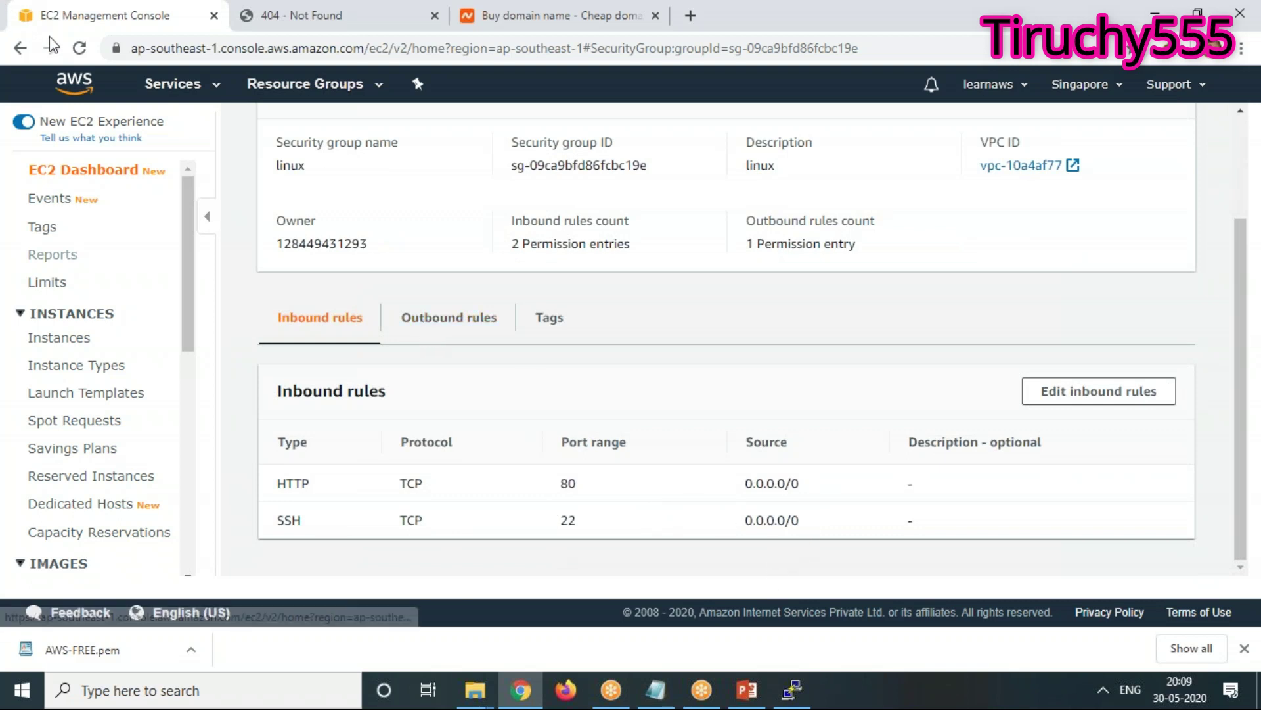
{"action": "left_click", "coordinate": [794, 691]}
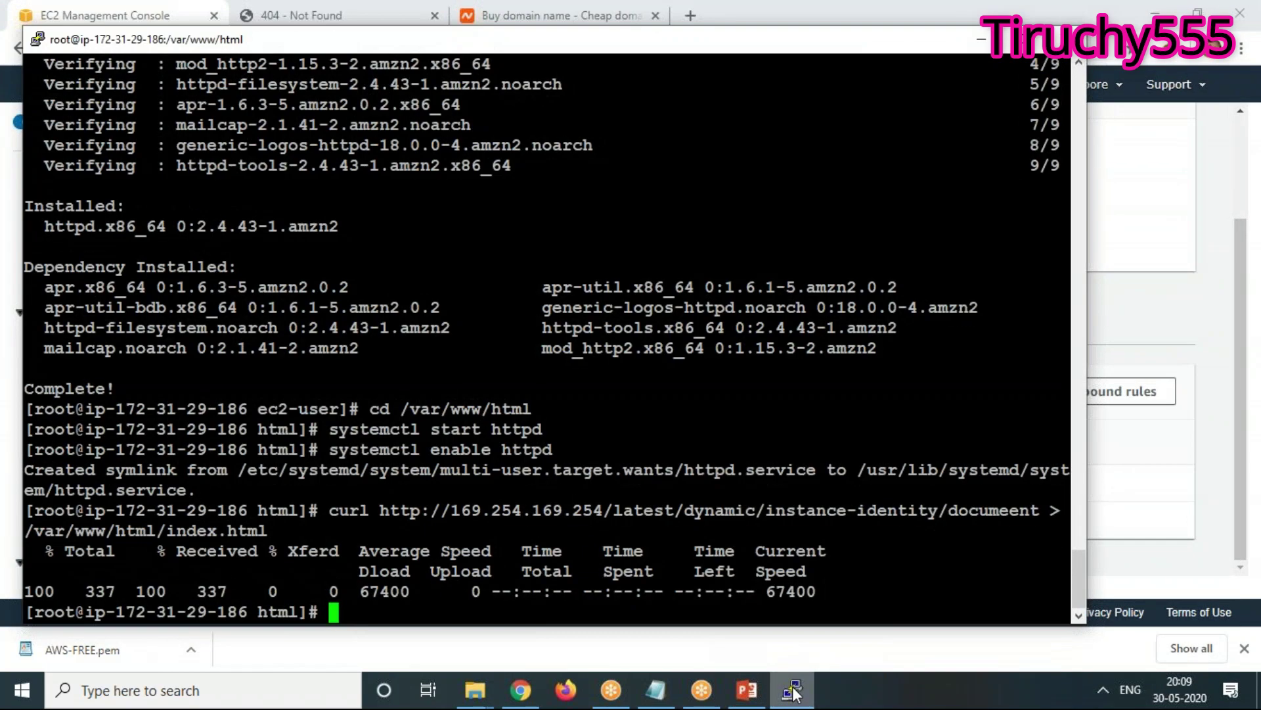
Run hostname, returning ip-172-31-29-186.ap-southeast-1.compute.internal, then minimize PuTTY
{"action": "type", "text": "hostnam"}
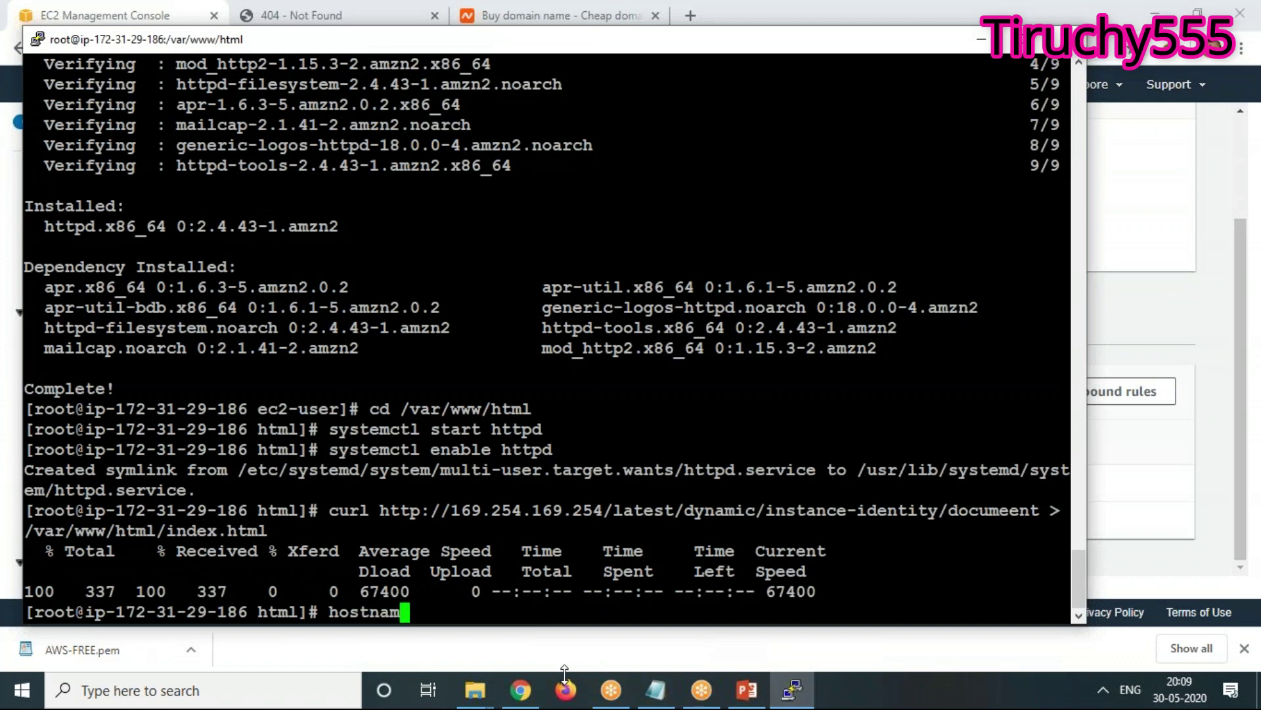
{"action": "type", "text": "e"}
{"action": "key", "text": "Return"}
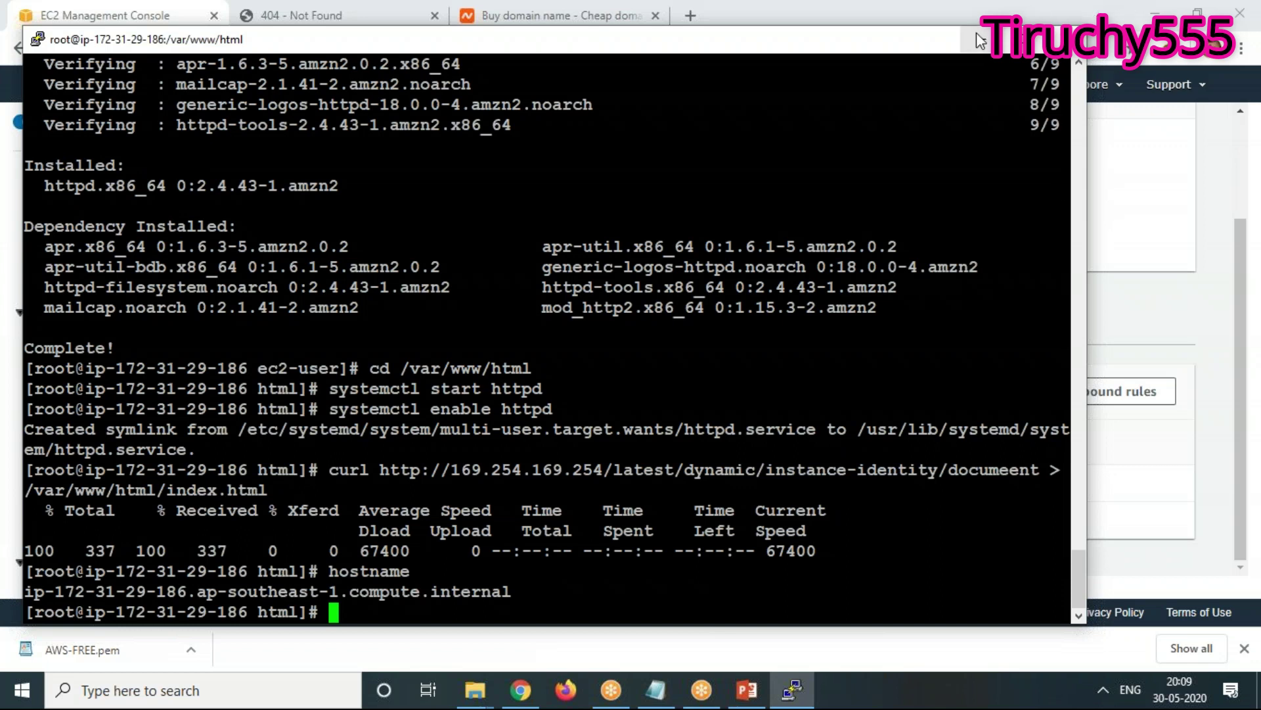
{"action": "left_click", "coordinate": [992, 40]}
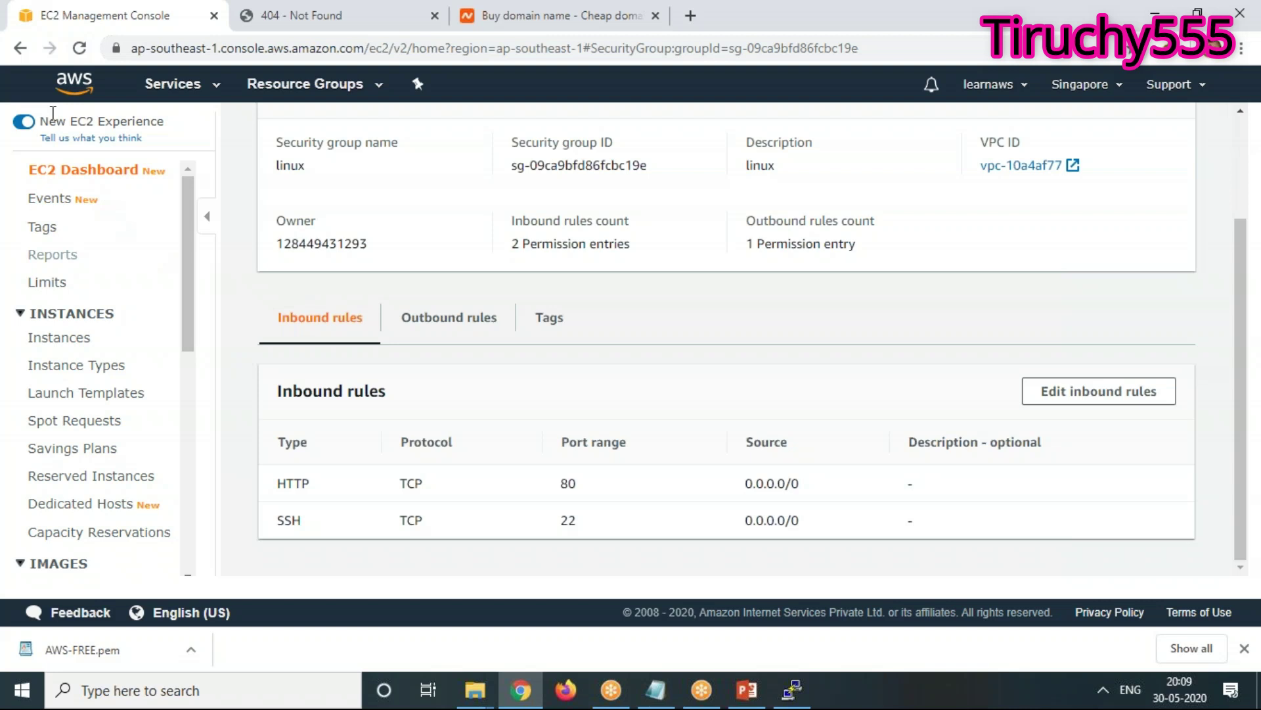
Select Server2 under Running instances and reload its 54.255.160.145 tab, still showing 404
{"action": "left_click", "coordinate": [62, 172]}
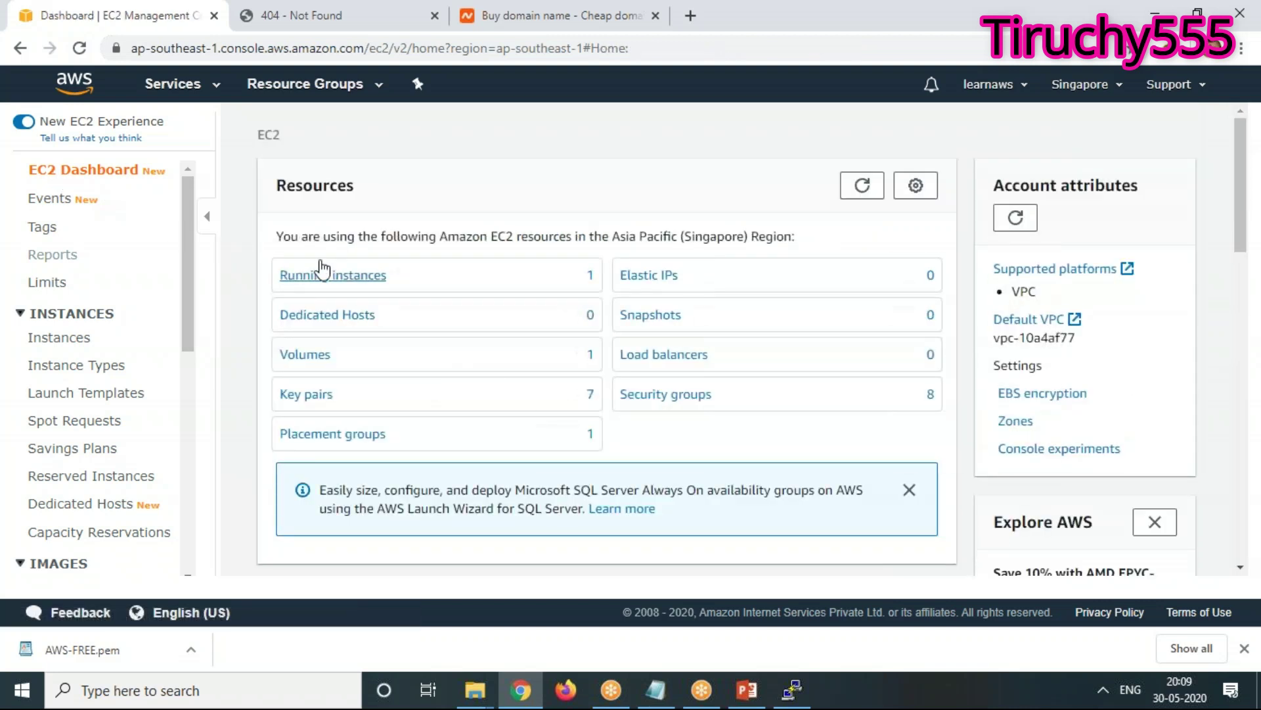
{"action": "left_click", "coordinate": [321, 274]}
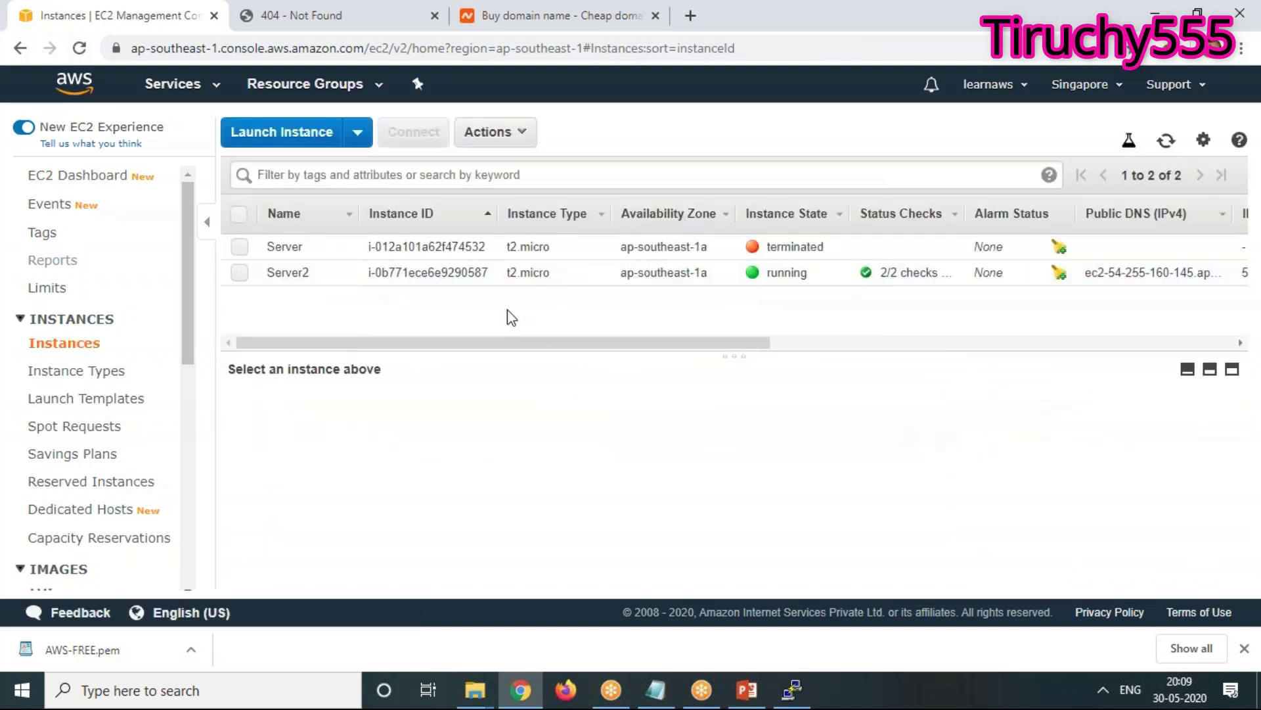
{"action": "left_click", "coordinate": [238, 273]}
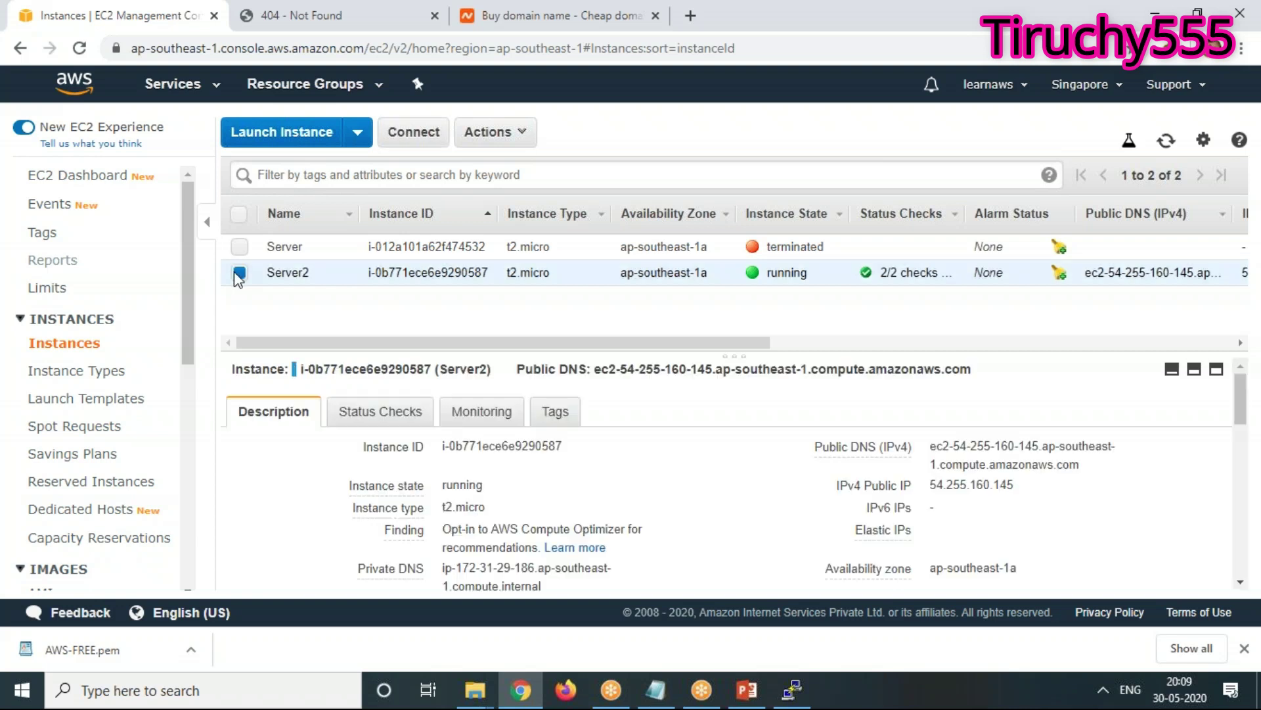
{"action": "left_click", "coordinate": [261, 16]}
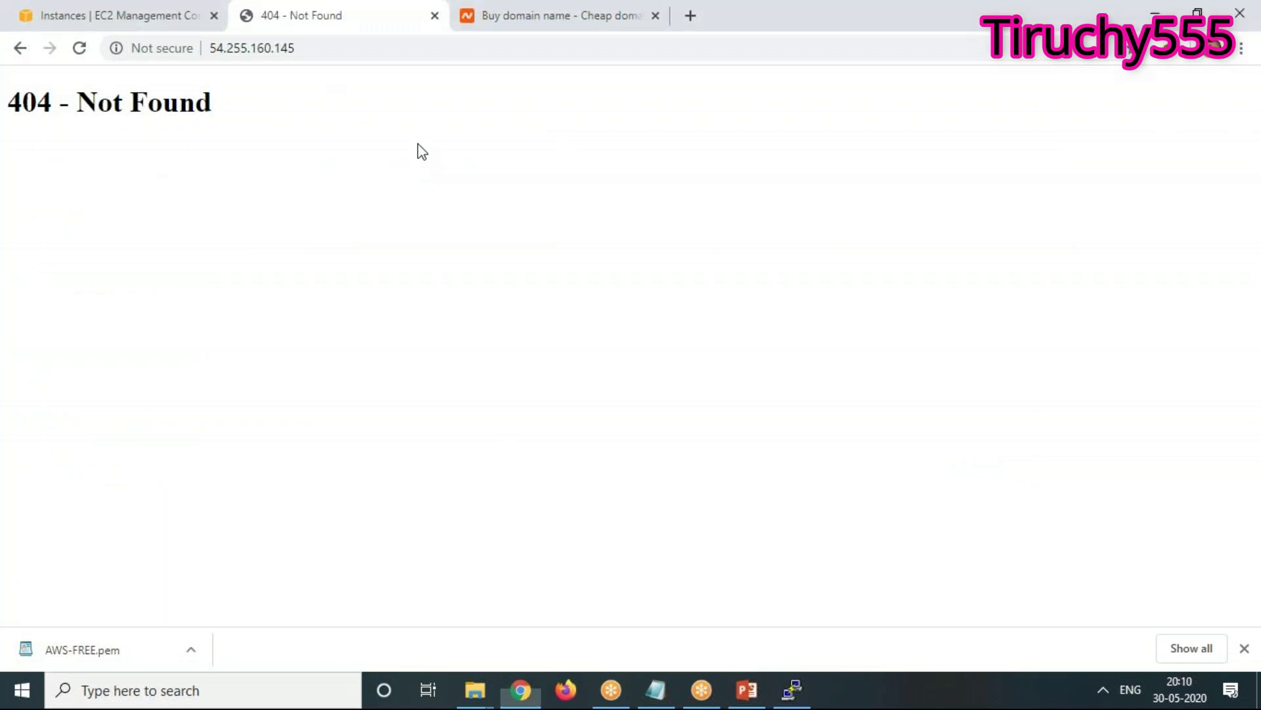
{"action": "right_click", "coordinate": [377, 188]}
{"action": "left_click", "coordinate": [420, 245]}
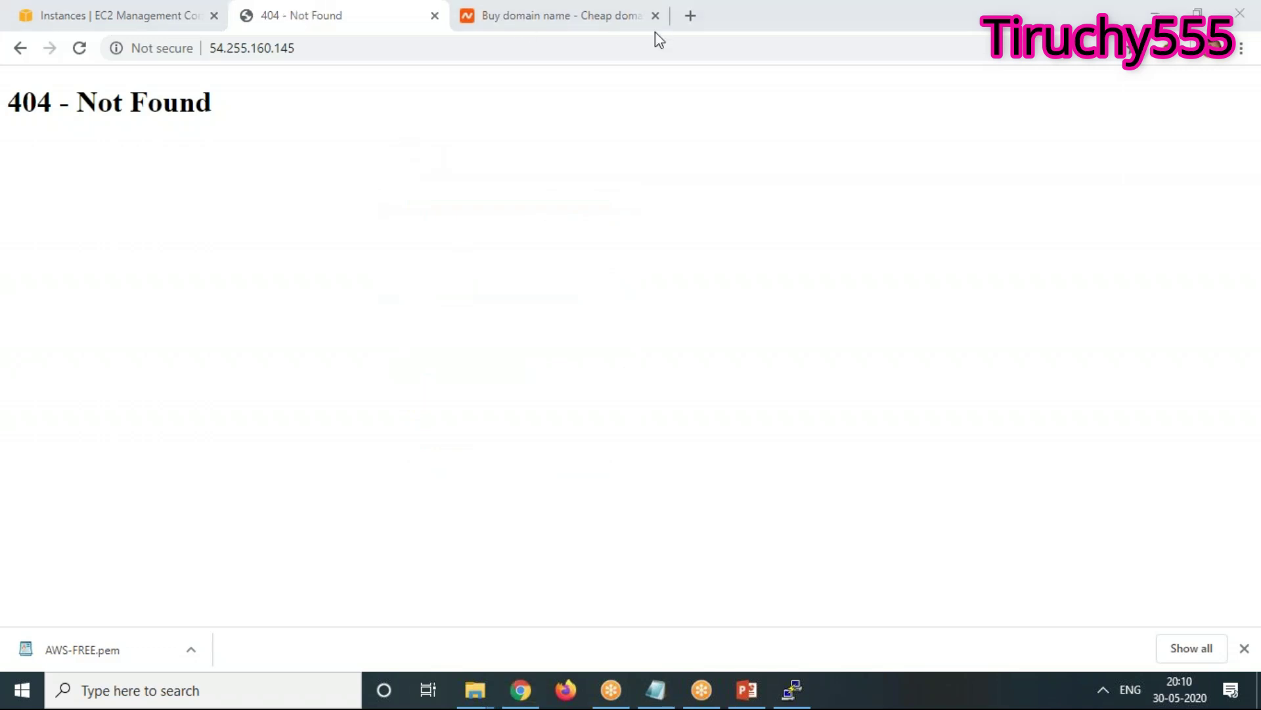
Run ls and pwd, confirming index.html sits in /var/www/html
{"action": "left_click", "coordinate": [809, 689]}
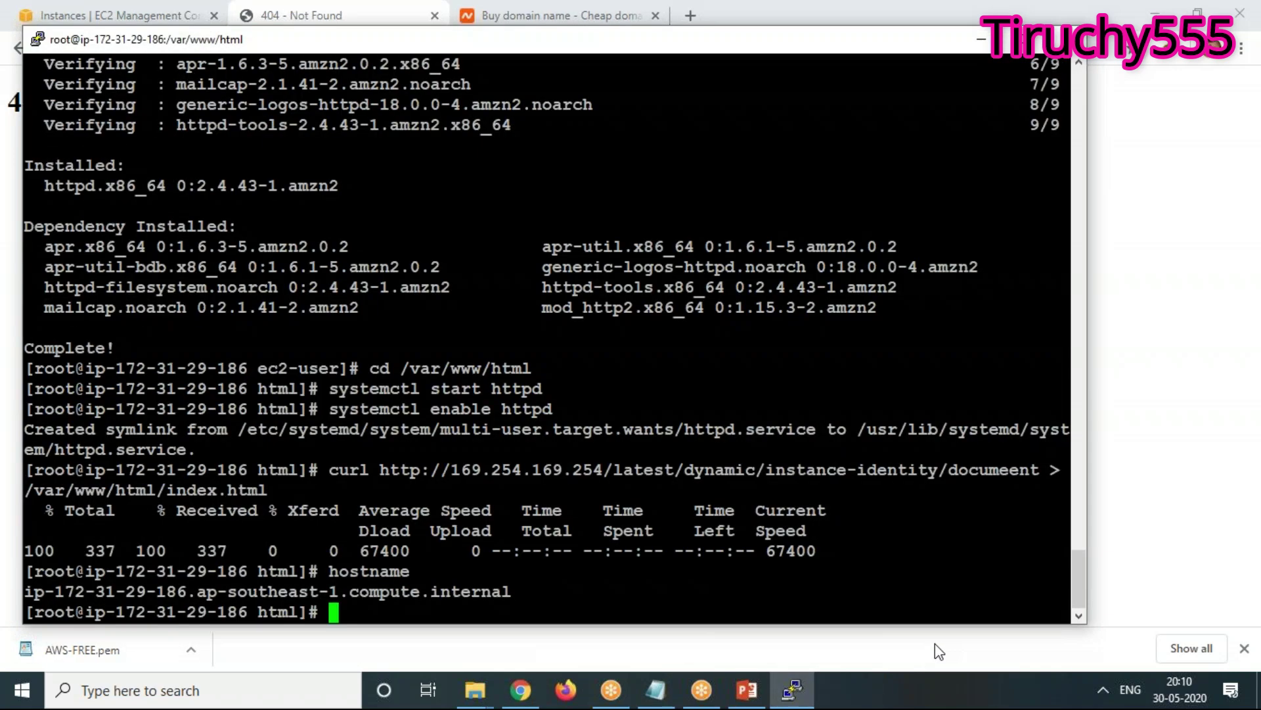
{"action": "type", "text": "ls"}
{"action": "key", "text": "Return"}
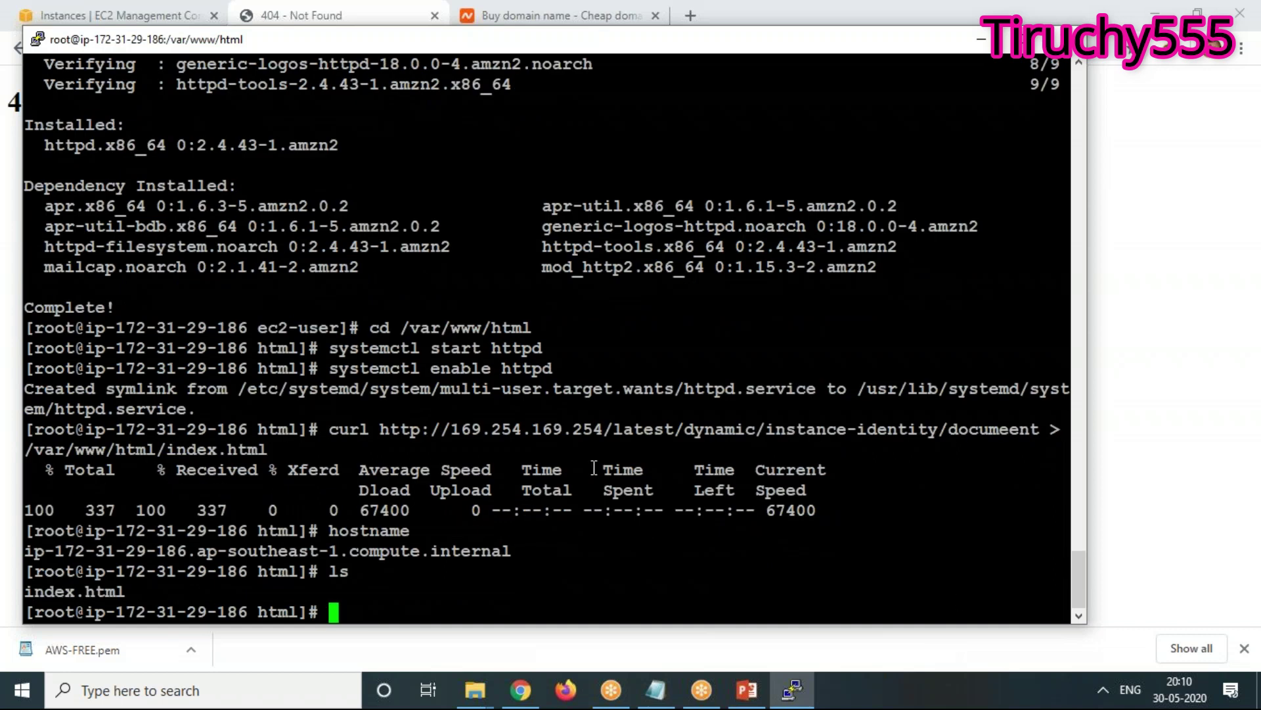
{"action": "mouse_move", "coordinate": [614, 676]}
{"action": "type", "text": "pwd"}
{"action": "key", "text": "Return"}
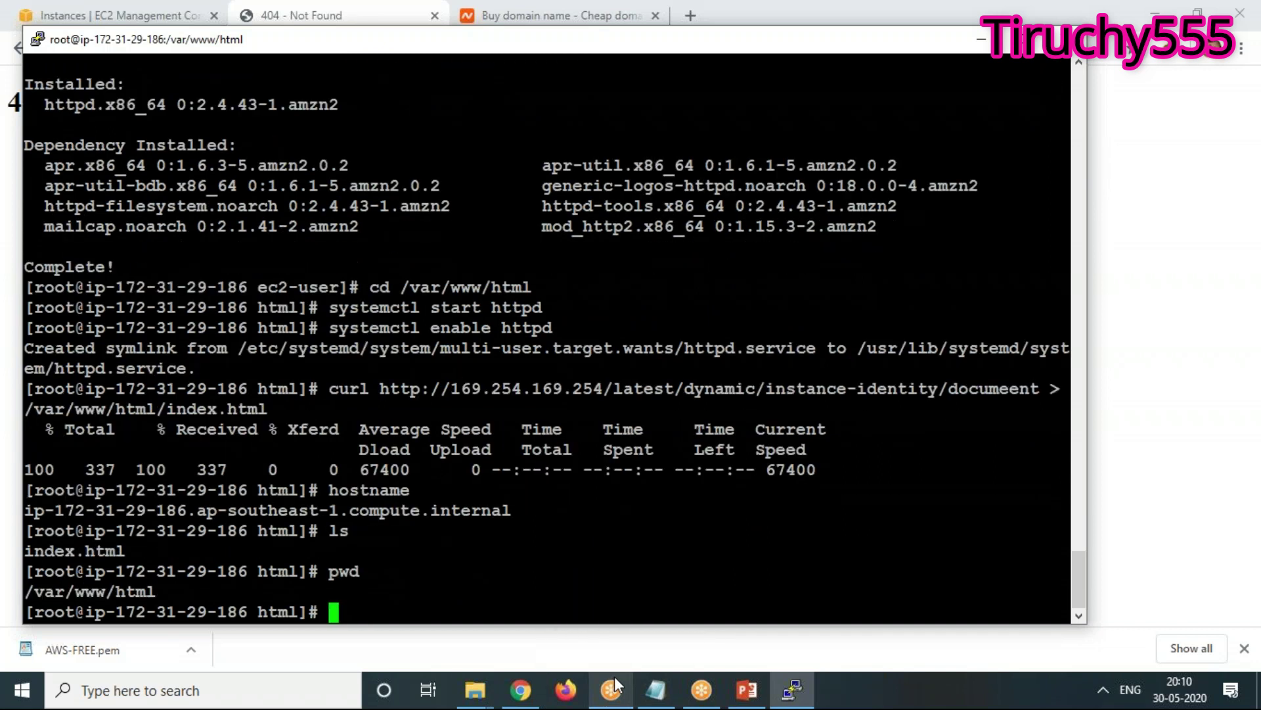
{"action": "left_click", "coordinate": [614, 676]}
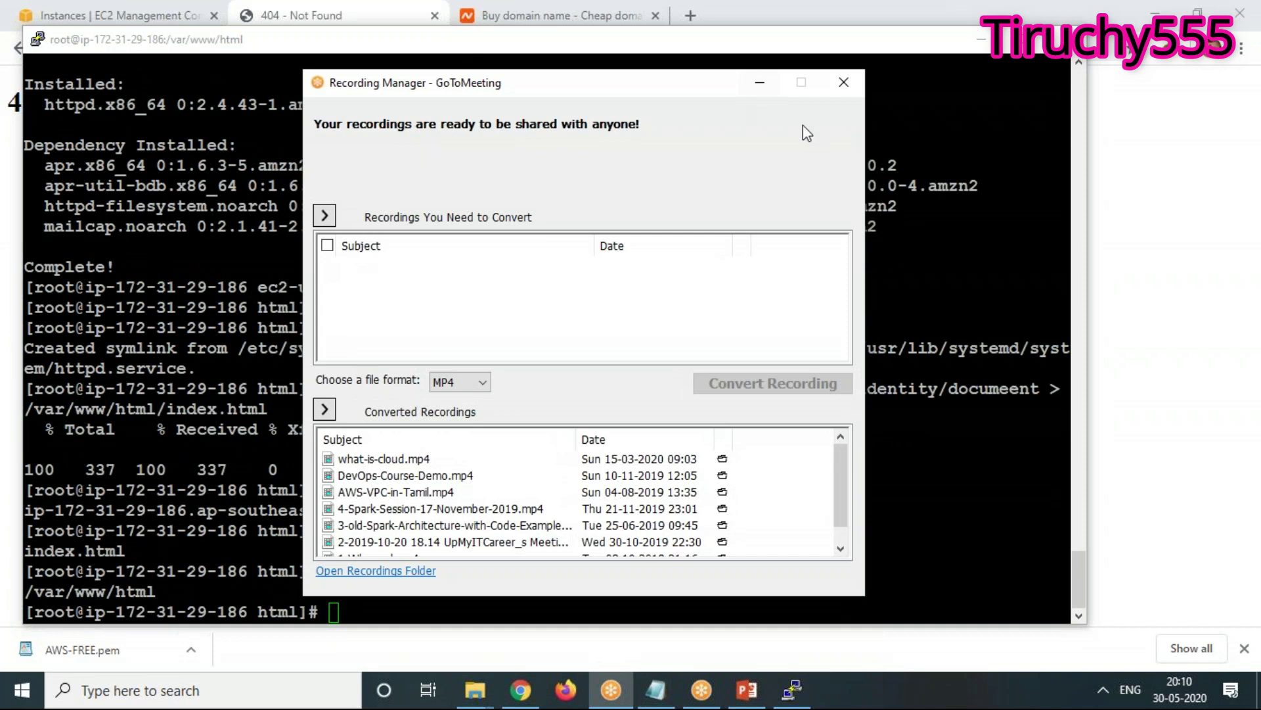
{"action": "left_click", "coordinate": [852, 86]}
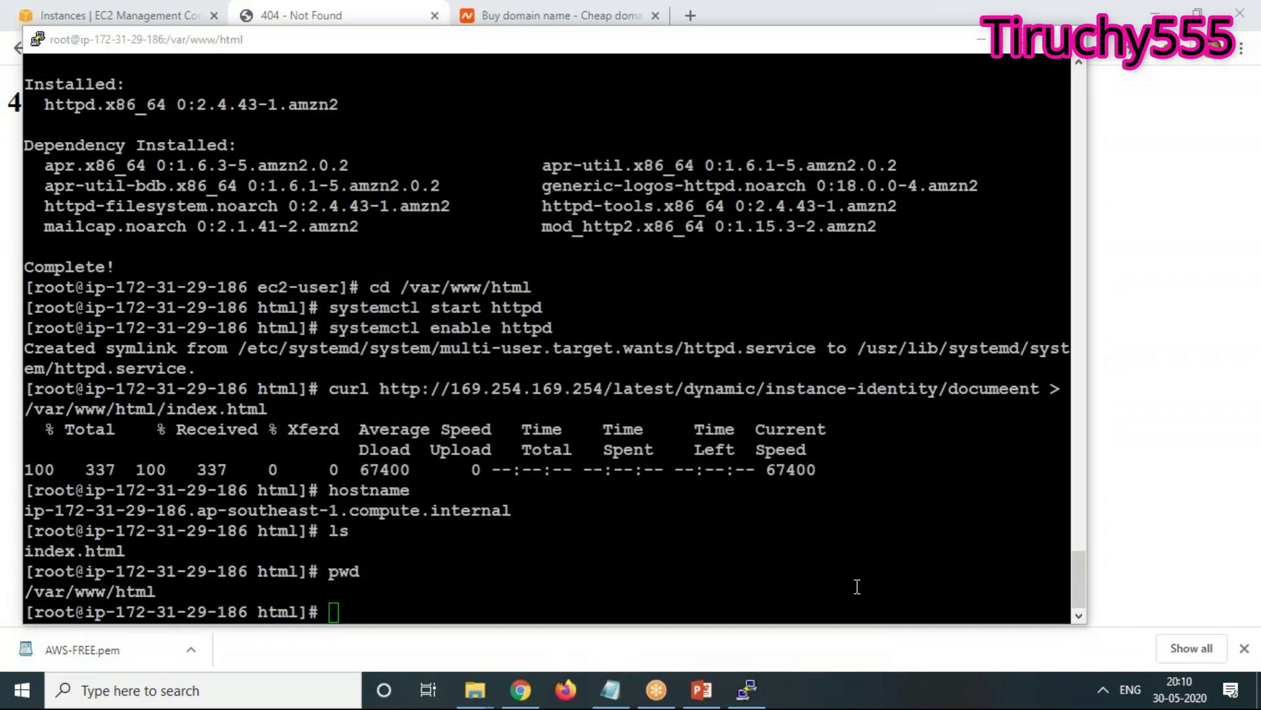
{"action": "left_click", "coordinate": [454, 601]}
Run 'systemctl service status', which fails with Unknown operation 'service'
{"action": "type", "text": "cat"}
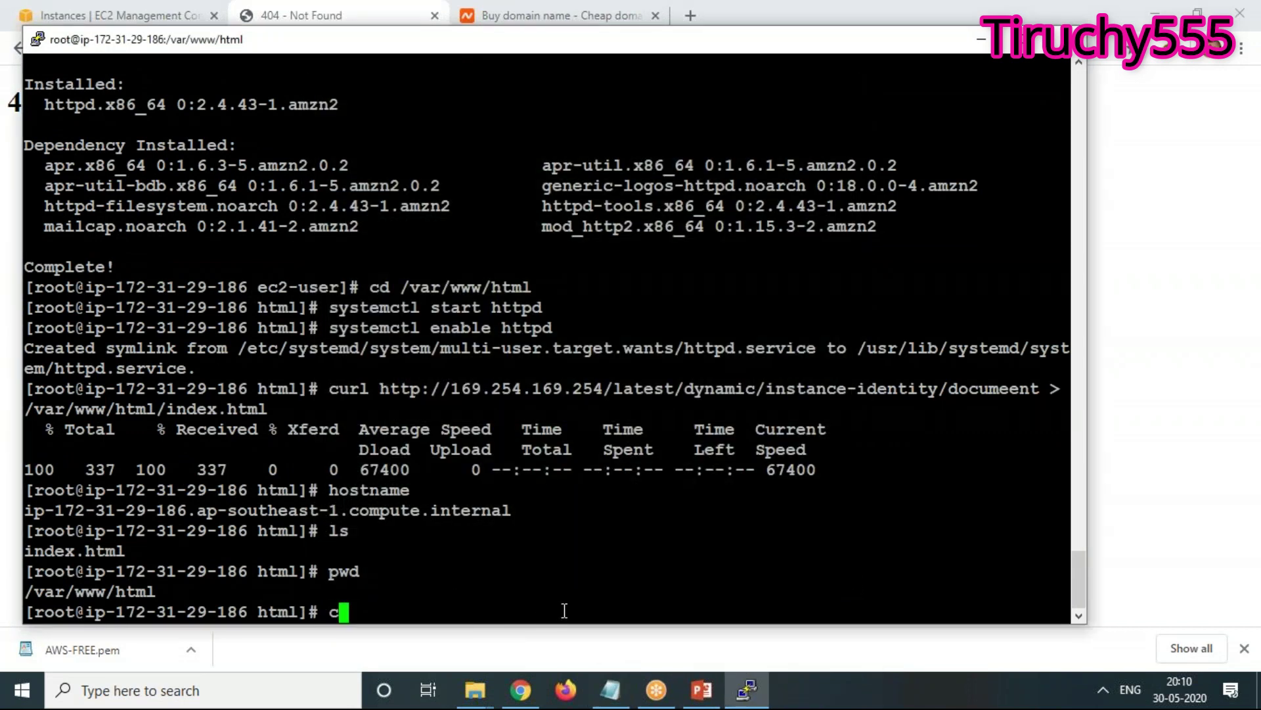
{"action": "key", "text": "BackSpace"}
{"action": "key", "text": "BackSpace"}
{"action": "key", "text": "BackSpace"}
{"action": "type", "text": "sysc"}
{"action": "key", "text": "BackSpace"}
{"action": "type", "text": "tem"}
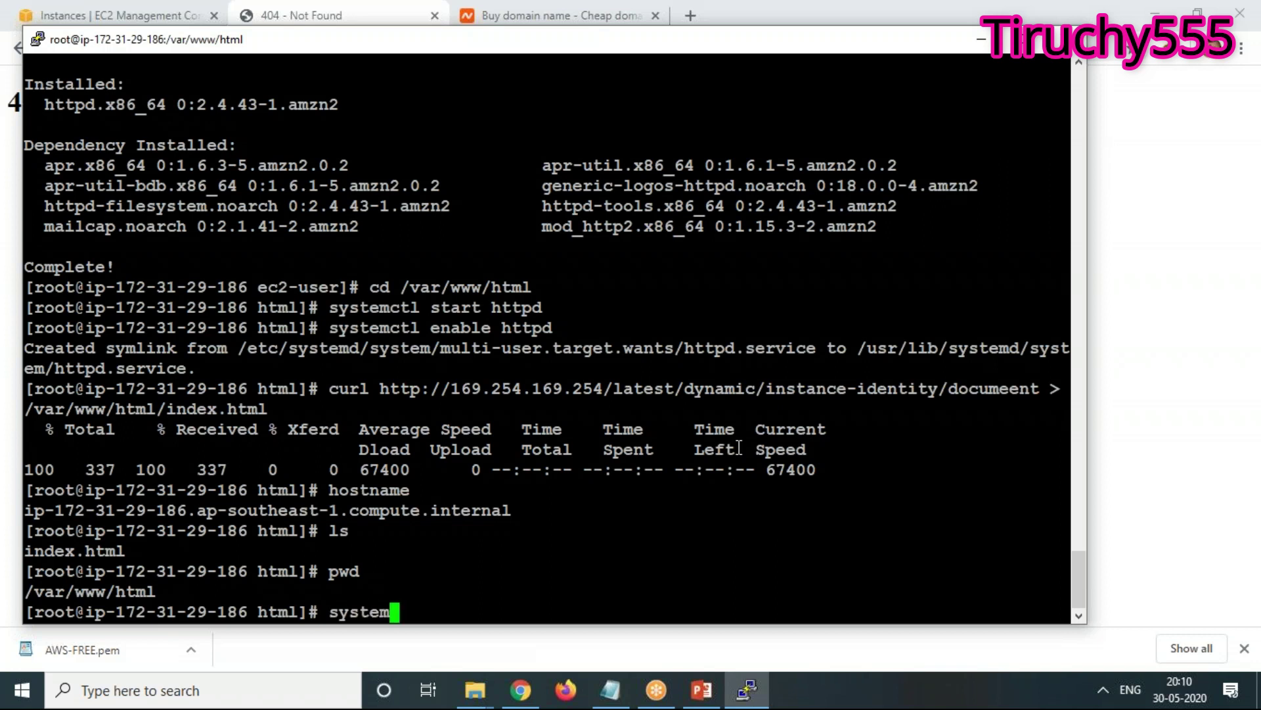
{"action": "type", "text": "ctl ser"}
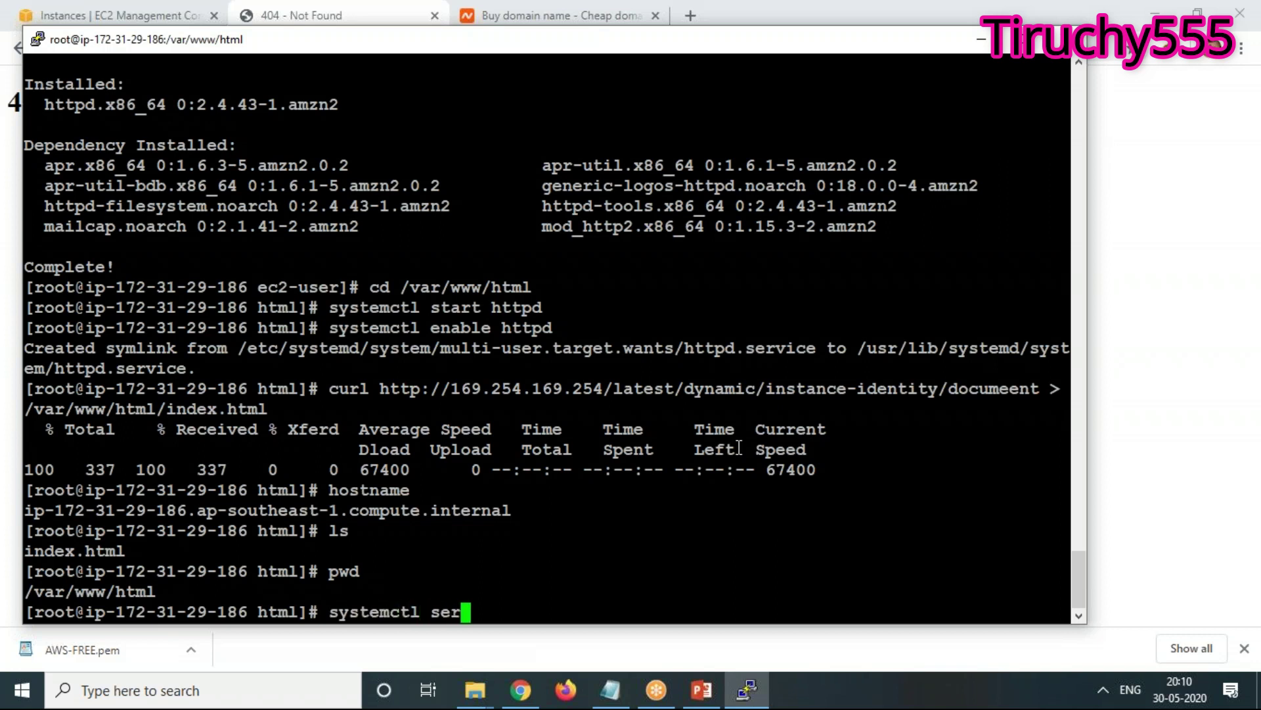
{"action": "type", "text": "vice stat"}
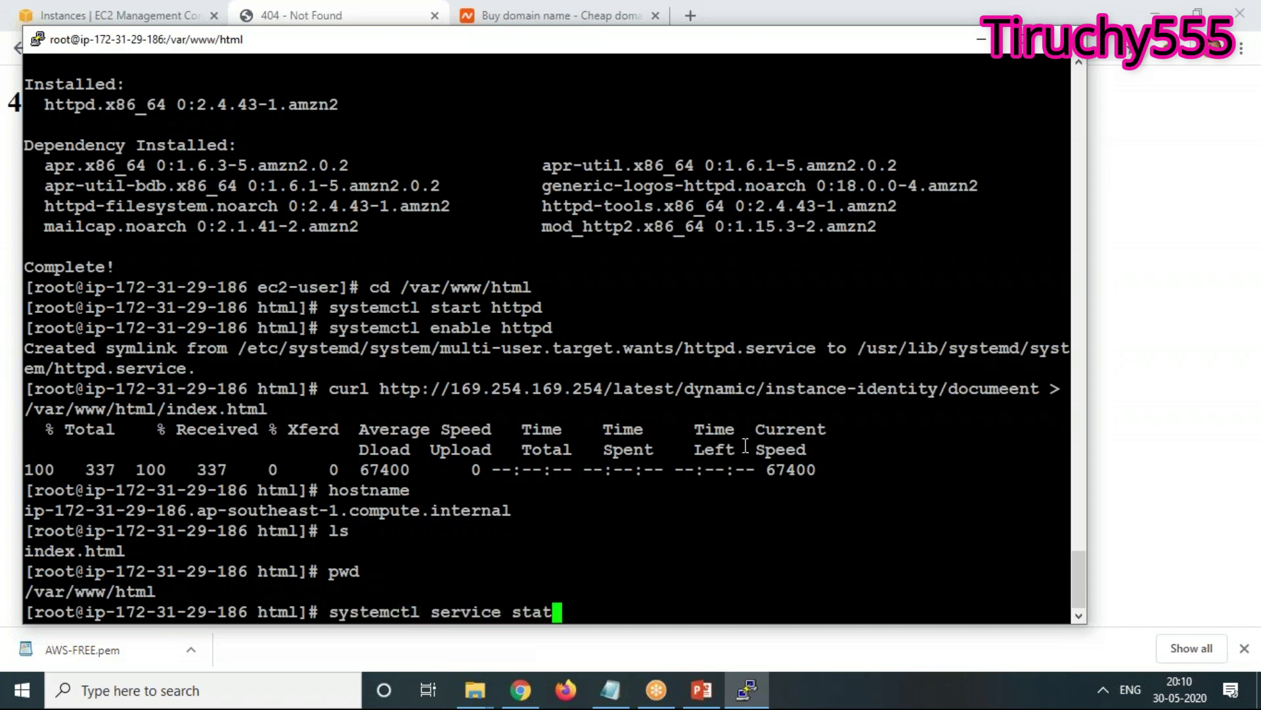
{"action": "type", "text": "us"}
{"action": "key", "text": "Return"}
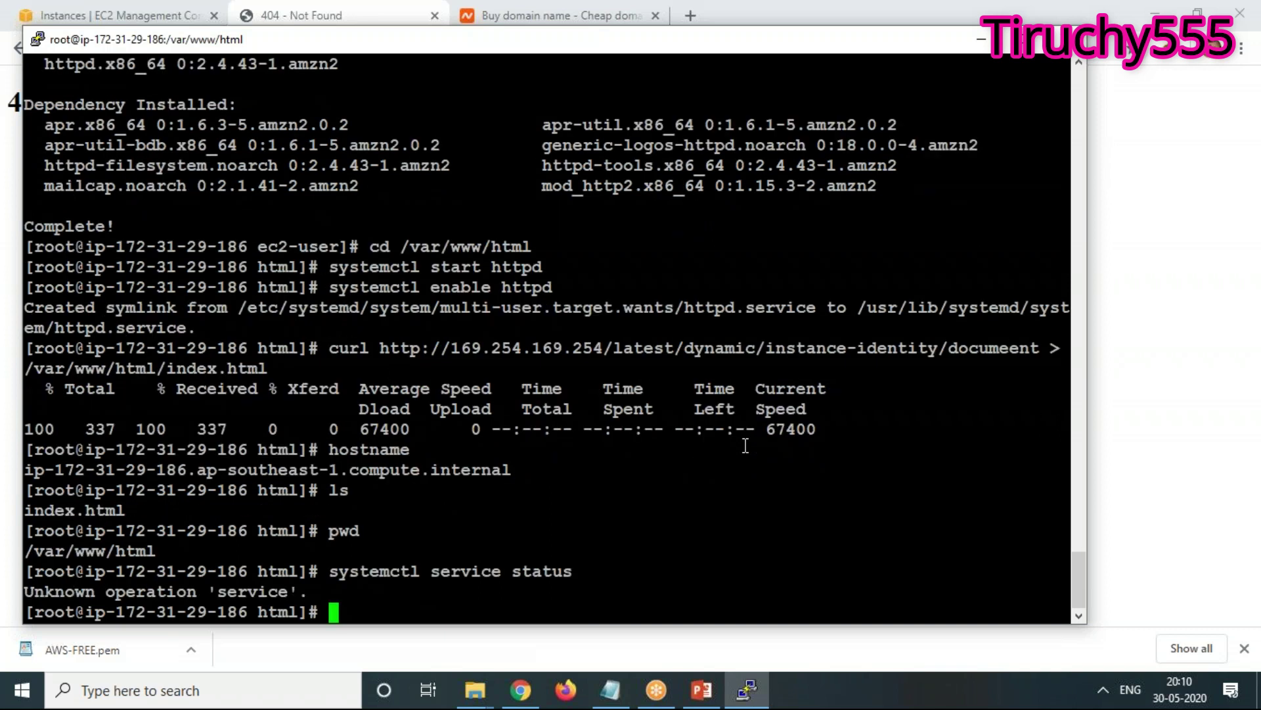
Retry the check as 'systemctl httpd status', which also returns Unknown operation
{"action": "key", "text": "Up"}
{"action": "key", "text": "Left"}
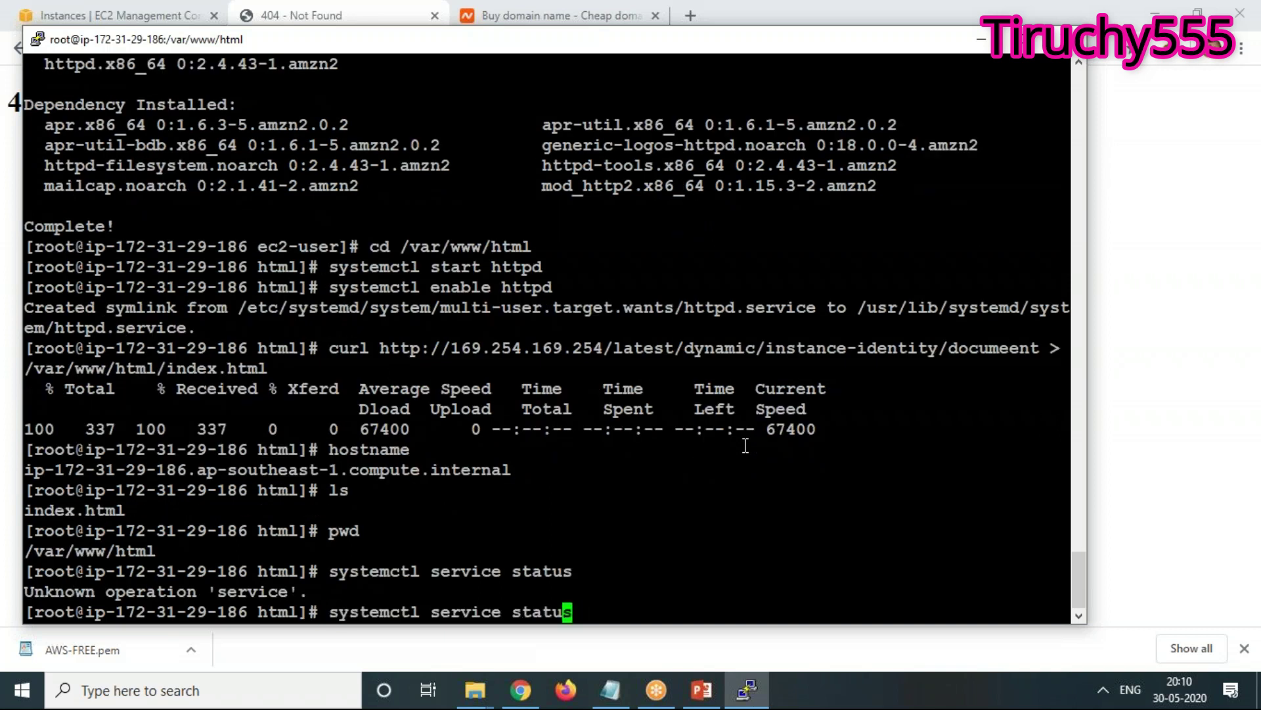
{"action": "key", "text": "Left"}
{"action": "key", "text": "Left"}
{"action": "key", "text": "Left"}
{"action": "key", "text": "Left"}
{"action": "key", "text": "Left"}
{"action": "key", "text": "Left"}
{"action": "key", "text": "BackSpace"}
{"action": "key", "text": "BackSpace"}
{"action": "key", "text": "BackSpace"}
{"action": "key", "text": "BackSpace"}
{"action": "key", "text": "BackSpace"}
{"action": "key", "text": "BackSpace"}
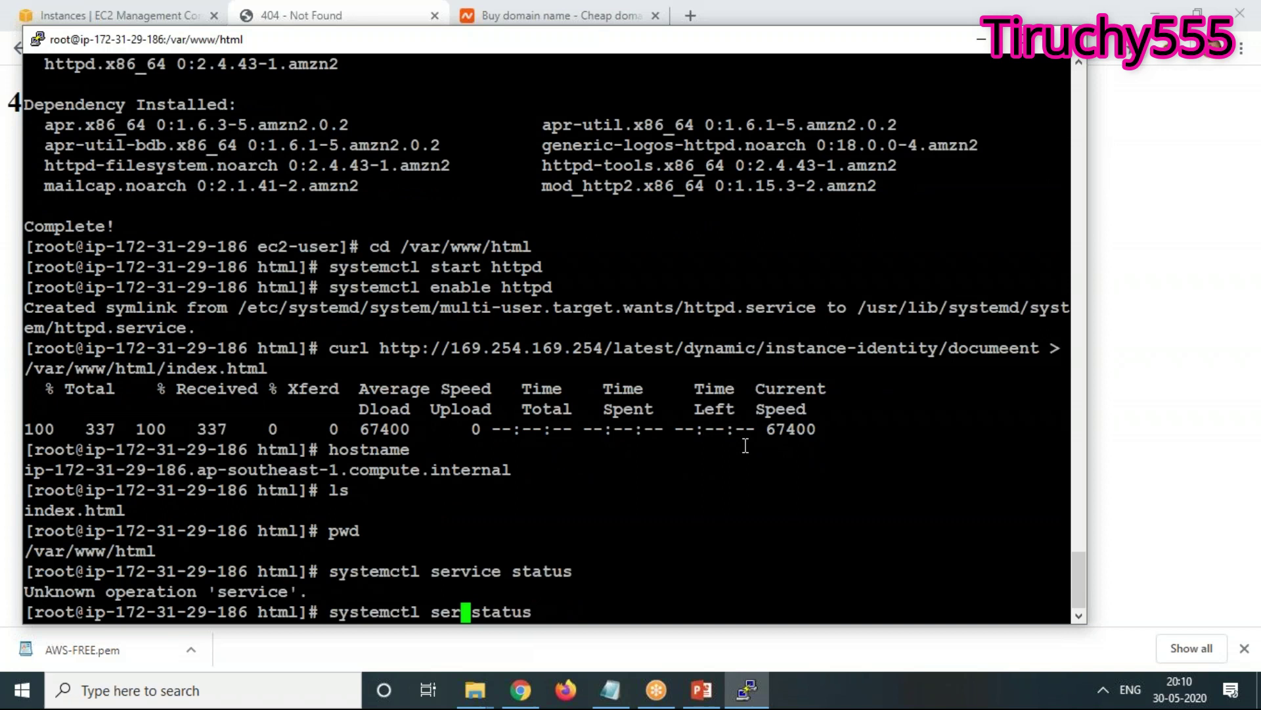
{"action": "key", "text": "BackSpace"}
{"action": "type", "text": "httpd"}
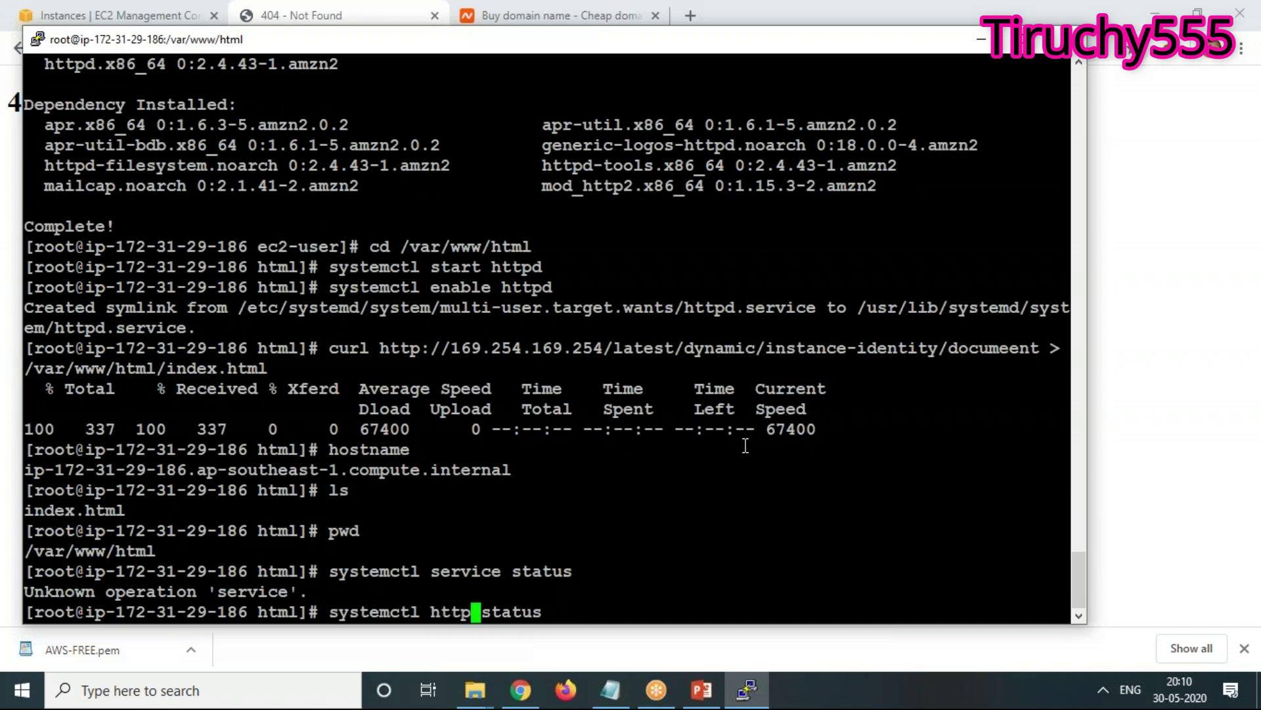
{"action": "key", "text": "Return"}
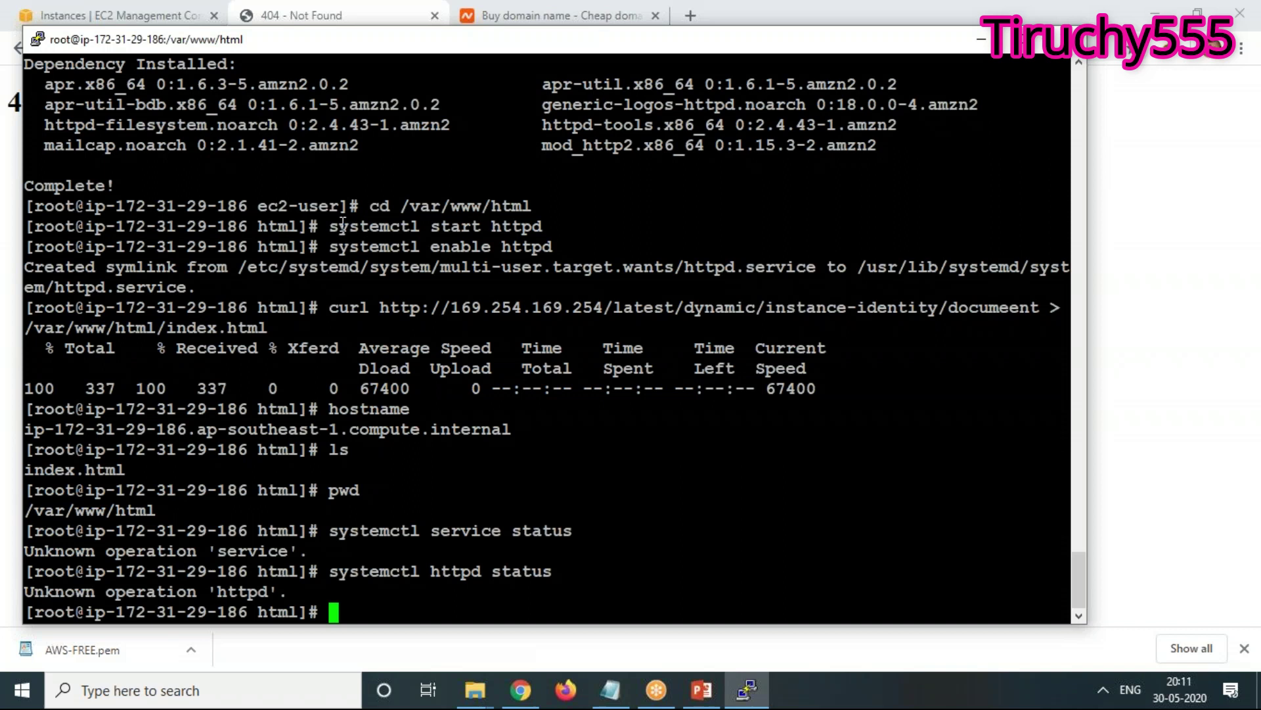
View index.html in vi and quit without saving using :q!
{"action": "type", "text": "vi index.h"}
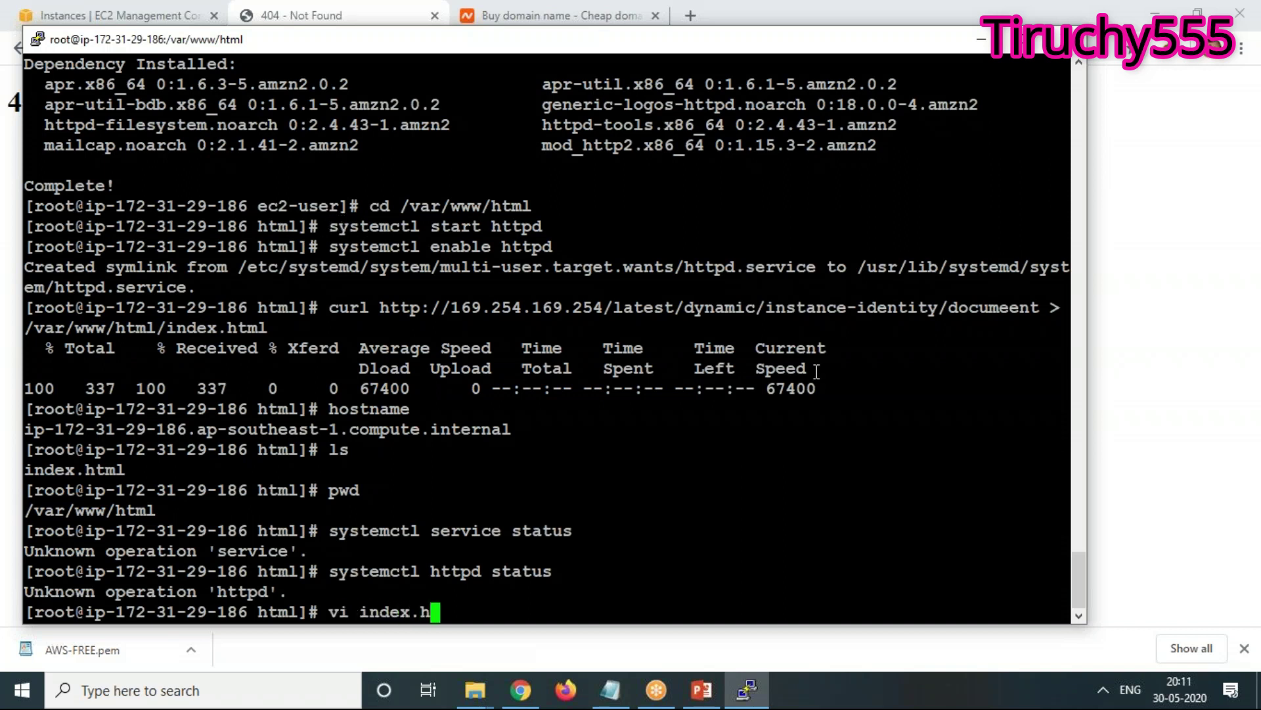
{"action": "type", "text": "tml"}
{"action": "key", "text": "Return"}
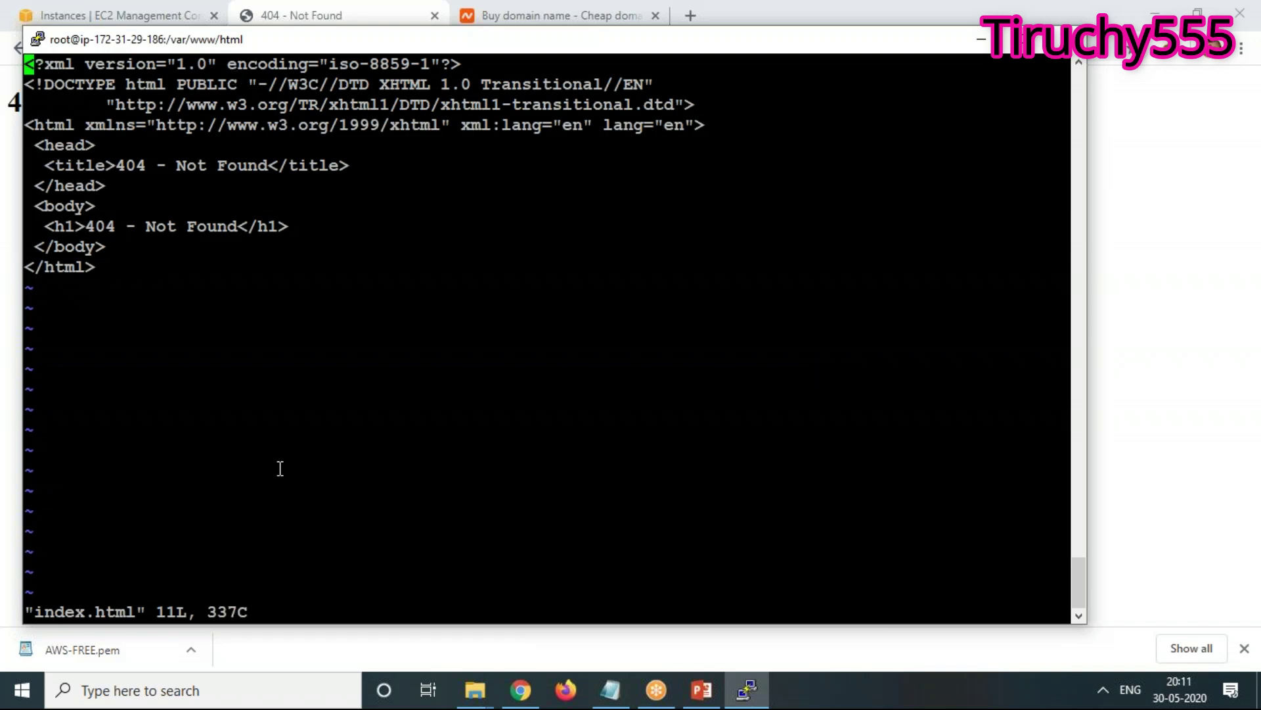
{"action": "type", "text": ":q!"}
{"action": "key", "text": "Return"}
Rerun an edited curl metadata query without the redirect
{"action": "key", "text": "Up"}
{"action": "key", "text": "Up"}
{"action": "key", "text": "Up"}
{"action": "key", "text": "Up"}
{"action": "key", "text": "Up"}
{"action": "key", "text": "Up"}
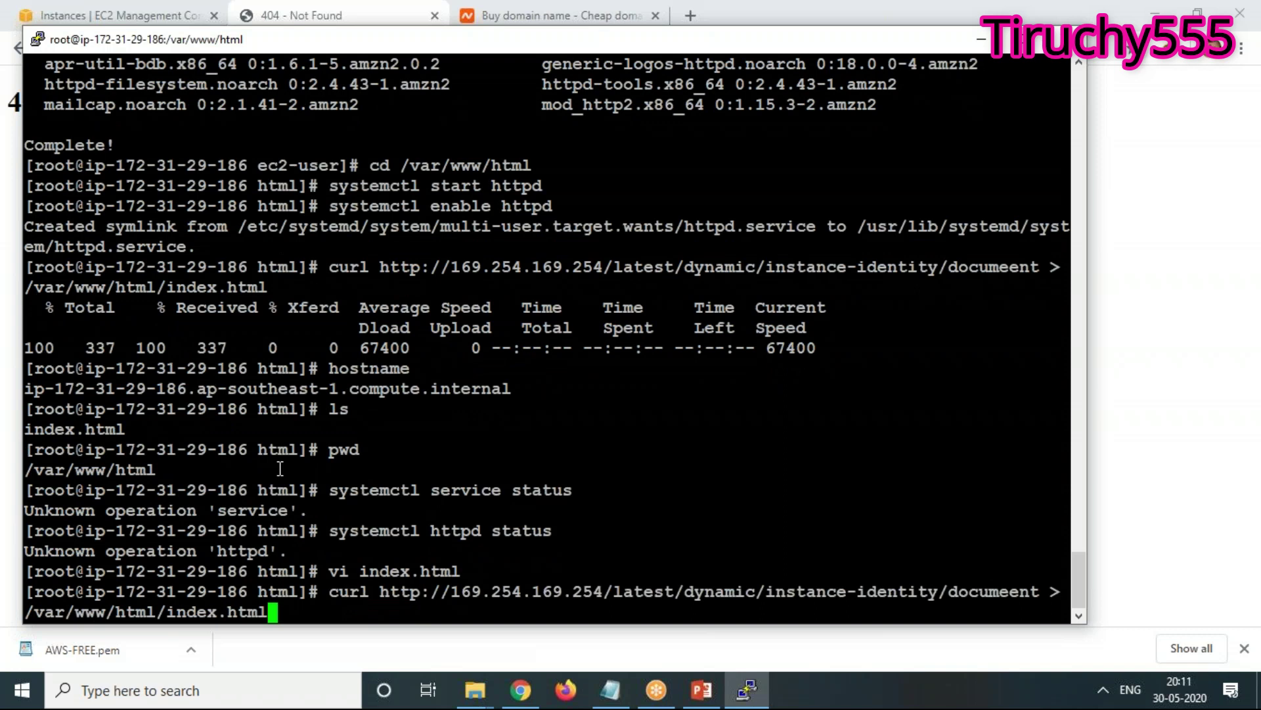
{"action": "key", "text": "BackSpace"}
{"action": "key", "text": "BackSpace"}
{"action": "key", "text": "BackSpace"}
{"action": "key", "text": "BackSpace"}
{"action": "key", "text": "BackSpace"}
{"action": "key", "text": "BackSpace"}
{"action": "key", "text": "BackSpace"}
{"action": "key", "text": "BackSpace"}
{"action": "key", "text": "BackSpace"}
{"action": "key", "text": "BackSpace"}
{"action": "key", "text": "BackSpace"}
{"action": "key", "text": "BackSpace"}
{"action": "key", "text": "BackSpace"}
{"action": "key", "text": "BackSpace"}
{"action": "key", "text": "BackSpace"}
{"action": "key", "text": "BackSpace"}
{"action": "key", "text": "BackSpace"}
{"action": "key", "text": "BackSpace"}
{"action": "key", "text": "BackSpace"}
{"action": "key", "text": "BackSpace"}
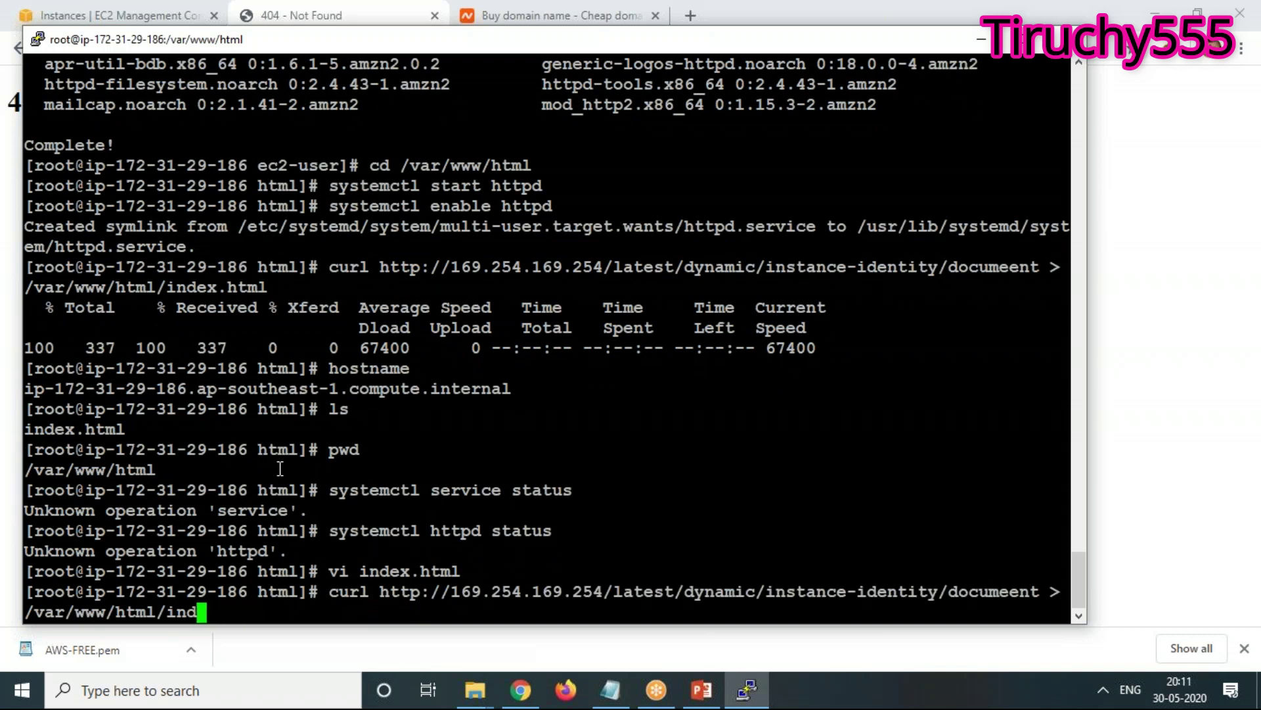
{"action": "key", "text": "BackSpace"}
{"action": "key", "text": "BackSpace"}
{"action": "key", "text": "BackSpace"}
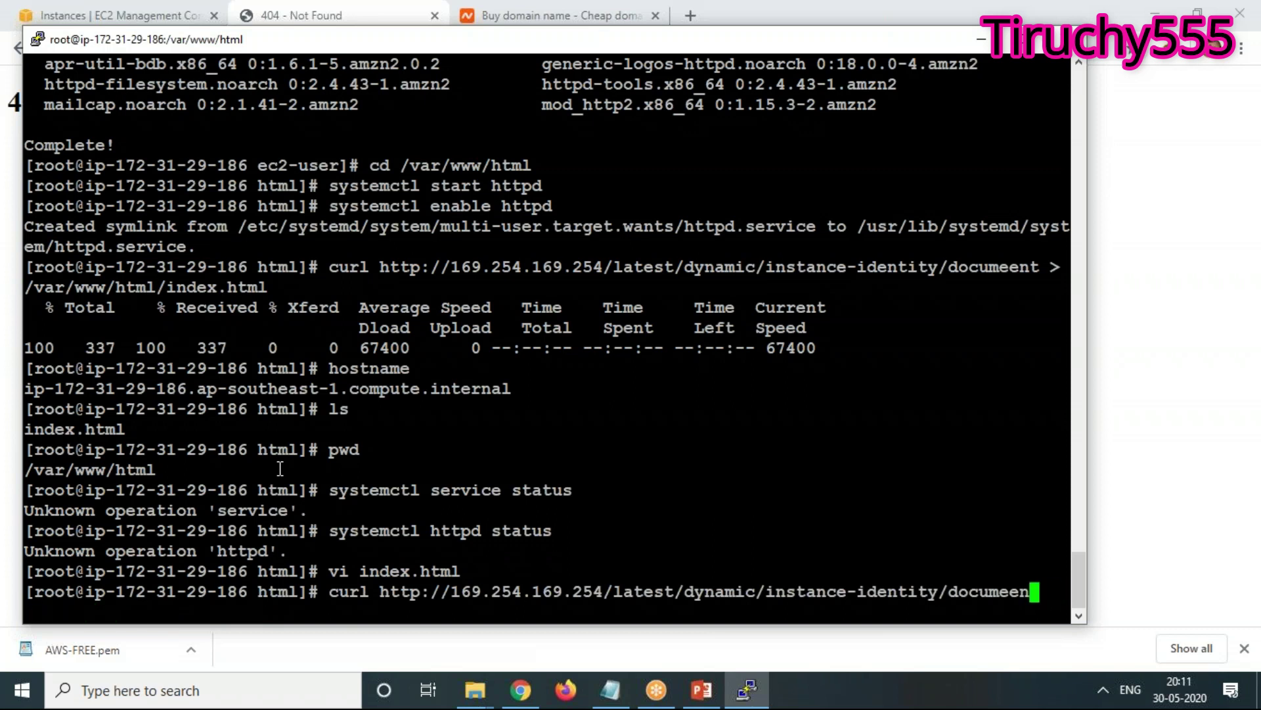
{"action": "type", "text": "t"}
{"action": "key", "text": "Return"}
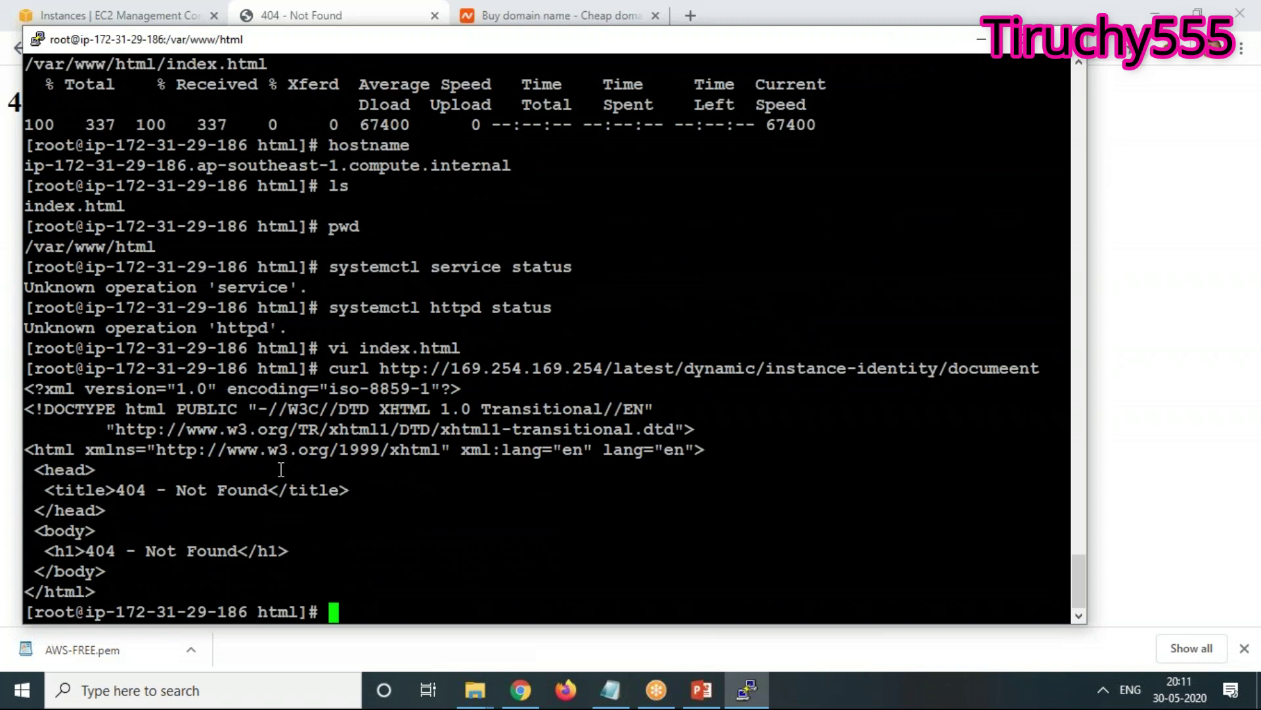
Fix the curl command to write instance-identity/document into /var/www/html/index.html
{"action": "key", "text": "Up"}
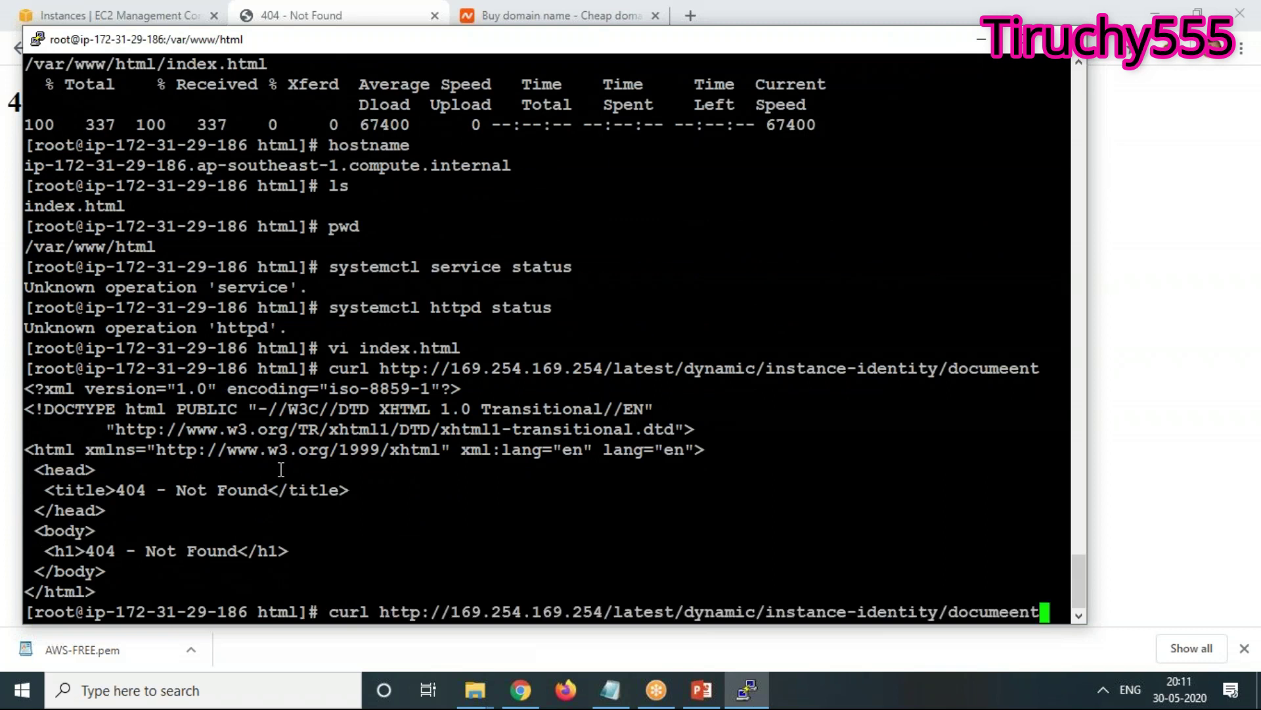
{"action": "key", "text": "Left"}
{"action": "key", "text": "Left"}
{"action": "key", "text": "Left"}
{"action": "key", "text": "Left"}
{"action": "type", "text": "ent"}
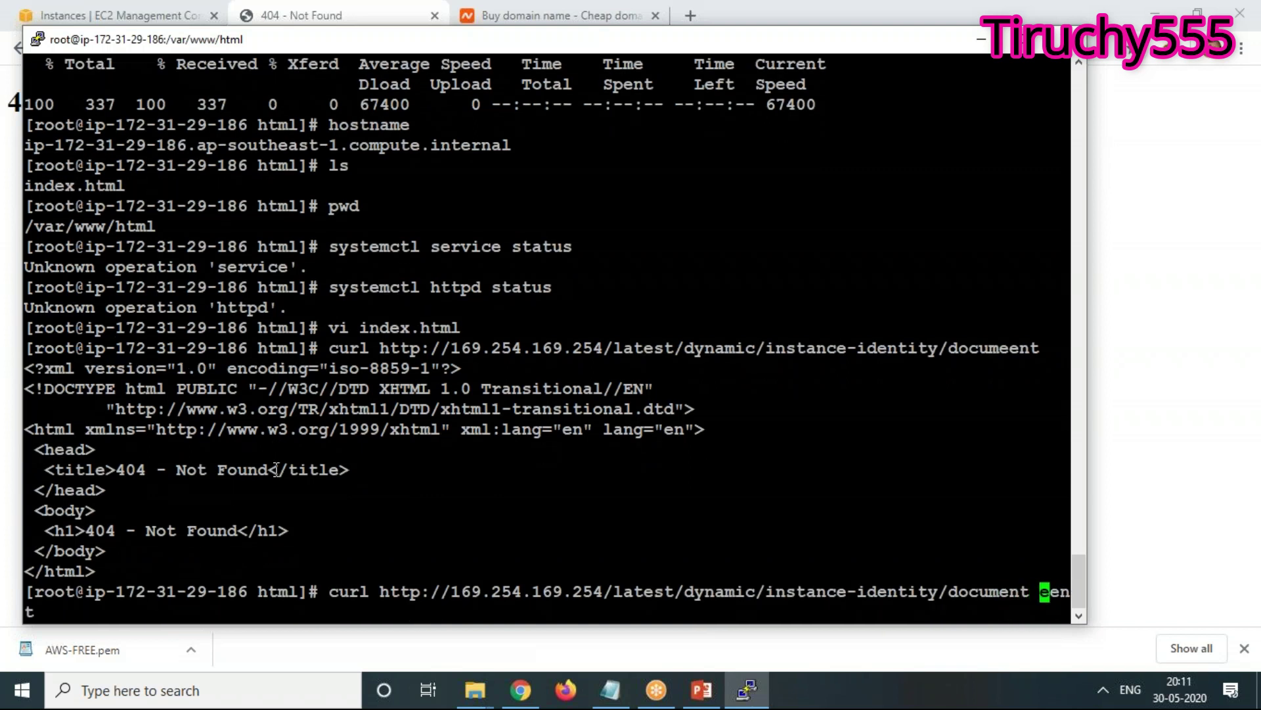
{"action": "key", "text": "BackSpace"}
{"action": "type", "text": "/"}
{"action": "key", "text": "BackSpace"}
{"action": "type", "text": "> /v"}
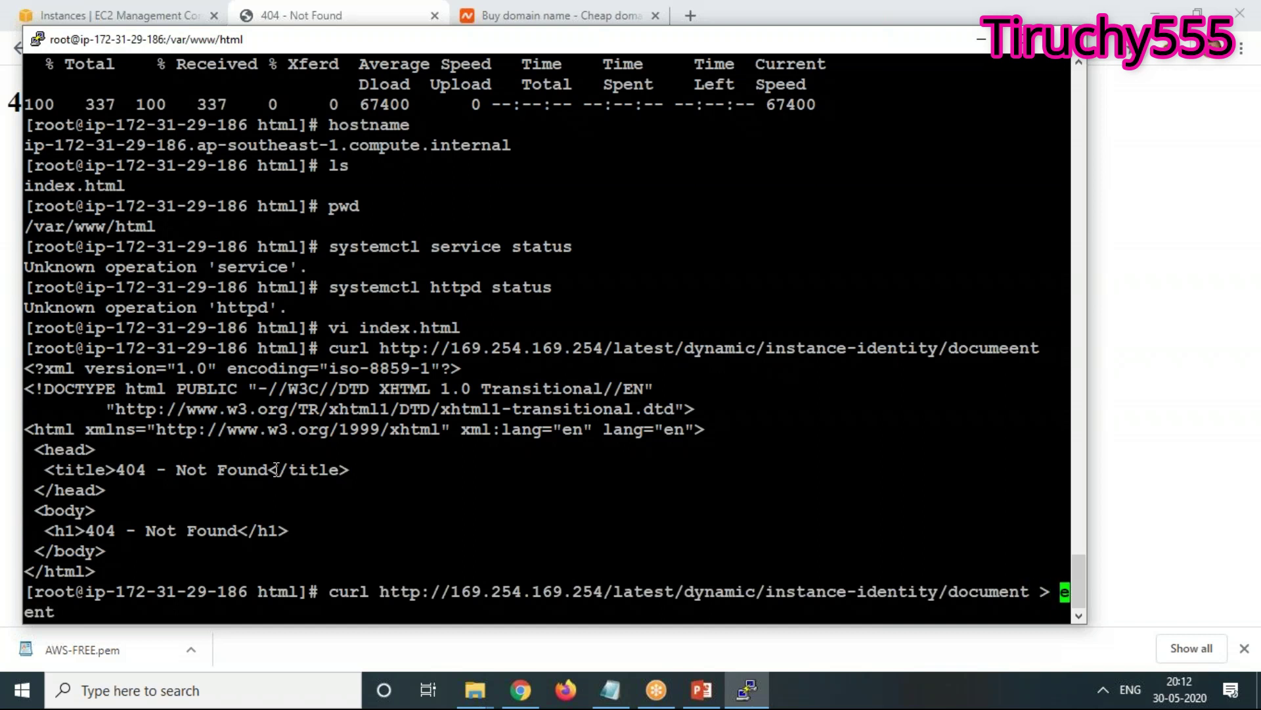
{"action": "type", "text": "ar/www/"}
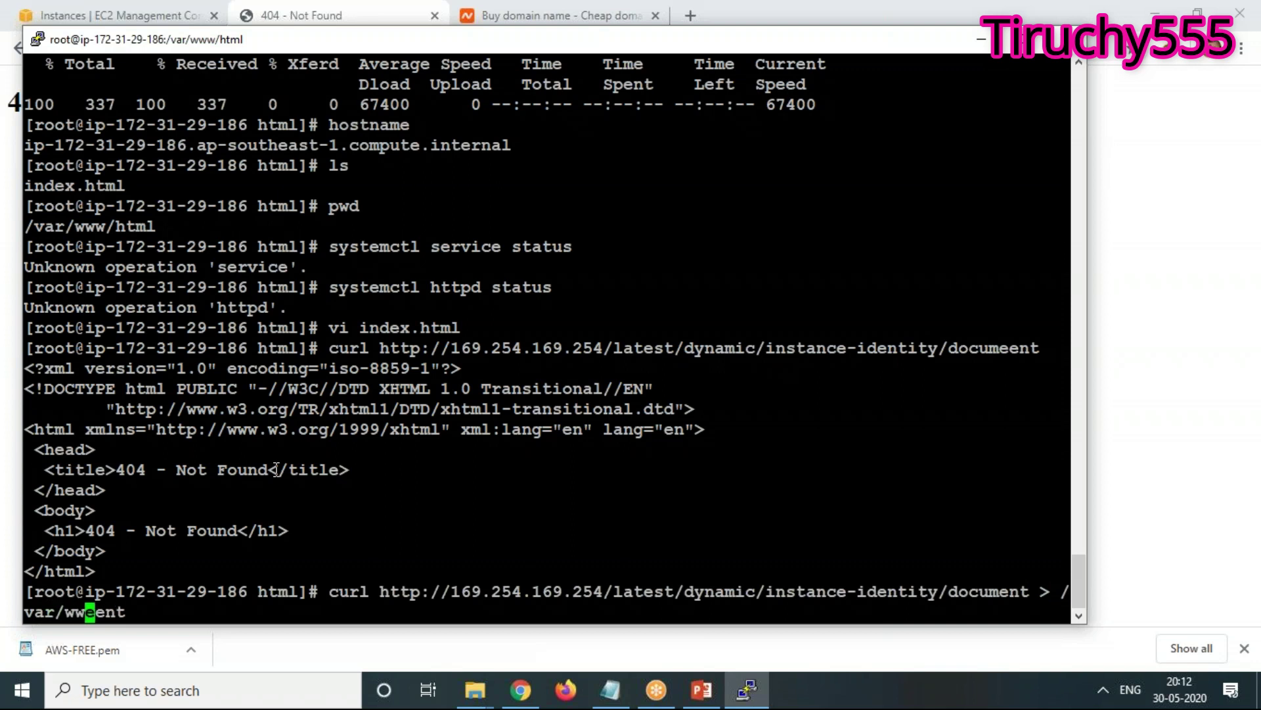
{"action": "type", "text": "html"}
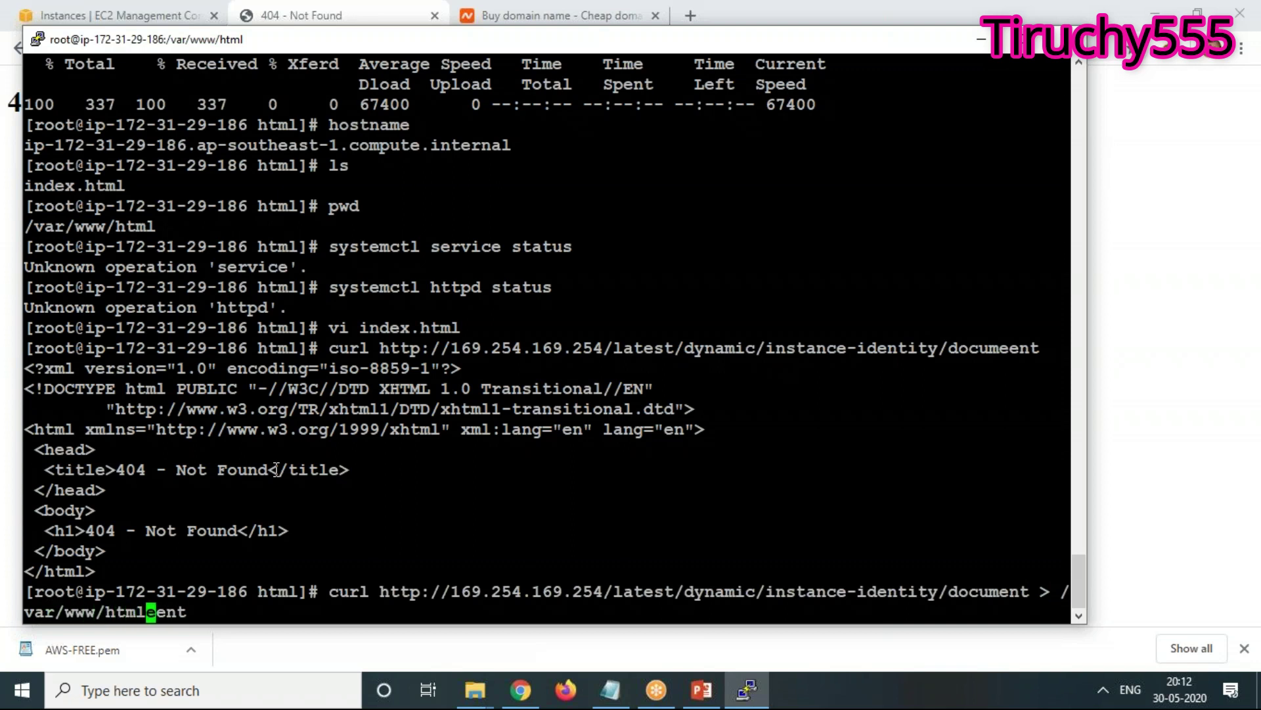
{"action": "type", "text": "/index.html"}
{"action": "key", "text": "Delete"}
{"action": "key", "text": "Delete"}
{"action": "key", "text": "Delete"}
{"action": "key", "text": "Delete"}
{"action": "key", "text": "Return"}
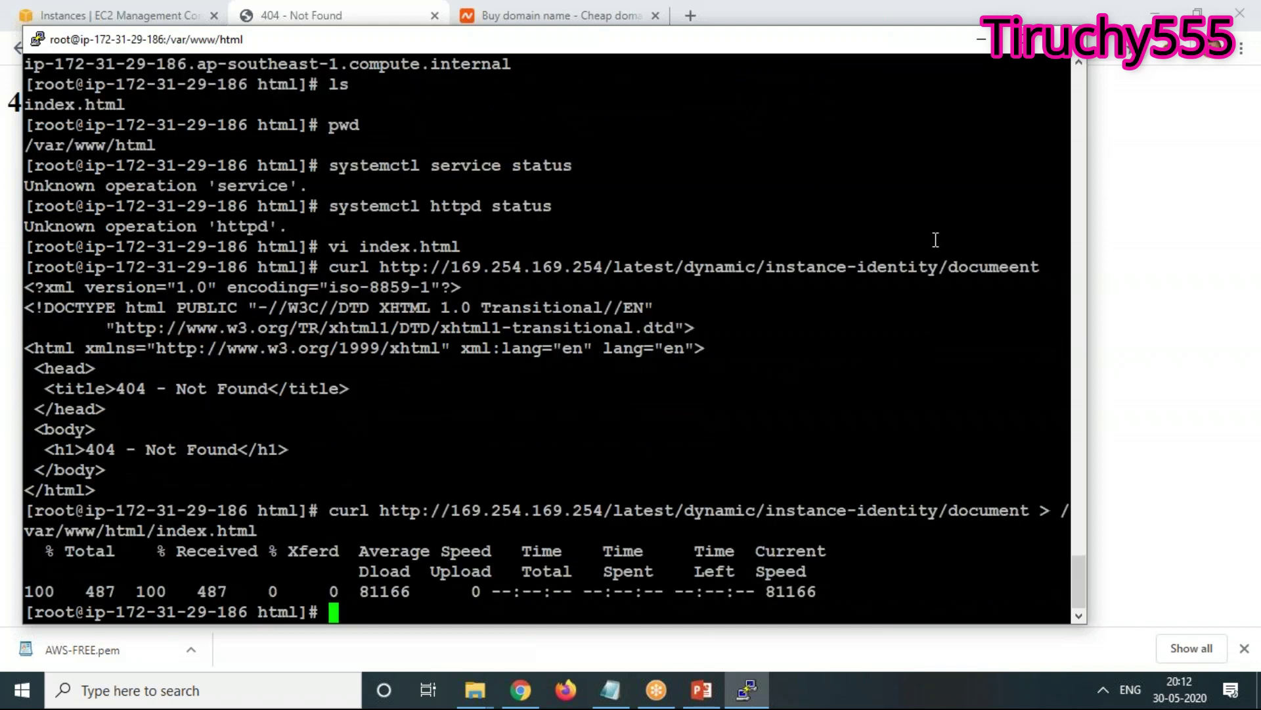
Reload Server2's page in the browser to show the new content
{"action": "key", "text": "alt+Tab"}
{"action": "right_click", "coordinate": [281, 245]}
{"action": "left_click", "coordinate": [341, 303]}
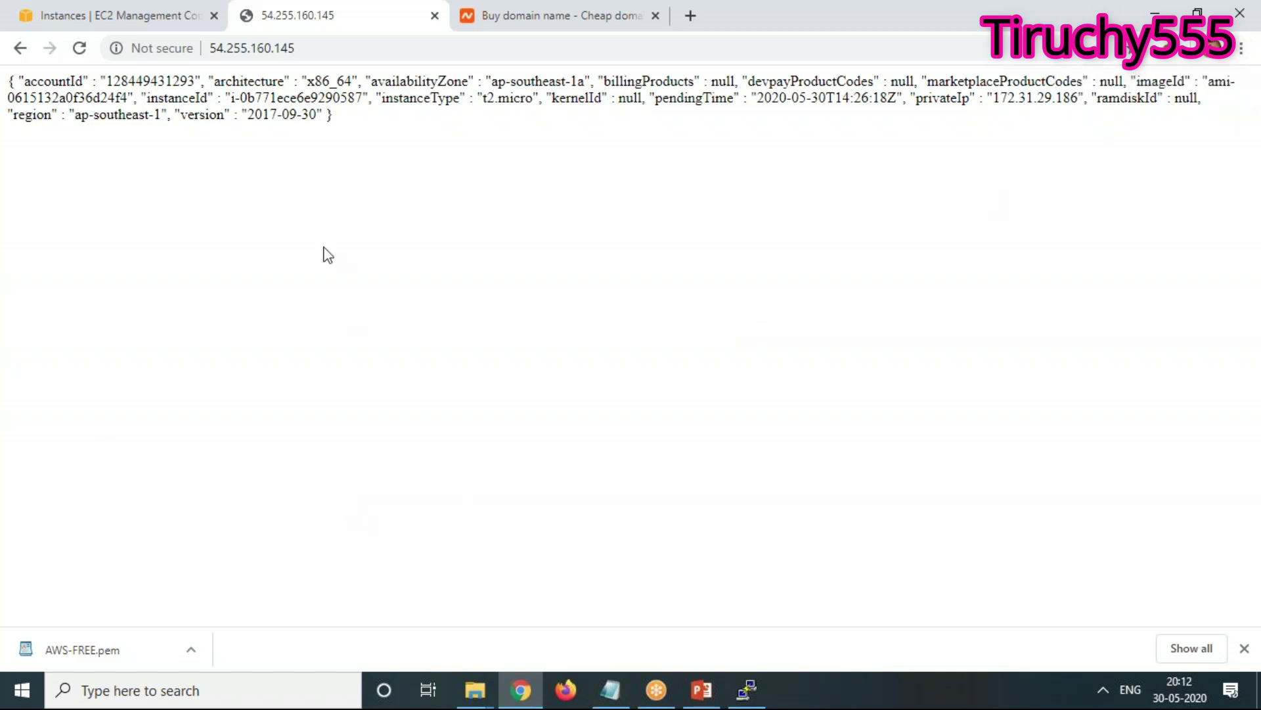
Review PuTTY's output, then minimize it to show the t2.micro, ap-southeast-1 identity JSON
{"action": "left_click", "coordinate": [764, 701]}
{"action": "scroll", "coordinate": [323, 465], "scroll_direction": "up", "scroll_amount": 15}
{"action": "scroll", "coordinate": [323, 465], "scroll_direction": "up", "scroll_amount": 20}
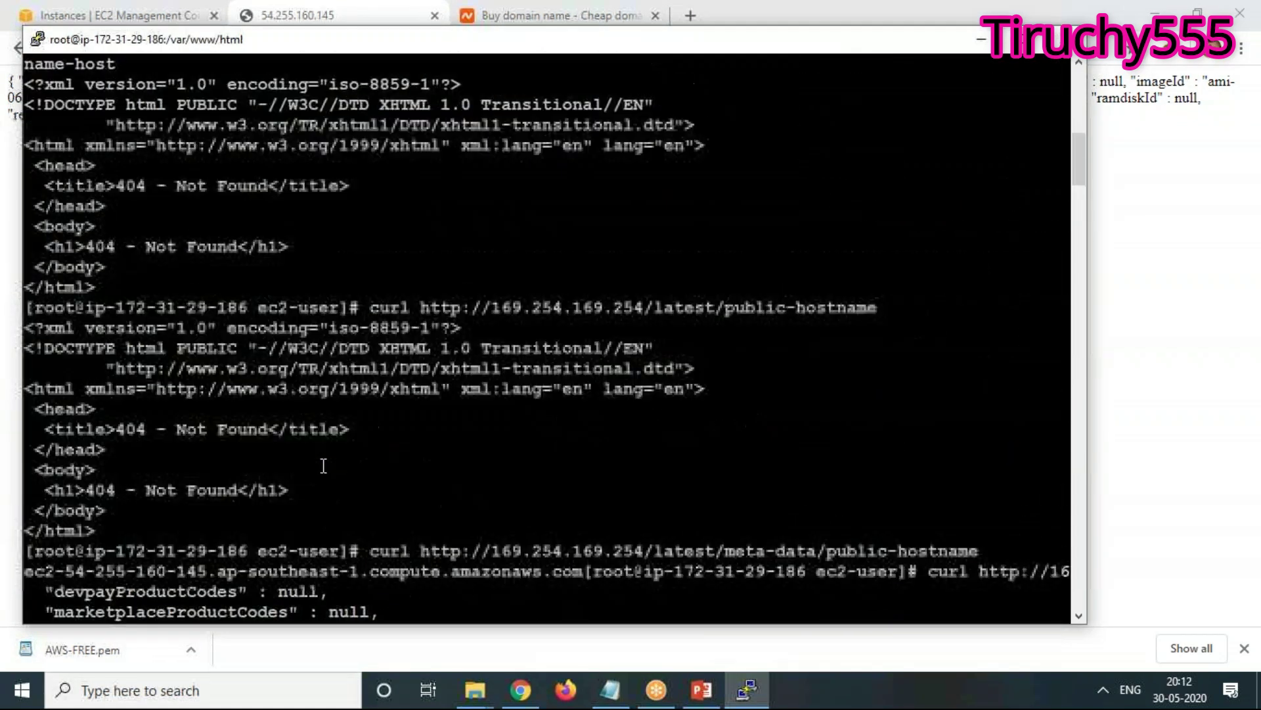
{"action": "scroll", "coordinate": [324, 464], "scroll_direction": "down", "scroll_amount": 20}
{"action": "scroll", "coordinate": [323, 465], "scroll_direction": "up", "scroll_amount": 20}
{"action": "scroll", "coordinate": [324, 465], "scroll_direction": "down", "scroll_amount": 12}
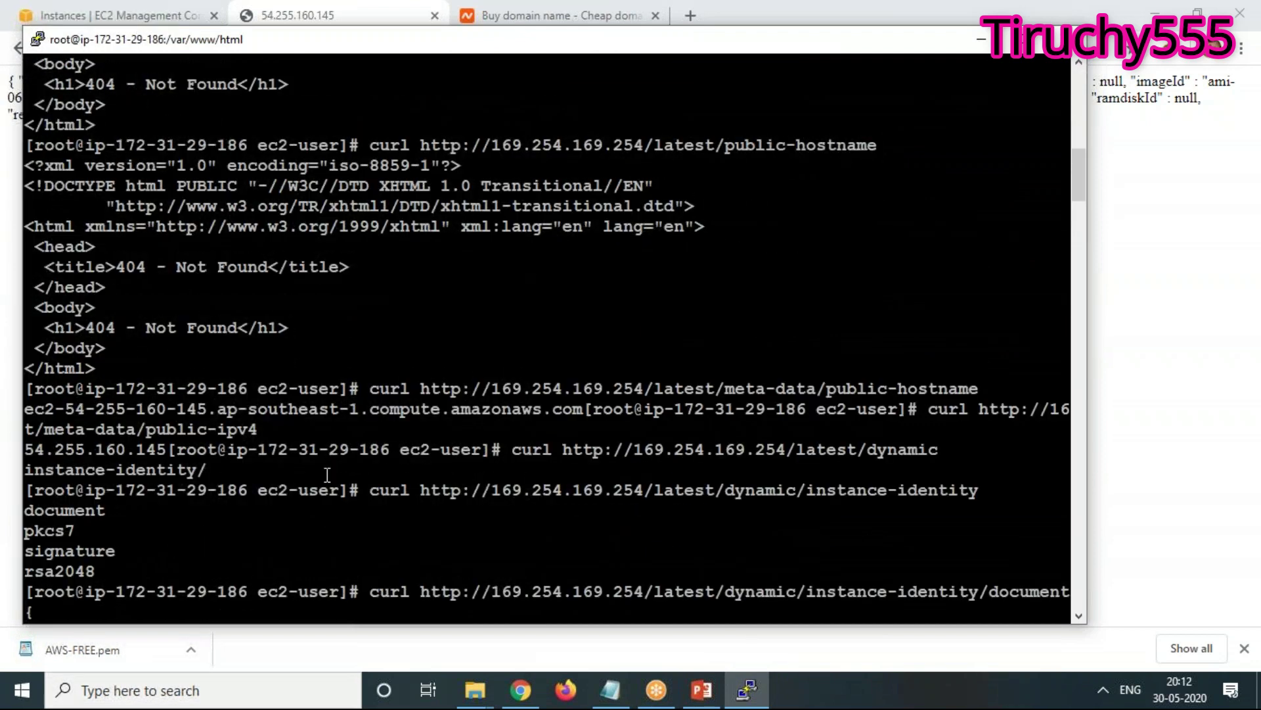
{"action": "scroll", "coordinate": [327, 475], "scroll_direction": "down", "scroll_amount": 5}
{"action": "scroll", "coordinate": [353, 517], "scroll_direction": "down", "scroll_amount": 10}
{"action": "scroll", "coordinate": [352, 517], "scroll_direction": "up", "scroll_amount": 10}
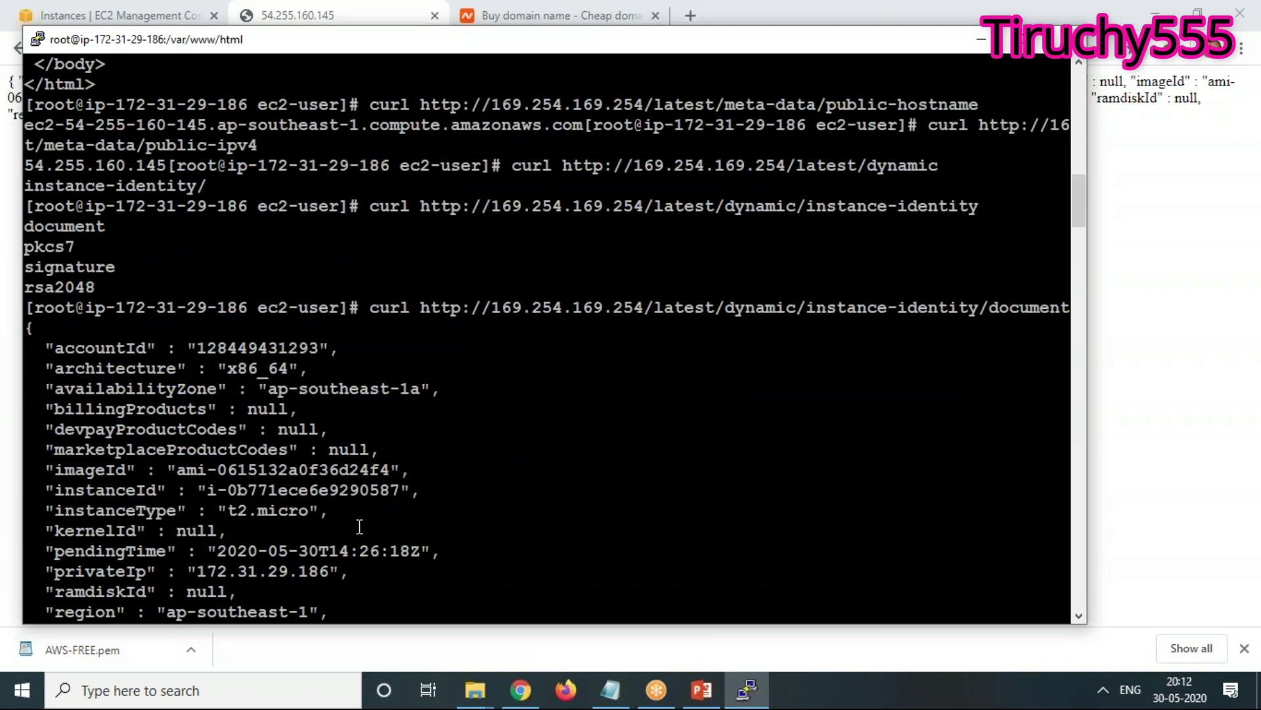
{"action": "scroll", "coordinate": [360, 522], "scroll_direction": "down", "scroll_amount": 10}
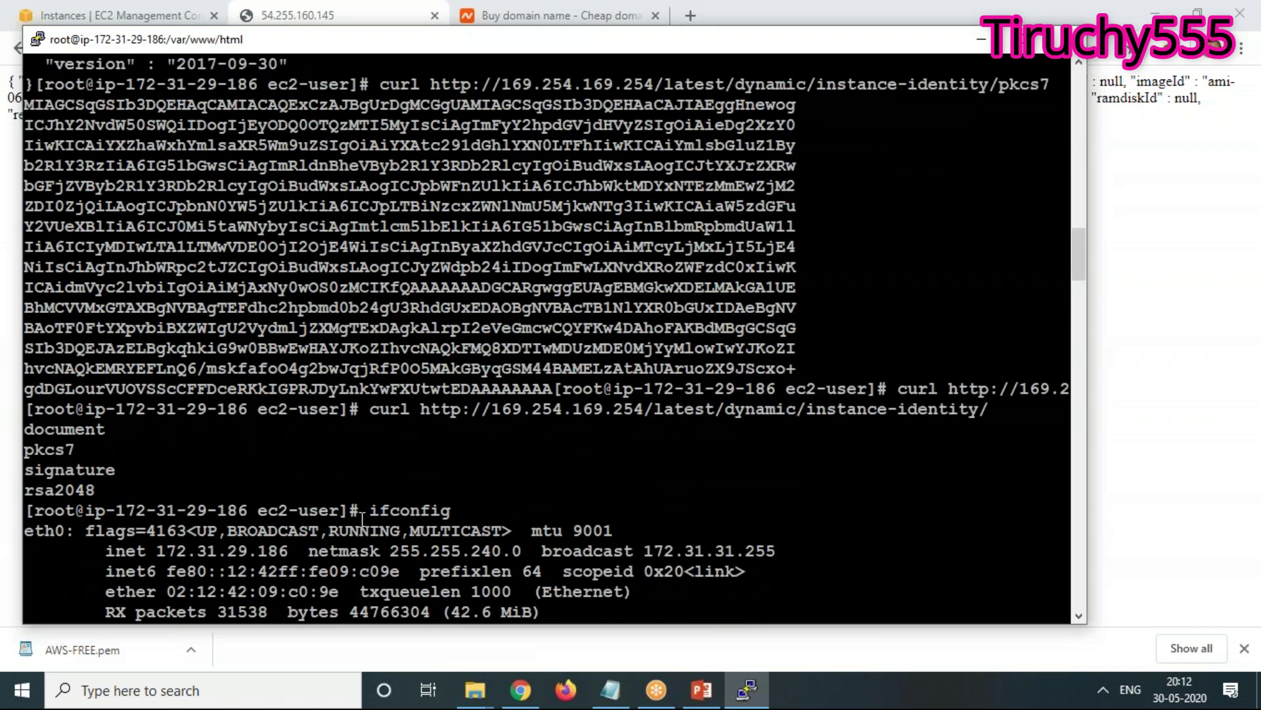
{"action": "scroll", "coordinate": [360, 516], "scroll_direction": "up", "scroll_amount": 10}
{"action": "left_click", "coordinate": [982, 41]}
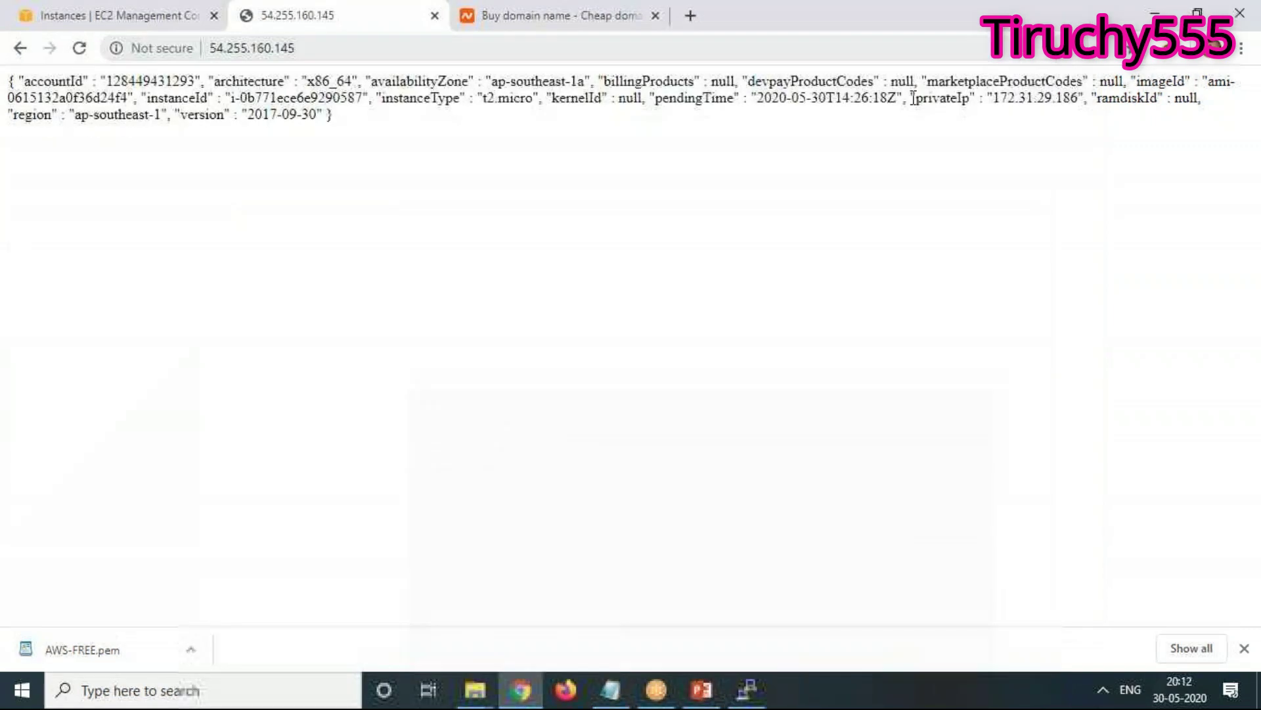
Terminate Server2 from the Actions menu and confirm with Yes, Terminate
{"action": "left_click", "coordinate": [131, 16]}
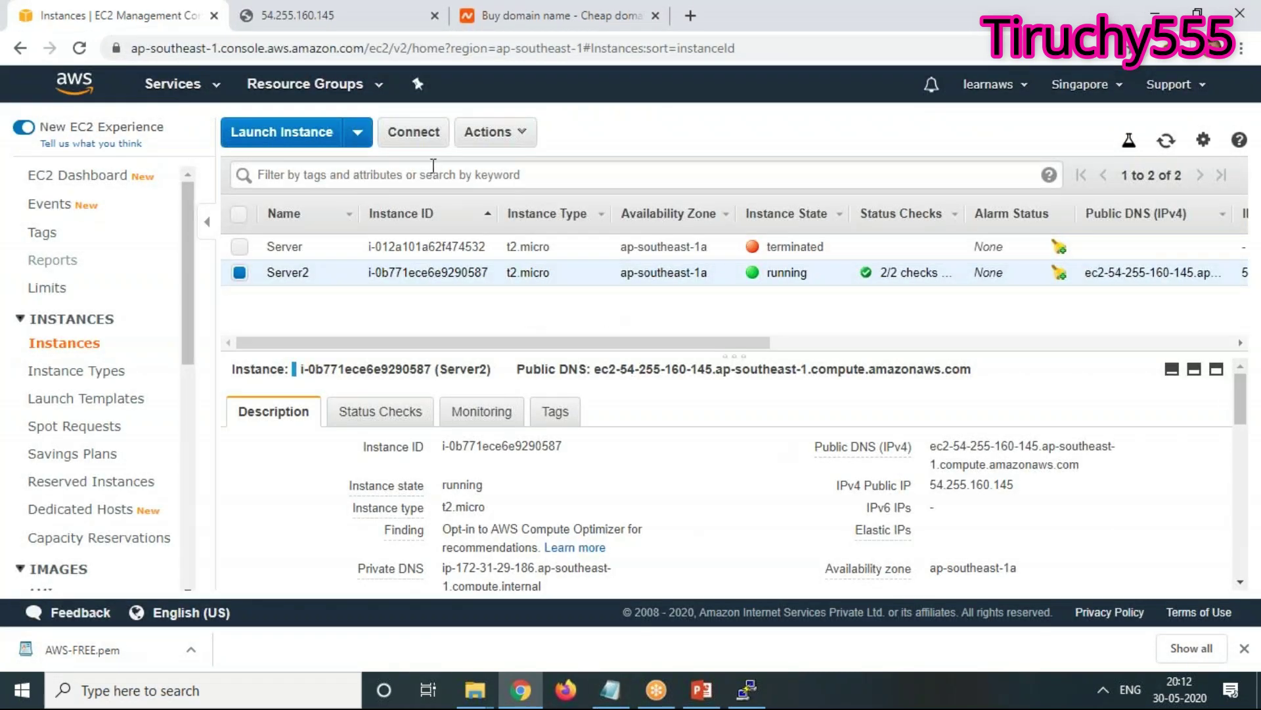
{"action": "left_click", "coordinate": [505, 132]}
{"action": "mouse_move", "coordinate": [521, 258]}
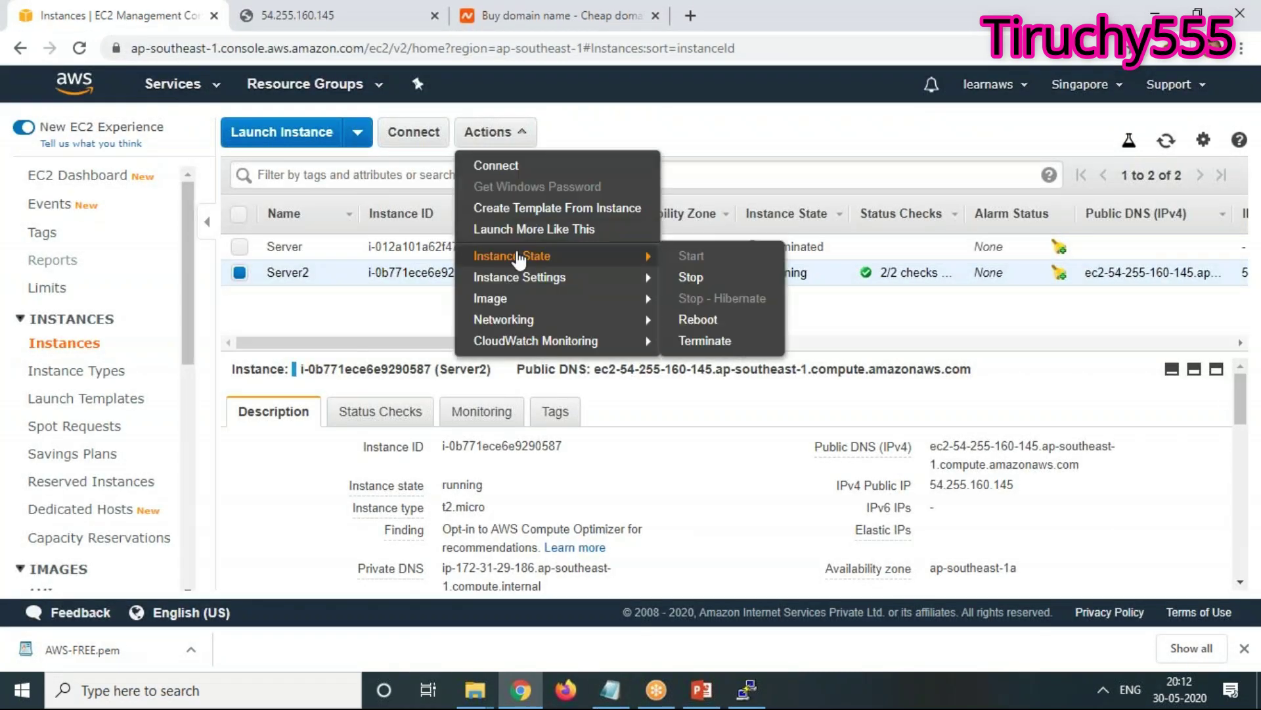
{"action": "left_click", "coordinate": [733, 353]}
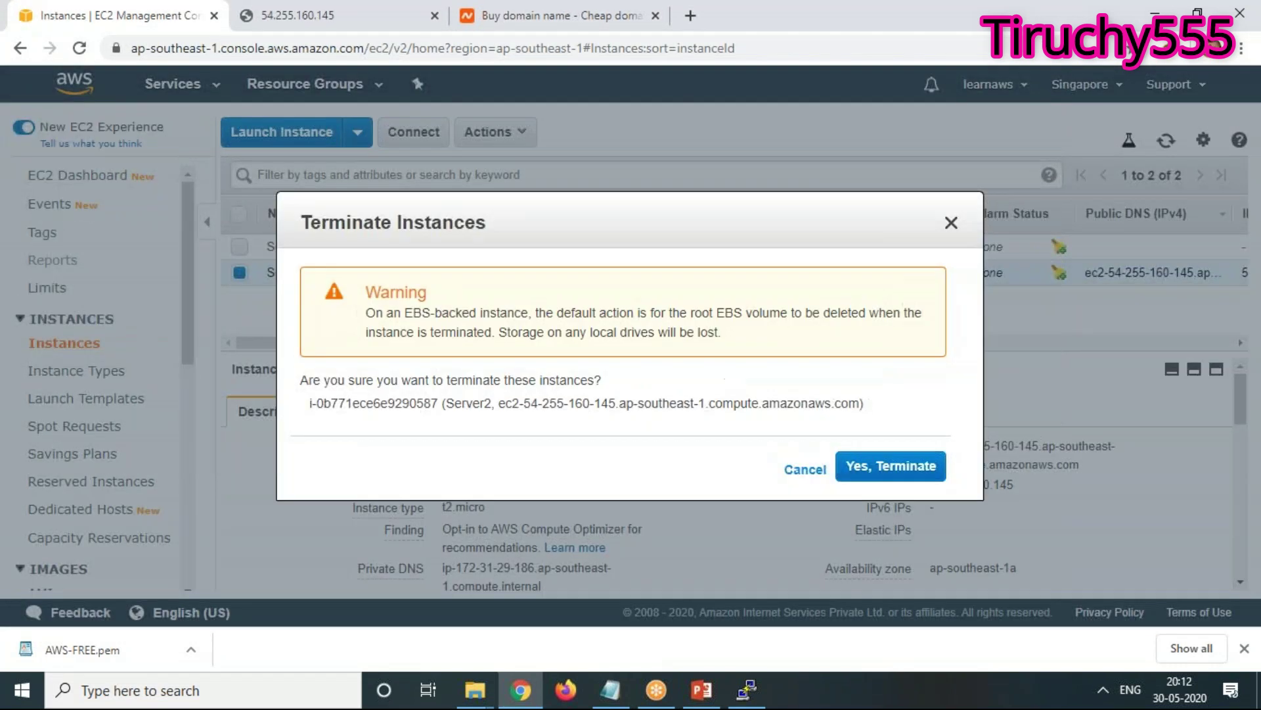
{"action": "left_click", "coordinate": [920, 467]}
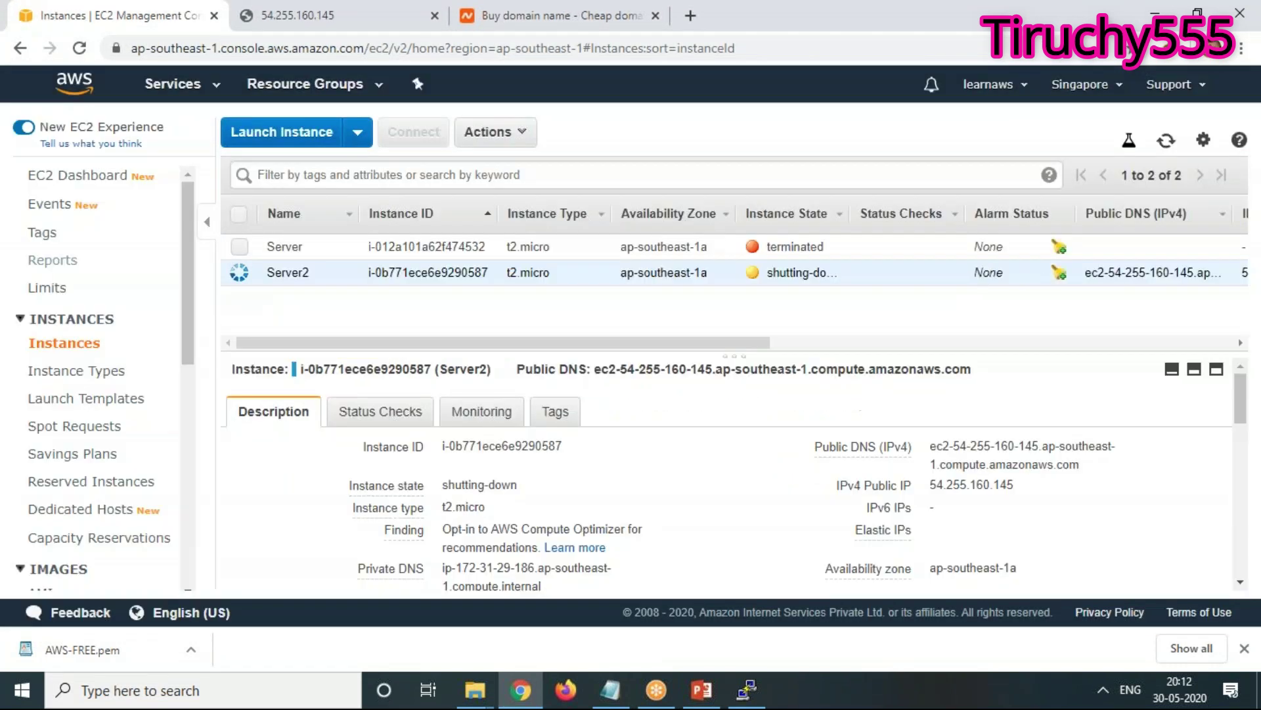
Start a new Amazon Linux 2 instance launch and advance past details and storage to tags
{"action": "left_click", "coordinate": [295, 131]}
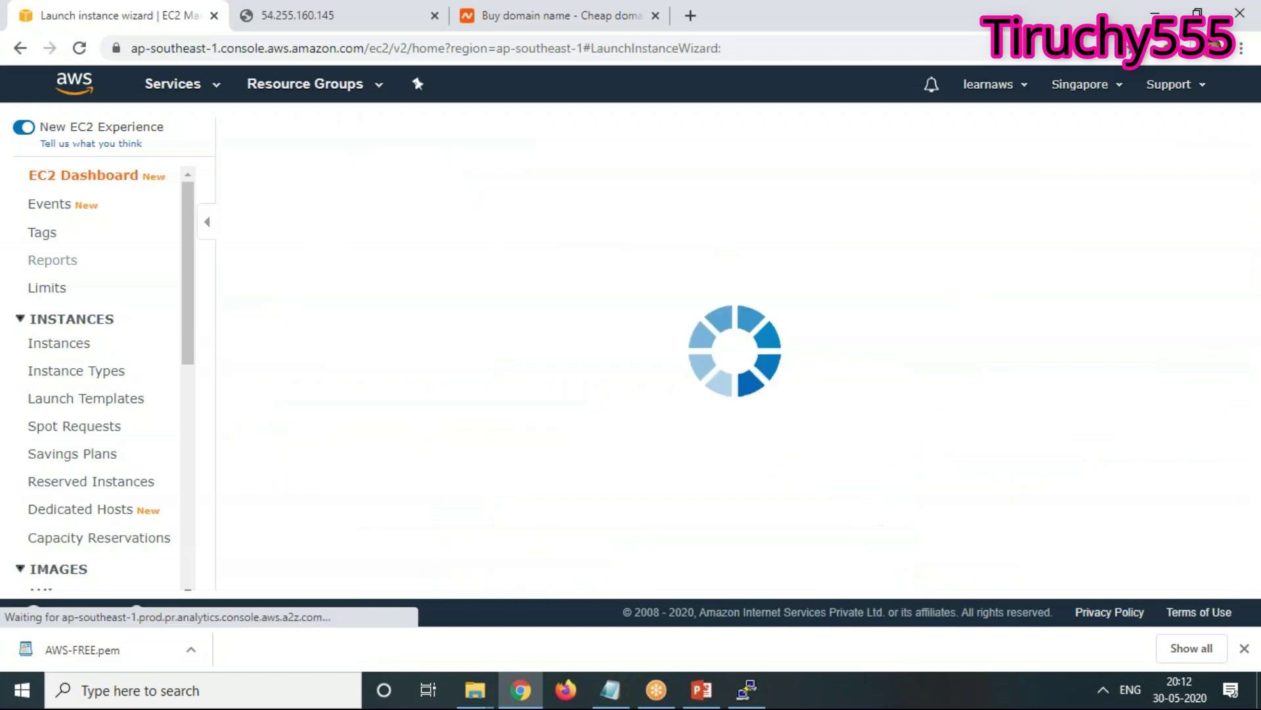
{"action": "left_click", "coordinate": [1142, 354]}
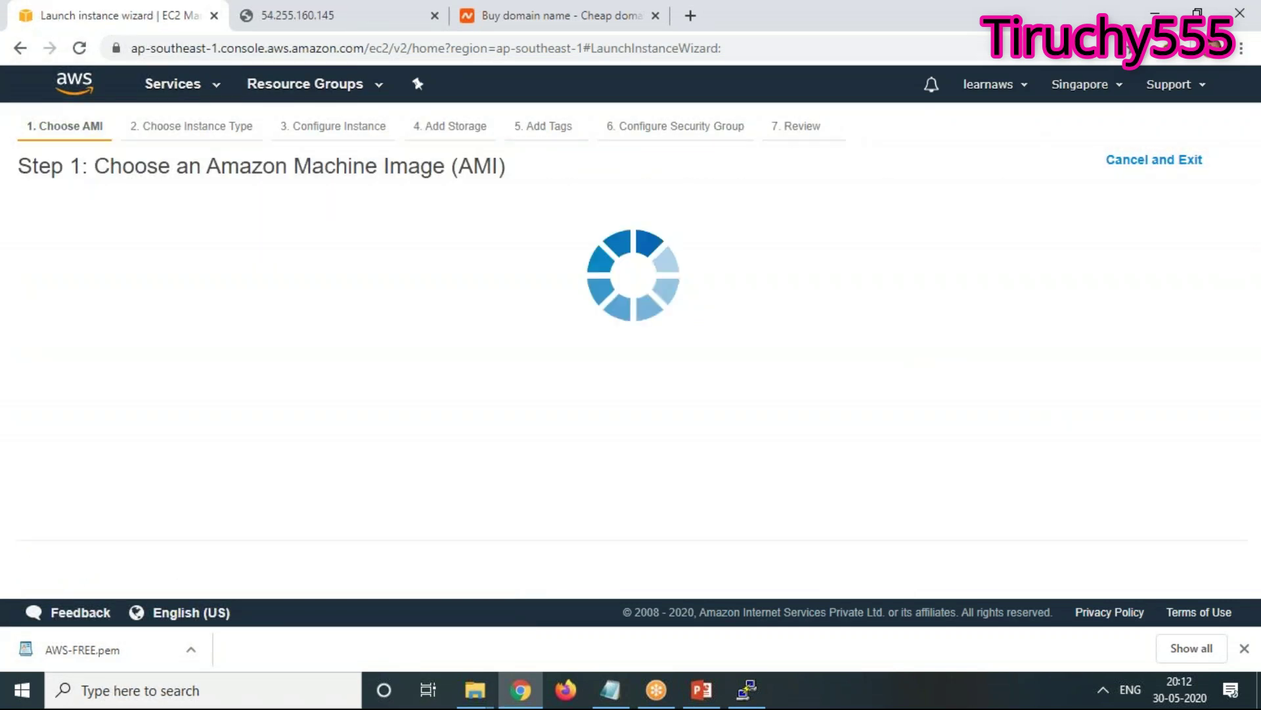
{"action": "left_click", "coordinate": [1190, 565]}
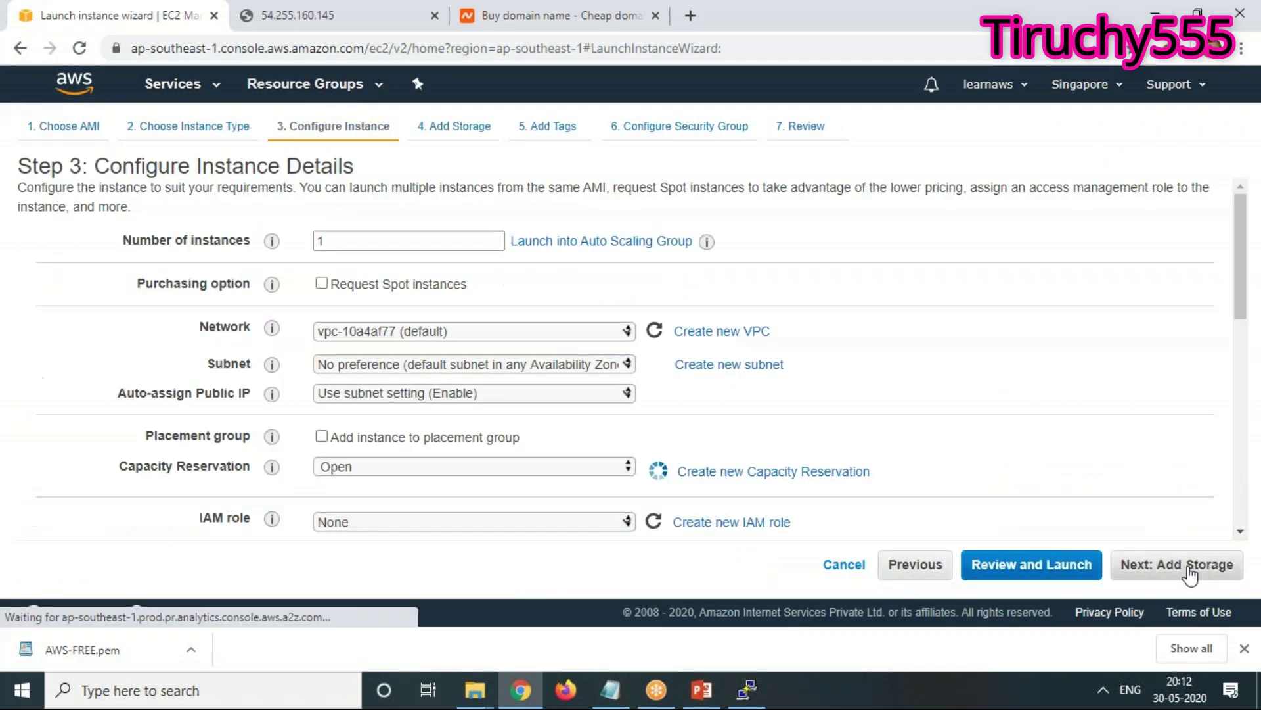
{"action": "left_click", "coordinate": [1193, 570]}
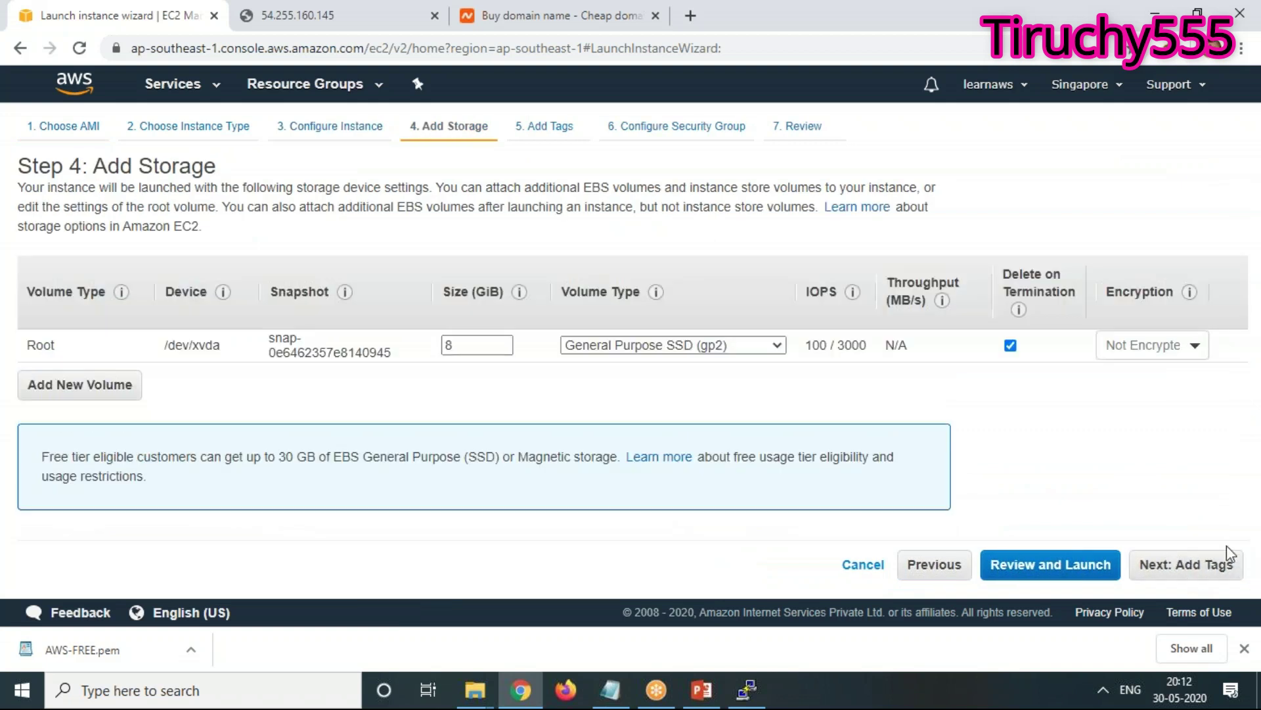
{"action": "left_click", "coordinate": [1187, 565]}
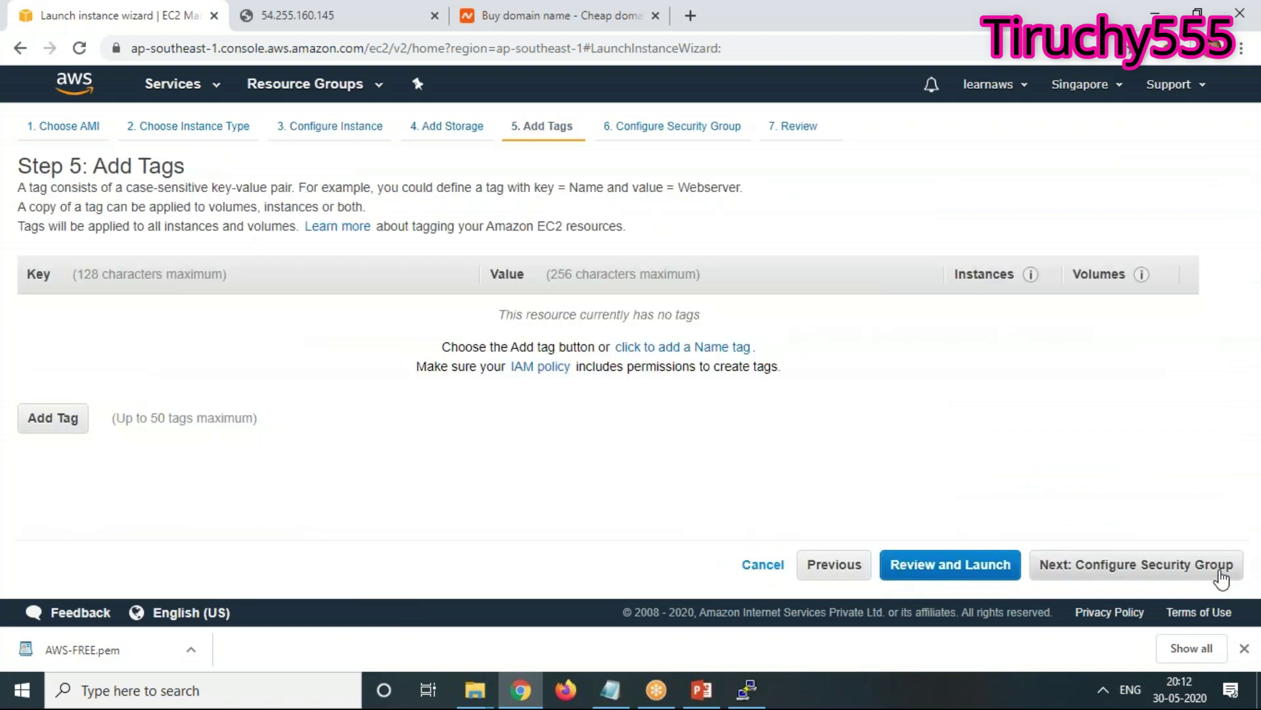
Tag the instance Name = Server3, pick an existing security group, and dismiss the error
{"action": "left_click", "coordinate": [52, 418]}
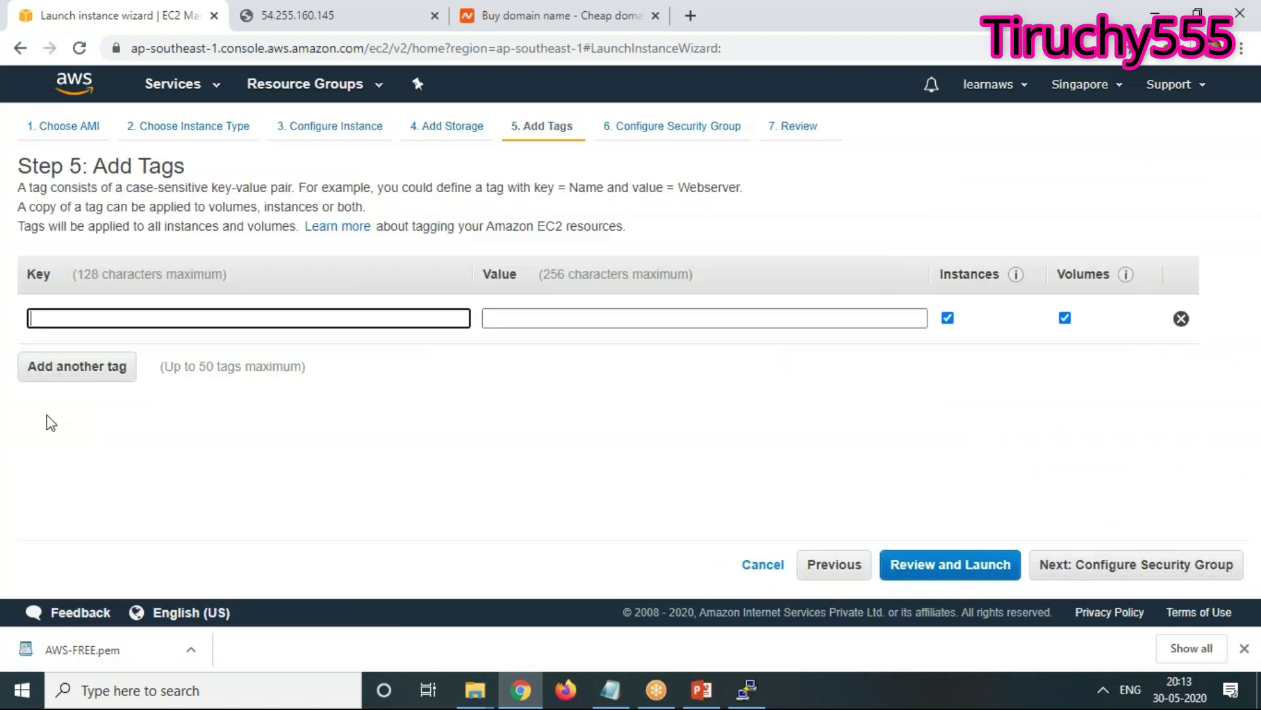
{"action": "type", "text": "Name"}
{"action": "key", "text": "Tab"}
{"action": "type", "text": "Ser"}
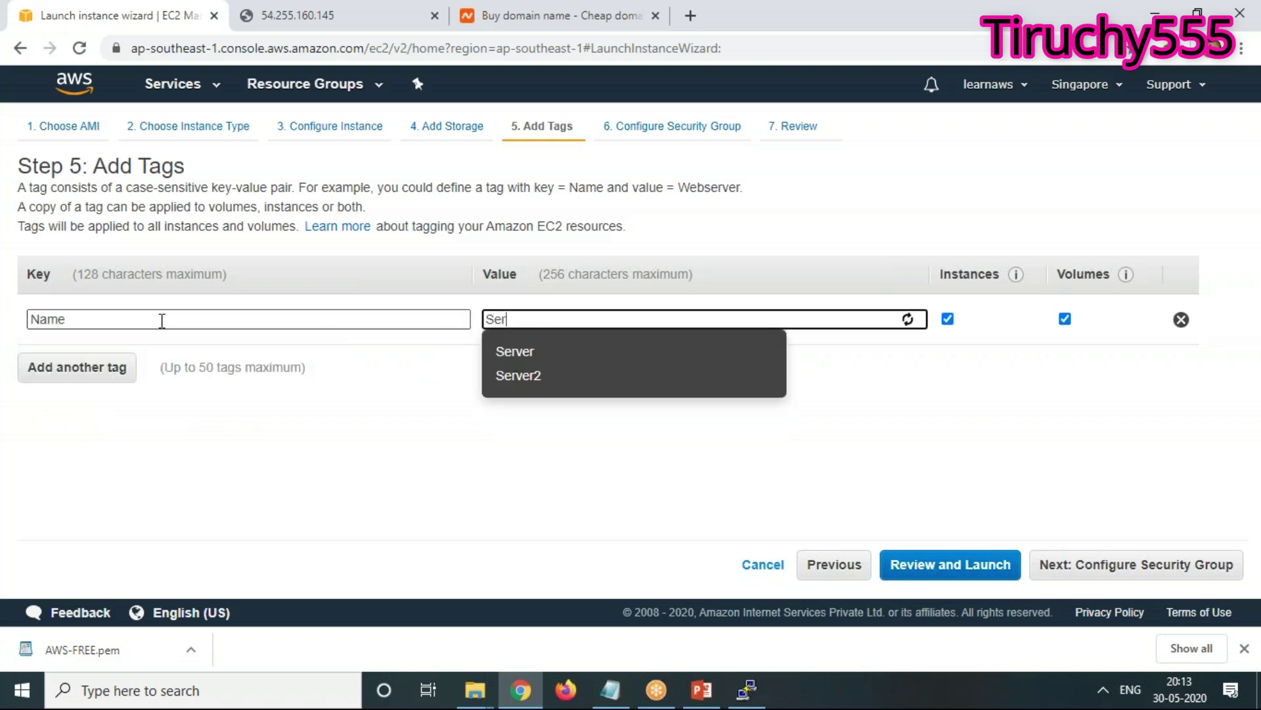
{"action": "type", "text": "ver3"}
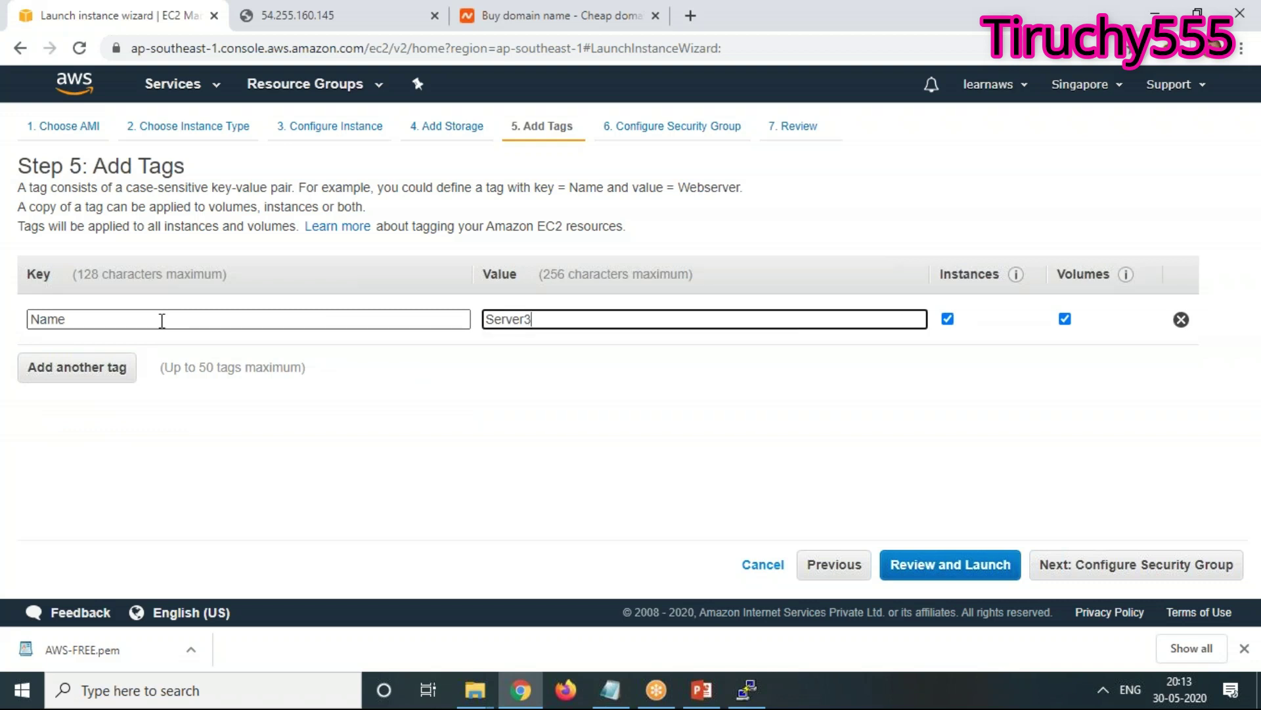
{"action": "left_click", "coordinate": [1186, 570]}
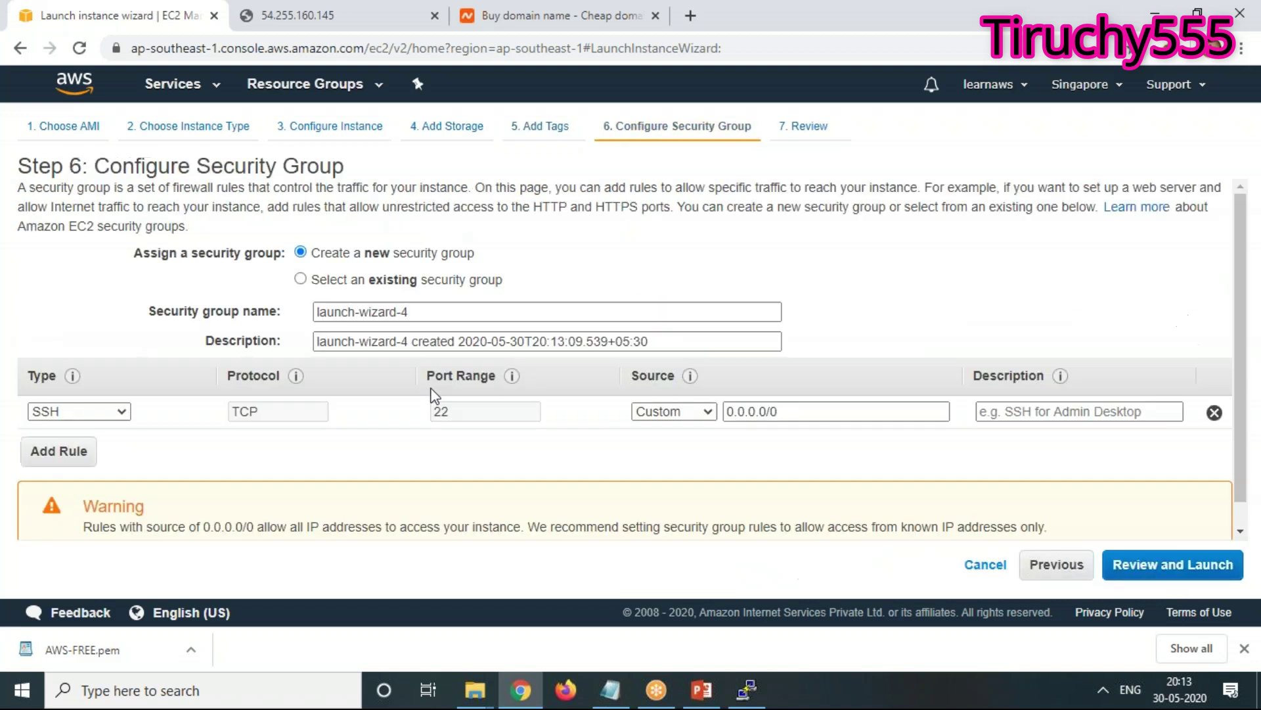
{"action": "left_click", "coordinate": [368, 284]}
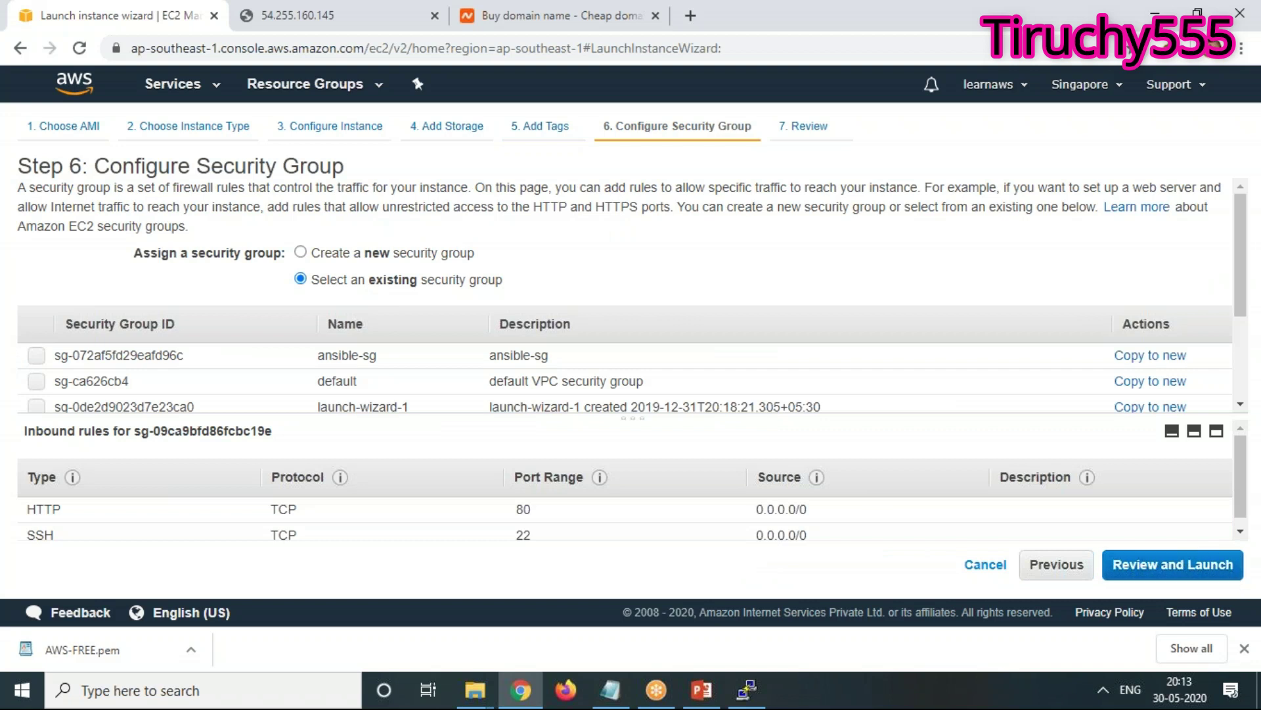
{"action": "left_click", "coordinate": [1054, 565]}
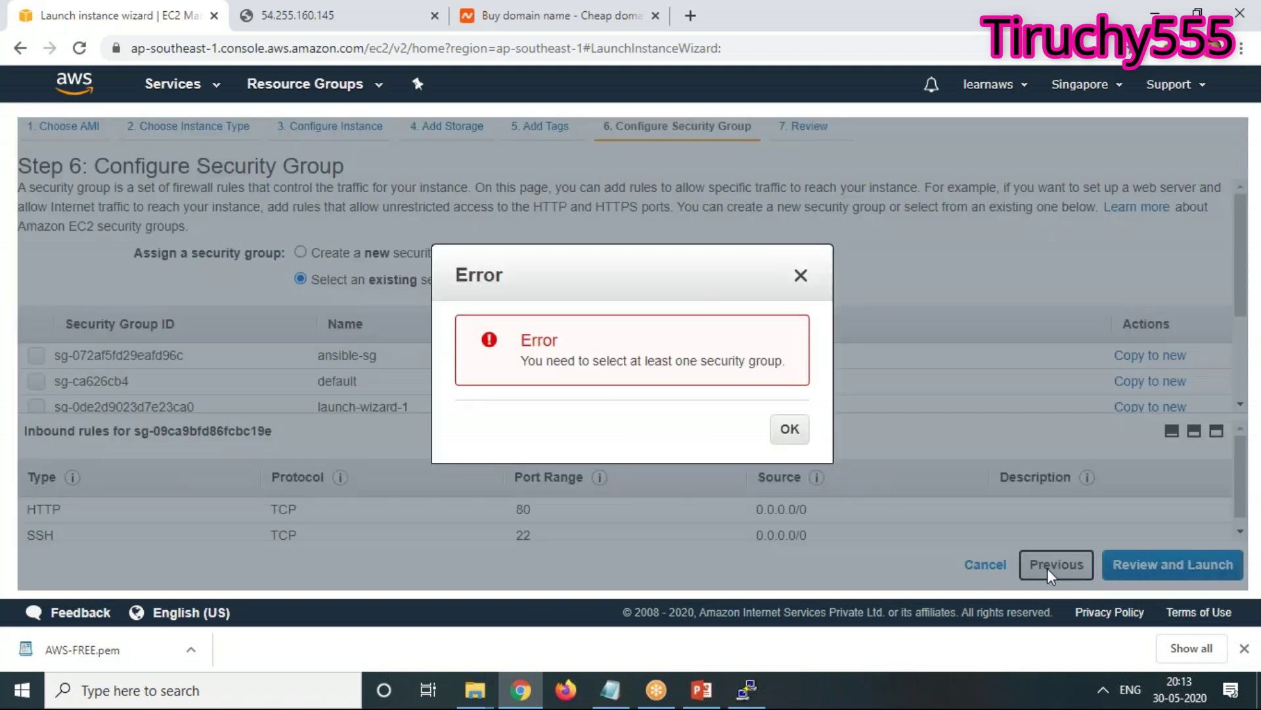
{"action": "left_click", "coordinate": [804, 274]}
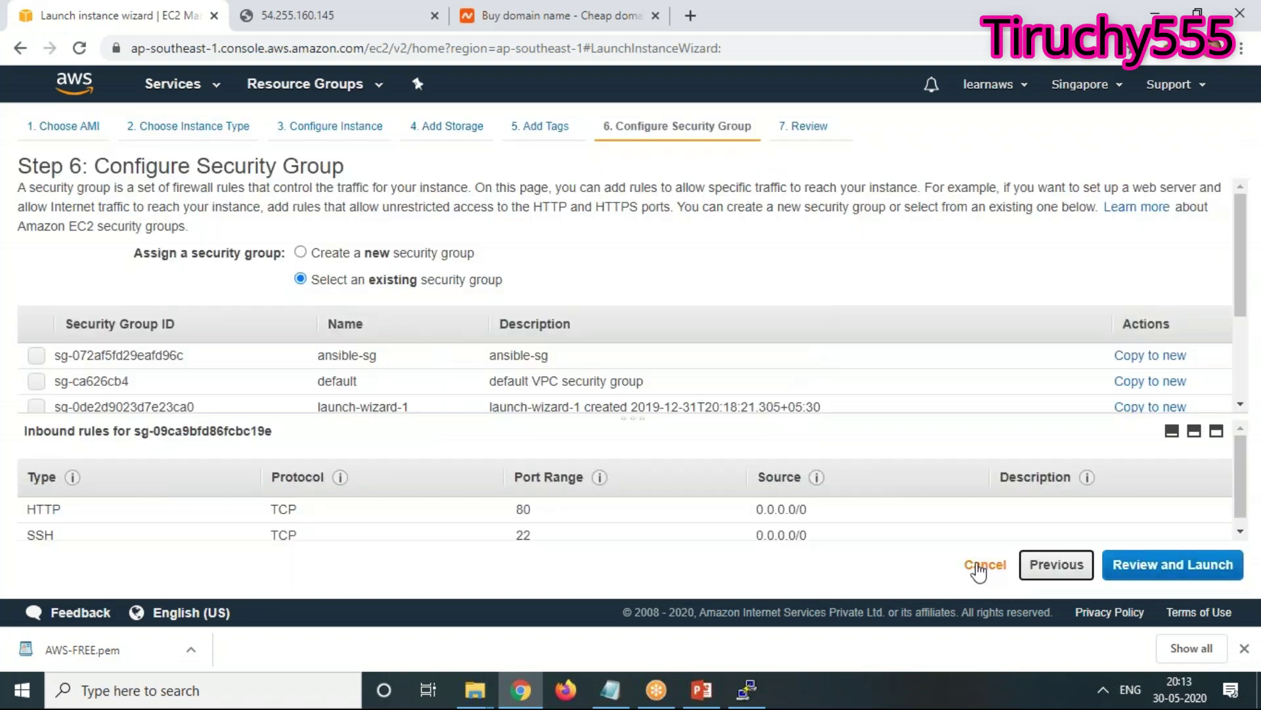
Cancel and relaunch an Amazon Linux 2 instance up to the User data field, then bring up Notepad notes
{"action": "left_click", "coordinate": [980, 564]}
{"action": "left_click", "coordinate": [302, 139]}
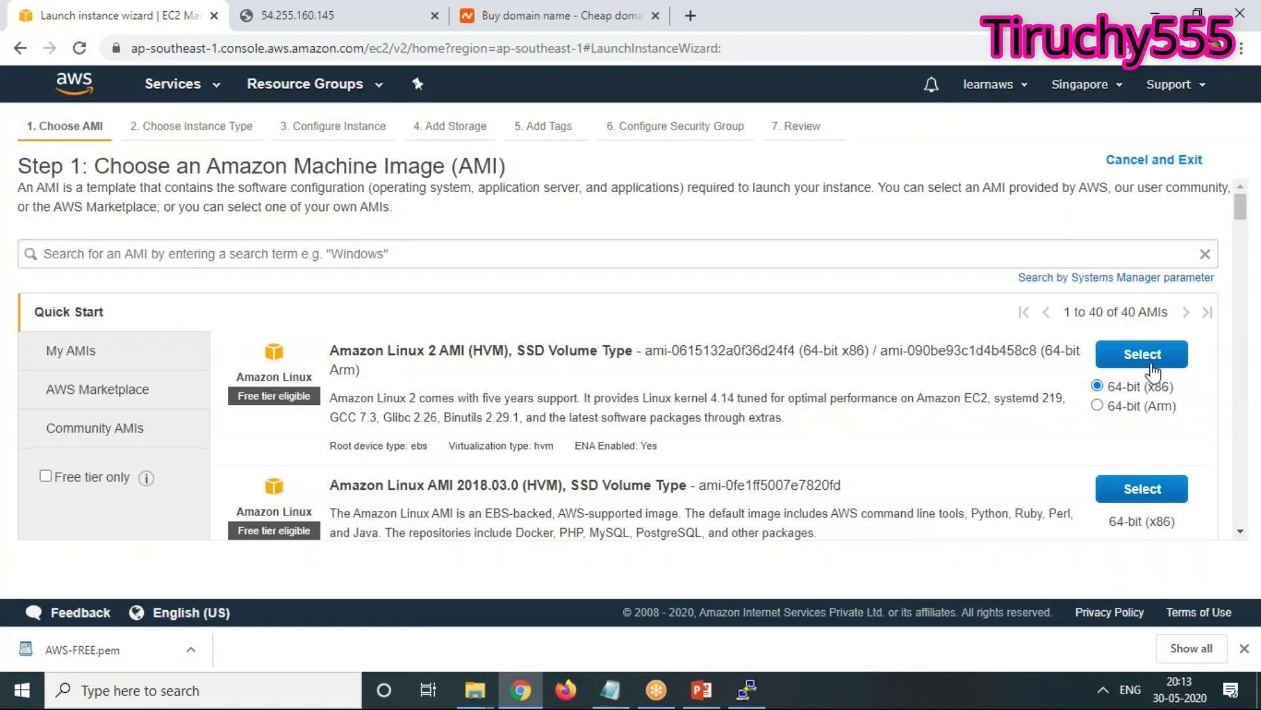
{"action": "left_click", "coordinate": [1144, 358]}
{"action": "left_click", "coordinate": [1202, 573]}
{"action": "scroll", "coordinate": [555, 371], "scroll_direction": "down", "scroll_amount": 10}
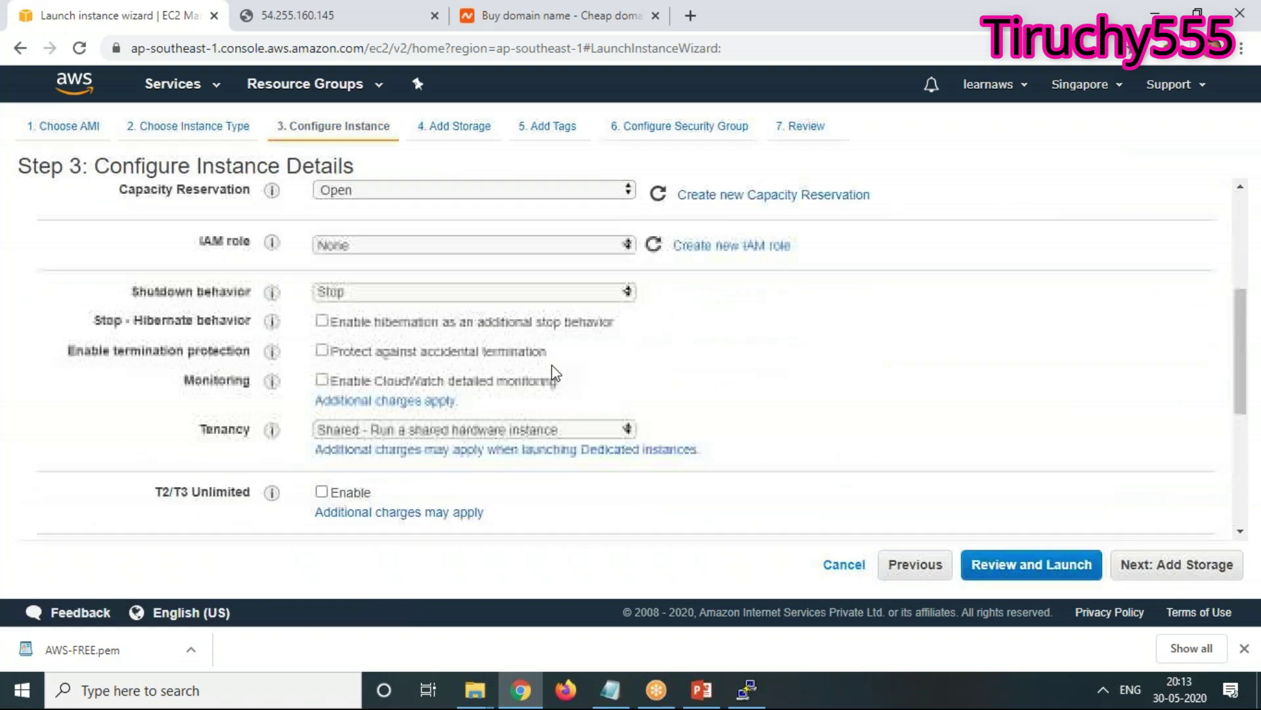
{"action": "left_click", "coordinate": [355, 456]}
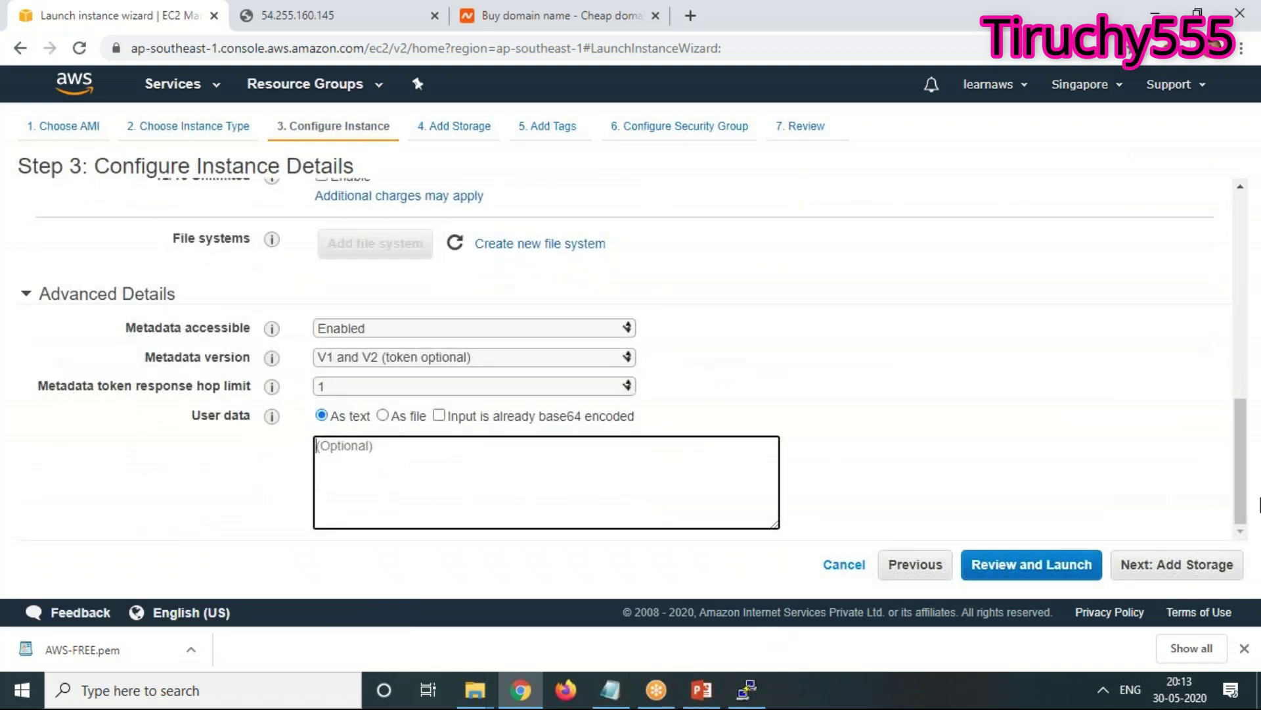
{"action": "left_click", "coordinate": [610, 692]}
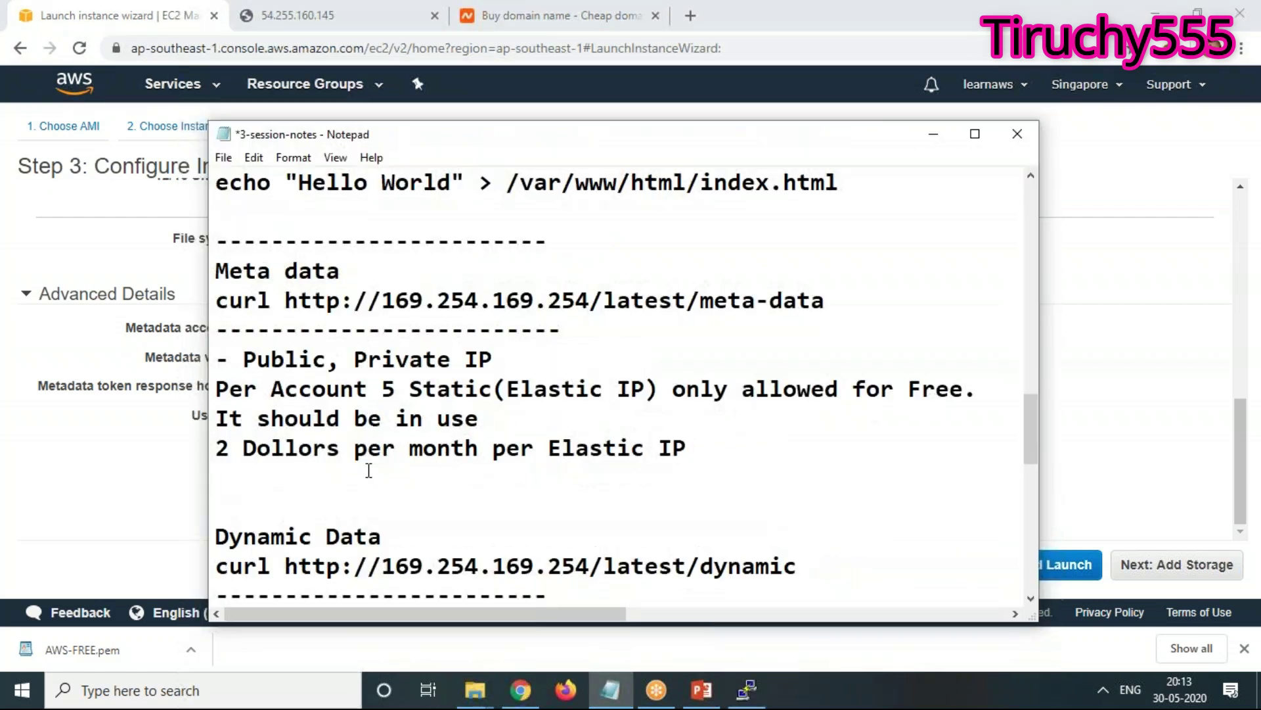
Scroll the session notes down to the user-data script and select its #!/bin/bash line
{"action": "scroll", "coordinate": [701, 545], "scroll_direction": "down", "scroll_amount": 4}
{"action": "scroll", "coordinate": [701, 545], "scroll_direction": "down", "scroll_amount": 2}
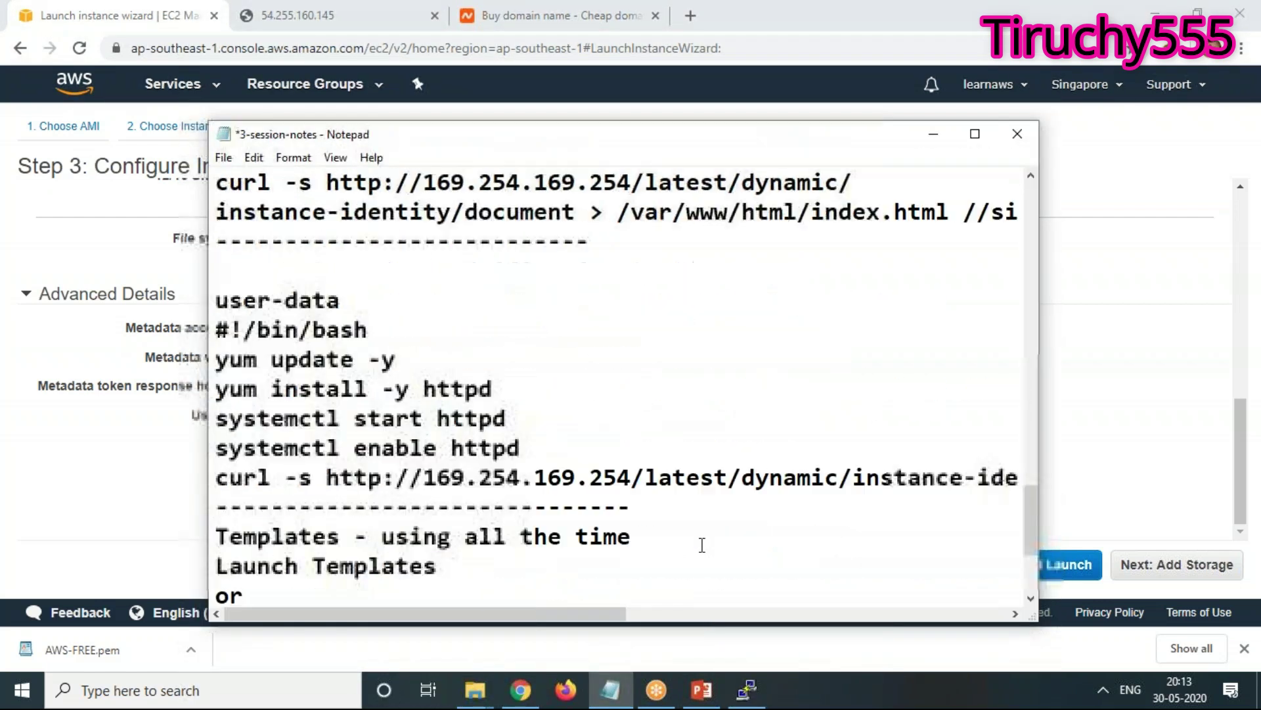
{"action": "left_click_drag", "start_coordinate": [216, 329], "coordinate": [380, 322]}
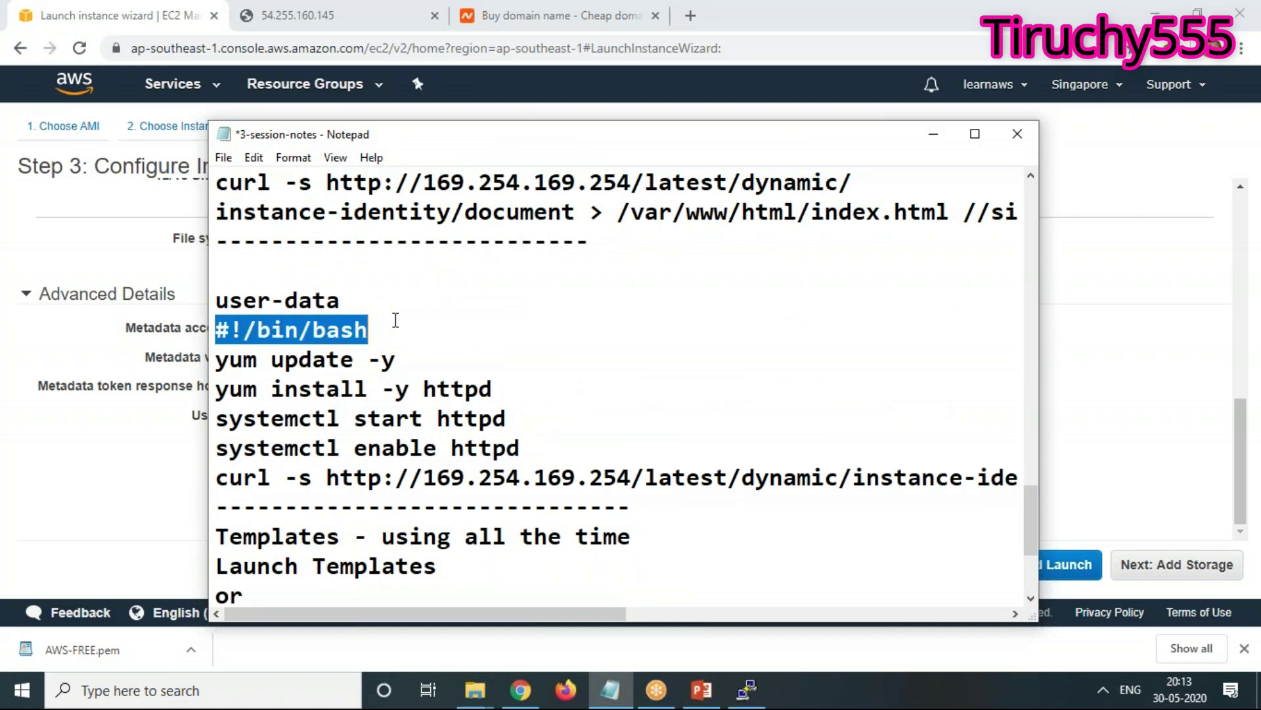
{"action": "left_click", "coordinate": [432, 321]}
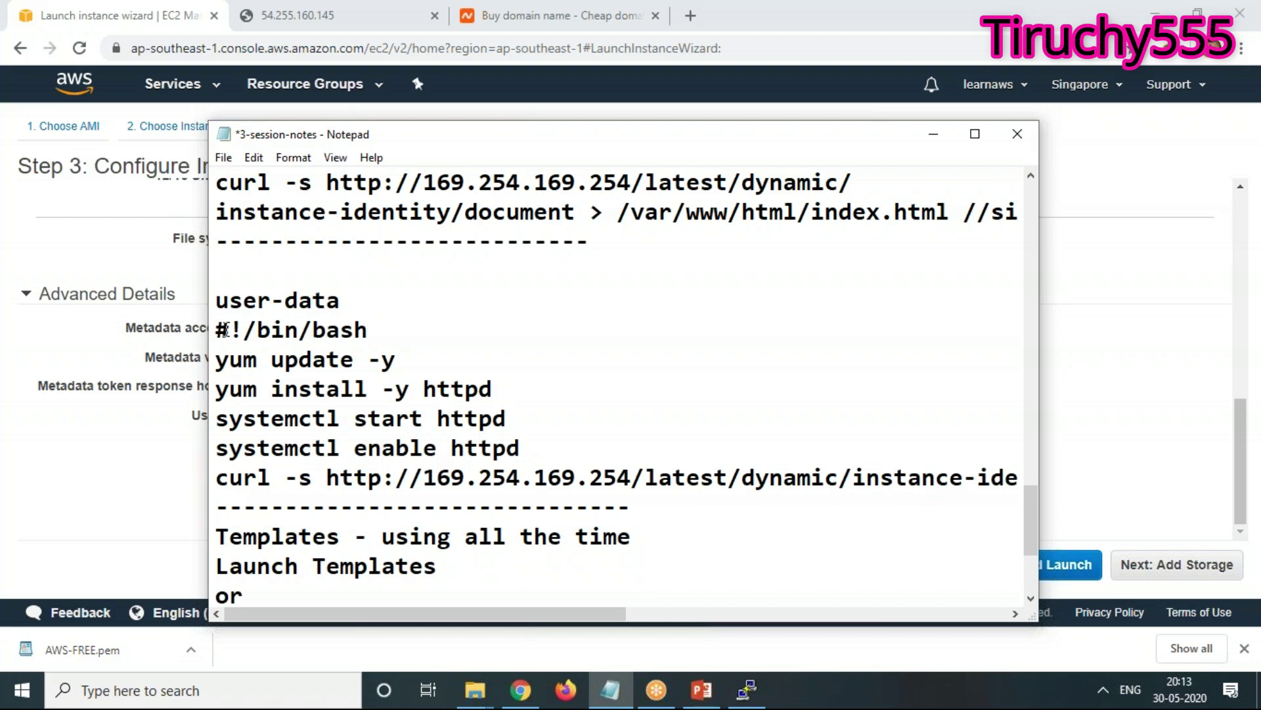
{"action": "left_click_drag", "start_coordinate": [228, 329], "coordinate": [186, 333]}
{"action": "left_click_drag", "start_coordinate": [377, 327], "coordinate": [202, 320]}
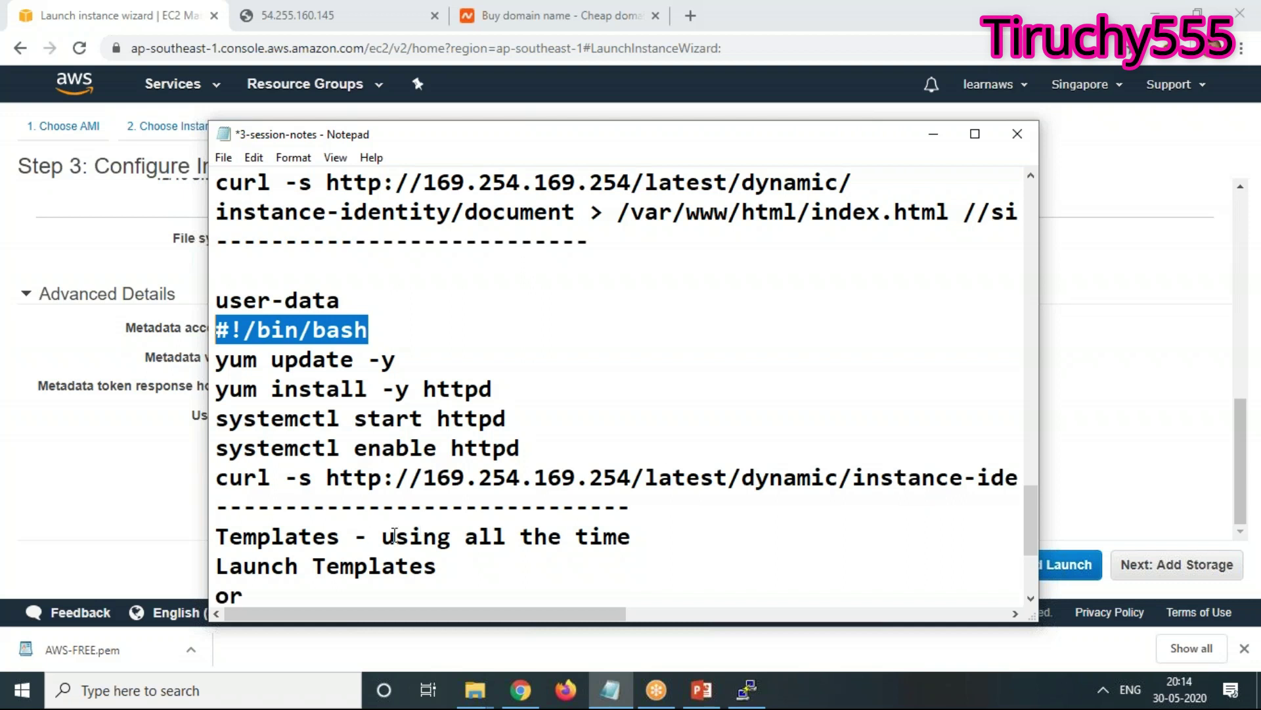
After 'systemctl enable httpd', add a line echo "<h1>This is EC2 Machine for User Data</h1>"
{"action": "left_click", "coordinate": [587, 449]}
{"action": "key", "text": "Return"}
{"action": "type", "text": "echo"}
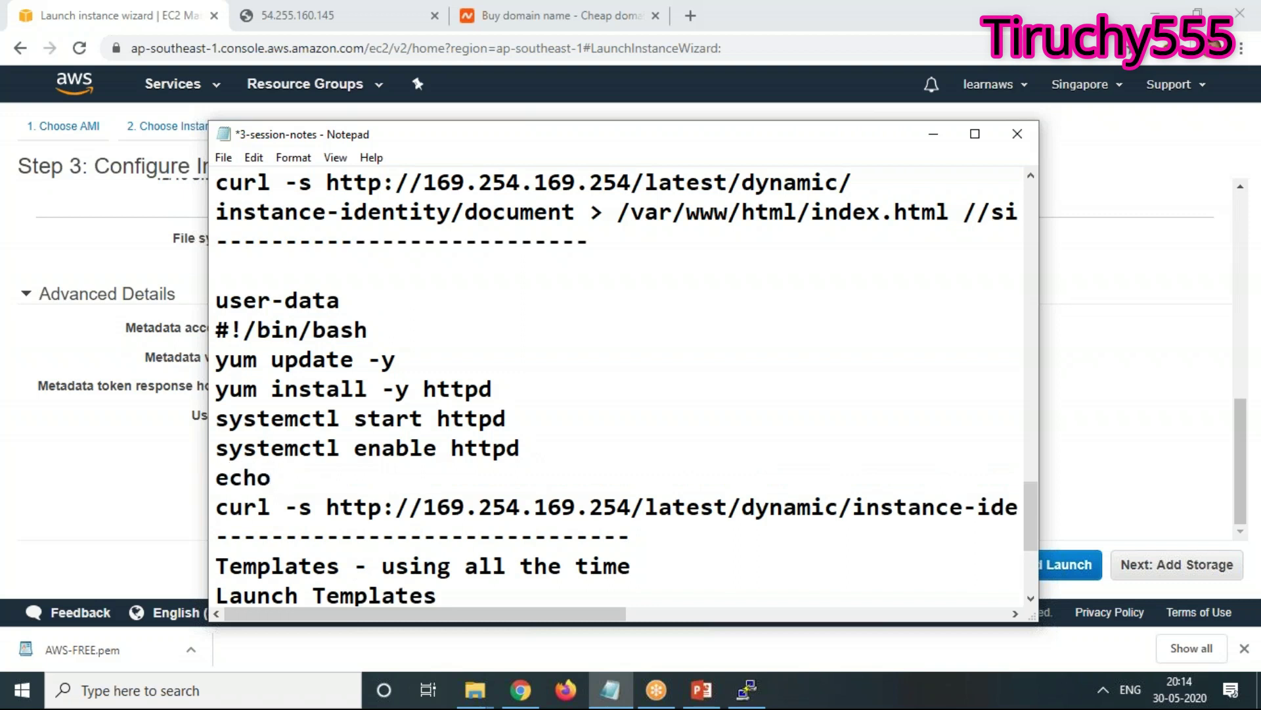
{"action": "type", "text": " \"<h1>This is ec"}
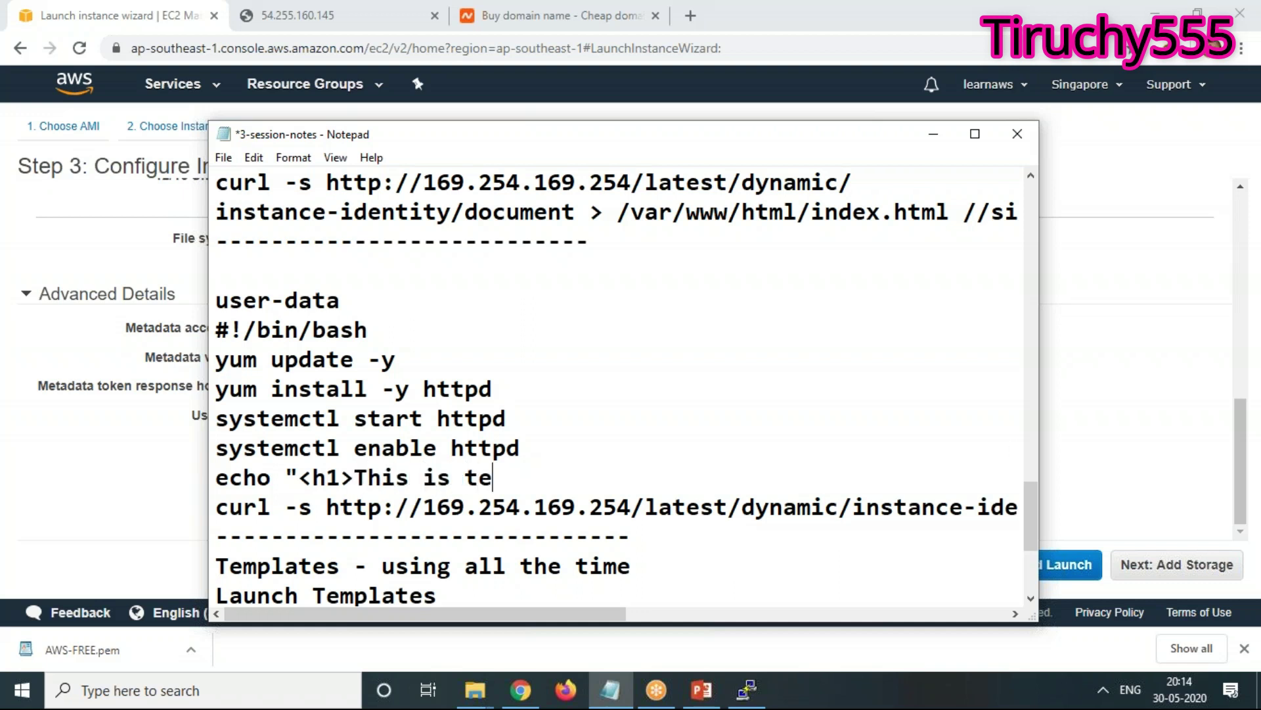
{"action": "key", "text": "BackSpace"}
{"action": "key", "text": "BackSpace"}
{"action": "type", "text": "EC2 Machine for User Data"}
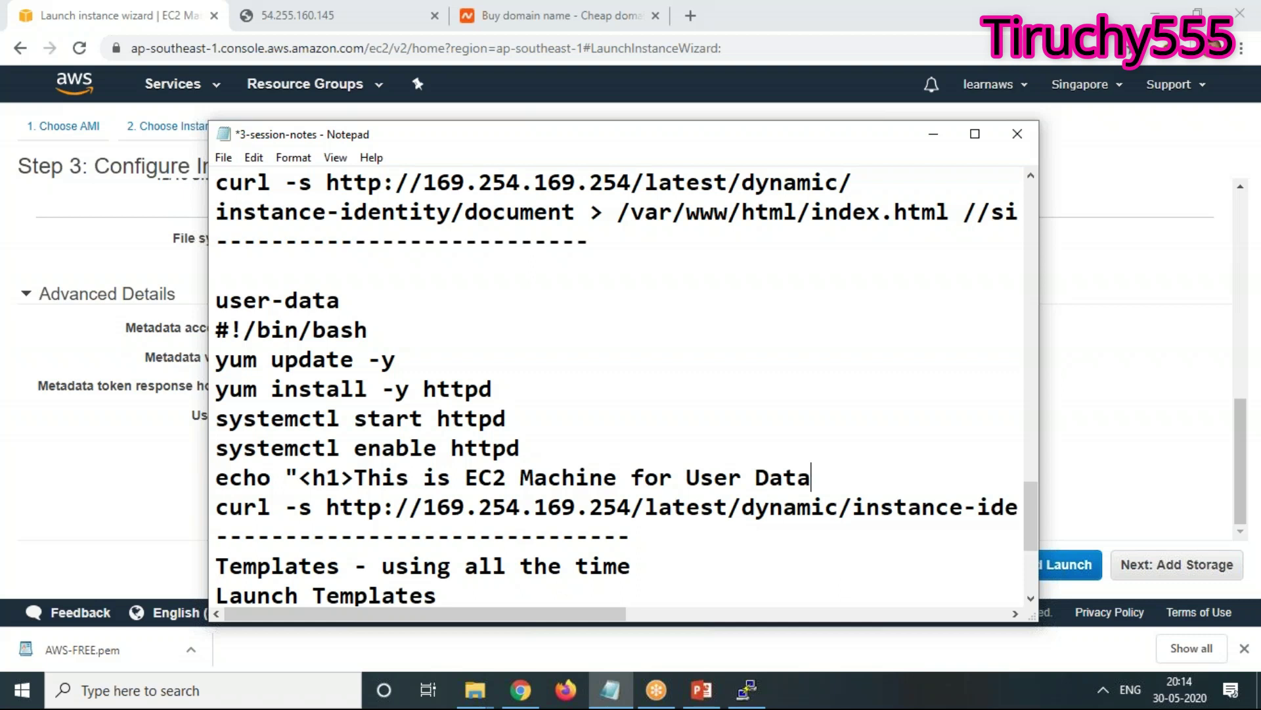
{"action": "type", "text": "</h1>\""}
Redirect the echo line's output to /var/www/html/index.html
{"action": "scroll", "coordinate": [800, 324], "scroll_direction": "up", "scroll_amount": 7}
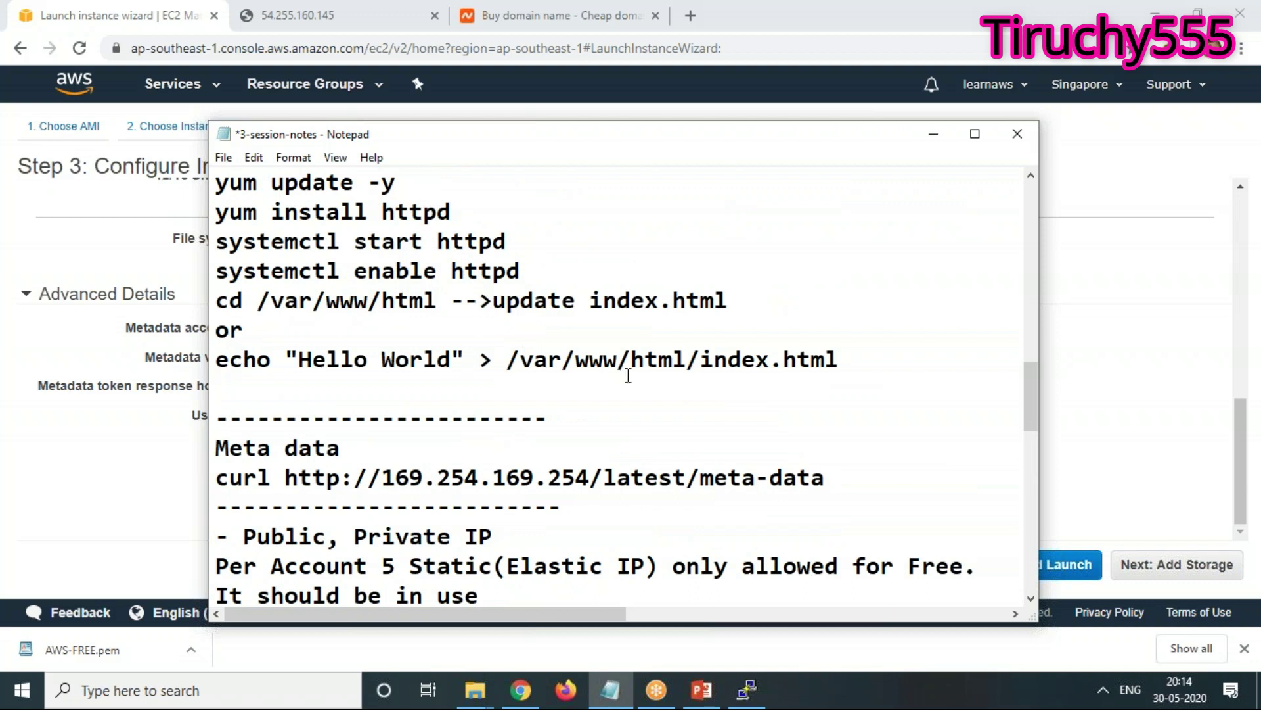
{"action": "scroll", "coordinate": [671, 401], "scroll_direction": "down", "scroll_amount": 8}
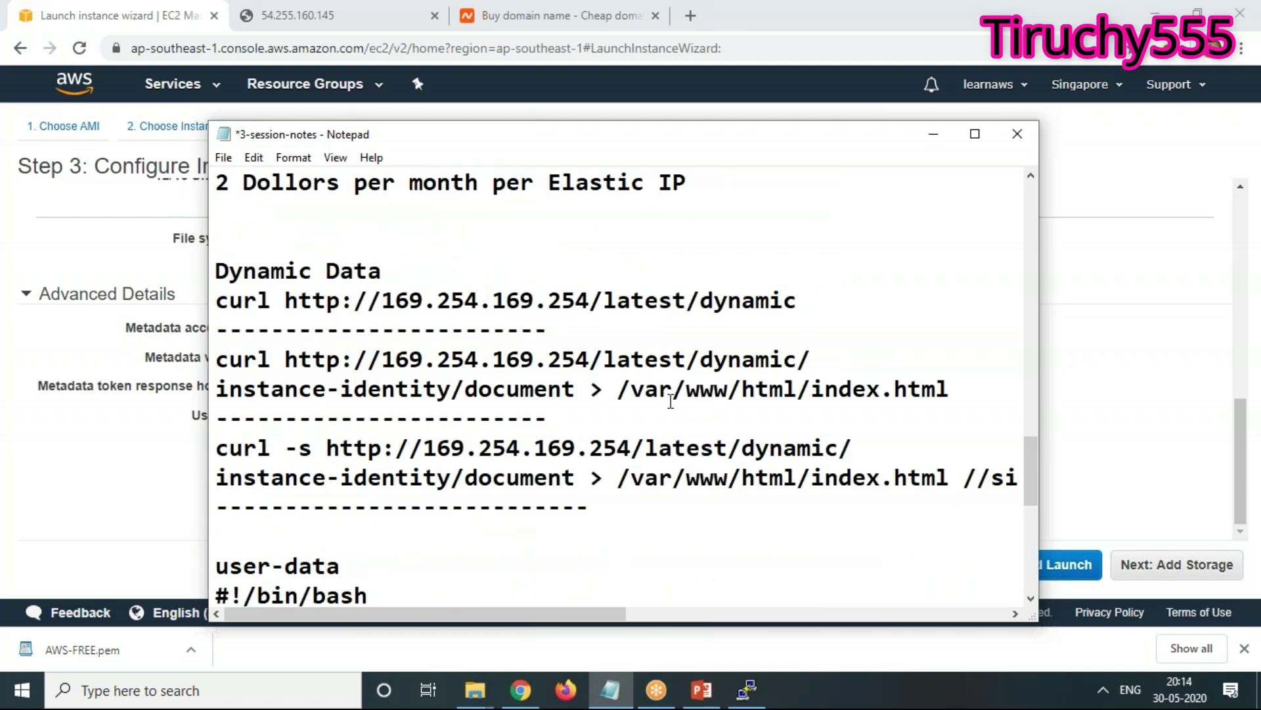
{"action": "scroll", "coordinate": [670, 402], "scroll_direction": "down", "scroll_amount": 2}
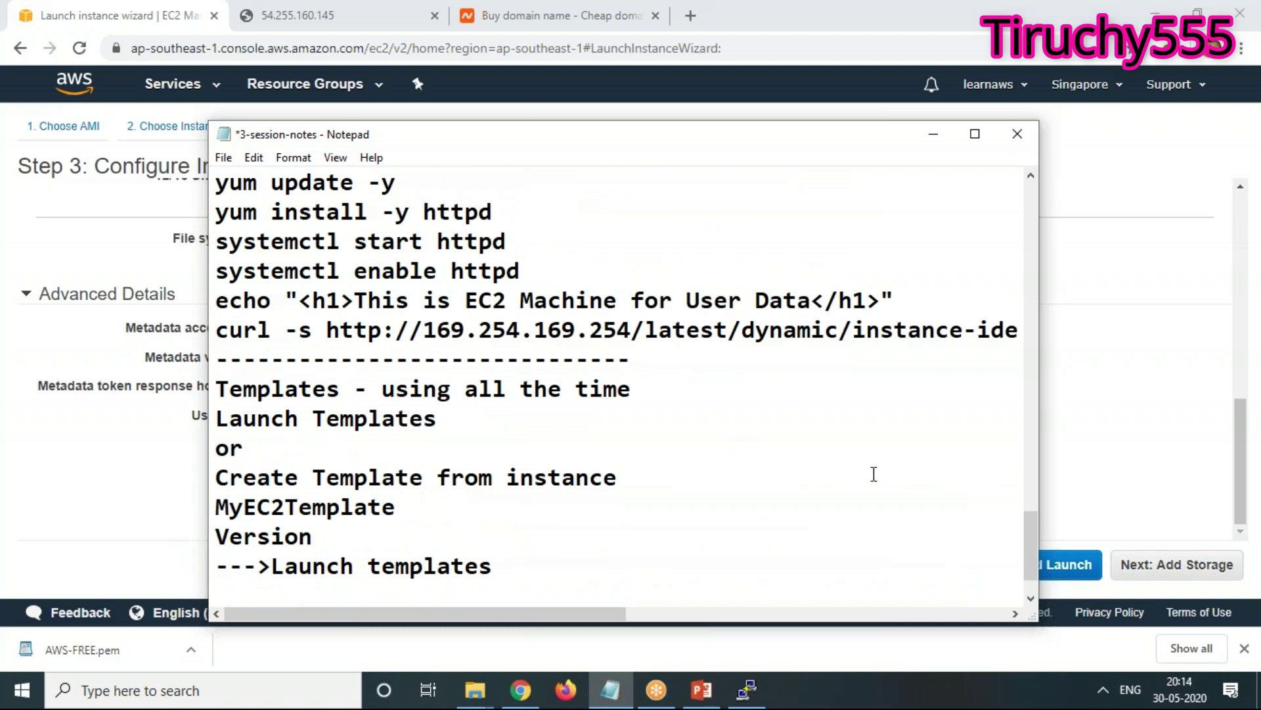
{"action": "type", "text": ">"}
{"action": "type", "text": " /var/"}
{"action": "type", "text": "/html/index.html"}
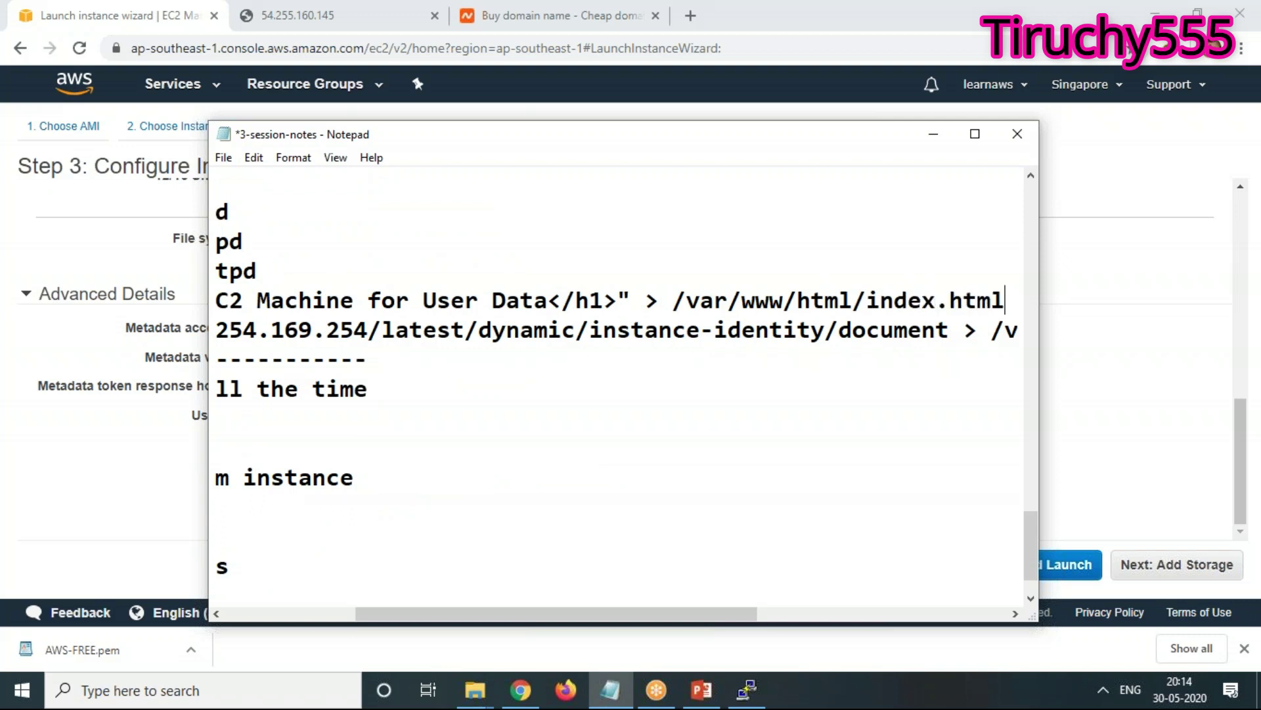
Select the whole user-data script up through #!/bin/bash and return to the EC2 launch wizard
{"action": "key", "text": "shift+Left"}
{"action": "key", "text": "shift+Left"}
{"action": "key", "text": "shift+Left"}
{"action": "key", "text": "shift+Left"}
{"action": "key", "text": "shift+Left"}
{"action": "key", "text": "shift+Left"}
{"action": "key", "text": "shift+Left"}
{"action": "key", "text": "shift+Left"}
{"action": "key", "text": "shift+Left"}
{"action": "key", "text": "shift+Left"}
{"action": "key", "text": "shift+Left"}
{"action": "key", "text": "shift+Left"}
{"action": "key", "text": "shift+Left"}
{"action": "key", "text": "shift+Left"}
{"action": "key", "text": "shift+Left"}
{"action": "key", "text": "shift+Left"}
{"action": "key", "text": "shift+Left"}
{"action": "key", "text": "shift+Left"}
{"action": "key", "text": "shift+Left"}
{"action": "key", "text": "shift+Left"}
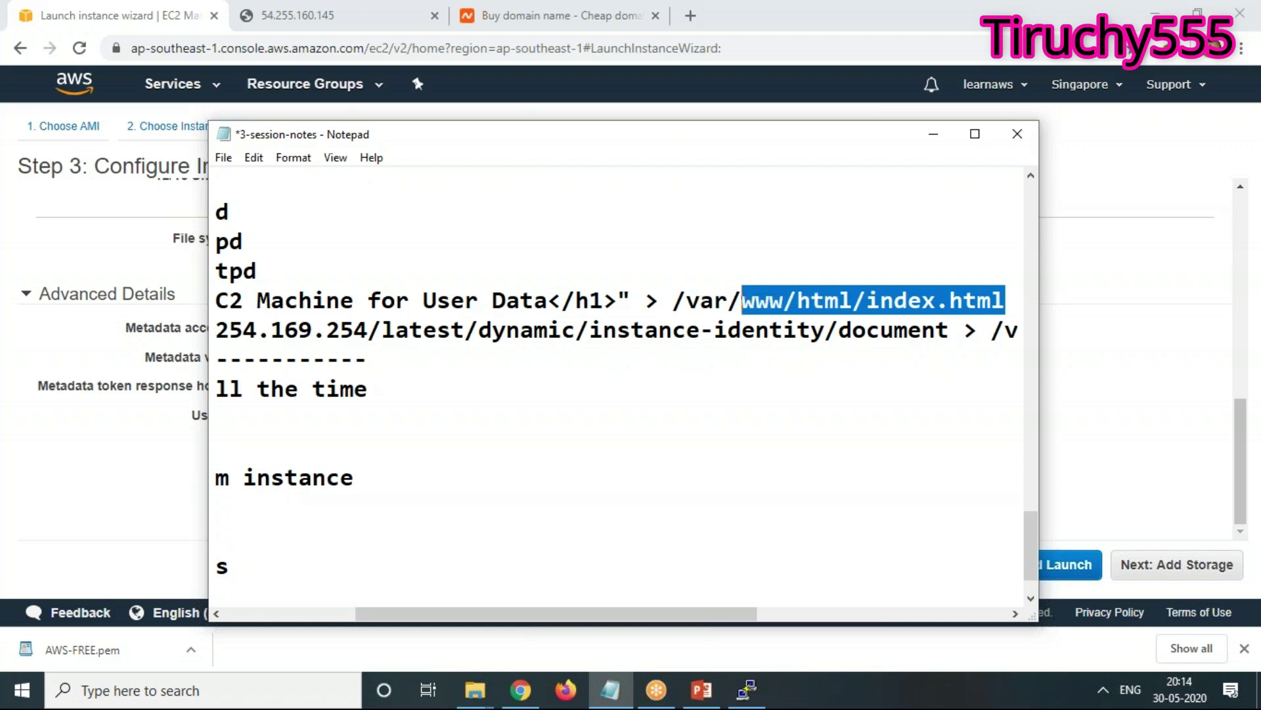
{"action": "key", "text": "shift+Left"}
{"action": "key", "text": "shift+Left"}
{"action": "key", "text": "shift+Left"}
{"action": "key", "text": "shift+Left"}
{"action": "key", "text": "shift+Left"}
{"action": "key", "text": "shift+Left"}
{"action": "key", "text": "shift+Left"}
{"action": "key", "text": "shift+Left"}
{"action": "key", "text": "shift+Left"}
{"action": "key", "text": "shift+Left"}
{"action": "key", "text": "shift+Left"}
{"action": "key", "text": "shift+Left"}
{"action": "key", "text": "shift+Left"}
{"action": "key", "text": "shift+Left"}
{"action": "key", "text": "shift+Left"}
{"action": "key", "text": "shift+Left"}
{"action": "key", "text": "shift+Left"}
{"action": "key", "text": "shift+Left"}
{"action": "key", "text": "shift+Left"}
{"action": "key", "text": "shift+Left"}
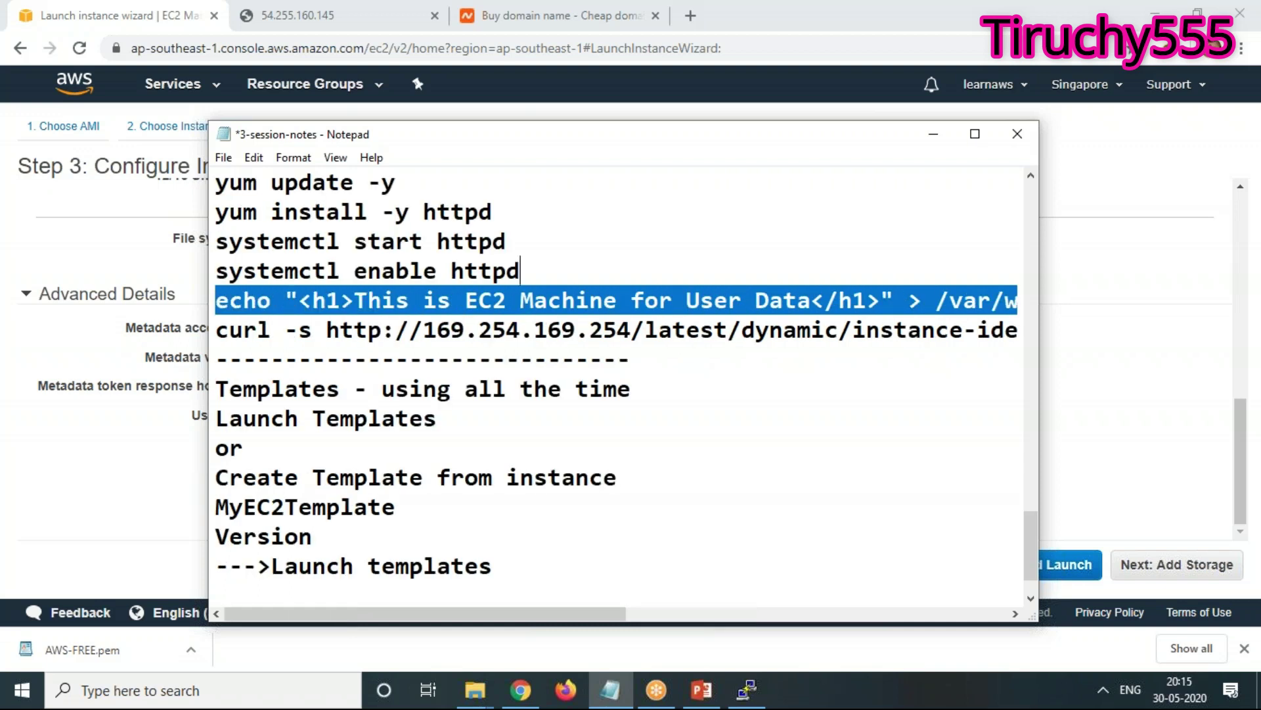
{"action": "key", "text": "shift+Left"}
{"action": "key", "text": "shift+Left"}
{"action": "key", "text": "shift+Left"}
{"action": "key", "text": "shift+Left"}
{"action": "key", "text": "shift+Left"}
{"action": "key", "text": "shift+Left"}
{"action": "key", "text": "shift+Left"}
{"action": "key", "text": "shift+Left"}
{"action": "key", "text": "shift+Left"}
{"action": "key", "text": "shift+Left"}
{"action": "key", "text": "shift+Left"}
{"action": "key", "text": "shift+Left"}
{"action": "key", "text": "shift+Left"}
{"action": "key", "text": "shift+Left"}
{"action": "key", "text": "shift+Left"}
{"action": "key", "text": "shift+Left"}
{"action": "key", "text": "shift+Left"}
{"action": "key", "text": "shift+Left"}
{"action": "key", "text": "shift+Left"}
{"action": "key", "text": "shift+Left"}
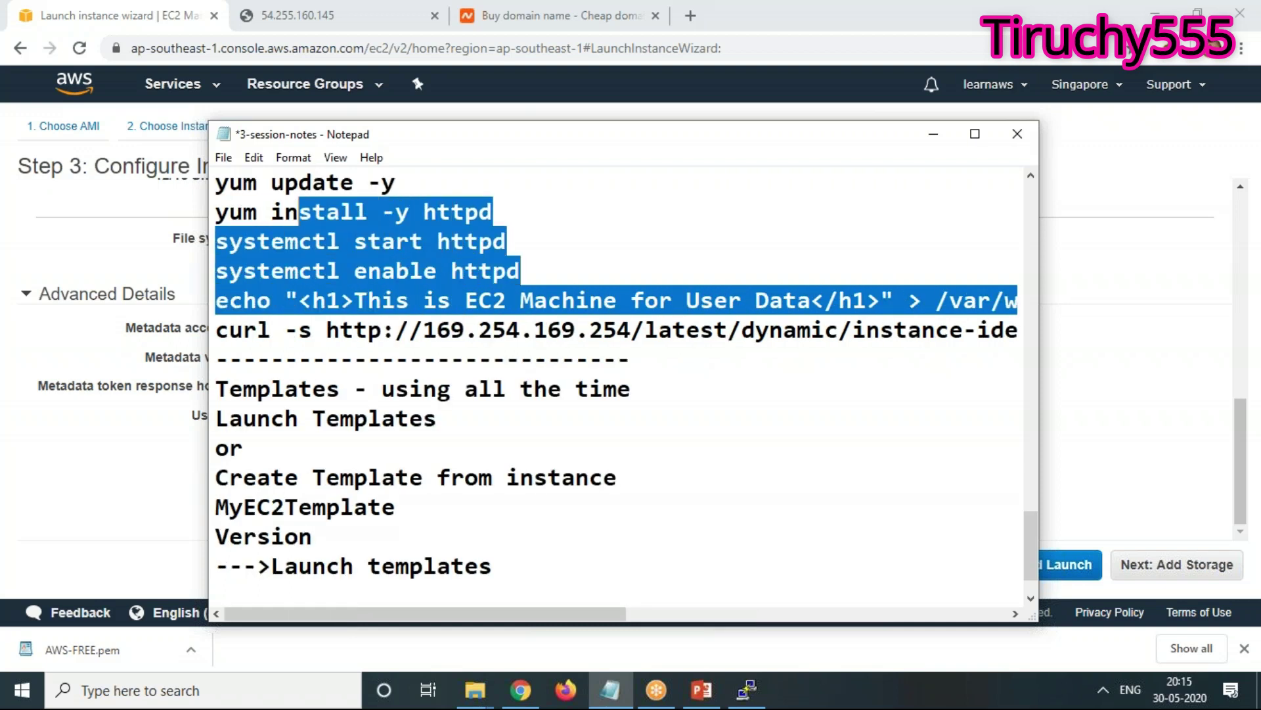
{"action": "key", "text": "shift+Left"}
{"action": "key", "text": "shift+Left"}
{"action": "key", "text": "shift+Left"}
{"action": "key", "text": "shift+Left"}
{"action": "key", "text": "shift+Left"}
{"action": "key", "text": "shift+Left"}
{"action": "key", "text": "shift+Left"}
{"action": "key", "text": "shift+Left"}
{"action": "key", "text": "shift+Left"}
{"action": "key", "text": "shift+Left"}
{"action": "key", "text": "shift+Left"}
{"action": "key", "text": "shift+Left"}
{"action": "key", "text": "shift+Left"}
{"action": "key", "text": "shift+Left"}
{"action": "key", "text": "shift+Left"}
{"action": "key", "text": "shift+Left"}
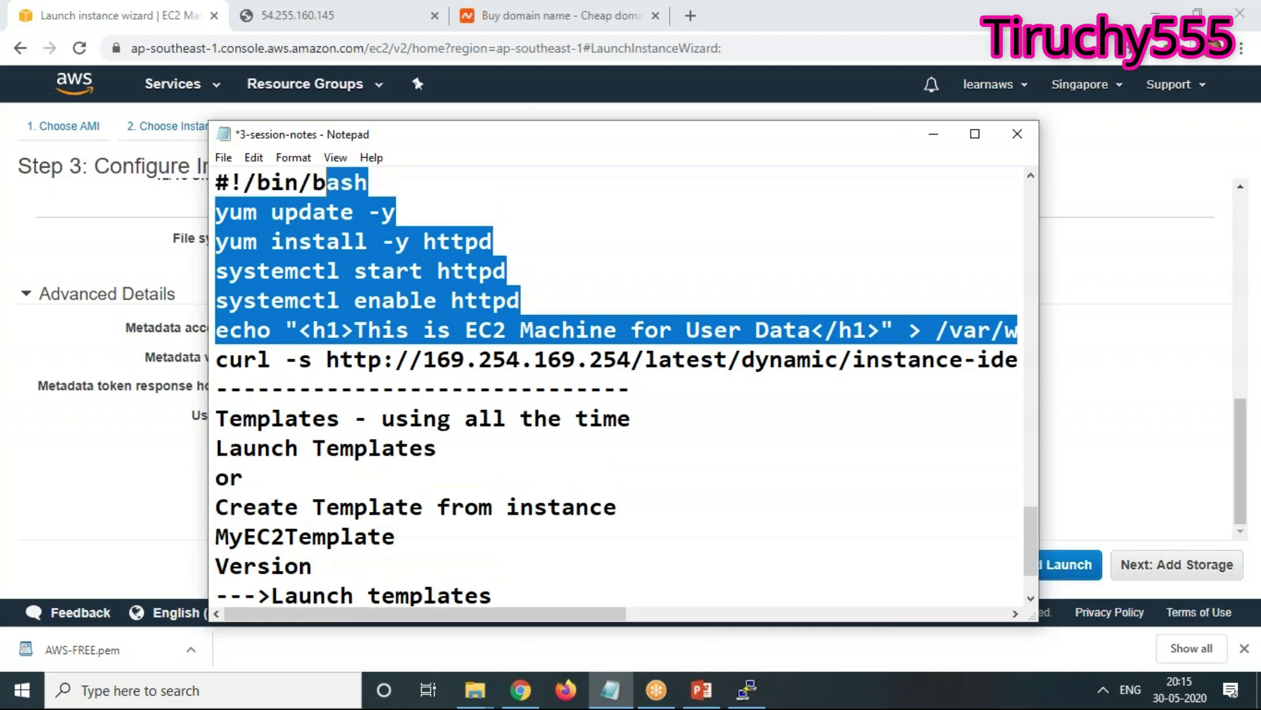
{"action": "key", "text": "shift+Left"}
{"action": "key", "text": "shift+Left"}
{"action": "key", "text": "shift+Left"}
{"action": "key", "text": "shift+Left"}
{"action": "key", "text": "shift+Left"}
{"action": "key", "text": "shift+Left"}
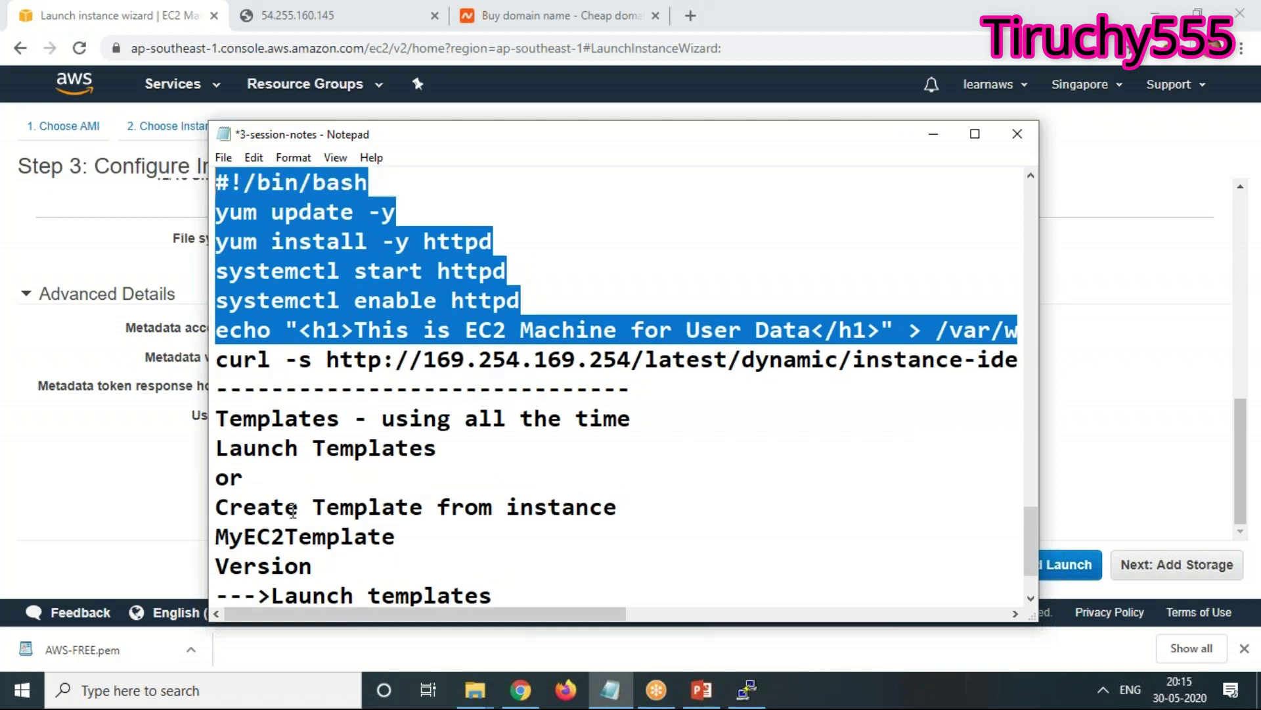
{"action": "left_click", "coordinate": [105, 501]}
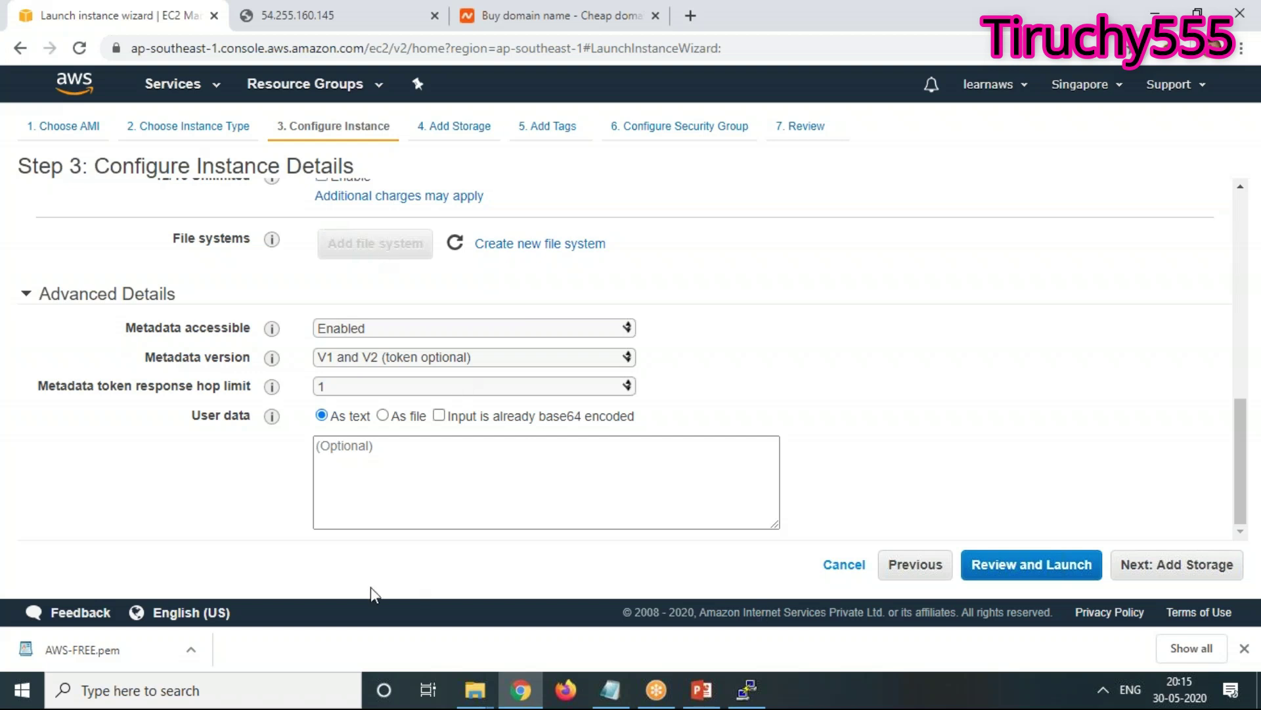
Paste the httpd-installing bash script into User data and advance to Step 4: Add Storage
{"action": "left_click", "coordinate": [443, 526]}
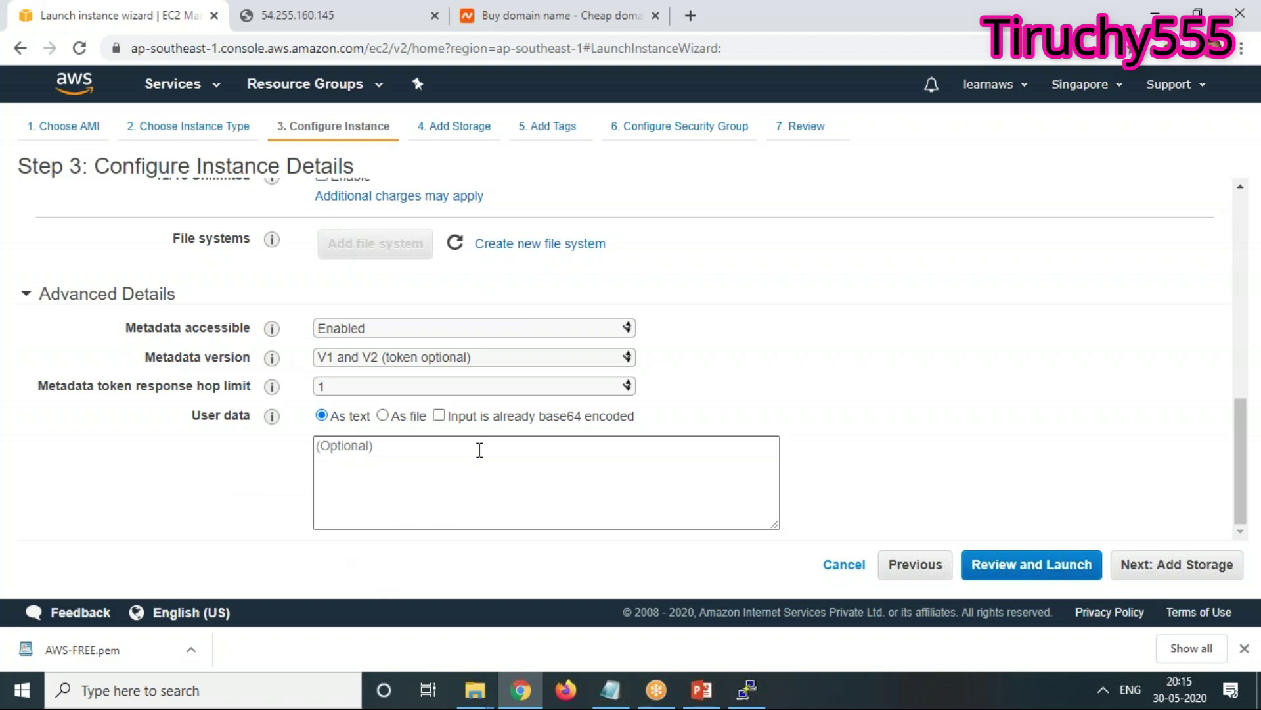
{"action": "right_click", "coordinate": [464, 471]}
{"action": "left_click", "coordinate": [524, 302]}
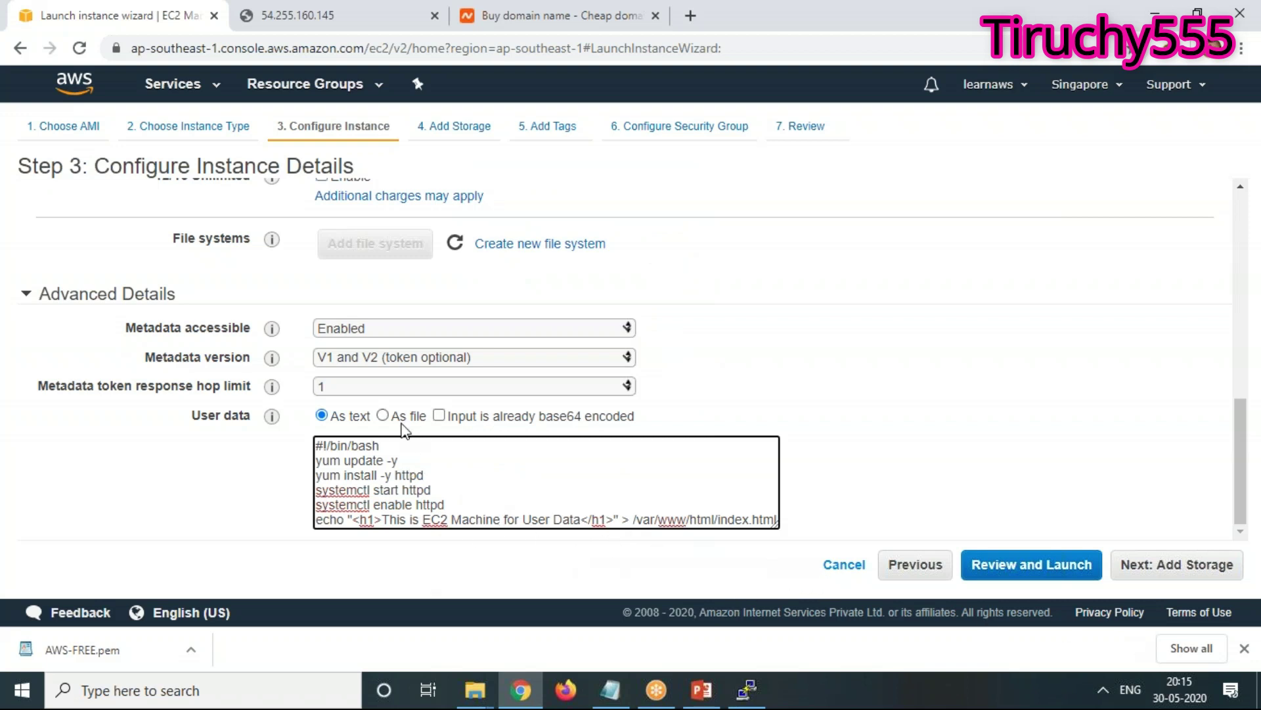
{"action": "left_click", "coordinate": [1216, 565]}
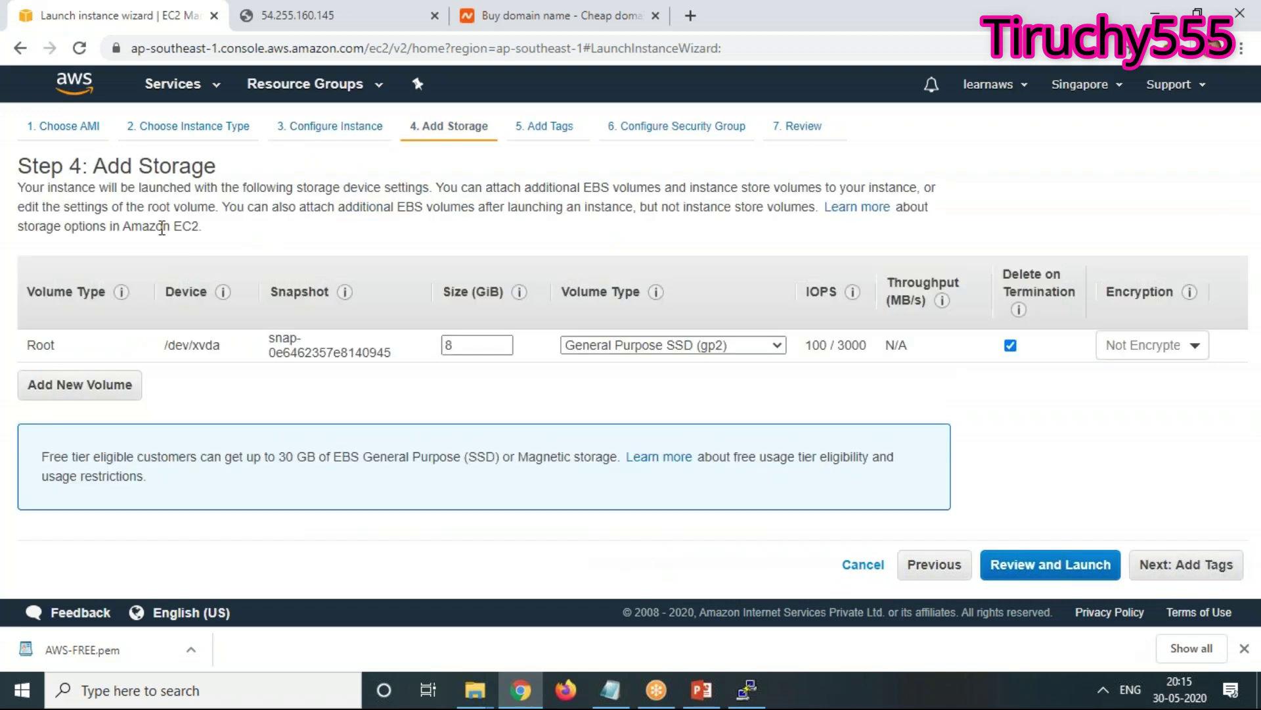
Tag the instance Name = Server4 and assign the existing linux security group
{"action": "left_click", "coordinate": [1186, 565]}
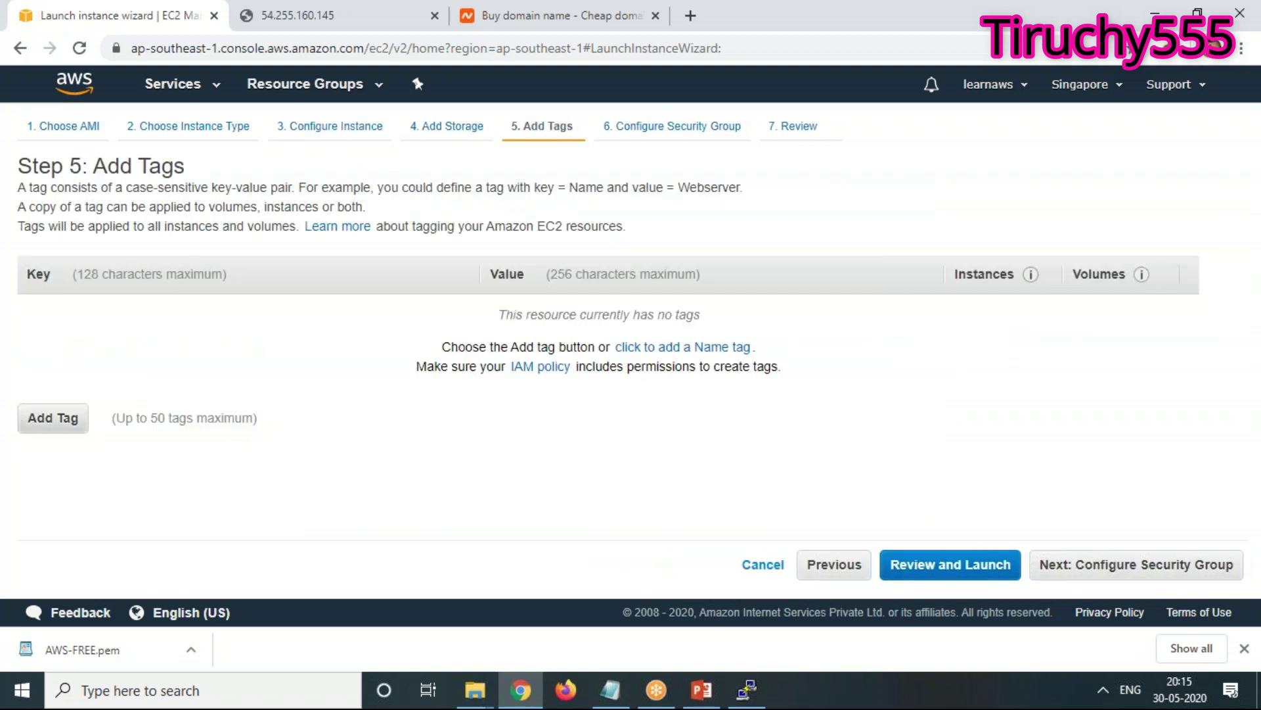
{"action": "type", "text": "Name"}
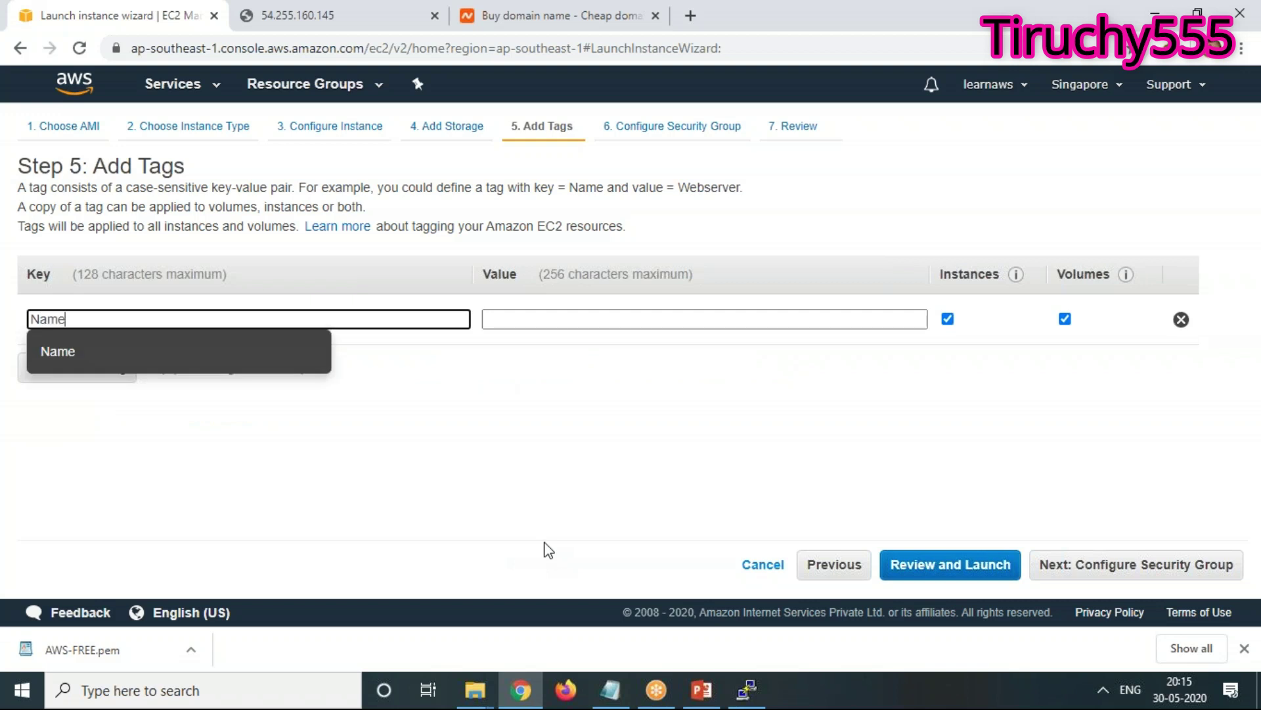
{"action": "key", "text": "Tab"}
{"action": "type", "text": "Serv"}
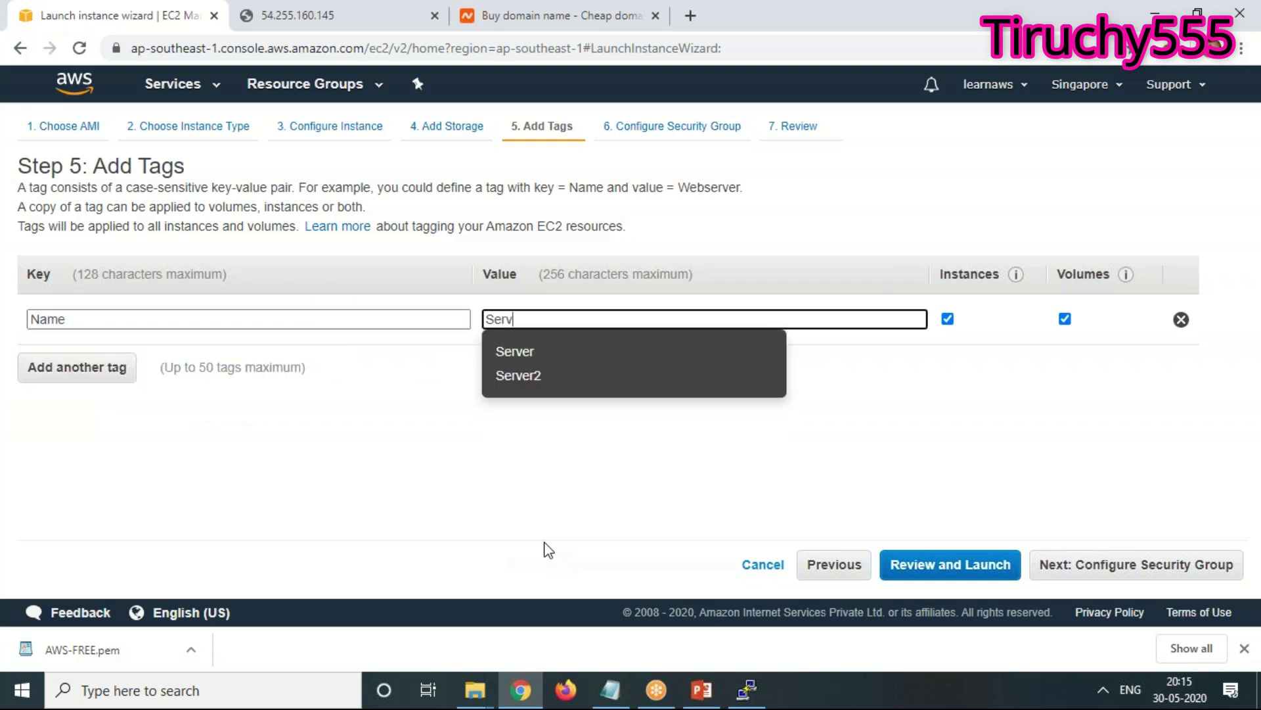
{"action": "type", "text": "er4"}
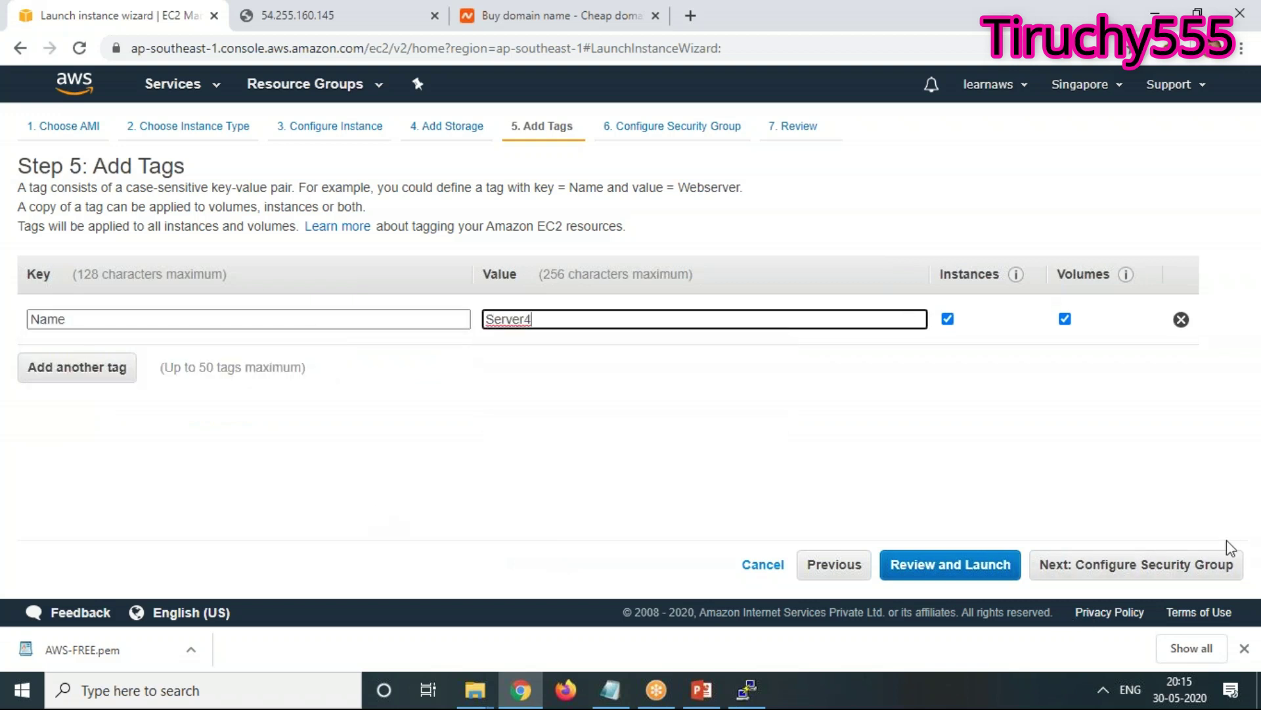
{"action": "left_click", "coordinate": [1193, 574]}
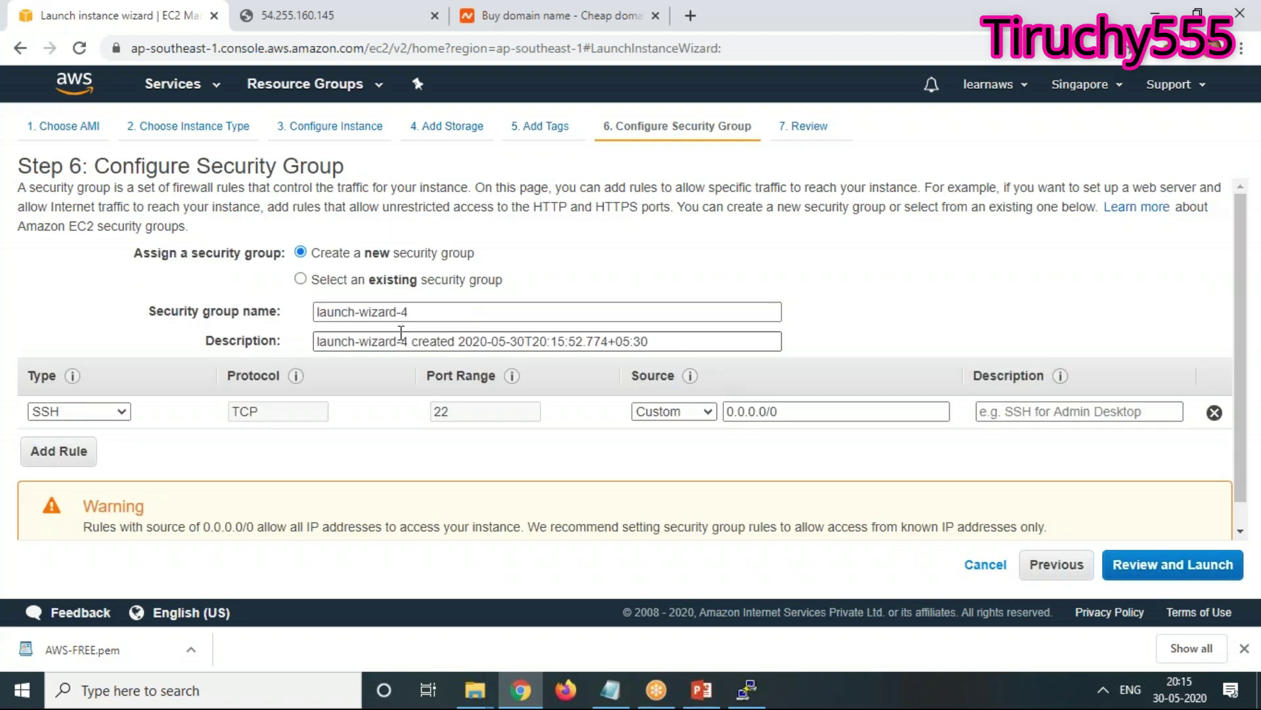
{"action": "left_click", "coordinate": [348, 284]}
{"action": "scroll", "coordinate": [592, 381], "scroll_direction": "down", "scroll_amount": 3}
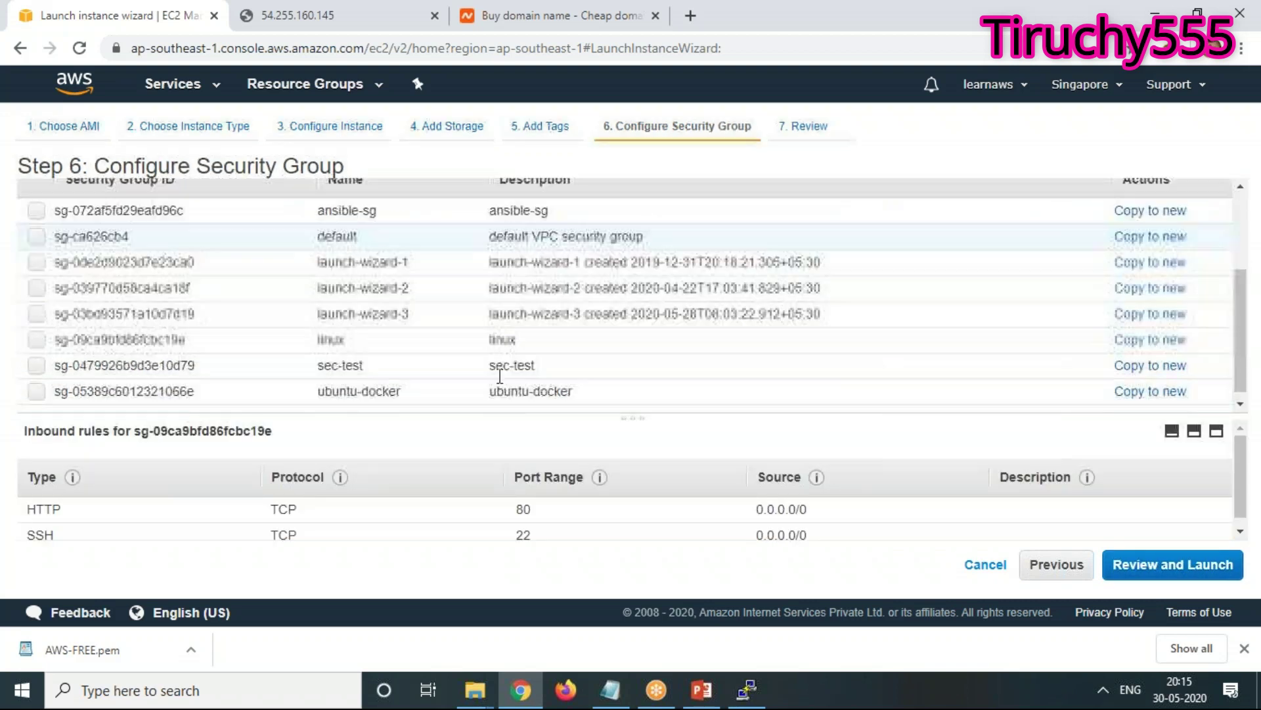
{"action": "left_click", "coordinate": [503, 332]}
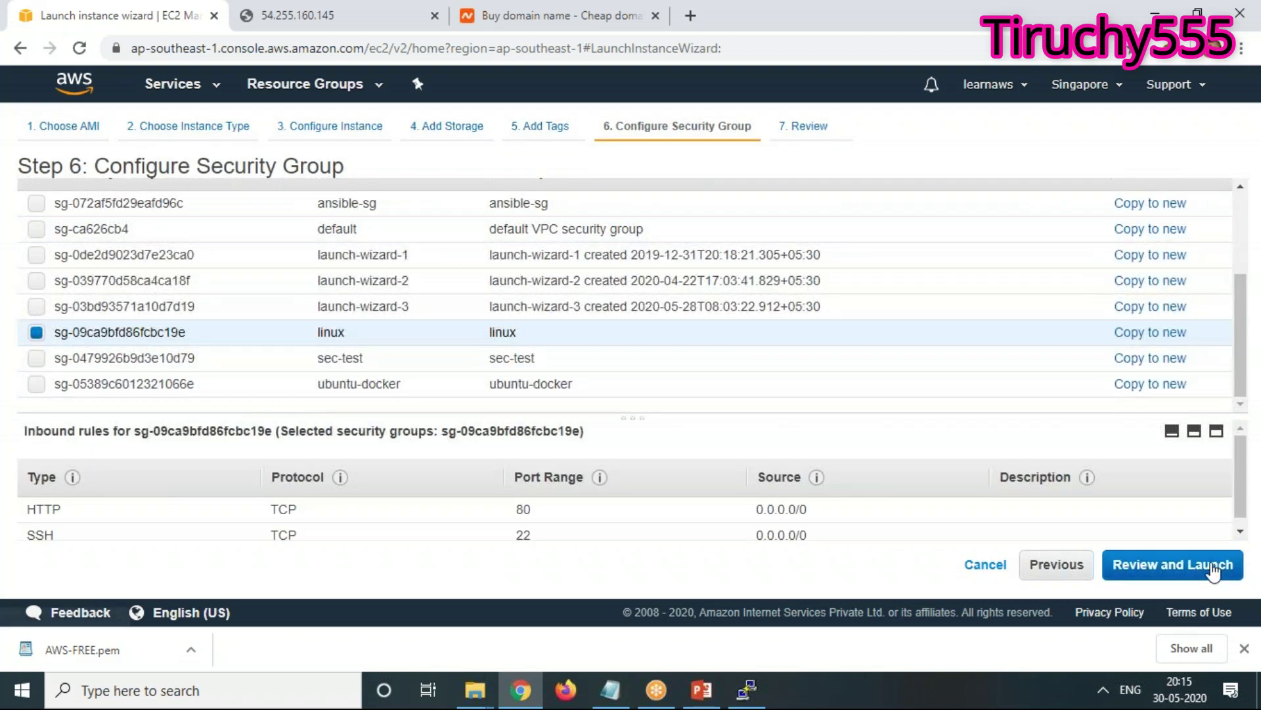
Review and launch the instance with the AWS-FREE key pair, acknowledging the private key
{"action": "left_click", "coordinate": [1163, 565]}
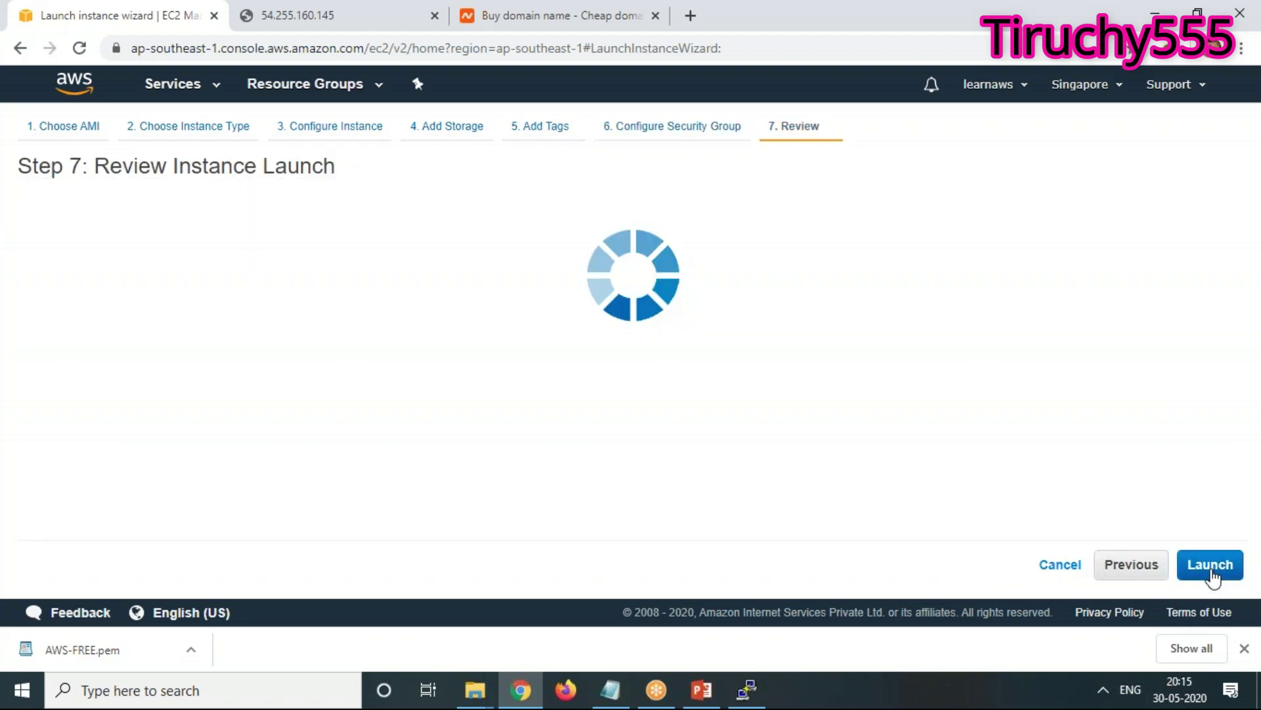
{"action": "left_click", "coordinate": [1209, 565]}
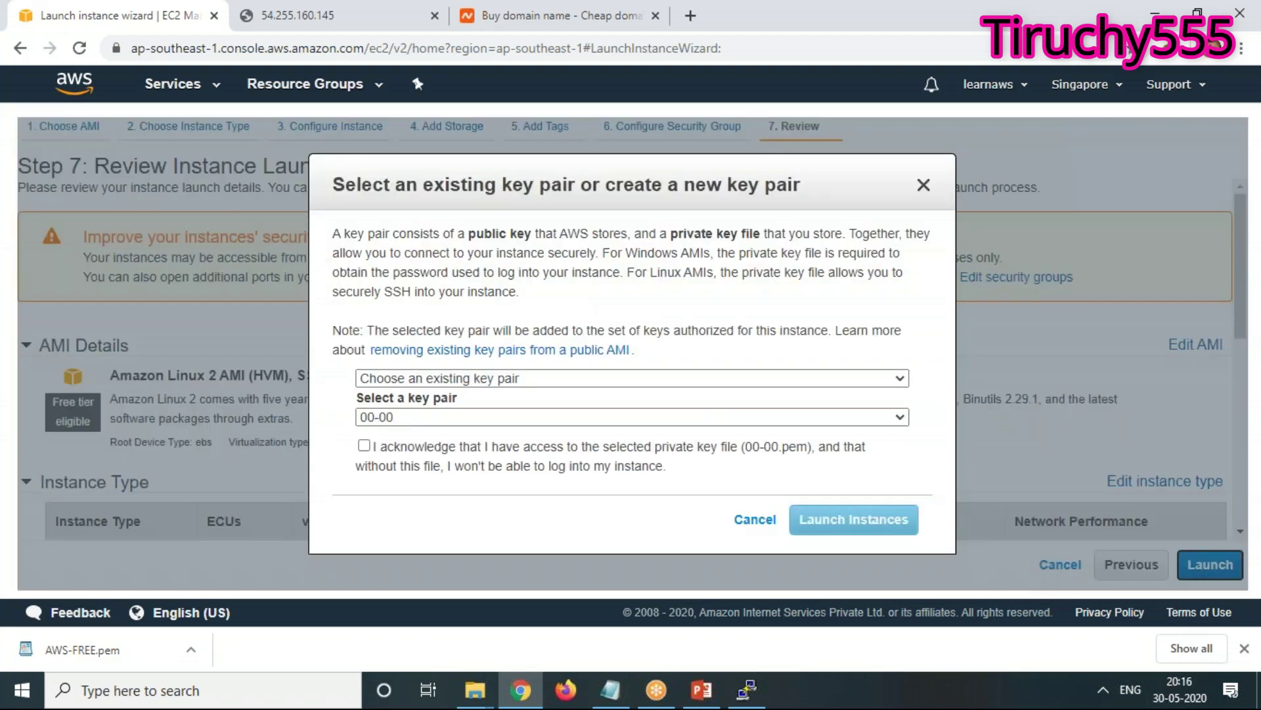
{"action": "left_click", "coordinate": [475, 417]}
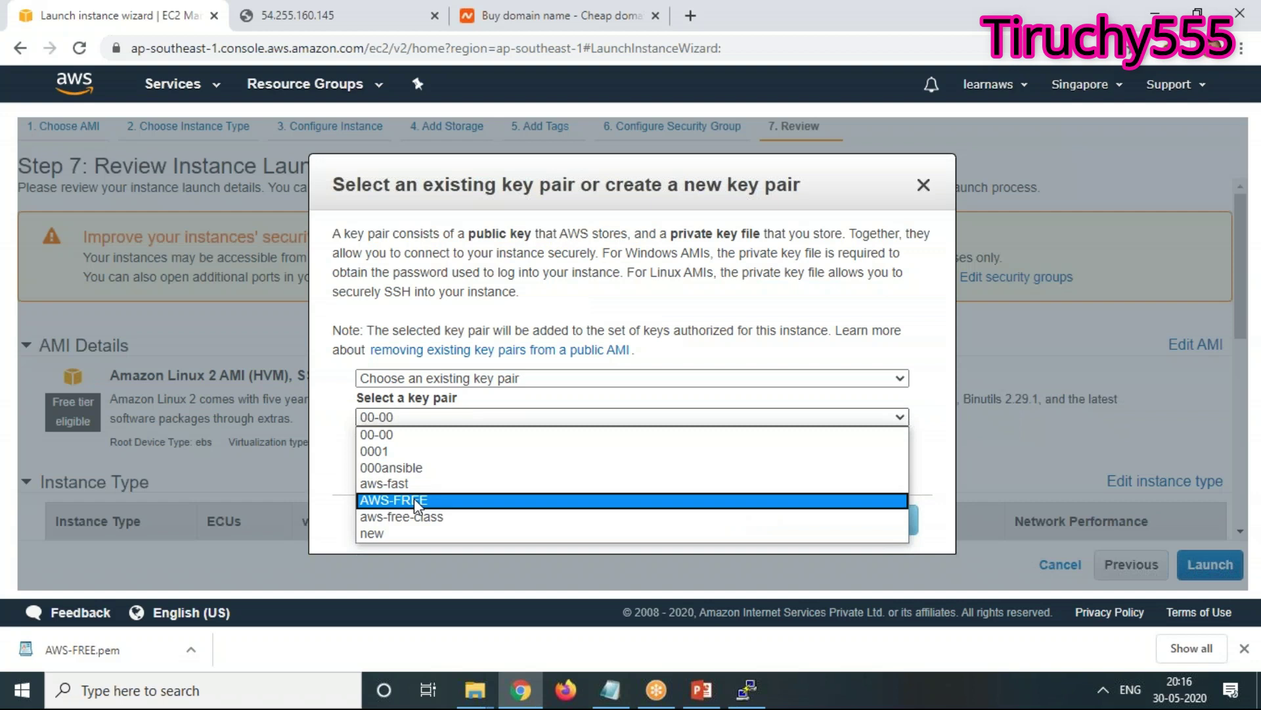
{"action": "left_click", "coordinate": [414, 498]}
{"action": "left_click", "coordinate": [364, 446]}
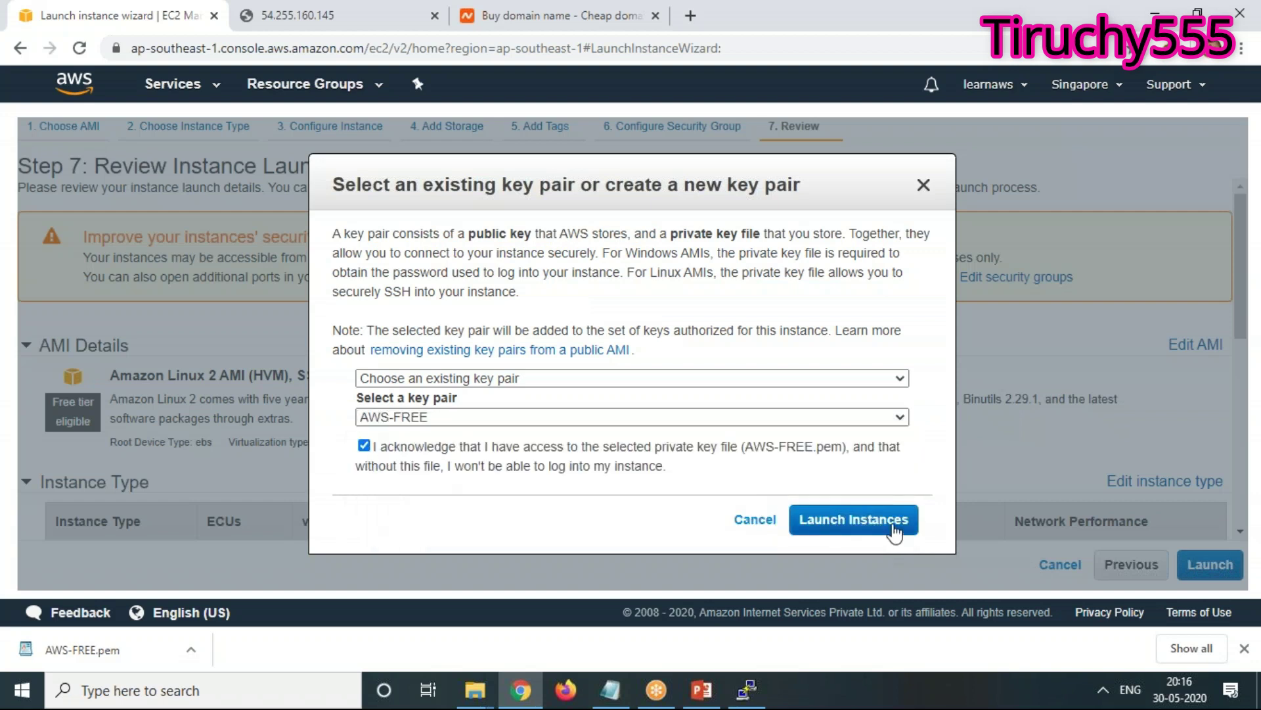
{"action": "left_click", "coordinate": [884, 523]}
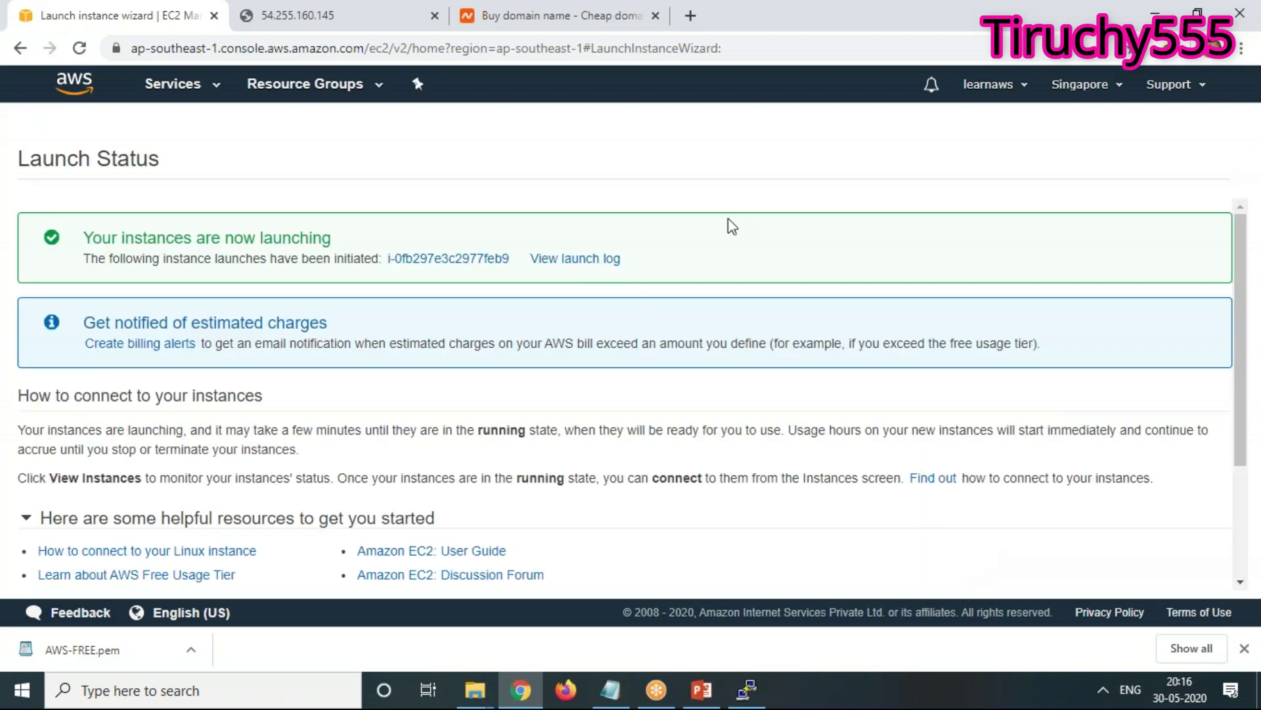
In the refreshed instances list, select running Server4 and copy its public IP 3.0.55.239
{"action": "scroll", "coordinate": [1174, 534], "scroll_direction": "down", "scroll_amount": 3}
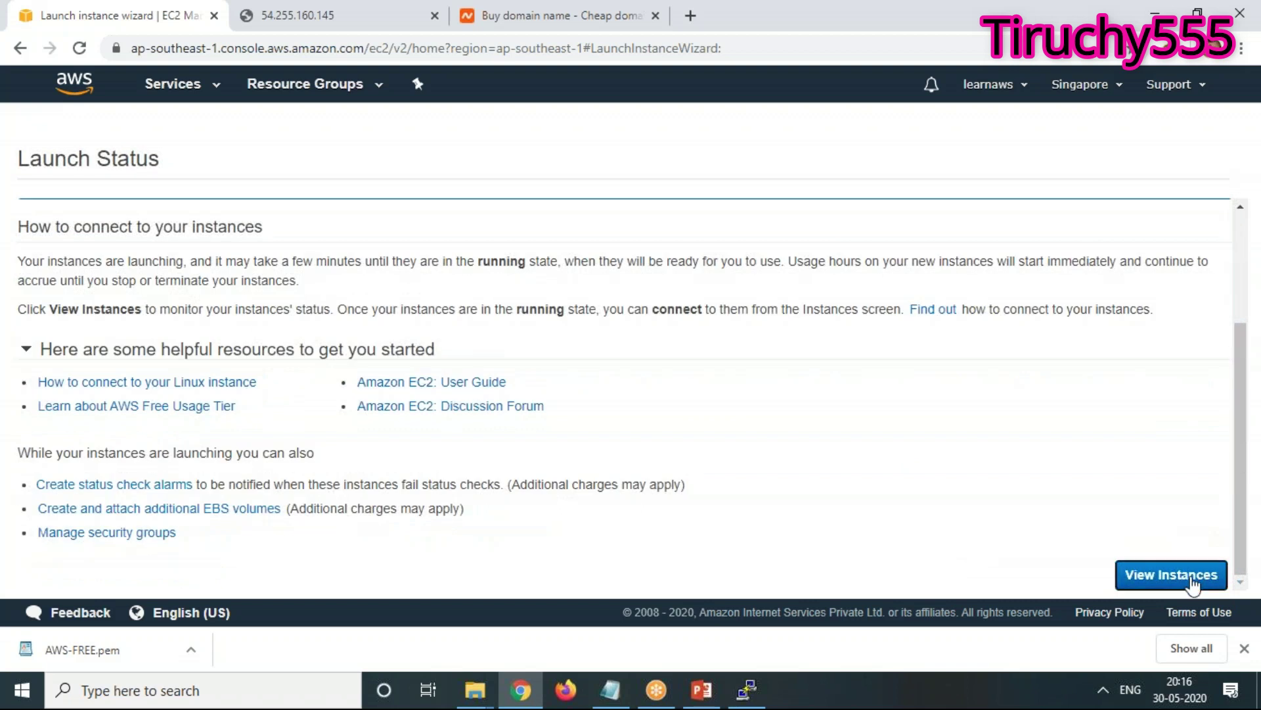
{"action": "left_click", "coordinate": [1171, 575]}
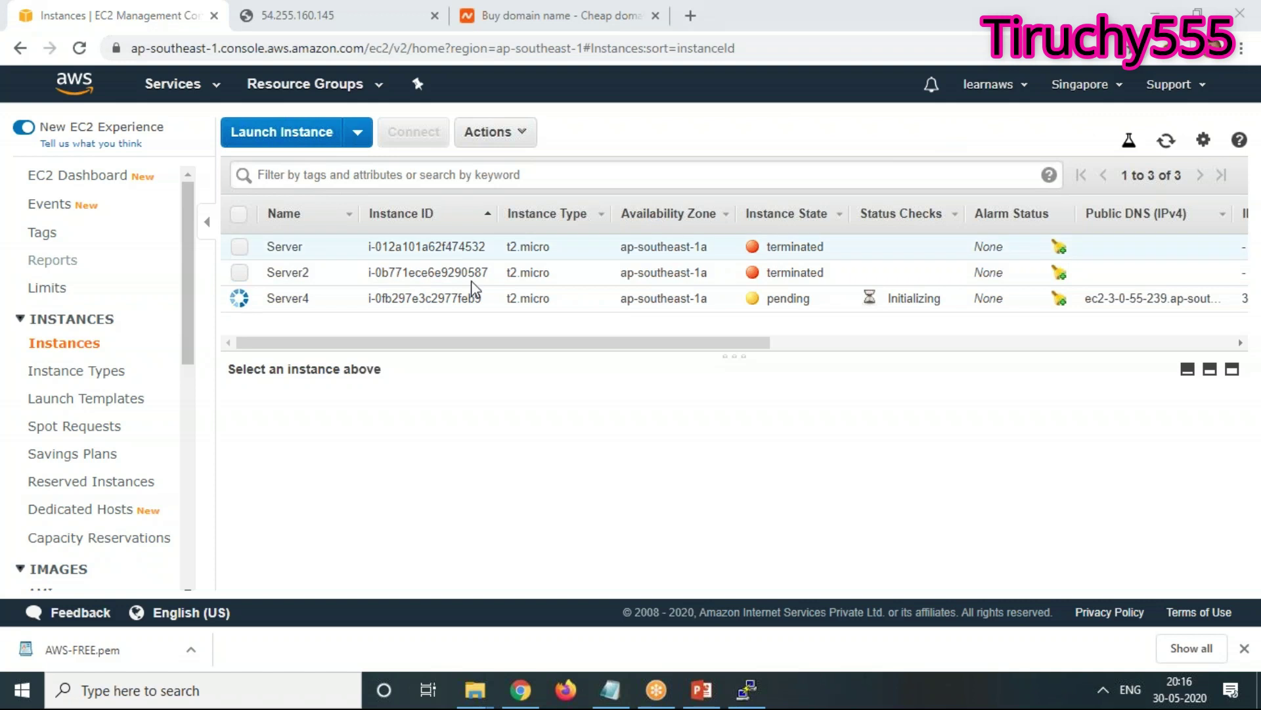
{"action": "left_click", "coordinate": [1173, 142]}
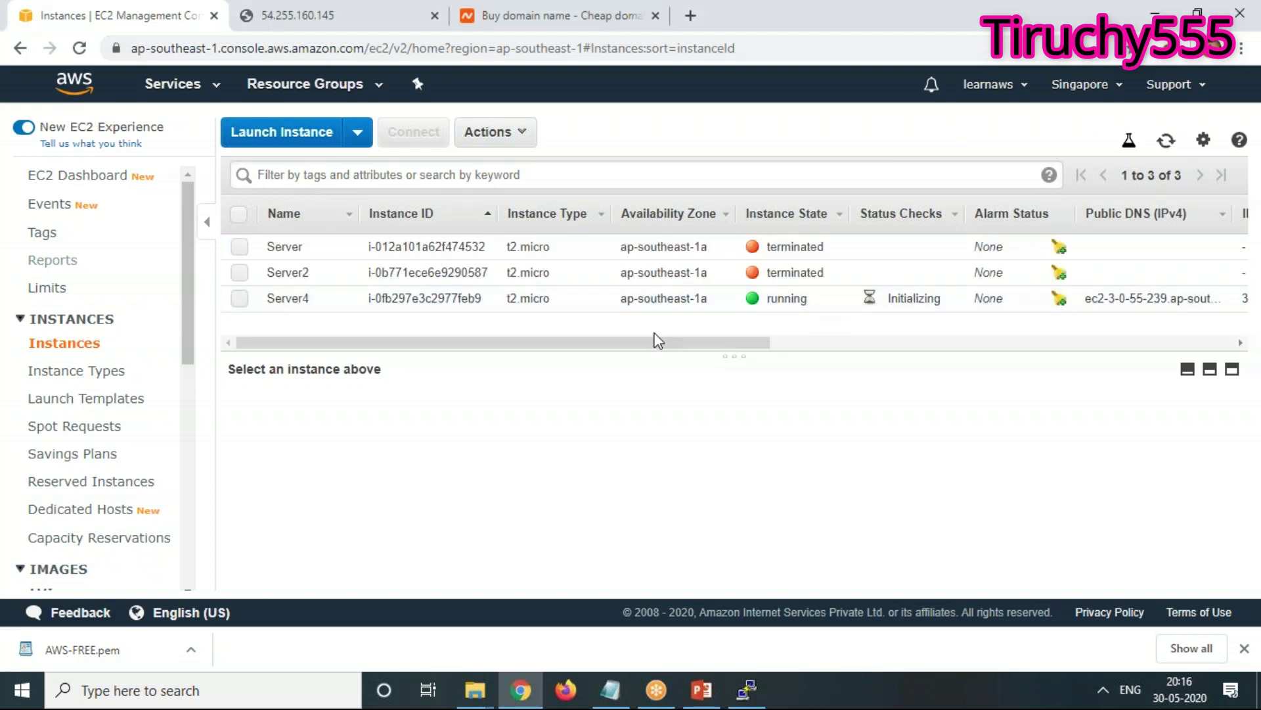
{"action": "left_click", "coordinate": [239, 299]}
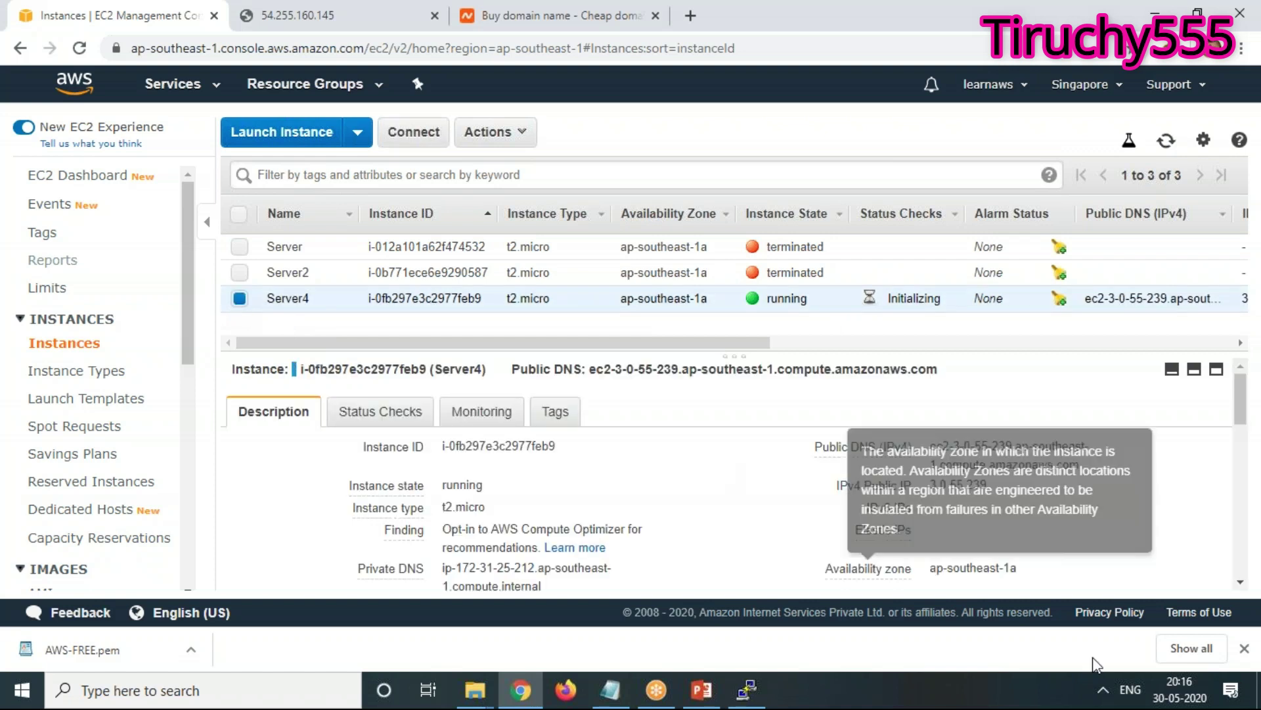
{"action": "double_click", "coordinate": [953, 486]}
{"action": "key", "text": "ctrl+c"}
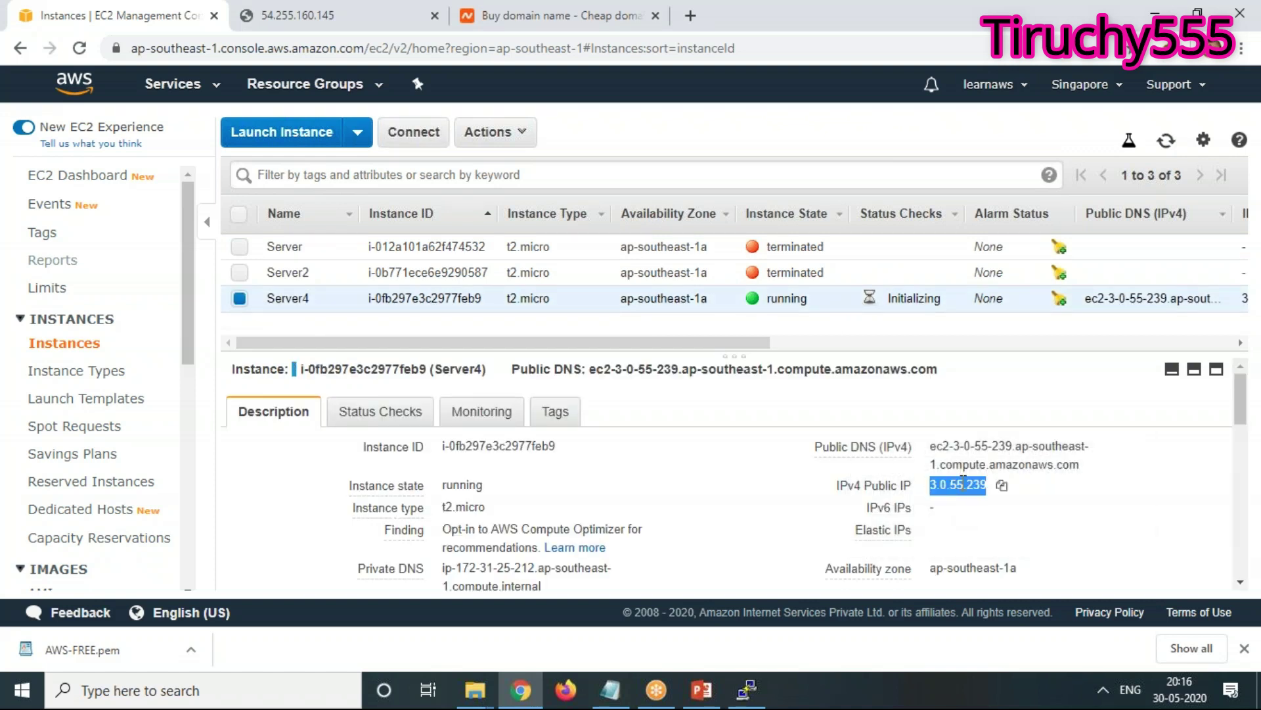
{"action": "right_click", "coordinate": [964, 484]}
{"action": "left_click", "coordinate": [985, 494]}
Load Server4's public IP 3.0.55.239 in a browser tab, then check the EC2 instances list
{"action": "left_click", "coordinate": [318, 13]}
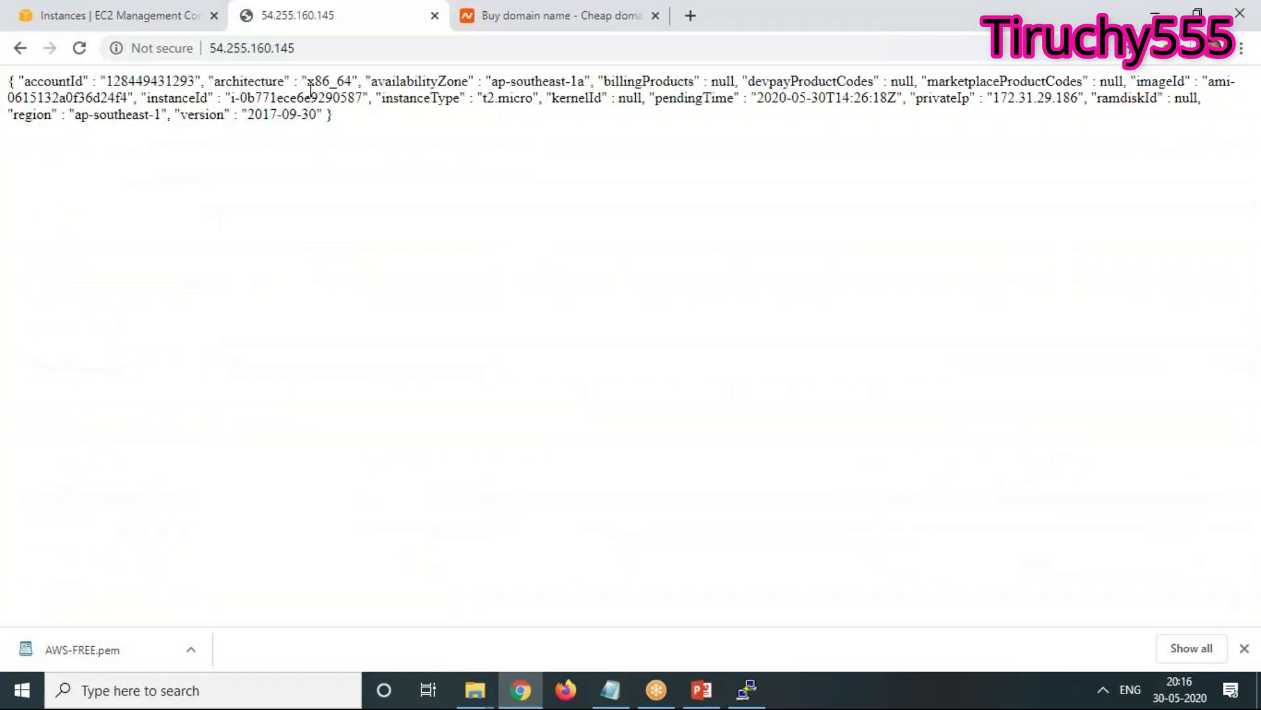
{"action": "left_click", "coordinate": [243, 48]}
{"action": "right_click", "coordinate": [243, 48]}
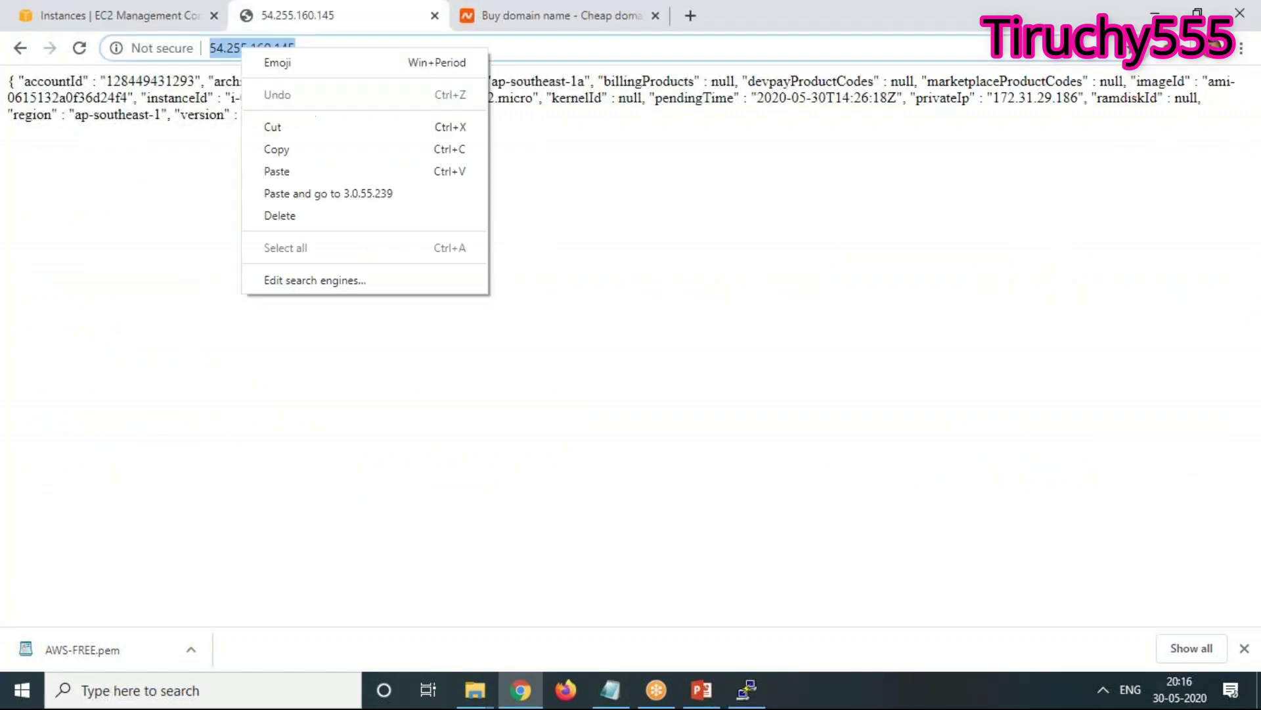
{"action": "left_click", "coordinate": [278, 172]}
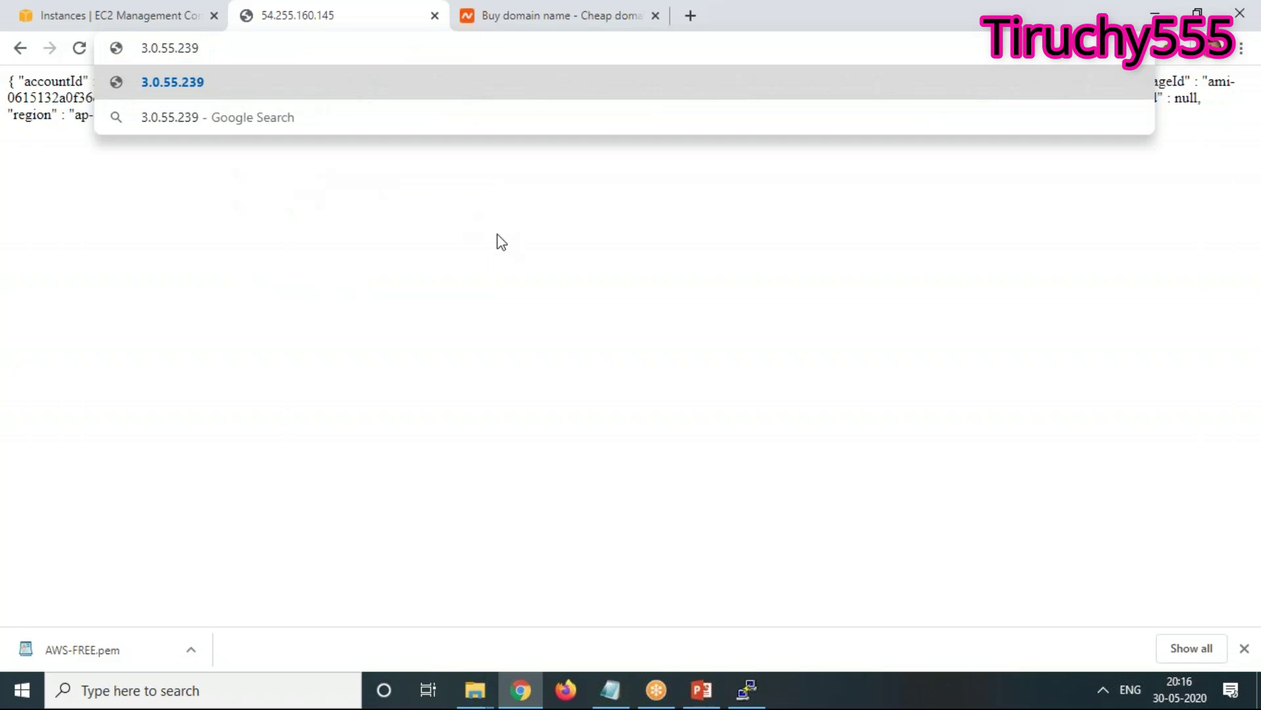
{"action": "key", "text": "Return"}
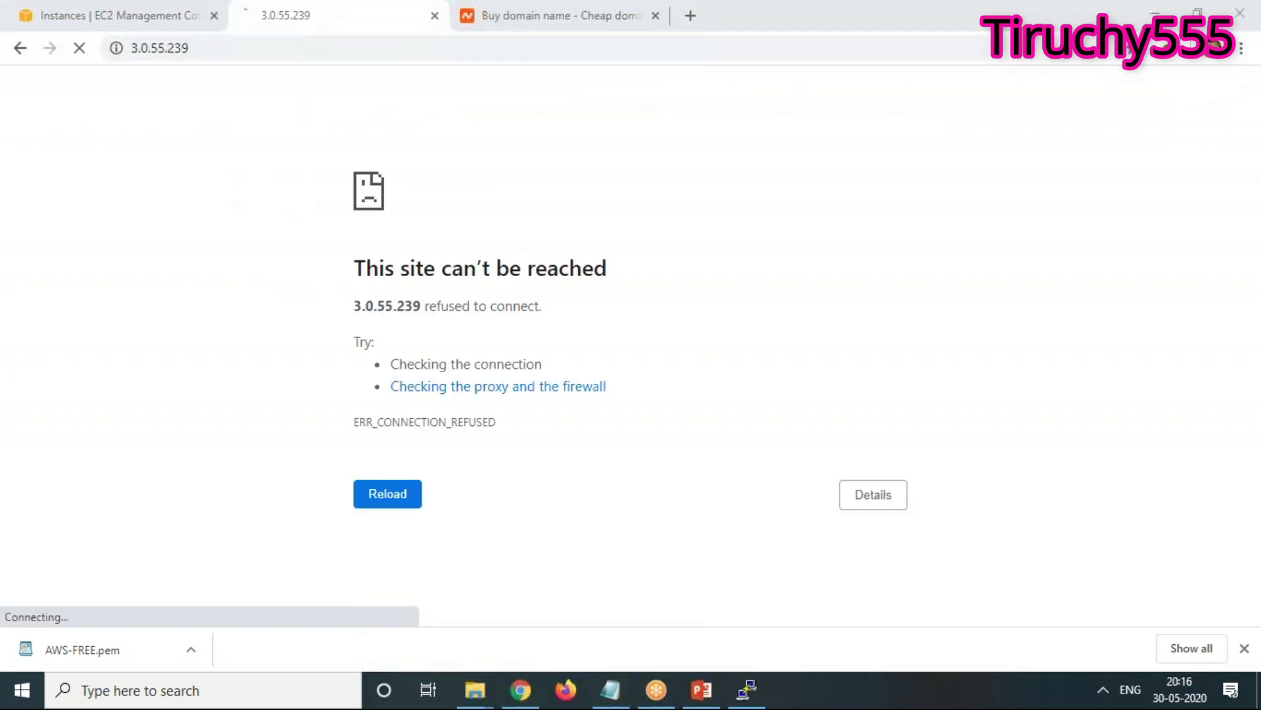
{"action": "left_click", "coordinate": [209, 46]}
{"action": "left_click", "coordinate": [133, 10]}
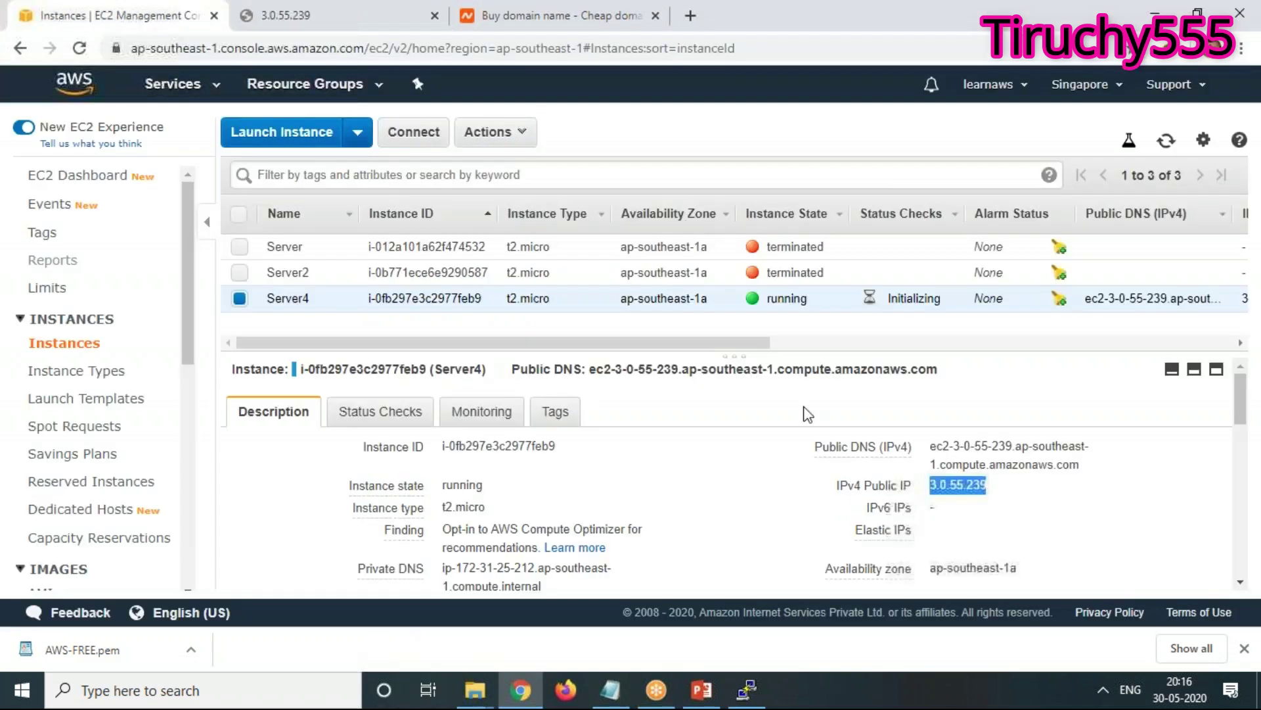
Reload 3.0.55.239 to show the user-data heading page and open the AWS instance metadata guide
{"action": "left_click", "coordinate": [337, 13]}
{"action": "right_click", "coordinate": [218, 48]}
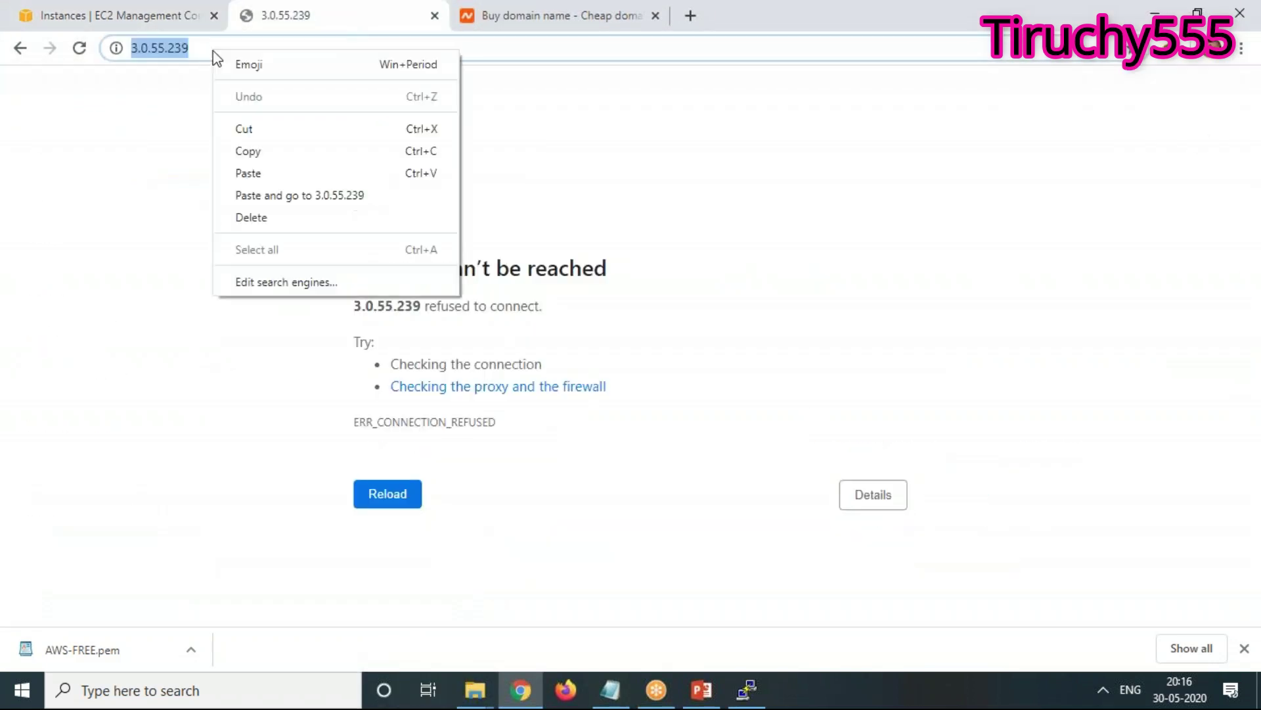
{"action": "left_click", "coordinate": [270, 172]}
{"action": "key", "text": "Return"}
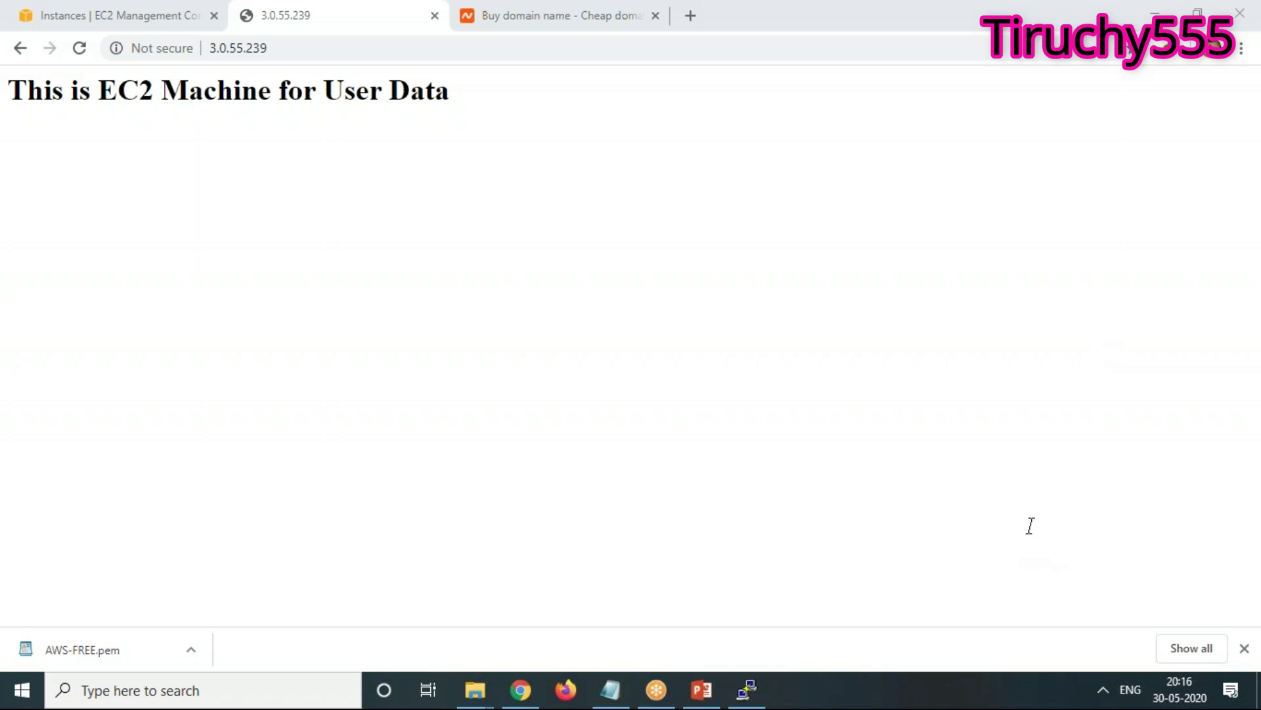
{"action": "left_click", "coordinate": [1134, 403]}
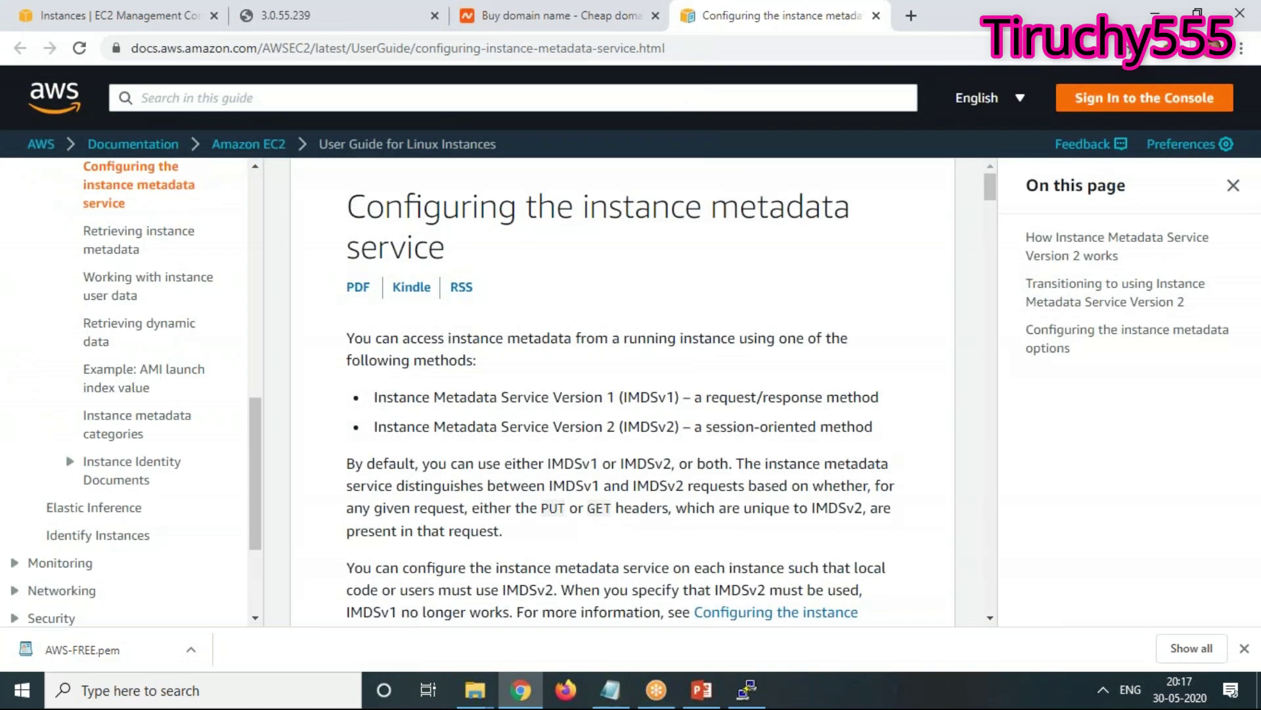
Scroll to the end of the instance metadata article and go back to the 3.0.55.239 page
{"action": "scroll", "coordinate": [631, 394], "scroll_direction": "down", "scroll_amount": 6}
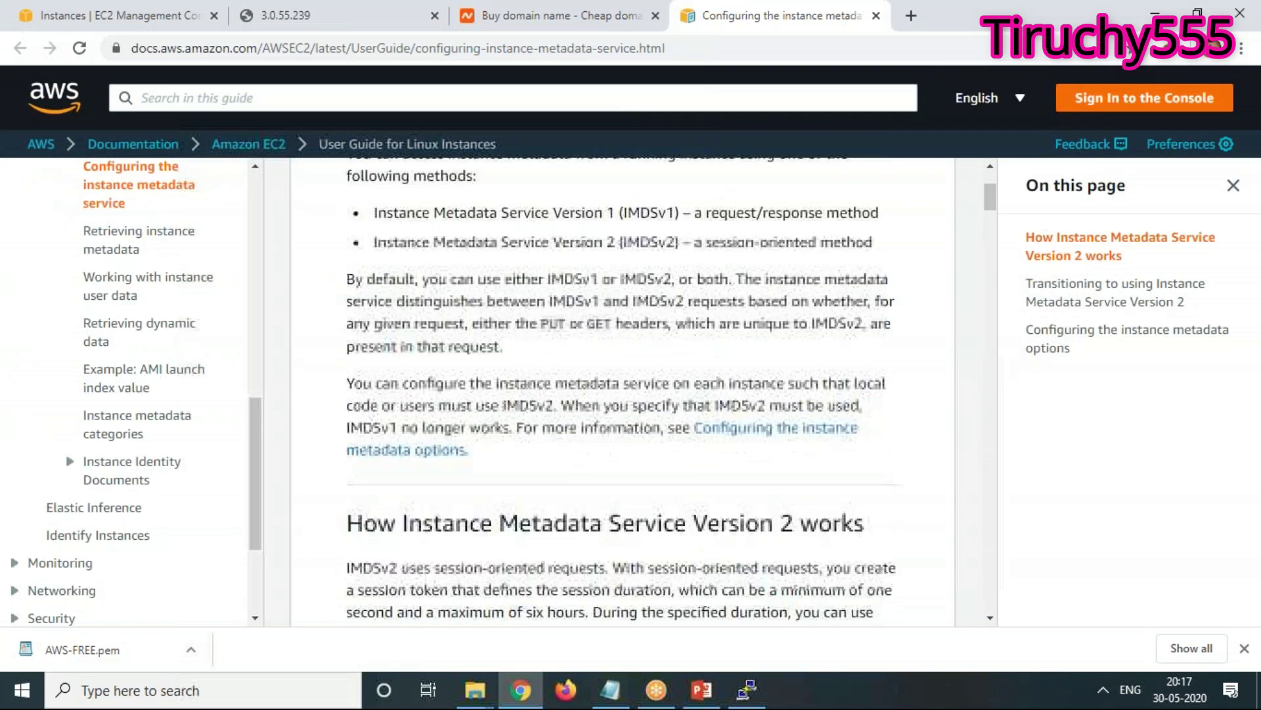
{"action": "scroll", "coordinate": [630, 394], "scroll_direction": "down", "scroll_amount": 4}
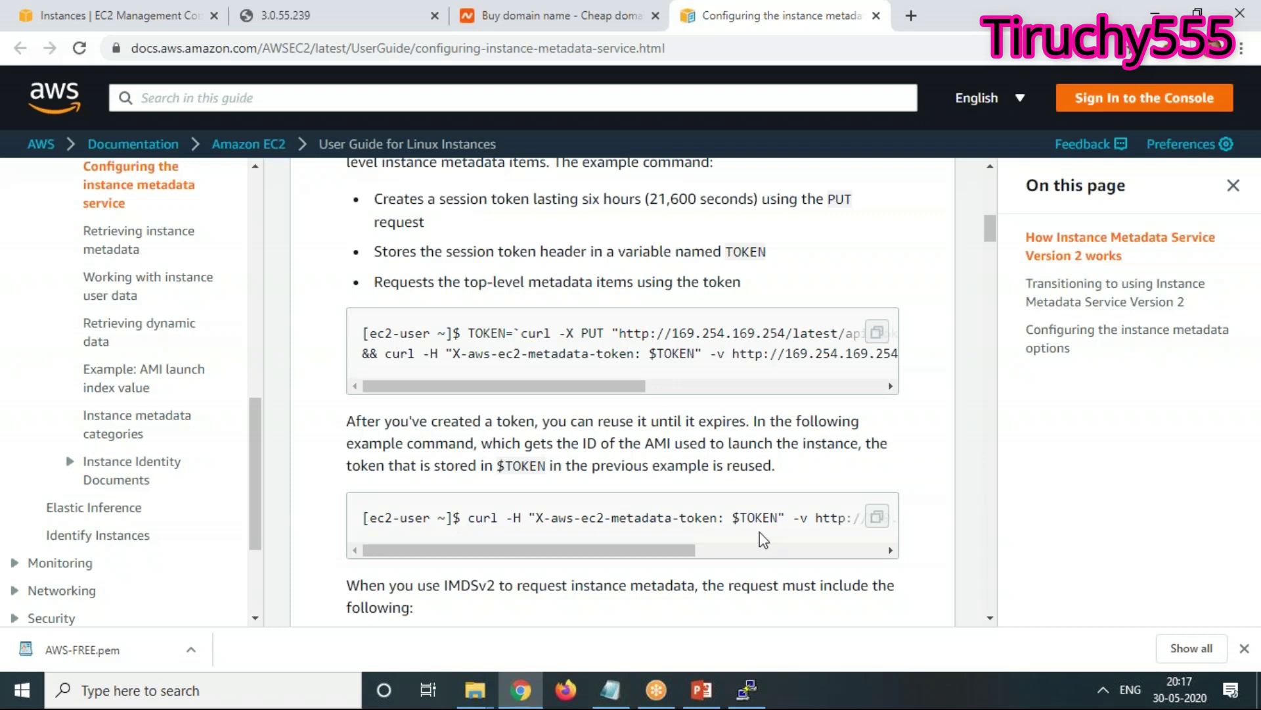
{"action": "scroll", "coordinate": [761, 533], "scroll_direction": "down", "scroll_amount": 5}
{"action": "scroll", "coordinate": [759, 534], "scroll_direction": "down", "scroll_amount": 19}
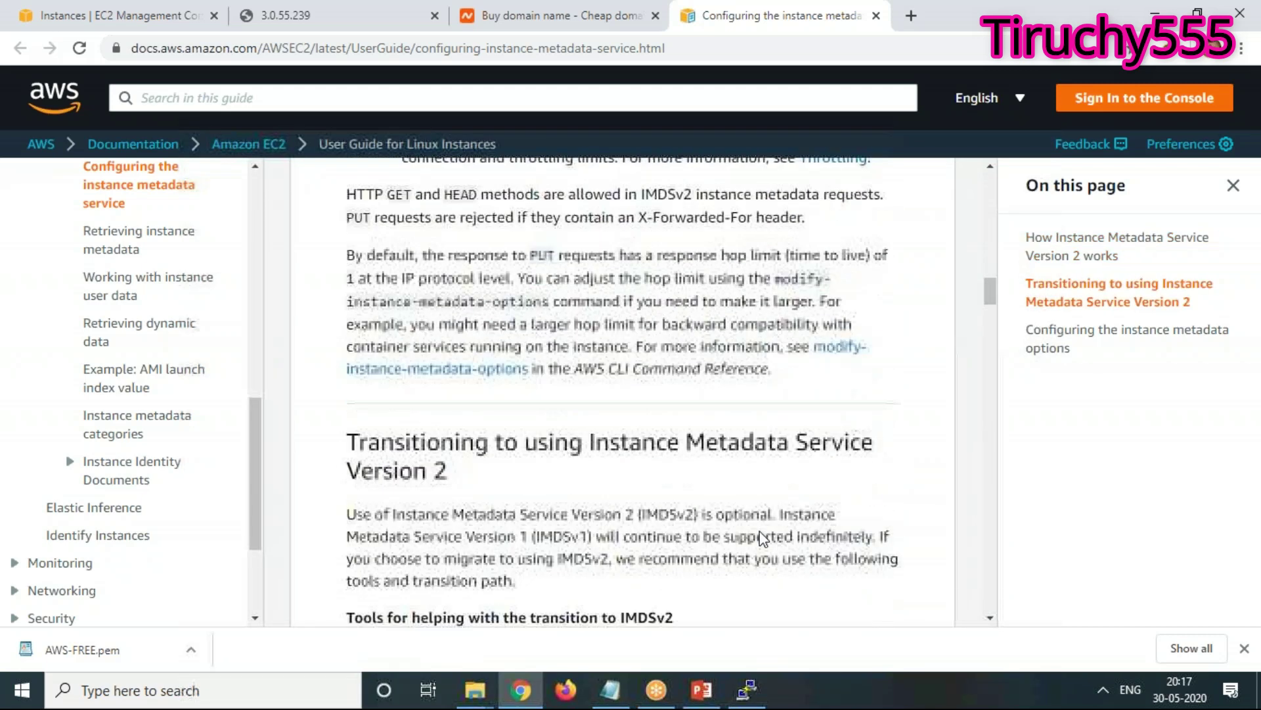
{"action": "scroll", "coordinate": [624, 391], "scroll_direction": "down", "scroll_amount": 16}
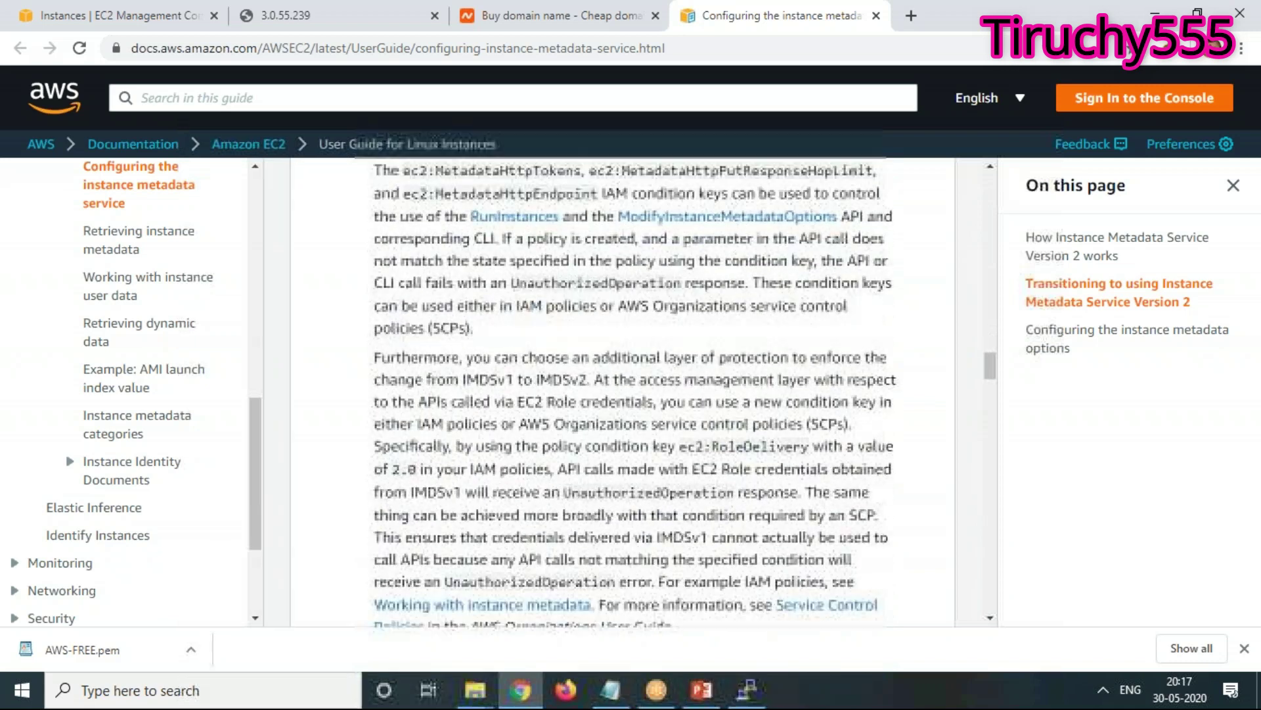
{"action": "scroll", "coordinate": [619, 394], "scroll_direction": "down", "scroll_amount": 16}
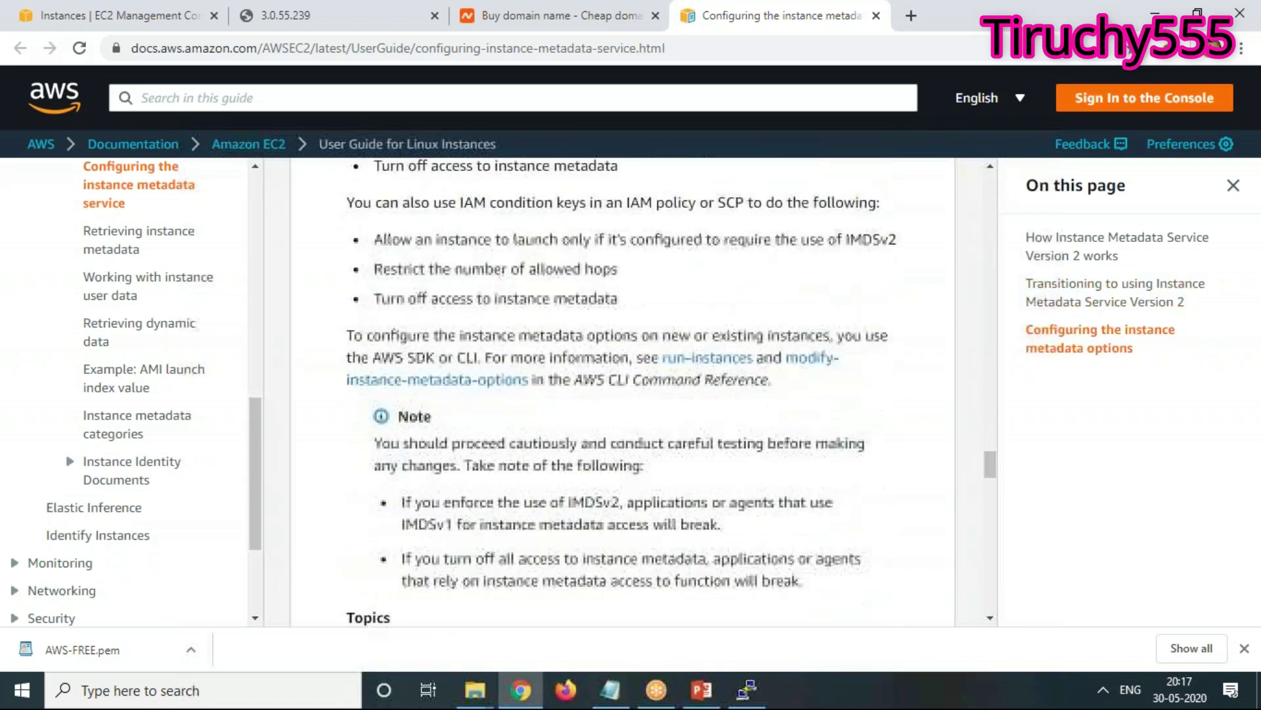
{"action": "scroll", "coordinate": [623, 390], "scroll_direction": "down", "scroll_amount": 12}
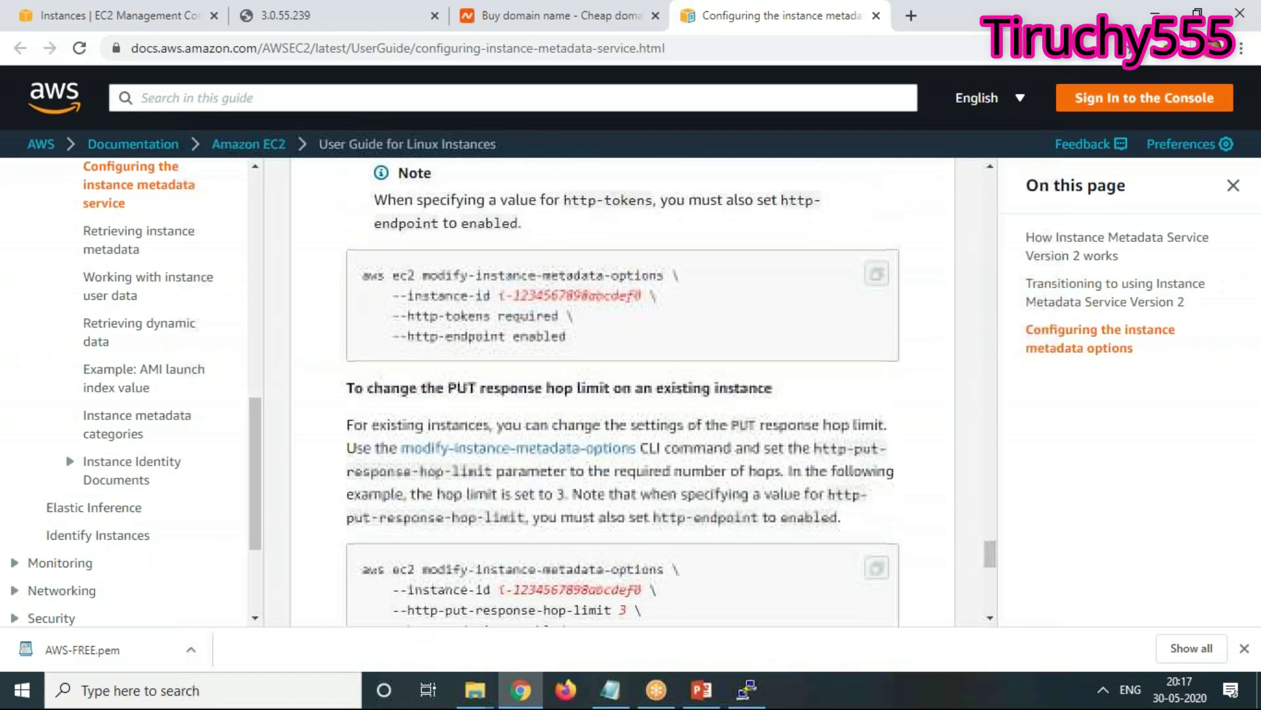
{"action": "scroll", "coordinate": [623, 391], "scroll_direction": "down", "scroll_amount": 6}
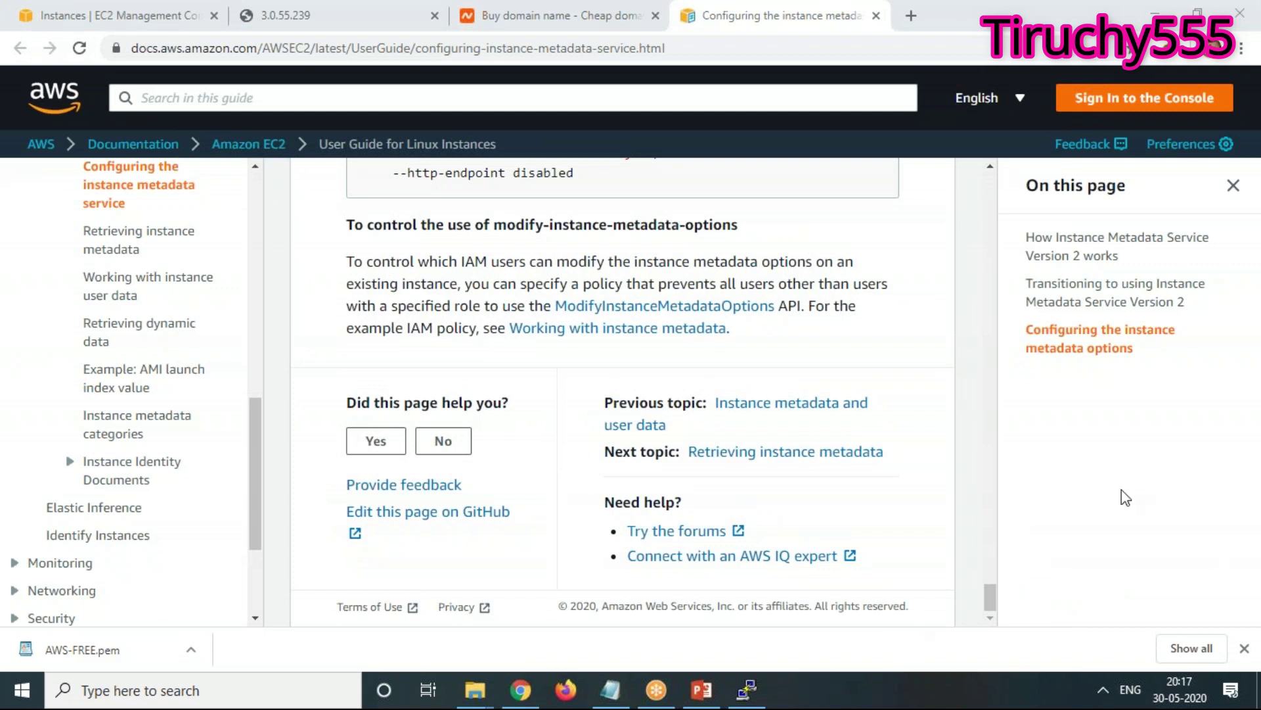
{"action": "left_click", "coordinate": [355, 20]}
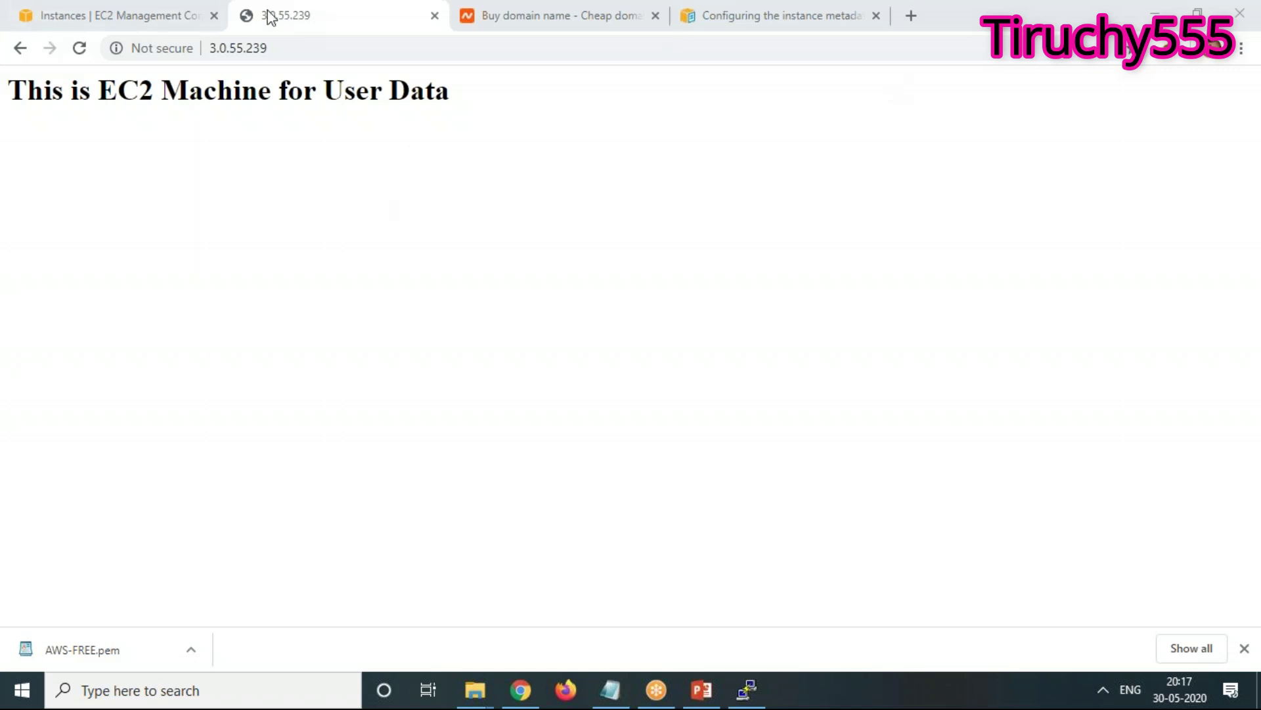
Close the namecheap domain-buying tab and go back to the EC2 Instances list
{"action": "left_click", "coordinate": [494, 21]}
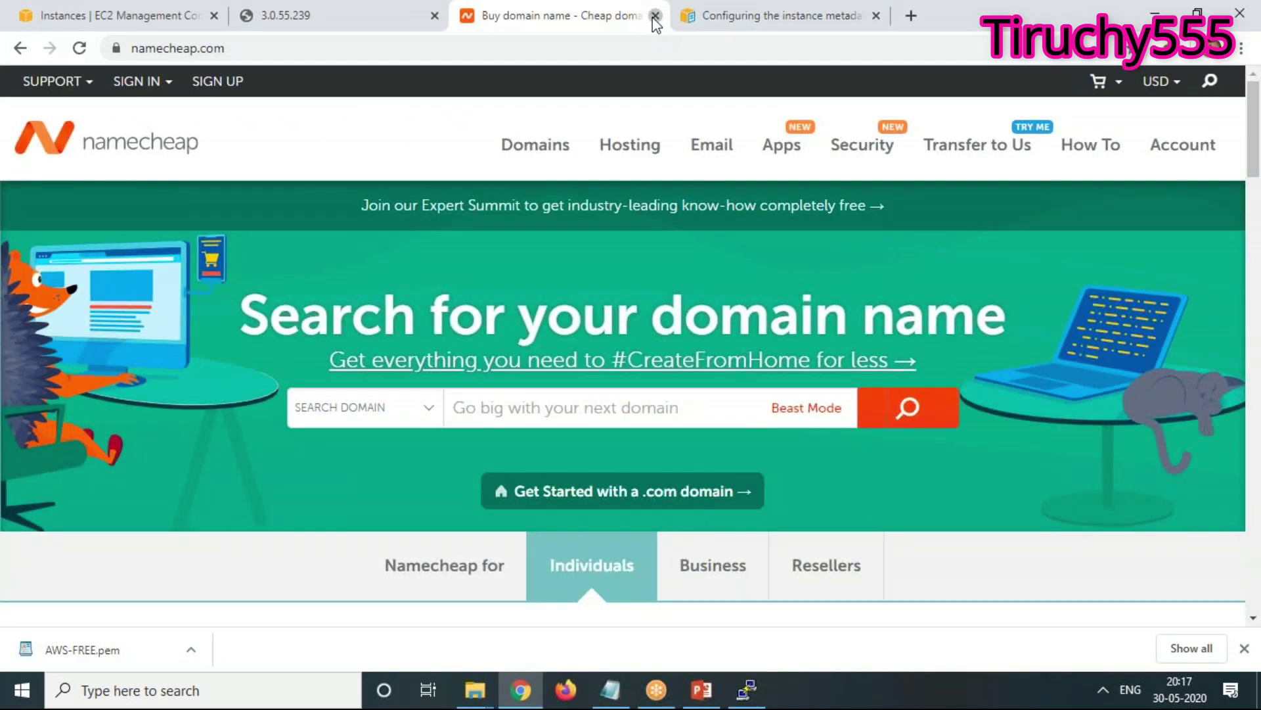
{"action": "left_click", "coordinate": [655, 16]}
{"action": "left_click", "coordinate": [131, 19]}
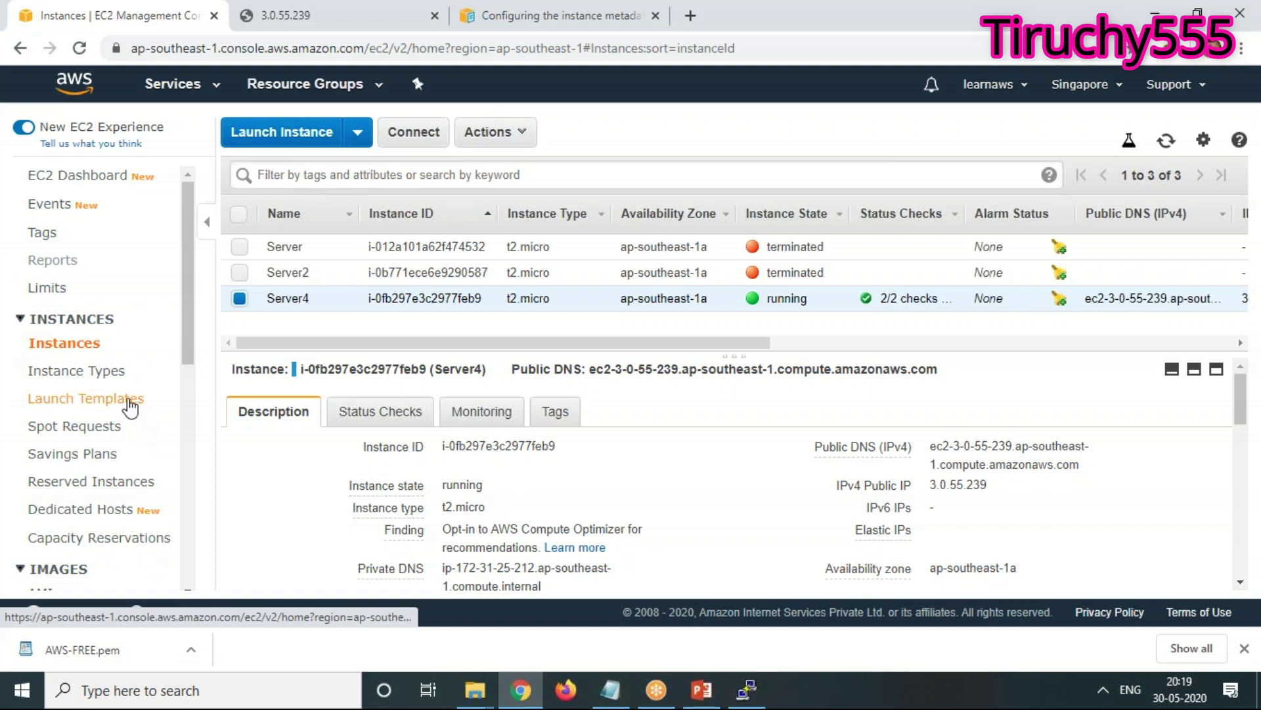
{"action": "left_click", "coordinate": [131, 405]}
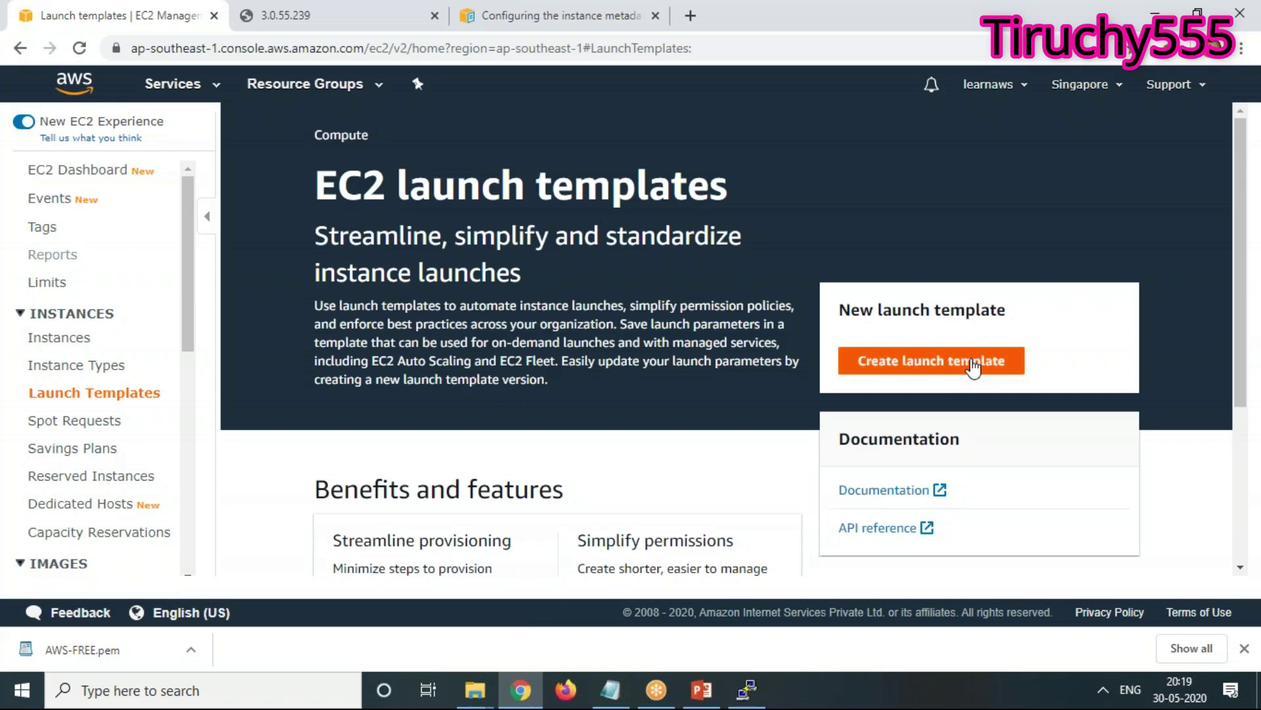
{"action": "left_click", "coordinate": [973, 368]}
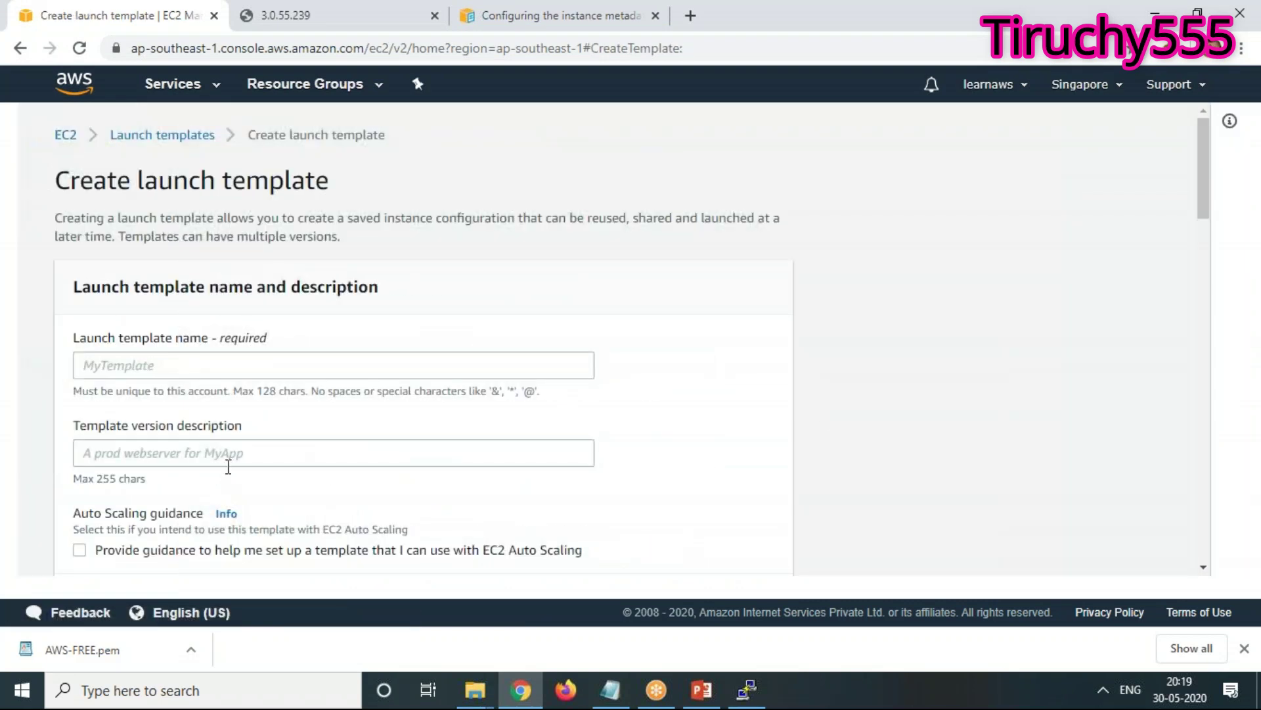
{"action": "scroll", "coordinate": [228, 466], "scroll_direction": "down", "scroll_amount": 1}
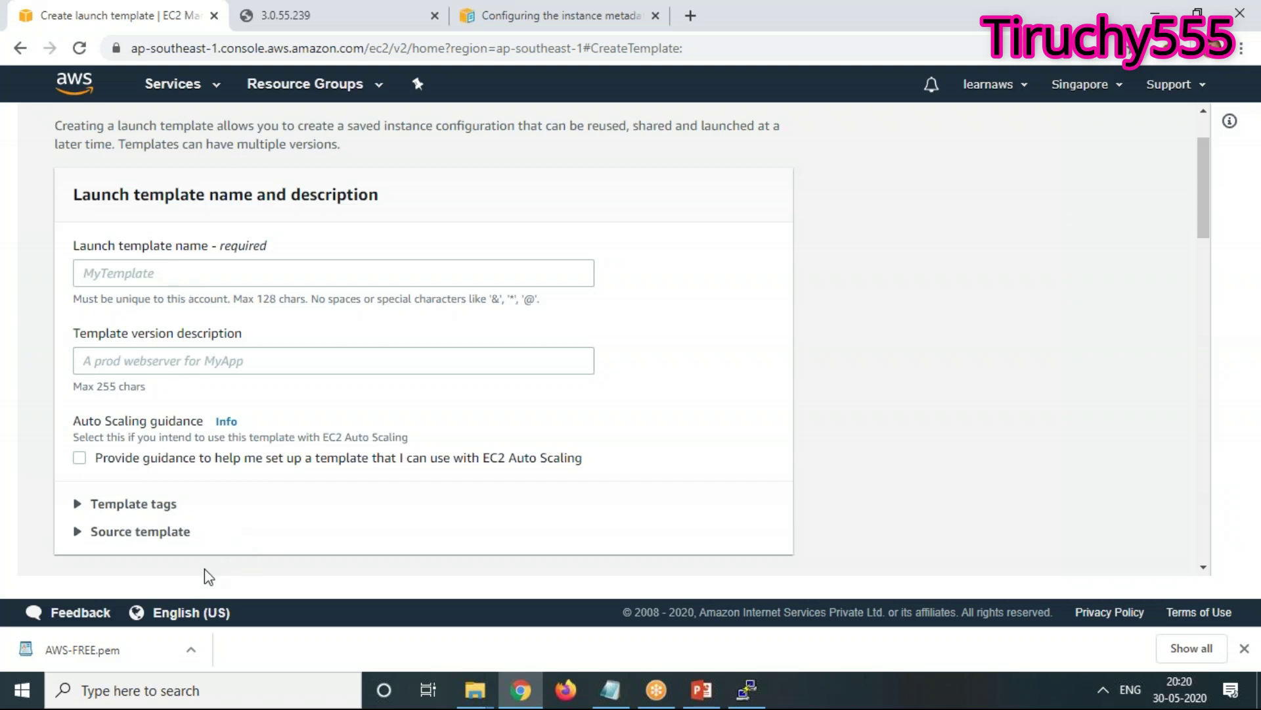
{"action": "left_click", "coordinate": [15, 50]}
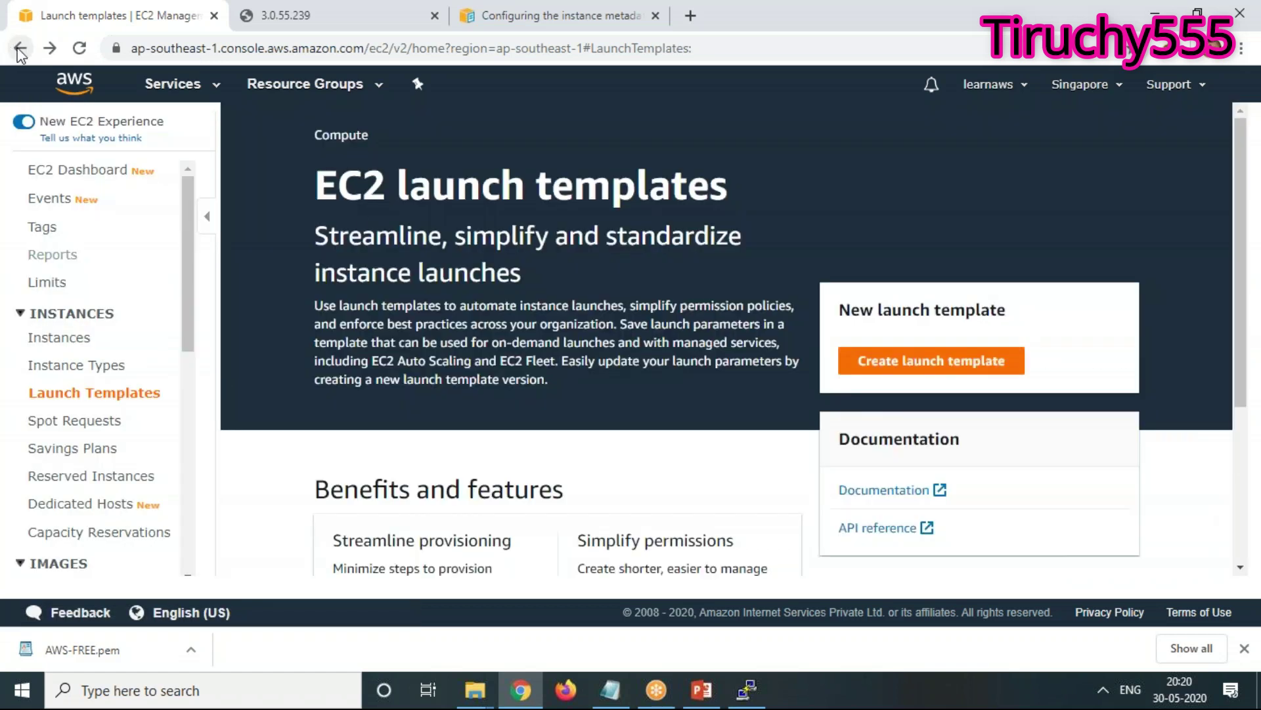
{"action": "left_click", "coordinate": [16, 47]}
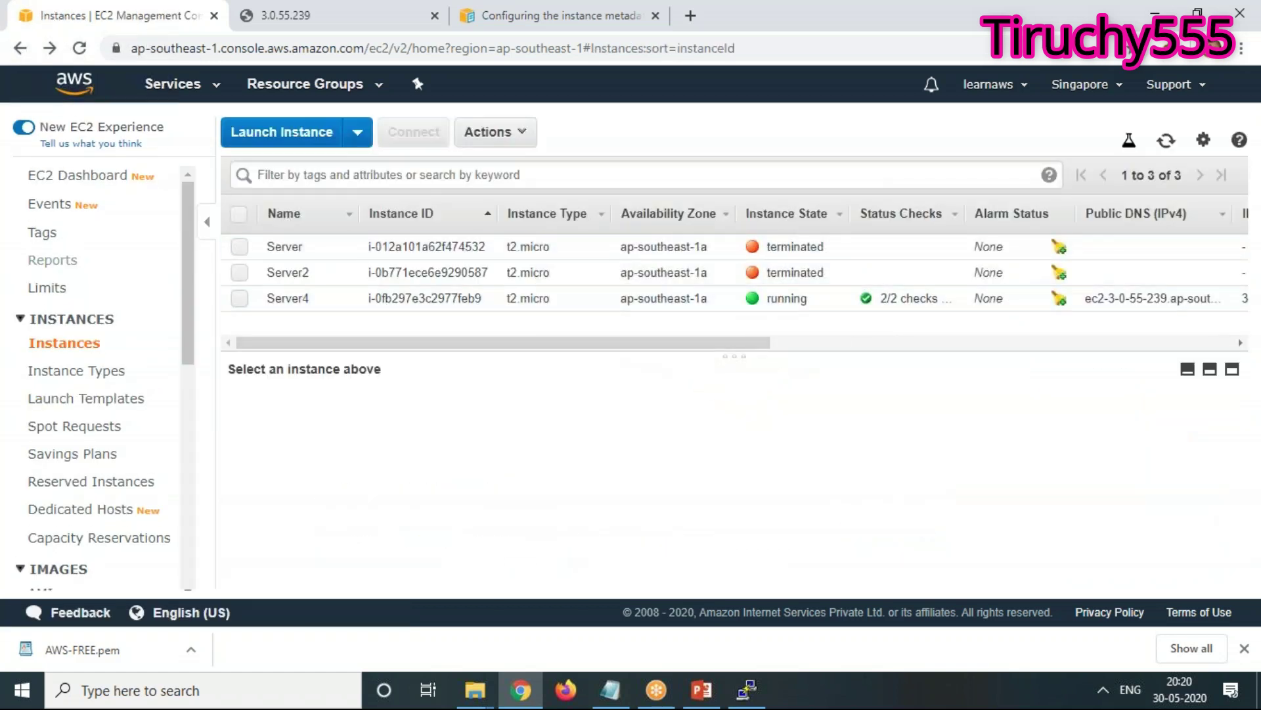
Select Server4 and choose Create Template From Instance from the Actions menu
{"action": "left_click", "coordinate": [240, 299]}
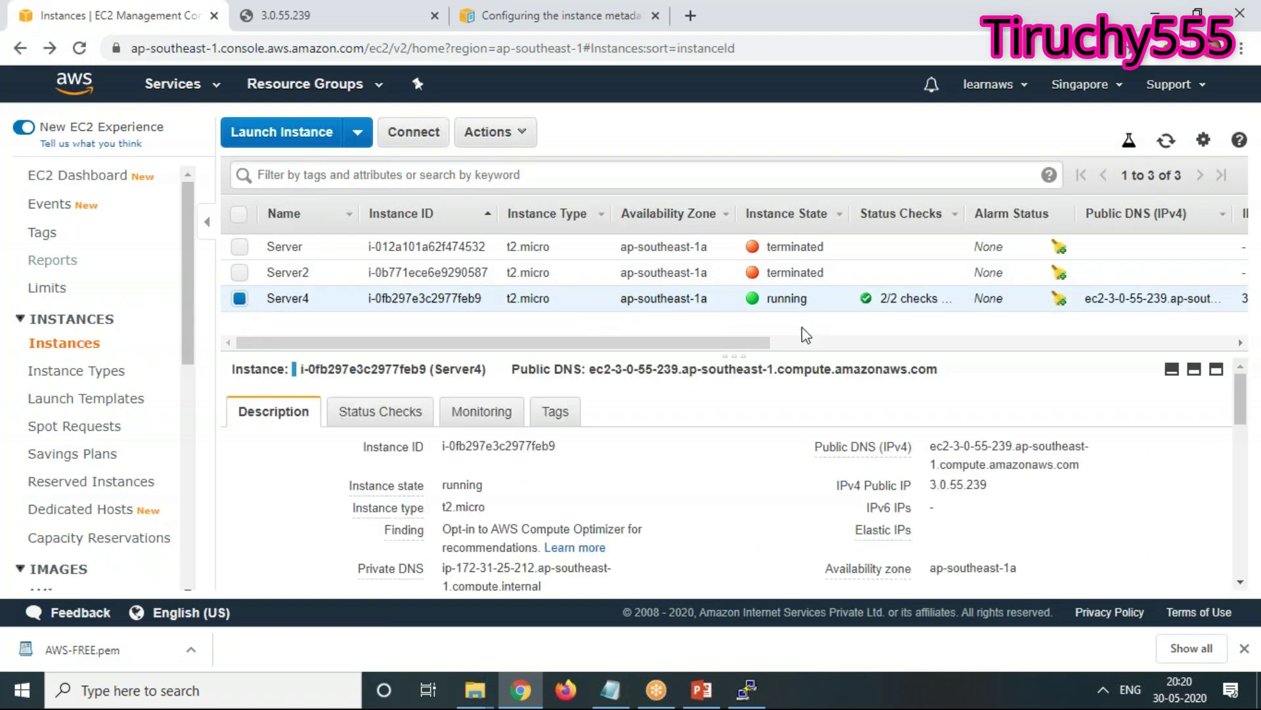
{"action": "left_click", "coordinate": [499, 136]}
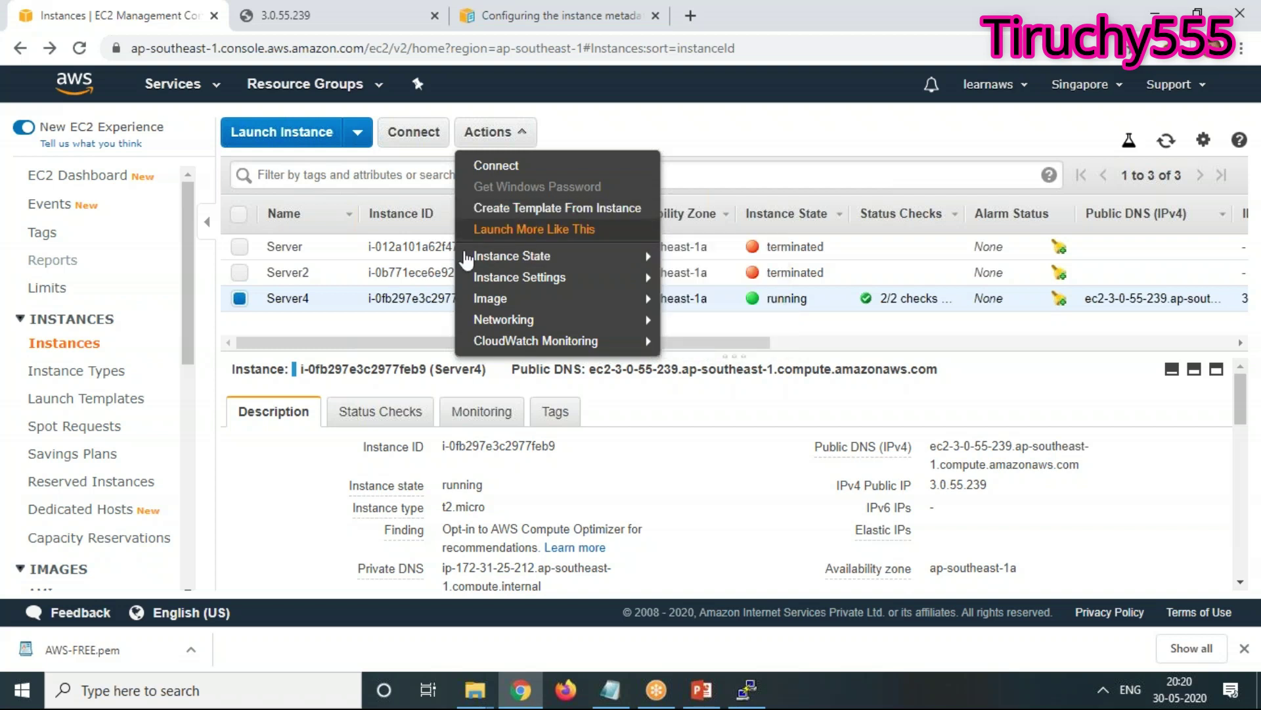
{"action": "mouse_move", "coordinate": [466, 258]}
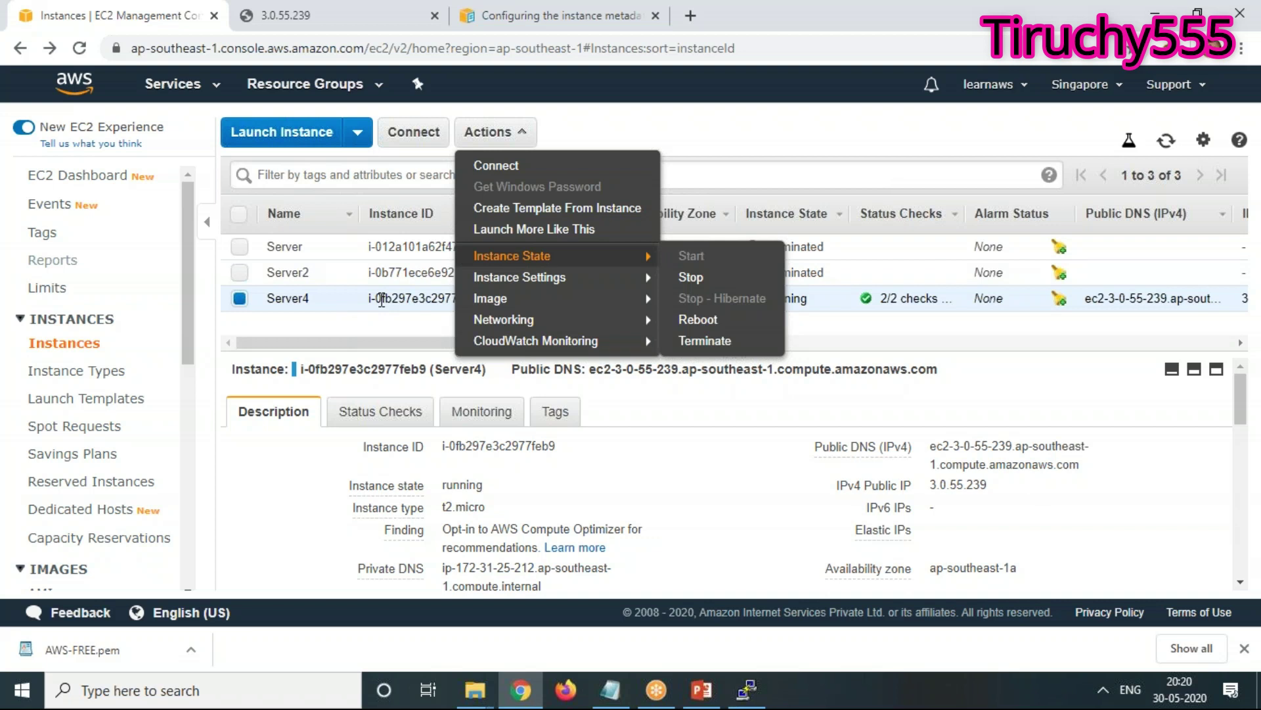
{"action": "left_click", "coordinate": [583, 209]}
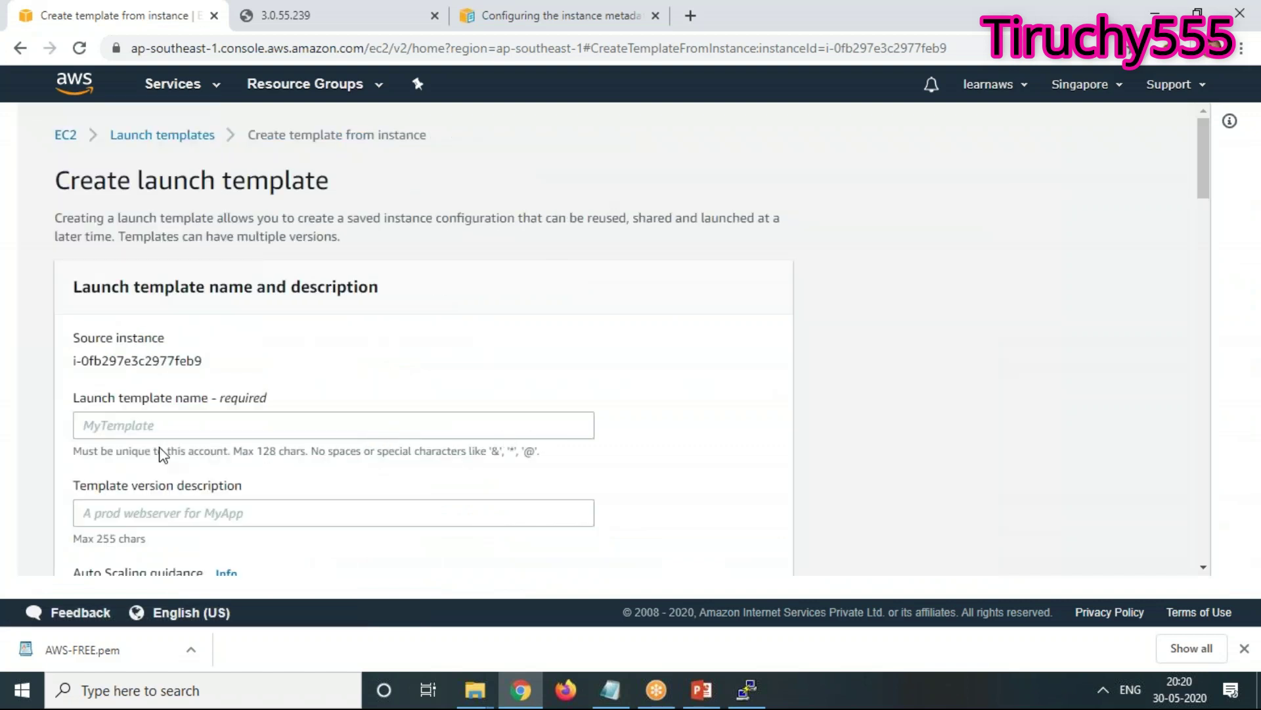
Close the metadata documentation tab and return to the launch template form
{"action": "left_click", "coordinate": [562, 16]}
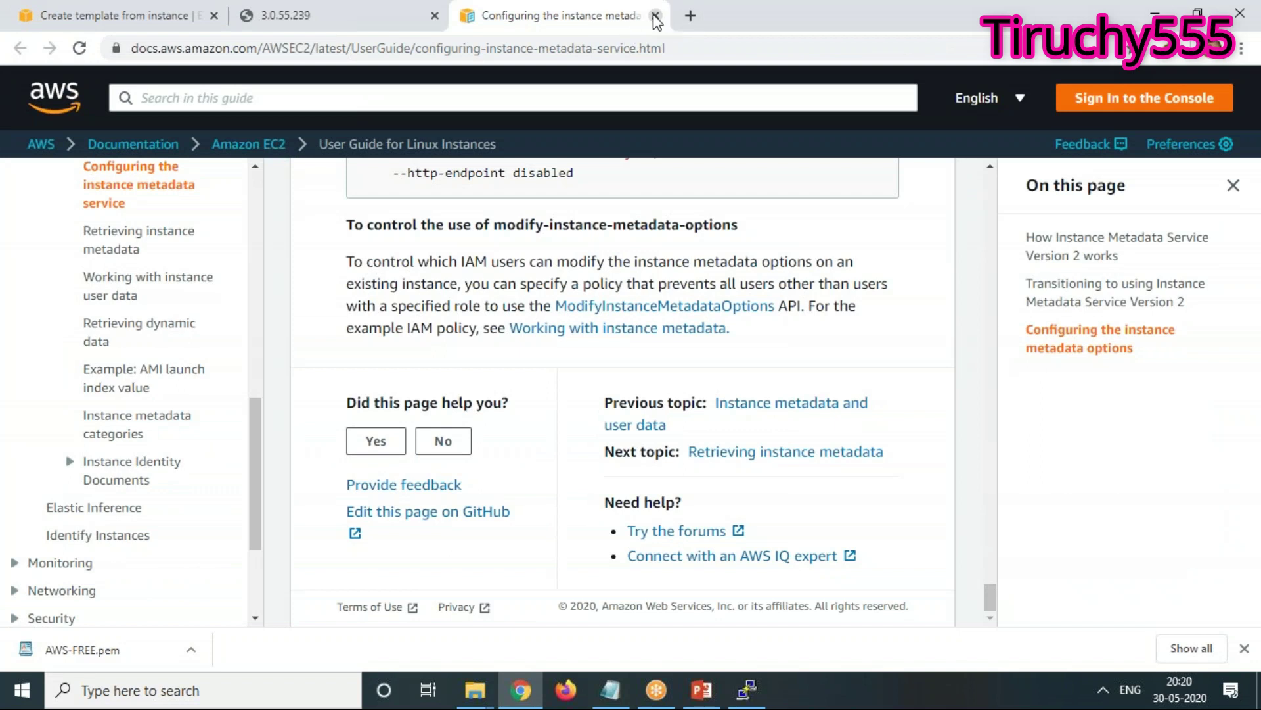
{"action": "left_click", "coordinate": [655, 15]}
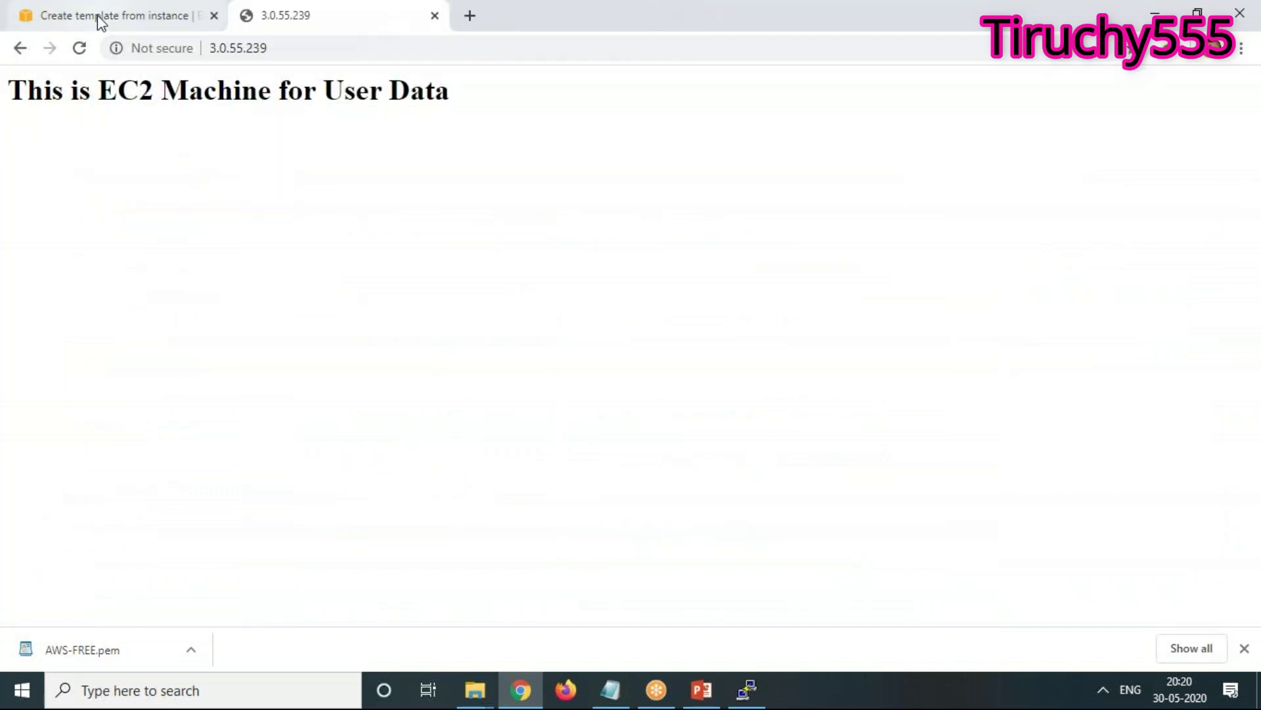
{"action": "left_click", "coordinate": [97, 15]}
Name the template MyEC2MachineTemplate with version description Version1
{"action": "left_click", "coordinate": [125, 428]}
{"action": "type", "text": "myEC2"}
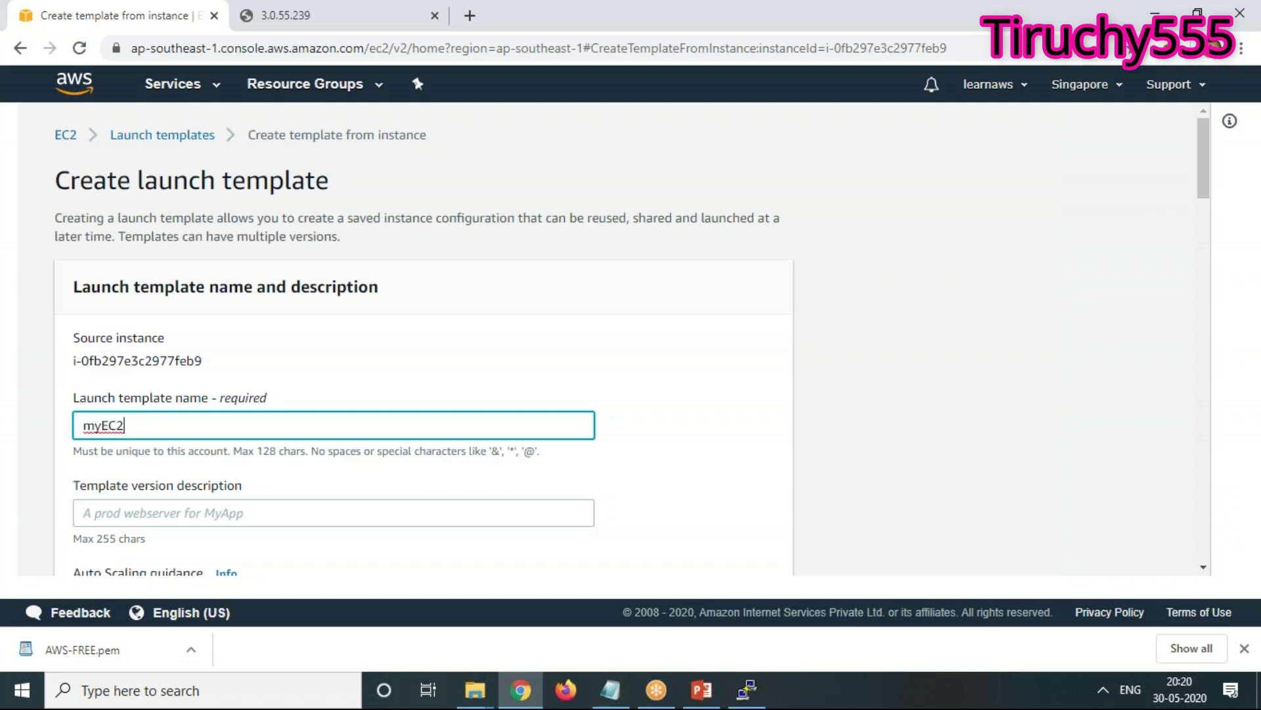
{"action": "type", "text": "Machin"}
{"action": "key", "text": "ctrl+a"}
{"action": "key", "text": "BackSpace"}
{"action": "type", "text": "MyEC2MachineTem"}
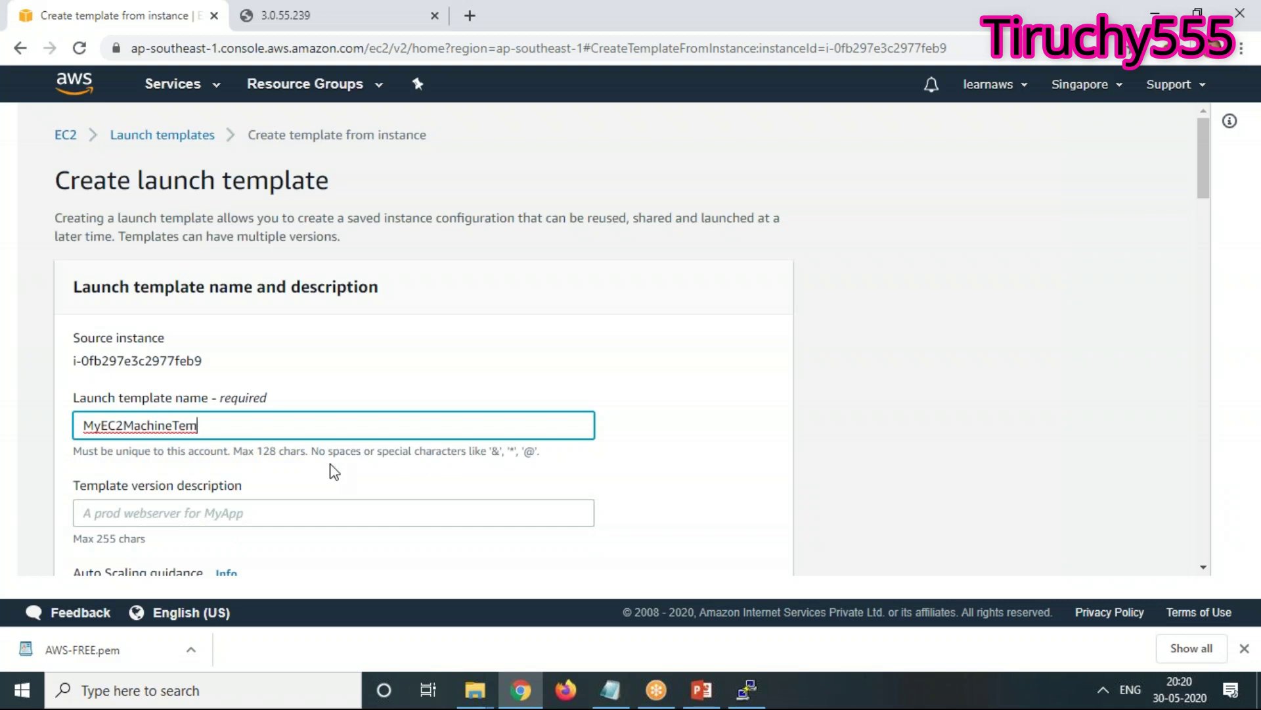
{"action": "type", "text": "plate"}
{"action": "left_click", "coordinate": [261, 506]}
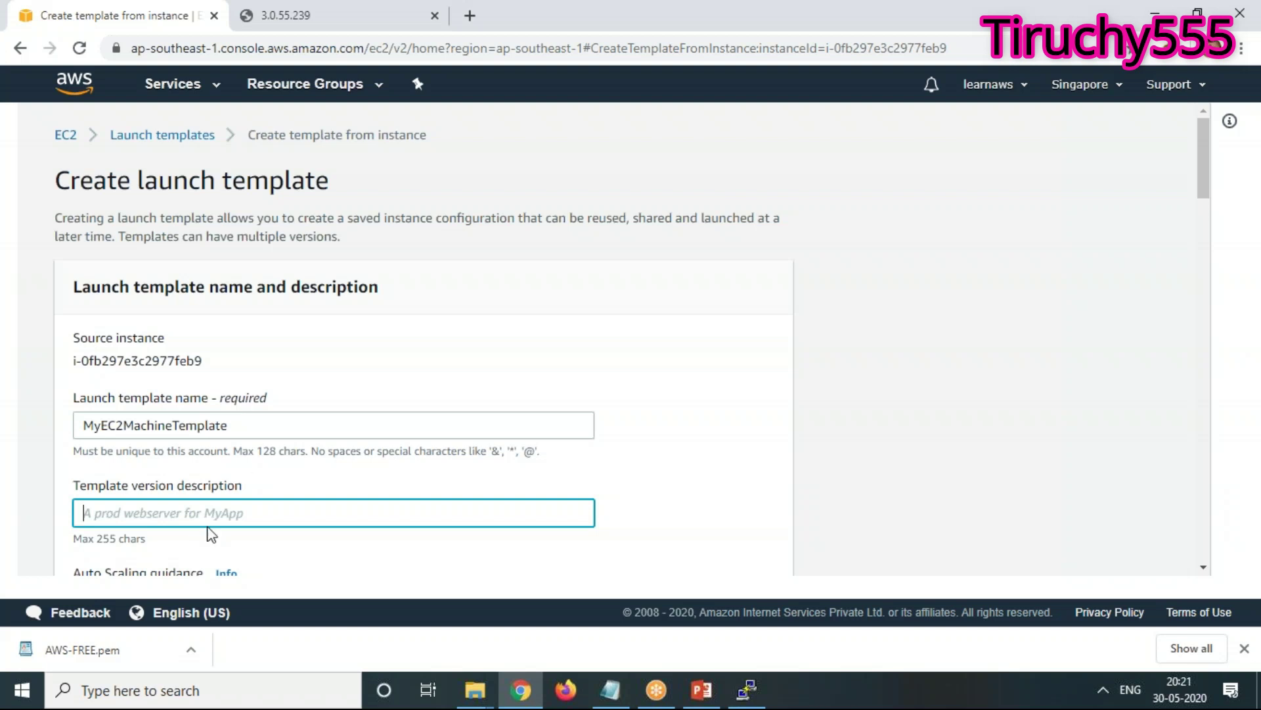
{"action": "type", "text": "V"}
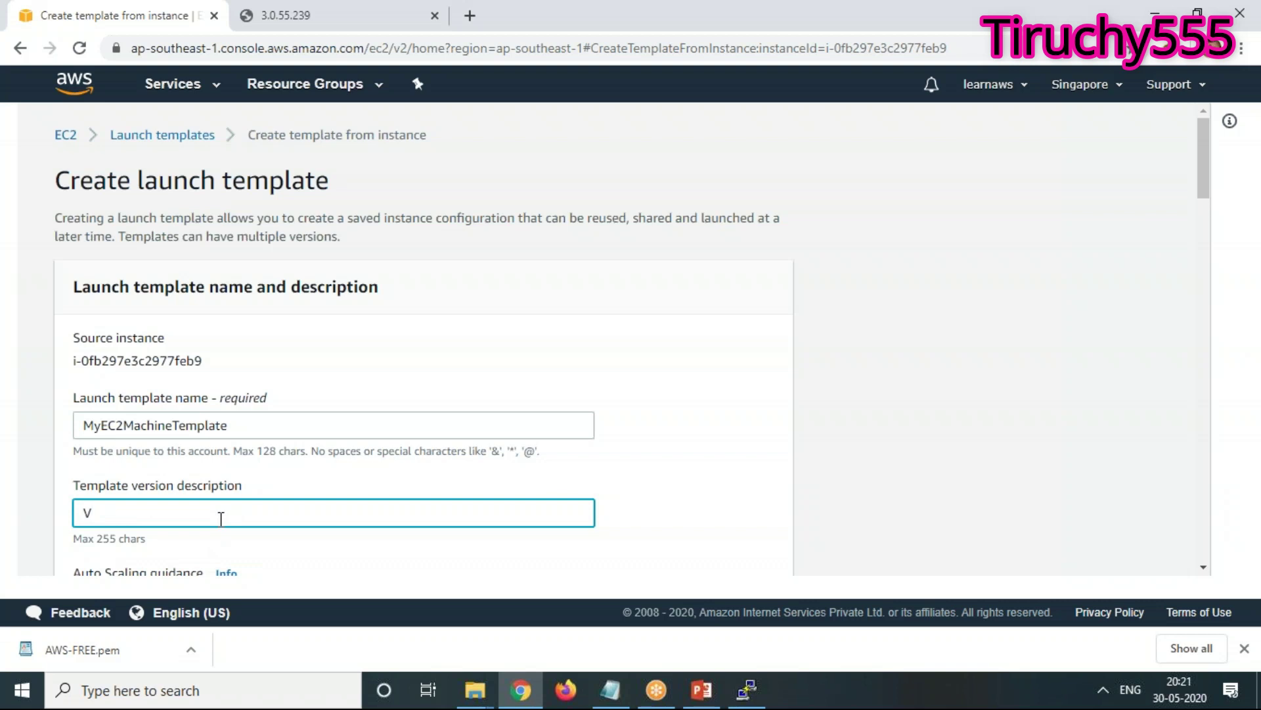
{"action": "type", "text": "ersion1"}
{"action": "scroll", "coordinate": [394, 565], "scroll_direction": "down", "scroll_amount": 1}
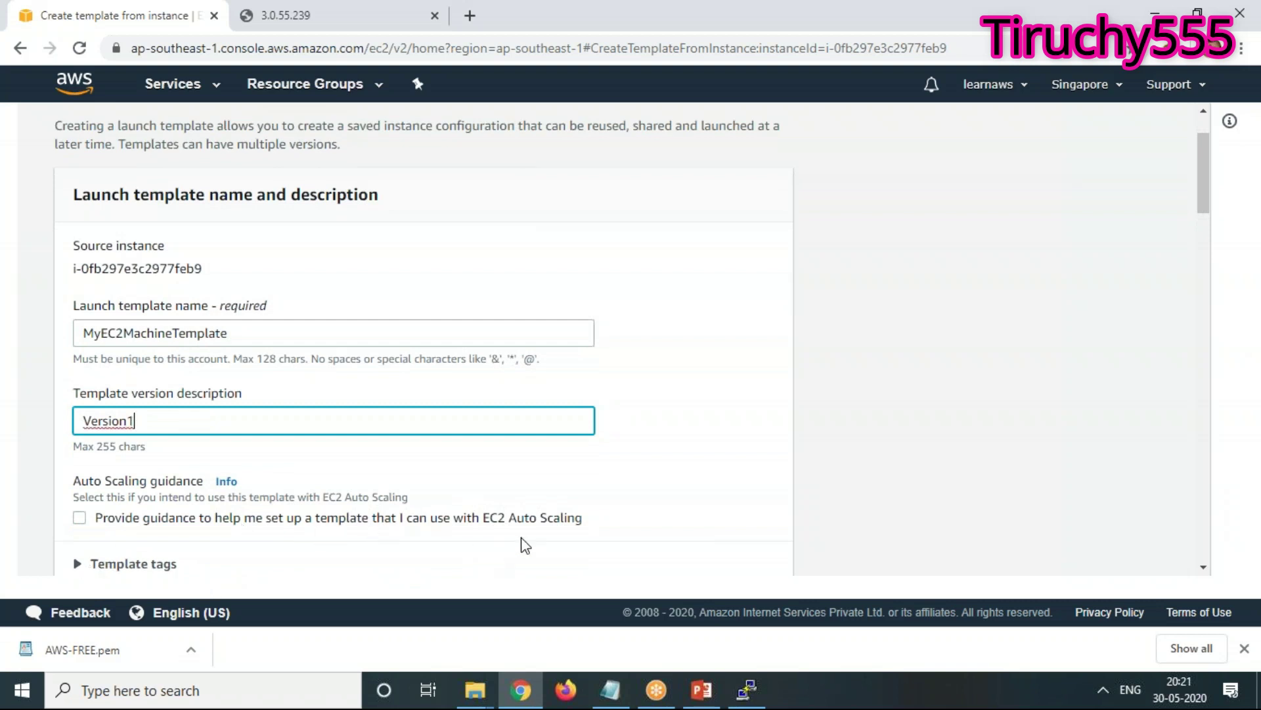
{"action": "scroll", "coordinate": [523, 544], "scroll_direction": "down", "scroll_amount": 1}
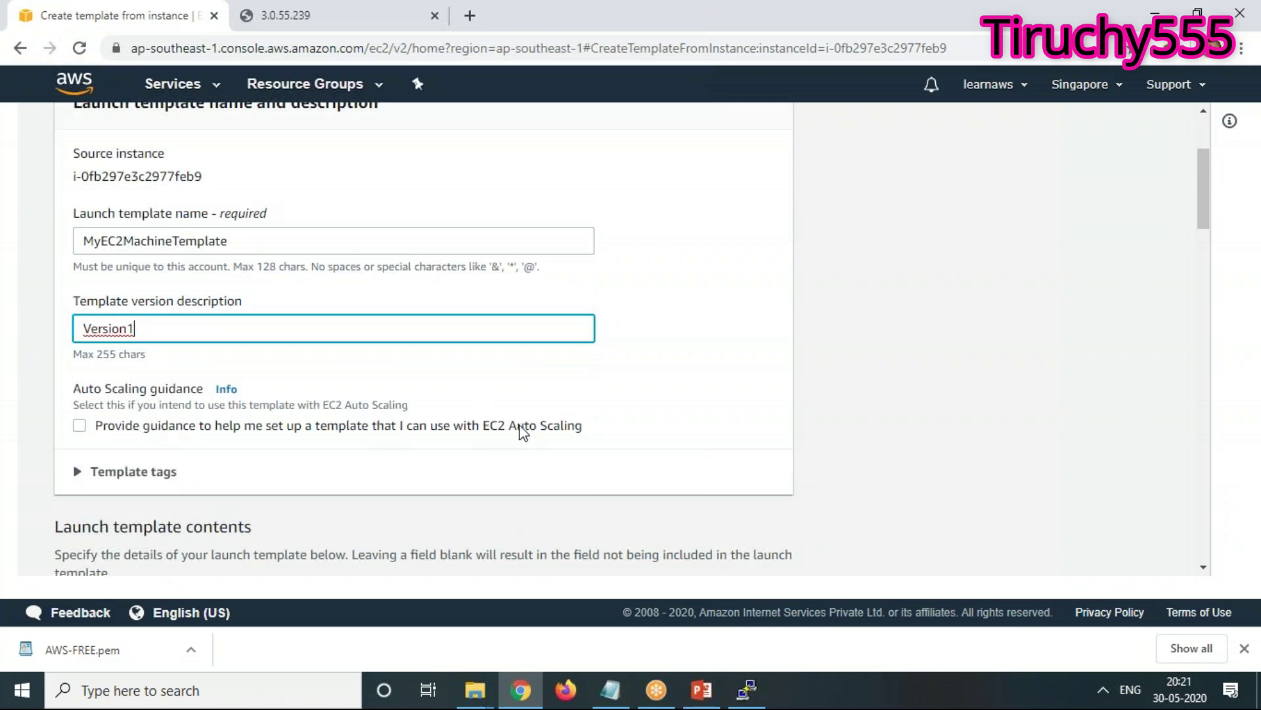
{"action": "scroll", "coordinate": [366, 459], "scroll_direction": "down", "scroll_amount": 2}
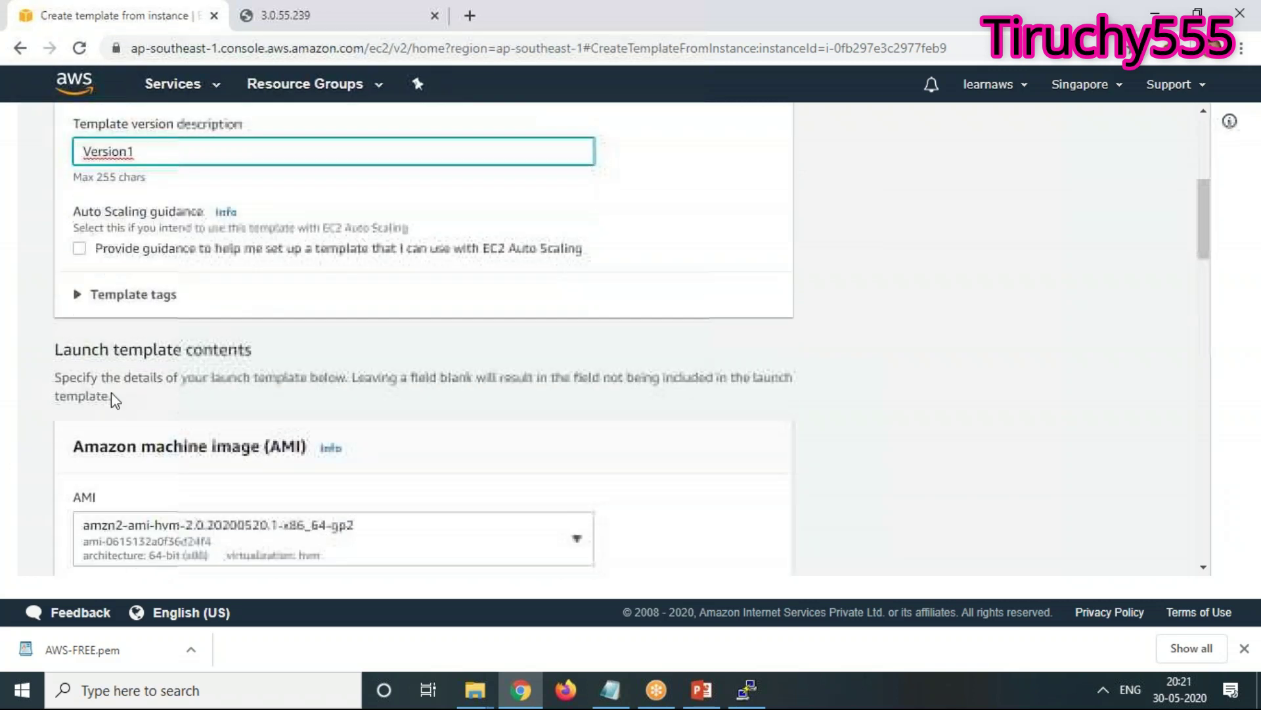
Add a template tag with key Name and value DevServer
{"action": "left_click", "coordinate": [99, 289]}
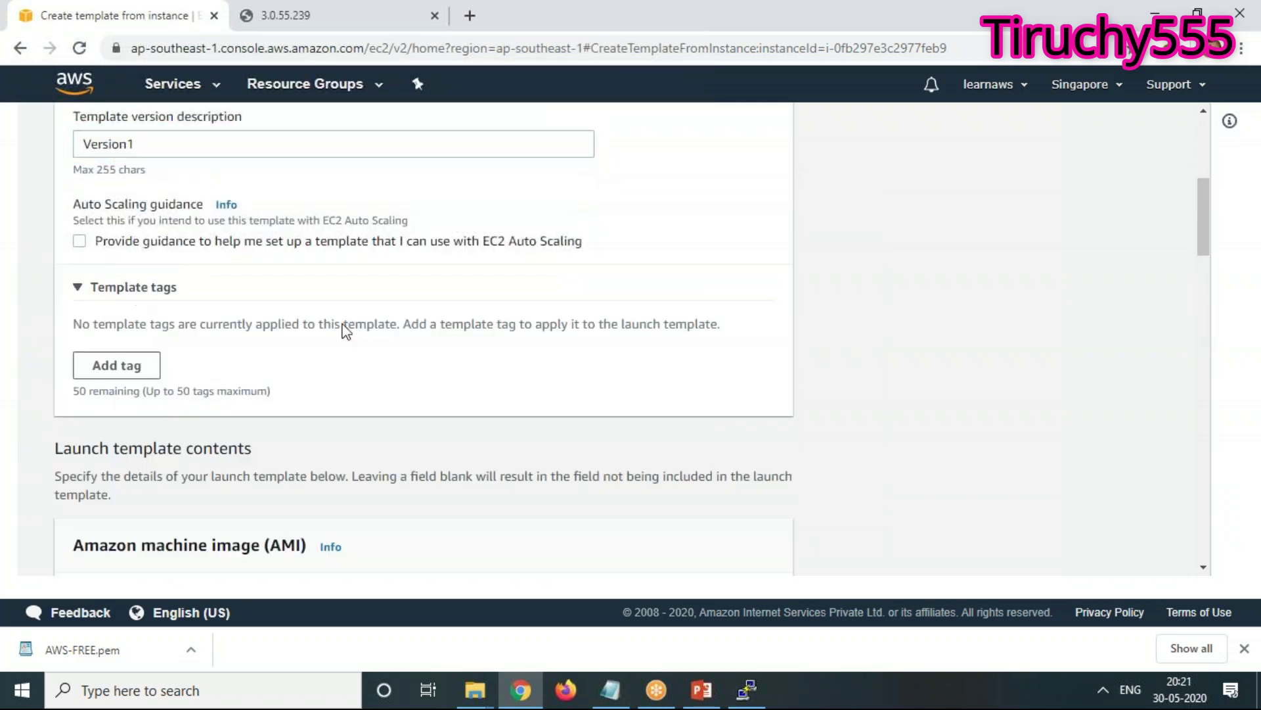
{"action": "left_click", "coordinate": [129, 372]}
{"action": "left_click", "coordinate": [168, 348]}
{"action": "type", "text": "Name"}
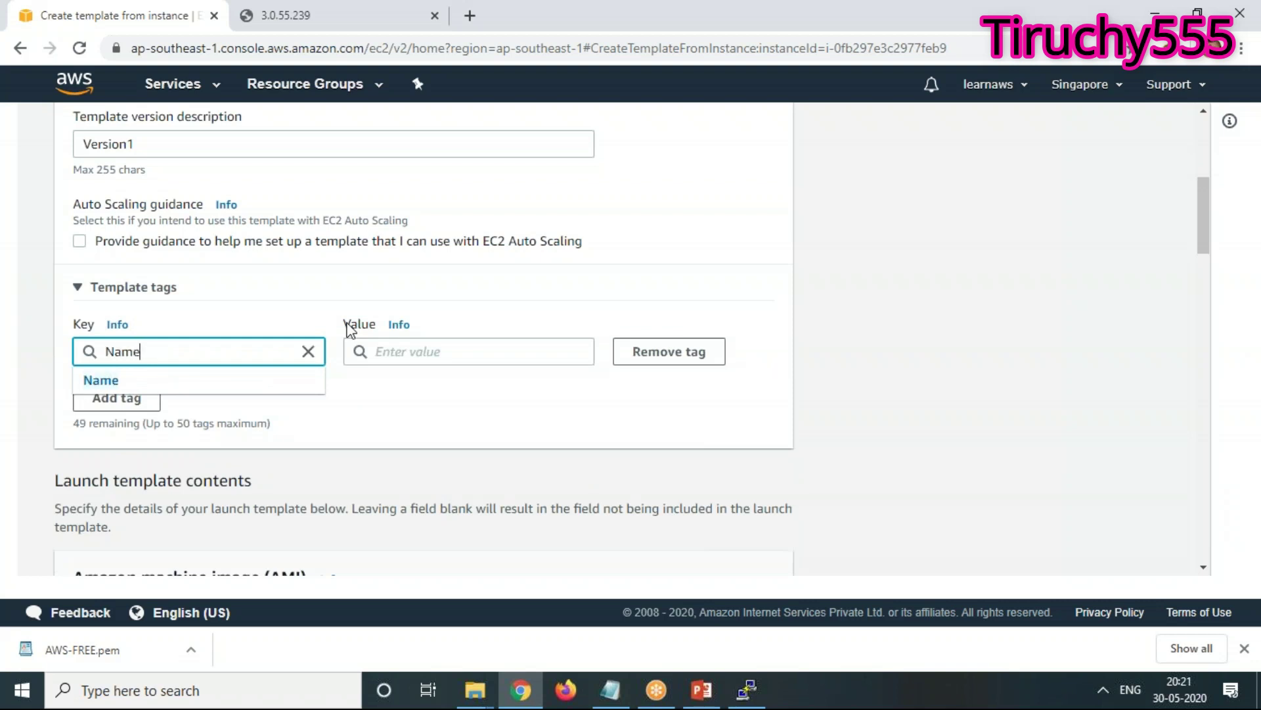
{"action": "key", "text": "Tab"}
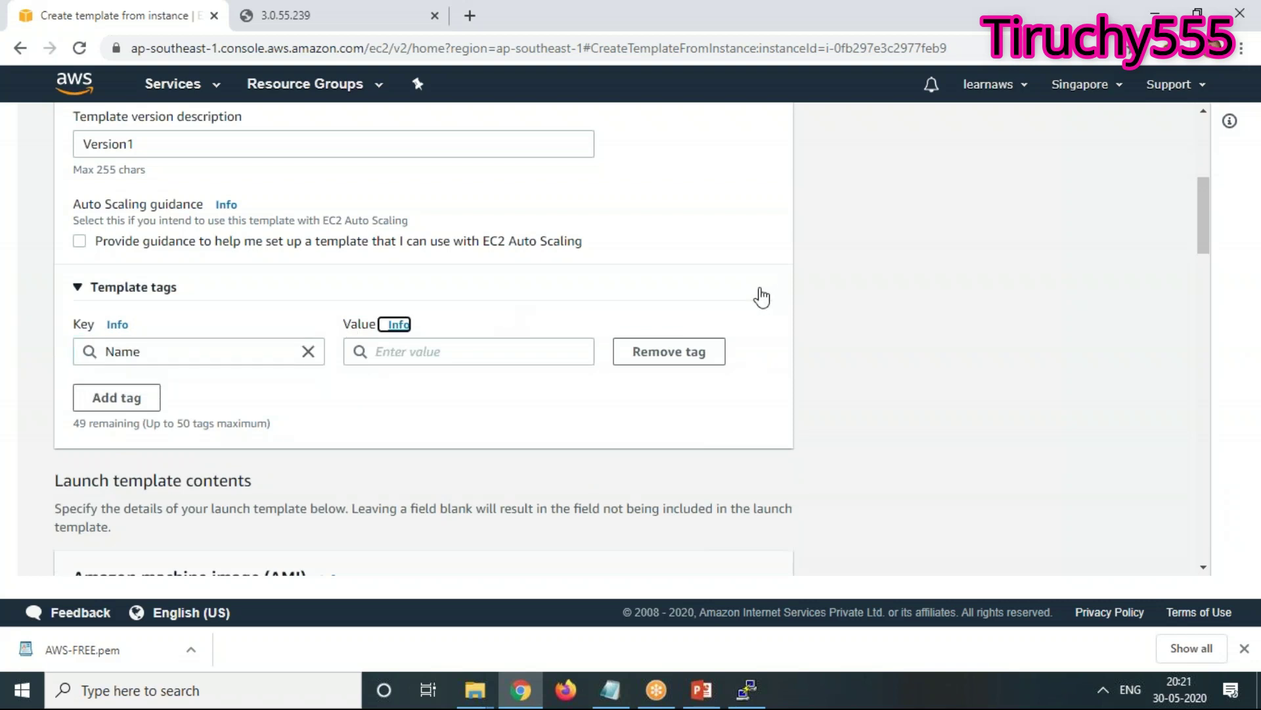
{"action": "left_click", "coordinate": [494, 353]}
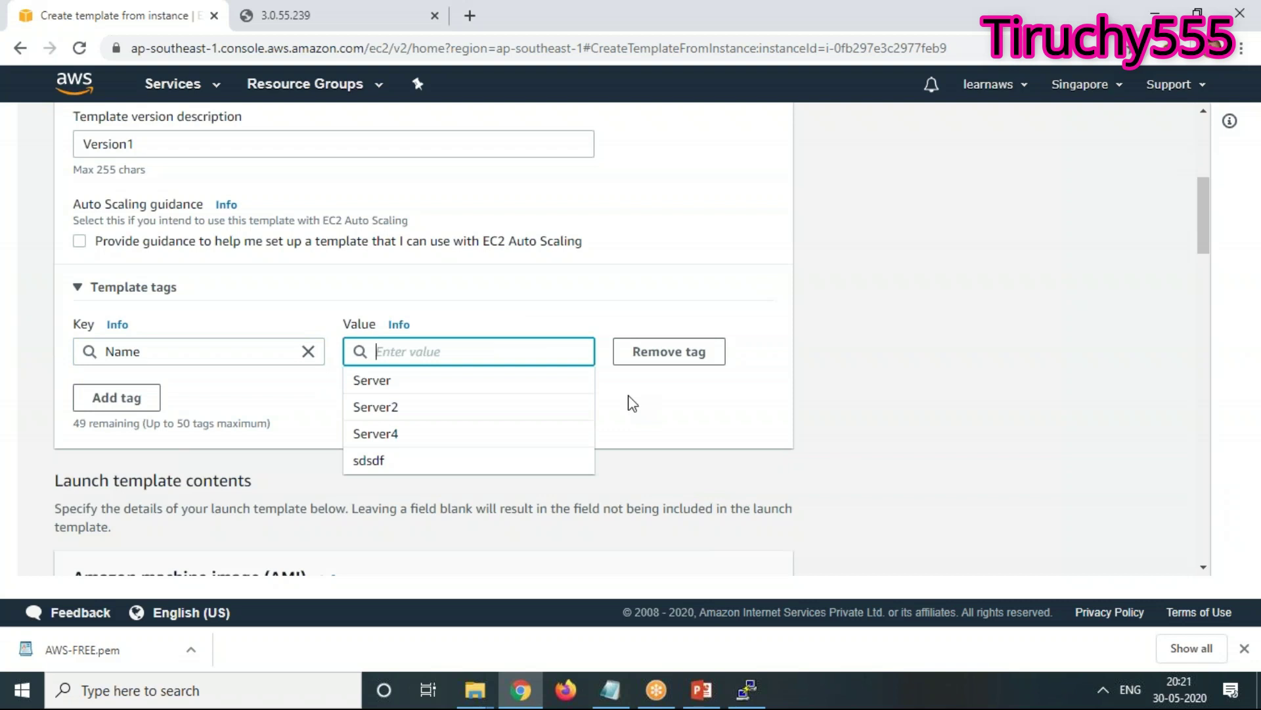
{"action": "type", "text": "io"}
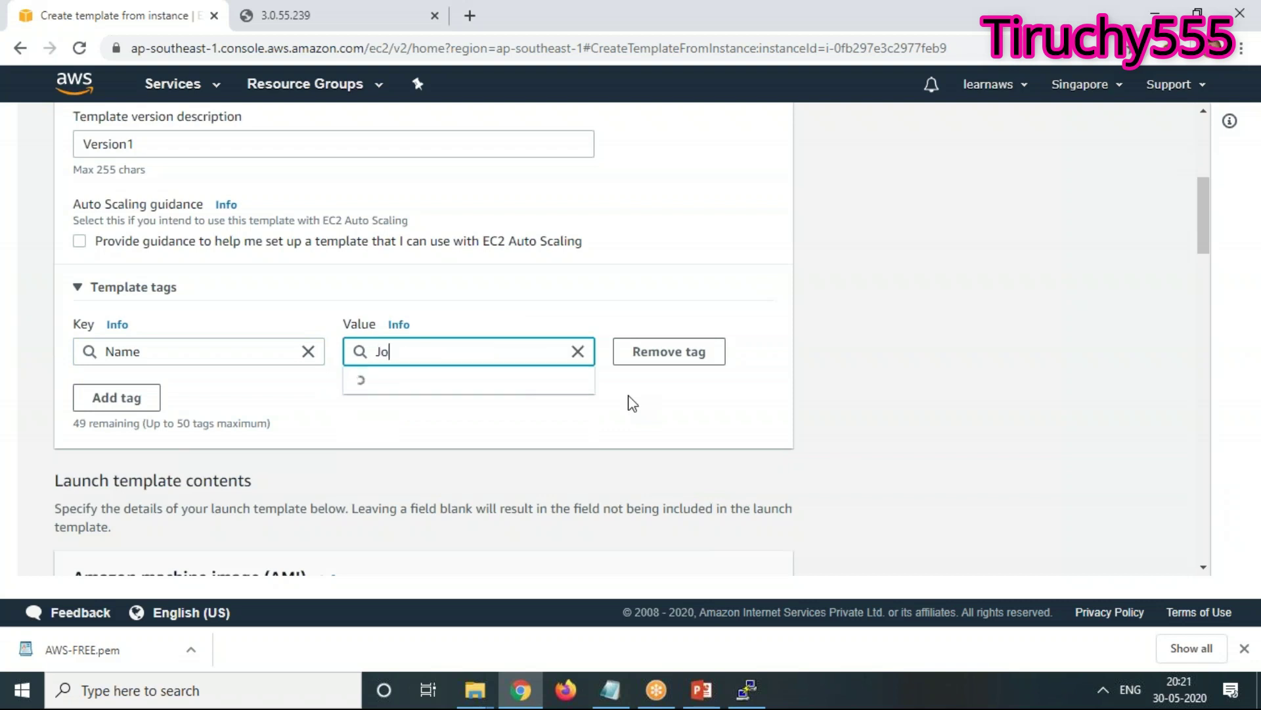
{"action": "key", "text": "BackSpace"}
{"action": "key", "text": "BackSpace"}
{"action": "type", "text": "Se"}
{"action": "key", "text": "BackSpace"}
{"action": "key", "text": "BackSpace"}
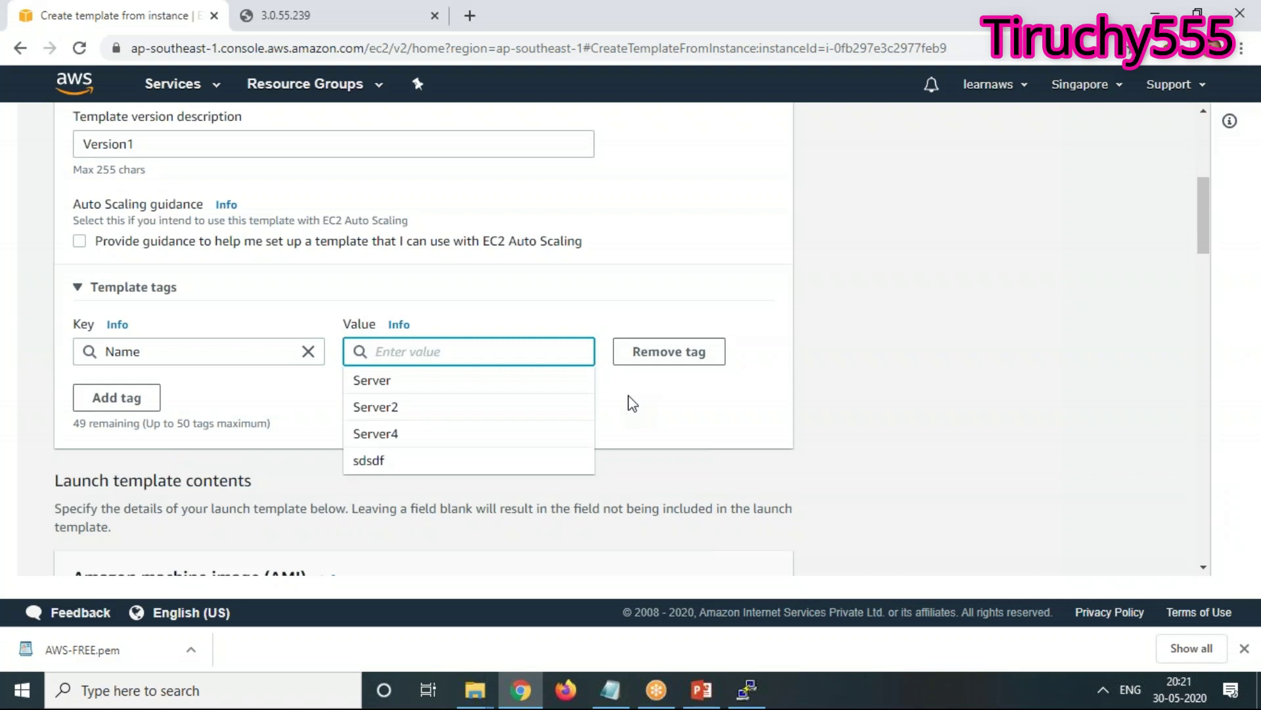
{"action": "type", "text": "DevServer"}
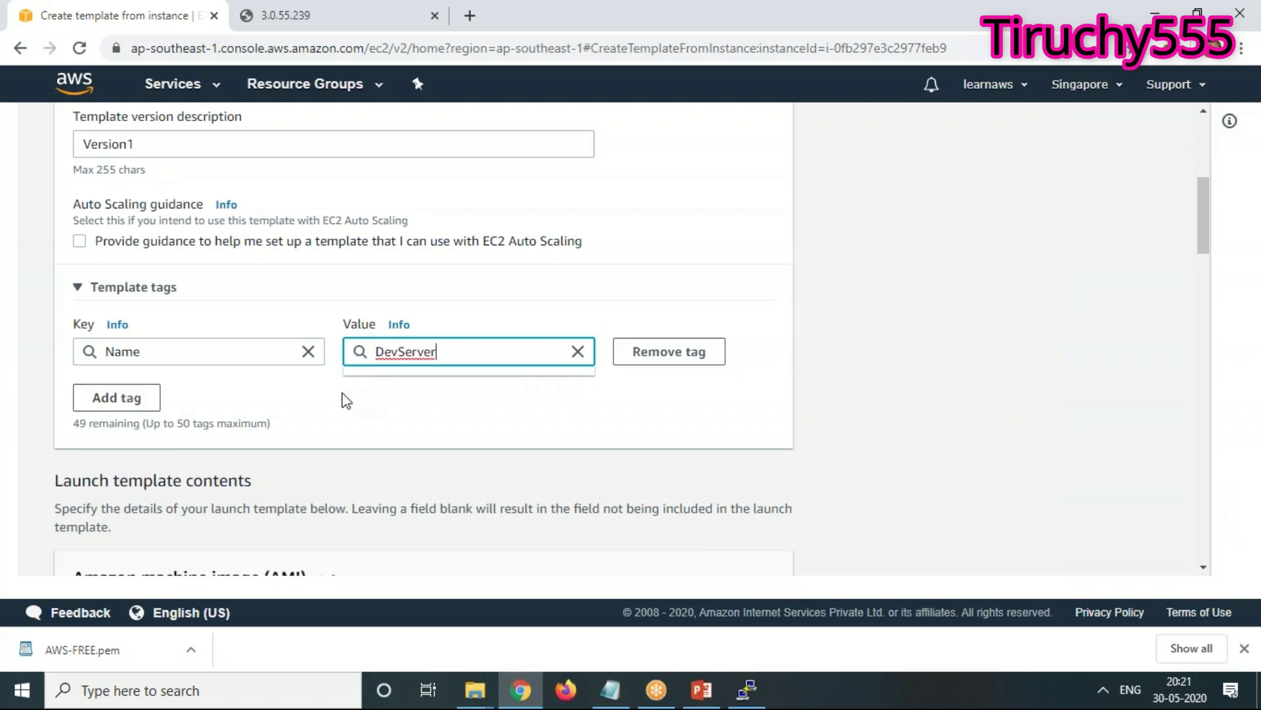
{"action": "left_click", "coordinate": [251, 408]}
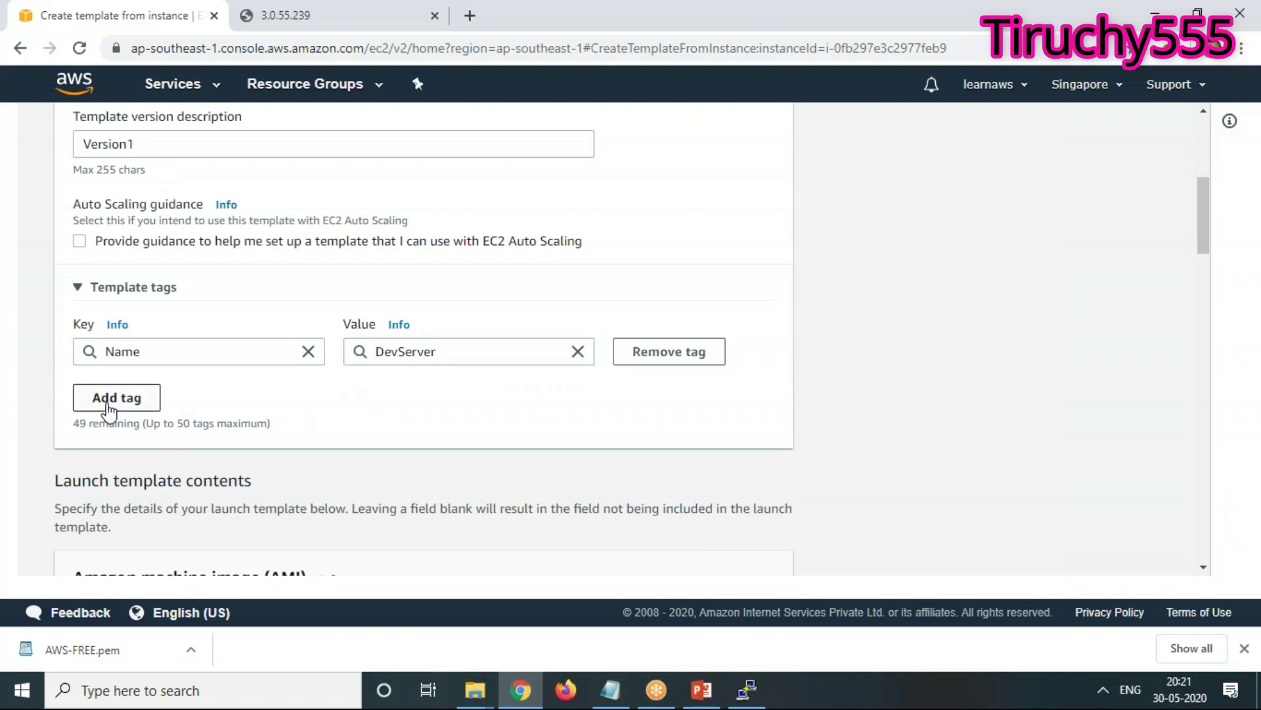
{"action": "scroll", "coordinate": [379, 421], "scroll_direction": "down", "scroll_amount": 3}
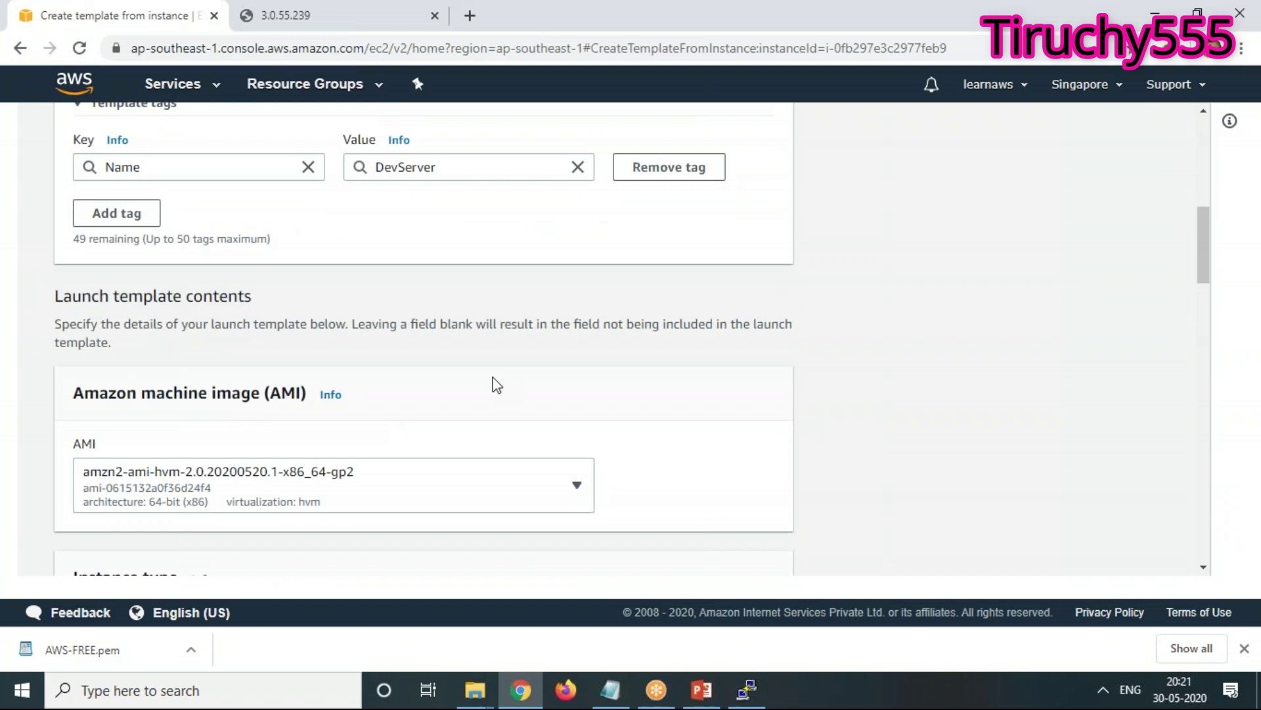
{"action": "scroll", "coordinate": [494, 386], "scroll_direction": "down", "scroll_amount": 3}
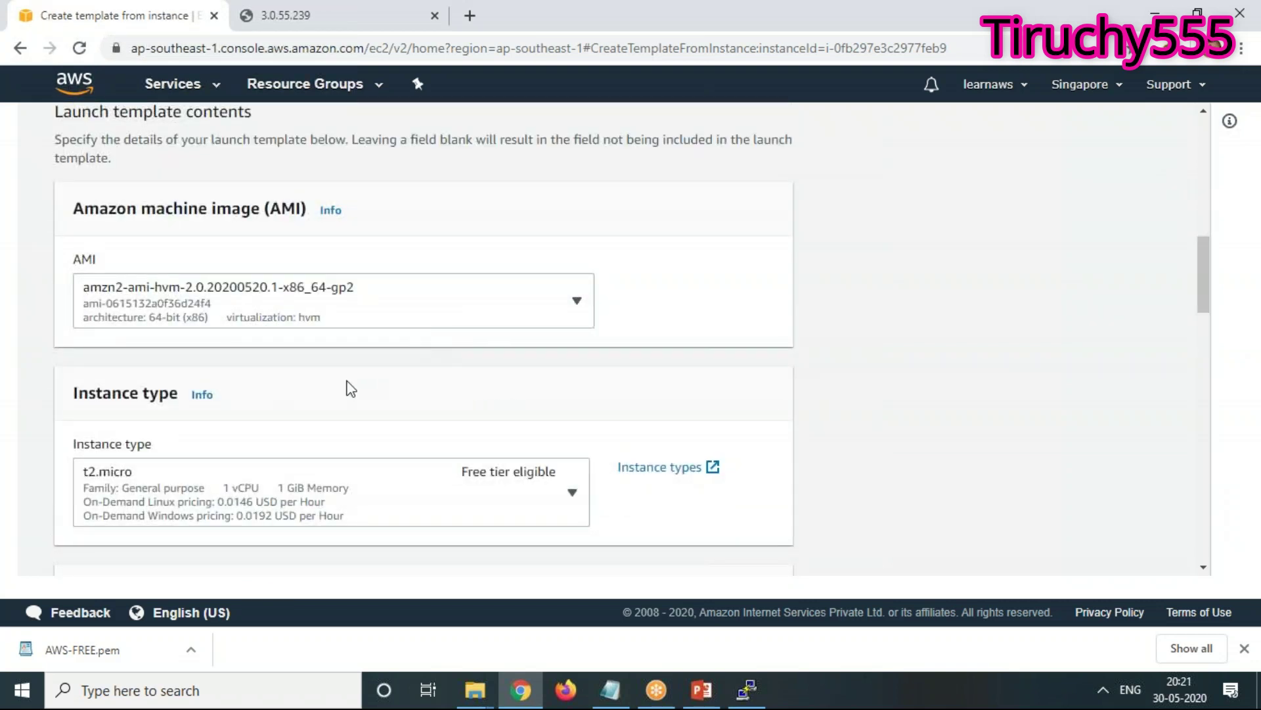
{"action": "scroll", "coordinate": [352, 389], "scroll_direction": "down", "scroll_amount": 2}
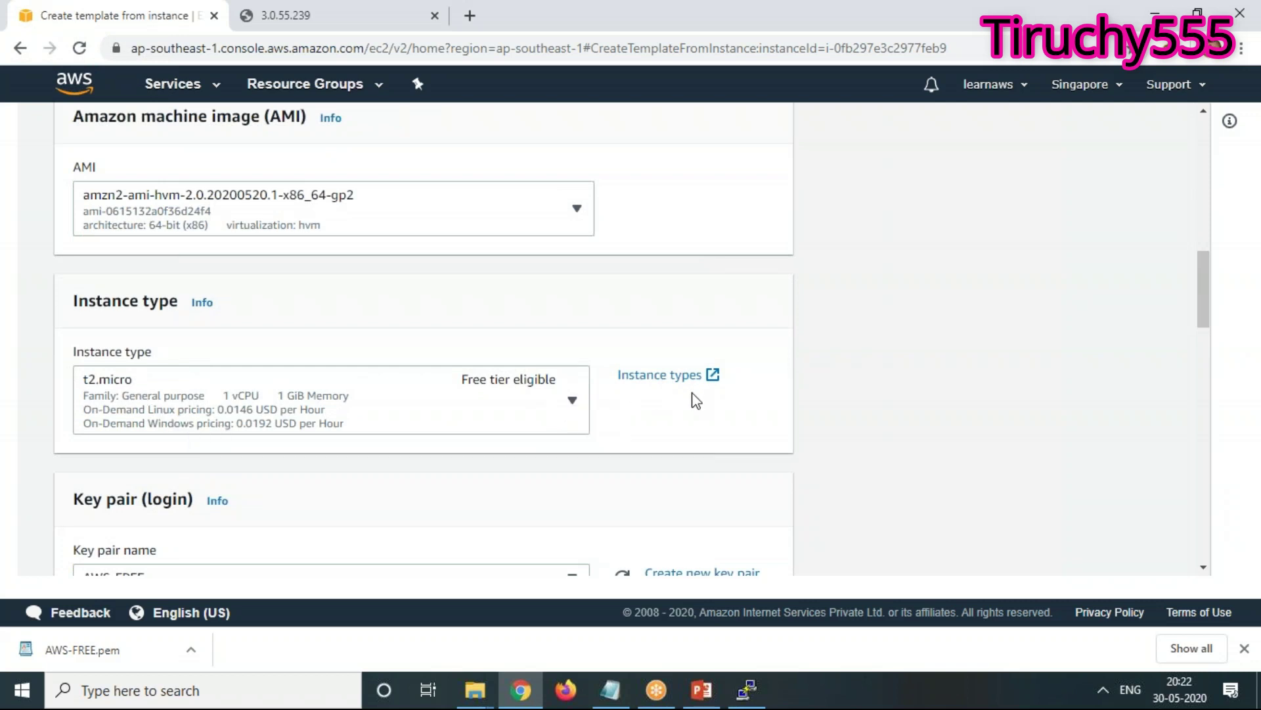
{"action": "scroll", "coordinate": [696, 400], "scroll_direction": "down", "scroll_amount": 4}
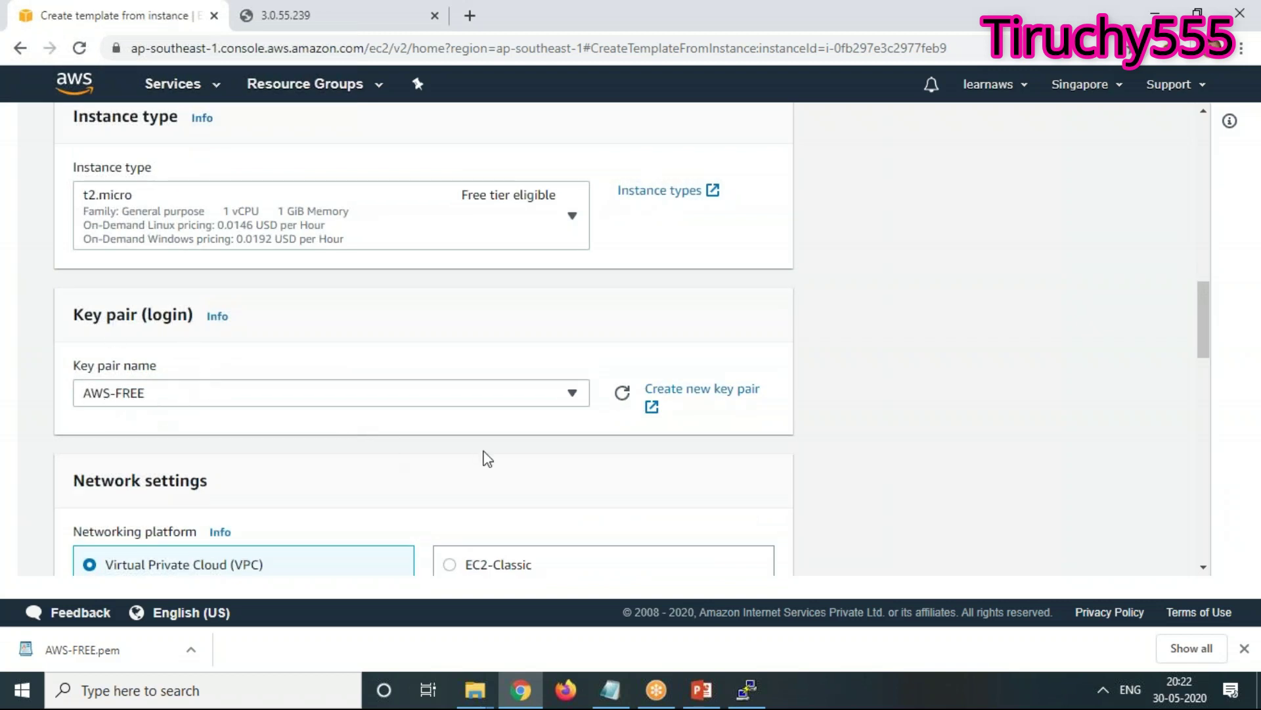
{"action": "scroll", "coordinate": [485, 456], "scroll_direction": "down", "scroll_amount": 2}
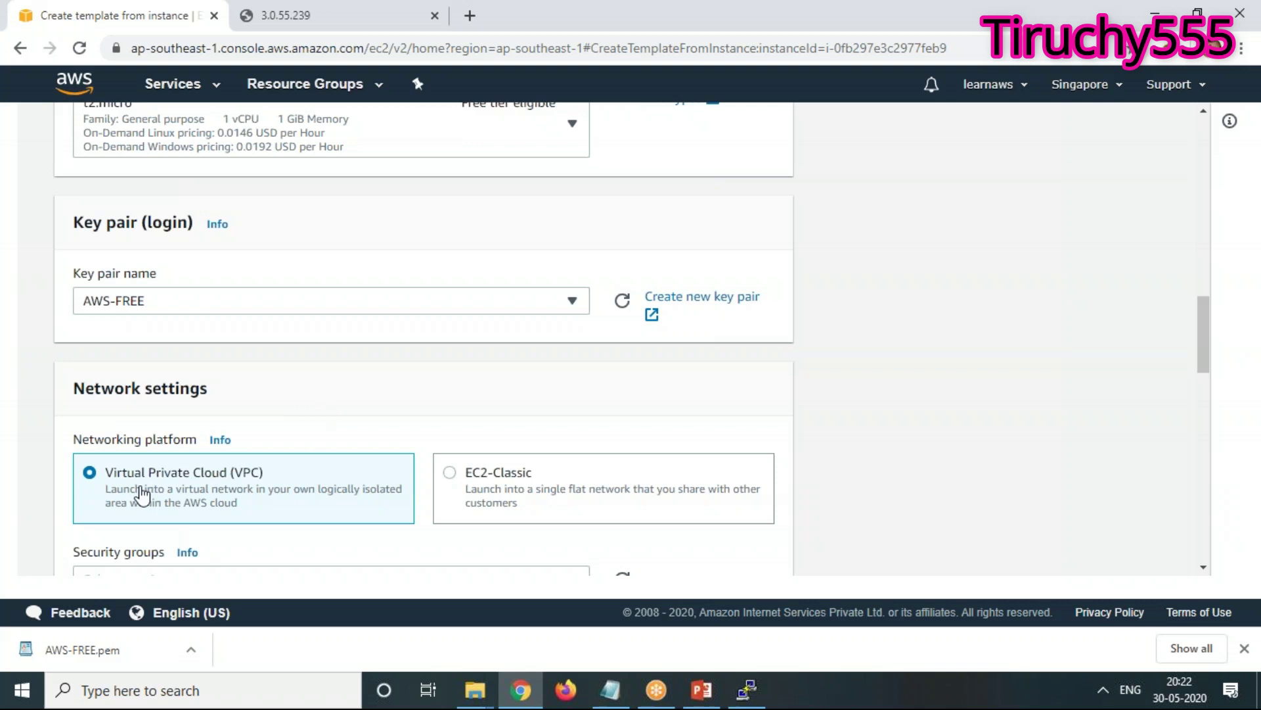
Choose the linux security group for the launch template
{"action": "scroll", "coordinate": [346, 422], "scroll_direction": "down", "scroll_amount": 4}
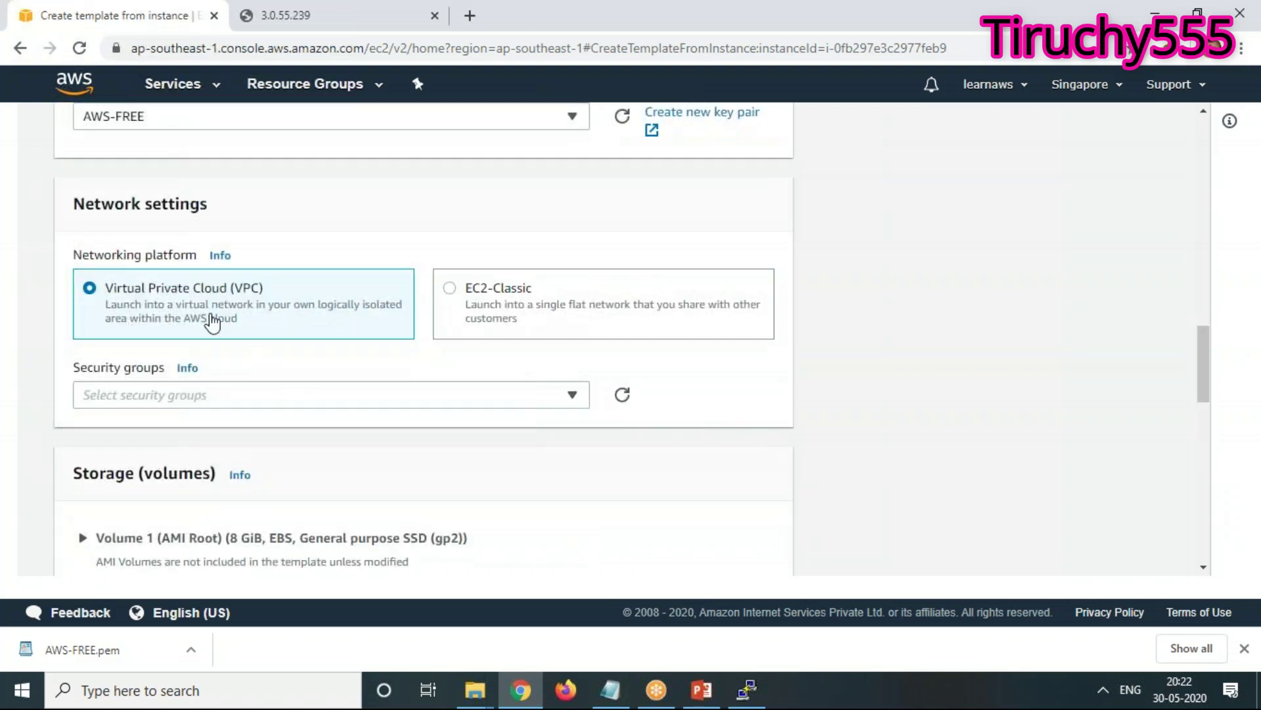
{"action": "left_click", "coordinate": [577, 397]}
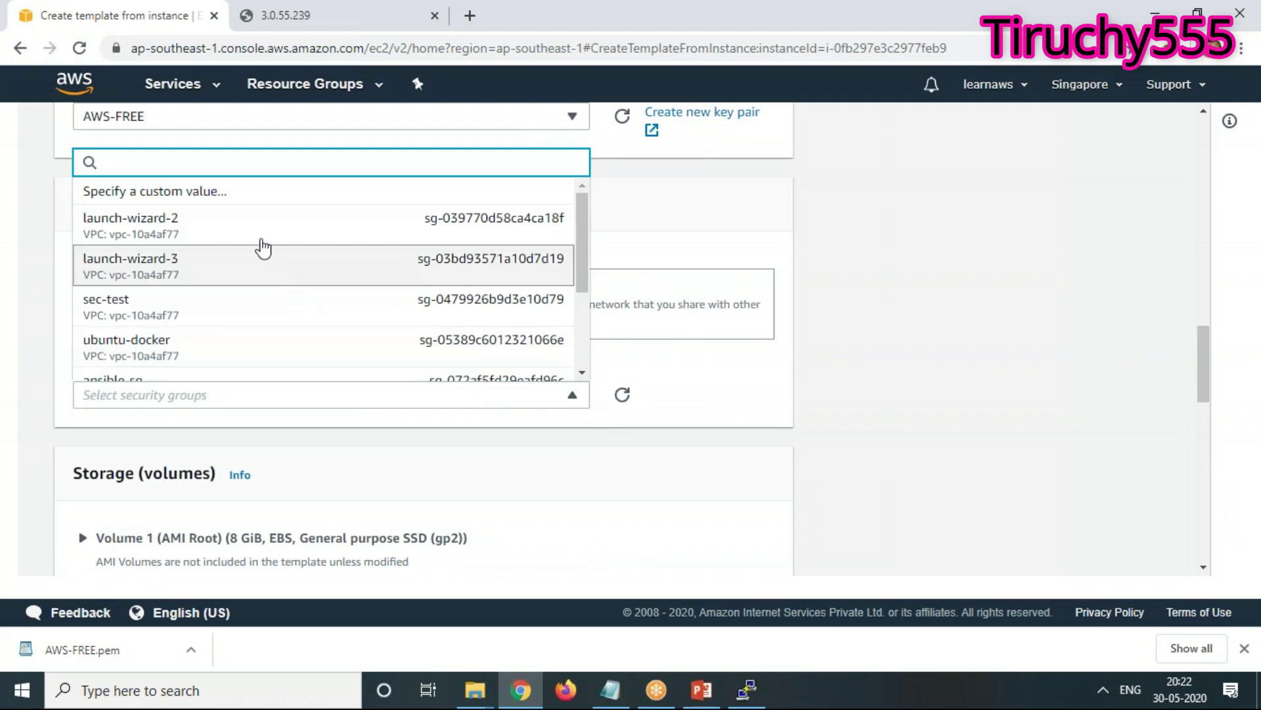
{"action": "scroll", "coordinate": [227, 299], "scroll_direction": "down", "scroll_amount": 1}
{"action": "scroll", "coordinate": [197, 297], "scroll_direction": "down", "scroll_amount": 1}
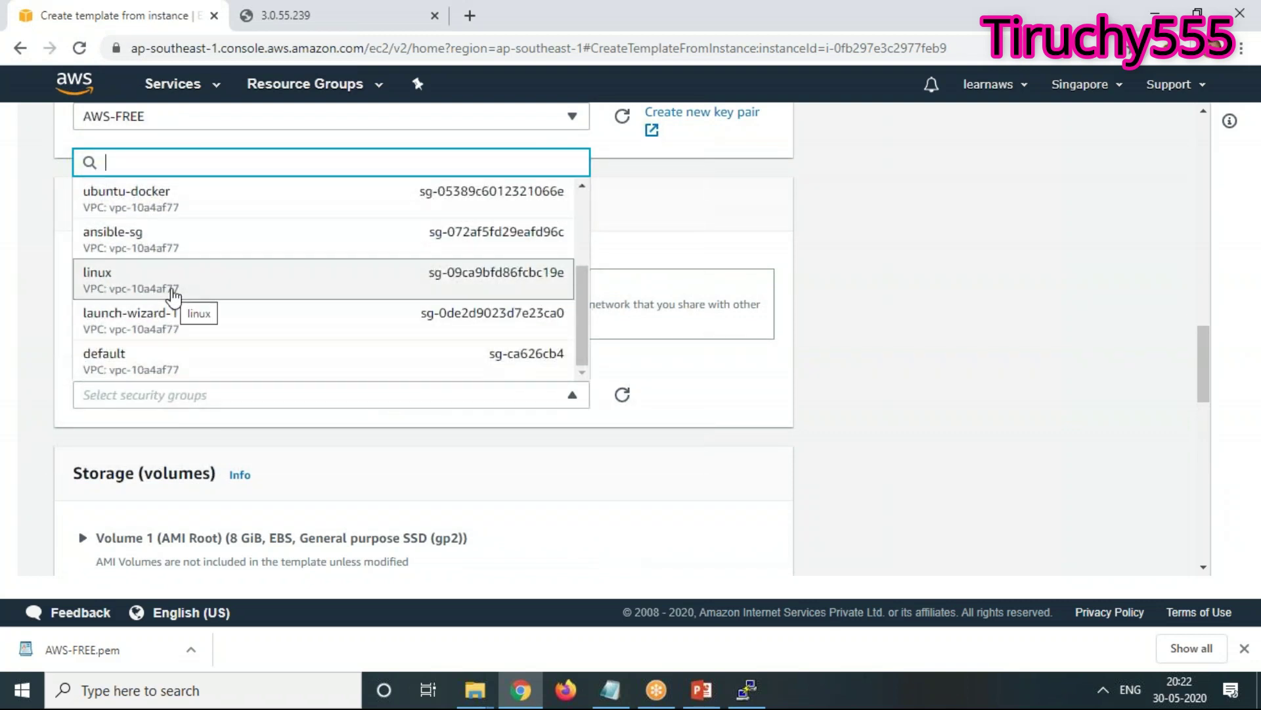
{"action": "left_click", "coordinate": [173, 294]}
Expand the Advanced details section at the bottom of the form
{"action": "scroll", "coordinate": [310, 449], "scroll_direction": "down", "scroll_amount": 4}
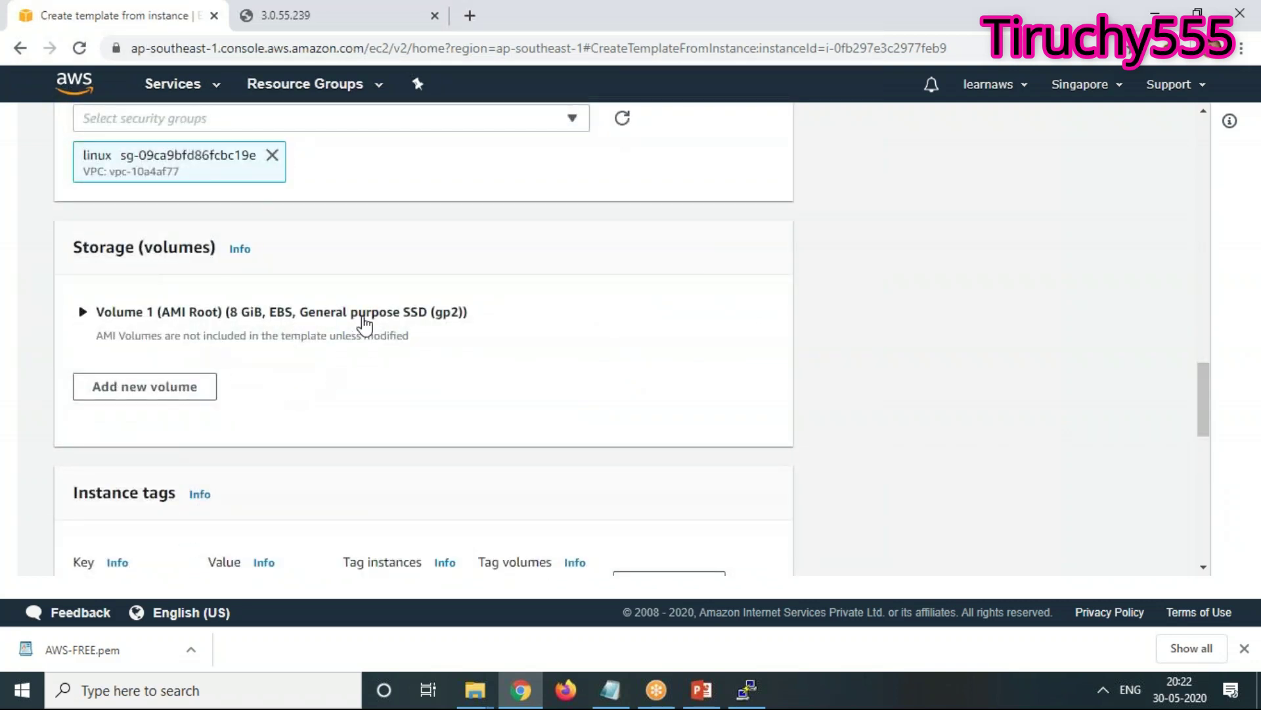
{"action": "scroll", "coordinate": [394, 440], "scroll_direction": "down", "scroll_amount": 1}
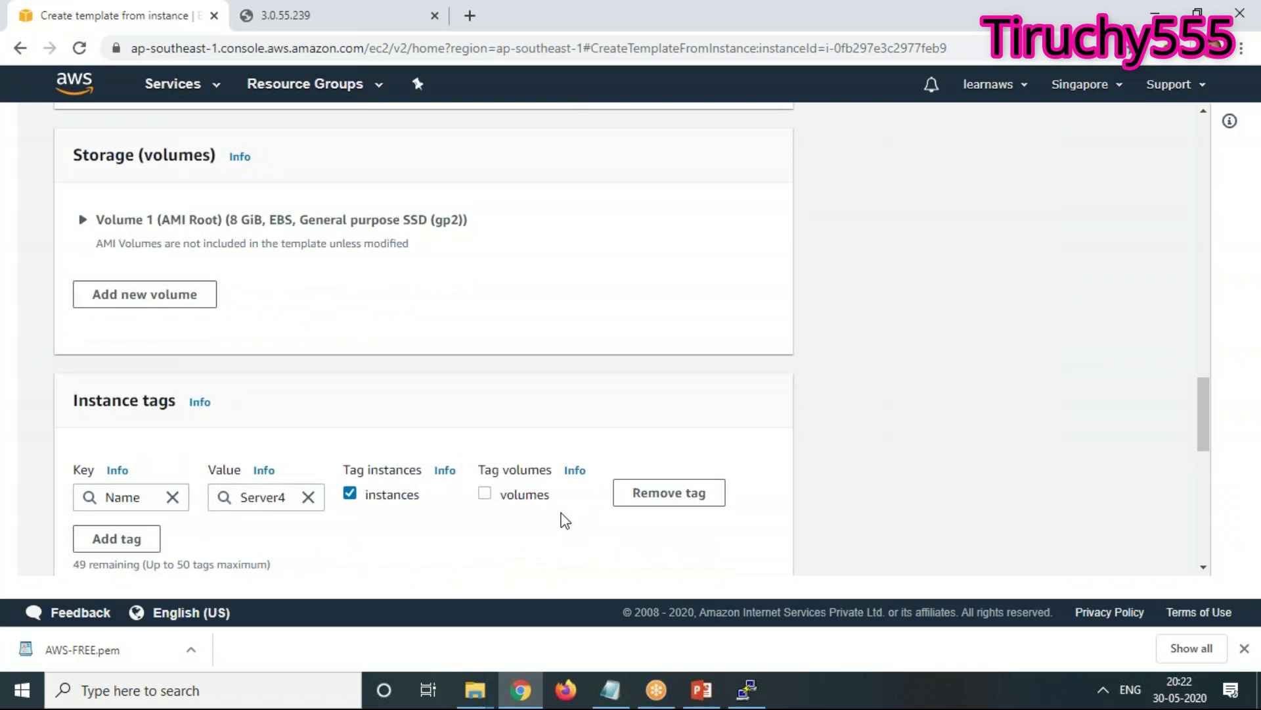
{"action": "scroll", "coordinate": [565, 521], "scroll_direction": "down", "scroll_amount": 5}
{"action": "scroll", "coordinate": [563, 519], "scroll_direction": "down", "scroll_amount": 4}
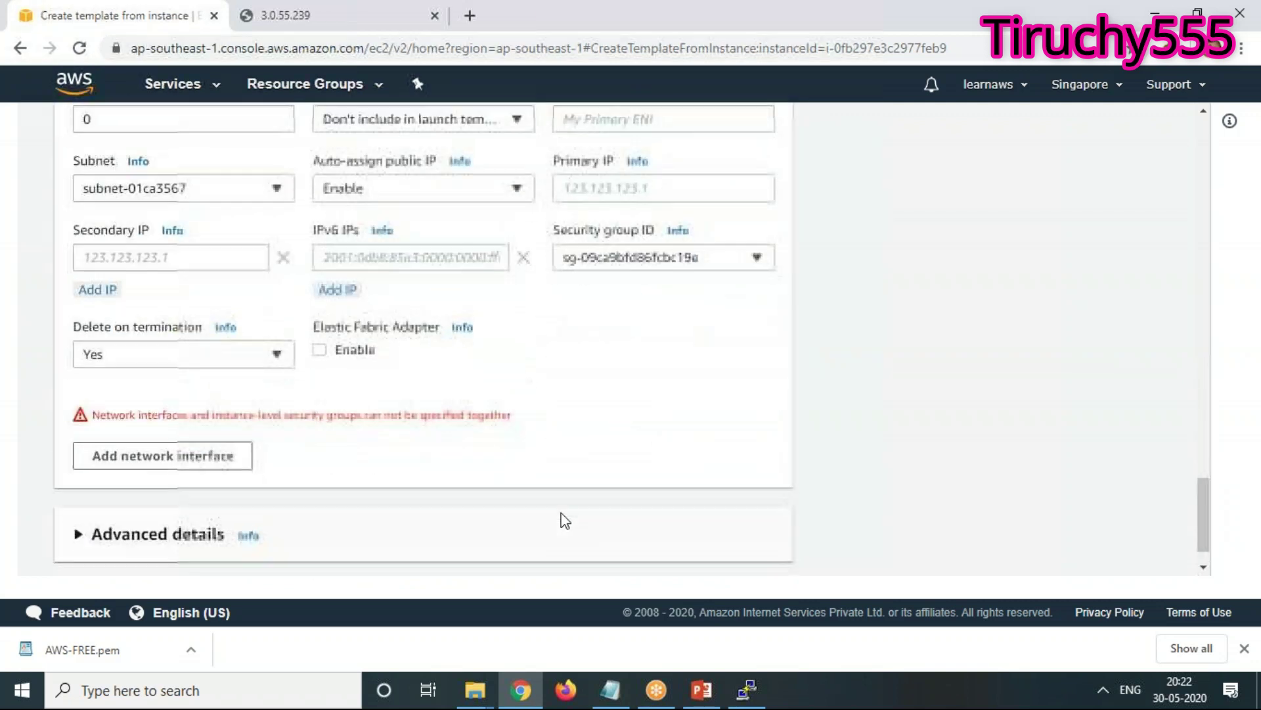
{"action": "scroll", "coordinate": [565, 521], "scroll_direction": "up", "scroll_amount": 2}
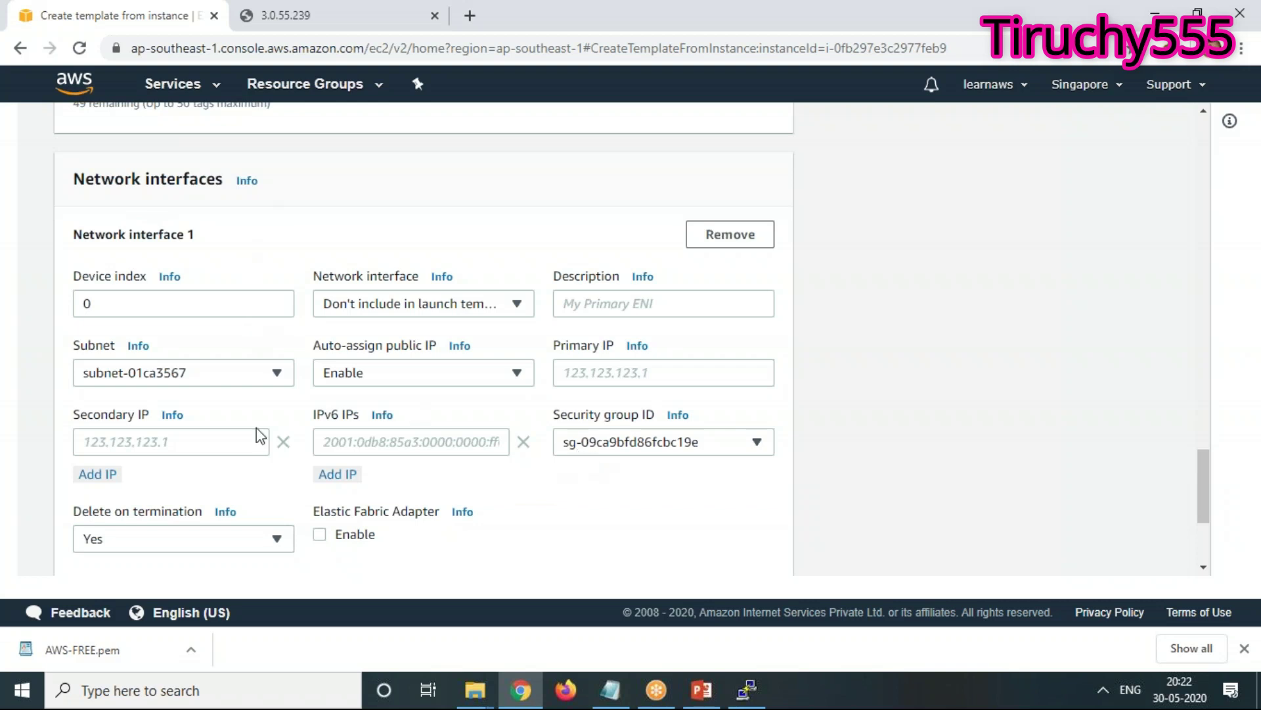
{"action": "scroll", "coordinate": [352, 454], "scroll_direction": "up", "scroll_amount": 4}
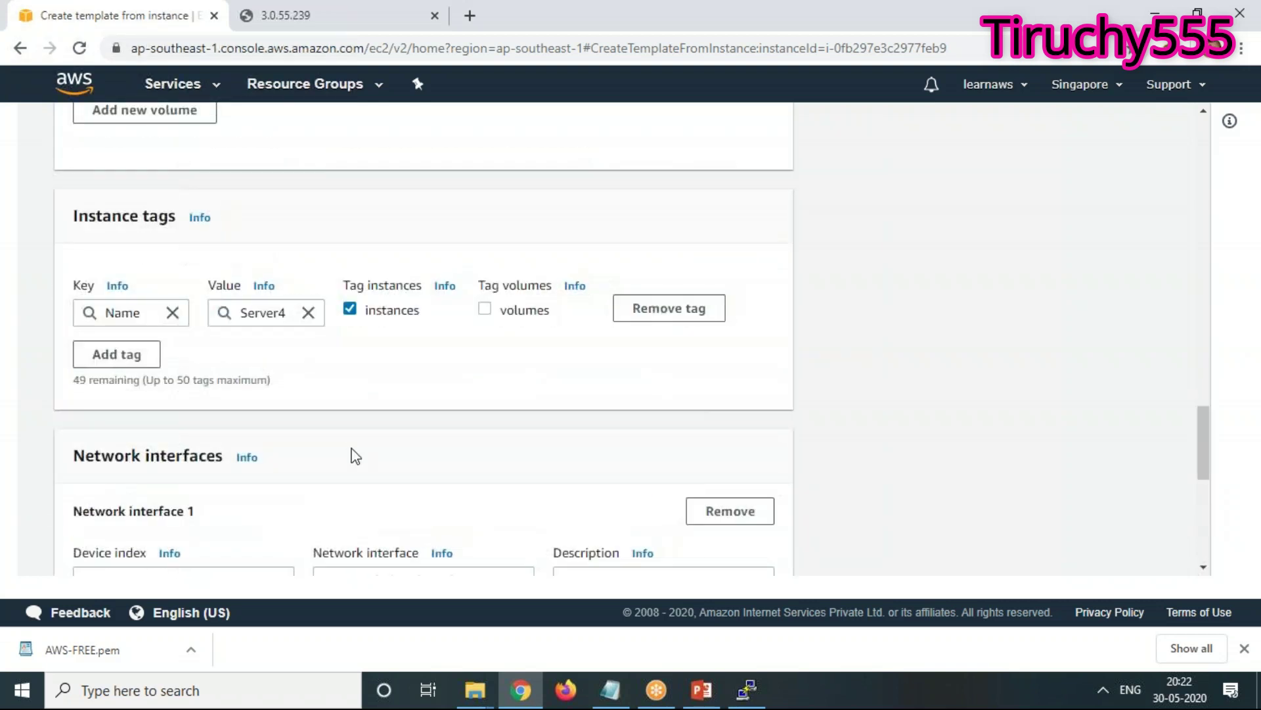
{"action": "scroll", "coordinate": [355, 456], "scroll_direction": "up", "scroll_amount": 1}
{"action": "scroll", "coordinate": [355, 456], "scroll_direction": "up", "scroll_amount": 7}
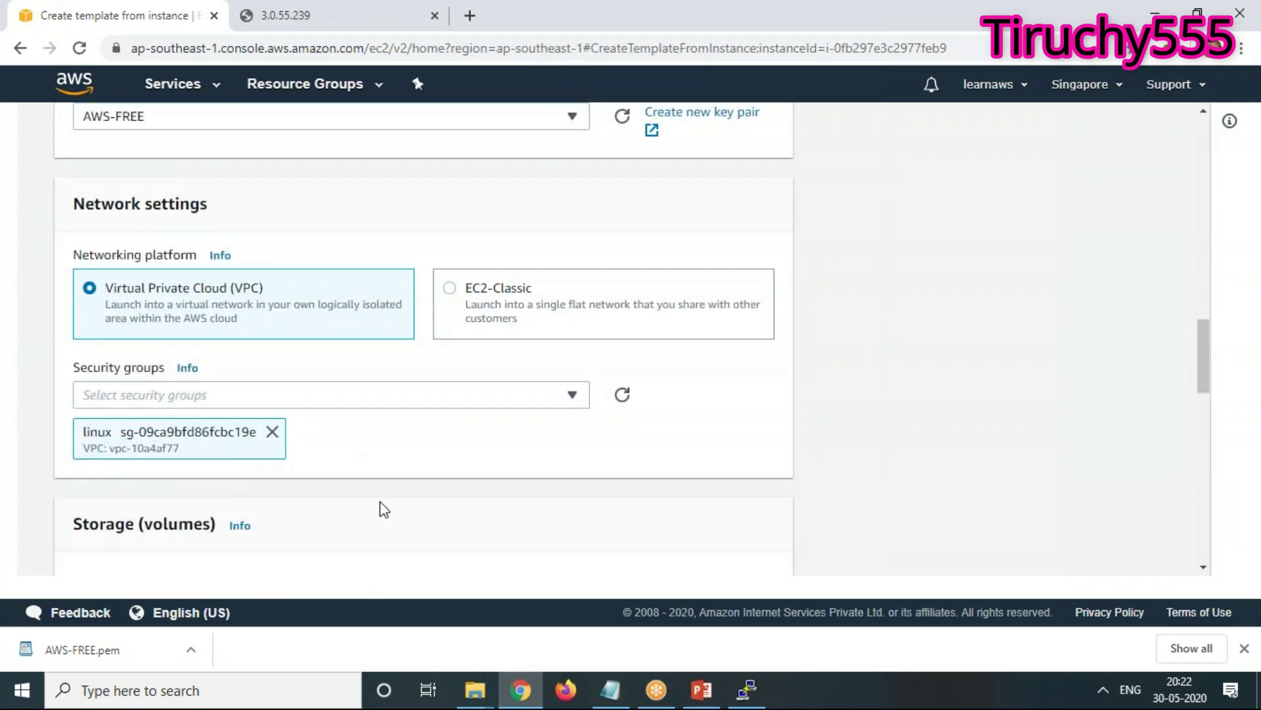
{"action": "scroll", "coordinate": [385, 510], "scroll_direction": "down", "scroll_amount": 18}
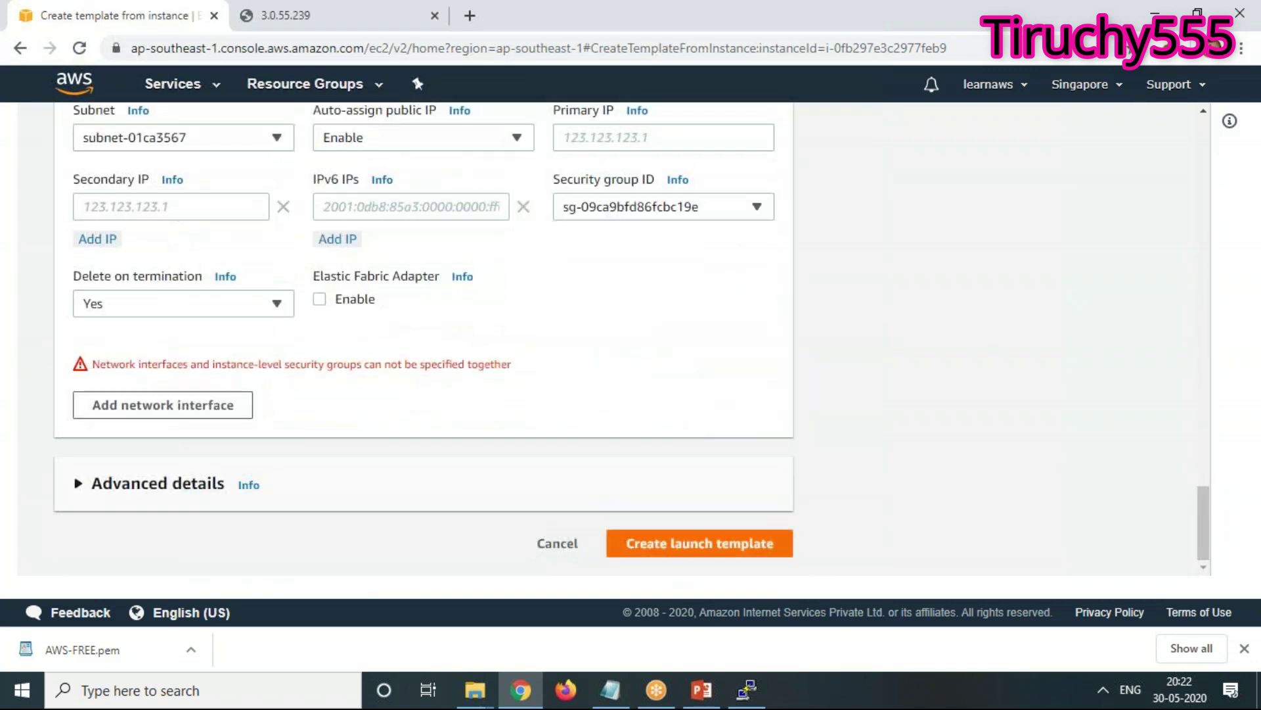
{"action": "left_click", "coordinate": [135, 494]}
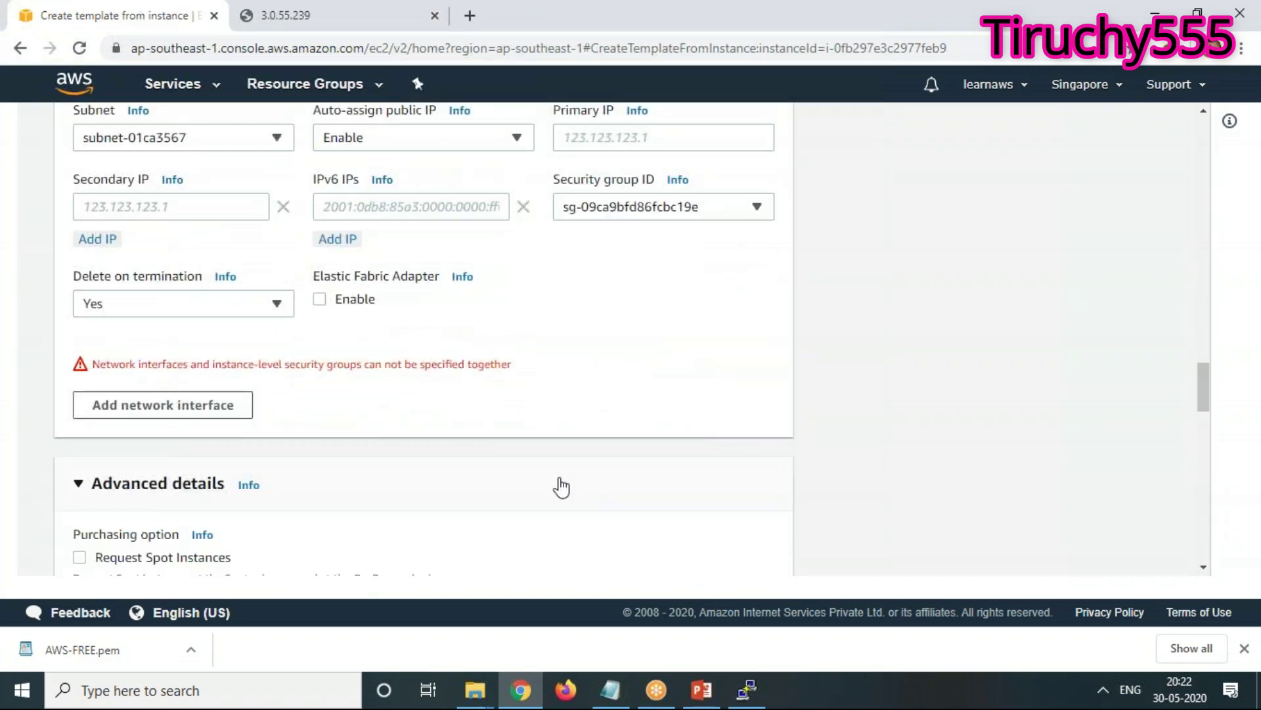
Attempt to create the launch template from the bottom of the form
{"action": "scroll", "coordinate": [558, 486], "scroll_direction": "down", "scroll_amount": 6}
{"action": "scroll", "coordinate": [641, 338], "scroll_direction": "down", "scroll_amount": 13}
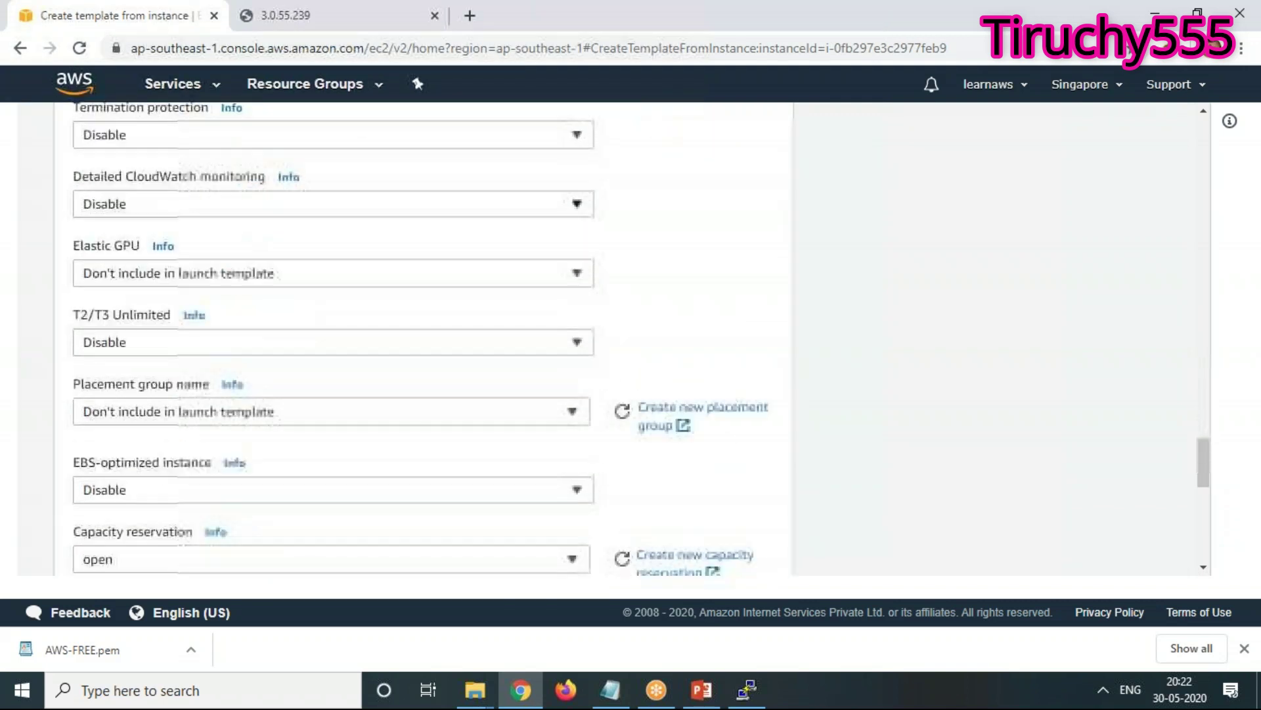
{"action": "scroll", "coordinate": [631, 335], "scroll_direction": "down", "scroll_amount": 1}
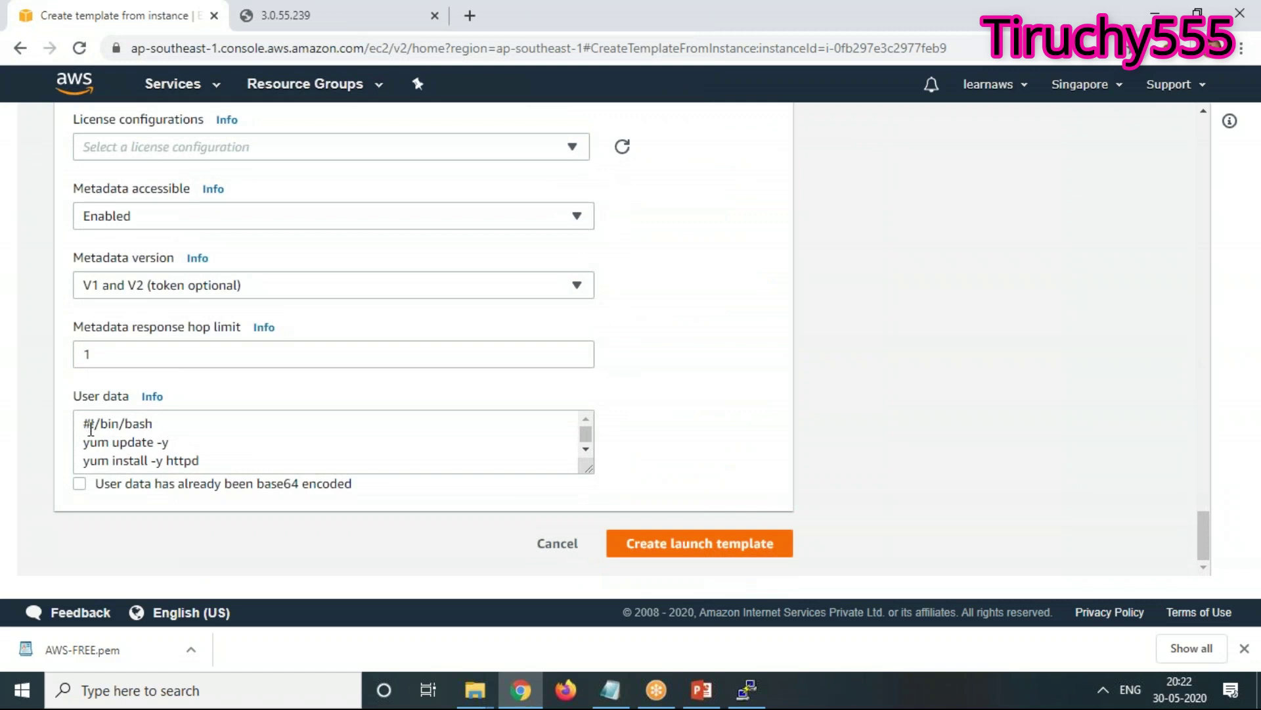
{"action": "scroll", "coordinate": [240, 458], "scroll_direction": "down", "scroll_amount": 1}
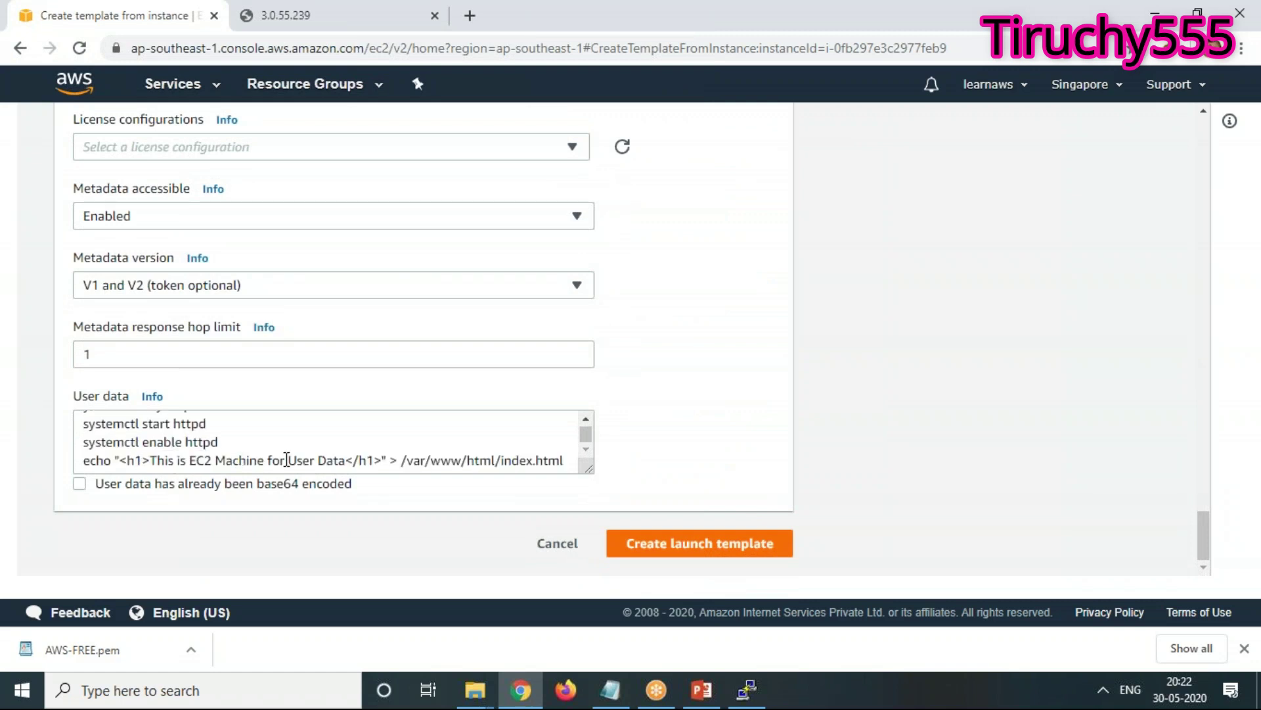
{"action": "left_click", "coordinate": [723, 554]}
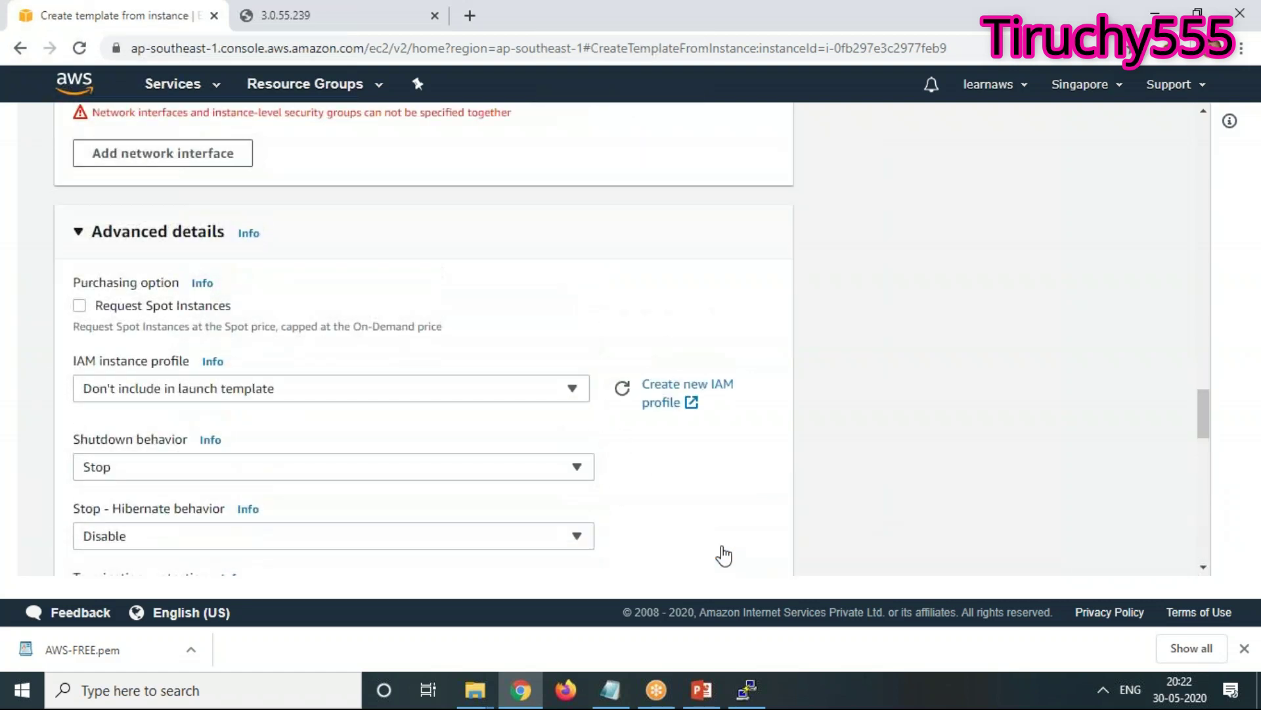
Remove Network interface 1 so the template includes no network interfaces
{"action": "scroll", "coordinate": [704, 530], "scroll_direction": "up", "scroll_amount": 4}
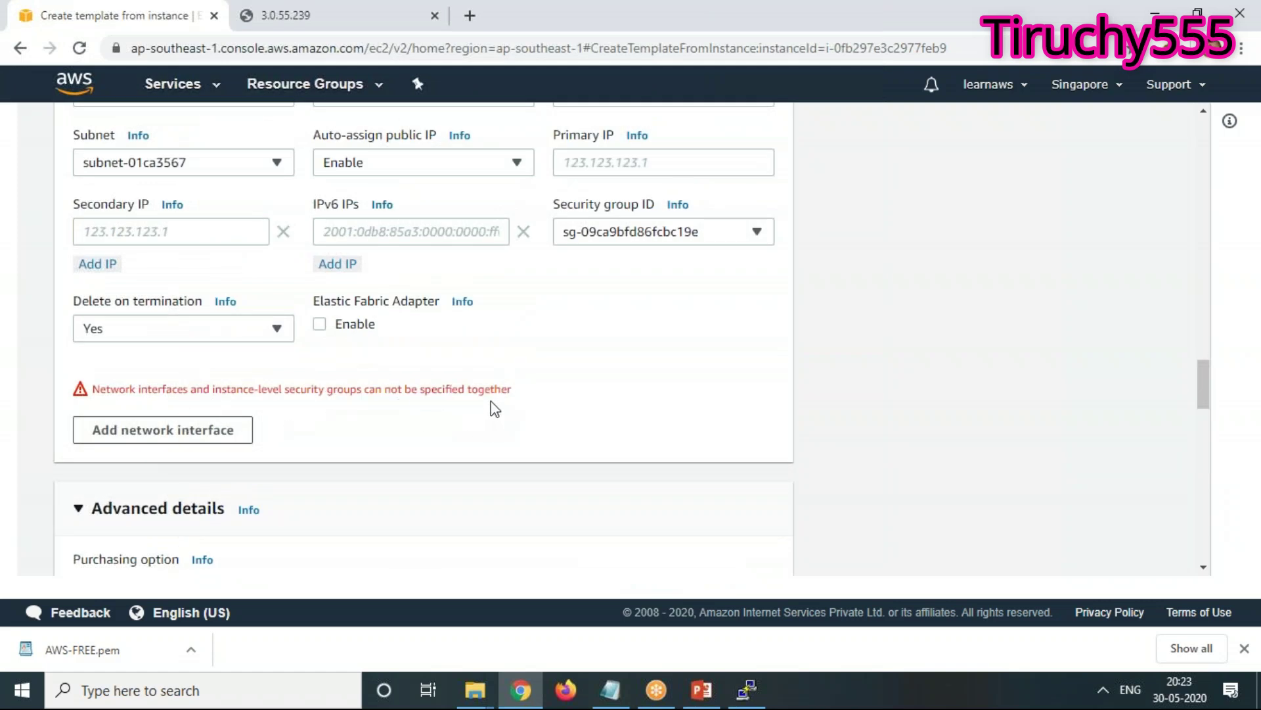
{"action": "scroll", "coordinate": [491, 401], "scroll_direction": "up", "scroll_amount": 1}
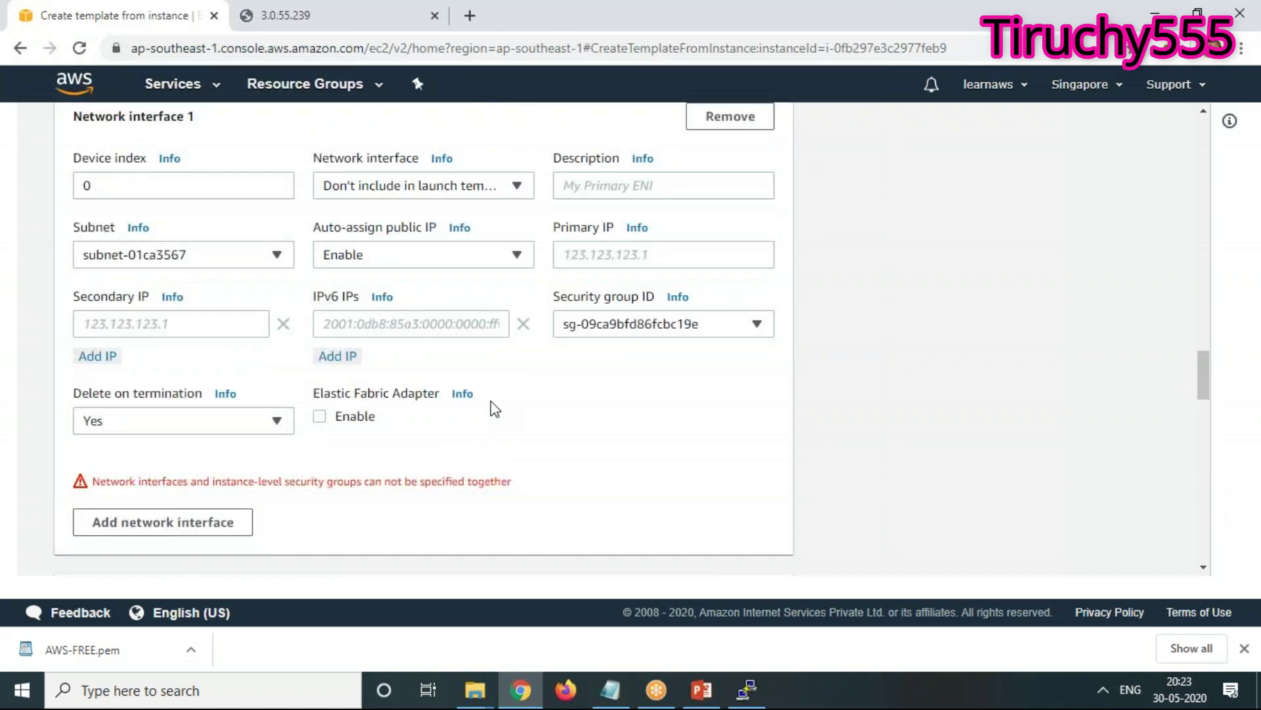
{"action": "scroll", "coordinate": [483, 443], "scroll_direction": "up", "scroll_amount": 1}
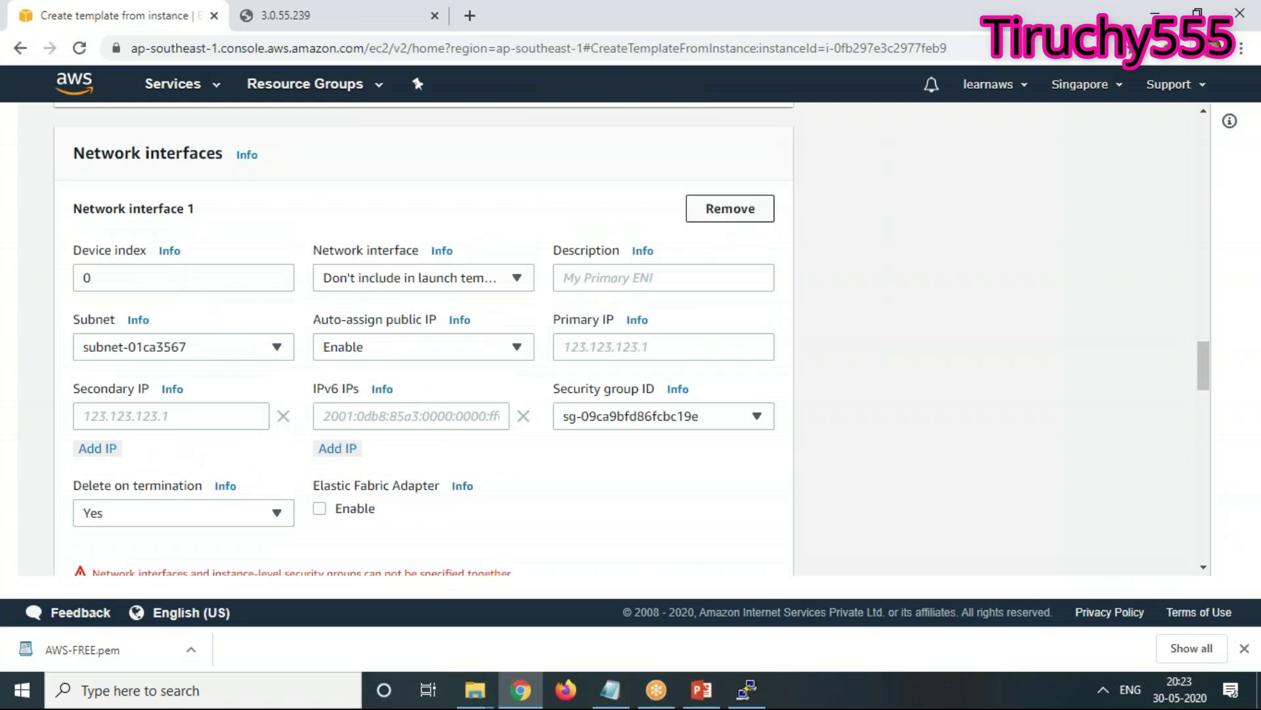
{"action": "left_click", "coordinate": [734, 210]}
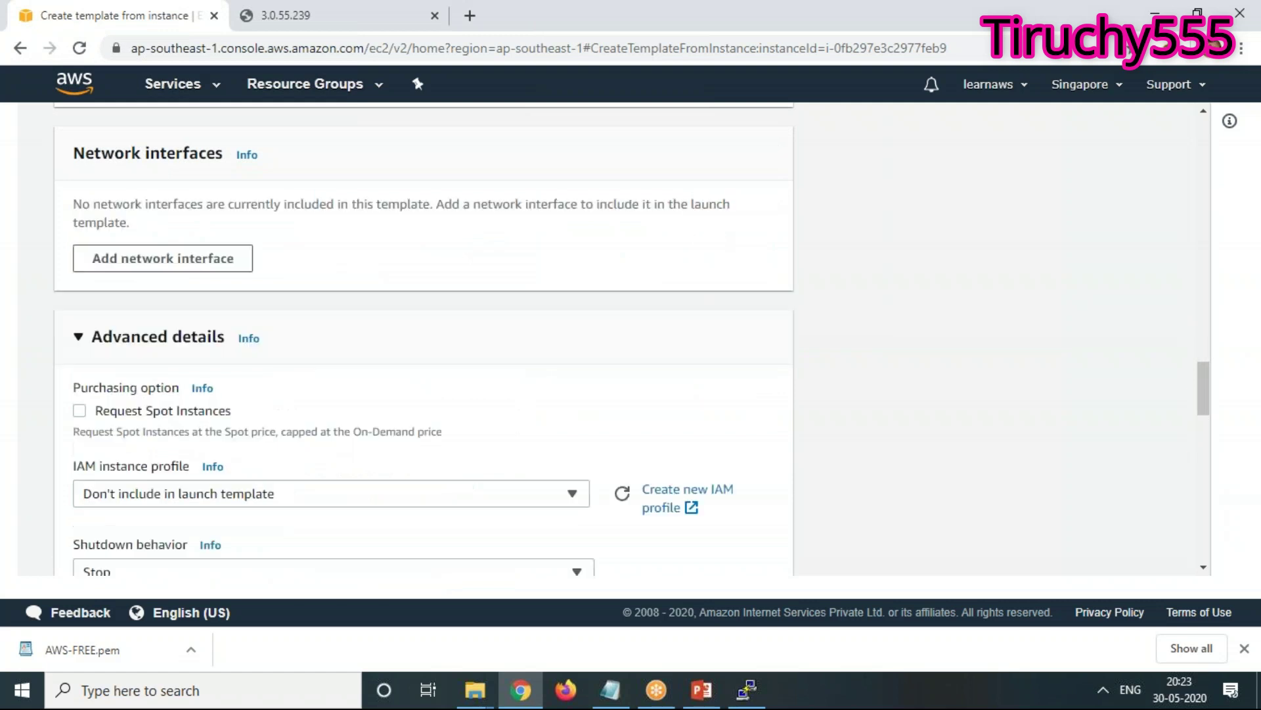
{"action": "scroll", "coordinate": [554, 417], "scroll_direction": "up", "scroll_amount": 2}
{"action": "scroll", "coordinate": [309, 366], "scroll_direction": "up", "scroll_amount": 8}
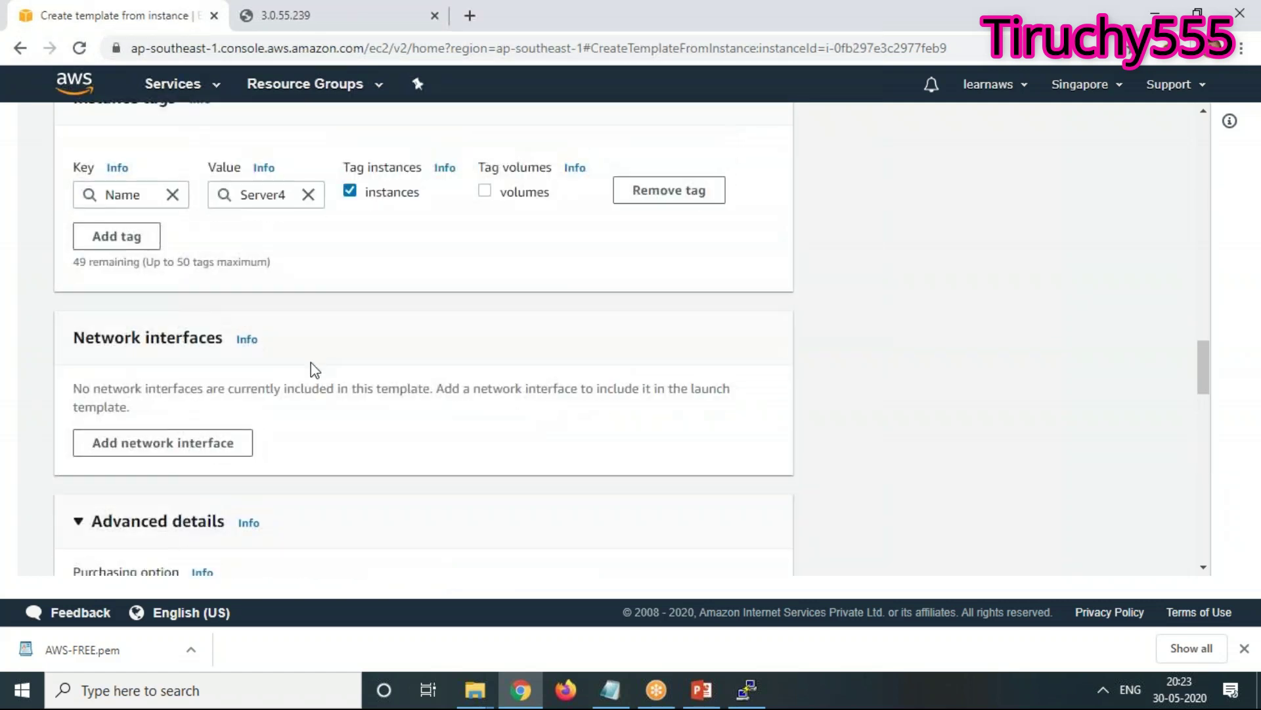
{"action": "scroll", "coordinate": [372, 463], "scroll_direction": "down", "scroll_amount": 7}
{"action": "scroll", "coordinate": [376, 467], "scroll_direction": "down", "scroll_amount": 15}
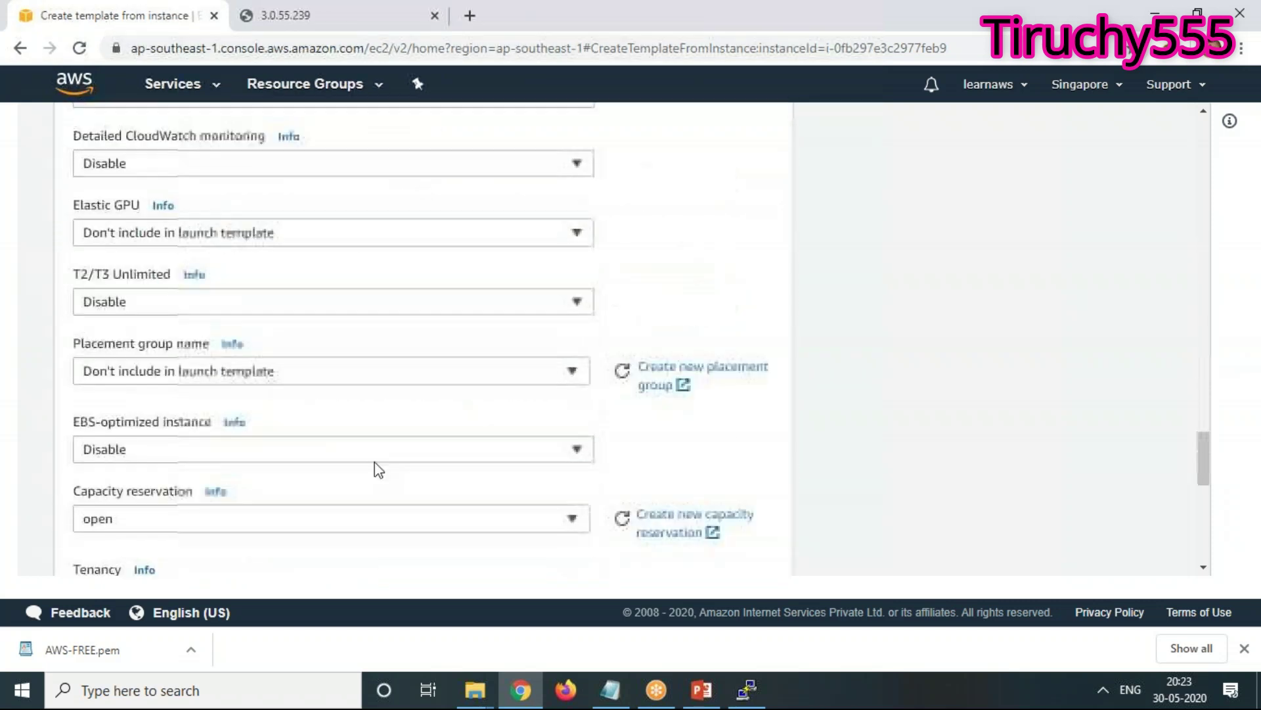
Create the launch template, confirm MyEC2MachineTemplate in Launch Templates, then return to Instances
{"action": "left_click", "coordinate": [713, 554]}
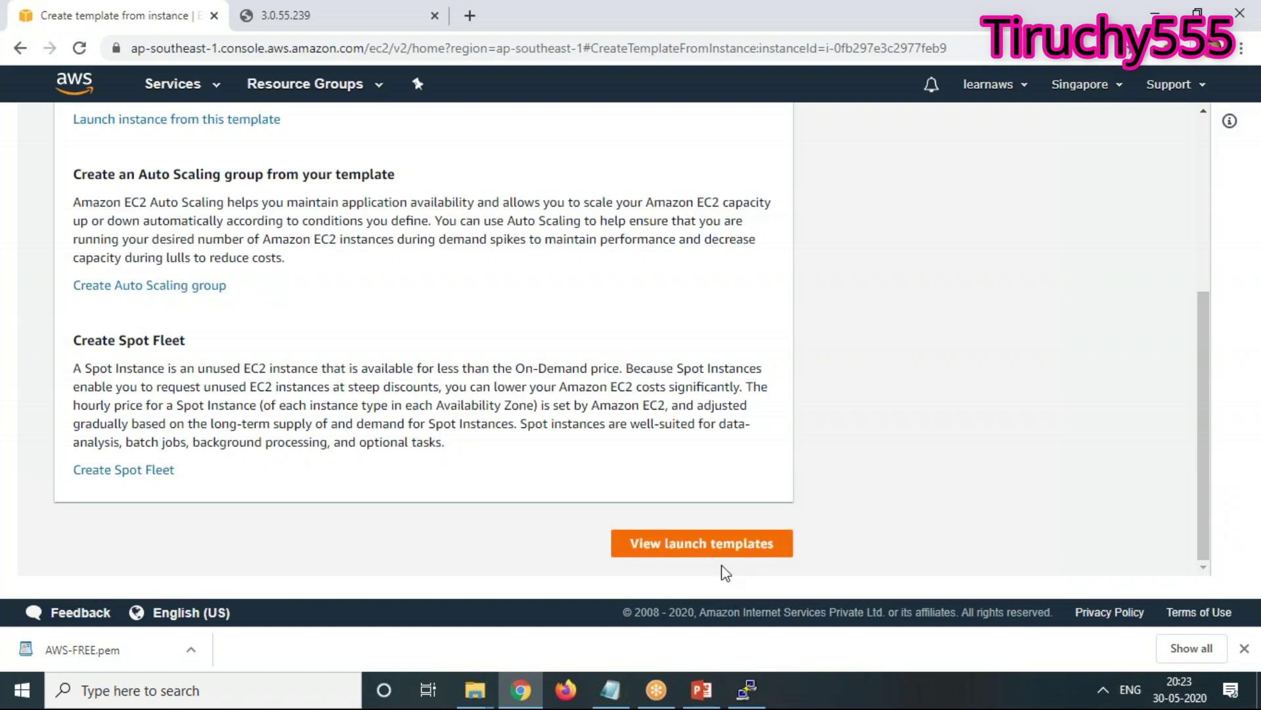
{"action": "left_click", "coordinate": [722, 553]}
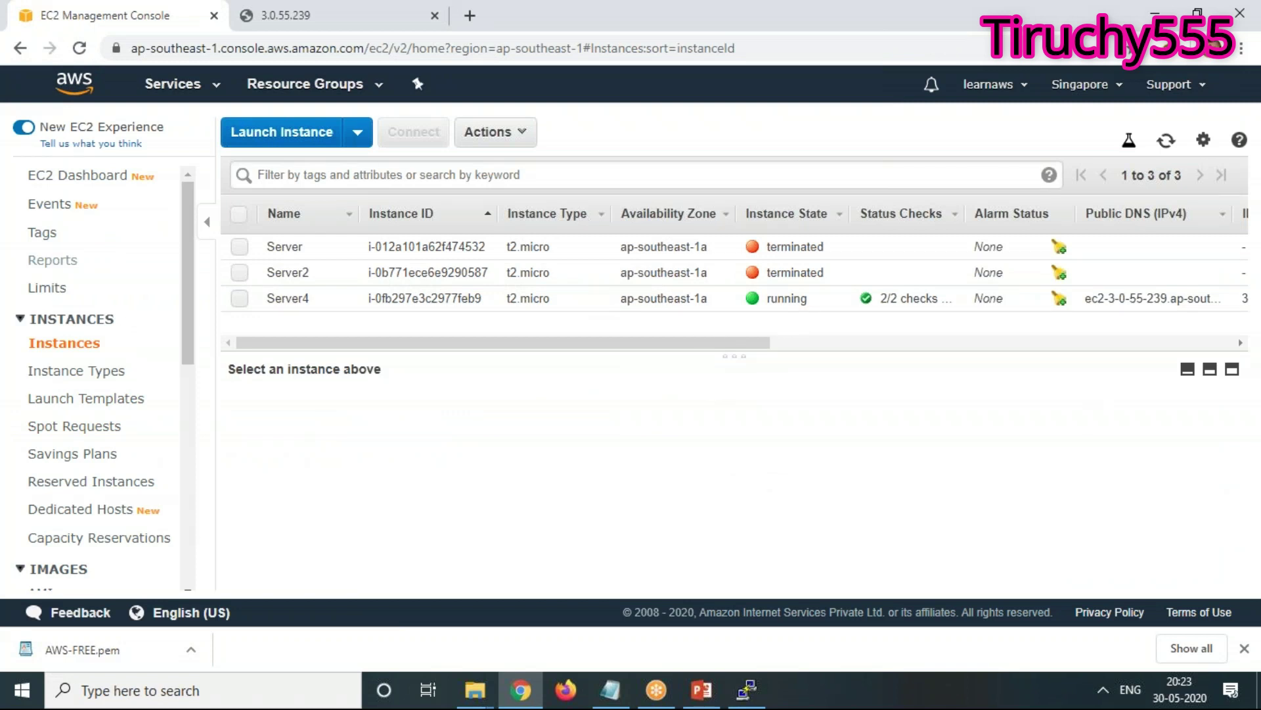
{"action": "right_click", "coordinate": [652, 131]}
{"action": "left_click", "coordinate": [701, 189]}
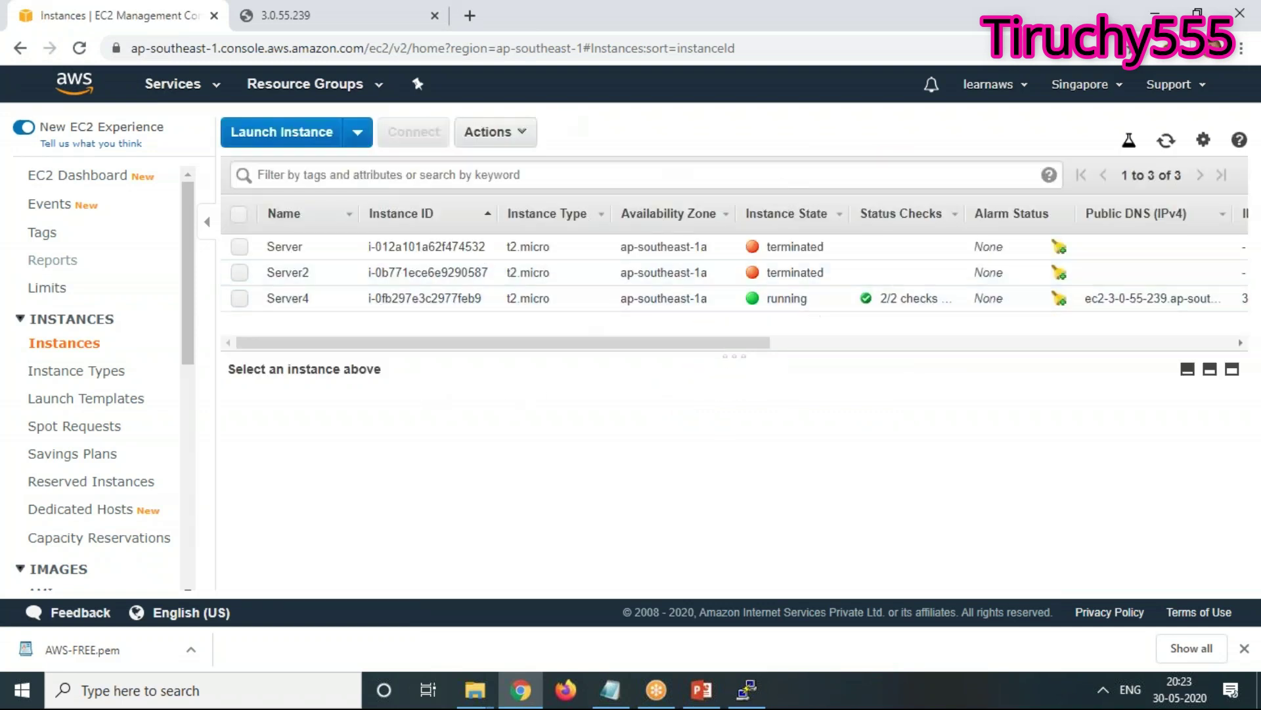
{"action": "left_click", "coordinate": [110, 406]}
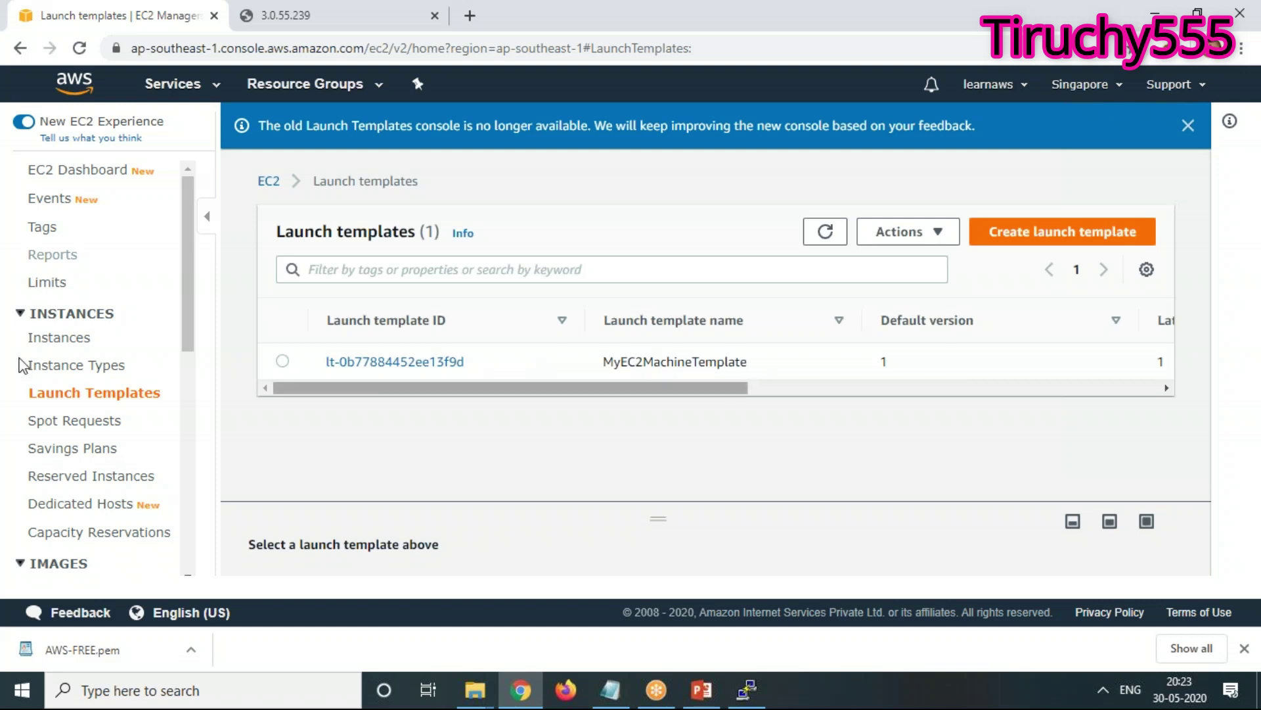
{"action": "left_click", "coordinate": [78, 351]}
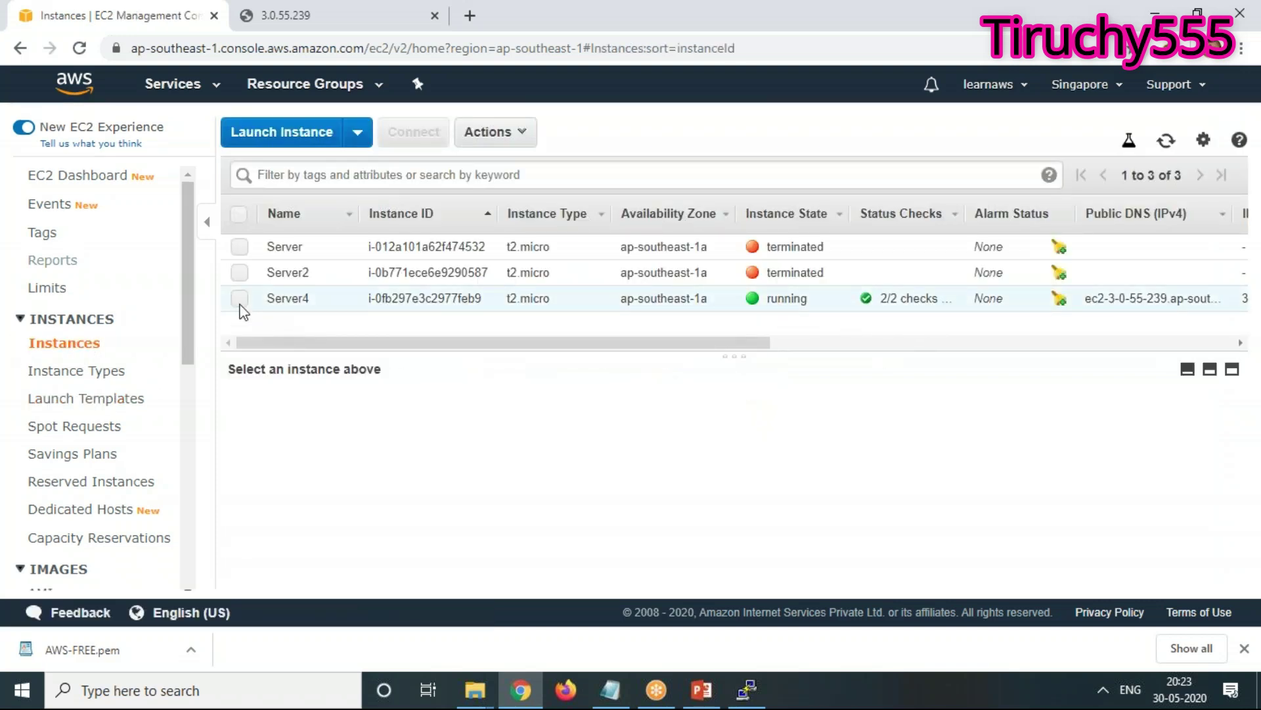
Terminate the Server4 instance via Actions > Instance State and confirm it
{"action": "left_click", "coordinate": [240, 301]}
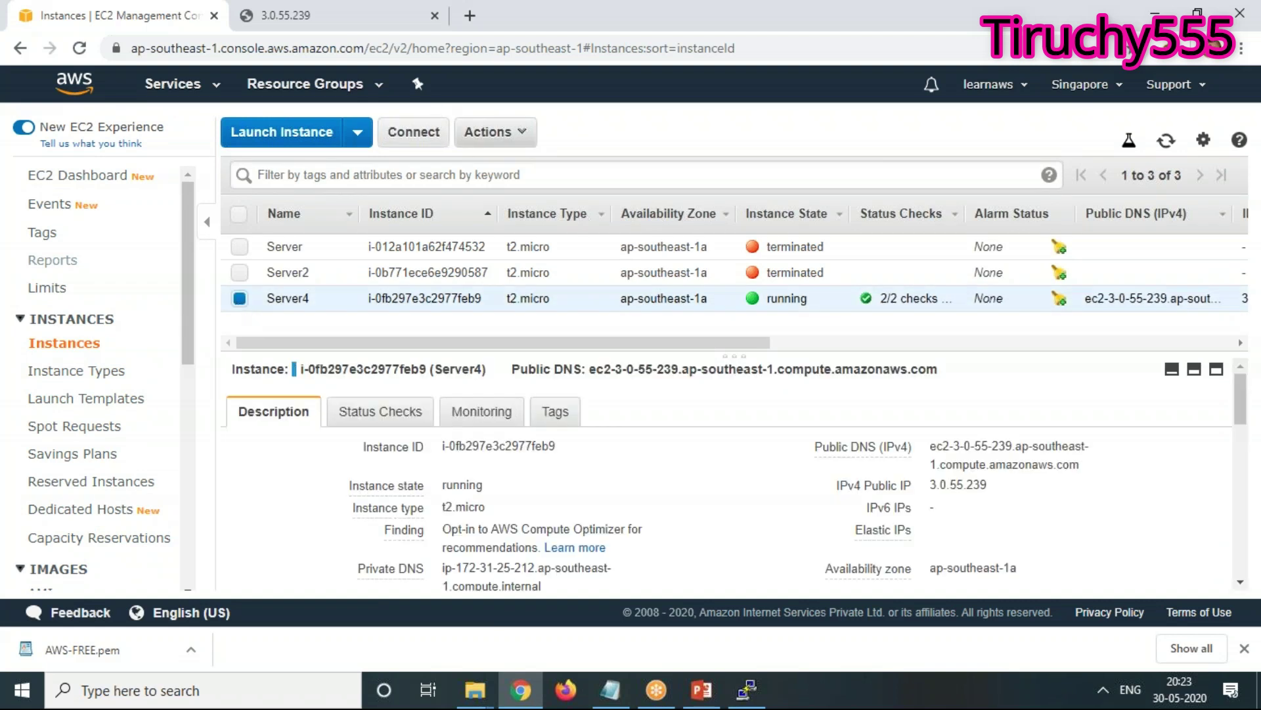
{"action": "left_click", "coordinate": [499, 135]}
{"action": "mouse_move", "coordinate": [516, 258]}
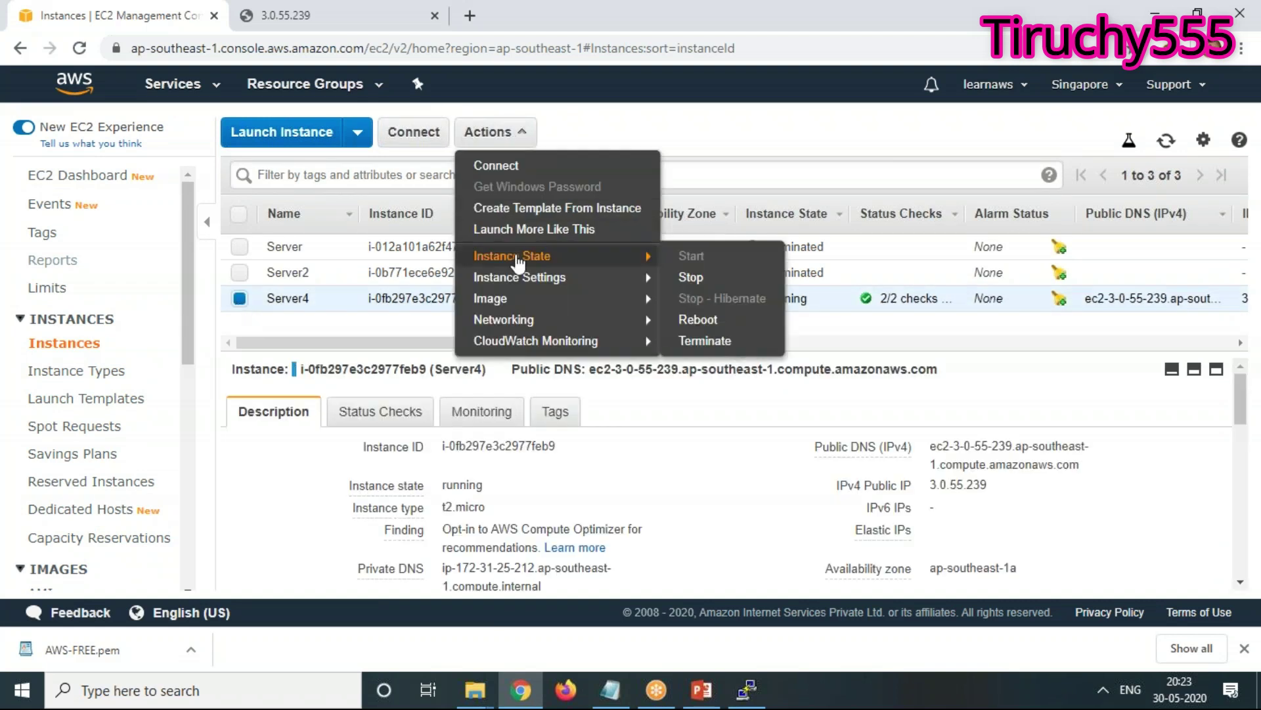
{"action": "left_click", "coordinate": [706, 340]}
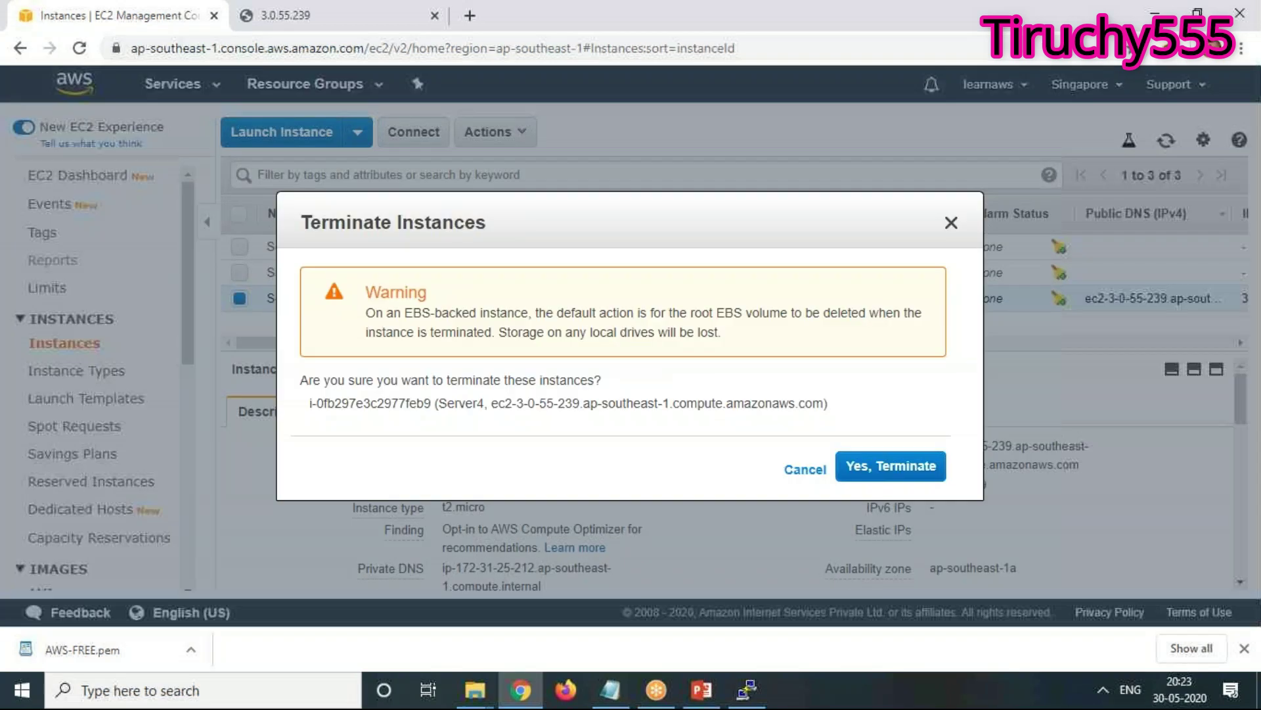
{"action": "left_click", "coordinate": [933, 466]}
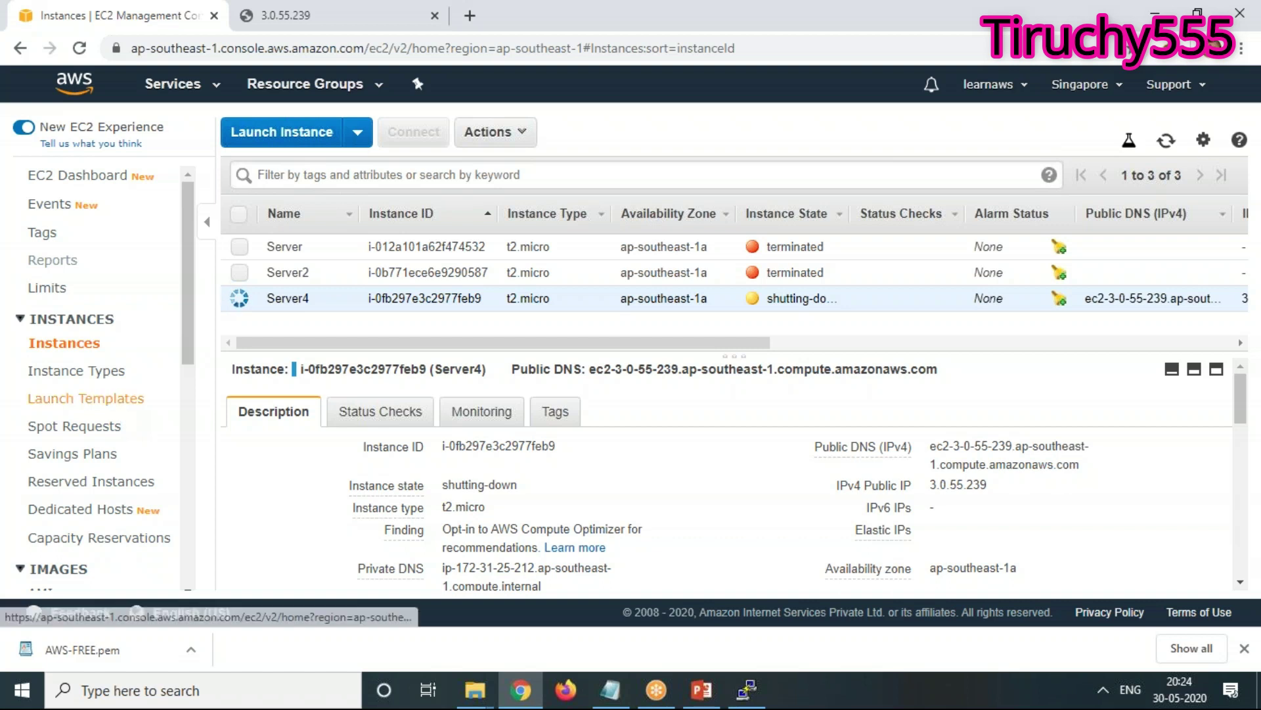
{"action": "left_click", "coordinate": [125, 413]}
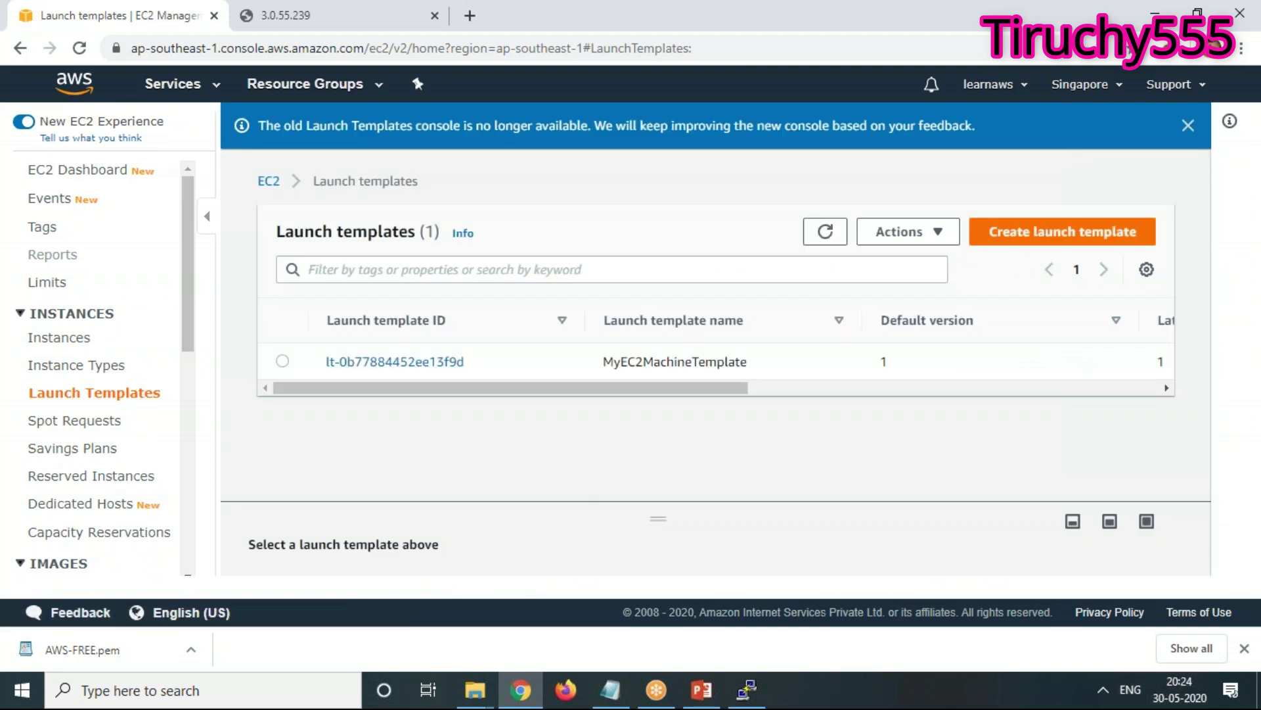
Select MyEC2MachineTemplate and choose Launch instance from template from Actions
{"action": "left_click", "coordinate": [283, 361]}
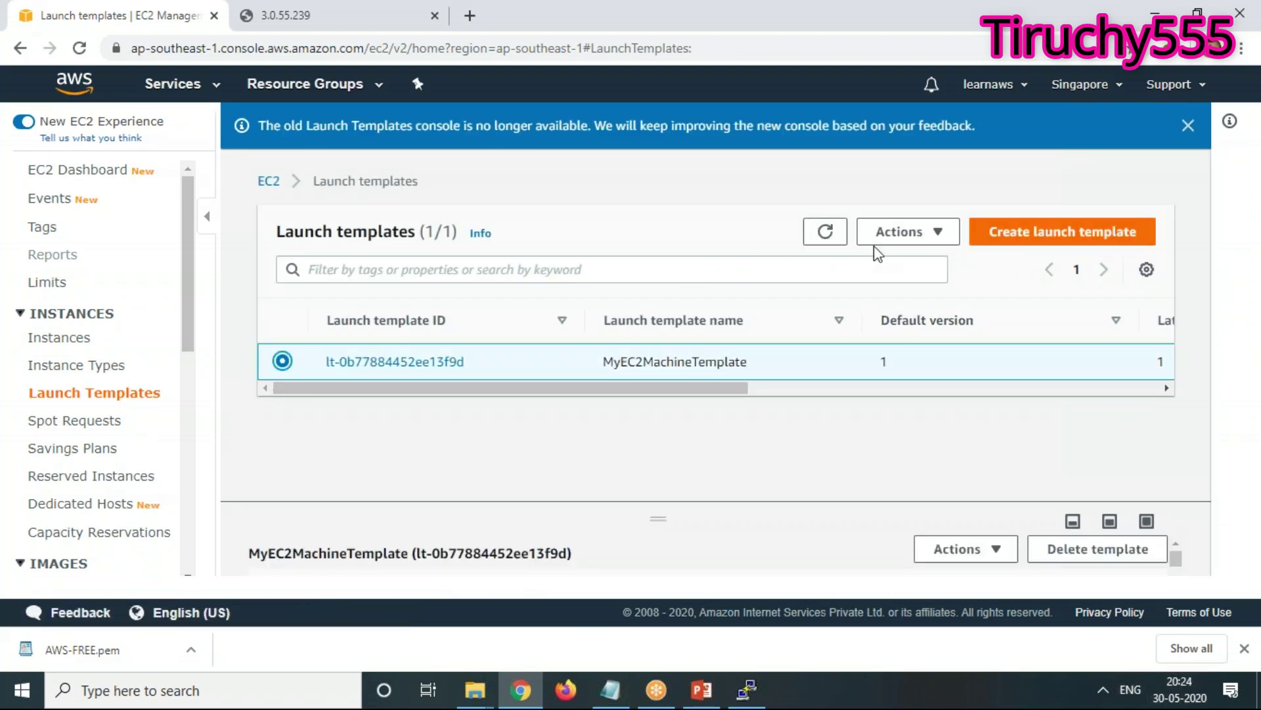
{"action": "left_click", "coordinate": [895, 234]}
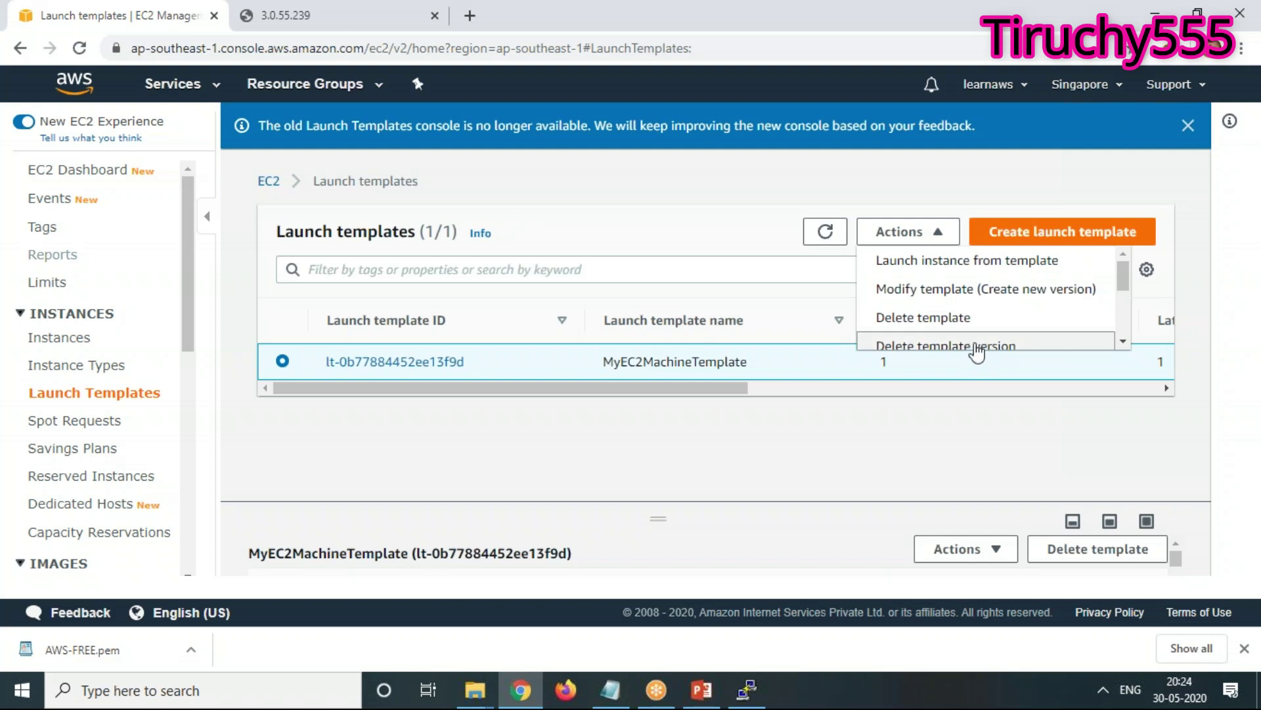
{"action": "left_click_drag", "start_coordinate": [1125, 283], "coordinate": [1118, 323]}
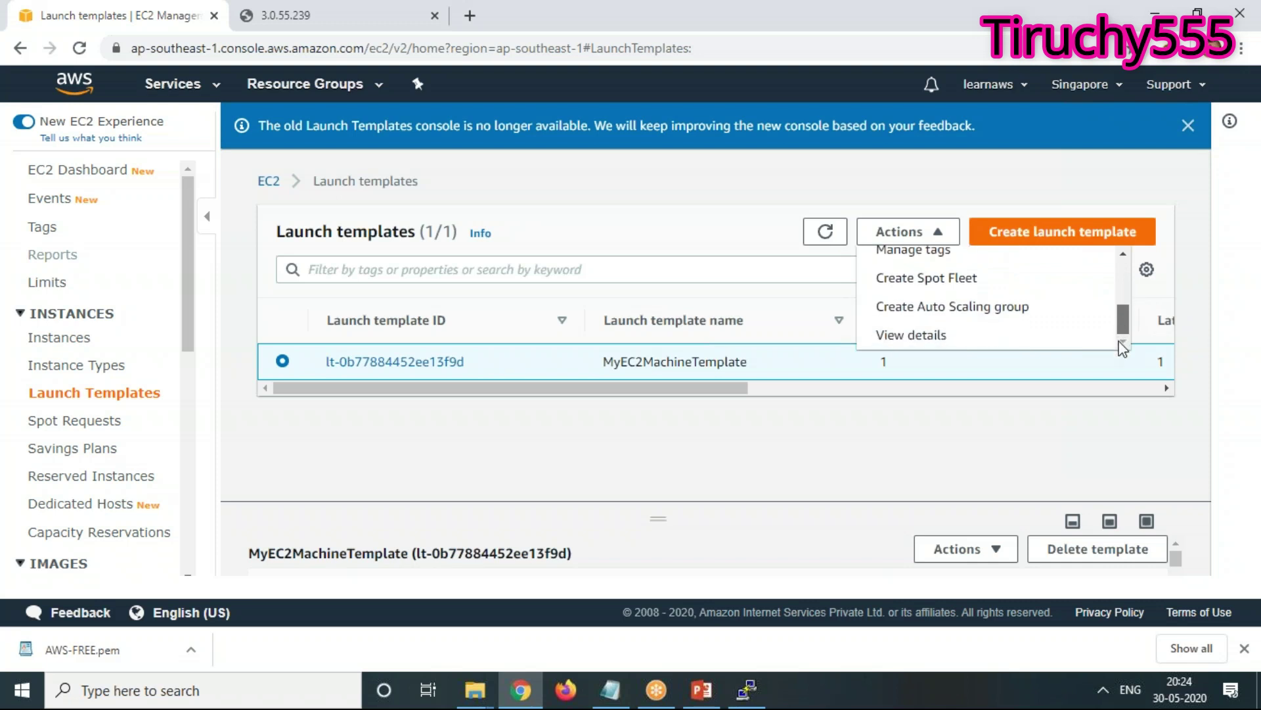
{"action": "scroll", "coordinate": [985, 289], "scroll_direction": "up", "scroll_amount": 3}
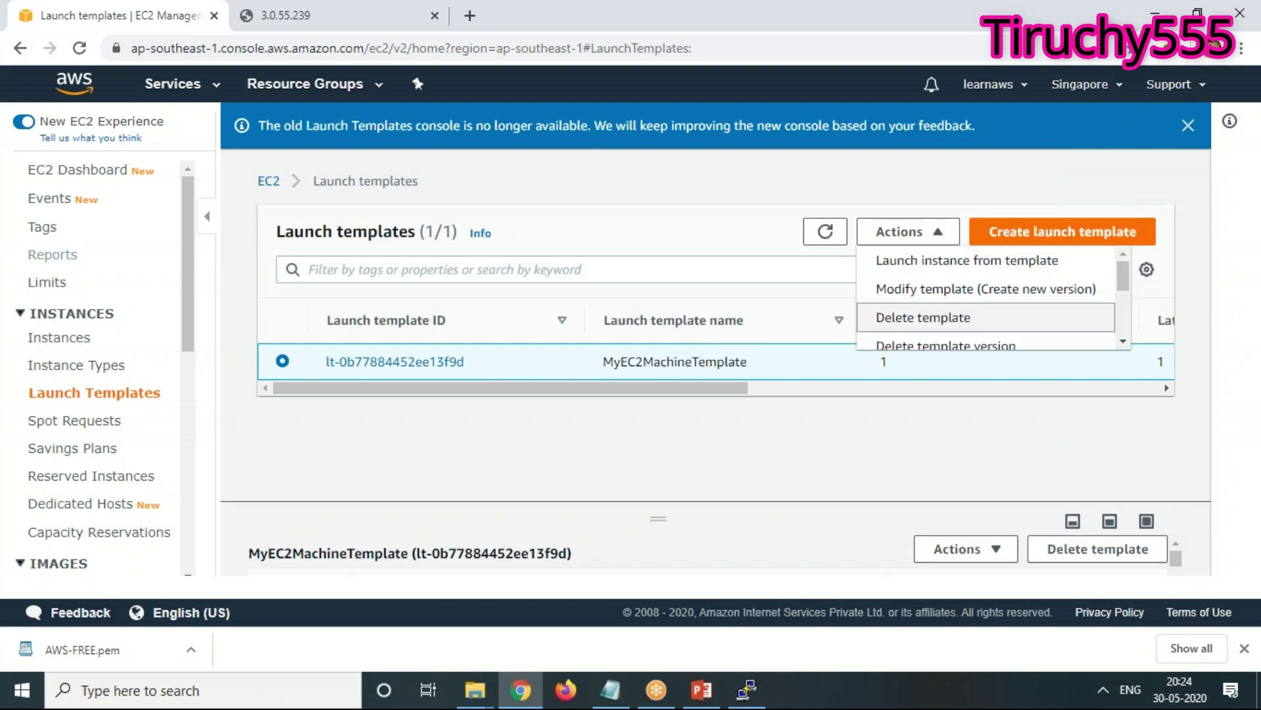
{"action": "left_click", "coordinate": [907, 261]}
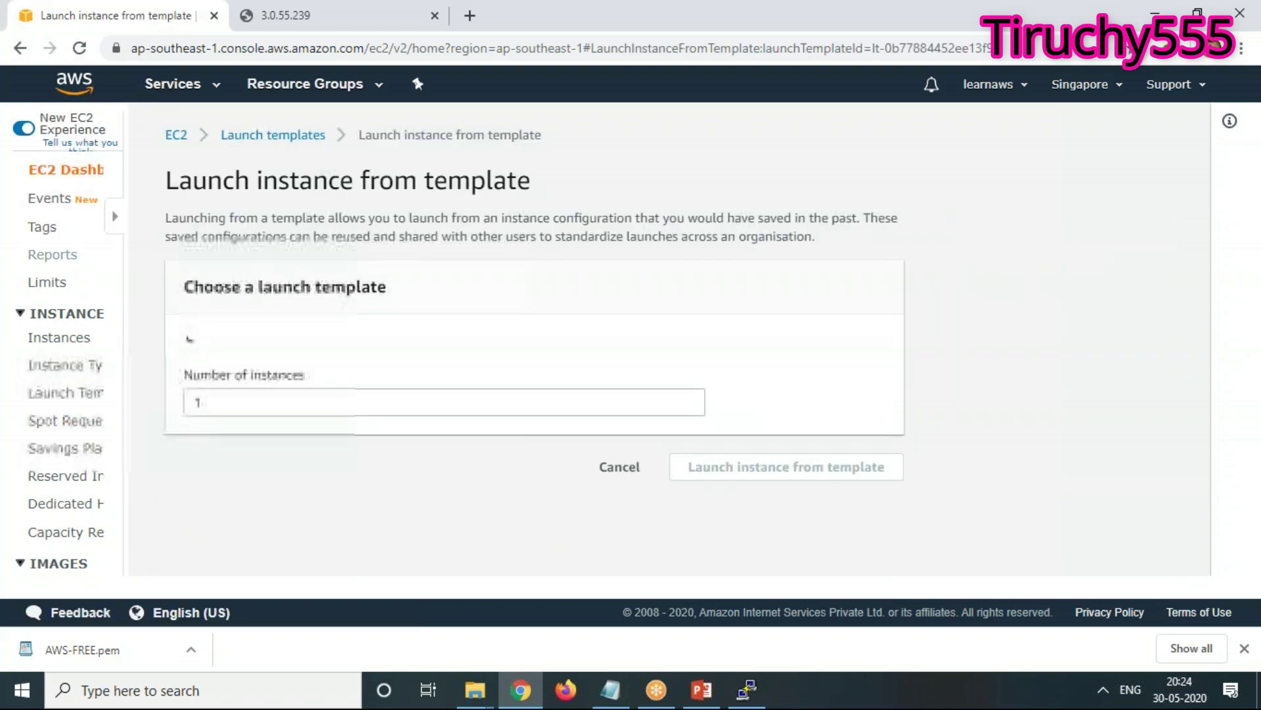
Change the instance's Name tag value from Server4 to PremLinuxMachine
{"action": "scroll", "coordinate": [380, 442], "scroll_direction": "down", "scroll_amount": 2}
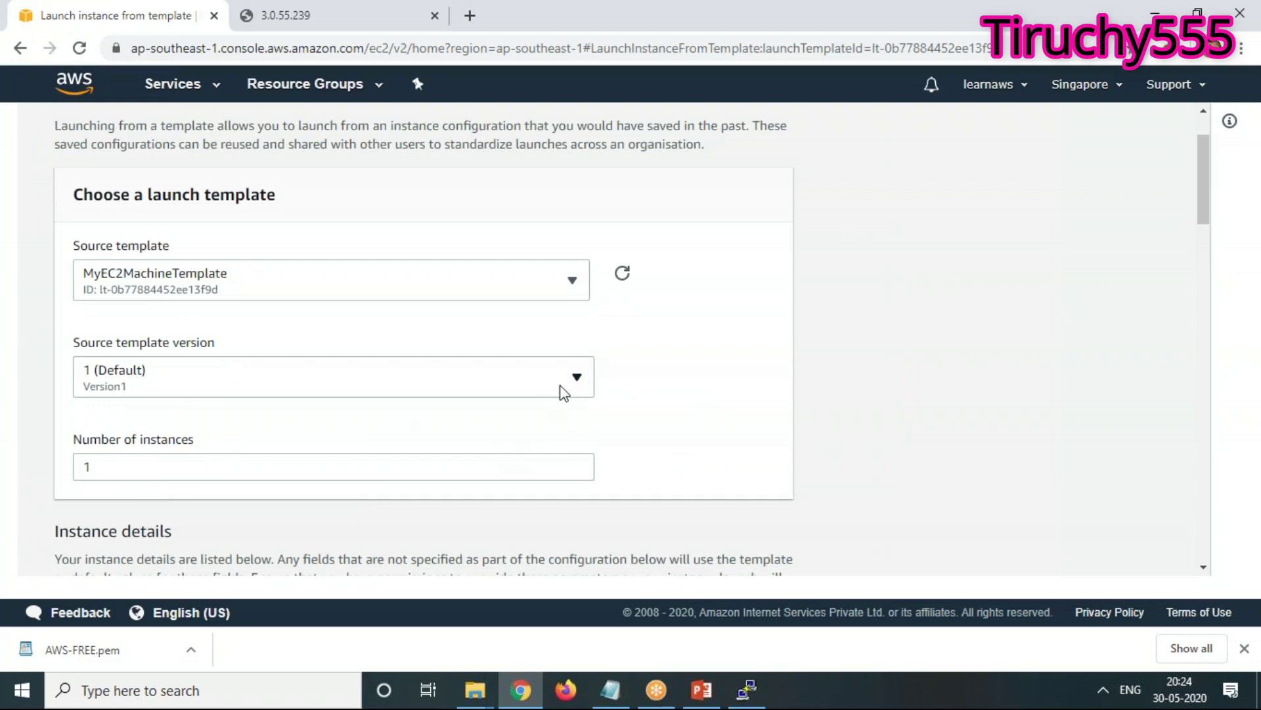
{"action": "scroll", "coordinate": [563, 394], "scroll_direction": "down", "scroll_amount": 12}
{"action": "scroll", "coordinate": [599, 458], "scroll_direction": "down", "scroll_amount": 15}
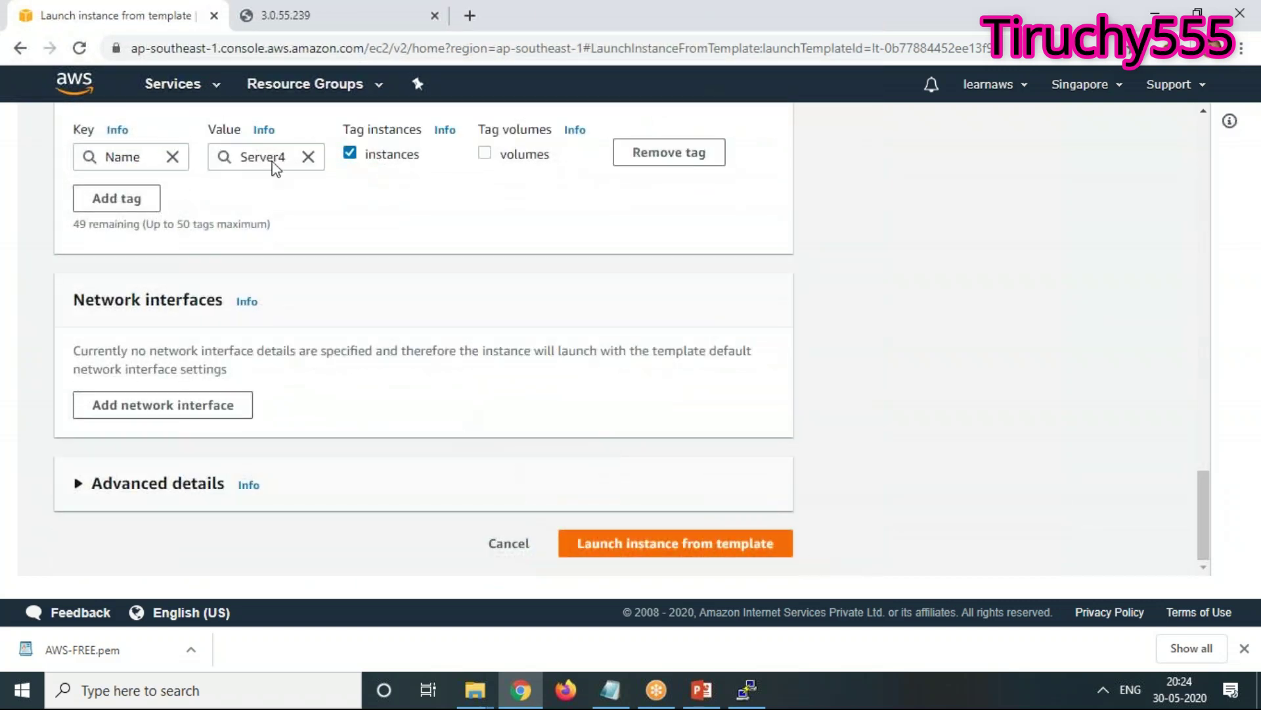
{"action": "scroll", "coordinate": [569, 405], "scroll_direction": "up", "scroll_amount": 1}
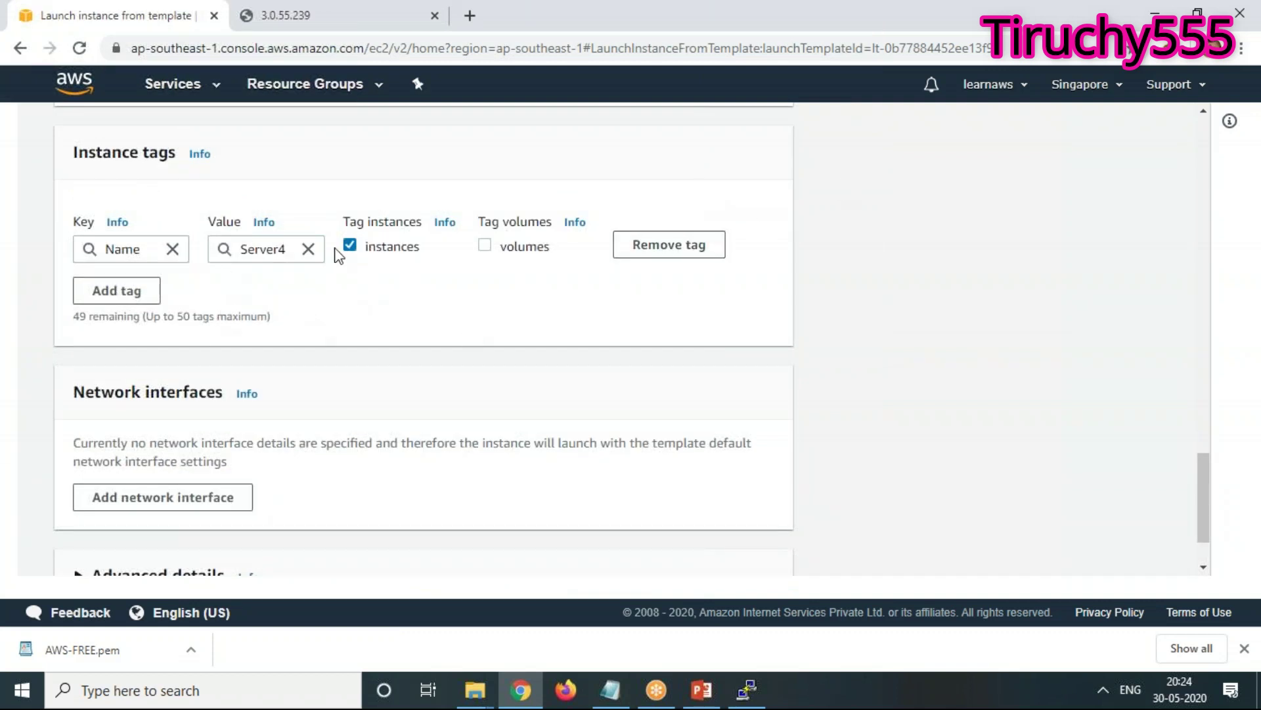
{"action": "left_click", "coordinate": [287, 249]}
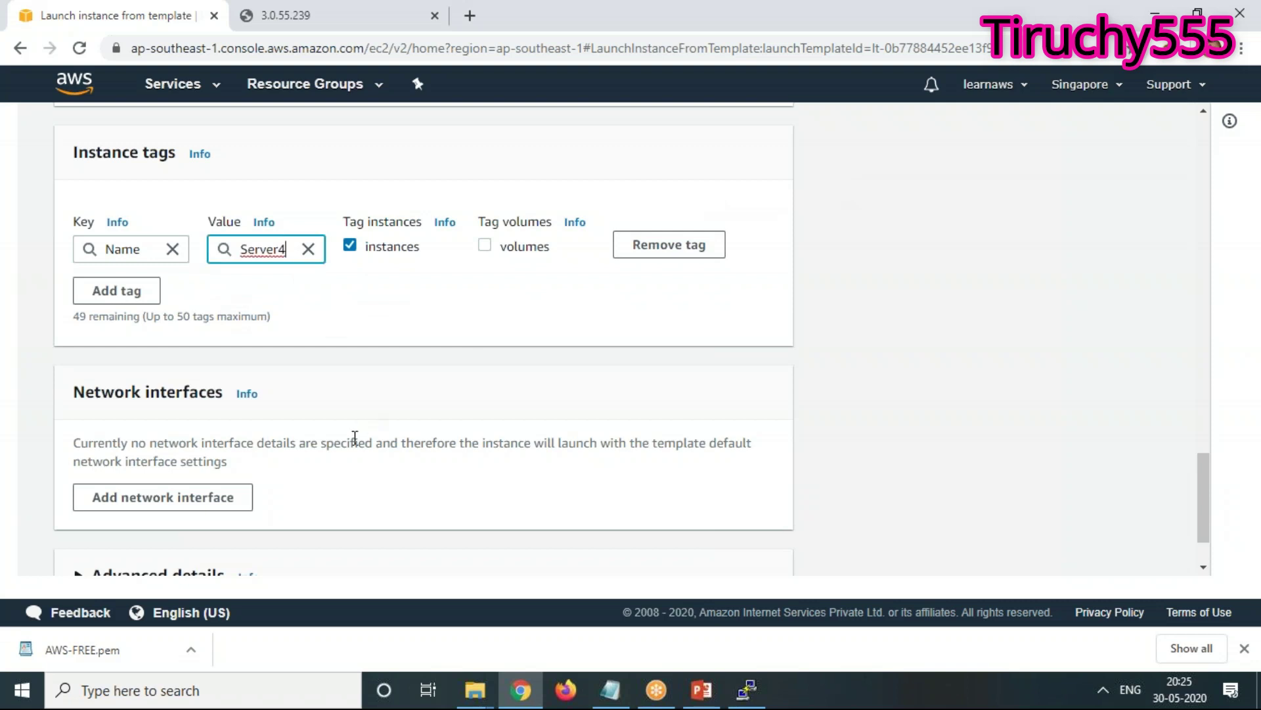
{"action": "key", "text": "BackSpace"}
{"action": "key", "text": "BackSpace"}
{"action": "key", "text": "BackSpace"}
{"action": "key", "text": "BackSpace"}
{"action": "key", "text": "BackSpace"}
{"action": "key", "text": "BackSpace"}
{"action": "key", "text": "BackSpace"}
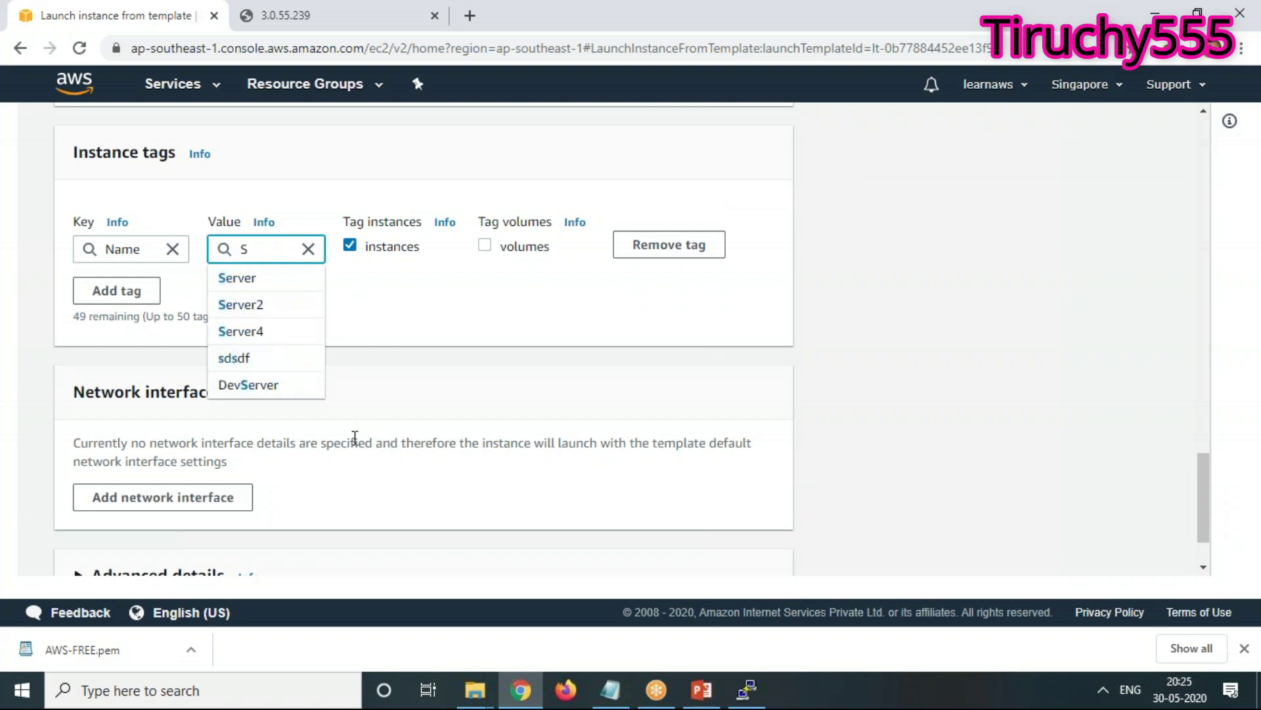
{"action": "type", "text": "Pre"}
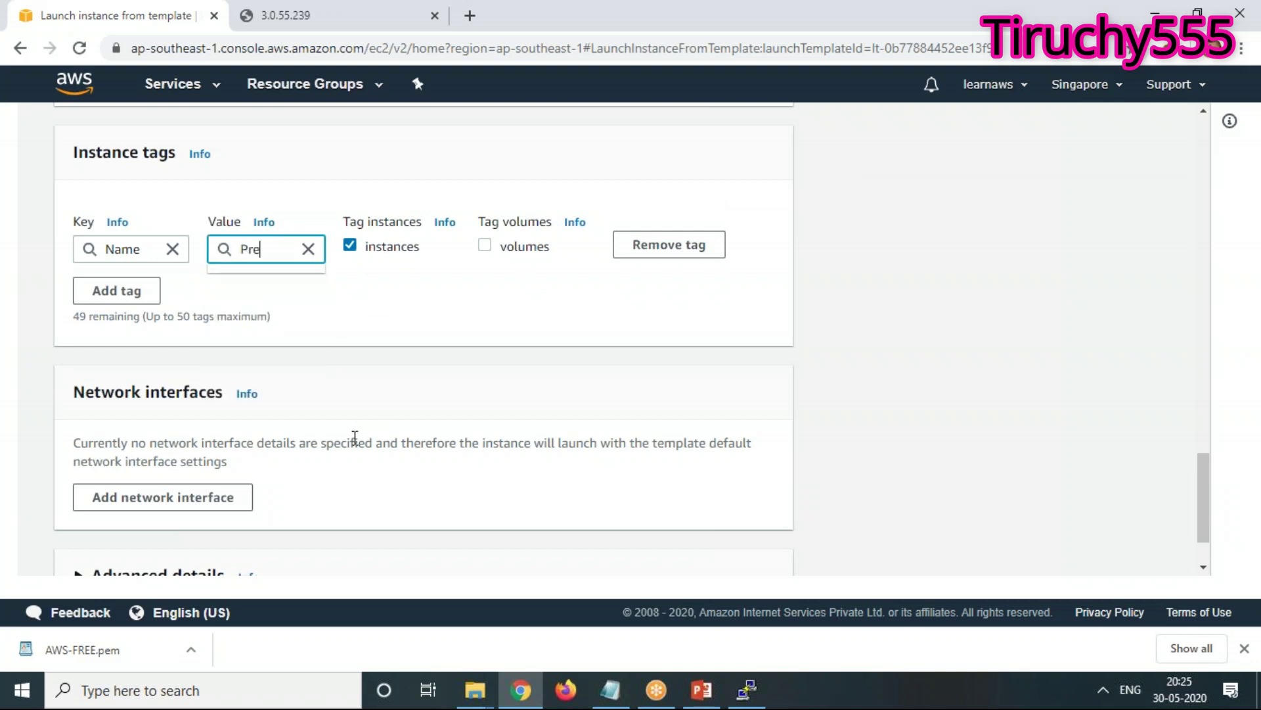
{"action": "type", "text": "mLinuxMac"}
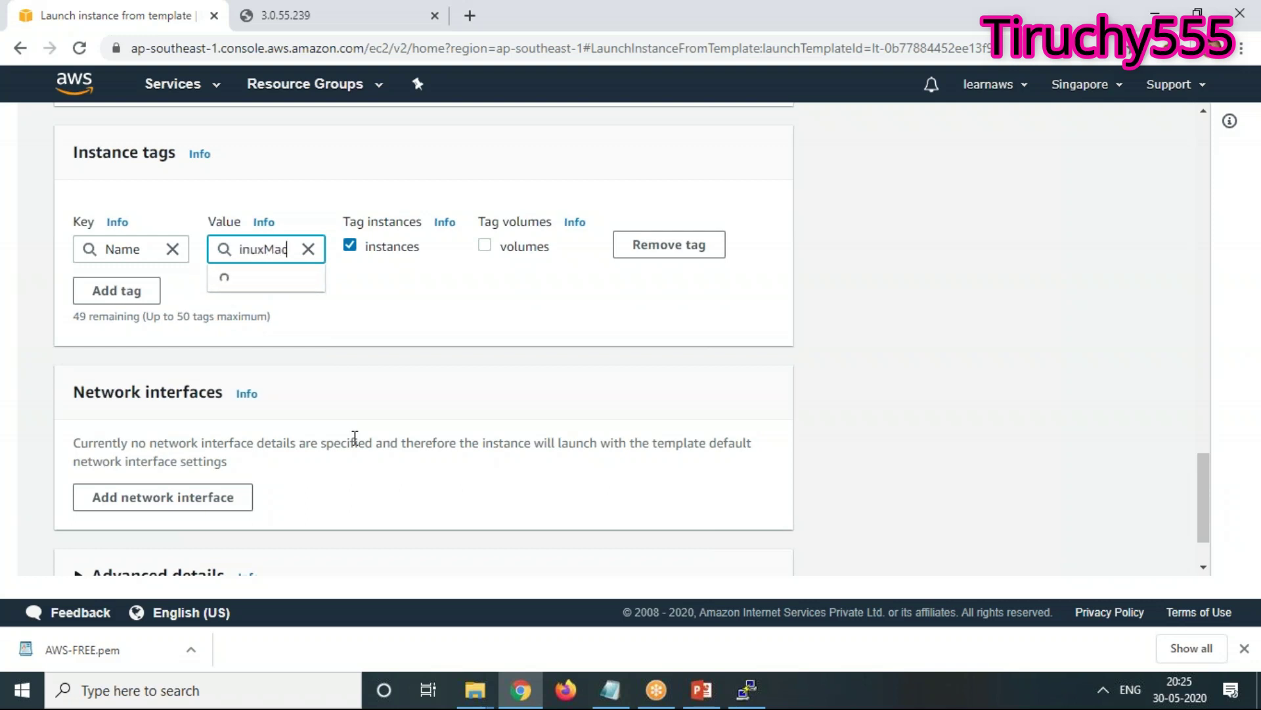
{"action": "type", "text": "hine"}
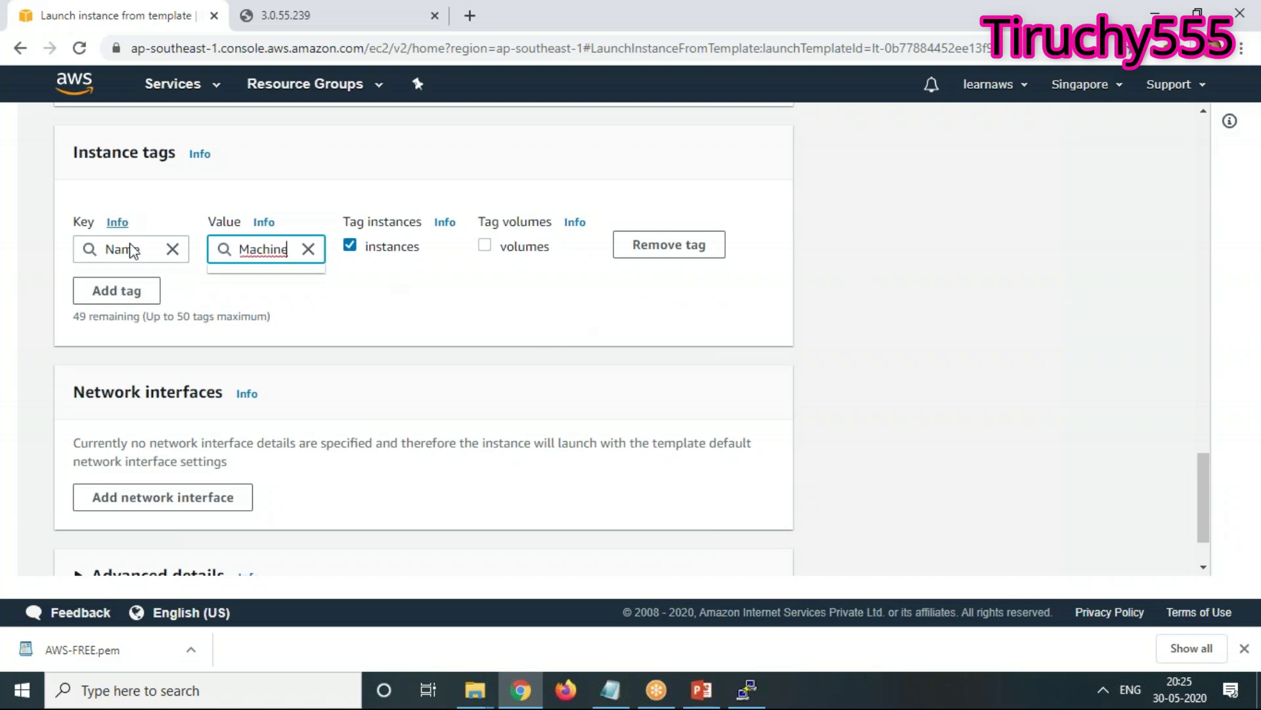
Launch the instance from the template and view it in the Instances list
{"action": "scroll", "coordinate": [917, 401], "scroll_direction": "down", "scroll_amount": 2}
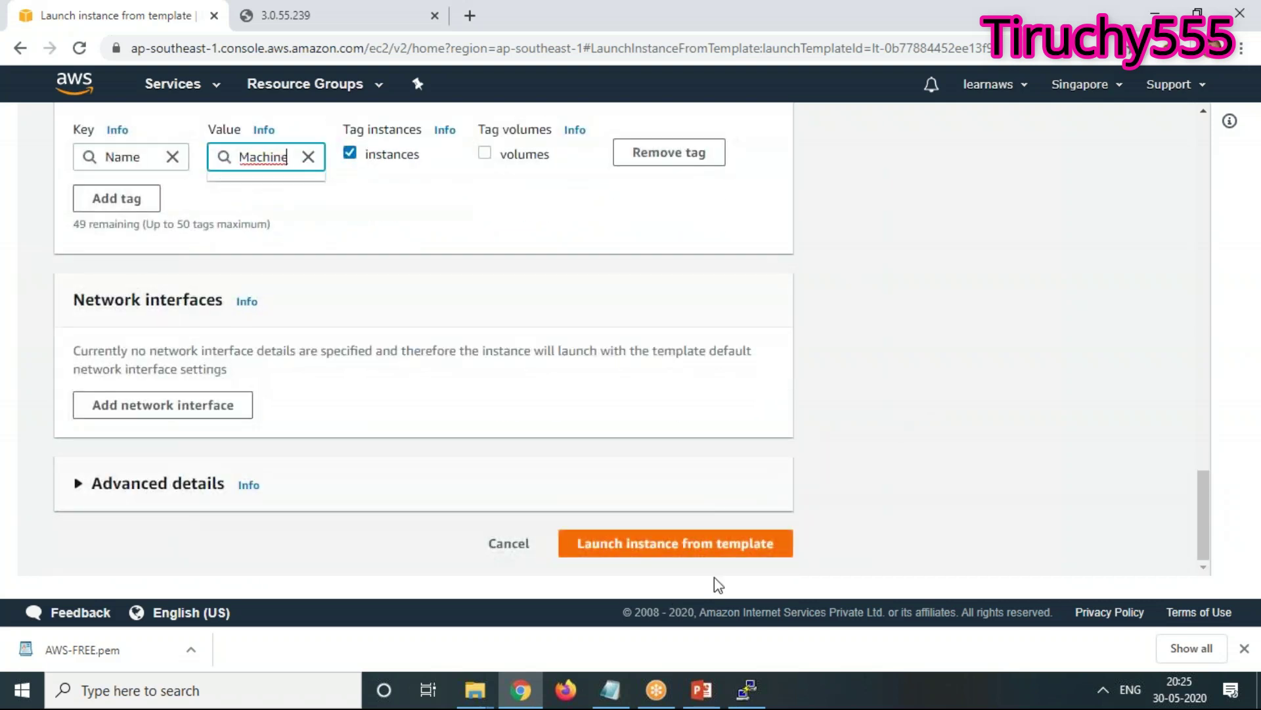
{"action": "left_click", "coordinate": [709, 555]}
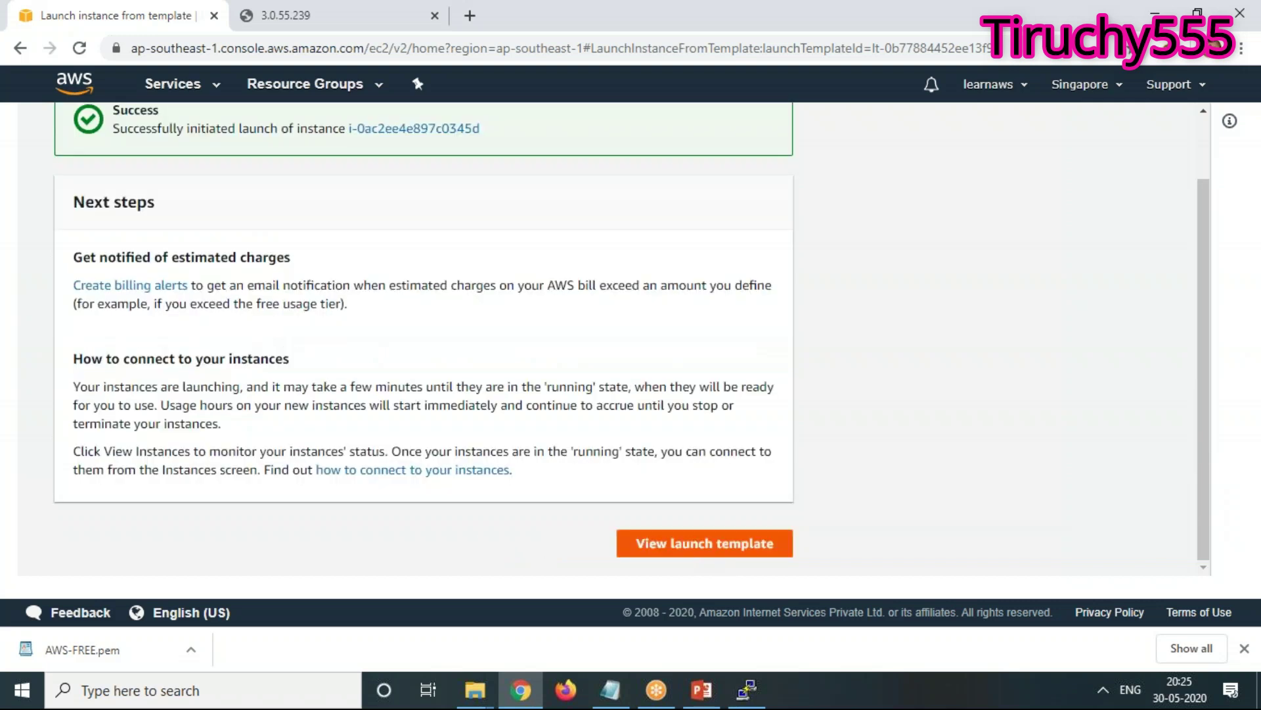
{"action": "left_click", "coordinate": [709, 552]}
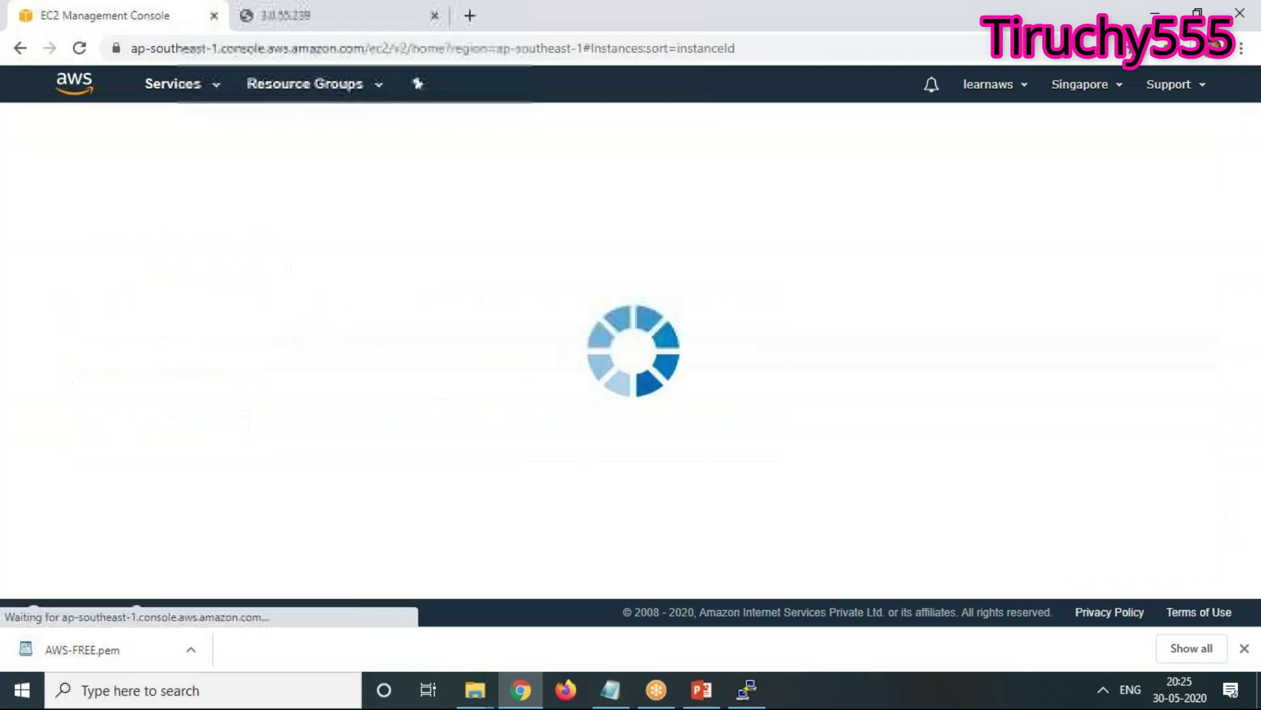
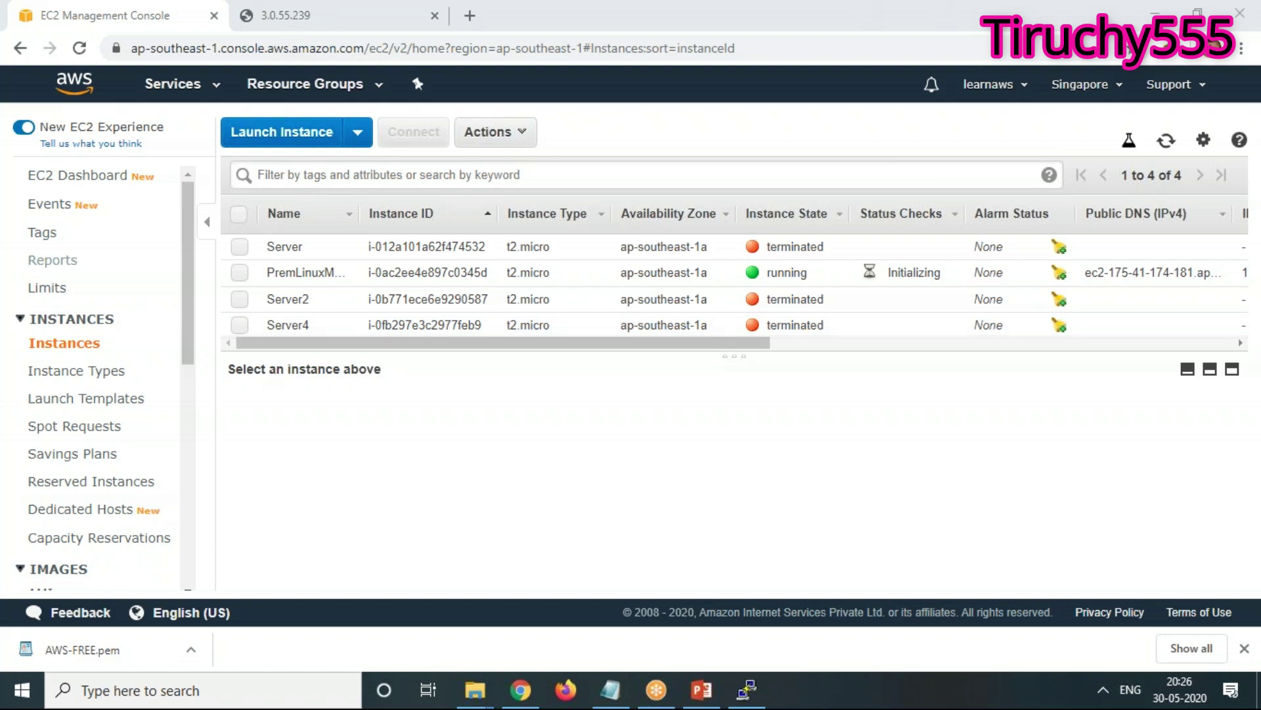
Select PremLinuxMachine and scroll its Description tab down to the Launch time field
{"action": "left_click", "coordinate": [239, 273]}
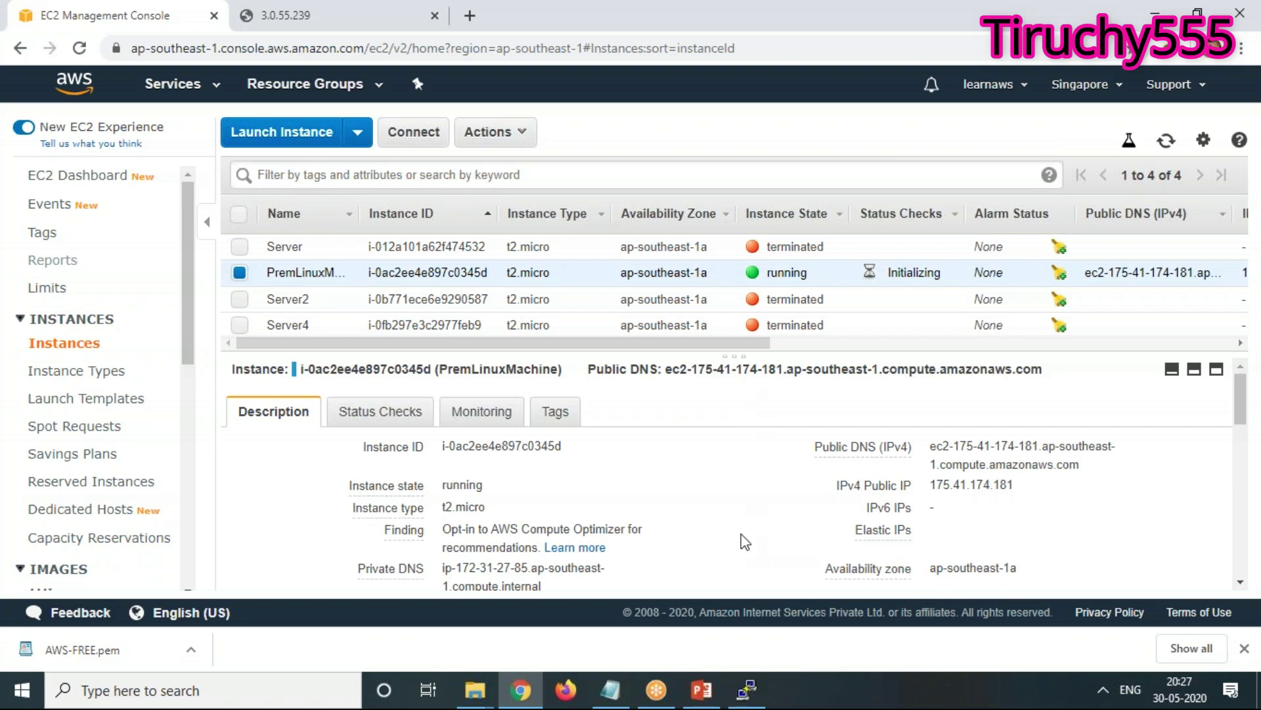
{"action": "scroll", "coordinate": [745, 542], "scroll_direction": "down", "scroll_amount": 2}
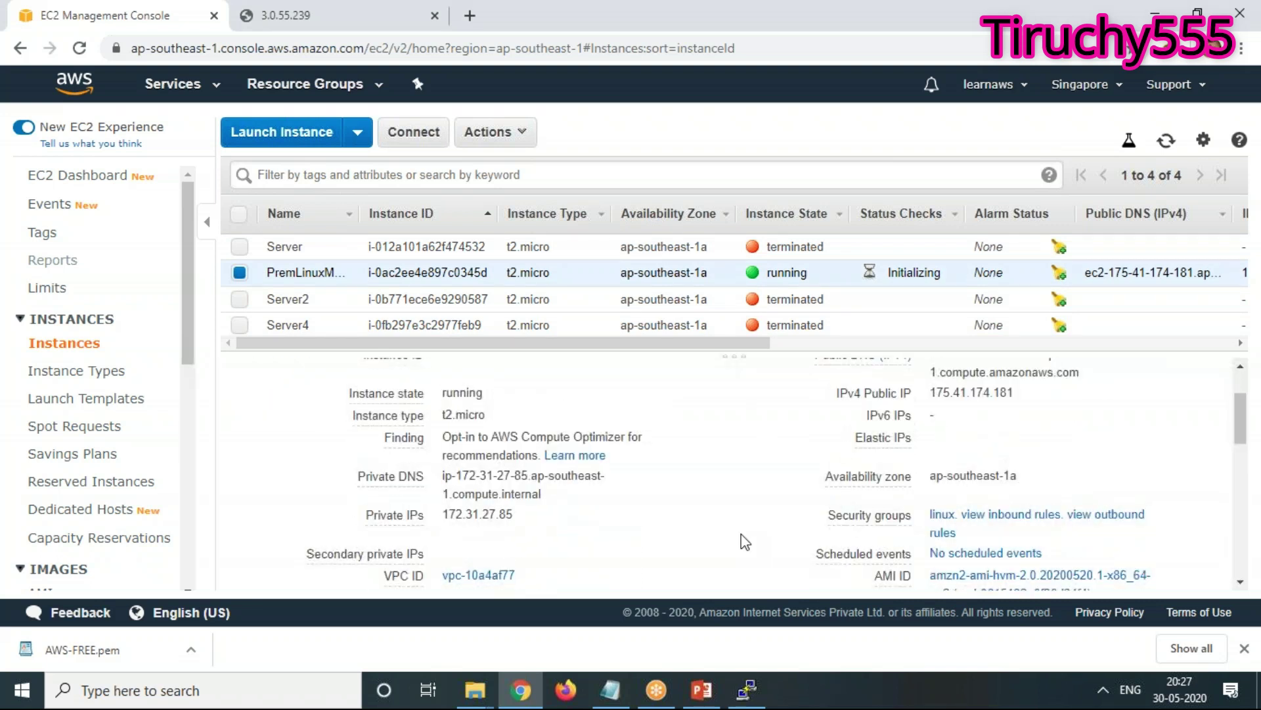
{"action": "scroll", "coordinate": [745, 542], "scroll_direction": "down", "scroll_amount": 2}
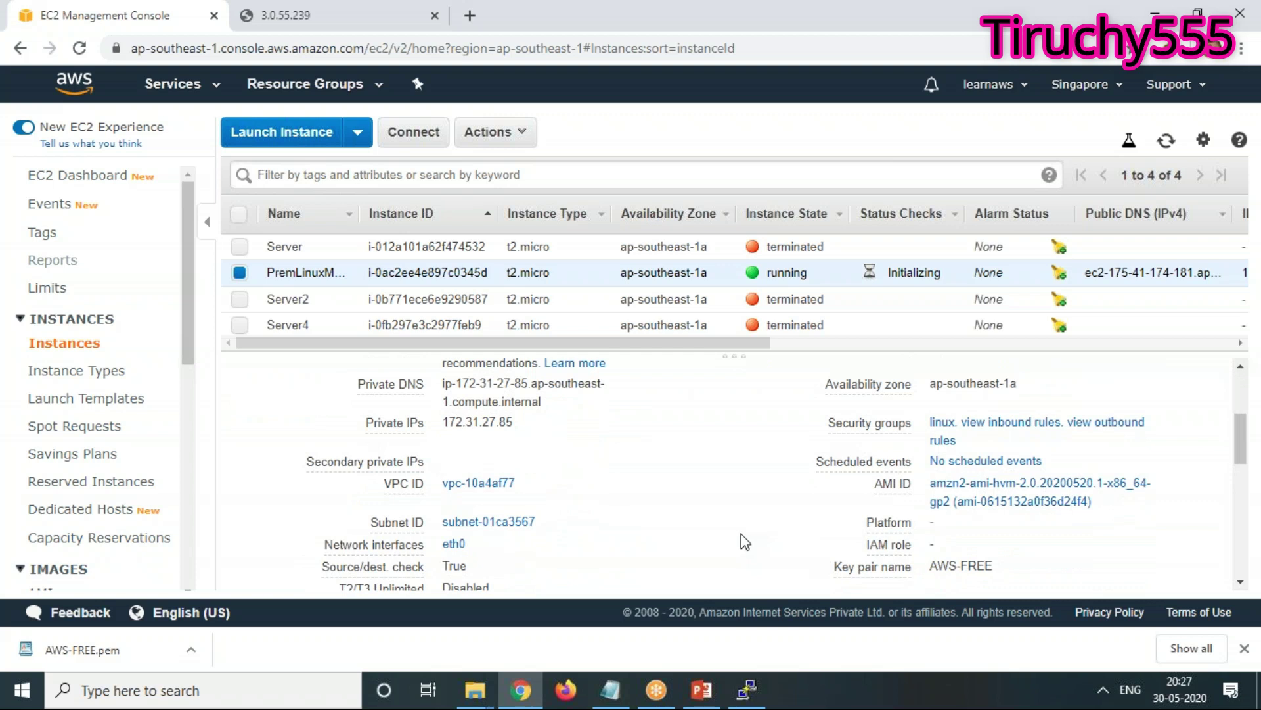
{"action": "scroll", "coordinate": [745, 541], "scroll_direction": "down", "scroll_amount": 2}
{"action": "scroll", "coordinate": [745, 542], "scroll_direction": "down", "scroll_amount": 2}
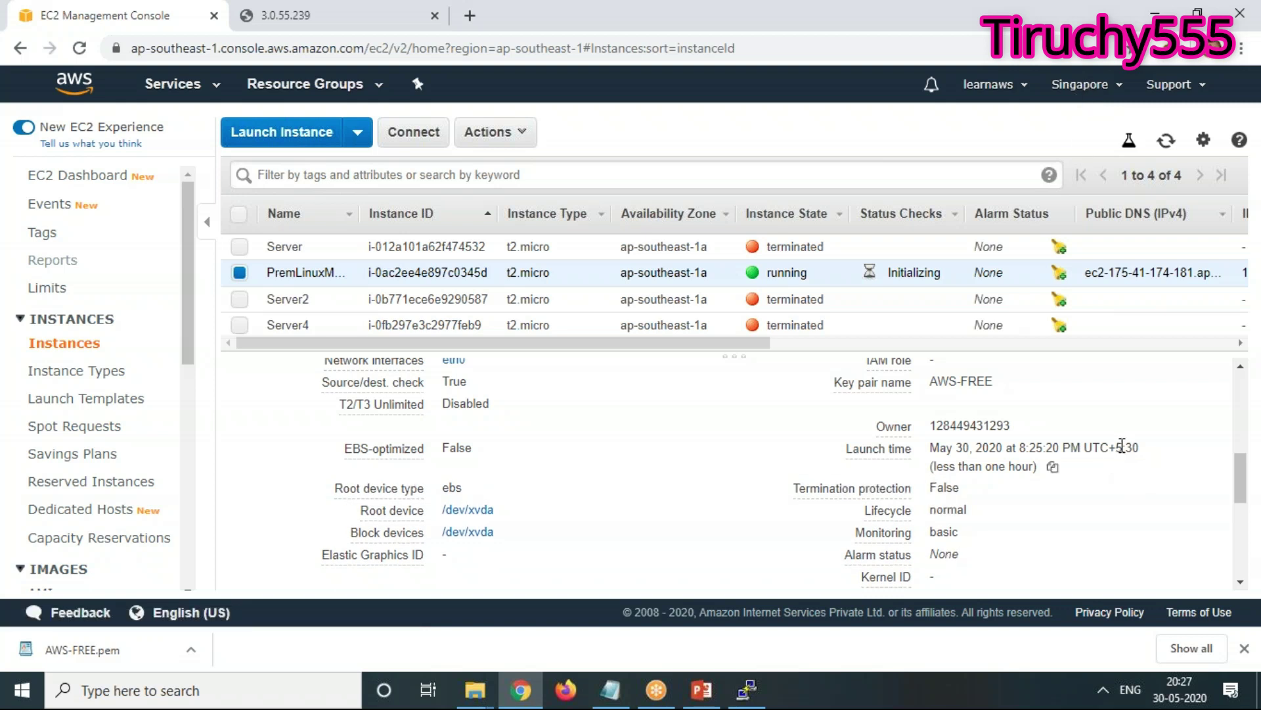
{"action": "mouse_move", "coordinate": [918, 462]}
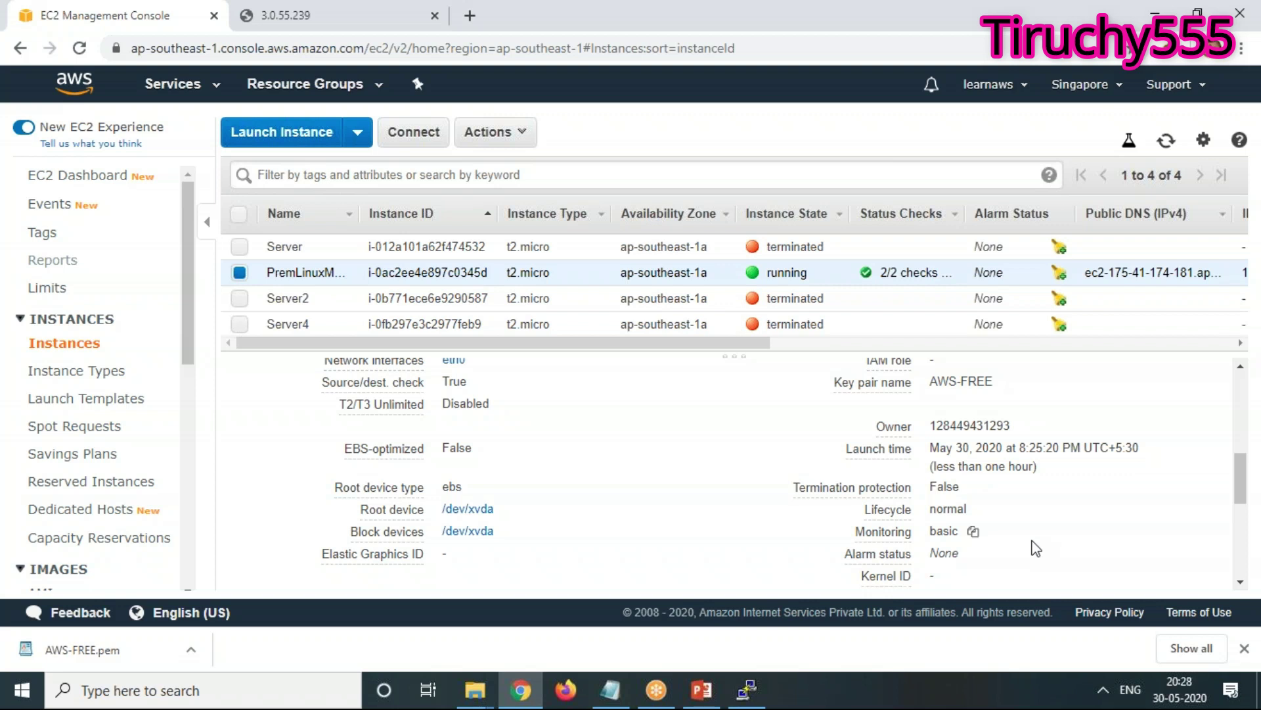
Move the selection through Server and Server2 to Server4 alone and review its terminated details
{"action": "left_click", "coordinate": [239, 247]}
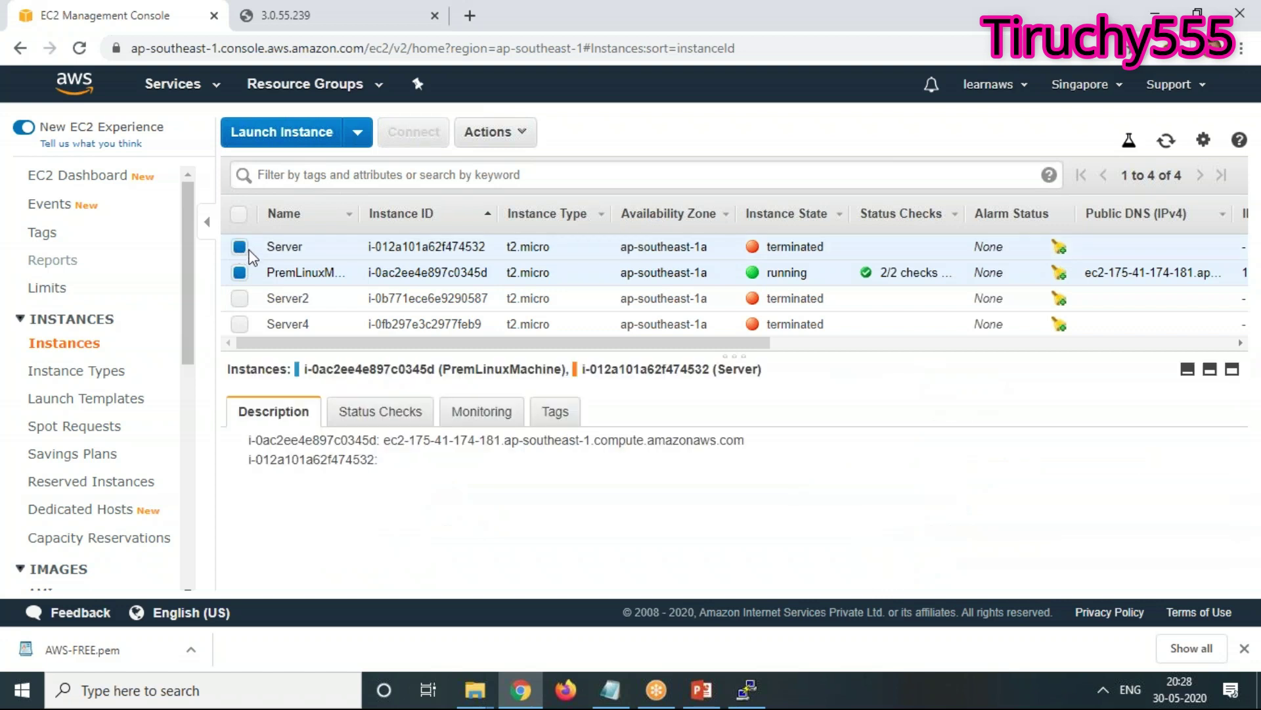
{"action": "left_click", "coordinate": [240, 247]}
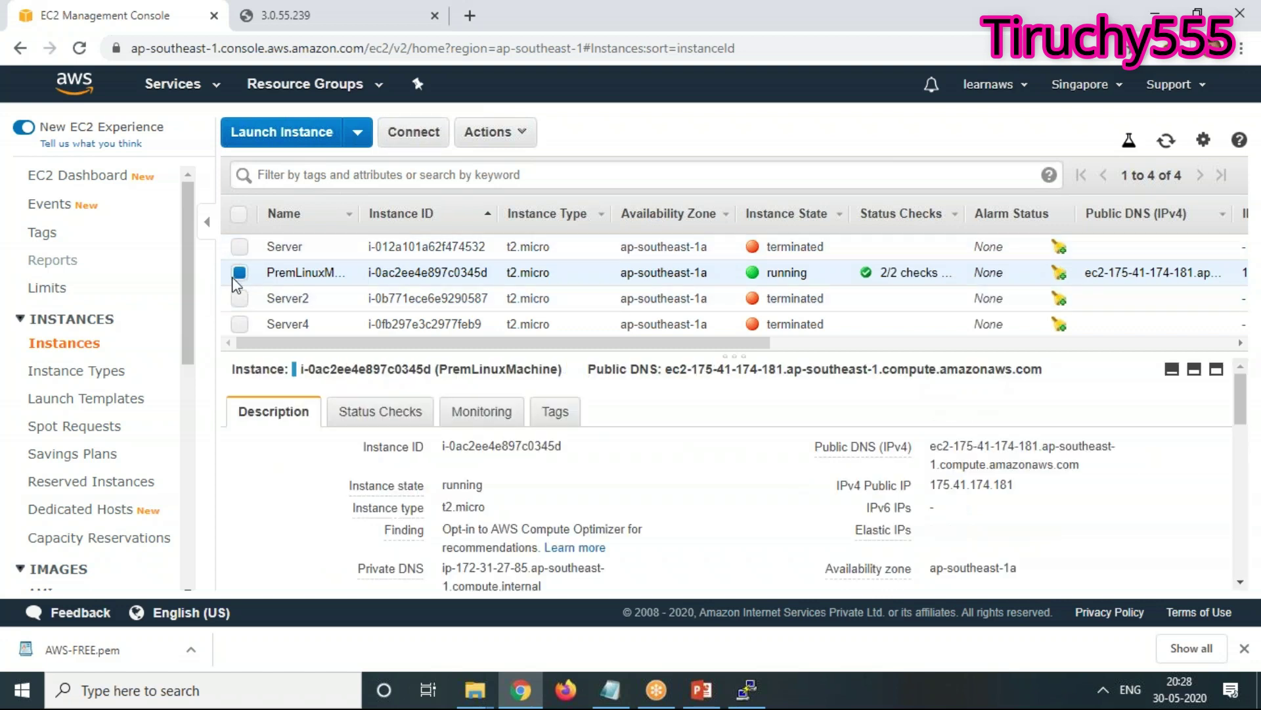
{"action": "left_click", "coordinate": [239, 301]}
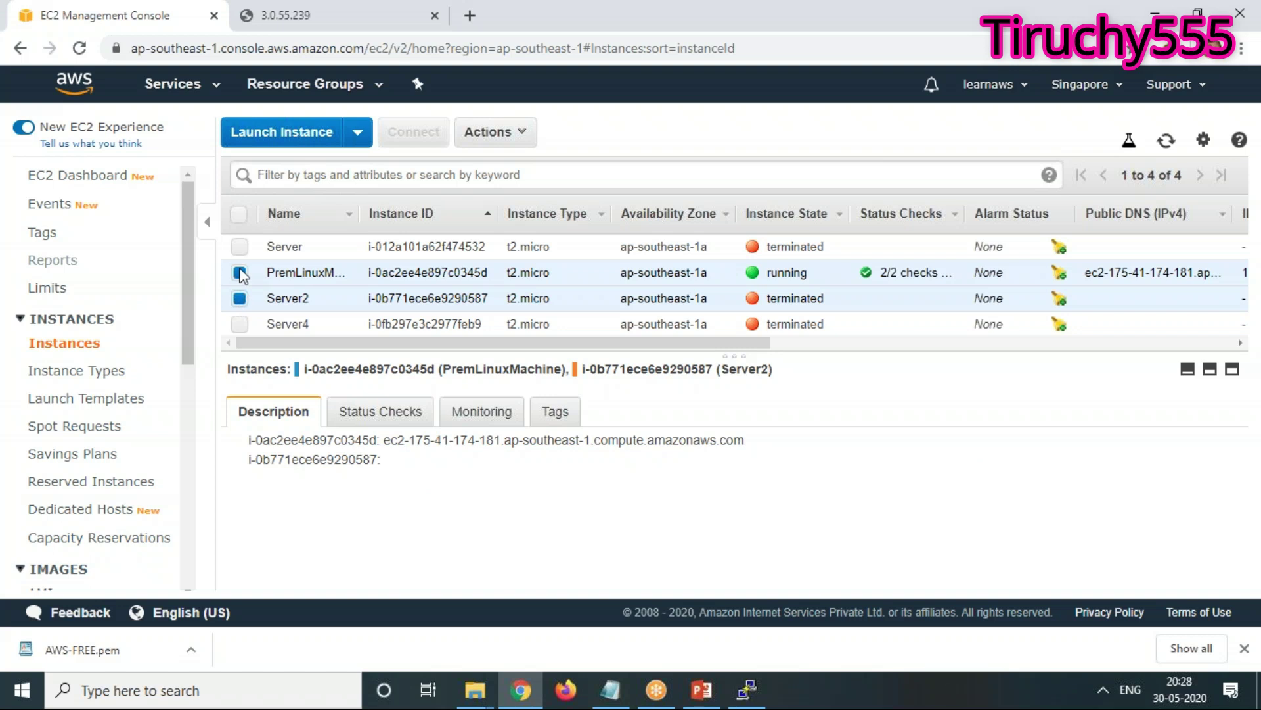
{"action": "left_click", "coordinate": [238, 289]}
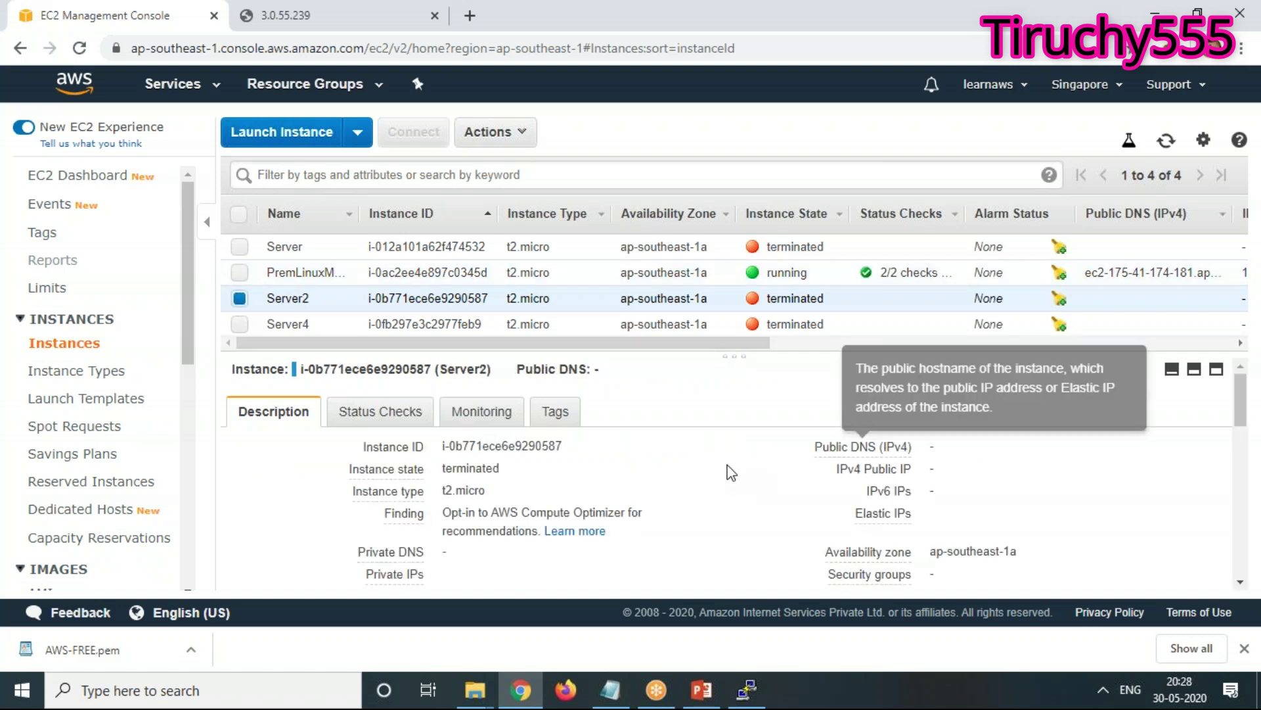
{"action": "left_click", "coordinate": [240, 324]}
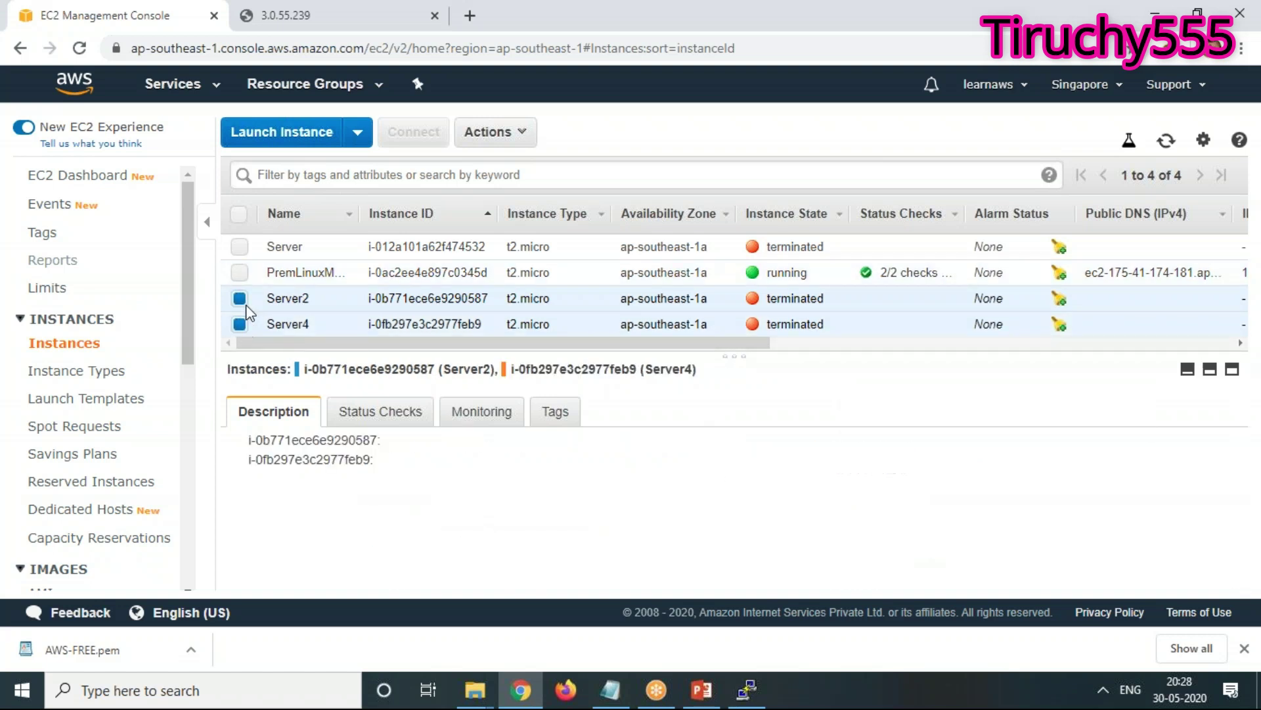
{"action": "left_click", "coordinate": [240, 299]}
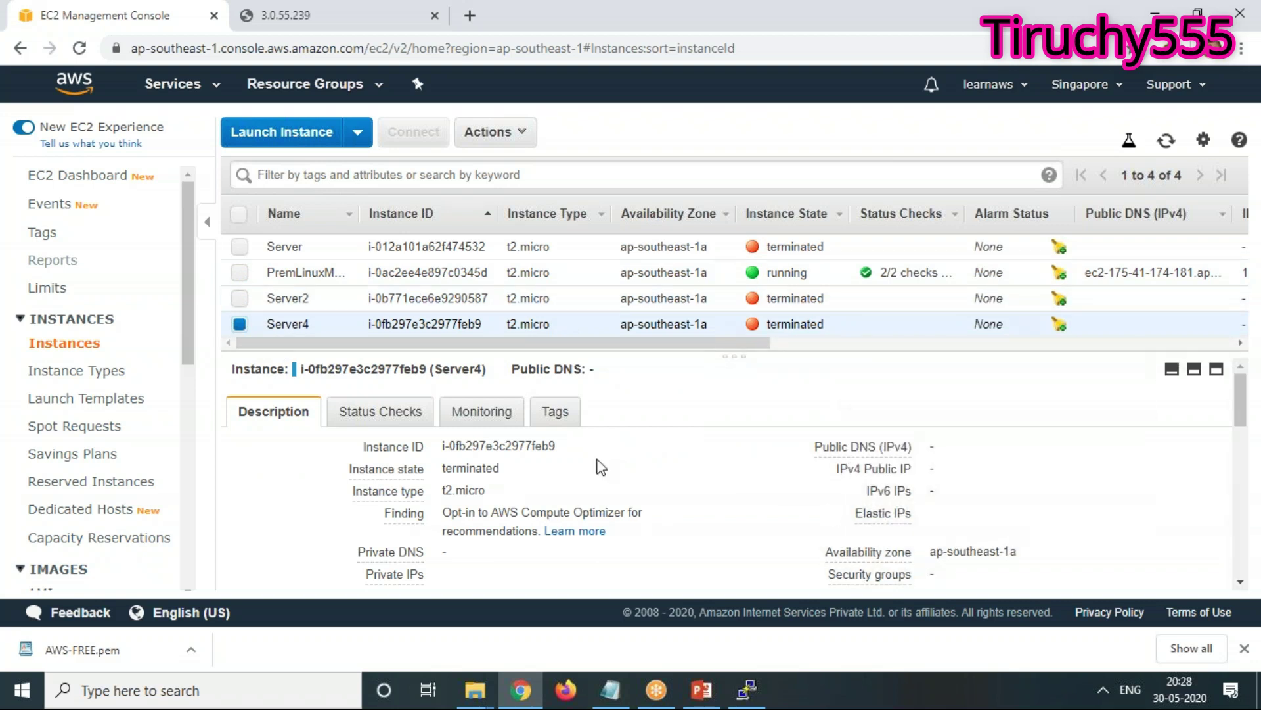
{"action": "scroll", "coordinate": [598, 465], "scroll_direction": "down", "scroll_amount": 6}
{"action": "scroll", "coordinate": [600, 466], "scroll_direction": "down", "scroll_amount": 5}
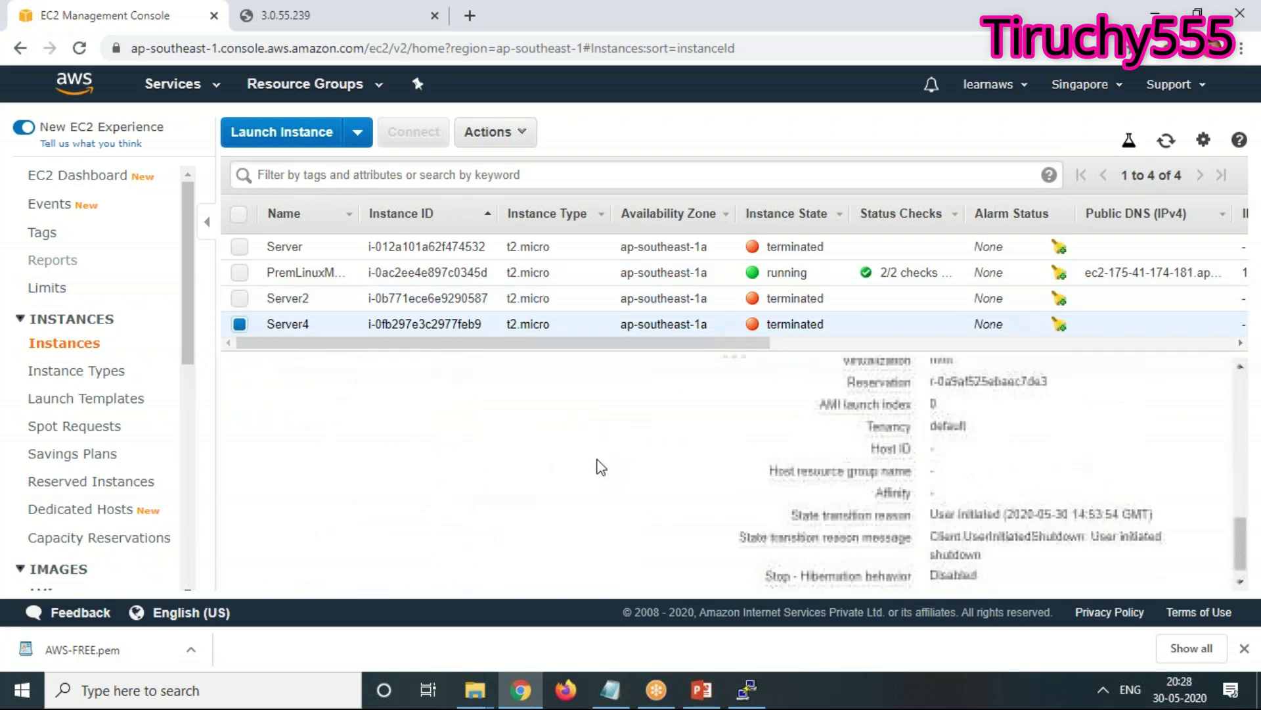
{"action": "scroll", "coordinate": [599, 466], "scroll_direction": "up", "scroll_amount": 10}
{"action": "scroll", "coordinate": [597, 458], "scroll_direction": "up", "scroll_amount": 2}
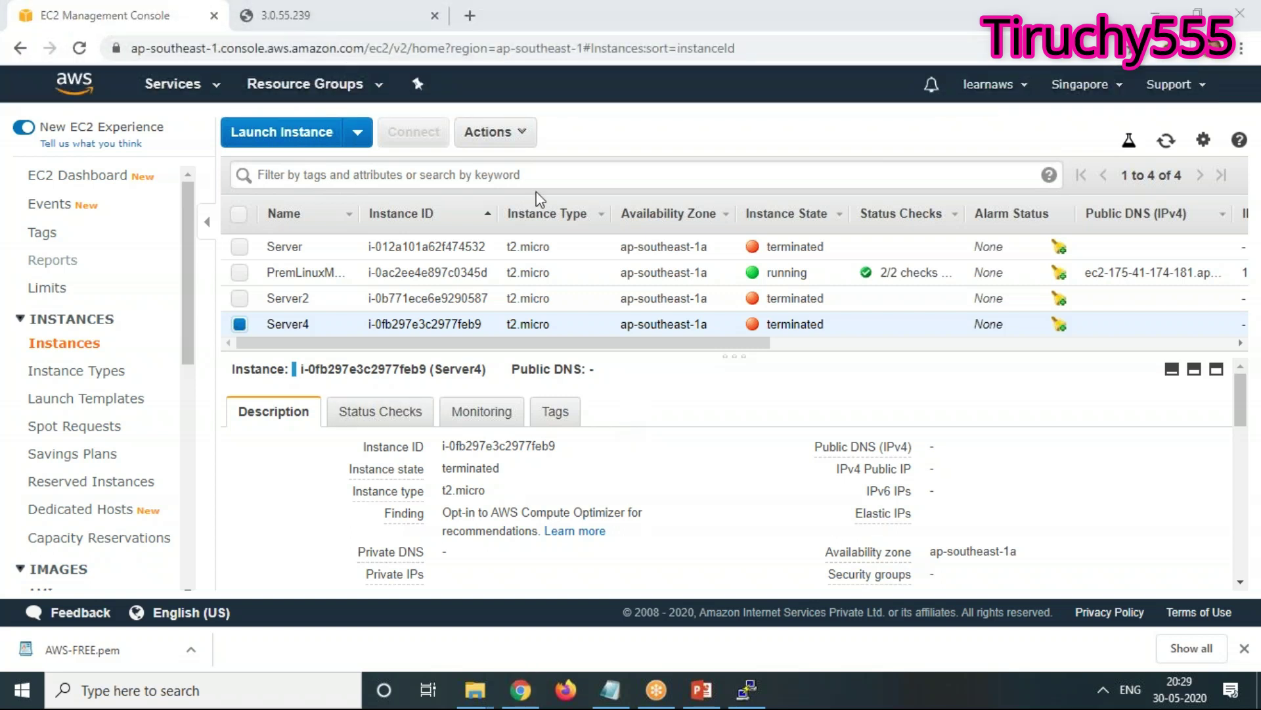
Load netgana.in in the 3.0.55.239 tab and scroll down its list of blog posts
{"action": "left_click", "coordinate": [256, 17]}
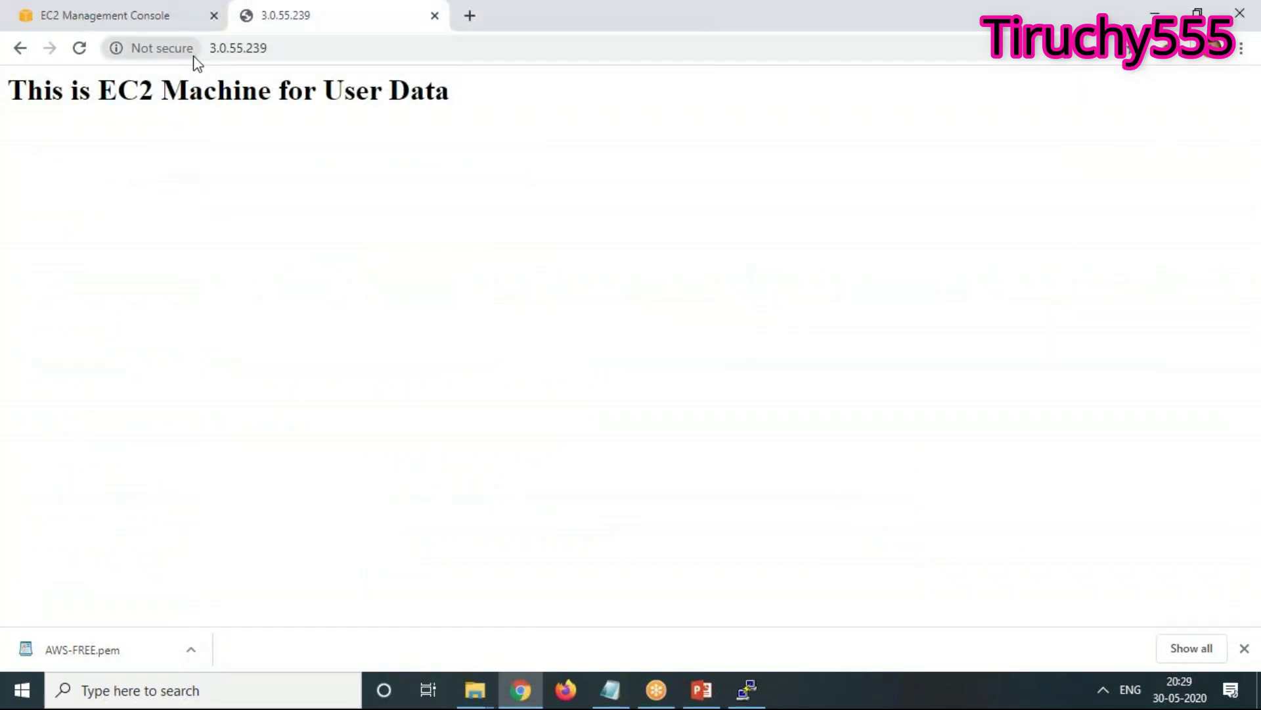
{"action": "left_click", "coordinate": [240, 49]}
{"action": "type", "text": "n"}
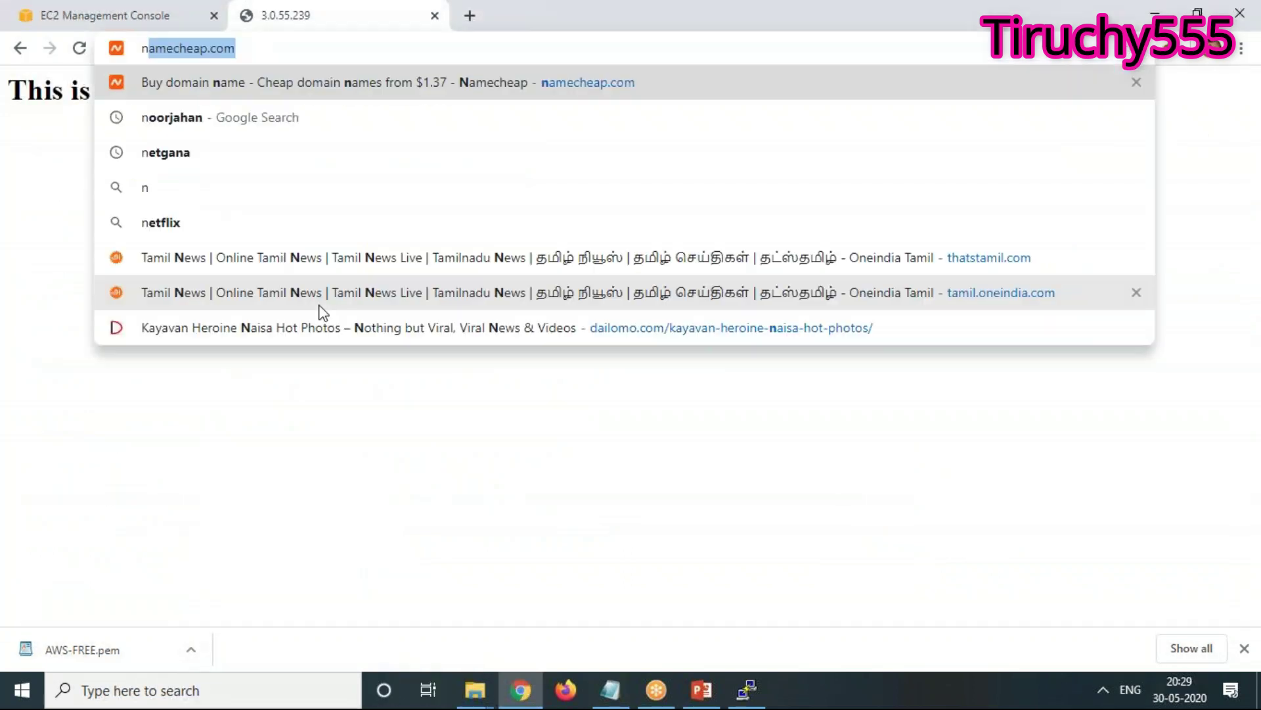
{"action": "type", "text": "etgana.in"}
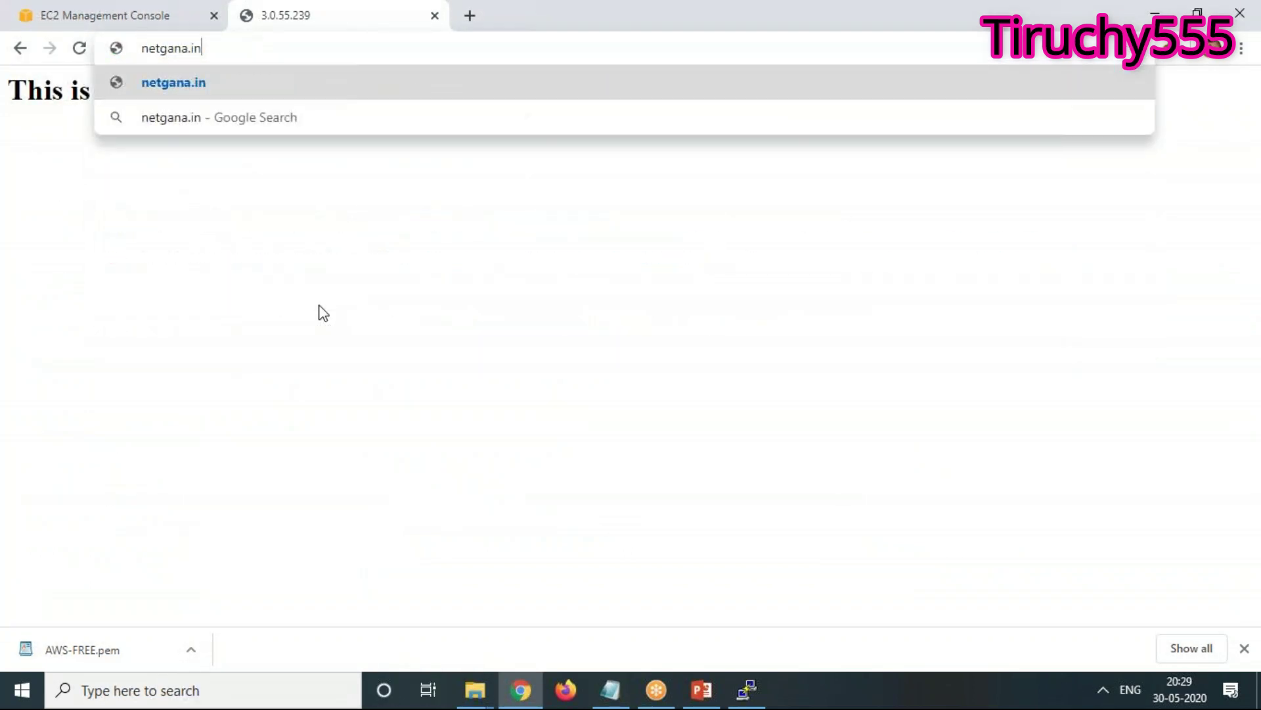
{"action": "key", "text": "Return"}
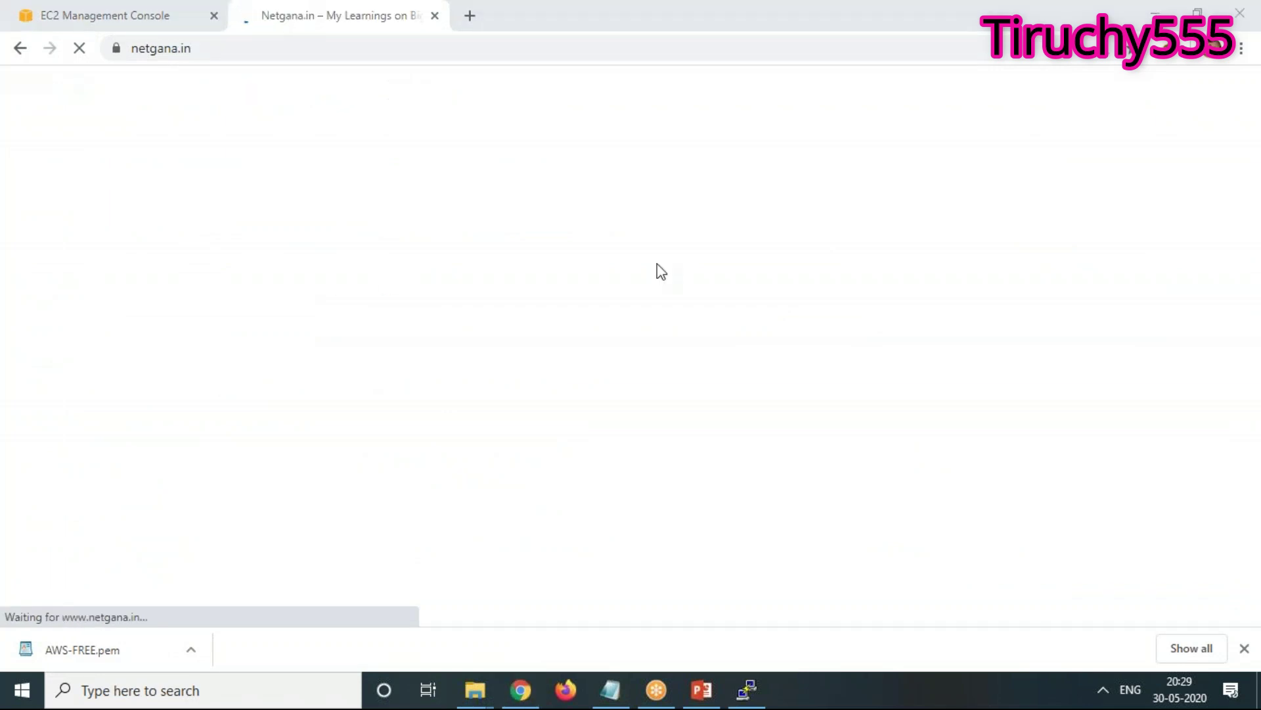
{"action": "scroll", "coordinate": [352, 502], "scroll_direction": "down", "scroll_amount": 8}
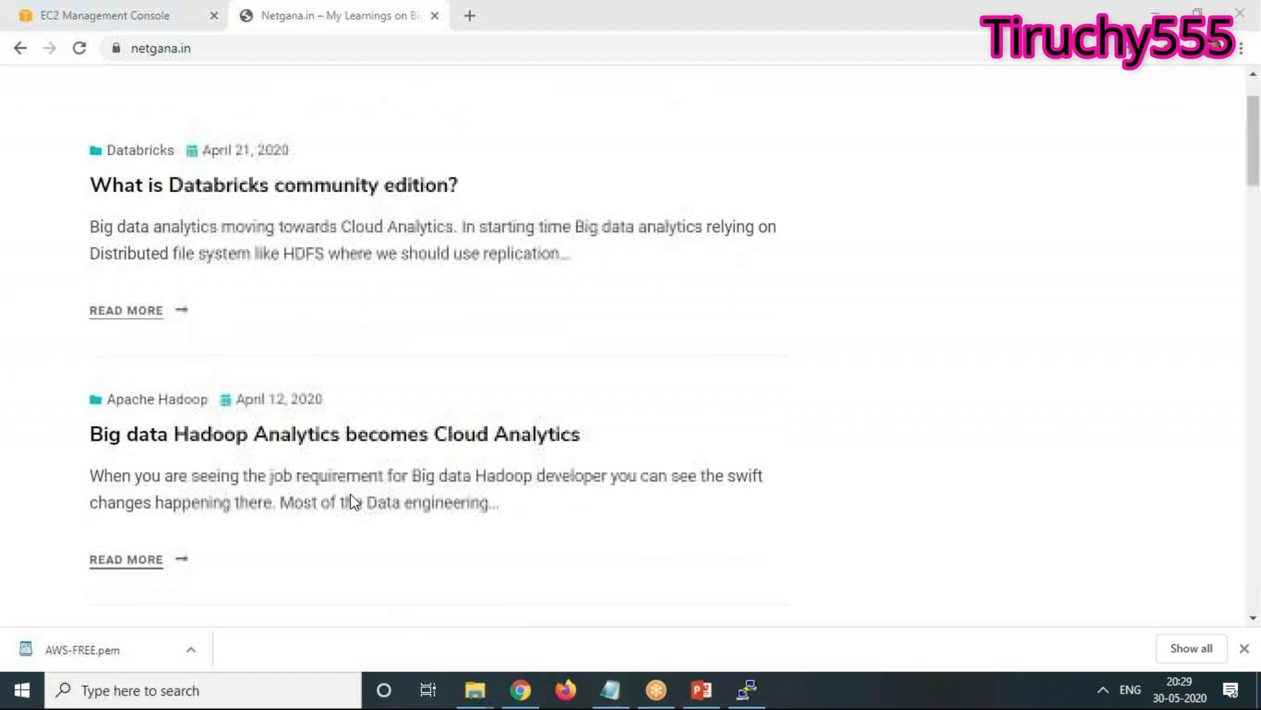
{"action": "scroll", "coordinate": [354, 504], "scroll_direction": "down", "scroll_amount": 5}
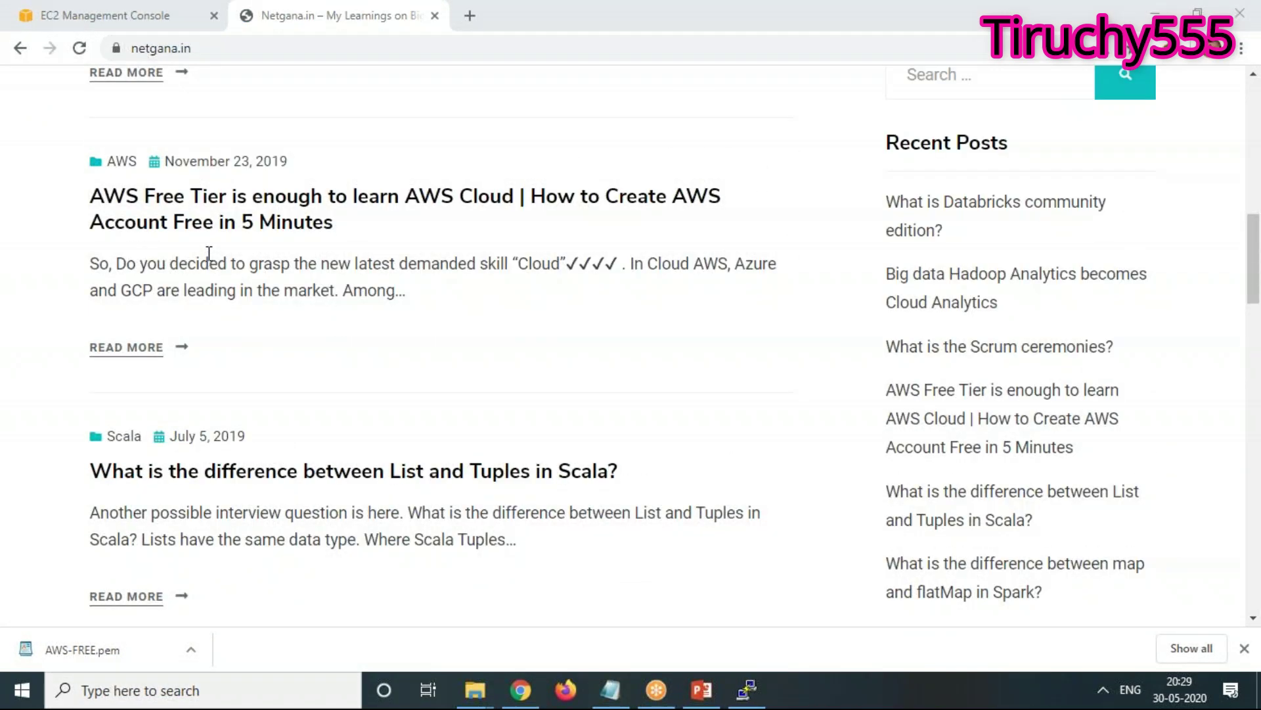
{"action": "scroll", "coordinate": [390, 439], "scroll_direction": "down", "scroll_amount": 1}
{"action": "scroll", "coordinate": [416, 493], "scroll_direction": "down", "scroll_amount": 5}
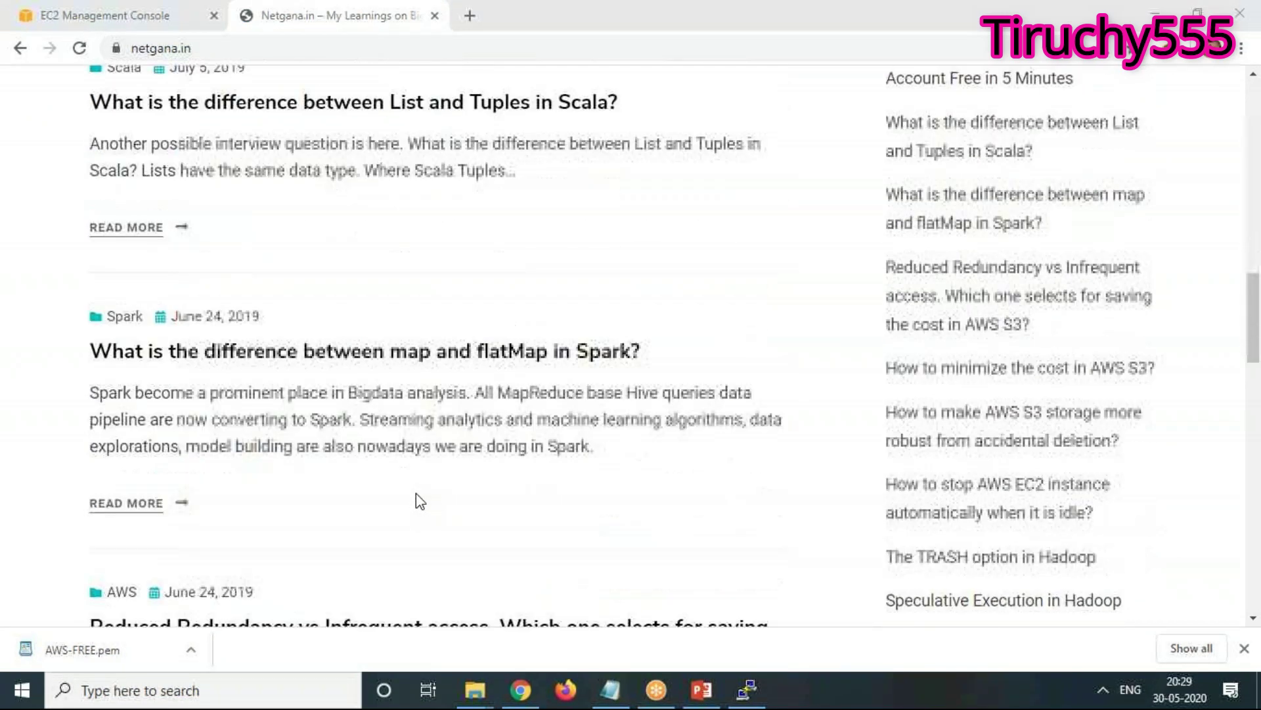
{"action": "scroll", "coordinate": [416, 493], "scroll_direction": "down", "scroll_amount": 3}
{"action": "scroll", "coordinate": [415, 493], "scroll_direction": "down", "scroll_amount": 3}
{"action": "scroll", "coordinate": [416, 492], "scroll_direction": "down", "scroll_amount": 6}
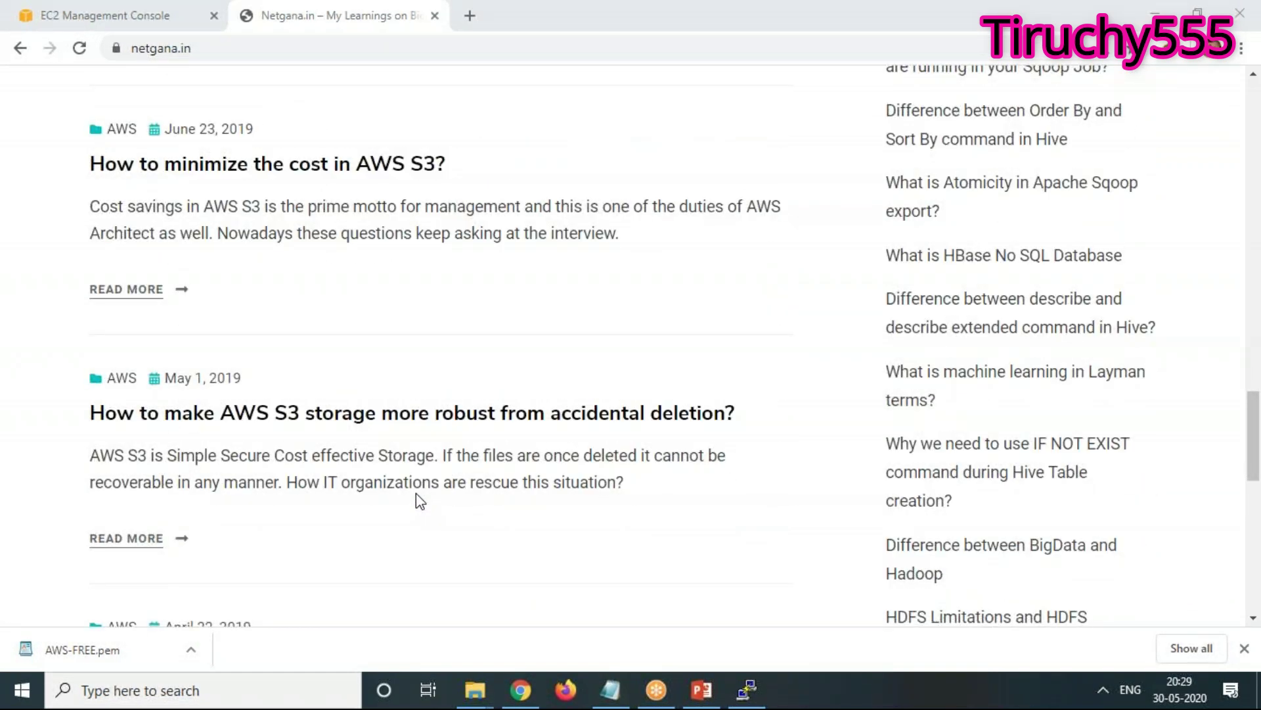
{"action": "scroll", "coordinate": [416, 494], "scroll_direction": "down", "scroll_amount": 4}
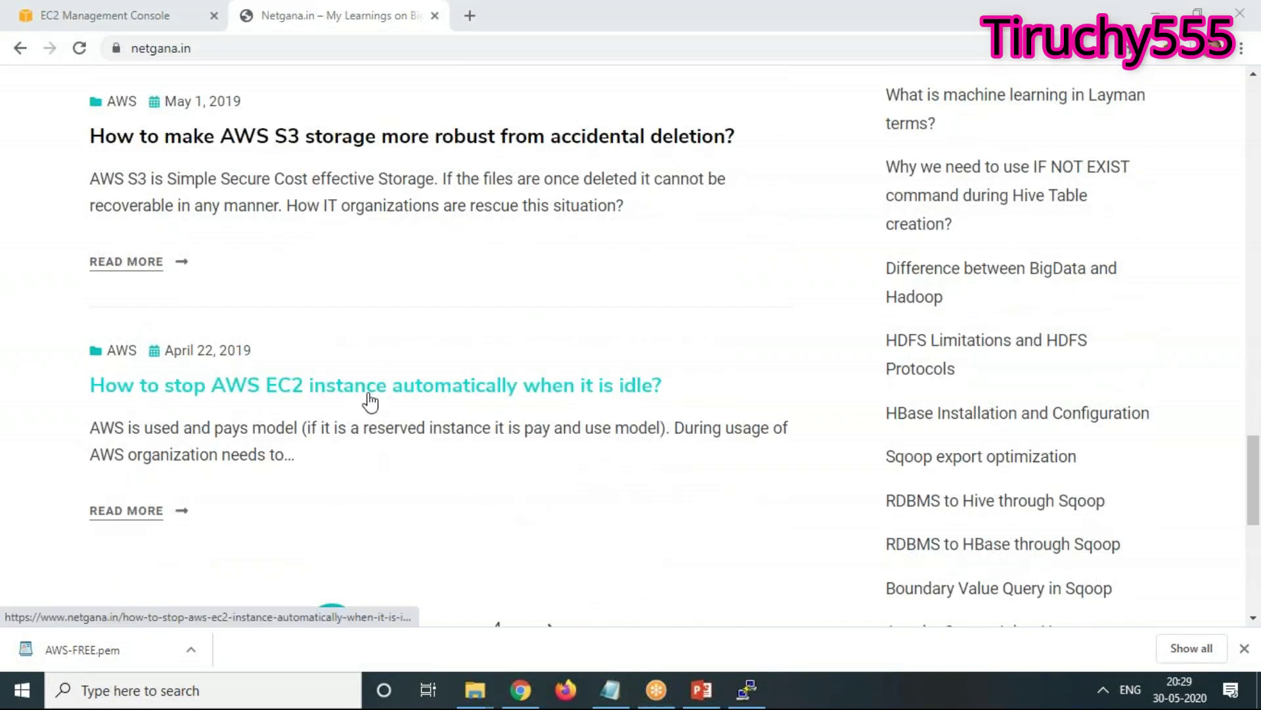
Skim the 'How to stop AWS EC2 instance automatically when it is idle?' article, then return to the console
{"action": "left_click", "coordinate": [449, 391]}
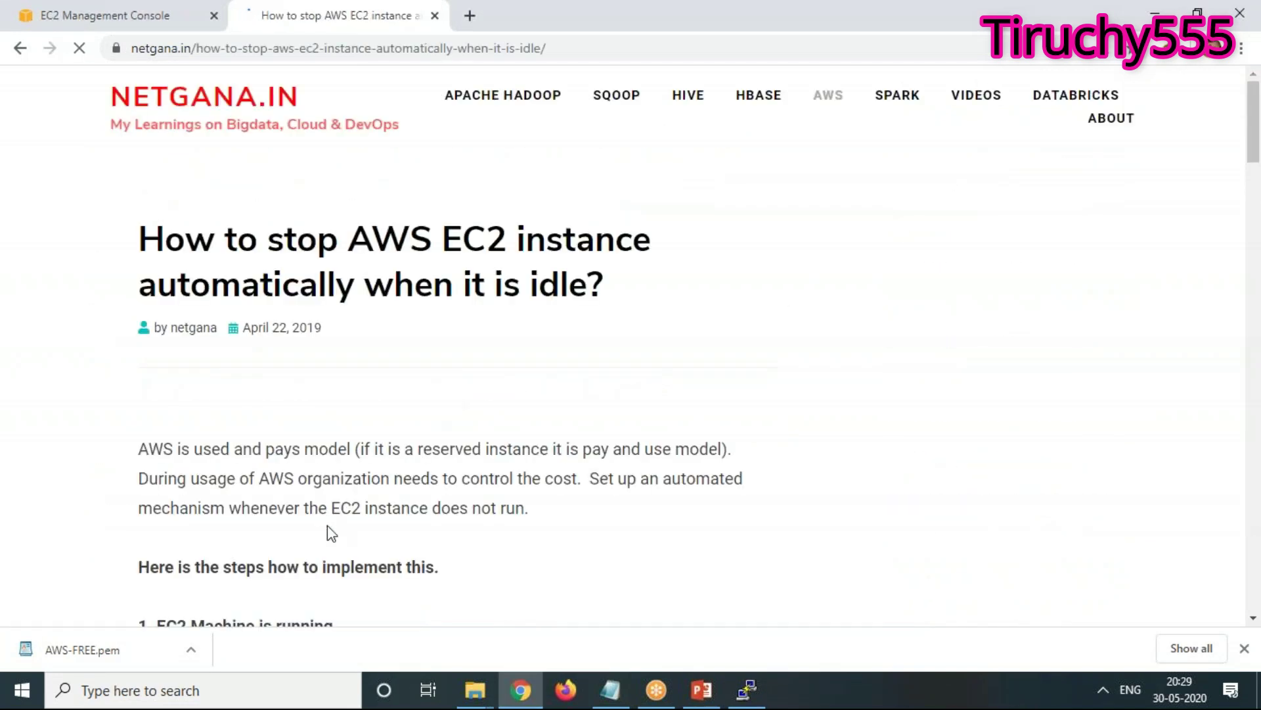
{"action": "scroll", "coordinate": [332, 533], "scroll_direction": "down", "scroll_amount": 8}
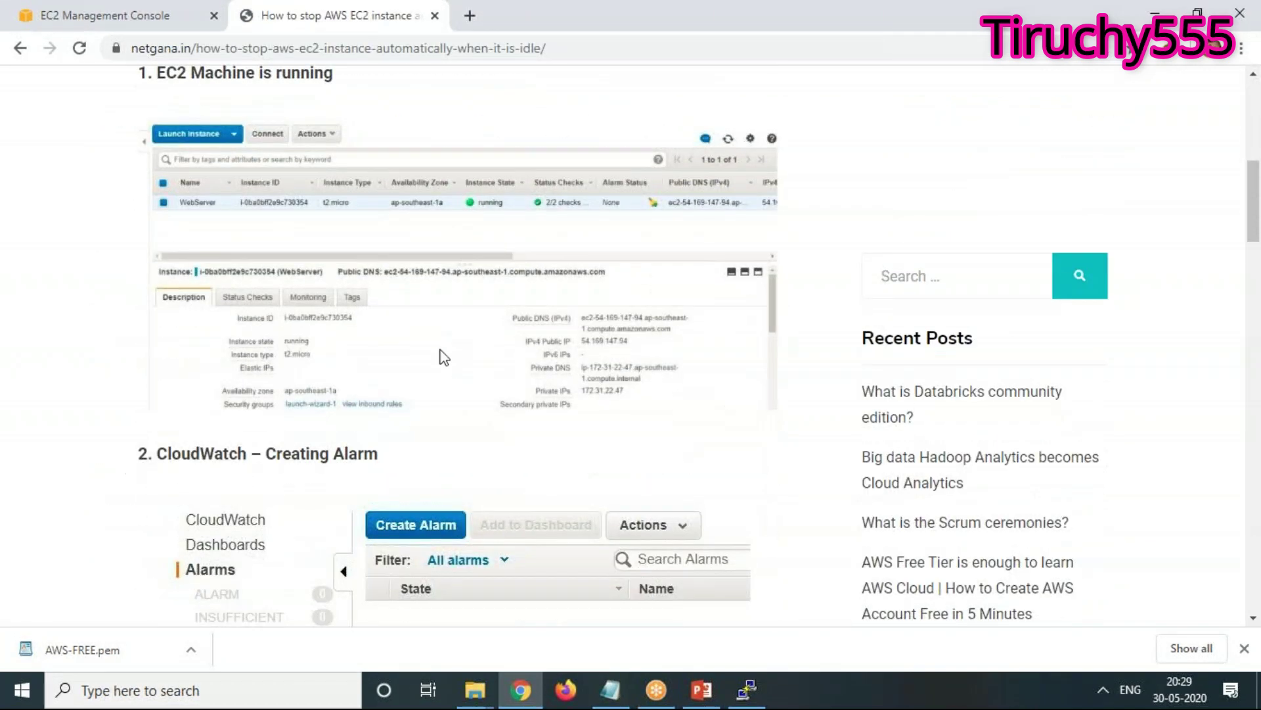
{"action": "scroll", "coordinate": [445, 357], "scroll_direction": "down", "scroll_amount": 20}
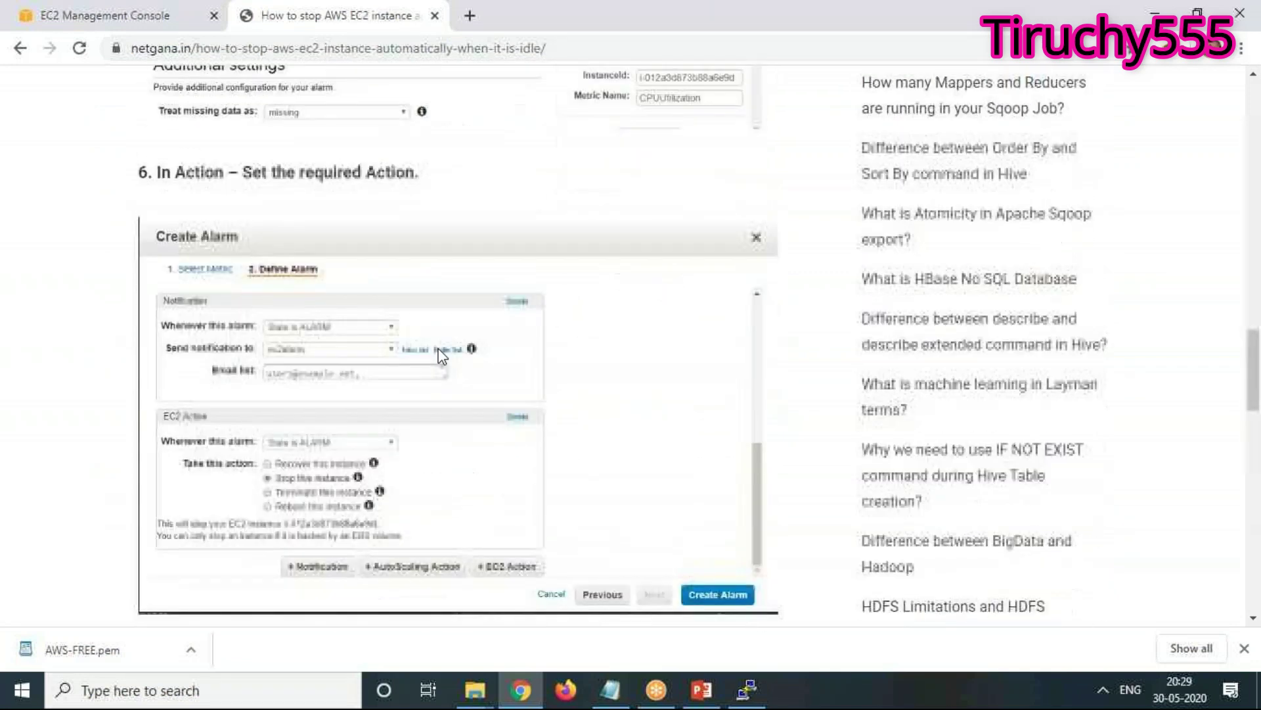
{"action": "scroll", "coordinate": [442, 355], "scroll_direction": "down", "scroll_amount": 12}
{"action": "scroll", "coordinate": [439, 354], "scroll_direction": "up", "scroll_amount": 12}
{"action": "scroll", "coordinate": [439, 352], "scroll_direction": "up", "scroll_amount": 20}
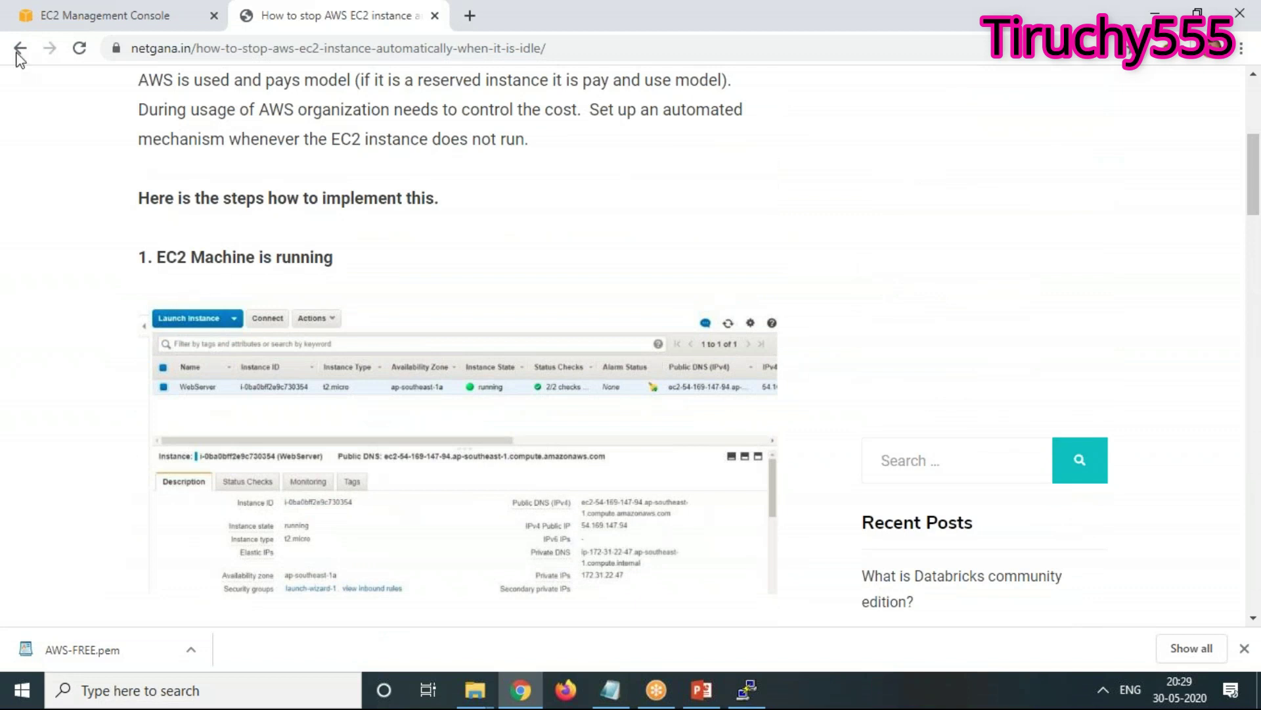
{"action": "left_click", "coordinate": [117, 19]}
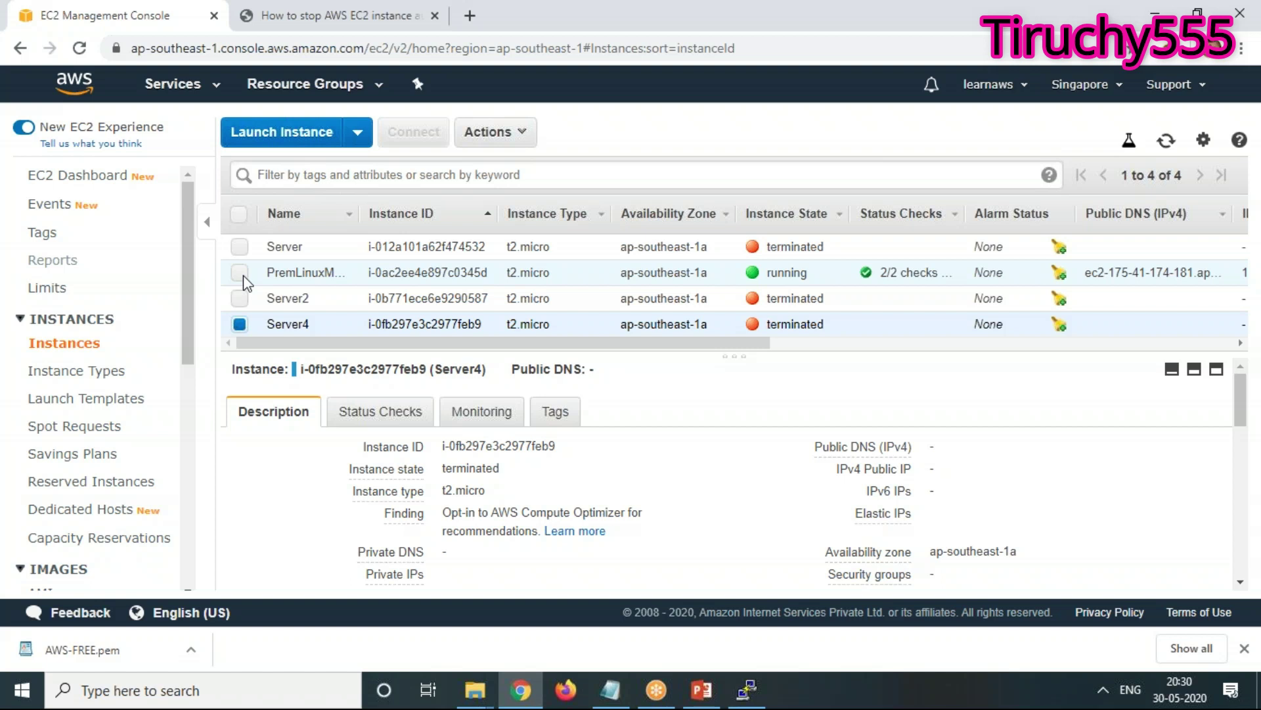
Narrow the selection to PremLinuxMachine and scroll to its launch time, May 30, 2020 8:25:20 PM
{"action": "left_click", "coordinate": [240, 273]}
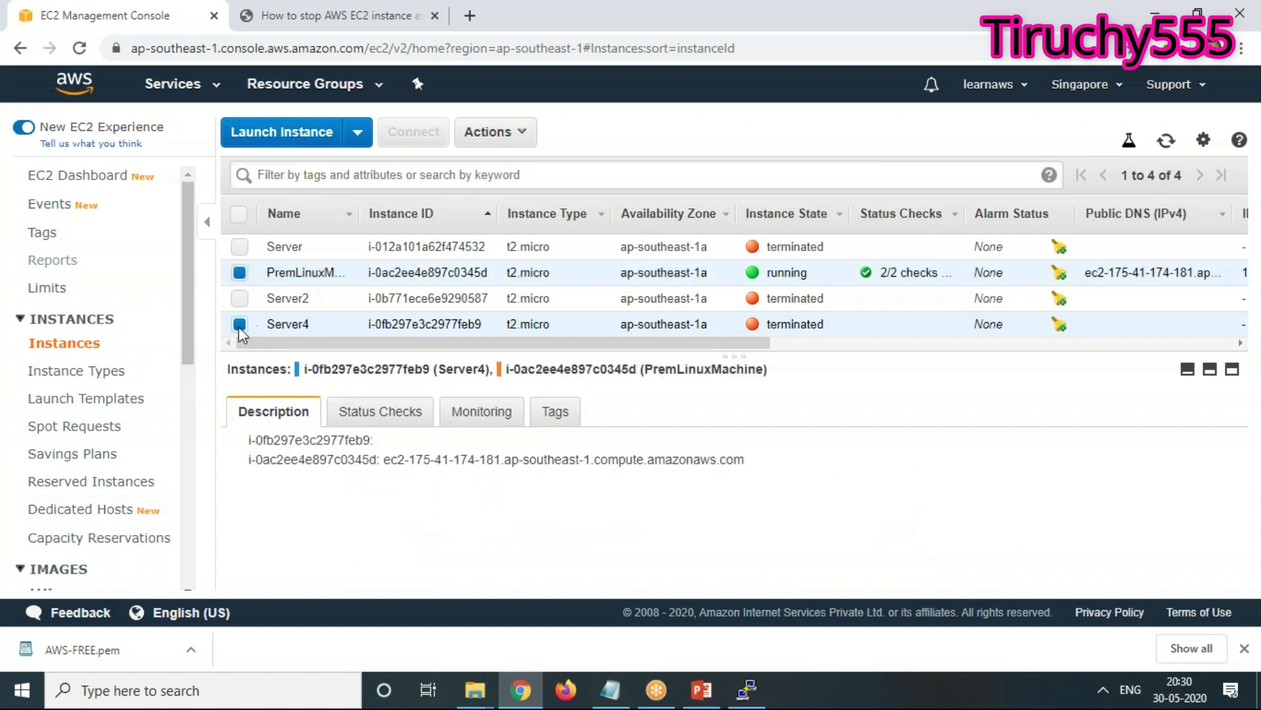
{"action": "left_click", "coordinate": [240, 324]}
{"action": "scroll", "coordinate": [1075, 520], "scroll_direction": "down", "scroll_amount": 2}
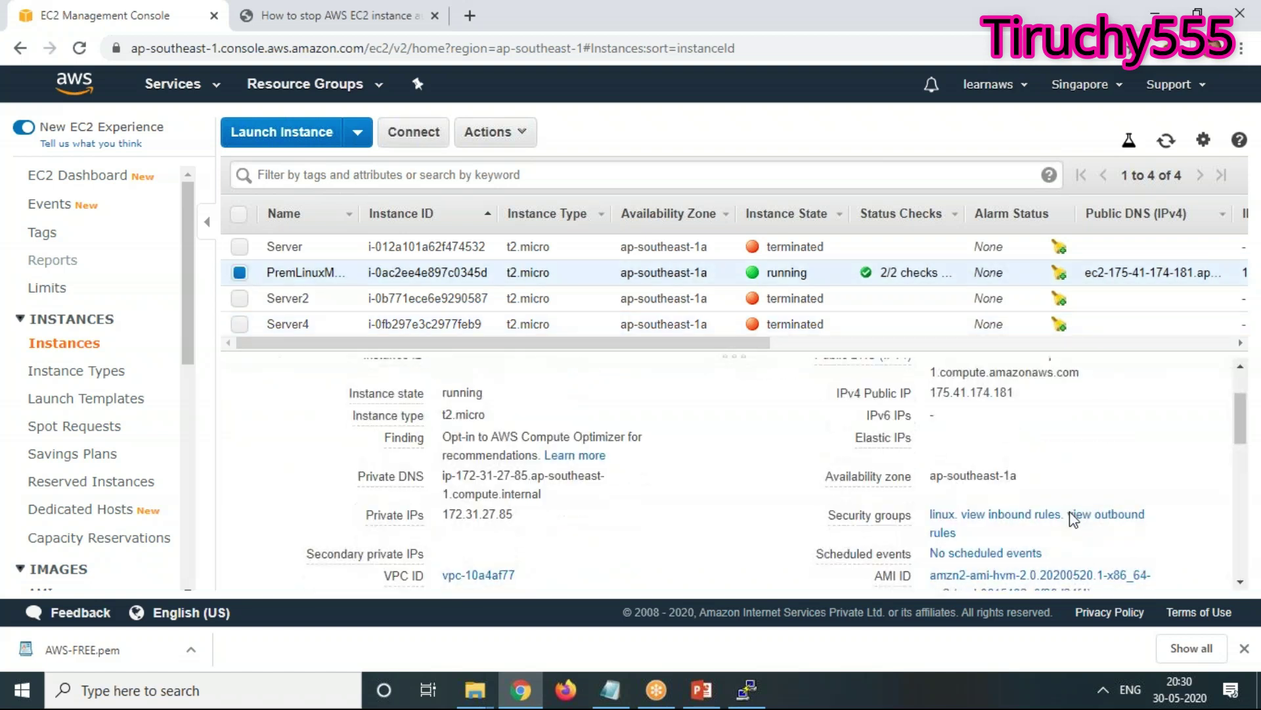
{"action": "scroll", "coordinate": [734, 473], "scroll_direction": "up", "scroll_amount": 3}
{"action": "scroll", "coordinate": [733, 473], "scroll_direction": "down", "scroll_amount": 4}
{"action": "scroll", "coordinate": [734, 474], "scroll_direction": "down", "scroll_amount": 4}
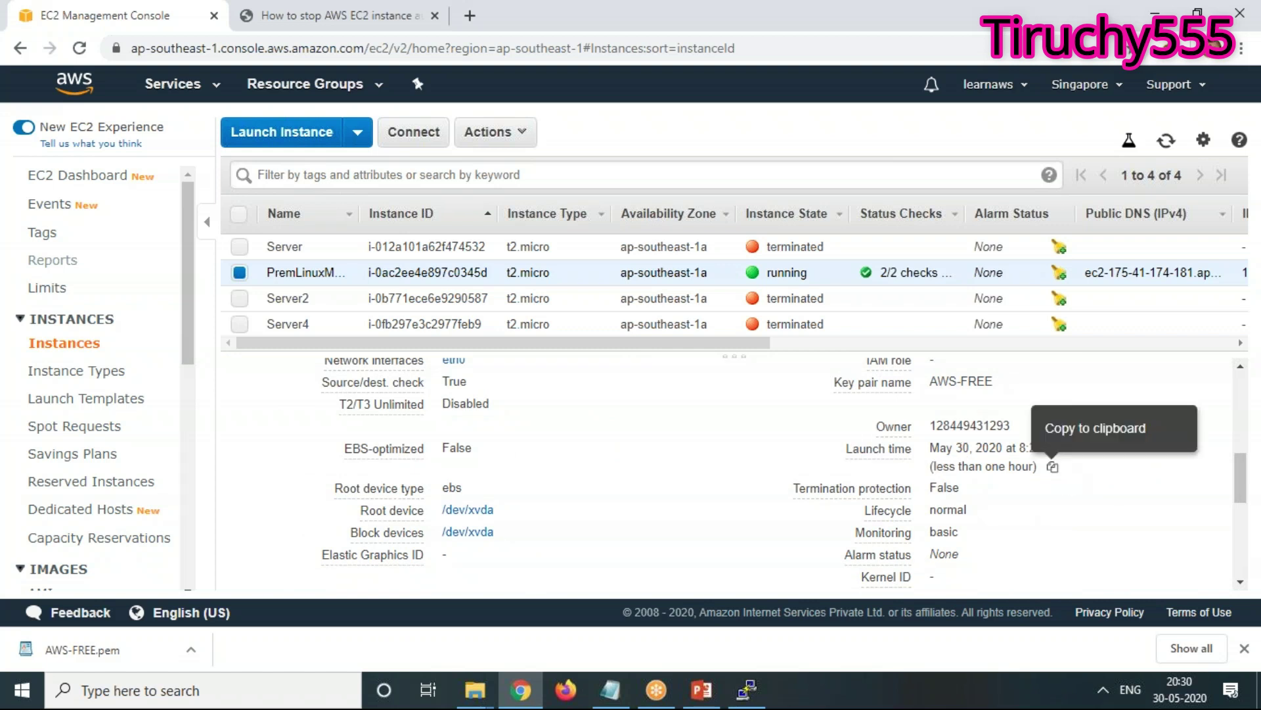
{"action": "double_click", "coordinate": [936, 425]}
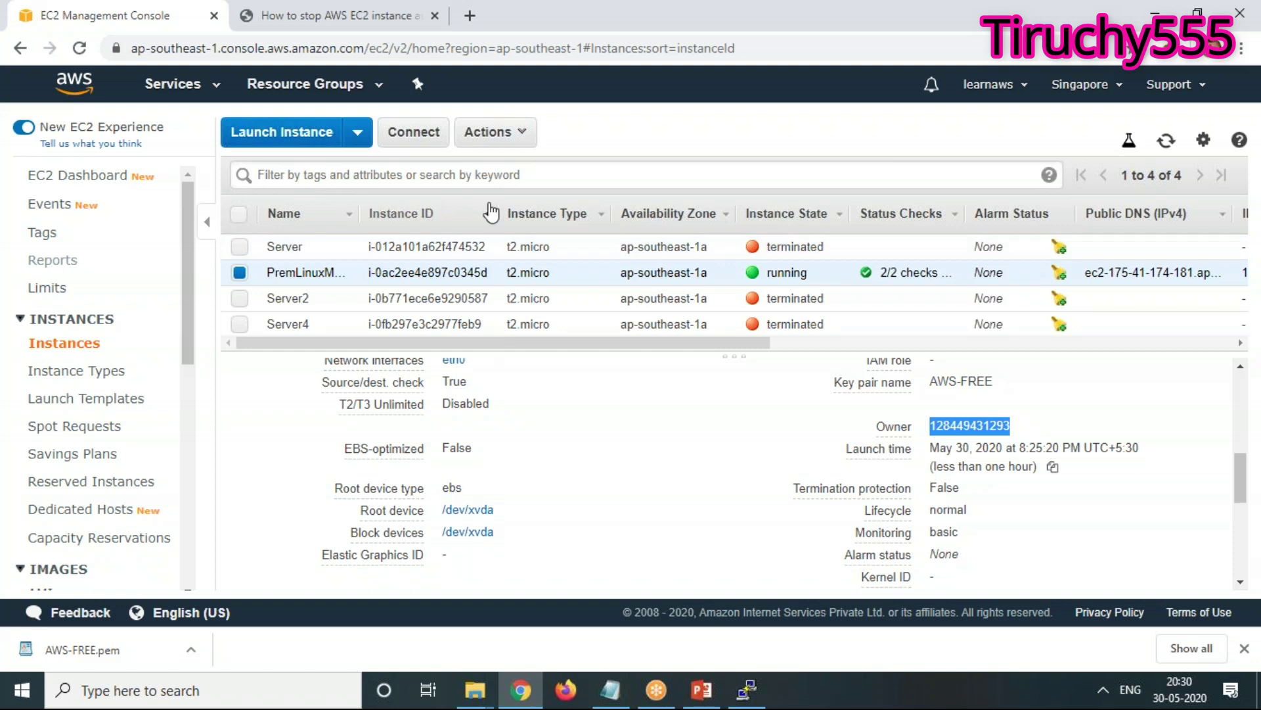
Select PremLinuxMachine's Launch time value in the Description tab for copying
{"action": "left_click", "coordinate": [486, 134]}
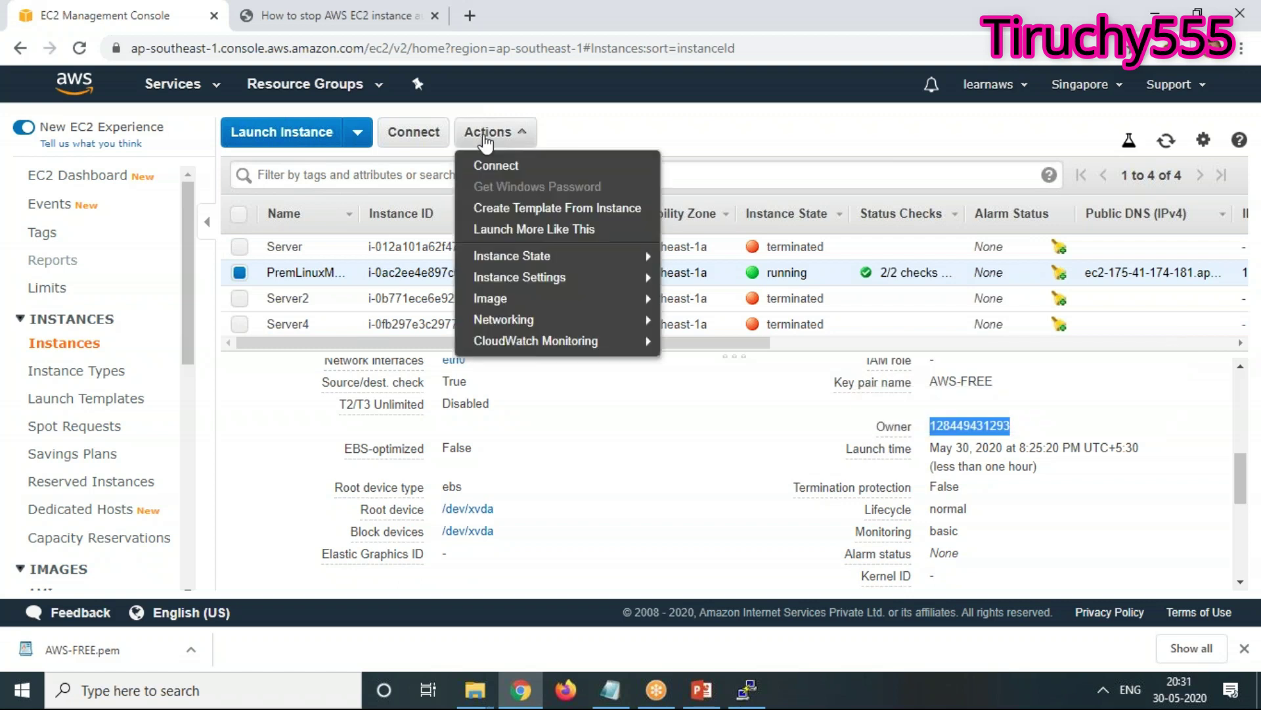
{"action": "mouse_move", "coordinate": [526, 259]}
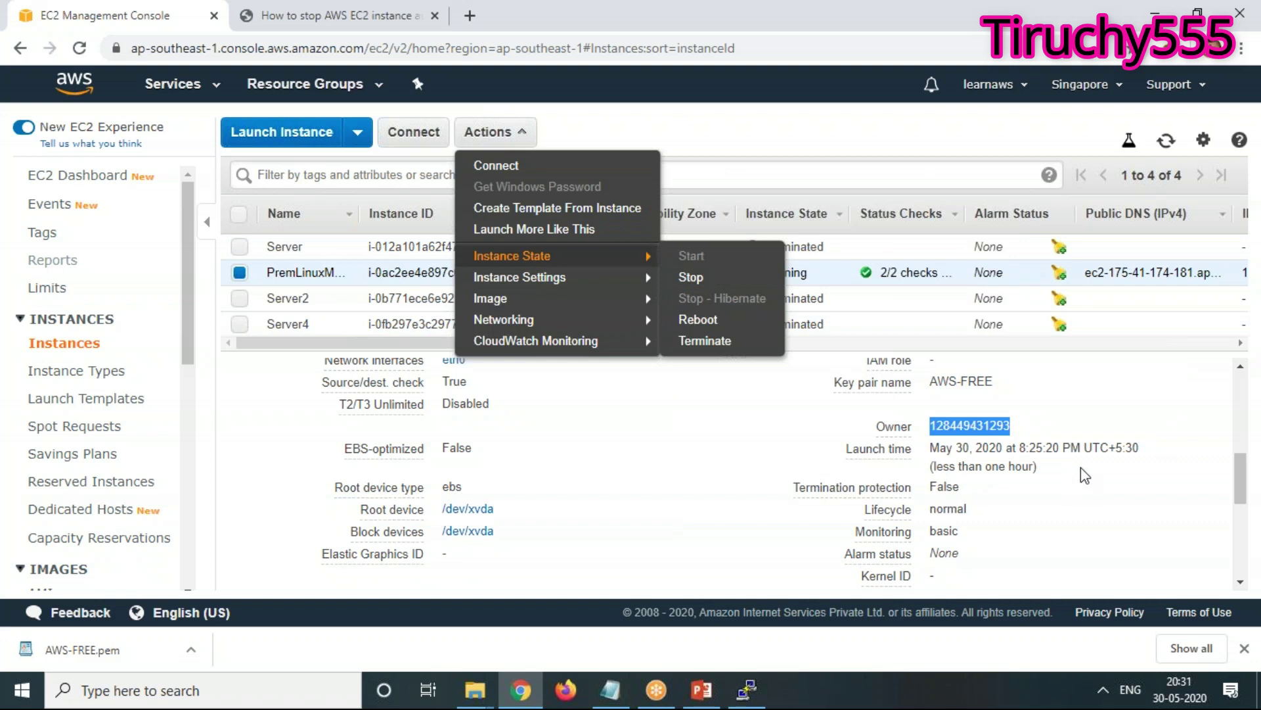
{"action": "left_click", "coordinate": [994, 486]}
{"action": "left_click_drag", "start_coordinate": [930, 448], "coordinate": [1157, 457]}
{"action": "key", "text": "ctrl+c"}
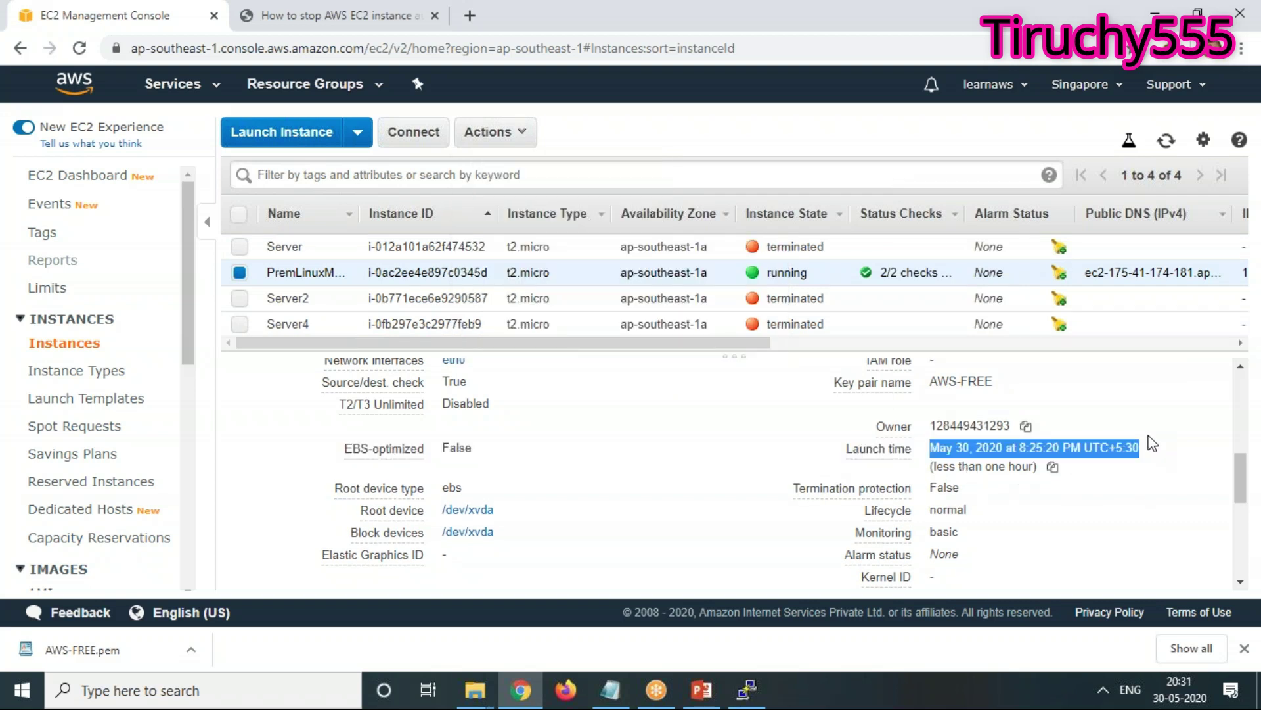
Paste the launch time on a new line at the end of the 3-session-notes file in Notepad
{"action": "left_click", "coordinate": [610, 689]}
{"action": "scroll", "coordinate": [606, 595], "scroll_direction": "up", "scroll_amount": 8}
{"action": "scroll", "coordinate": [510, 564], "scroll_direction": "down", "scroll_amount": 9}
{"action": "left_click", "coordinate": [510, 522]}
{"action": "key", "text": "Return"}
{"action": "key", "text": "Return"}
{"action": "key", "text": "ctrl+v"}
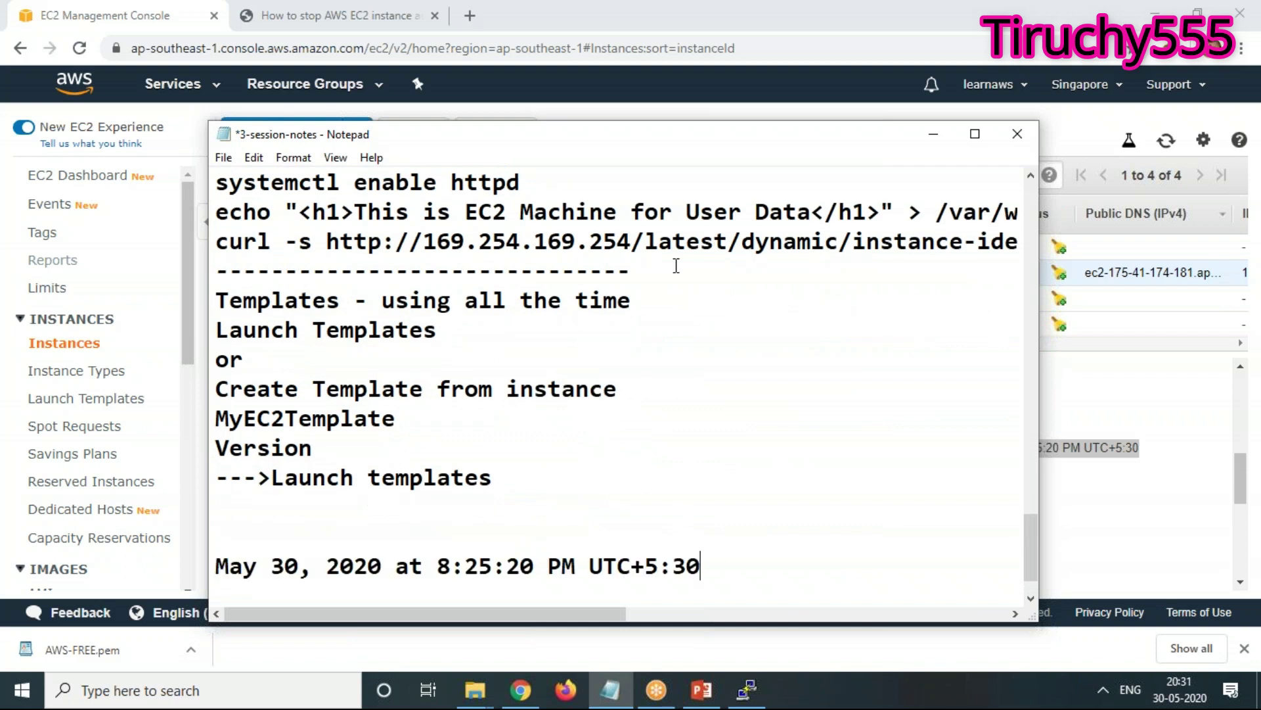
{"action": "left_click", "coordinate": [933, 134]}
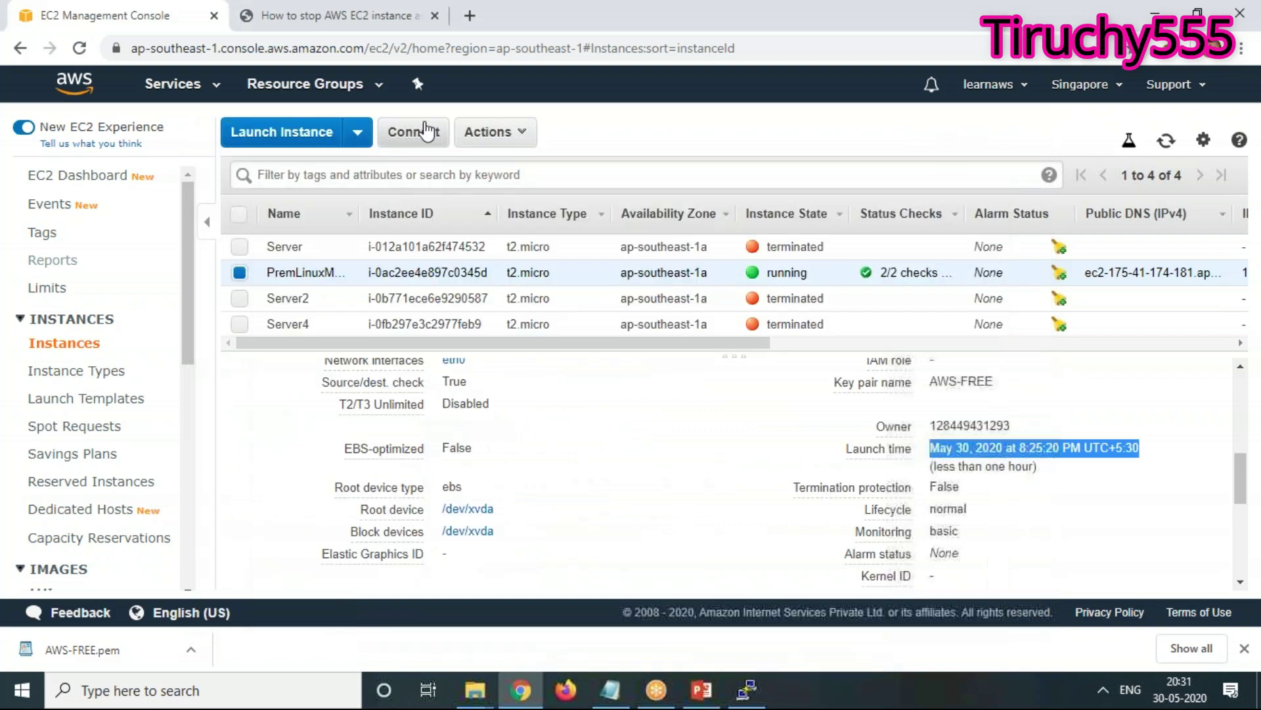
{"action": "left_click", "coordinate": [490, 134]}
Stop PremLinuxMachine through Instance State > Stop and confirm with Yes, Stop
{"action": "mouse_move", "coordinate": [506, 257]}
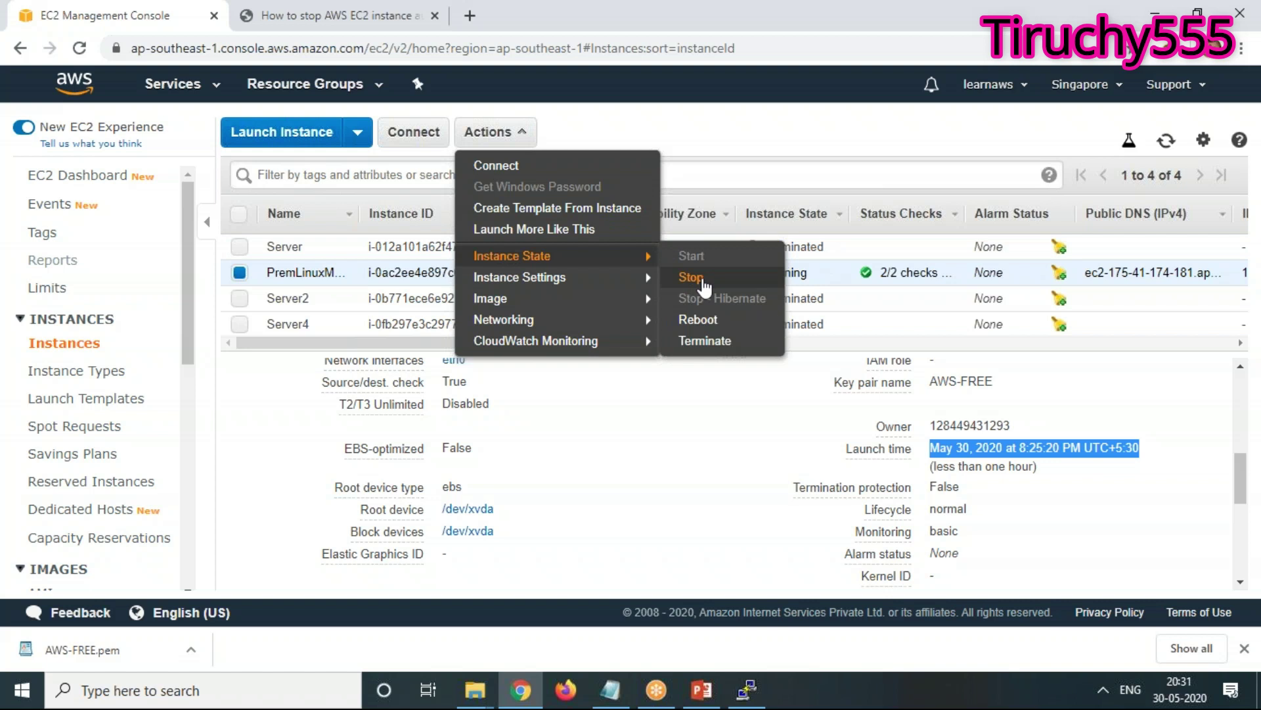
{"action": "left_click", "coordinate": [705, 282]}
{"action": "left_click", "coordinate": [821, 461]}
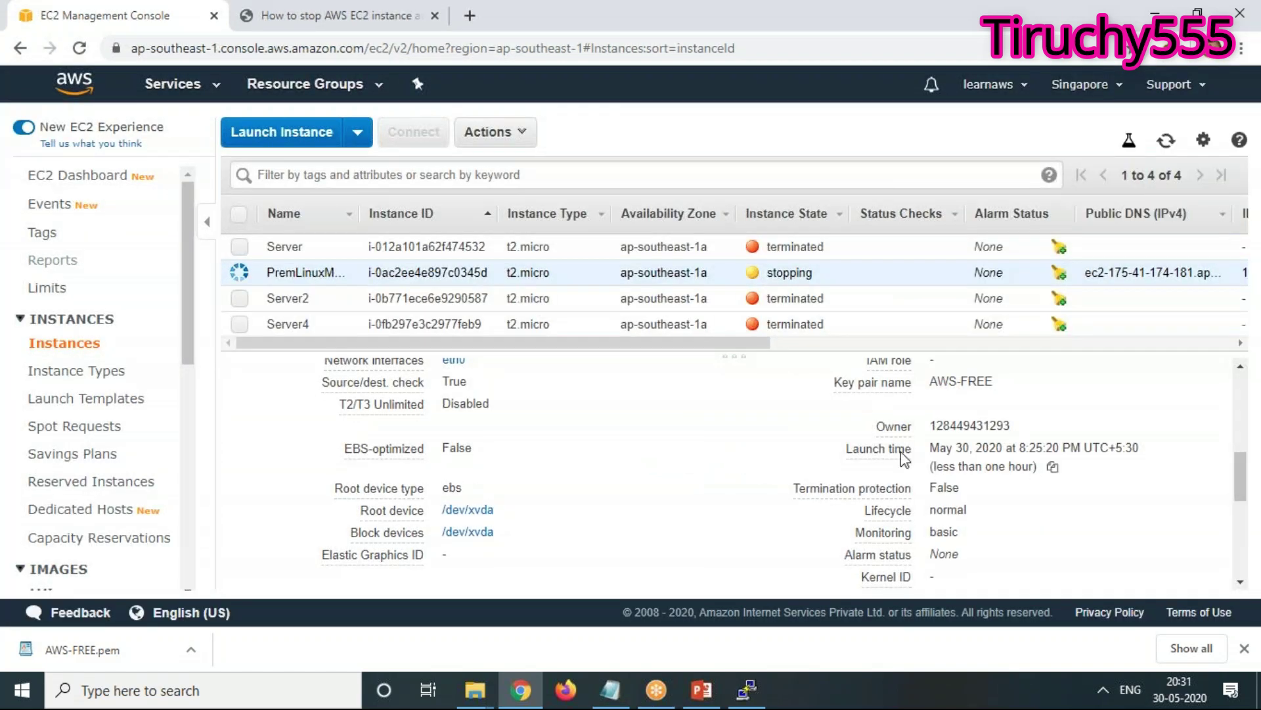
{"action": "scroll", "coordinate": [1158, 503], "scroll_direction": "up", "scroll_amount": 1}
{"action": "scroll", "coordinate": [1158, 503], "scroll_direction": "up", "scroll_amount": 4}
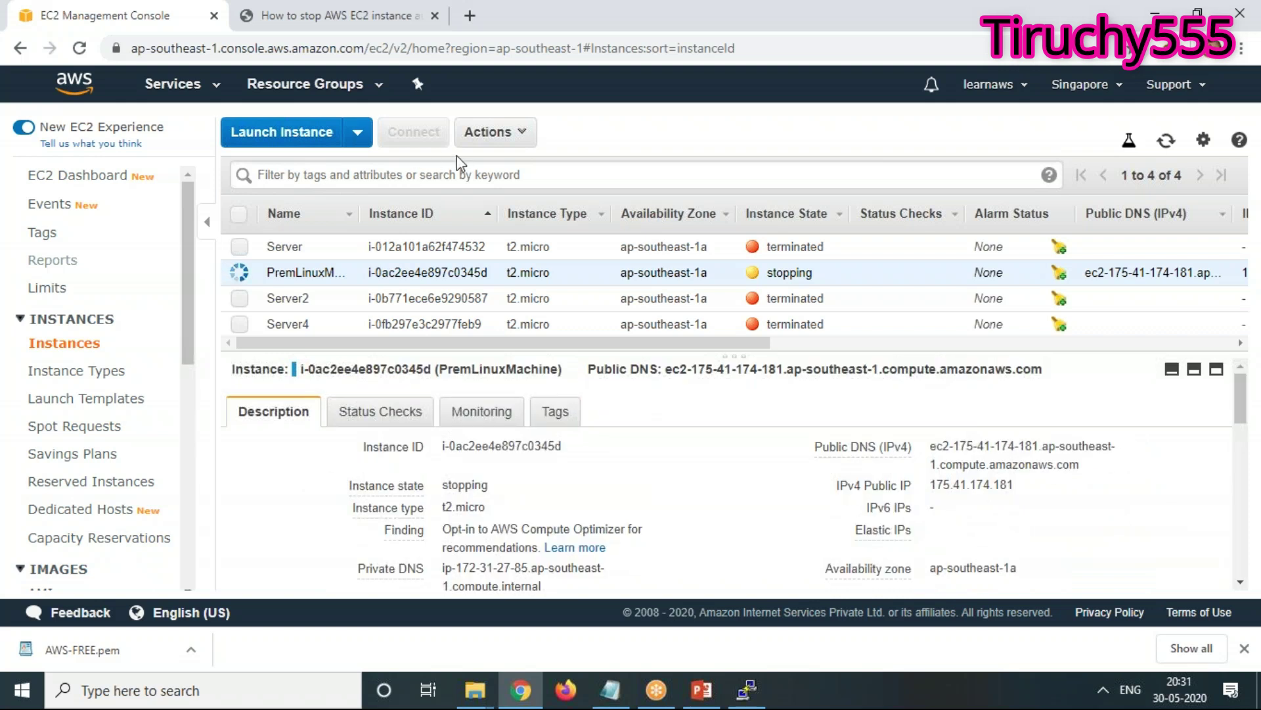
Refresh the instance list repeatedly until PremLinuxMachine shows as stopped
{"action": "left_click", "coordinate": [1165, 146]}
{"action": "left_click", "coordinate": [1165, 146]}
{"action": "left_click", "coordinate": [1165, 146]}
{"action": "left_click", "coordinate": [1165, 146]}
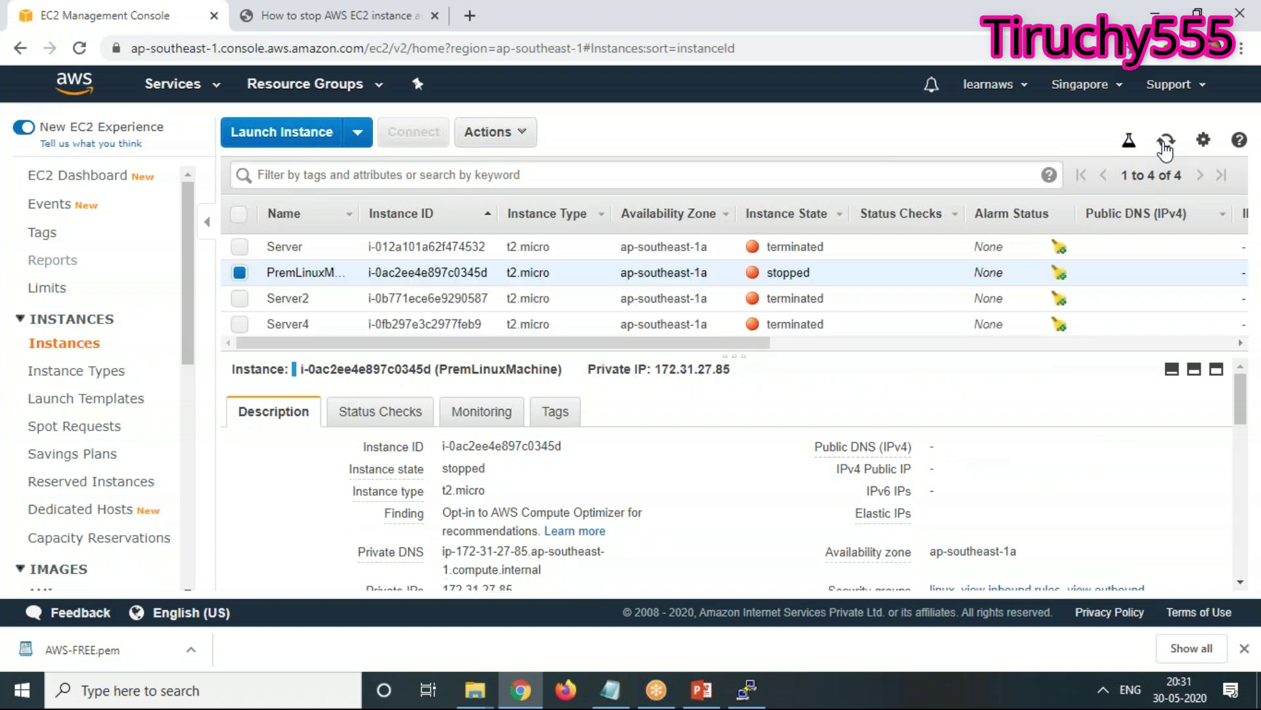
{"action": "scroll", "coordinate": [1071, 552], "scroll_direction": "down", "scroll_amount": 3}
{"action": "scroll", "coordinate": [1071, 539], "scroll_direction": "down", "scroll_amount": 2}
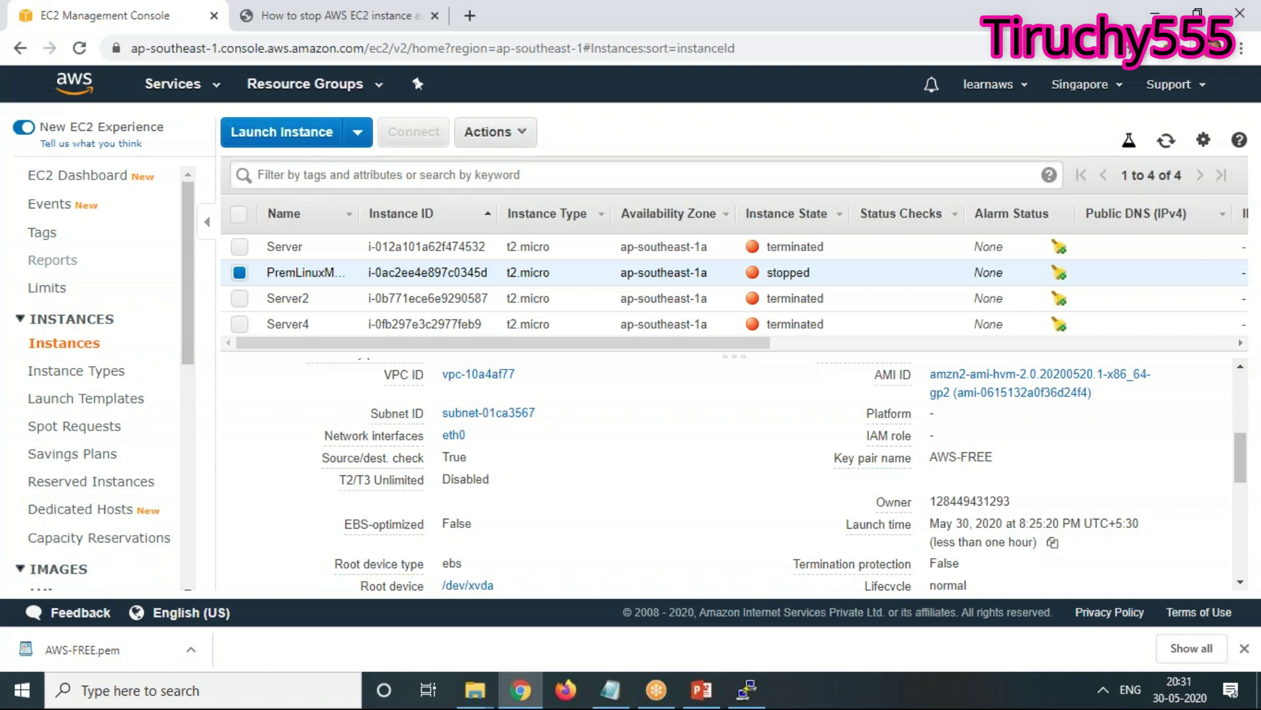
{"action": "scroll", "coordinate": [1051, 540], "scroll_direction": "up", "scroll_amount": 5}
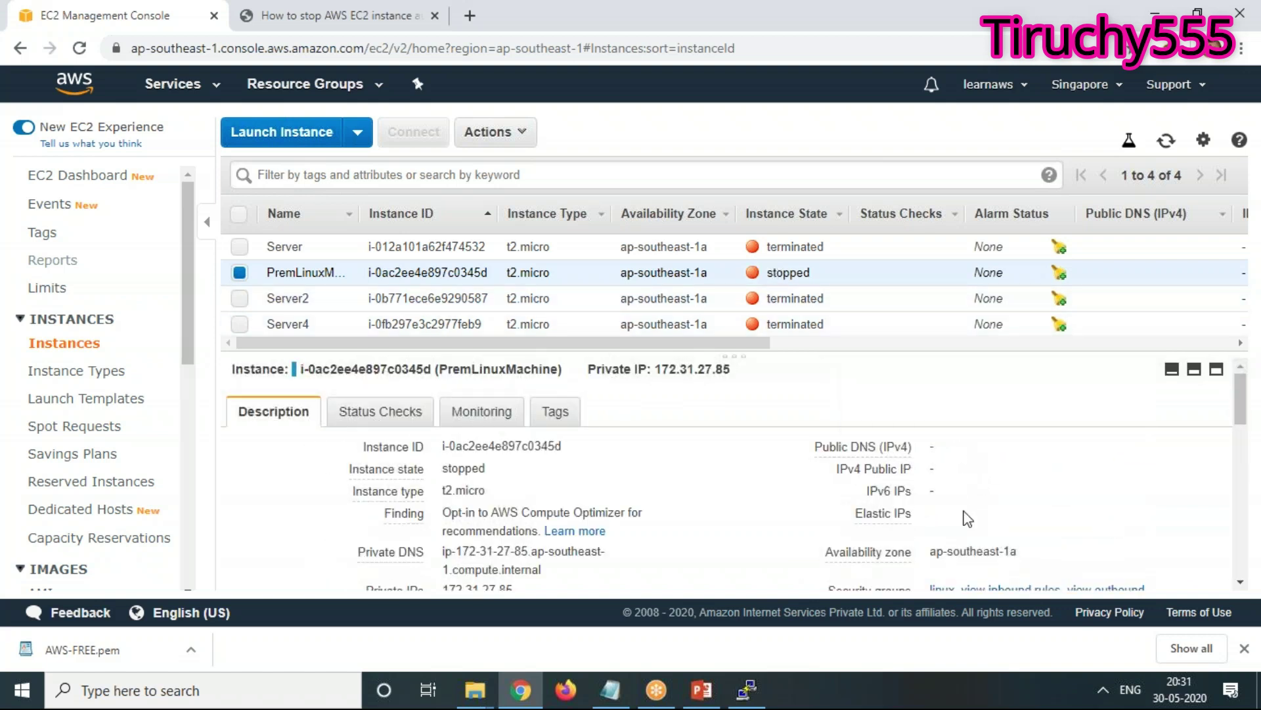
Start PremLinuxMachine through Actions > Instance State > Start, confirming with Yes, Start
{"action": "left_click", "coordinate": [493, 133]}
{"action": "mouse_move", "coordinate": [503, 256]}
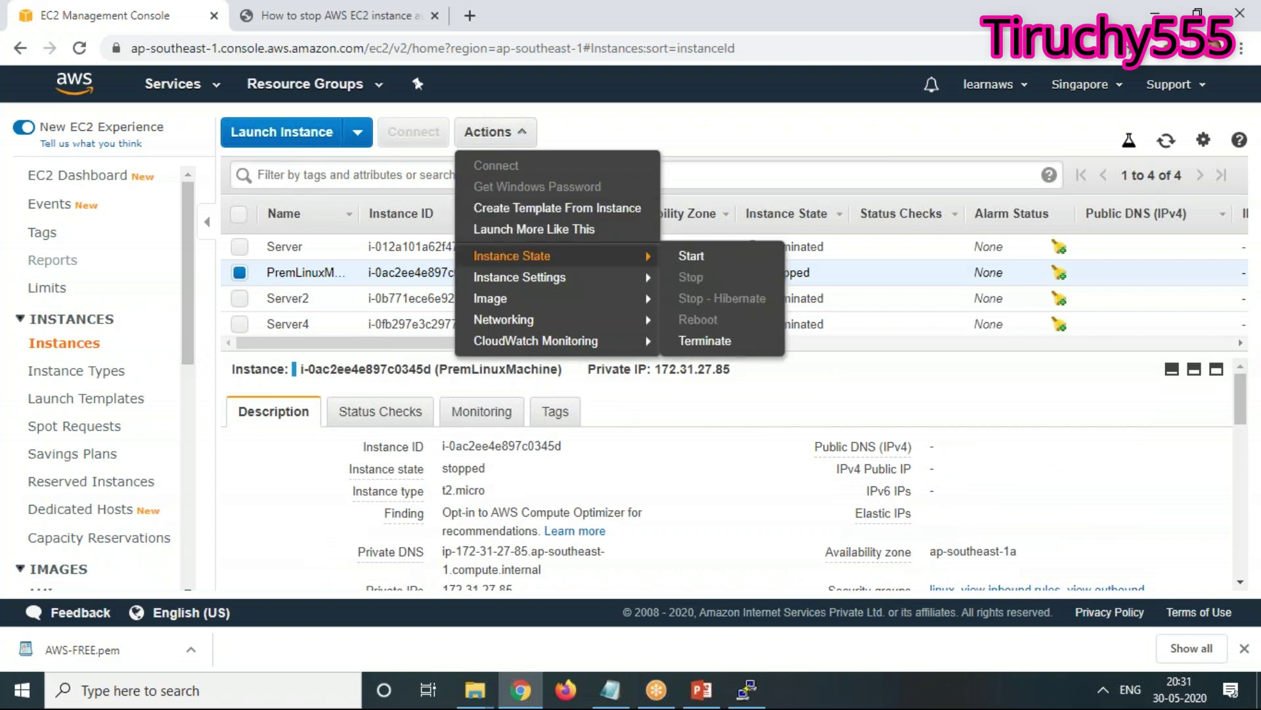
{"action": "left_click", "coordinate": [687, 263]}
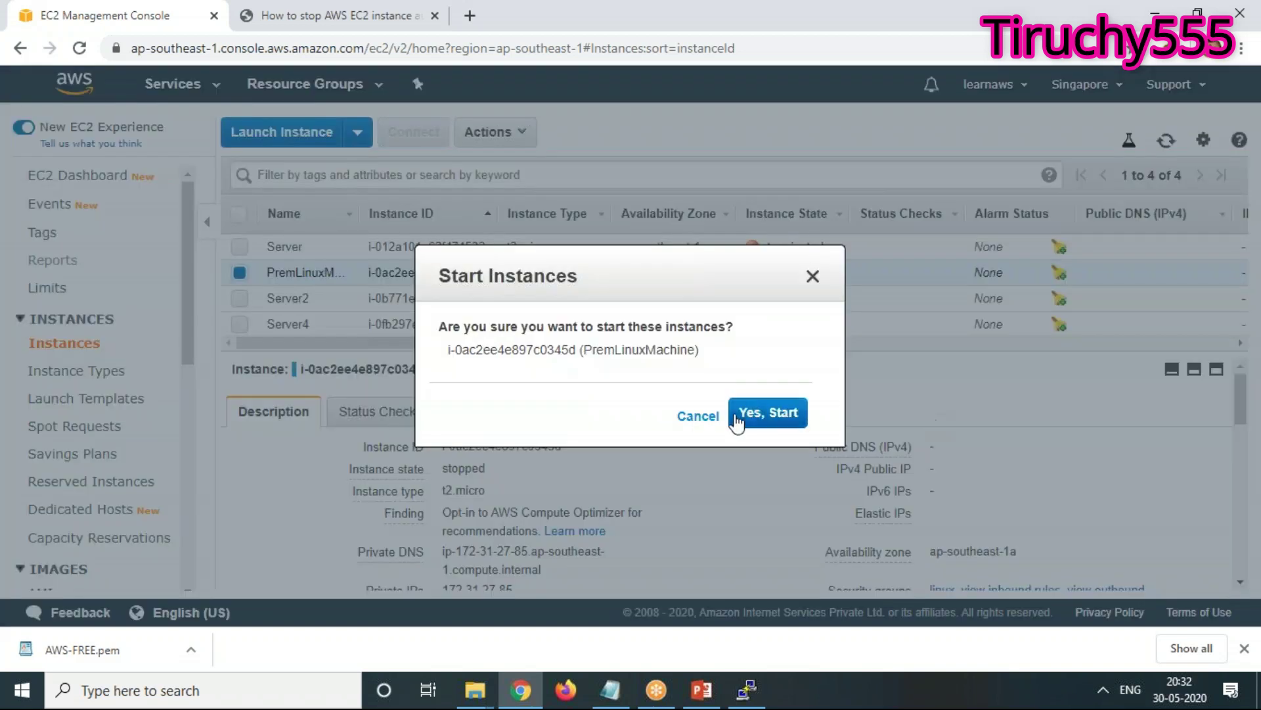
{"action": "left_click", "coordinate": [769, 418]}
{"action": "scroll", "coordinate": [1033, 492], "scroll_direction": "down", "scroll_amount": 3}
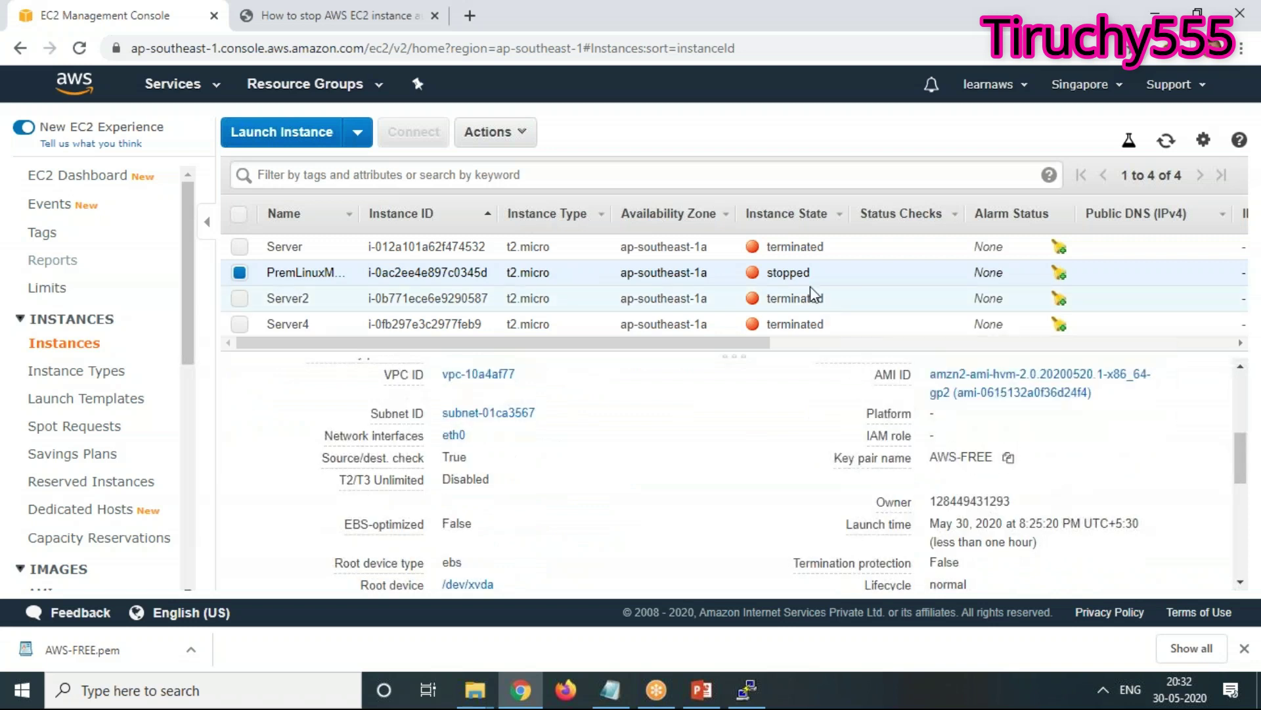
{"action": "left_click", "coordinate": [239, 272]}
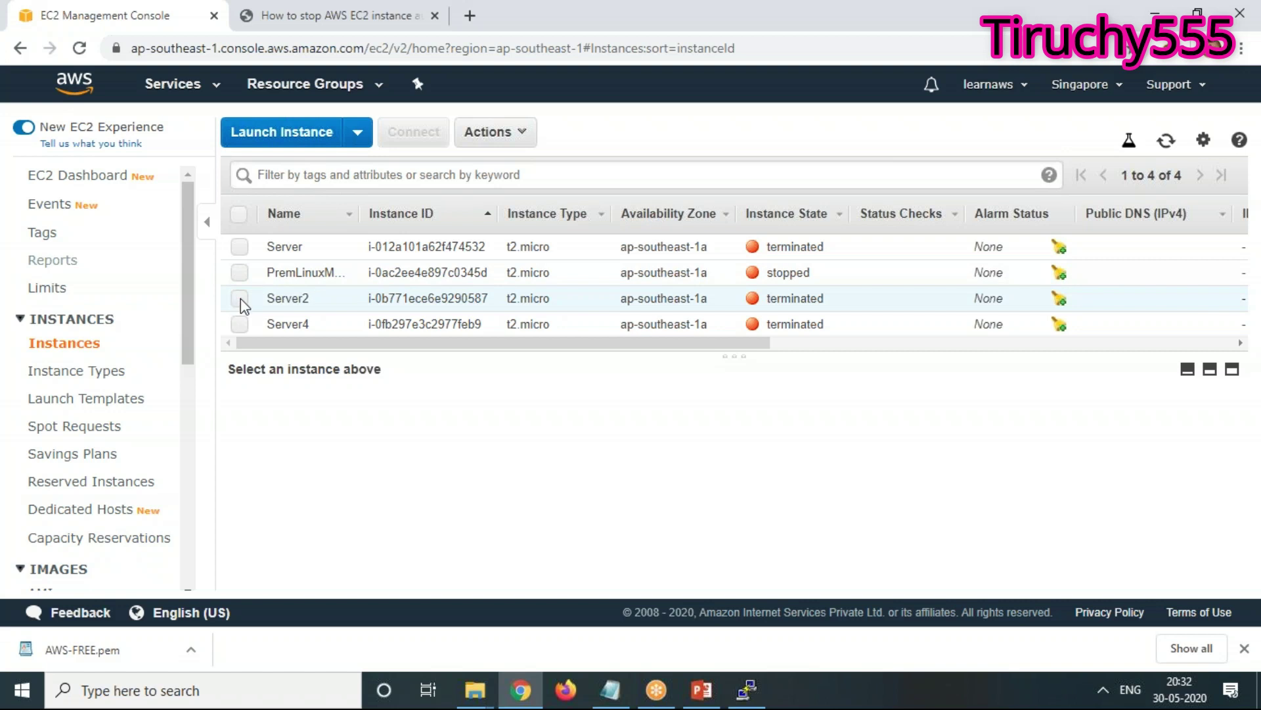
{"action": "left_click", "coordinate": [240, 298]}
{"action": "scroll", "coordinate": [1017, 471], "scroll_direction": "down", "scroll_amount": 6}
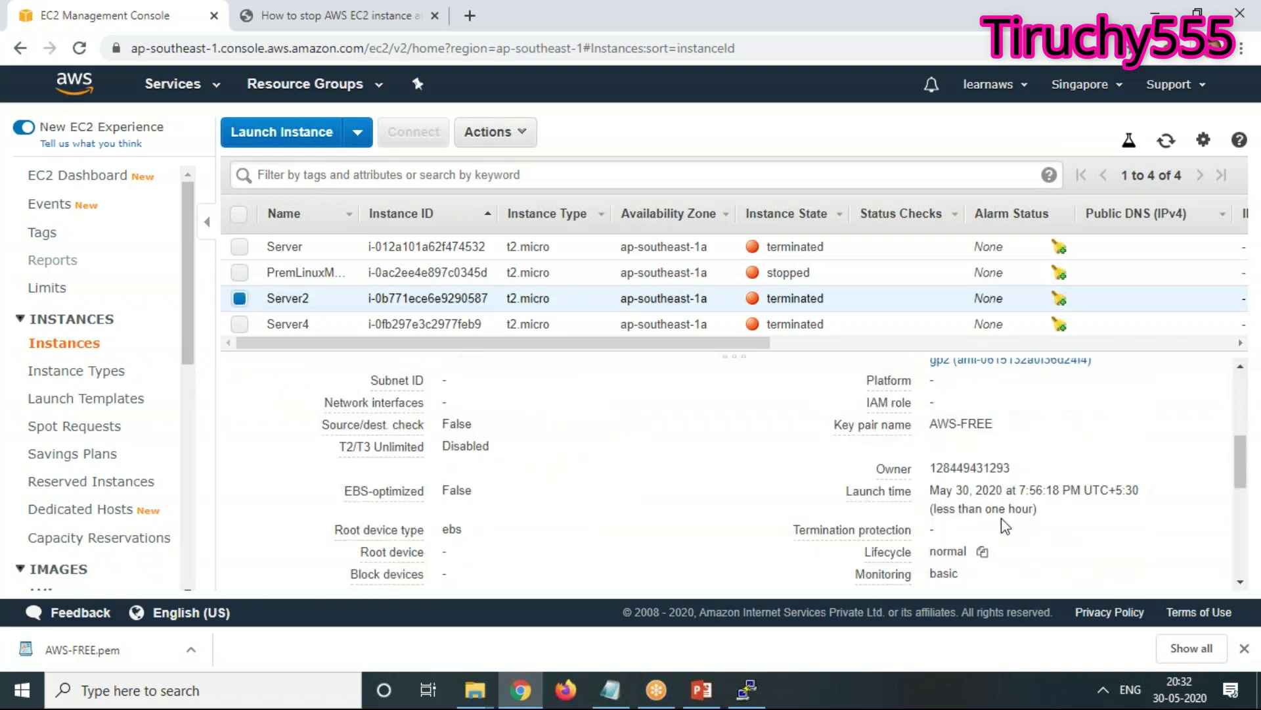
{"action": "scroll", "coordinate": [1051, 483], "scroll_direction": "down", "scroll_amount": 3}
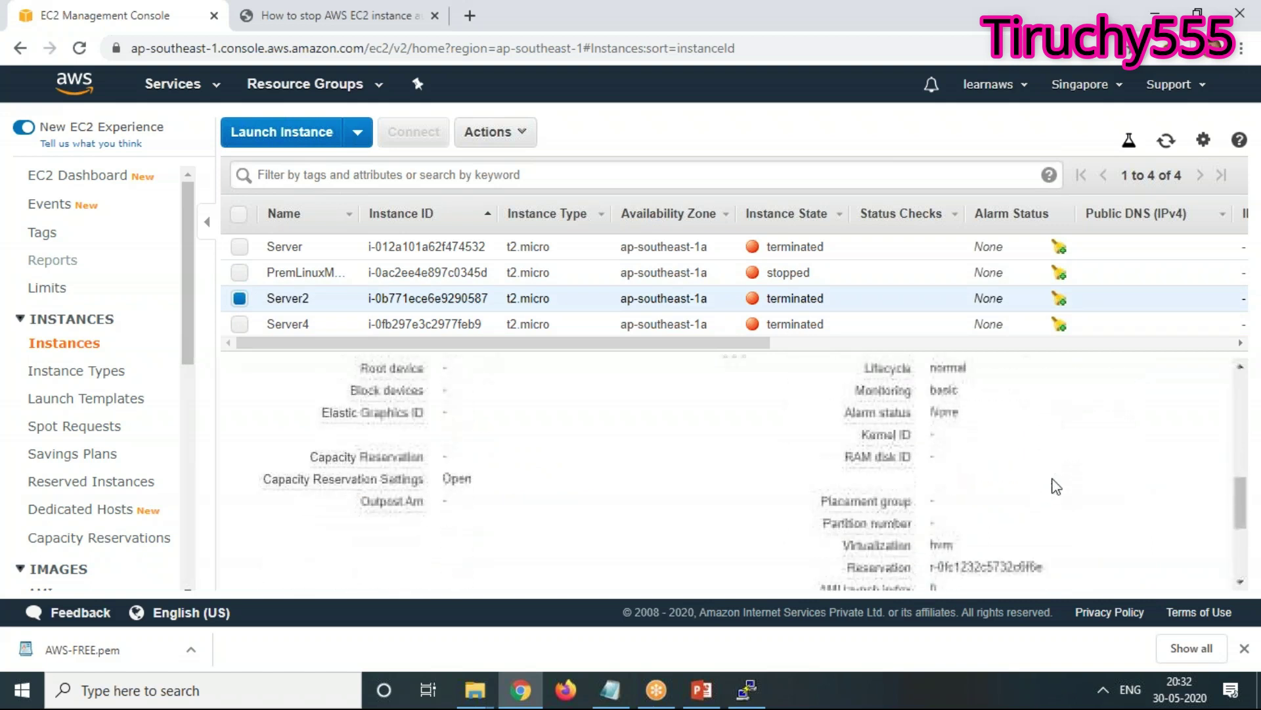
{"action": "scroll", "coordinate": [1053, 484], "scroll_direction": "up", "scroll_amount": 4}
{"action": "scroll", "coordinate": [1074, 516], "scroll_direction": "down", "scroll_amount": 2}
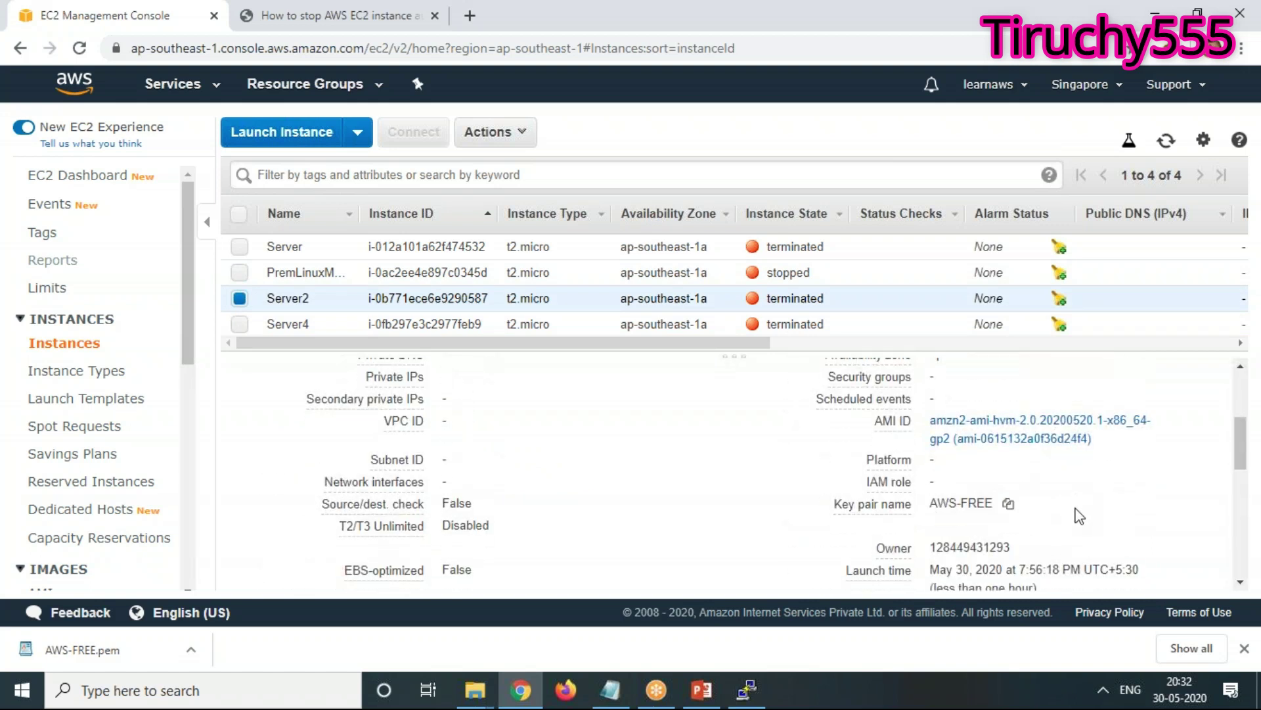
{"action": "left_click", "coordinate": [240, 323]}
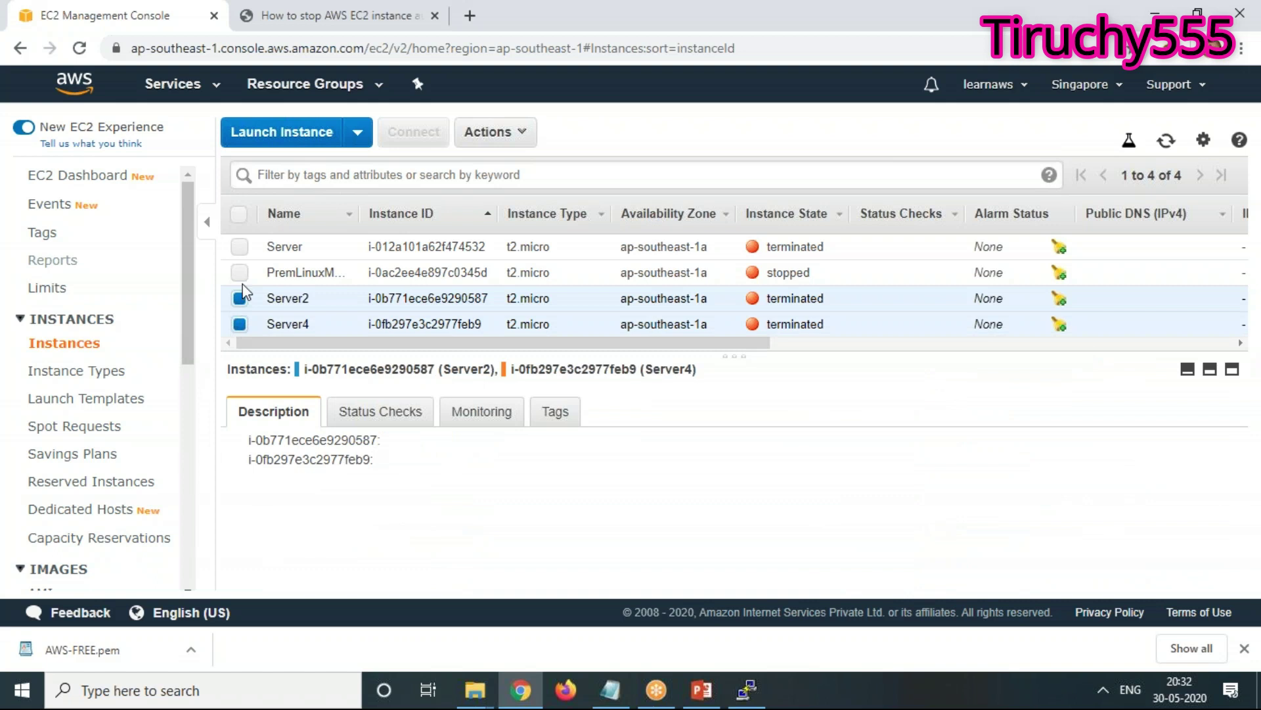
{"action": "left_click", "coordinate": [240, 298]}
{"action": "scroll", "coordinate": [1047, 462], "scroll_direction": "down", "scroll_amount": 3}
{"action": "scroll", "coordinate": [1046, 461], "scroll_direction": "down", "scroll_amount": 4}
{"action": "scroll", "coordinate": [1053, 490], "scroll_direction": "up", "scroll_amount": 1}
{"action": "scroll", "coordinate": [1059, 464], "scroll_direction": "up", "scroll_amount": 1}
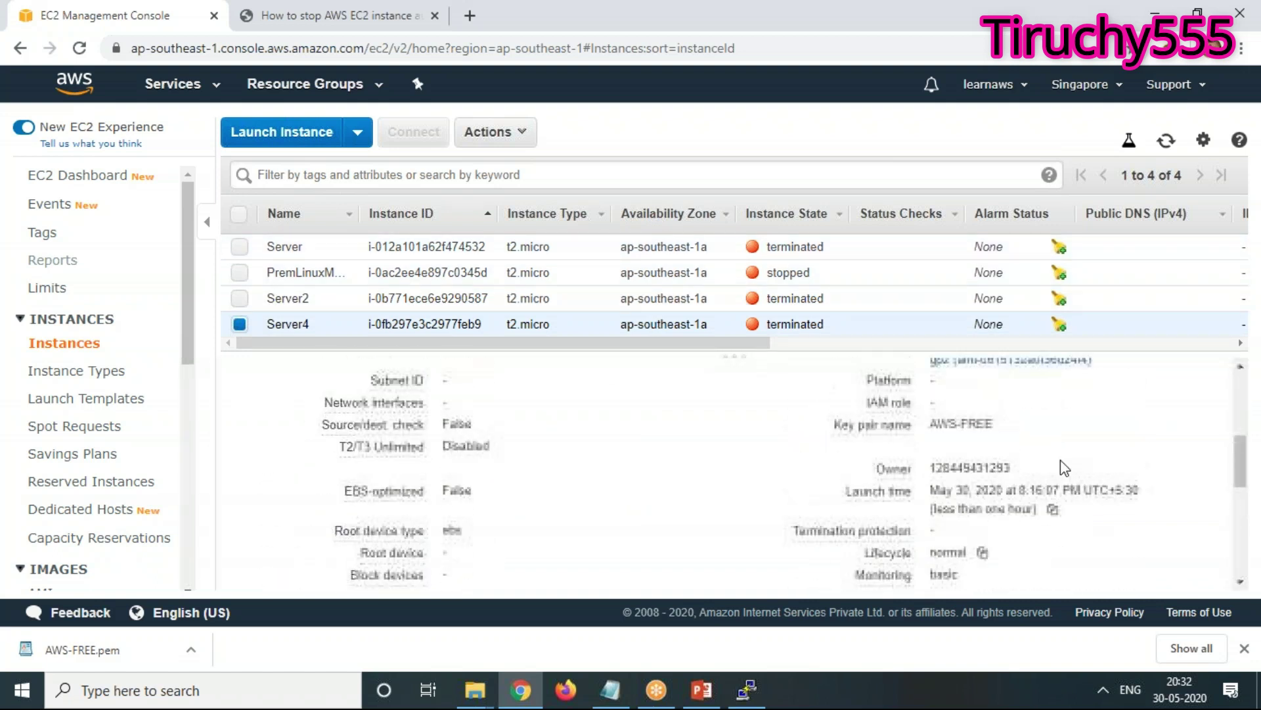
{"action": "left_click", "coordinate": [239, 247]}
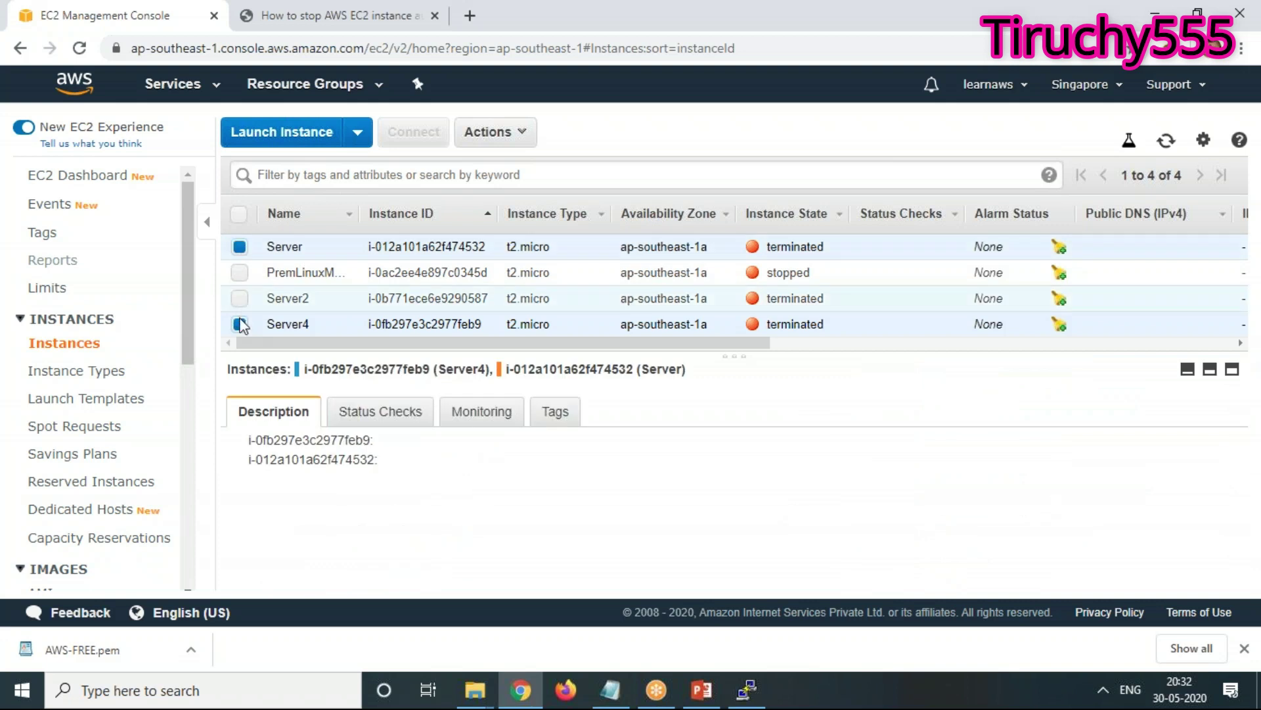
{"action": "left_click", "coordinate": [239, 323]}
{"action": "scroll", "coordinate": [992, 525], "scroll_direction": "down", "scroll_amount": 6}
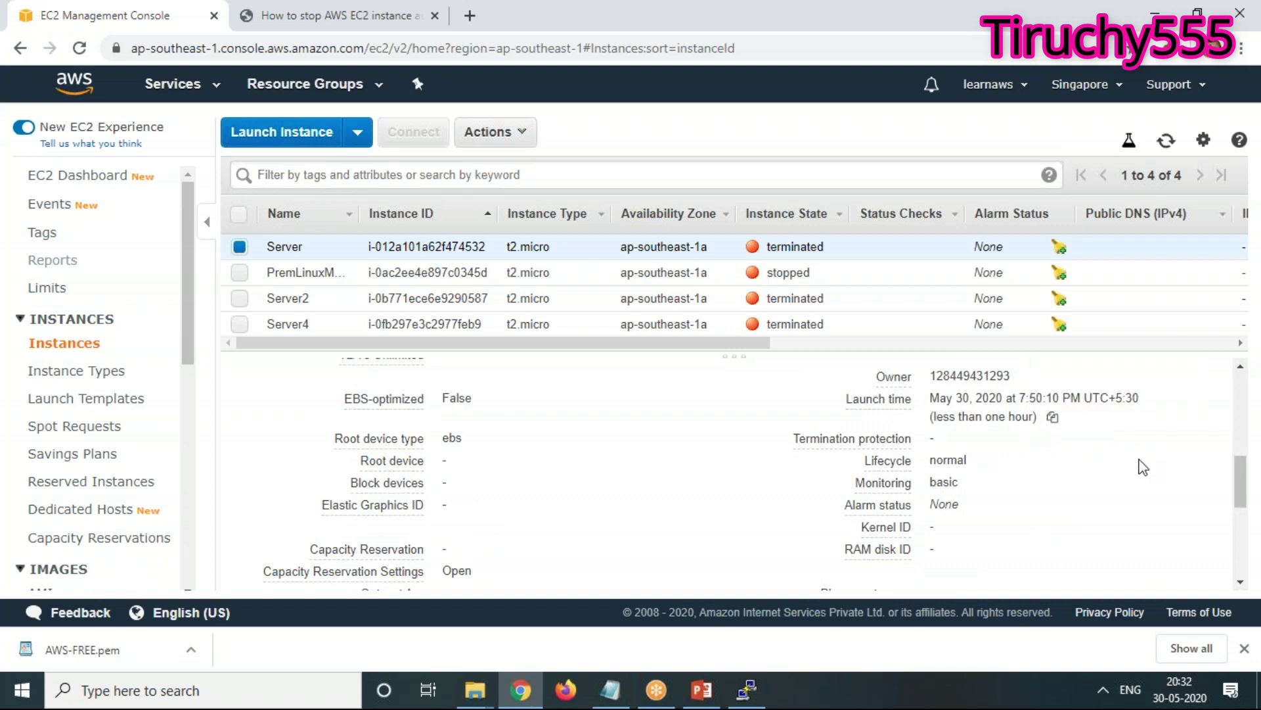
{"action": "left_click", "coordinate": [239, 272]}
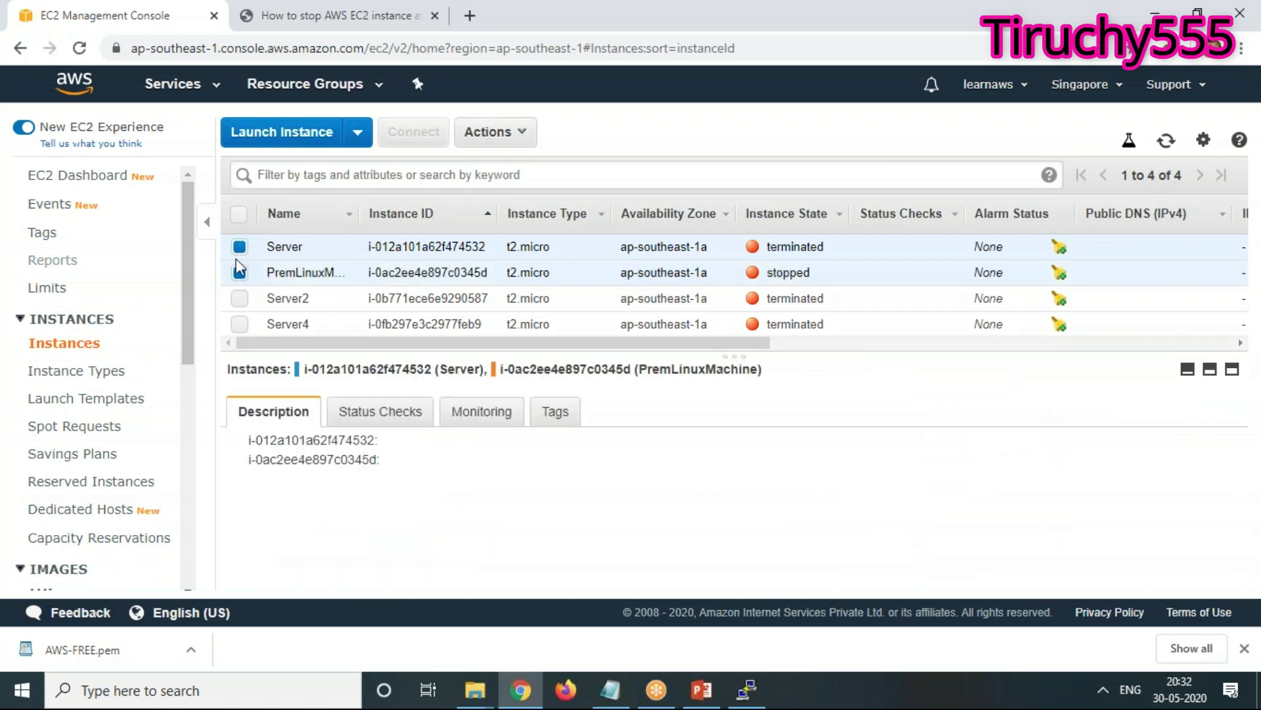
{"action": "left_click", "coordinate": [239, 247]}
{"action": "scroll", "coordinate": [1166, 516], "scroll_direction": "down", "scroll_amount": 3}
{"action": "scroll", "coordinate": [1168, 519], "scroll_direction": "up", "scroll_amount": 3}
{"action": "scroll", "coordinate": [1167, 519], "scroll_direction": "down", "scroll_amount": 15}
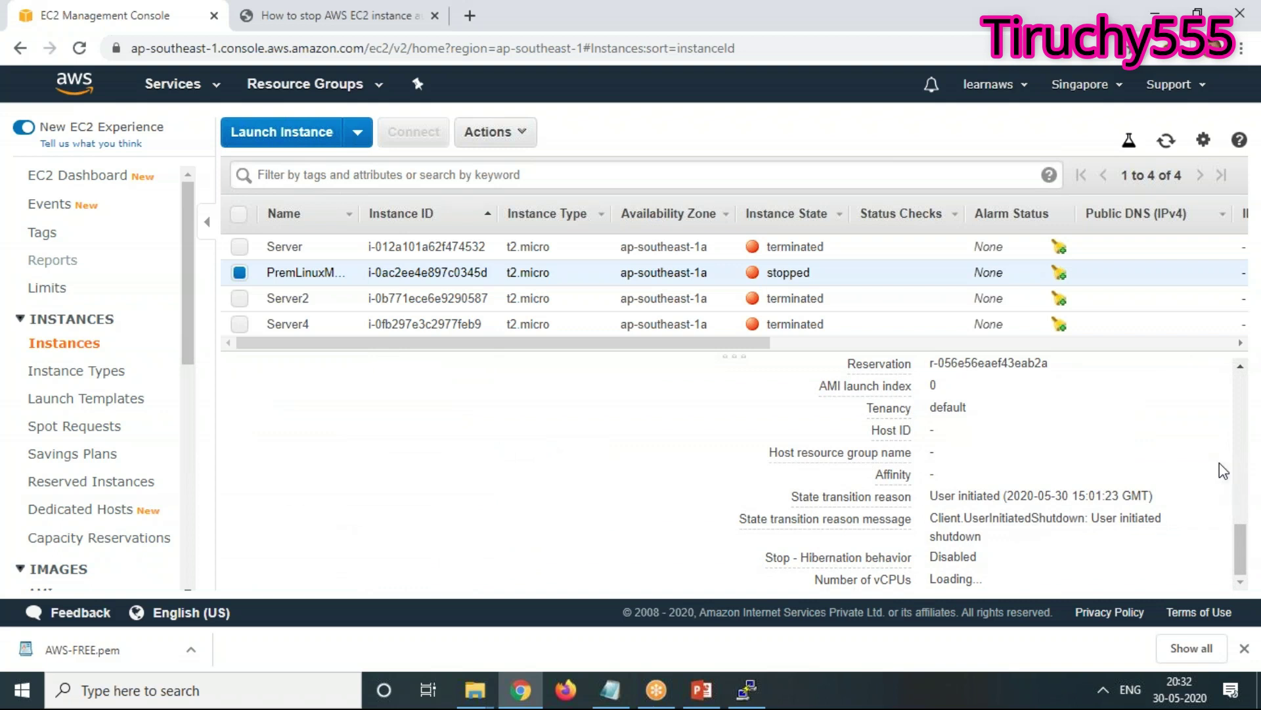
{"action": "scroll", "coordinate": [1228, 471], "scroll_direction": "up", "scroll_amount": 8}
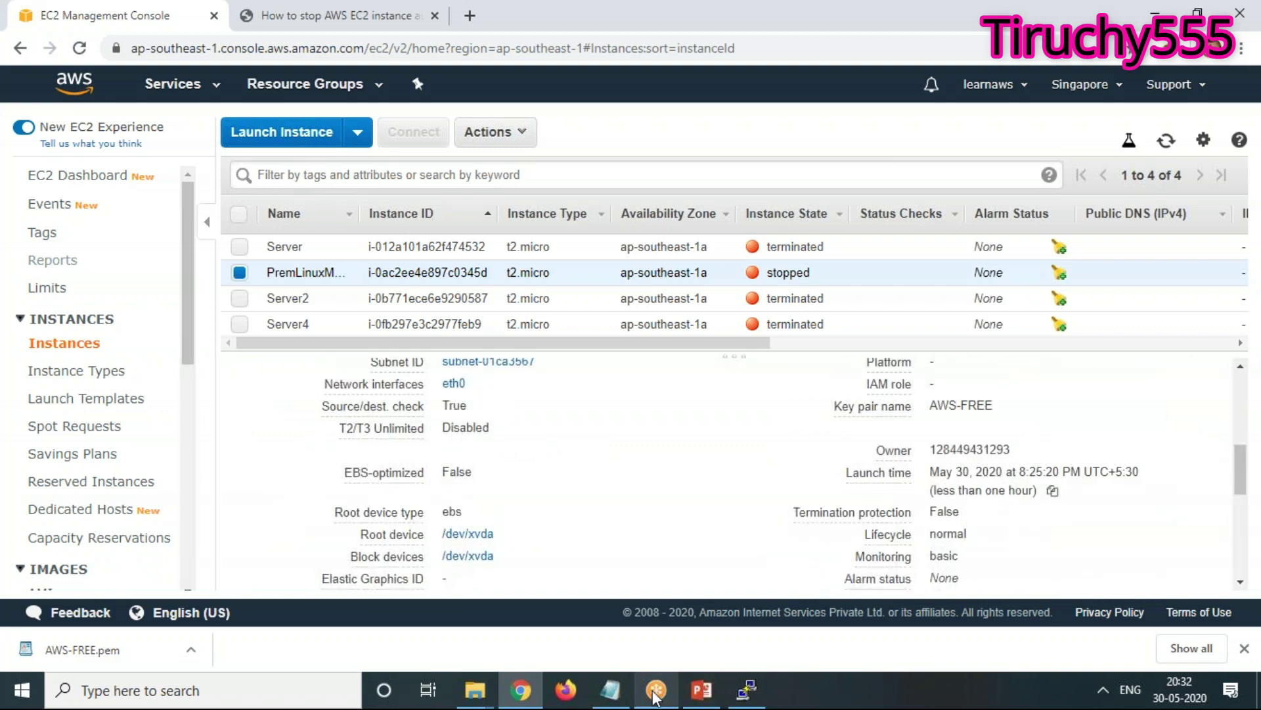
{"action": "left_click", "coordinate": [610, 690]}
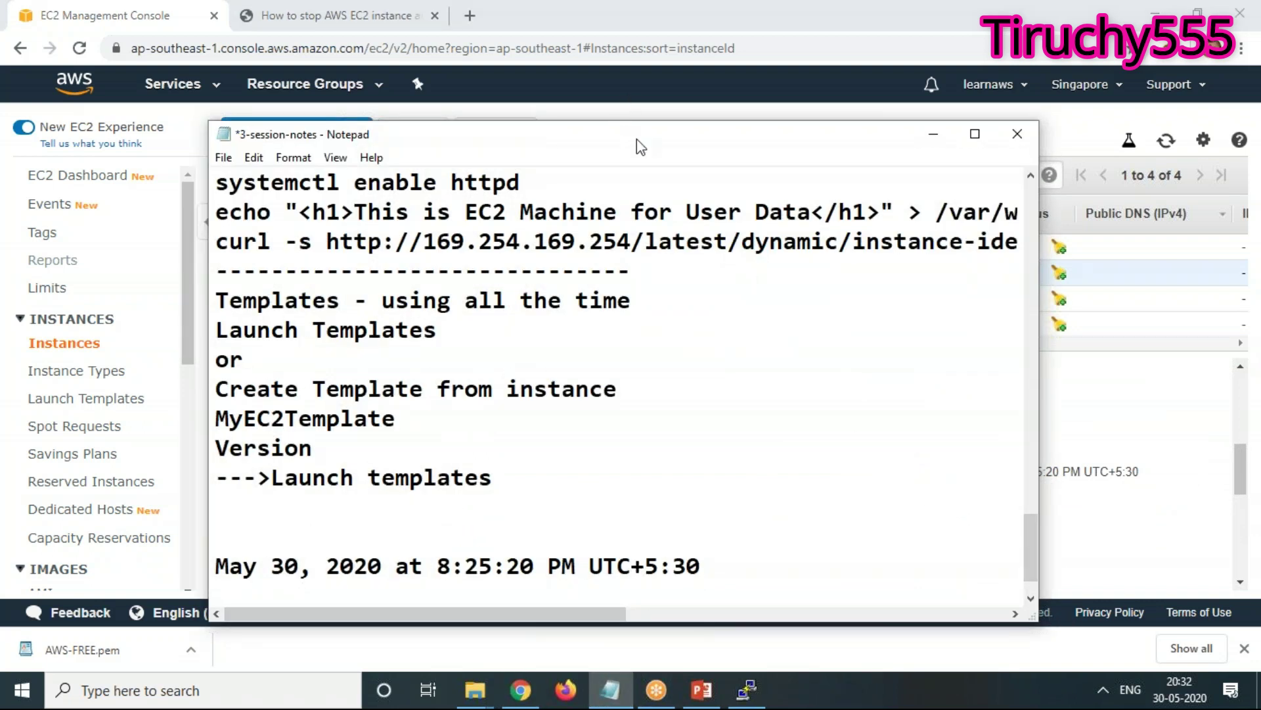
{"action": "left_click_drag", "start_coordinate": [643, 140], "coordinate": [380, 120]}
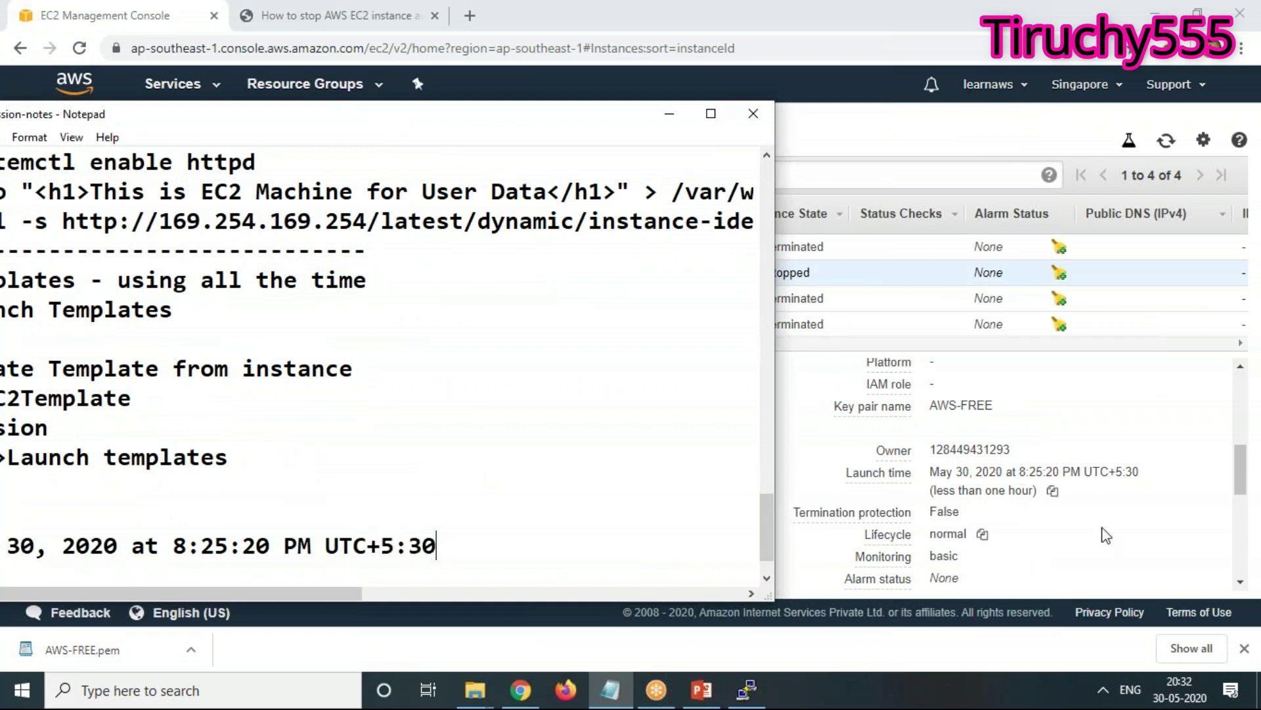
{"action": "key", "text": "alt+Tab"}
{"action": "scroll", "coordinate": [1106, 535], "scroll_direction": "down", "scroll_amount": 1}
{"action": "scroll", "coordinate": [1103, 532], "scroll_direction": "down", "scroll_amount": 3}
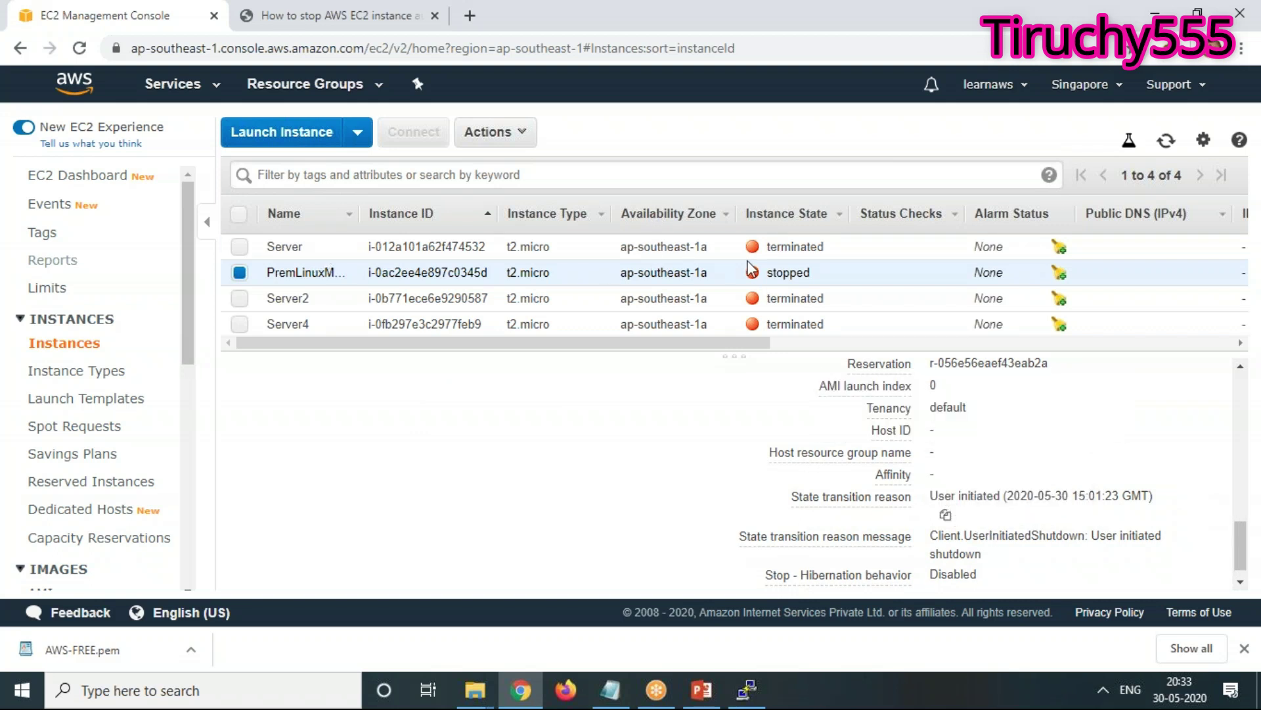
Refresh the instance list and check the earlier launch time saved in the Notepad session notes
{"action": "left_click", "coordinate": [1165, 142]}
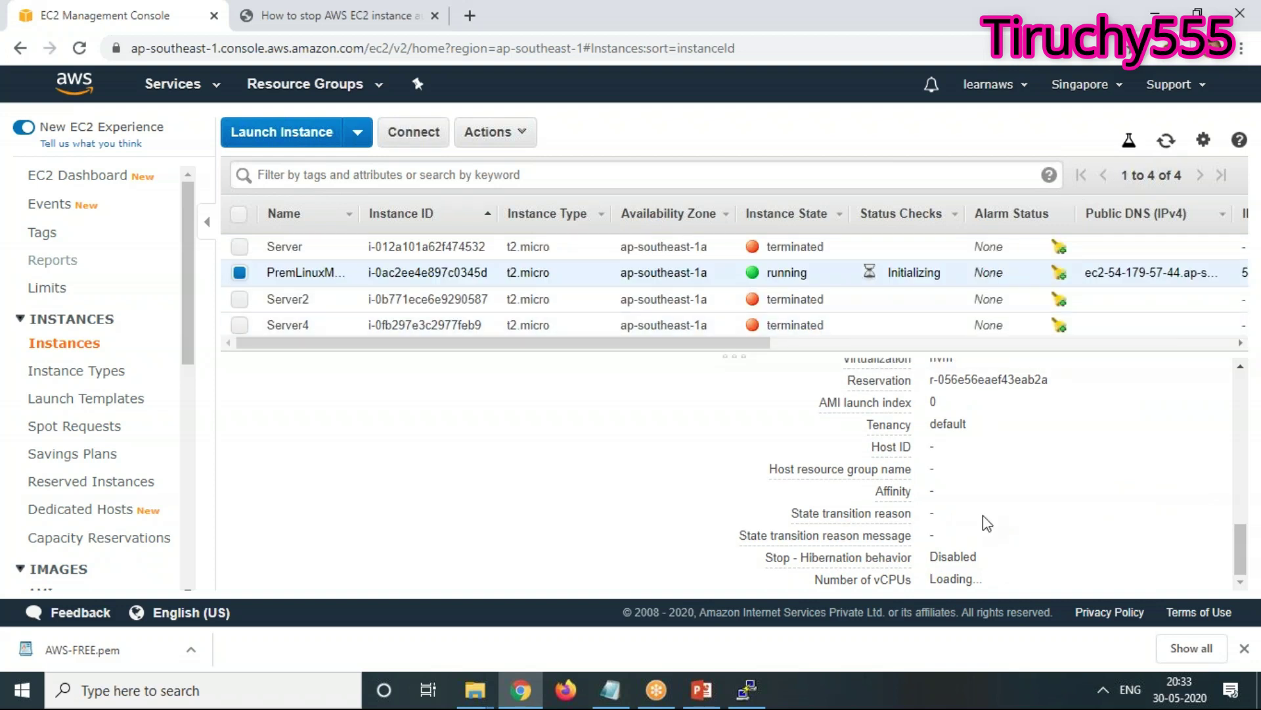
{"action": "scroll", "coordinate": [1104, 525], "scroll_direction": "up", "scroll_amount": 5}
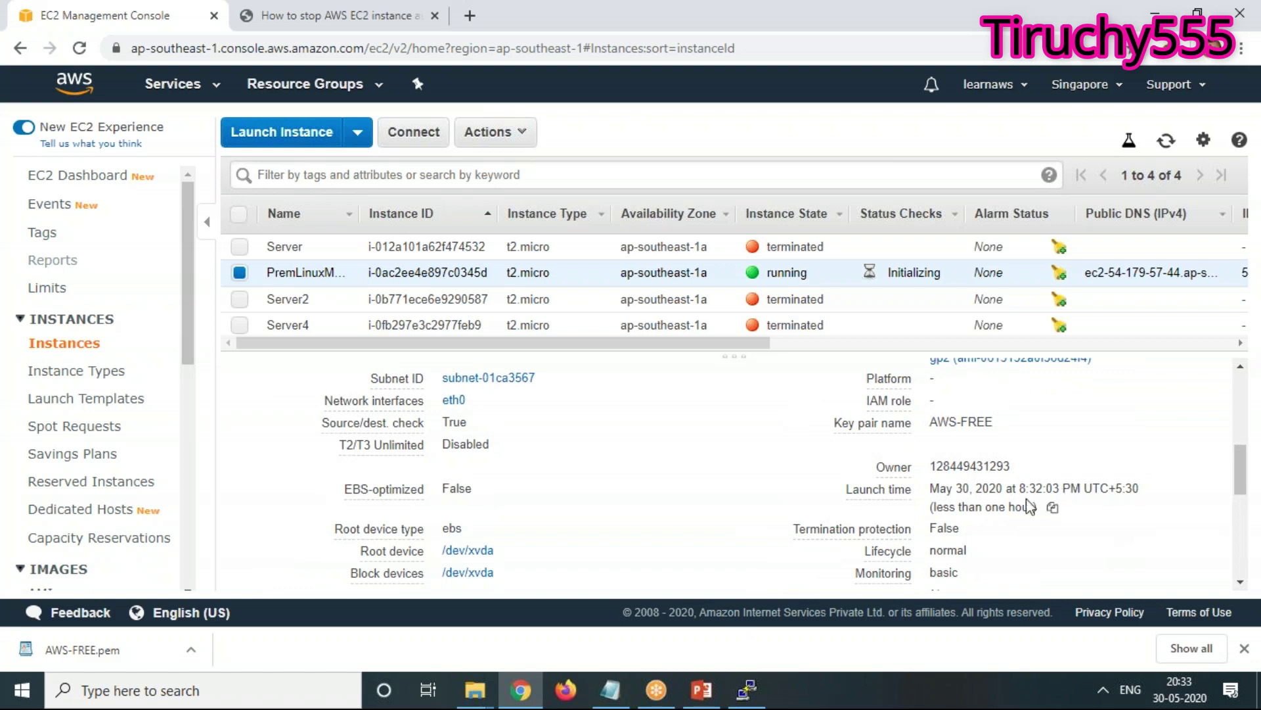
{"action": "left_click", "coordinate": [610, 690]}
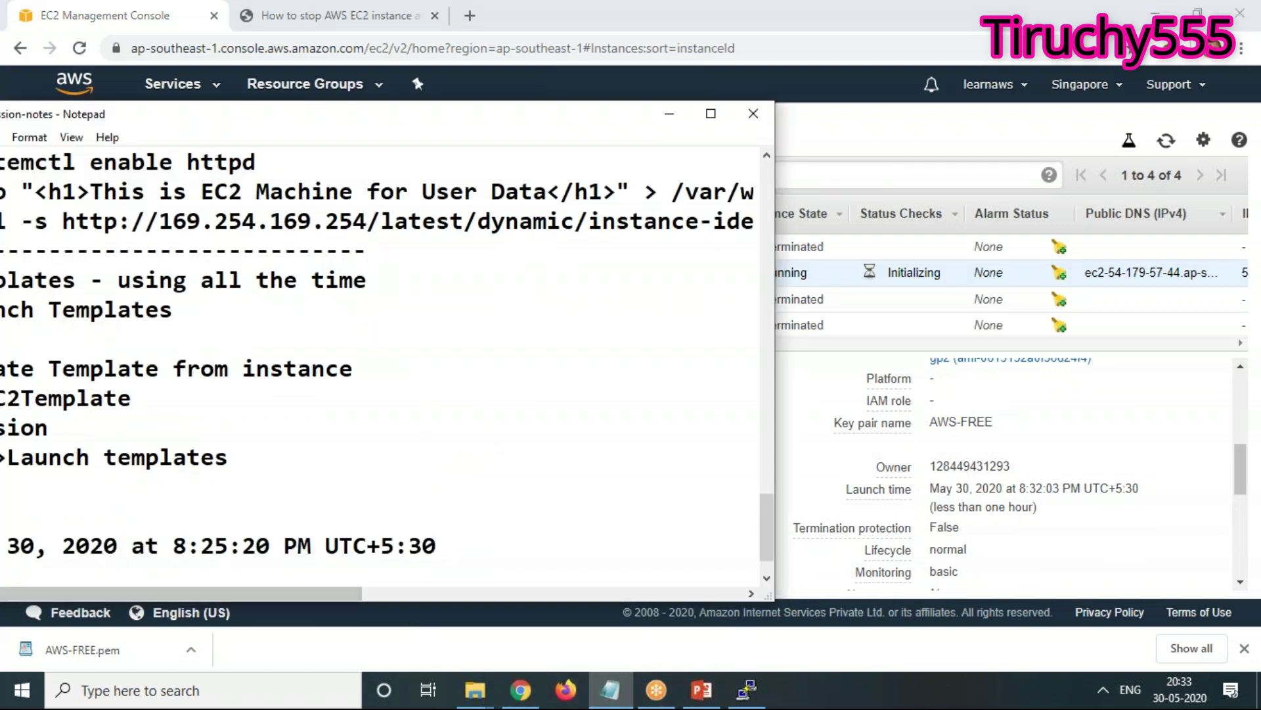
{"action": "key", "text": "alt+Tab"}
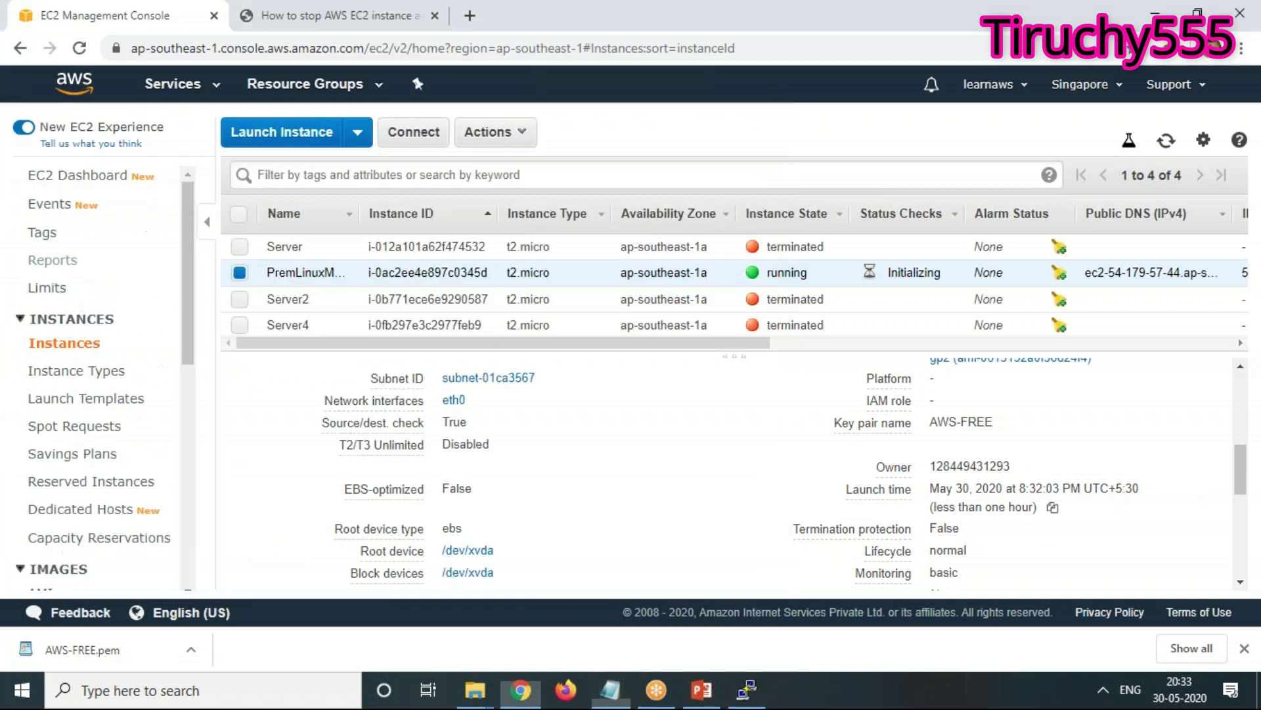
Scroll the Description tab to find the updated launch time of 8:32:03 PM
{"action": "scroll", "coordinate": [1074, 522], "scroll_direction": "up", "scroll_amount": 3}
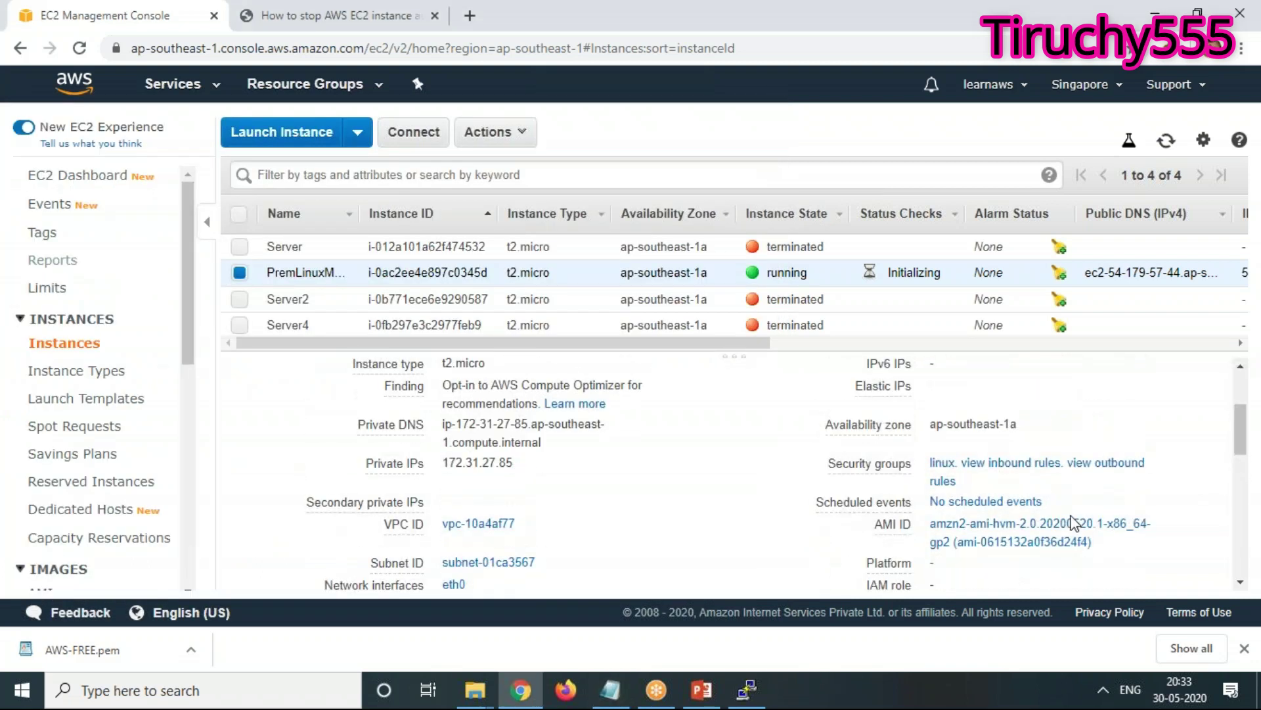
{"action": "scroll", "coordinate": [1074, 522], "scroll_direction": "up", "scroll_amount": 3}
{"action": "scroll", "coordinate": [1074, 519], "scroll_direction": "down", "scroll_amount": 2}
{"action": "scroll", "coordinate": [1075, 522], "scroll_direction": "down", "scroll_amount": 4}
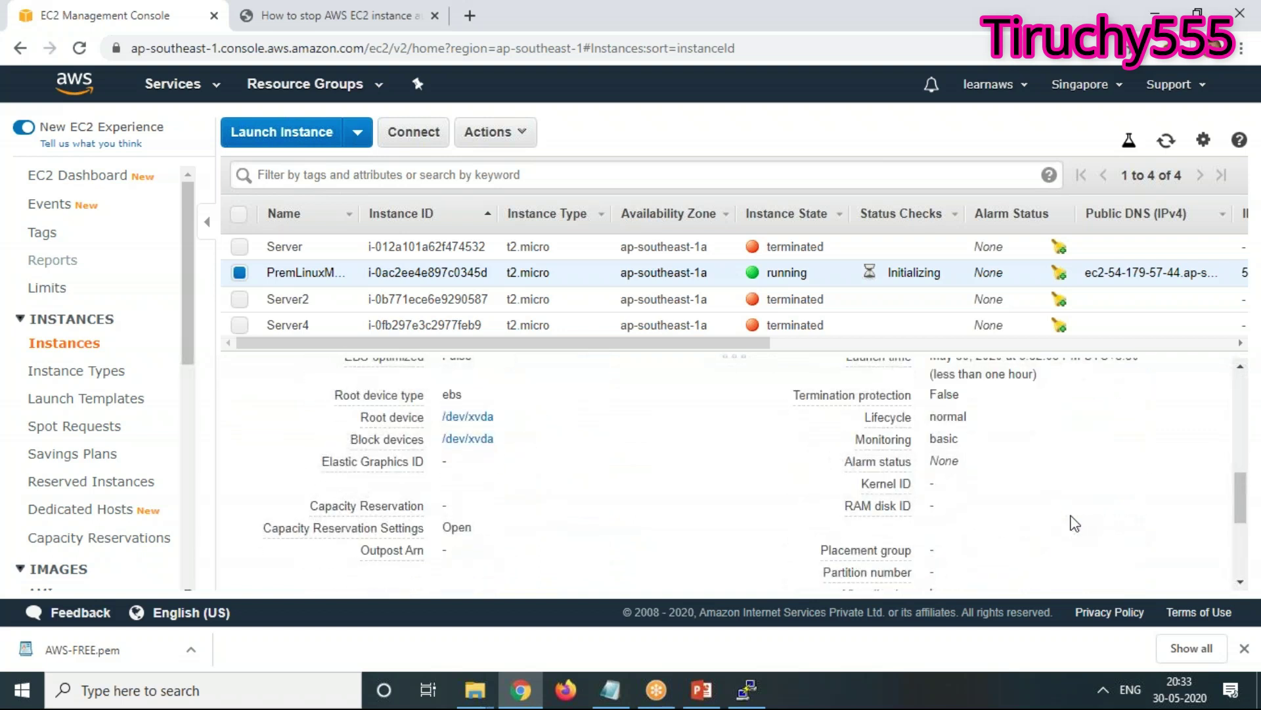
{"action": "scroll", "coordinate": [1074, 524], "scroll_direction": "down", "scroll_amount": 5}
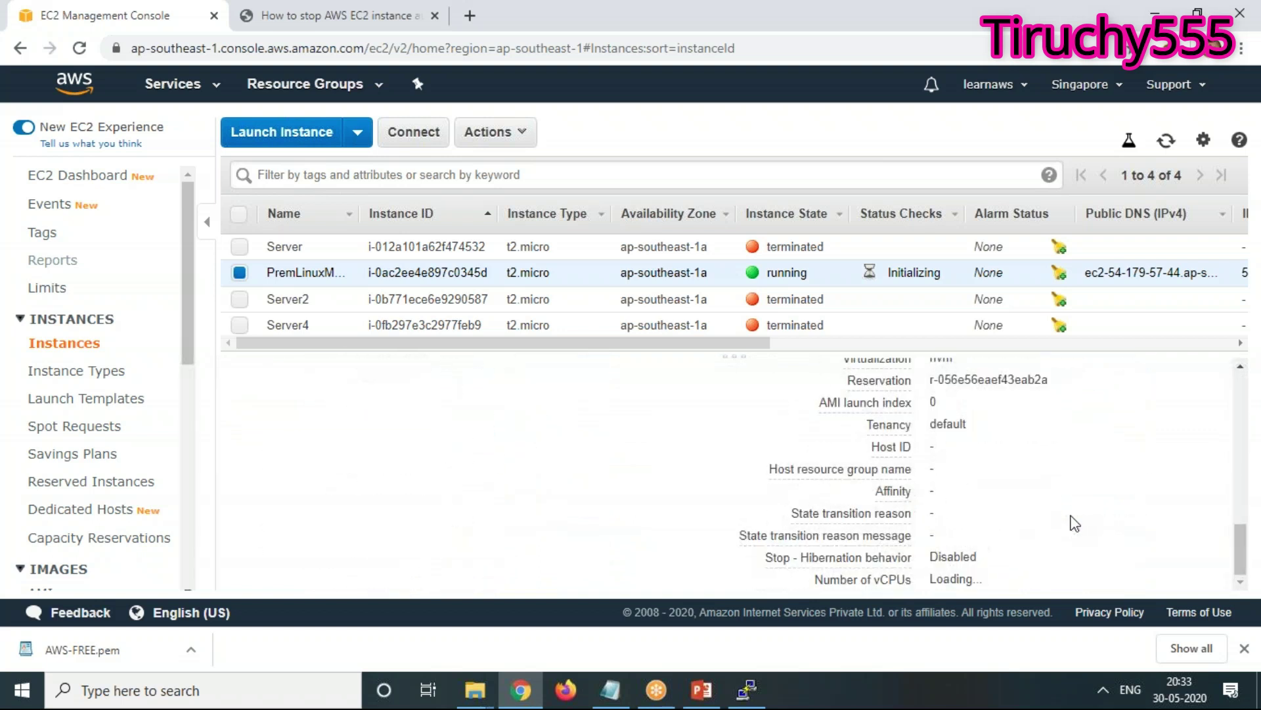
{"action": "scroll", "coordinate": [1075, 523], "scroll_direction": "up", "scroll_amount": 5}
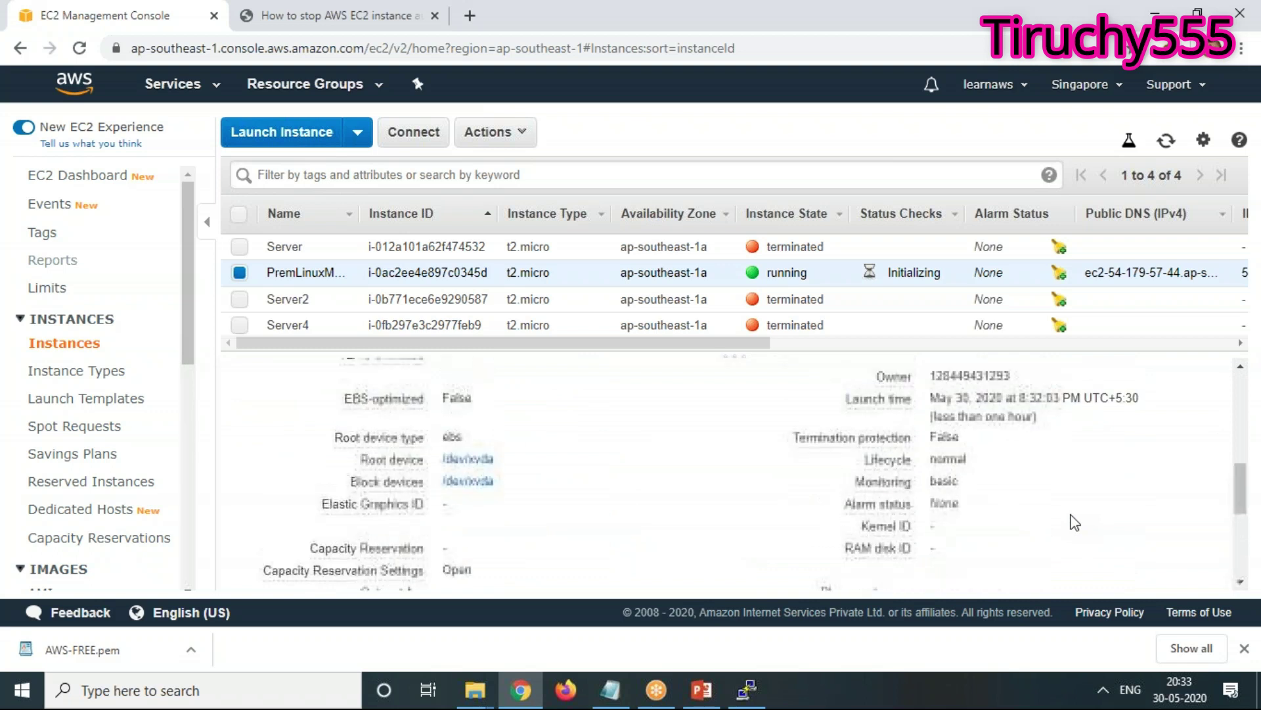
{"action": "scroll", "coordinate": [1075, 523], "scroll_direction": "up", "scroll_amount": 6}
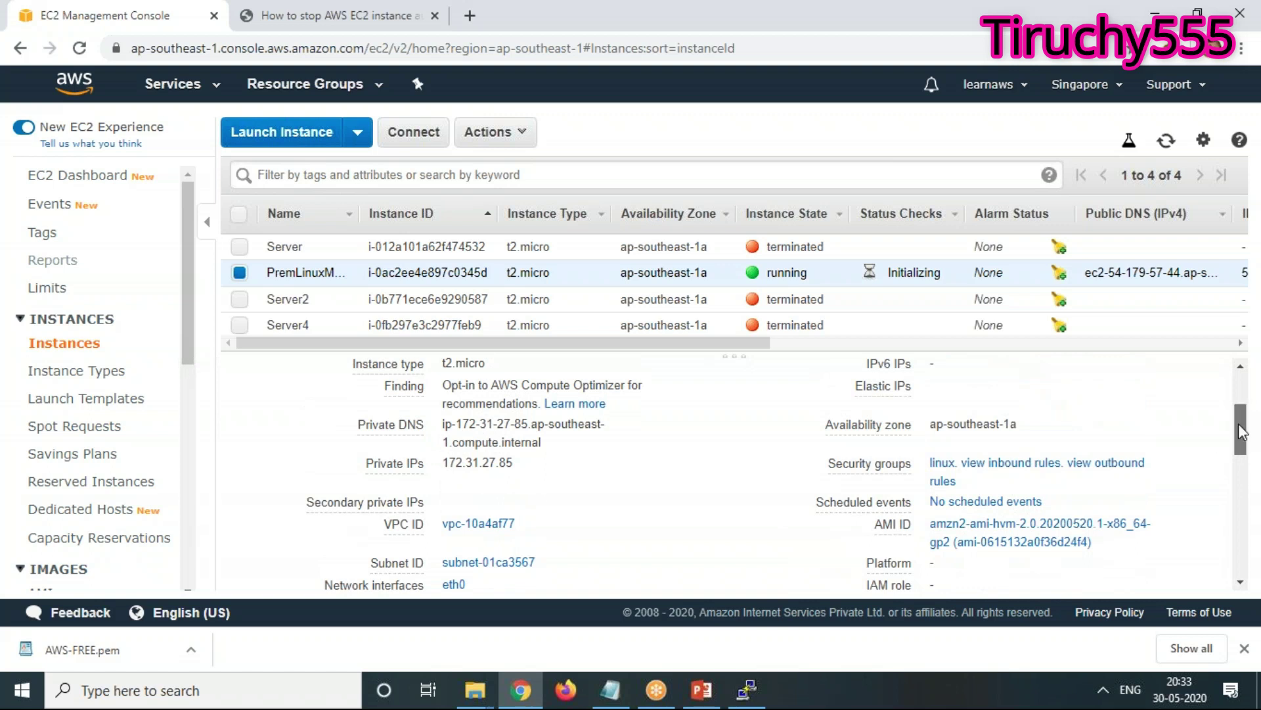
{"action": "scroll", "coordinate": [1240, 444], "scroll_direction": "down", "scroll_amount": 2}
{"action": "left_click_drag", "start_coordinate": [1240, 445], "coordinate": [1243, 406]}
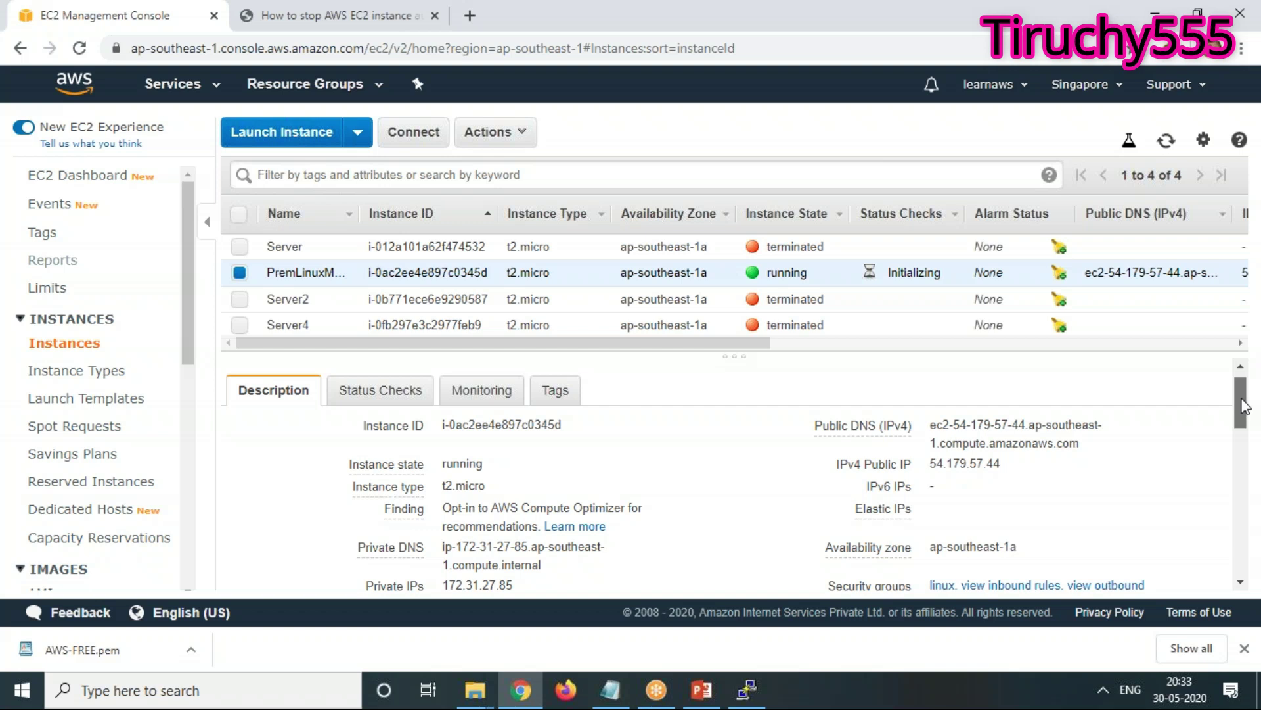
Show the Status Checks tab with checks initializing, and scroll the table sideways to Launch Time
{"action": "left_click", "coordinate": [372, 397]}
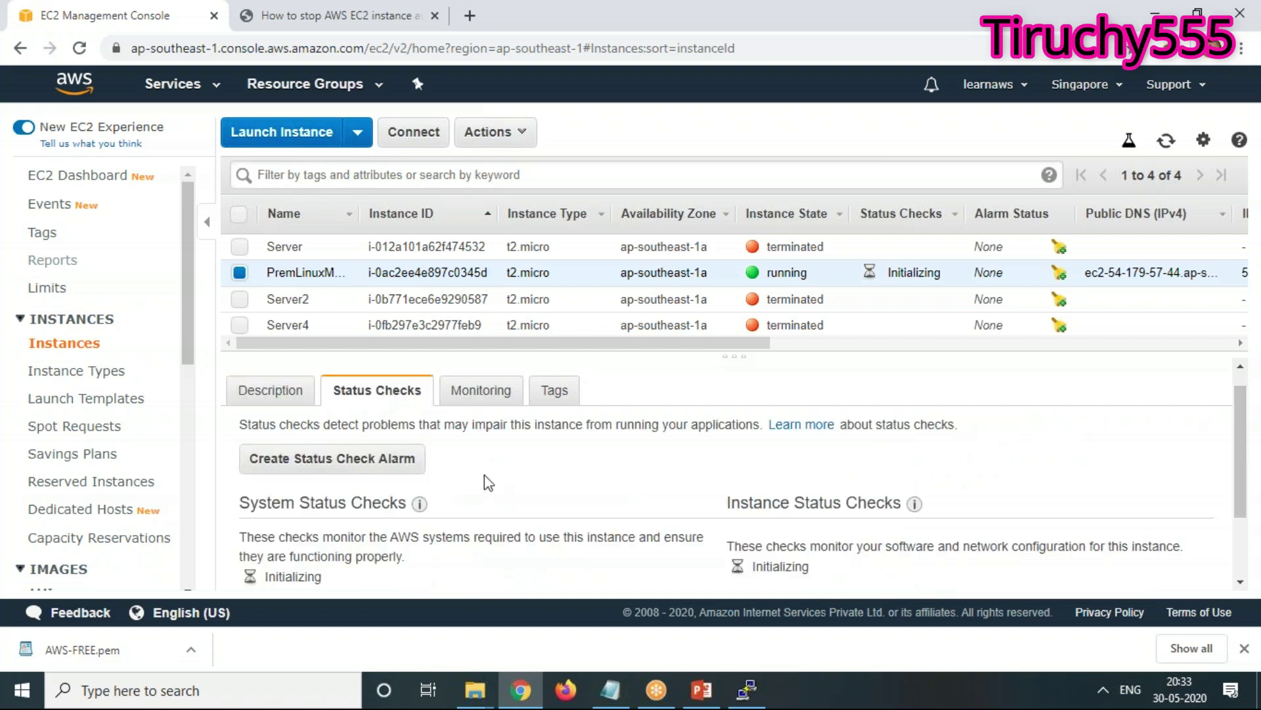
{"action": "scroll", "coordinate": [608, 557], "scroll_direction": "down", "scroll_amount": 3}
{"action": "scroll", "coordinate": [579, 526], "scroll_direction": "up", "scroll_amount": 4}
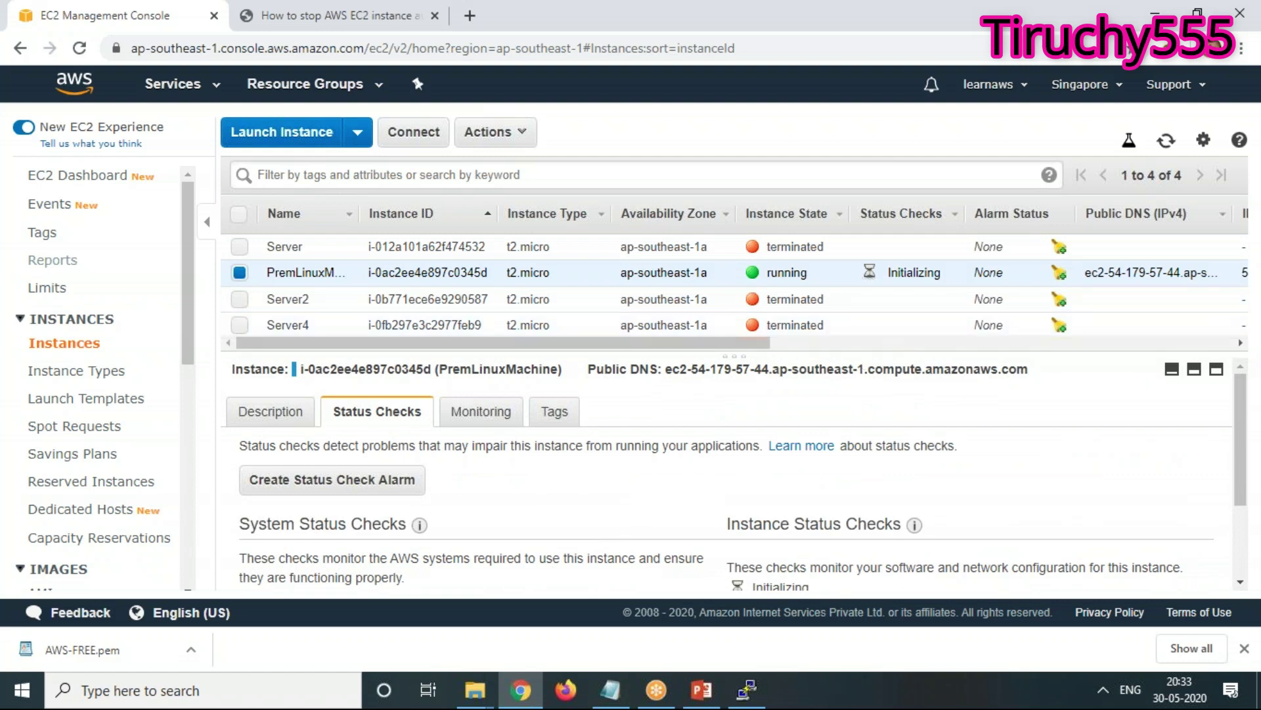
{"action": "left_click_drag", "start_coordinate": [728, 350], "coordinate": [1091, 342]}
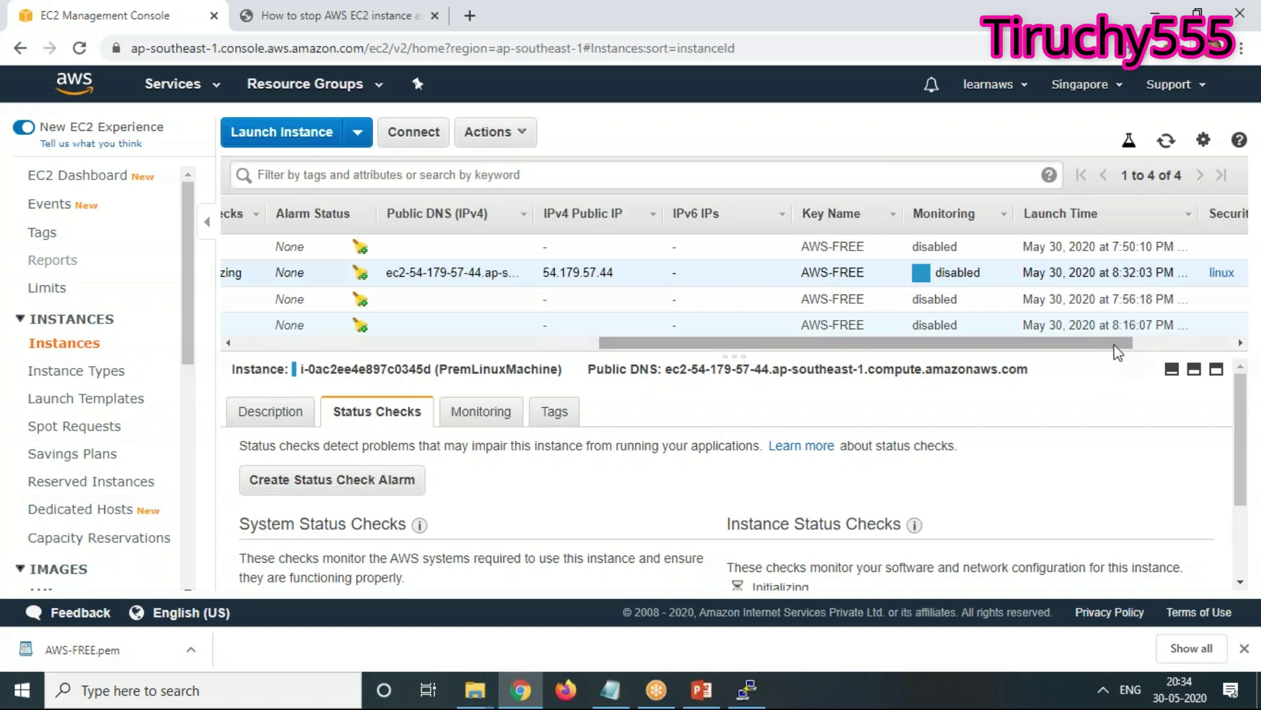
{"action": "left_click_drag", "start_coordinate": [1123, 349], "coordinate": [1200, 335]}
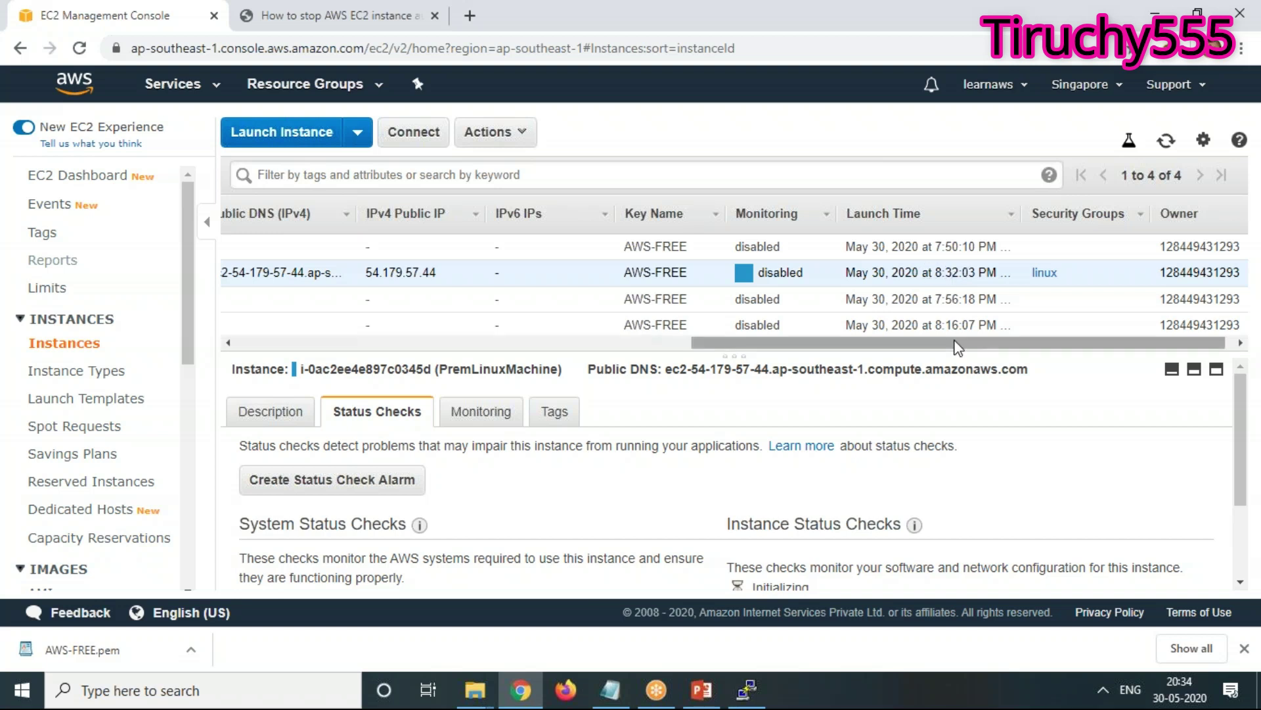
{"action": "left_click_drag", "start_coordinate": [1016, 347], "coordinate": [1023, 347]}
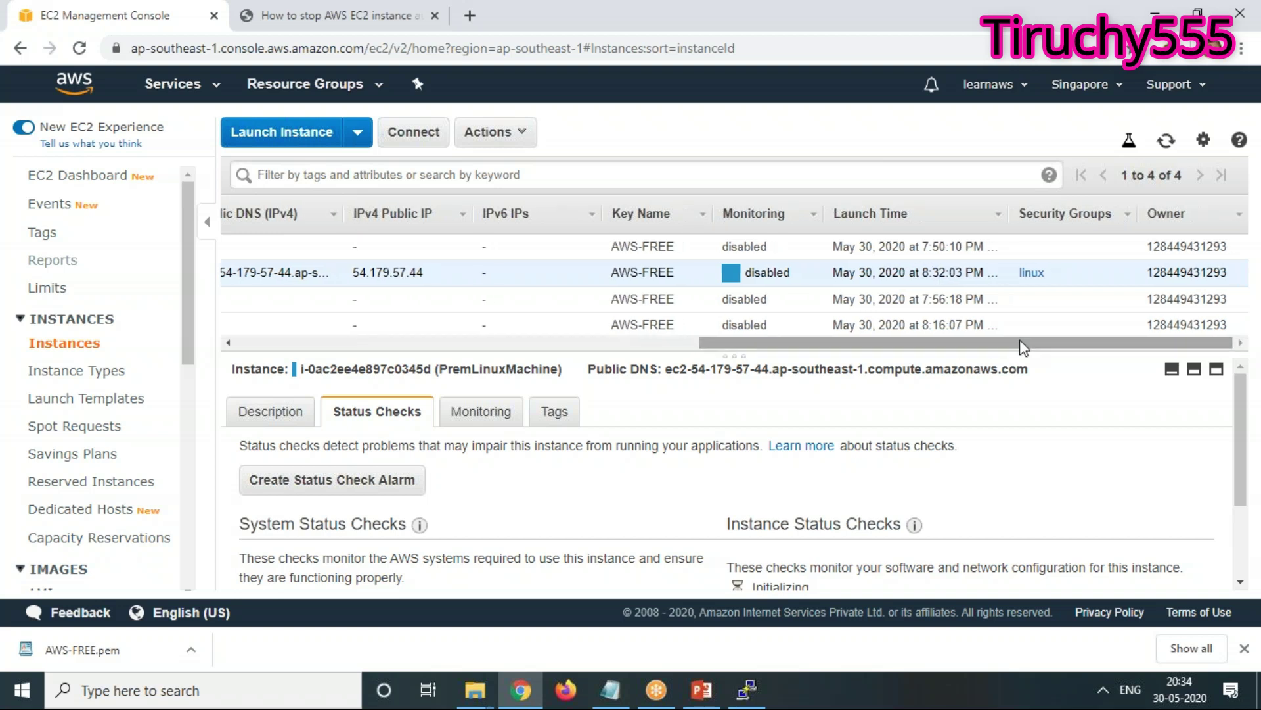
{"action": "left_click_drag", "start_coordinate": [1118, 340], "coordinate": [397, 368]}
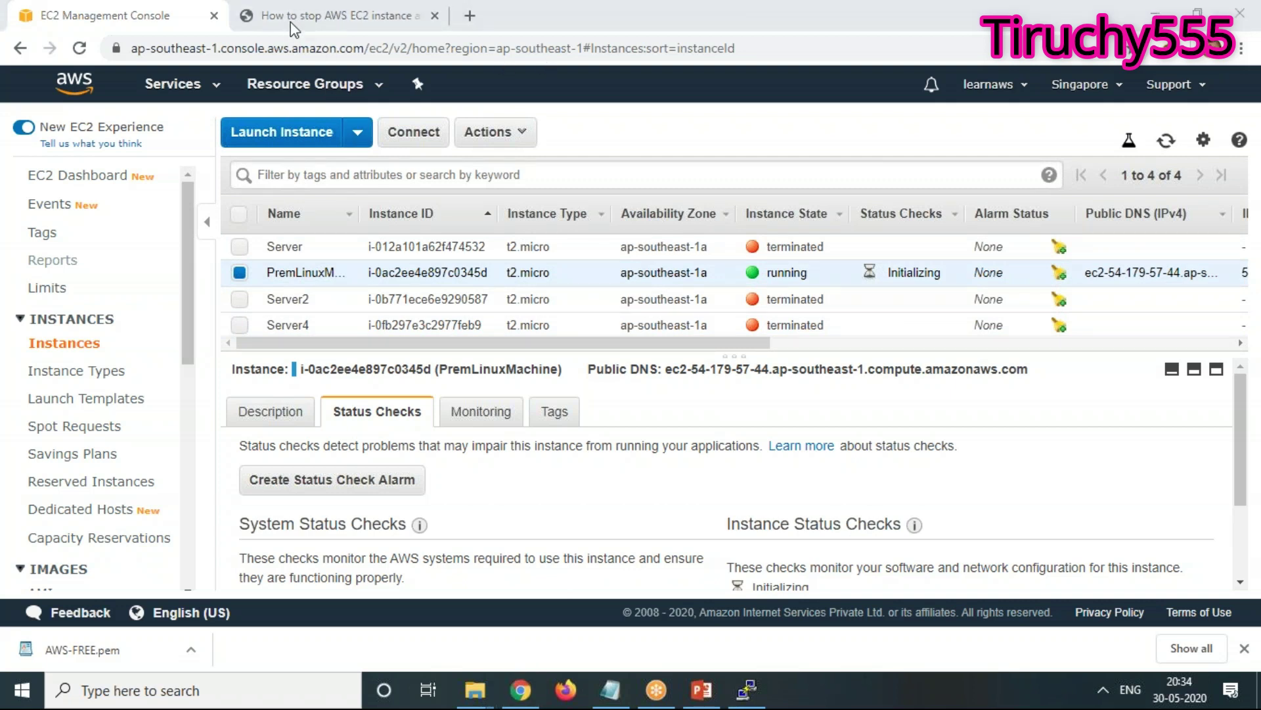
In the second Chrome tab, search Google for 'how to find the ec2 instance creation time'
{"action": "left_click", "coordinate": [268, 18]}
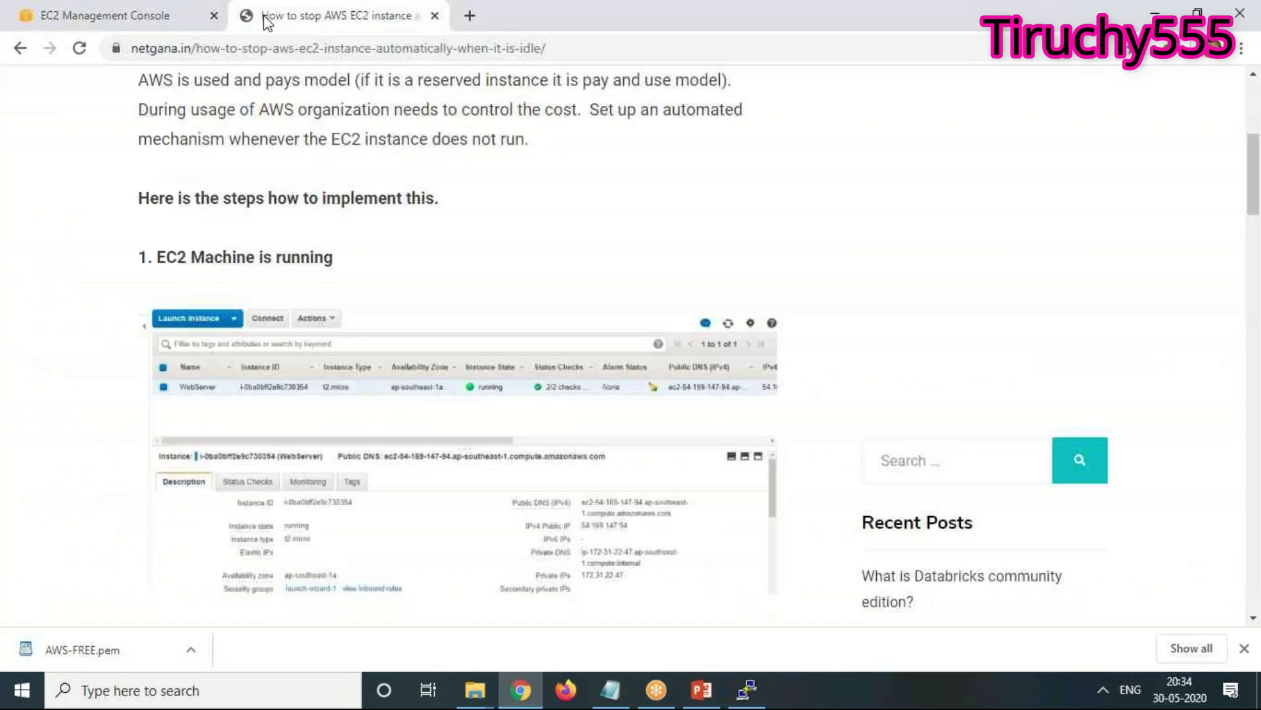
{"action": "left_click", "coordinate": [195, 53]}
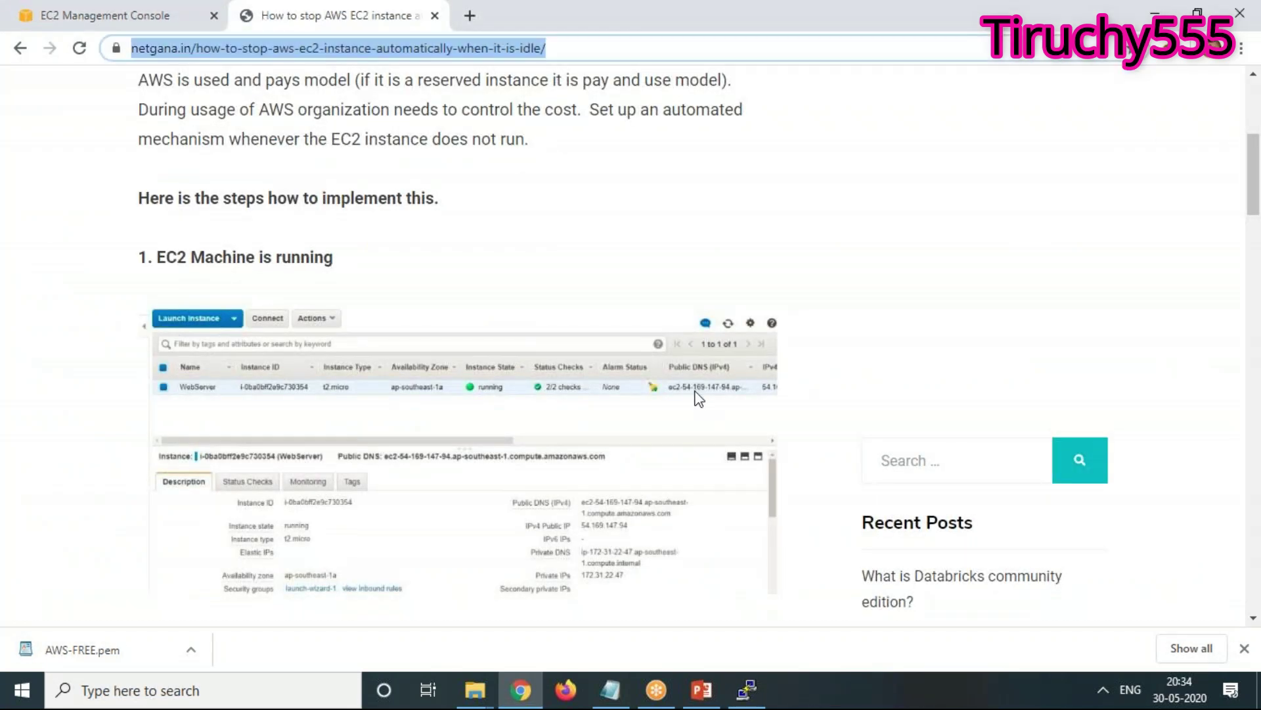
{"action": "type", "text": "how to fi"}
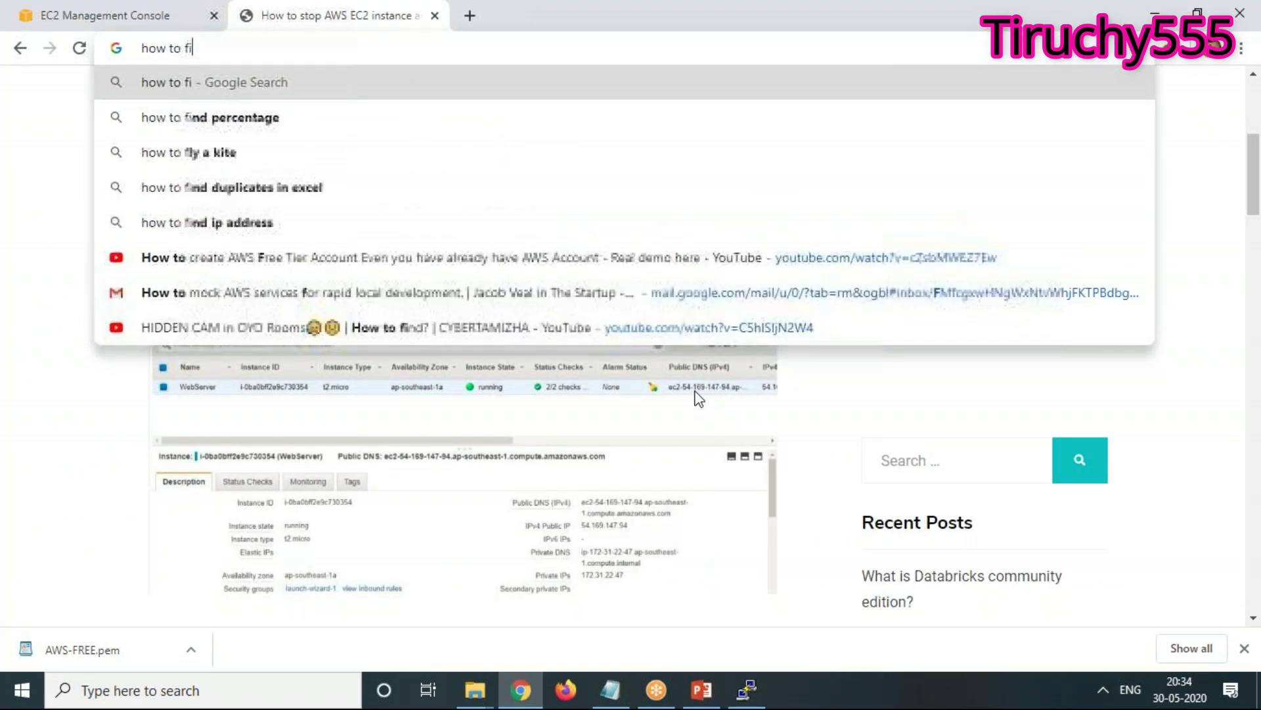
{"action": "type", "text": "nd the ec"}
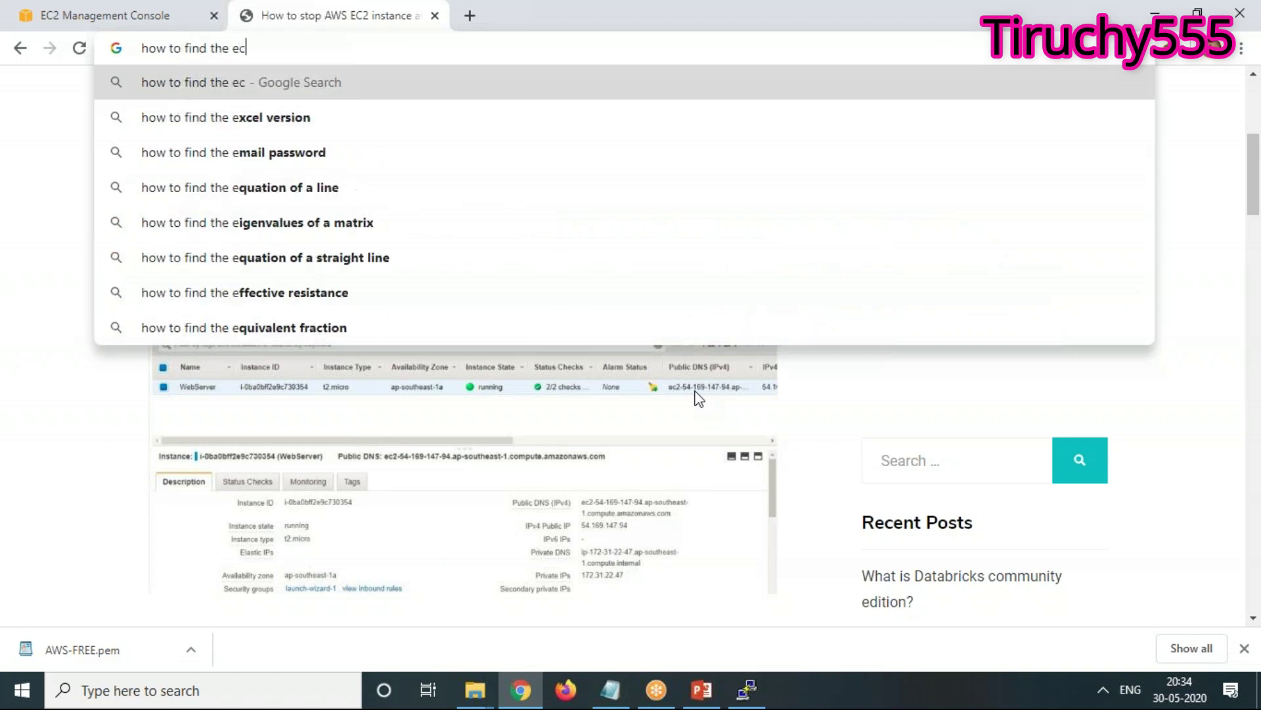
{"action": "type", "text": "2 inst"}
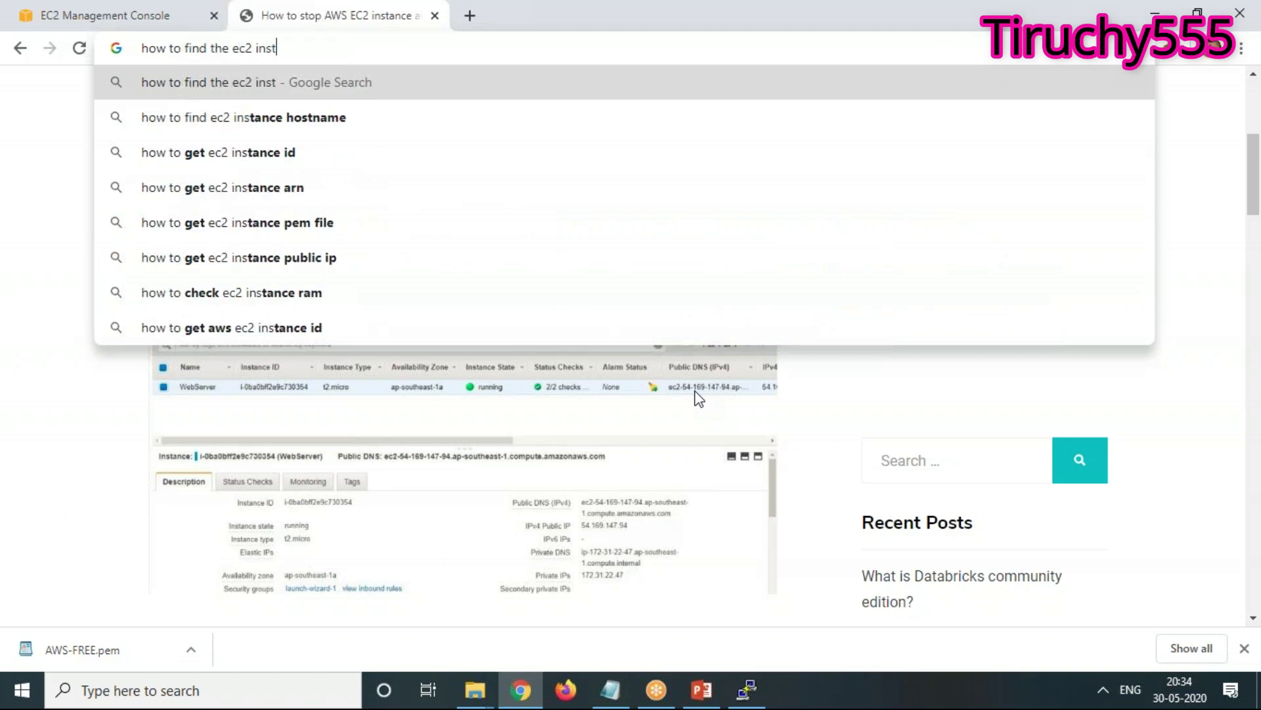
{"action": "type", "text": "ance creation time"}
{"action": "key", "text": "Return"}
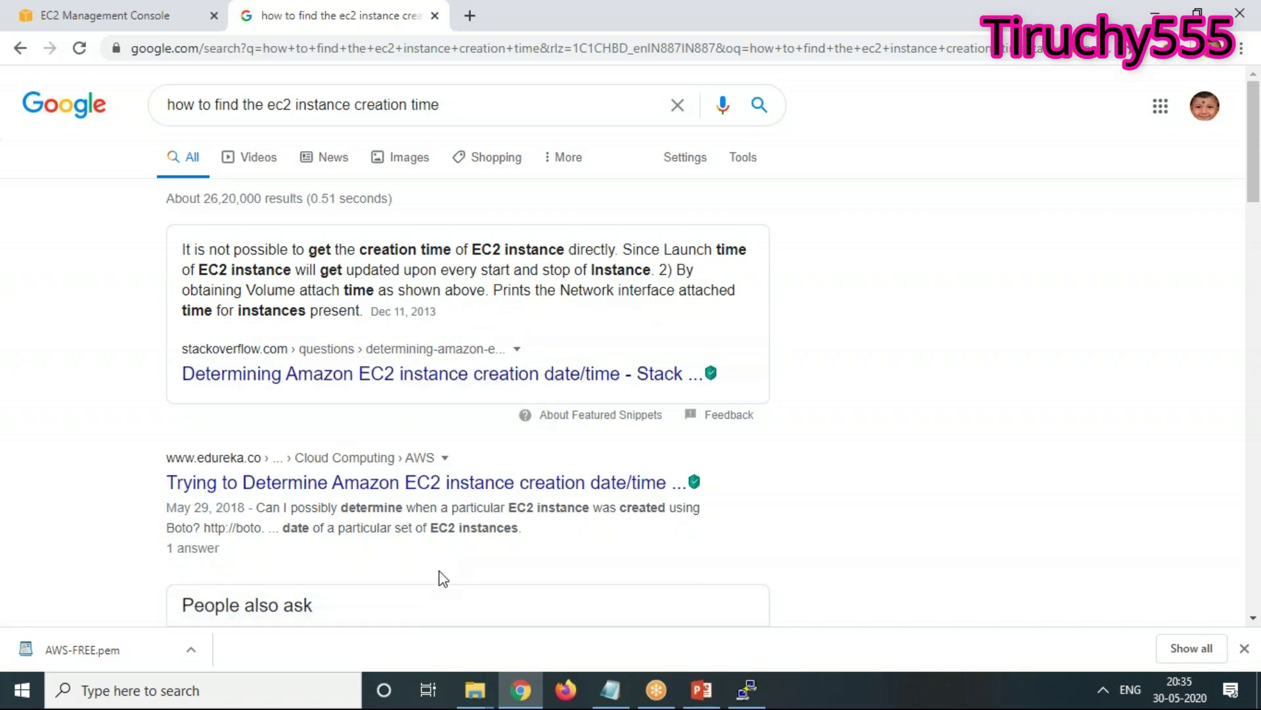
Read the edureka answer on boto3 volume create_time, then go back to the EC2 console tab
{"action": "left_click", "coordinate": [310, 498]}
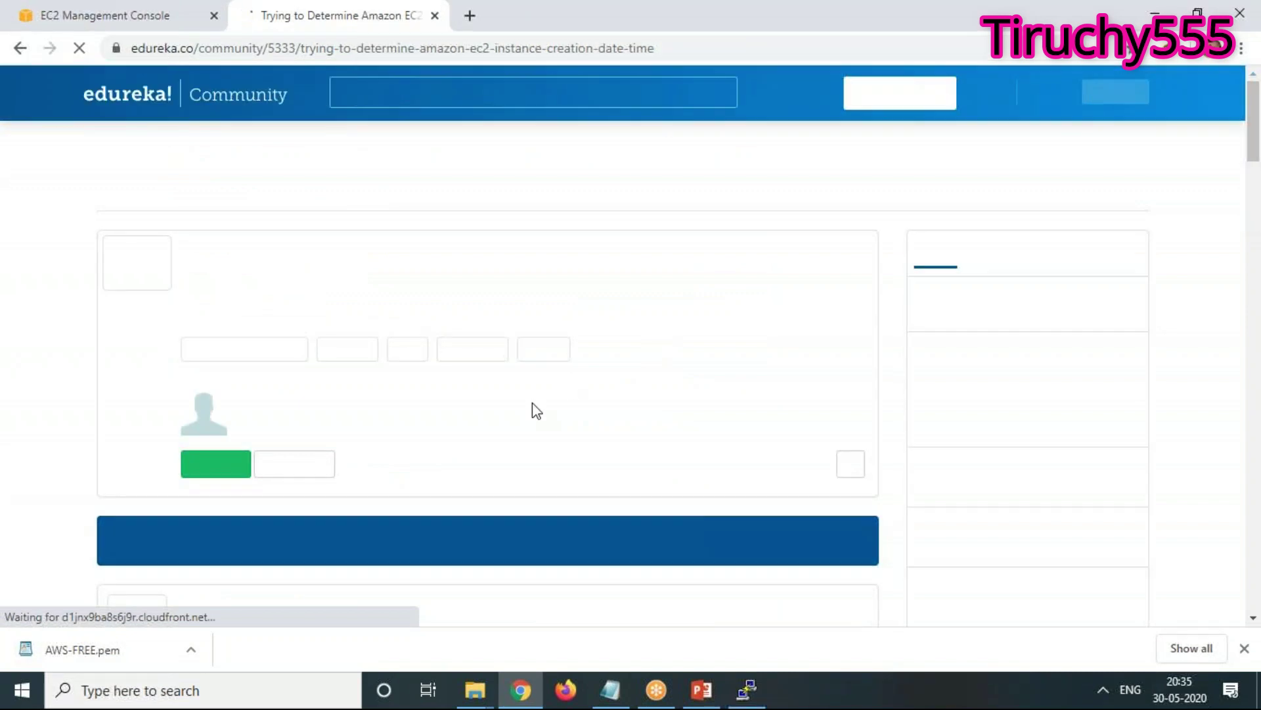
{"action": "scroll", "coordinate": [533, 408], "scroll_direction": "down", "scroll_amount": 5}
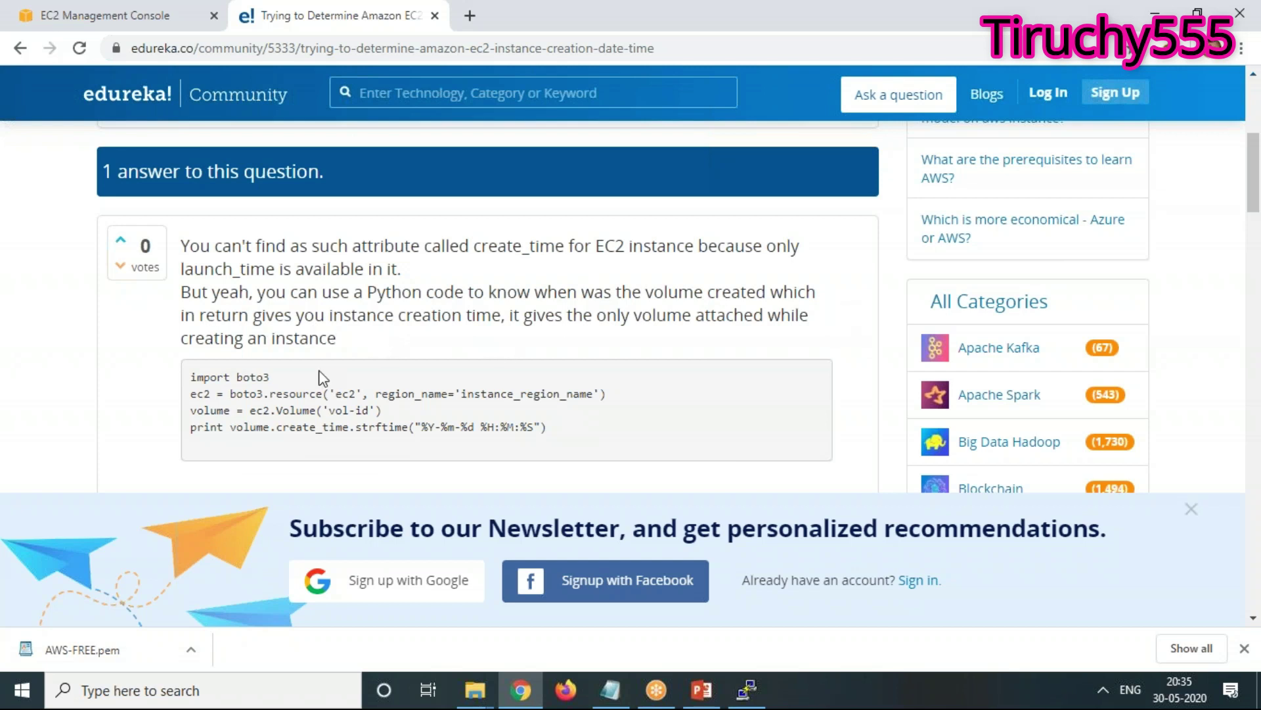
{"action": "left_click", "coordinate": [97, 21]}
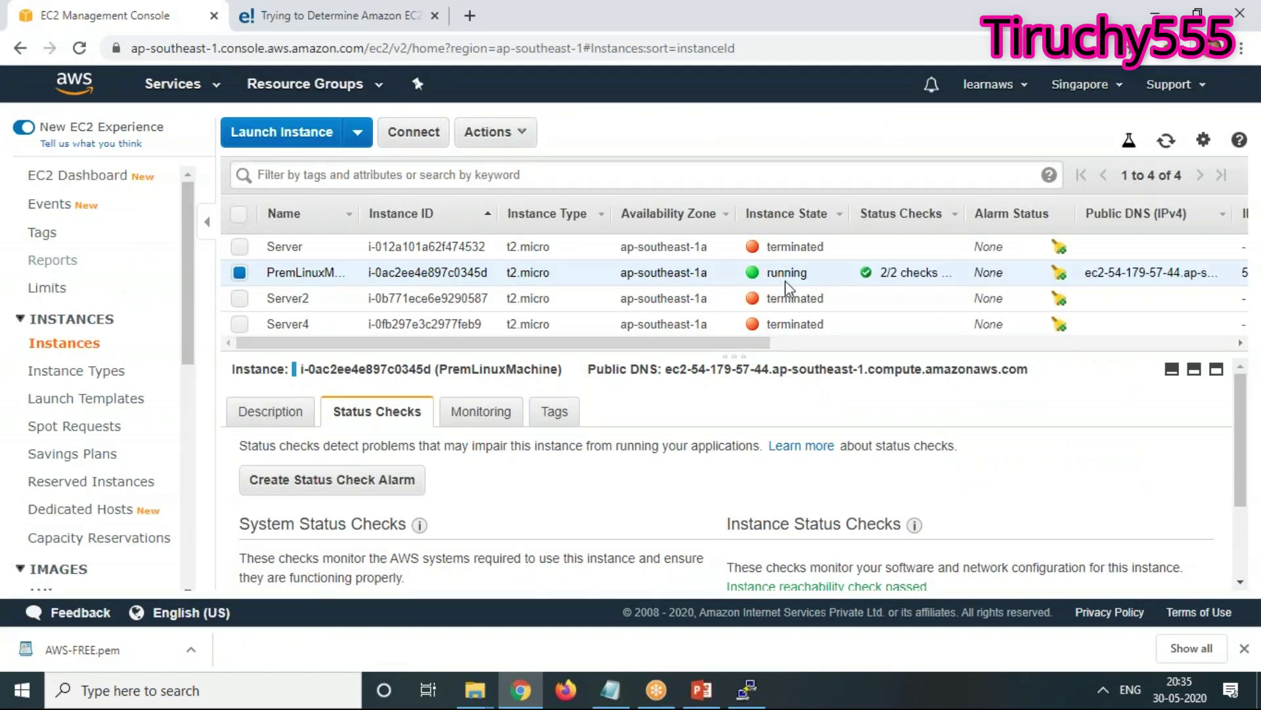
Check the session notes, then open the Elastic Block Store Volumes list
{"action": "left_click", "coordinate": [611, 690]}
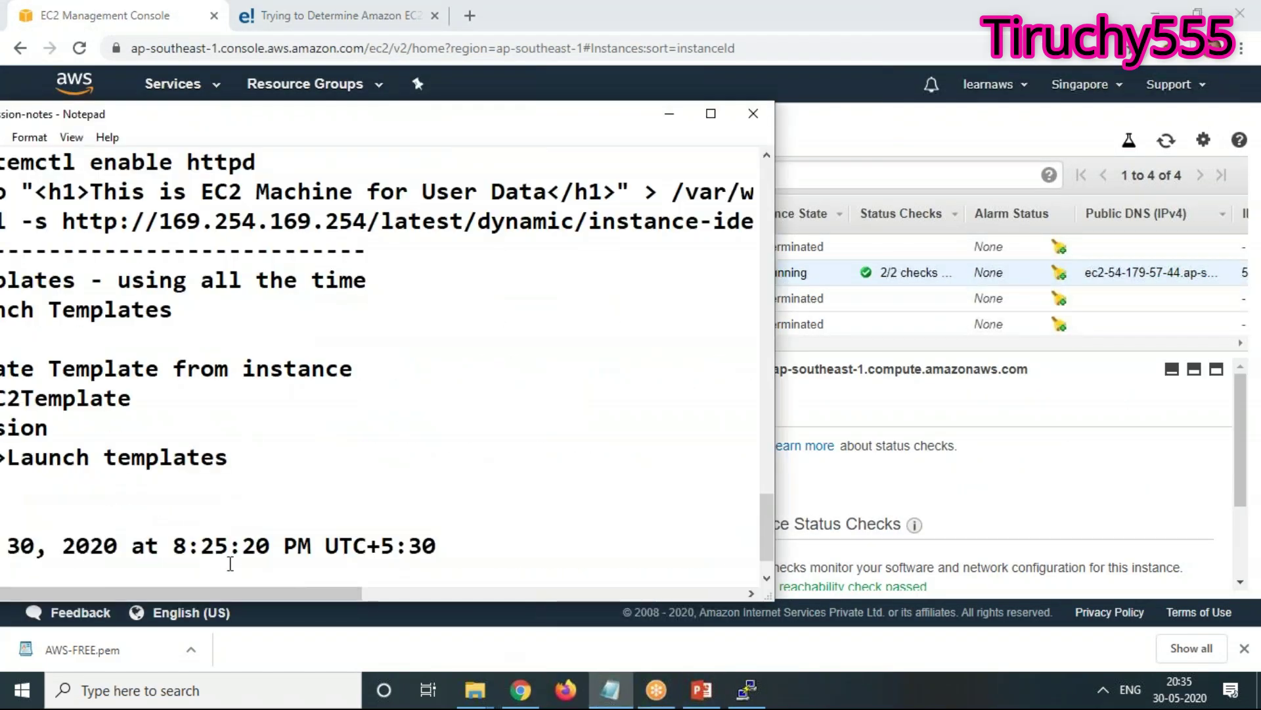
{"action": "left_click", "coordinate": [669, 115]}
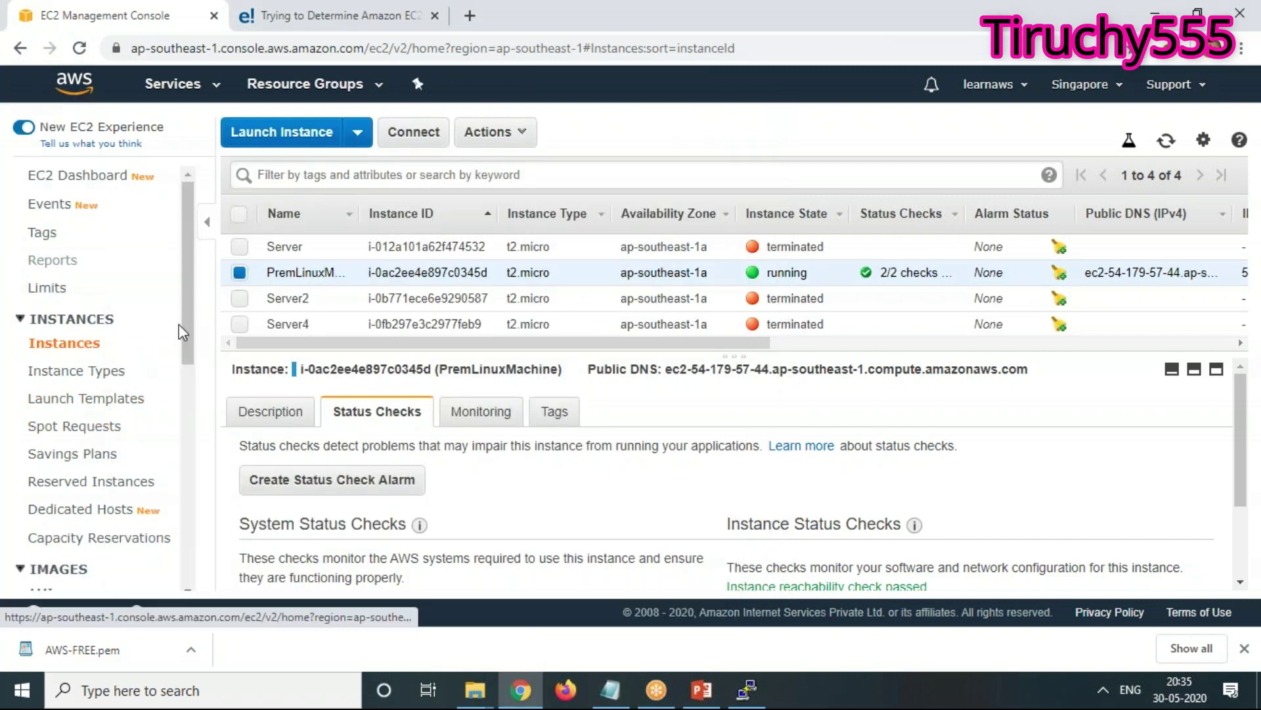
{"action": "scroll", "coordinate": [182, 442], "scroll_direction": "down", "scroll_amount": 4}
{"action": "scroll", "coordinate": [182, 441], "scroll_direction": "down", "scroll_amount": 3}
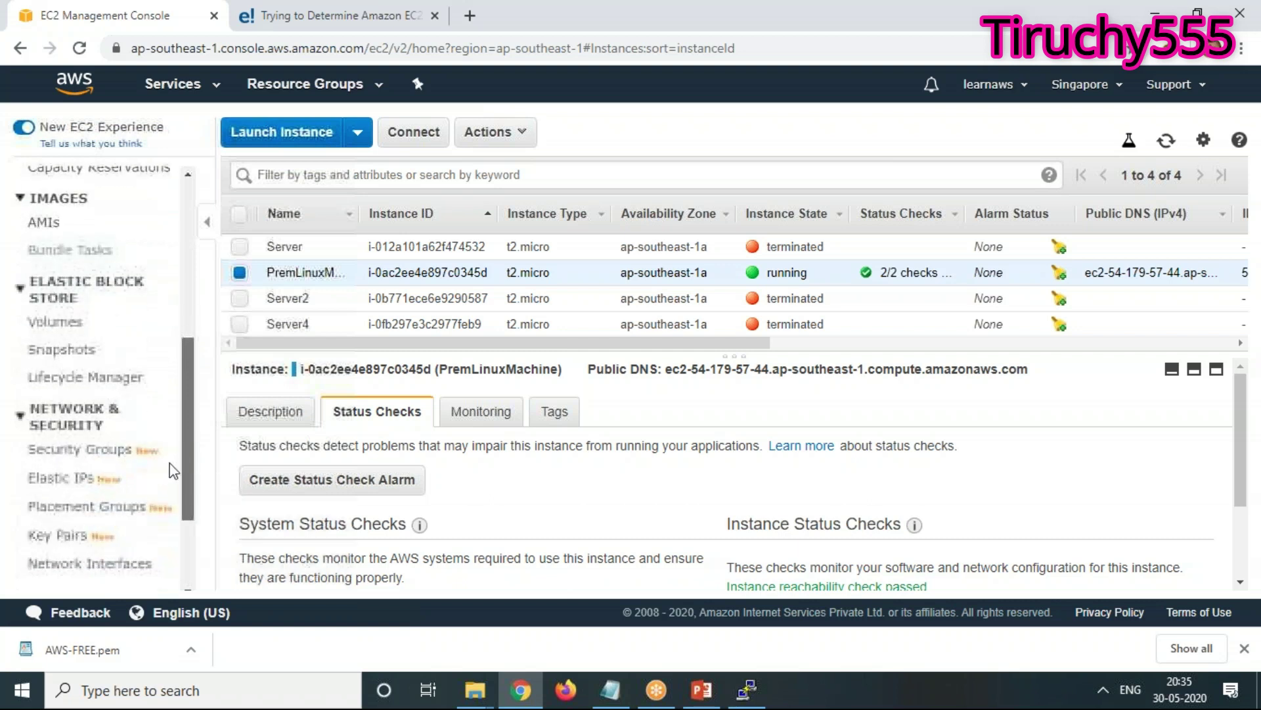
{"action": "left_click", "coordinate": [58, 326]}
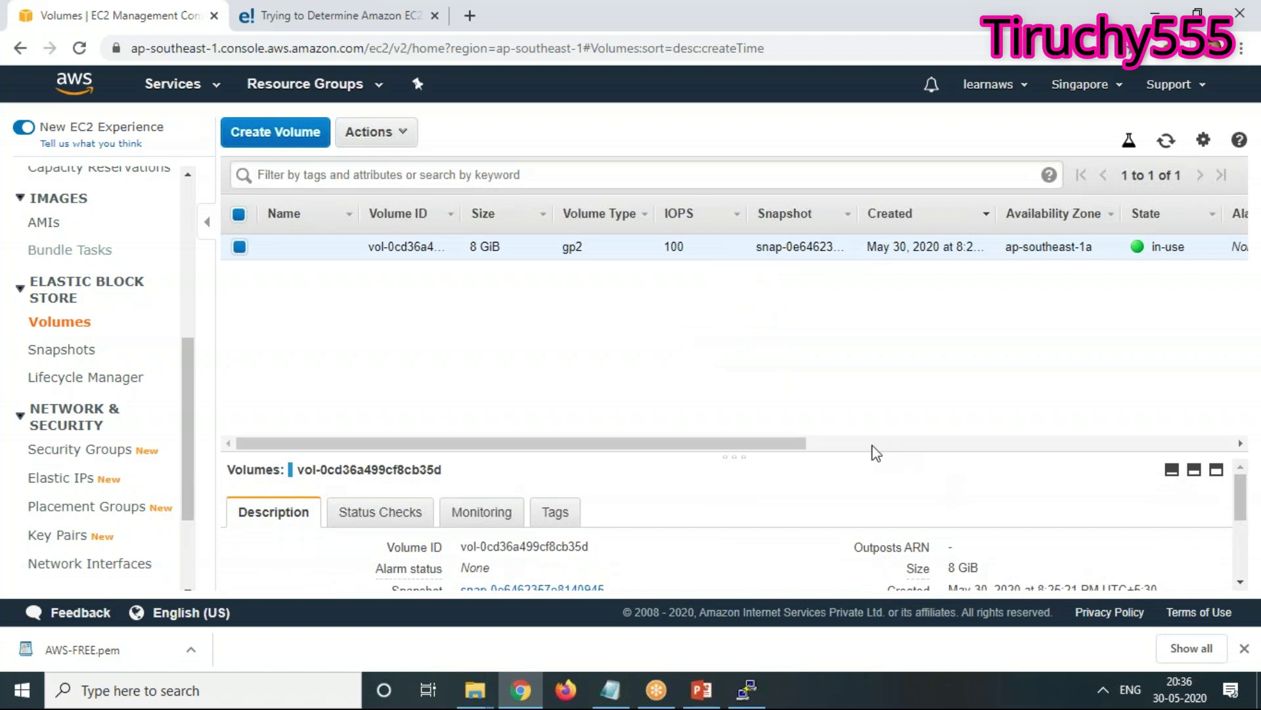
Enlarge the volume details and highlight its Created date, May 30, 2020 at 8:25:21 PM
{"action": "left_click", "coordinate": [847, 453]}
{"action": "left_click_drag", "start_coordinate": [850, 464], "coordinate": [876, 314]}
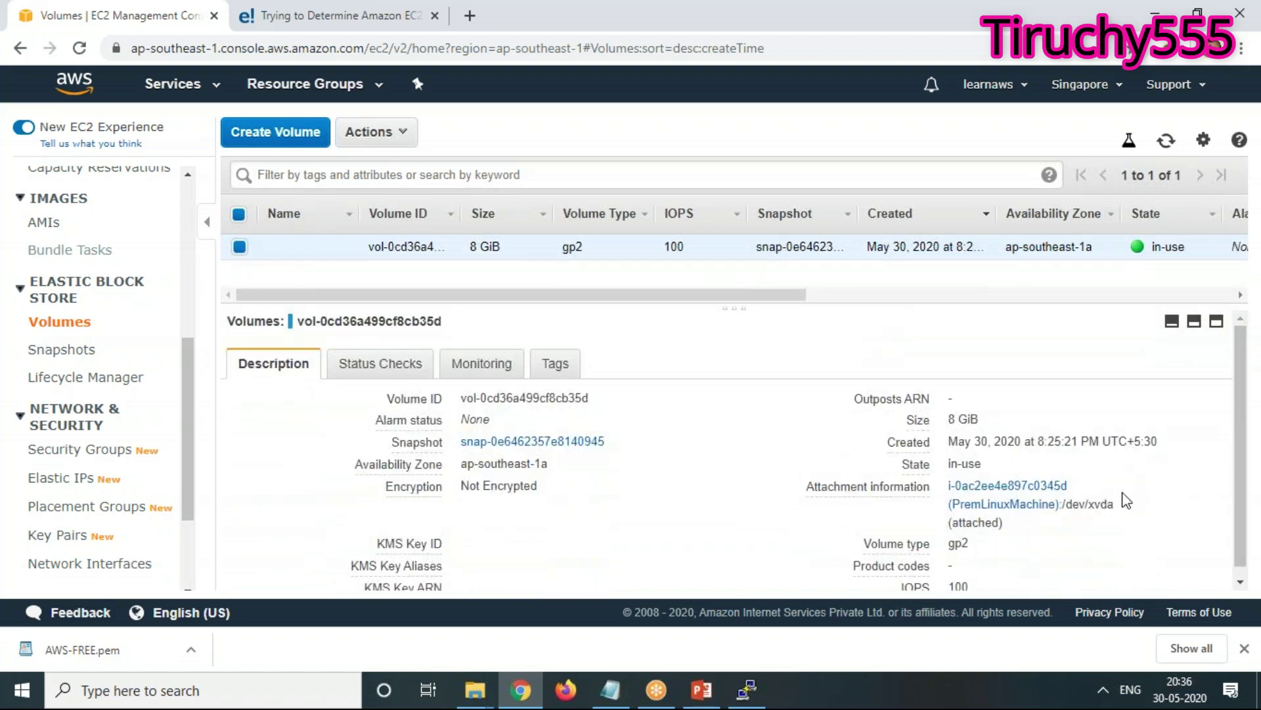
{"action": "scroll", "coordinate": [1126, 499], "scroll_direction": "down", "scroll_amount": 1}
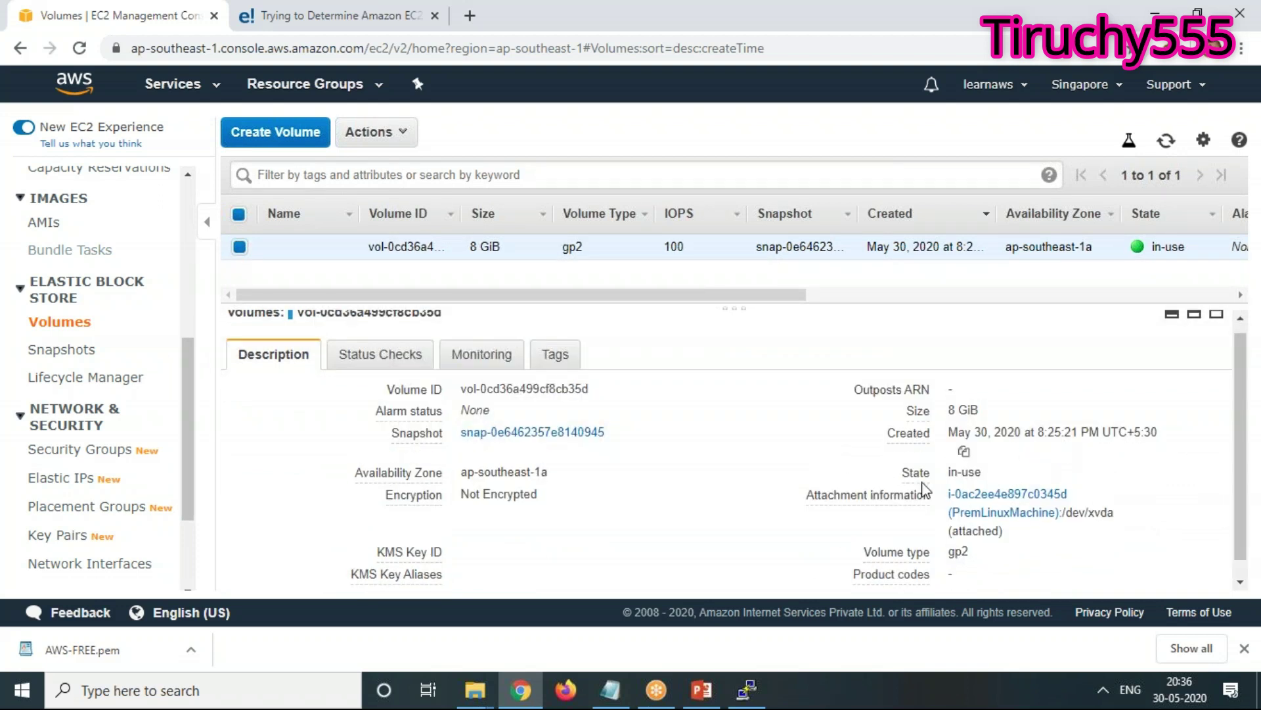
{"action": "left_click", "coordinate": [611, 693]}
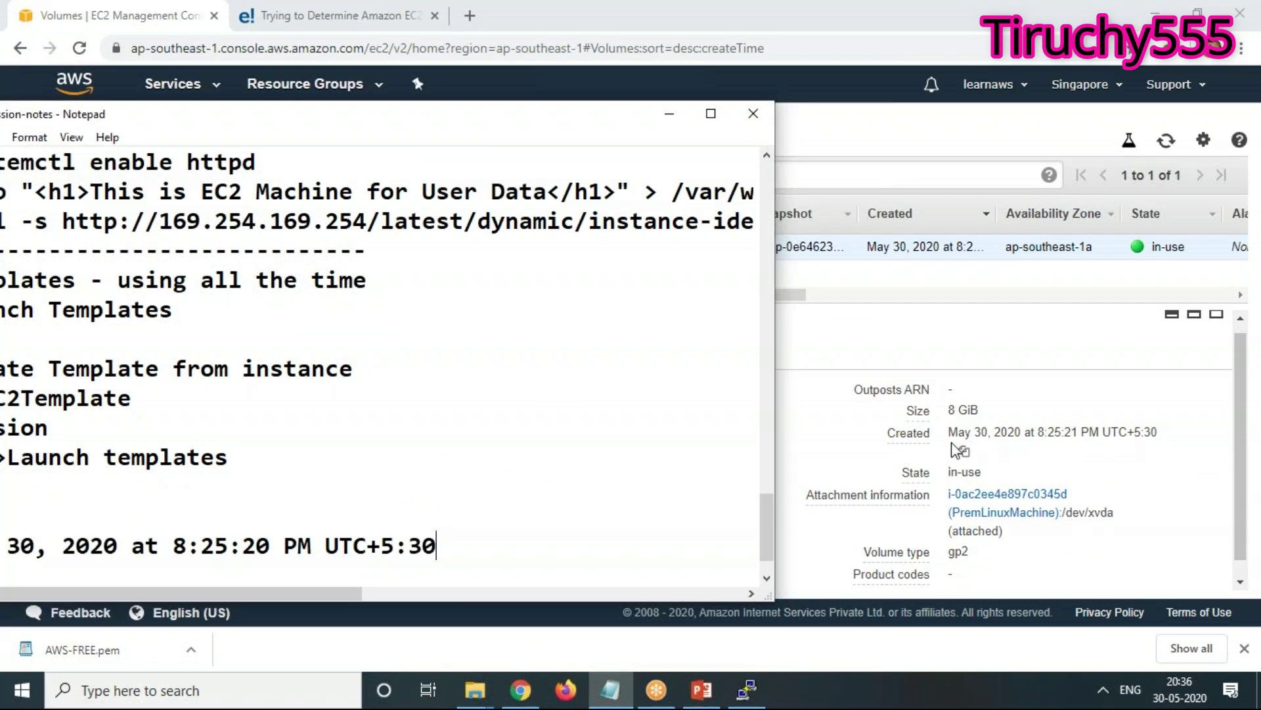
{"action": "left_click_drag", "start_coordinate": [952, 431], "coordinate": [1160, 432]}
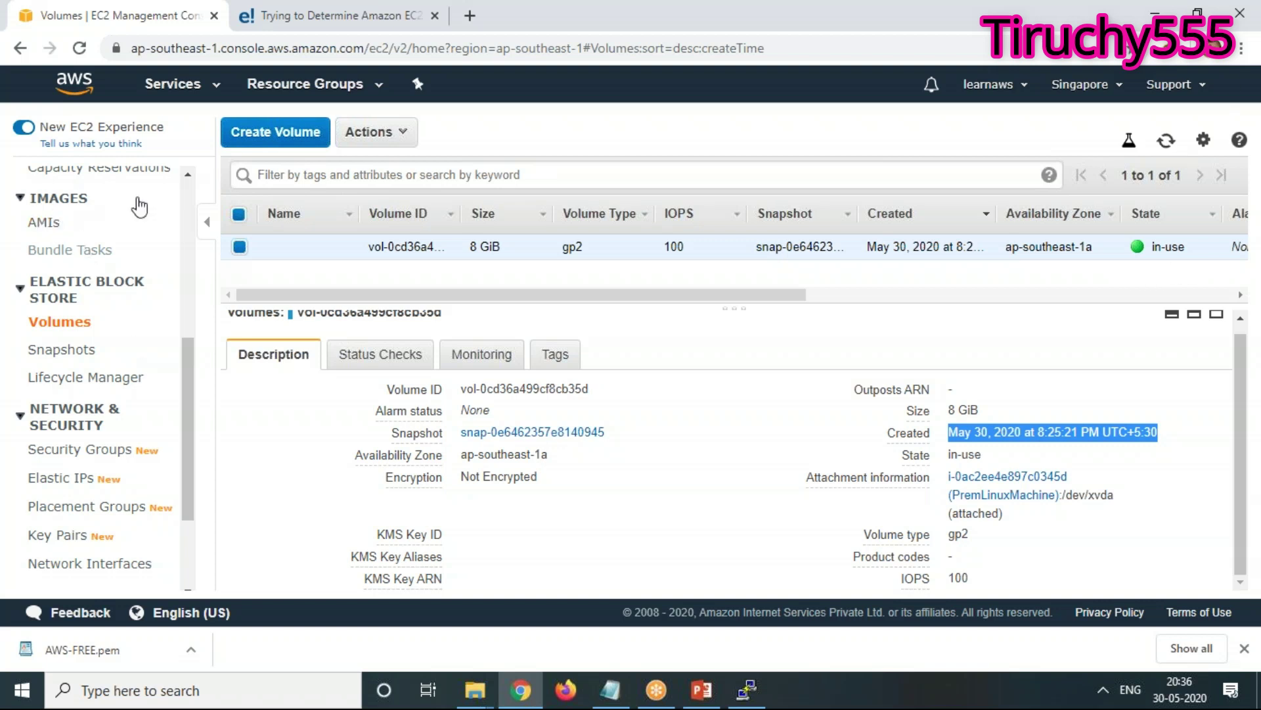
{"action": "scroll", "coordinate": [190, 196], "scroll_direction": "up", "scroll_amount": 5}
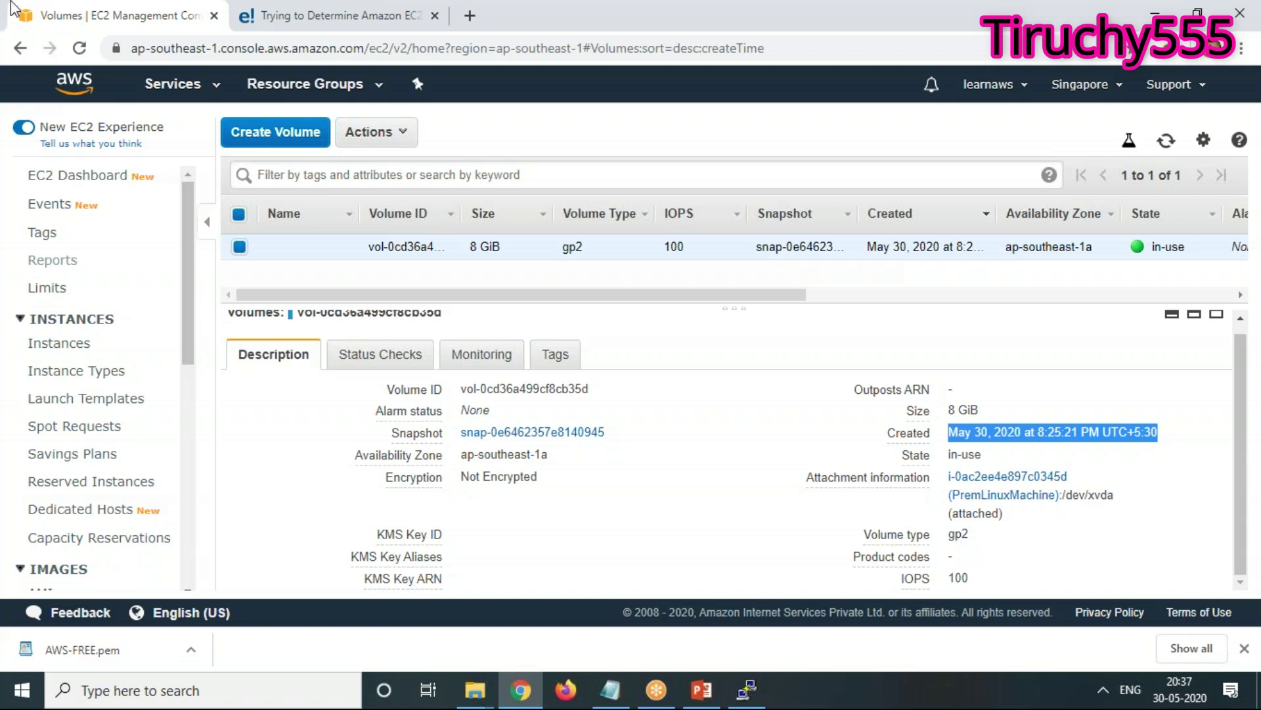
Launch a new t2.micro instance from the first AMI and advance to Step 4: Add Storage
{"action": "left_click", "coordinate": [174, 87]}
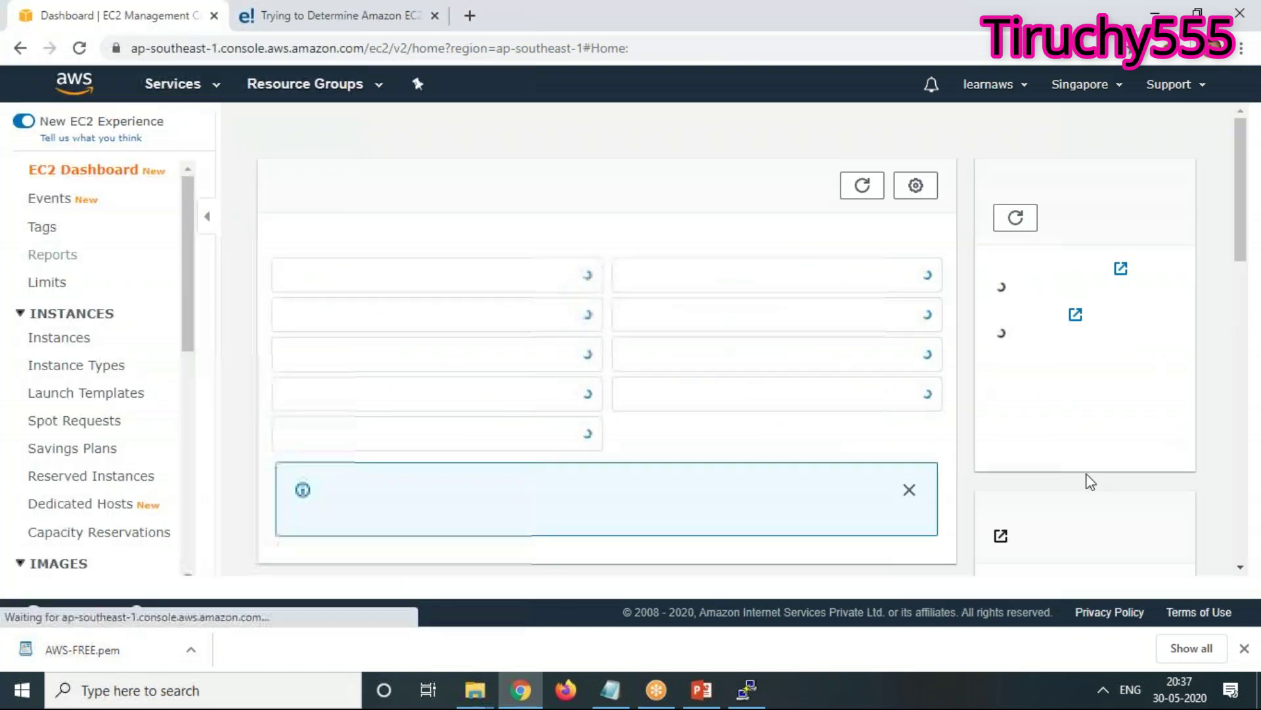
{"action": "left_click", "coordinate": [364, 283]}
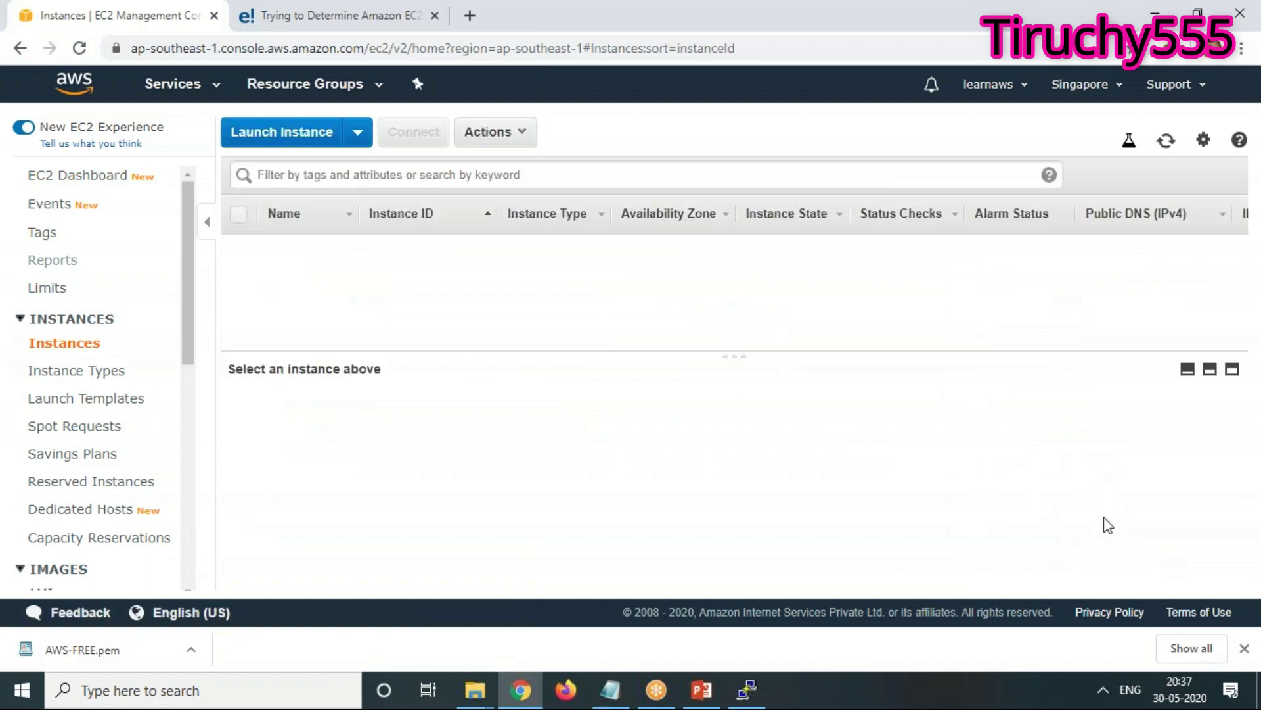
{"action": "left_click", "coordinate": [311, 146]}
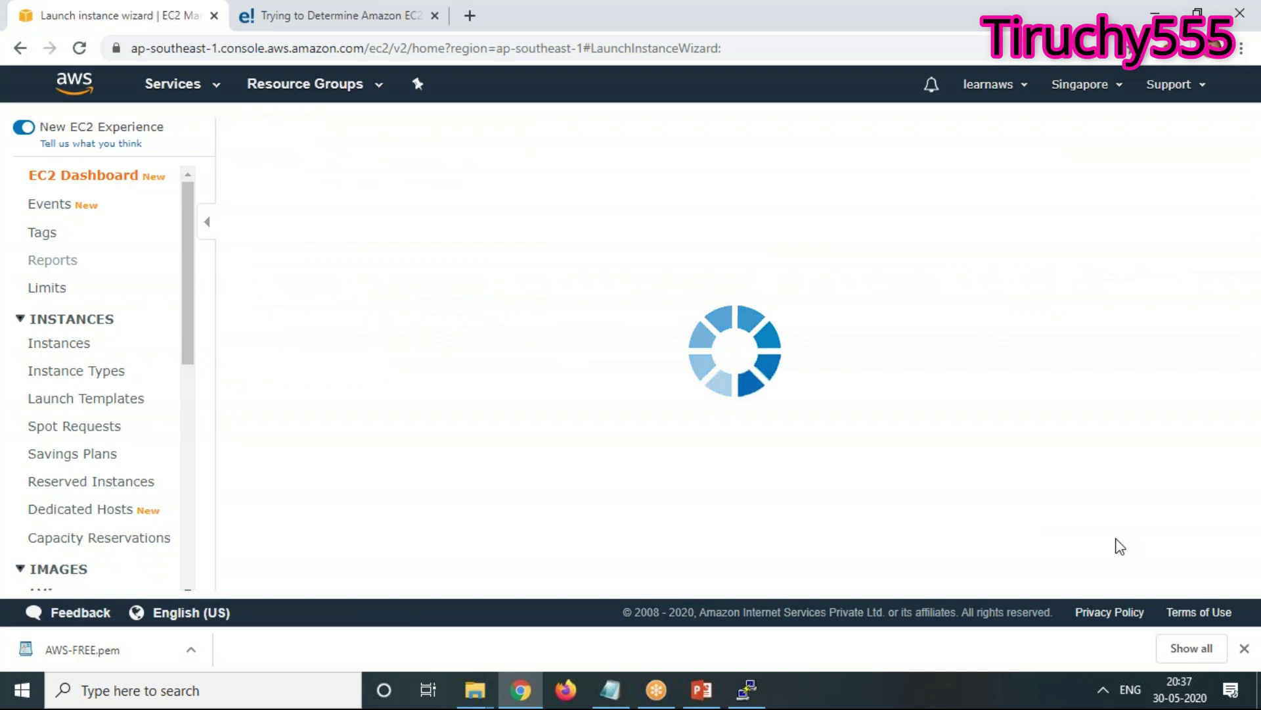
{"action": "left_click", "coordinate": [1142, 354]}
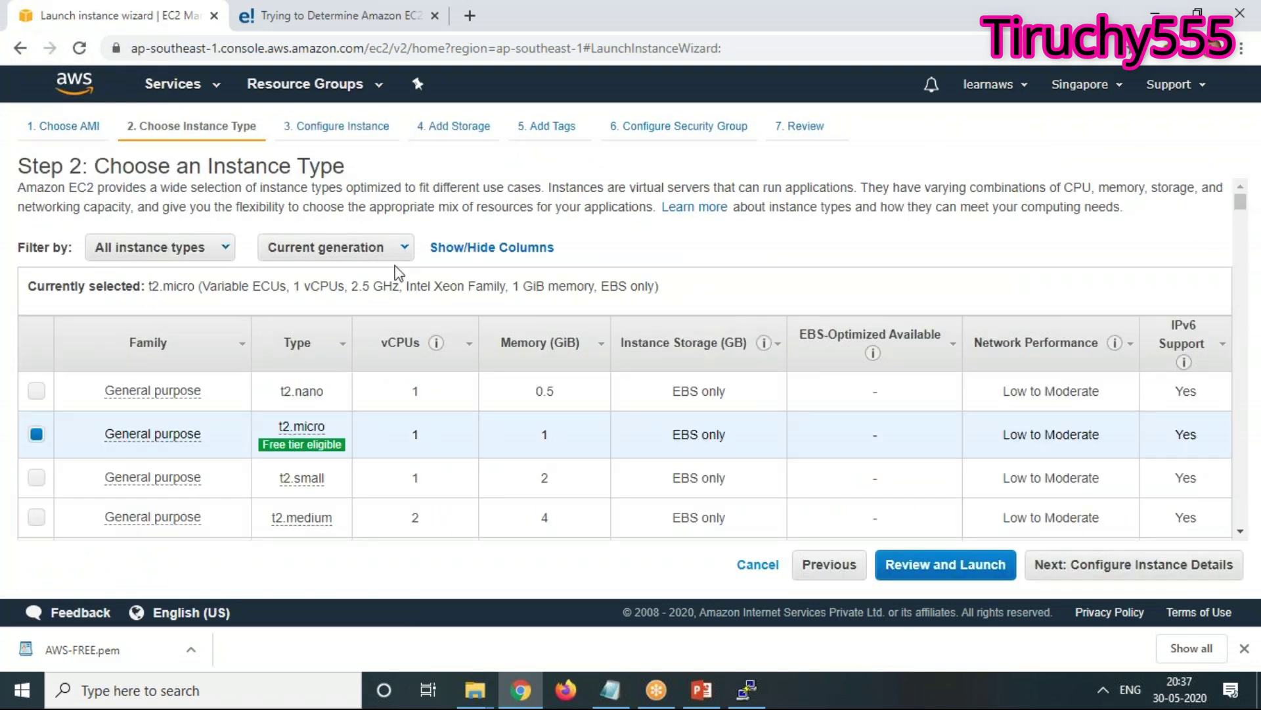
{"action": "left_click", "coordinate": [1215, 573]}
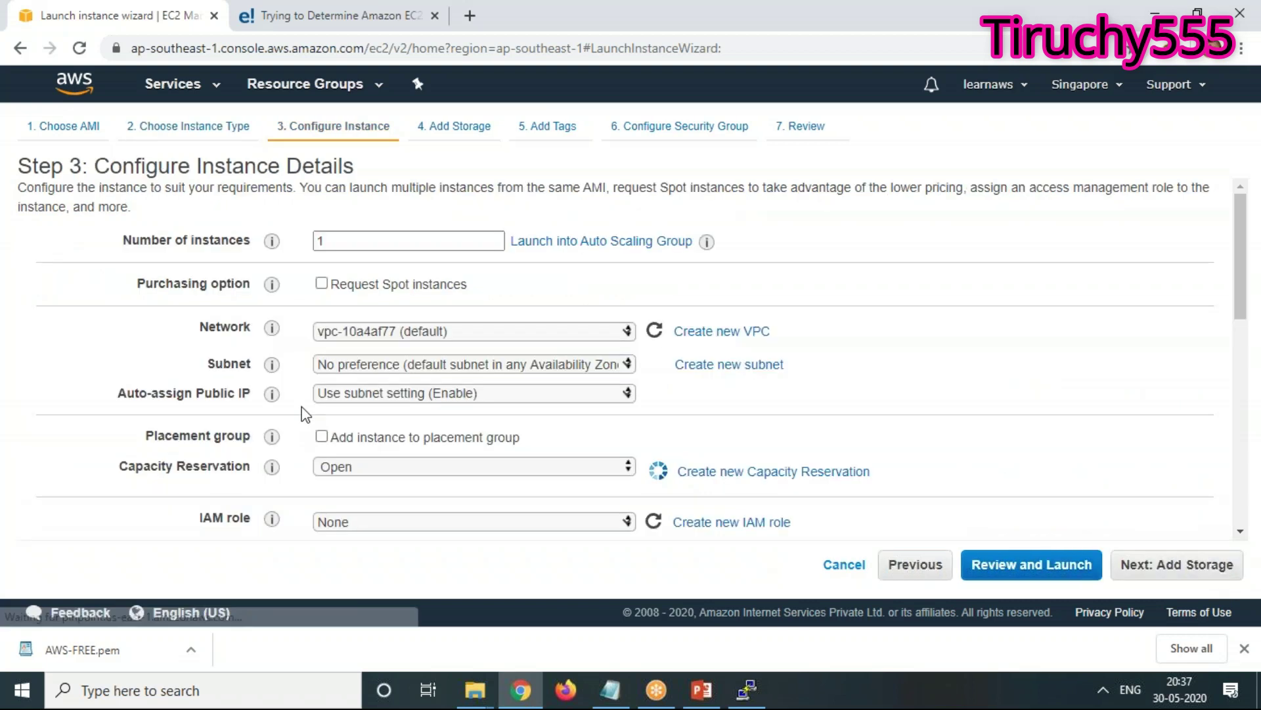
{"action": "left_click", "coordinate": [1192, 566]}
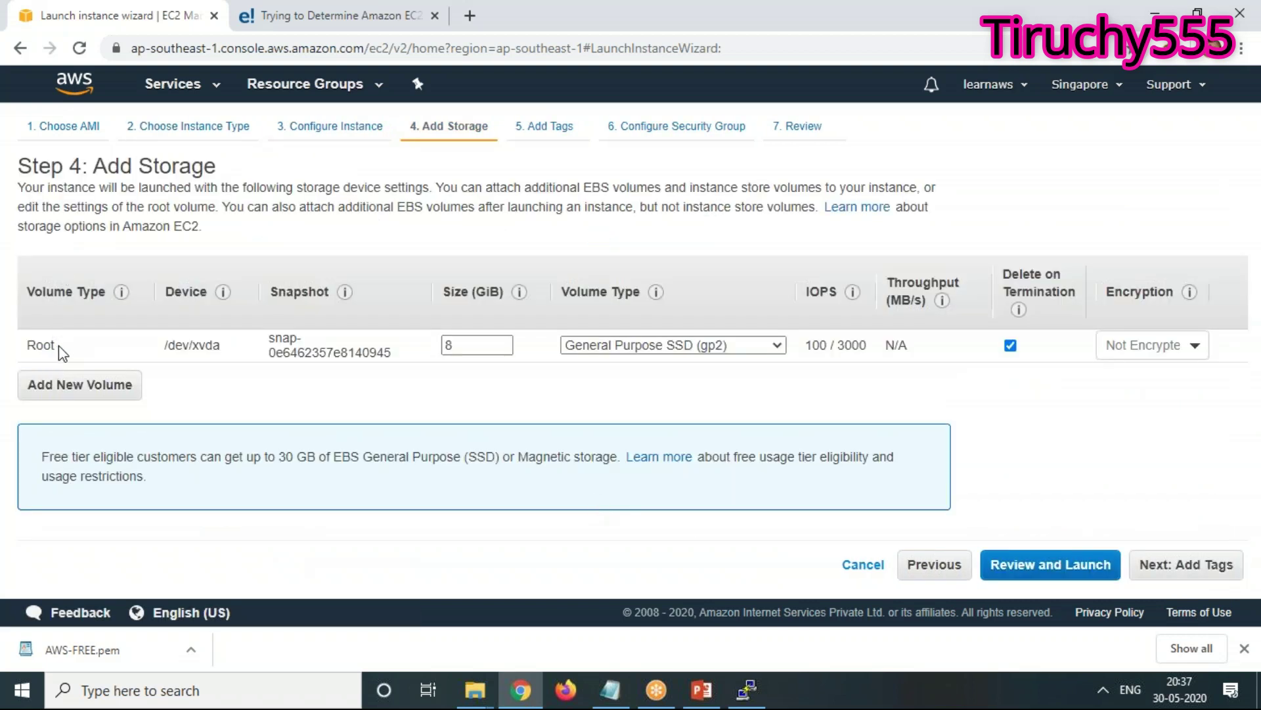
{"action": "left_click_drag", "start_coordinate": [65, 347], "coordinate": [12, 353]}
{"action": "left_click", "coordinate": [82, 355]}
{"action": "left_click_drag", "start_coordinate": [27, 345], "coordinate": [77, 348]}
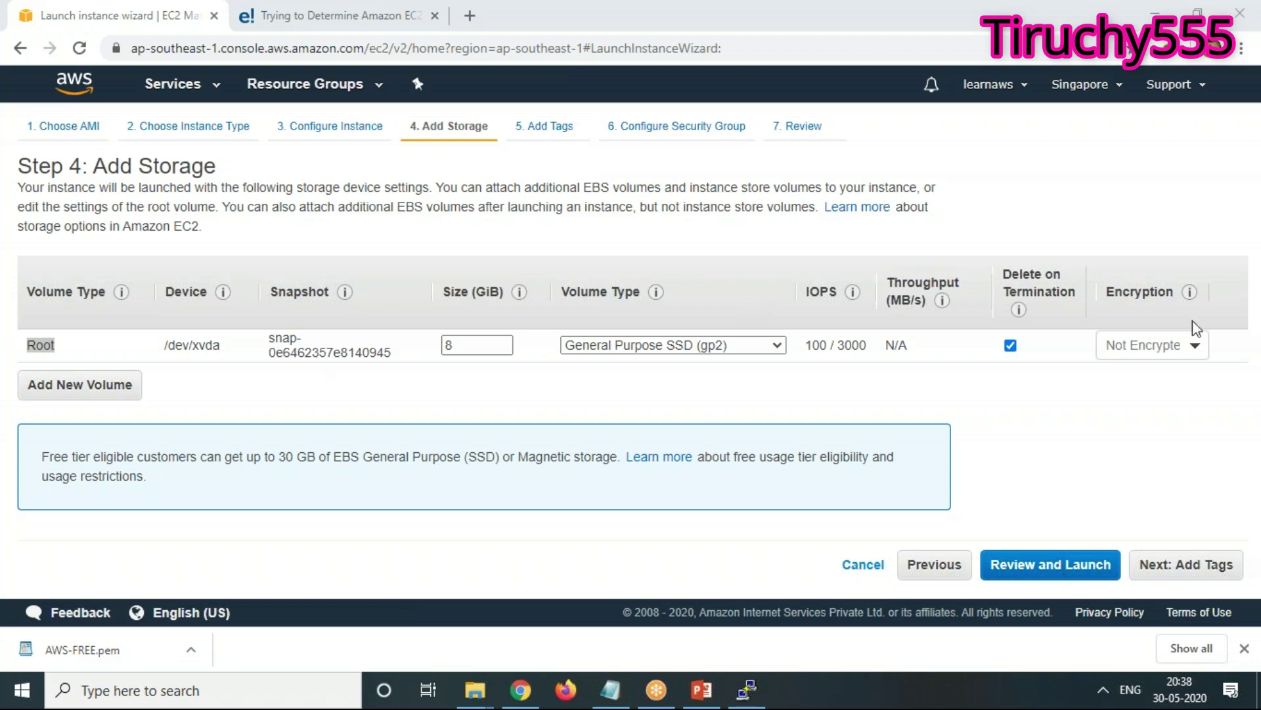
Dismiss PuTTY's connection-closed Fatal Error and minimise the terminal window
{"action": "mouse_move", "coordinate": [852, 291]}
{"action": "left_click", "coordinate": [747, 690]}
{"action": "left_click", "coordinate": [753, 413]}
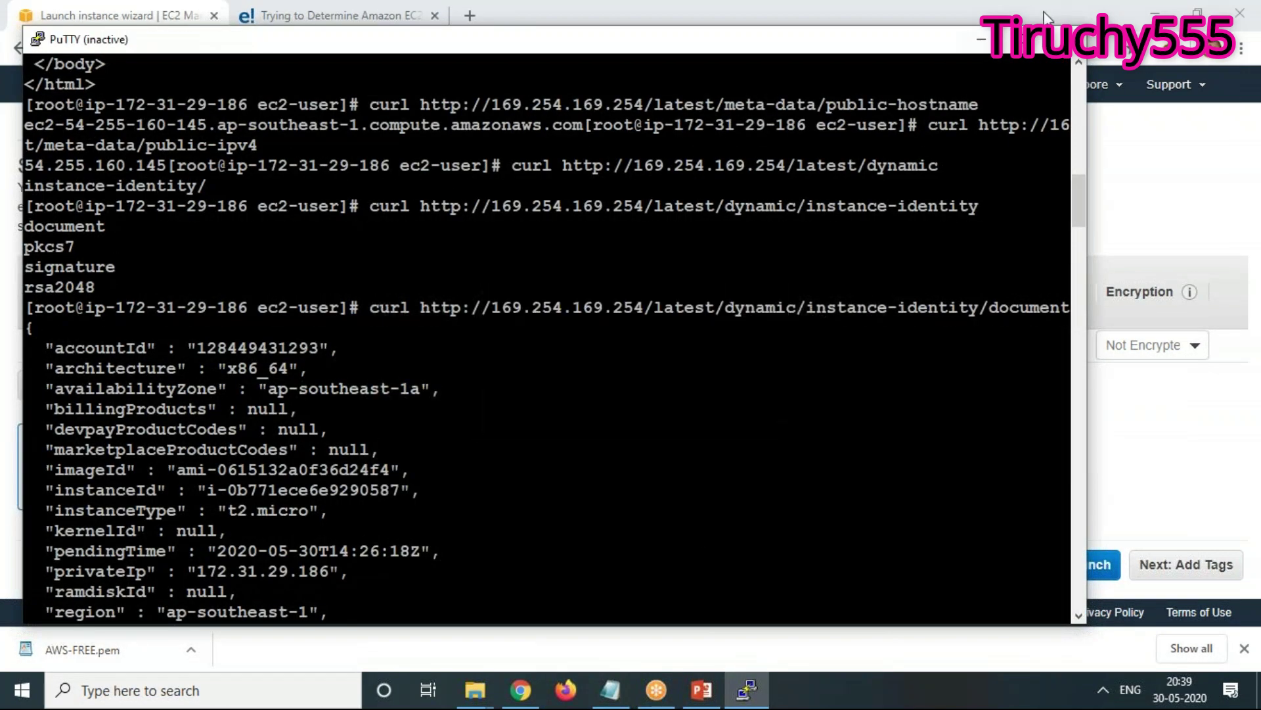
{"action": "left_click", "coordinate": [982, 40]}
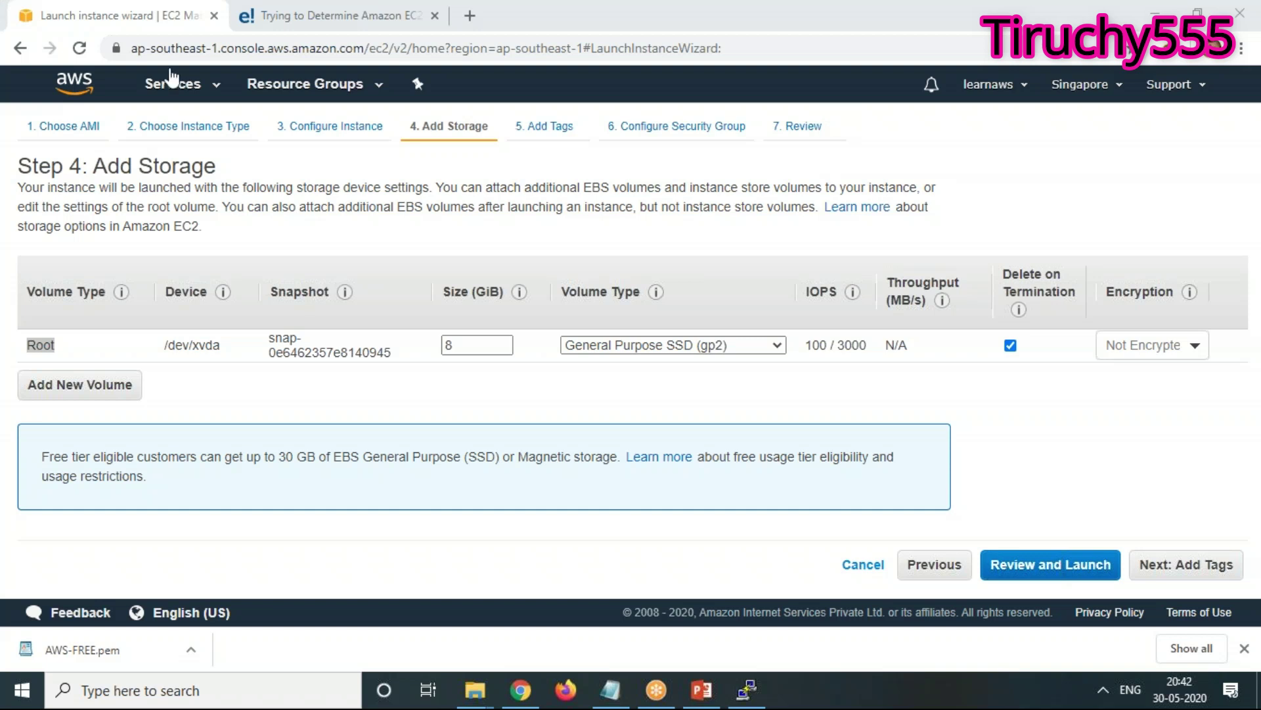
Select PremLinuxMachine in Running instances and terminate it via Actions > Instance State > Terminate
{"action": "left_click", "coordinate": [176, 93]}
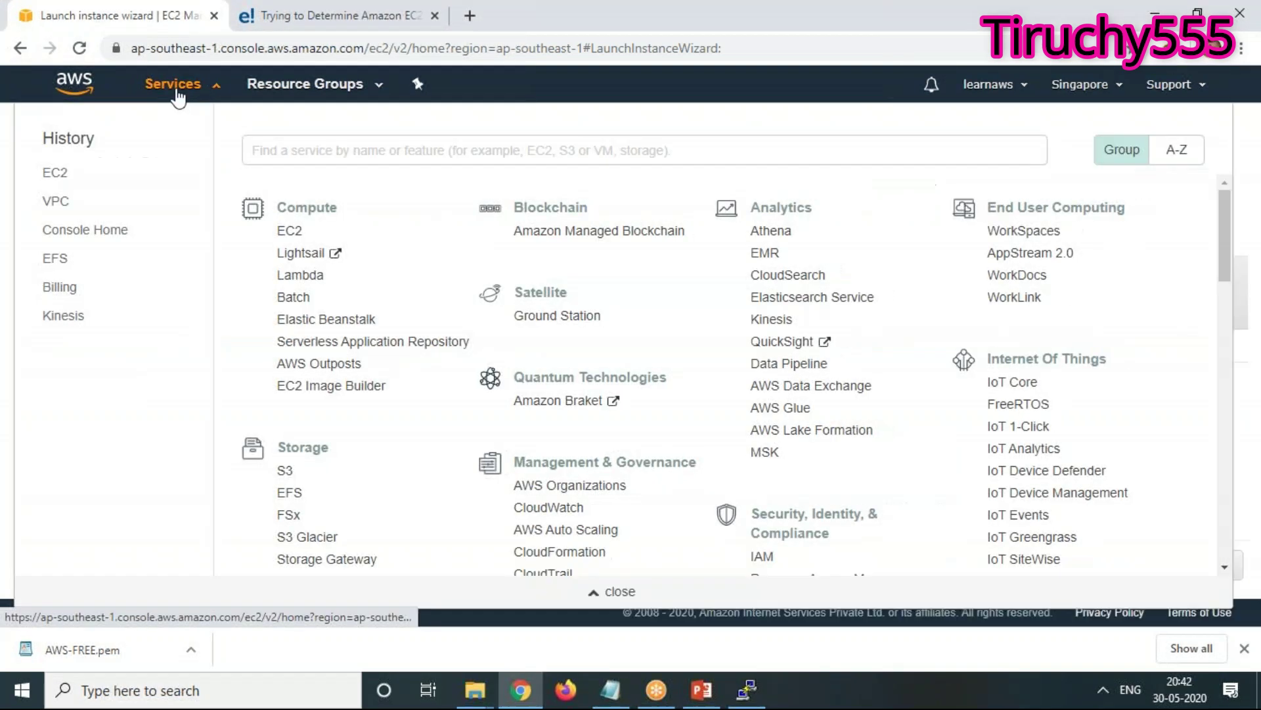
{"action": "left_click", "coordinate": [53, 174]}
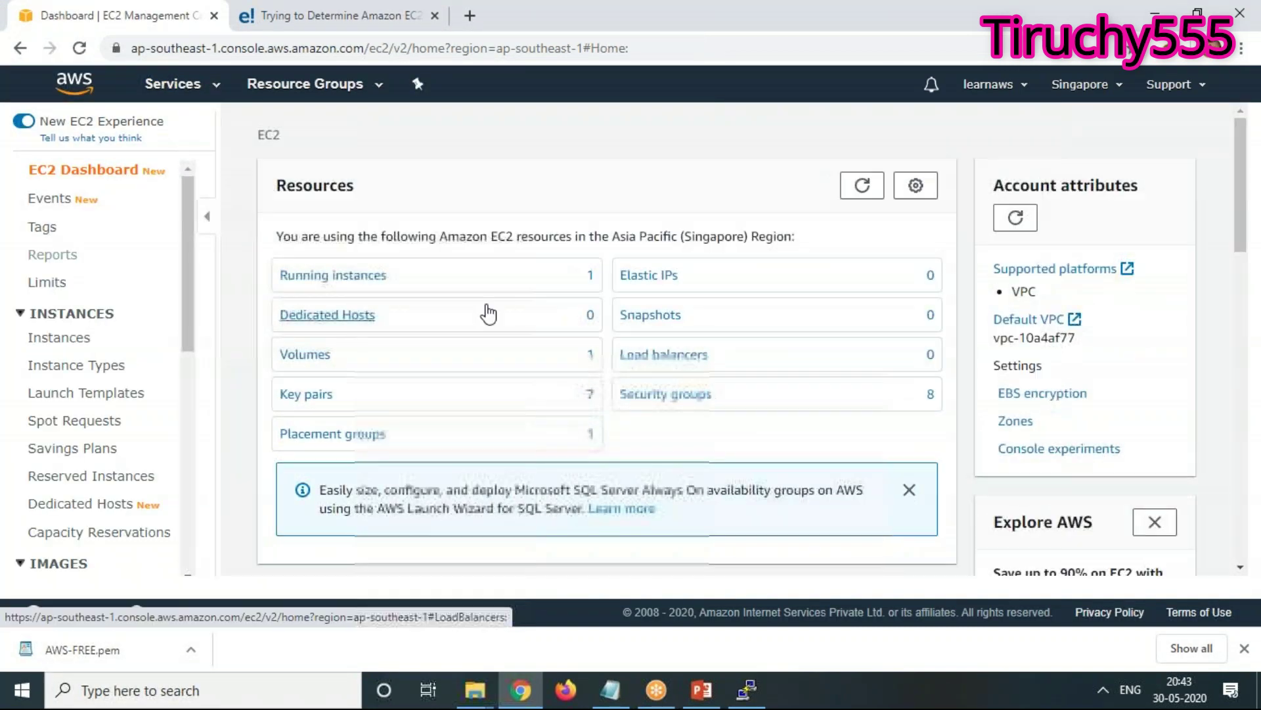
{"action": "left_click", "coordinate": [366, 285]}
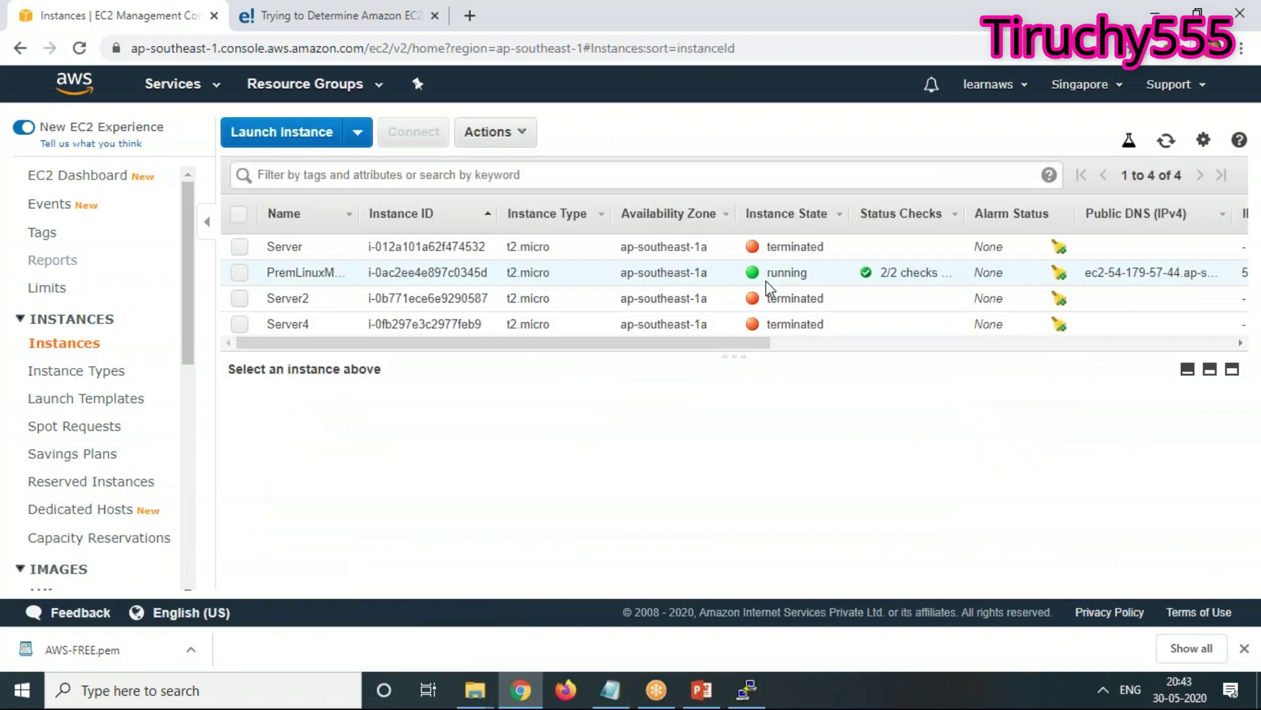
{"action": "left_click", "coordinate": [240, 272]}
{"action": "left_click", "coordinate": [489, 132]}
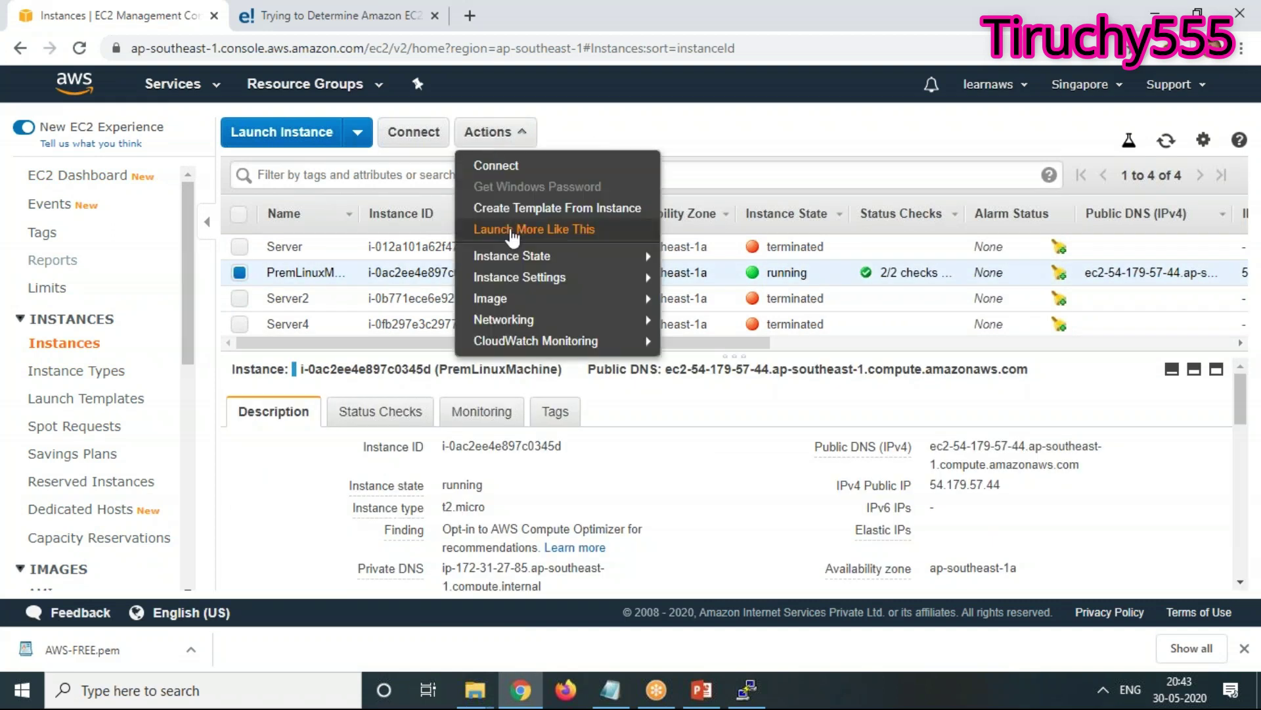
{"action": "mouse_move", "coordinate": [510, 254]}
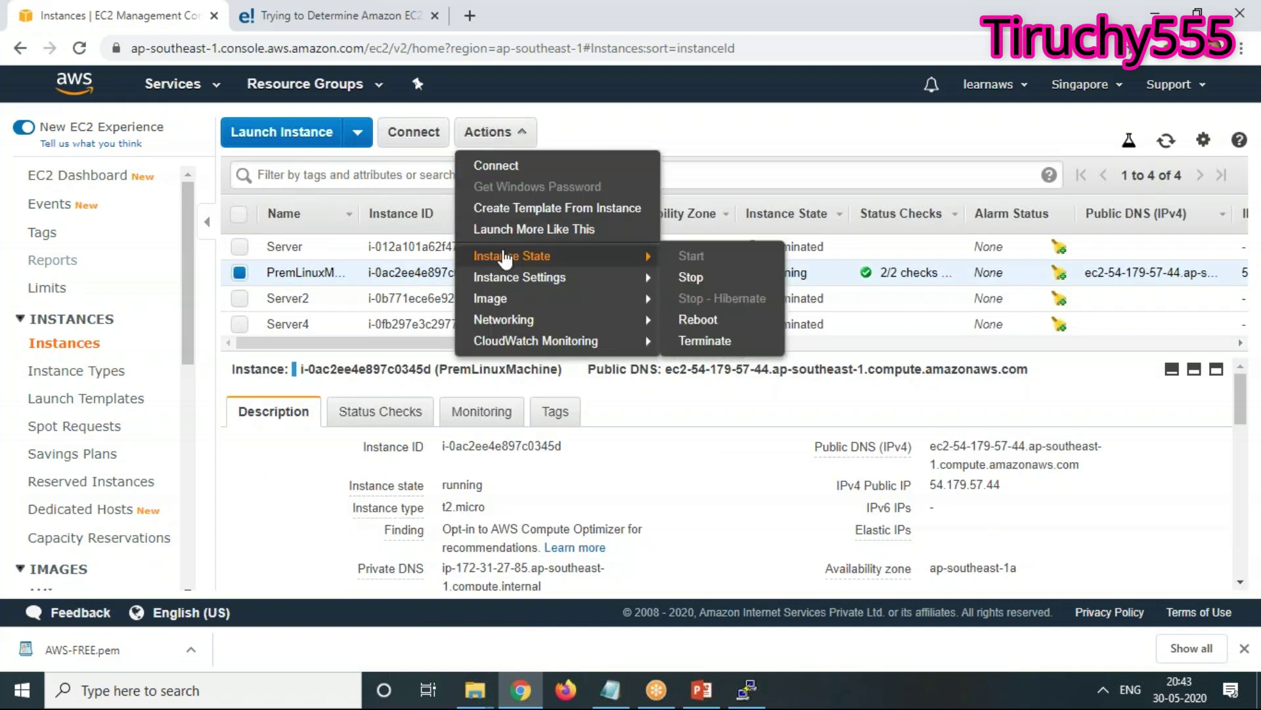
{"action": "left_click", "coordinate": [708, 341]}
{"action": "left_click", "coordinate": [884, 463]}
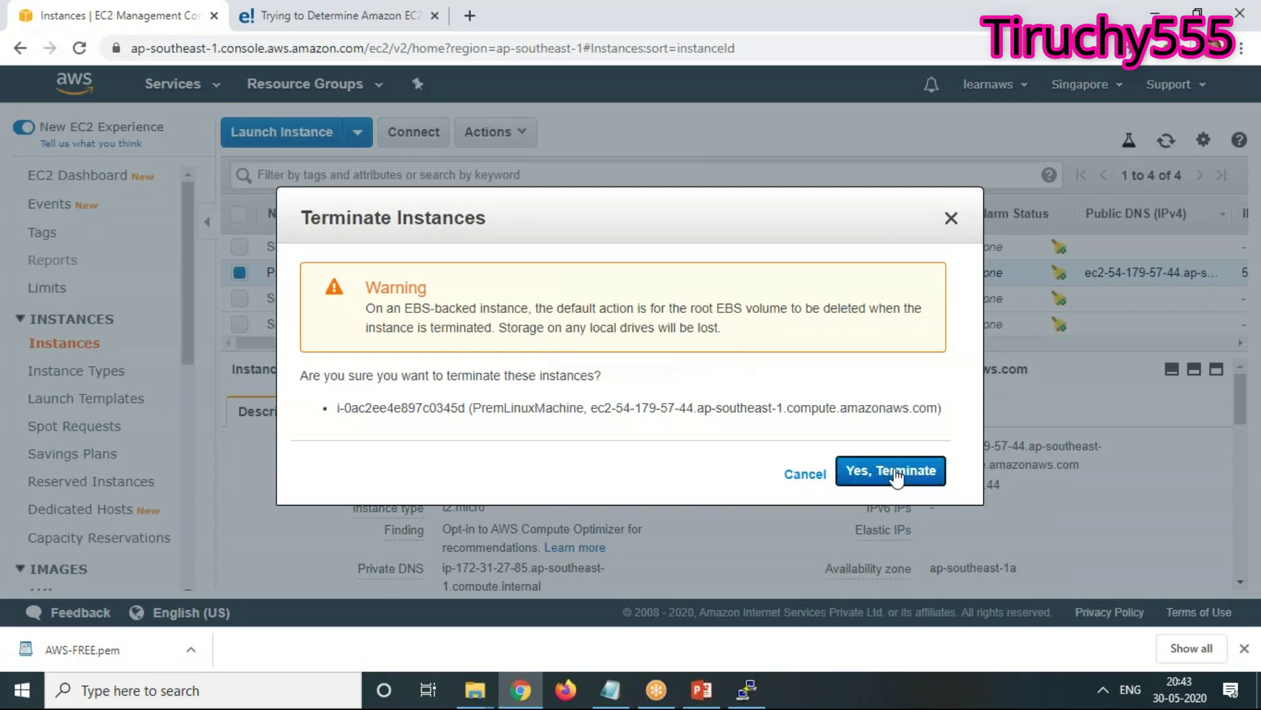